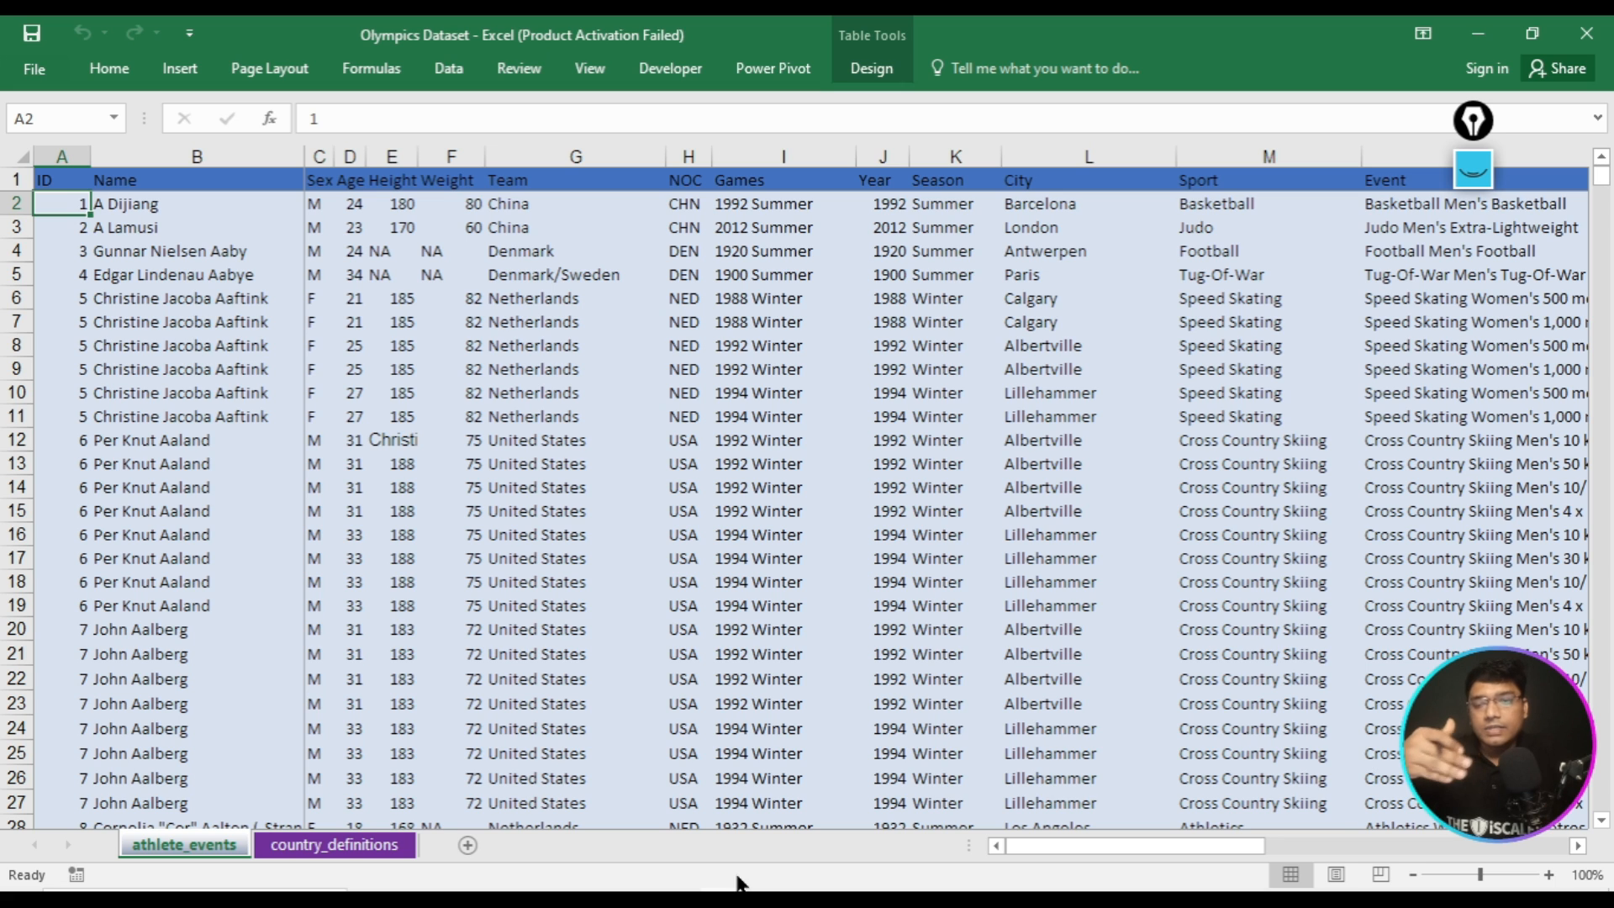
# - Handwrite "Data Analys" in pink ink across the upper rows of the athlete_events sheet using the screen annotation pen
pyautogui.click(1474, 171)
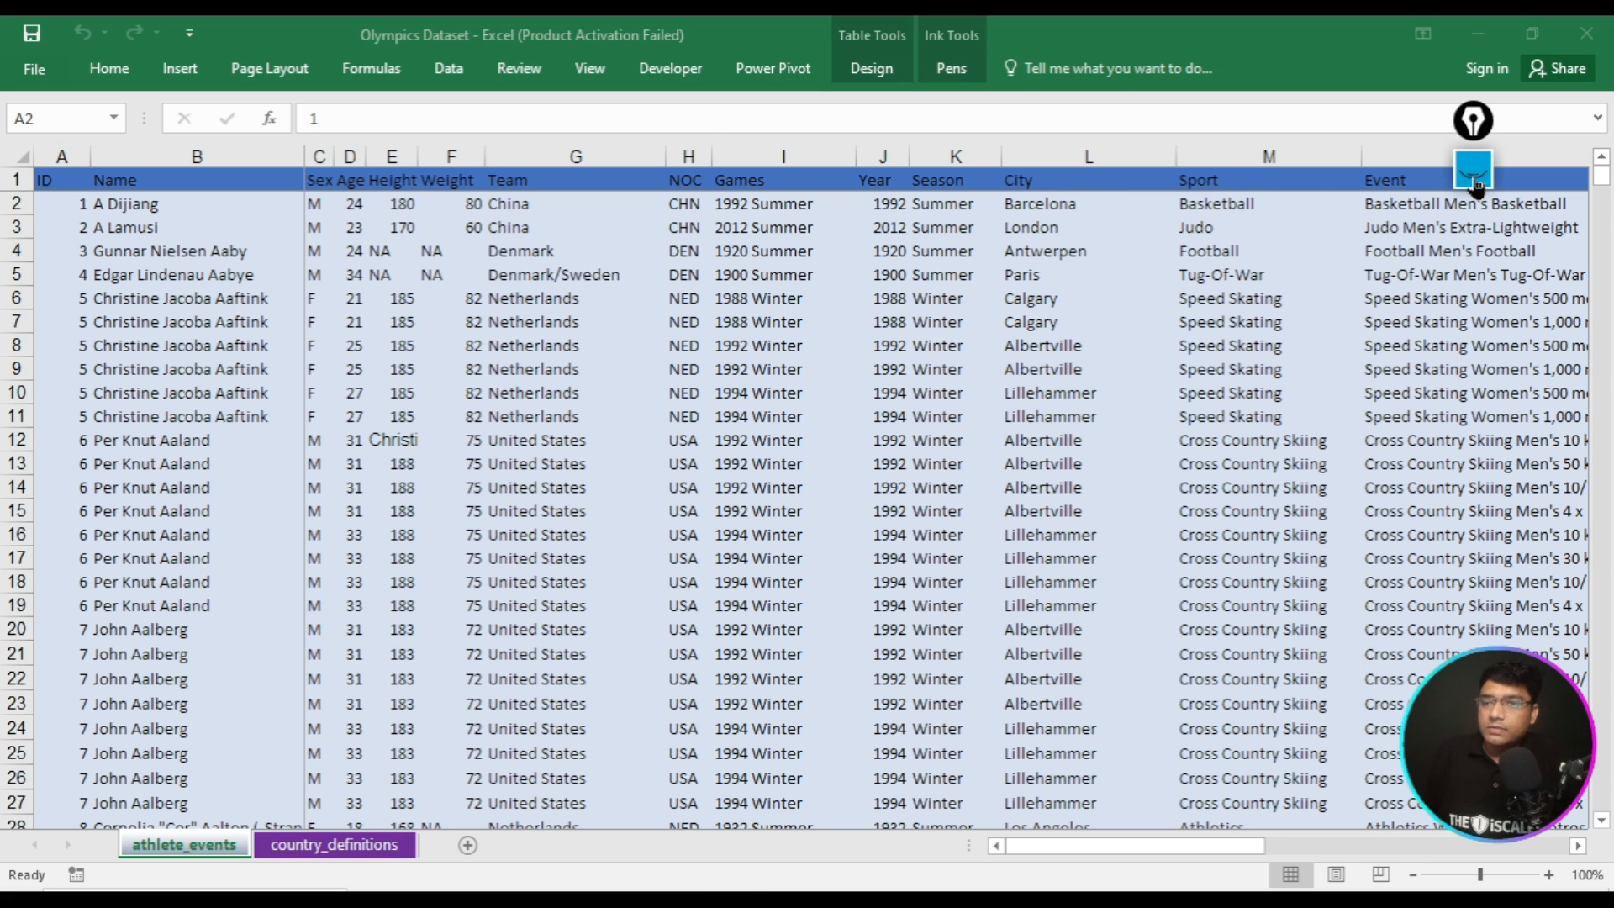
pyautogui.moveTo(580, 336); pyautogui.dragTo(562, 409)
pyautogui.moveTo(467, 362)
pyautogui.mouseDown()
pyautogui.moveTo(594, 375)
pyautogui.moveTo(703, 313)
pyautogui.moveTo(800, 289)
pyautogui.moveTo(771, 281)
pyautogui.moveTo(833, 340)
pyautogui.mouseUp()
pyautogui.moveTo(923, 331)
pyautogui.mouseDown()
pyautogui.moveTo(943, 259)
pyautogui.moveTo(964, 296)
pyautogui.mouseUp()
pyautogui.moveTo(920, 278)
pyautogui.mouseDown()
pyautogui.moveTo(967, 251)
pyautogui.moveTo(996, 263)
pyautogui.moveTo(1106, 180)
pyautogui.moveTo(1229, 166)
pyautogui.moveTo(1211, 261)
pyautogui.mouseUp()
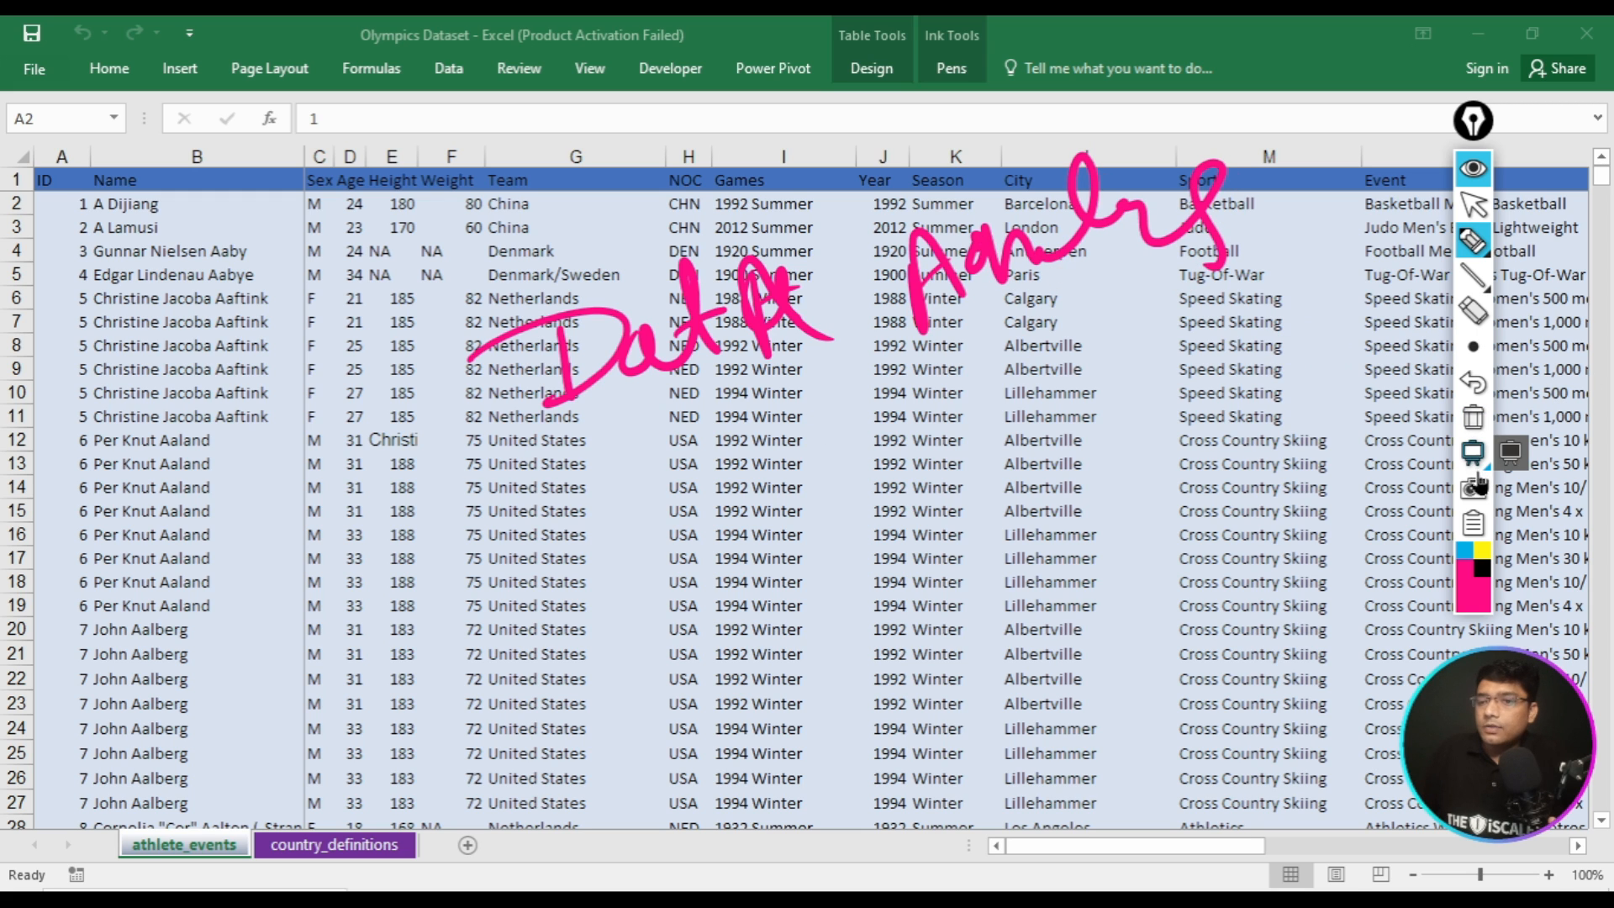
# - Change the annotation ink to black, then underline and circle the handwritten word "Analys"
pyautogui.click(1482, 568)
pyautogui.moveTo(1181, 282)
pyautogui.mouseDown()
pyautogui.moveTo(950, 363)
pyautogui.moveTo(1207, 290)
pyautogui.mouseUp()
pyautogui.moveTo(1187, 130)
pyautogui.mouseDown()
pyautogui.moveTo(865, 331)
pyautogui.moveTo(1051, 115)
pyautogui.mouseUp()
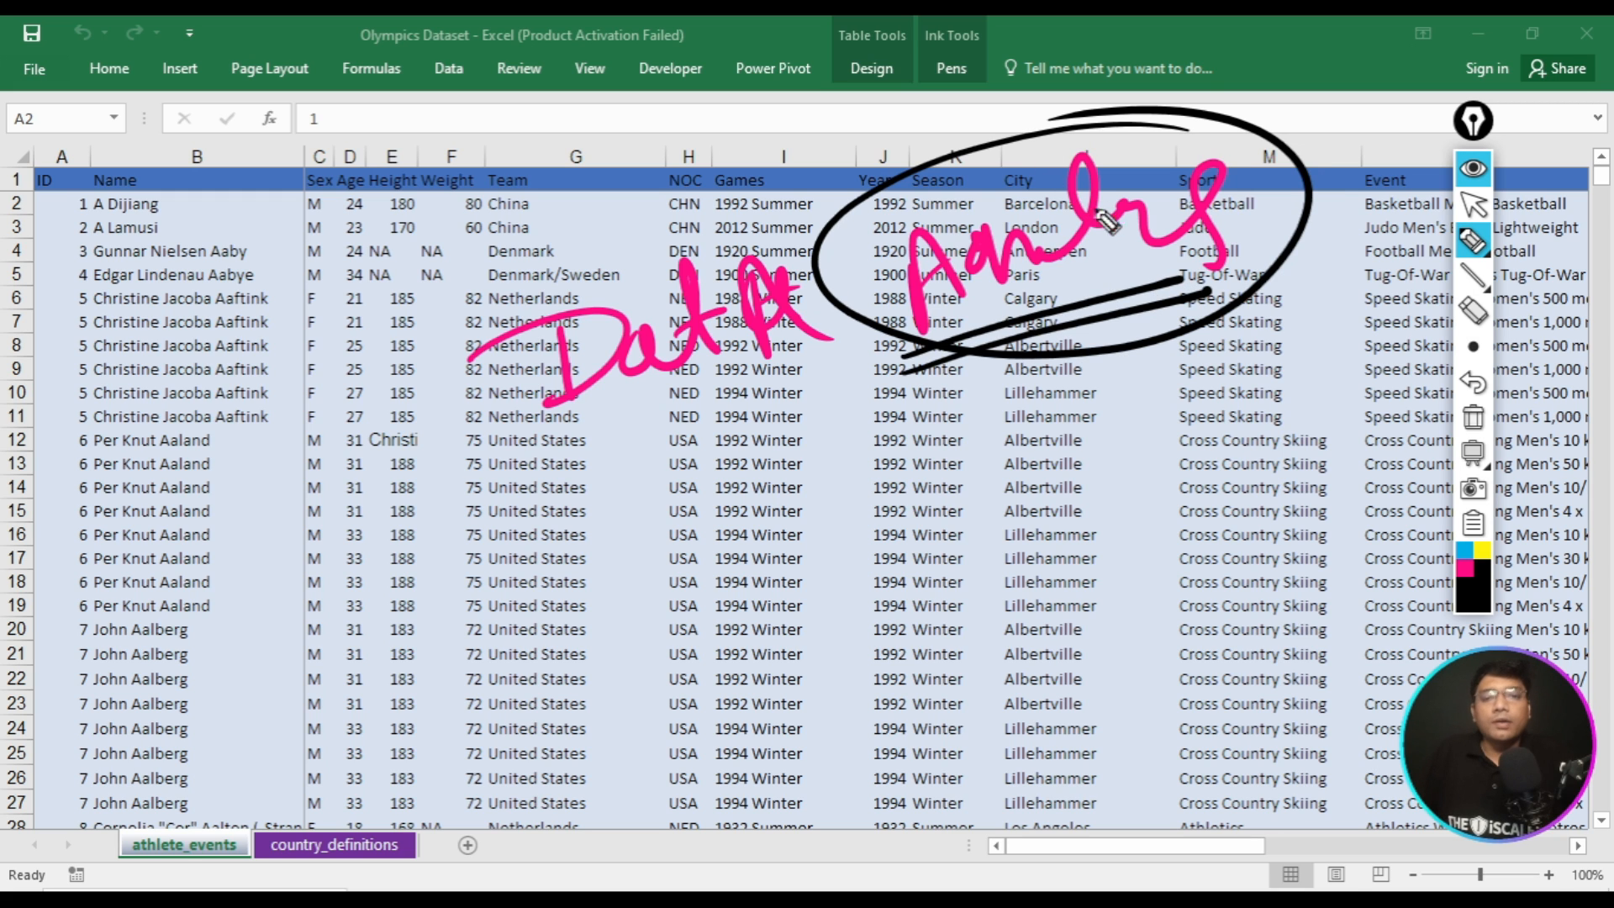
# - Draw a black arrow from the circled word and handwrite short notes beneath it, circling the one over the Sport column
pyautogui.moveTo(904, 351)
pyautogui.mouseDown()
pyautogui.moveTo(740, 433)
pyautogui.moveTo(761, 461)
pyautogui.mouseUp()
pyautogui.moveTo(466, 547)
pyautogui.mouseDown()
pyautogui.moveTo(475, 606)
pyautogui.moveTo(538, 538)
pyautogui.moveTo(601, 509)
pyautogui.mouseUp()
pyautogui.click(602, 472)
pyautogui.moveTo(635, 593); pyautogui.dragTo(643, 668)
pyautogui.moveTo(610, 635); pyautogui.dragTo(716, 589)
pyautogui.moveTo(890, 515)
pyautogui.mouseDown()
pyautogui.moveTo(915, 551)
pyautogui.moveTo(1019, 505)
pyautogui.mouseUp()
pyautogui.moveTo(1194, 433)
pyautogui.mouseDown()
pyautogui.moveTo(1211, 470)
pyautogui.moveTo(1270, 420)
pyautogui.moveTo(1299, 437)
pyautogui.mouseUp()
pyautogui.moveTo(1228, 395)
pyautogui.mouseDown()
pyautogui.moveTo(1177, 509)
pyautogui.moveTo(1236, 379)
pyautogui.mouseUp()
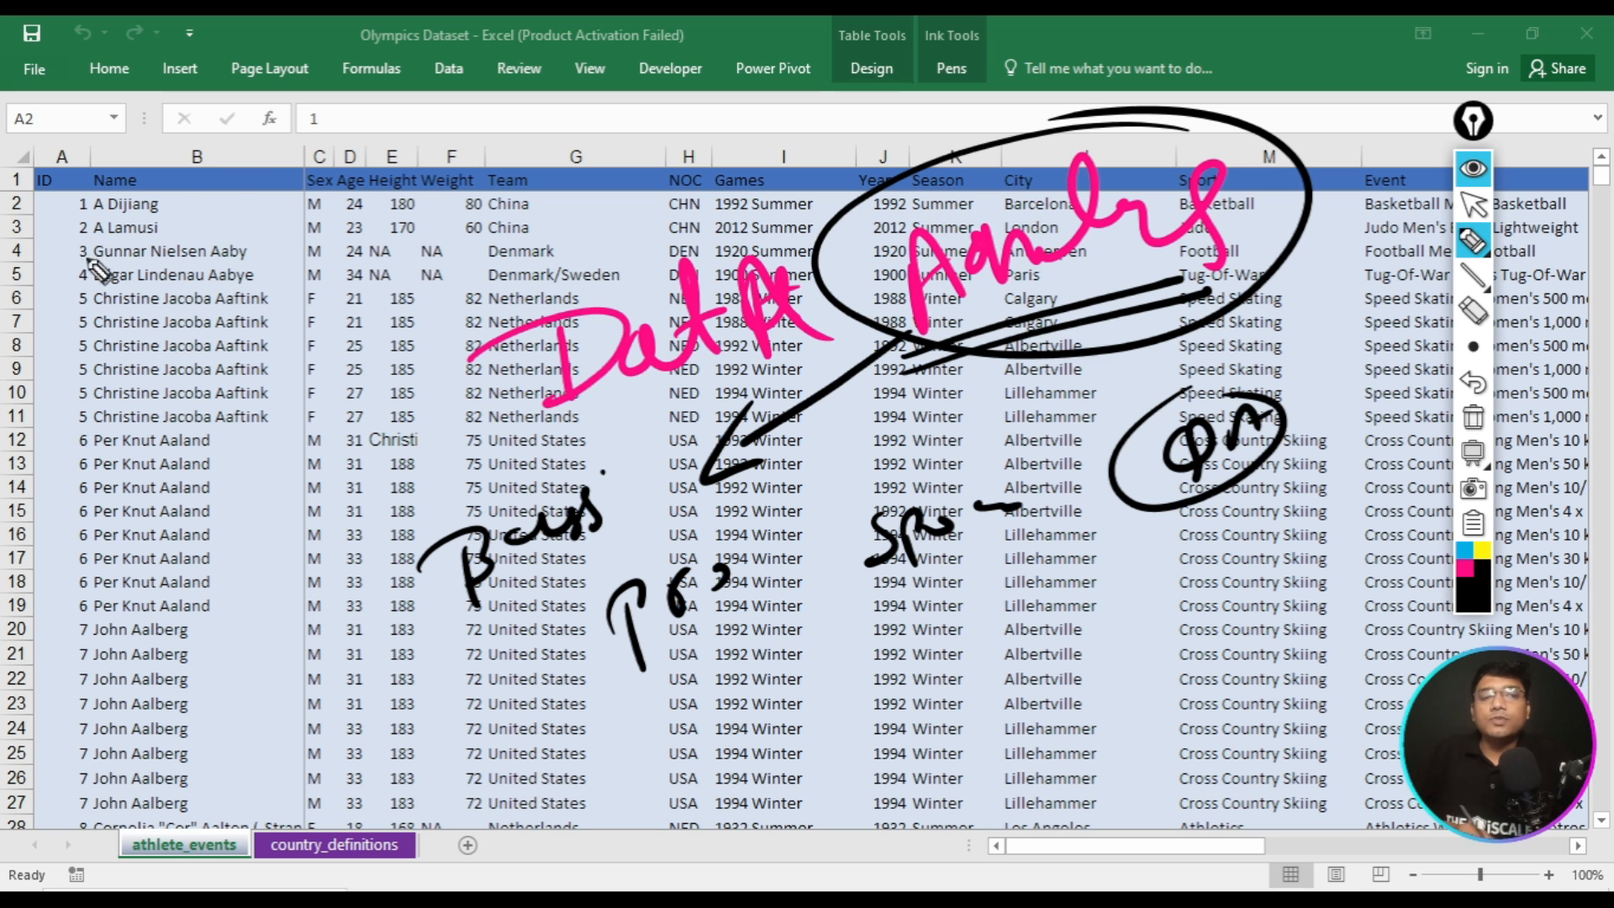
# - Handwrite a large B over the Name column and circle the note near the Season column, and clear all ink
pyautogui.moveTo(141, 283)
pyautogui.mouseDown()
pyautogui.moveTo(166, 343)
pyautogui.moveTo(67, 341)
pyautogui.mouseUp()
pyautogui.moveTo(166, 253); pyautogui.dragTo(168, 349)
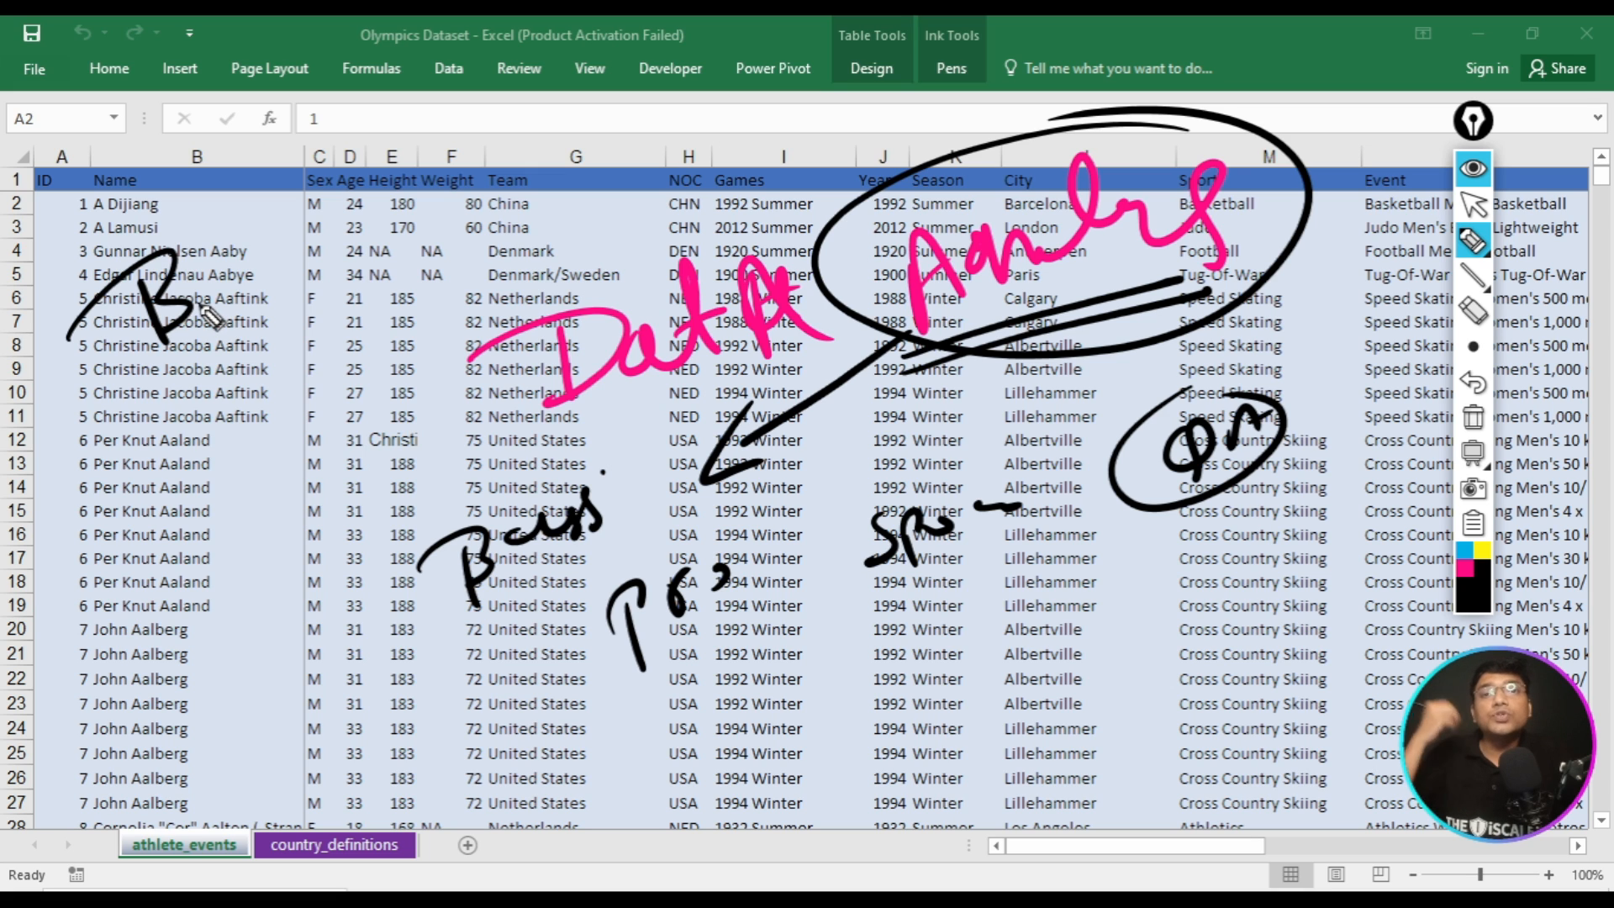
pyautogui.moveTo(967, 471)
pyautogui.mouseDown()
pyautogui.moveTo(1063, 505)
pyautogui.moveTo(896, 470)
pyautogui.mouseUp()
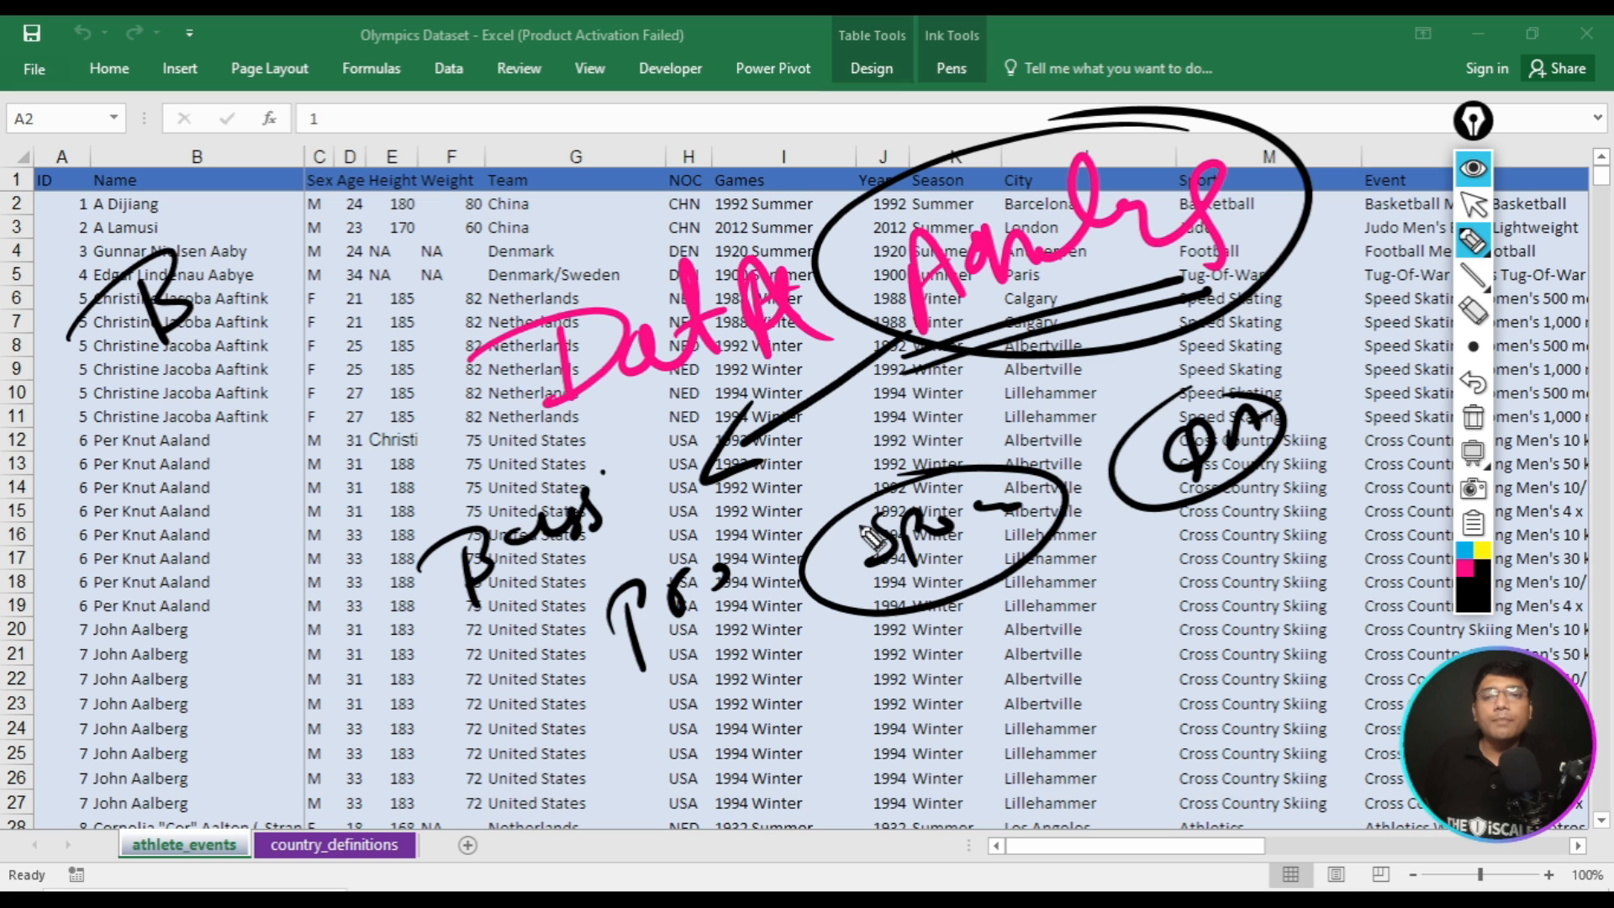
pyautogui.click(1473, 417)
pyautogui.click(1473, 169)
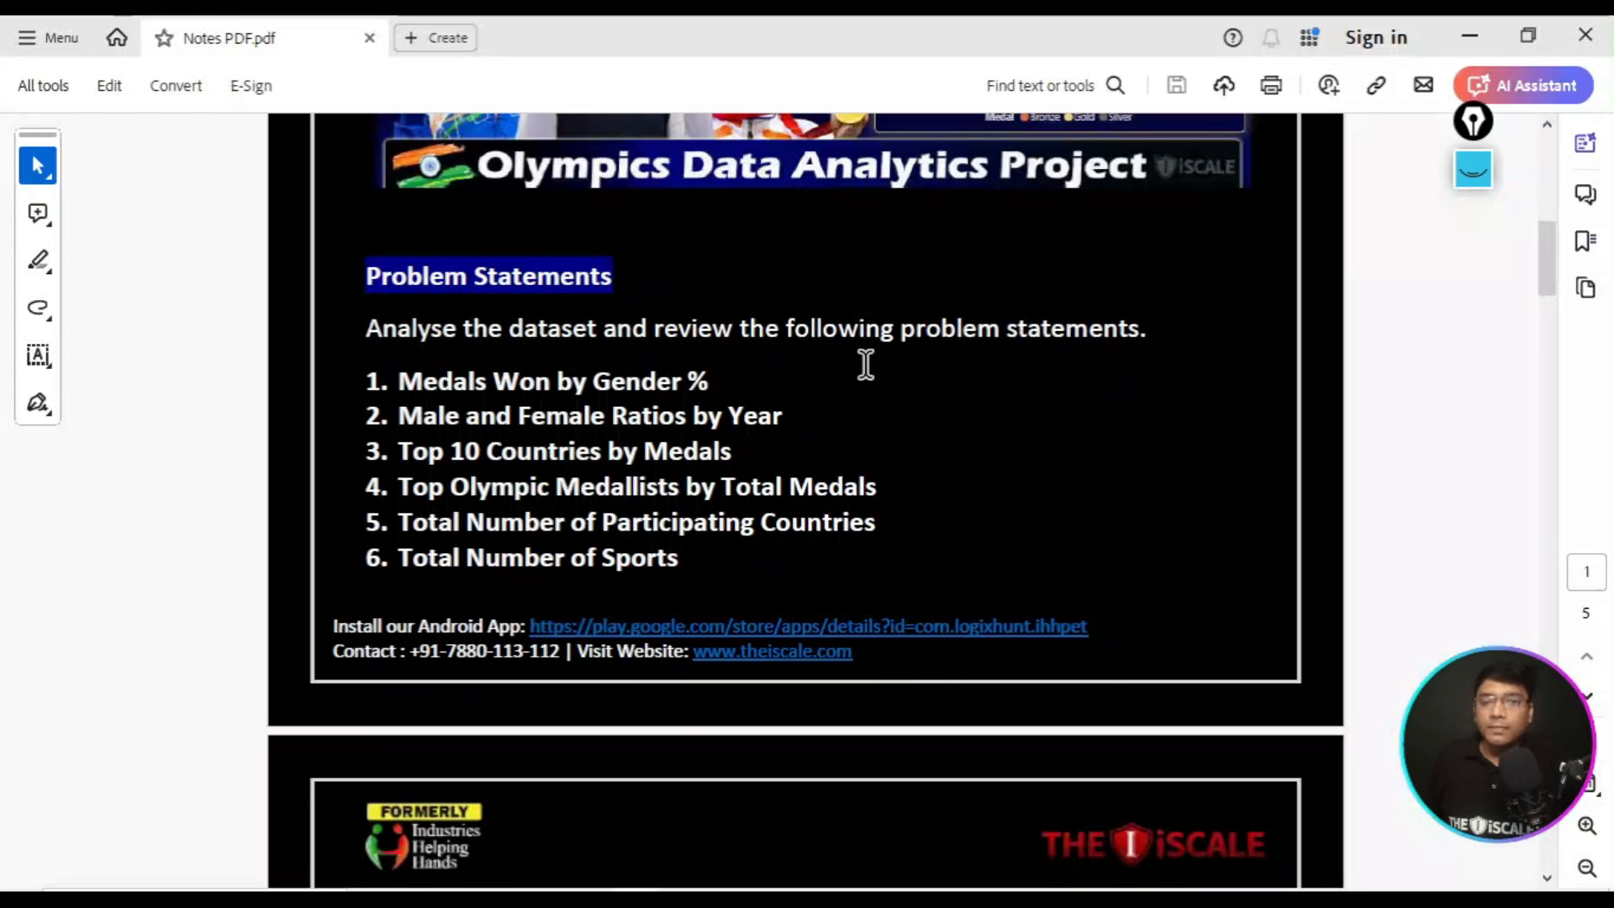
# - Review the problem statements in Notes PDF.pdf, and switch to the Olympics Dataset workbook to select cell A2 in athlete_events
pyautogui.scroll(-4, 869, 364)
pyautogui.scroll(-3, 883, 414)
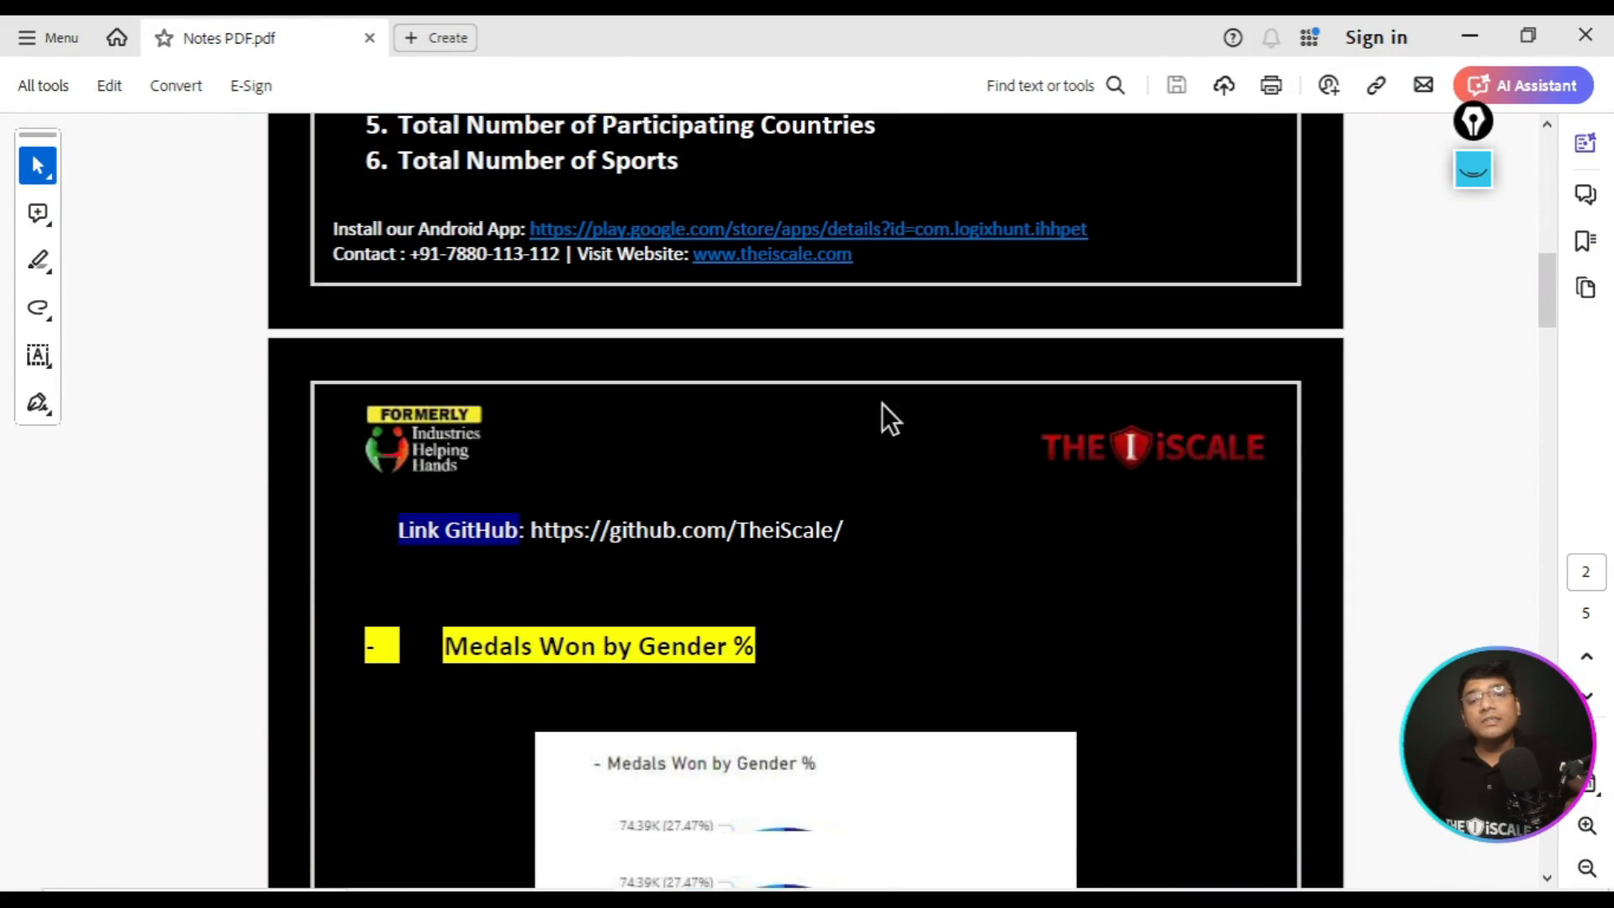
pyautogui.scroll(-4, 1068, 535)
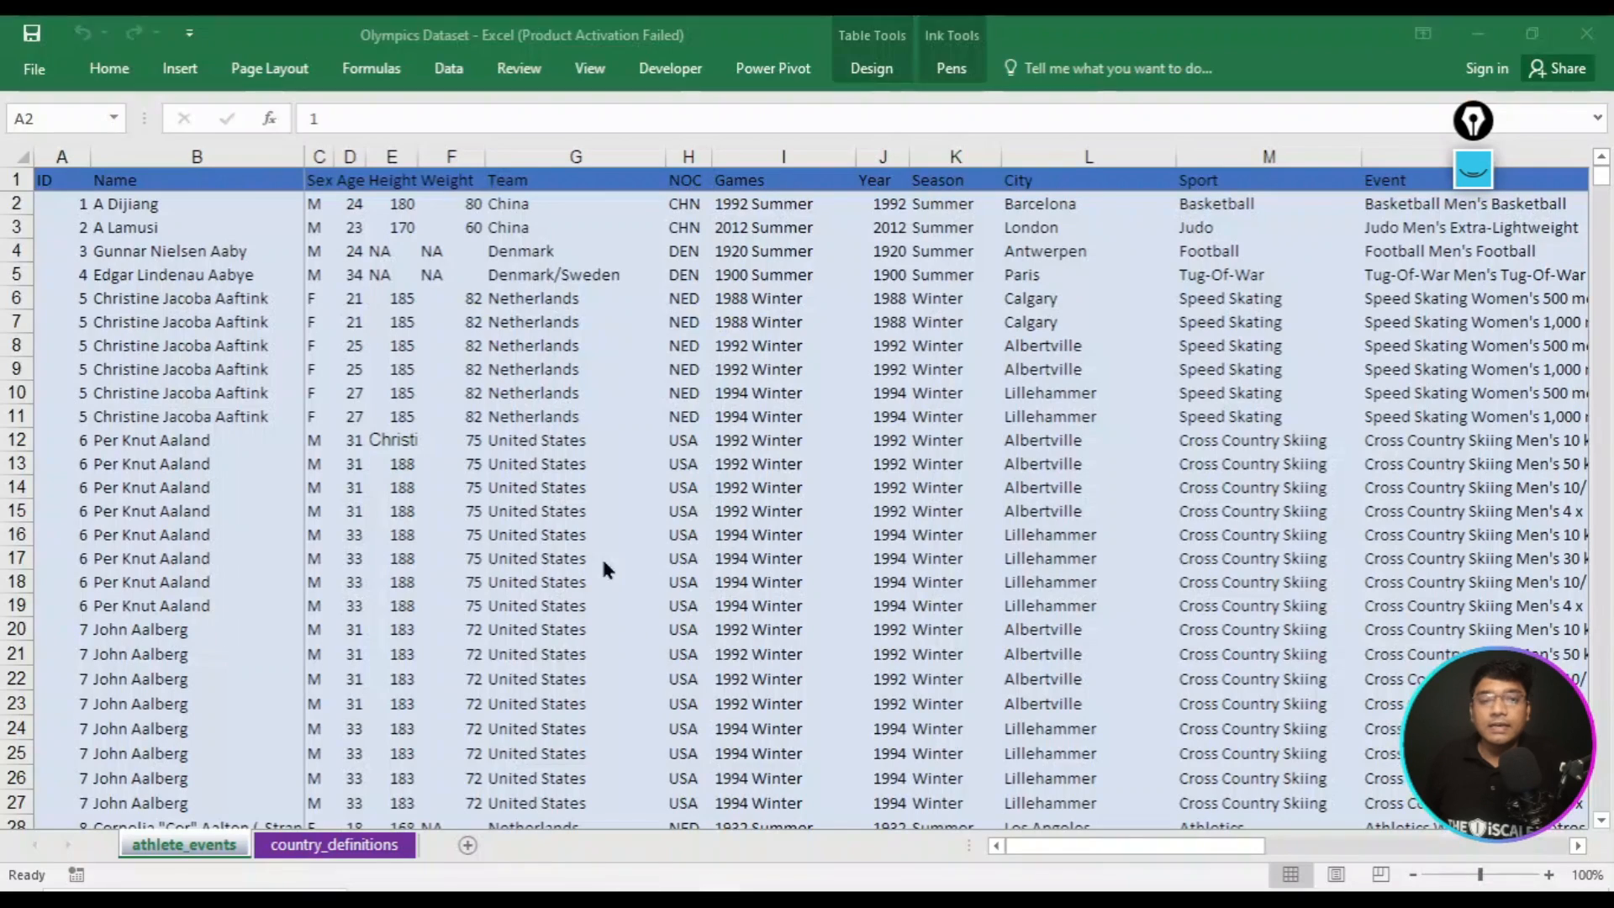
pyautogui.click(950, 559)
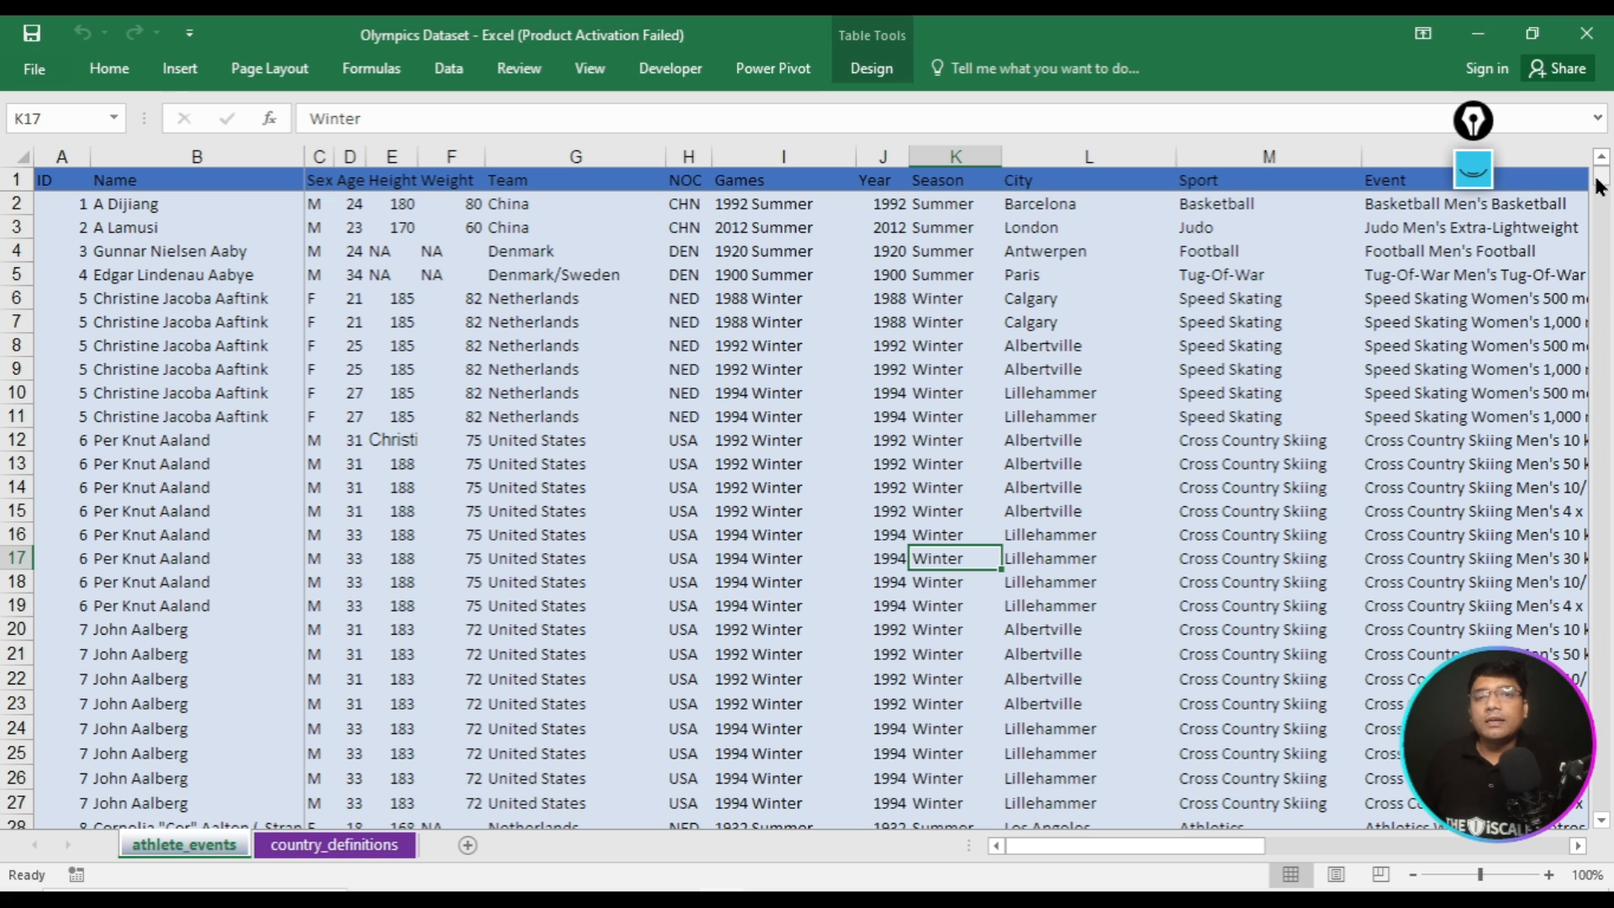
pyautogui.click(72, 200)
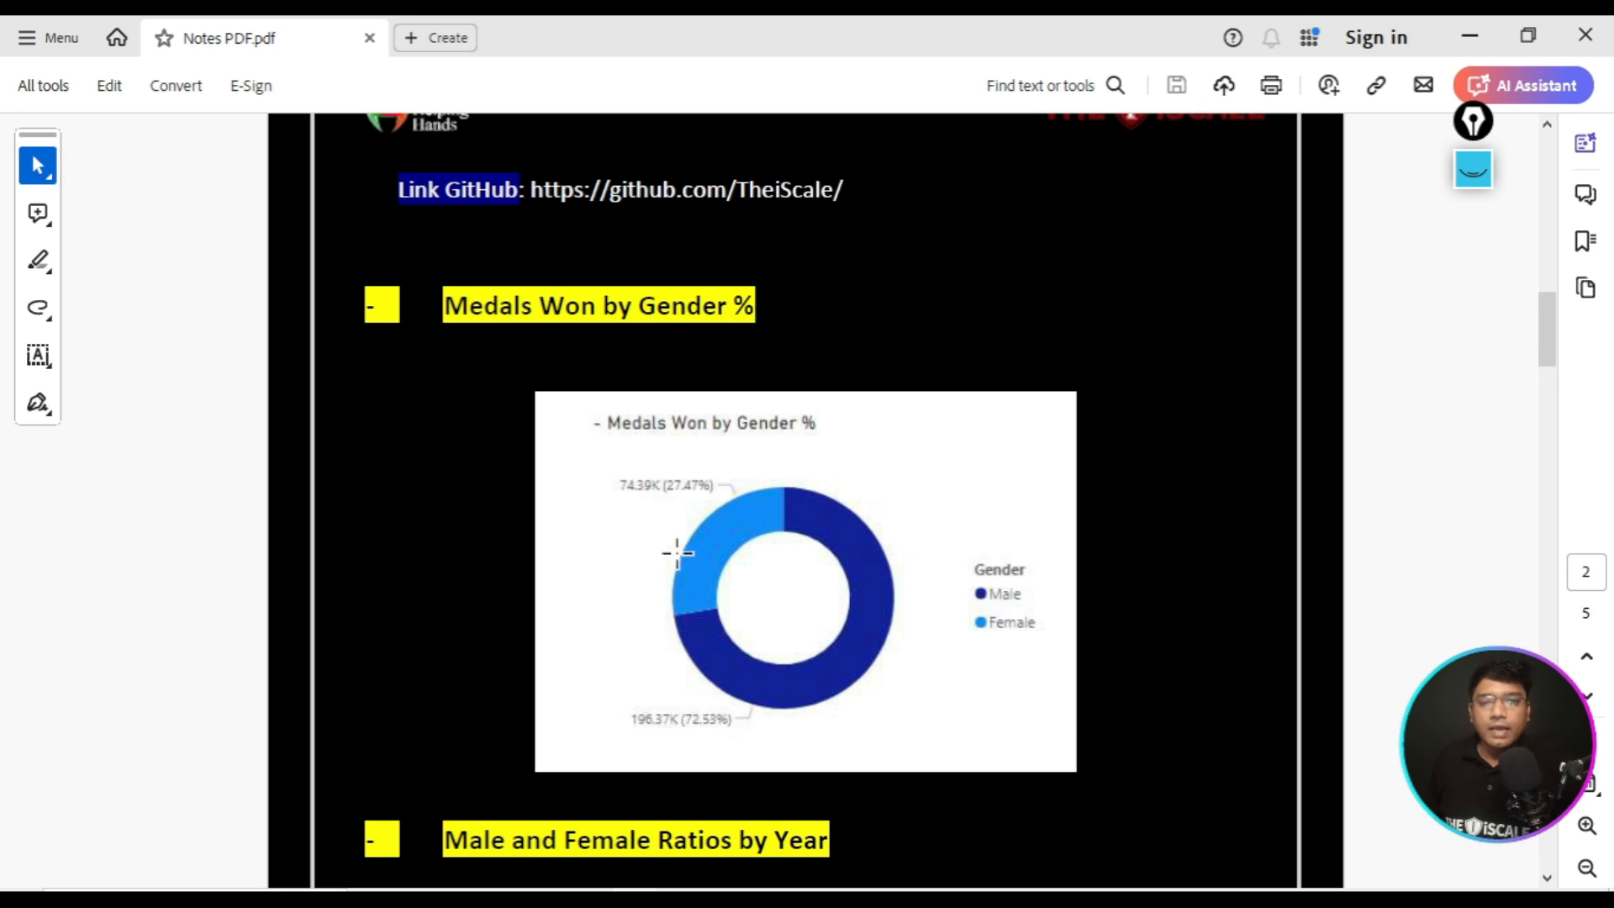
# - Examine the expected visuals in Notes PDF.pdf for medals by gender, gender ratios by year, top 10 countries and top medallists
pyautogui.scroll(-5, 677, 534)
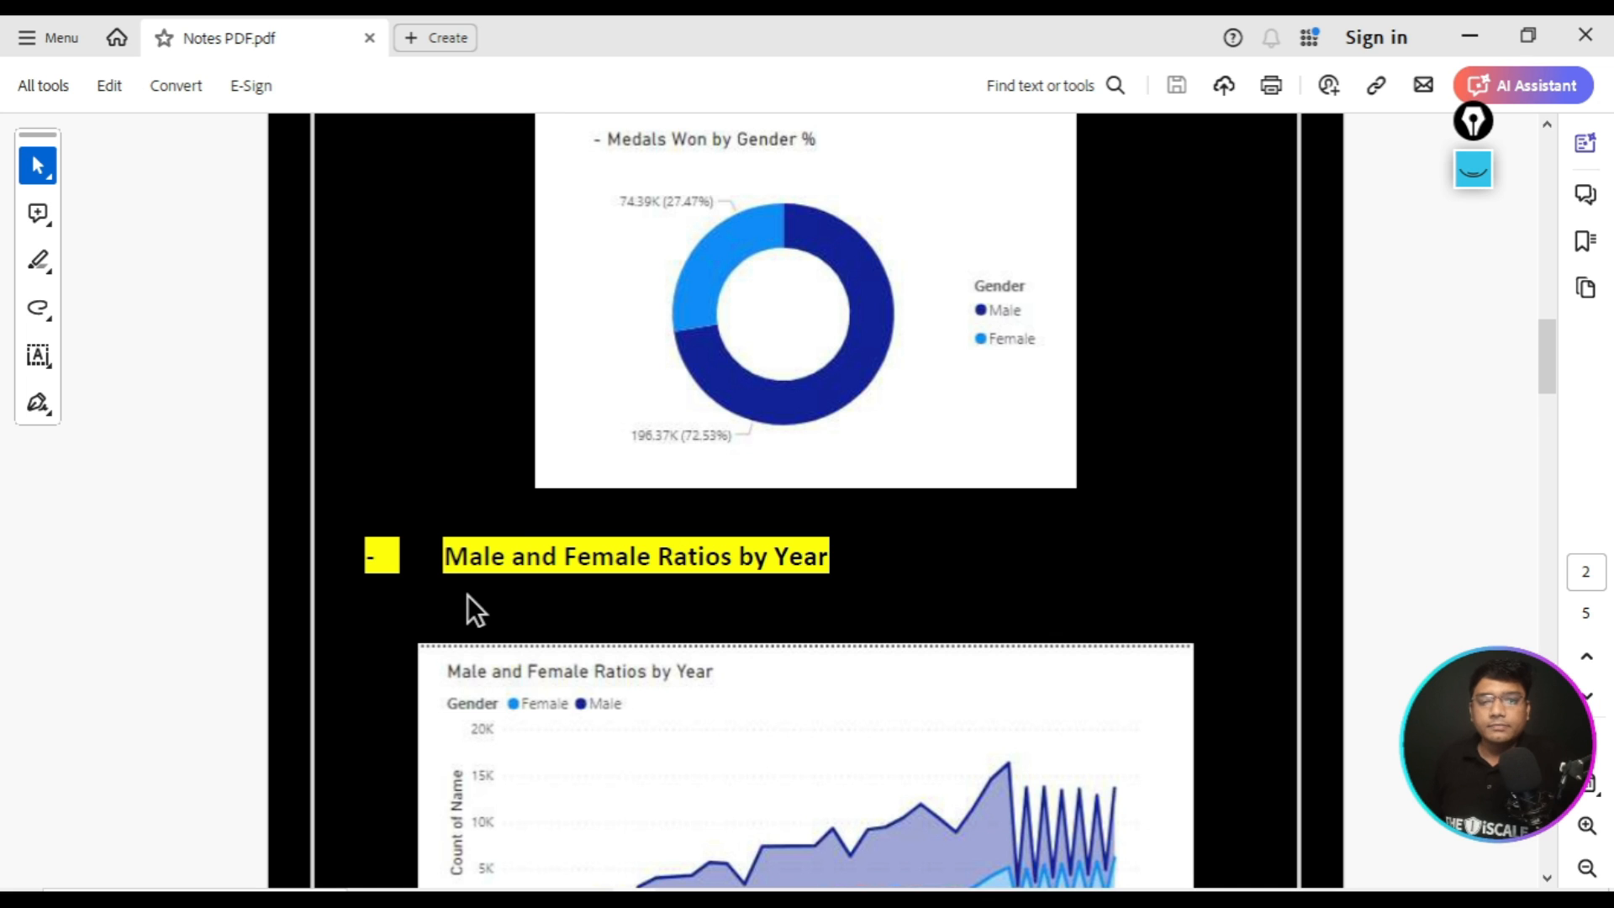
pyautogui.scroll(-2, 468, 595)
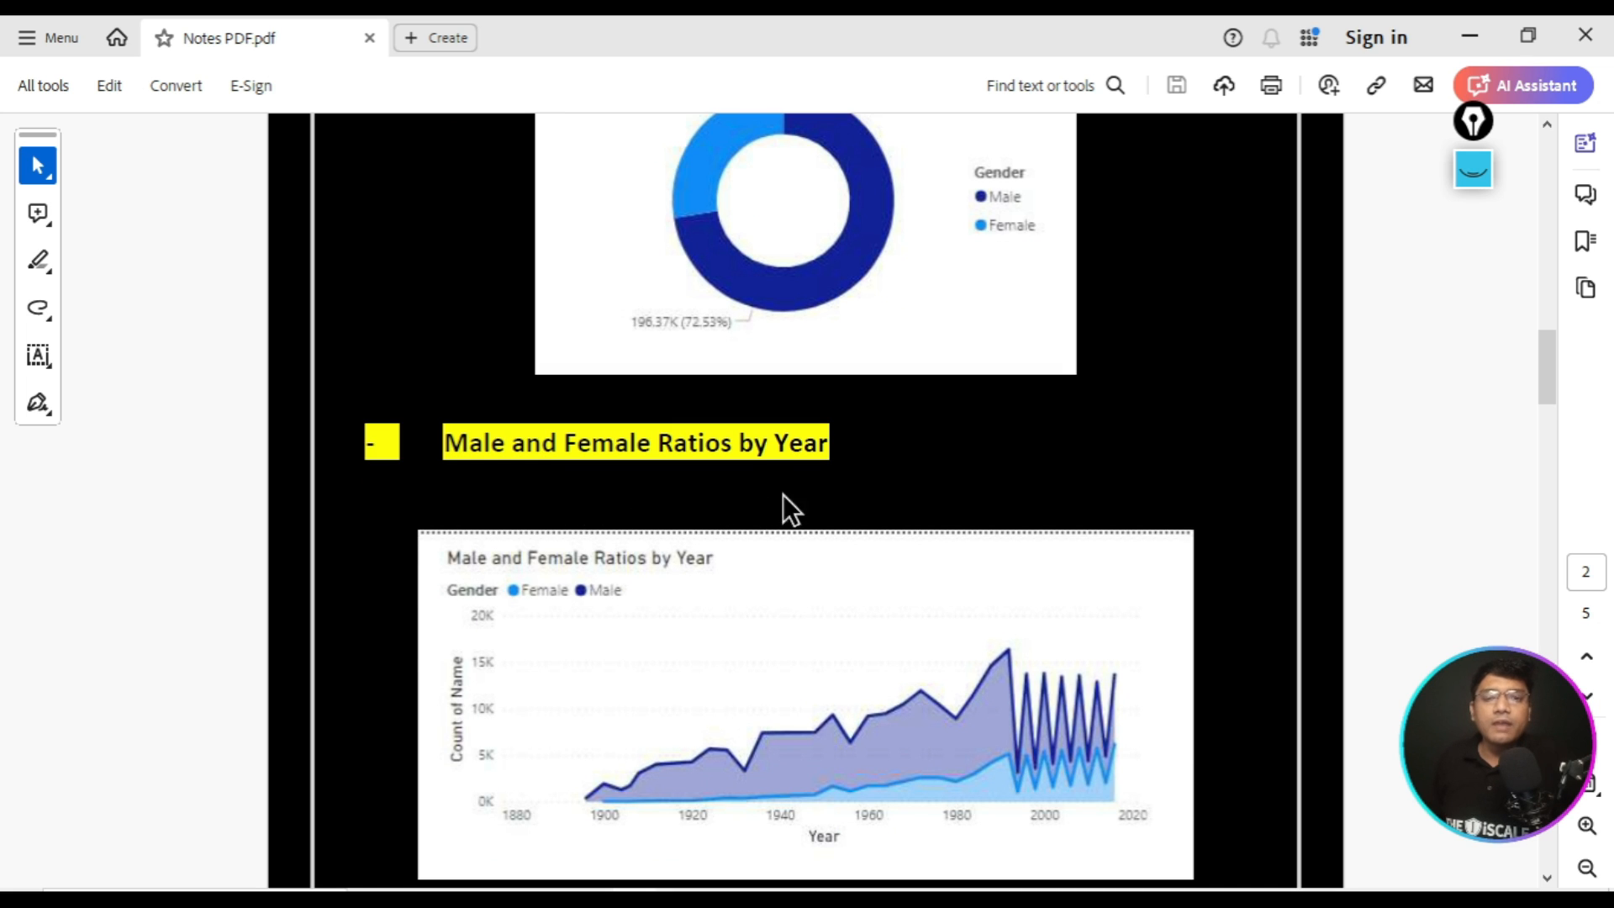
pyautogui.scroll(-3, 785, 508)
pyautogui.scroll(-9, 982, 629)
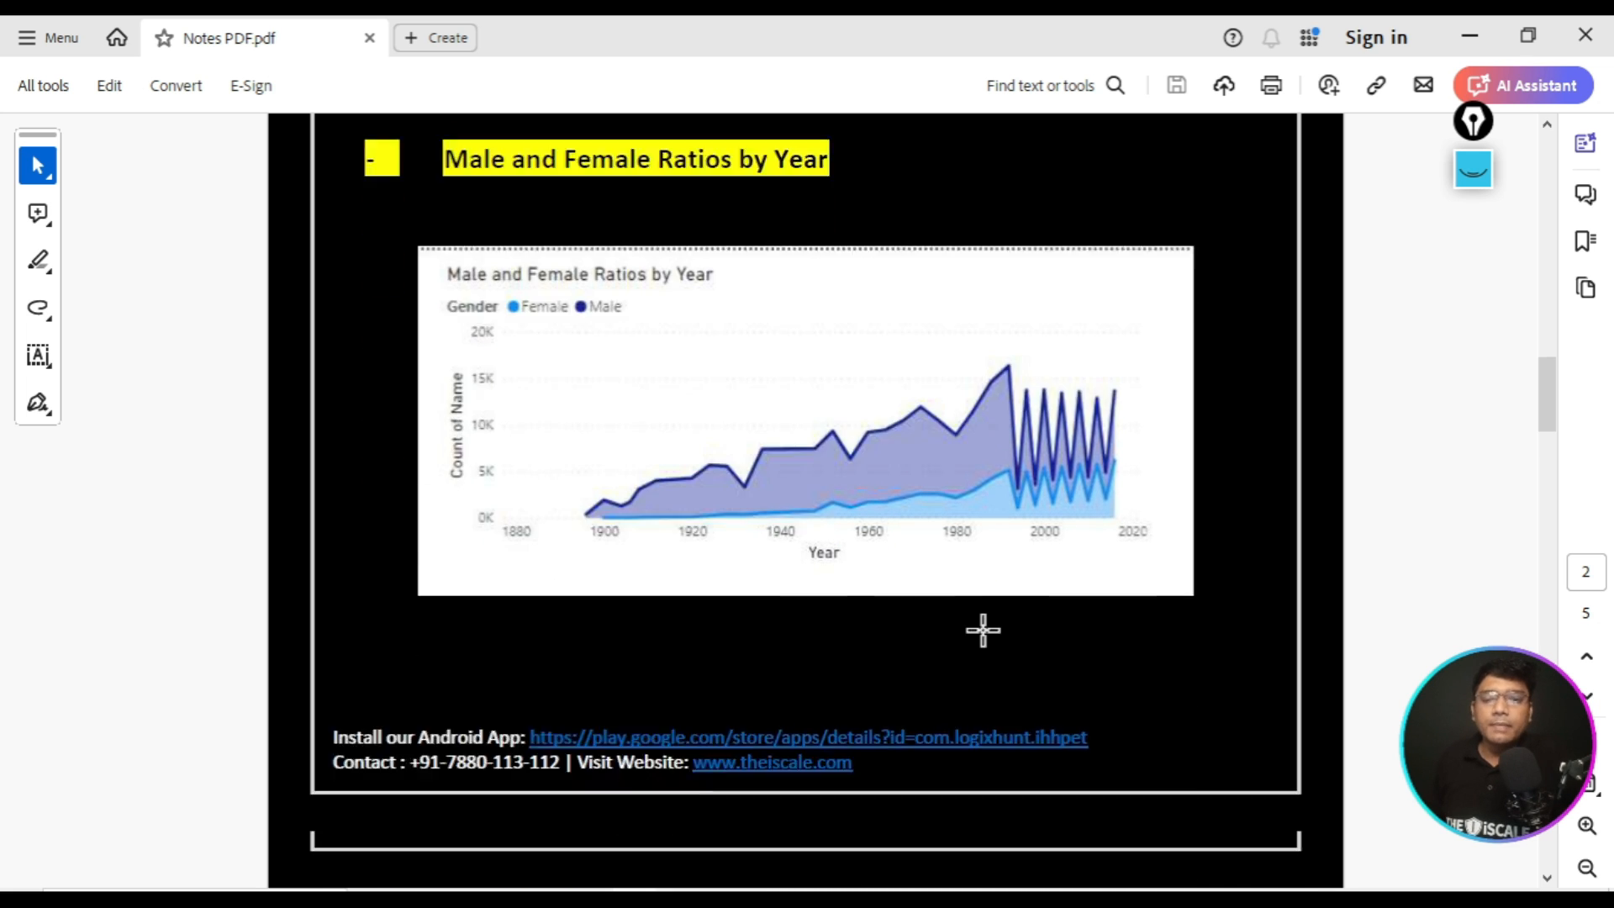
pyautogui.scroll(1, 703, 515)
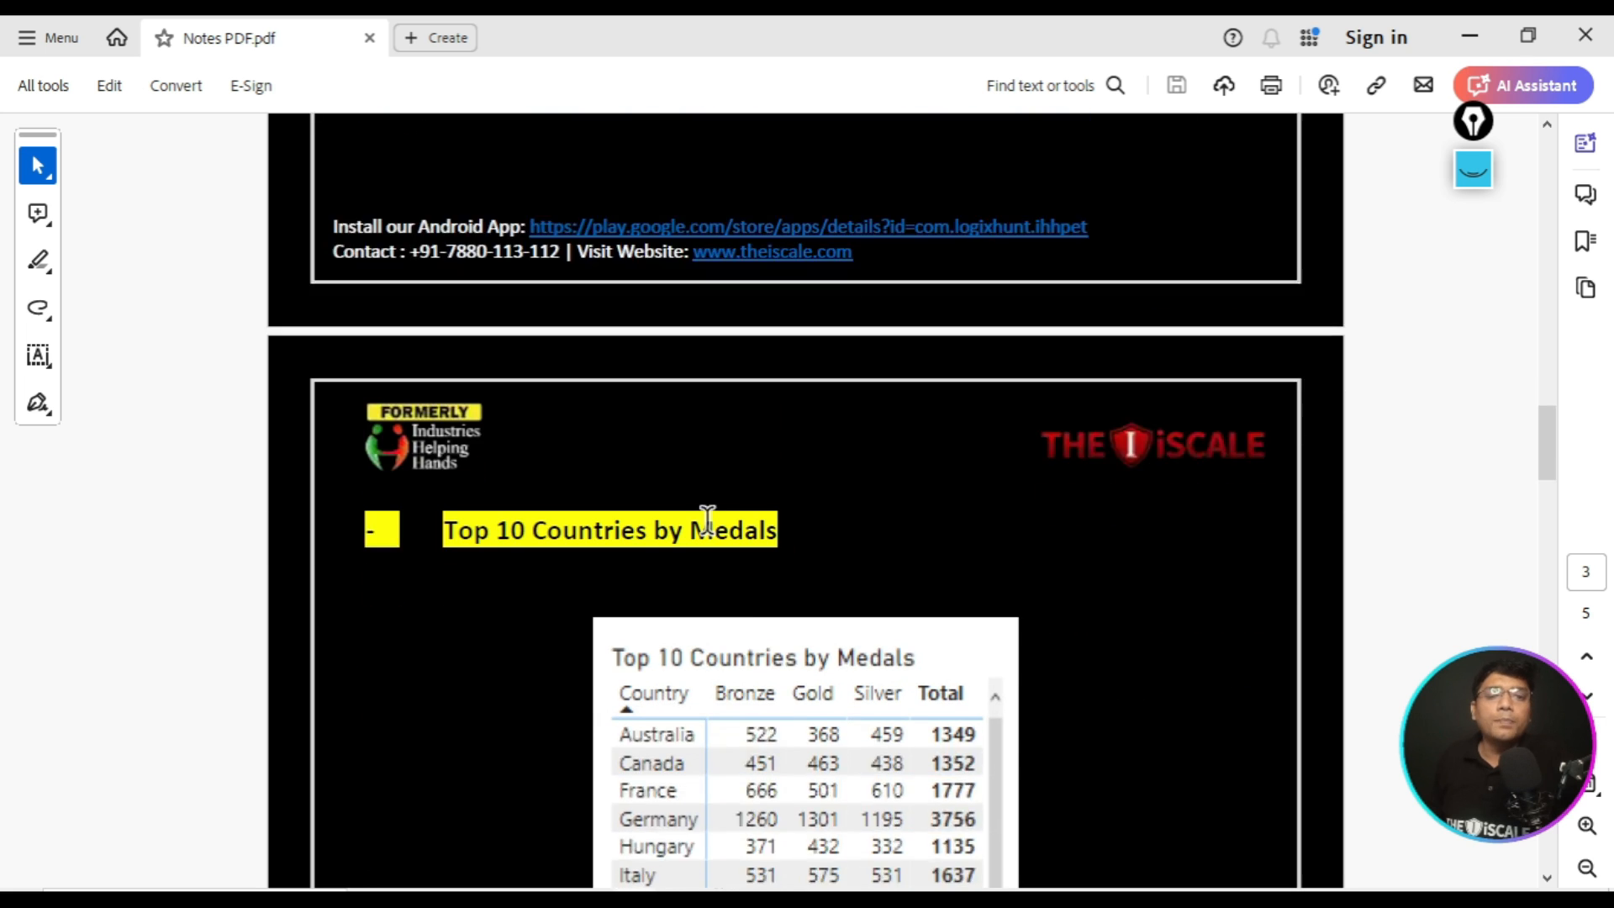
pyautogui.scroll(-4, 747, 426)
pyautogui.scroll(-1, 900, 535)
pyautogui.scroll(-3, 900, 535)
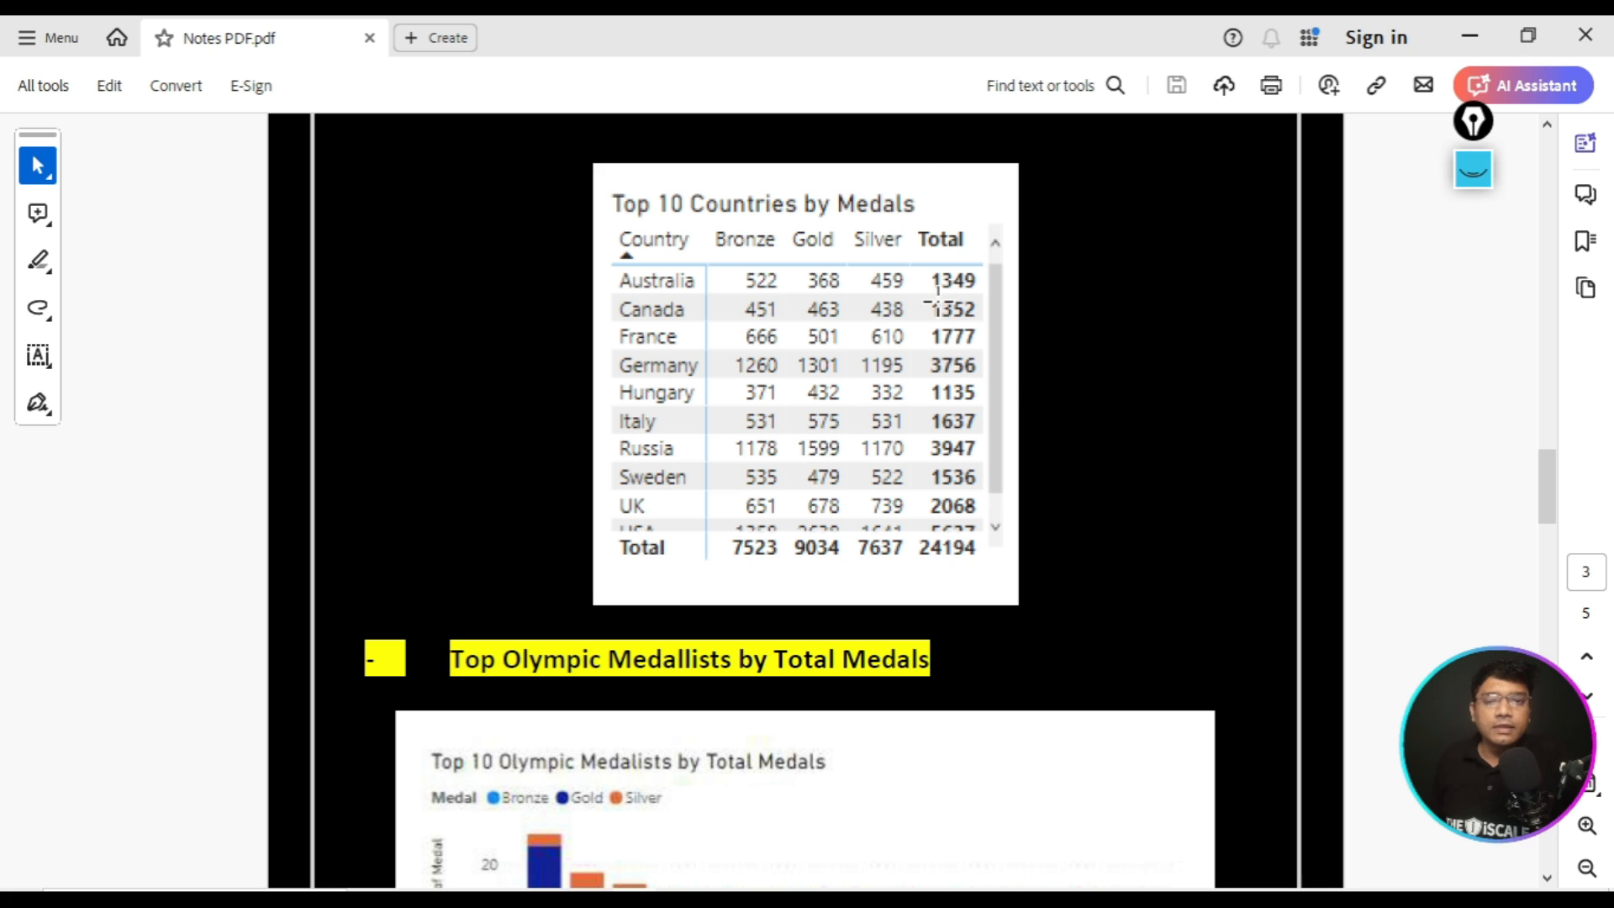
pyautogui.scroll(-3, 938, 298)
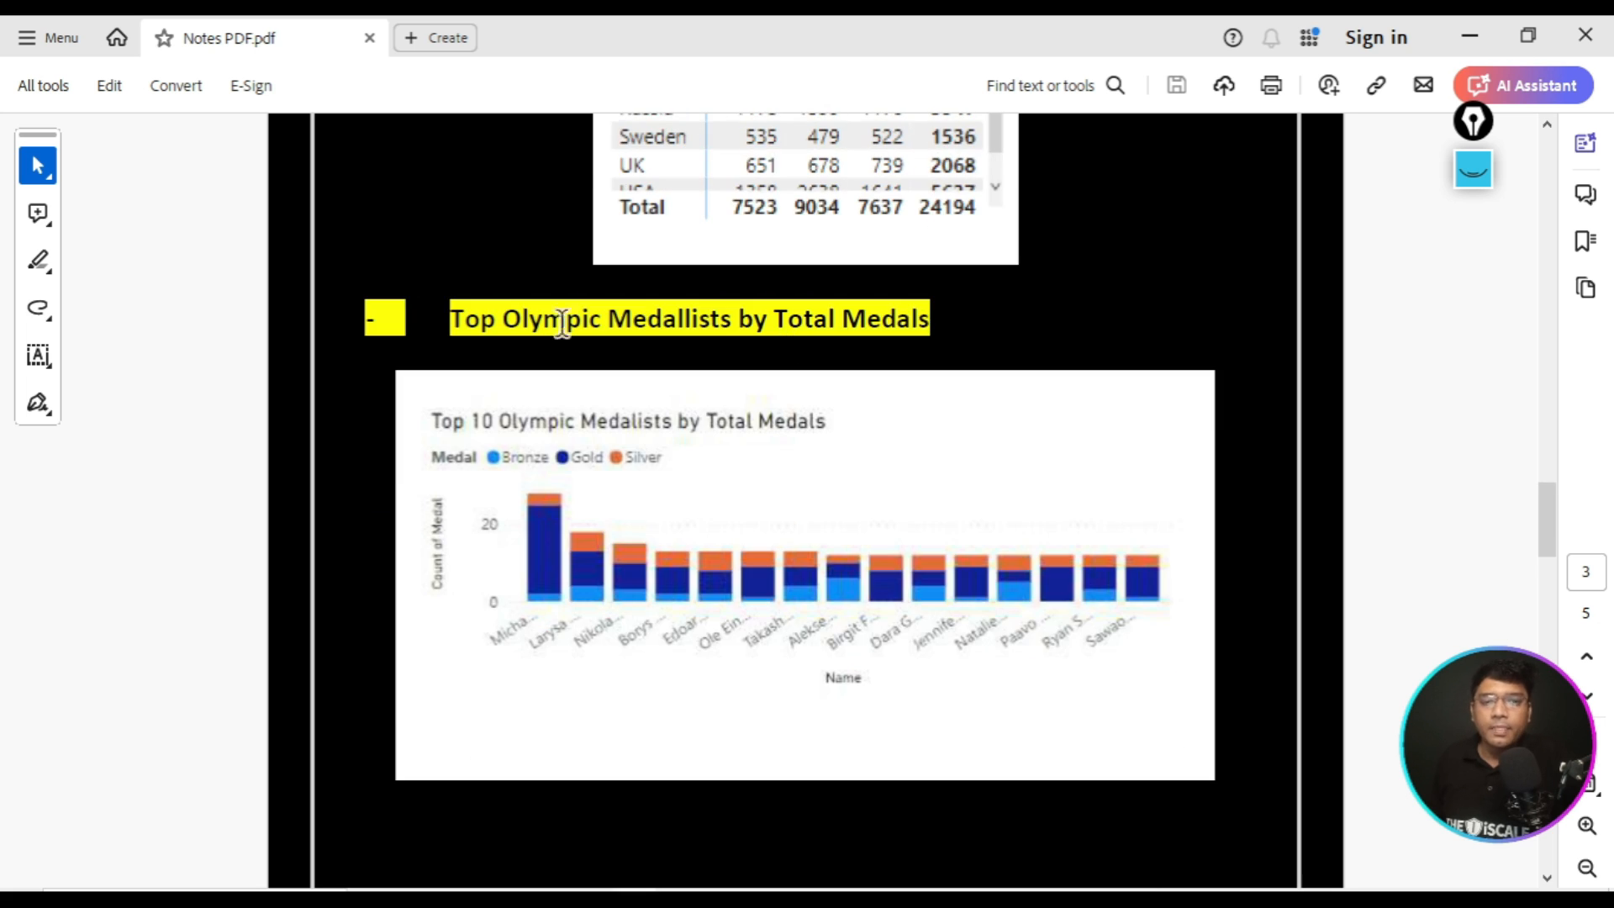
pyautogui.scroll(-2, 930, 289)
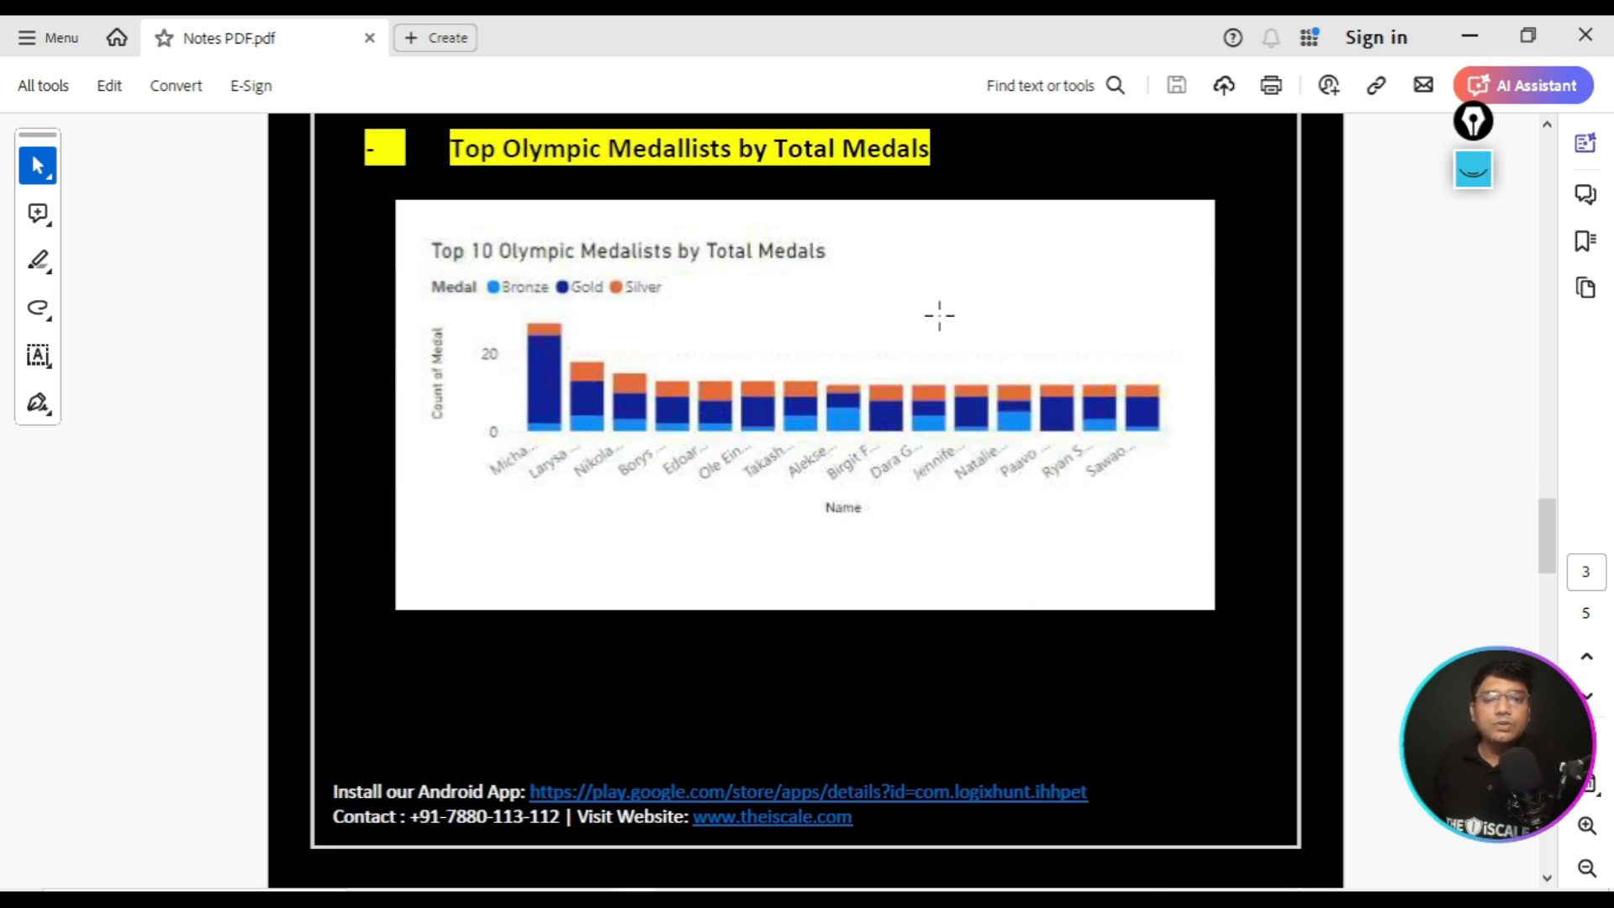
# - Examine the participating countries and sports sections of the notes, and the plain Power BI report picture on page 5
pyautogui.scroll(-5, 564, 446)
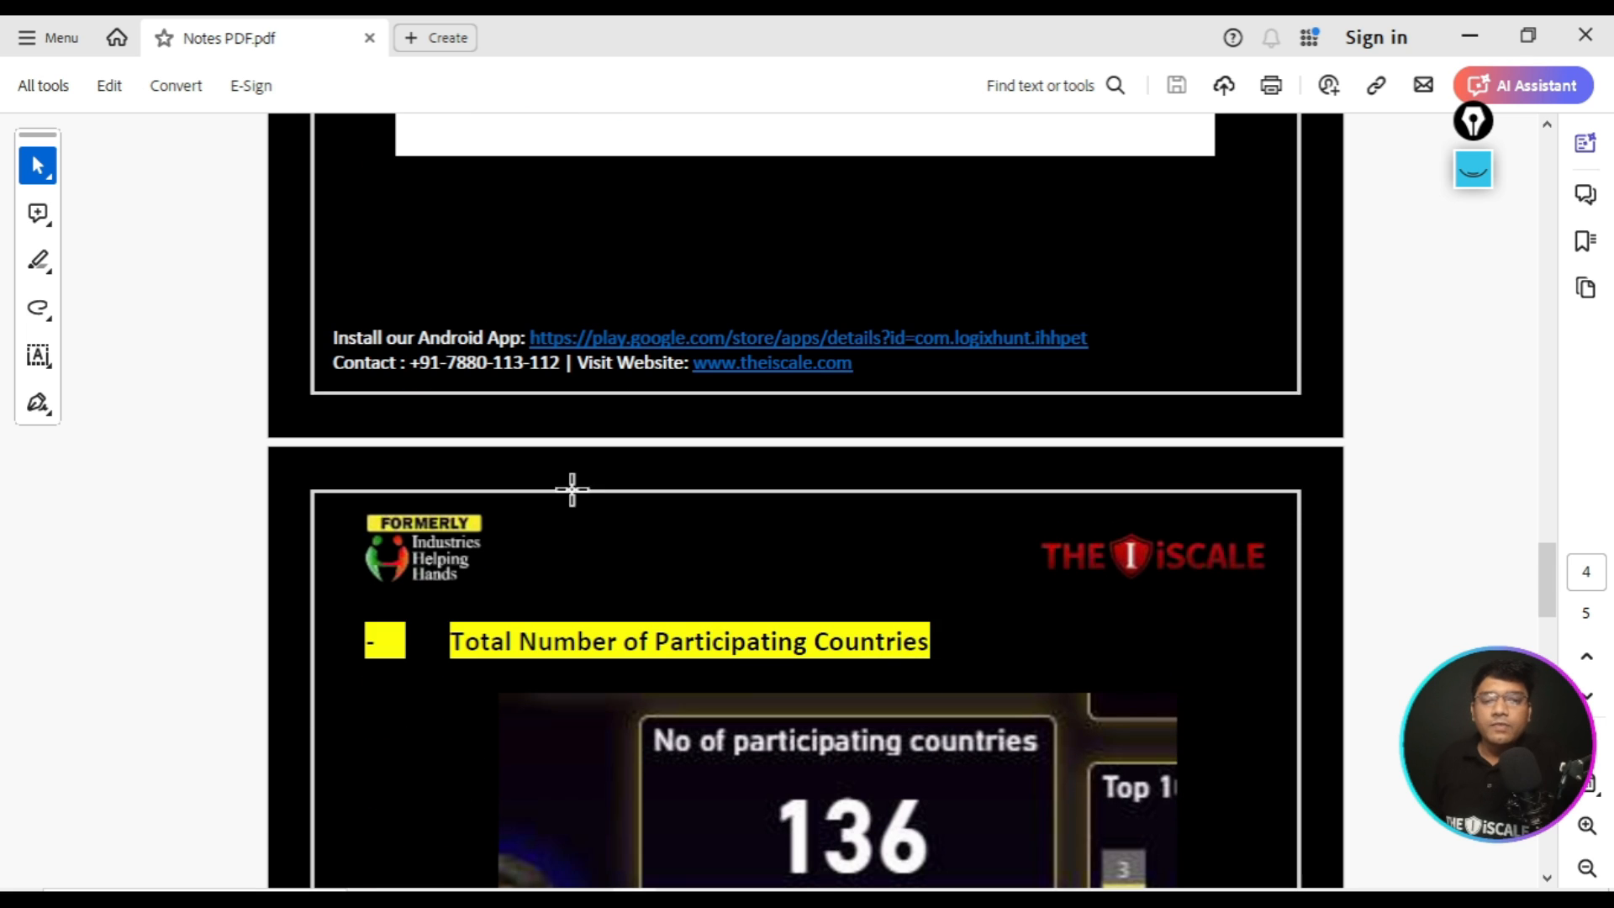
pyautogui.scroll(-1, 580, 580)
pyautogui.scroll(-5, 805, 617)
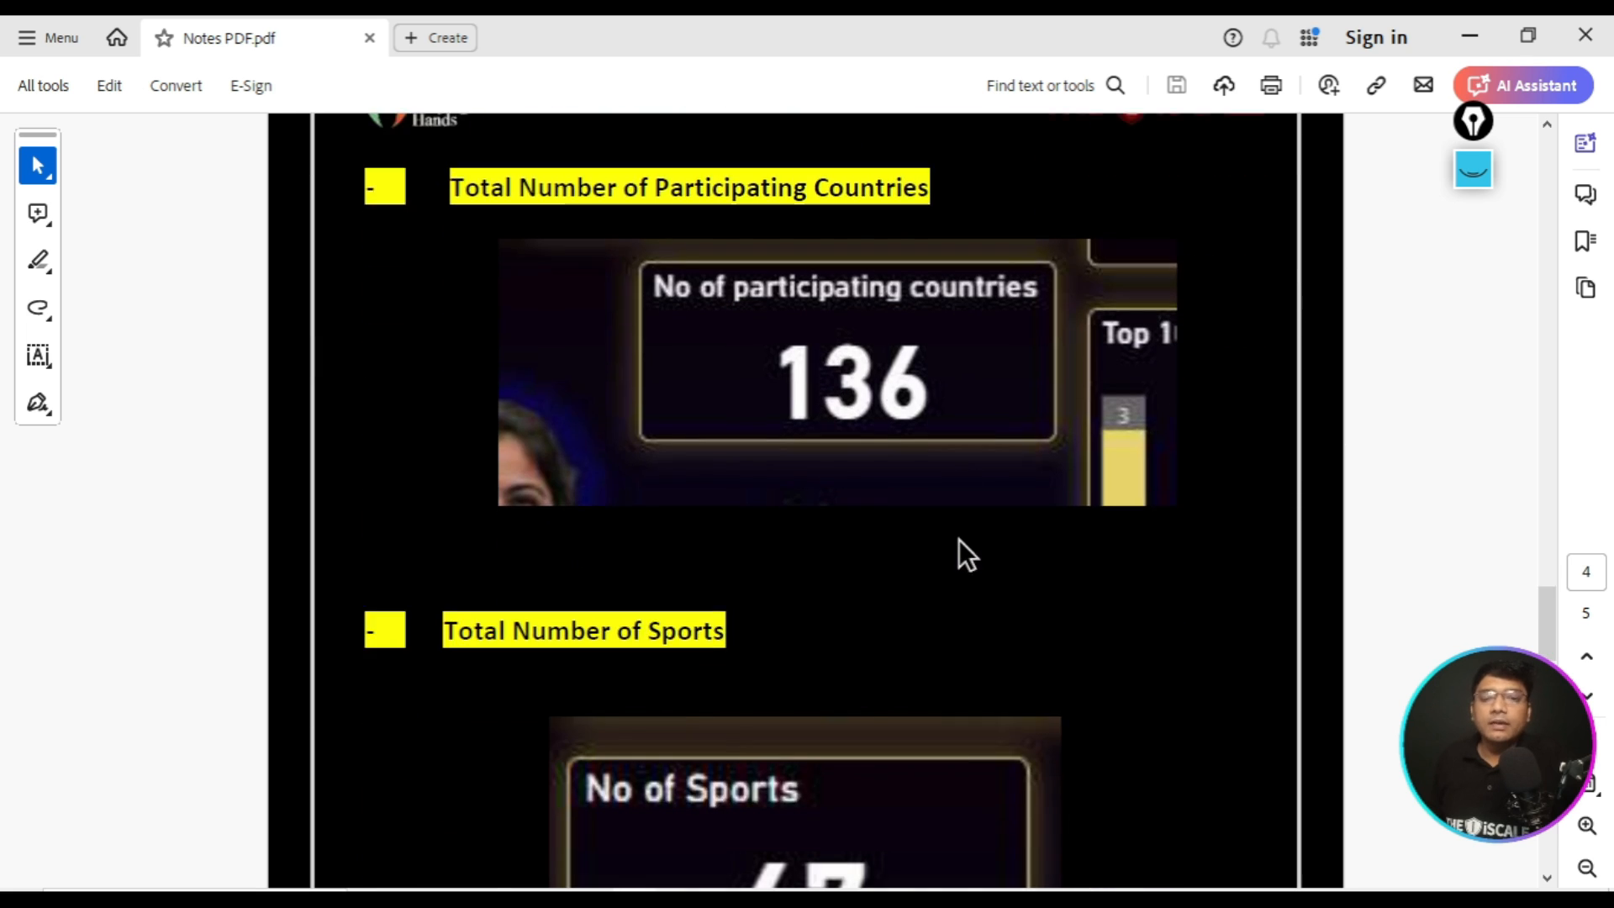
pyautogui.scroll(-9, 958, 540)
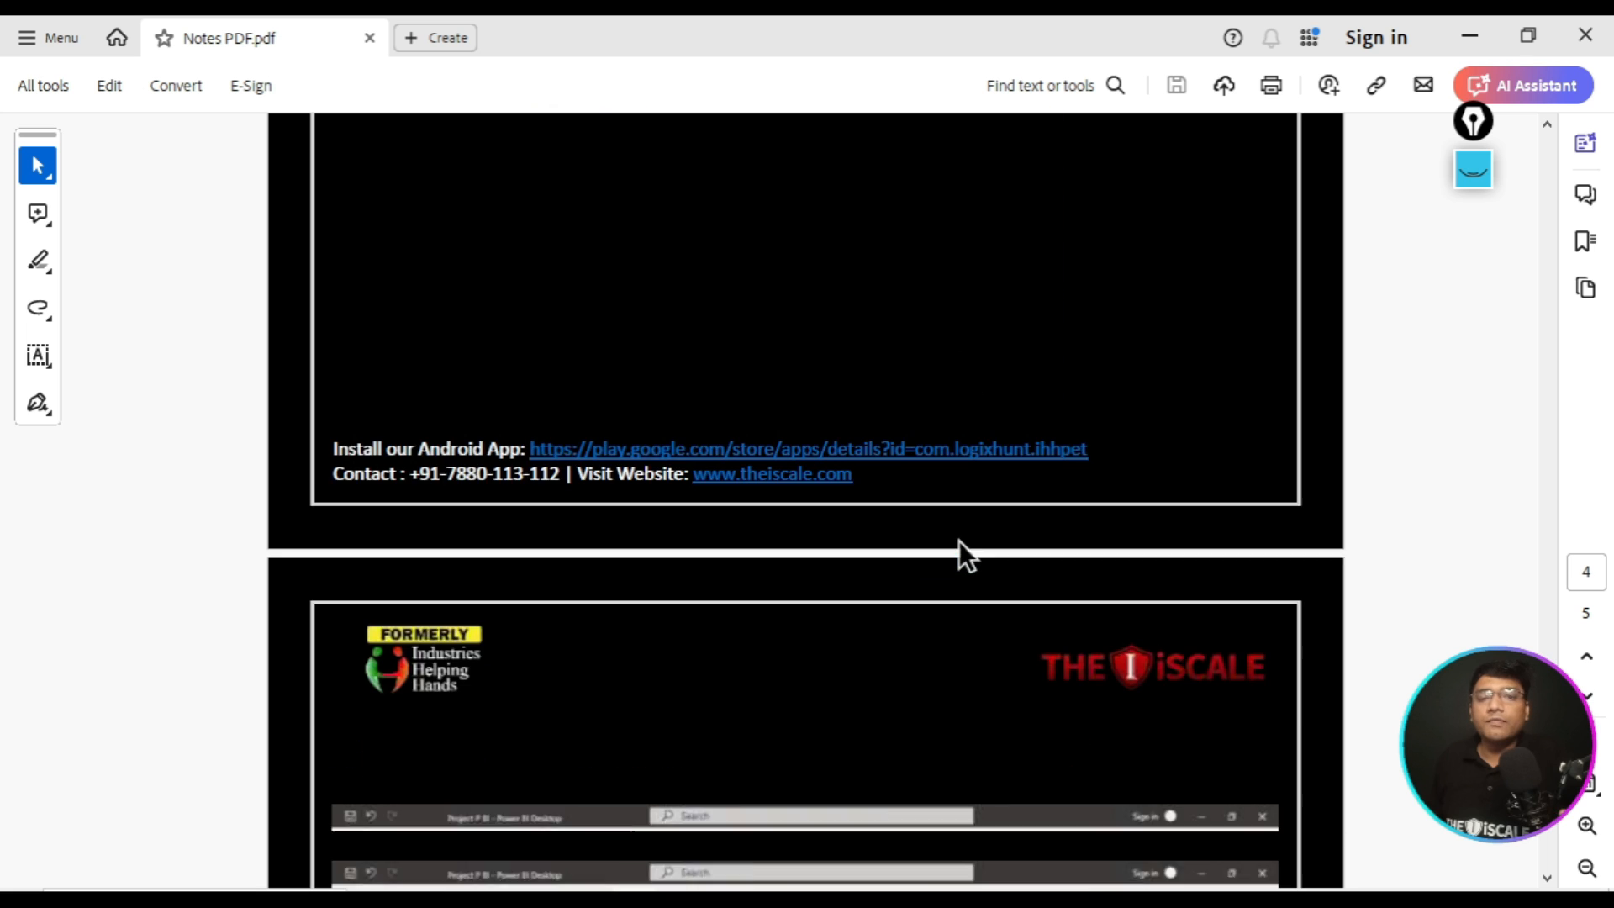
pyautogui.scroll(-4, 960, 541)
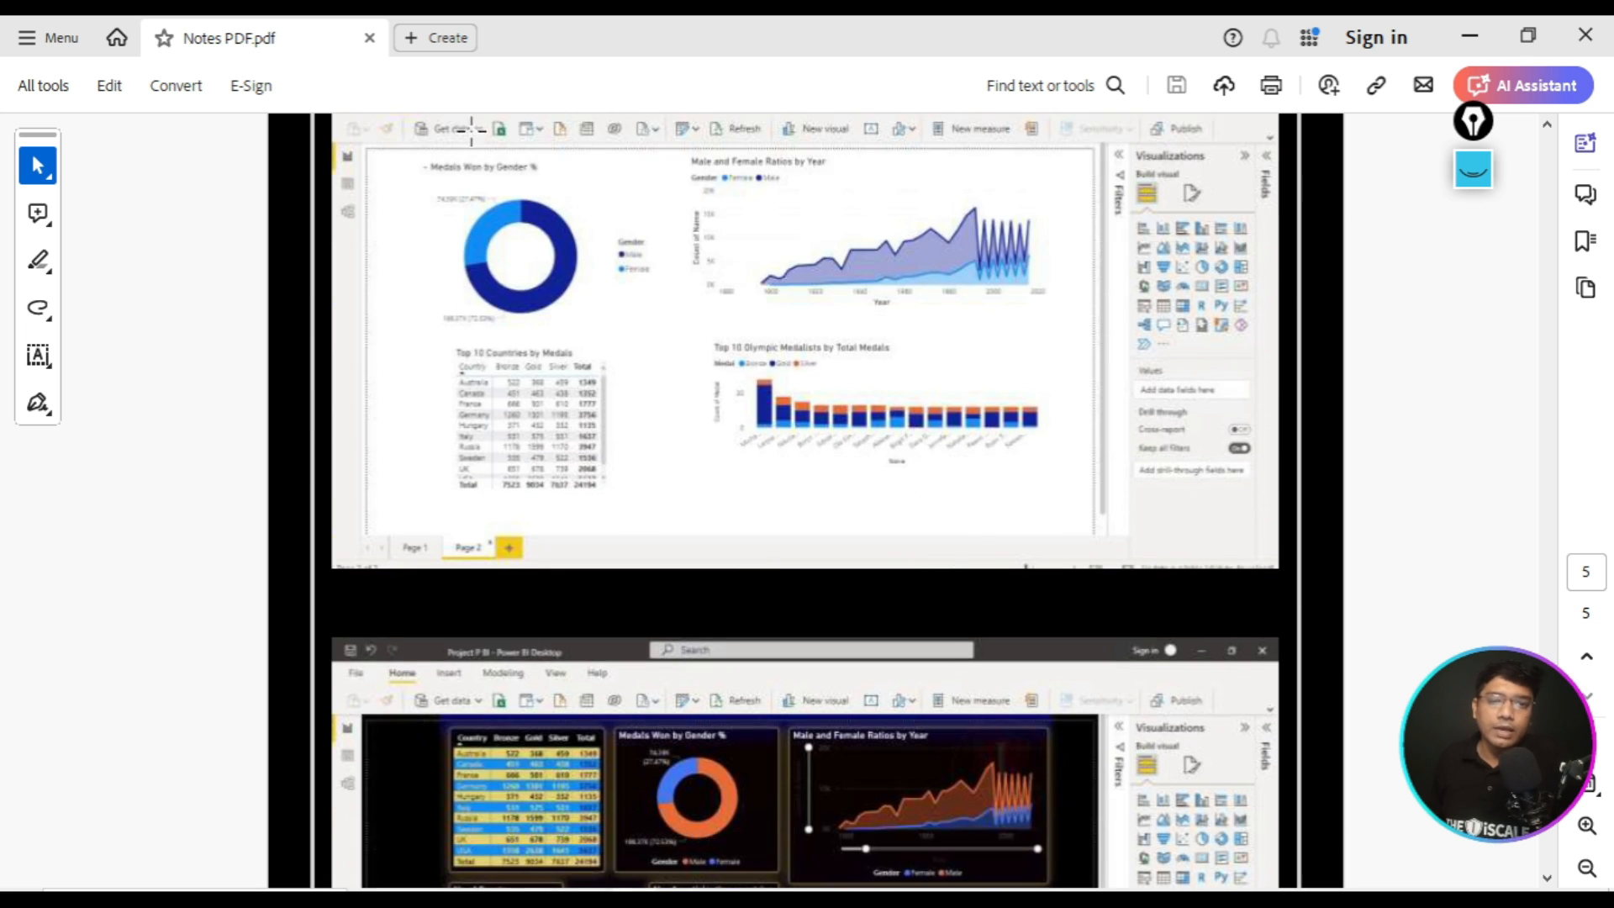
pyautogui.scroll(1, 835, 484)
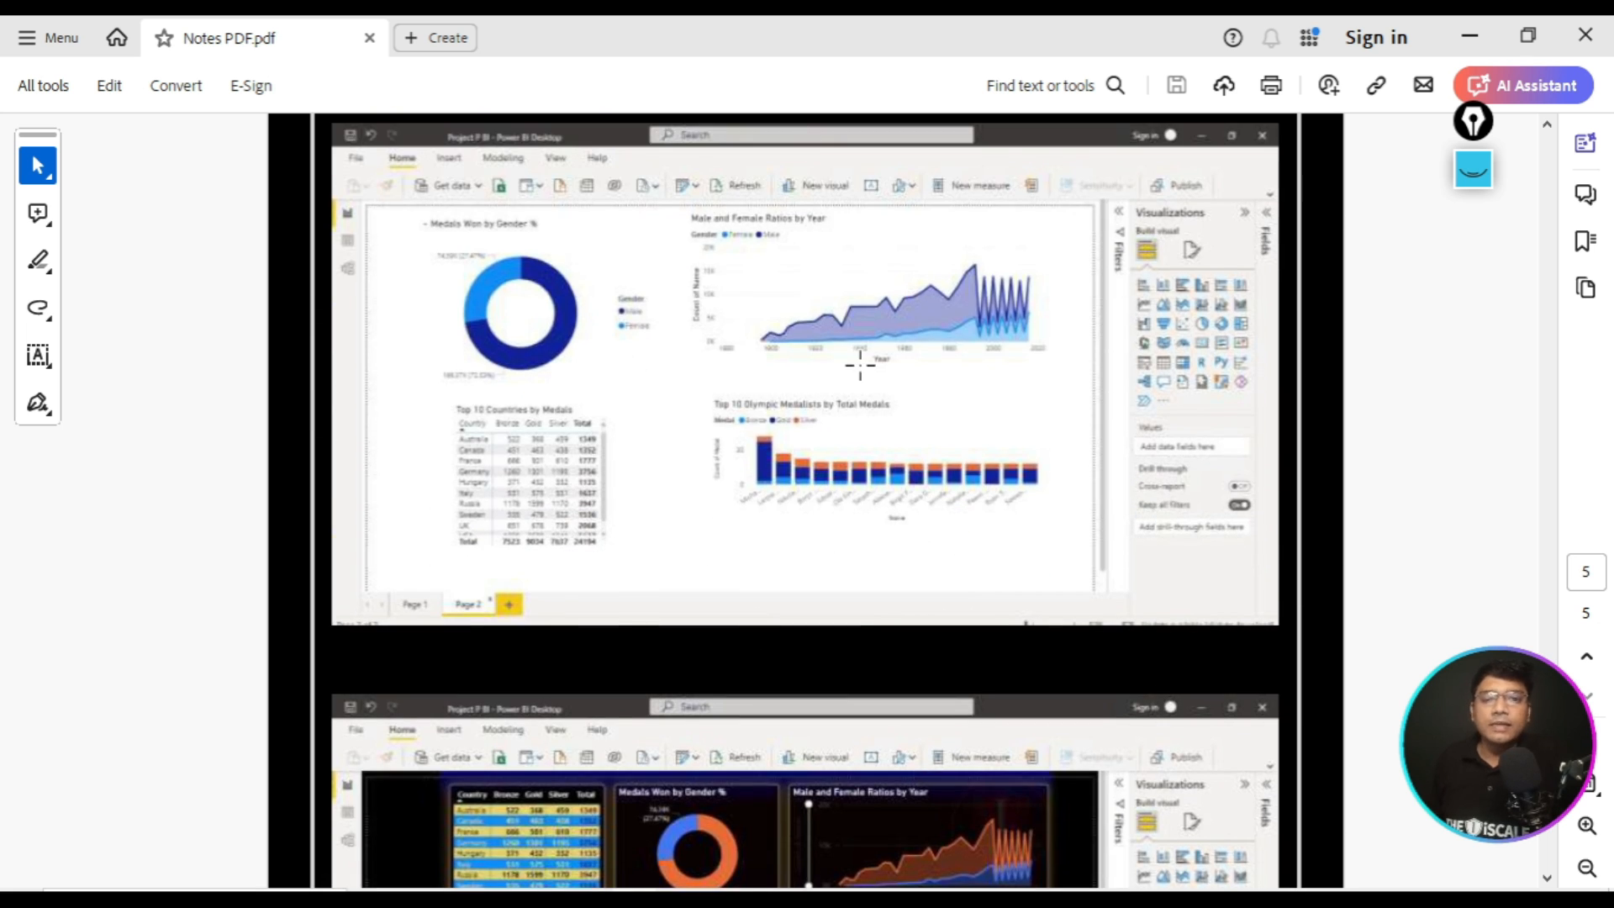
# - Circle the four visuals on the plain report picture with the black annotation pen, and clear the ink
pyautogui.click(1473, 168)
pyautogui.click(1473, 241)
pyautogui.moveTo(486, 207); pyautogui.dragTo(556, 237)
pyautogui.moveTo(799, 201)
pyautogui.mouseDown()
pyautogui.moveTo(1131, 294)
pyautogui.moveTo(738, 245)
pyautogui.mouseUp()
pyautogui.moveTo(845, 394)
pyautogui.mouseDown()
pyautogui.moveTo(785, 418)
pyautogui.moveTo(841, 394)
pyautogui.mouseUp()
pyautogui.moveTo(579, 454); pyautogui.dragTo(487, 432)
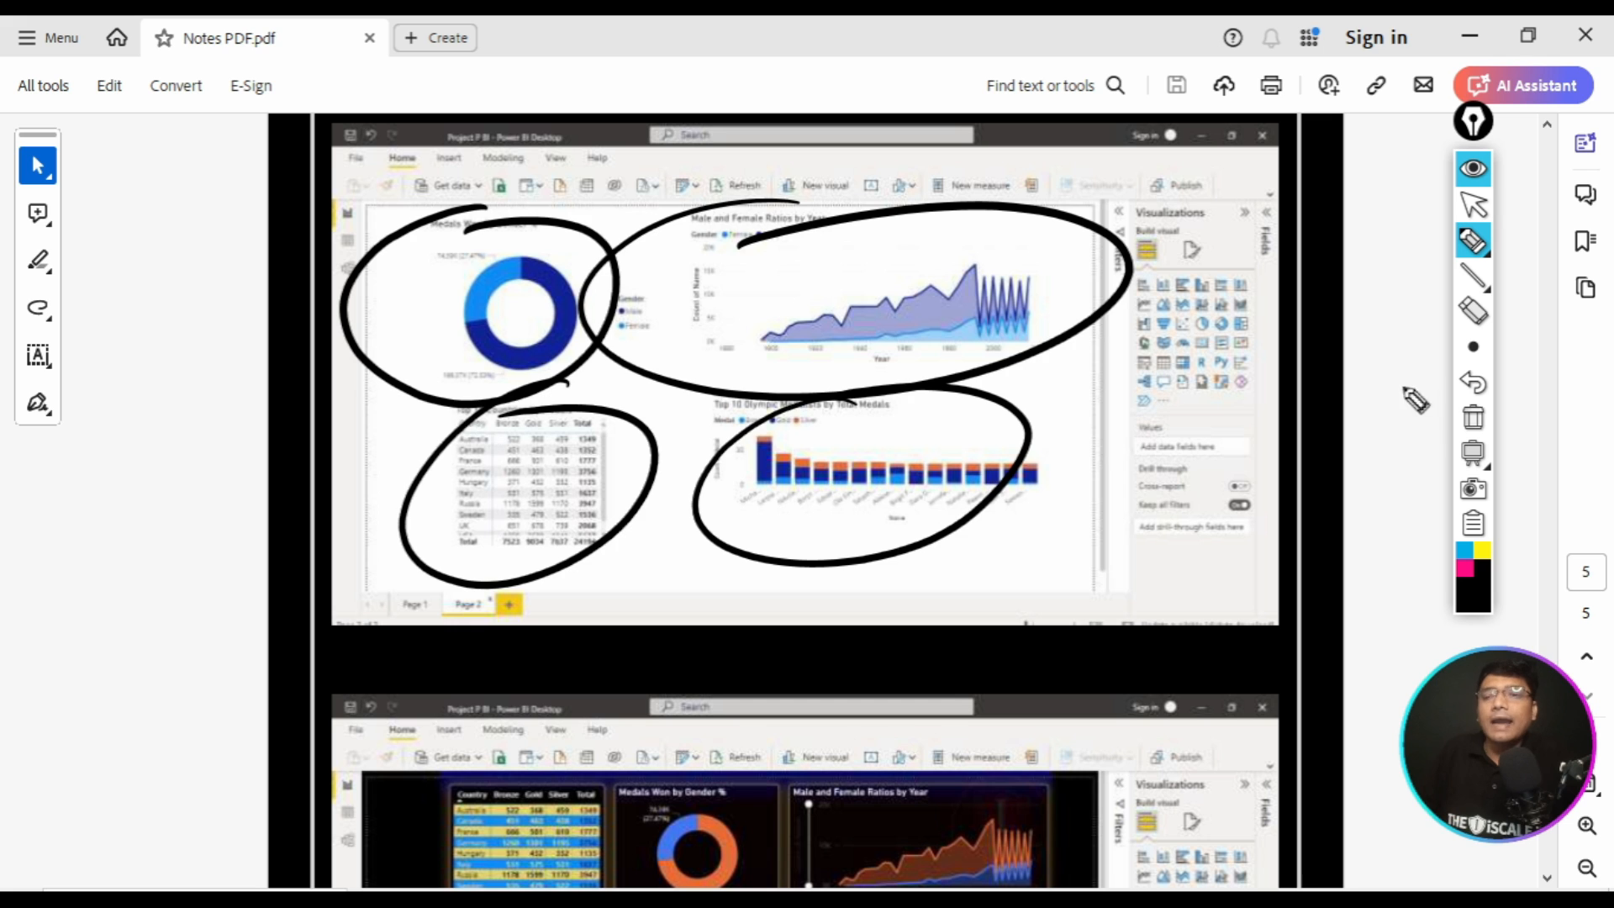
pyautogui.click(1472, 420)
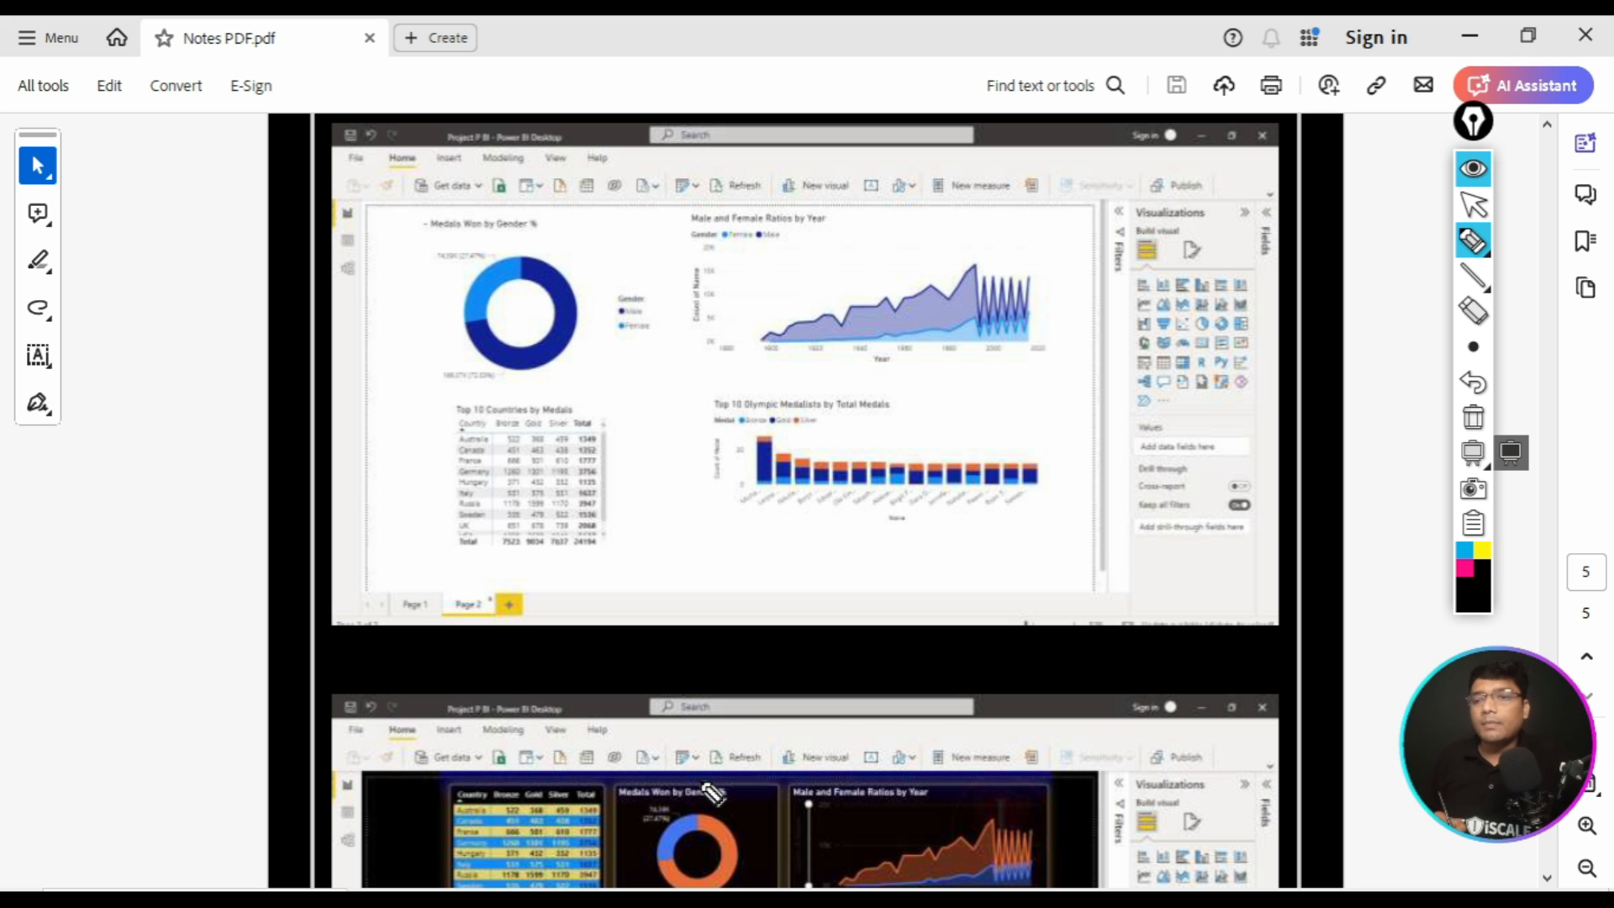
pyautogui.click(1473, 120)
# - Look over the styled Olympics dashboard picture on the last page, and go back through the notes to the first page
pyautogui.scroll(-1, 1073, 486)
pyautogui.scroll(-4, 1073, 486)
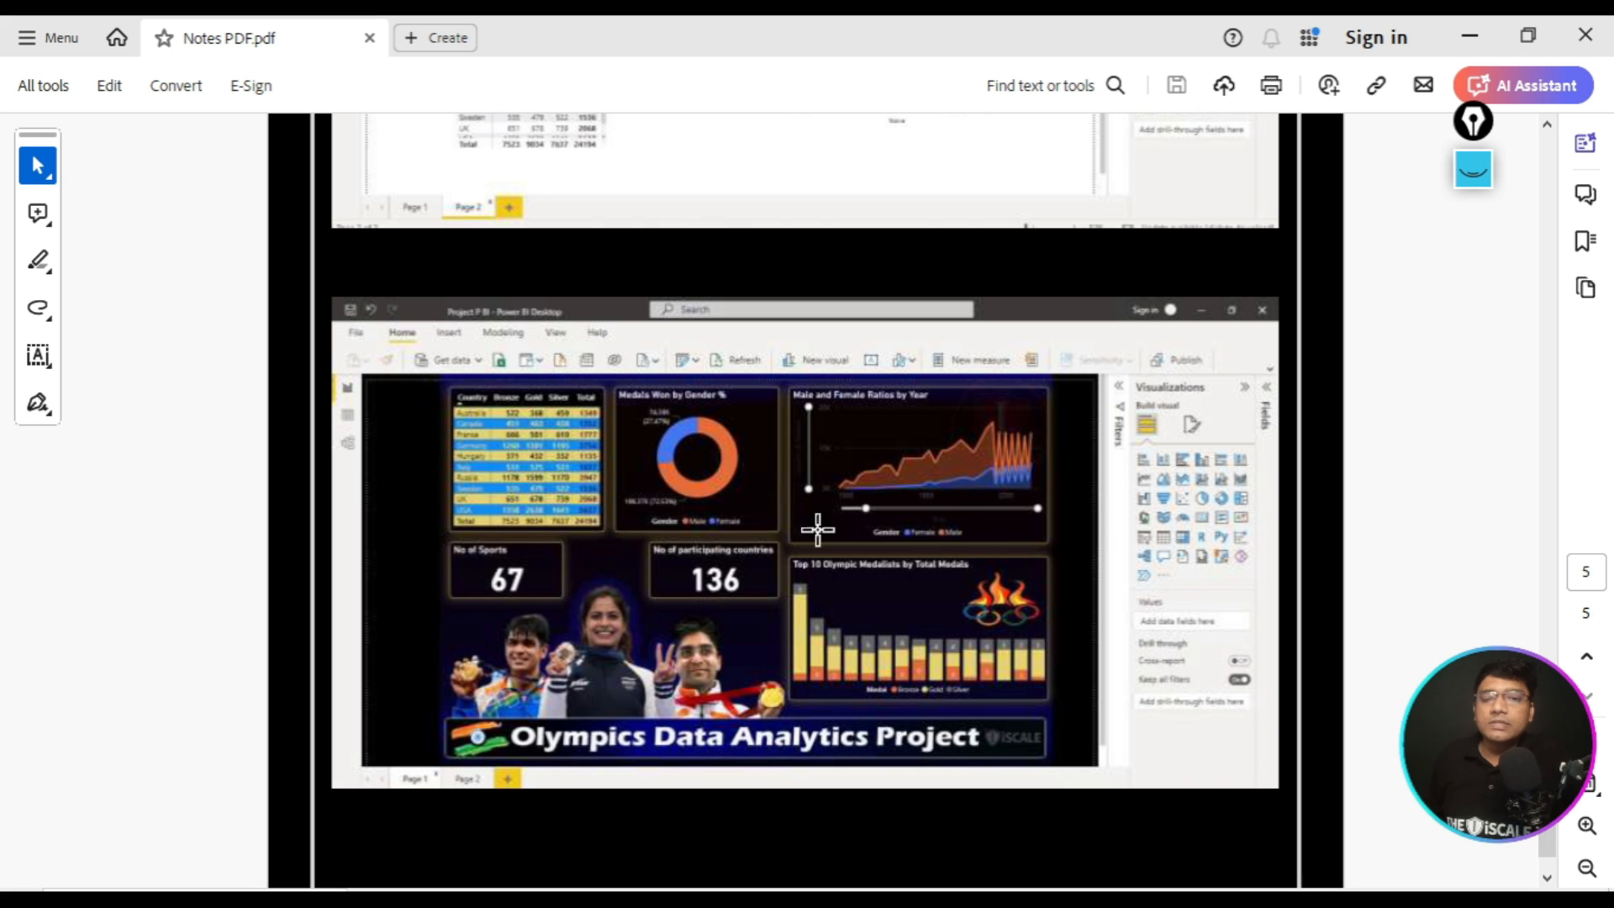
pyautogui.scroll(10, 1120, 511)
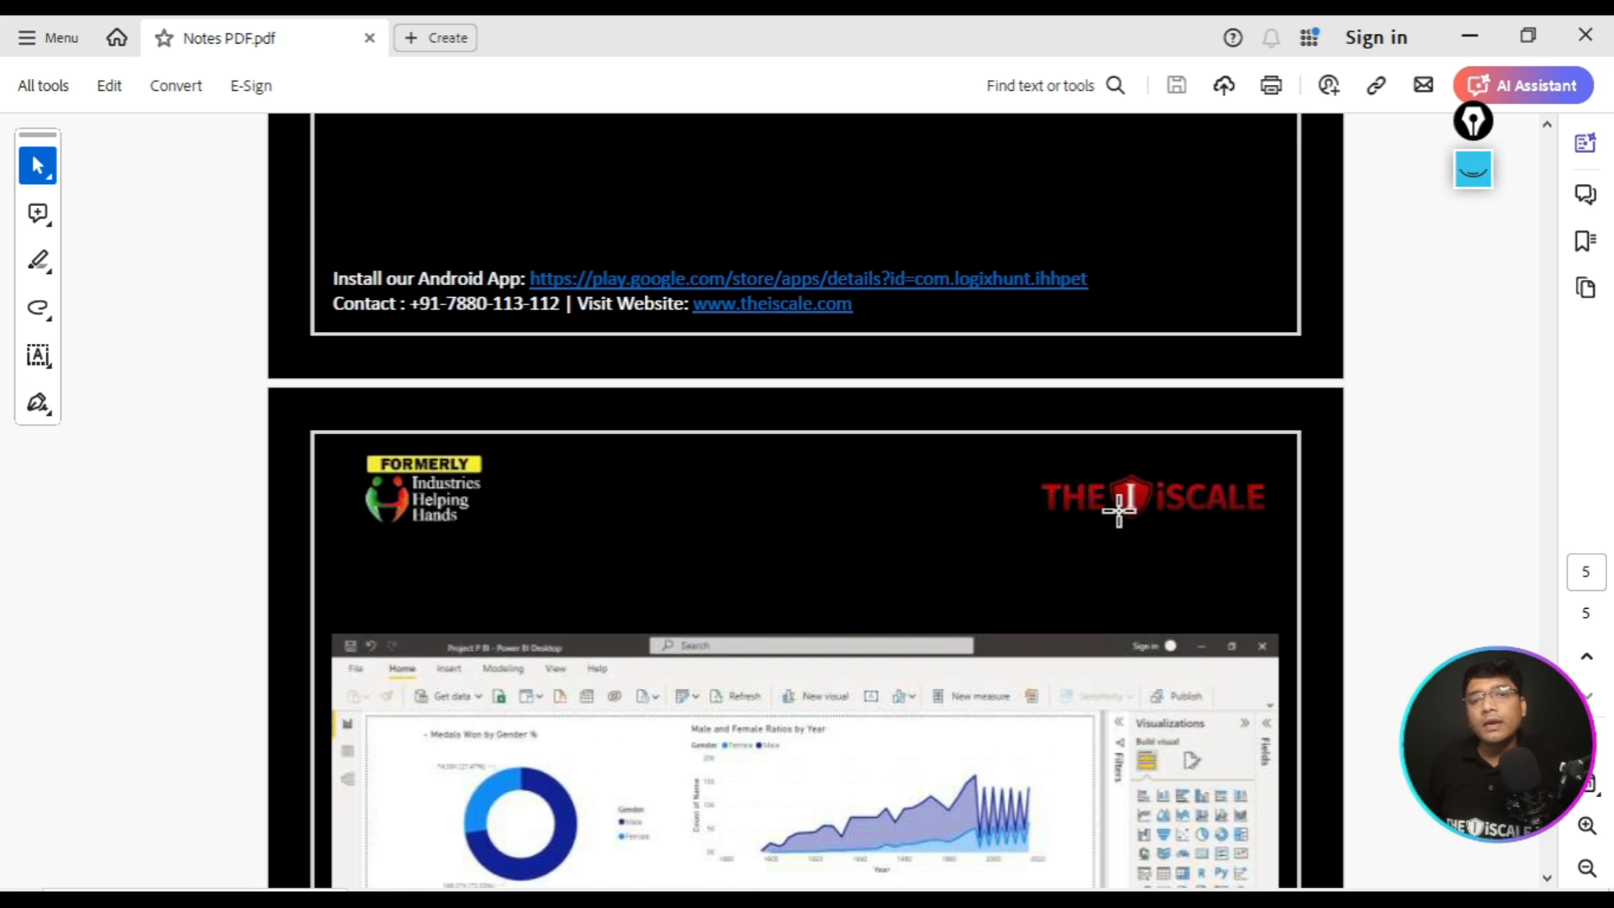
pyautogui.scroll(10, 1119, 509)
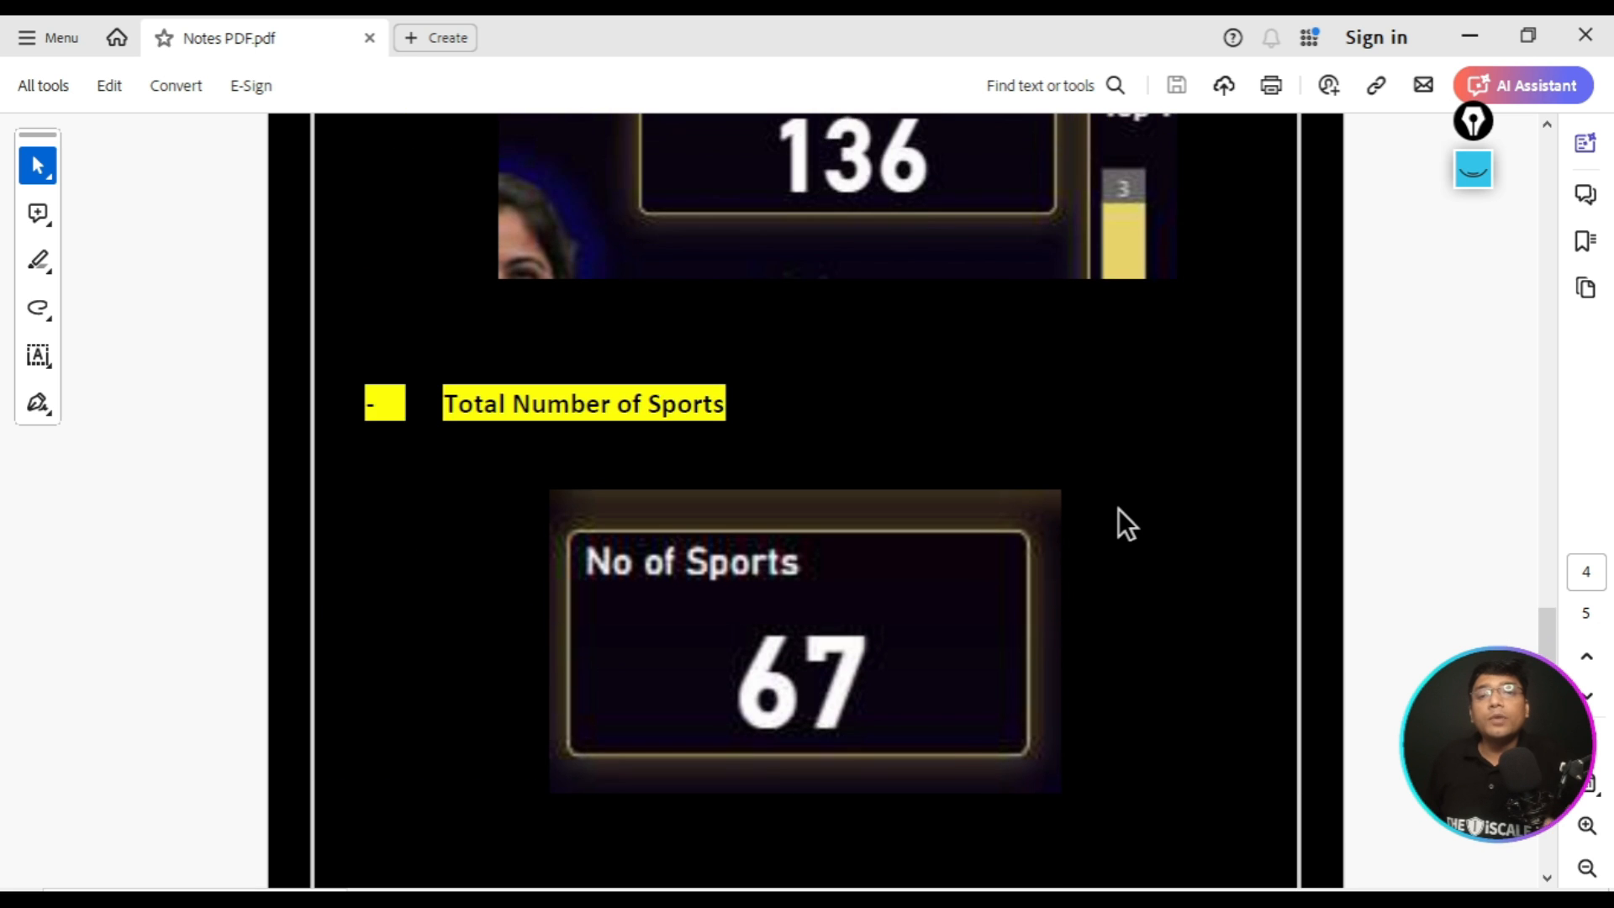
pyautogui.scroll(10, 1118, 508)
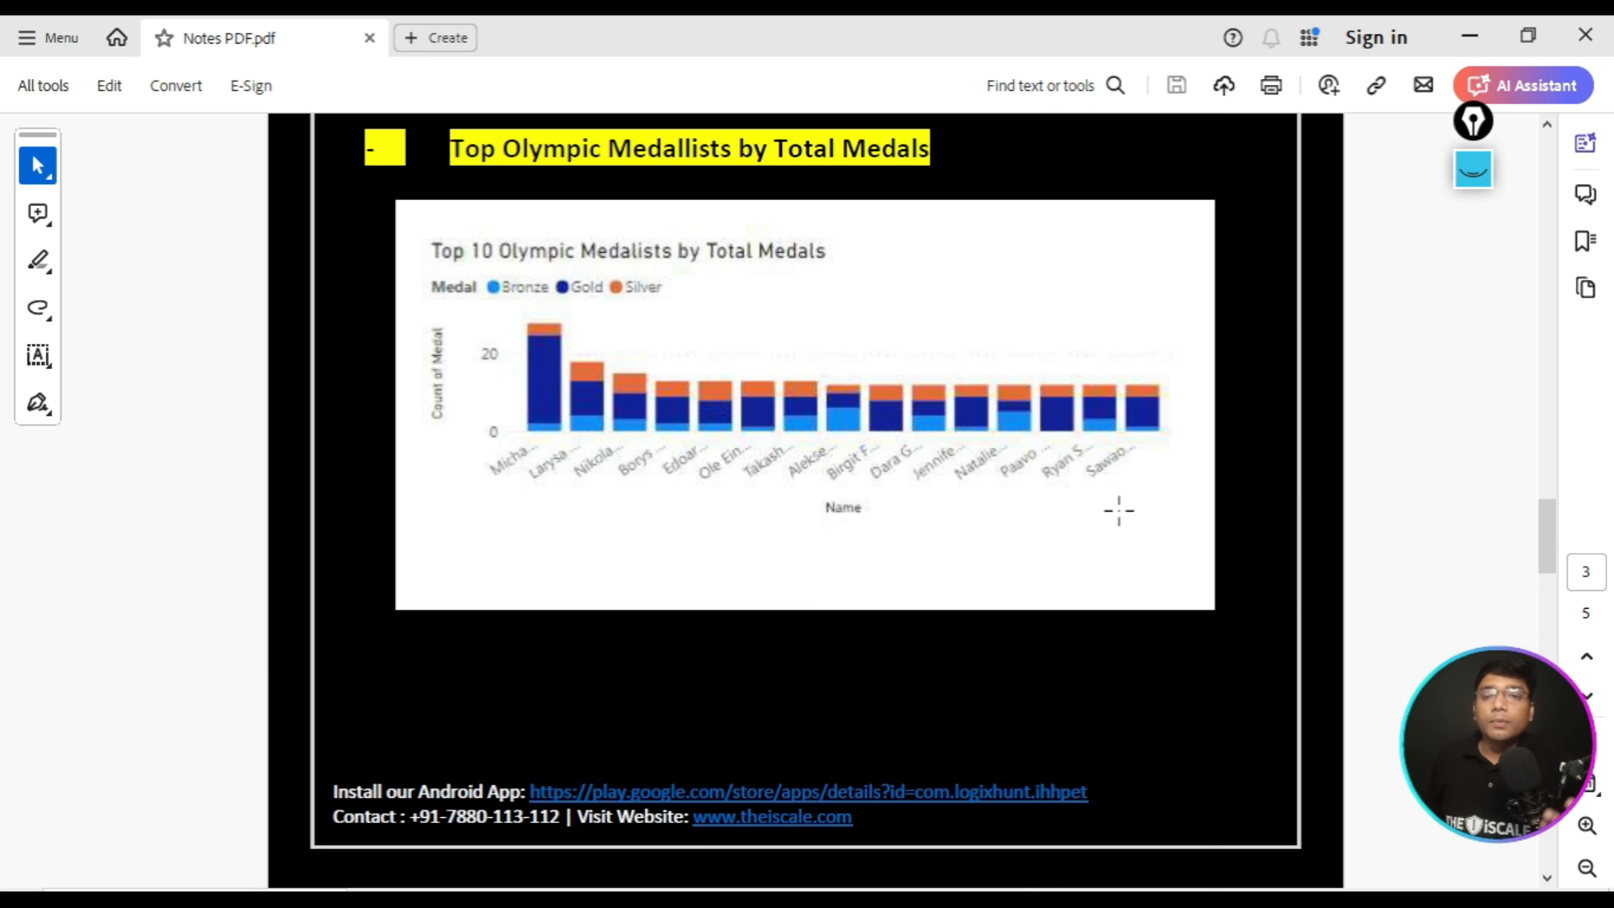
pyautogui.scroll(10, 1118, 509)
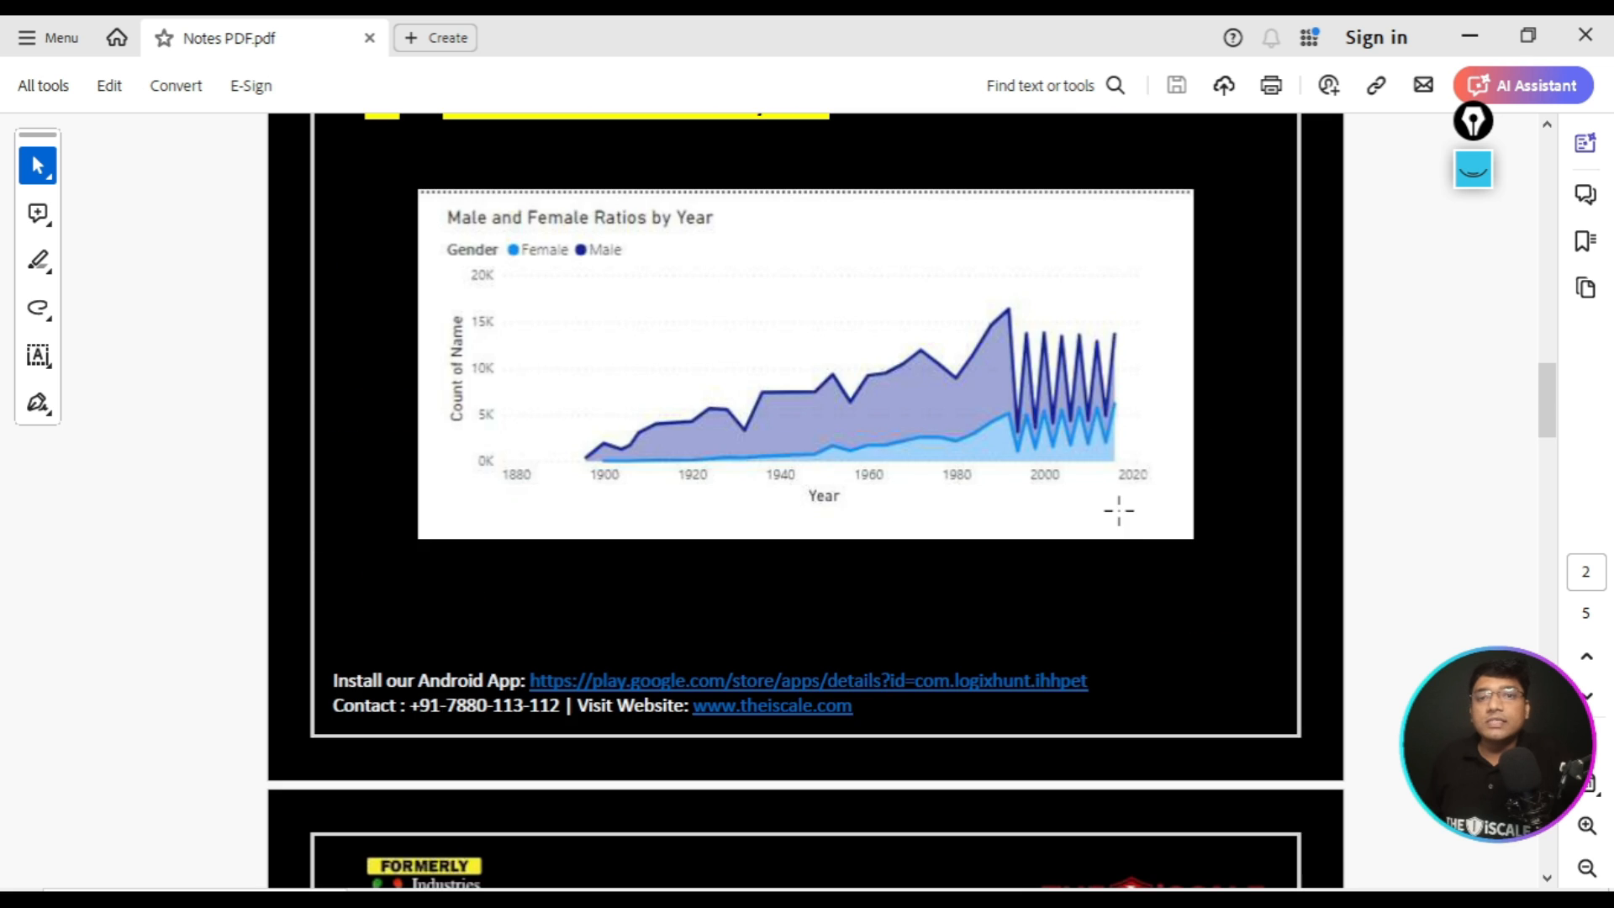
pyautogui.scroll(10, 1119, 510)
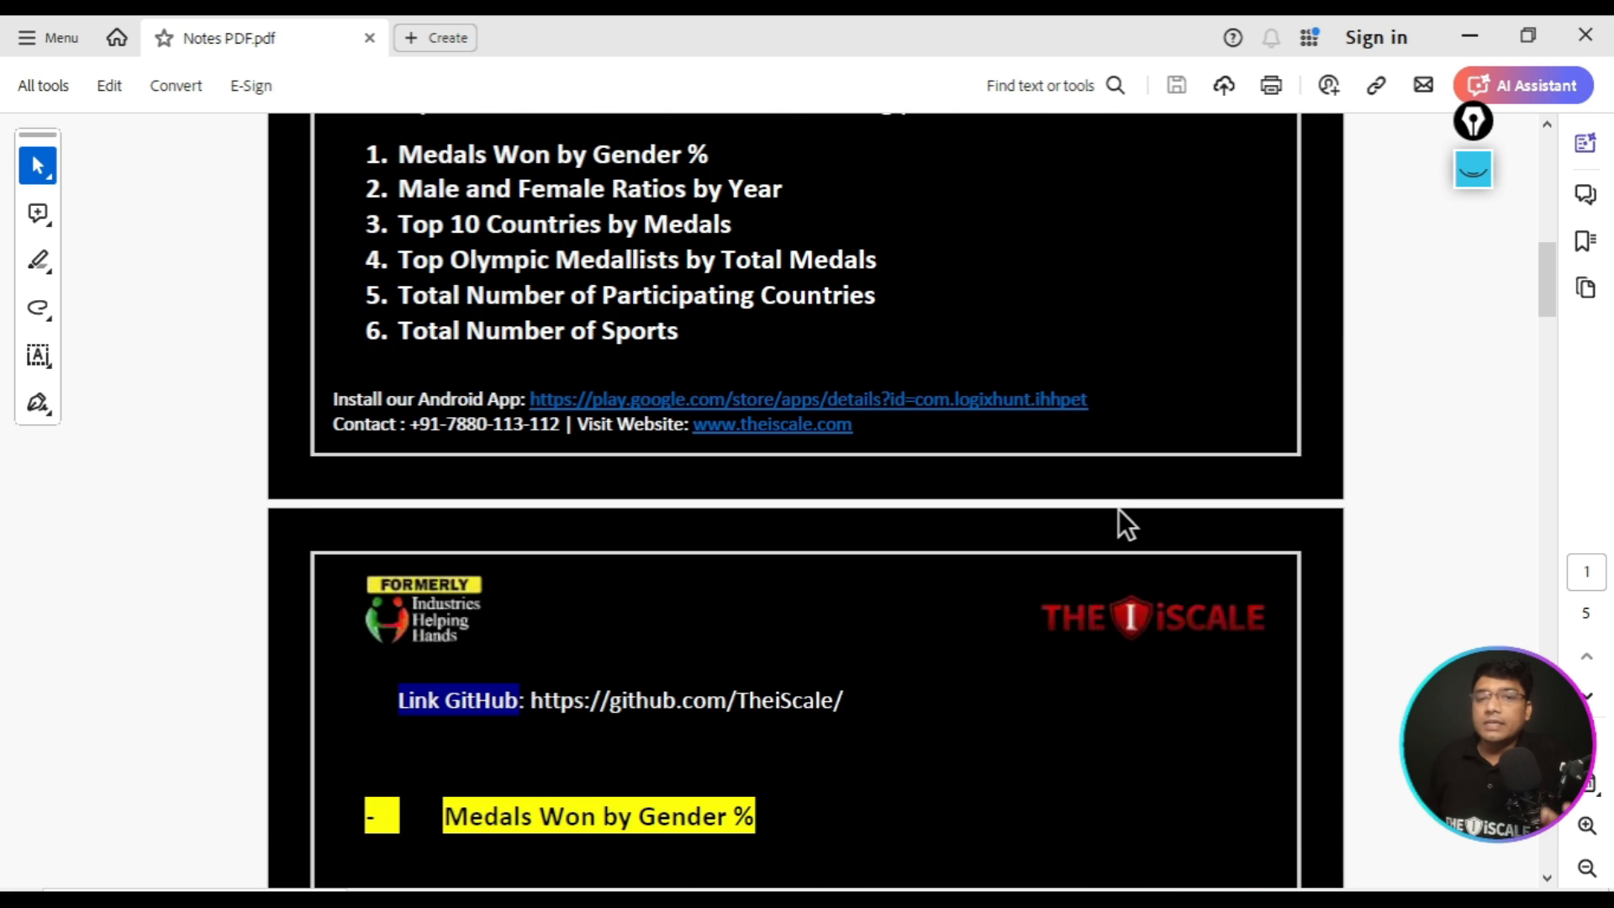
pyautogui.scroll(5, 1118, 507)
pyautogui.scroll(3, 1118, 508)
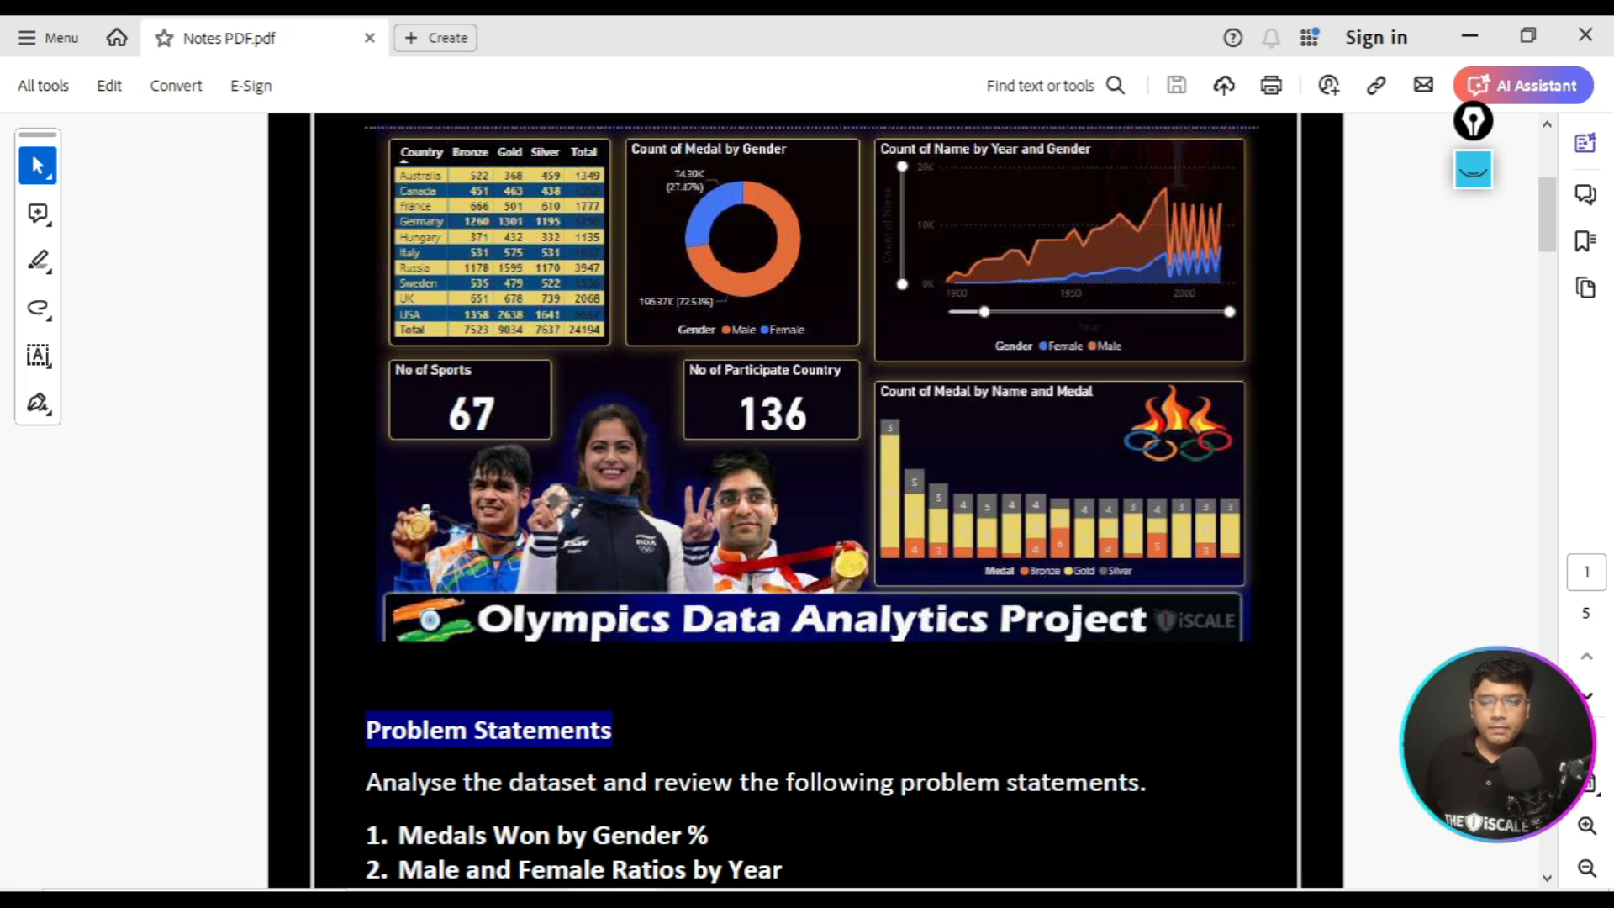
# - Switch to Power BI Desktop, leave the file view of the Project P BI report, and bring up a blank Untitled report
pyautogui.click(496, 859)
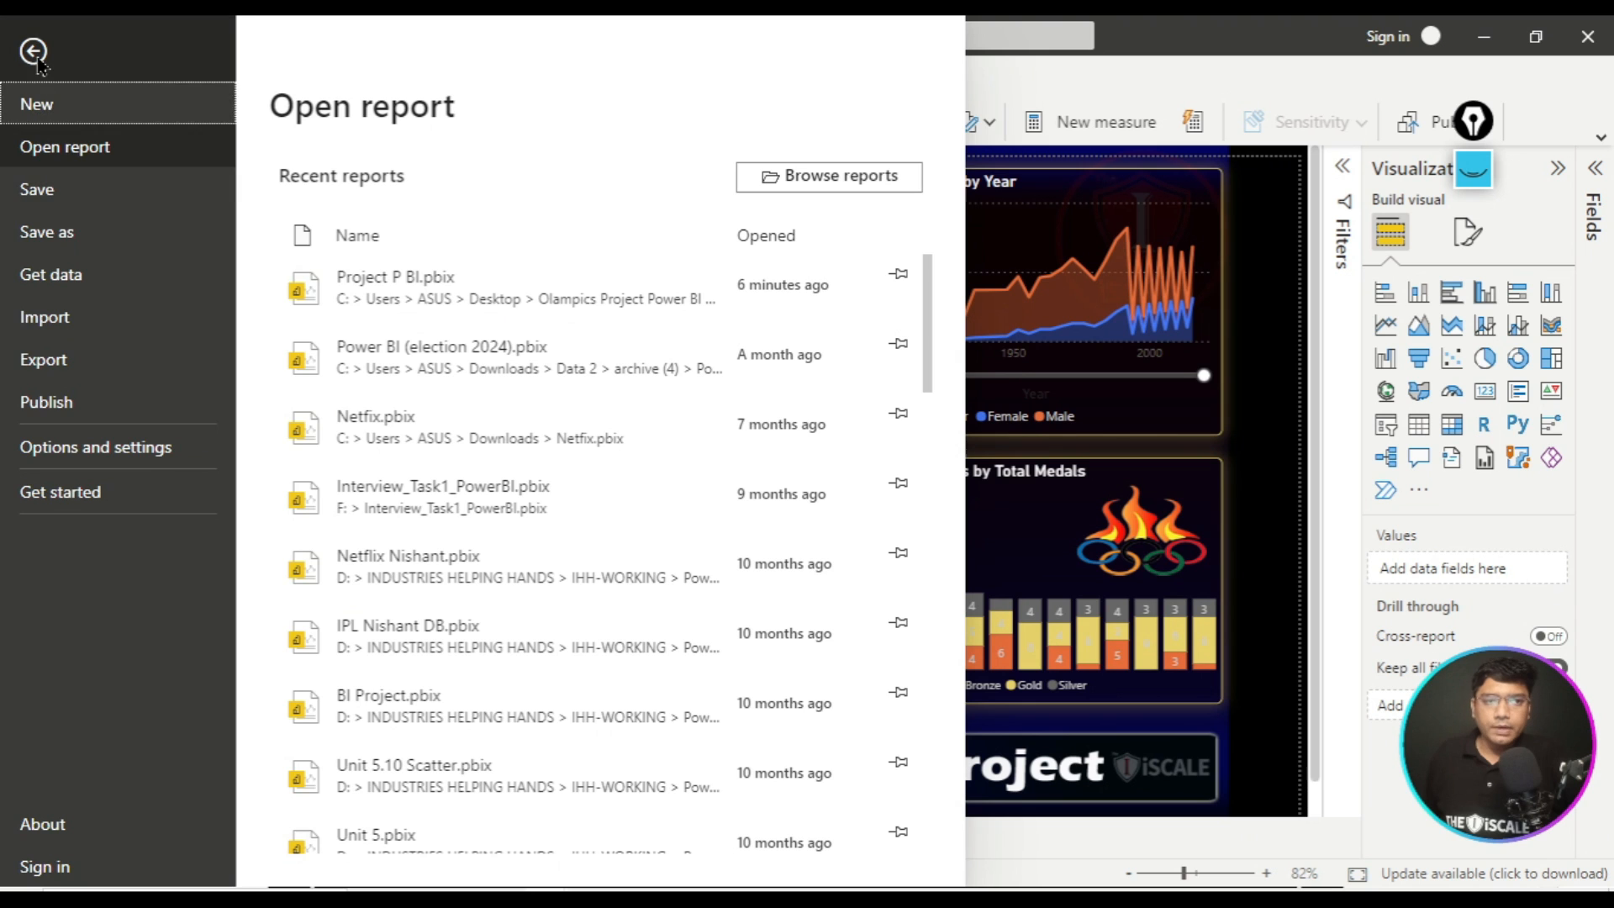
pyautogui.press('Escape')
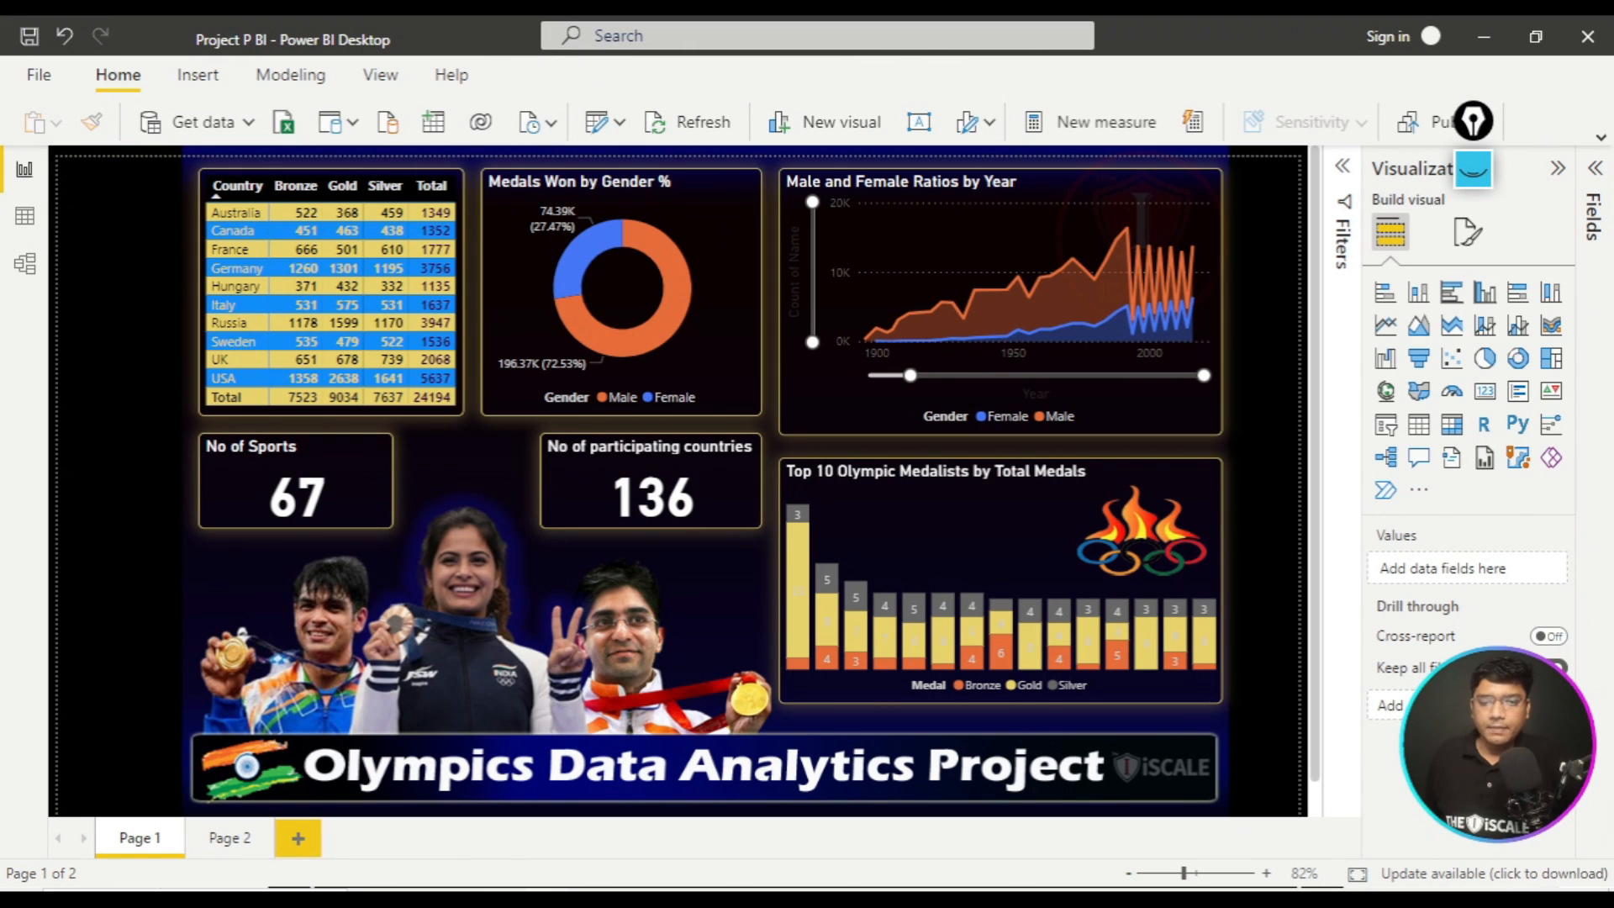
pyautogui.click(589, 836)
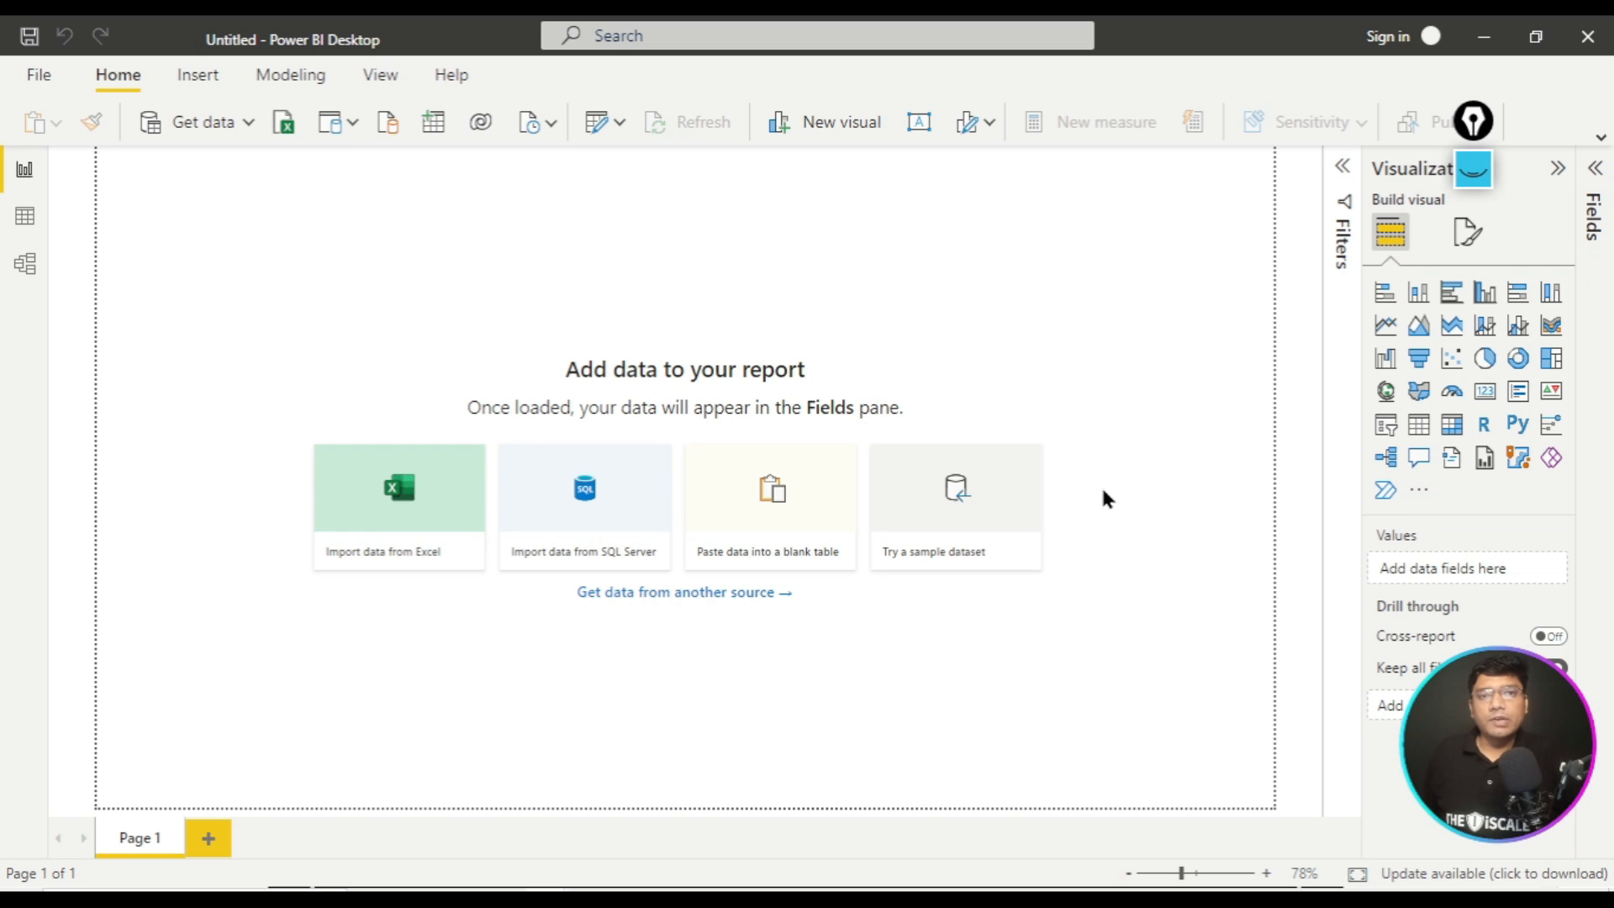
# - Handwrite "ETL" with the black annotation pen above the Add data to your report heading and circle it
pyautogui.click(1474, 177)
pyautogui.click(1473, 178)
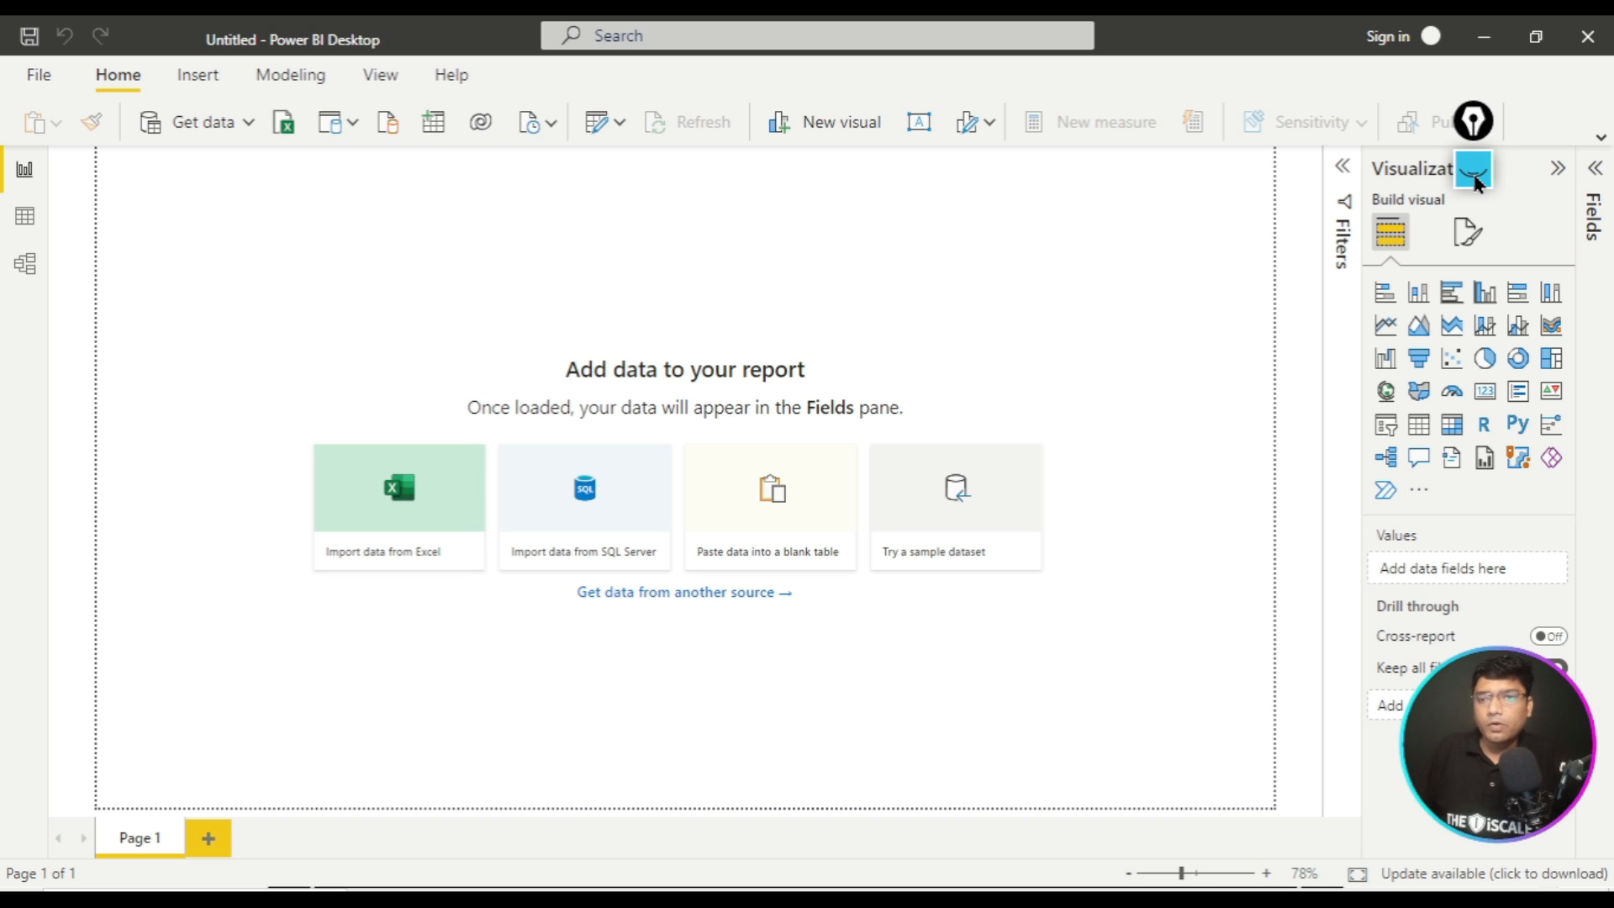
pyautogui.click(1476, 178)
pyautogui.click(1473, 241)
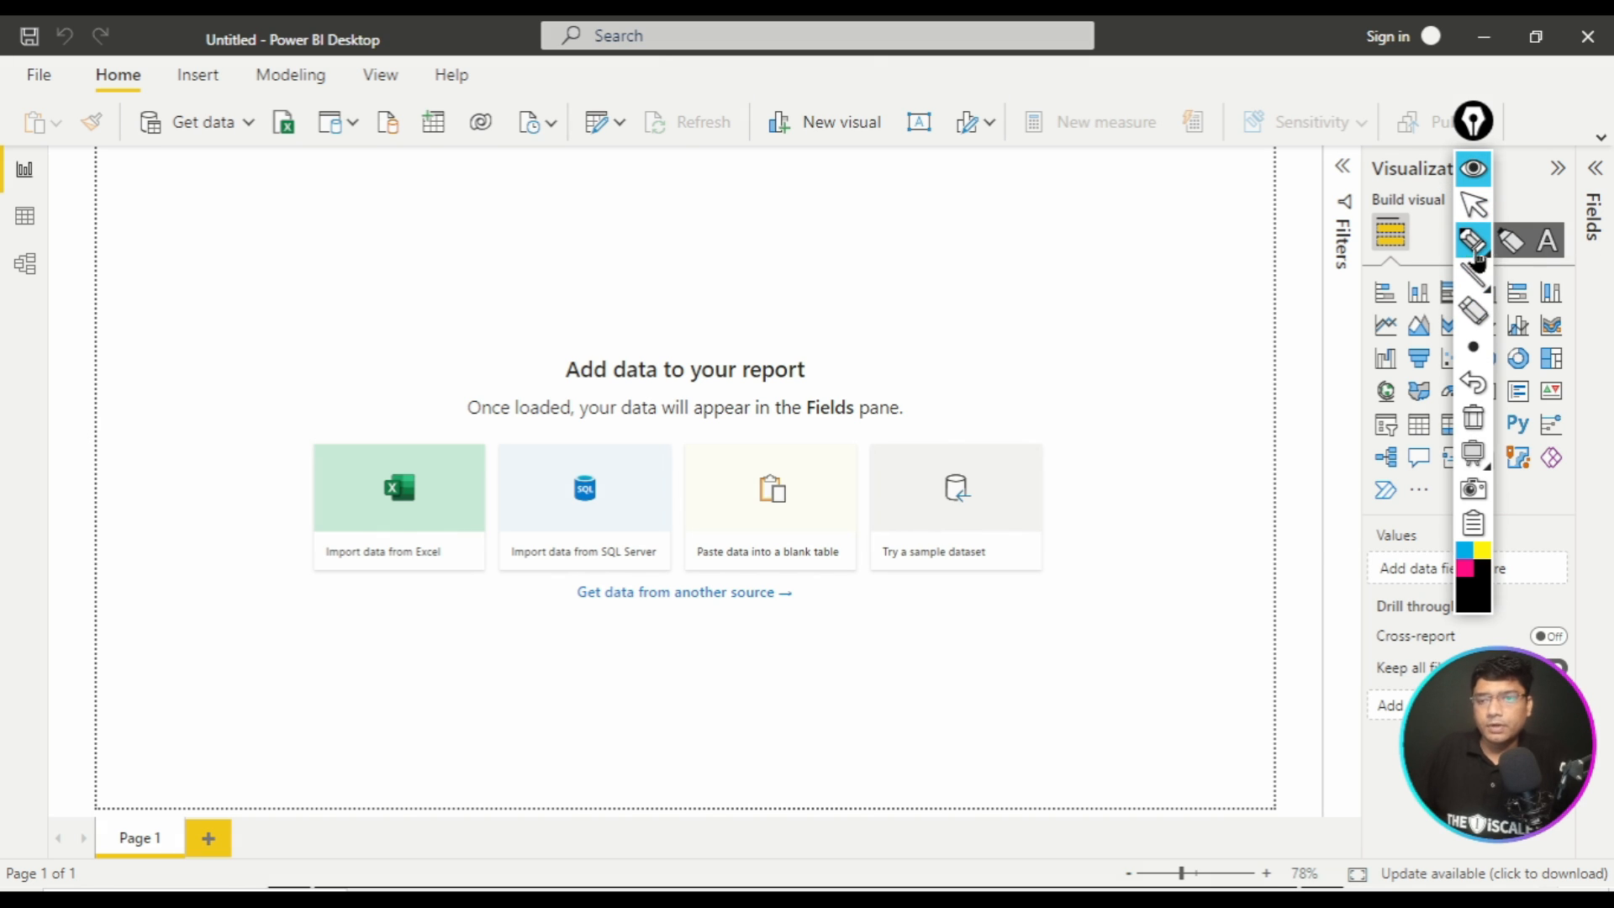
pyautogui.moveTo(370, 300); pyautogui.dragTo(412, 207)
pyautogui.moveTo(364, 268); pyautogui.dragTo(419, 242)
pyautogui.moveTo(371, 300); pyautogui.dragTo(423, 282)
pyautogui.moveTo(437, 226); pyautogui.dragTo(484, 195)
pyautogui.moveTo(467, 203); pyautogui.dragTo(469, 257)
pyautogui.moveTo(534, 175); pyautogui.dragTo(565, 220)
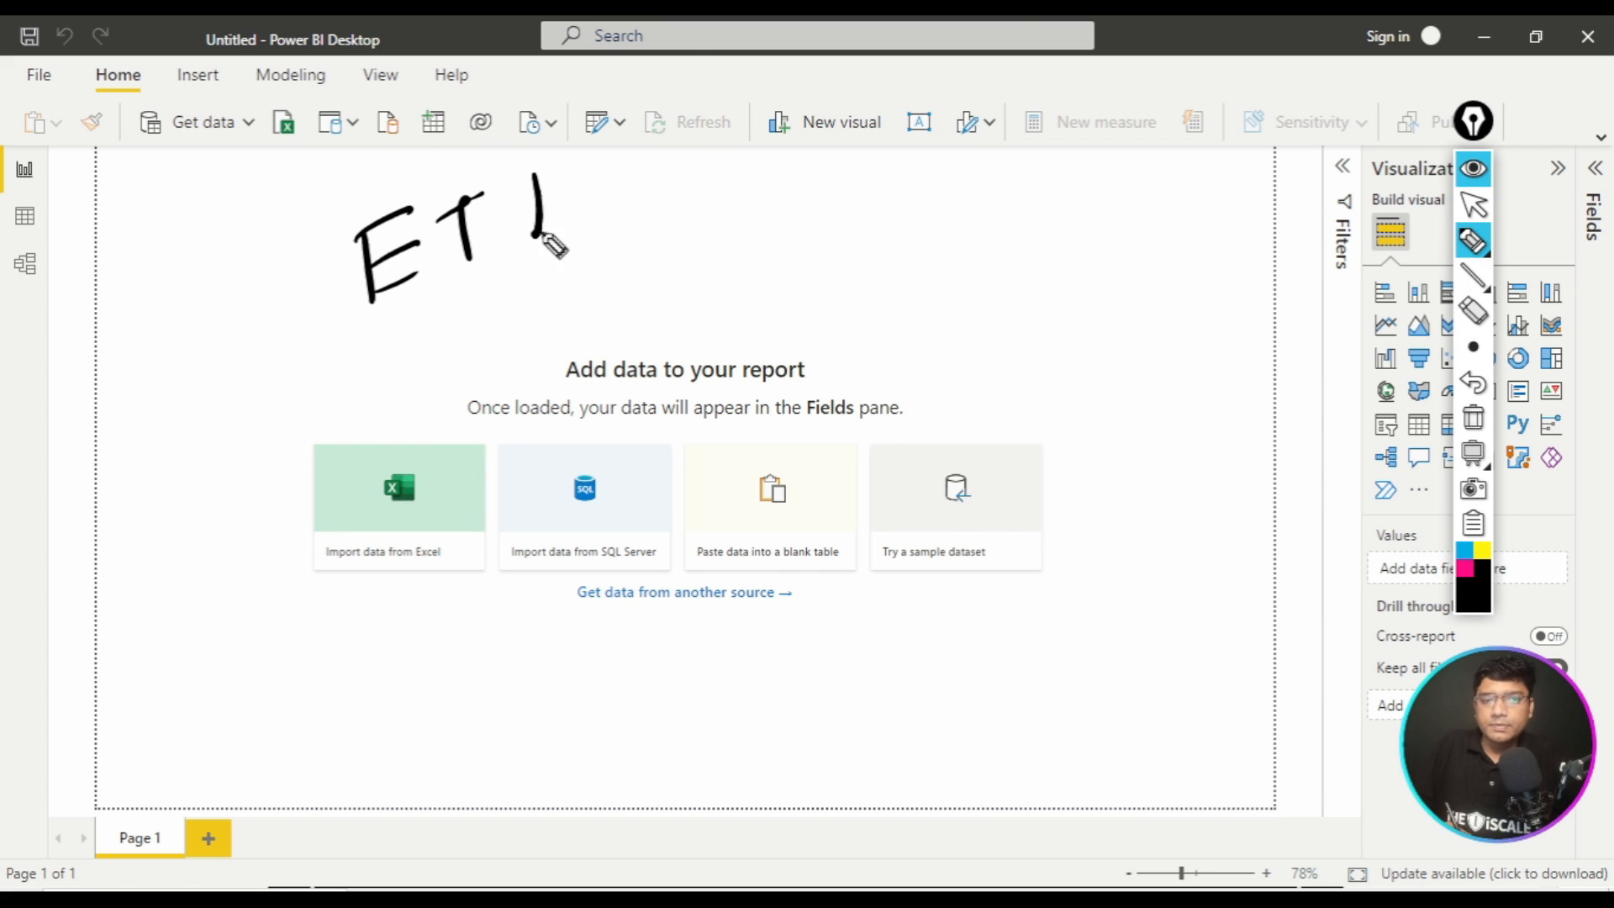
pyautogui.moveTo(538, 130); pyautogui.dragTo(424, 315)
pyautogui.moveTo(538, 286); pyautogui.dragTo(458, 148)
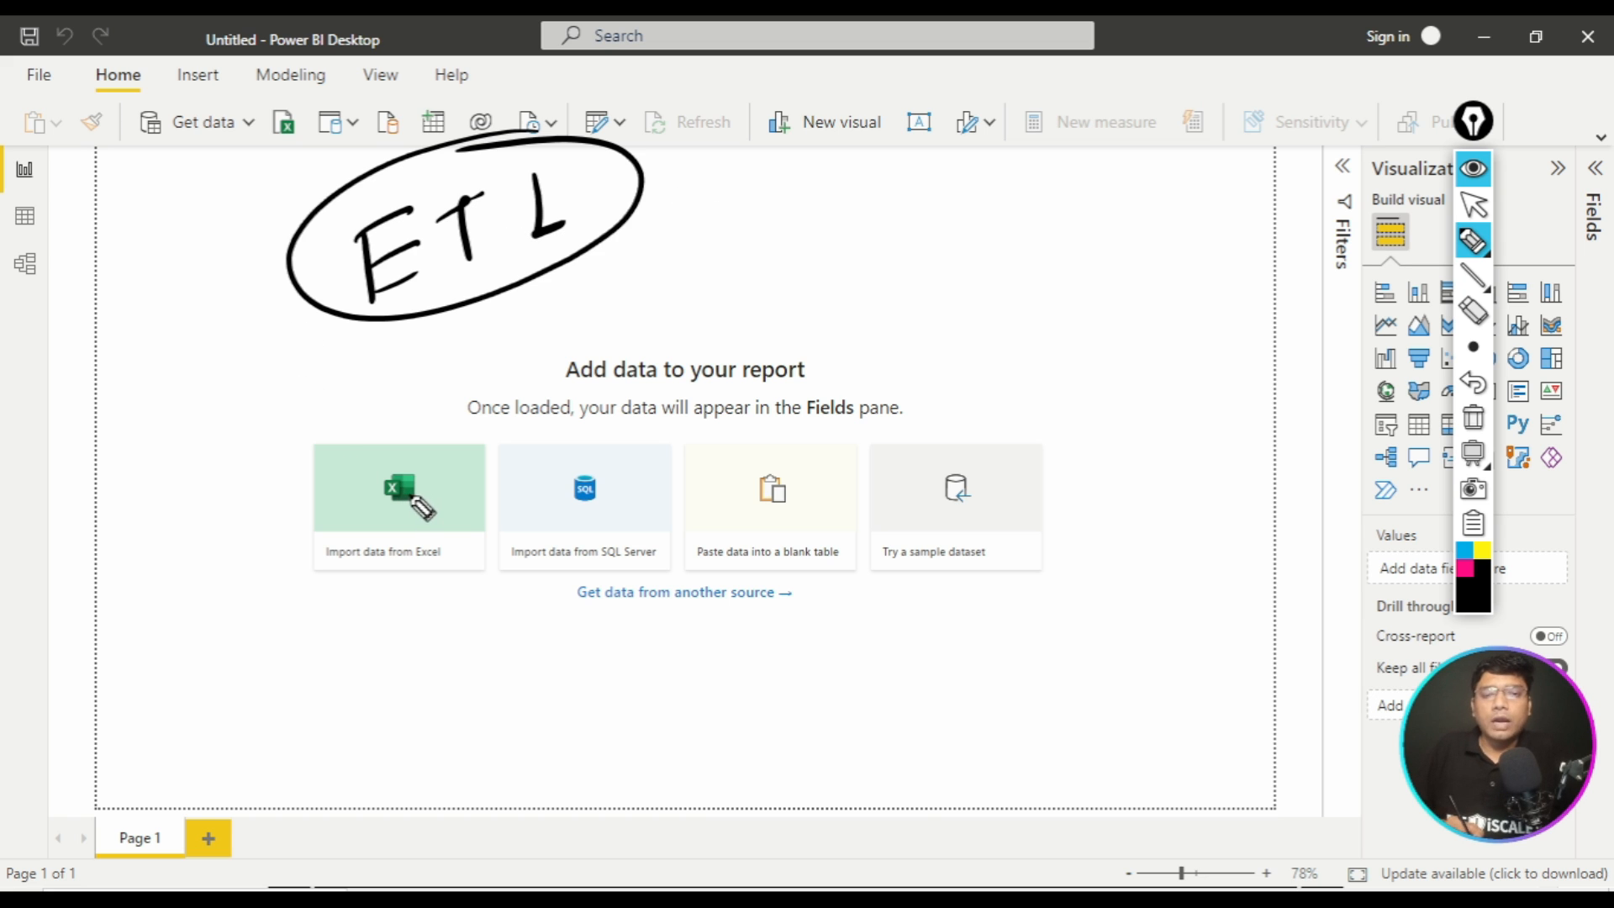
# - Draw lines from the letters E, T and L out to circled pen notes "Ex", "T" and "Load"
pyautogui.moveTo(244, 354); pyautogui.dragTo(363, 284)
pyautogui.moveTo(270, 309); pyautogui.dragTo(281, 364)
pyautogui.moveTo(125, 404); pyautogui.dragTo(147, 470)
pyautogui.moveTo(122, 396)
pyautogui.mouseDown()
pyautogui.moveTo(150, 366)
pyautogui.moveTo(156, 394)
pyautogui.moveTo(202, 409)
pyautogui.moveTo(215, 382)
pyautogui.mouseUp()
pyautogui.moveTo(478, 266); pyautogui.dragTo(602, 323)
pyautogui.moveTo(577, 292); pyautogui.dragTo(594, 349)
pyautogui.moveTo(642, 278); pyautogui.dragTo(691, 252)
pyautogui.moveTo(682, 257); pyautogui.dragTo(687, 312)
pyautogui.moveTo(652, 236)
pyautogui.mouseDown()
pyautogui.moveTo(733, 256)
pyautogui.moveTo(654, 235)
pyautogui.mouseUp()
pyautogui.moveTo(584, 212); pyautogui.dragTo(797, 142)
pyautogui.moveTo(879, 99)
pyautogui.mouseDown()
pyautogui.moveTo(872, 159)
pyautogui.moveTo(896, 153)
pyautogui.mouseUp()
pyautogui.moveTo(921, 114); pyautogui.dragTo(909, 127)
pyautogui.moveTo(940, 108); pyautogui.dragTo(982, 101)
pyautogui.moveTo(945, 63)
pyautogui.mouseDown()
pyautogui.moveTo(874, 72)
pyautogui.moveTo(985, 136)
pyautogui.mouseUp()
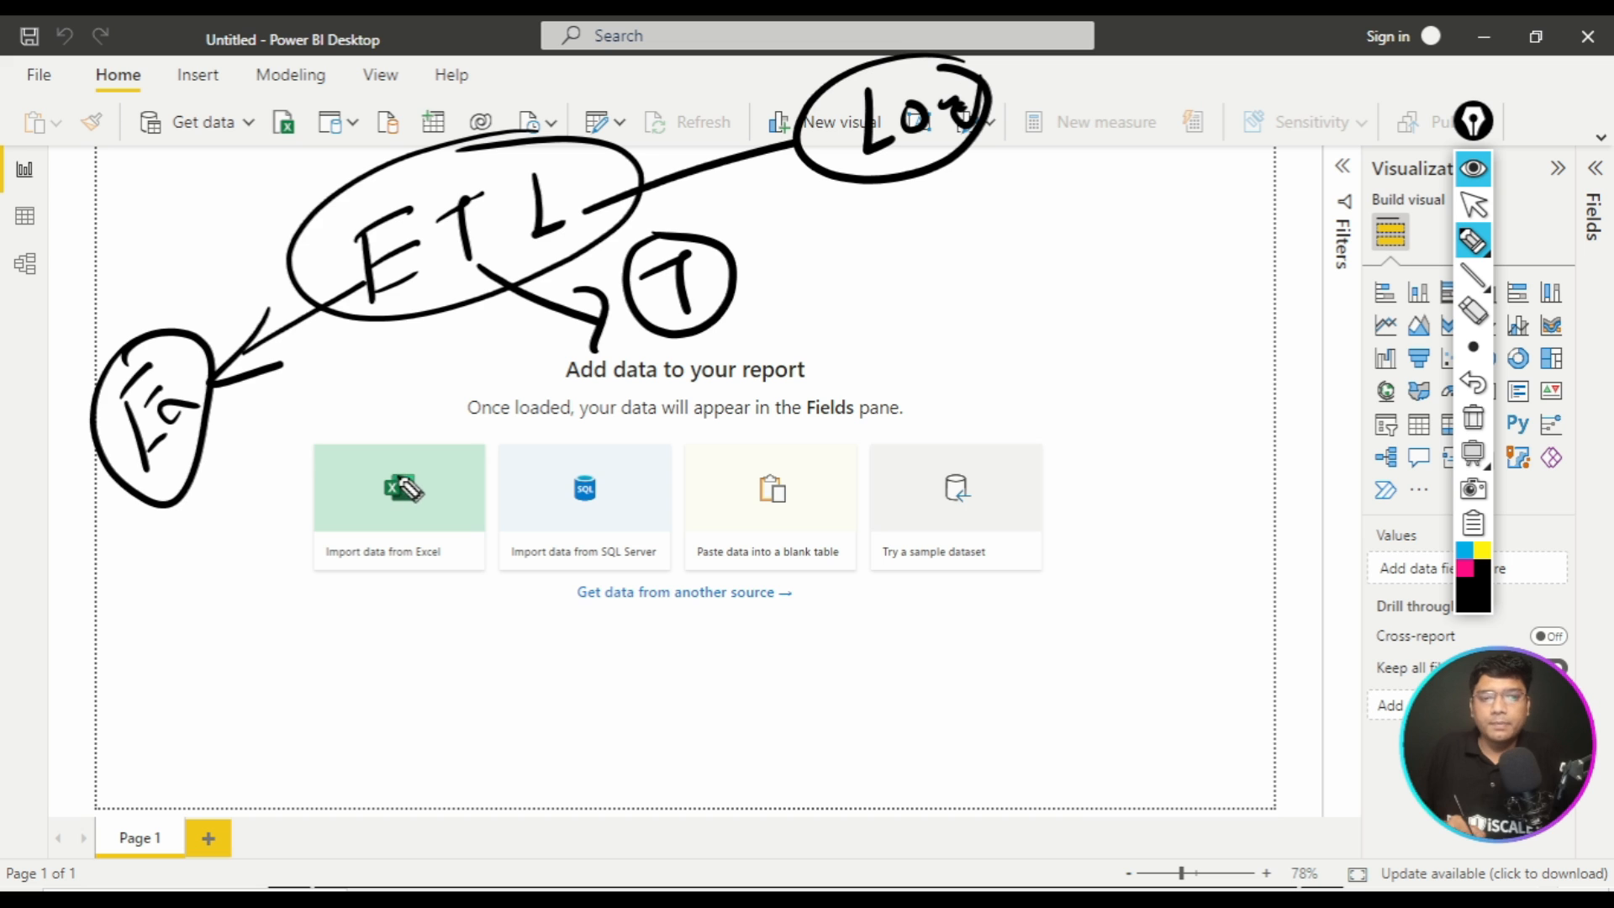
# - Circle the Excel import option and tick the "T" note with the pen, and clear all ink and collapse the annotation tools
pyautogui.moveTo(402, 451)
pyautogui.mouseDown()
pyautogui.moveTo(324, 525)
pyautogui.moveTo(416, 579)
pyautogui.moveTo(400, 454)
pyautogui.moveTo(370, 456)
pyautogui.mouseUp()
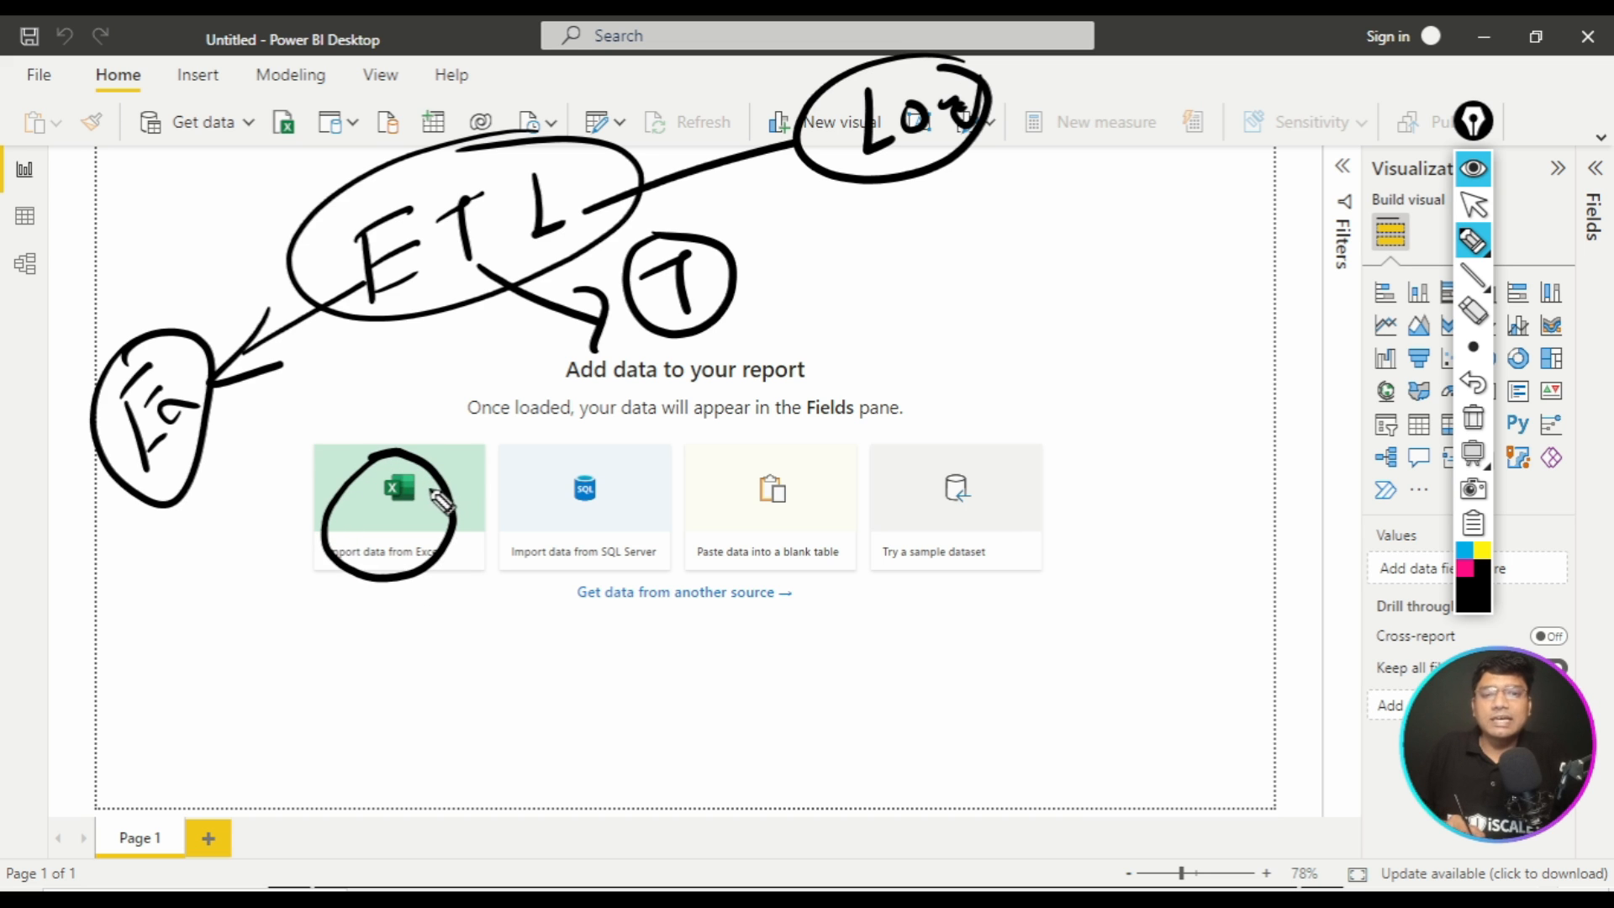
pyautogui.moveTo(762, 301); pyautogui.dragTo(840, 285)
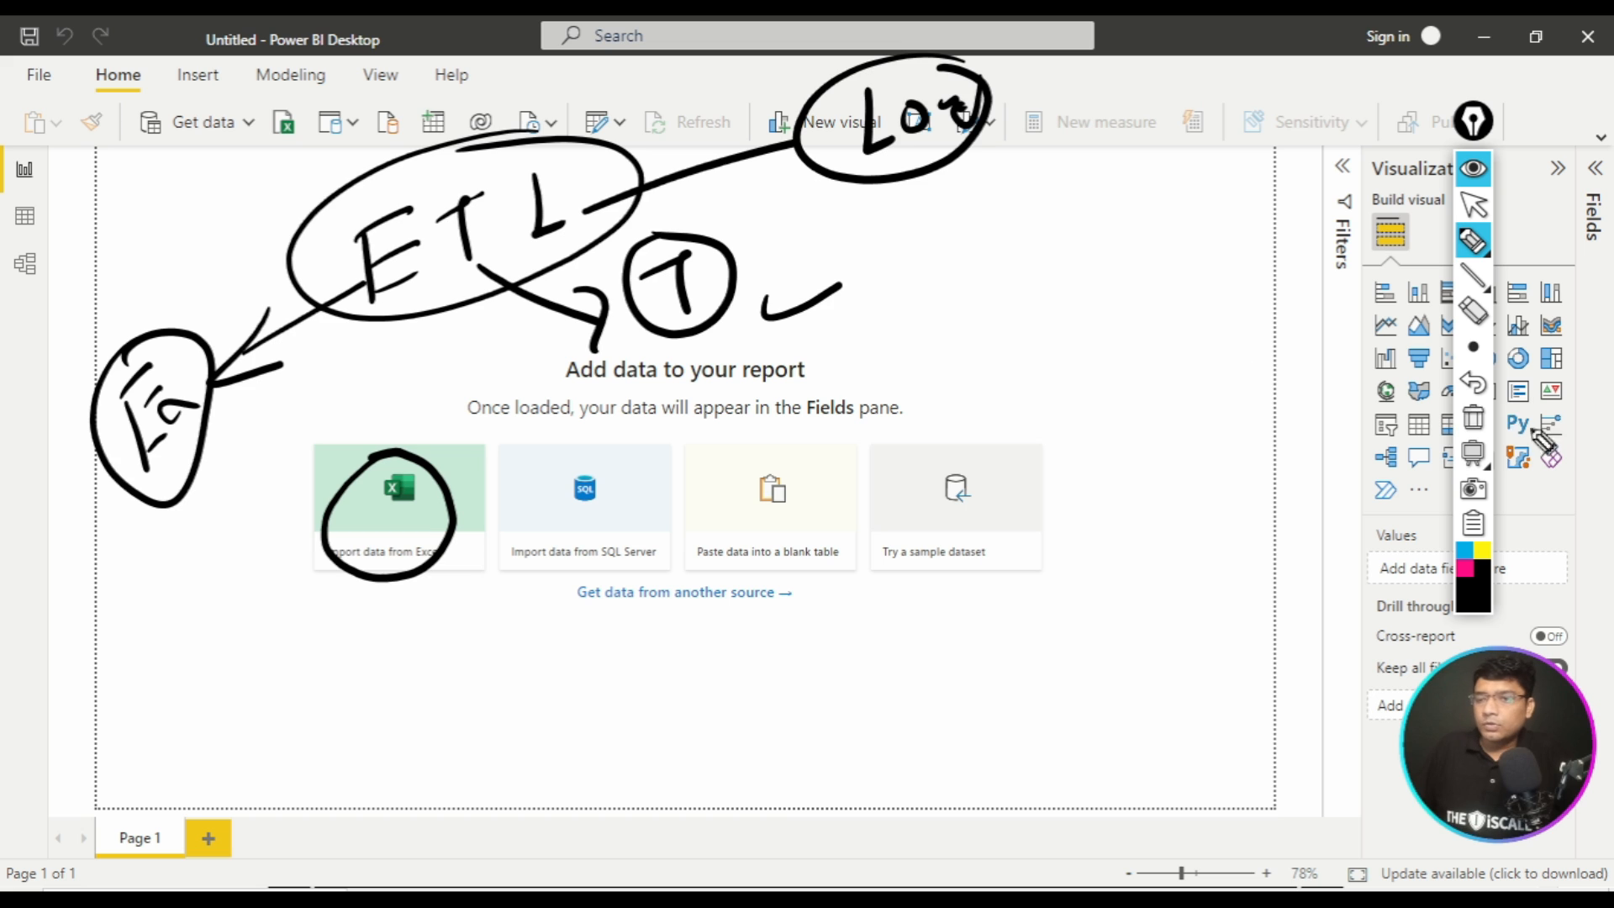
pyautogui.click(1486, 425)
pyautogui.click(1474, 169)
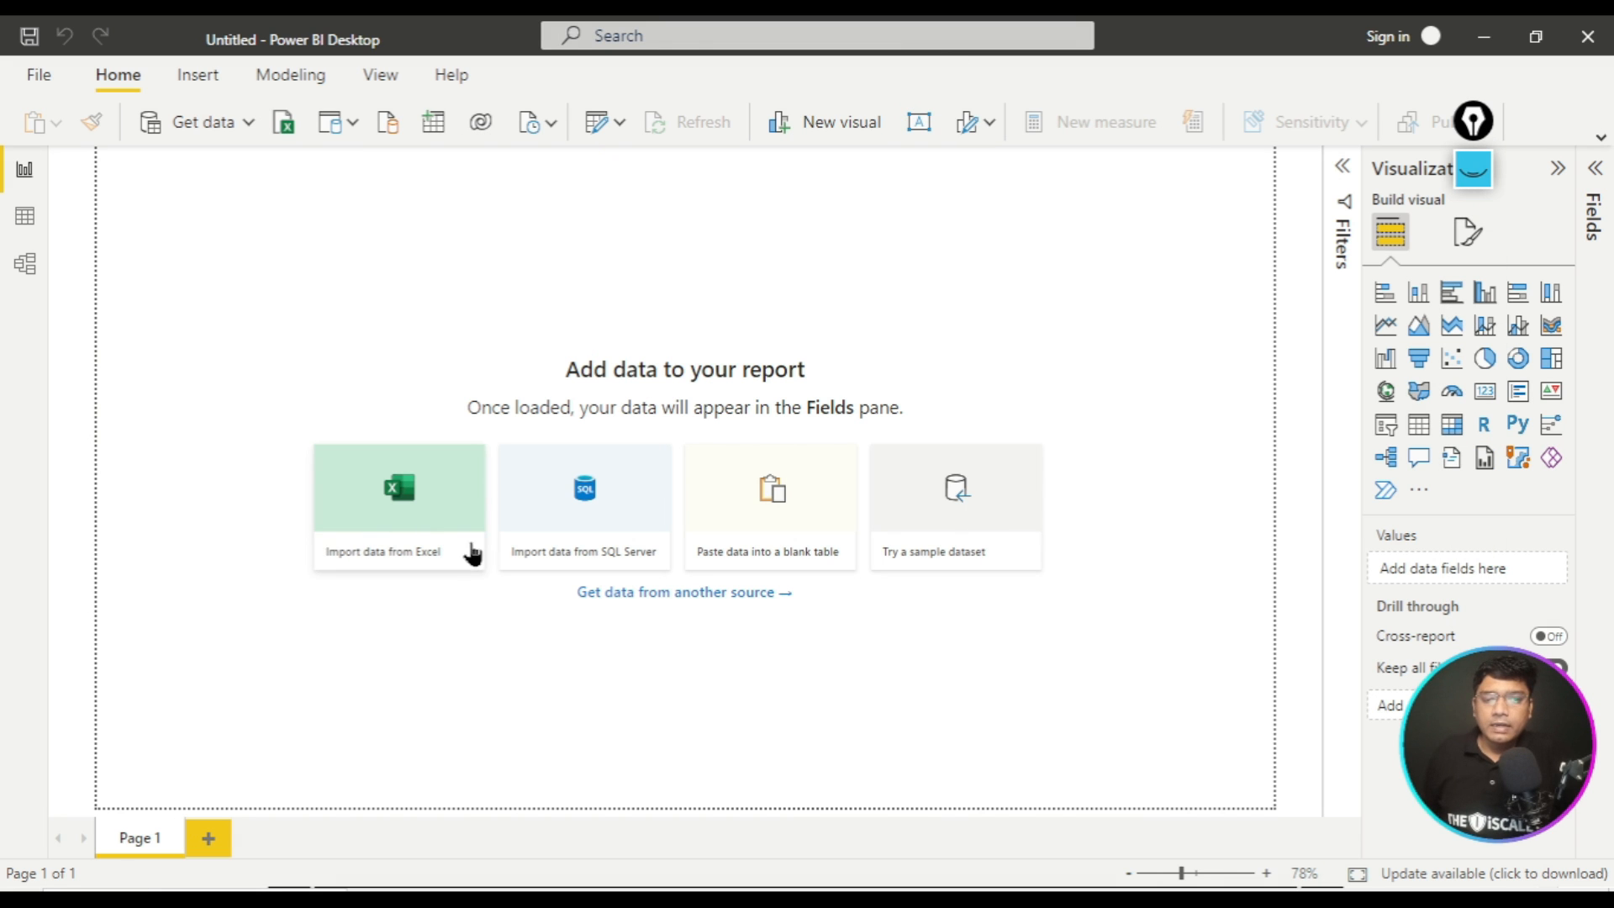
# - Import the Olympics Dataset Excel workbook and select its athlete_events and country_definitions sheets
pyautogui.click(404, 492)
pyautogui.click(326, 180)
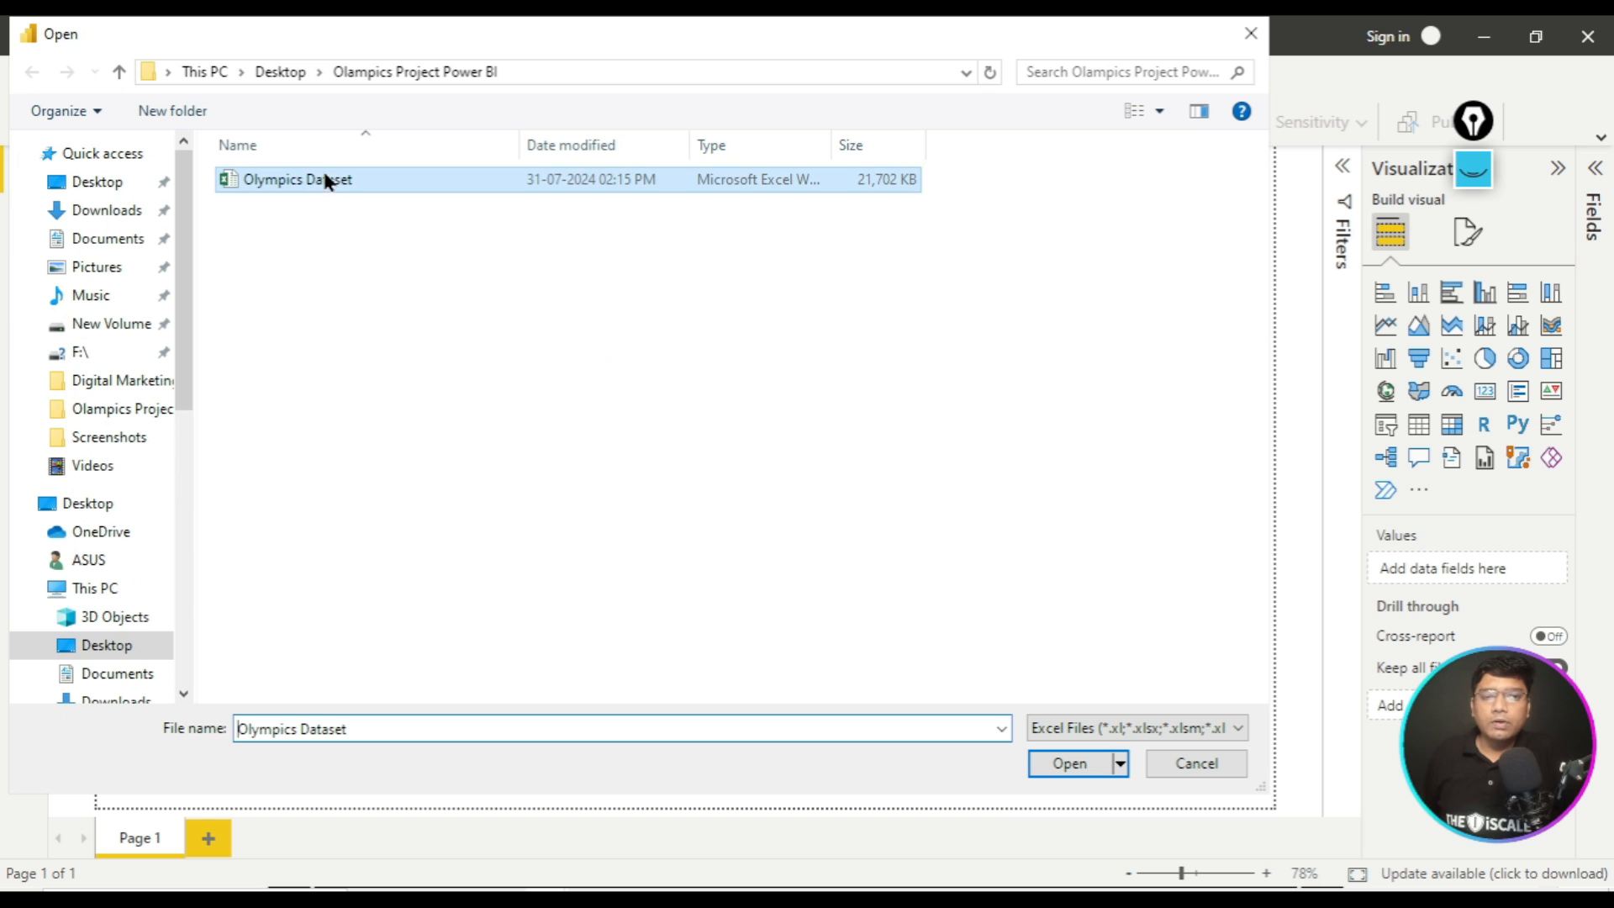
pyautogui.click(1068, 764)
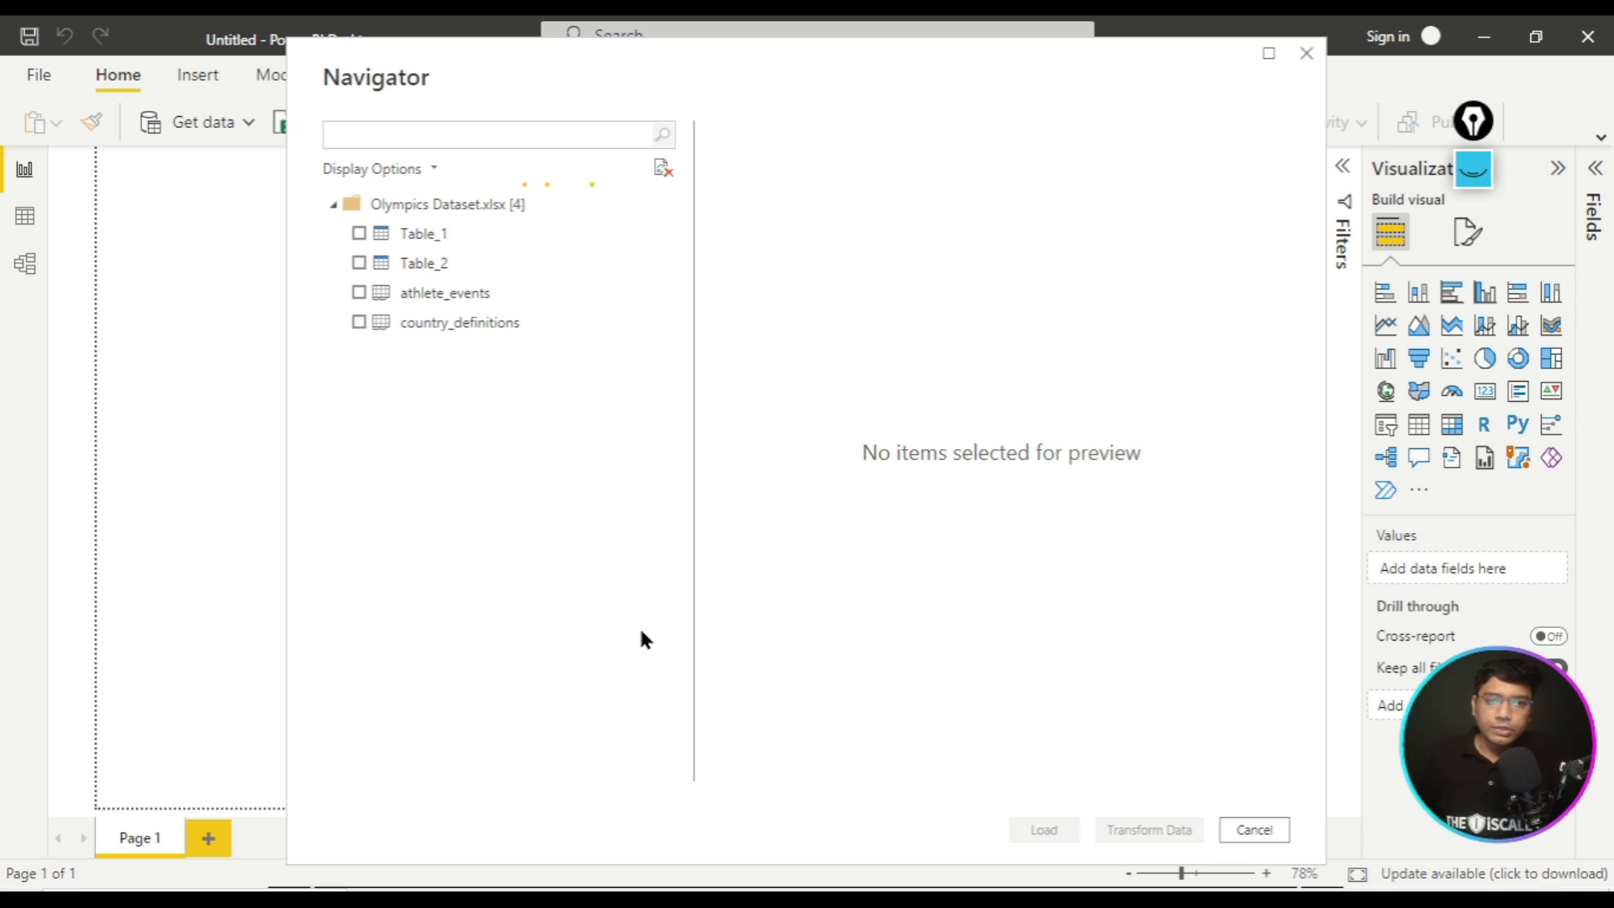
pyautogui.click(359, 293)
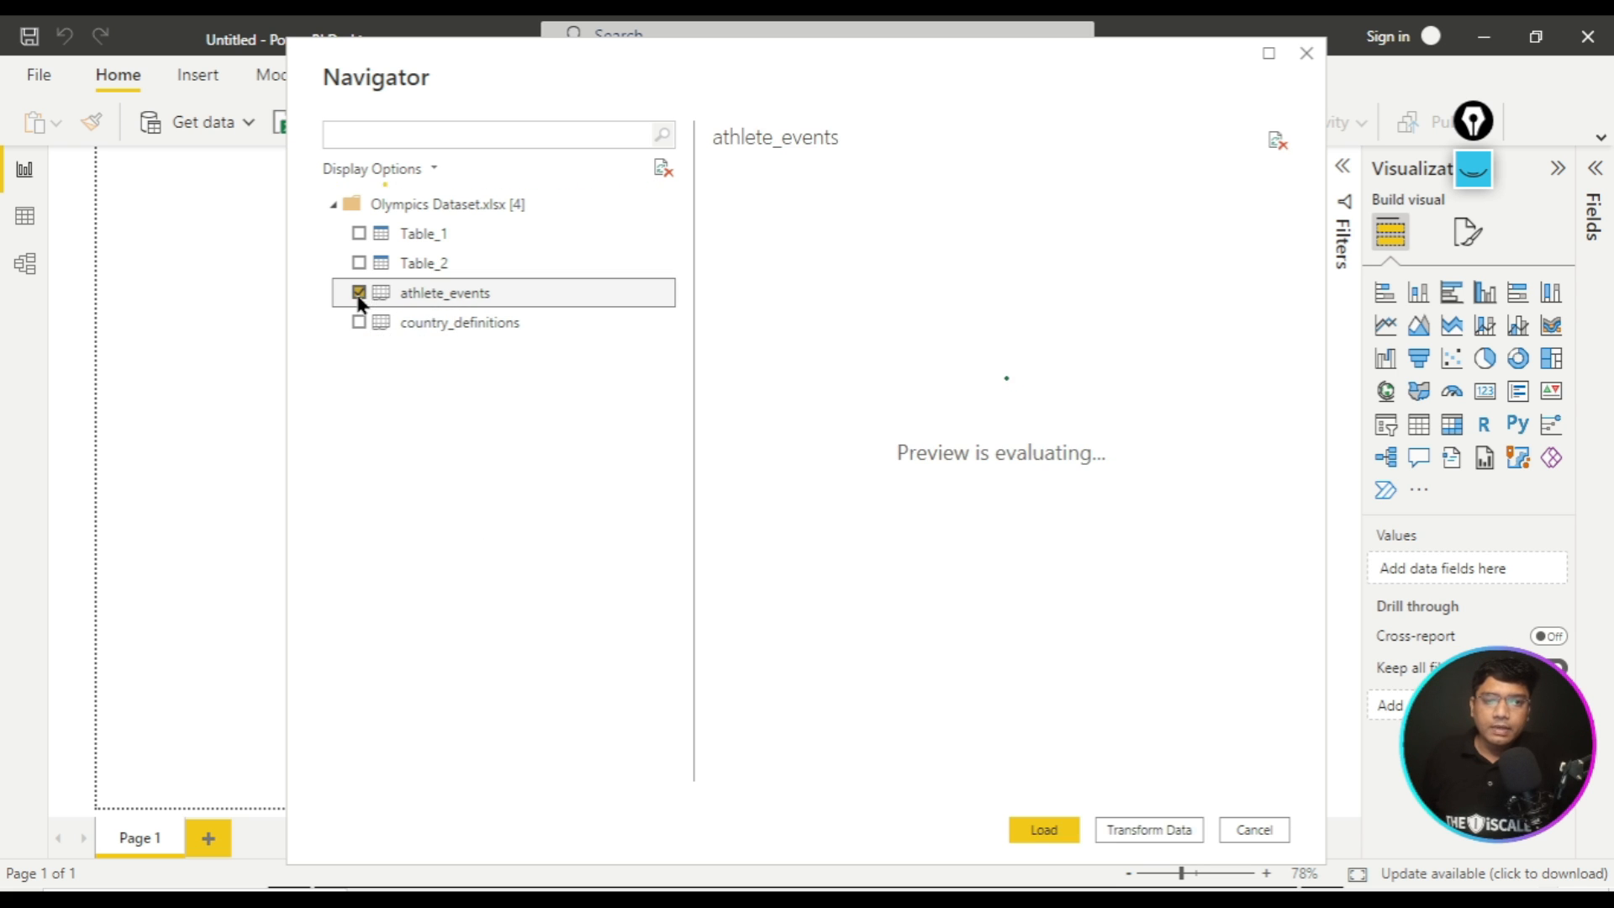
pyautogui.click(358, 323)
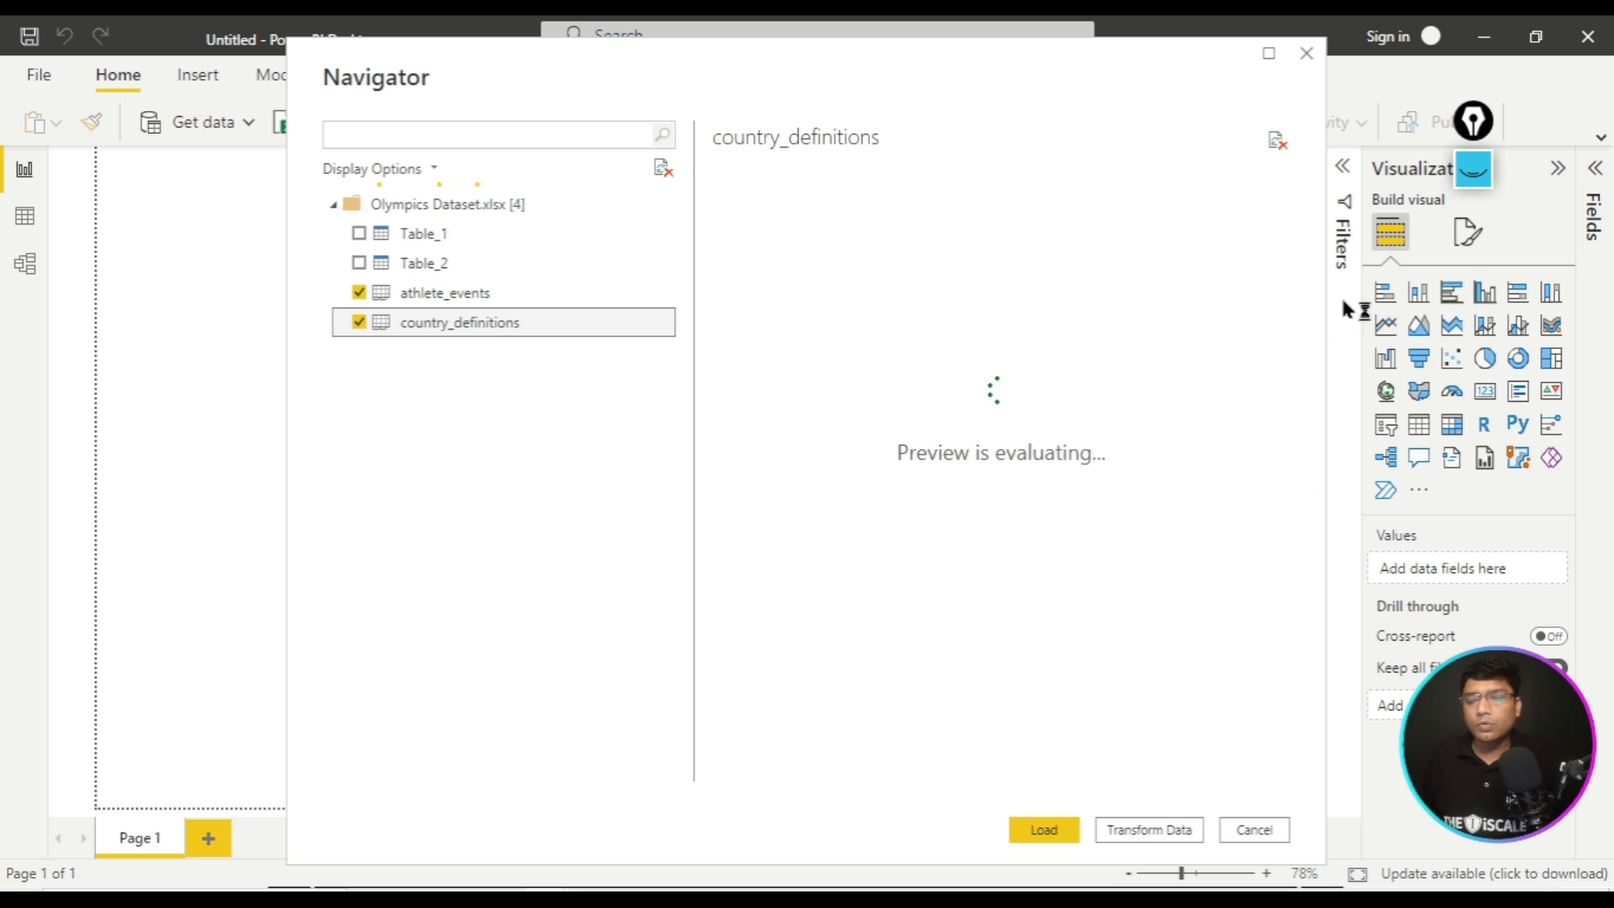
# - Draw black annotation rectangles around the Load and Transform Data options in the Navigator, and clear the ink
pyautogui.click(1469, 178)
pyautogui.click(1476, 248)
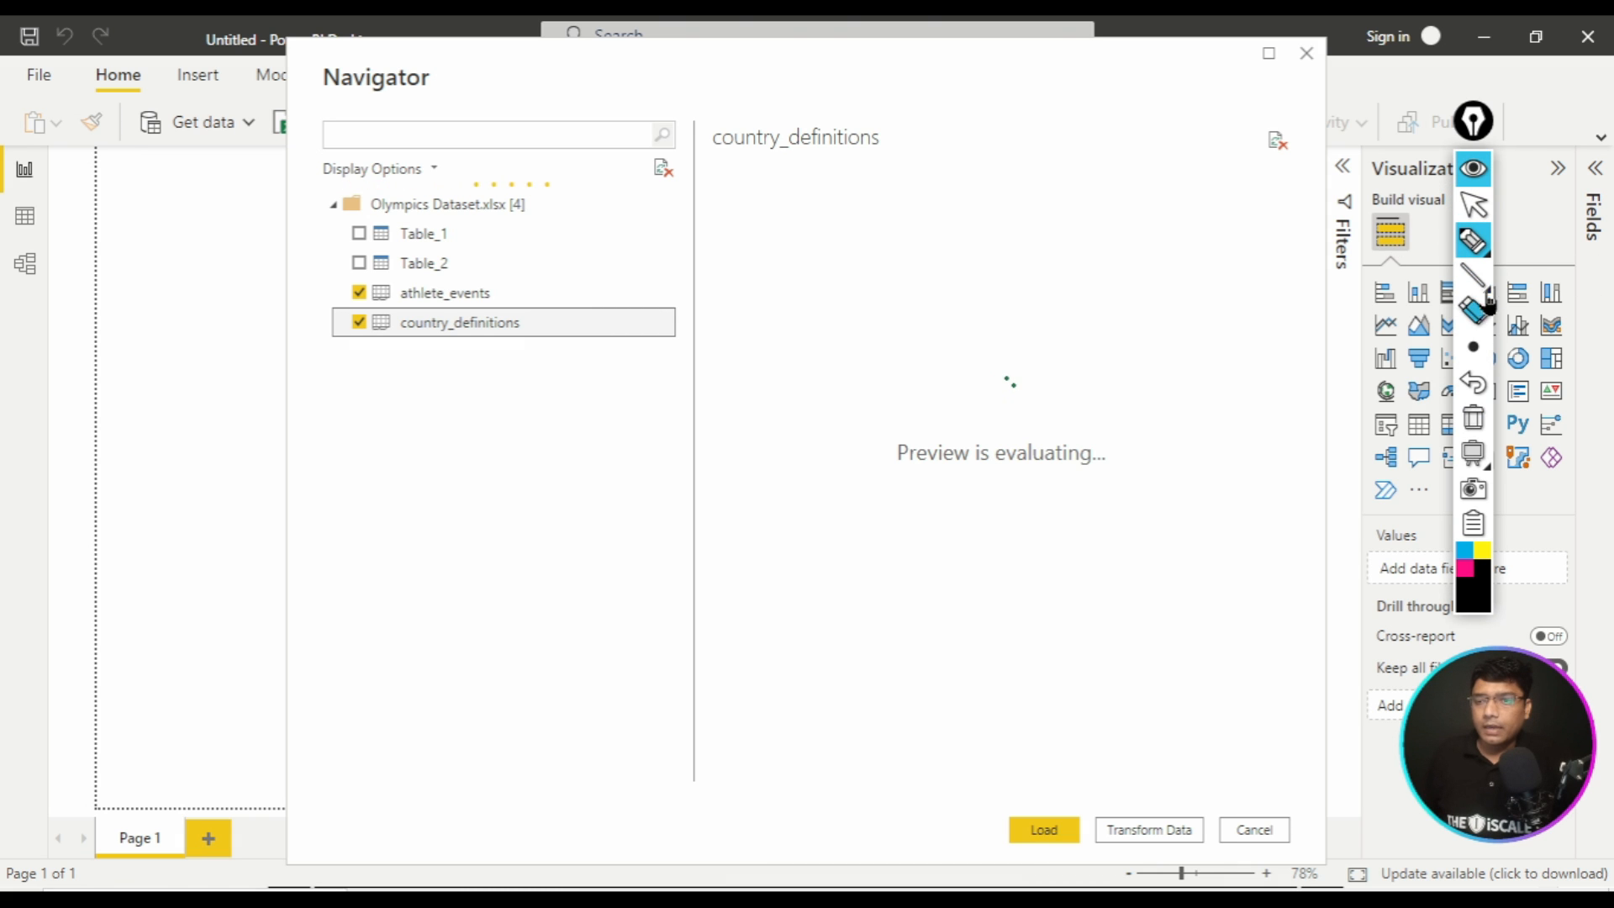
pyautogui.moveTo(1480, 281)
pyautogui.click(1543, 286)
pyautogui.moveTo(976, 797); pyautogui.dragTo(1072, 890)
pyautogui.moveTo(1137, 838); pyautogui.dragTo(1212, 879)
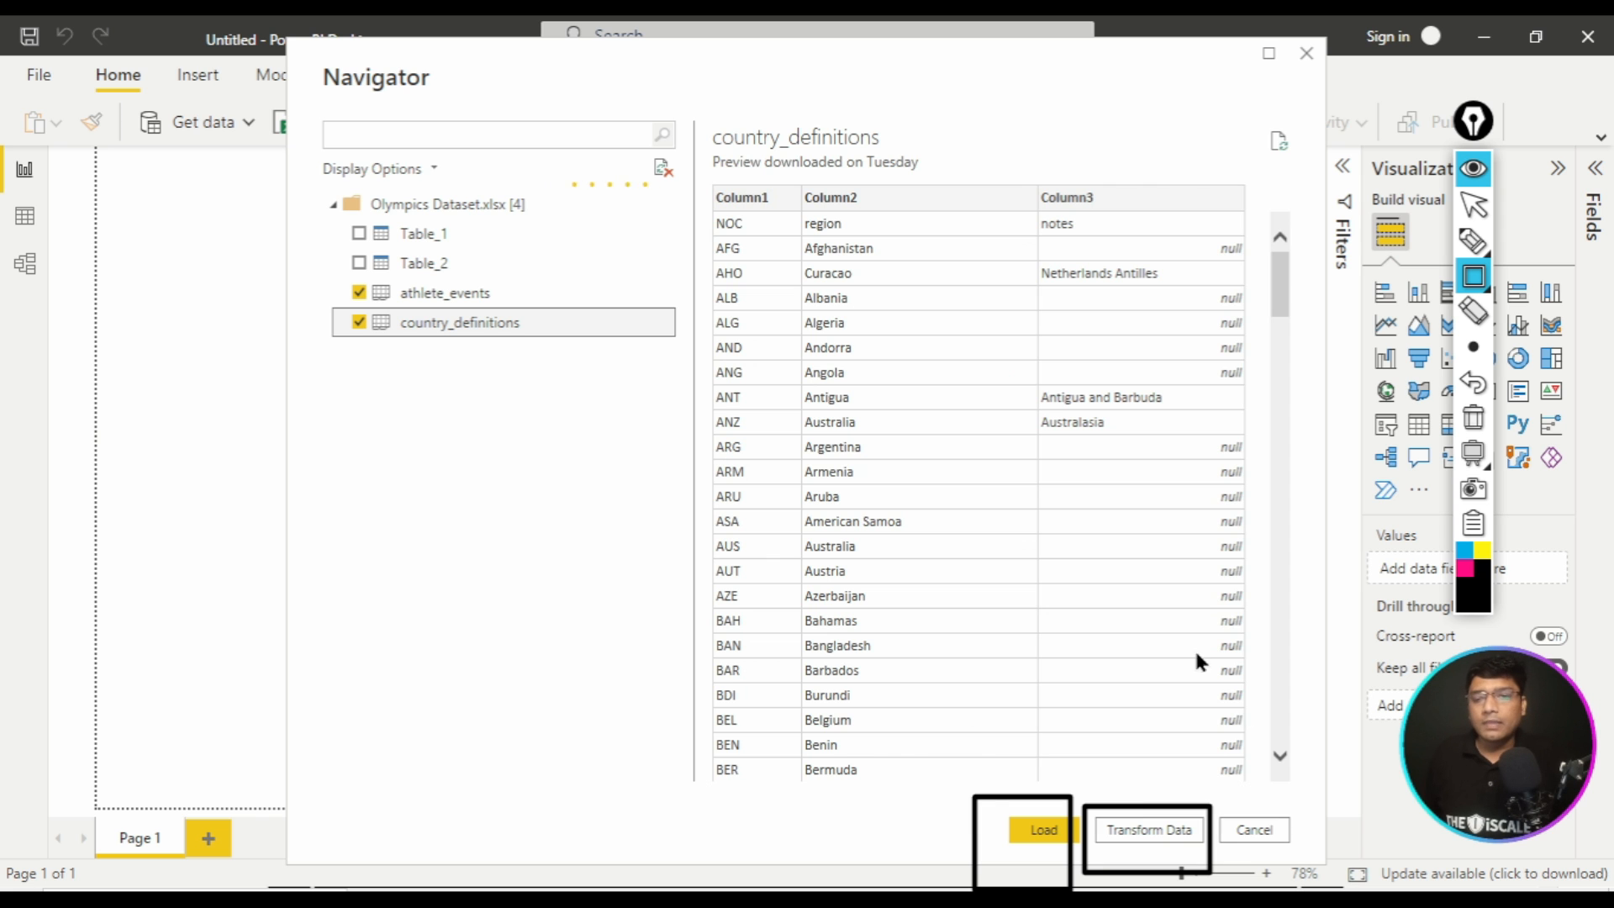
pyautogui.click(1475, 425)
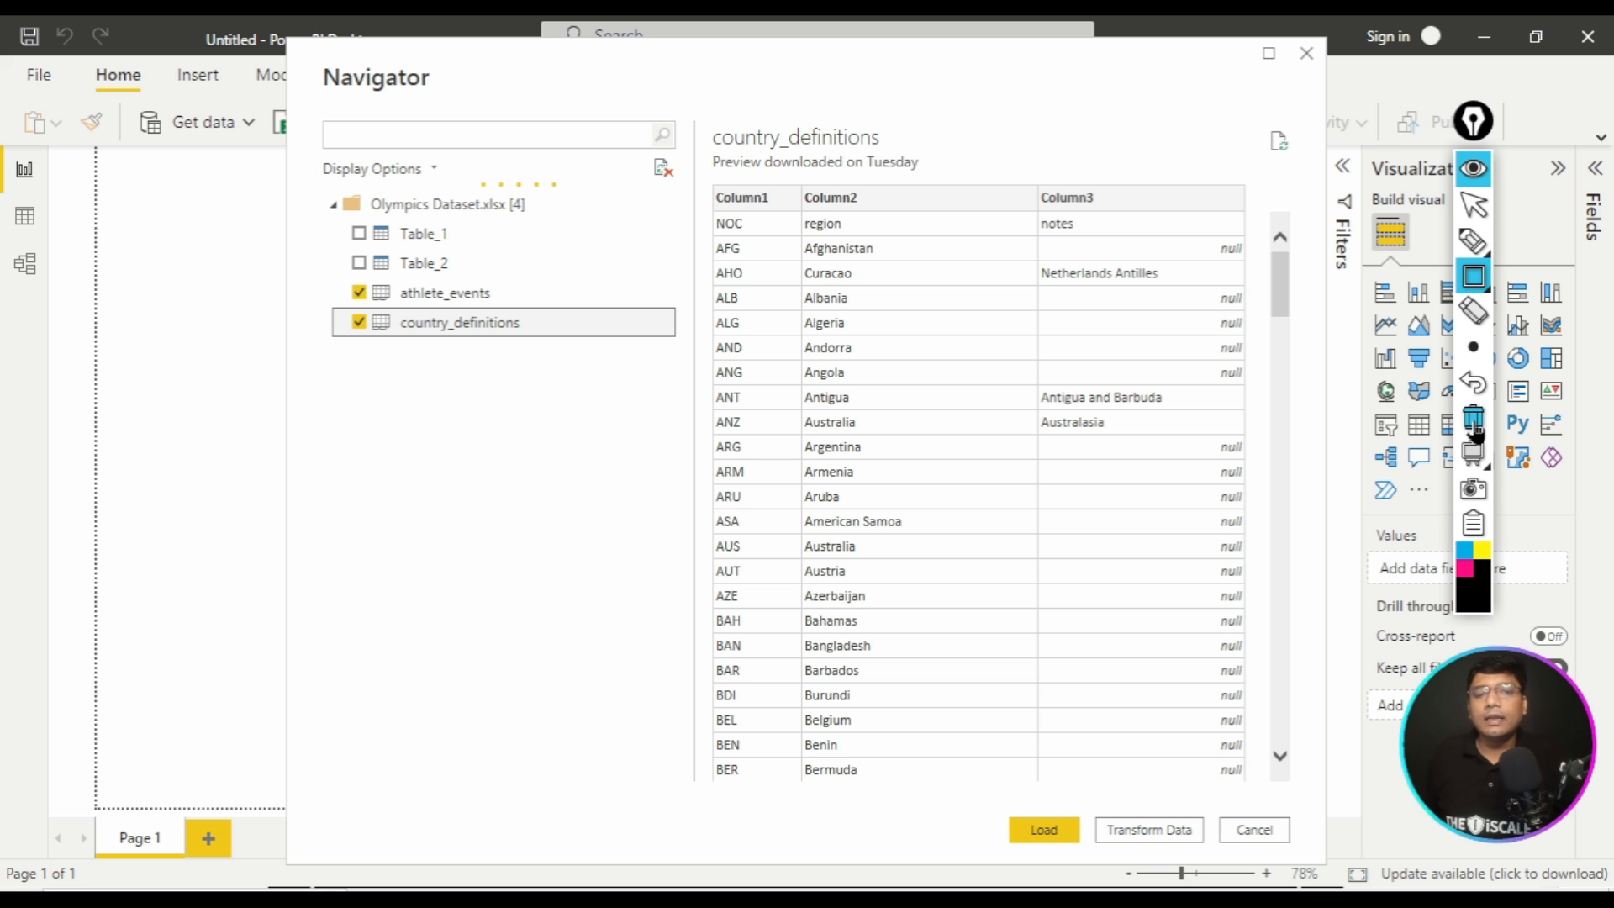
pyautogui.click(1473, 169)
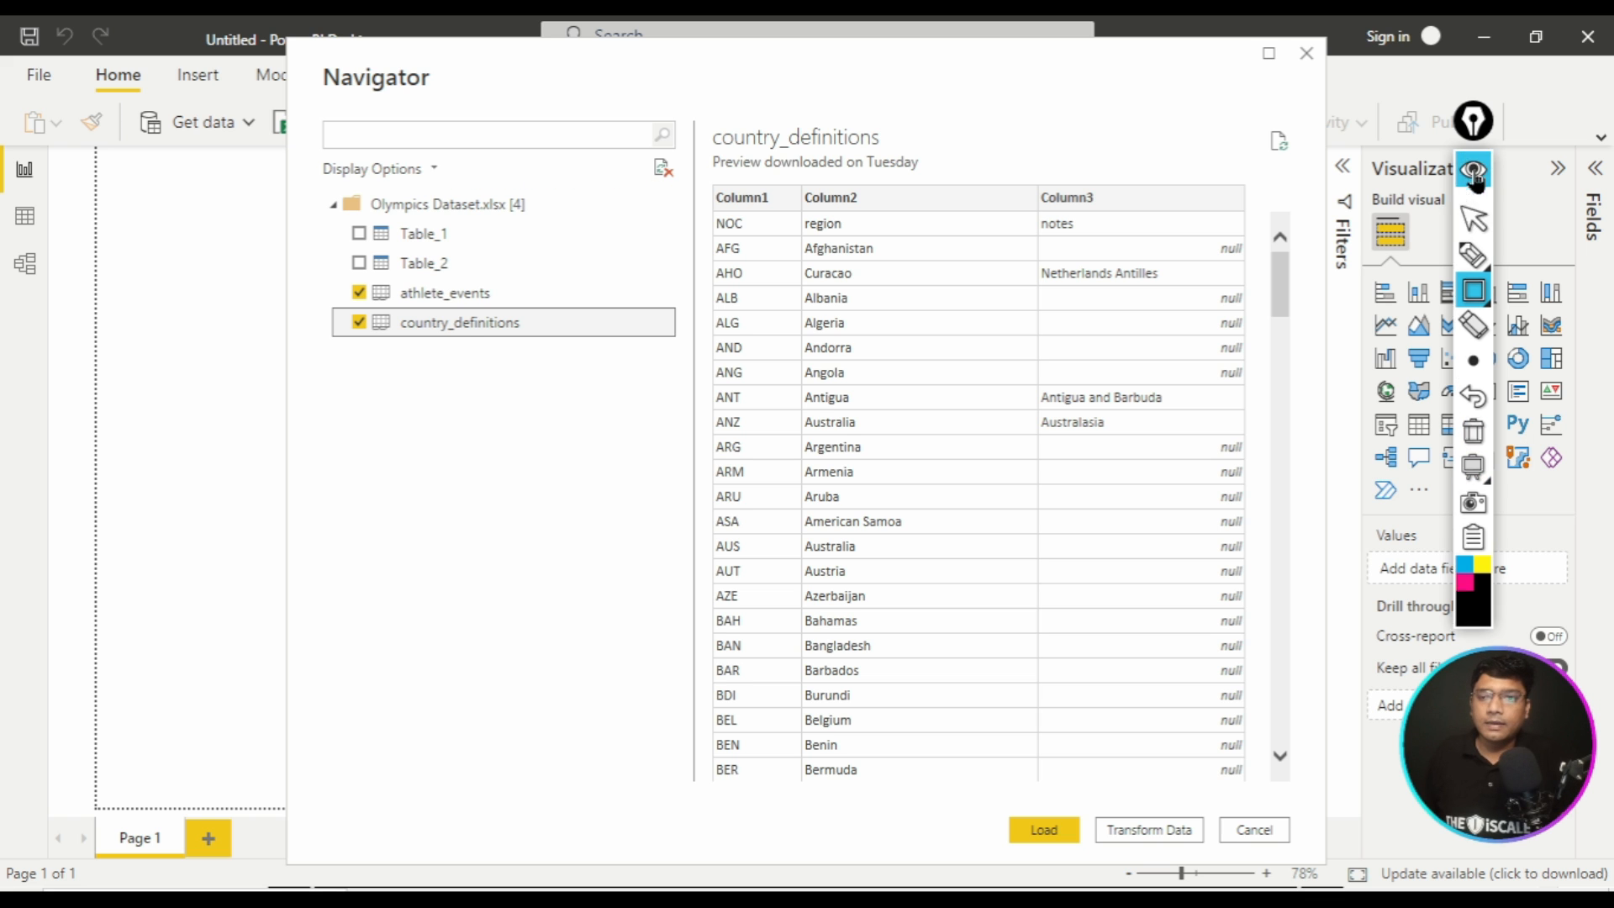
# - Bring both selected sheets into Power Query Editor for transformation and check the athlete_events and country_definitions queries
pyautogui.click(1149, 829)
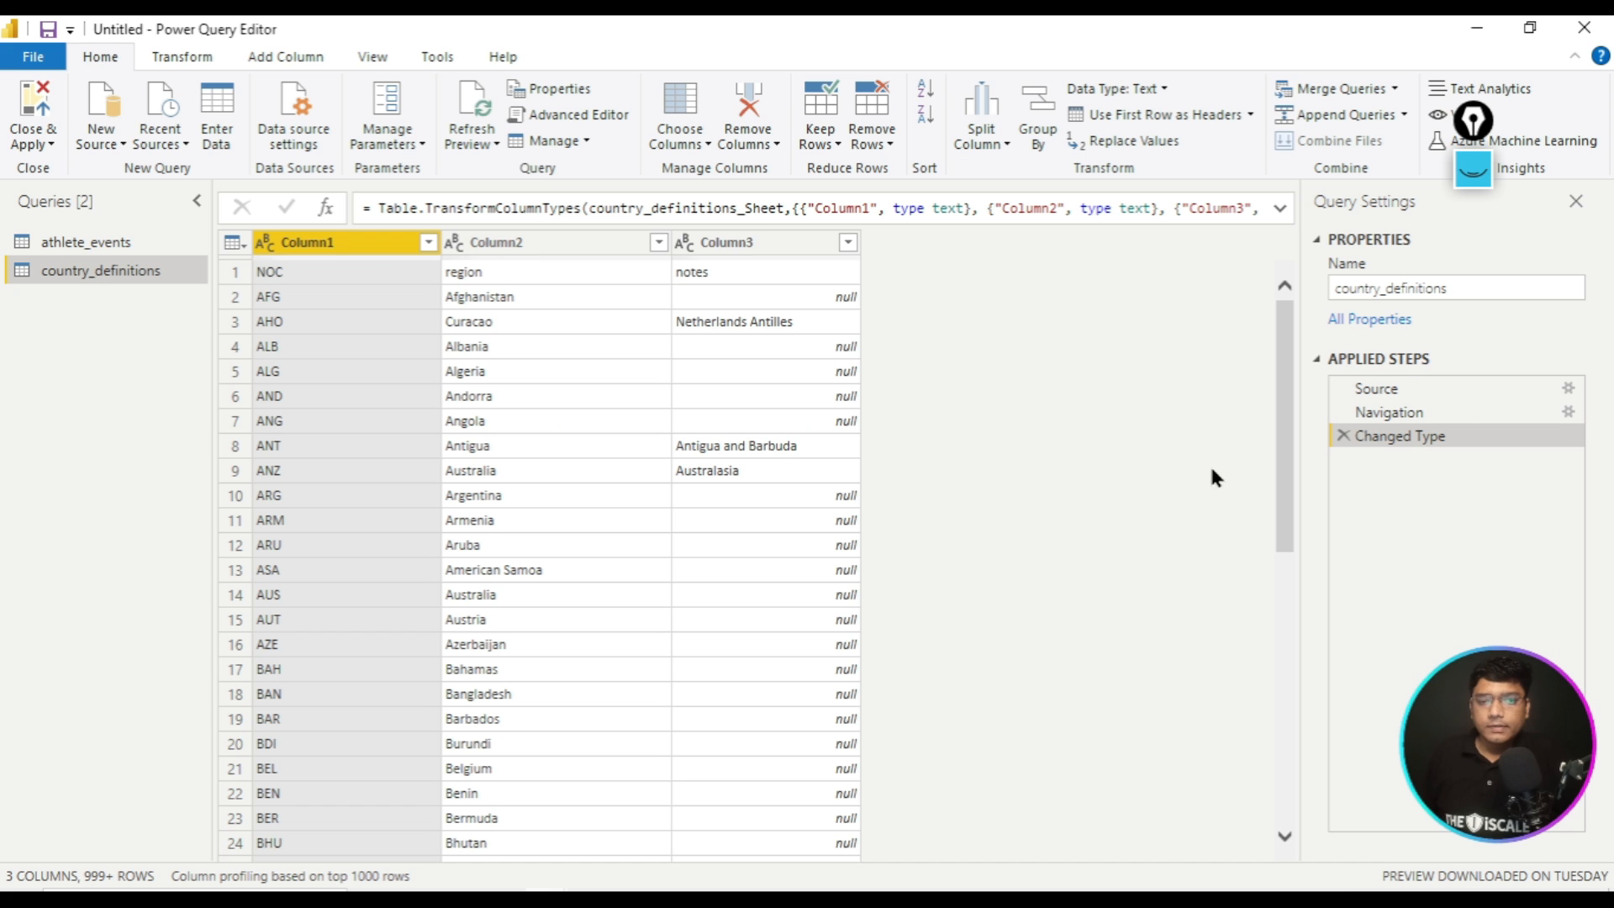
pyautogui.click(89, 247)
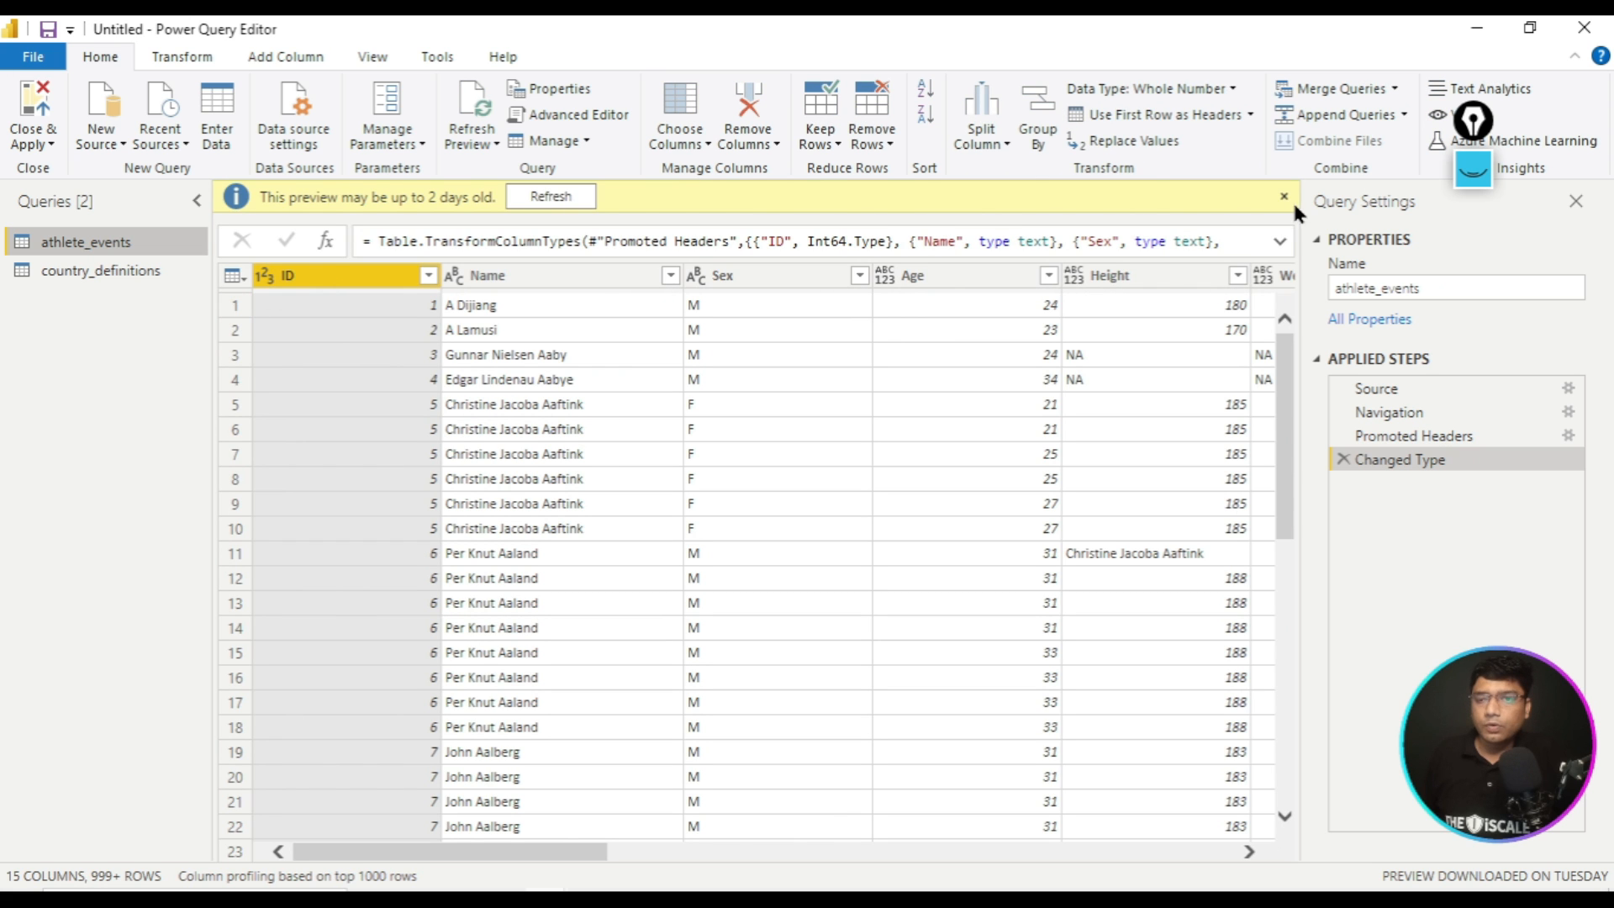
pyautogui.click(1285, 195)
pyautogui.click(102, 264)
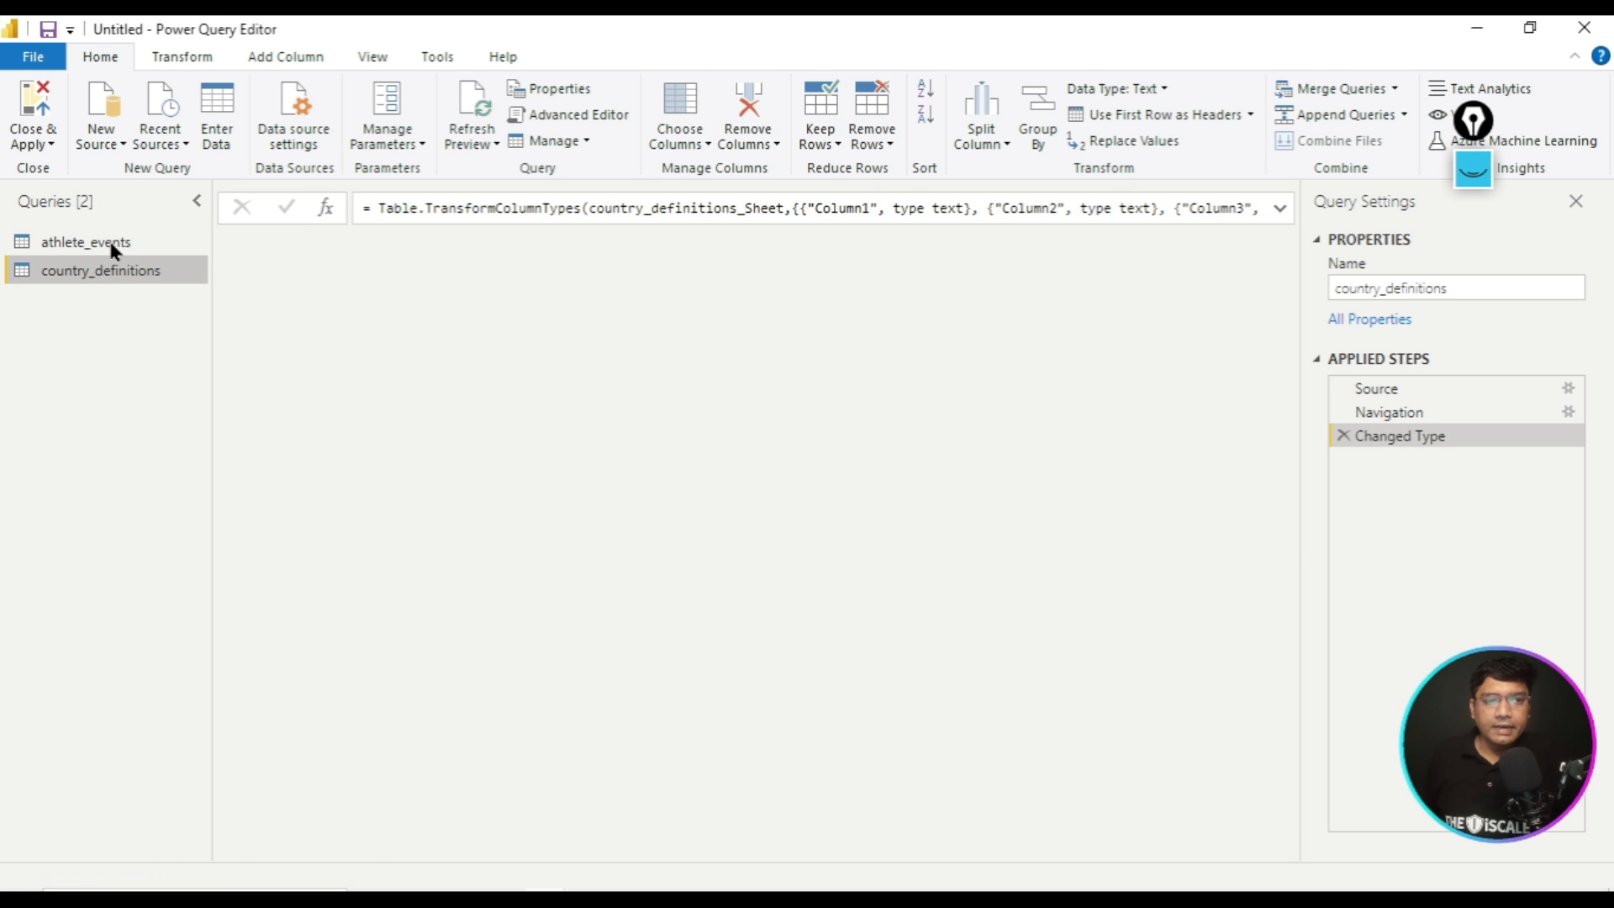
pyautogui.click(114, 246)
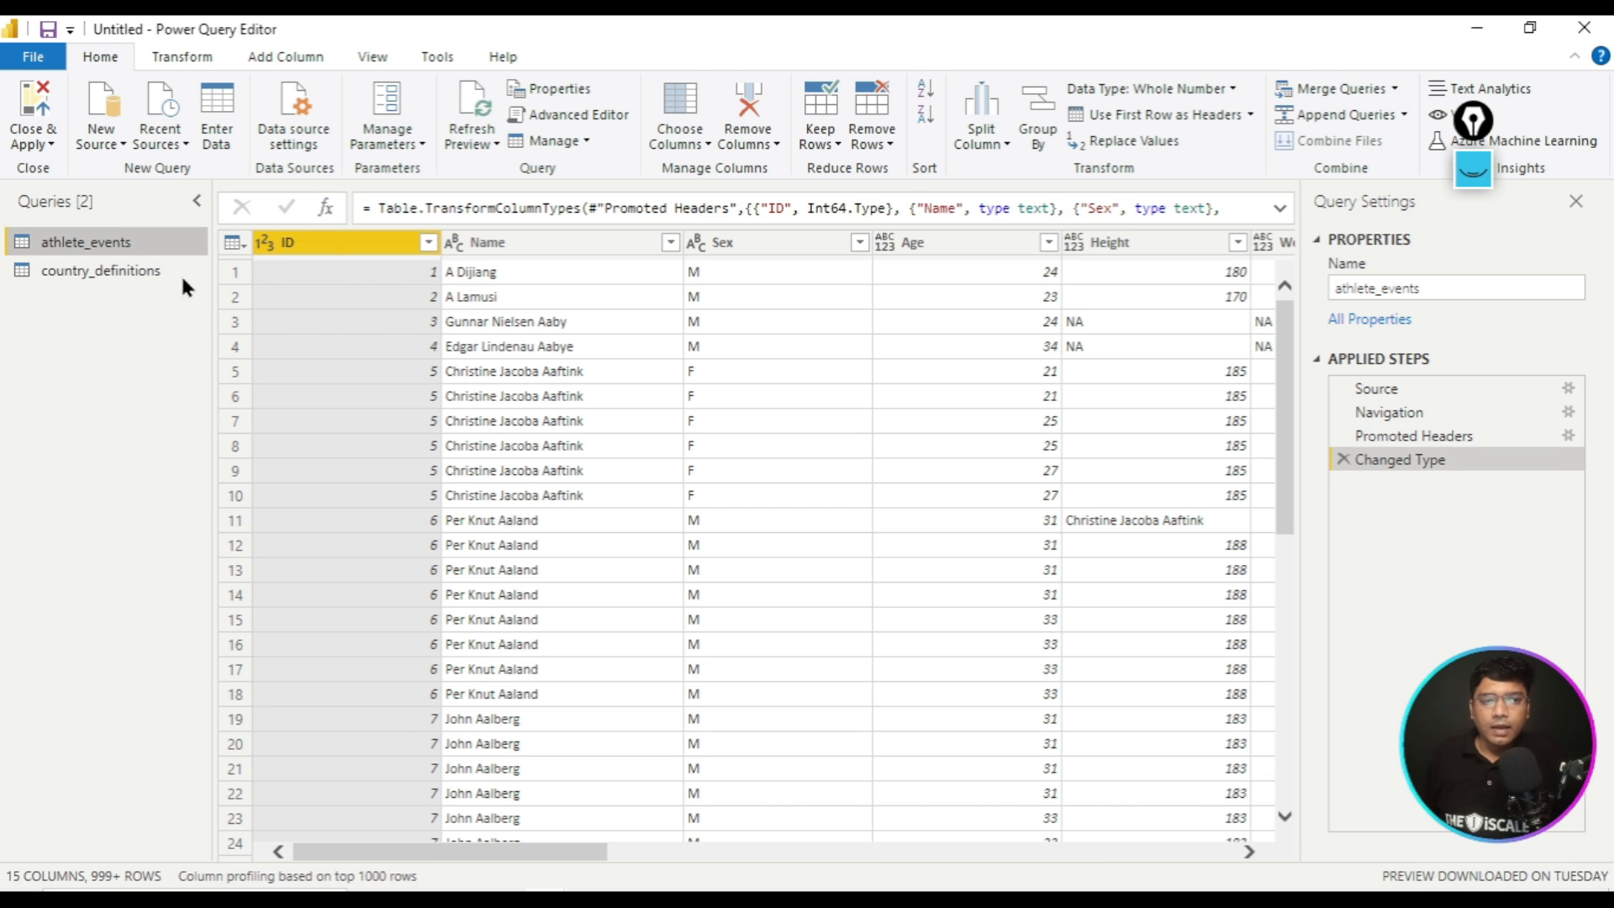
# - Review the athlete_events columns from Name through Season, comparing Games with the Year and Season columns
pyautogui.click(499, 243)
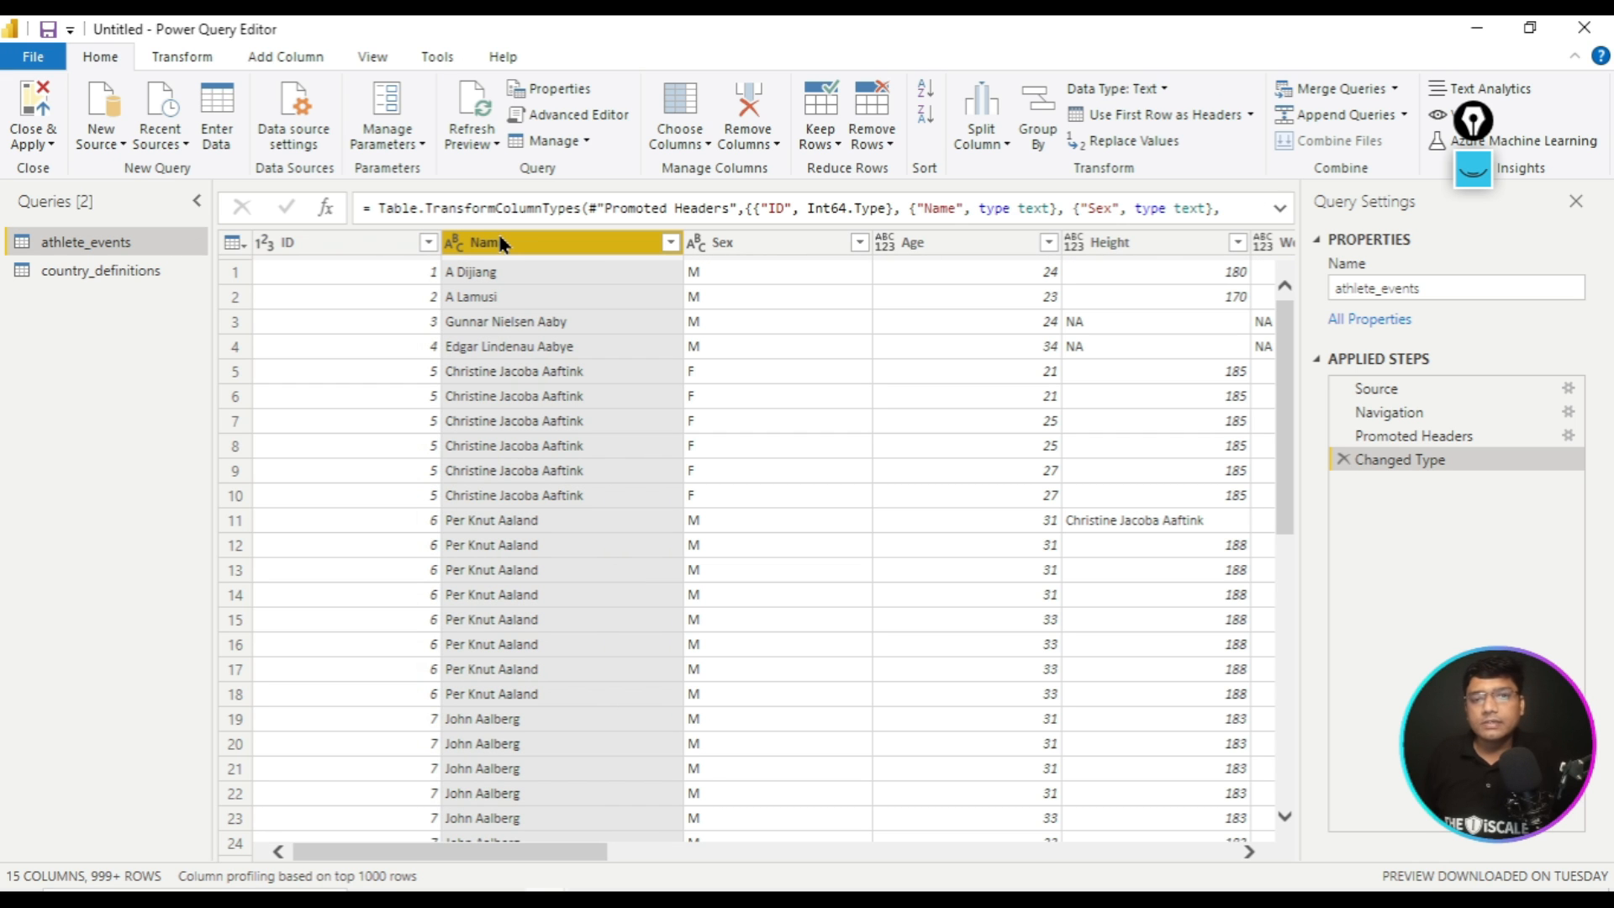
pyautogui.press('Right')
pyautogui.press('Right')
pyautogui.press('Right')
pyautogui.press('Right')
pyautogui.press('Right')
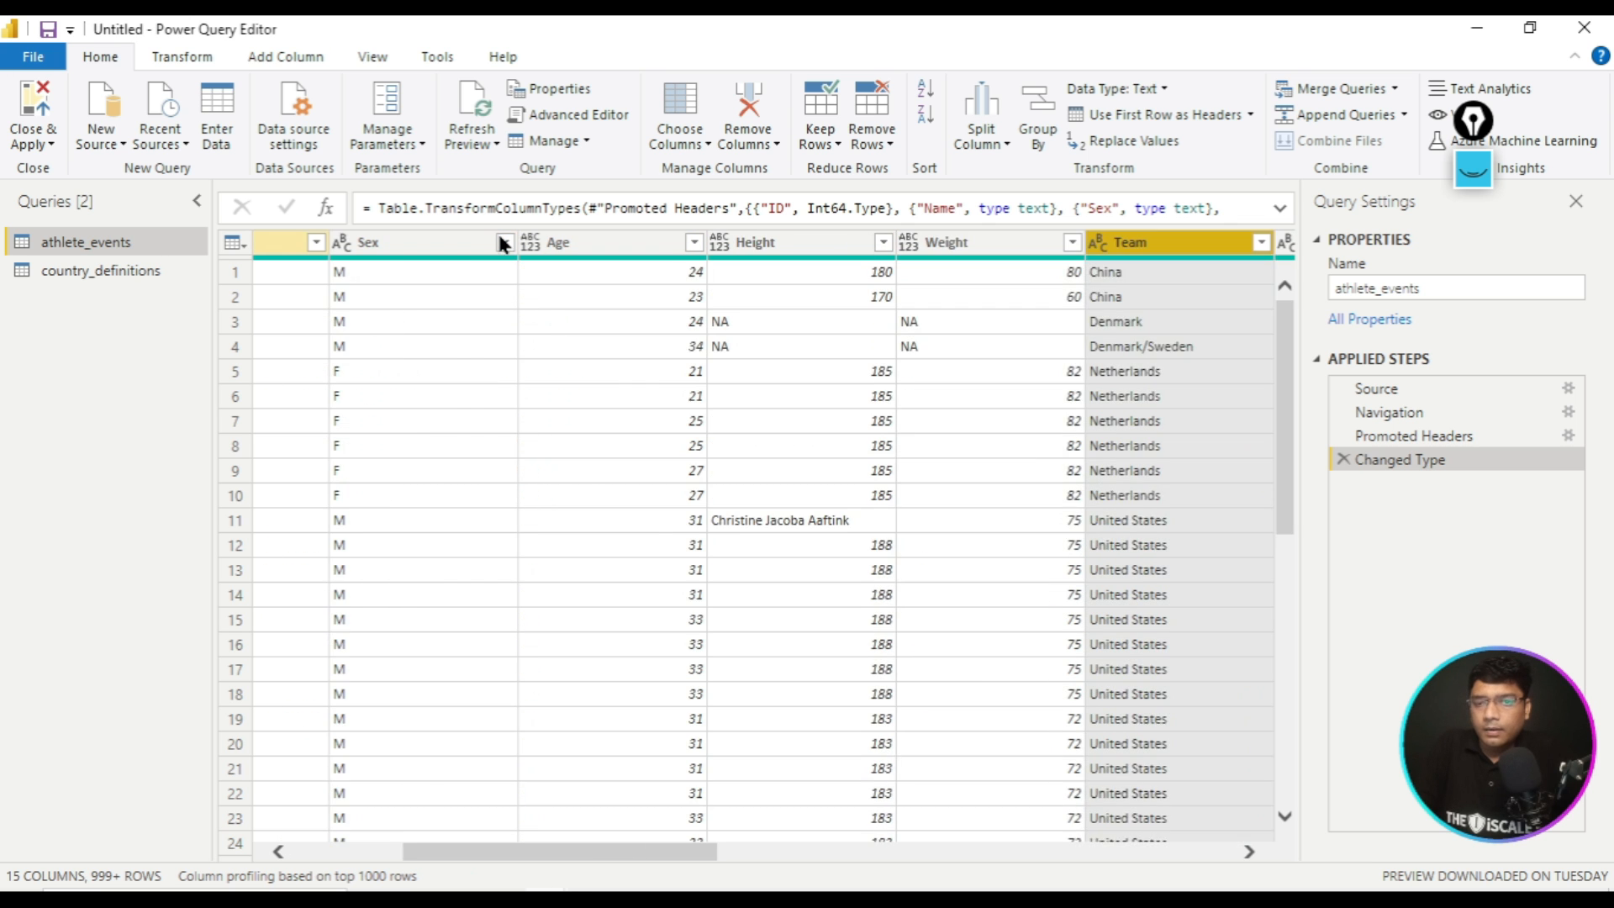
pyautogui.press('Right')
pyautogui.press('Right')
pyautogui.press('Right')
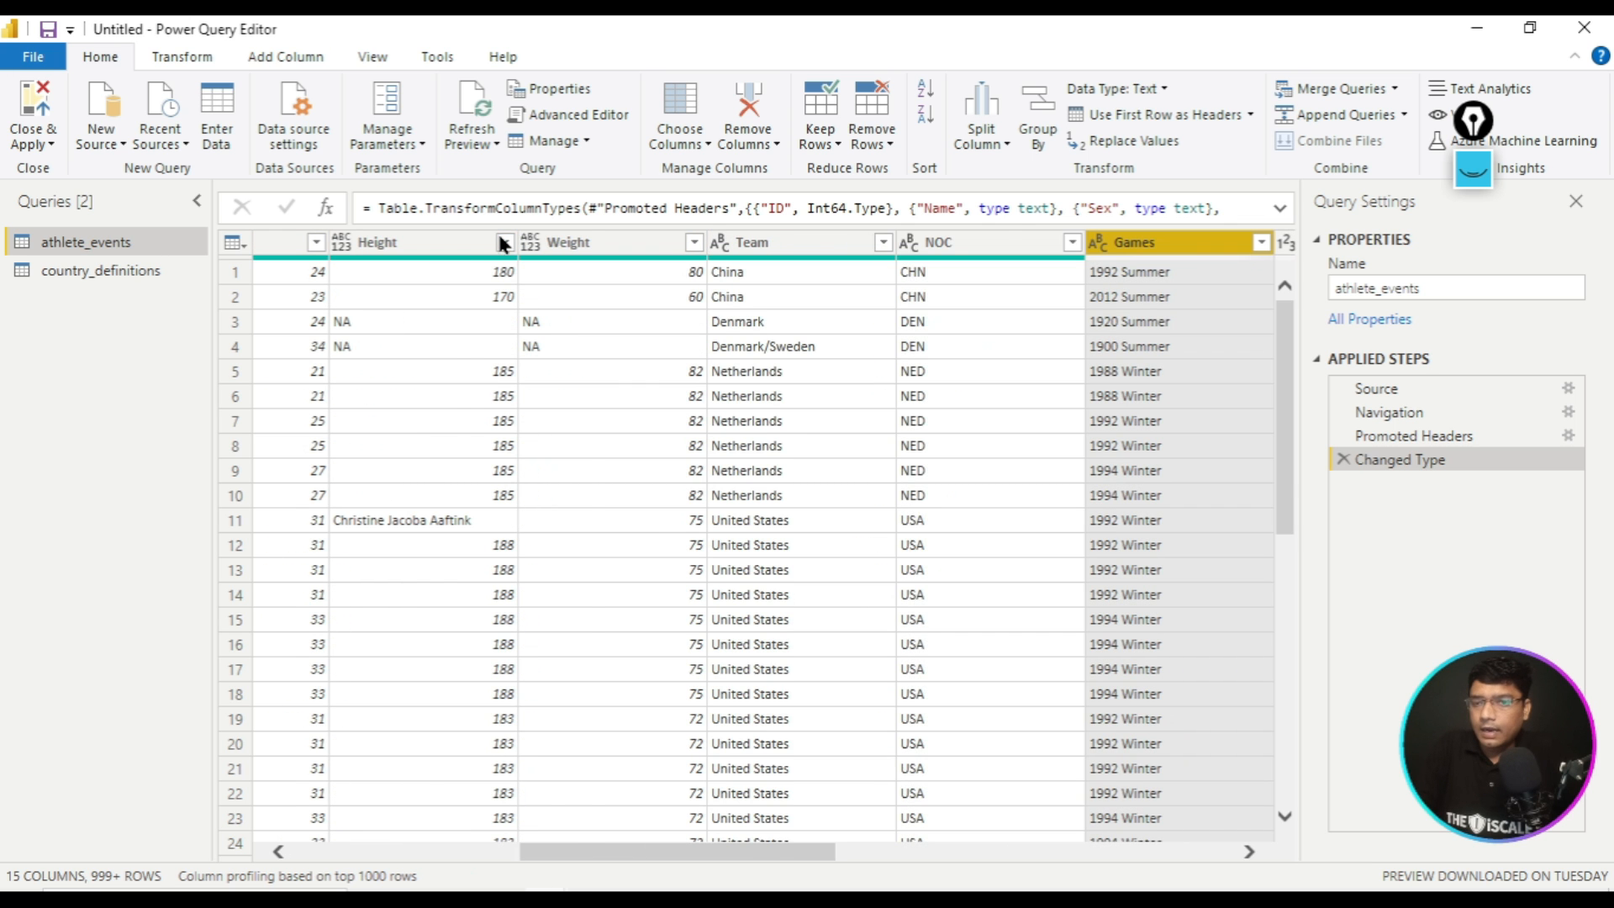
pyautogui.press('Left')
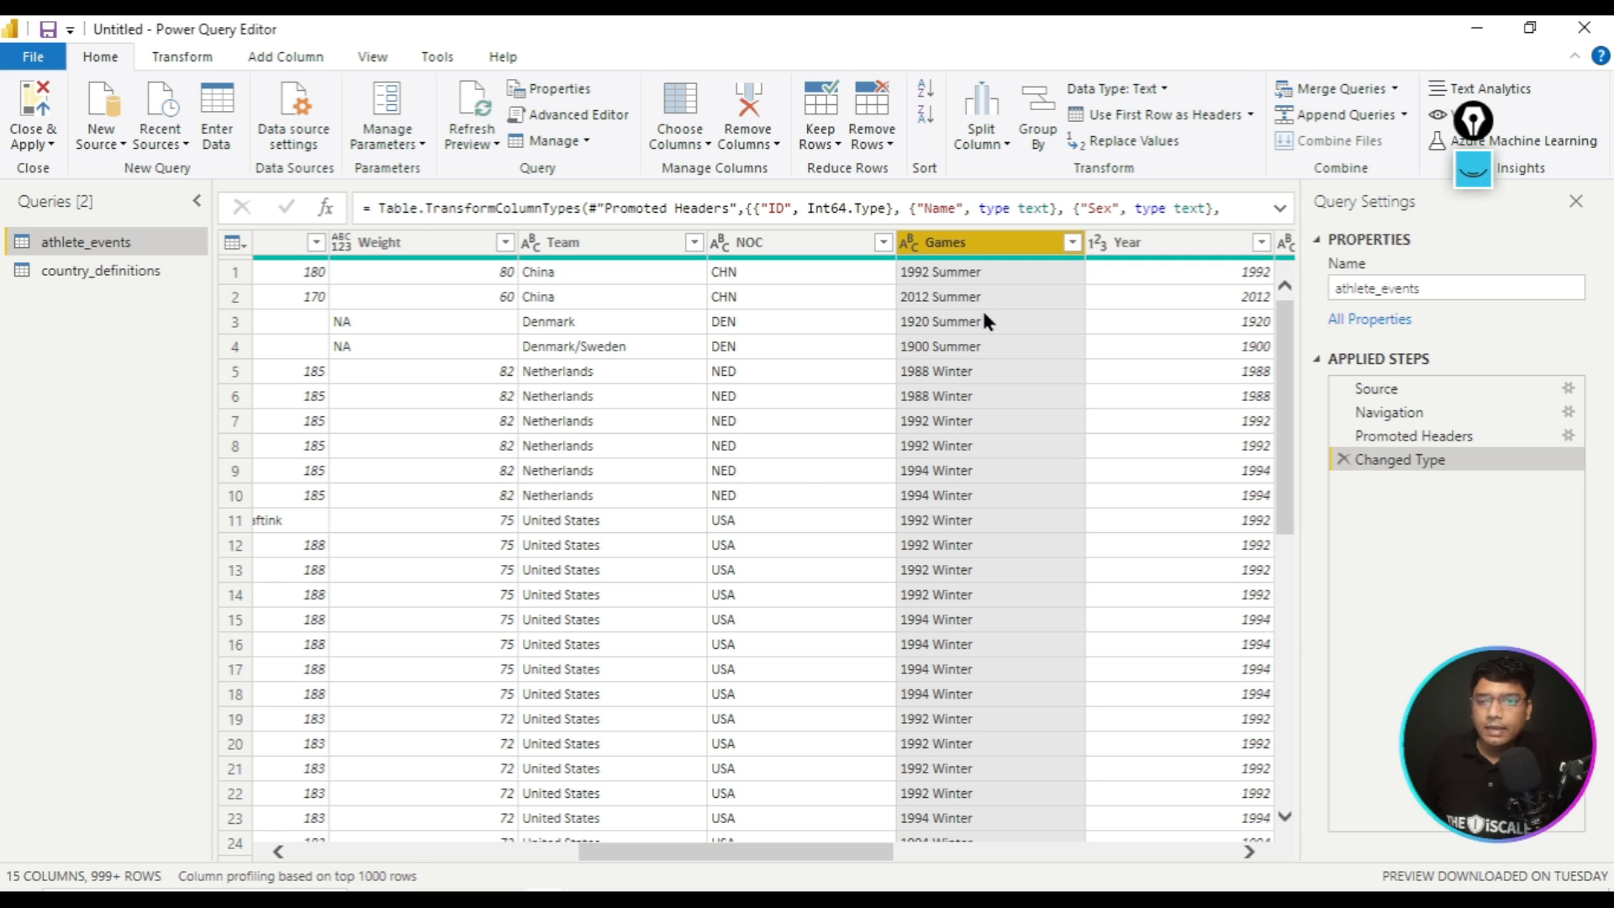
pyautogui.press('Right')
pyautogui.press('Right')
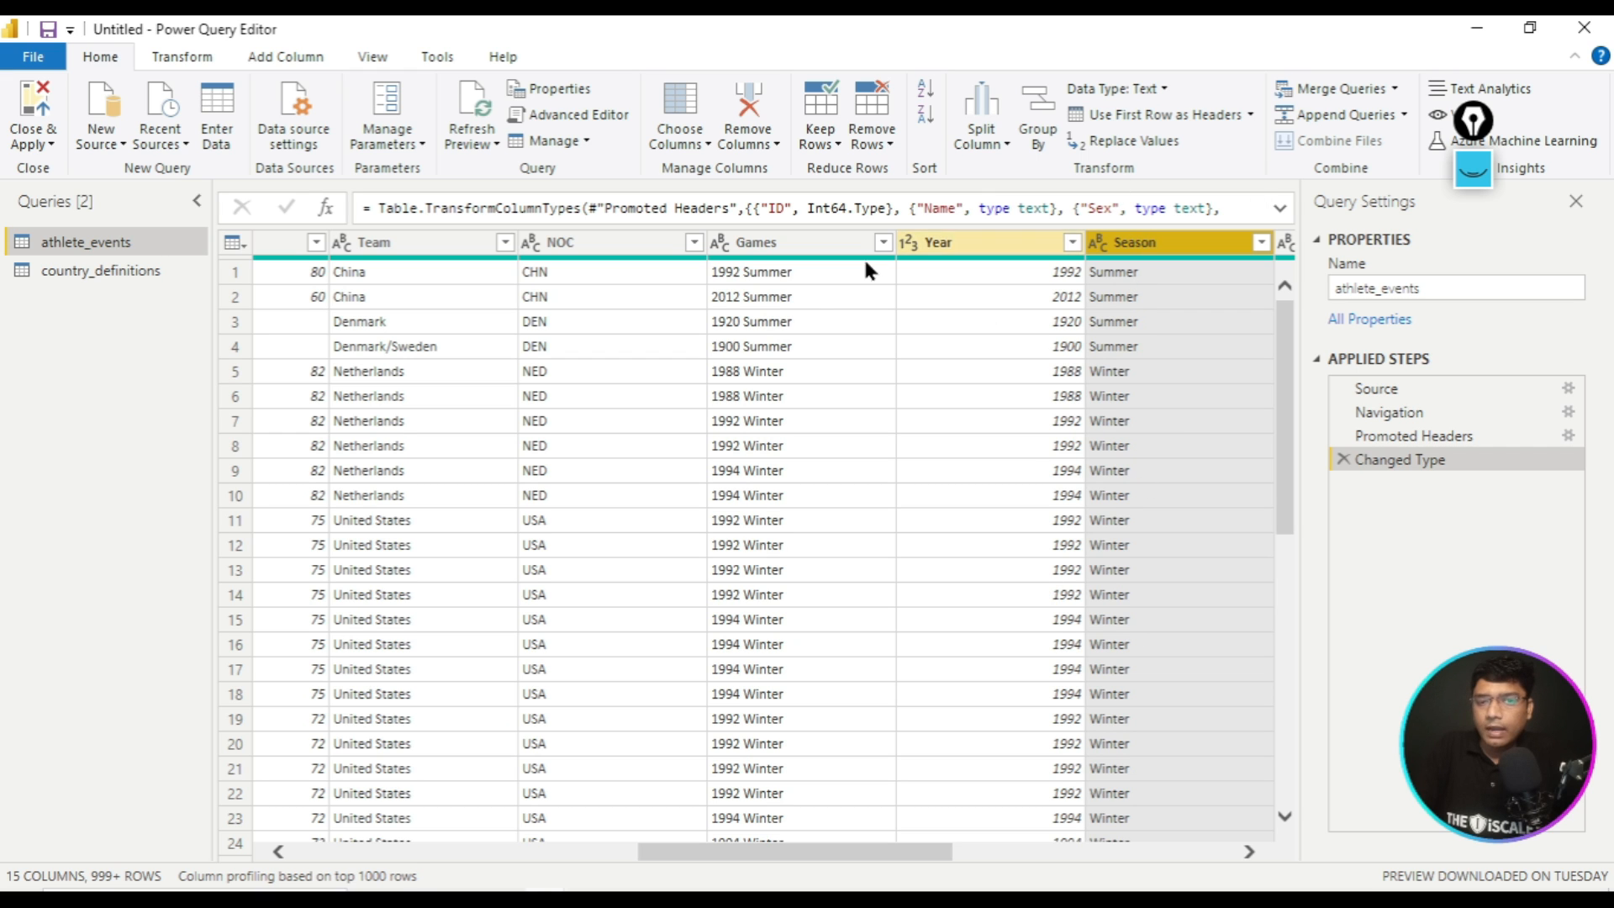
# - Remove the Games column from the athlete_events query
pyautogui.click(750, 250)
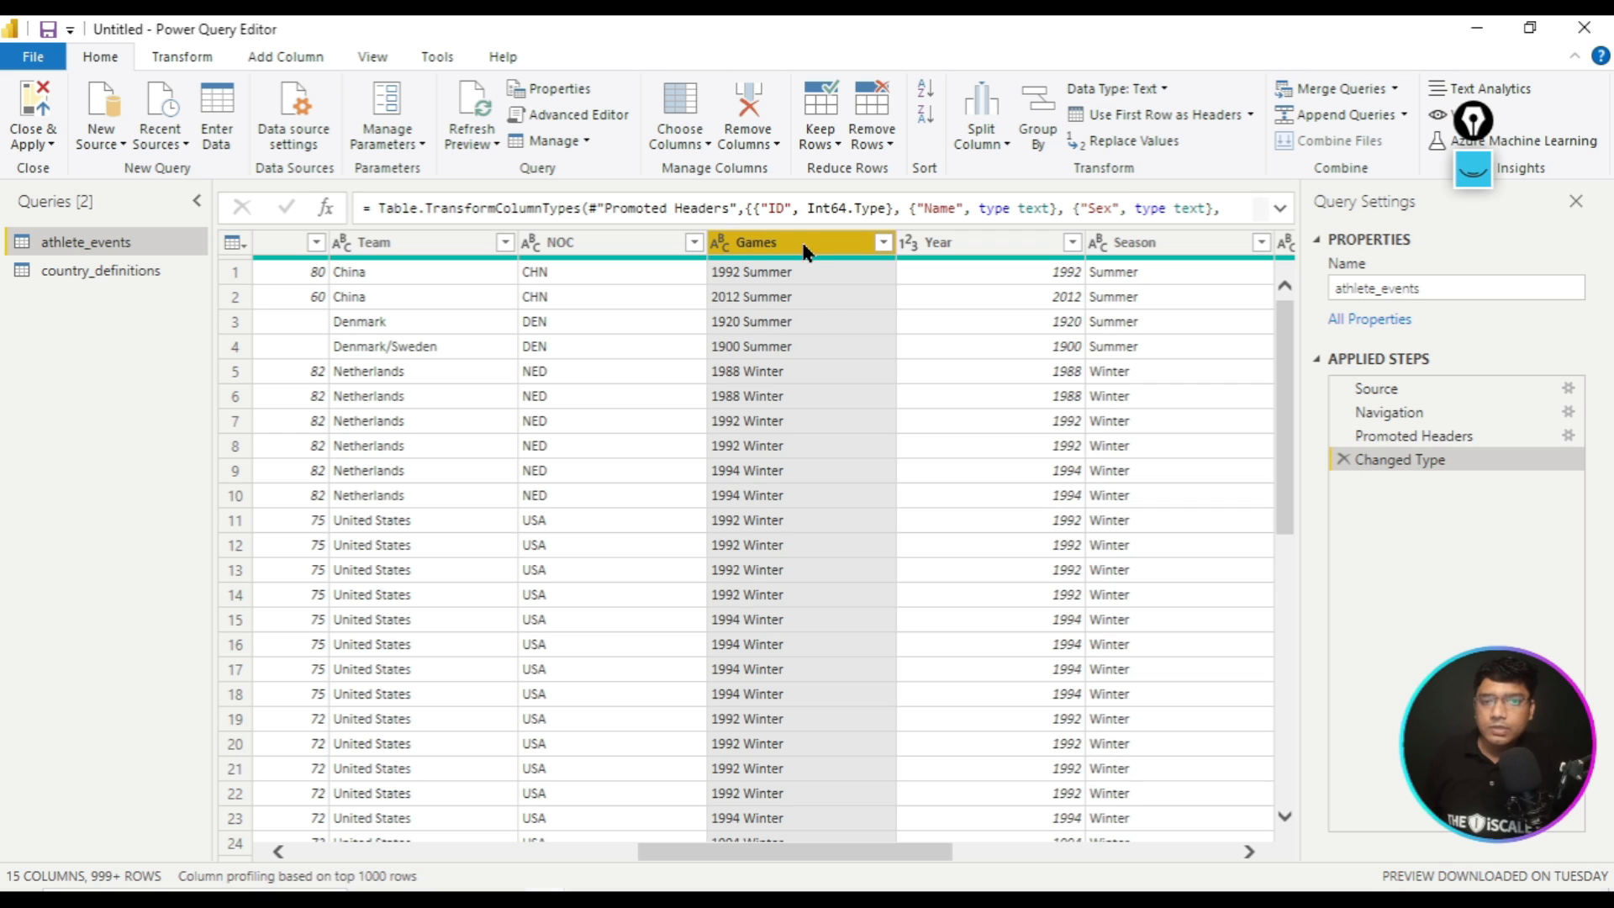
pyautogui.click(759, 139)
pyautogui.click(730, 167)
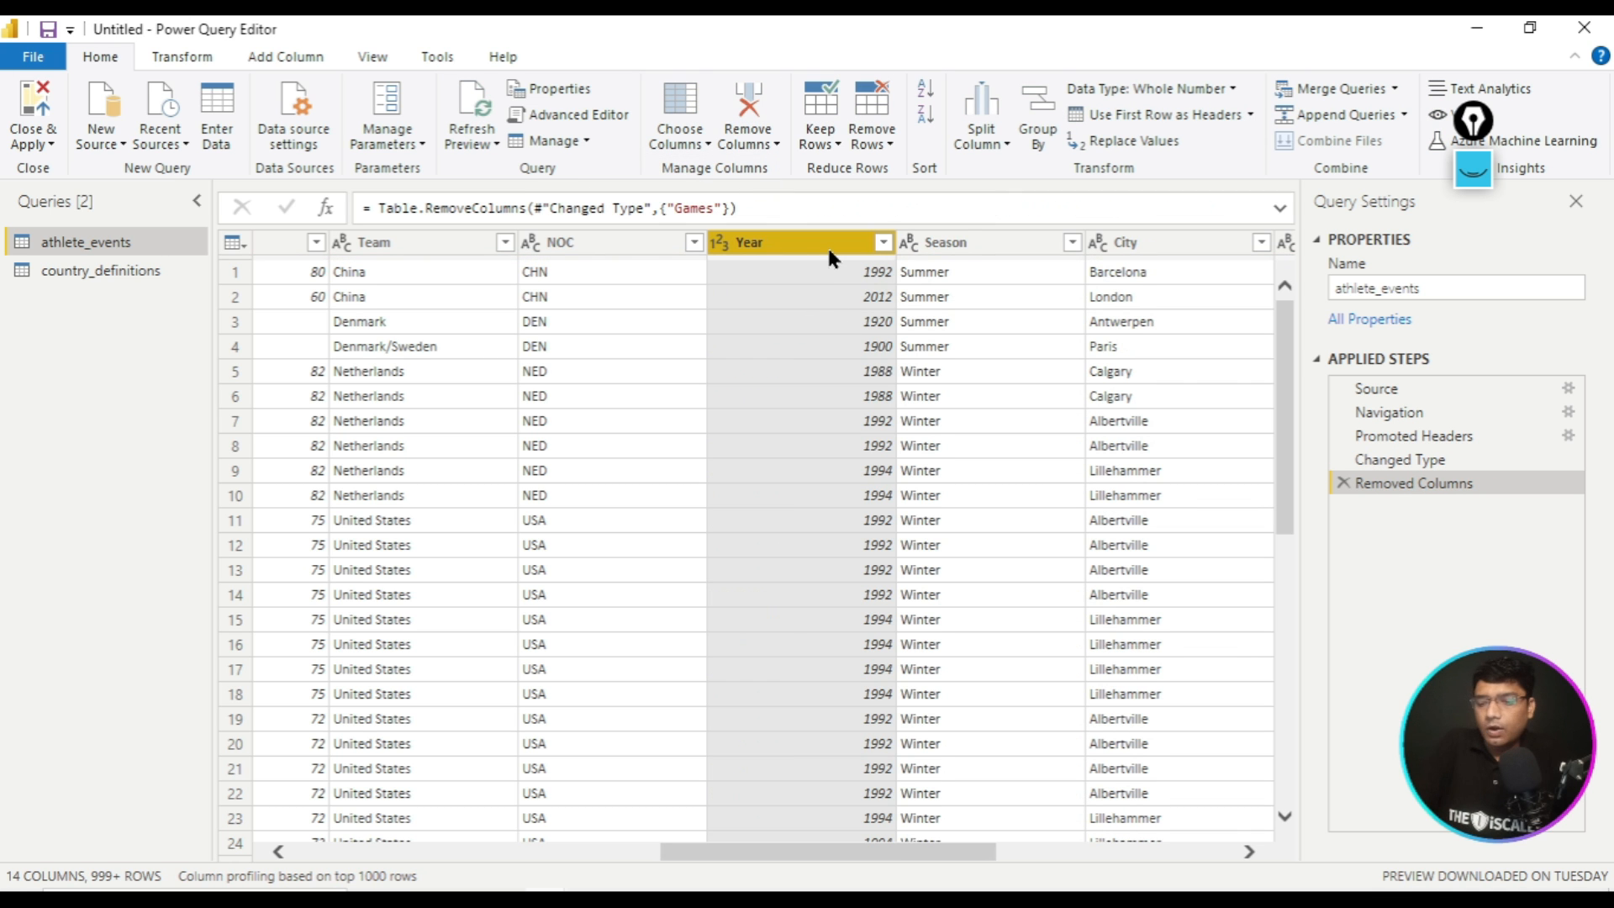
# - Review the athlete_events columns from Year through Medal, and go back across the table to the Sex column
pyautogui.press('Right')
pyautogui.press('Right')
pyautogui.press('Right')
pyautogui.press('Right')
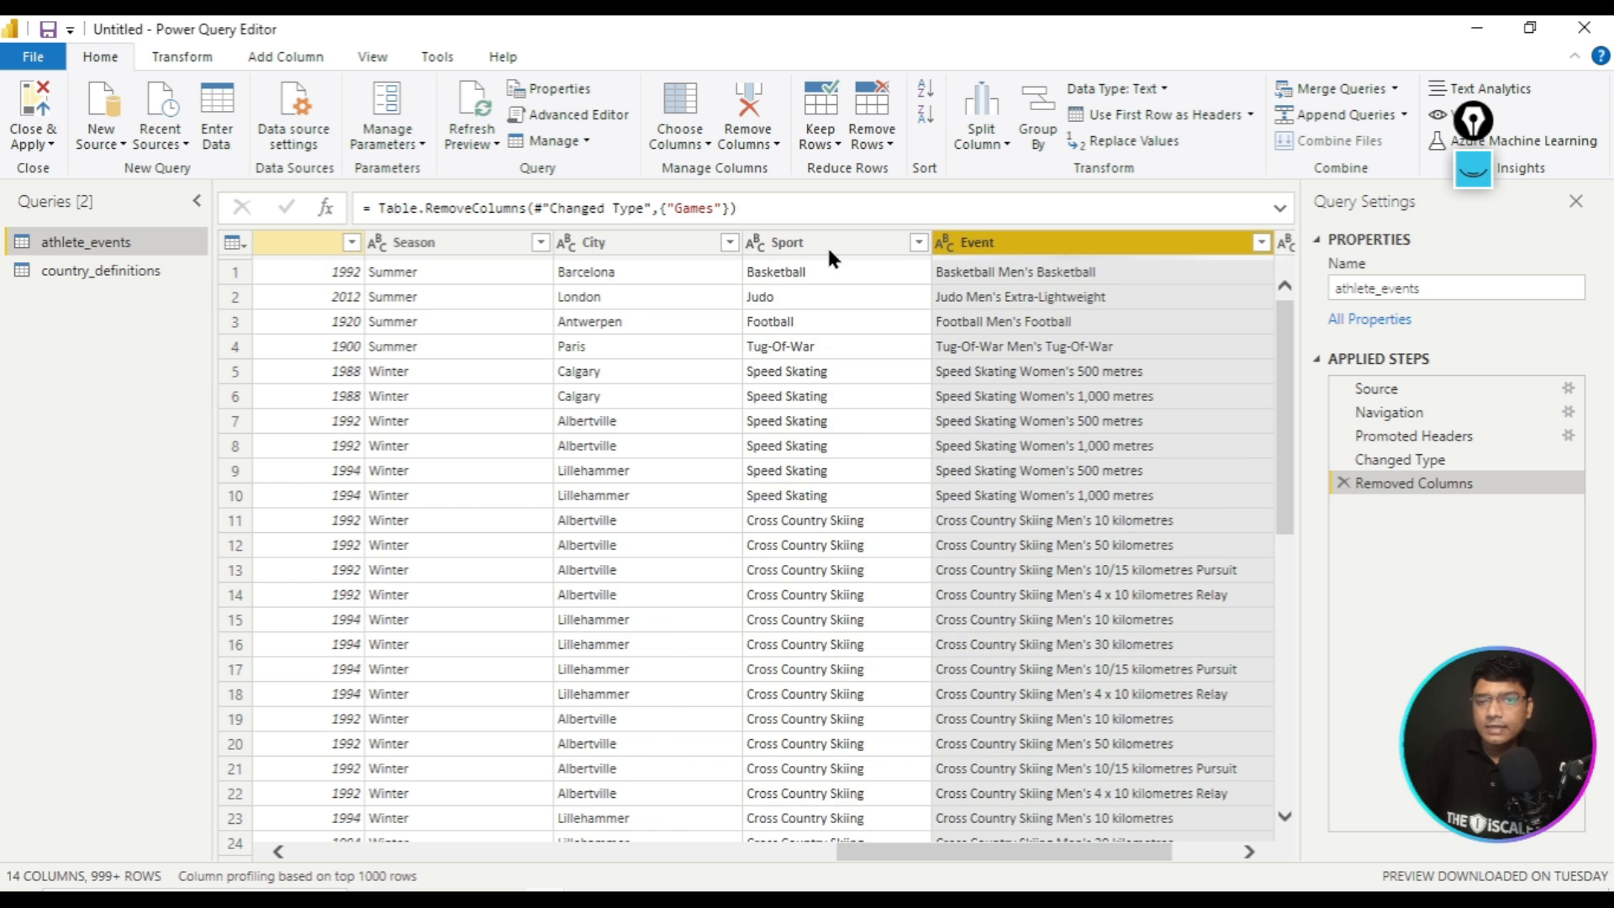
pyautogui.press('Right')
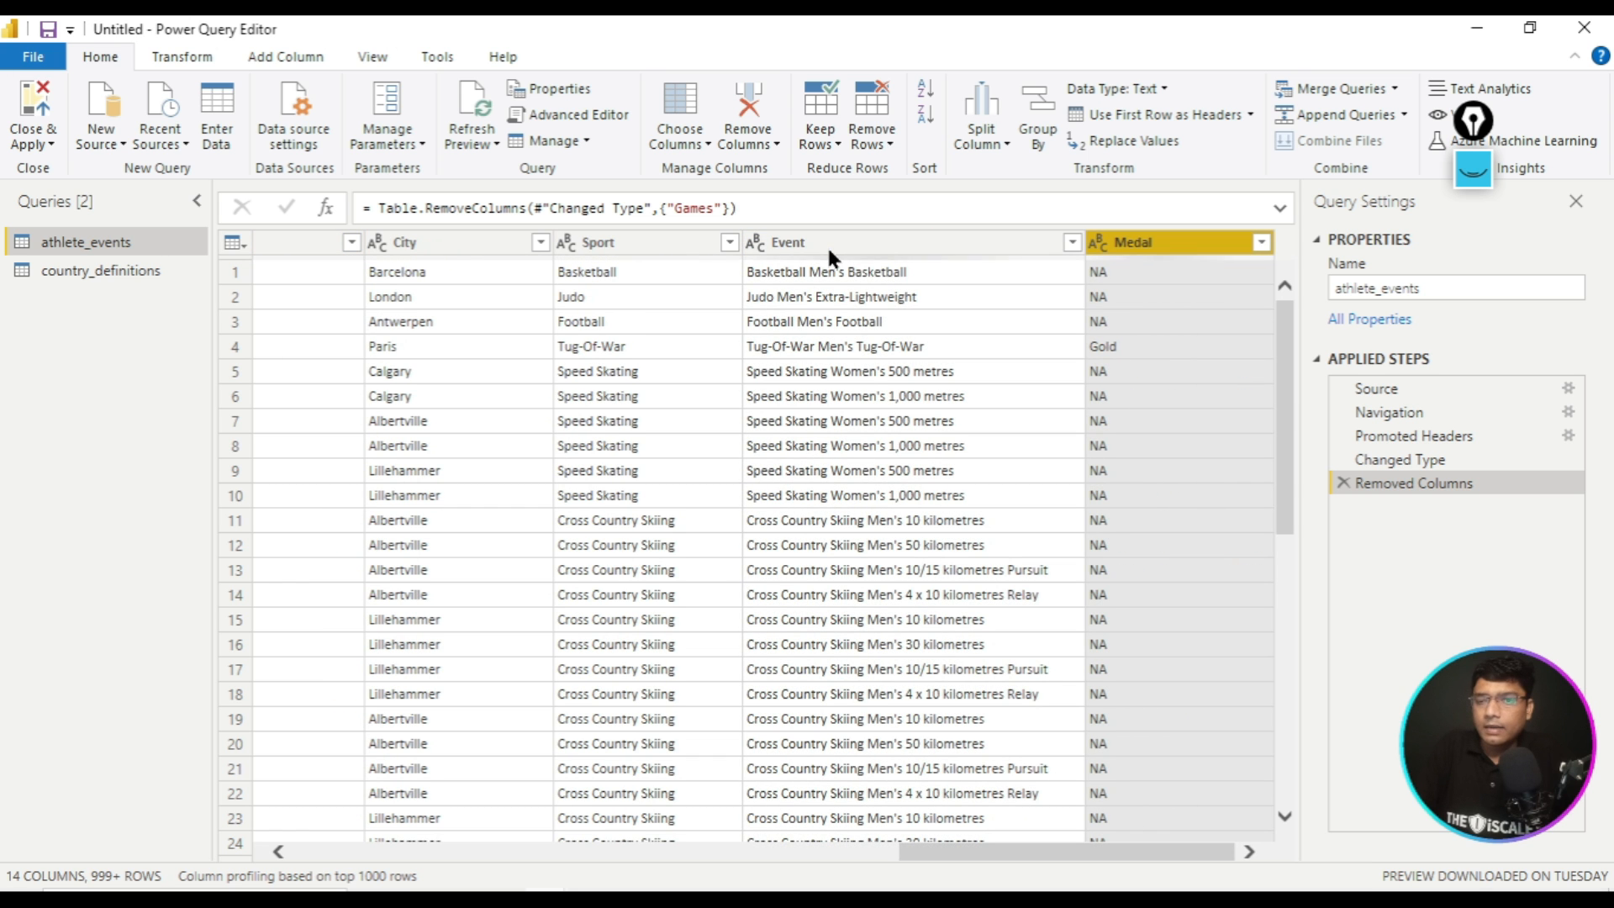
pyautogui.press('Left')
pyautogui.press('Left')
pyautogui.press('Left')
pyautogui.press('Left')
pyautogui.press('Left')
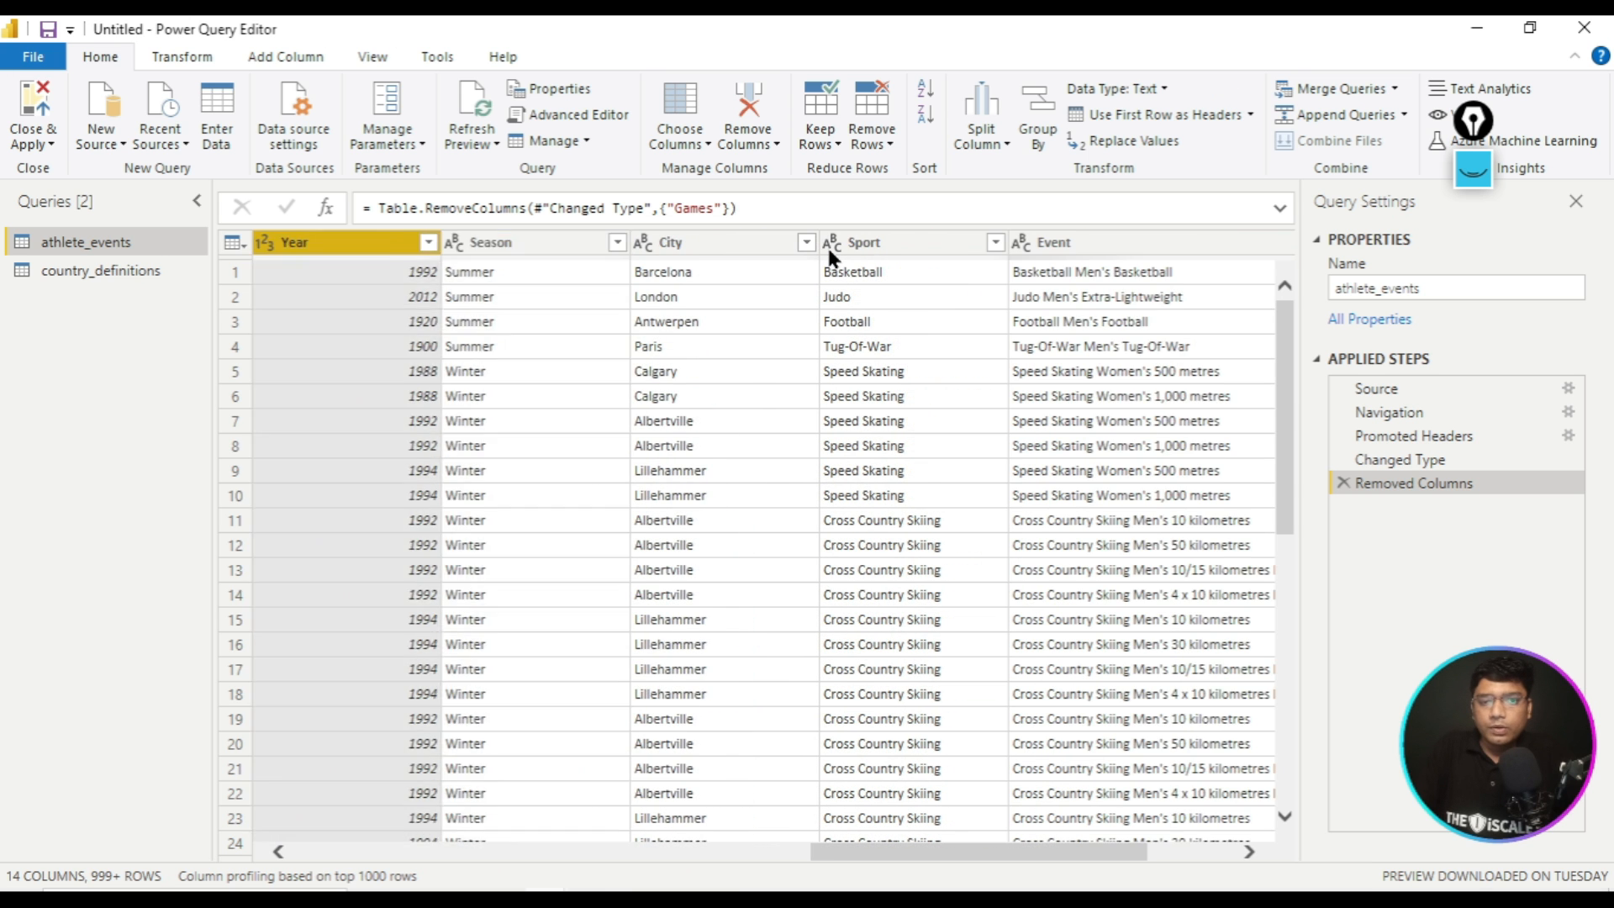
pyautogui.press('Left')
pyautogui.press('Left')
pyautogui.press('Left')
pyautogui.press('Left')
pyautogui.press('Left')
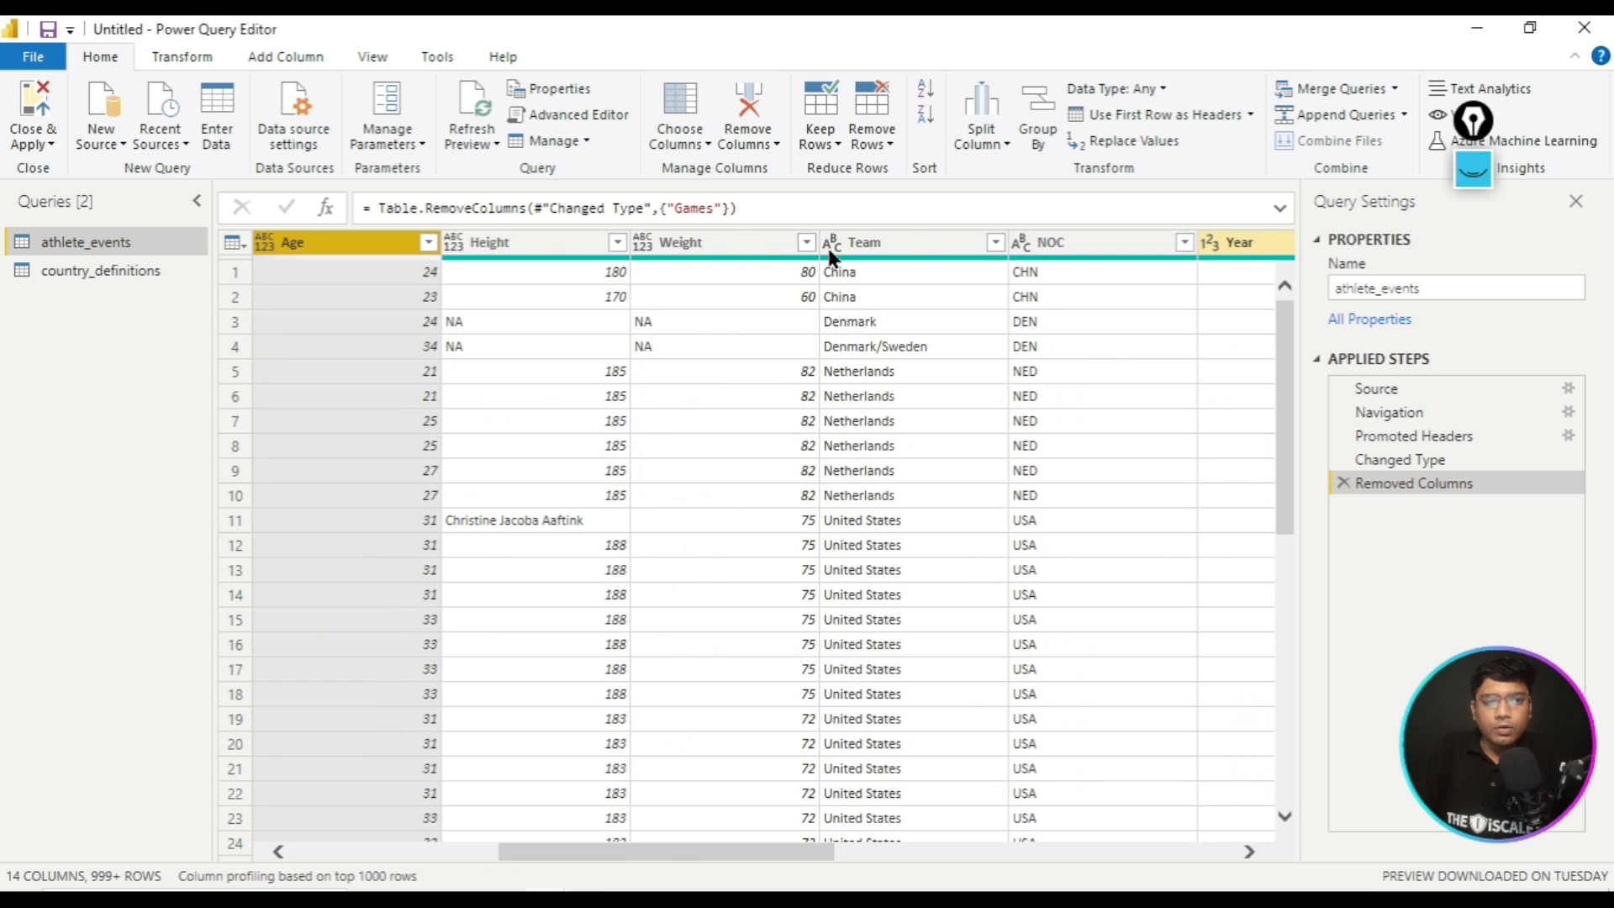
pyautogui.press('Left')
pyautogui.press('Left')
pyautogui.press('Right')
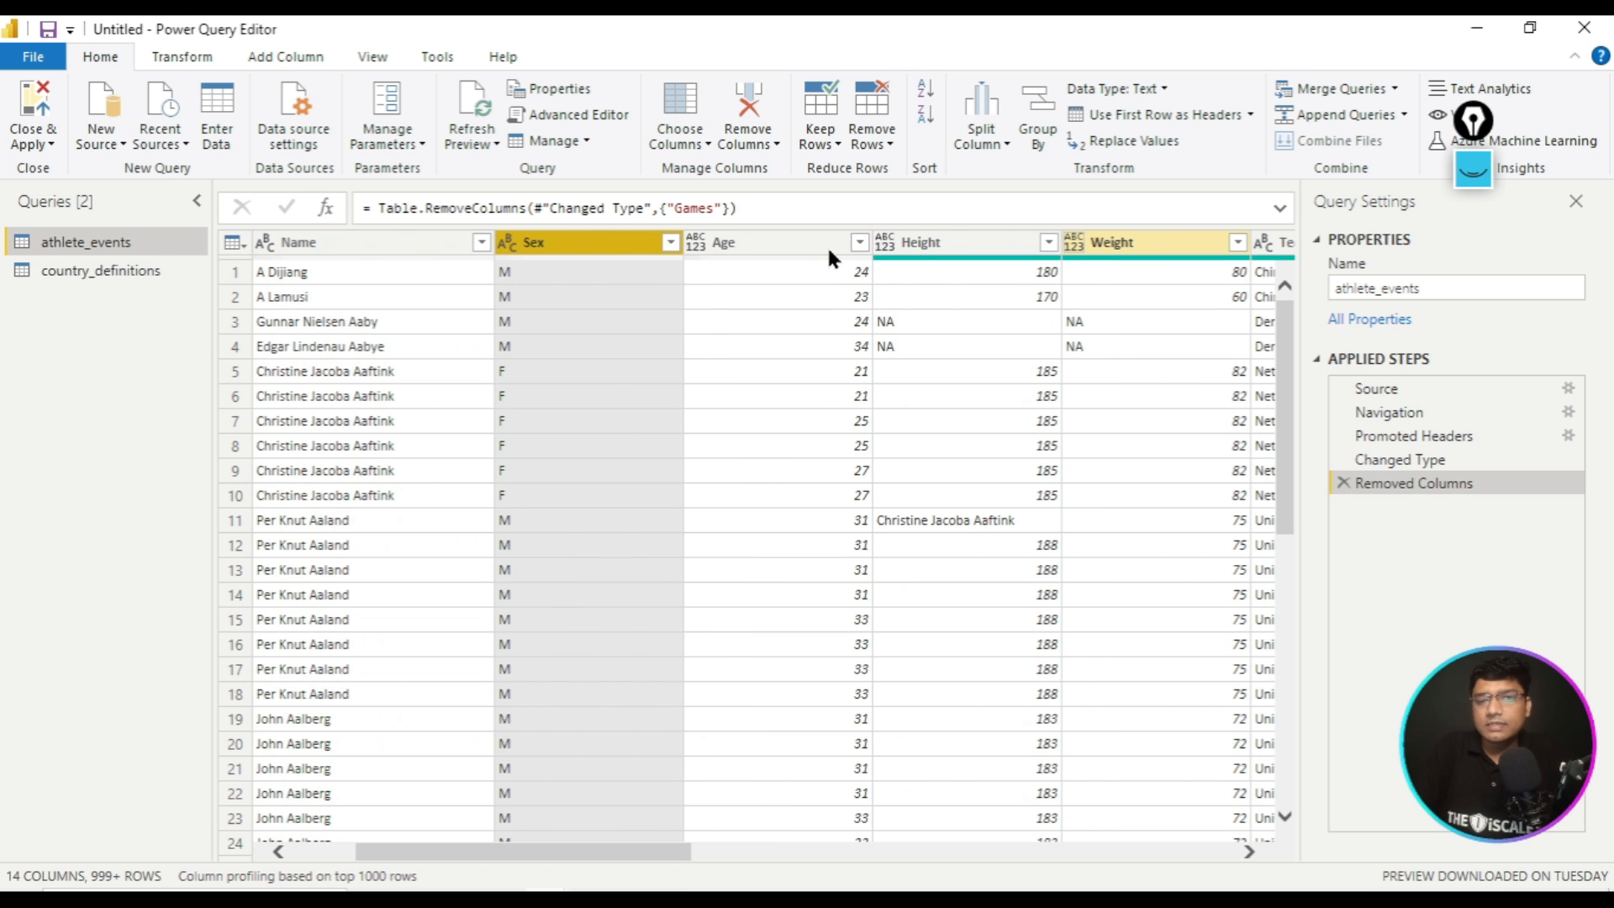
# - Remove the Height and Age columns from the athlete_events query
pyautogui.click(825, 245)
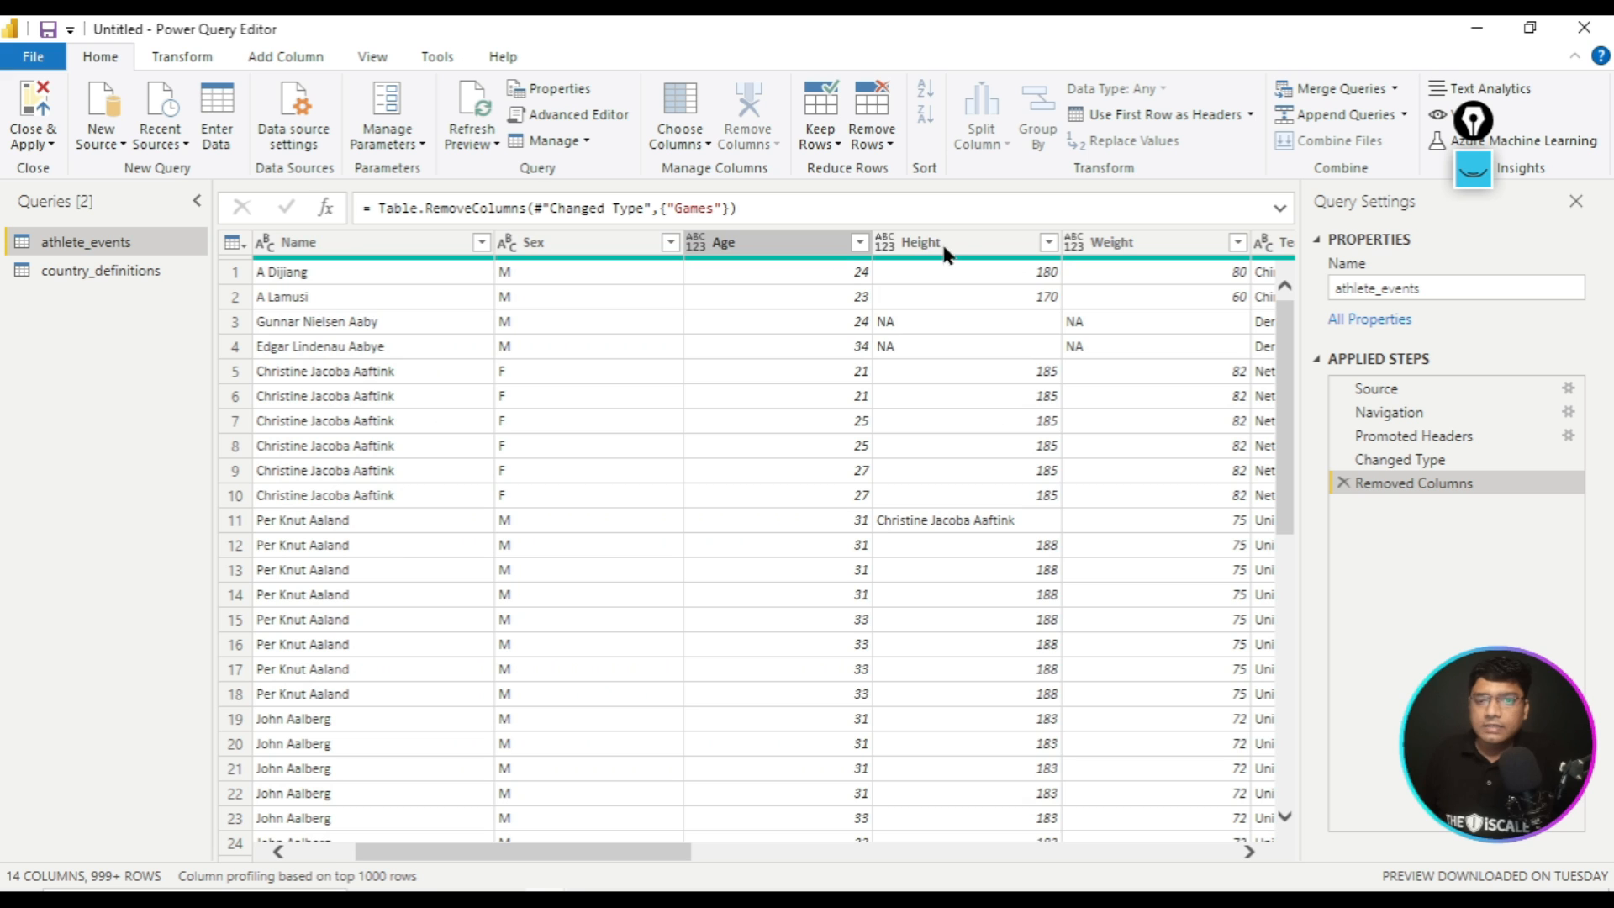
pyautogui.click(942, 241)
pyautogui.click(799, 244)
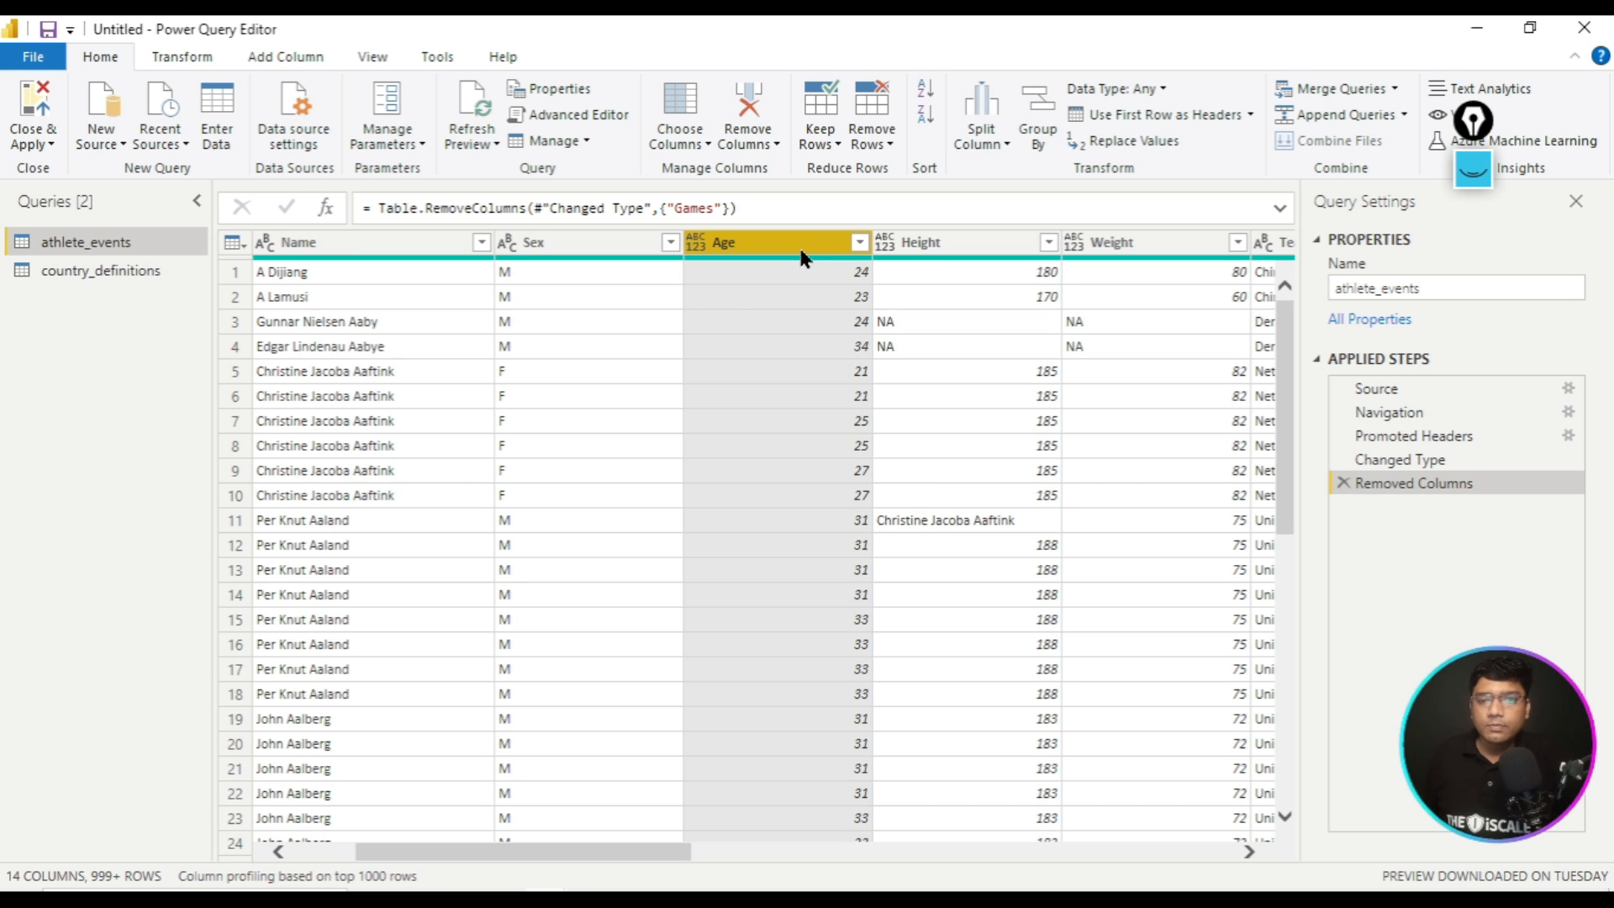
pyautogui.click(935, 251)
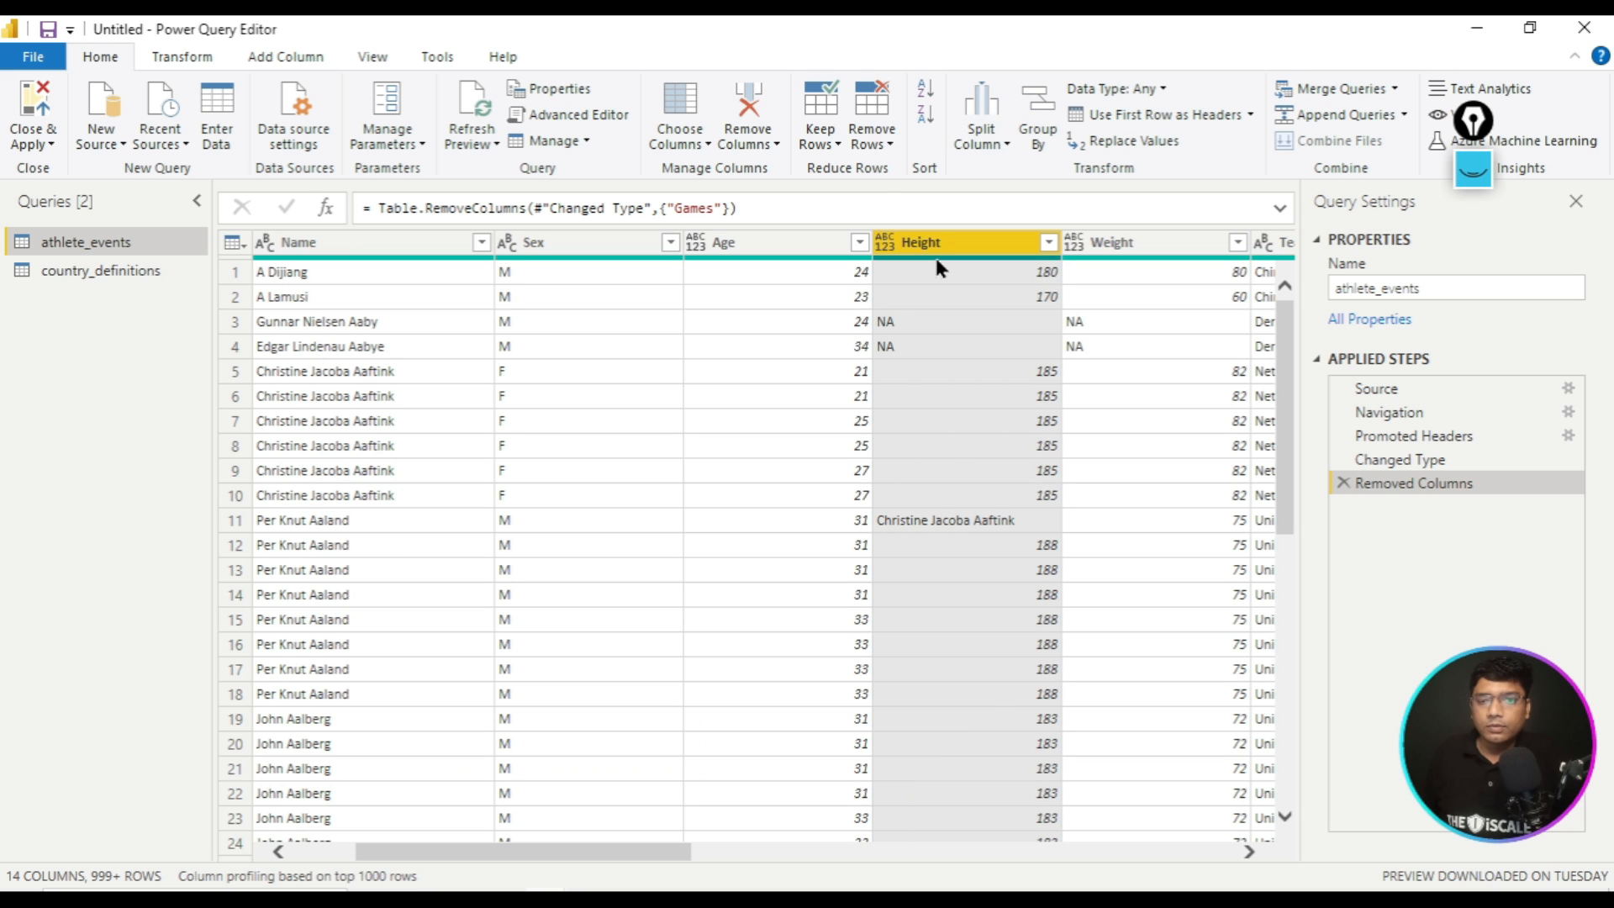
pyautogui.click(773, 135)
pyautogui.click(744, 170)
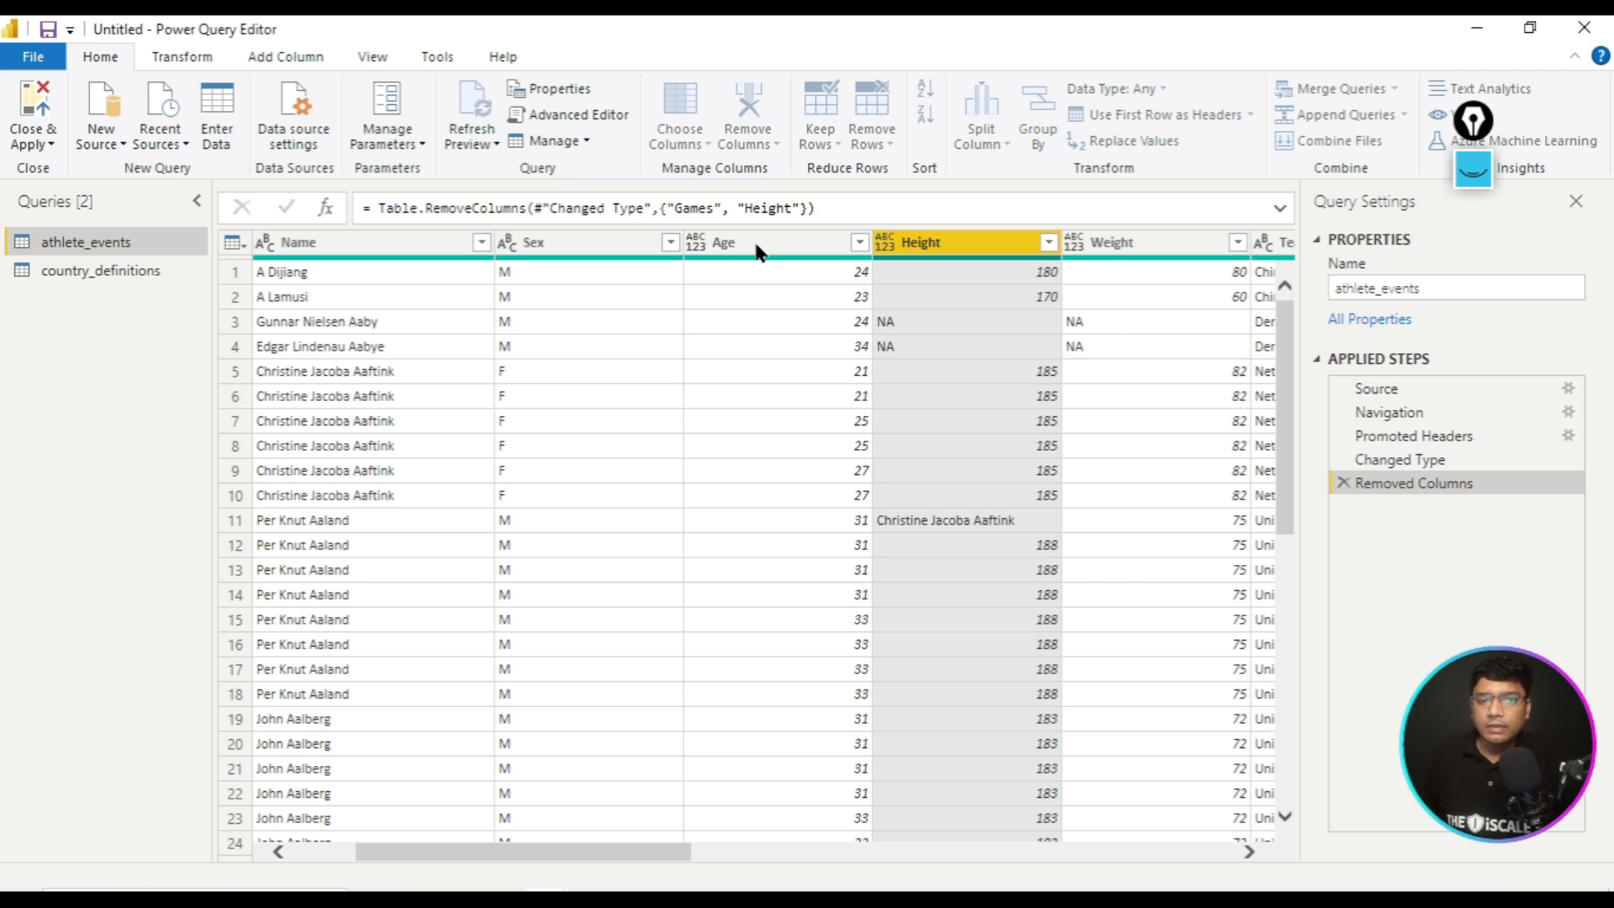
pyautogui.click(761, 149)
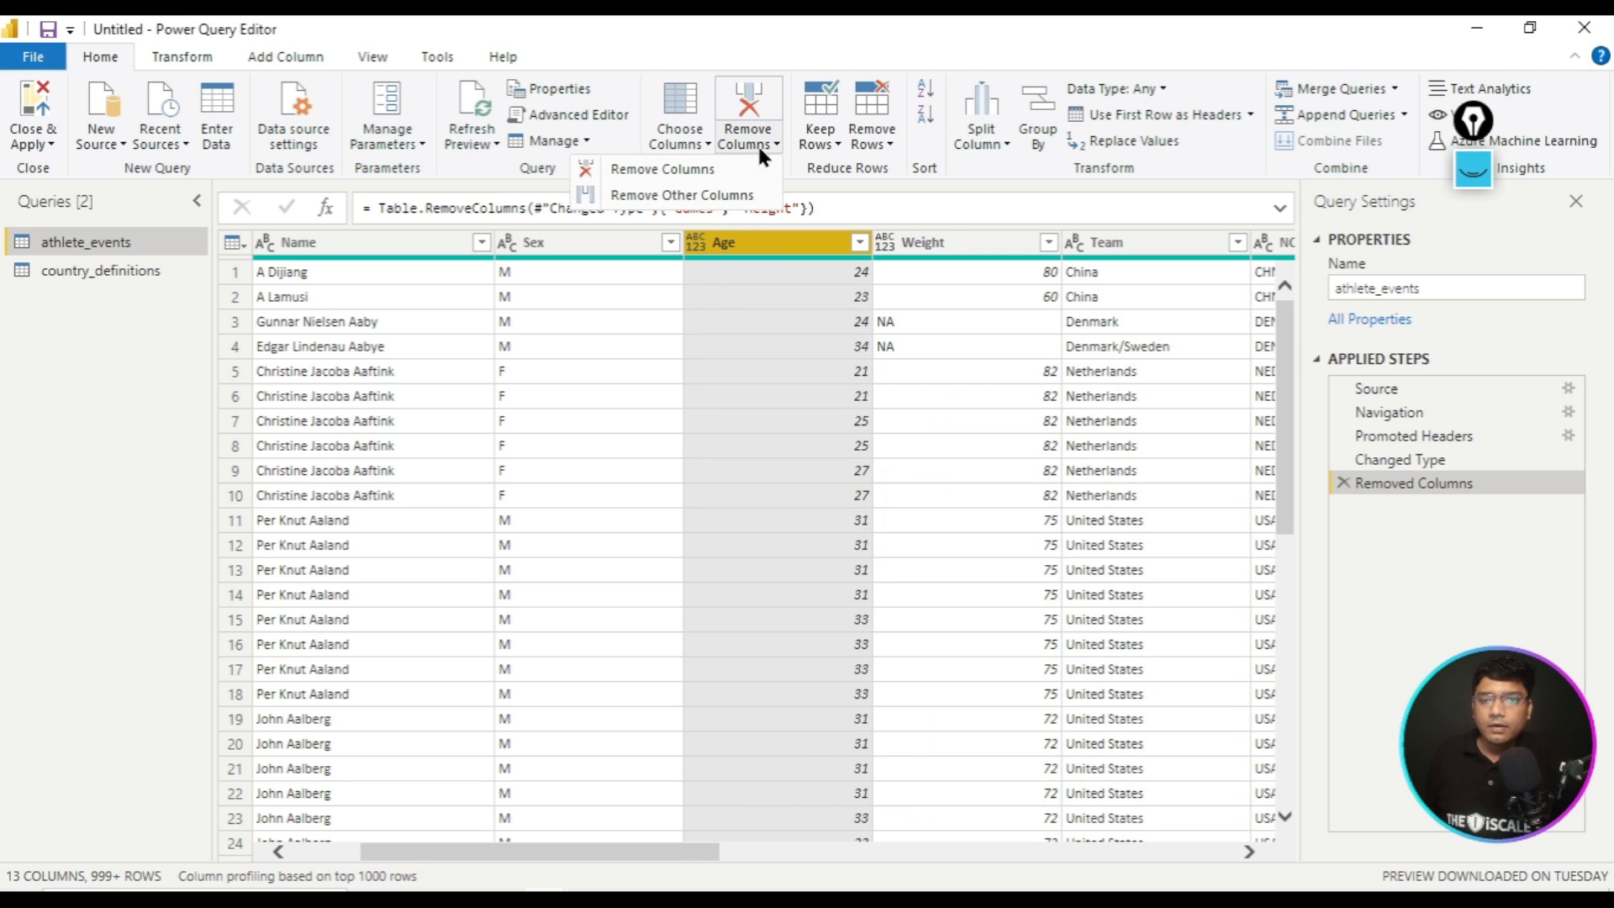
pyautogui.click(709, 172)
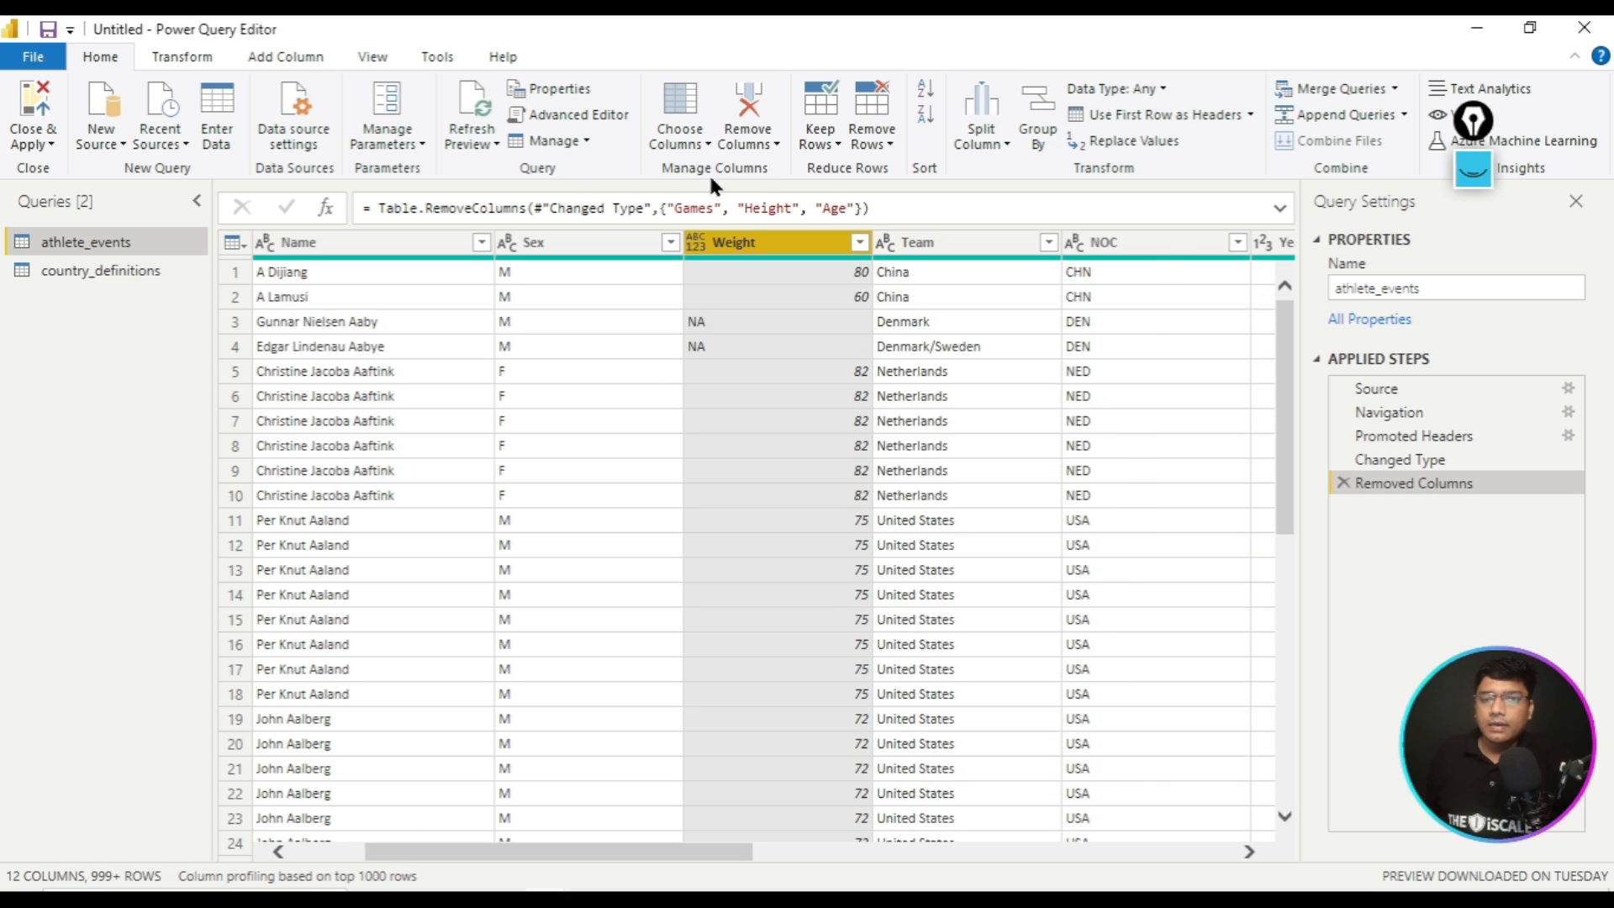
# - Review the remaining athlete_events columns from Weight through Medal, and go back across the table to the Name column
pyautogui.press('Right')
pyautogui.press('Right')
pyautogui.press('Right')
pyautogui.press('Right')
pyautogui.press('Right')
pyautogui.press('Right')
pyautogui.press('Right')
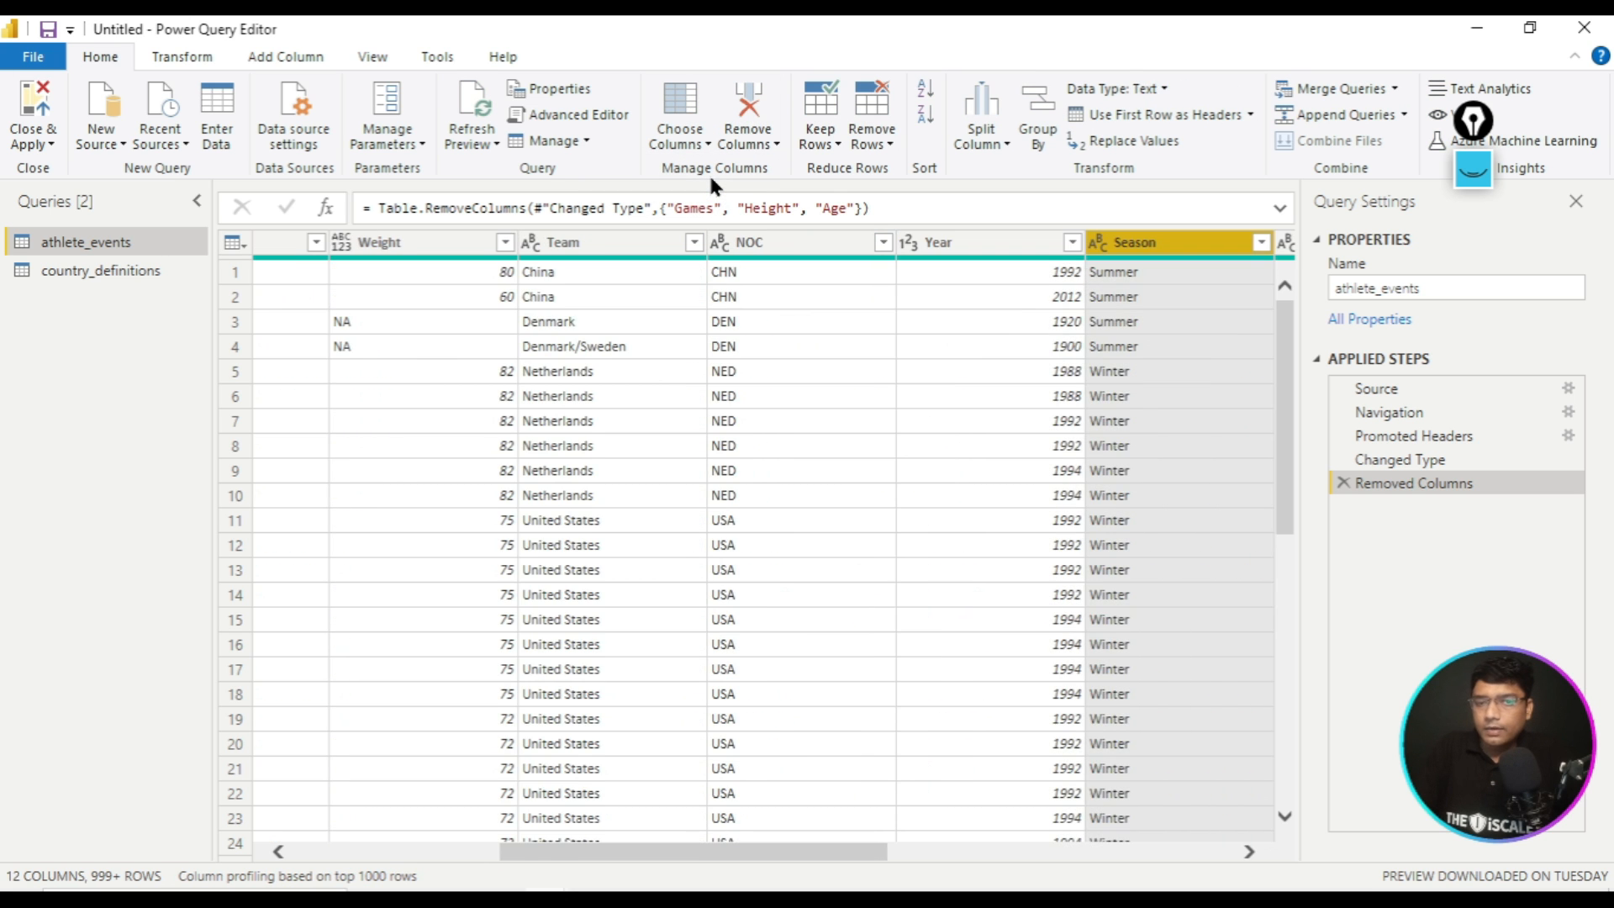
pyautogui.press('Right')
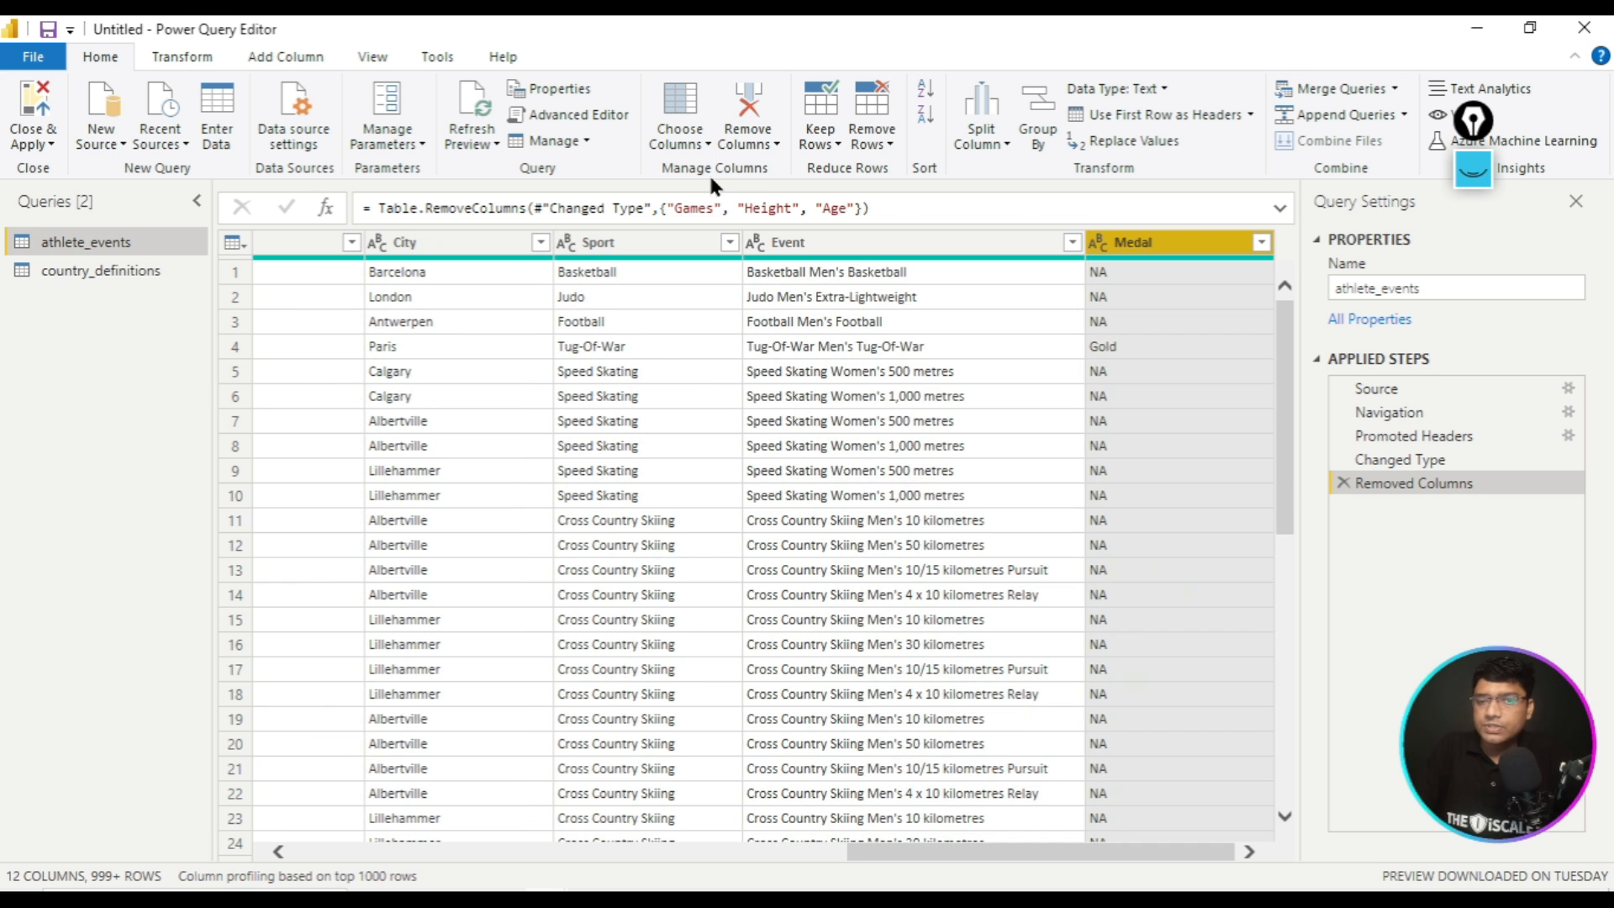
pyautogui.press('Left')
pyautogui.press('Left')
pyautogui.press('Left')
pyautogui.press('Left')
pyautogui.press('Left')
pyautogui.press('Left')
pyautogui.press('Left')
pyautogui.press('Left')
pyautogui.press('Left')
pyautogui.press('Left')
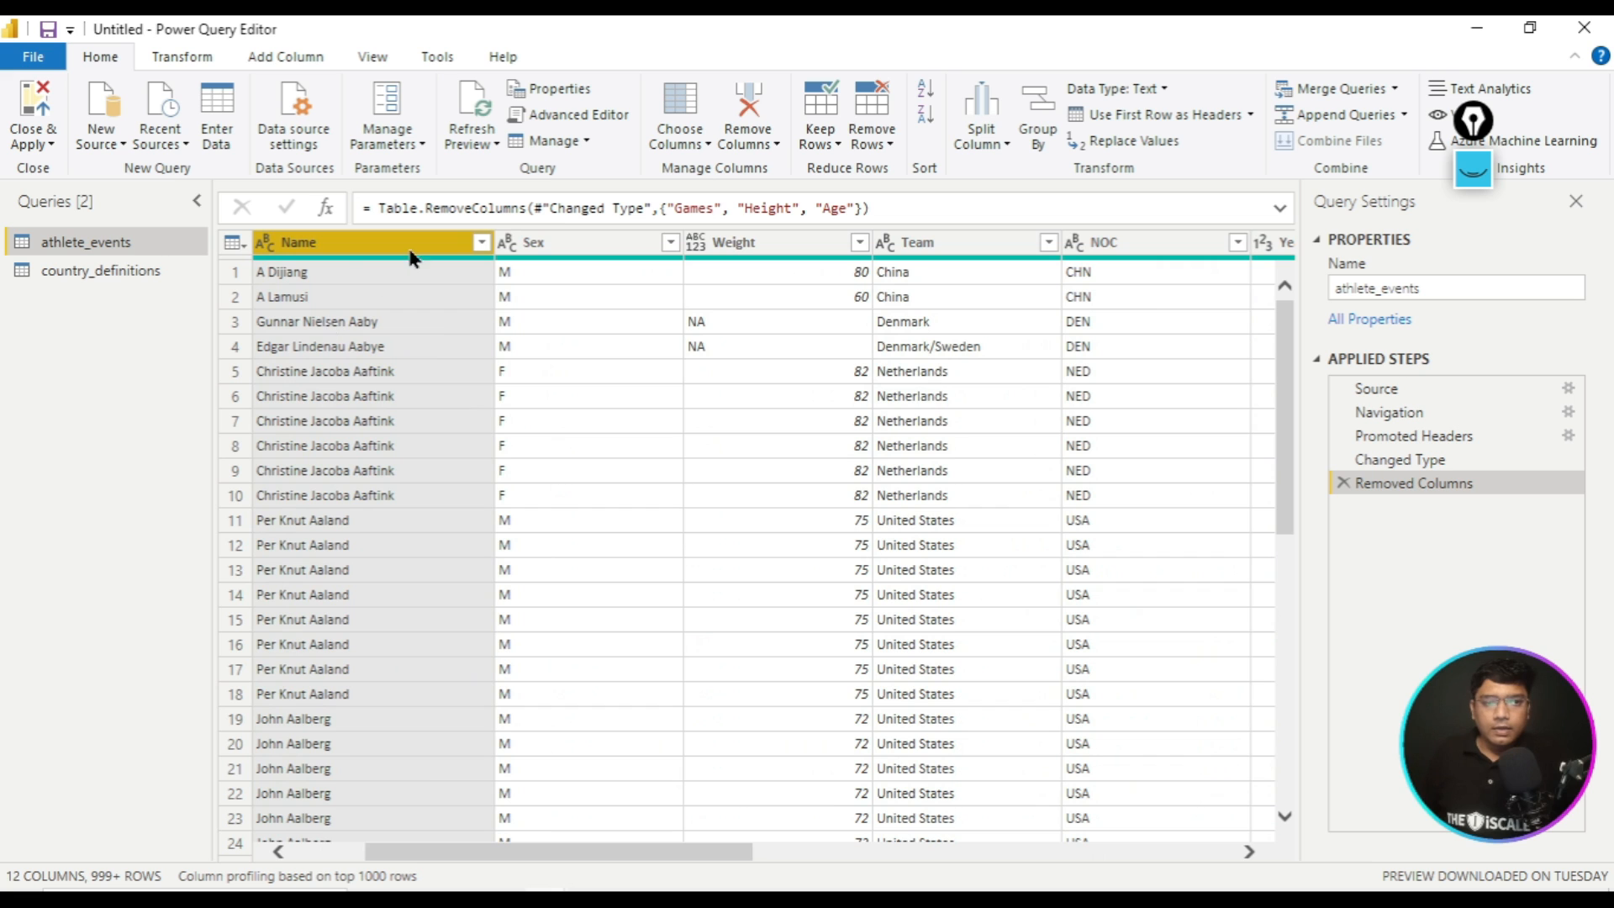
# - Promote the first row of the country_definitions query to column headers
pyautogui.click(47, 274)
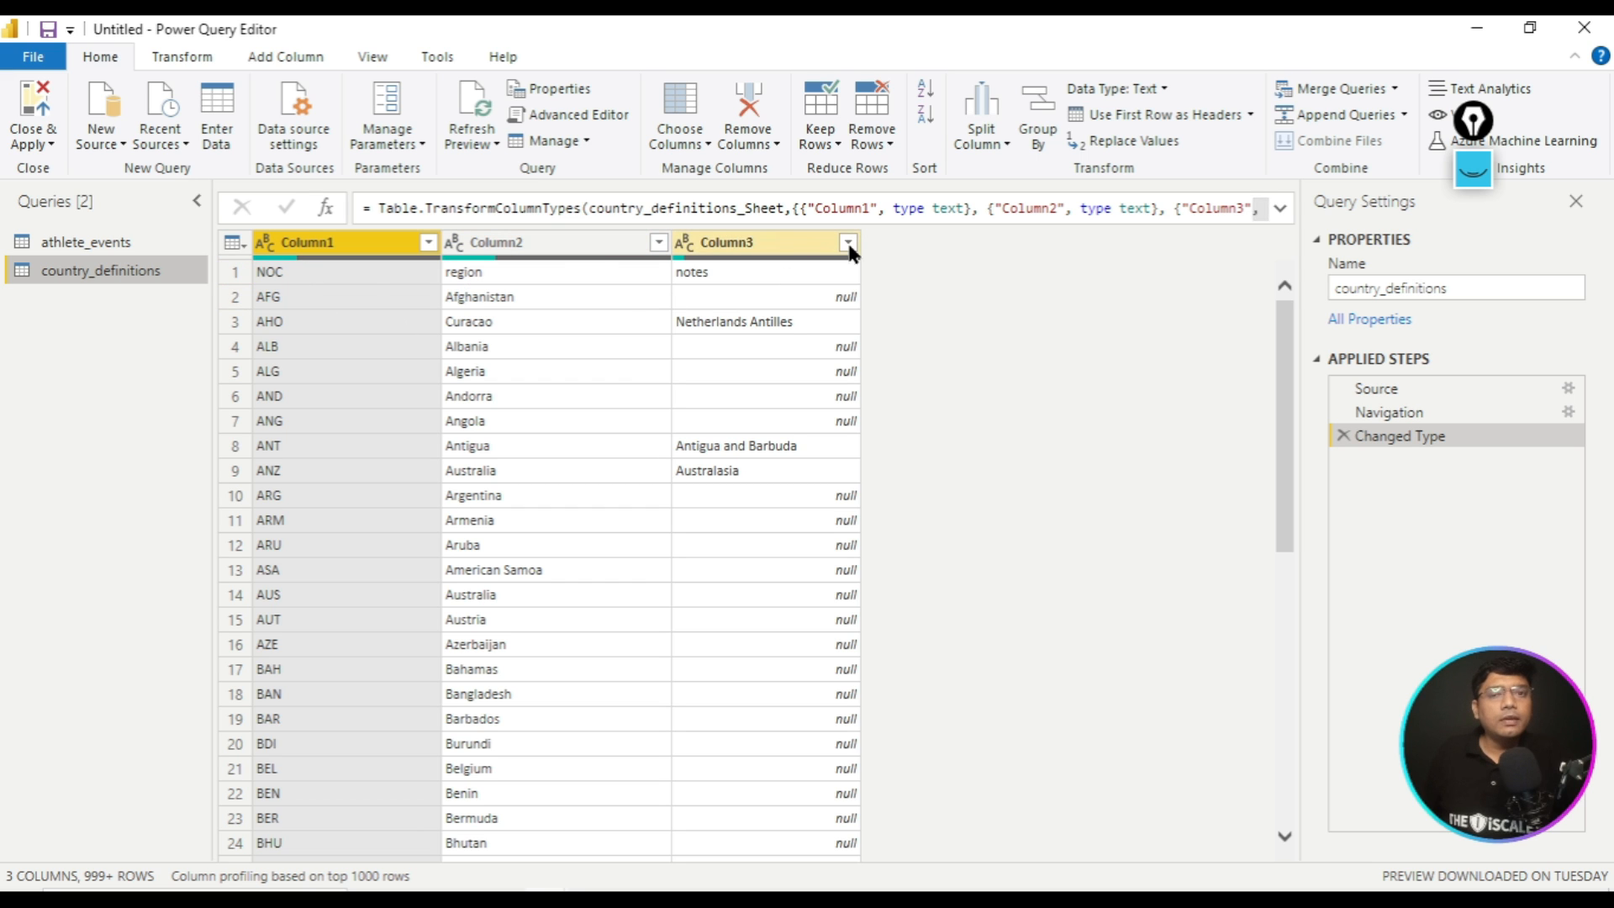
pyautogui.click(231, 271)
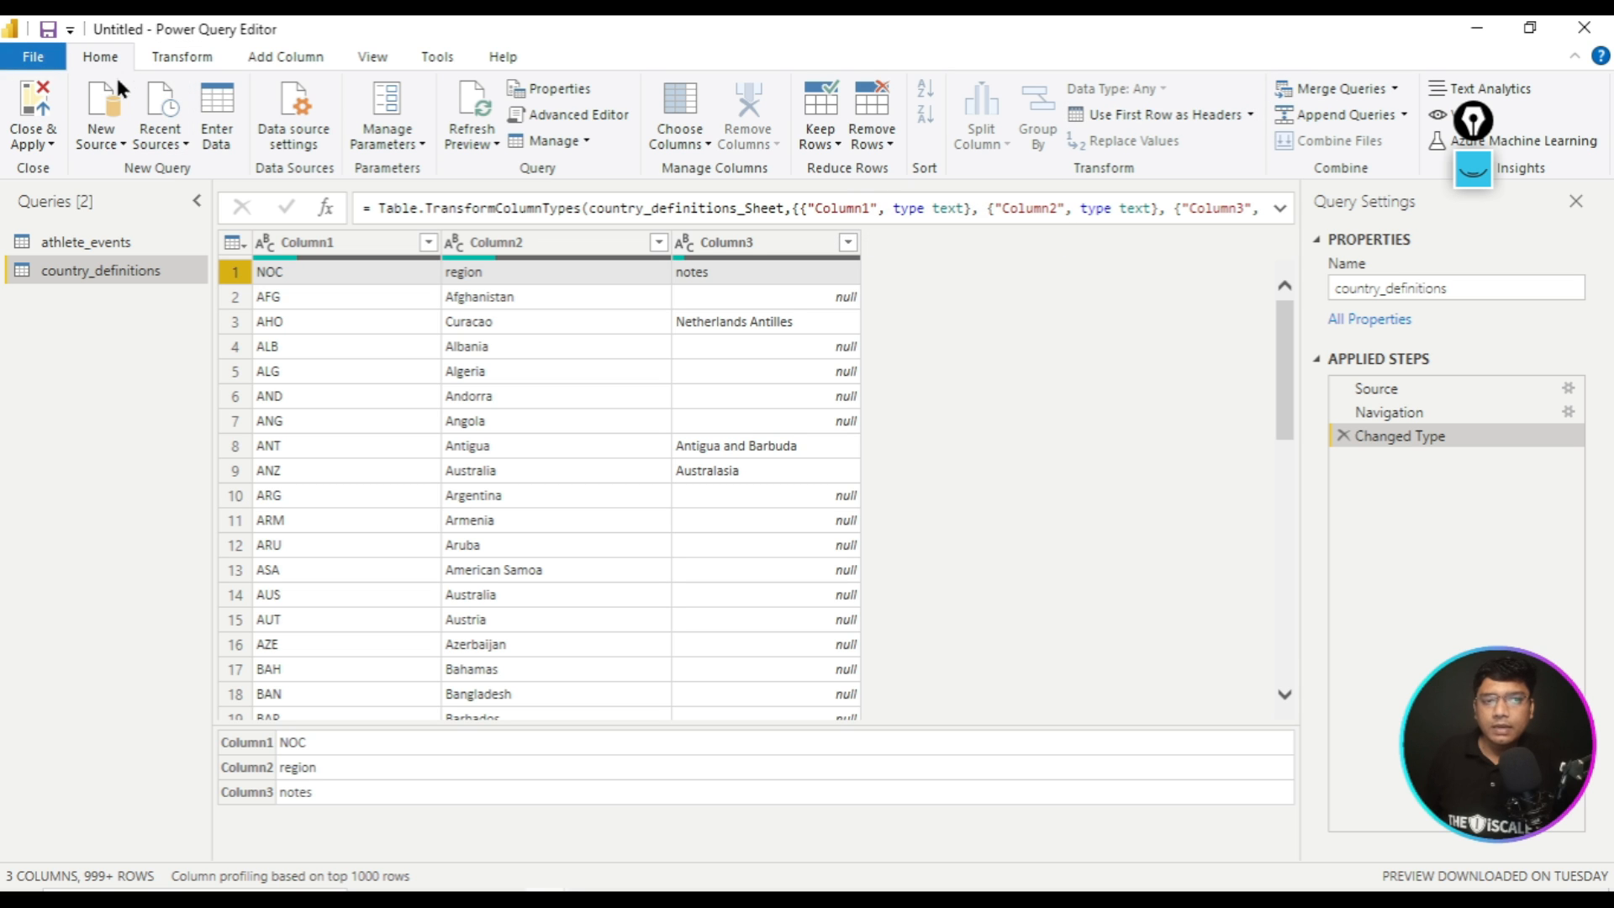
pyautogui.click(1153, 115)
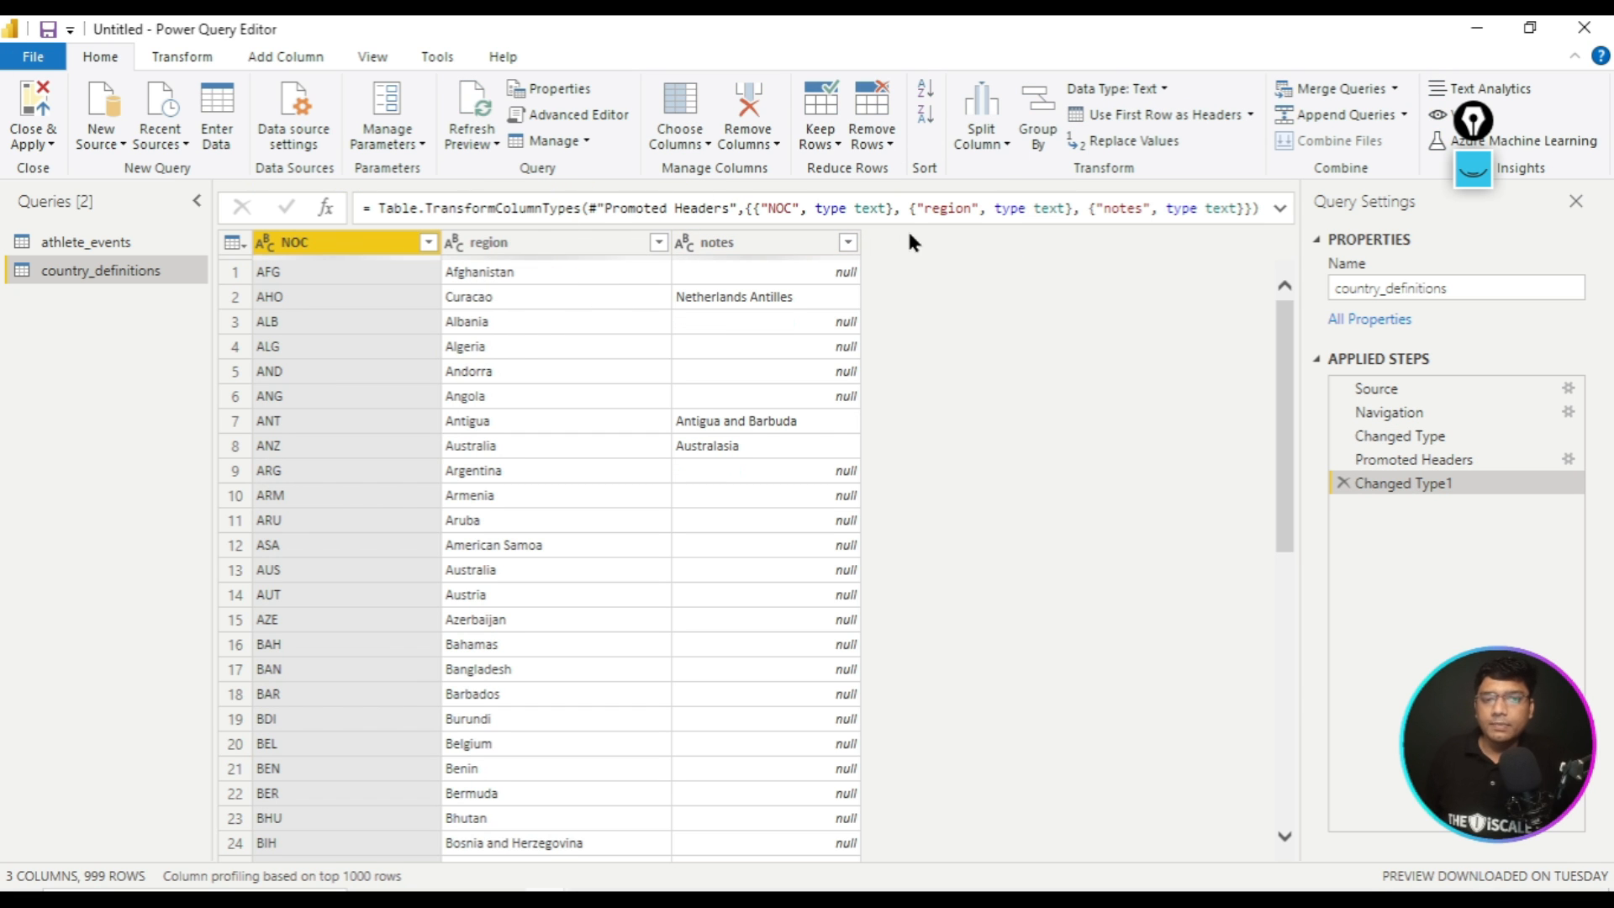
# - Remove the notes column from the country_definitions query
pyautogui.click(769, 239)
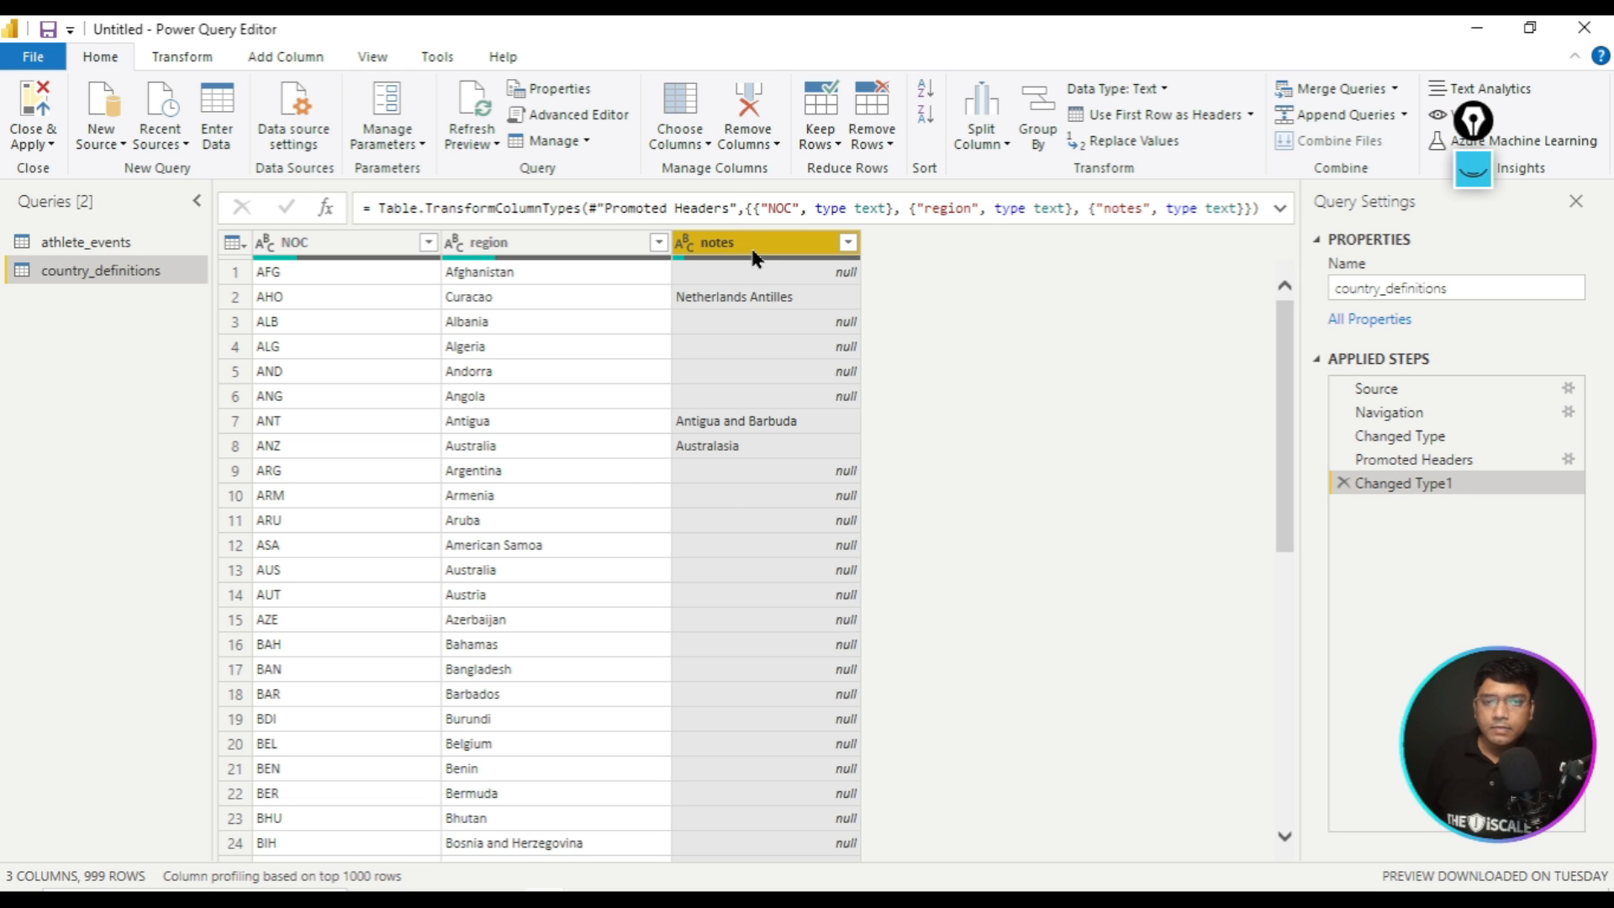
pyautogui.rightClick(754, 257)
pyautogui.click(881, 140)
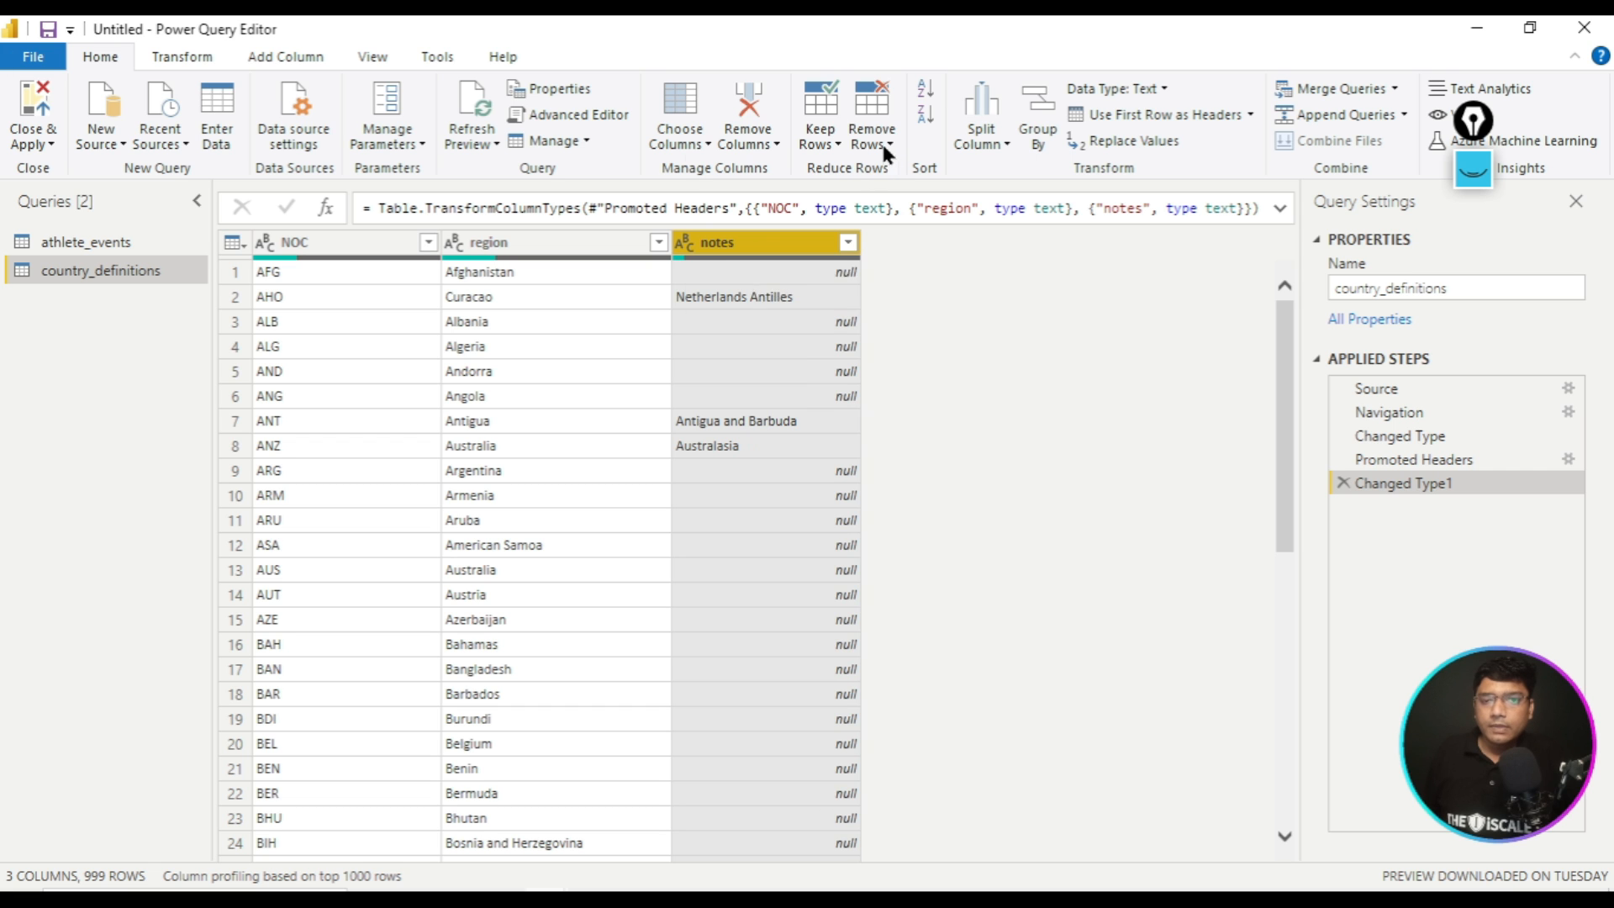
pyautogui.click(881, 140)
pyautogui.click(903, 430)
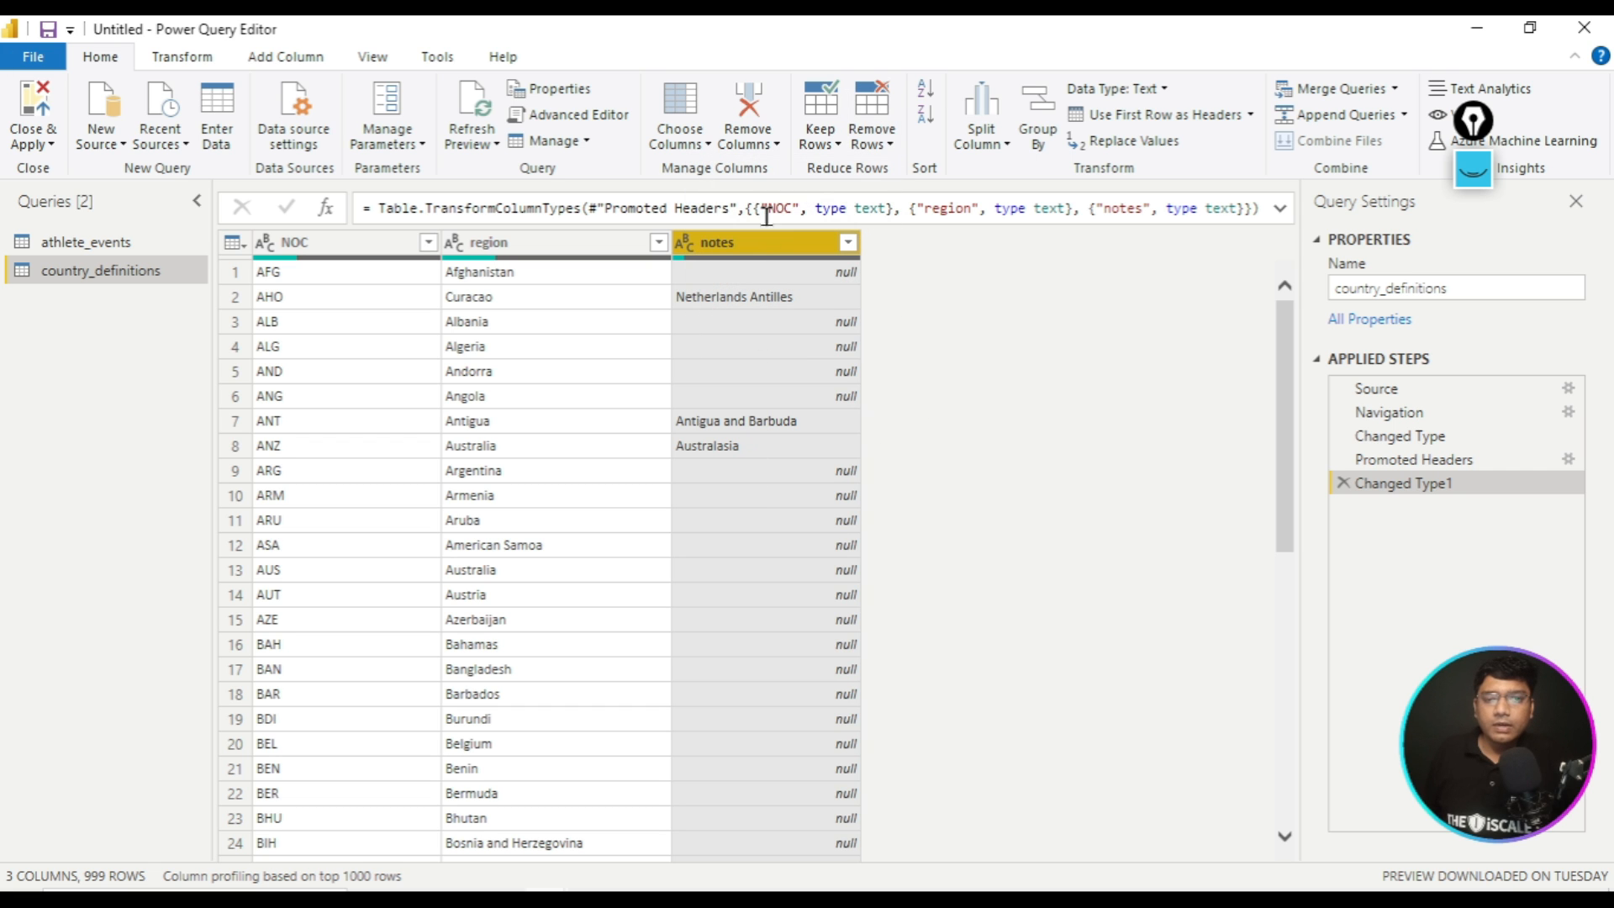
pyautogui.click(754, 154)
pyautogui.click(735, 165)
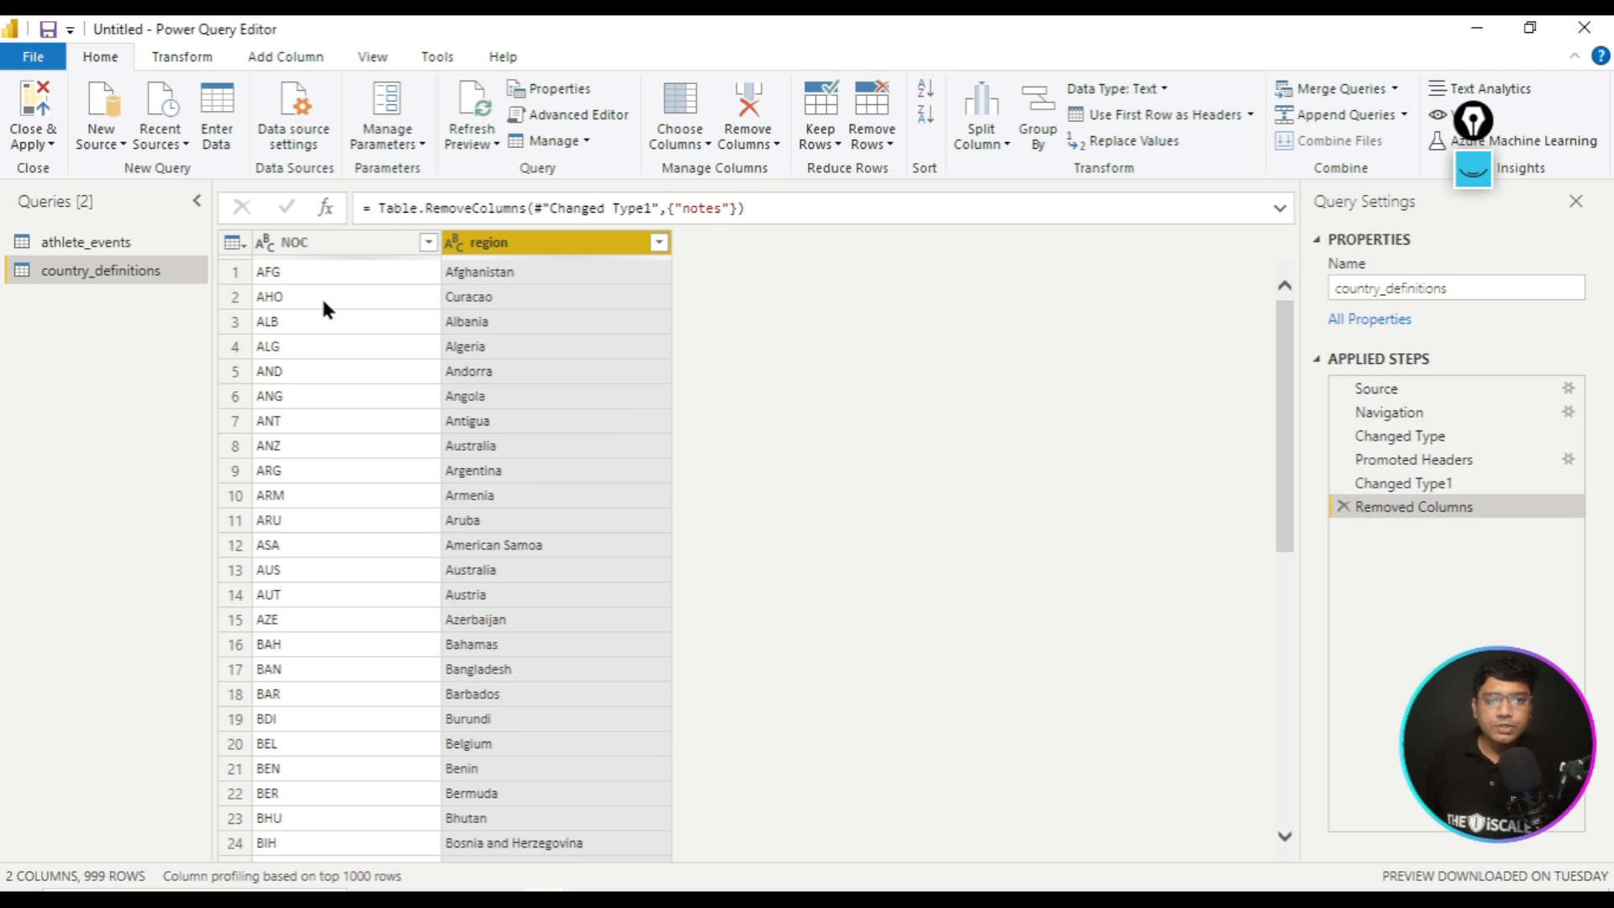
# - Locate the NOC column in the athlete_events query as the key shared with country_definitions
pyautogui.click(96, 243)
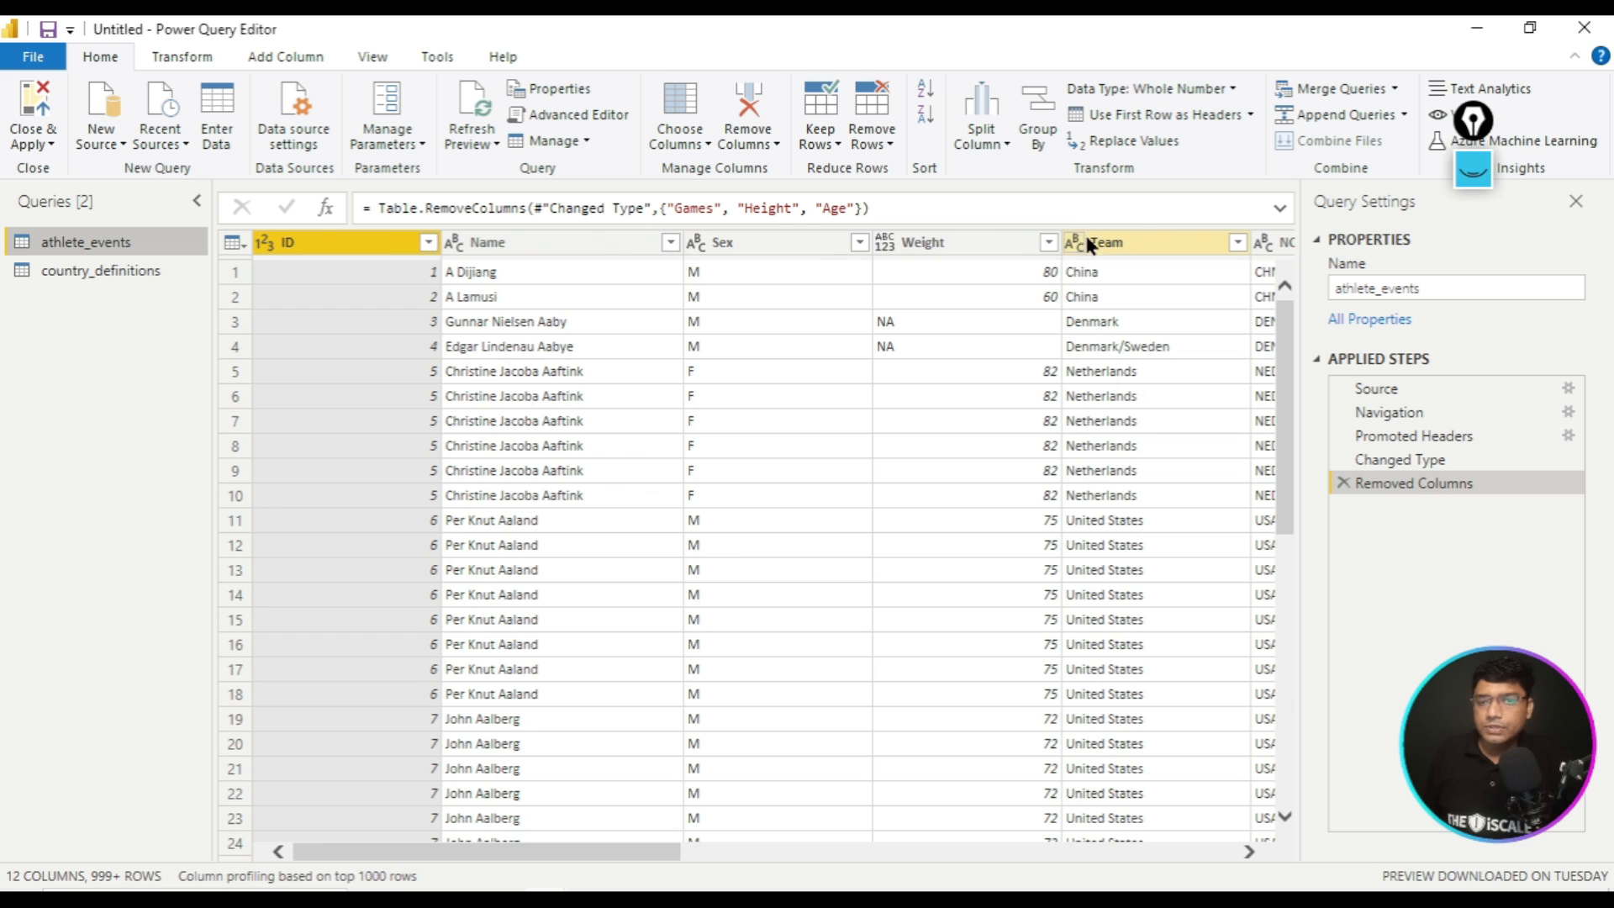
pyautogui.click(968, 328)
pyautogui.press('Right')
pyautogui.press('Right')
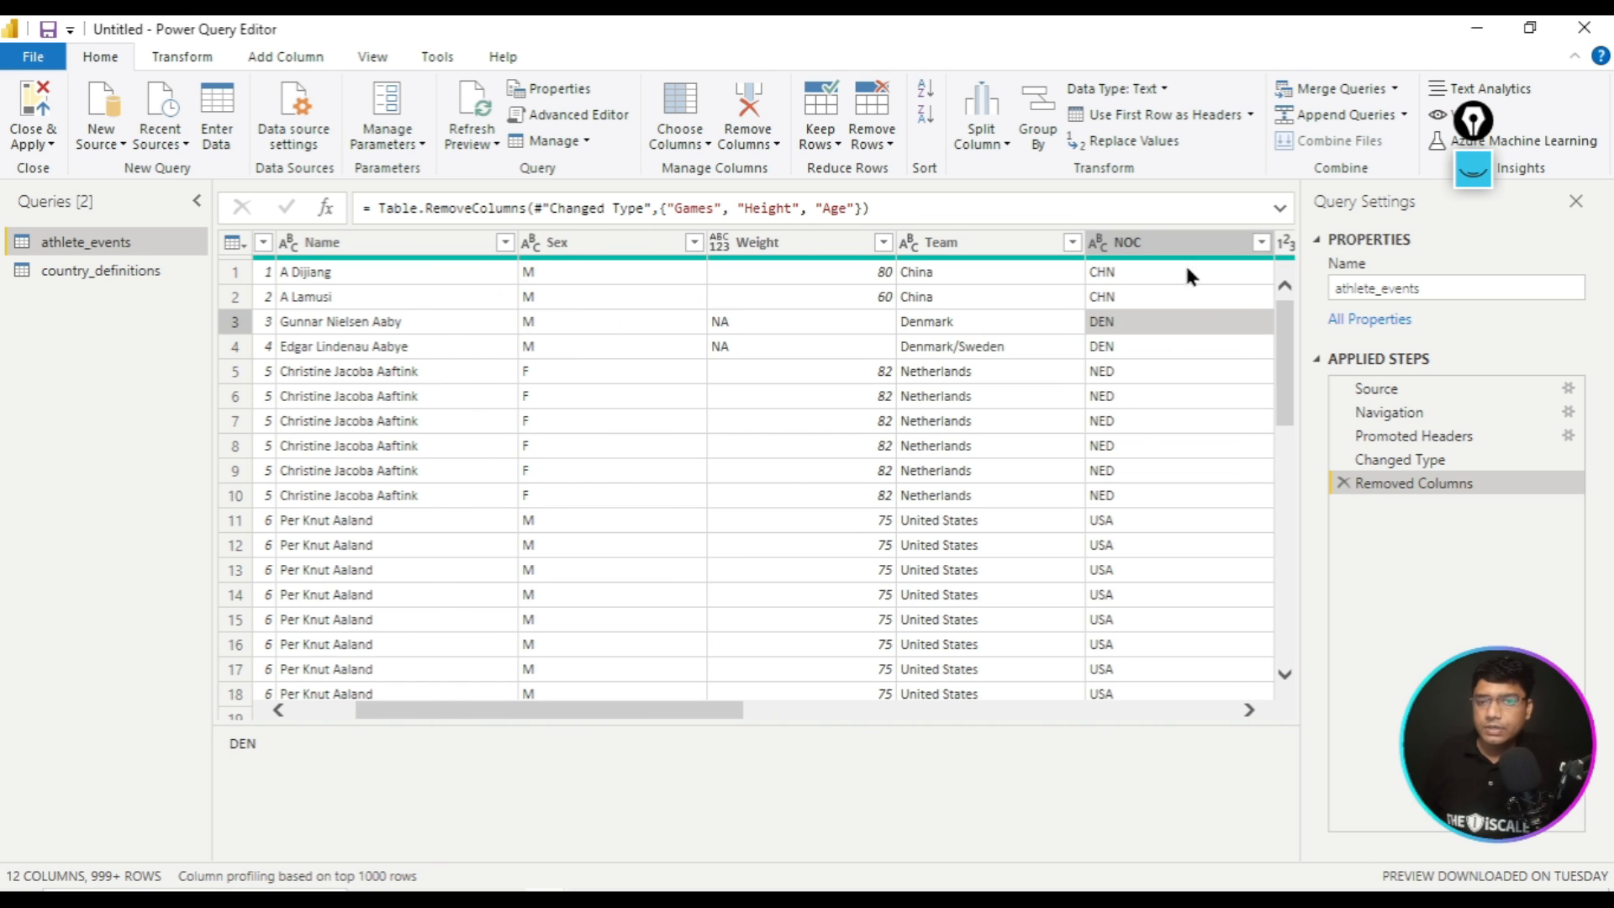
pyautogui.click(1146, 244)
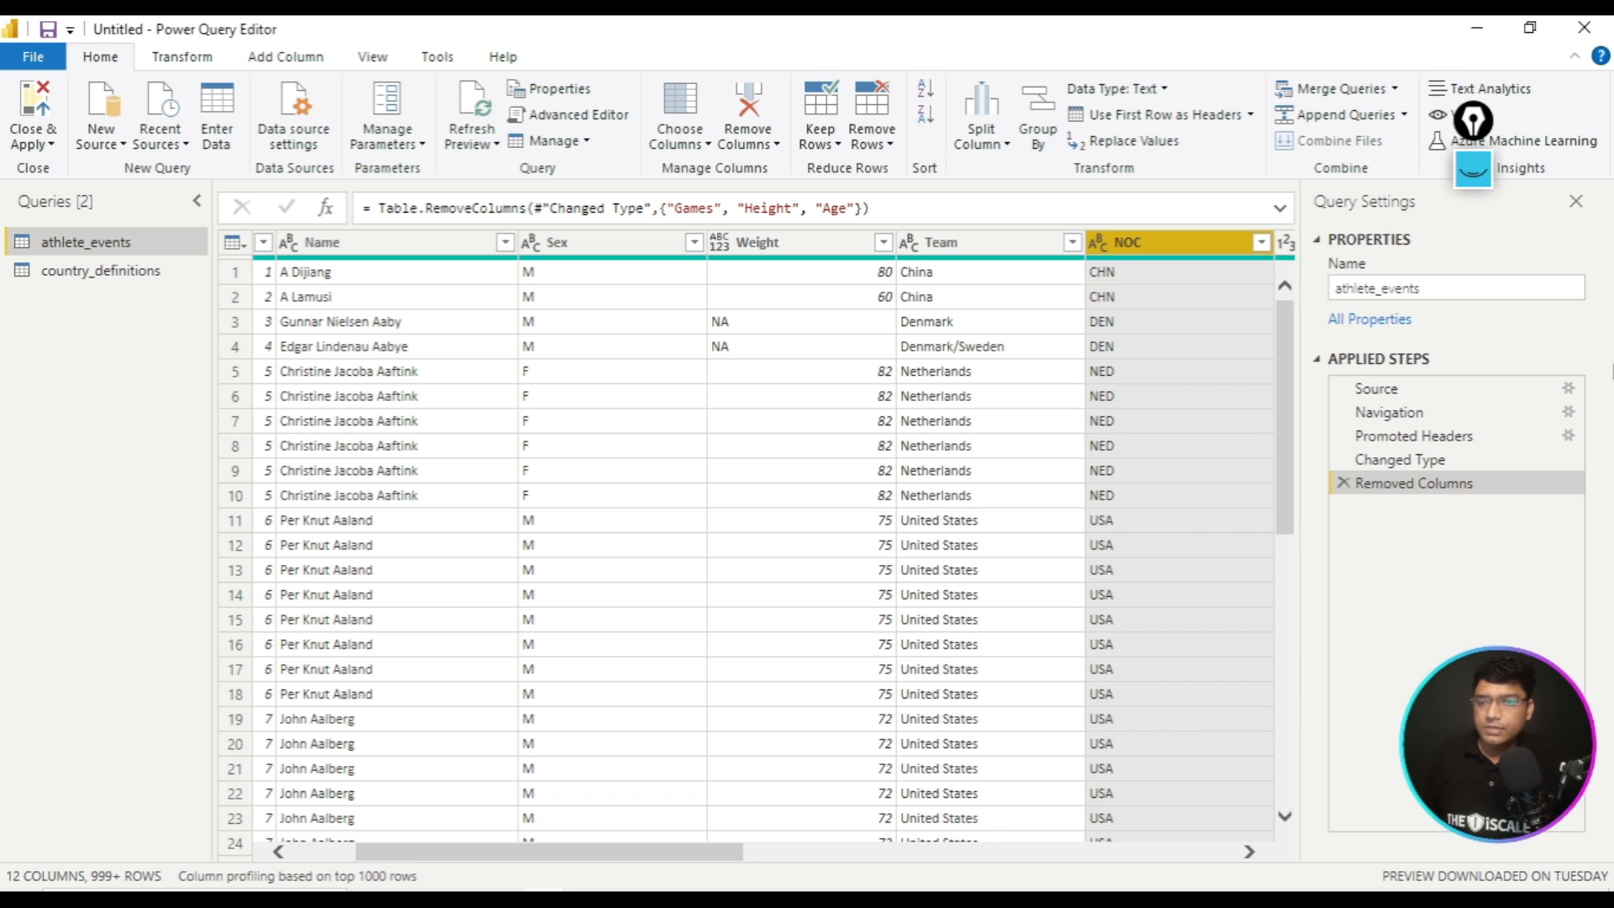
pyautogui.click(1474, 172)
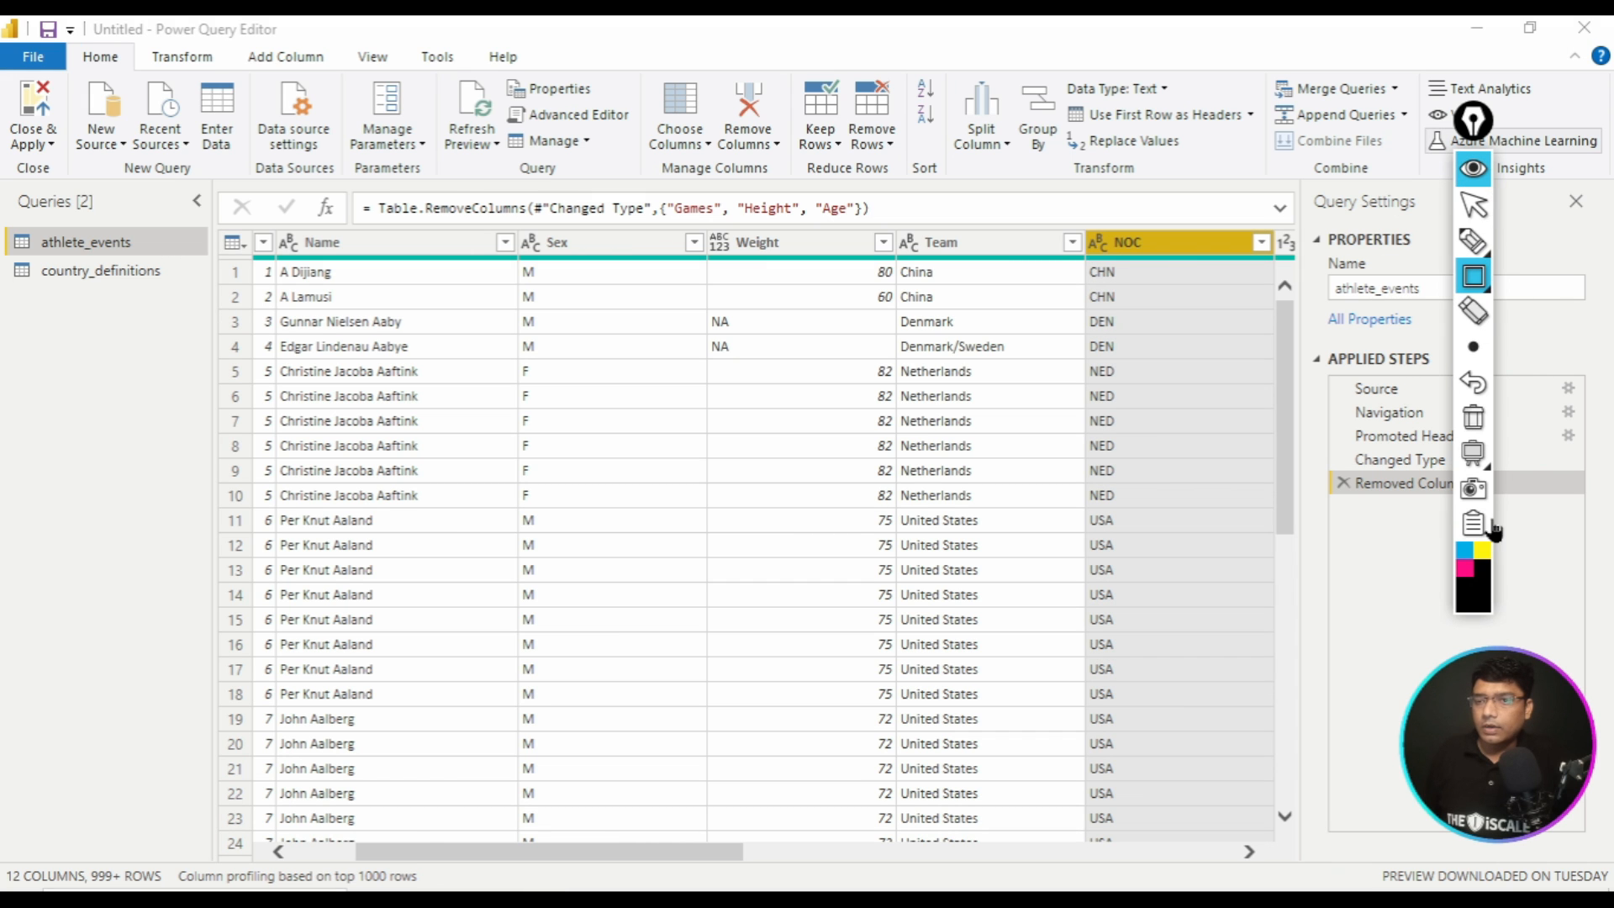
pyautogui.click(1466, 573)
pyautogui.moveTo(1071, 225); pyautogui.dragTo(1221, 300)
pyautogui.moveTo(7, 216)
pyautogui.mouseDown()
pyautogui.moveTo(8, 252)
pyautogui.moveTo(154, 254)
pyautogui.mouseUp()
pyautogui.moveTo(39, 261); pyautogui.dragTo(162, 310)
pyautogui.click(1473, 417)
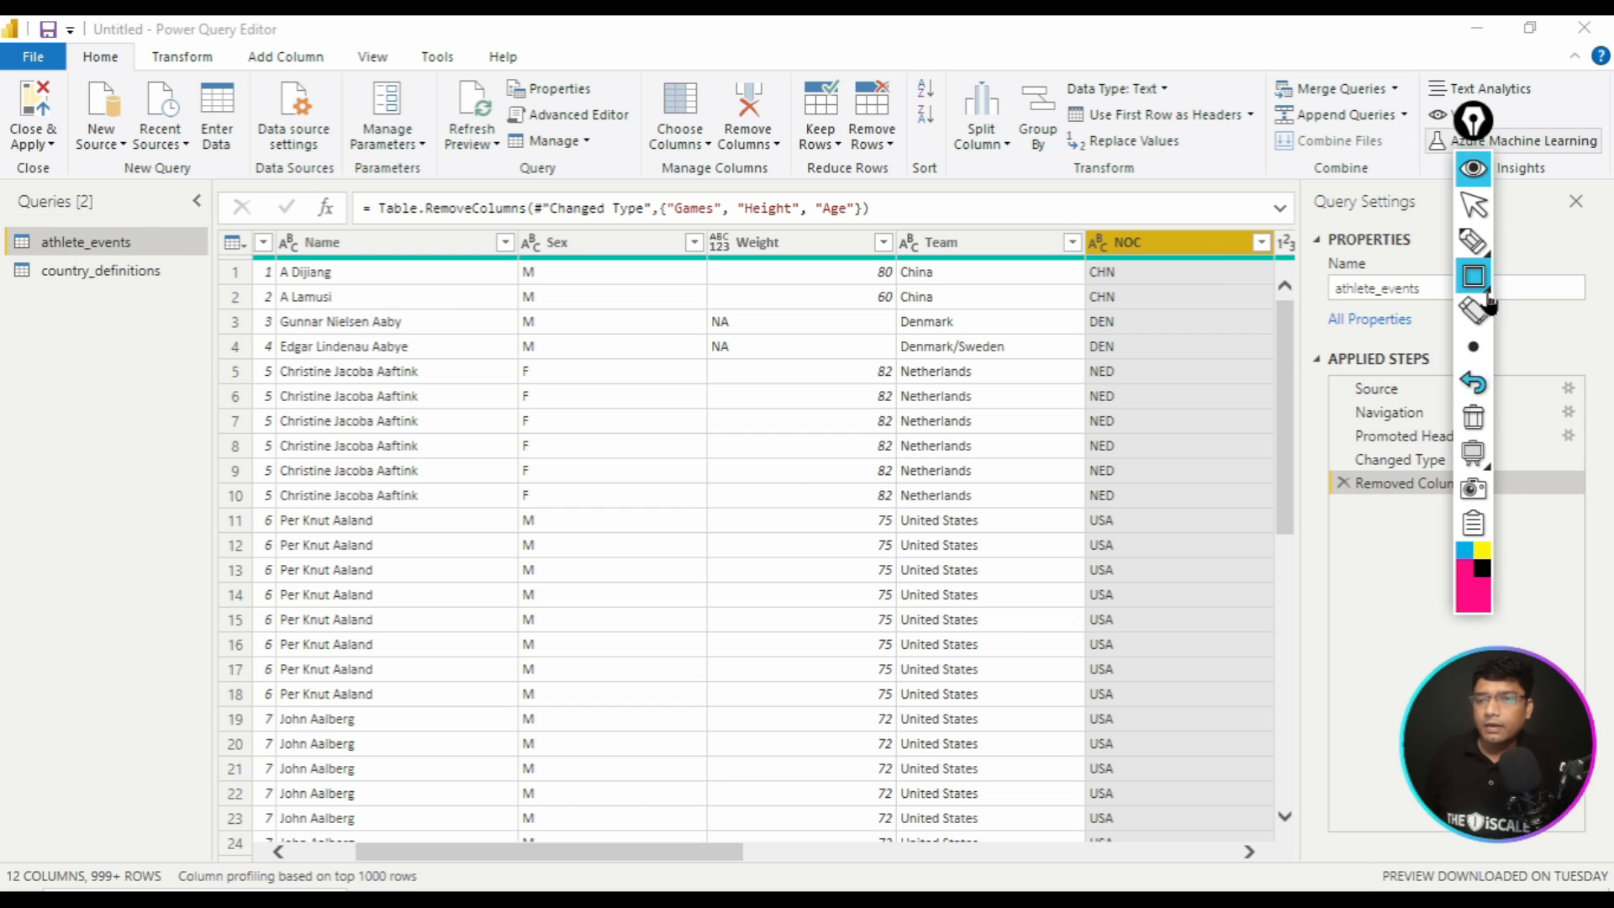
pyautogui.click(1478, 173)
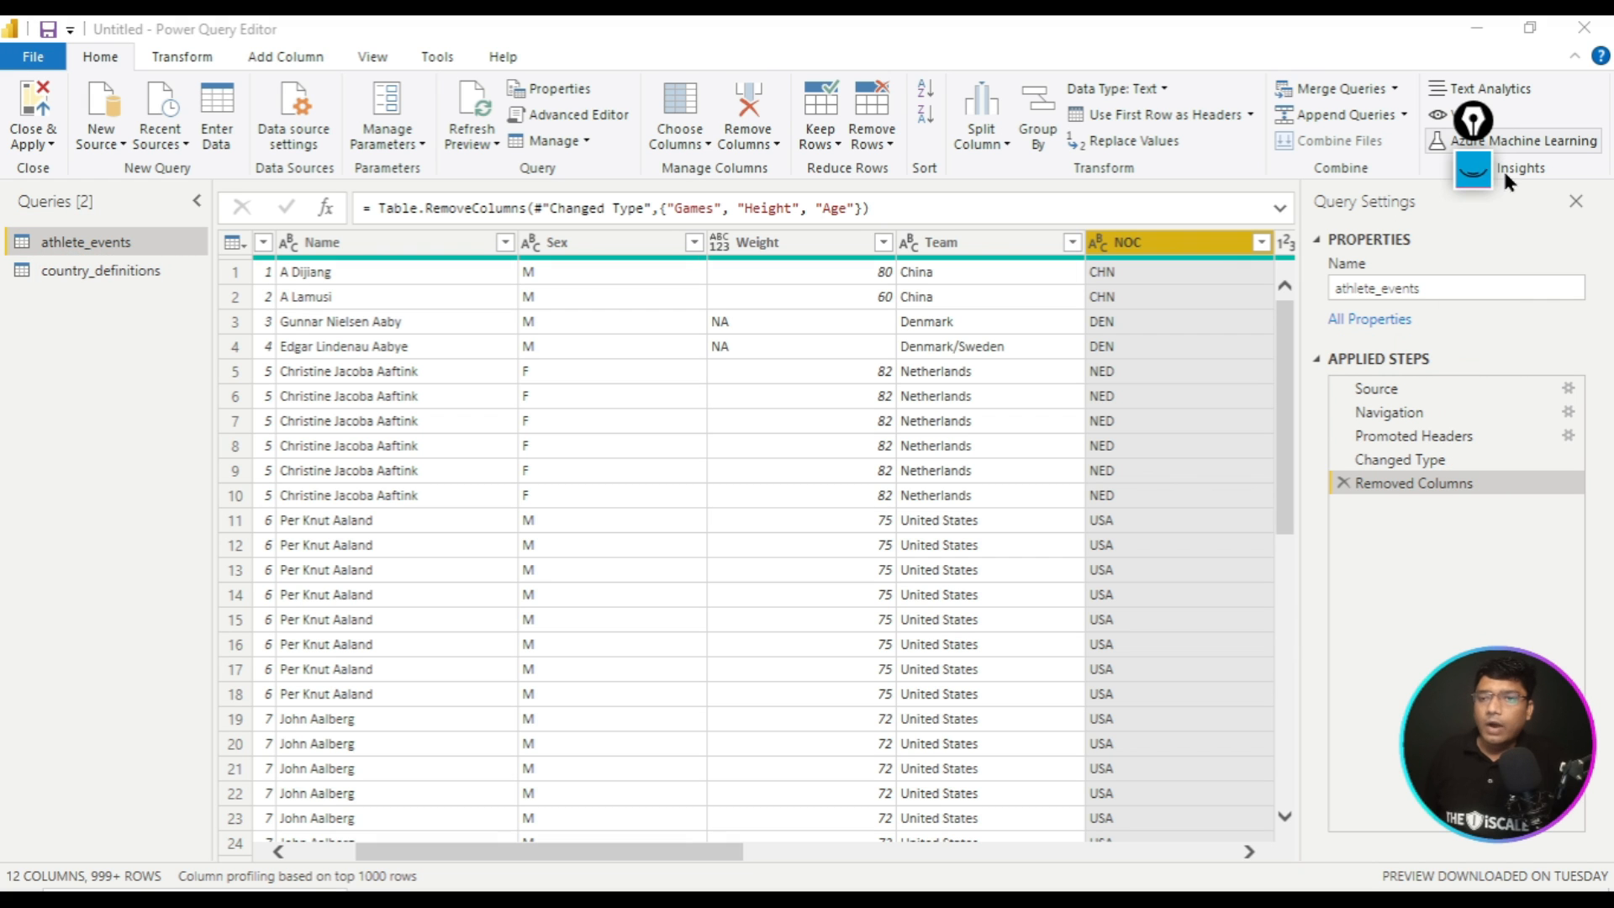
# - Set up a merge of the athlete_events query with country_definitions, matching the NOC columns of both tables
pyautogui.click(84, 267)
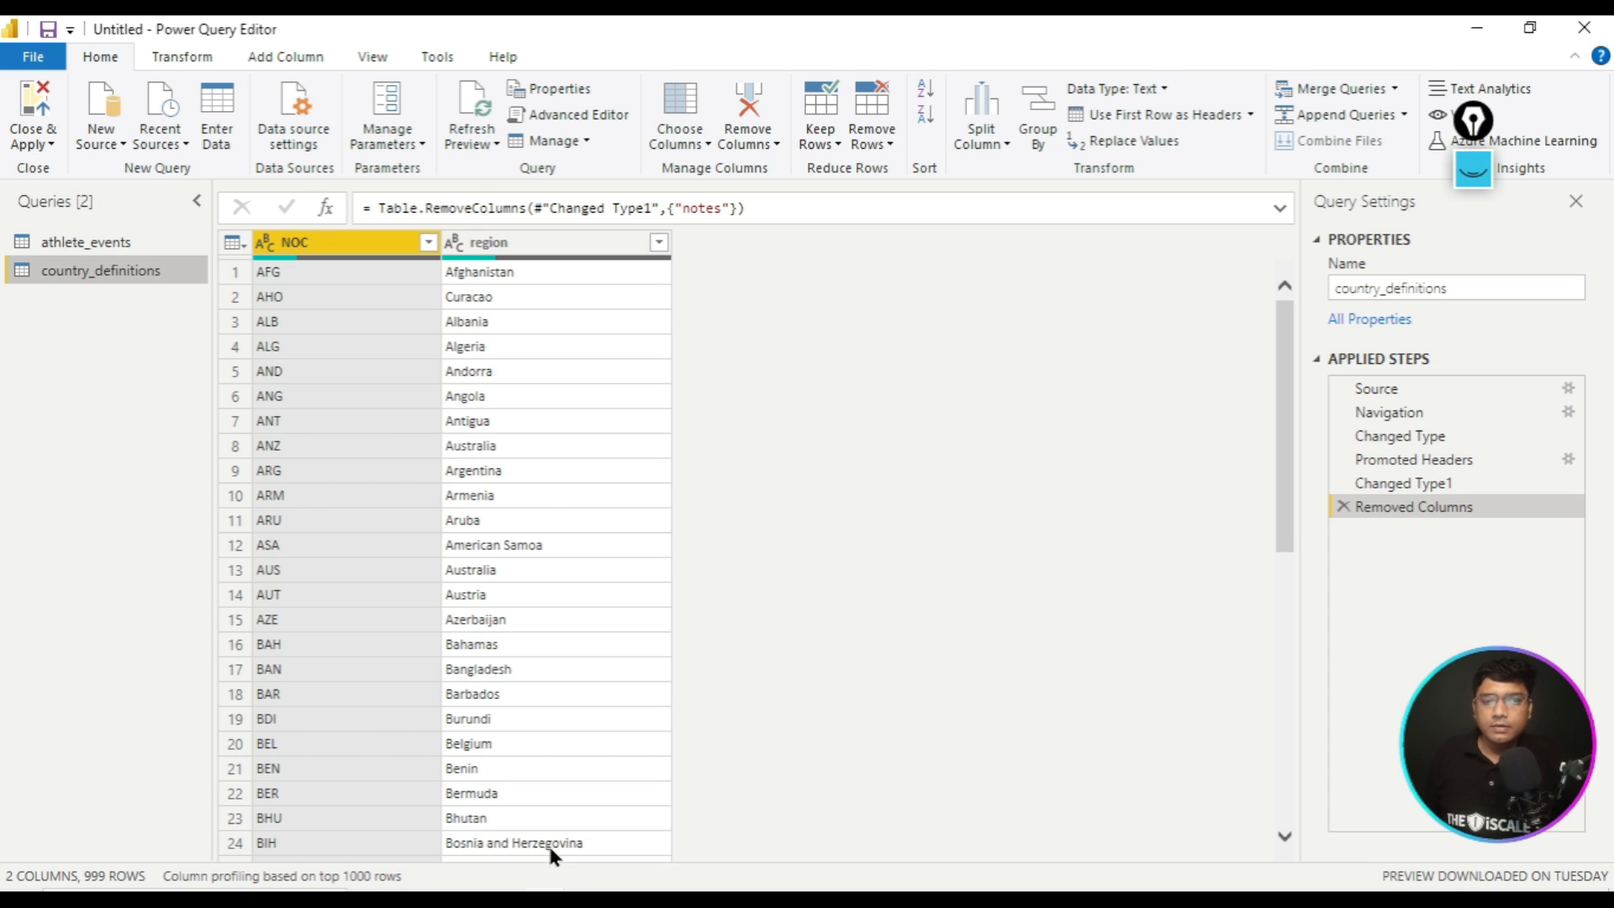
pyautogui.click(65, 243)
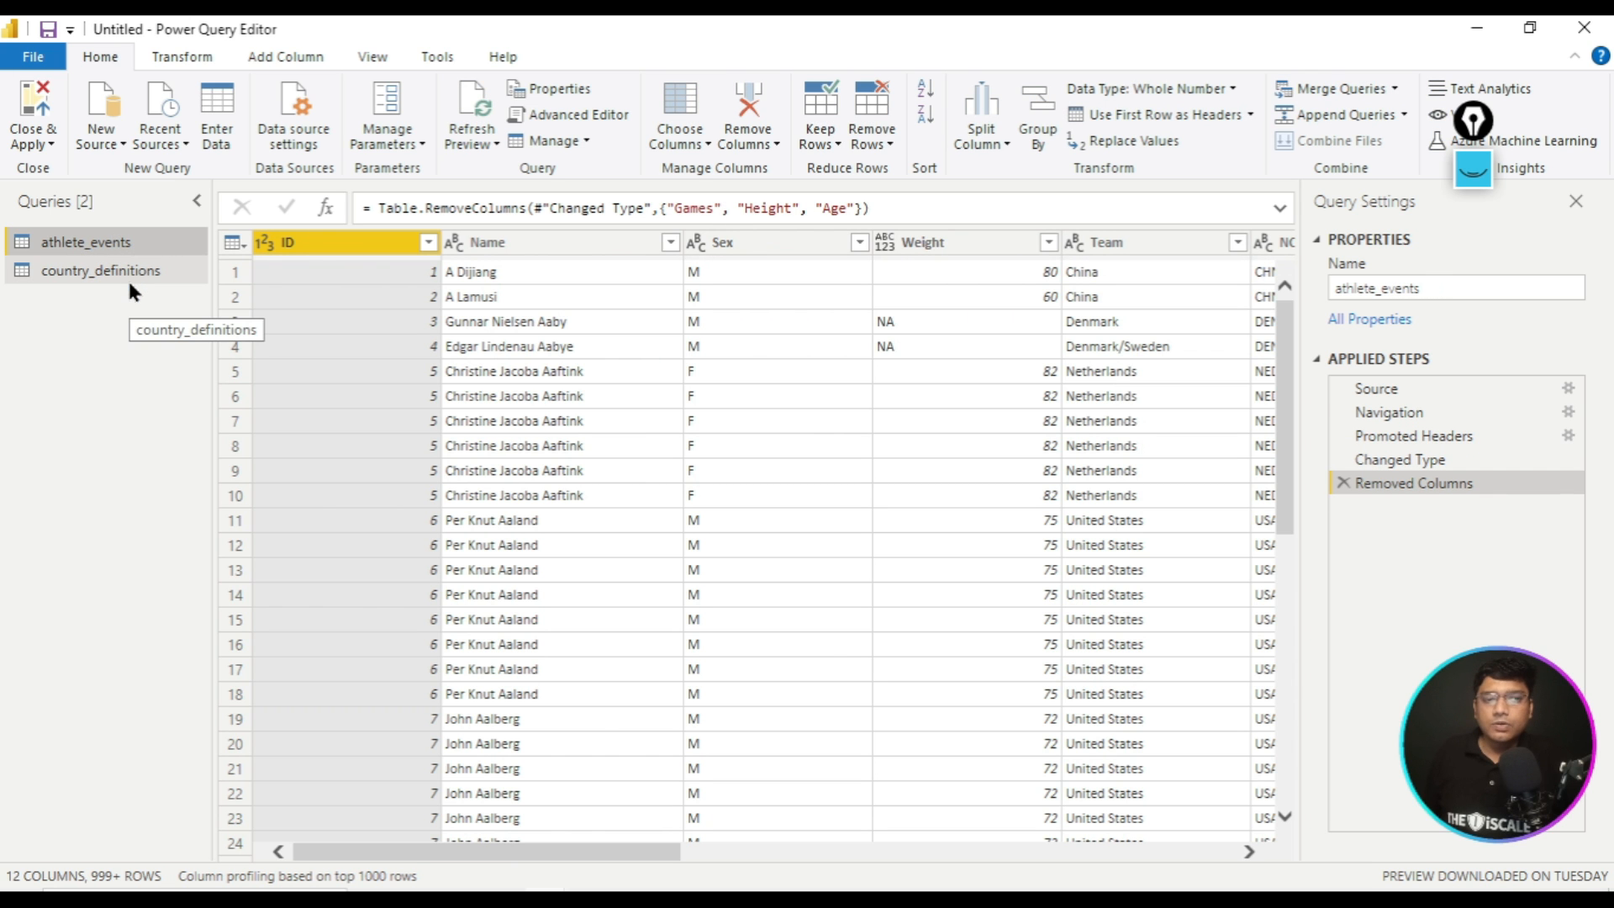
pyautogui.click(182, 57)
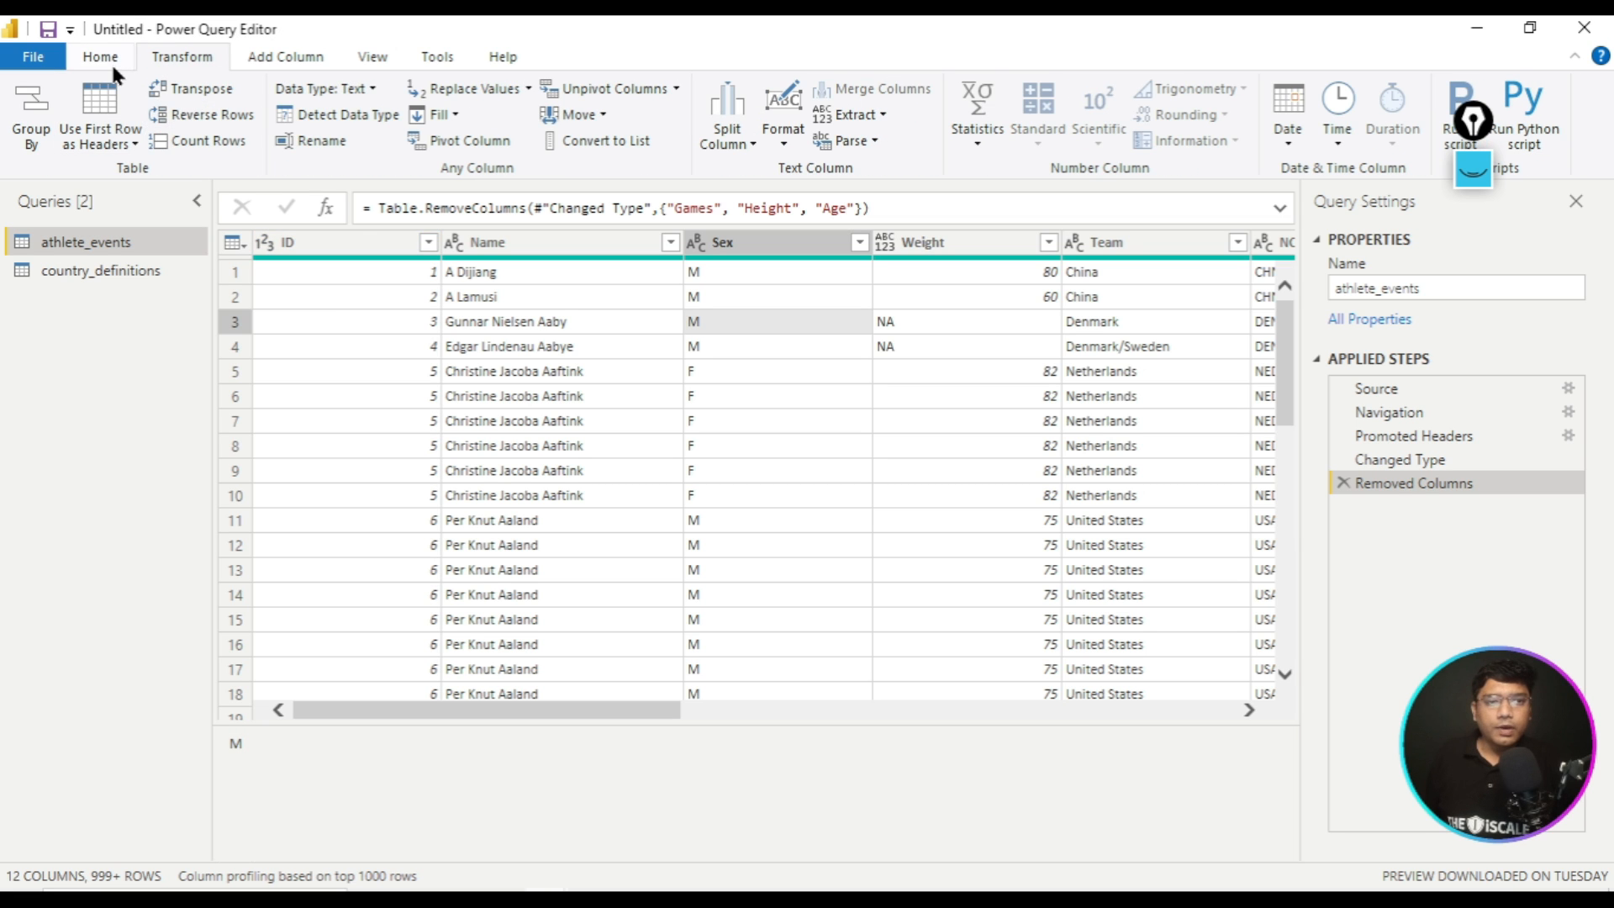
pyautogui.click(100, 57)
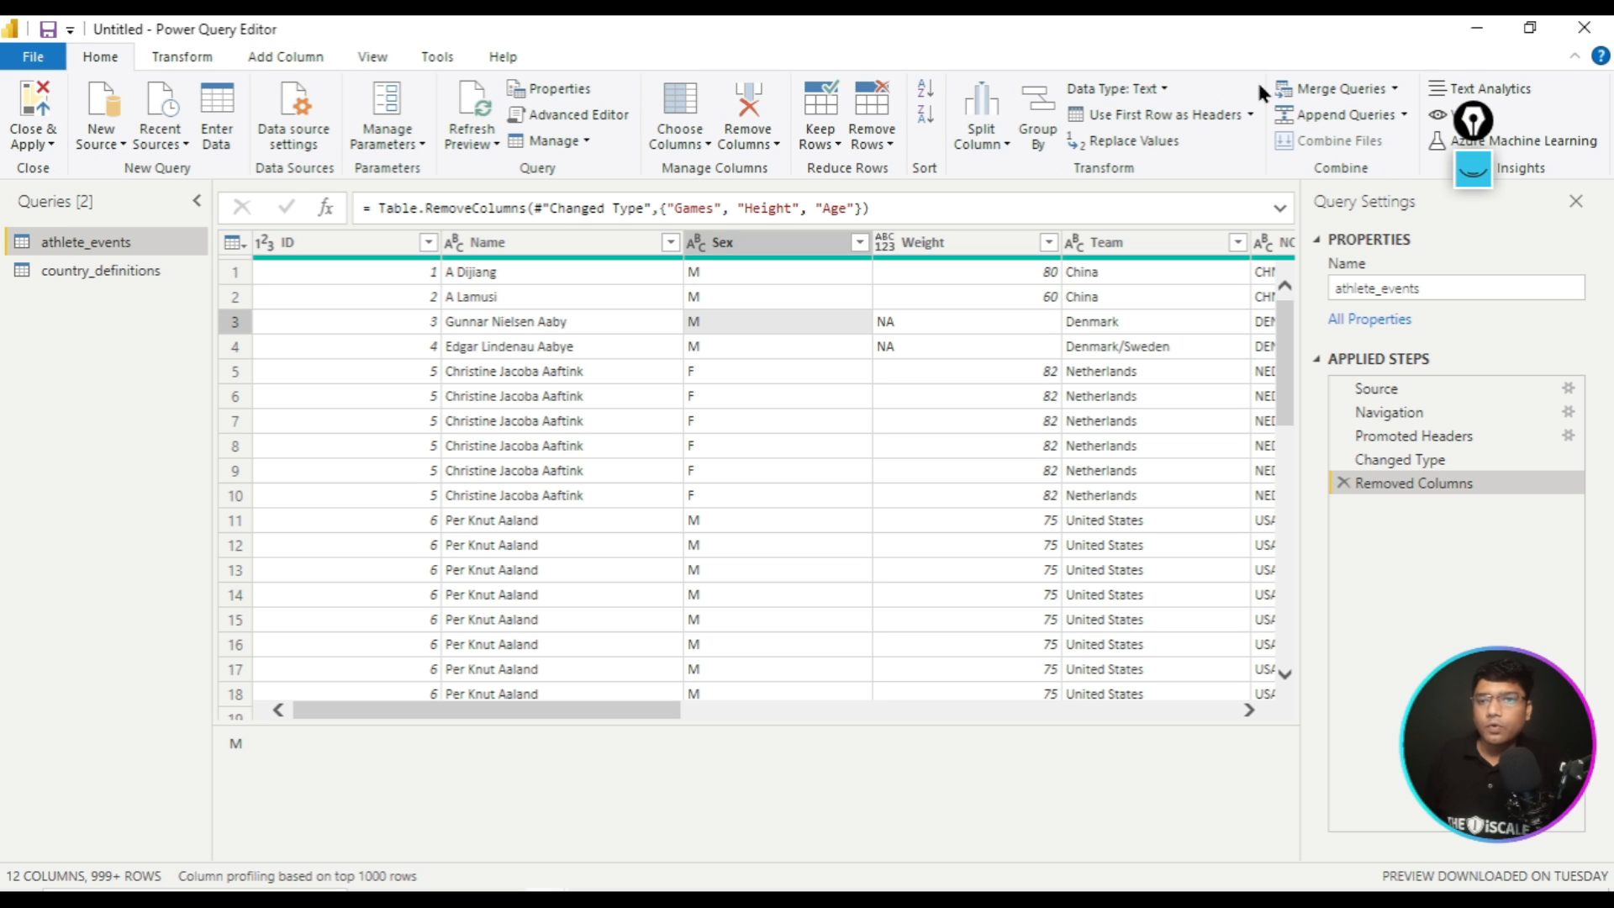
pyautogui.click(1317, 91)
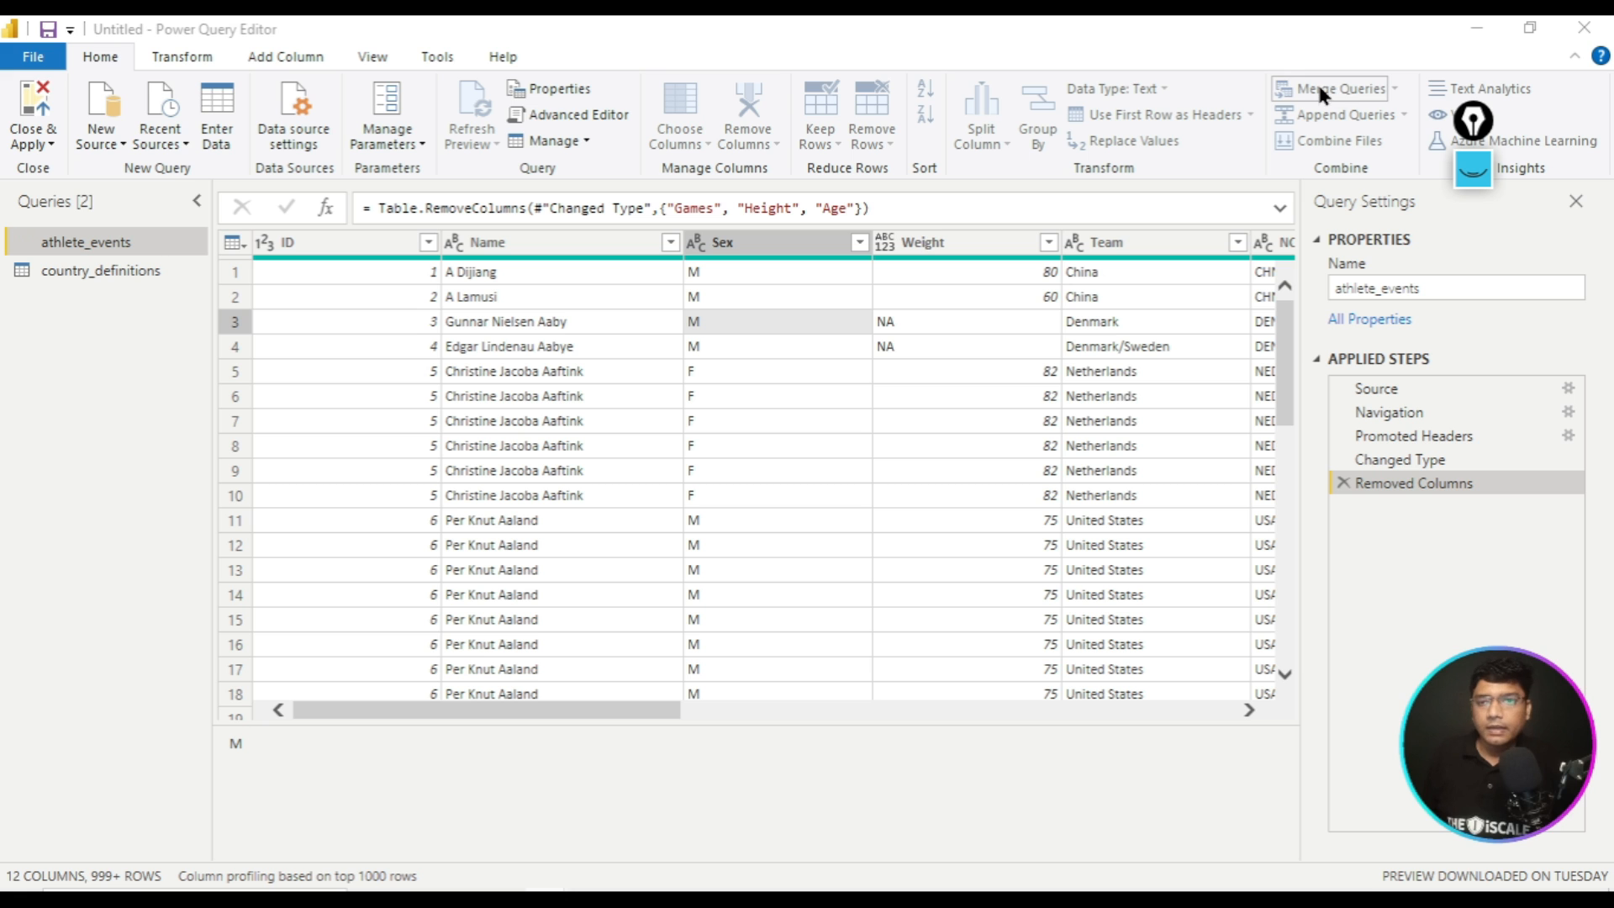
pyautogui.click(1318, 89)
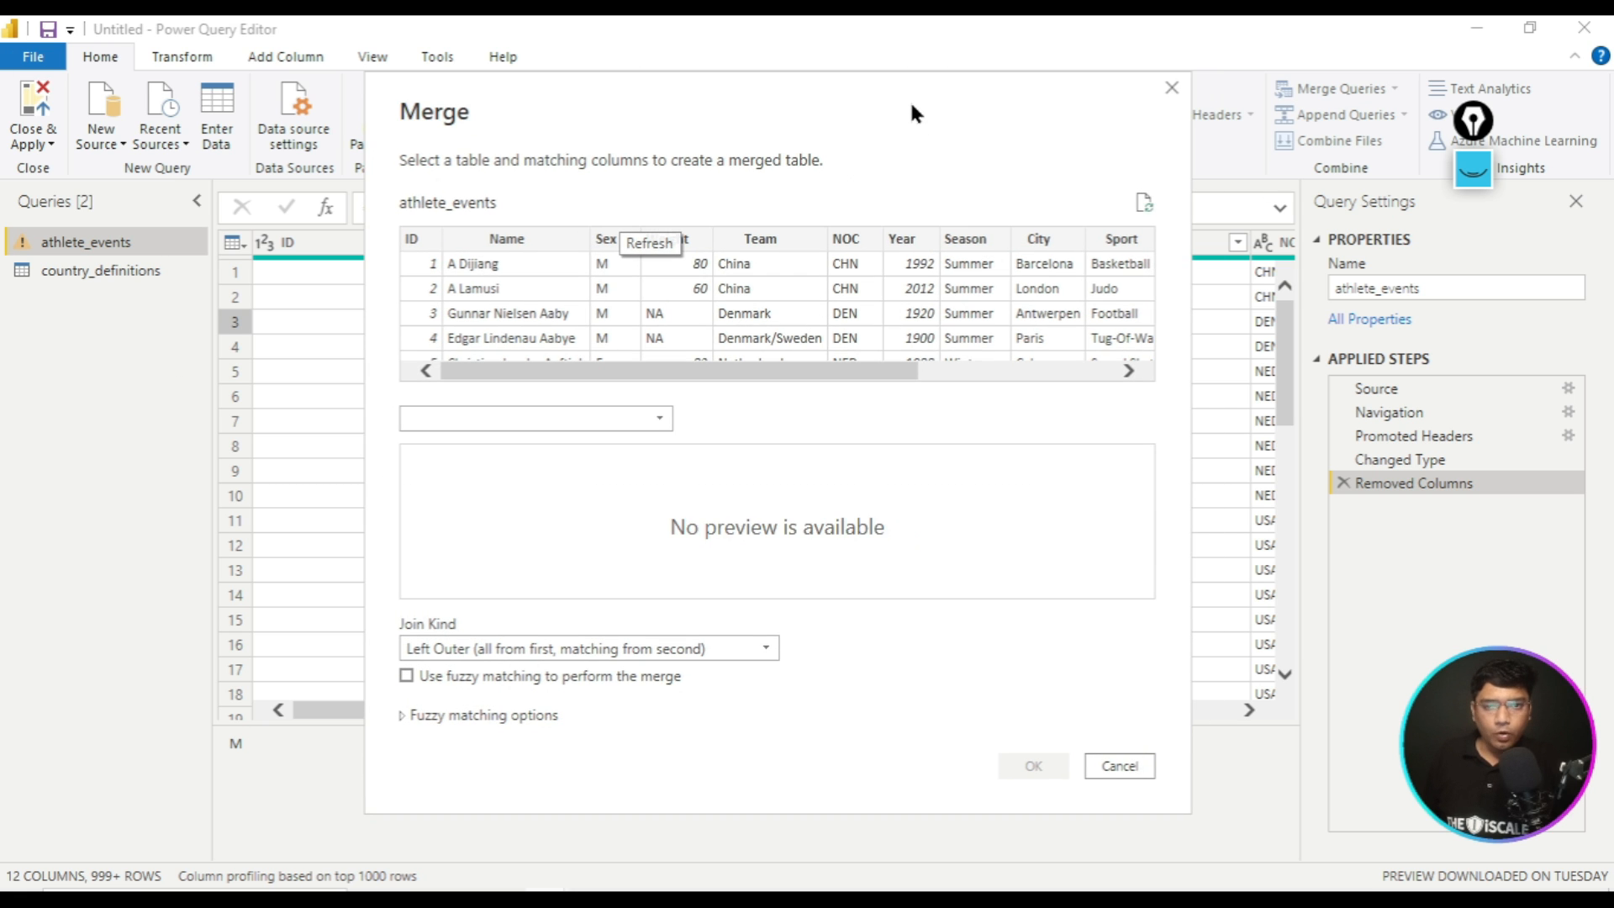
pyautogui.click(851, 242)
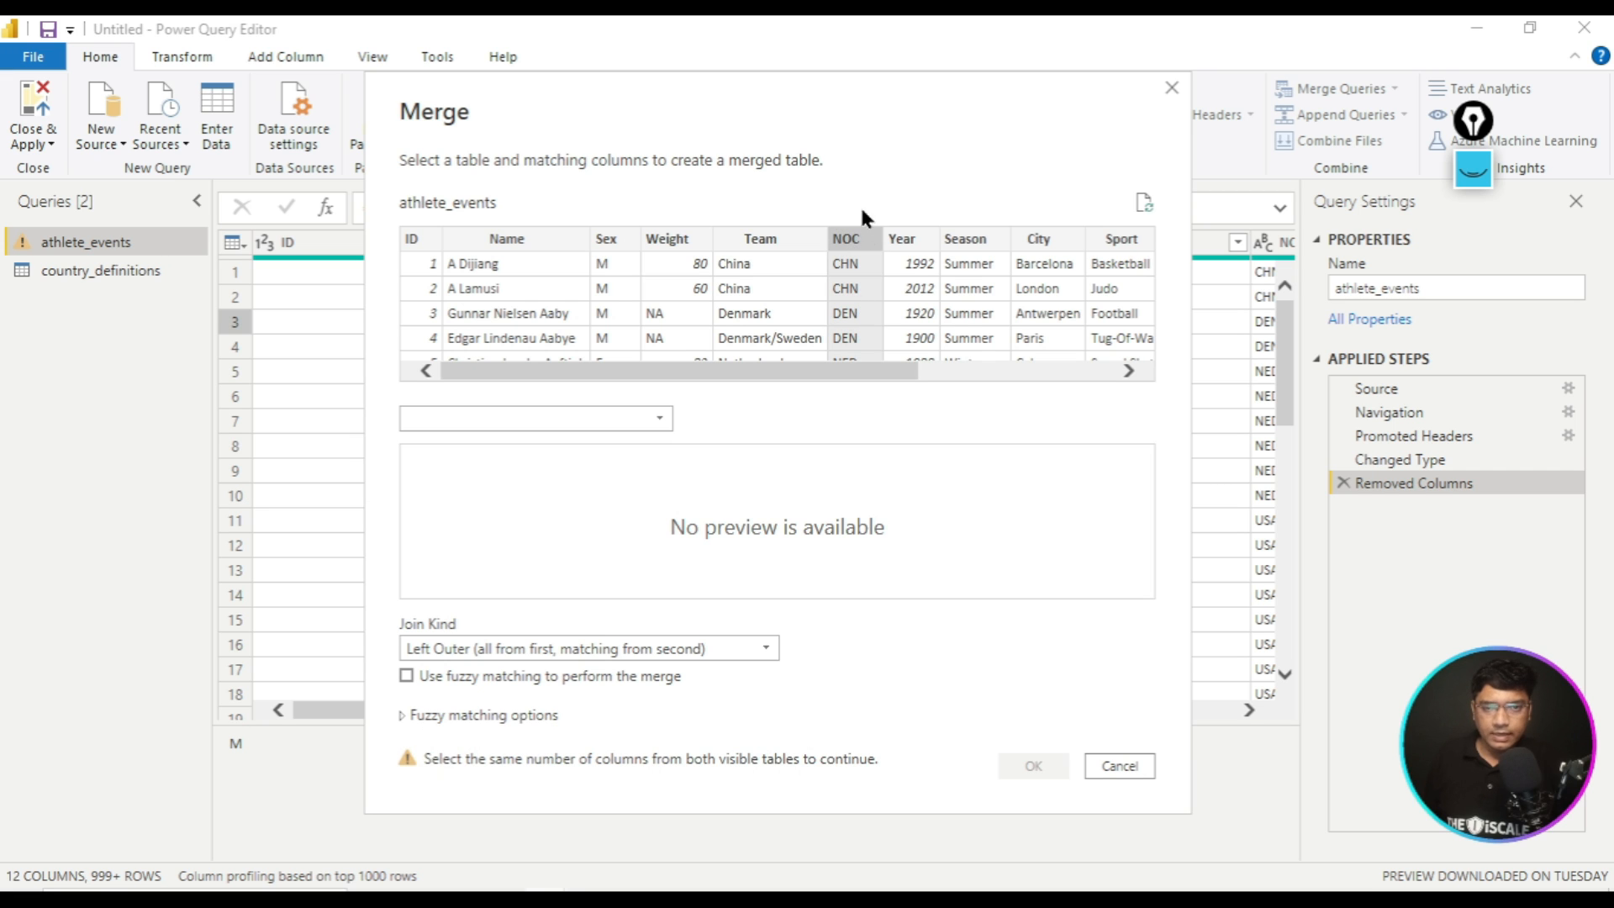
pyautogui.click(648, 418)
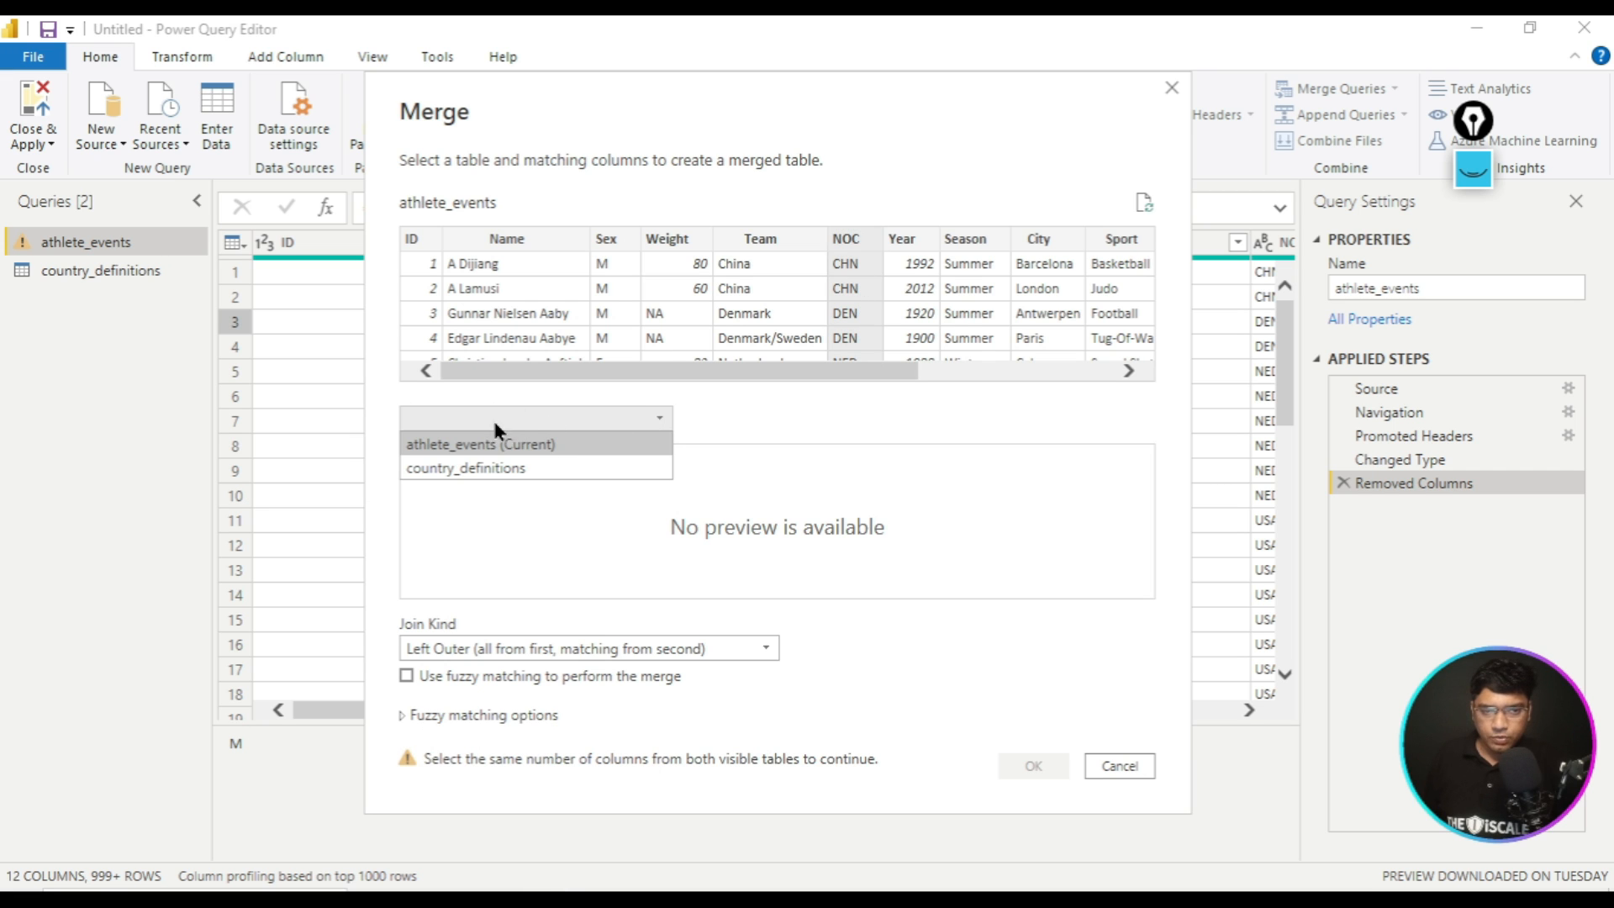
pyautogui.click(441, 469)
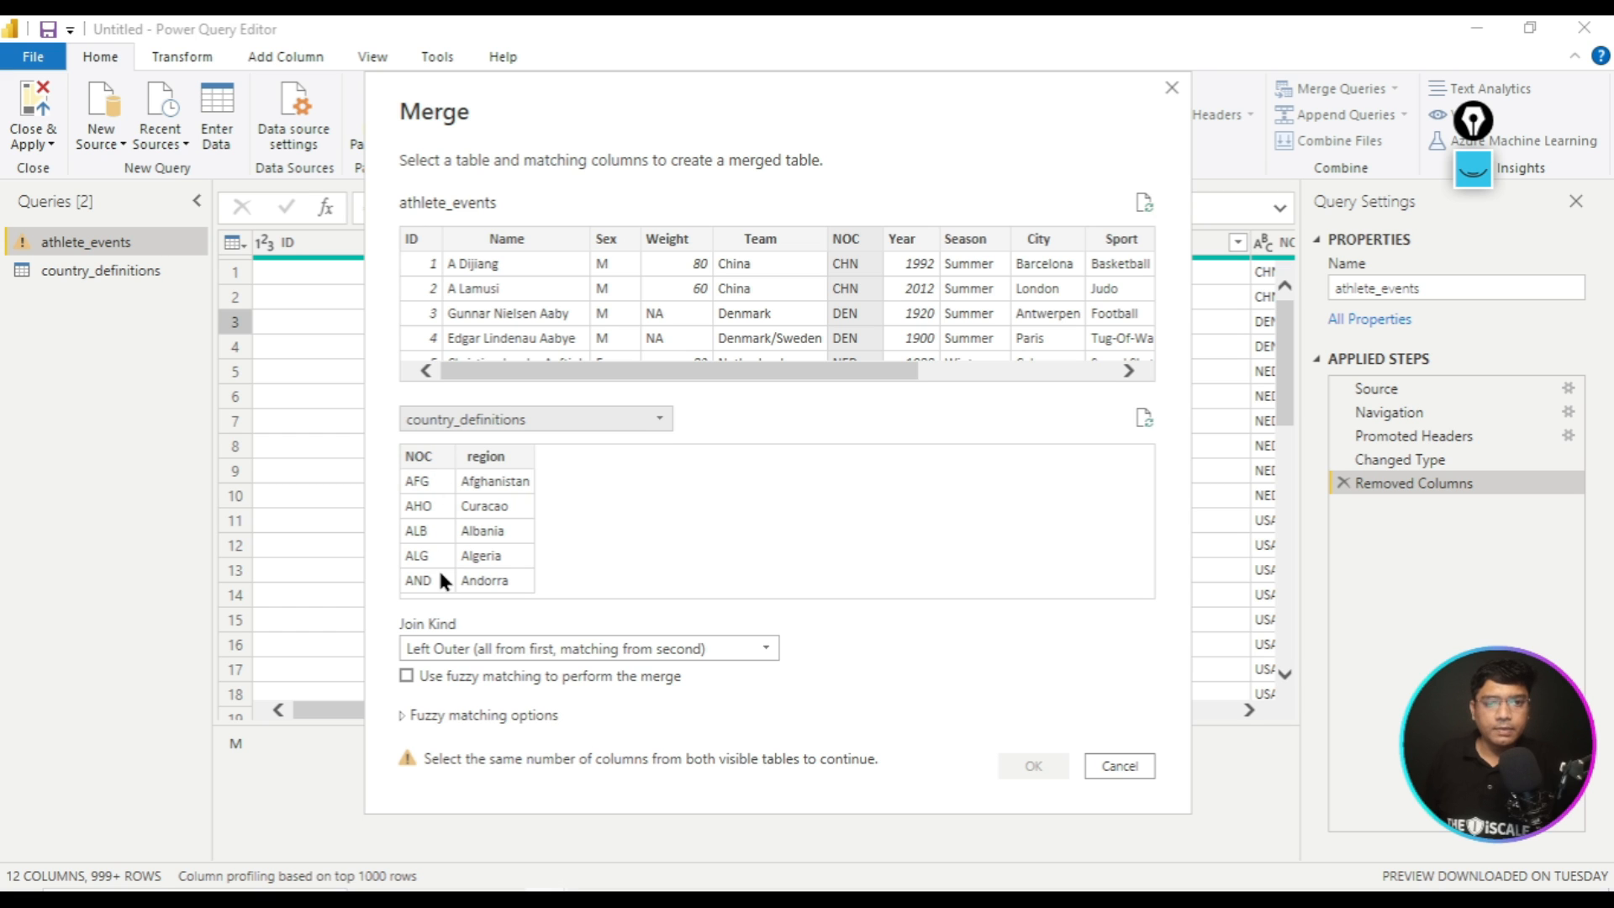
pyautogui.click(423, 462)
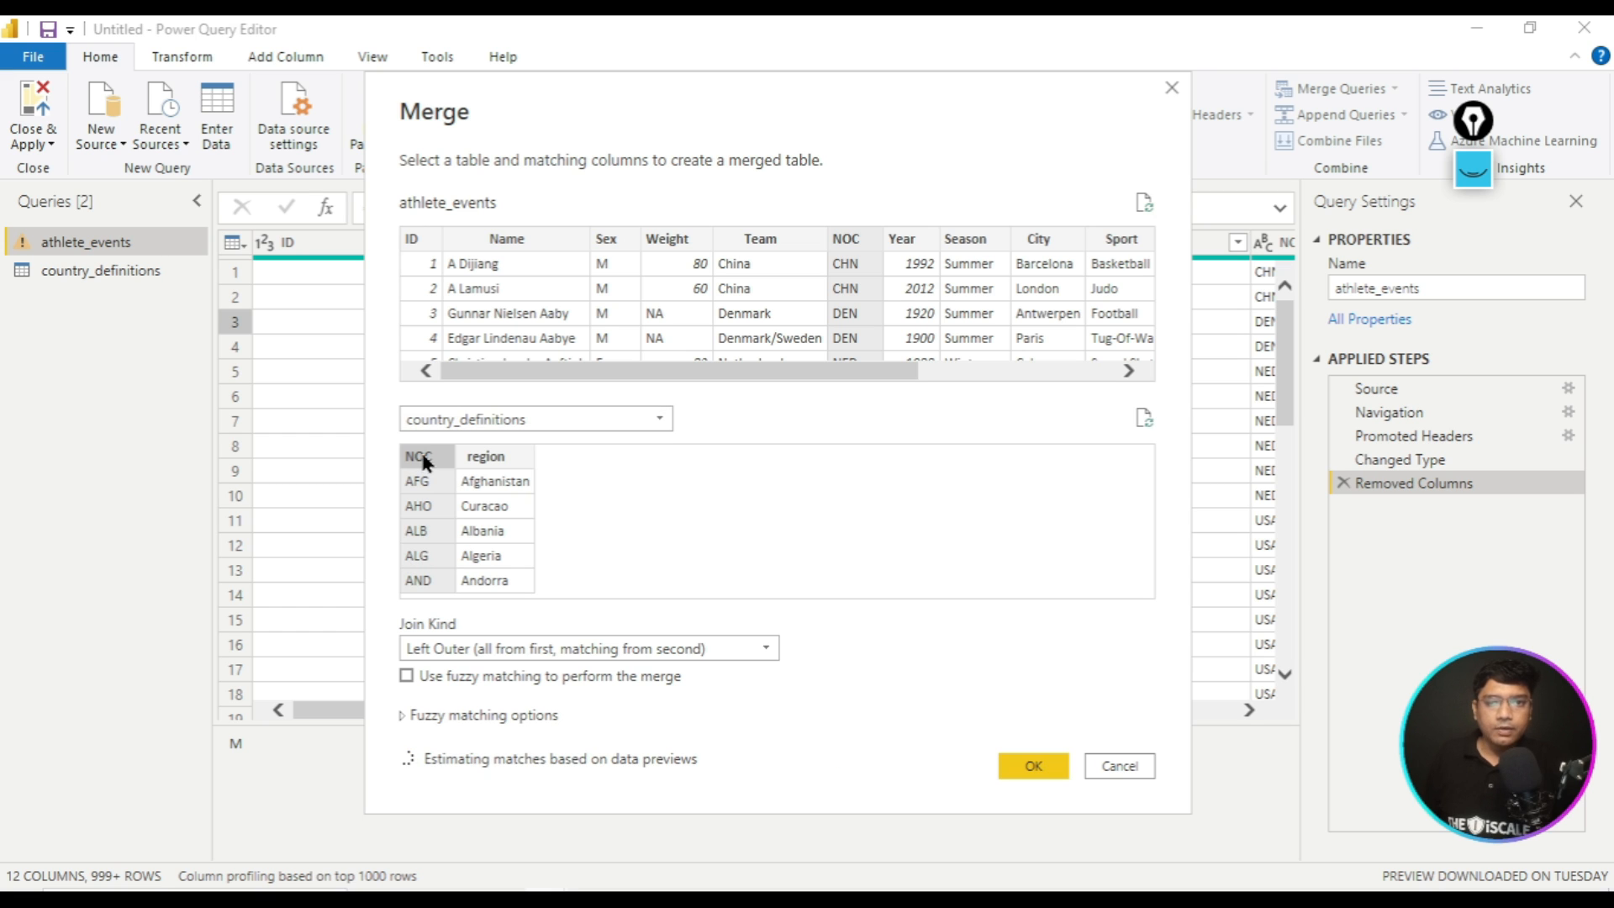
# - Set the join kind to Full Outer (all rows from both) and complete the merge
pyautogui.click(613, 648)
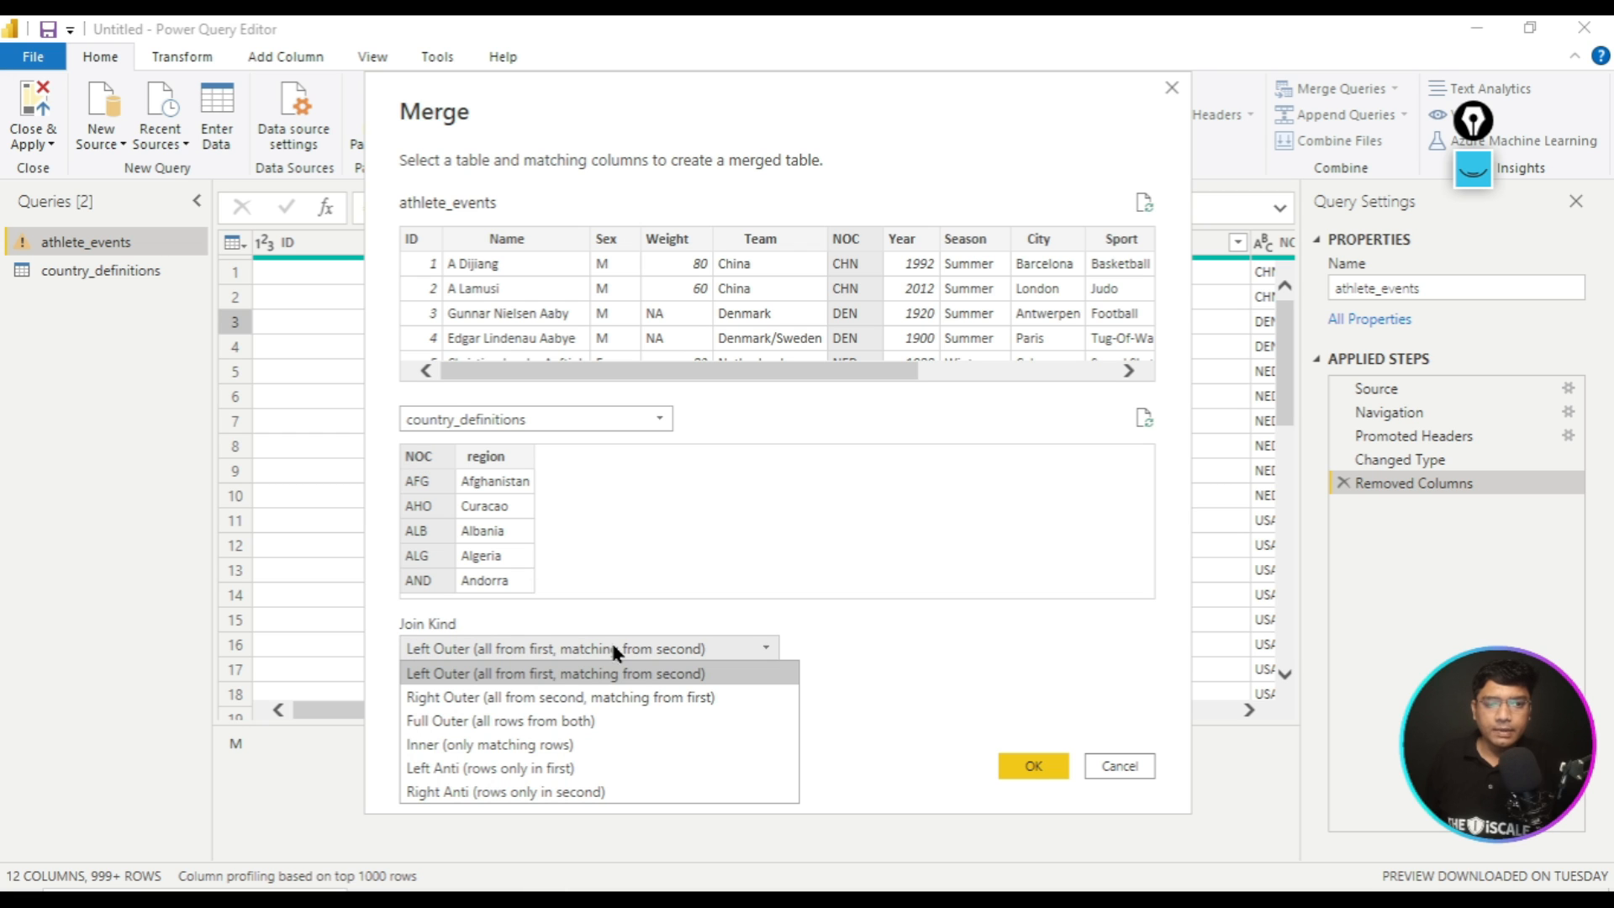
pyautogui.click(536, 721)
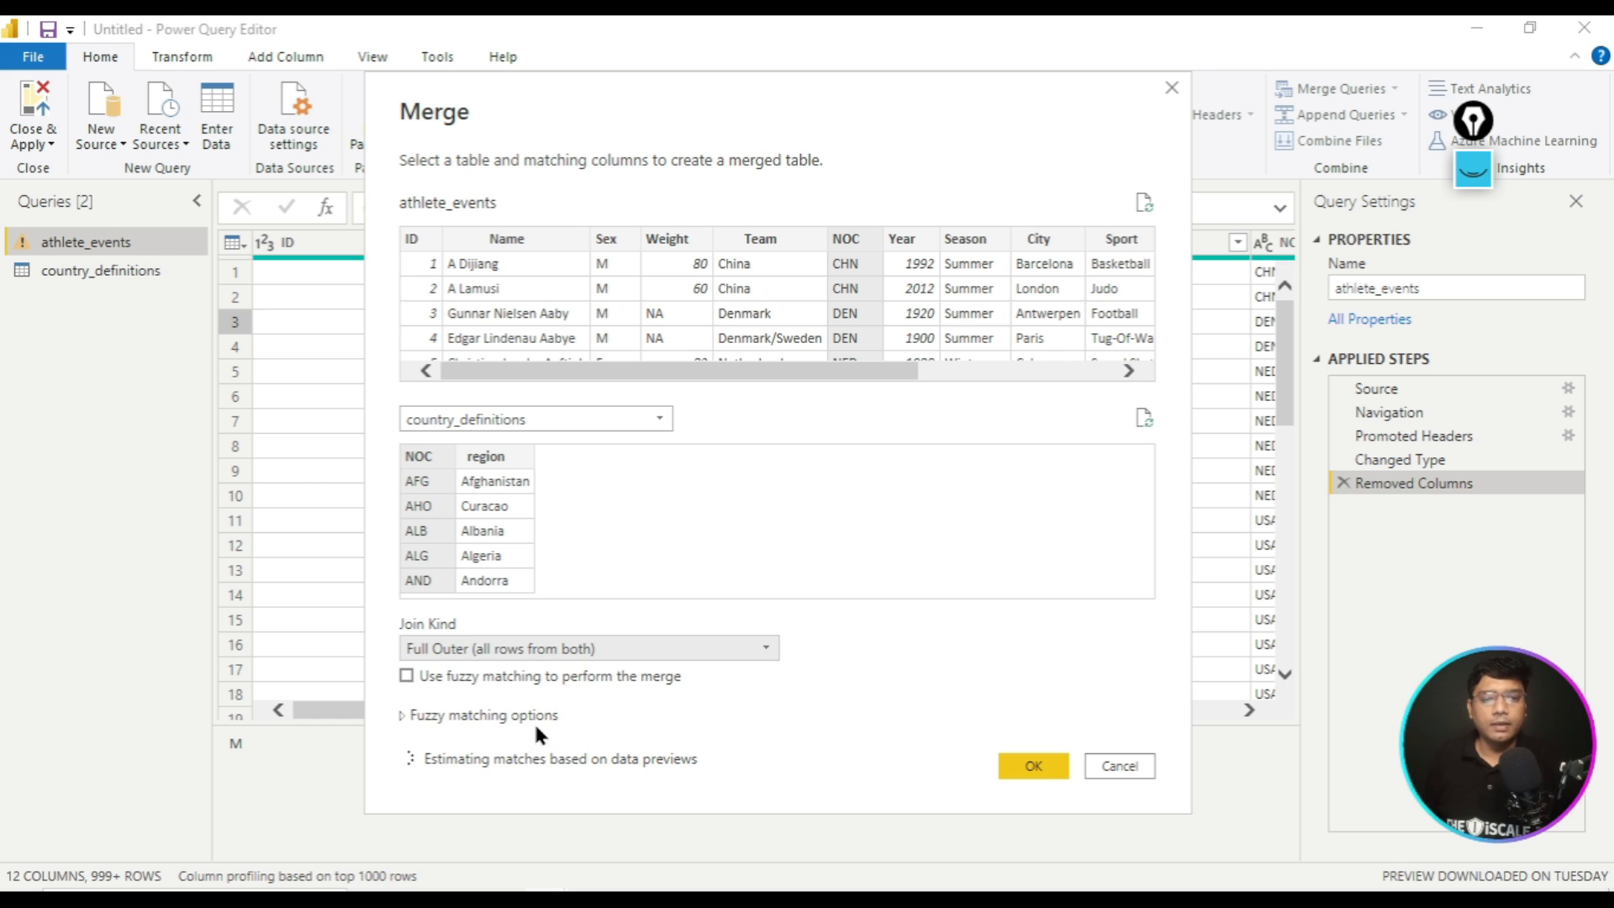
pyautogui.click(1031, 775)
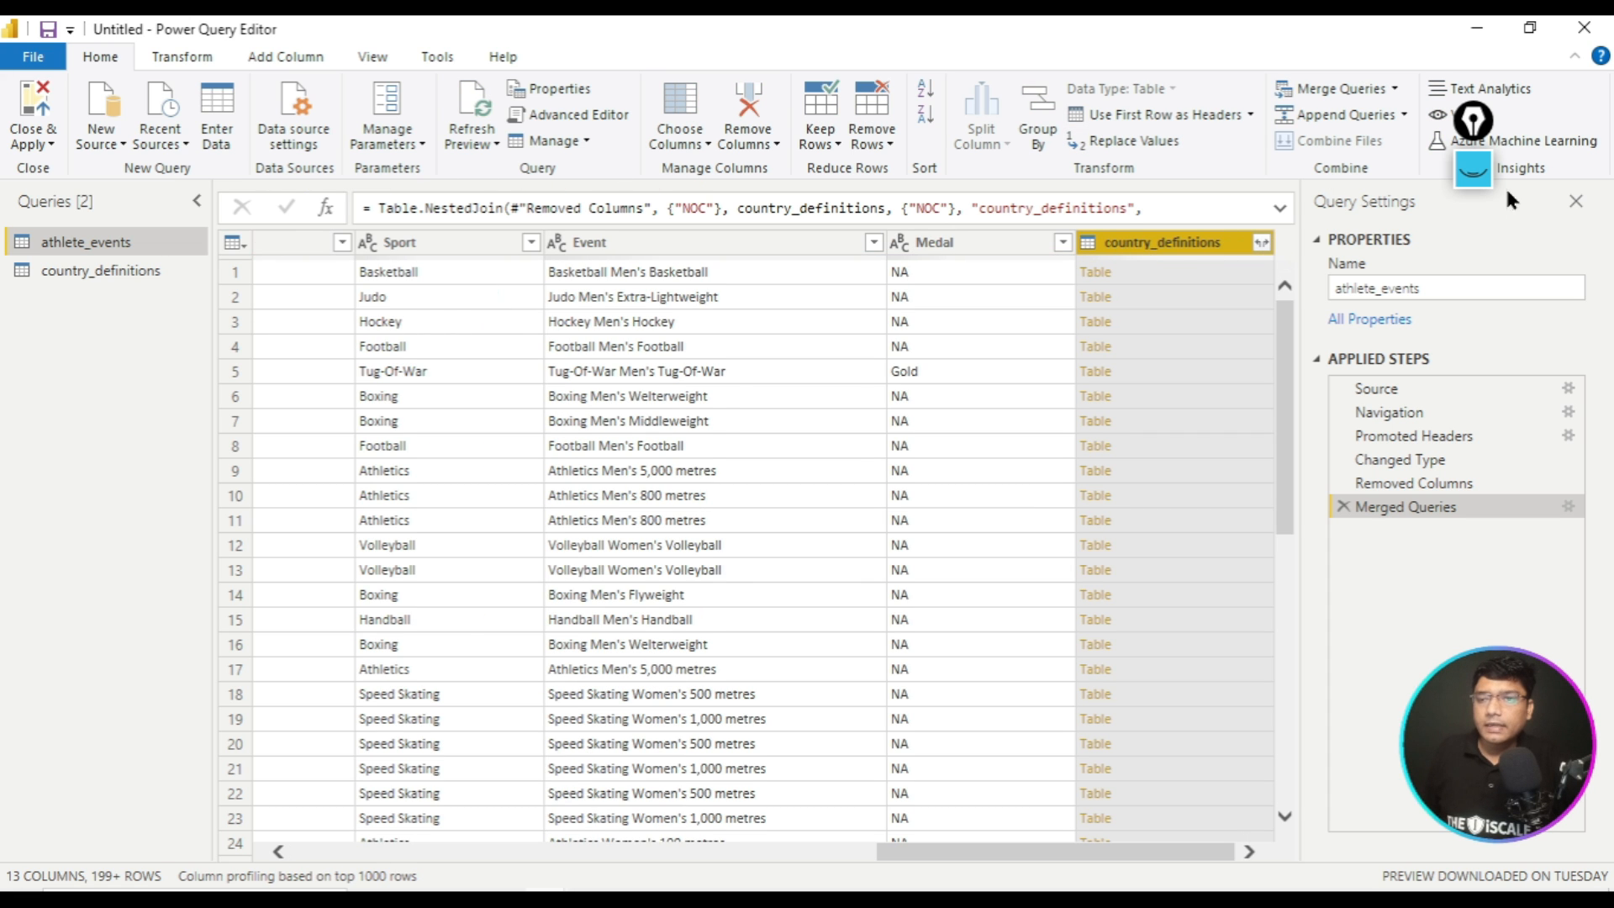
pyautogui.click(1474, 170)
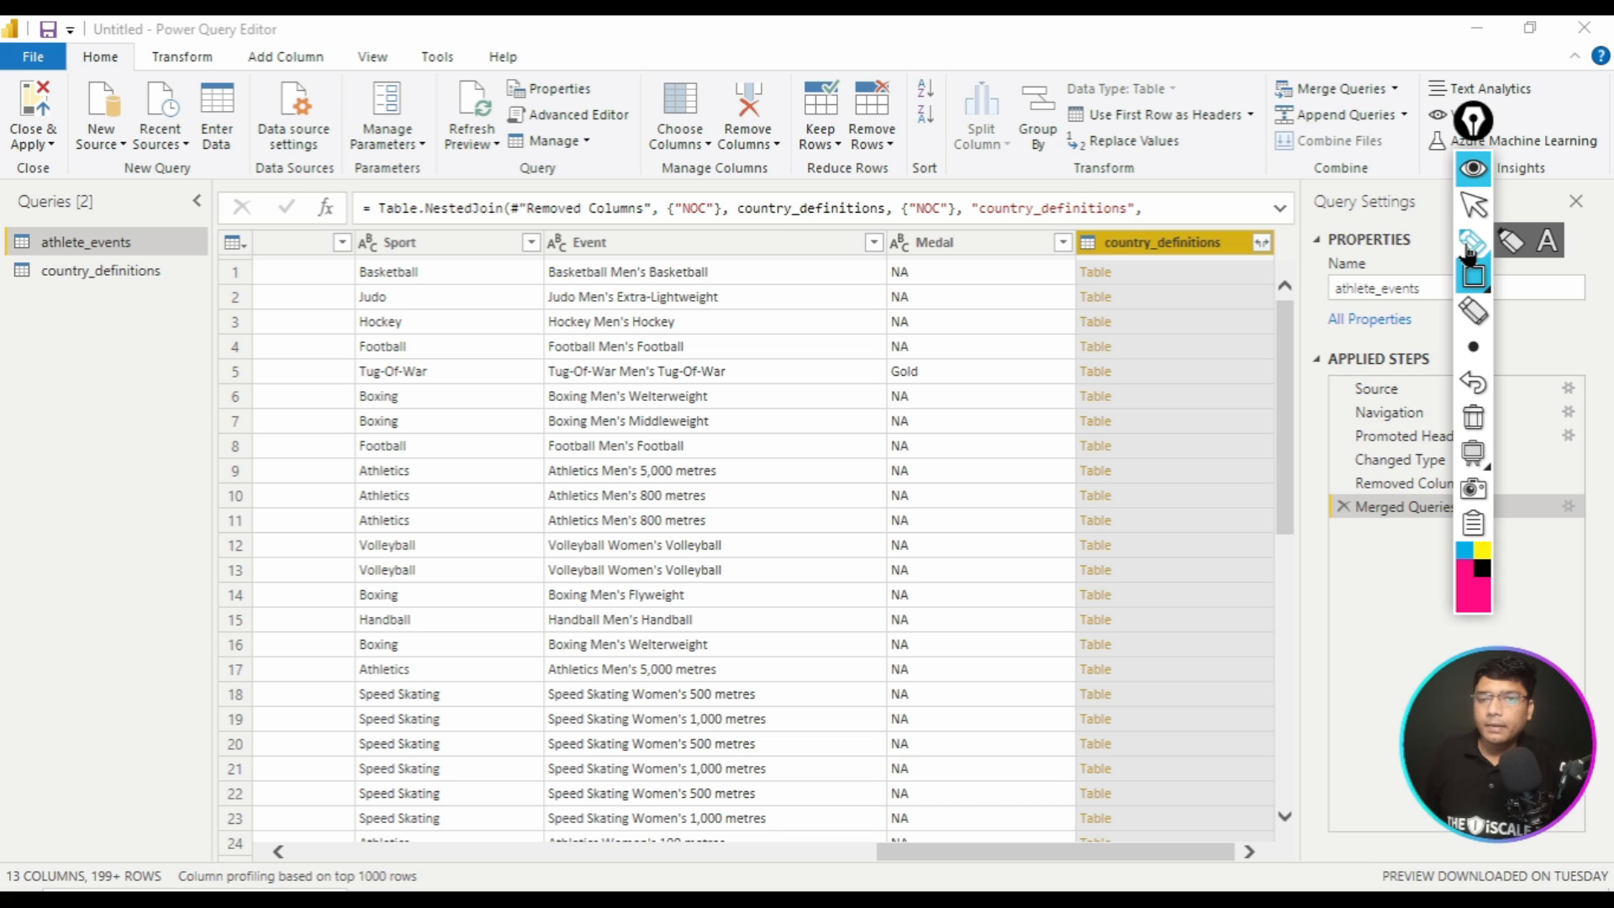
pyautogui.click(1471, 242)
pyautogui.moveTo(1045, 197)
pyautogui.mouseDown()
pyautogui.moveTo(1274, 240)
pyautogui.moveTo(1066, 299)
pyautogui.moveTo(1070, 216)
pyautogui.mouseUp()
pyautogui.click(1479, 407)
pyautogui.moveTo(1263, 220)
pyautogui.mouseDown()
pyautogui.moveTo(1248, 244)
pyautogui.moveTo(1261, 271)
pyautogui.moveTo(1265, 221)
pyautogui.mouseUp()
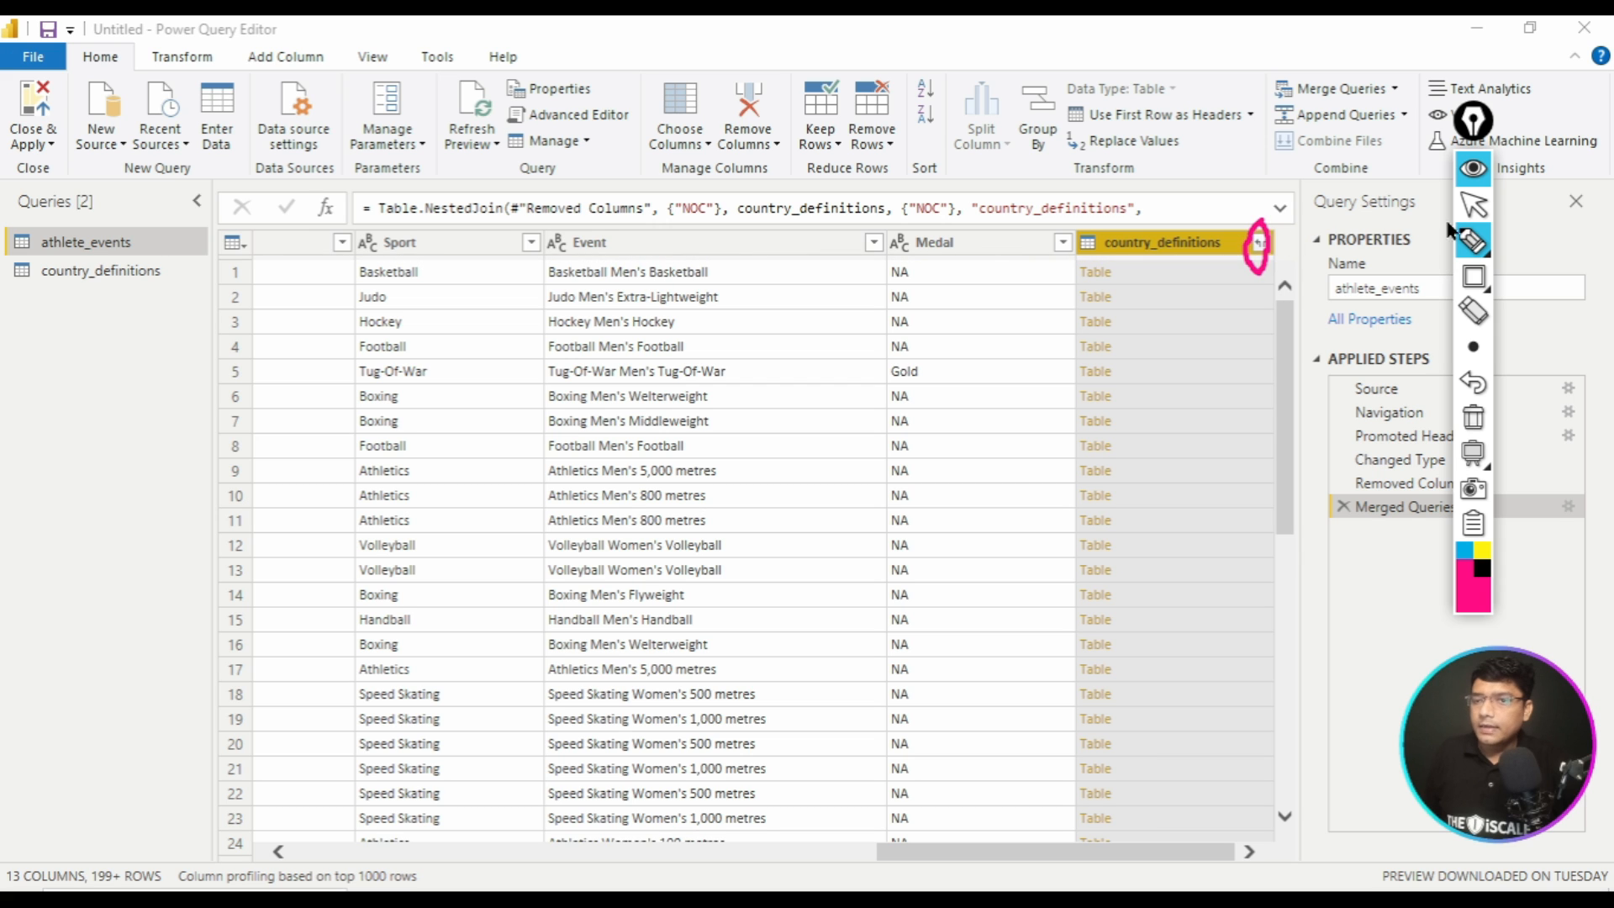
pyautogui.click(1473, 168)
# - Expand the merged country_definitions column into its NOC and region columns, keeping the original column name as prefix
pyautogui.click(1258, 245)
pyautogui.click(1258, 247)
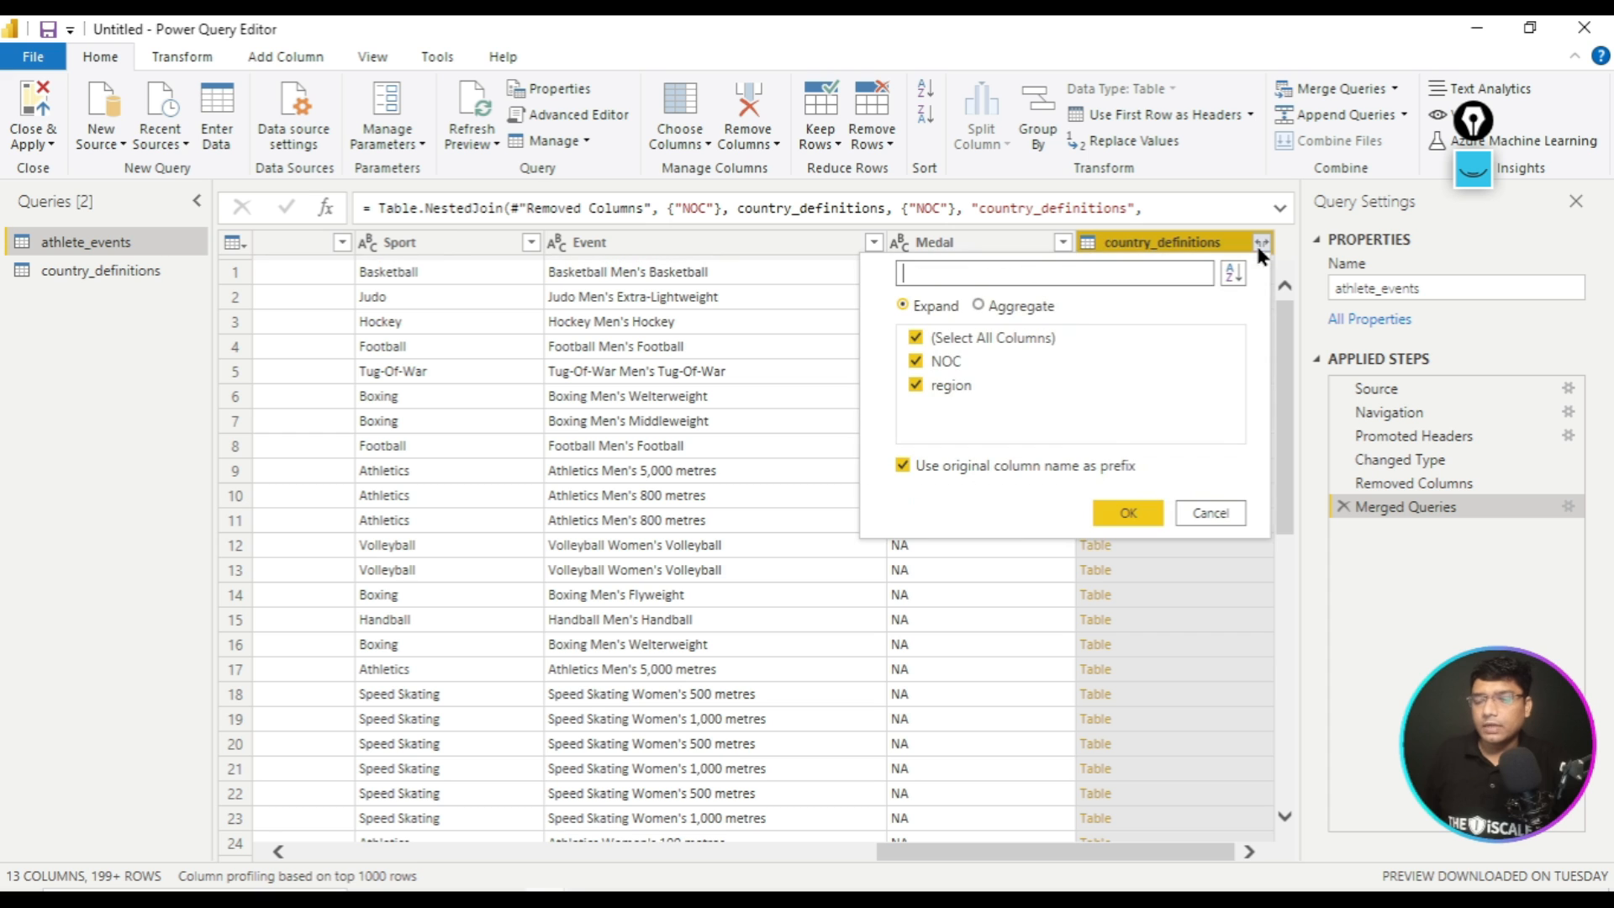
pyautogui.click(1128, 513)
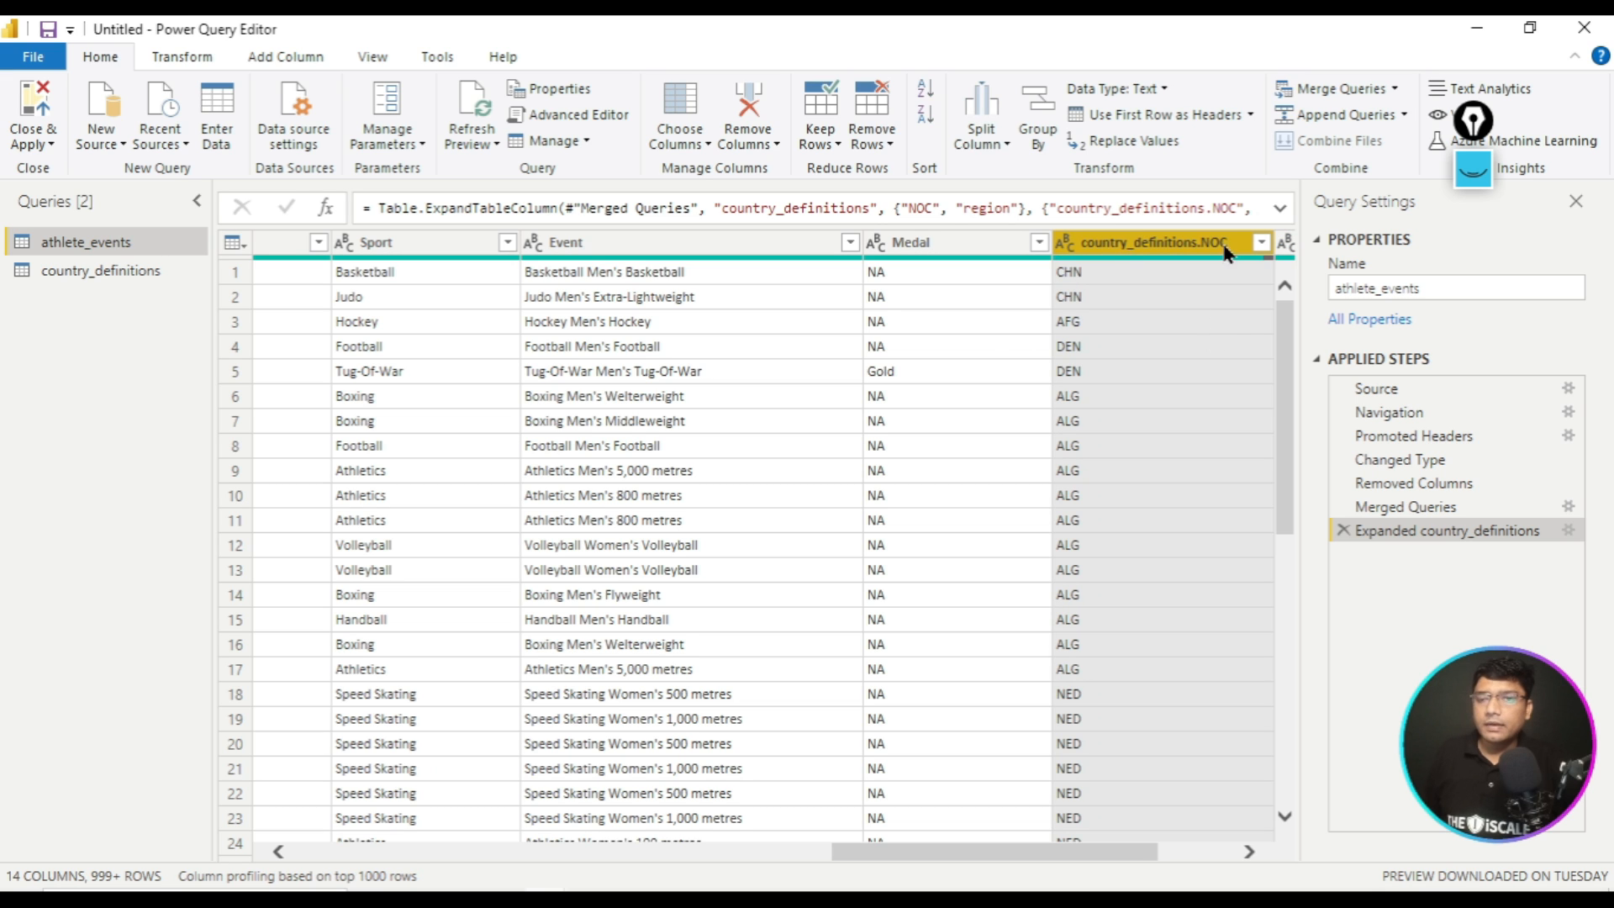
pyautogui.press('Right')
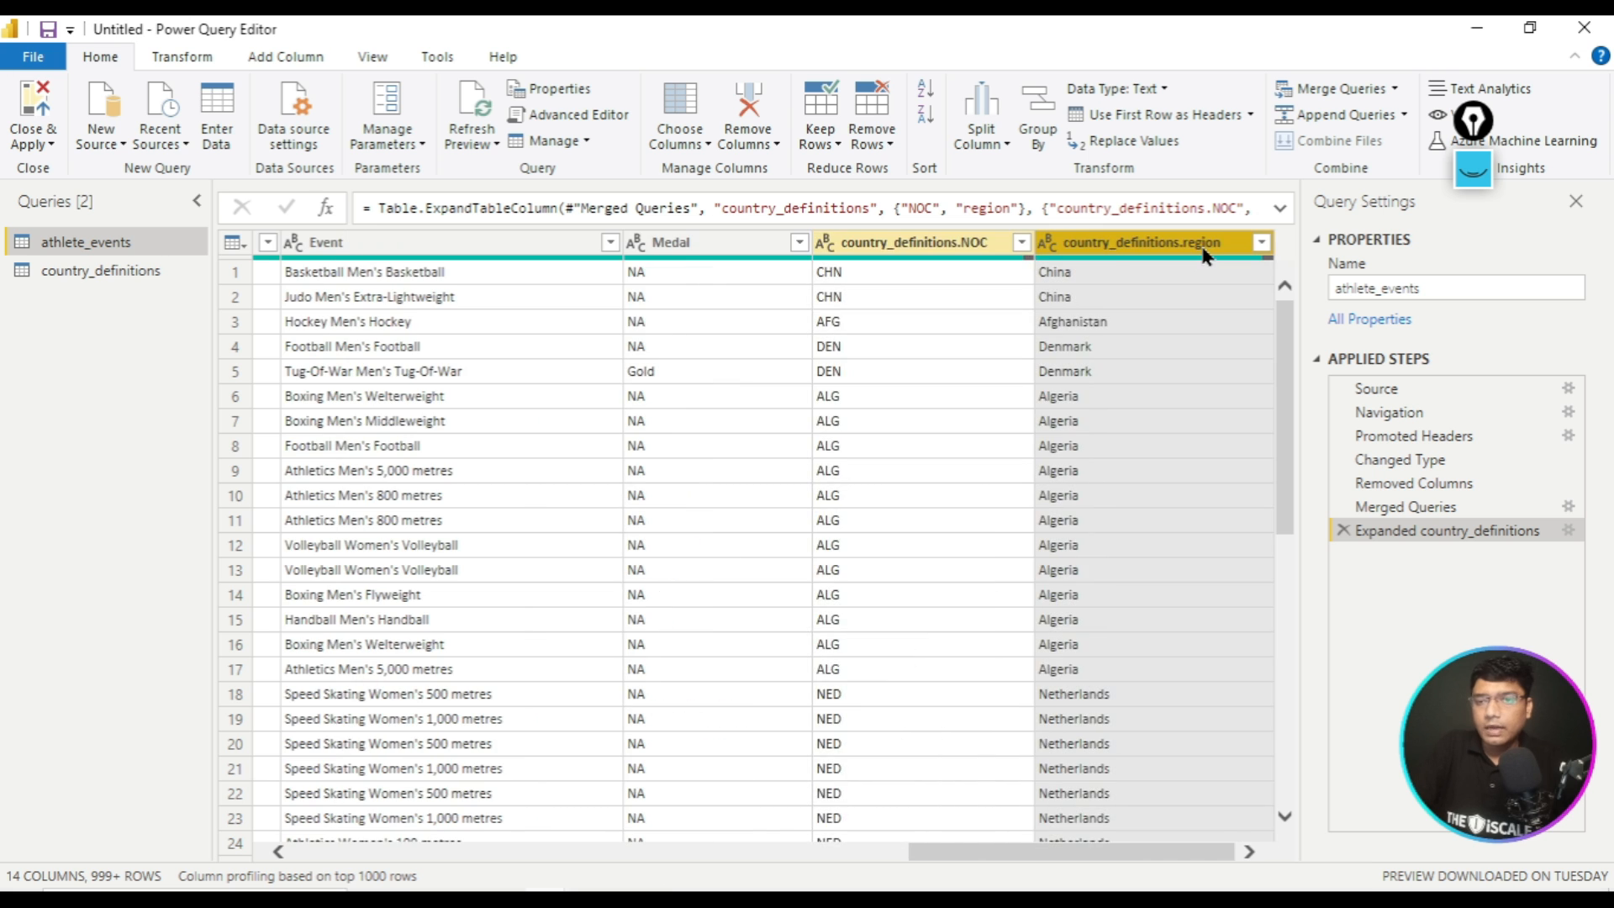
# - Remove the original NOC column from the athlete_events query
pyautogui.press('Left')
pyautogui.press('Left')
pyautogui.press('Left')
pyautogui.press('Left')
pyautogui.press('Left')
pyautogui.press('Left')
pyautogui.press('Left')
pyautogui.press('Left')
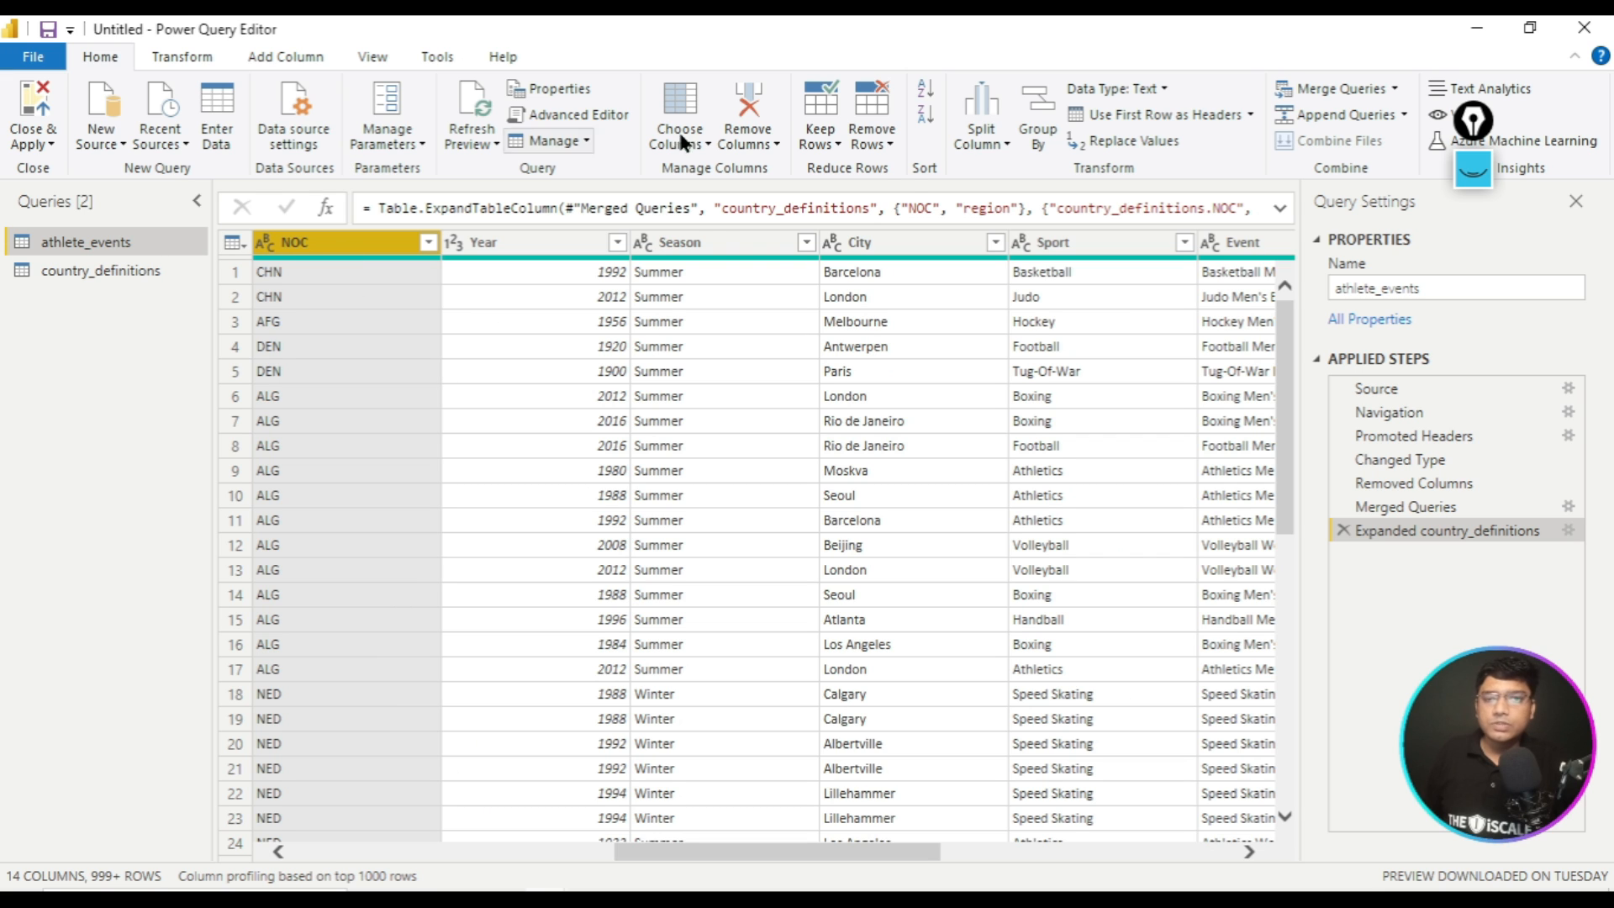
pyautogui.click(889, 143)
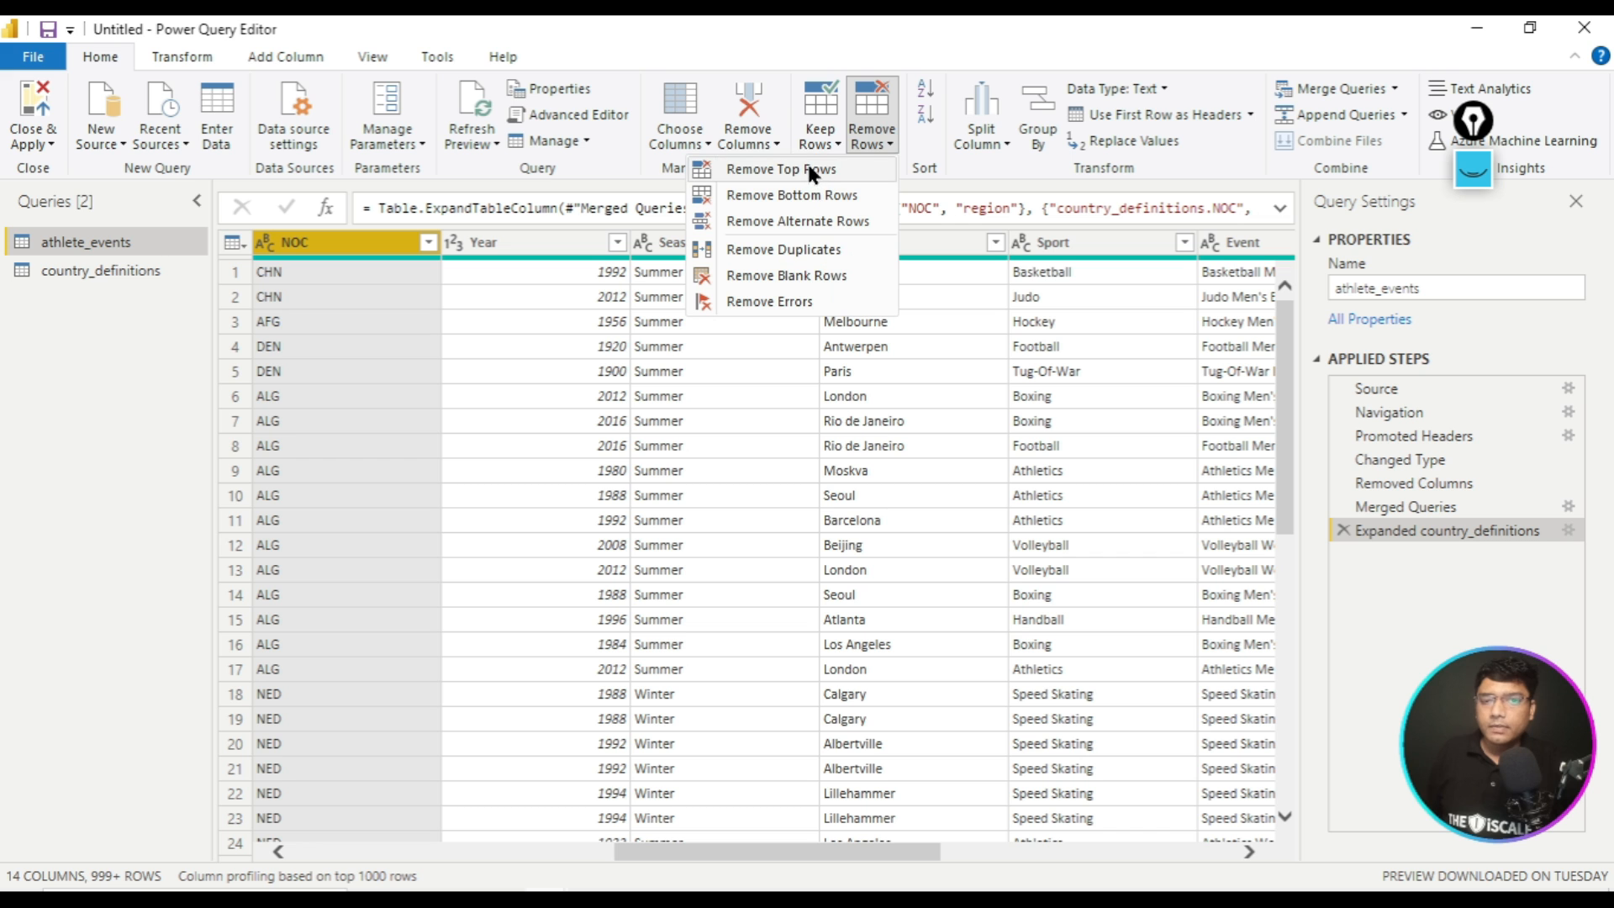
pyautogui.click(747, 141)
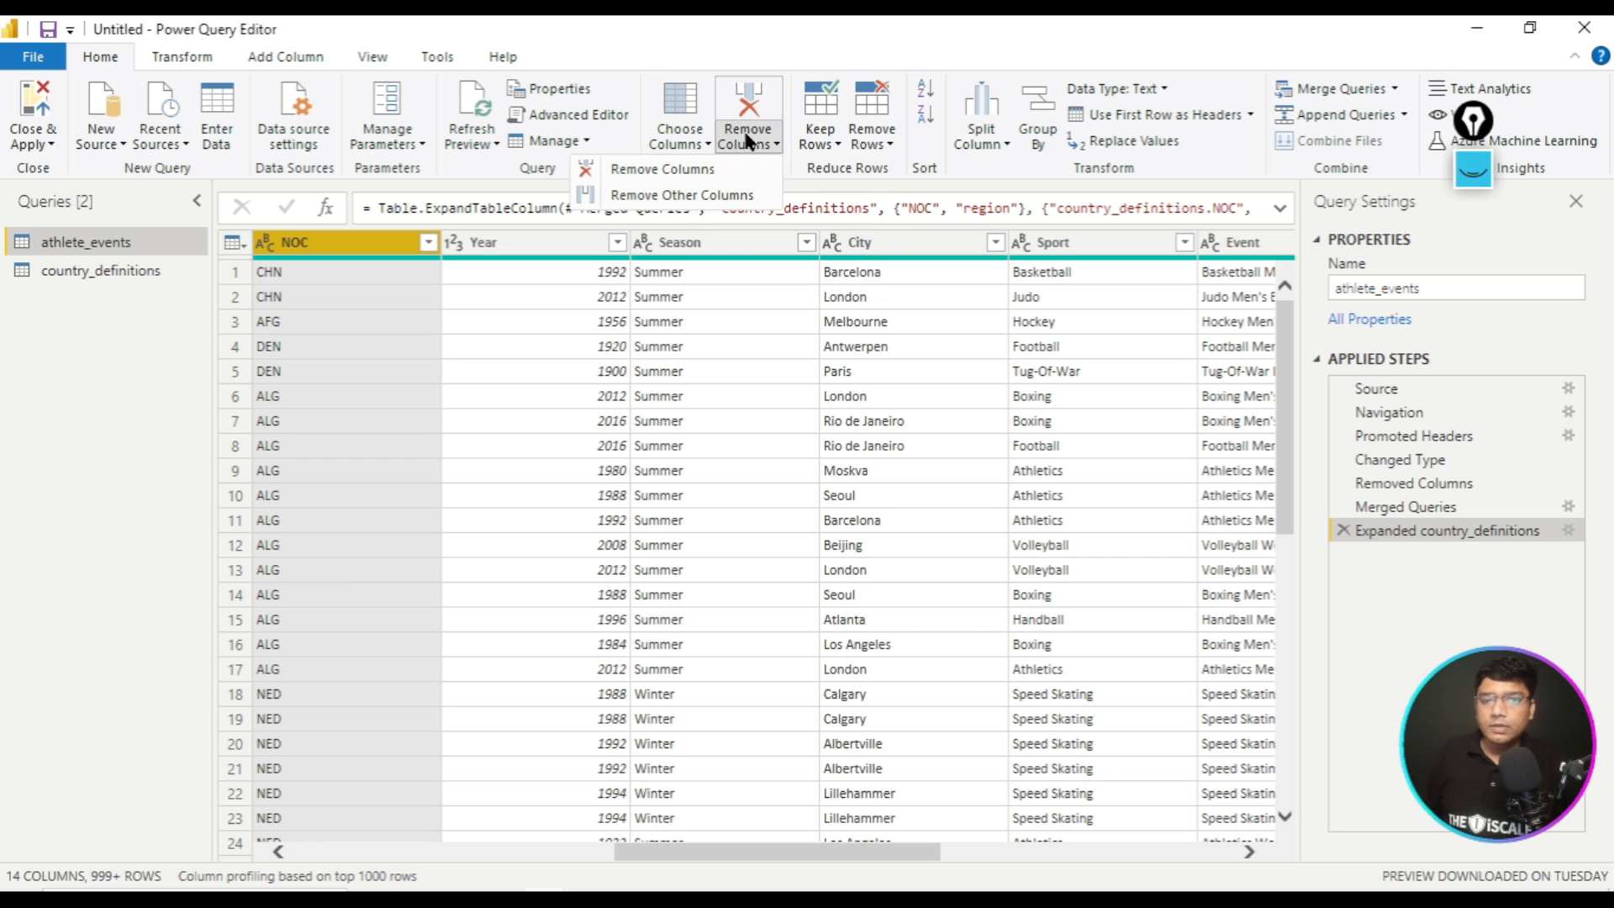
pyautogui.click(715, 164)
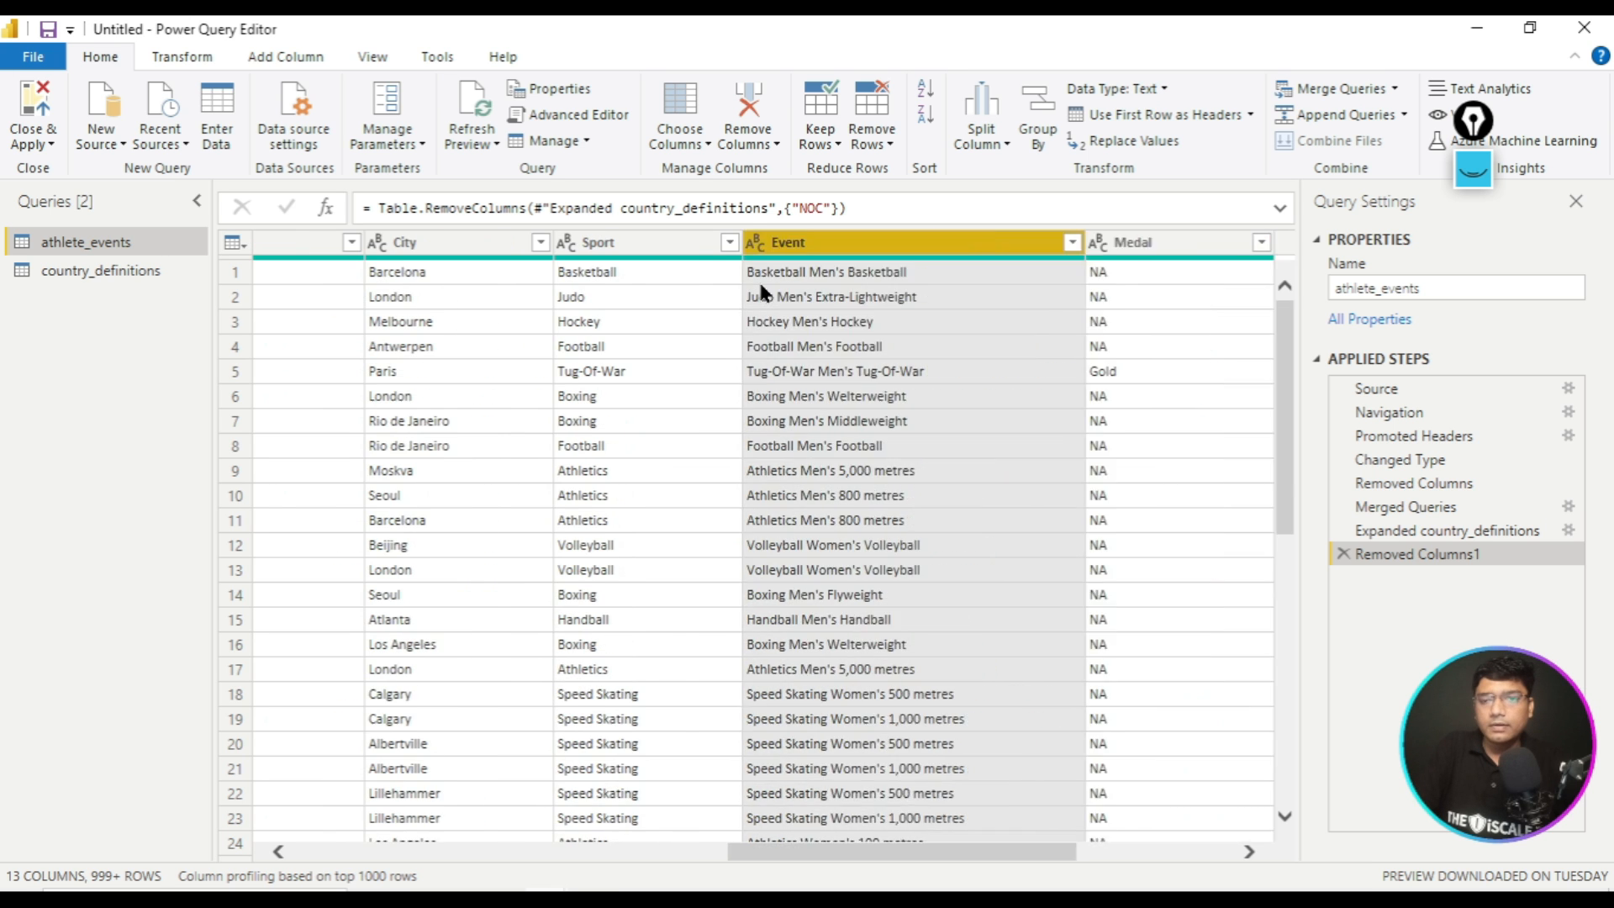
# - Rename the country_definitions.NOC column as Country
pyautogui.press('Right')
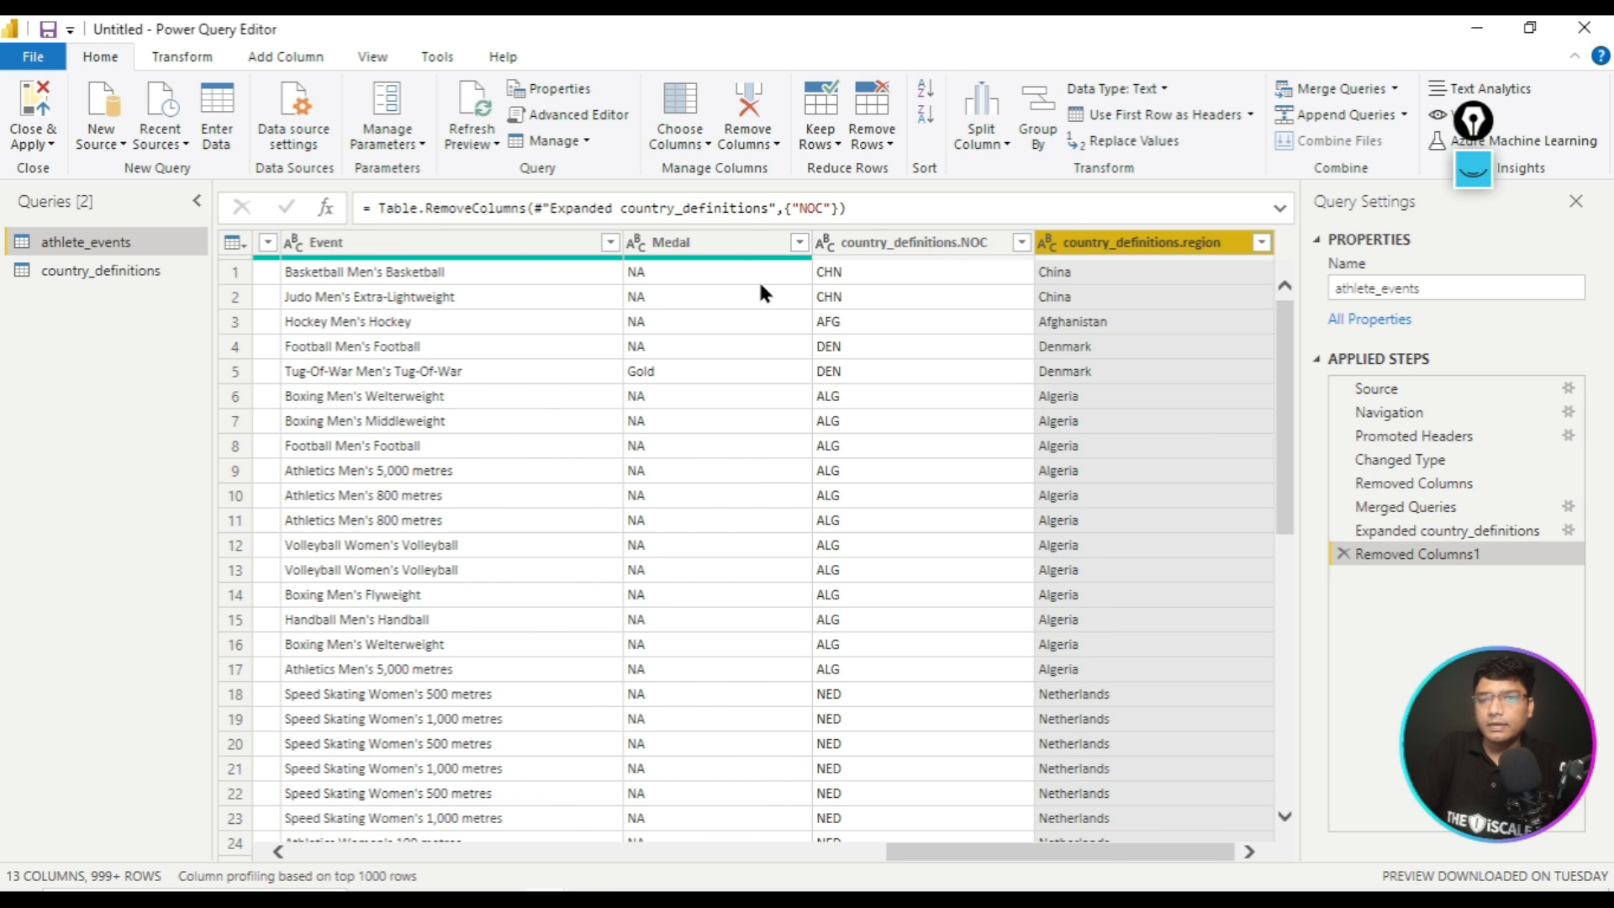
pyautogui.click(913, 248)
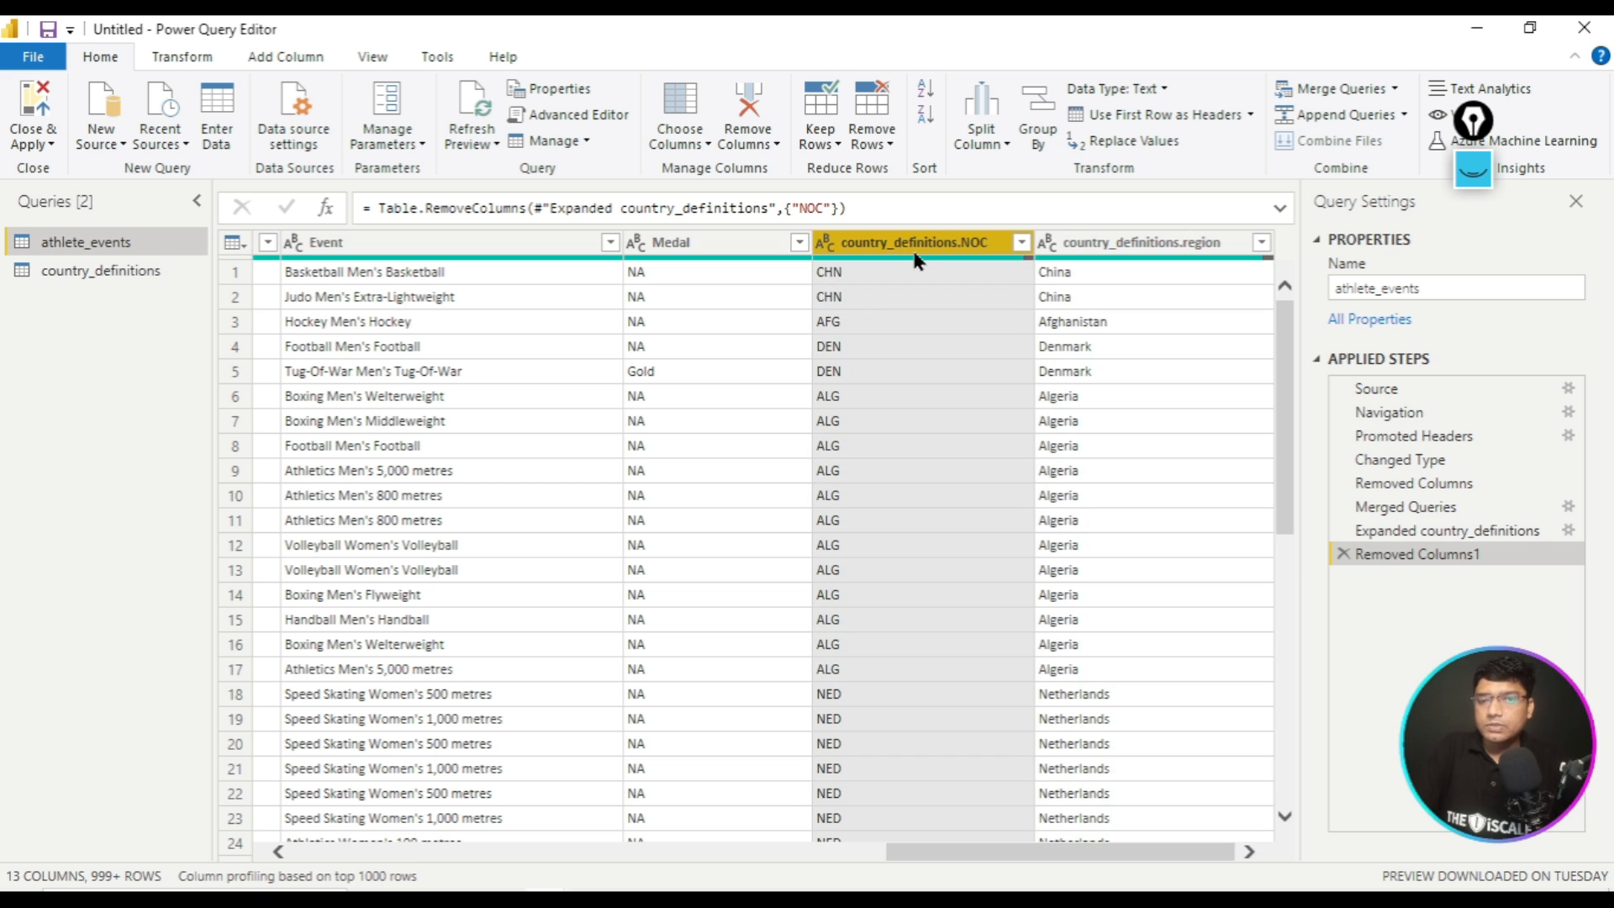
pyautogui.rightClick(915, 254)
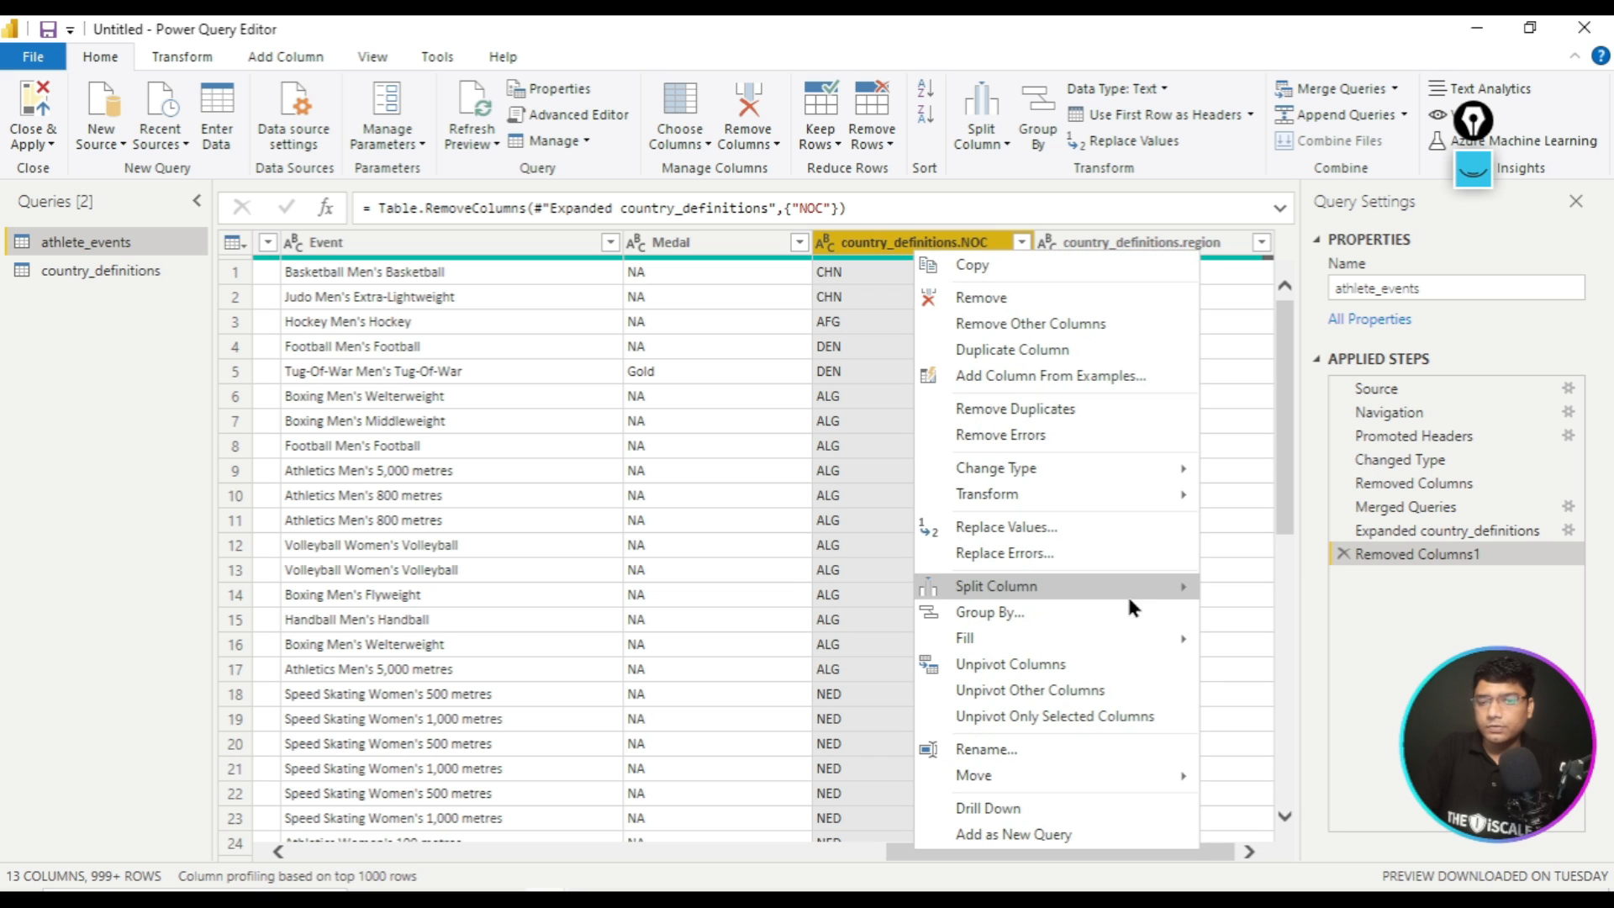
pyautogui.click(1005, 749)
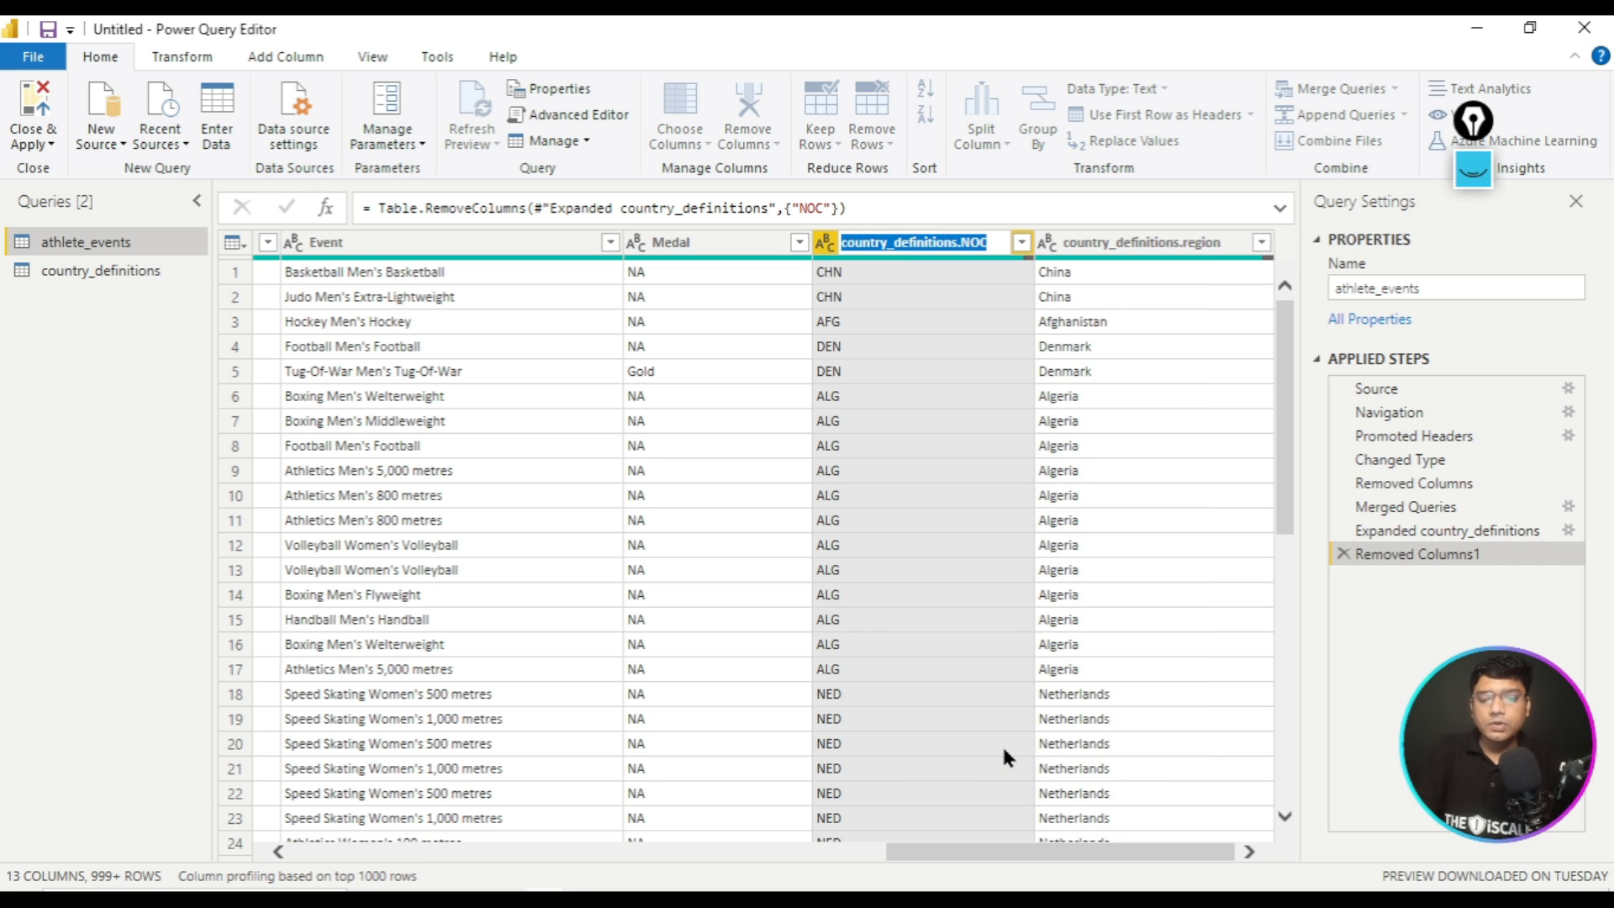
pyautogui.write('Countr')
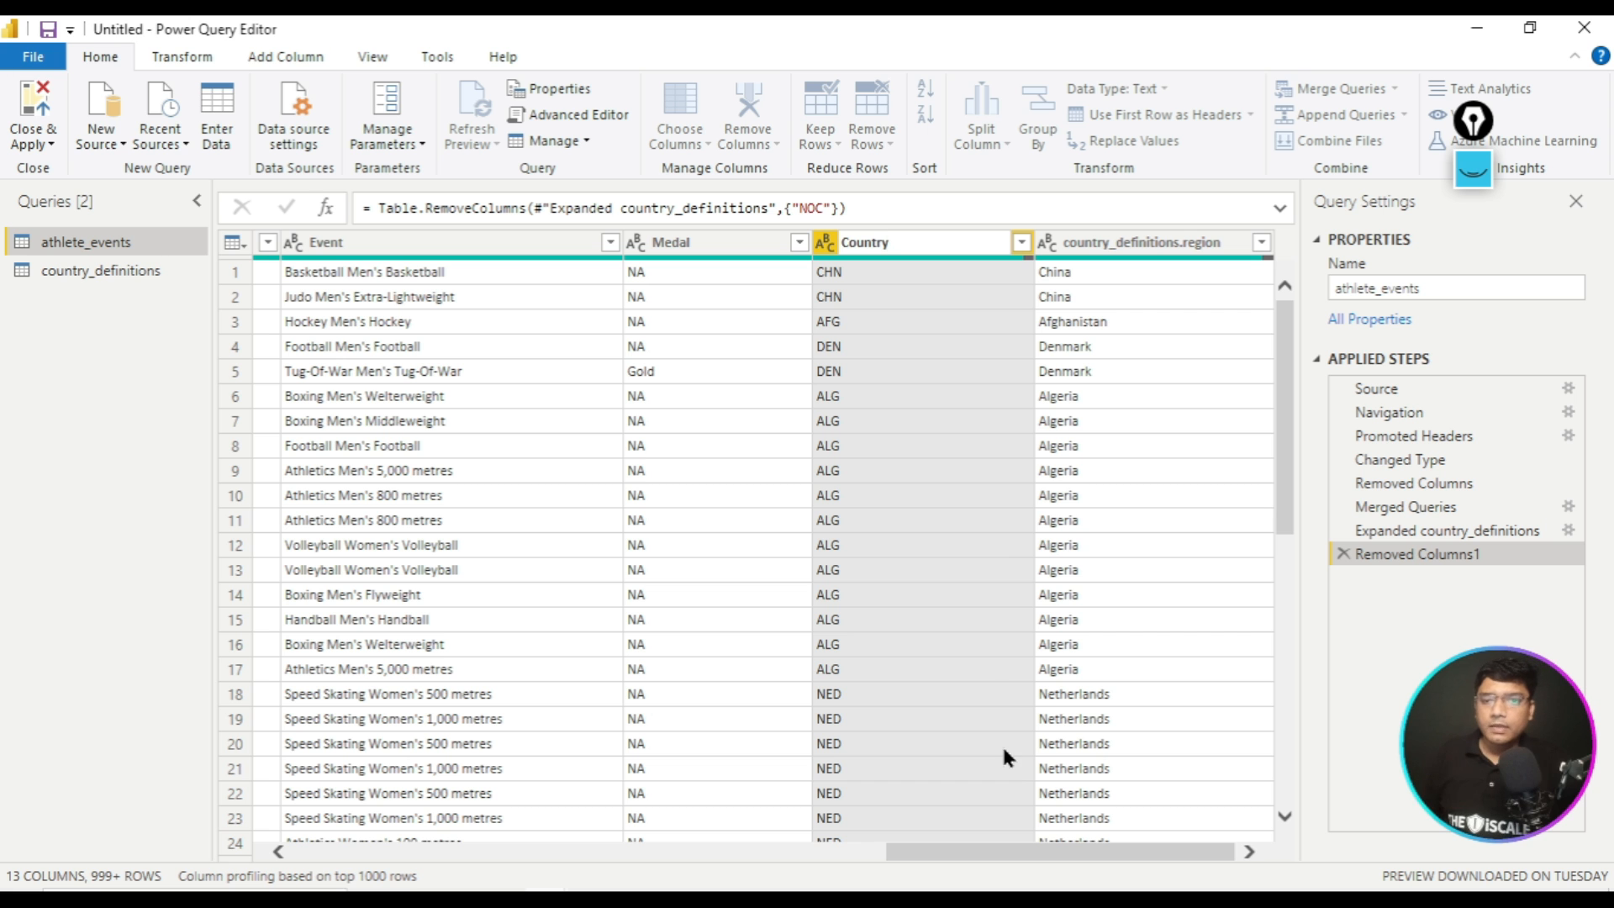
pyautogui.write('y')
pyautogui.press('Return')
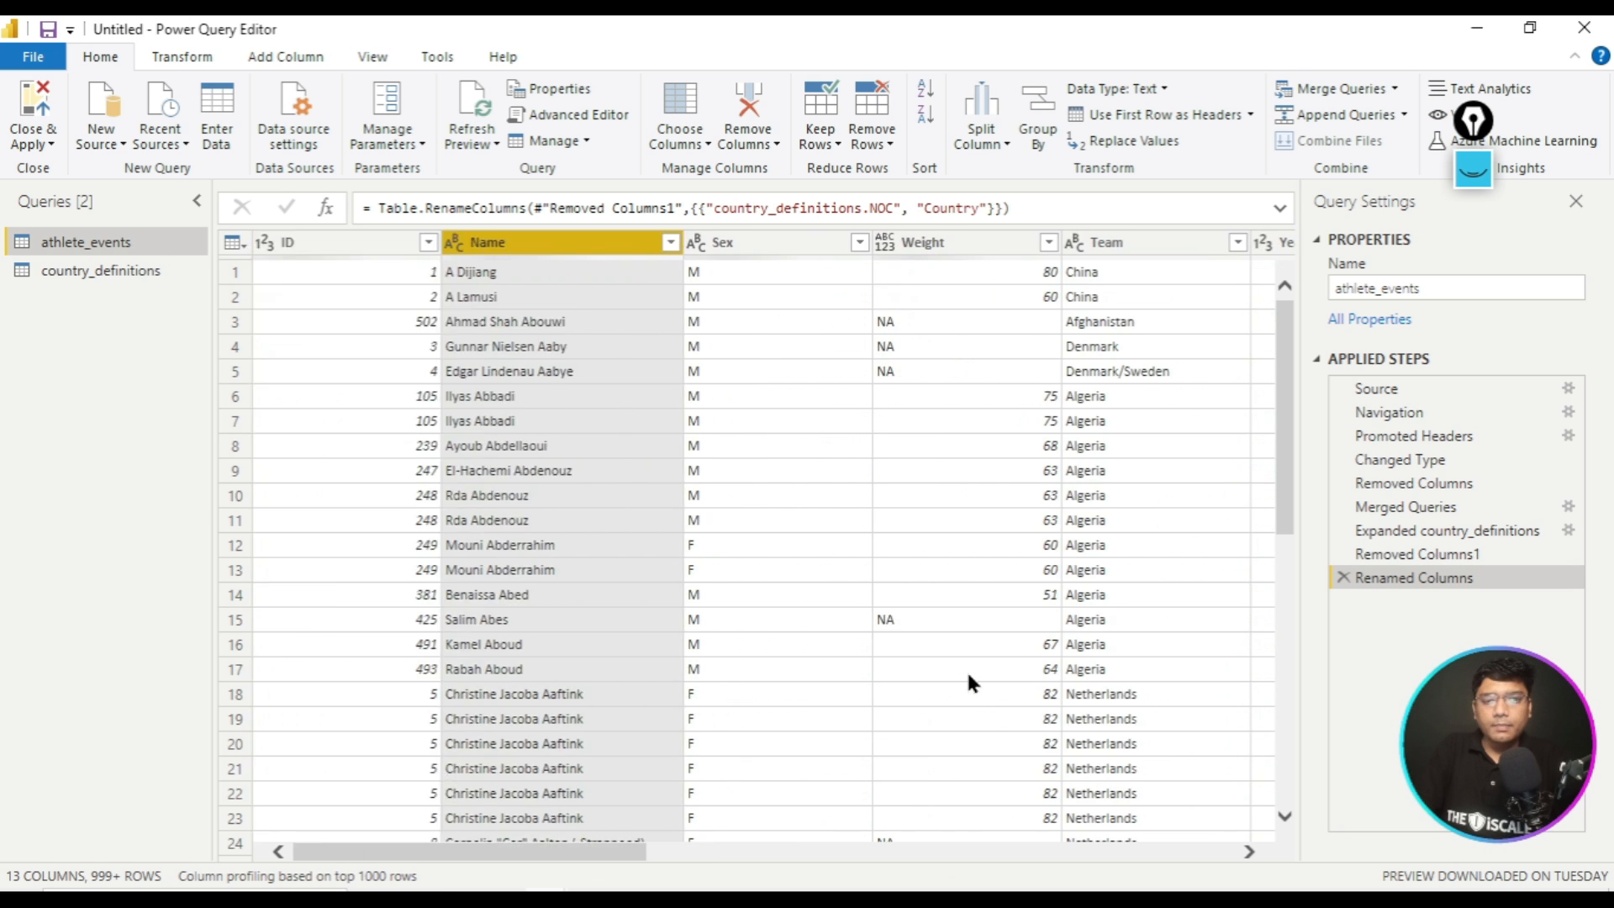
# - Rename the Sex column of athlete_events as Gender
pyautogui.press('Right')
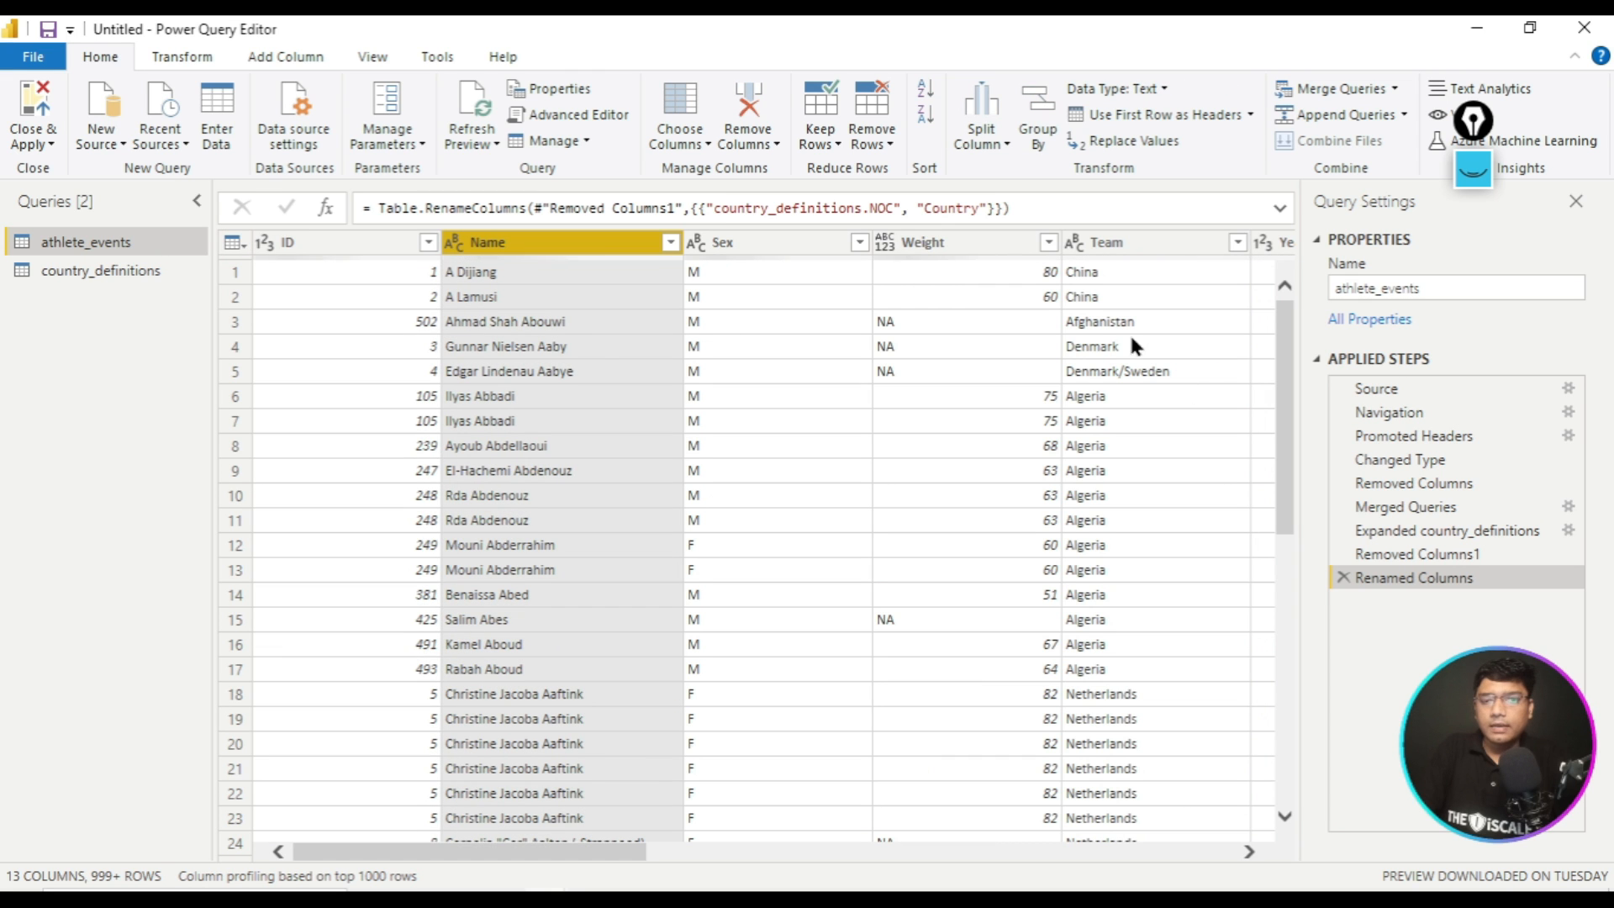
pyautogui.click(752, 244)
pyautogui.rightClick(752, 242)
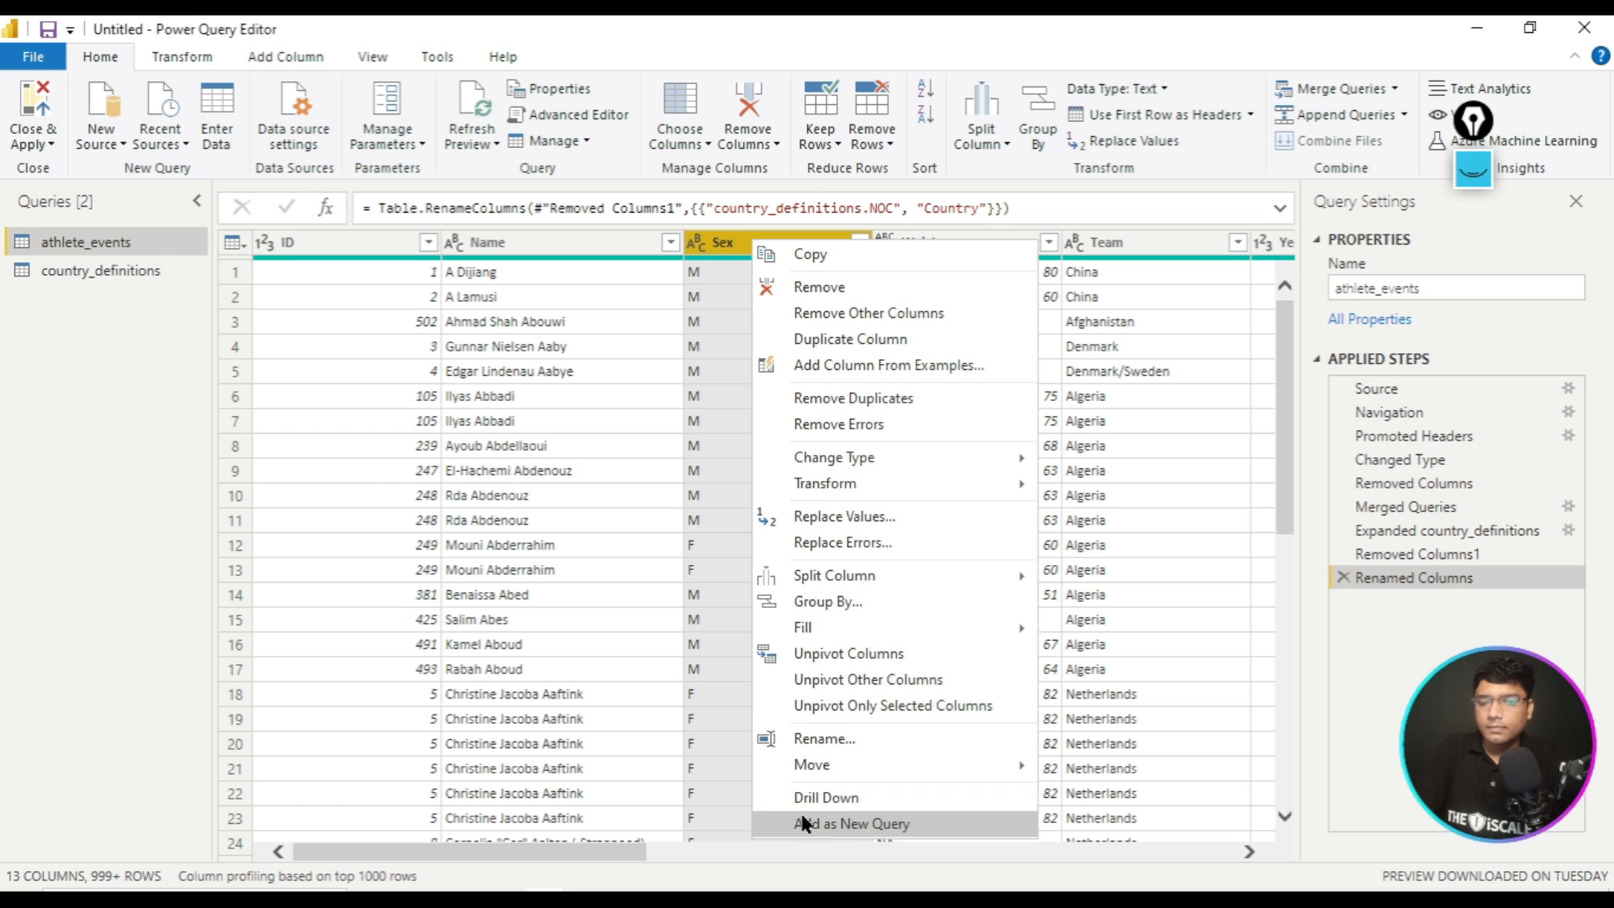
pyautogui.click(824, 739)
pyautogui.write('Gender')
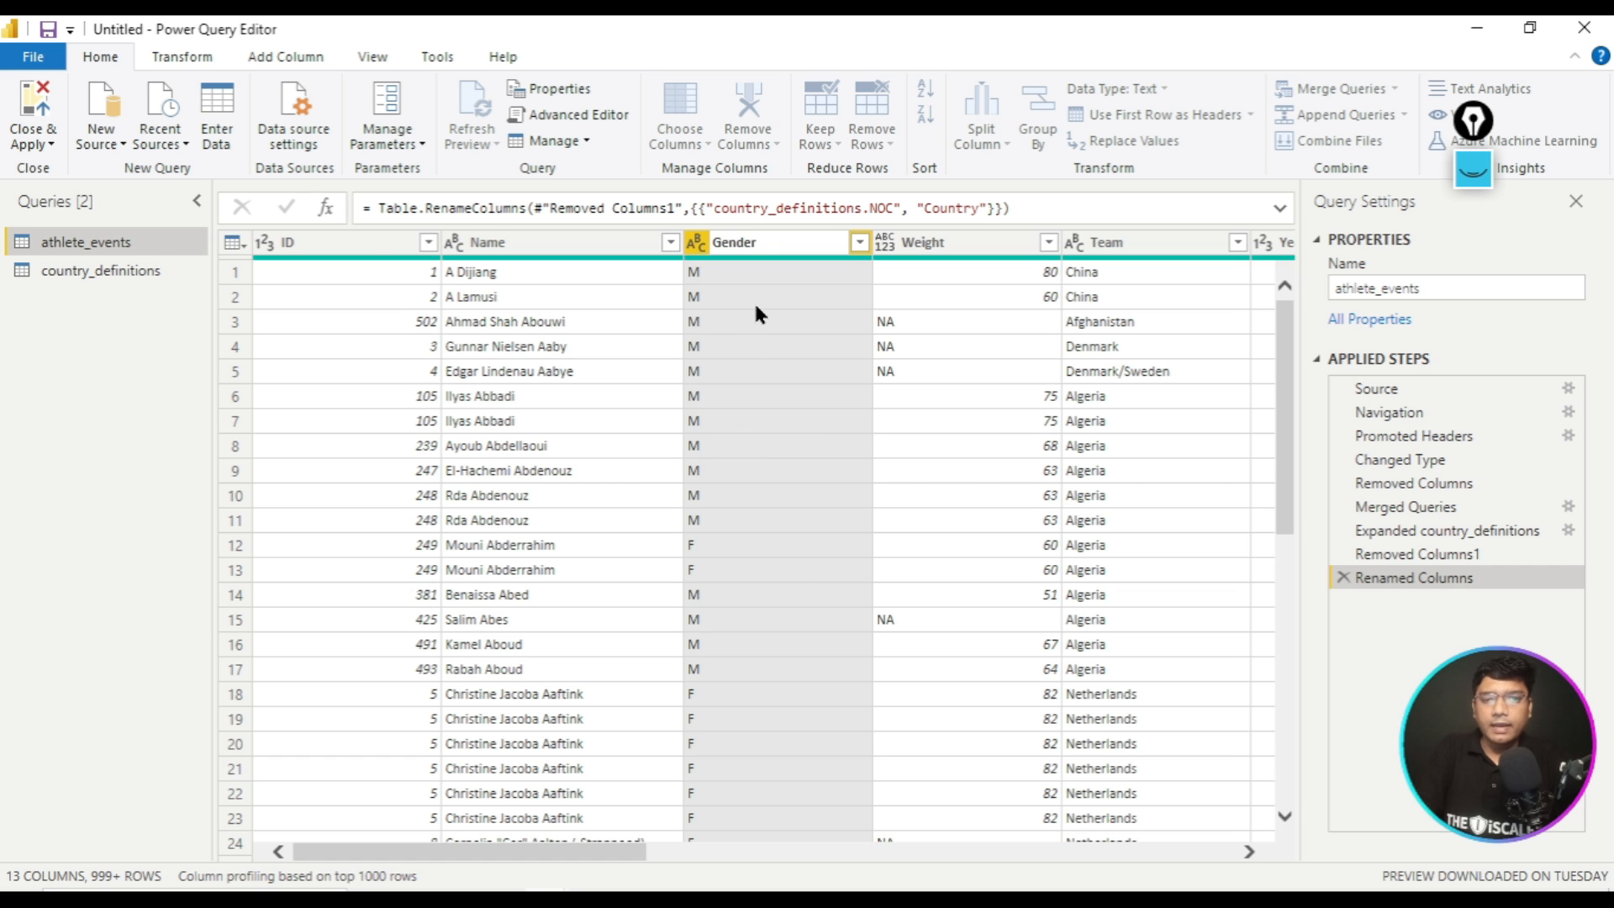
pyautogui.press('Return')
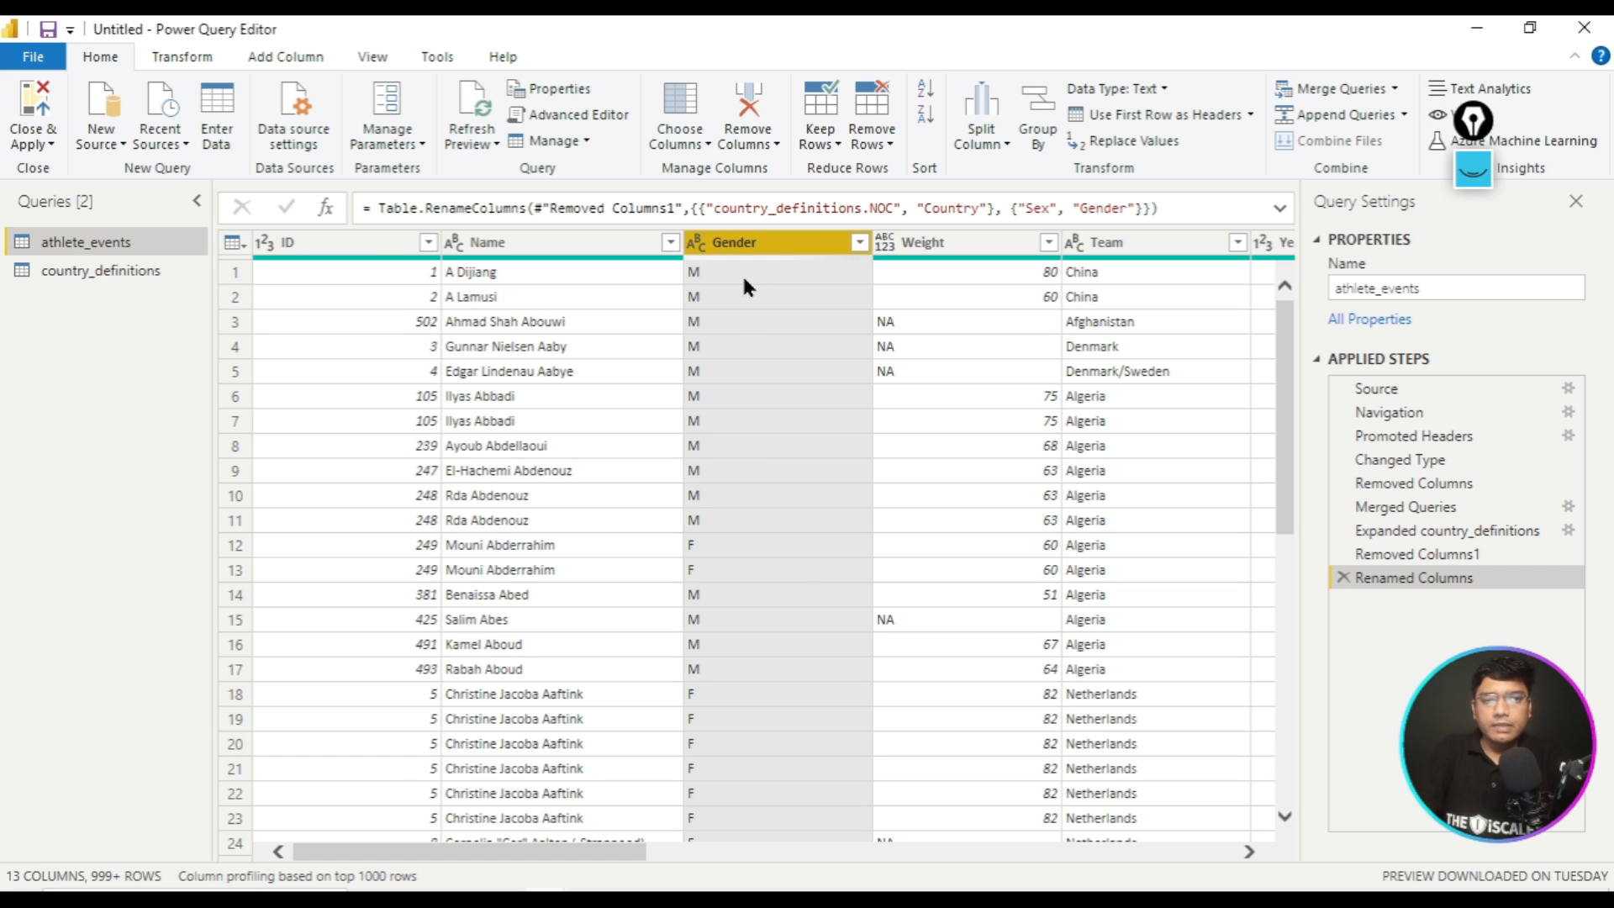
# - Replace the value M with Male in the Gender column
pyautogui.click(742, 272)
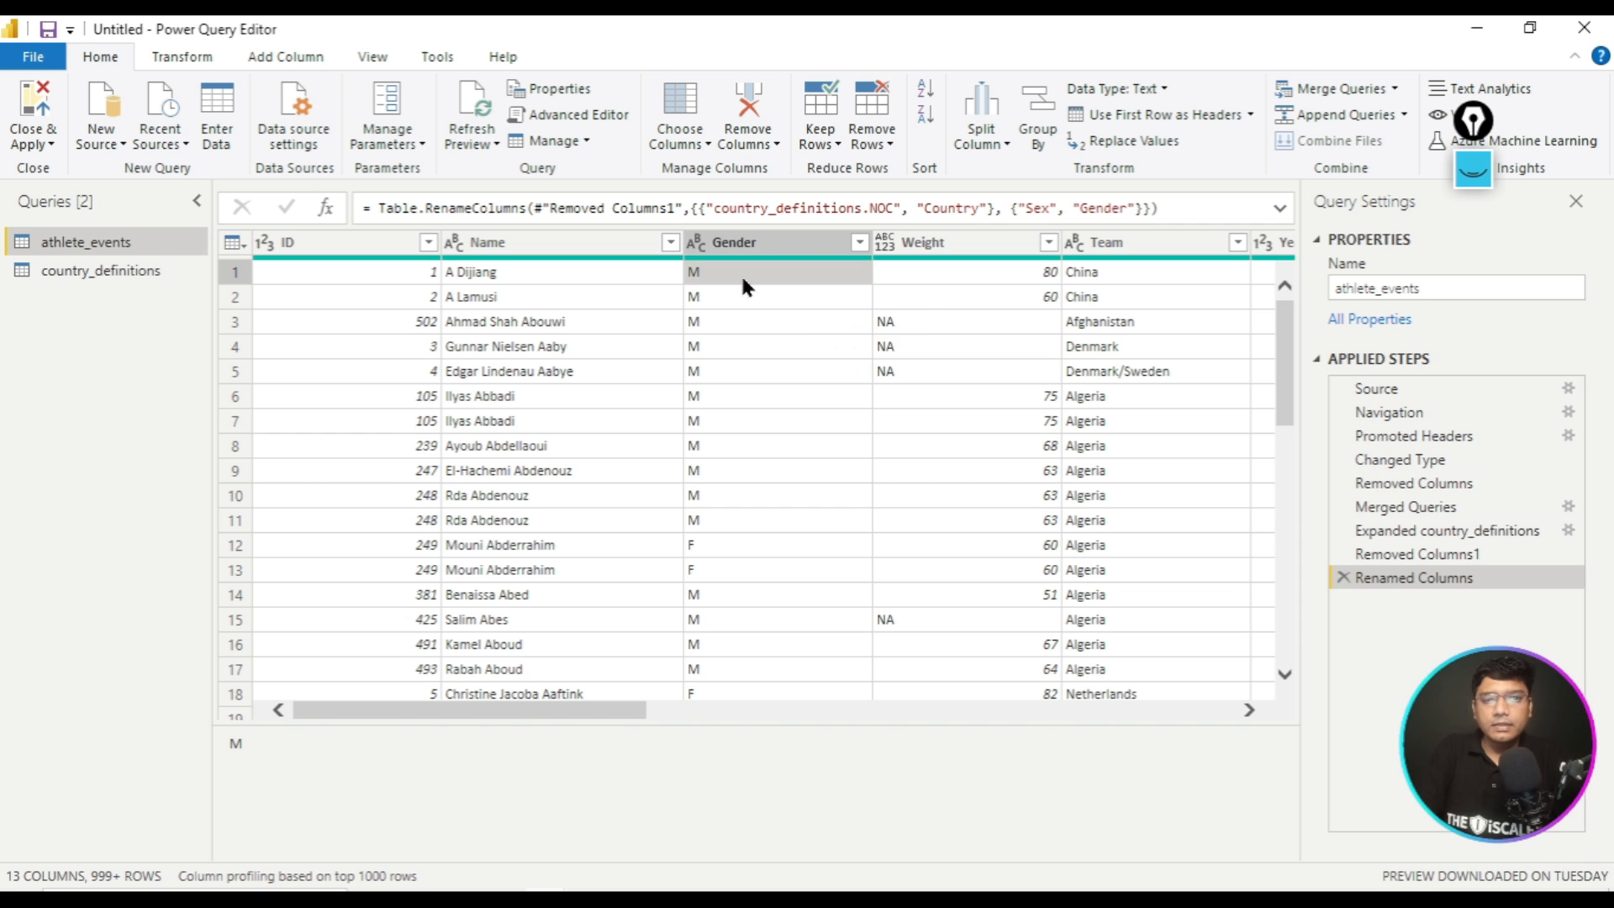
pyautogui.rightClick(740, 273)
pyautogui.click(712, 280)
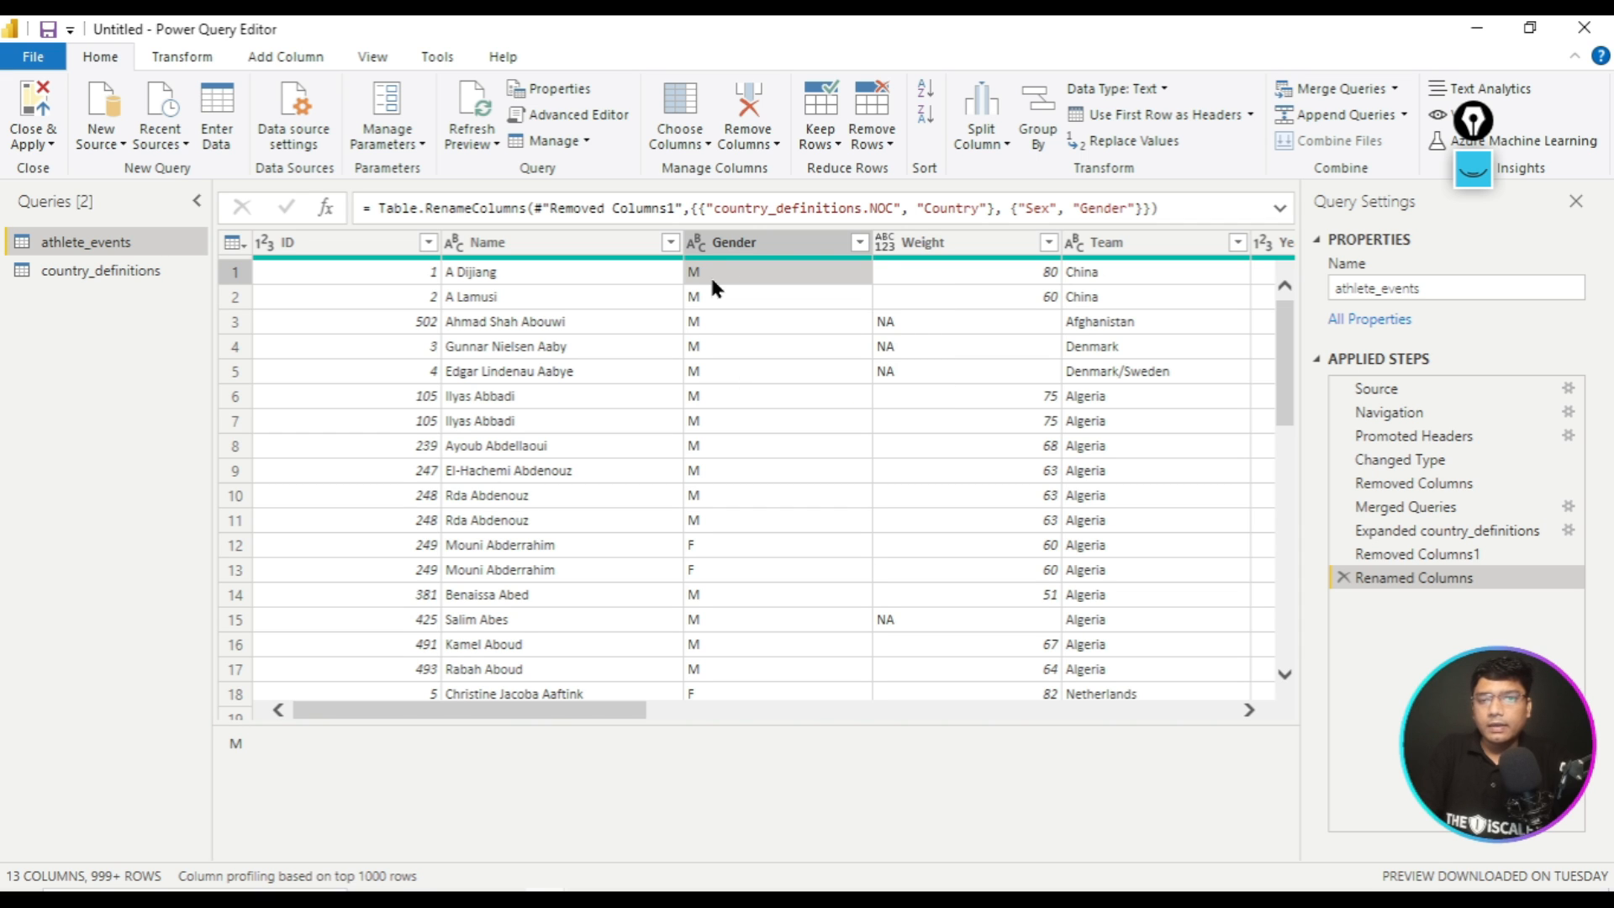
pyautogui.click(182, 61)
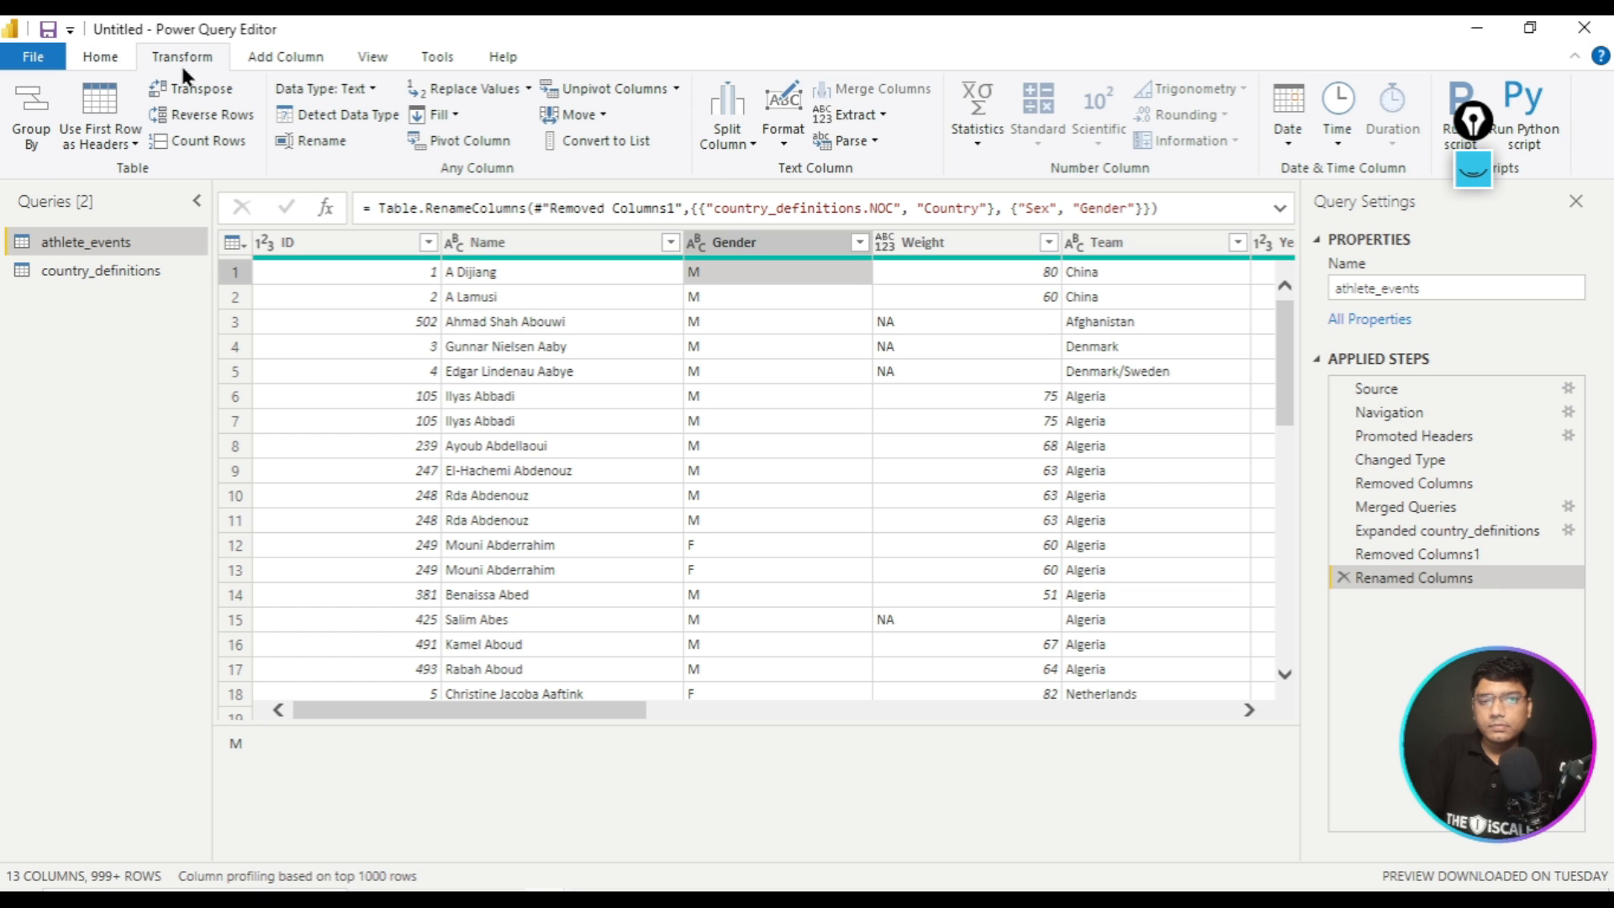
pyautogui.click(468, 88)
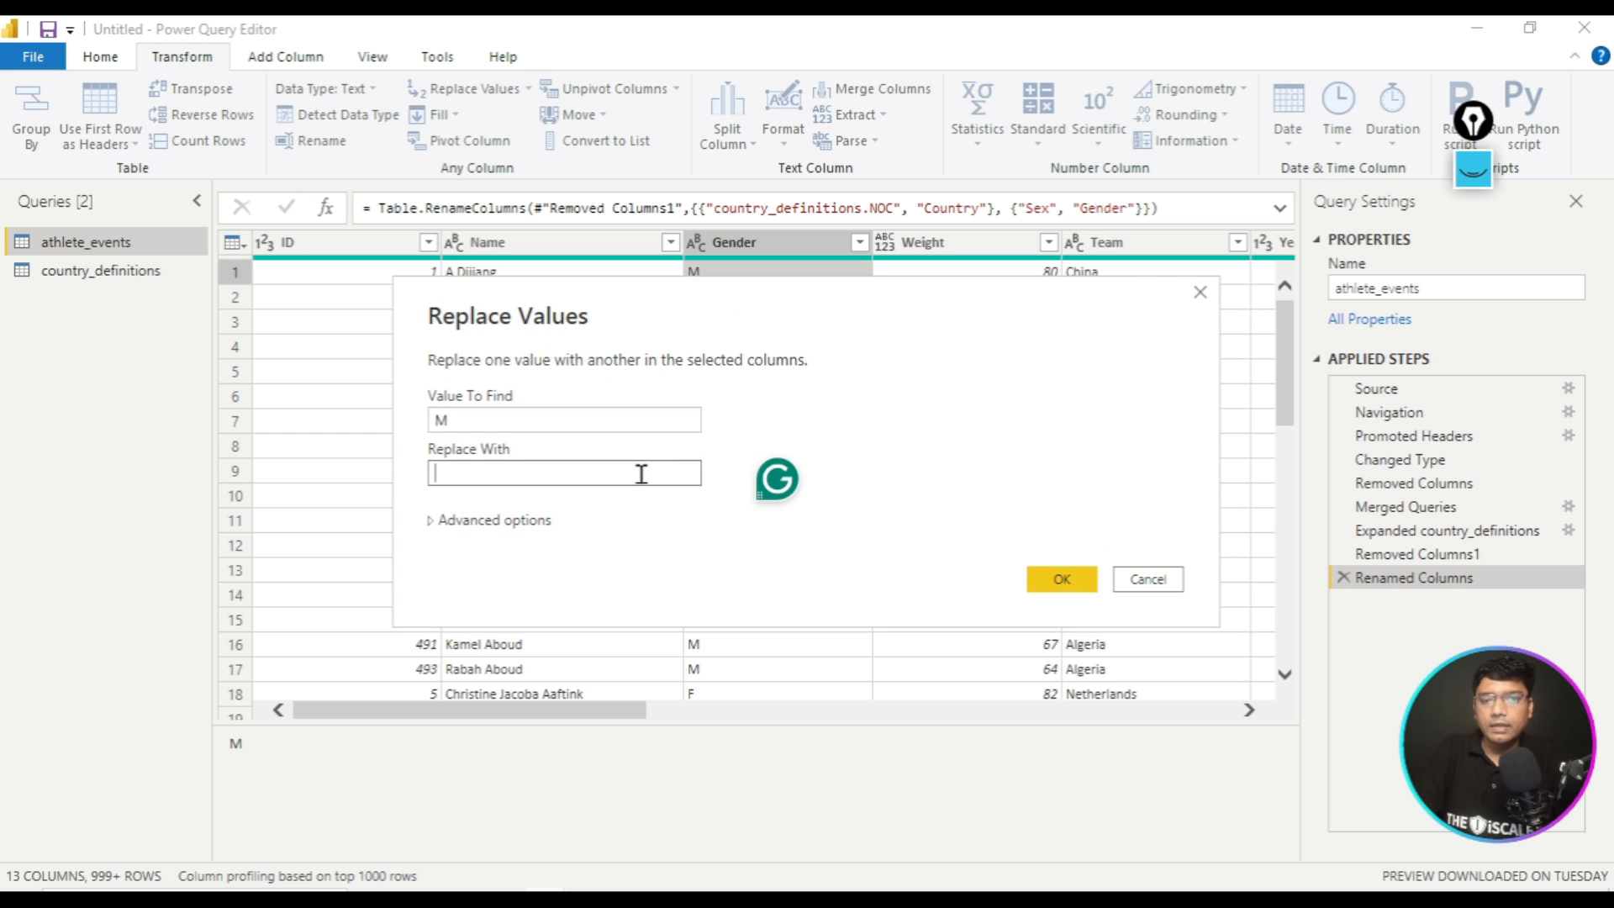
pyautogui.write('Male')
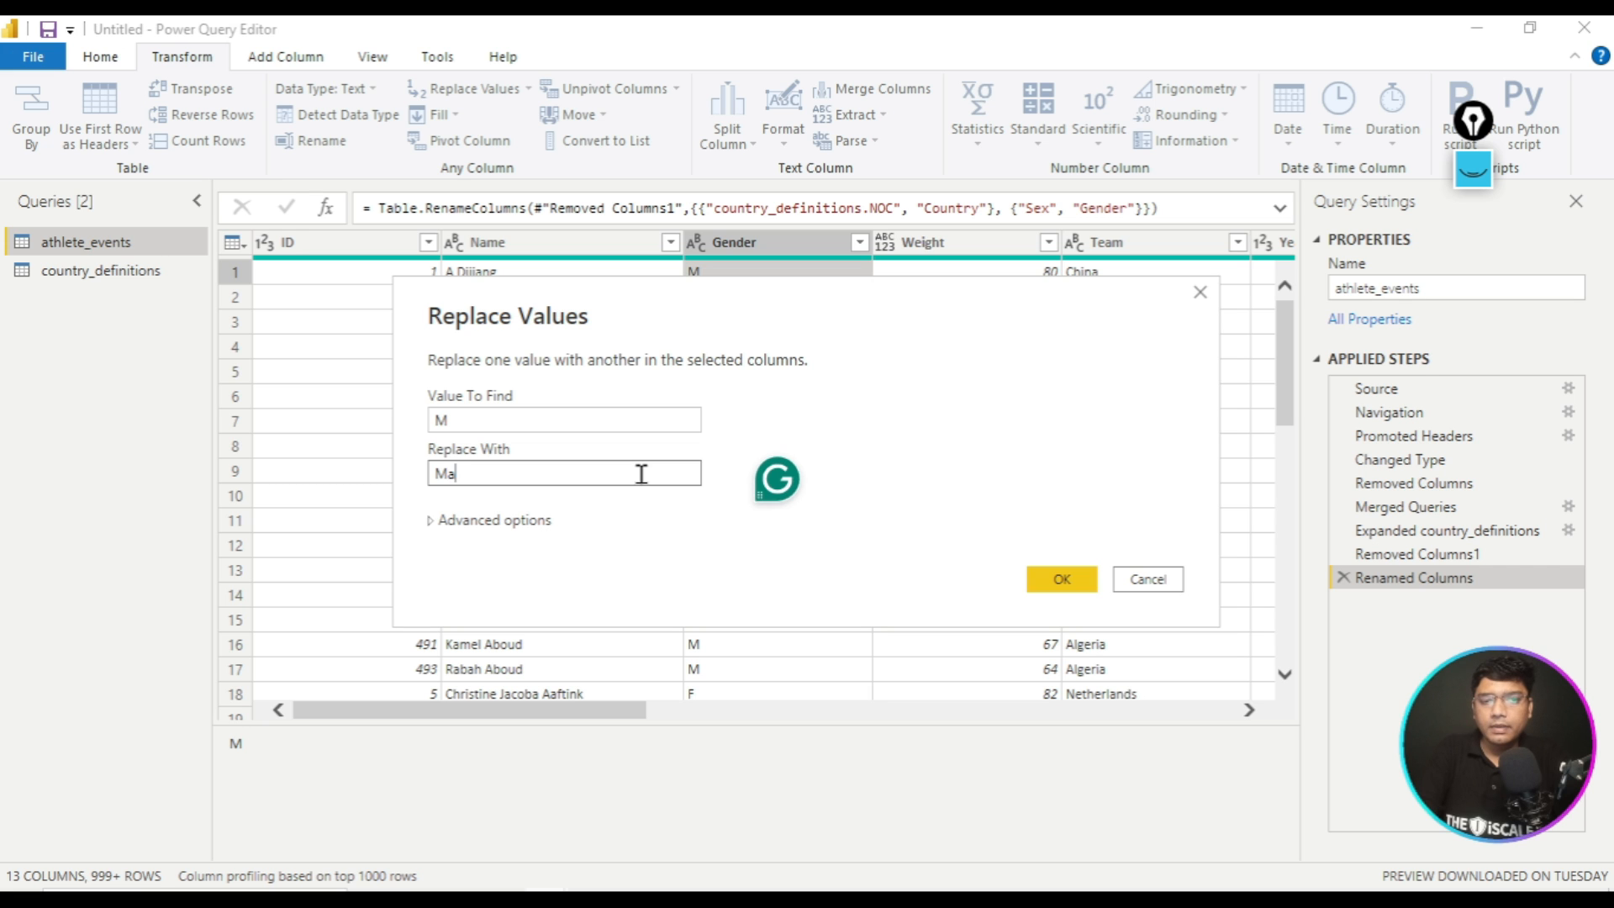
pyautogui.click(1059, 581)
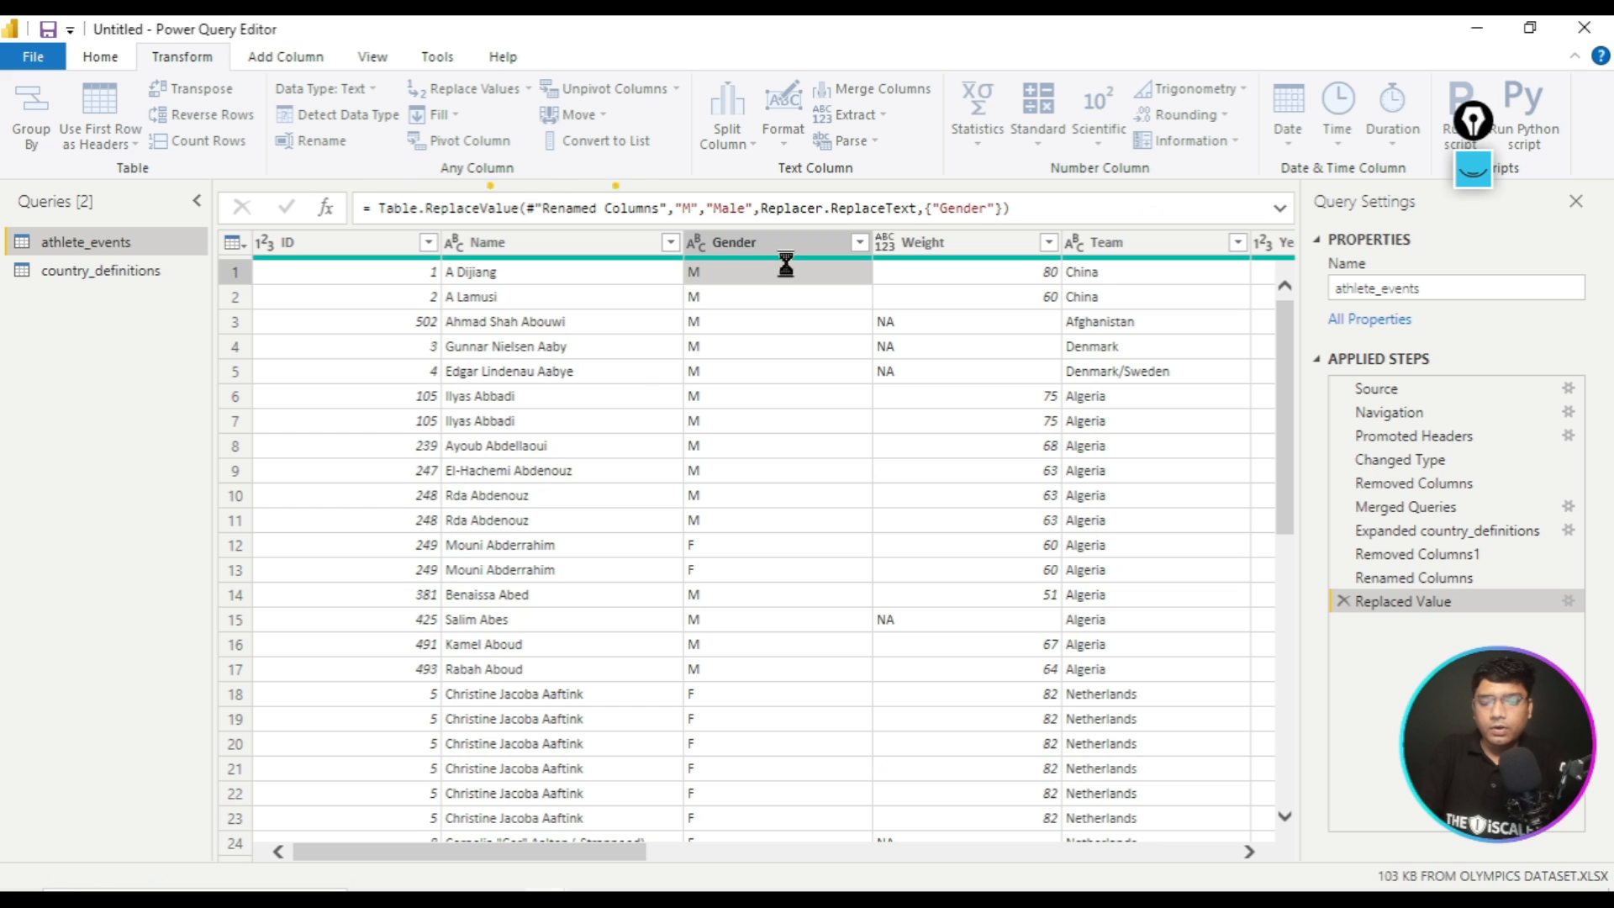
# - Replace the value F with Female in the Gender column
pyautogui.click(695, 544)
pyautogui.click(446, 103)
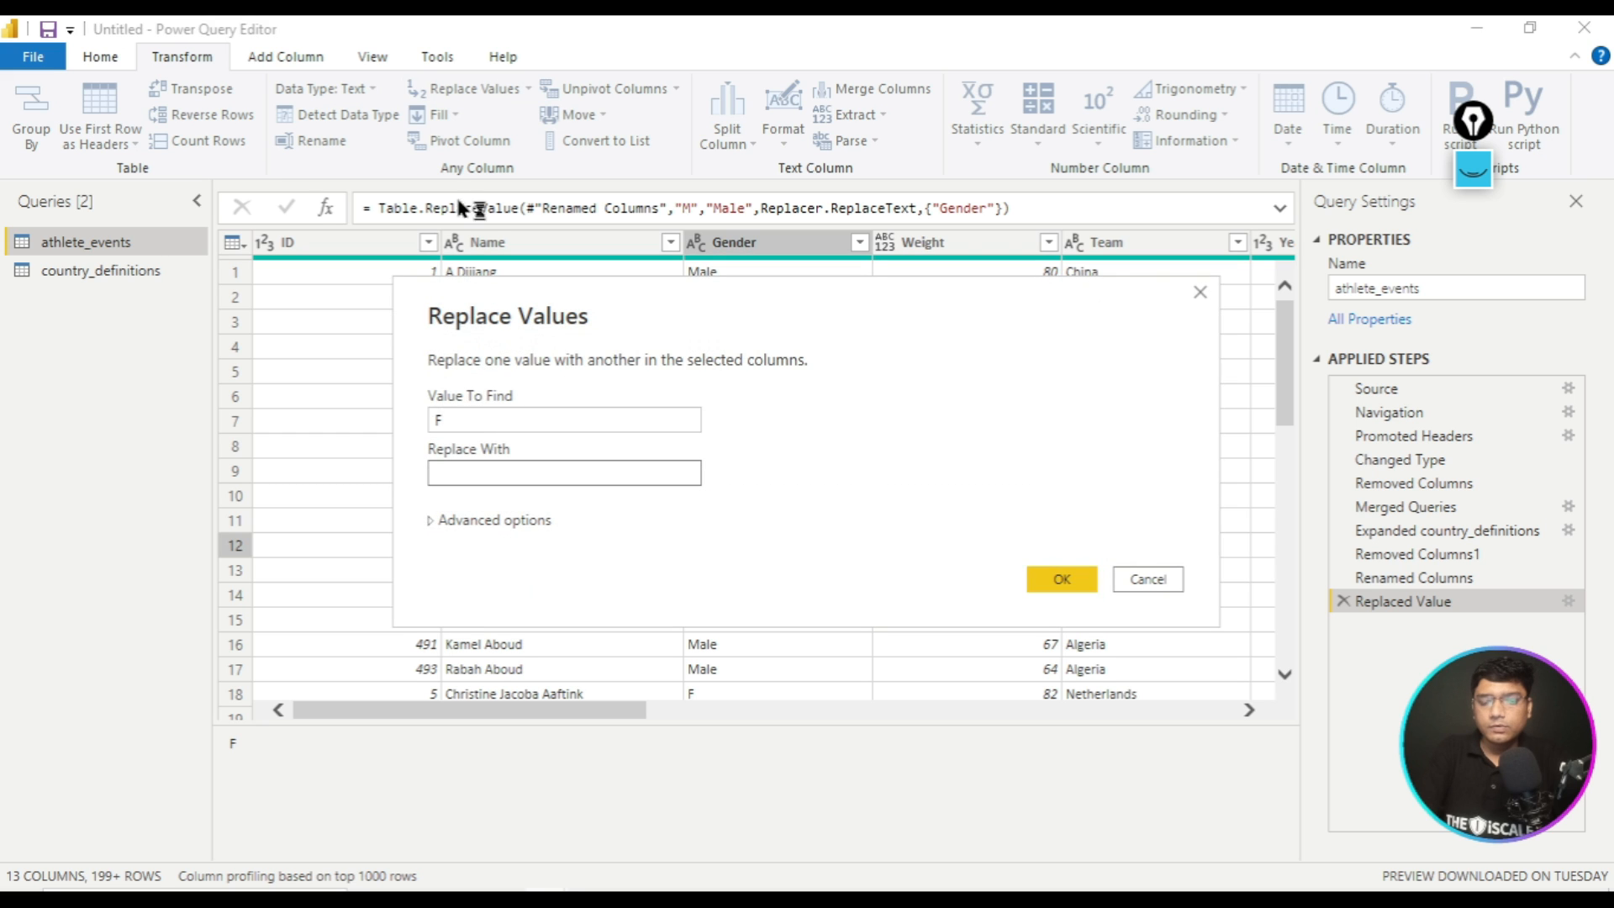
pyautogui.write('Fe')
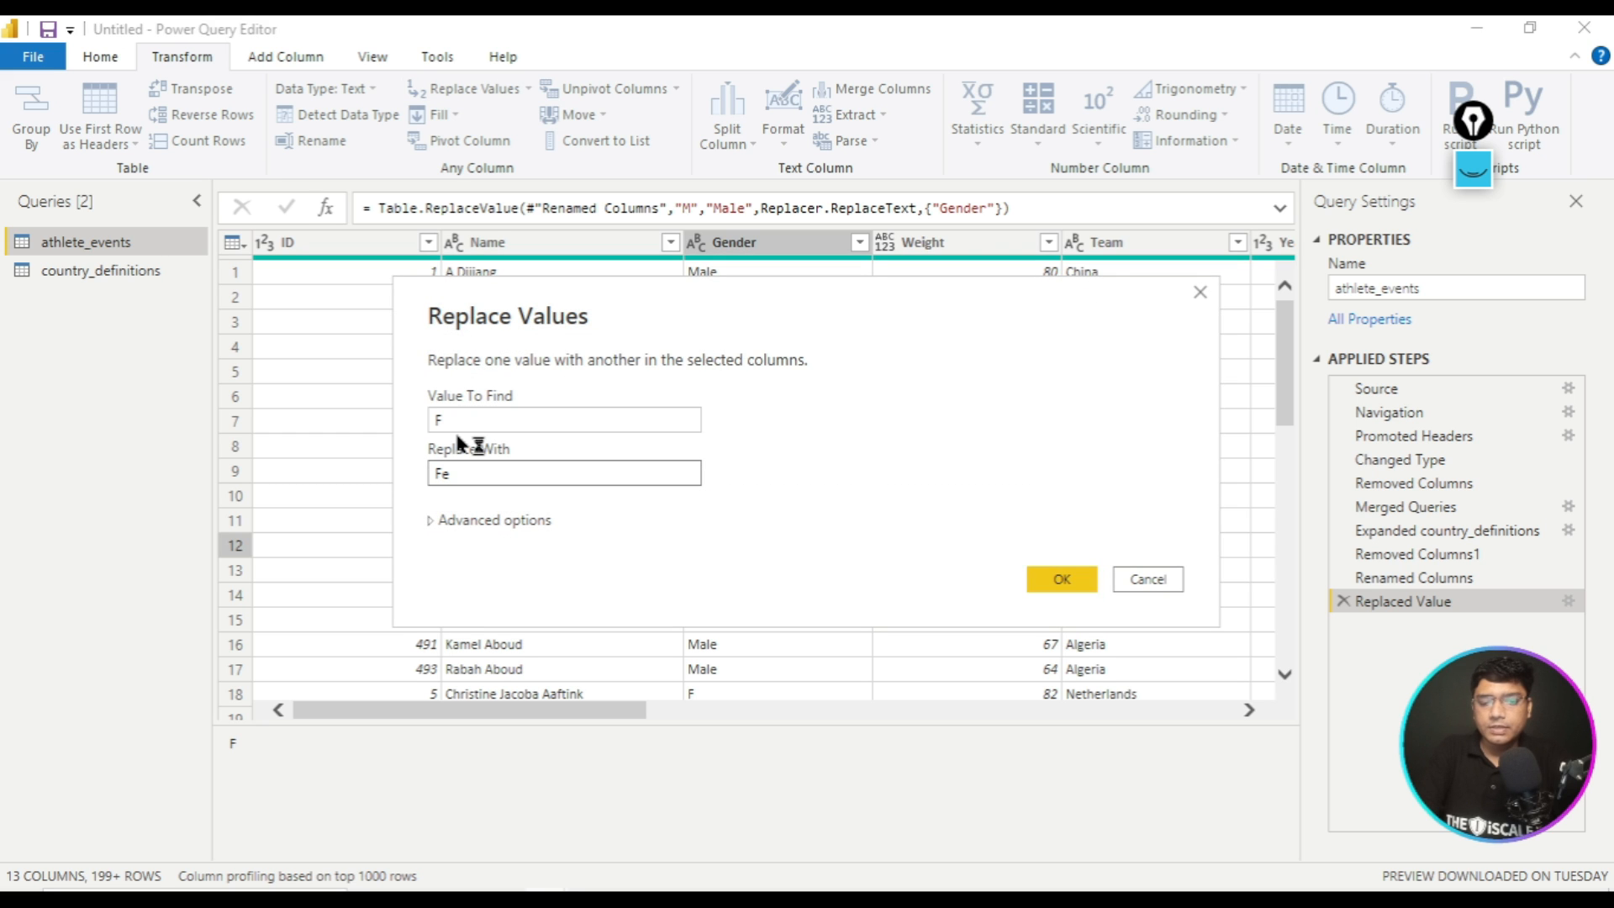
pyautogui.write('male')
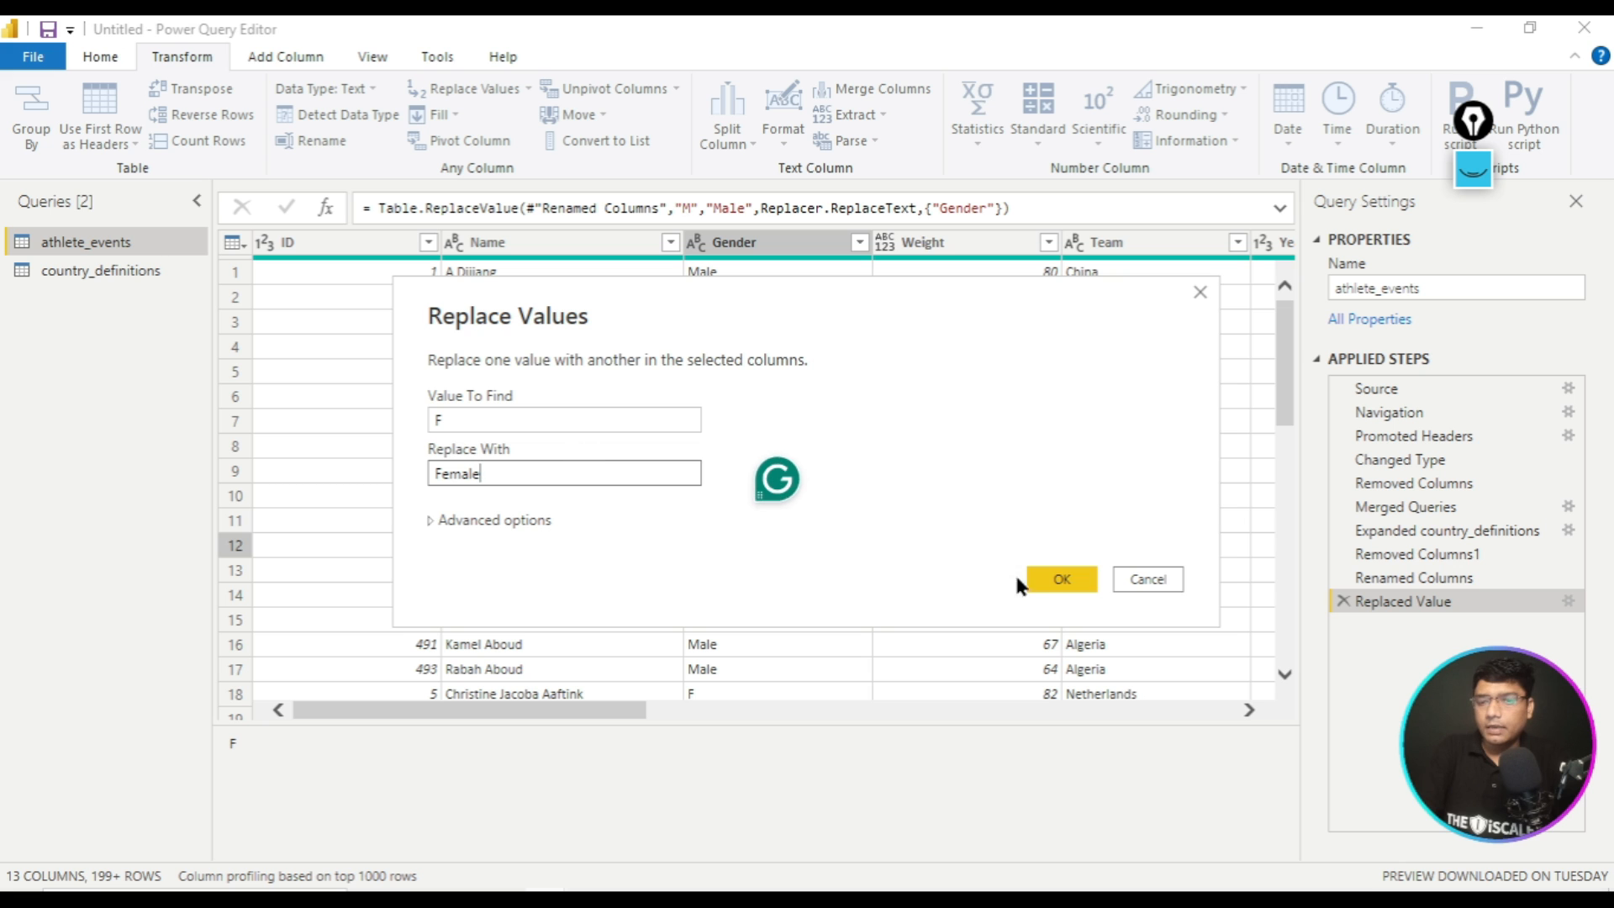
pyautogui.click(1054, 583)
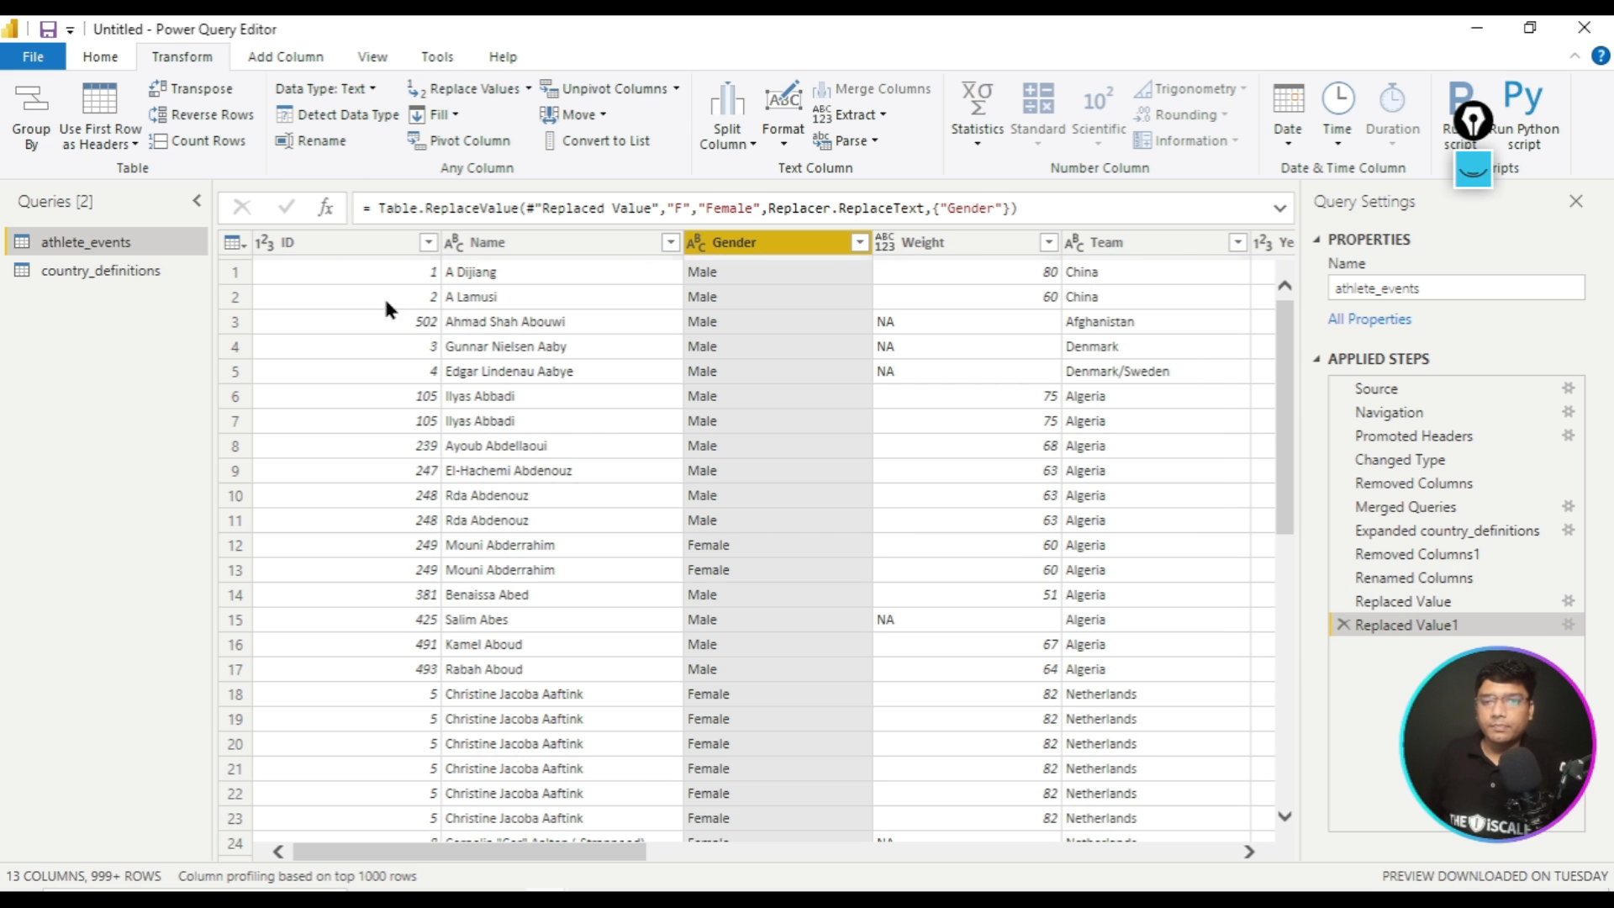
# - Examine the value lists of the ID, Name and Gender columns for blank or inconsistent entries, continuing to Weight
pyautogui.click(239, 315)
pyautogui.click(430, 242)
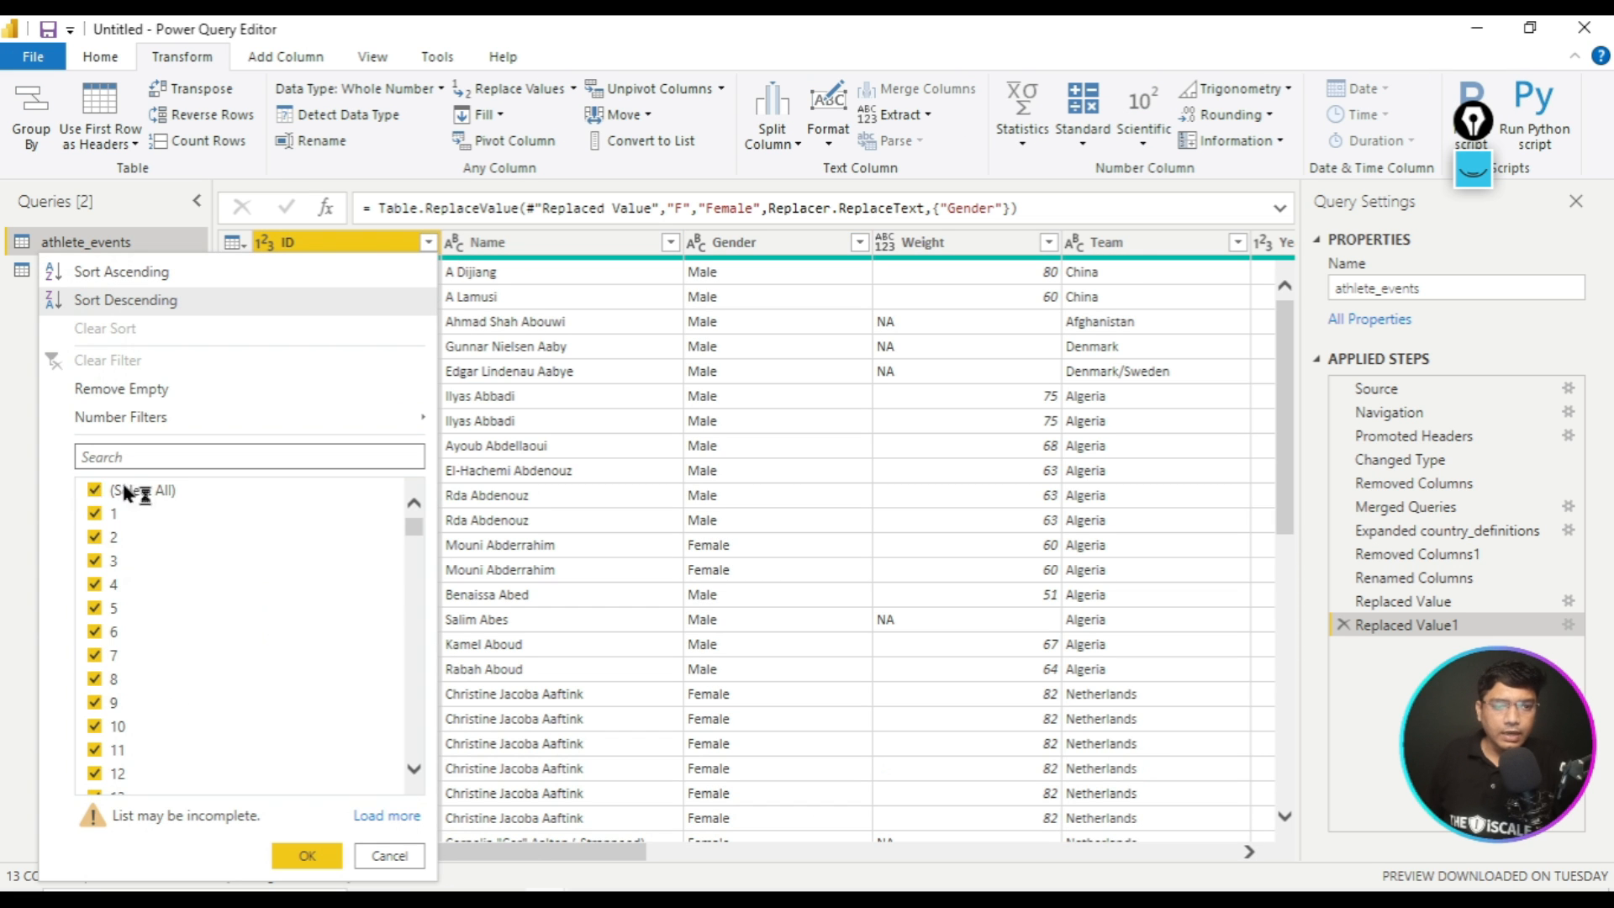
pyautogui.click(671, 243)
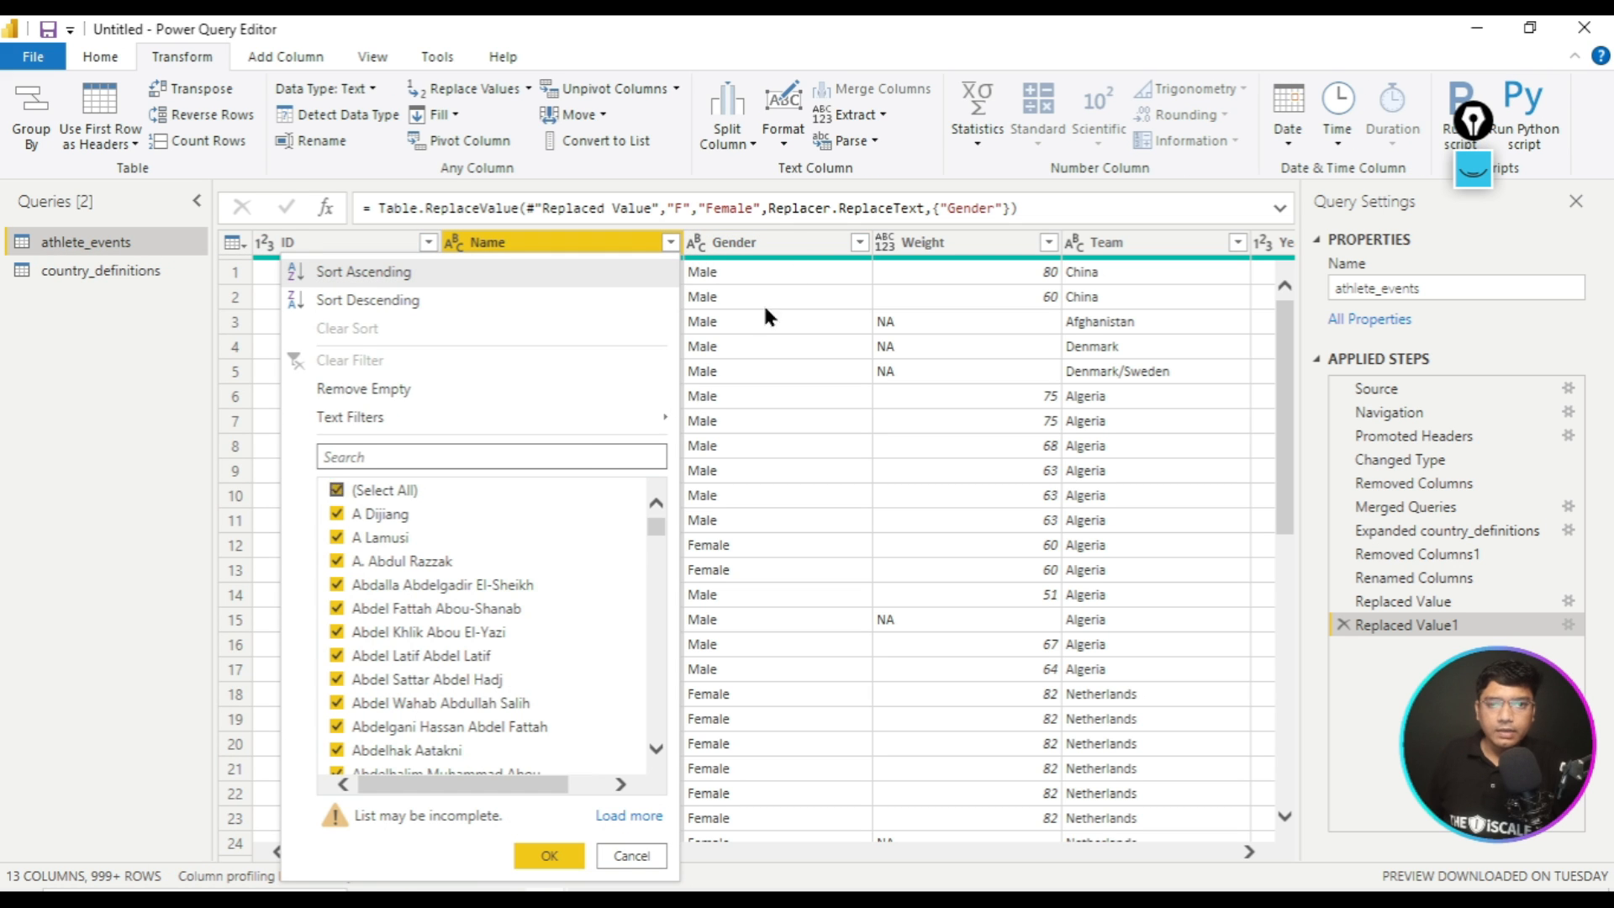
pyautogui.click(860, 242)
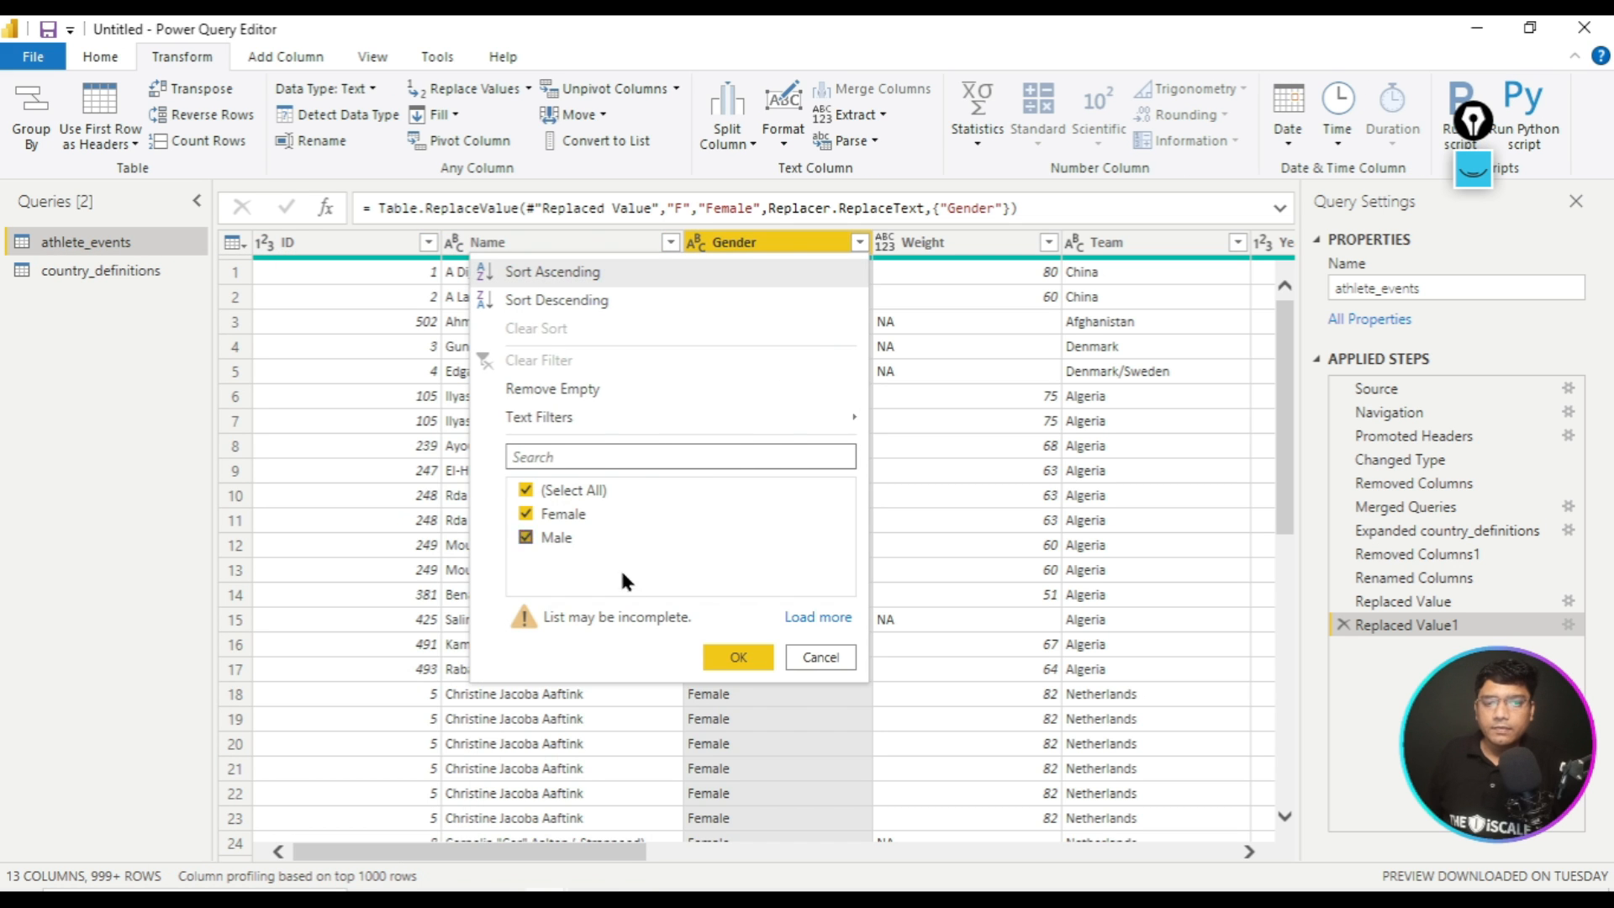
pyautogui.click(824, 656)
pyautogui.click(1048, 243)
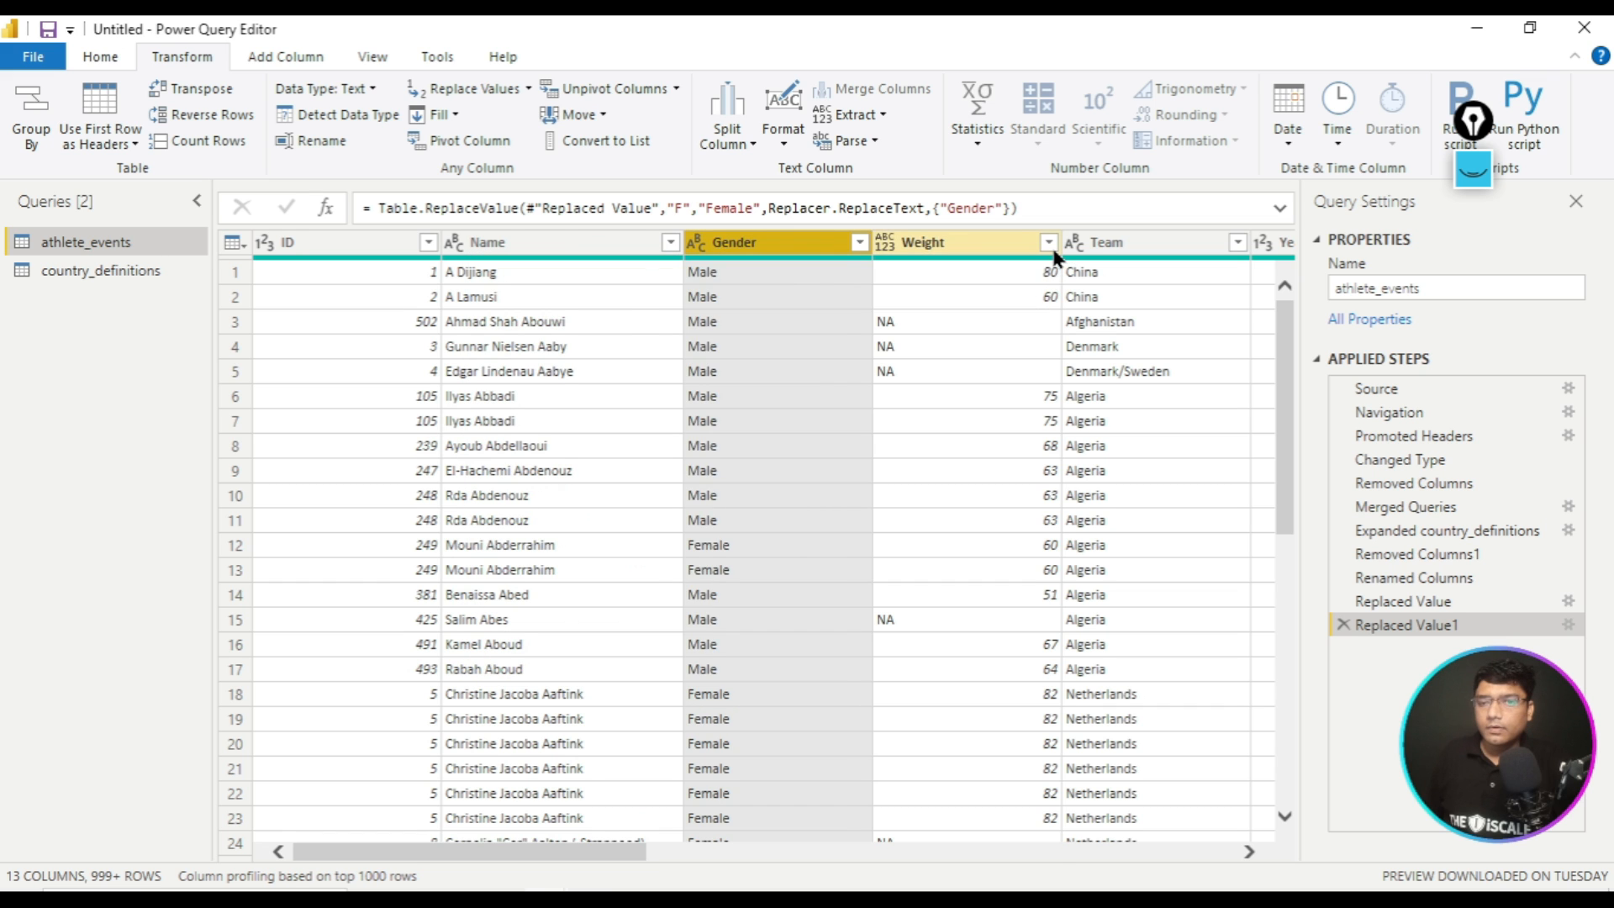
pyautogui.click(1051, 245)
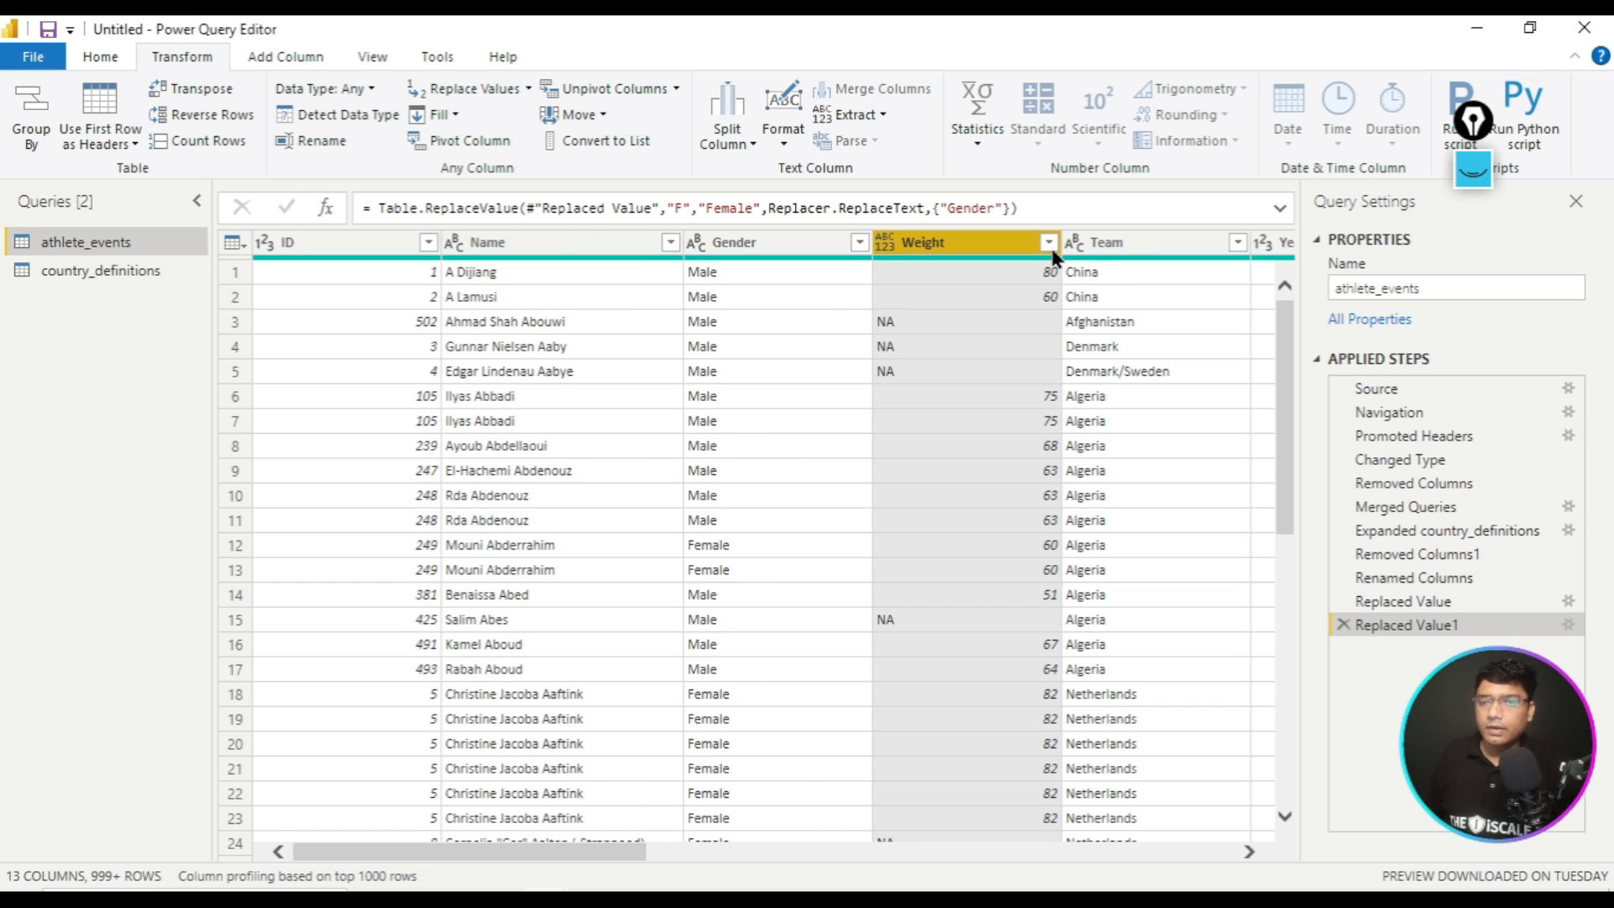
# - Examine the value lists of the Team, Year, City and Sport columns for empty entries, keeping all values selected
pyautogui.moveTo(560, 856); pyautogui.dragTo(796, 868)
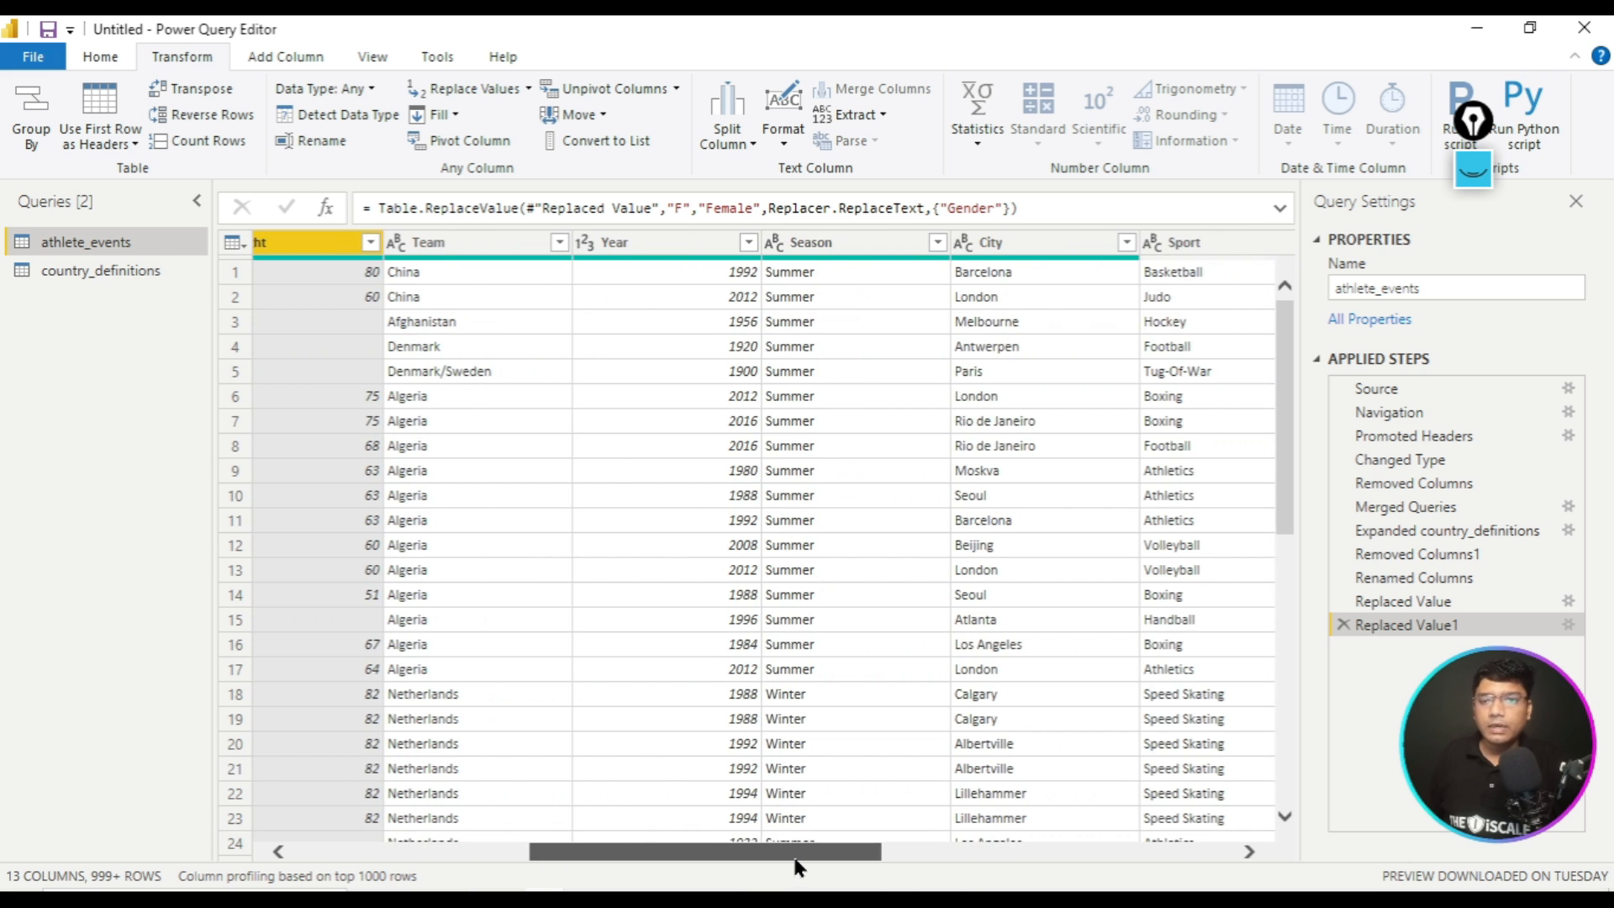
pyautogui.click(559, 243)
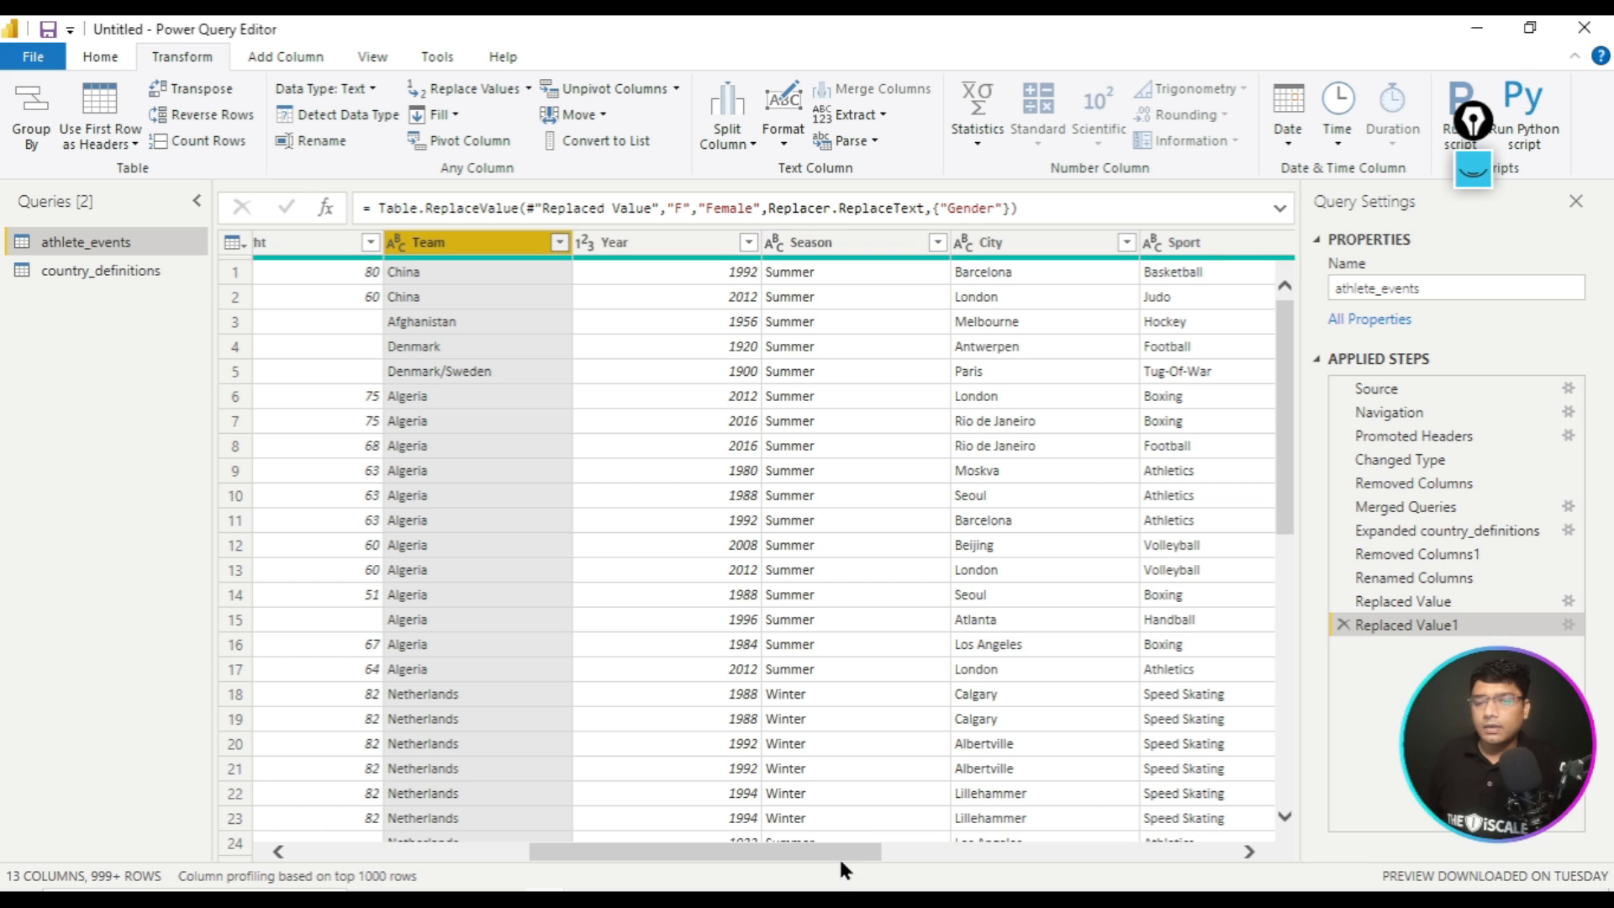
pyautogui.hotkey('alt', 'Down')
pyautogui.press('Escape')
pyautogui.hotkey('alt', 'Down')
pyautogui.press('Escape')
pyautogui.hotkey('alt', 'Down')
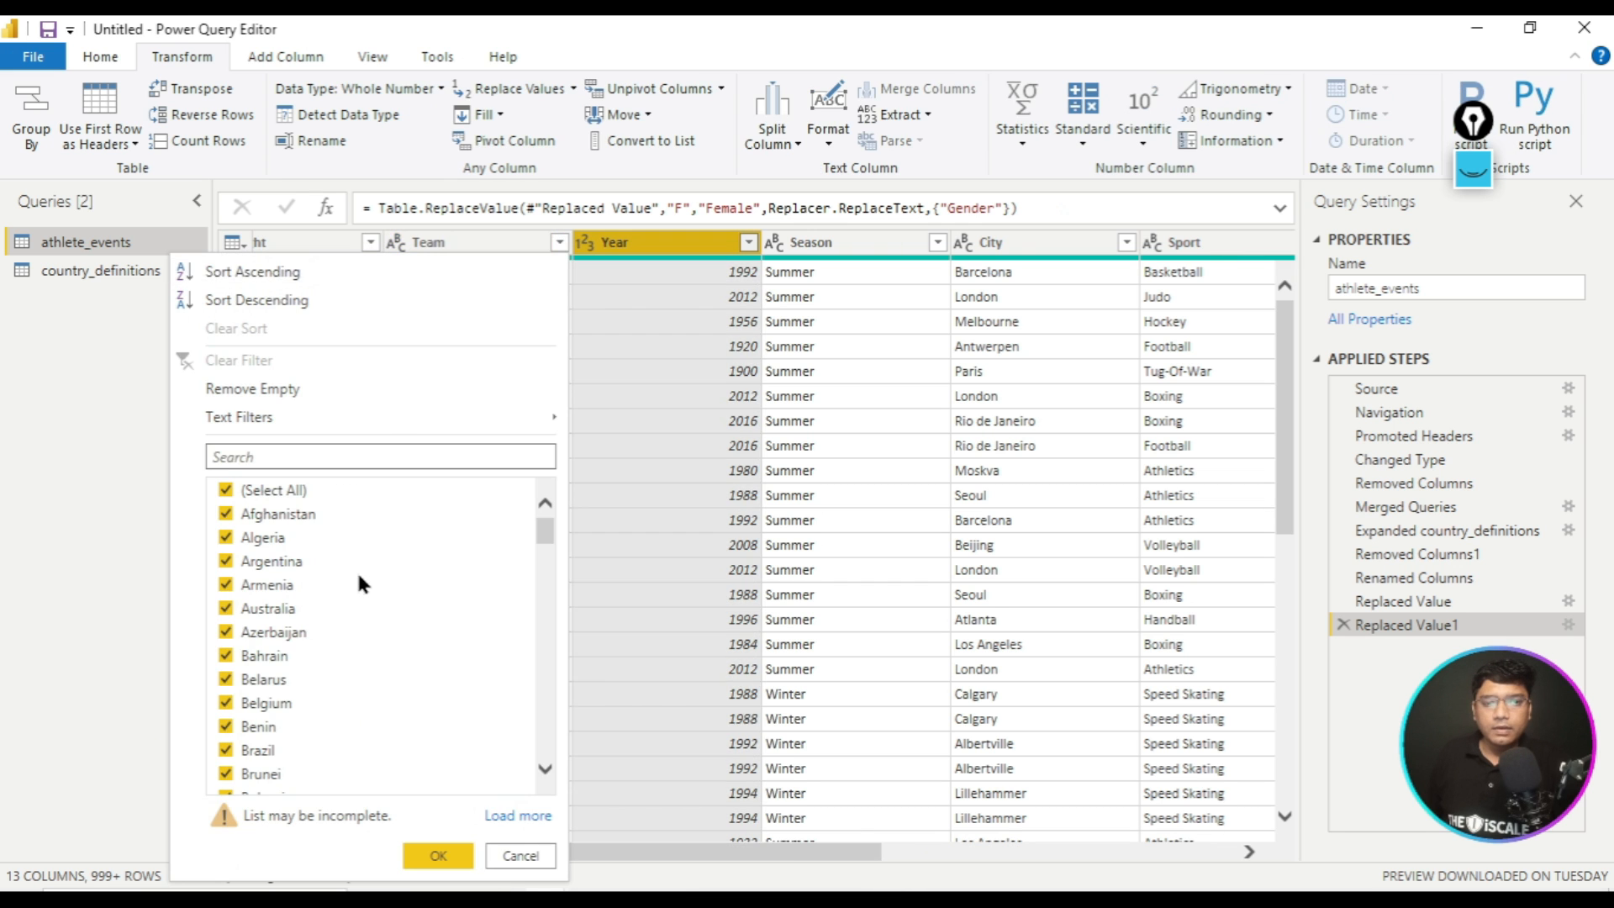
pyautogui.press('Escape')
pyautogui.press('Right')
pyautogui.hotkey('alt', 'Down')
pyautogui.press('Escape')
pyautogui.moveTo(745, 851); pyautogui.dragTo(790, 851)
pyautogui.click(900, 396)
pyautogui.click(996, 243)
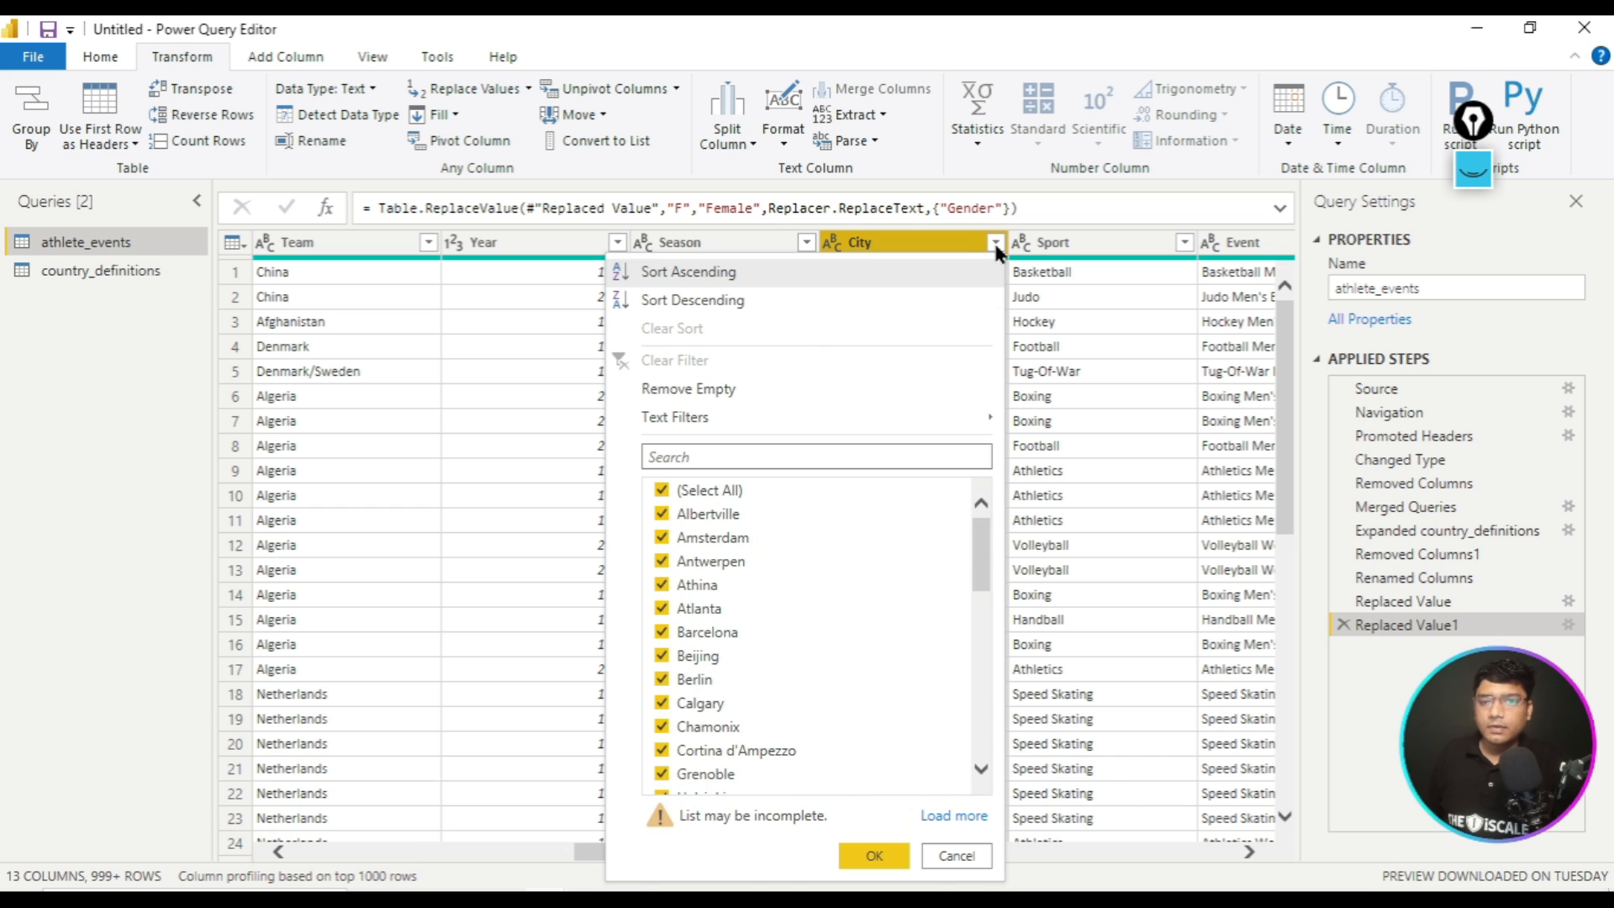
pyautogui.click(995, 243)
pyautogui.moveTo(858, 851); pyautogui.dragTo(955, 851)
pyautogui.click(904, 242)
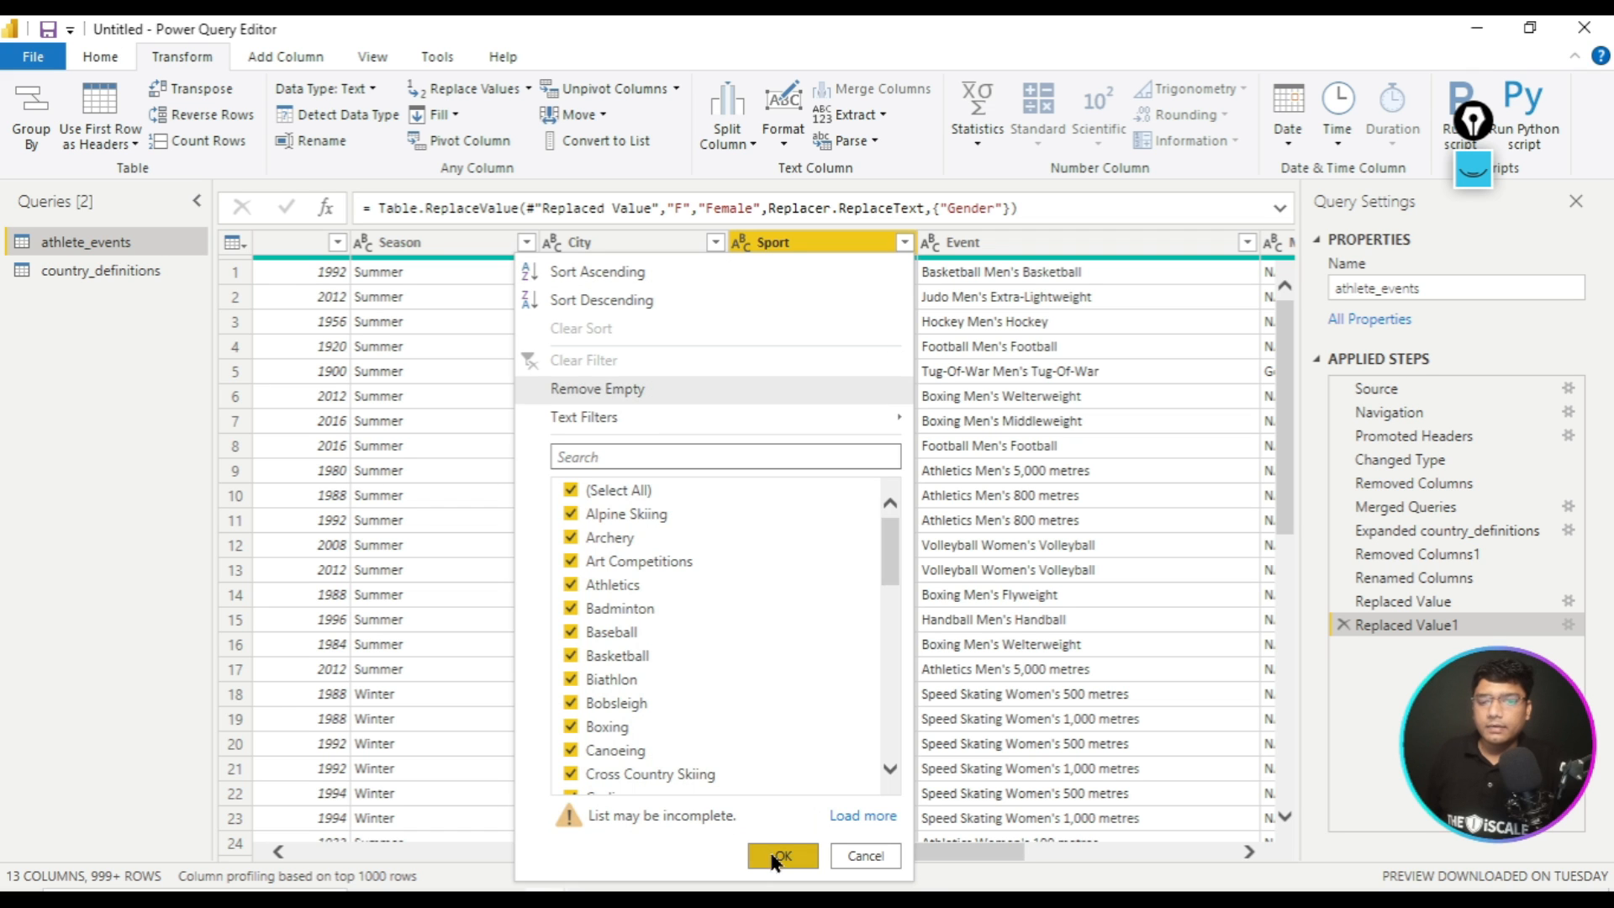
pyautogui.click(778, 856)
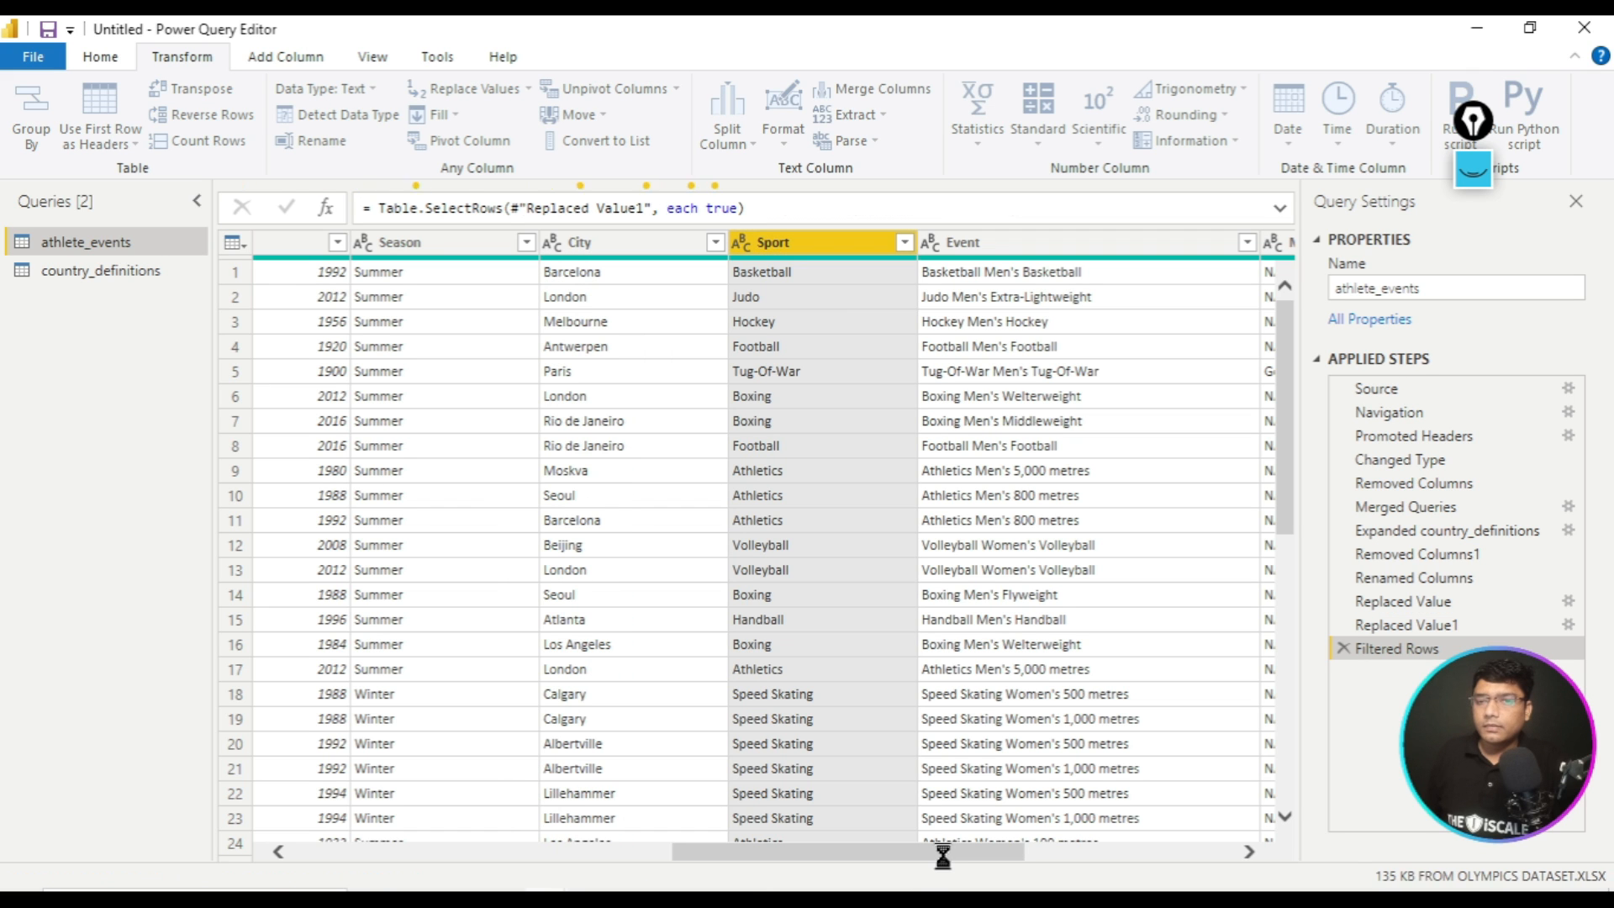
# - Check the Medal column's values and filter the null rows out of the Country column
pyautogui.moveTo(941, 851); pyautogui.dragTo(1134, 864)
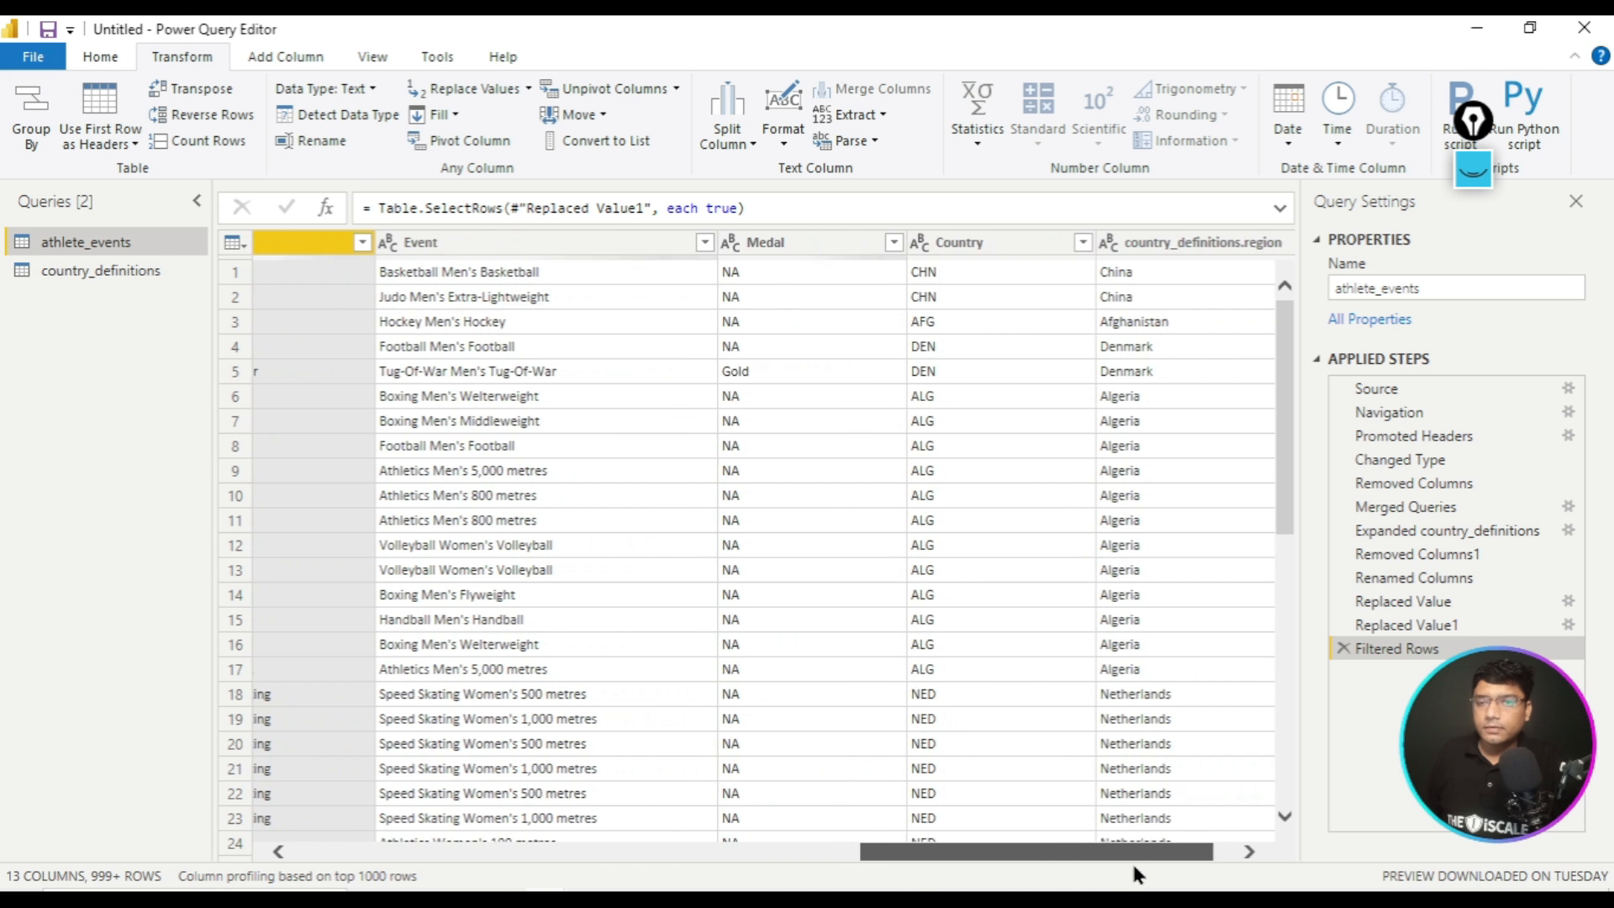
pyautogui.click(887, 242)
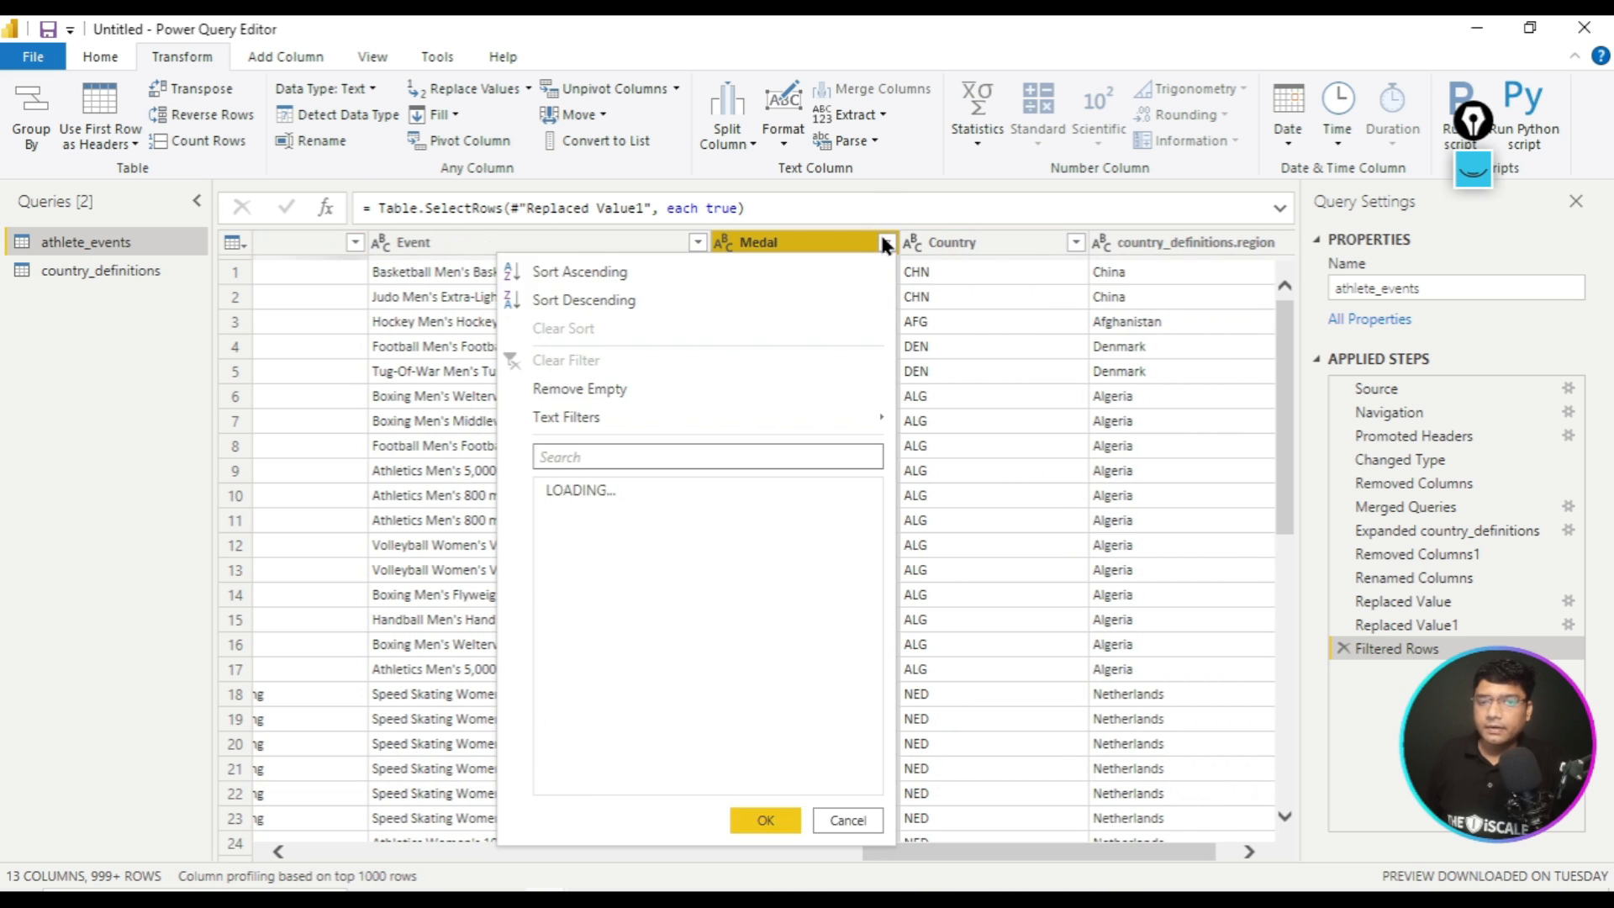
pyautogui.click(1076, 242)
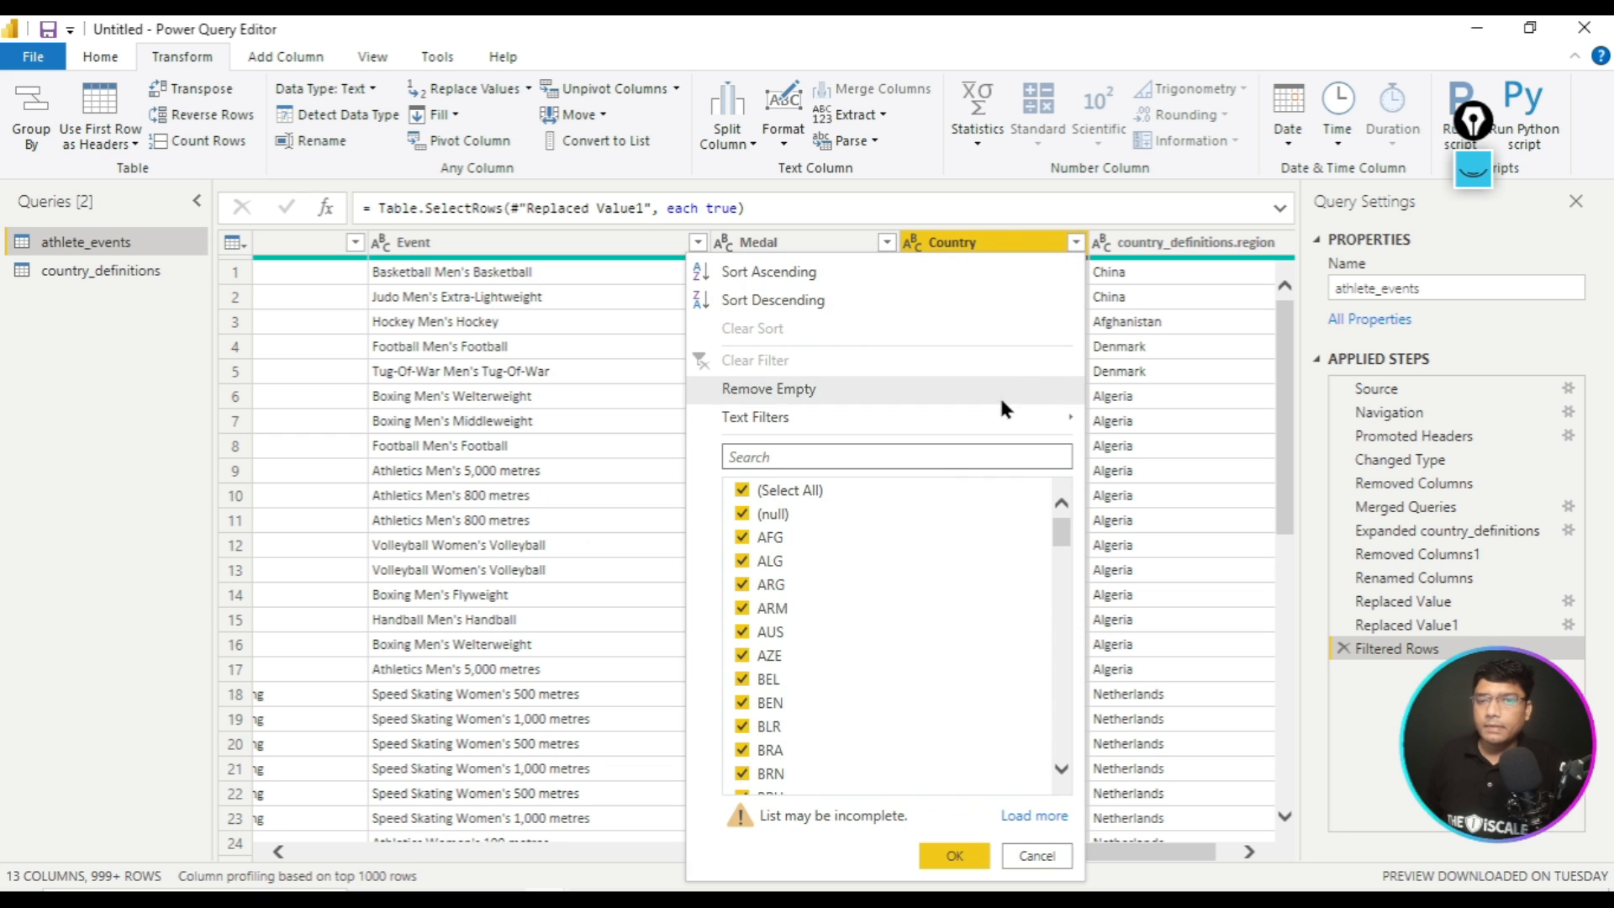
pyautogui.click(748, 518)
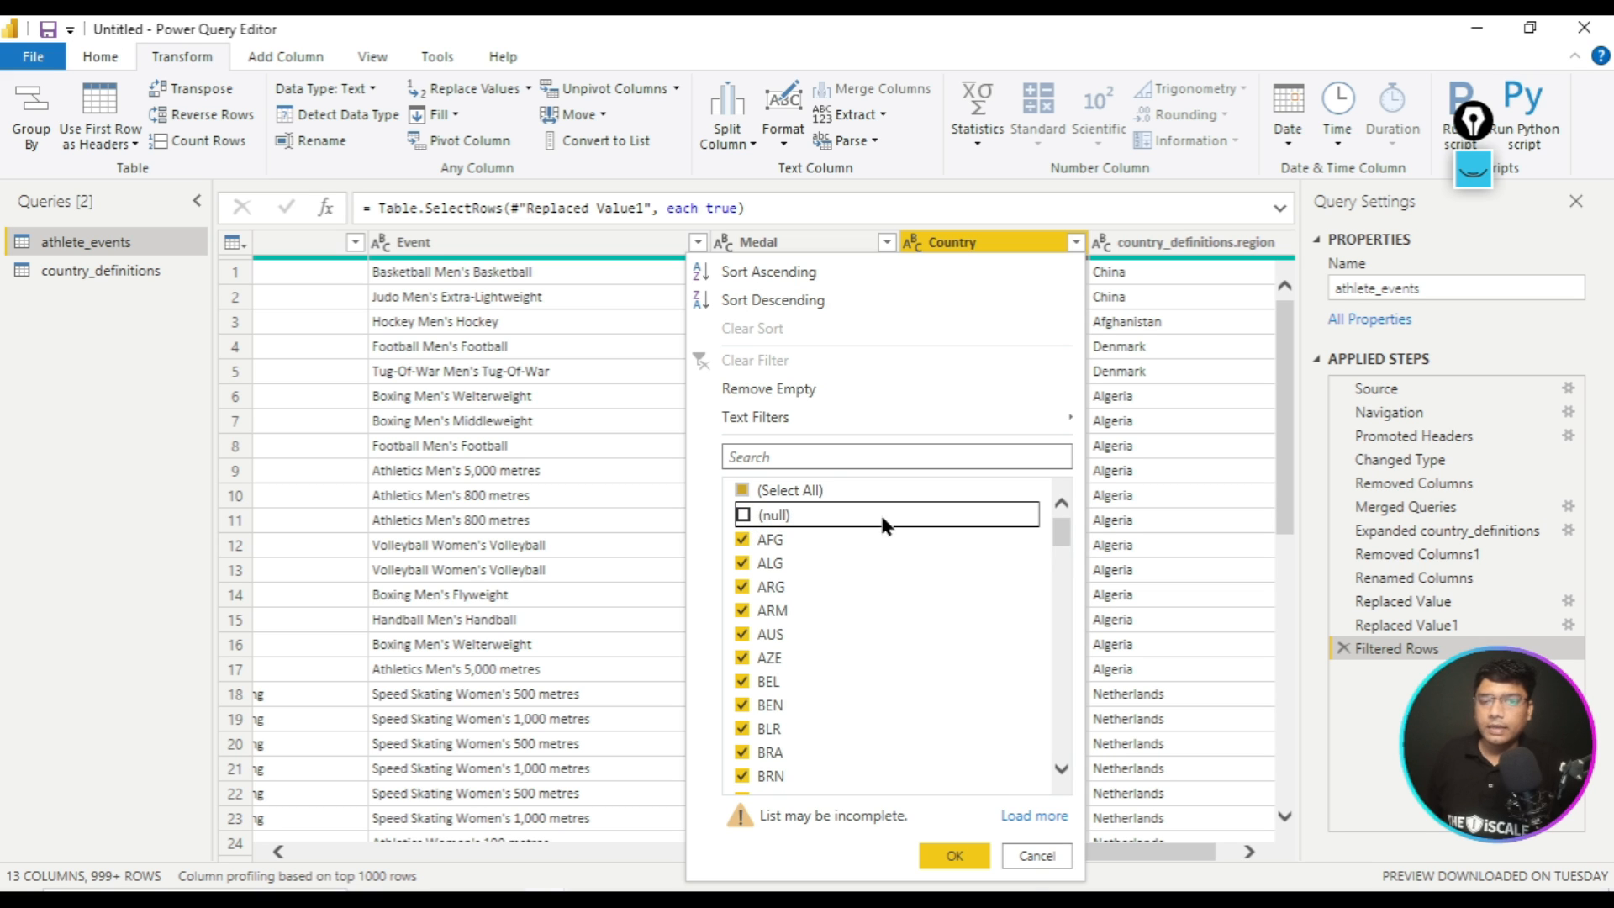
pyautogui.click(959, 854)
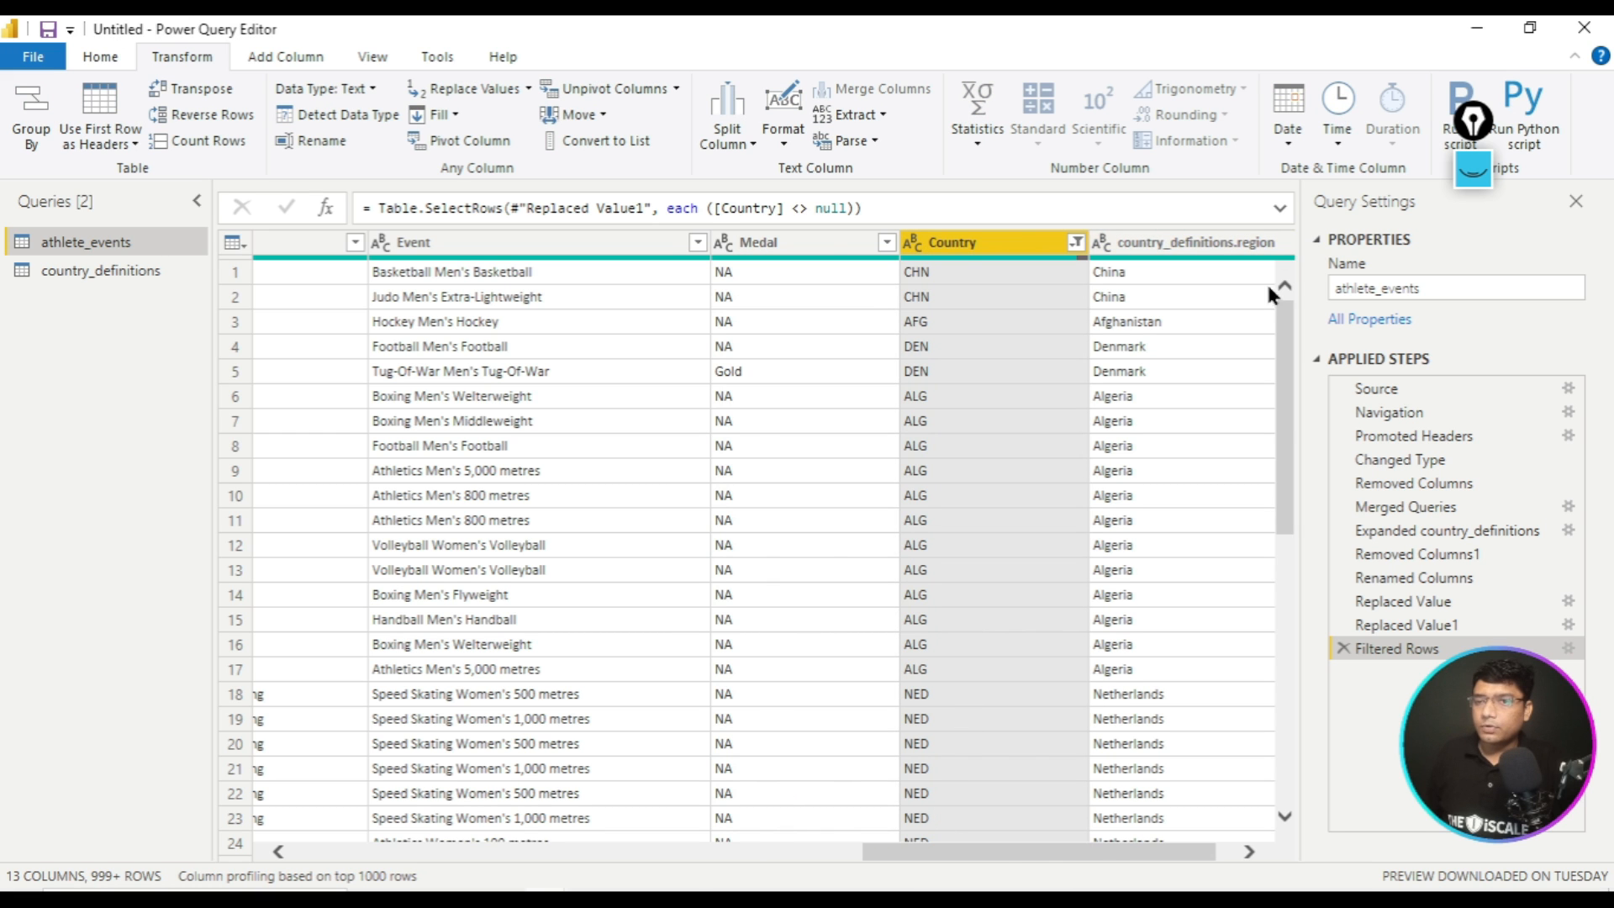
# - Examine the value list of the country_definitions.region column for null entries
pyautogui.moveTo(1112, 847); pyautogui.dragTo(1150, 854)
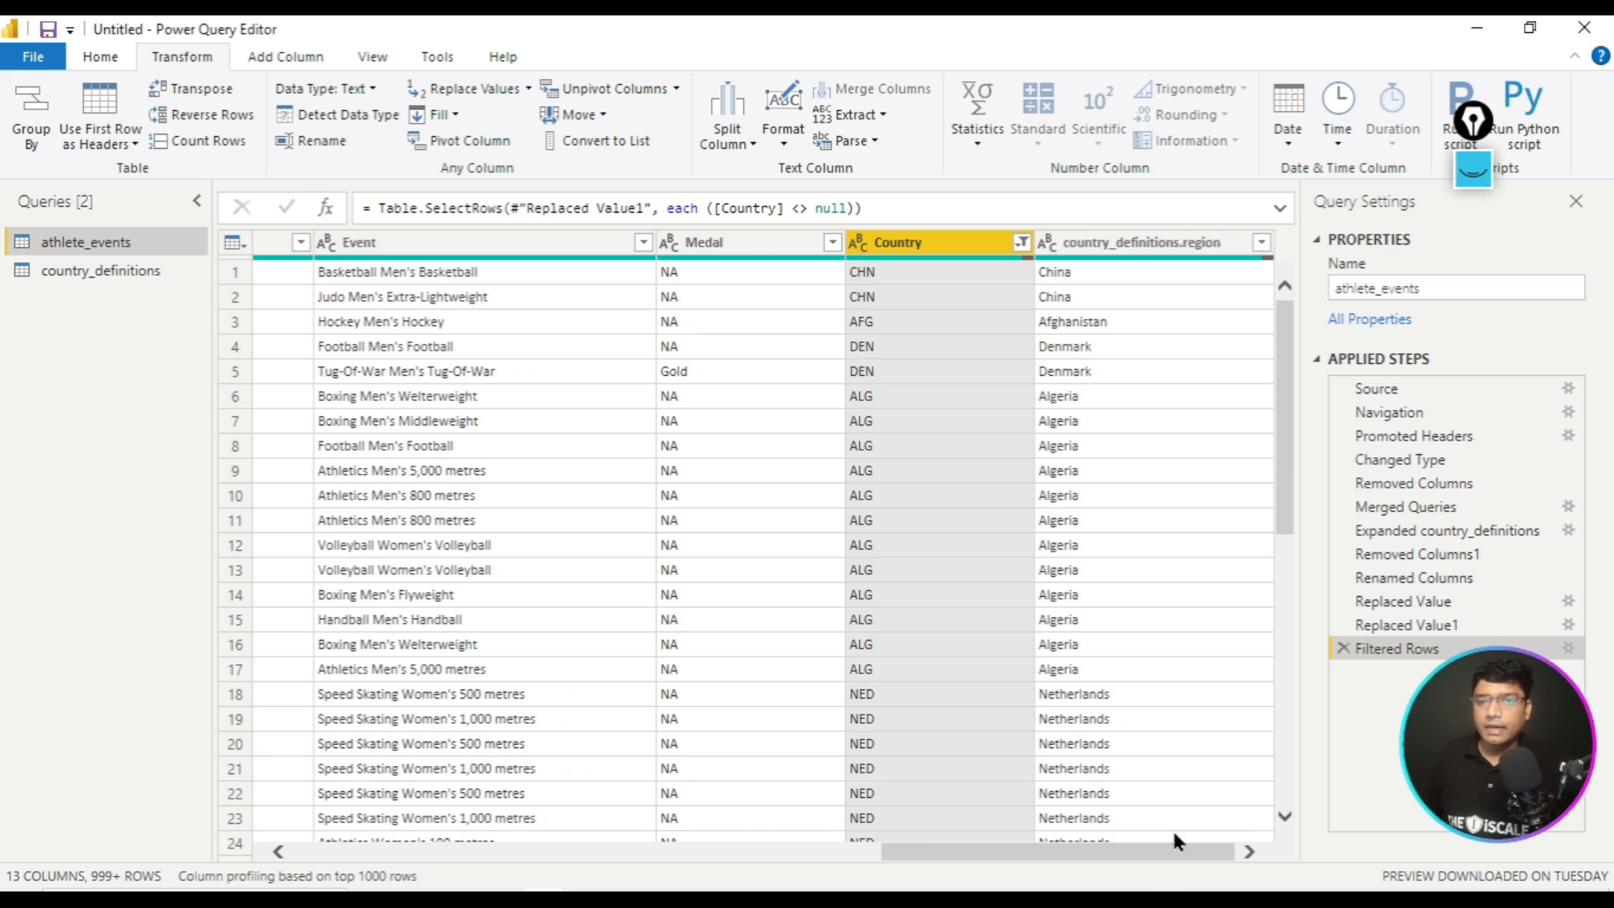
pyautogui.click(1263, 253)
pyautogui.click(1262, 244)
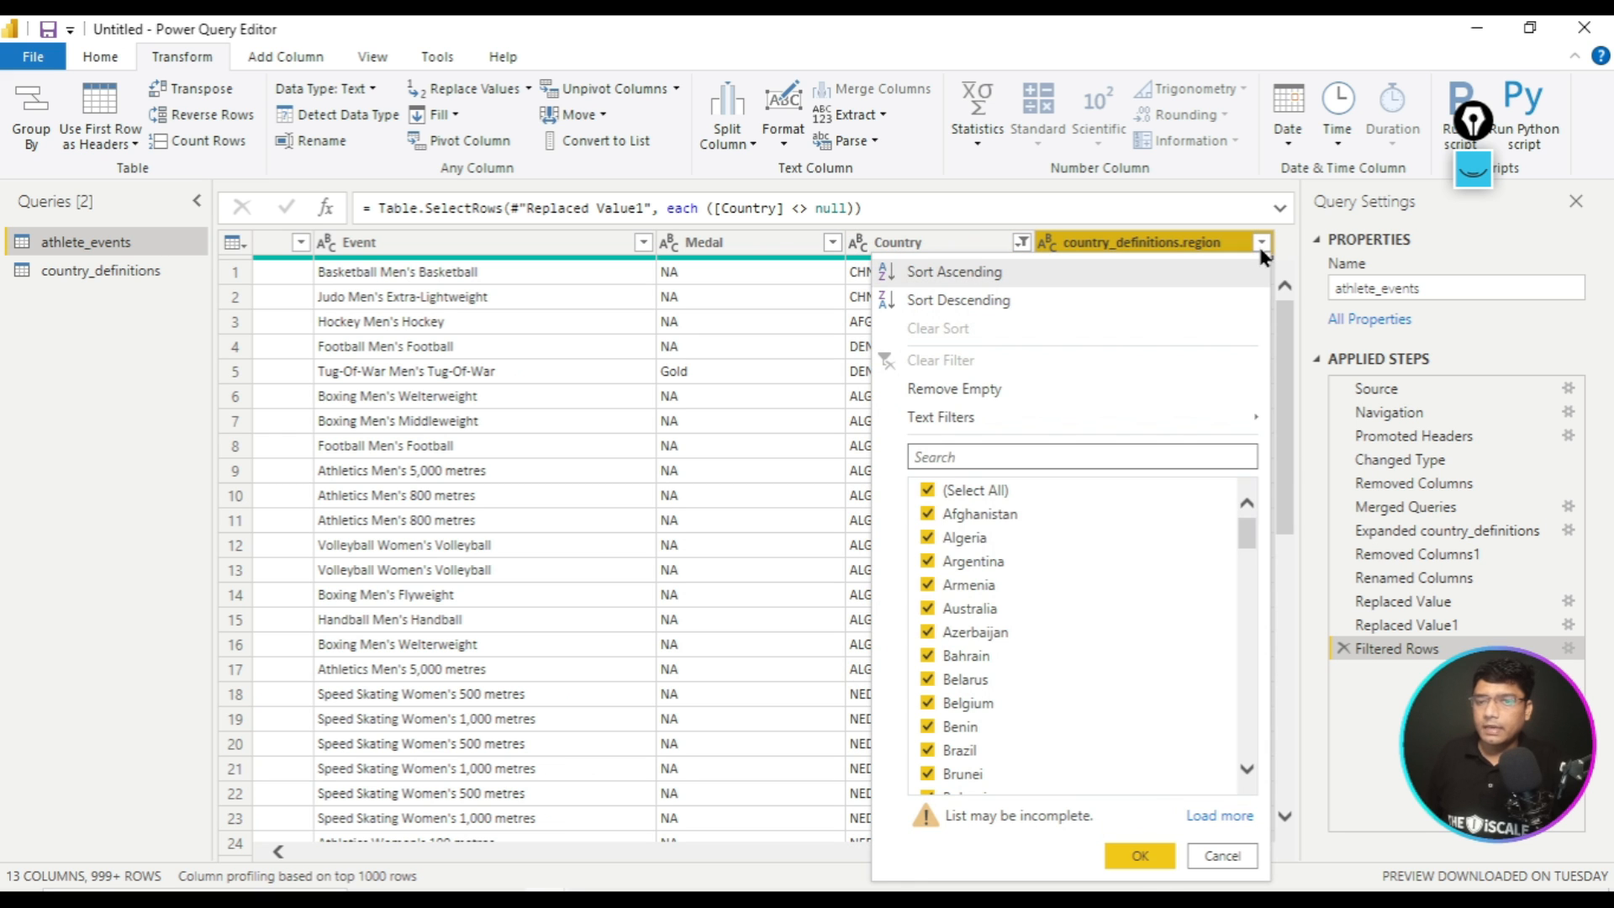
pyautogui.click(1261, 244)
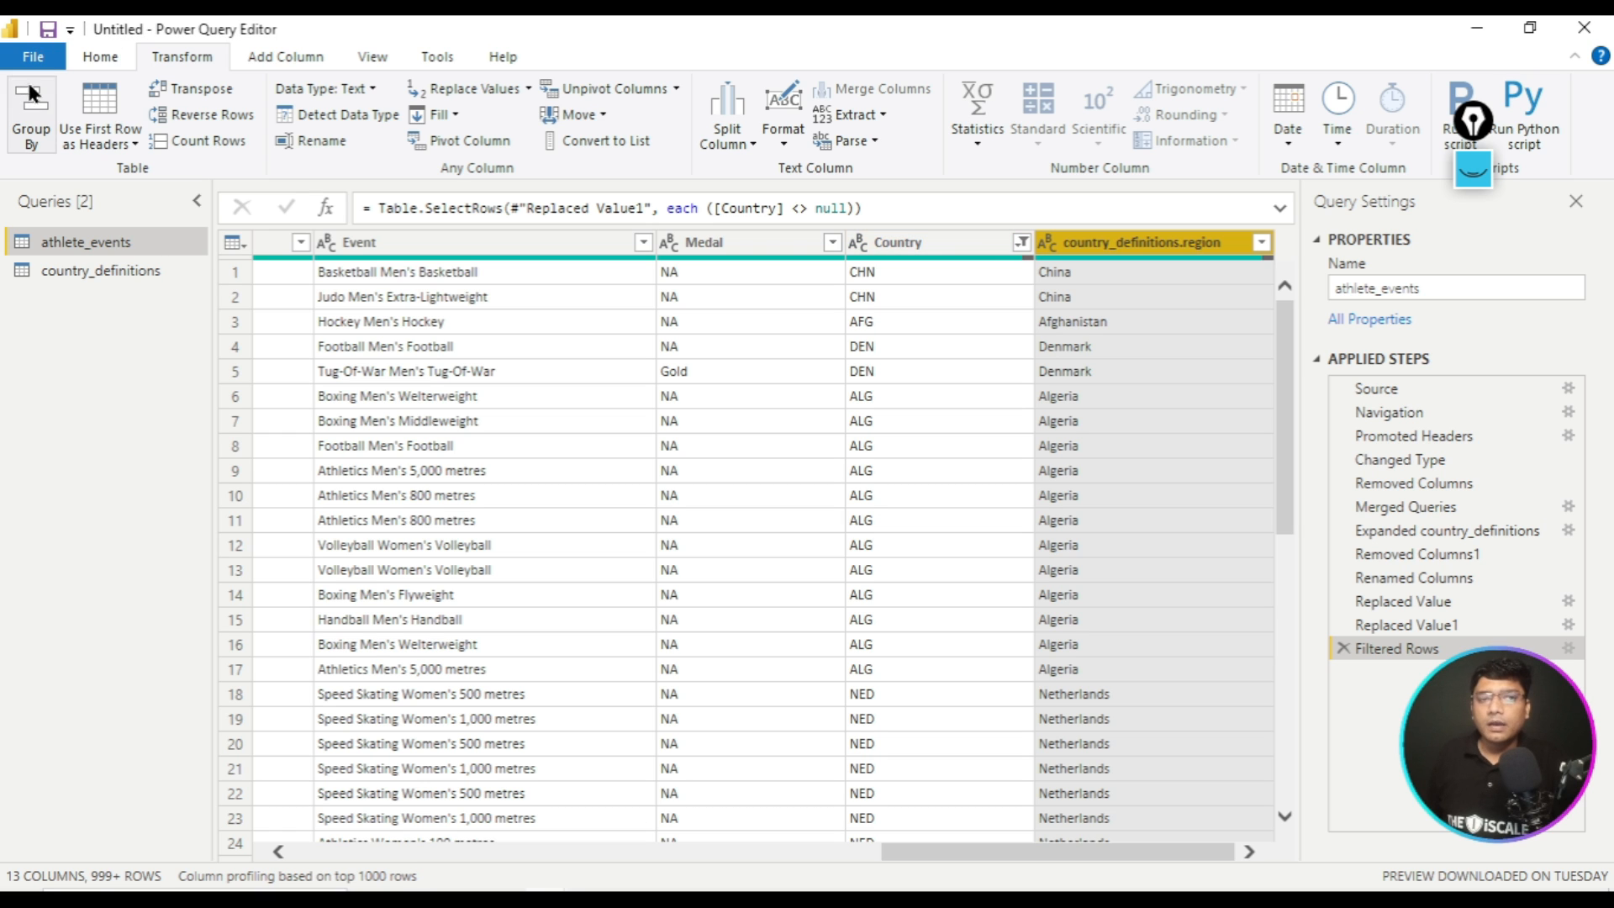
# - Close the query editor and apply the transformations to load both tables into the Power BI report
pyautogui.click(101, 57)
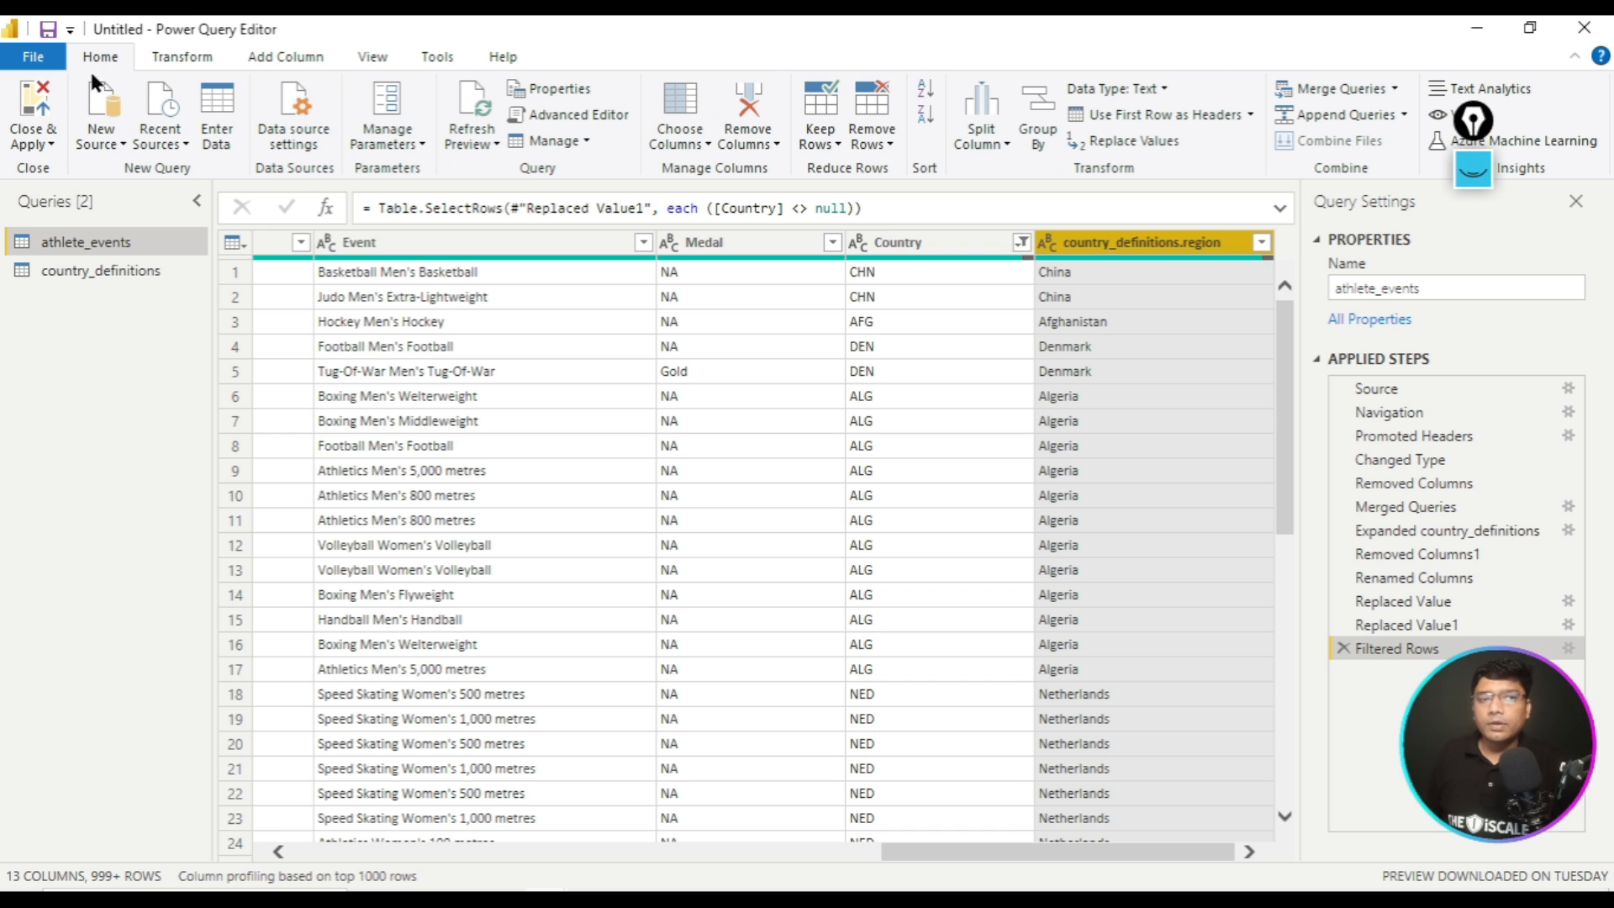
pyautogui.click(29, 103)
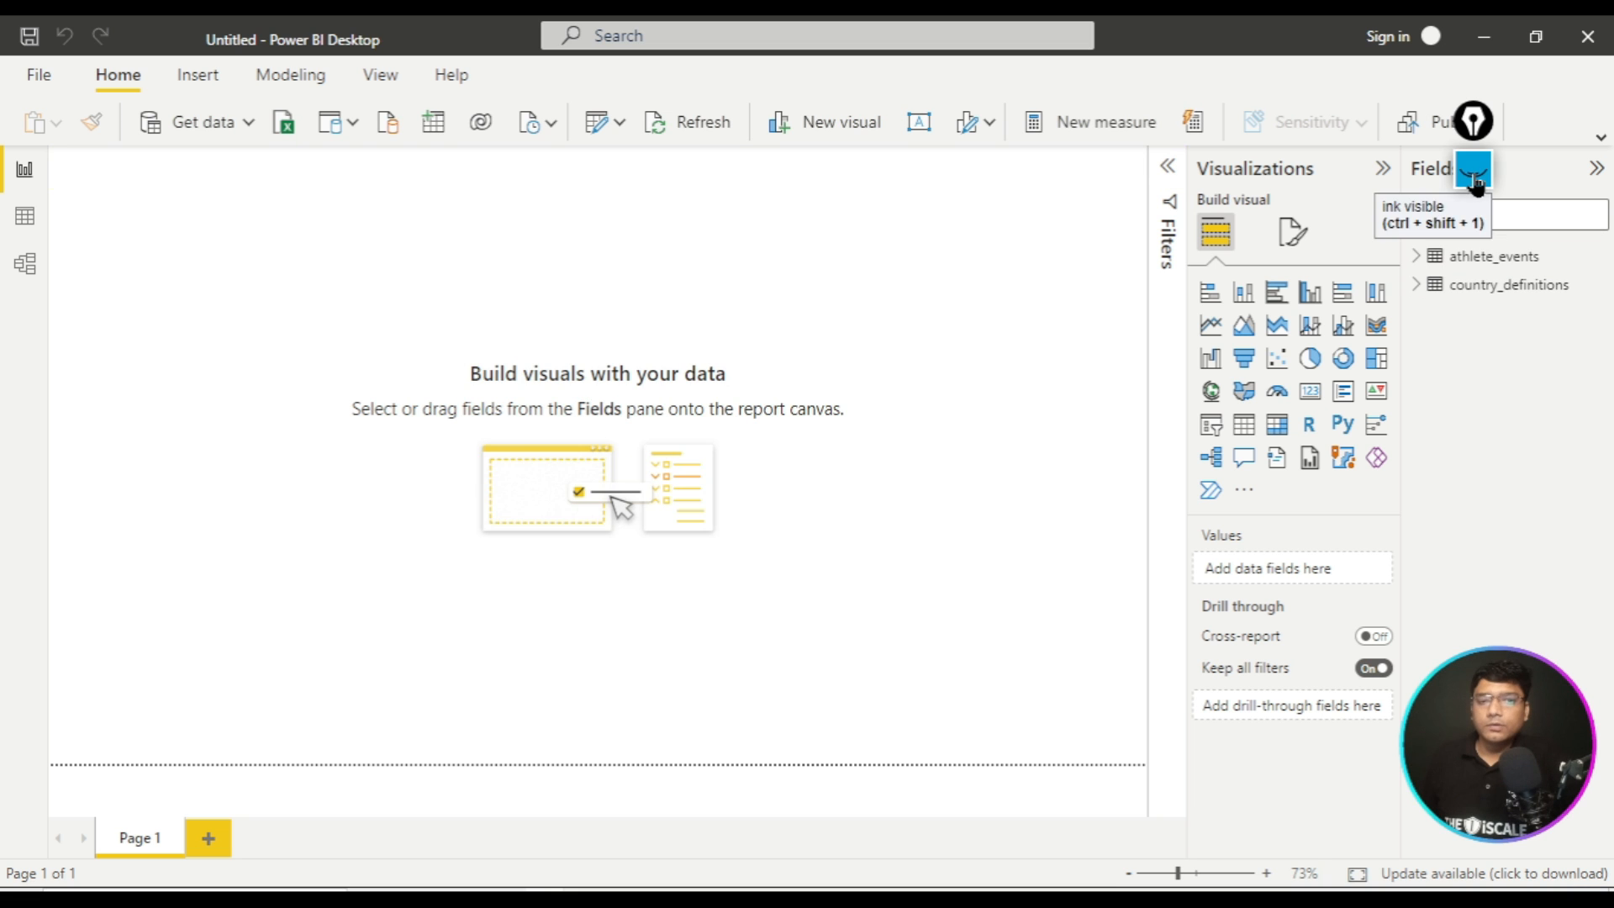
pyautogui.click(1474, 175)
pyautogui.moveTo(1473, 122); pyautogui.dragTo(927, 56)
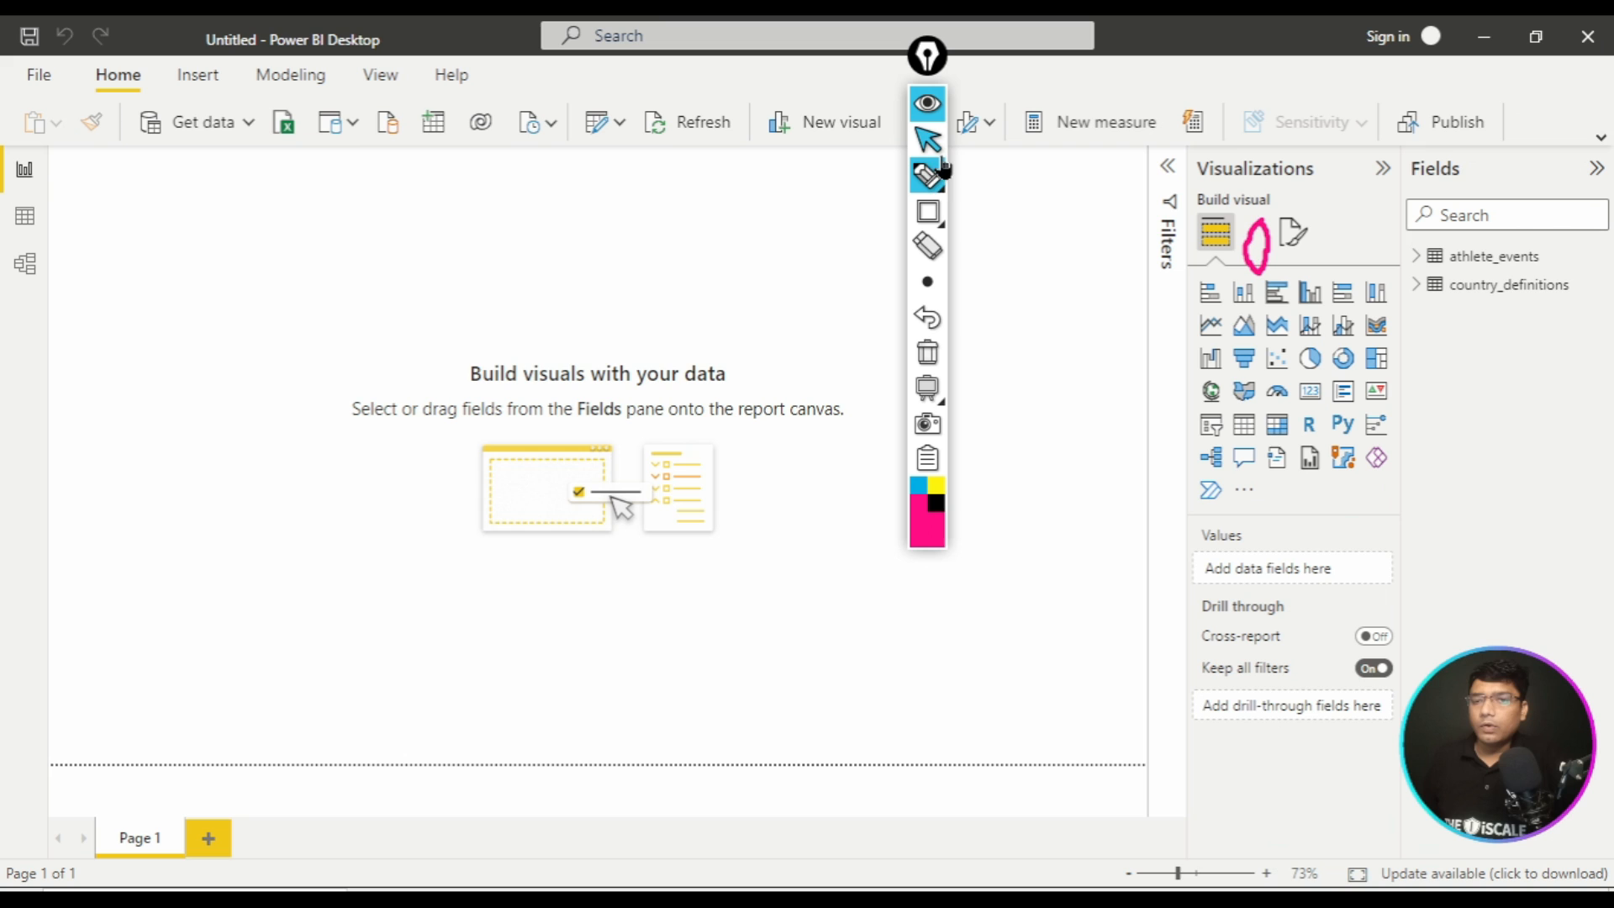
pyautogui.click(928, 357)
pyautogui.click(928, 211)
pyautogui.moveTo(1409, 241)
pyautogui.mouseDown()
pyautogui.moveTo(1575, 278)
pyautogui.moveTo(1596, 306)
pyautogui.moveTo(1585, 274)
pyautogui.mouseUp()
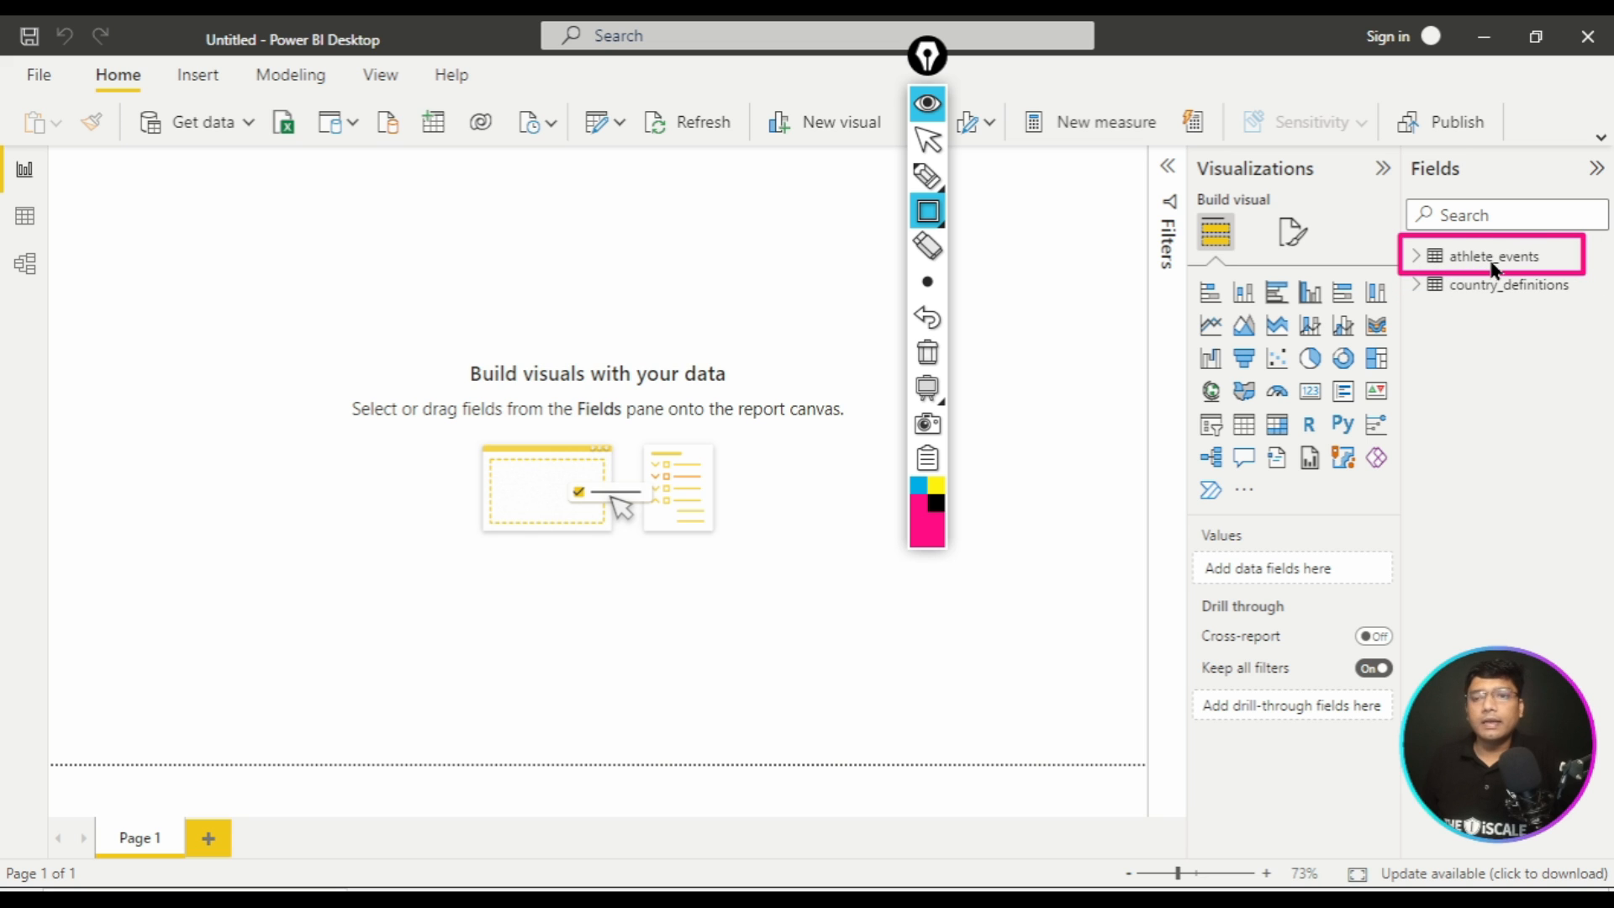
pyautogui.click(929, 106)
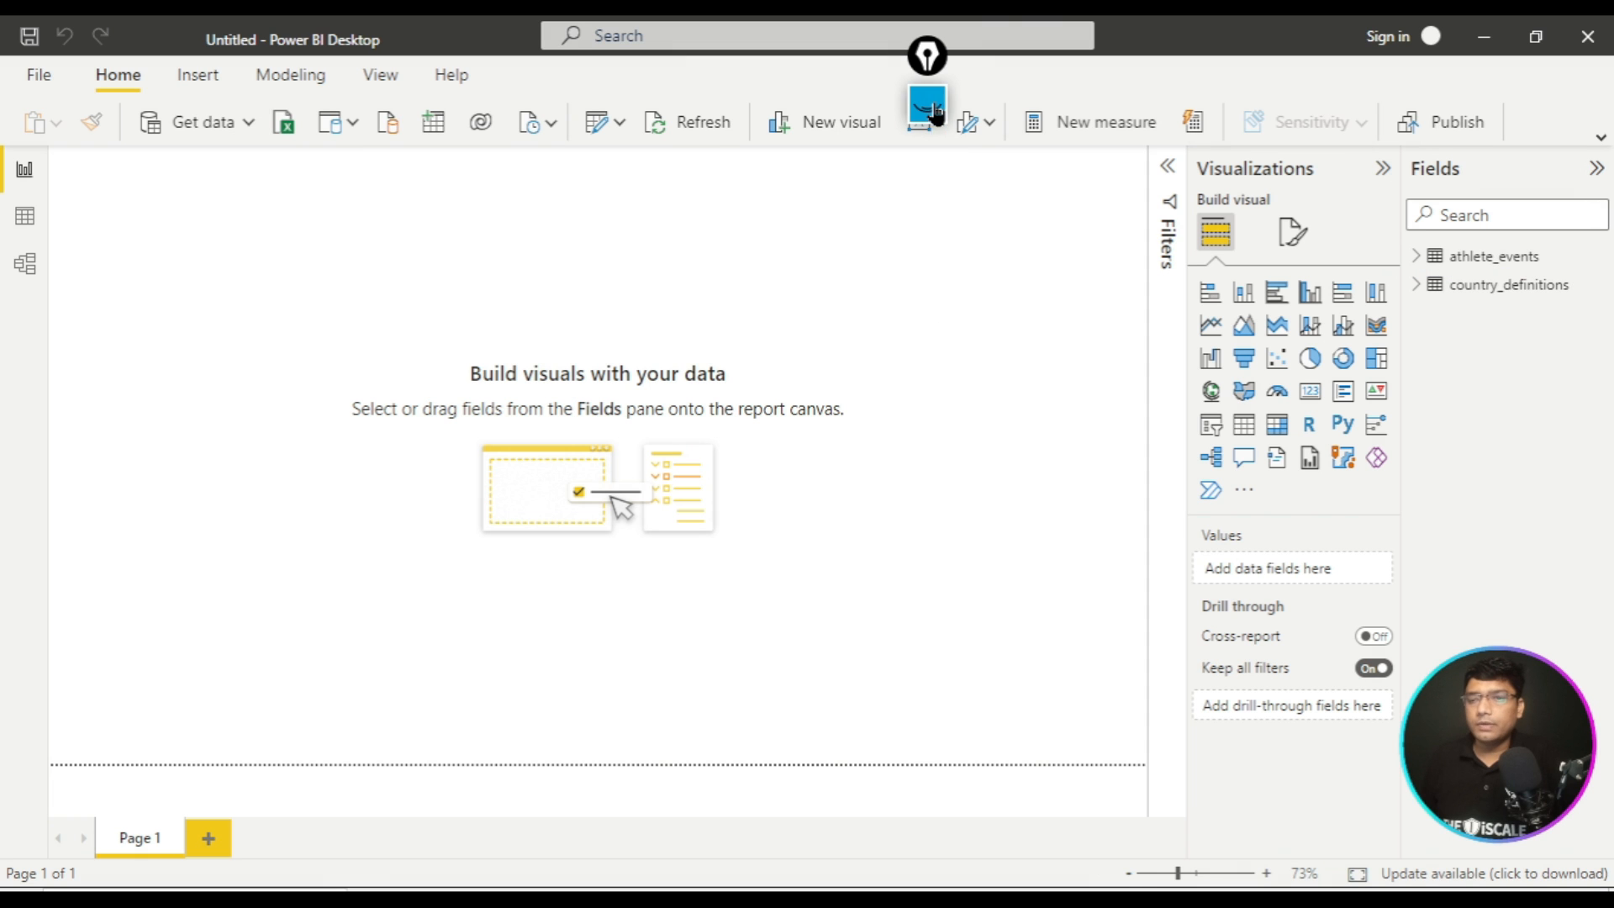
# - Expand the athlete_events field list, and add a second report page before returning to Page 1
pyautogui.click(1416, 258)
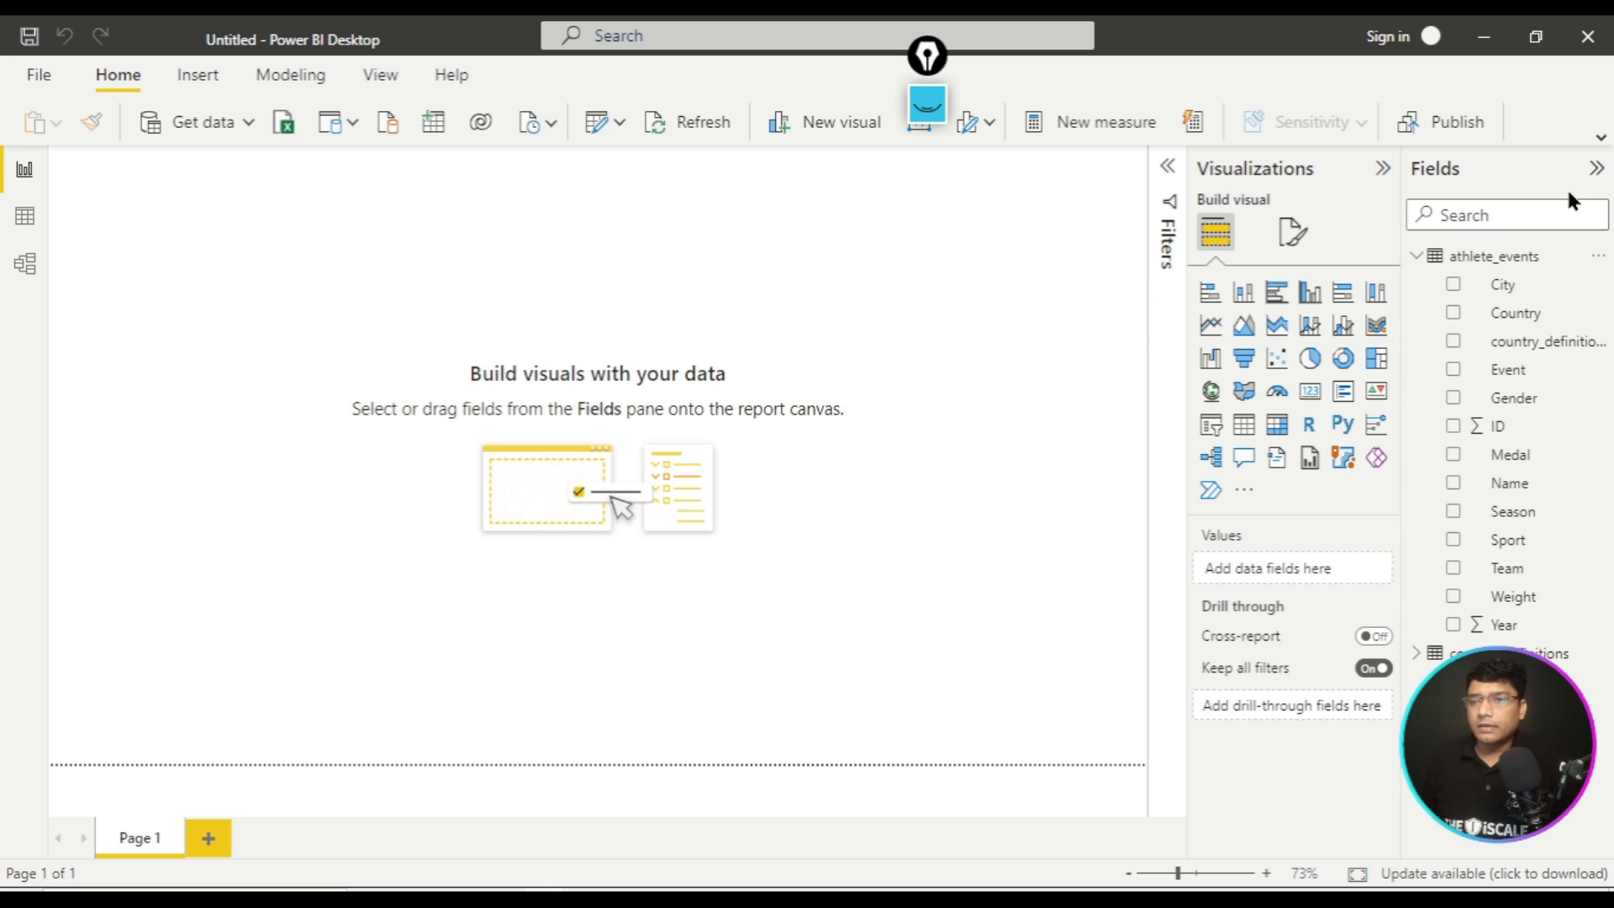
pyautogui.moveTo(929, 56); pyautogui.dragTo(1000, 56)
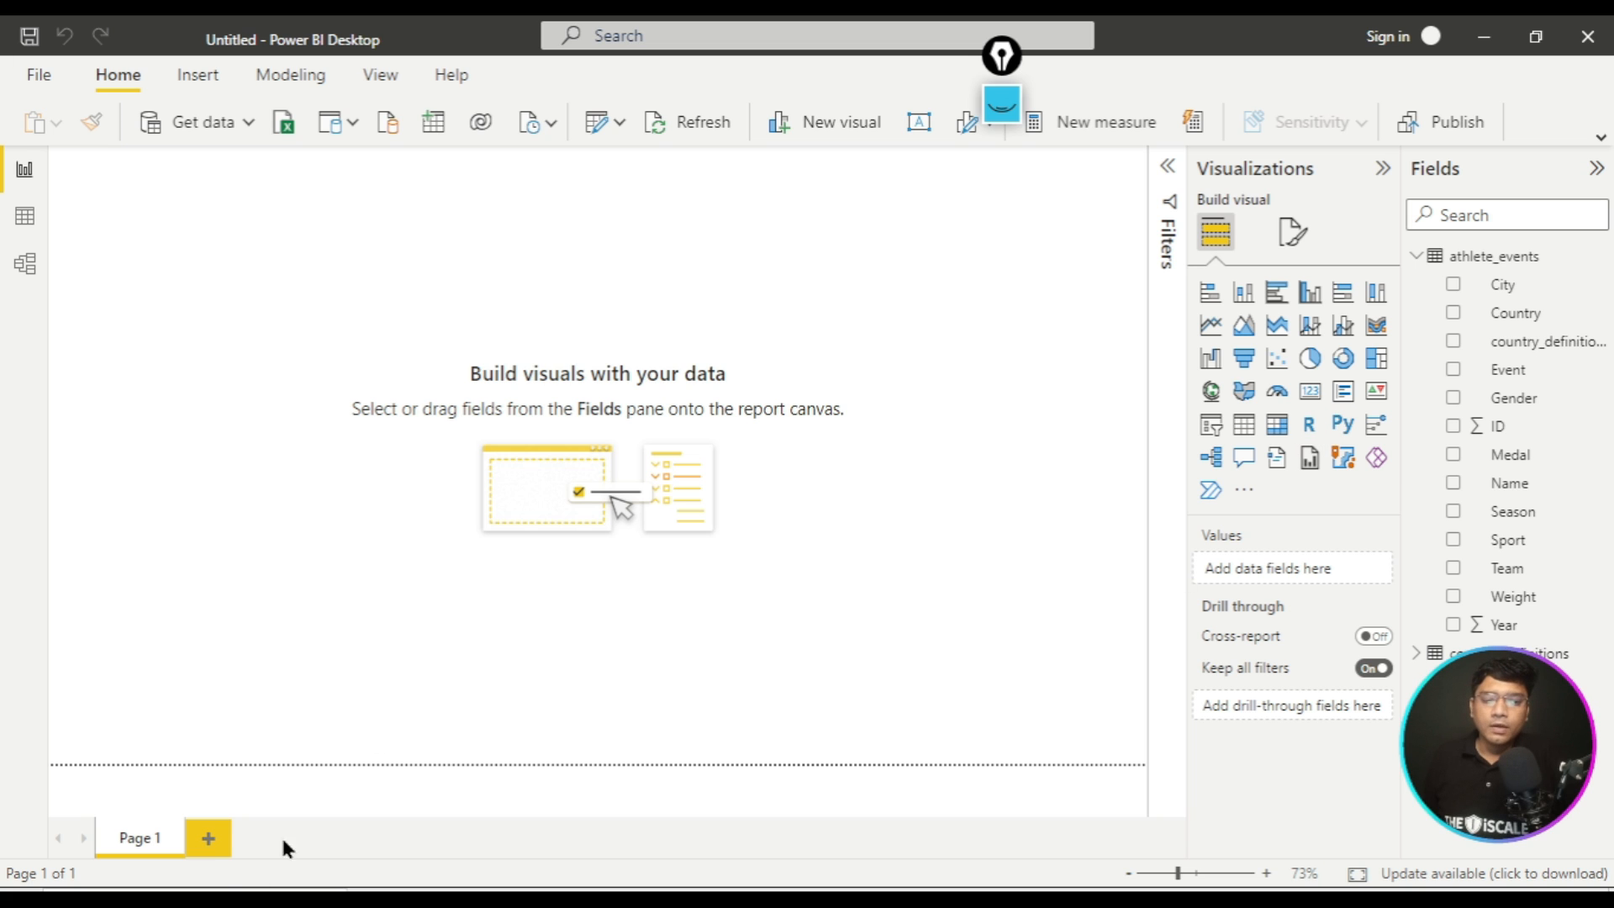
pyautogui.click(209, 838)
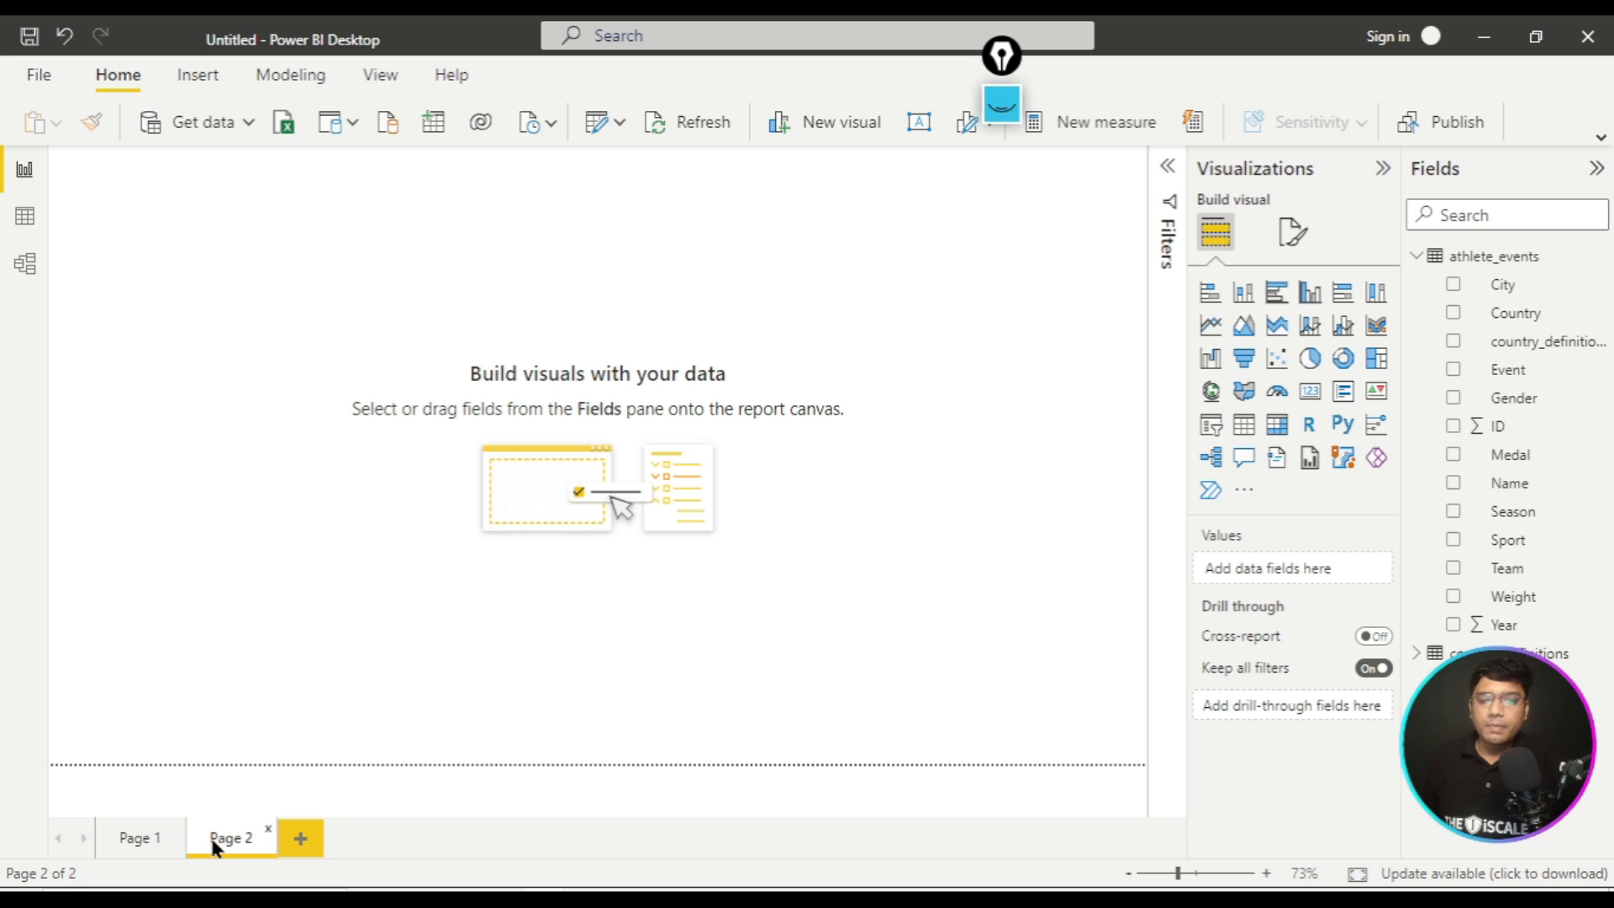
pyautogui.click(128, 839)
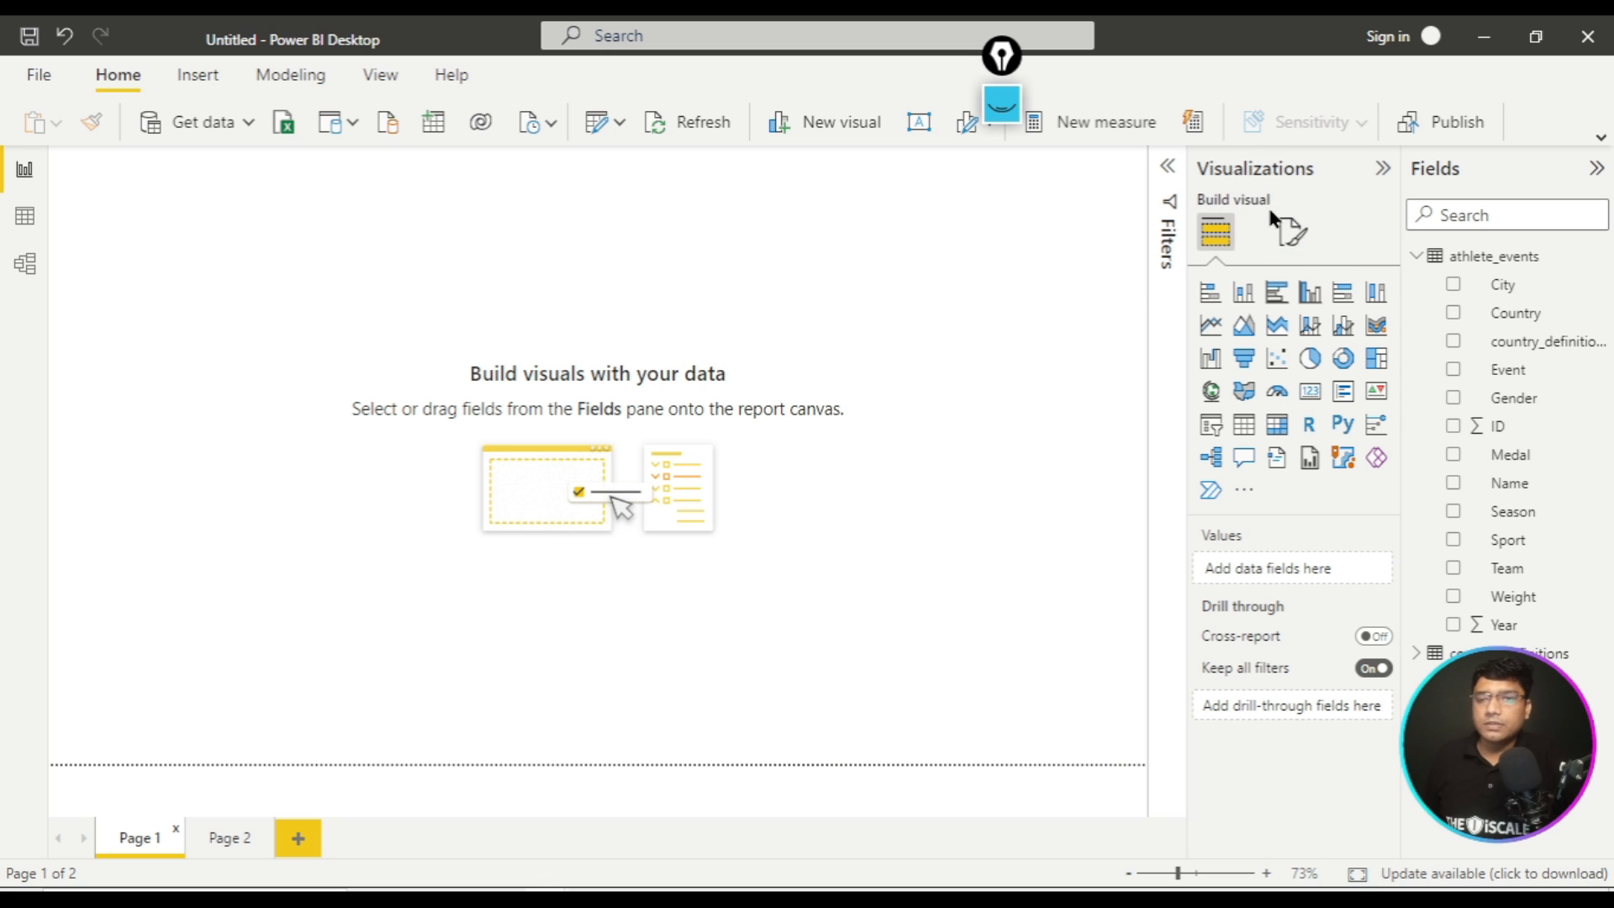
# - Set Page 1's wallpaper to the BG Theme image from the Olampics Project Power BI folder, with black as its colour
pyautogui.click(1293, 237)
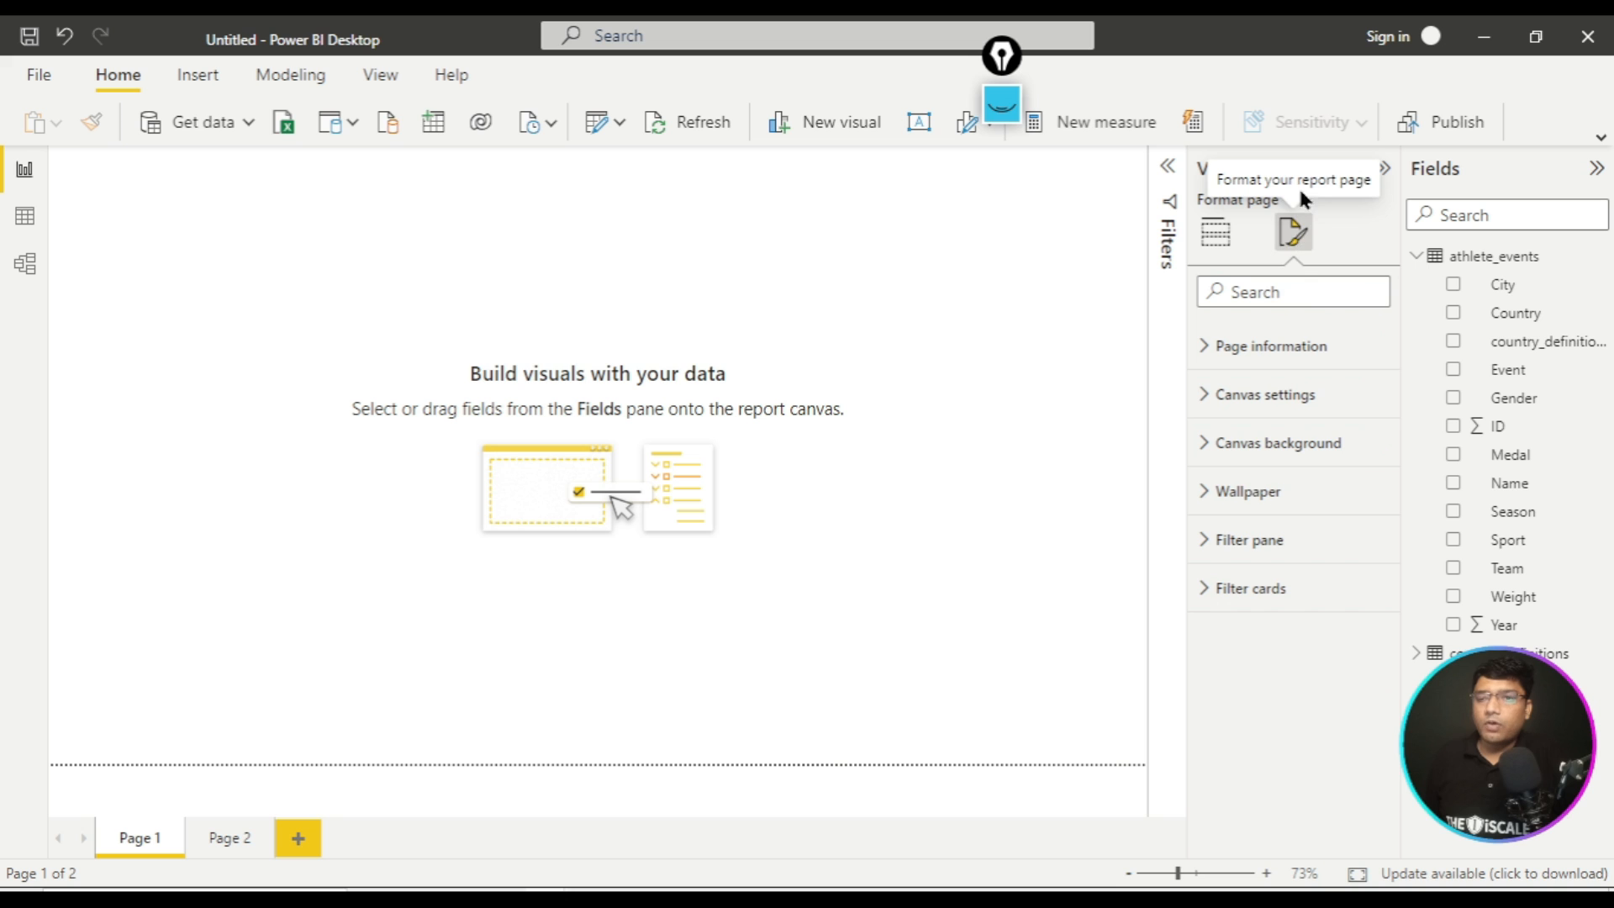
pyautogui.click(1228, 496)
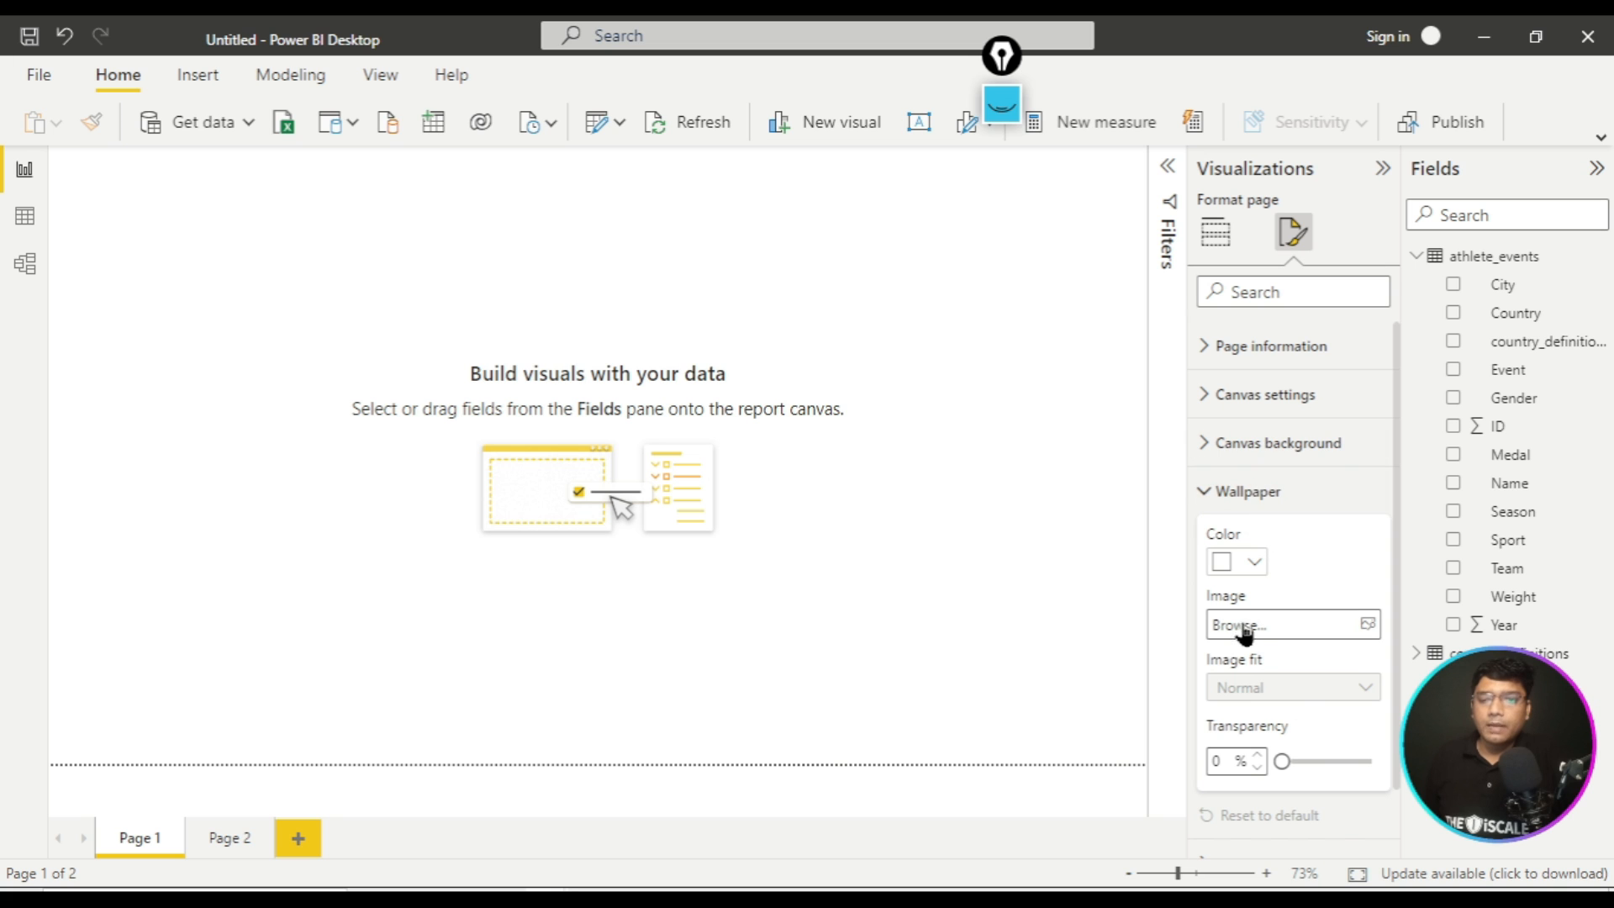
pyautogui.click(1358, 626)
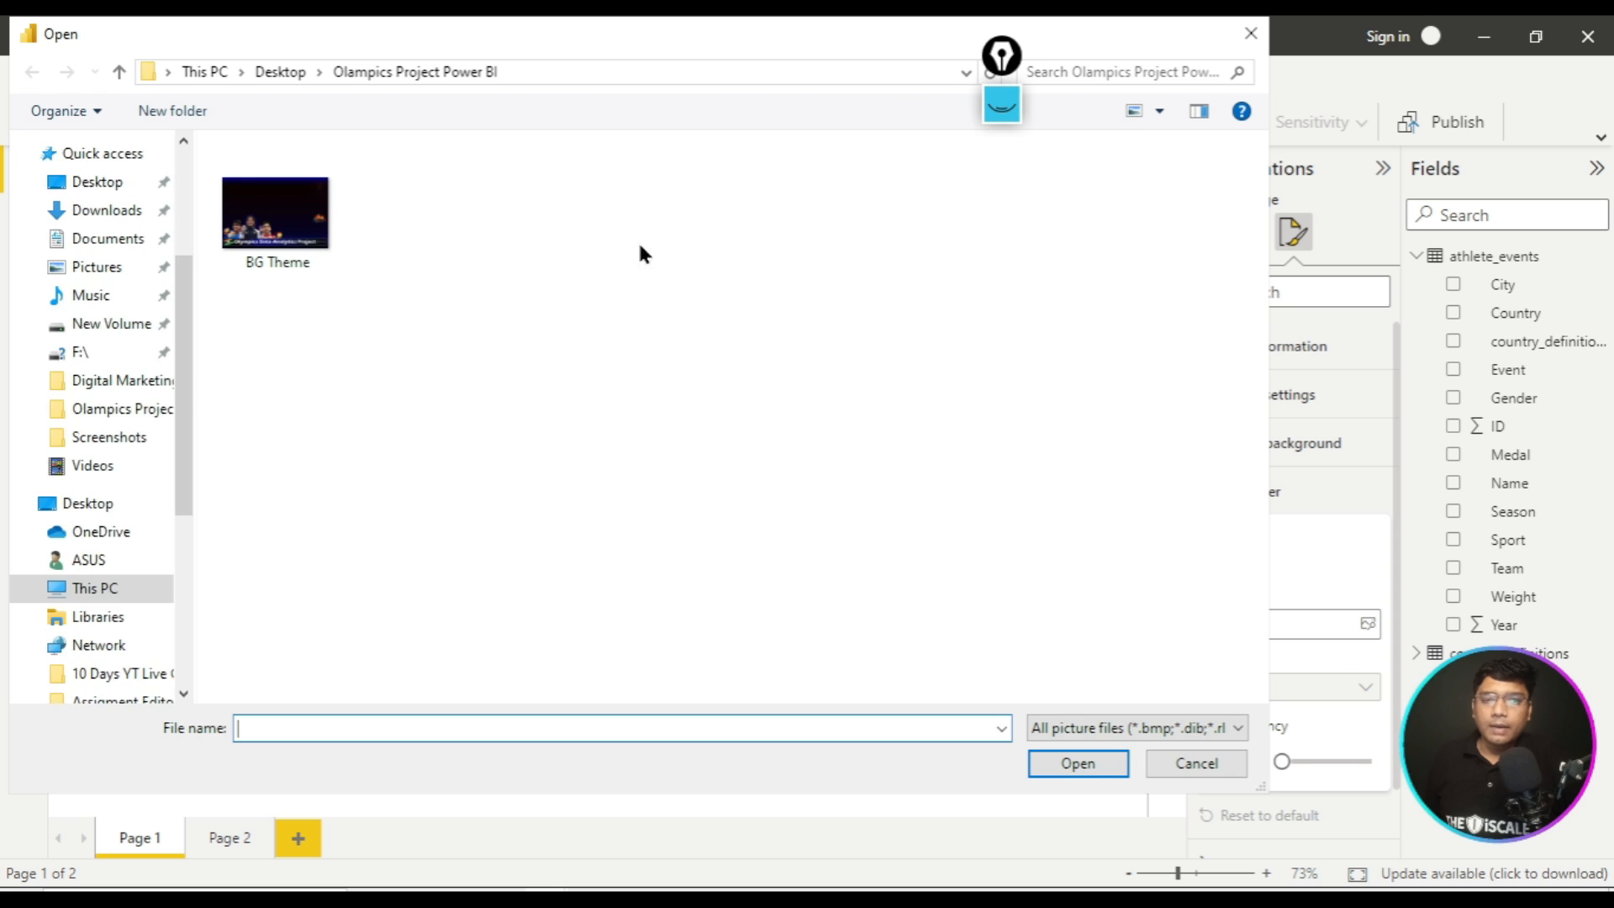
pyautogui.click(281, 214)
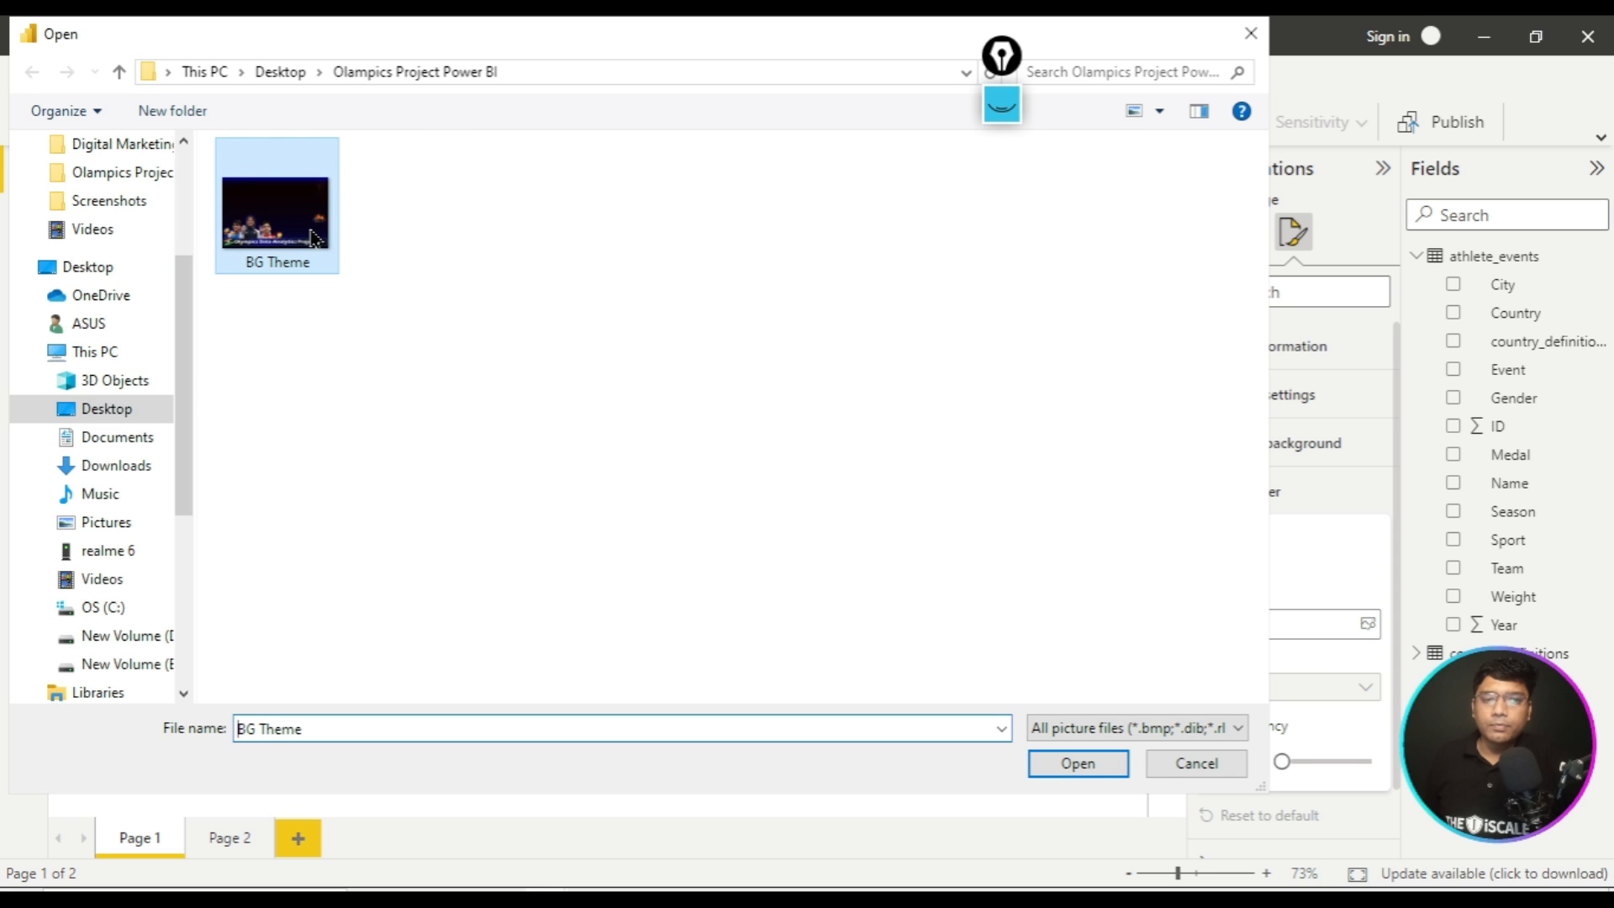
pyautogui.click(1078, 764)
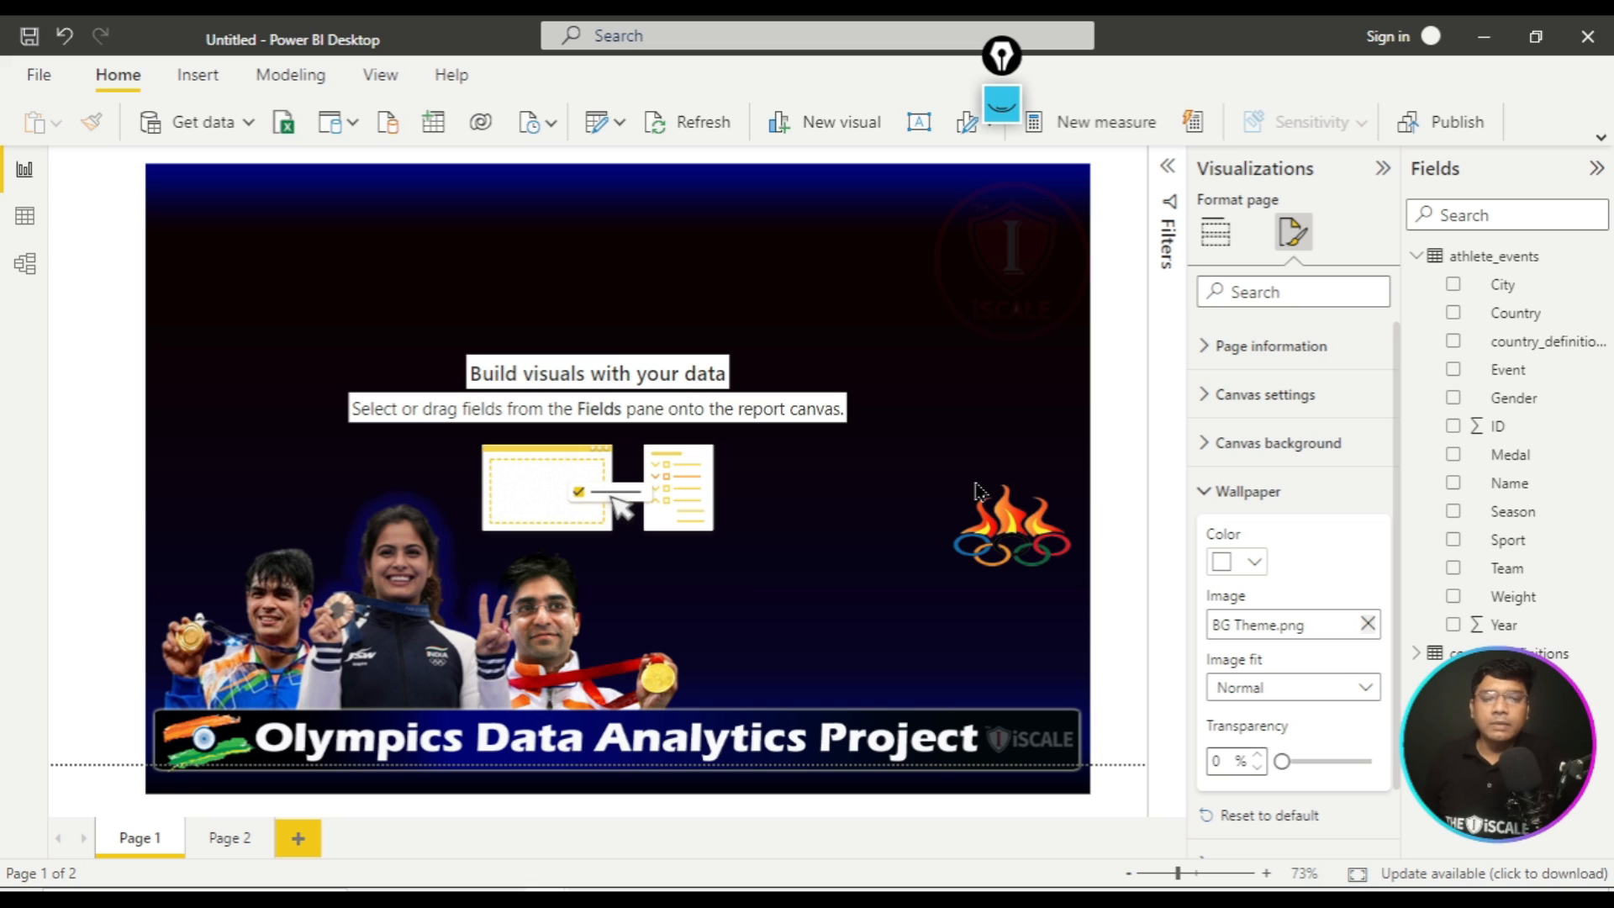
pyautogui.click(1256, 565)
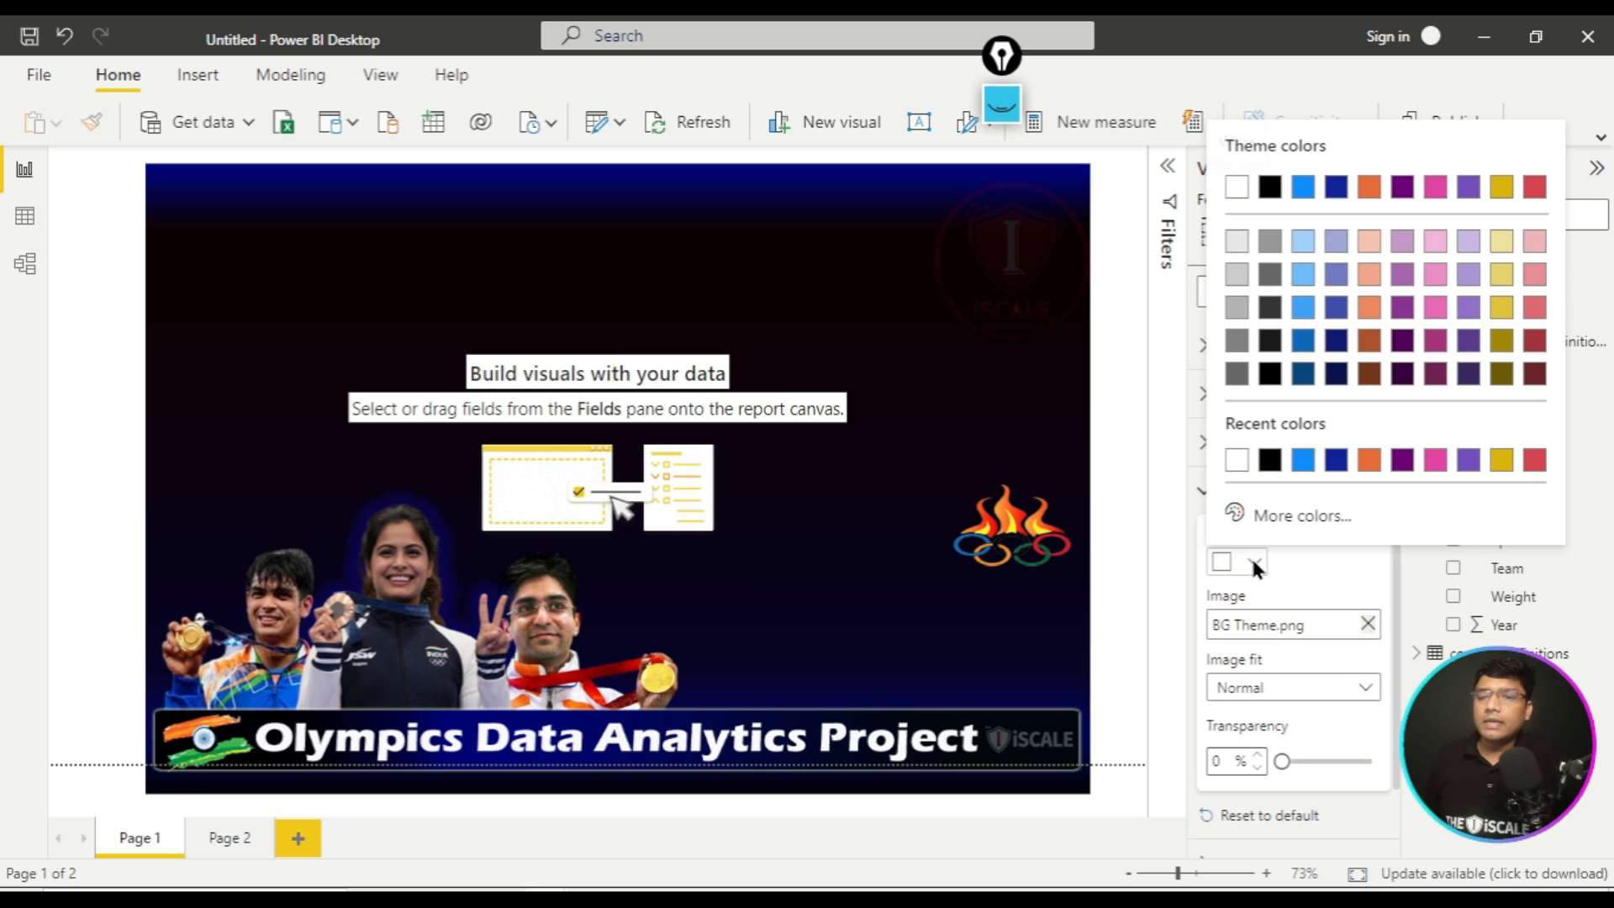
pyautogui.click(1270, 460)
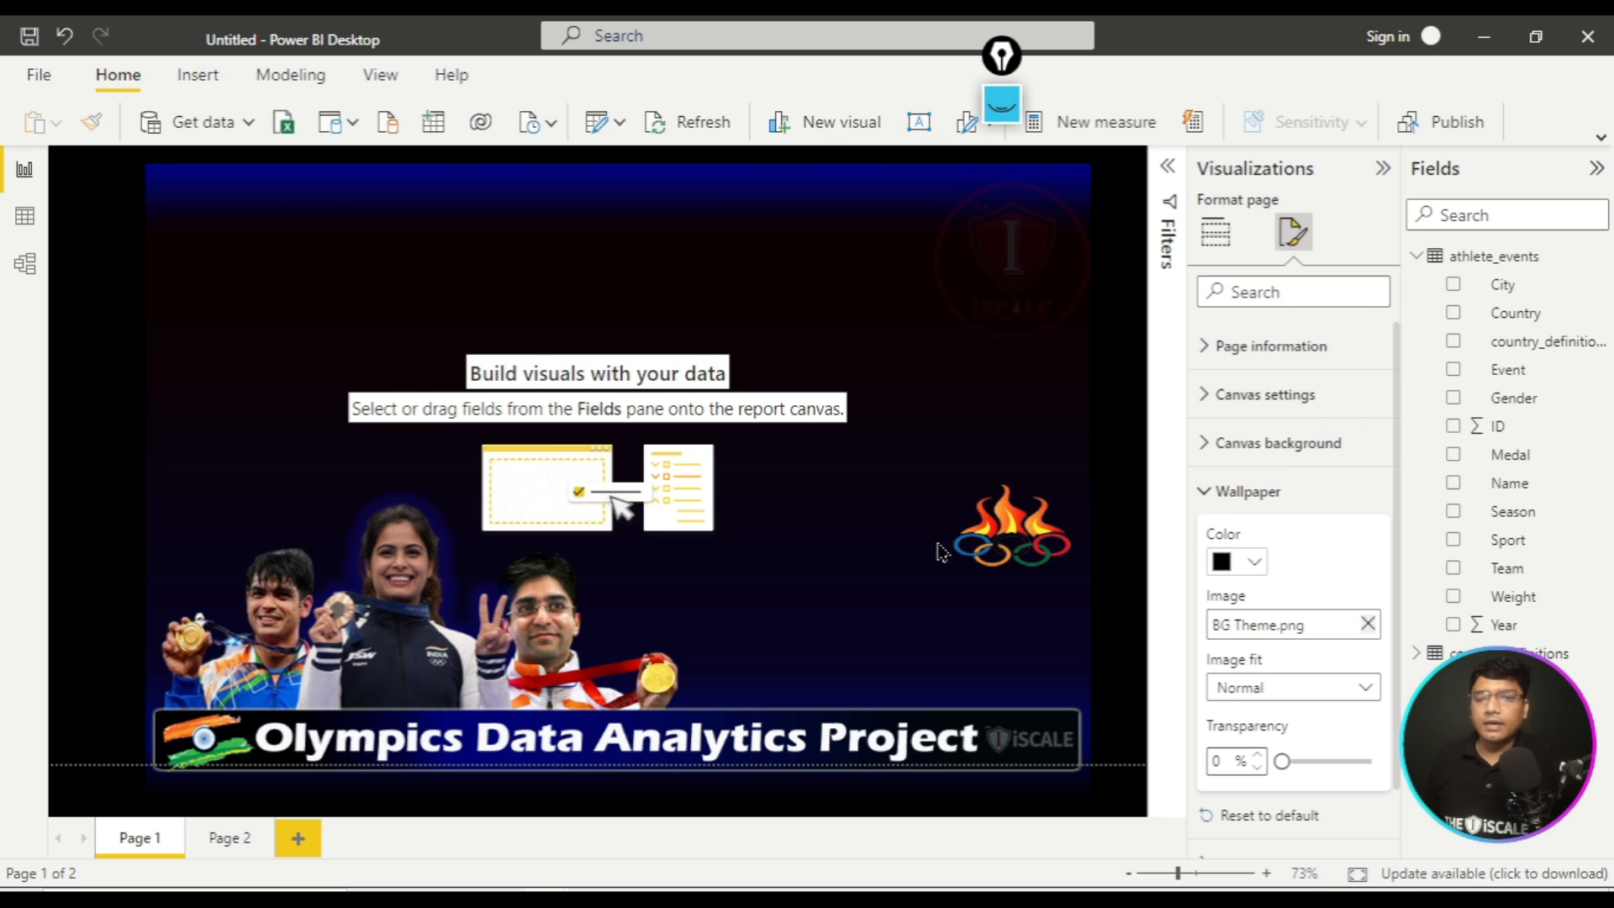
# - Remove the wallpaper image from Page 1, check its colour choices, and reapply the BG Theme picture from the Olampics Project Power BI folder
pyautogui.click(1368, 624)
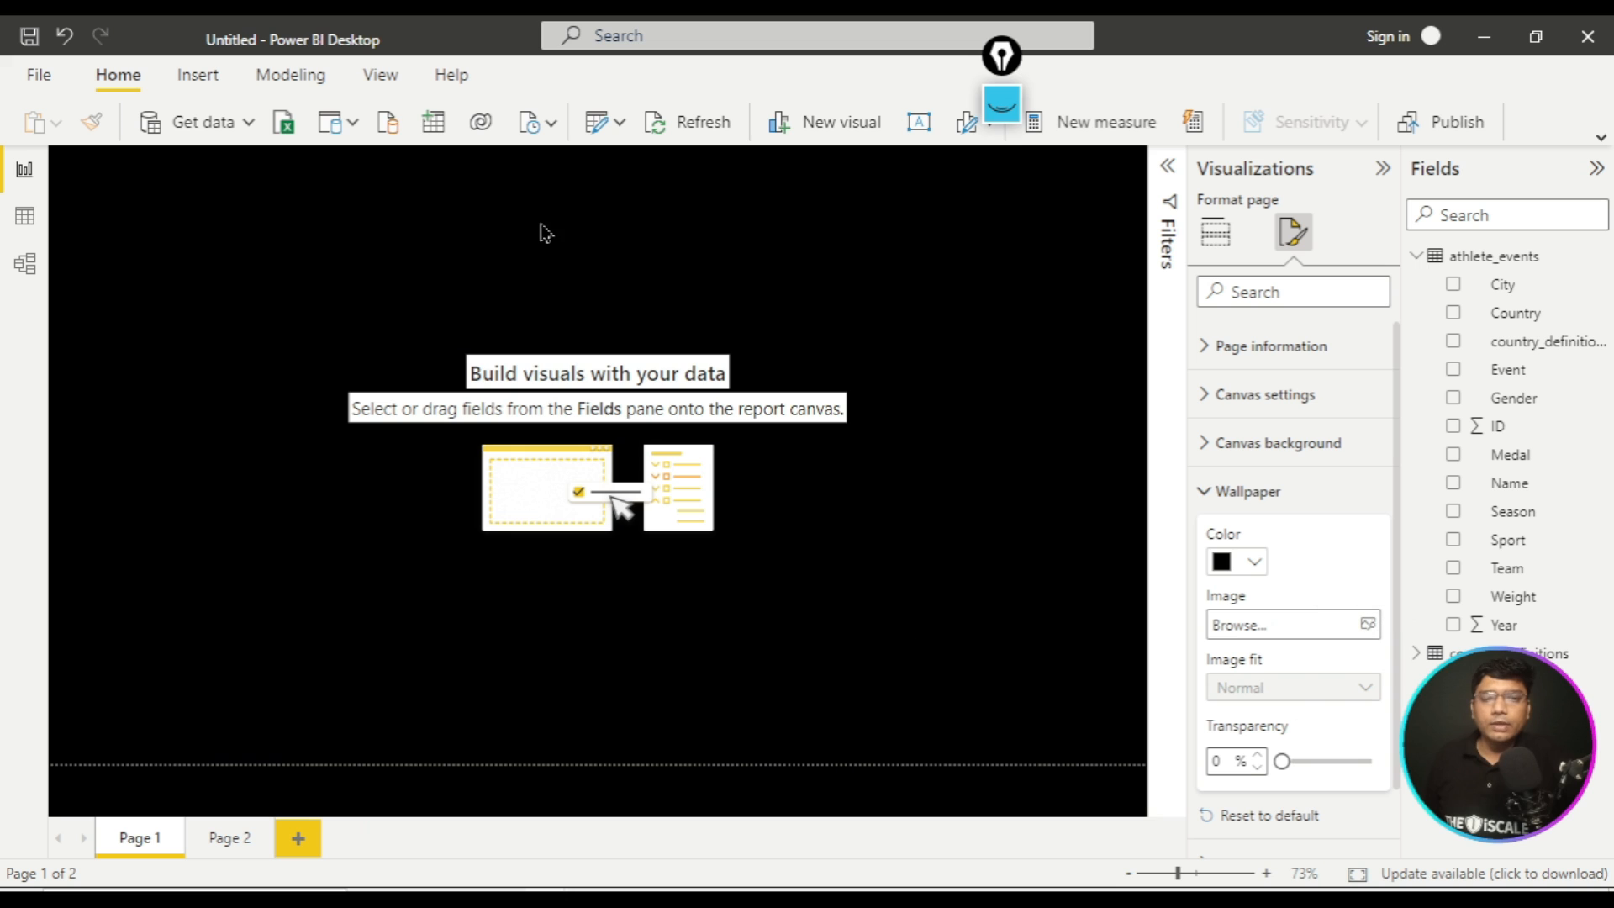
pyautogui.click(1245, 558)
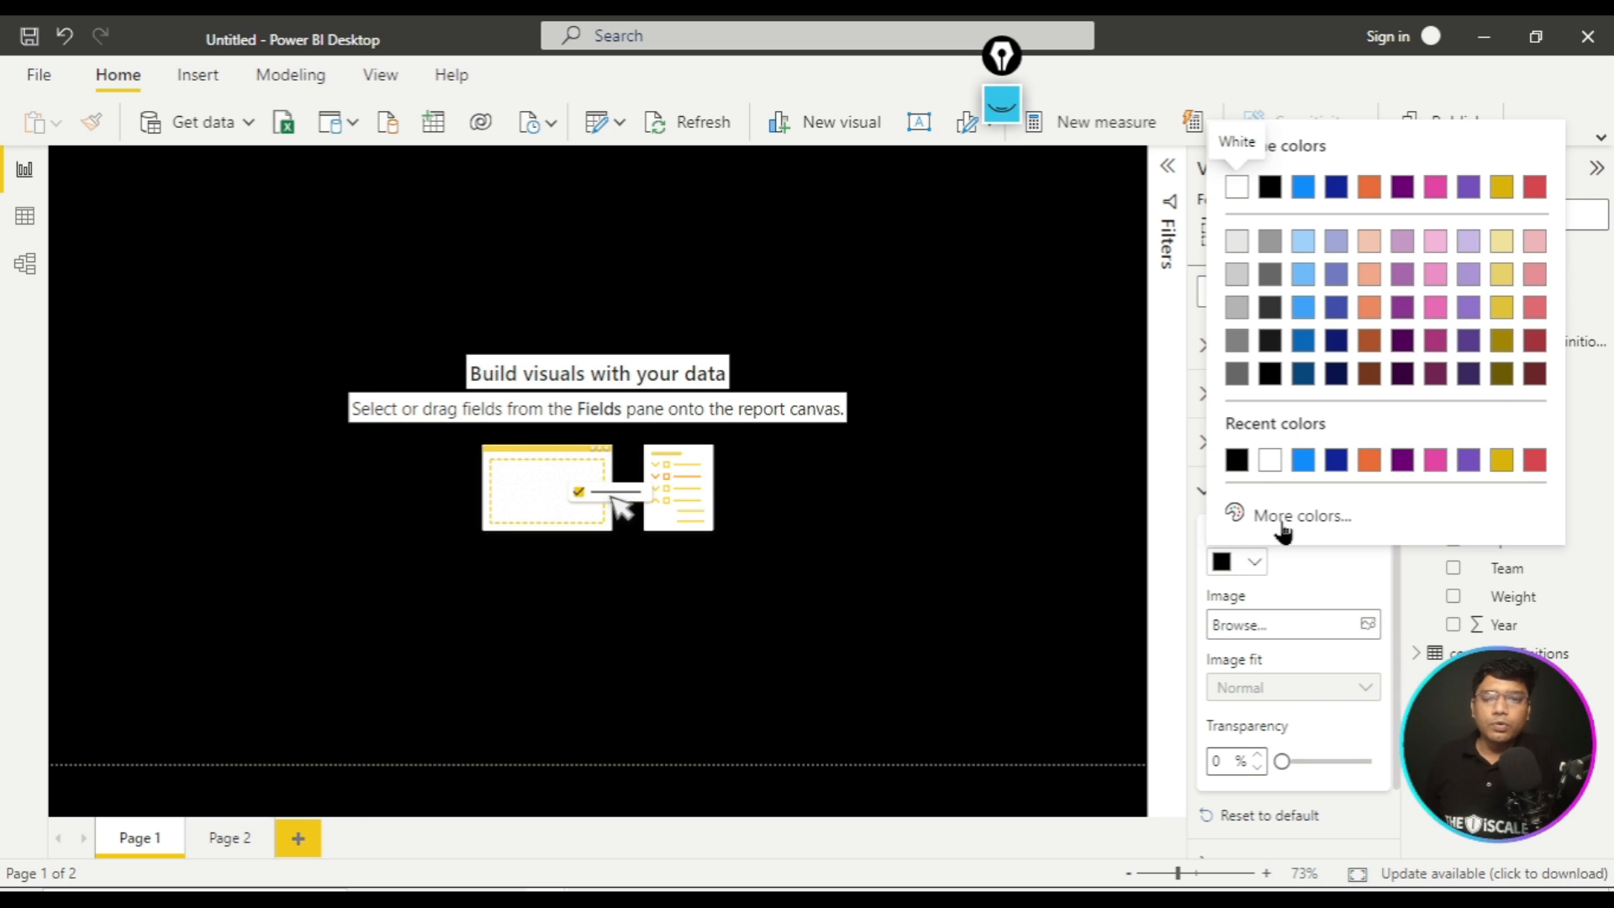
pyautogui.click(1254, 561)
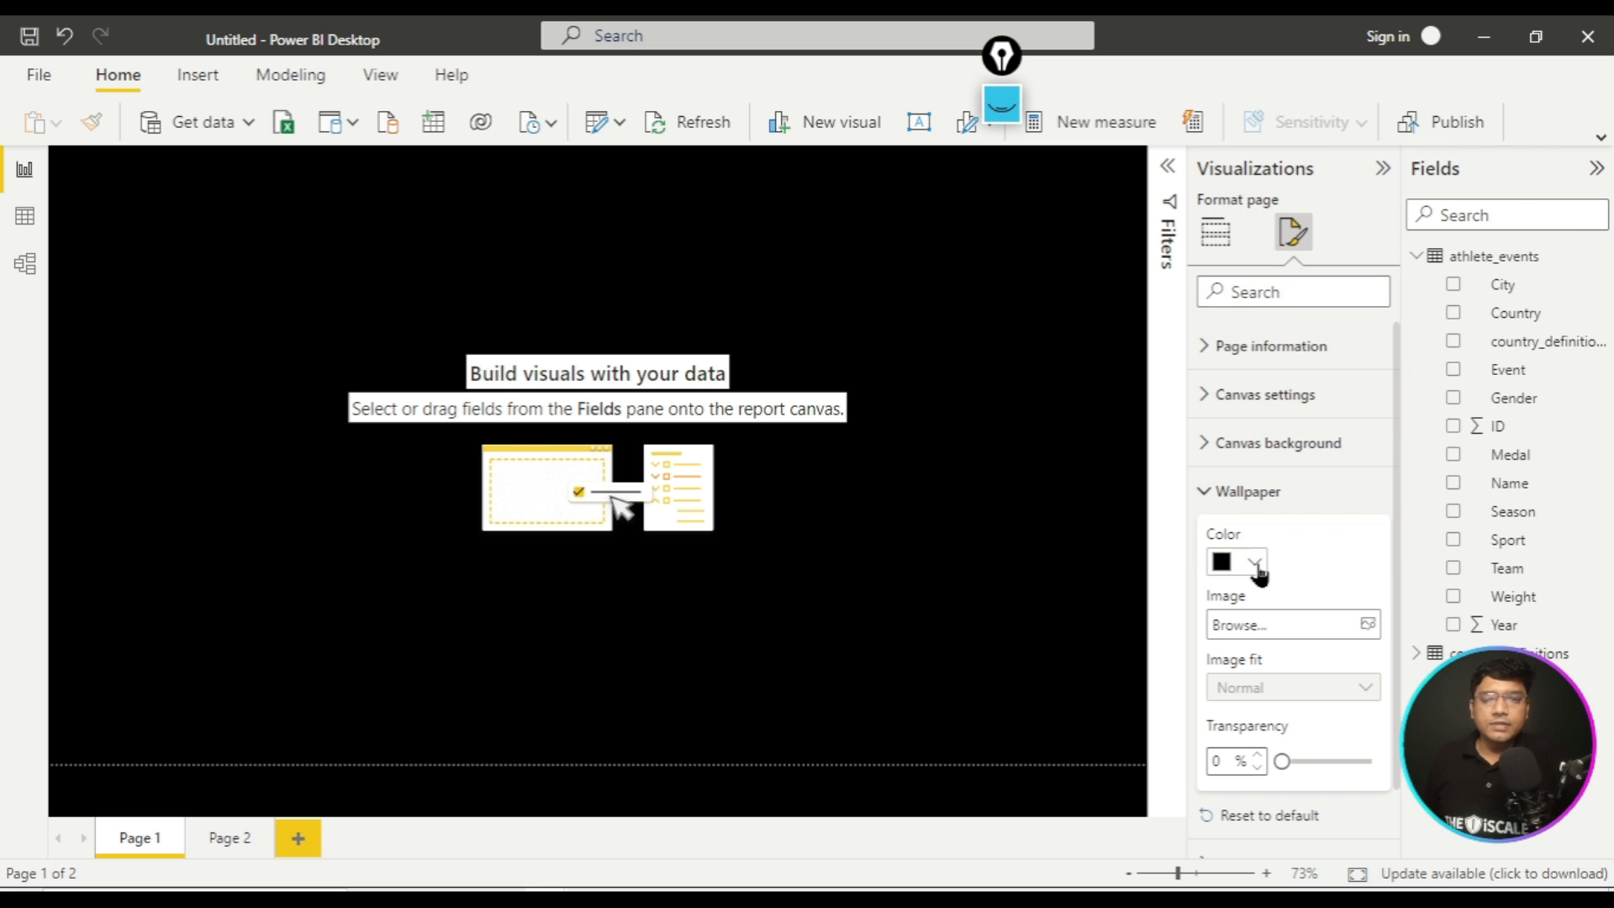
pyautogui.click(1371, 624)
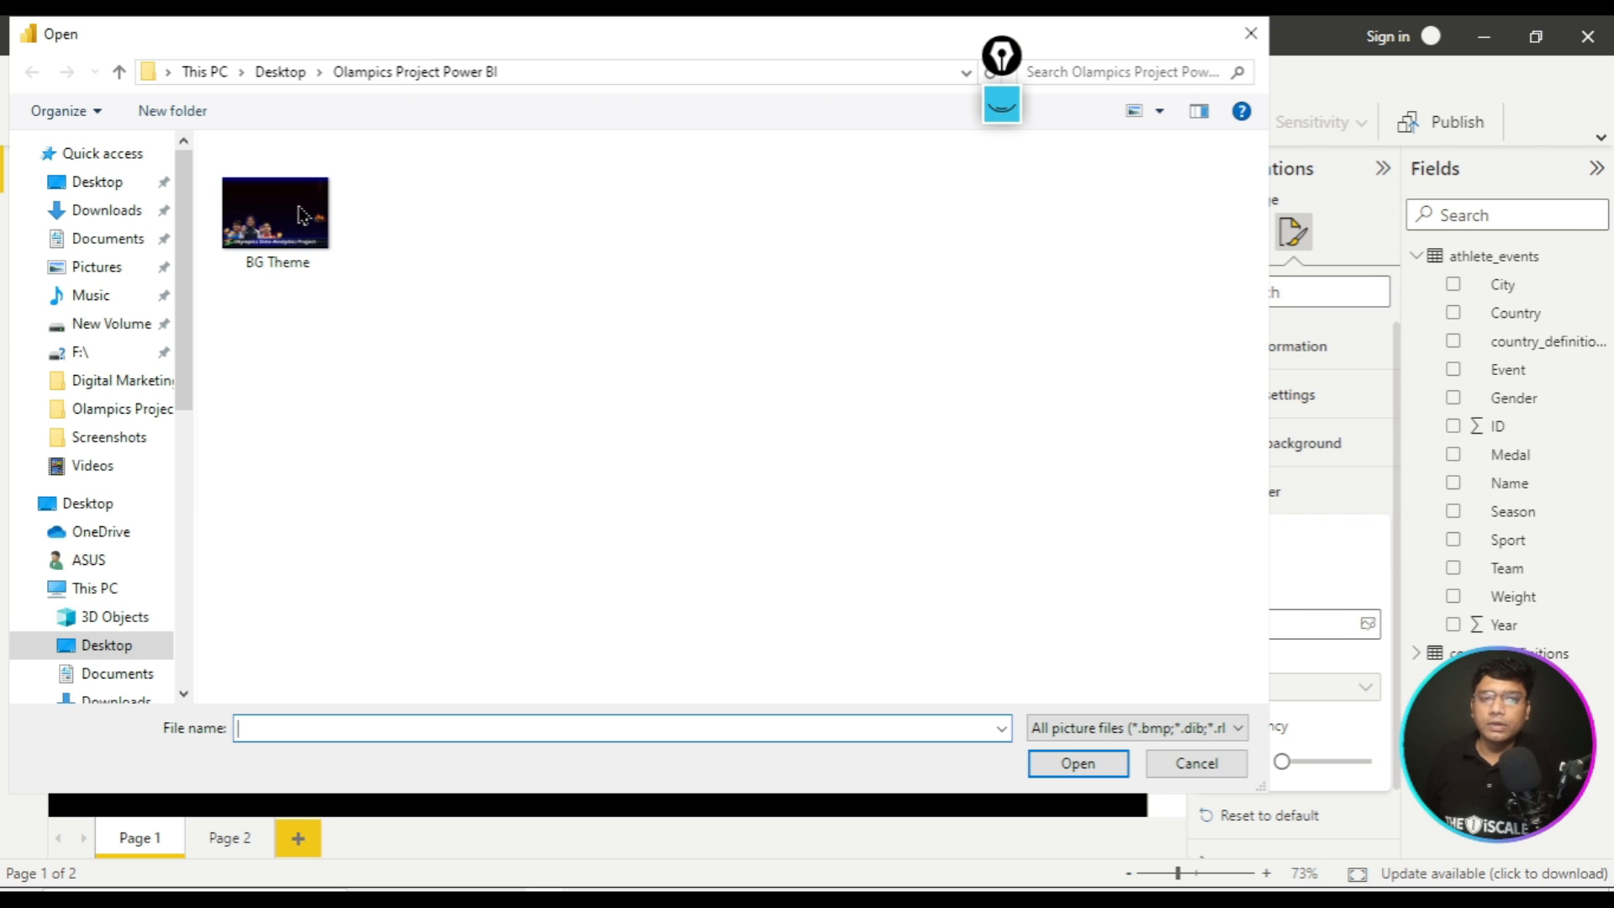
pyautogui.click(282, 214)
pyautogui.click(1066, 777)
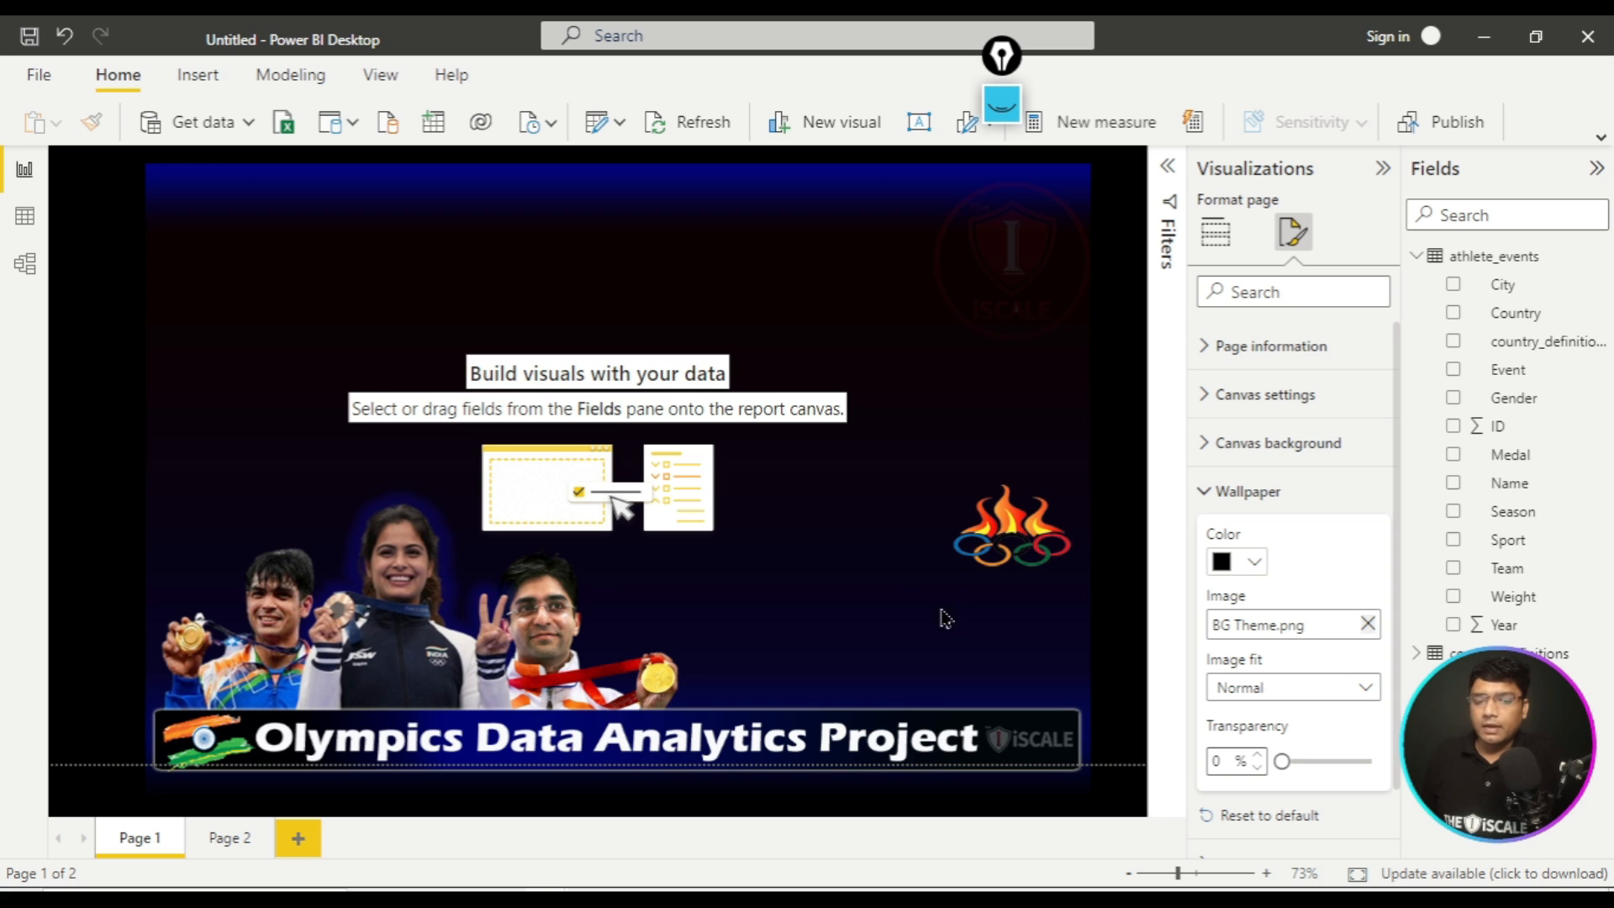
# - Open Page 2, switch to Notes PDF.pdf to review the Medals Won by Gender % example, and return to the untitled Power BI report
pyautogui.click(229, 842)
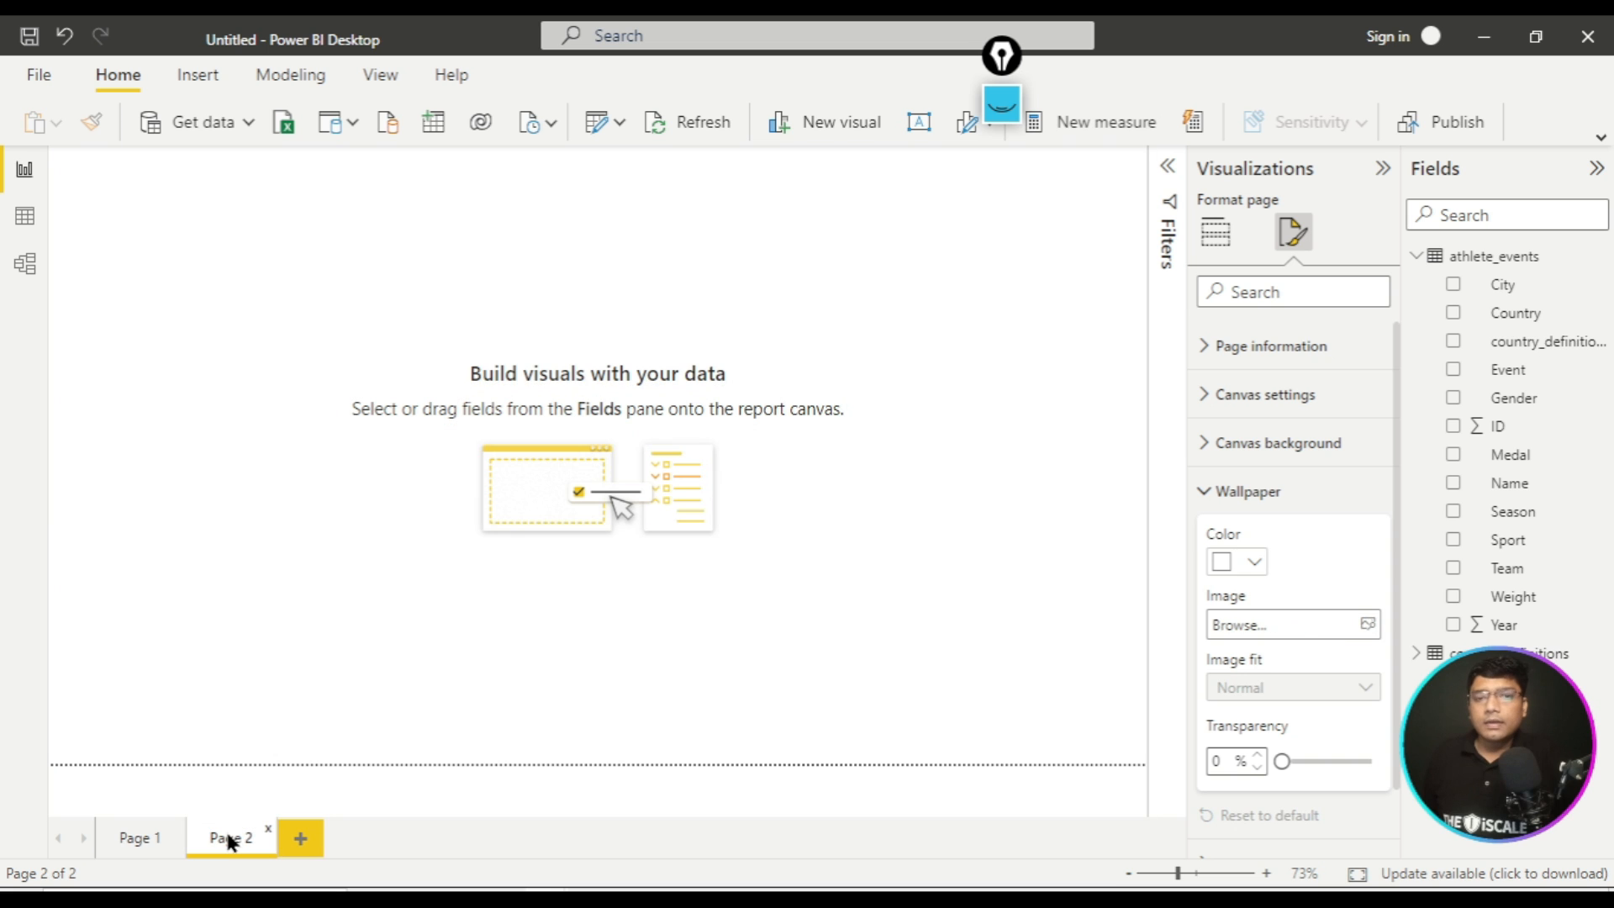
pyautogui.hotkey('alt', 'Tab')
pyautogui.scroll(-15, 721, 551)
pyautogui.scroll(-3, 721, 553)
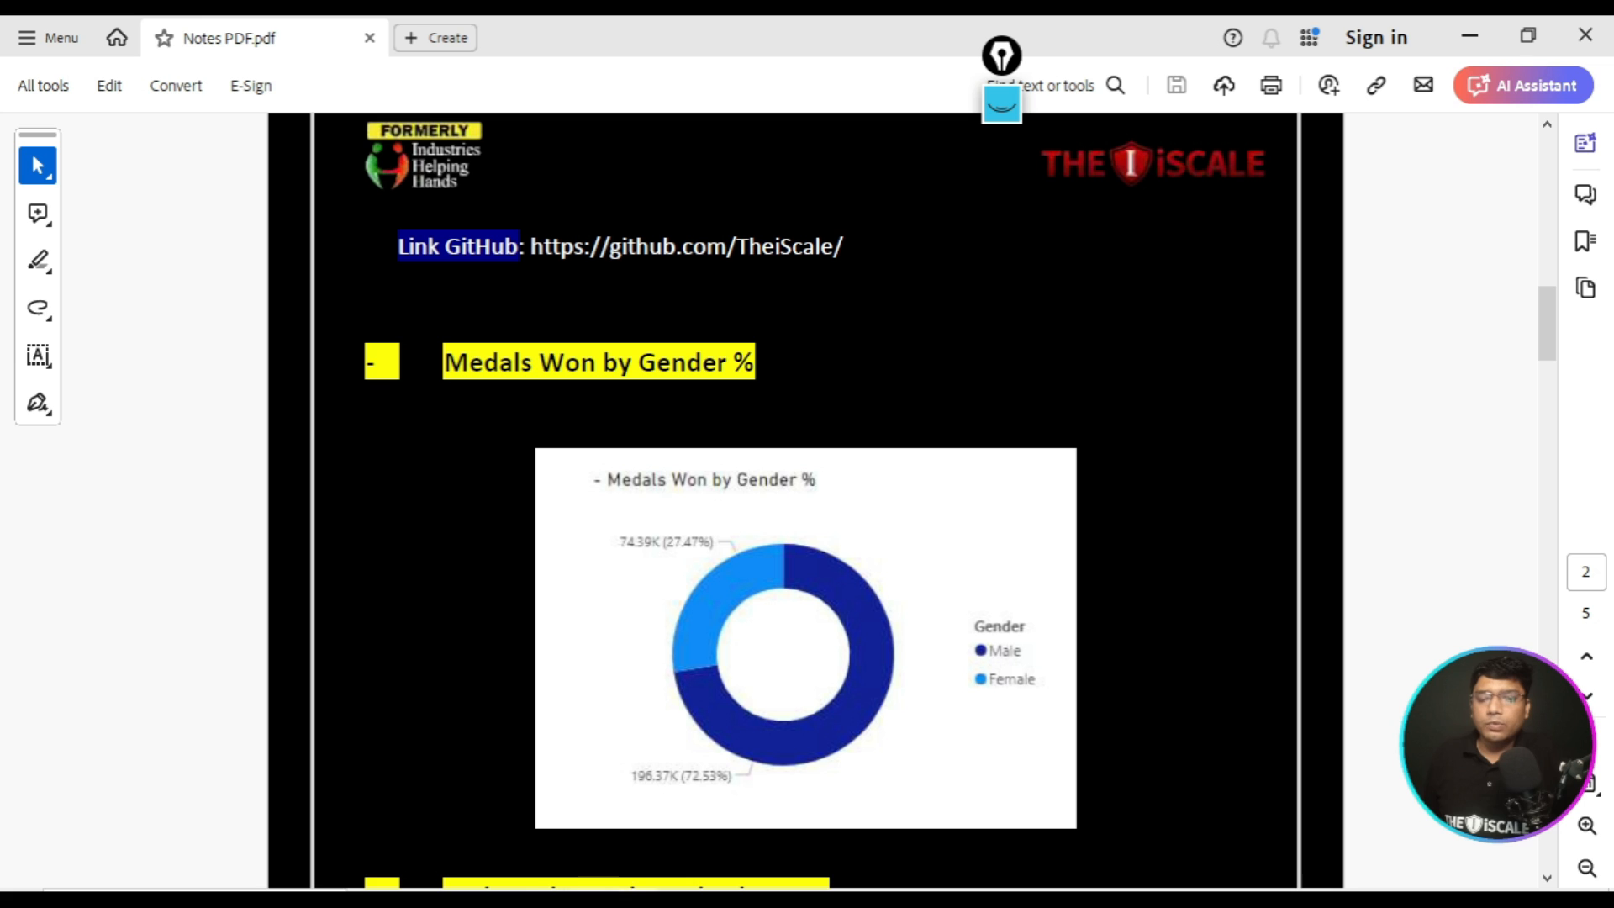
pyautogui.moveTo(547, 904)
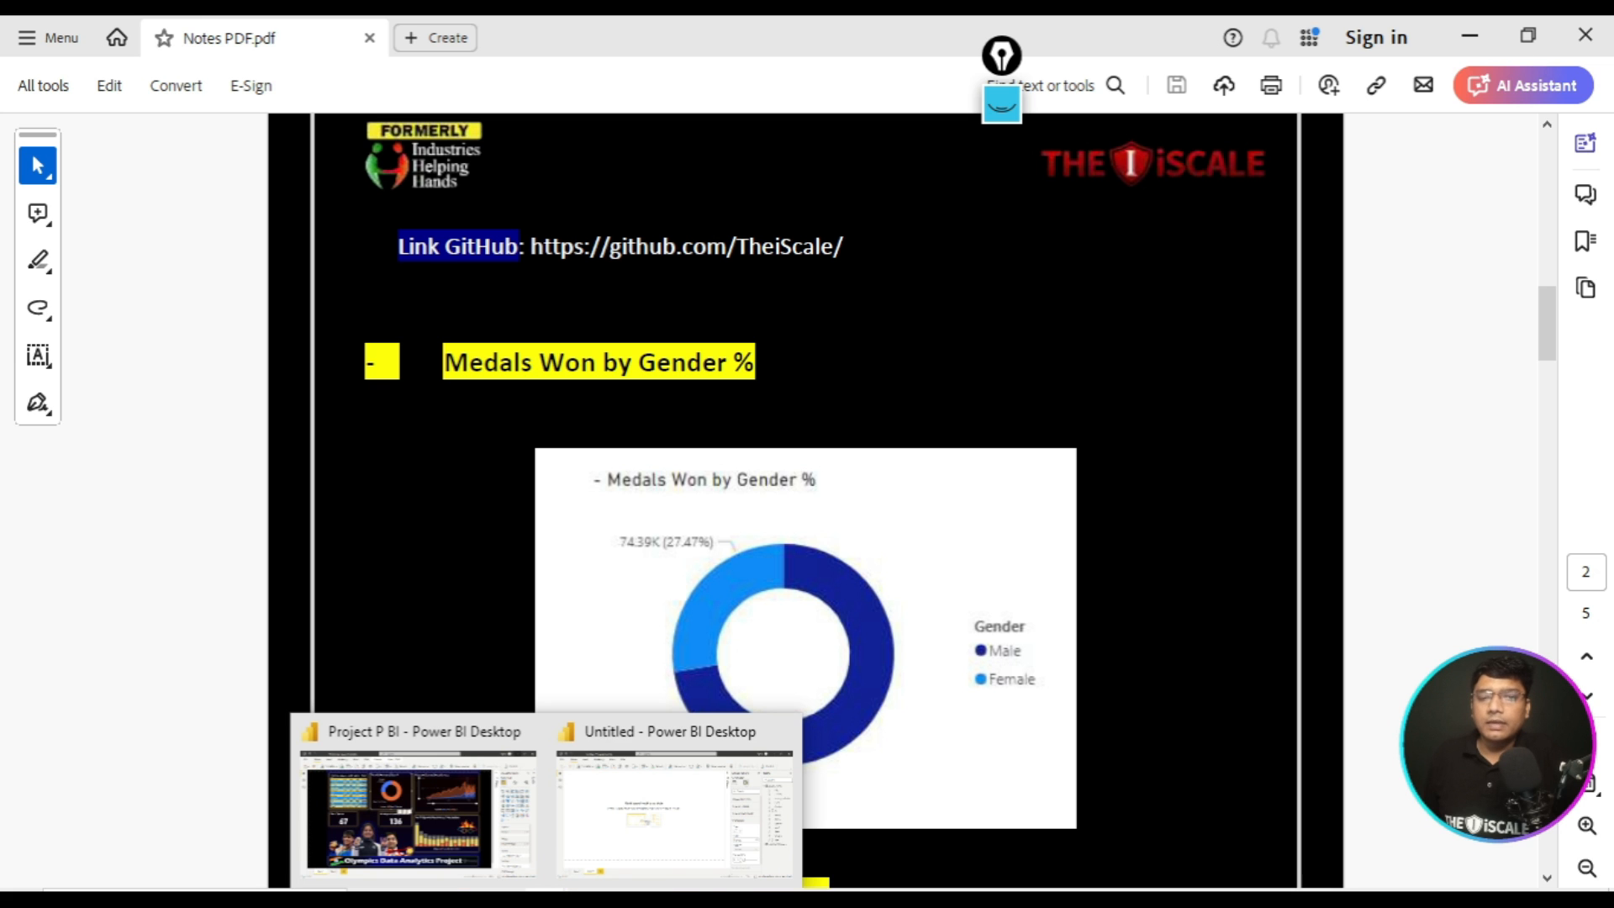
pyautogui.click(685, 823)
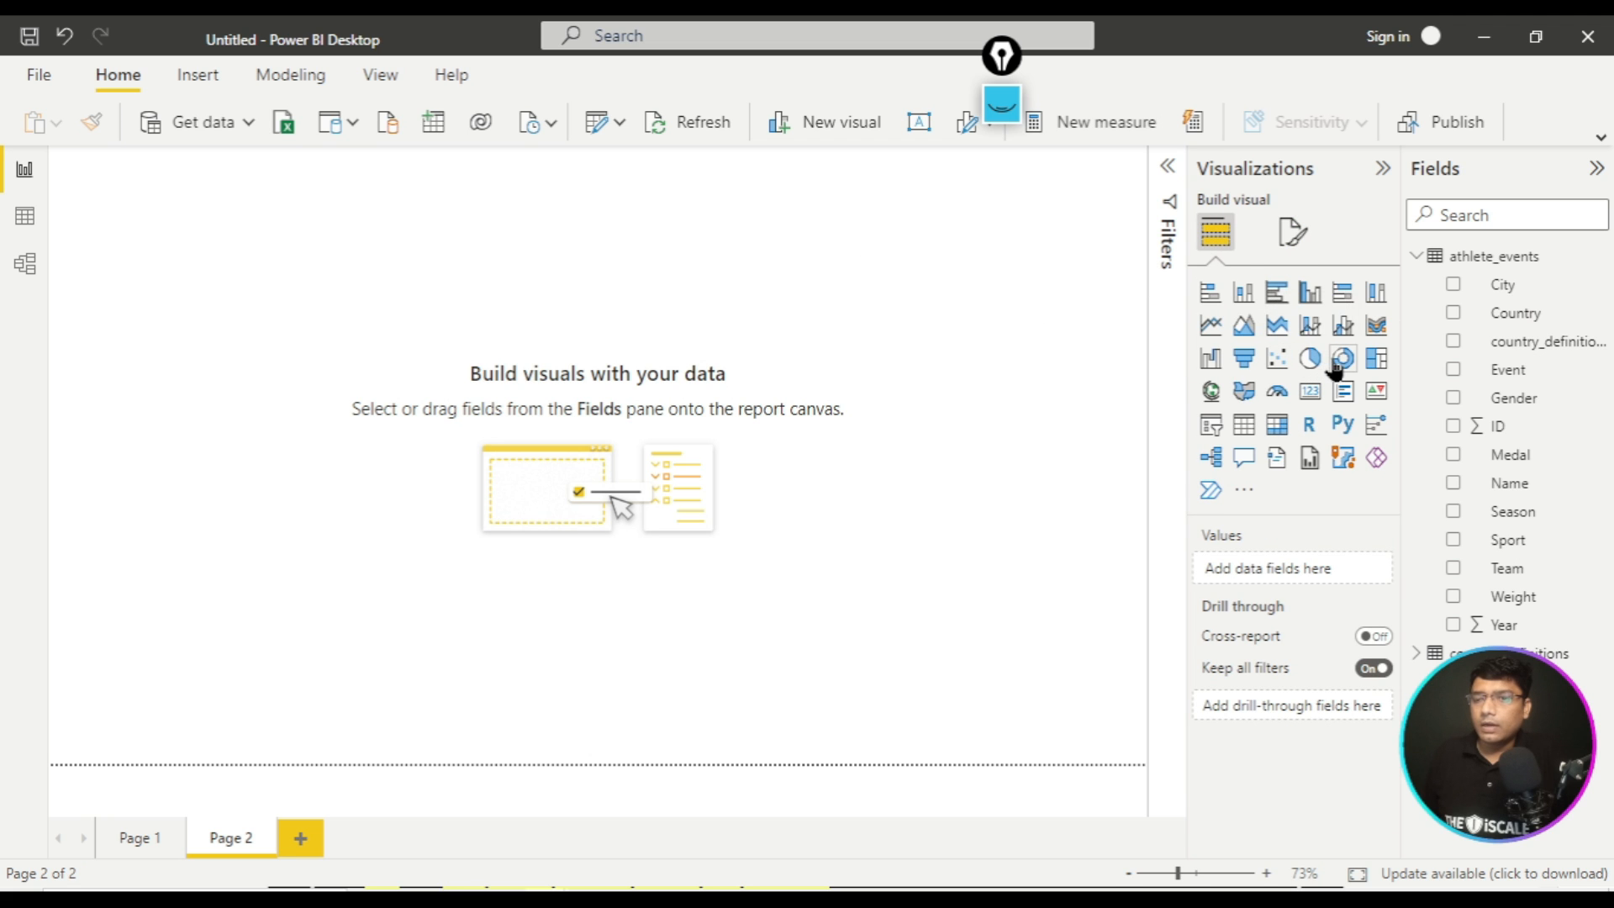
# - Add an empty donut chart to Page 2 and enlarge it to roughly twice its default width
pyautogui.click(1342, 362)
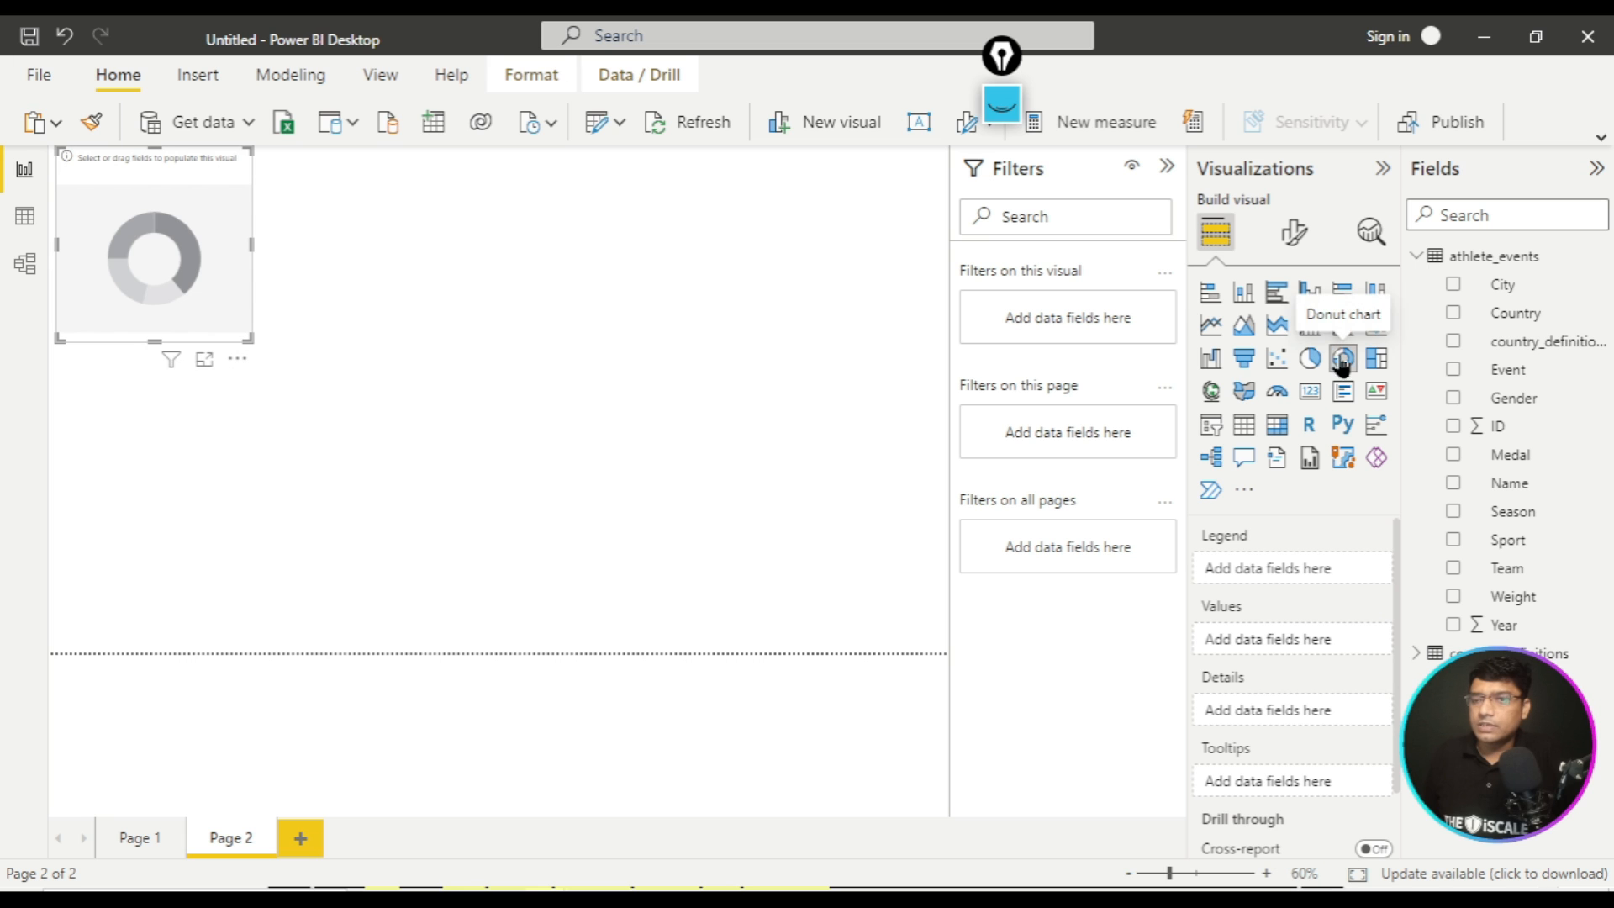
pyautogui.click(1002, 103)
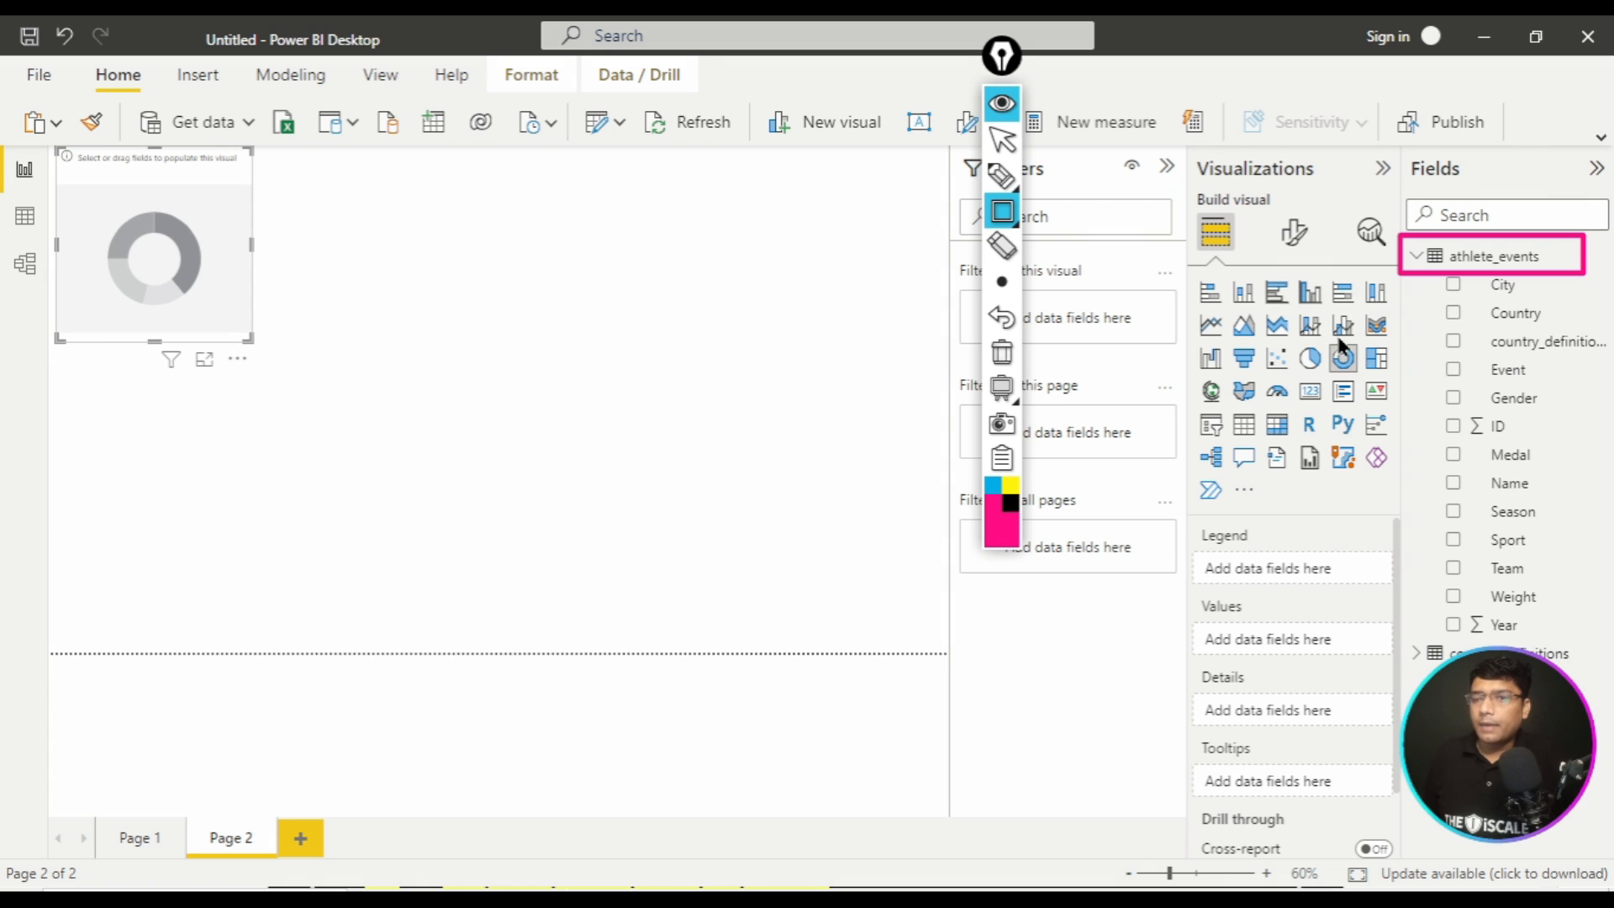
pyautogui.click(1005, 358)
pyautogui.moveTo(1296, 334); pyautogui.dragTo(1367, 375)
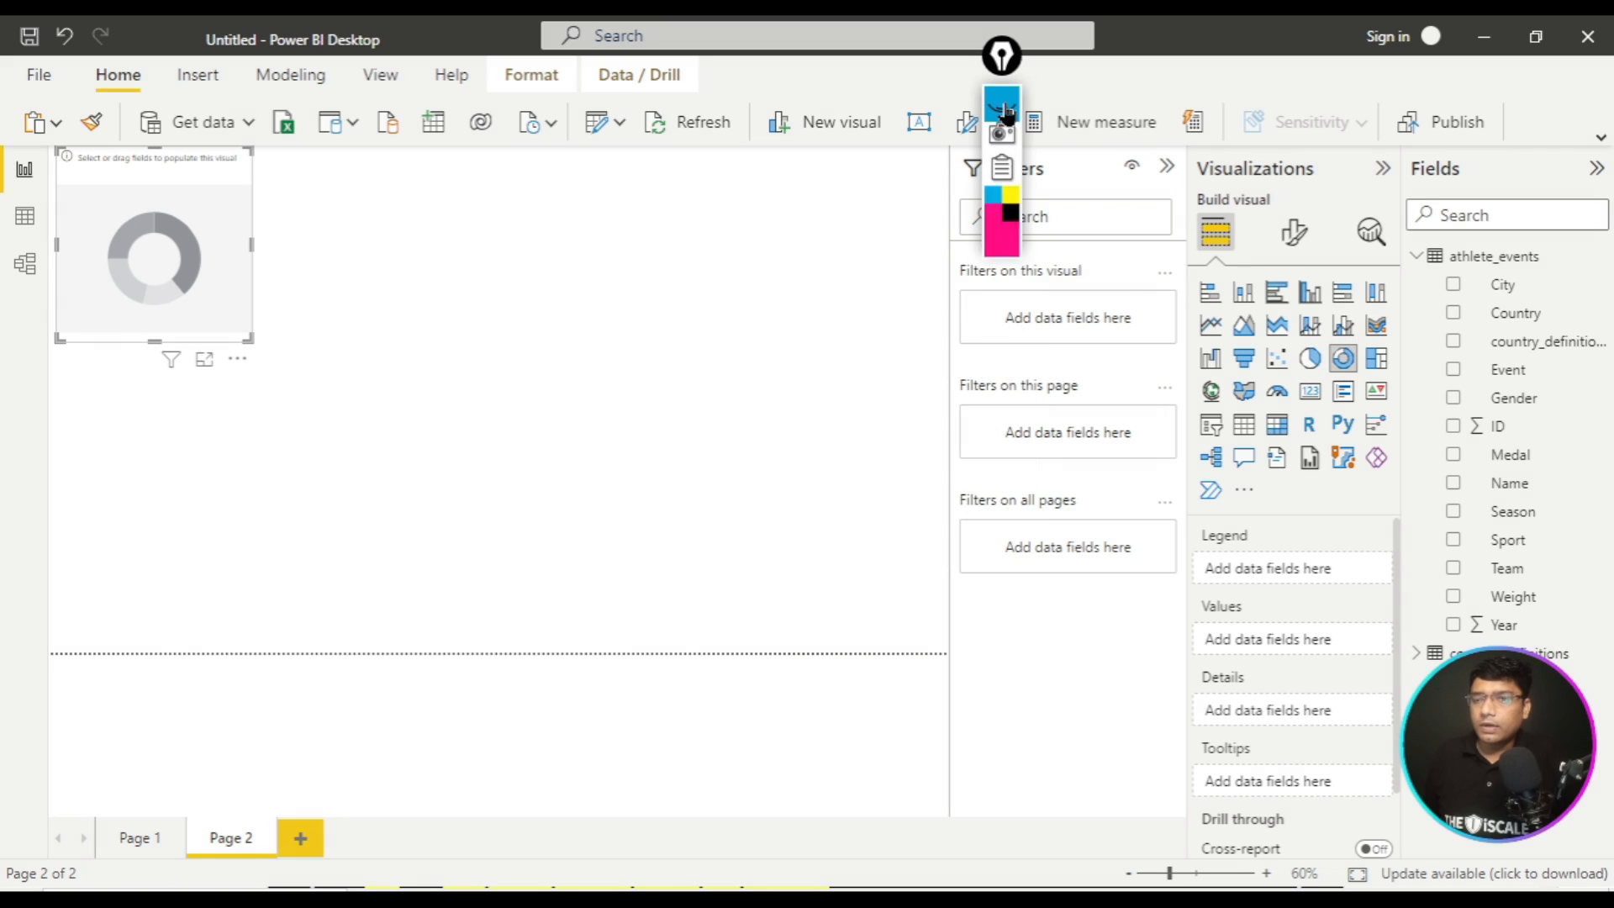
pyautogui.click(1001, 352)
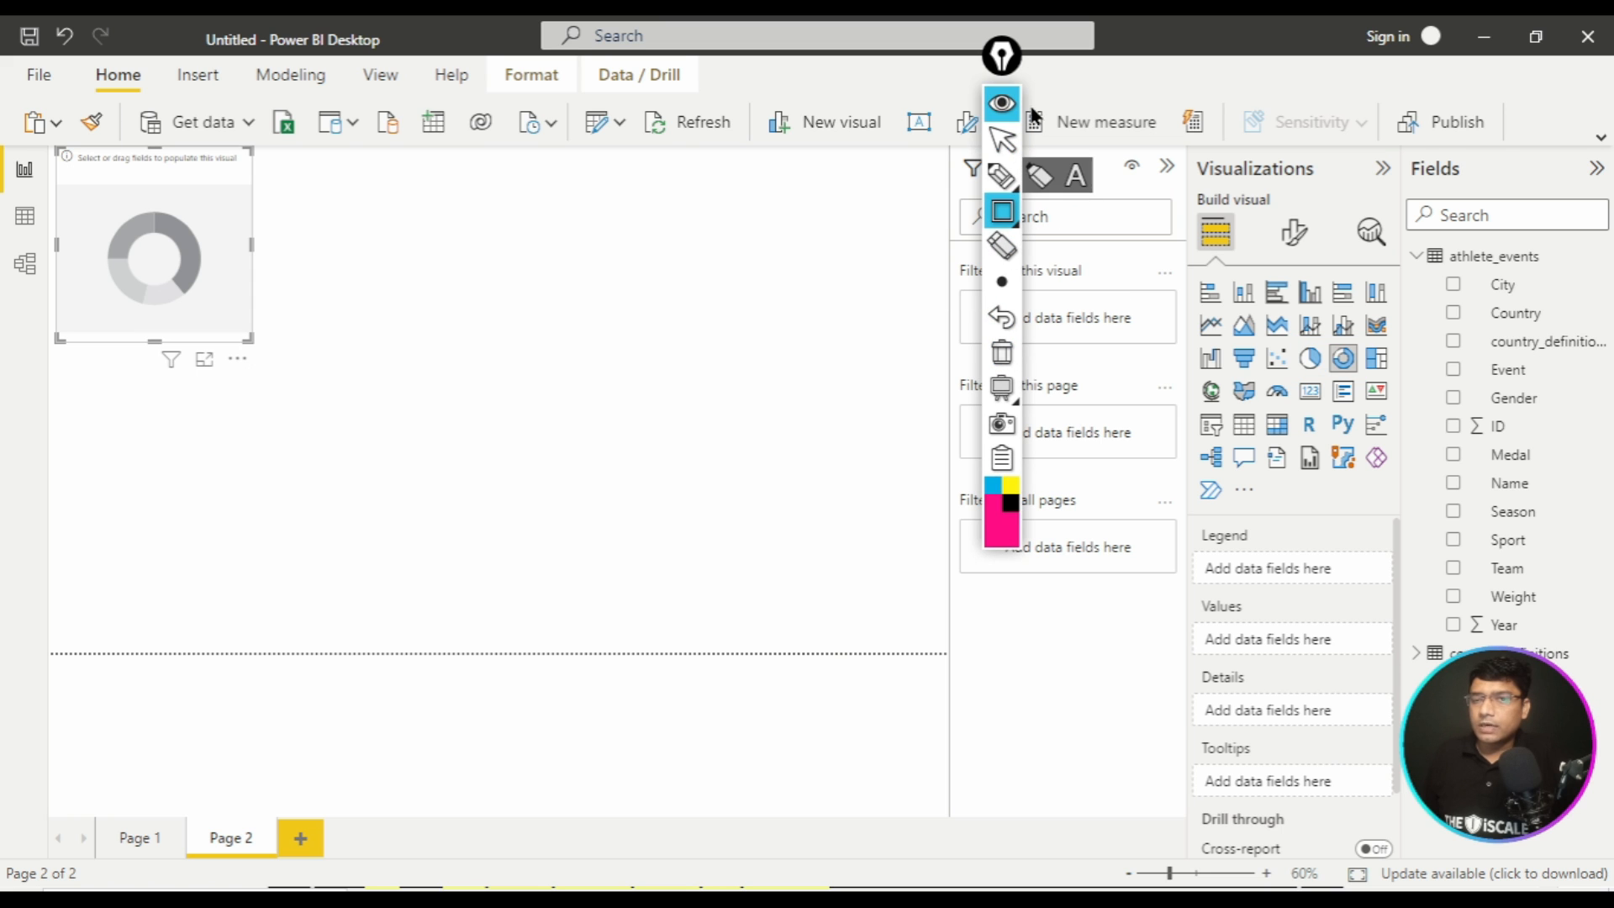
pyautogui.moveTo(249, 338); pyautogui.dragTo(467, 481)
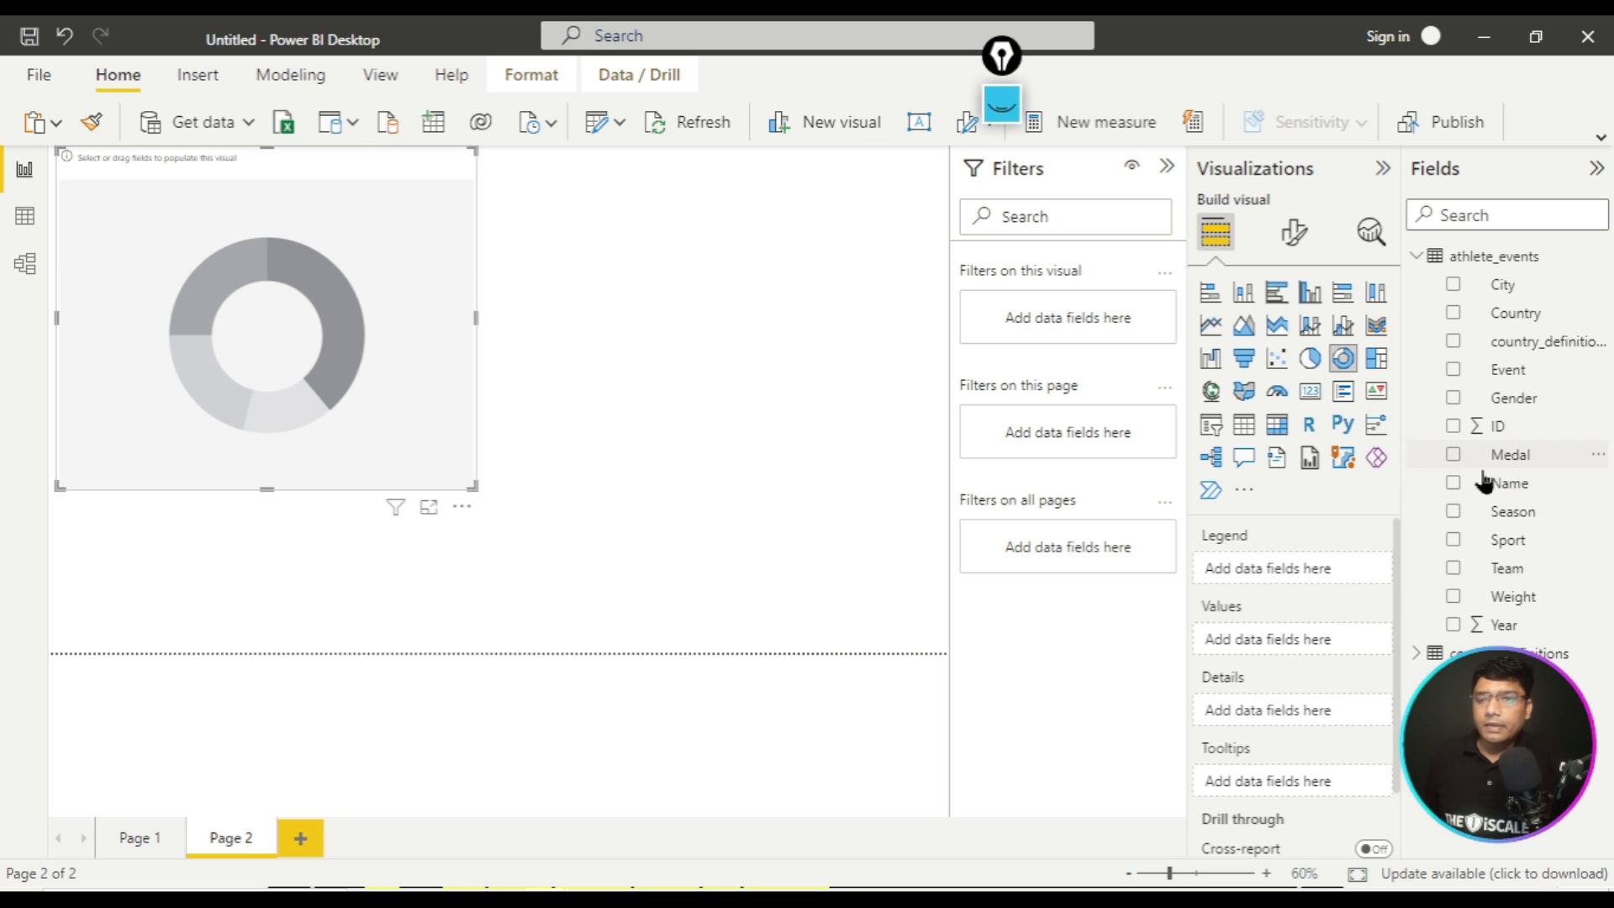
pyautogui.click(1002, 103)
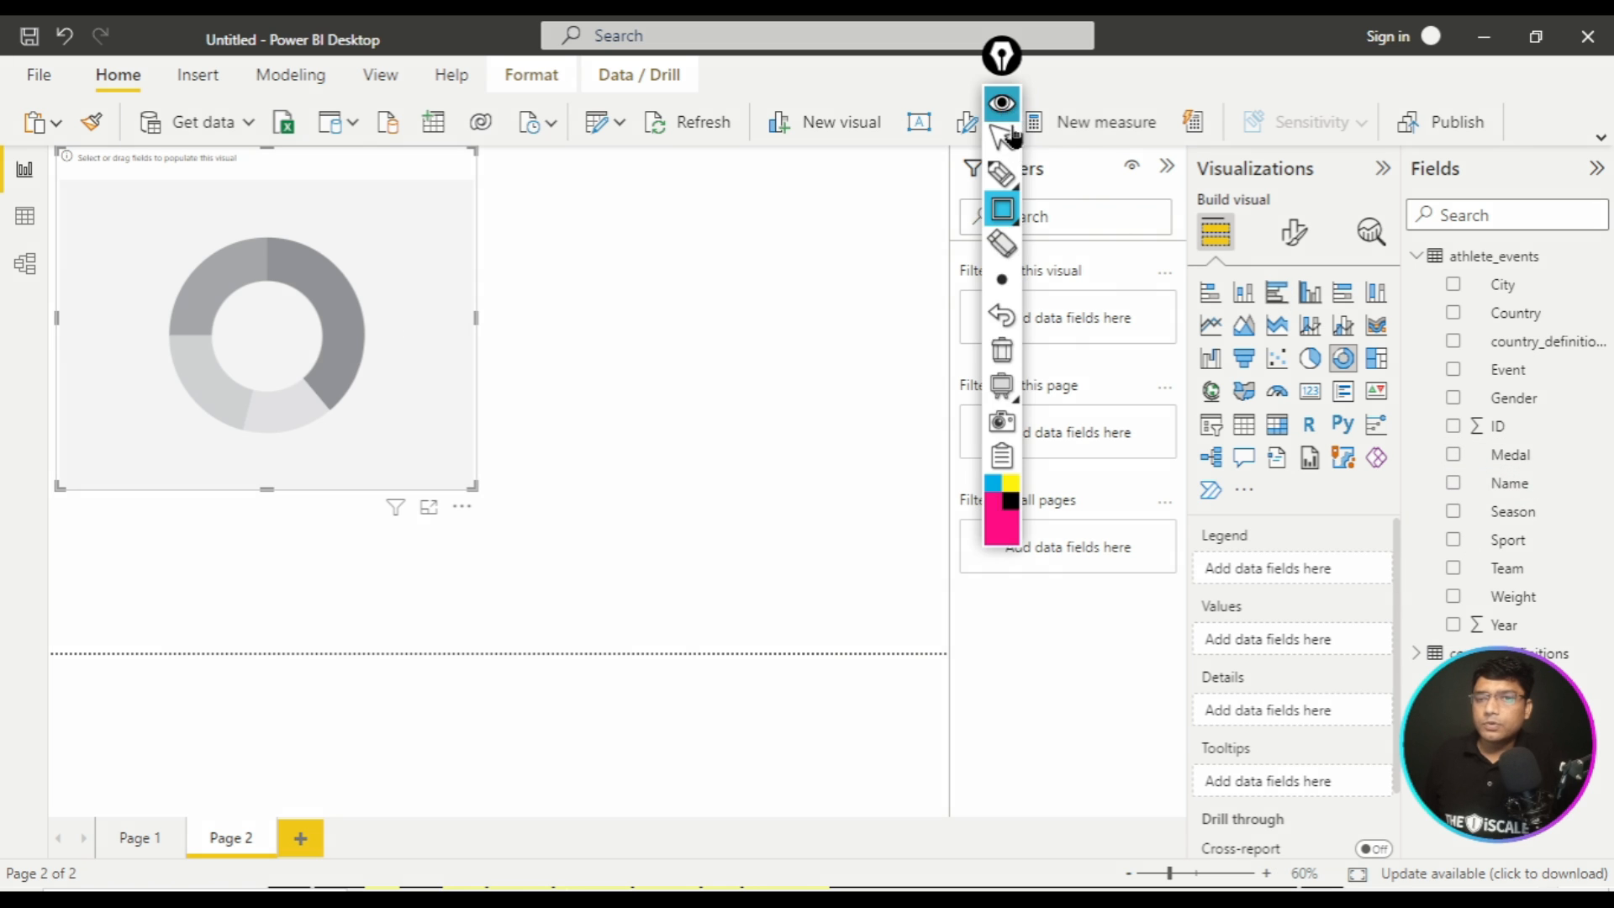
pyautogui.moveTo(1428, 435); pyautogui.dragTo(1556, 481)
pyautogui.moveTo(1177, 534); pyautogui.dragTo(1387, 593)
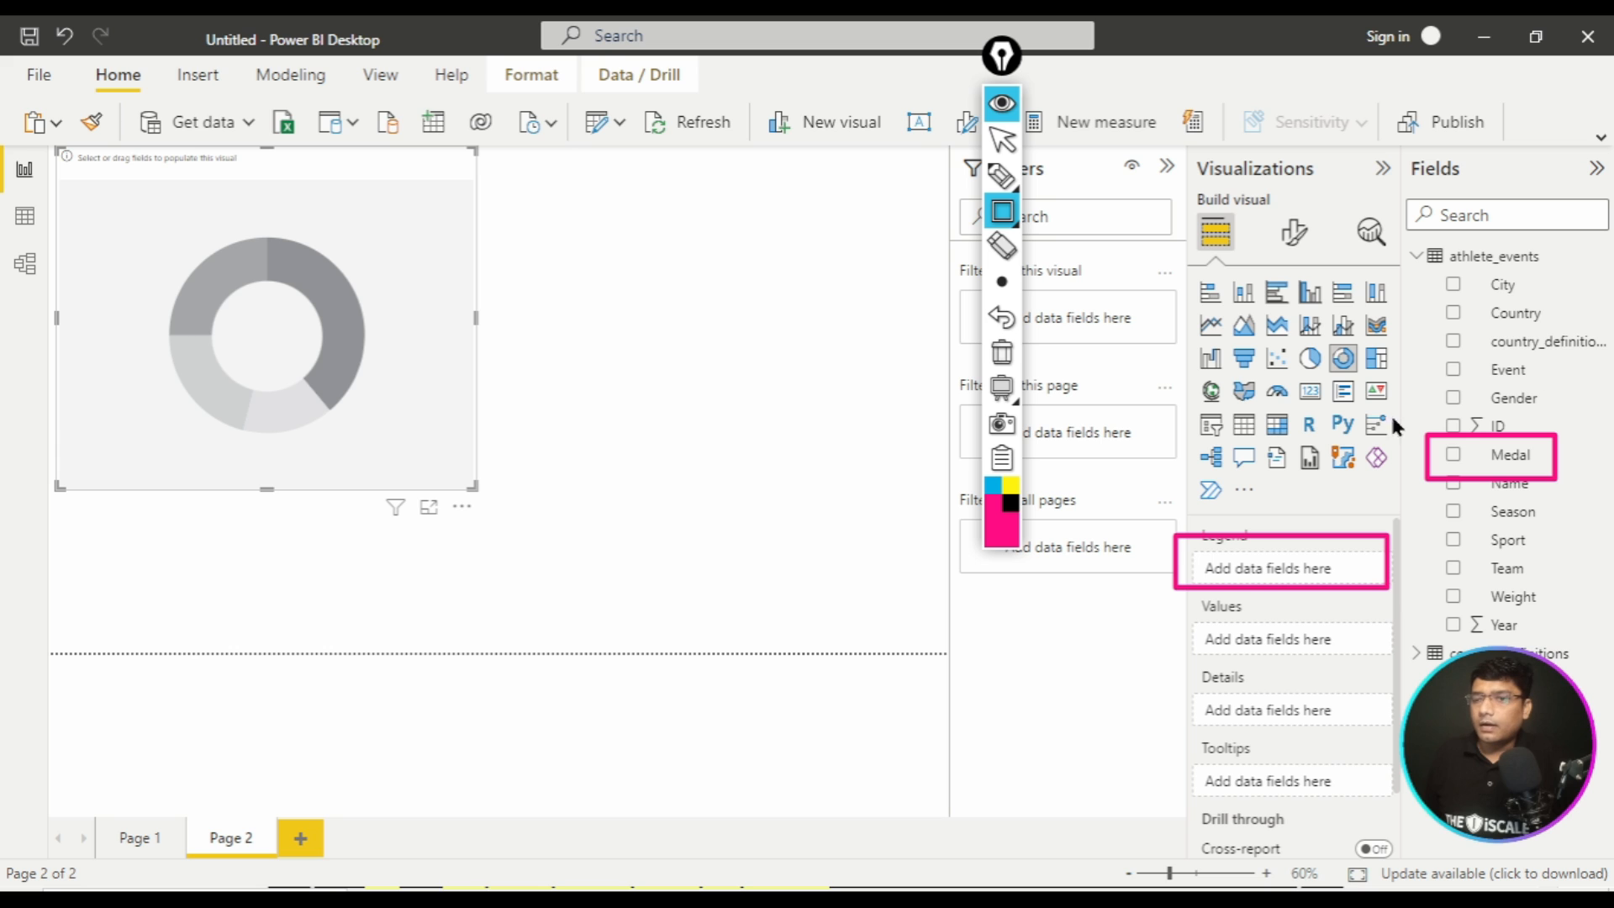
pyautogui.moveTo(1499, 398); pyautogui.dragTo(1553, 417)
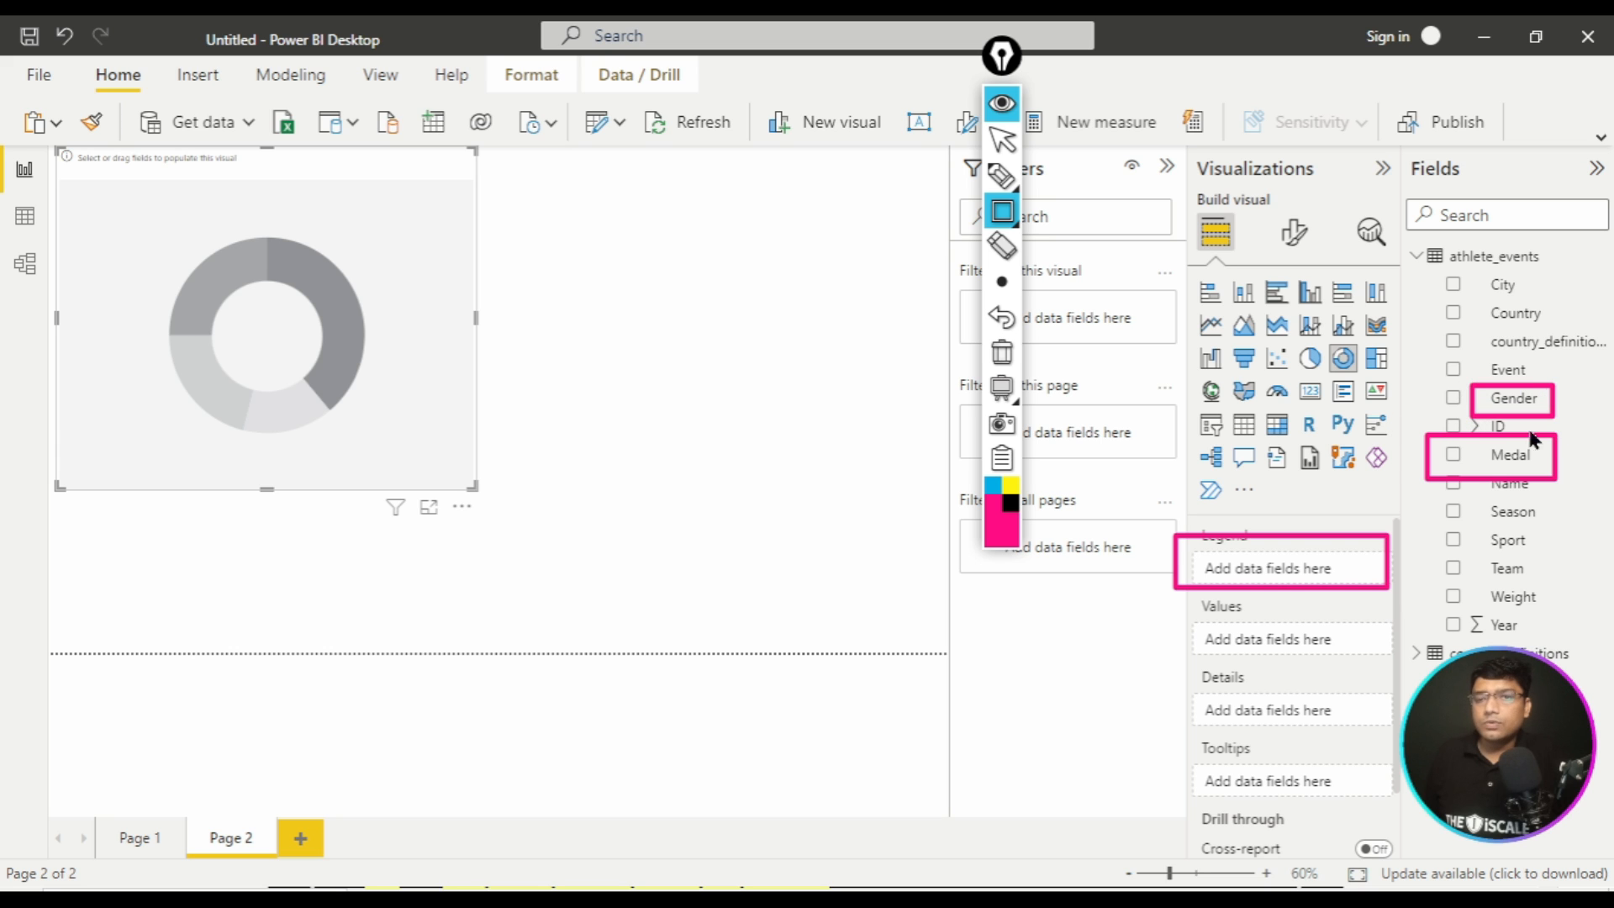
pyautogui.click(1001, 352)
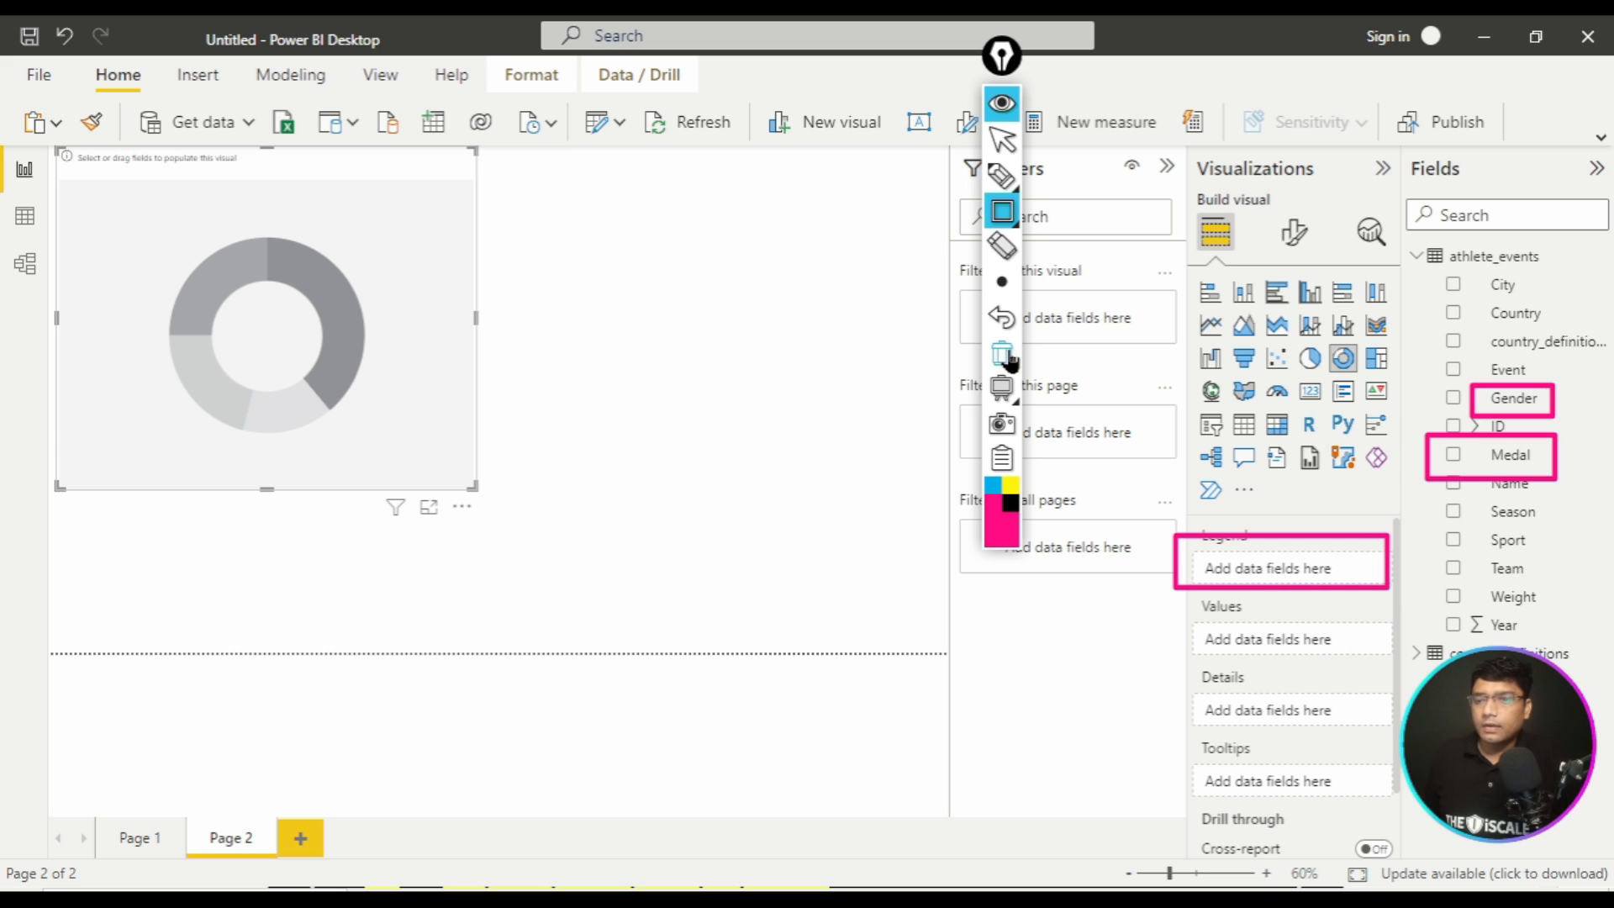
pyautogui.moveTo(1531, 395); pyautogui.dragTo(1568, 412)
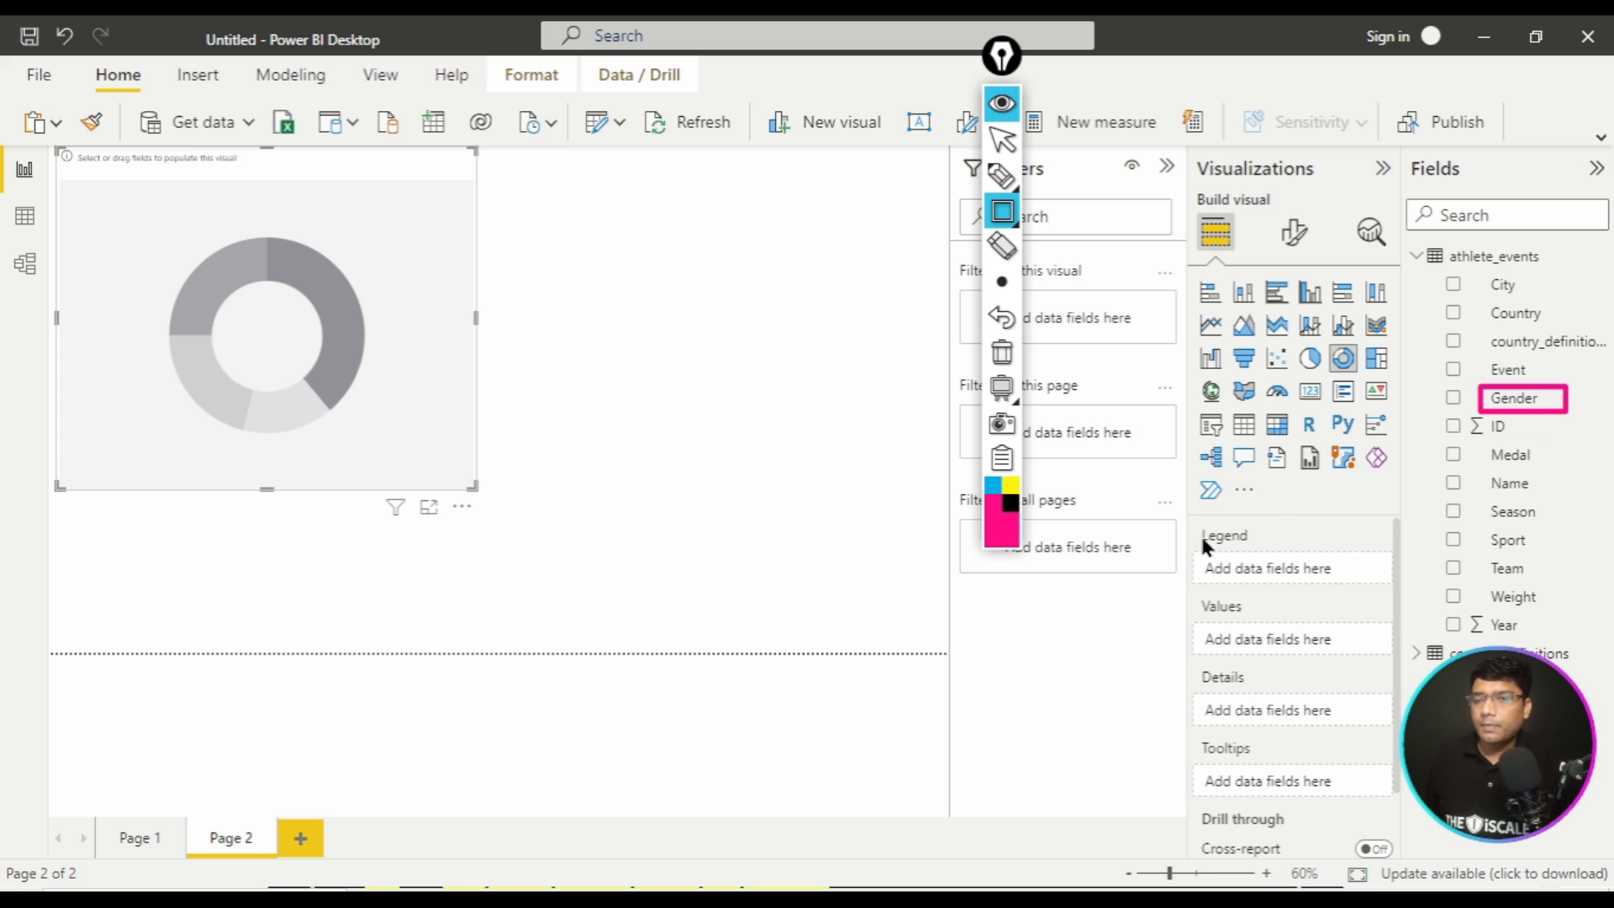
pyautogui.moveTo(1197, 521)
pyautogui.mouseDown()
pyautogui.moveTo(1347, 580)
pyautogui.moveTo(1388, 578)
pyautogui.mouseUp()
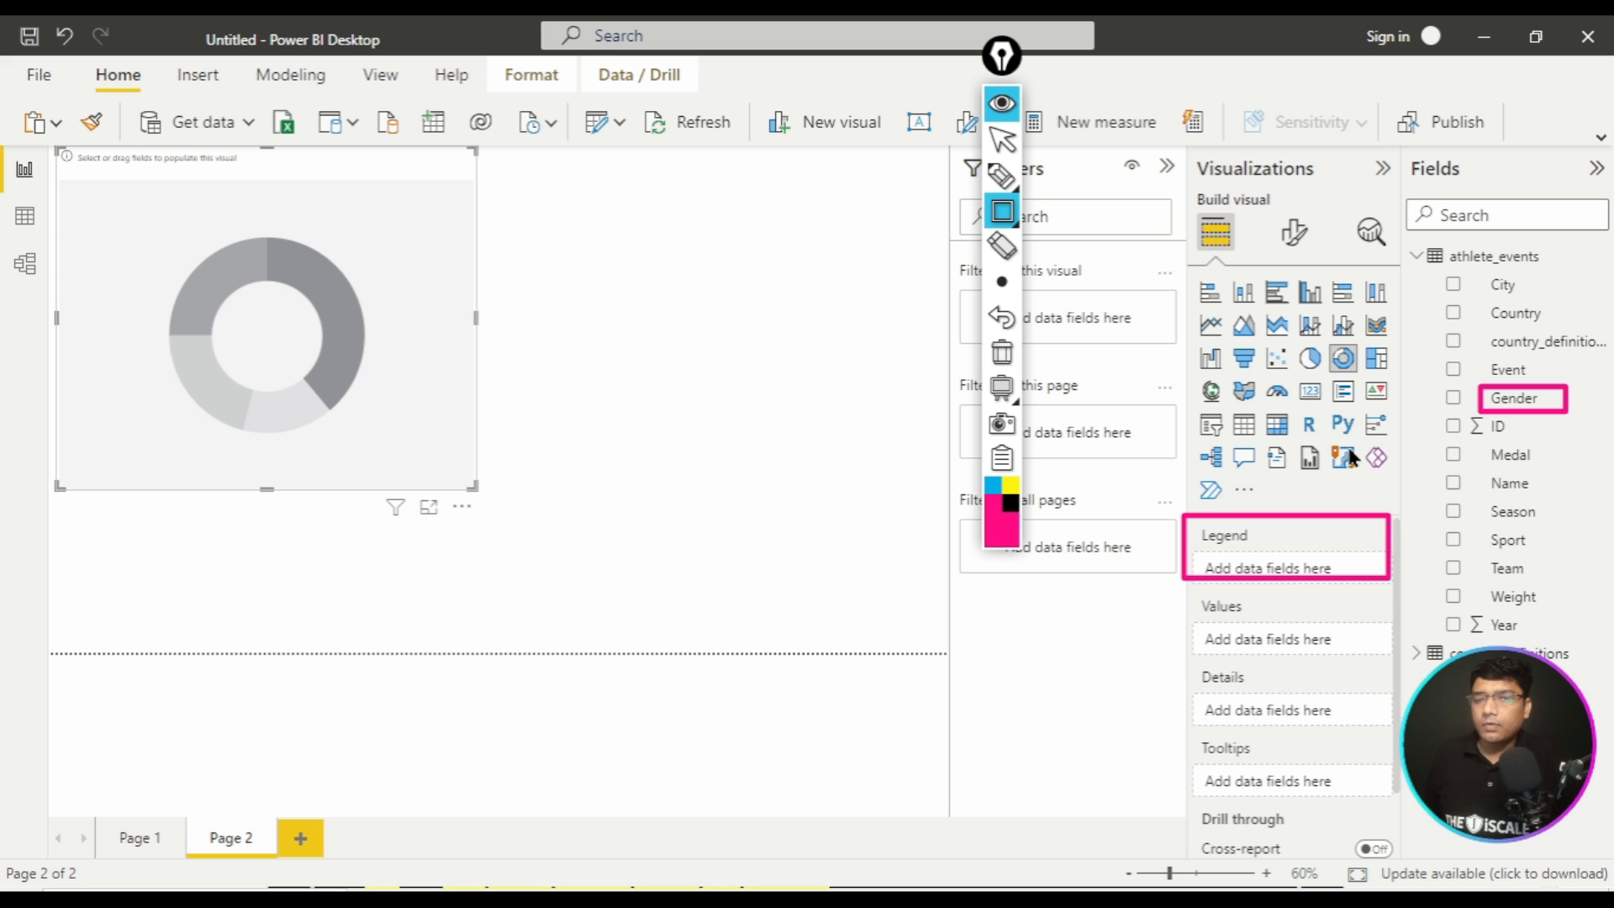
pyautogui.click(1001, 353)
pyautogui.click(1001, 105)
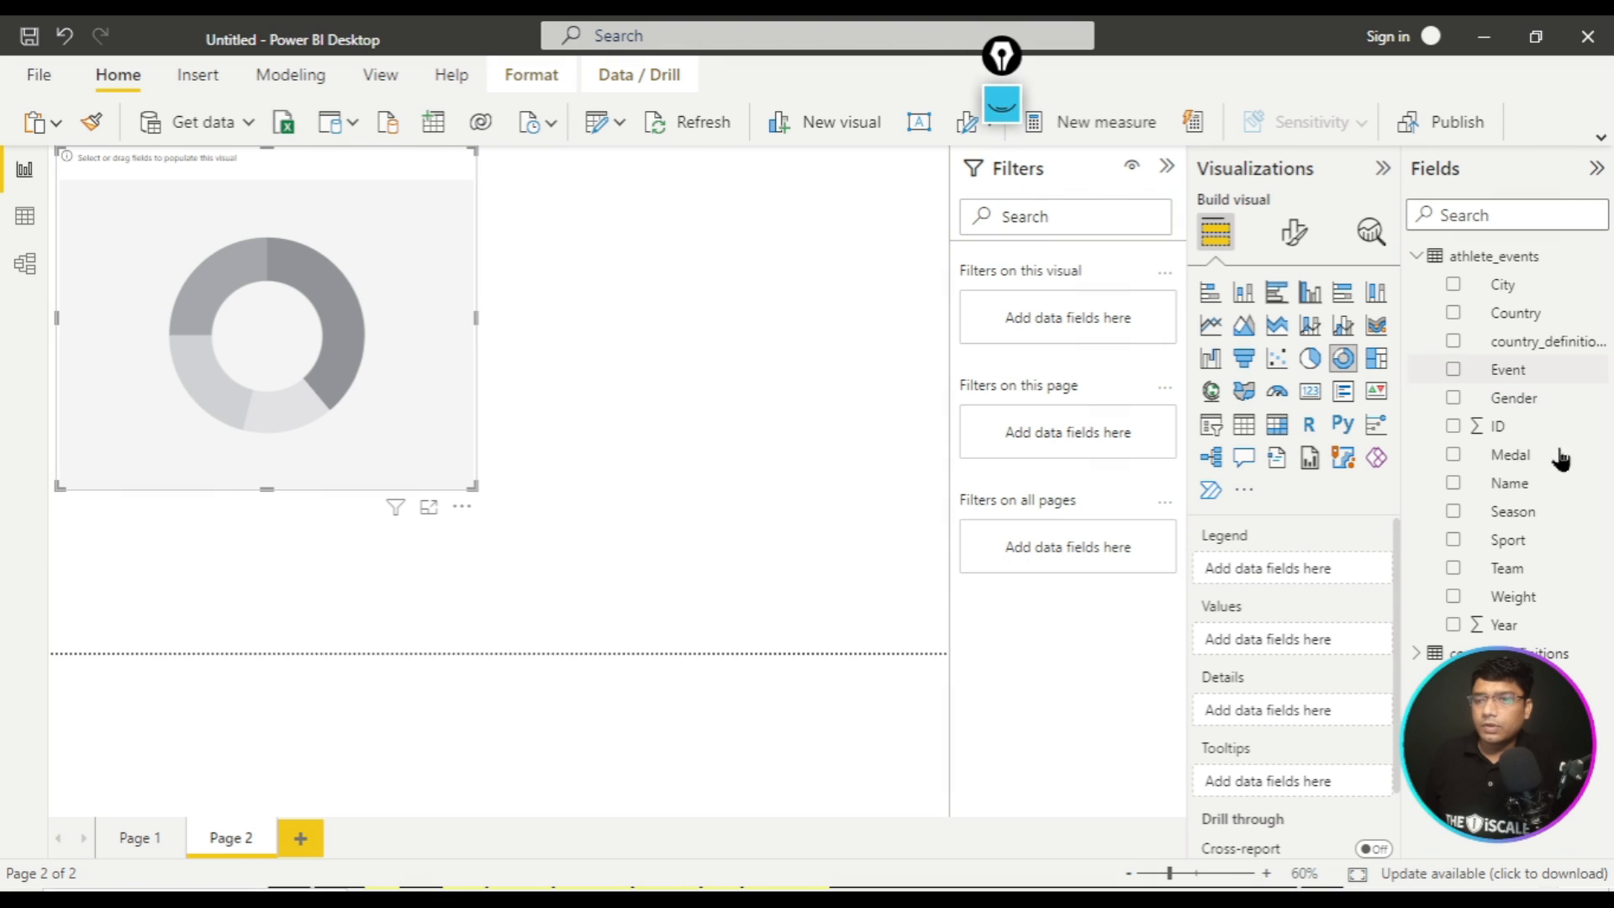
# - Assign Gender as the donut chart's legend and the count of Medal as its values, and adjust the chart to a smaller size
pyautogui.moveTo(1526, 393); pyautogui.dragTo(1280, 571)
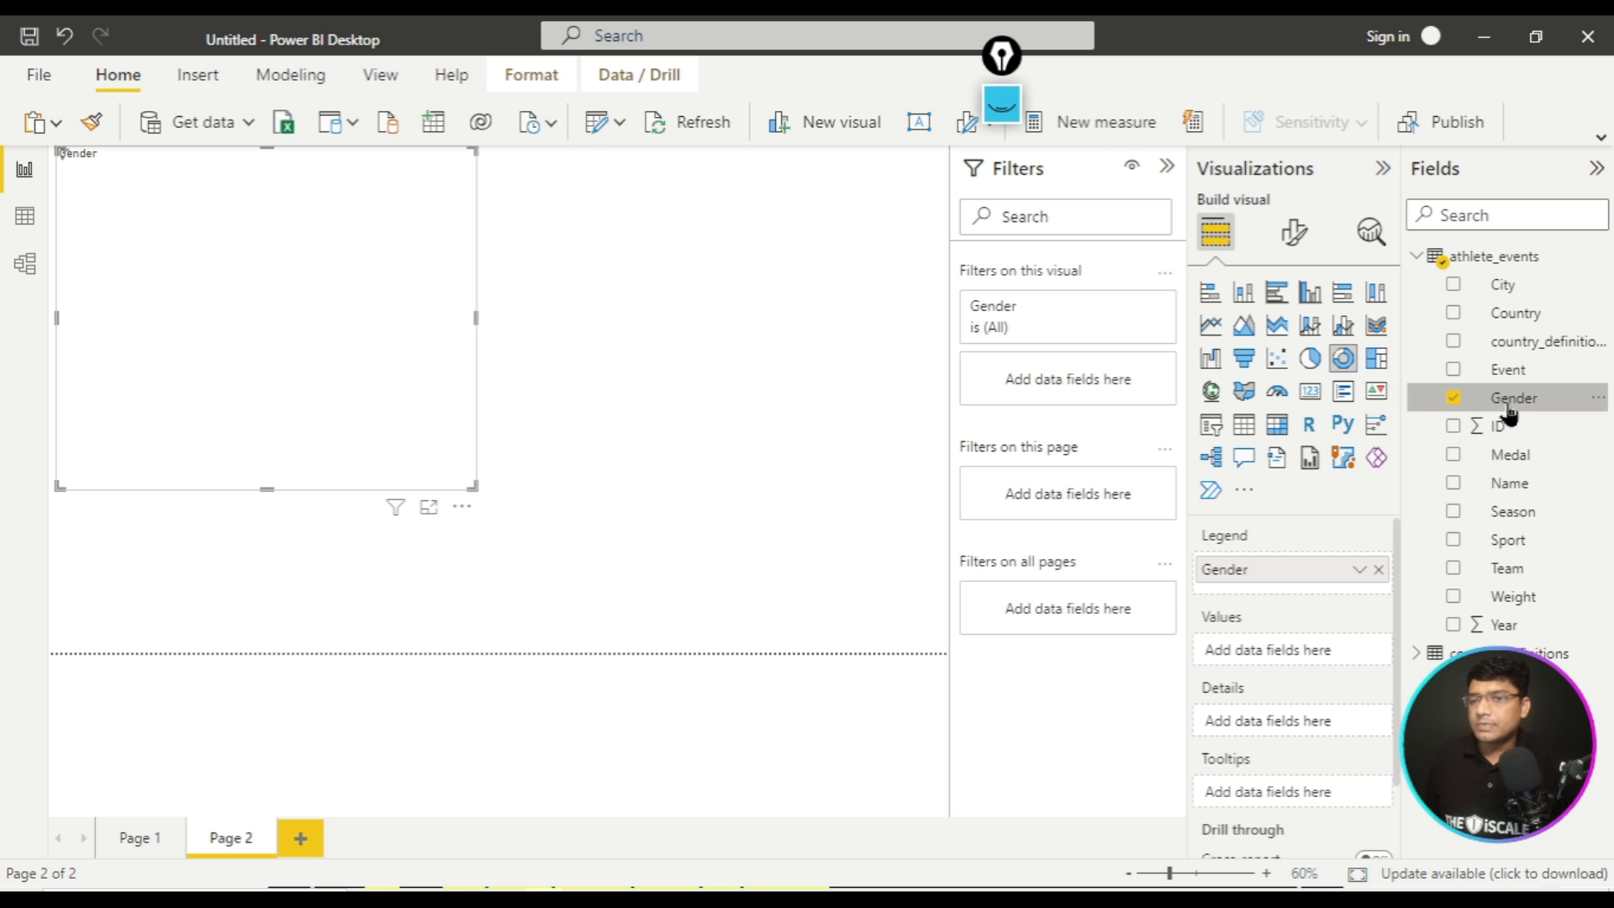
pyautogui.moveTo(1521, 458); pyautogui.dragTo(1314, 662)
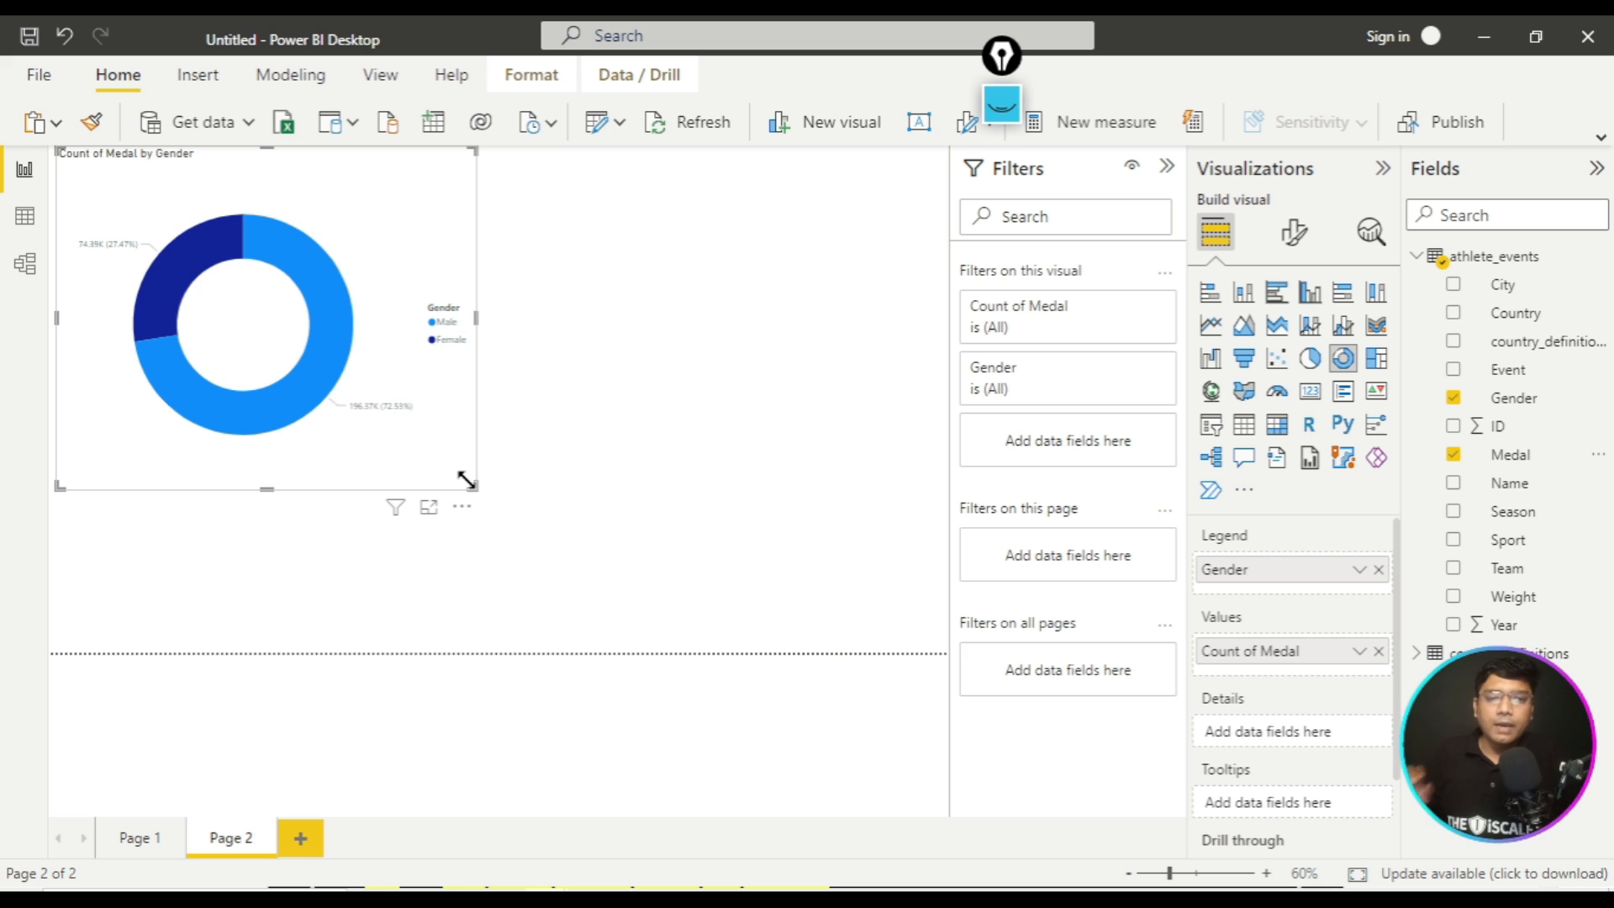
pyautogui.moveTo(466, 481); pyautogui.dragTo(587, 580)
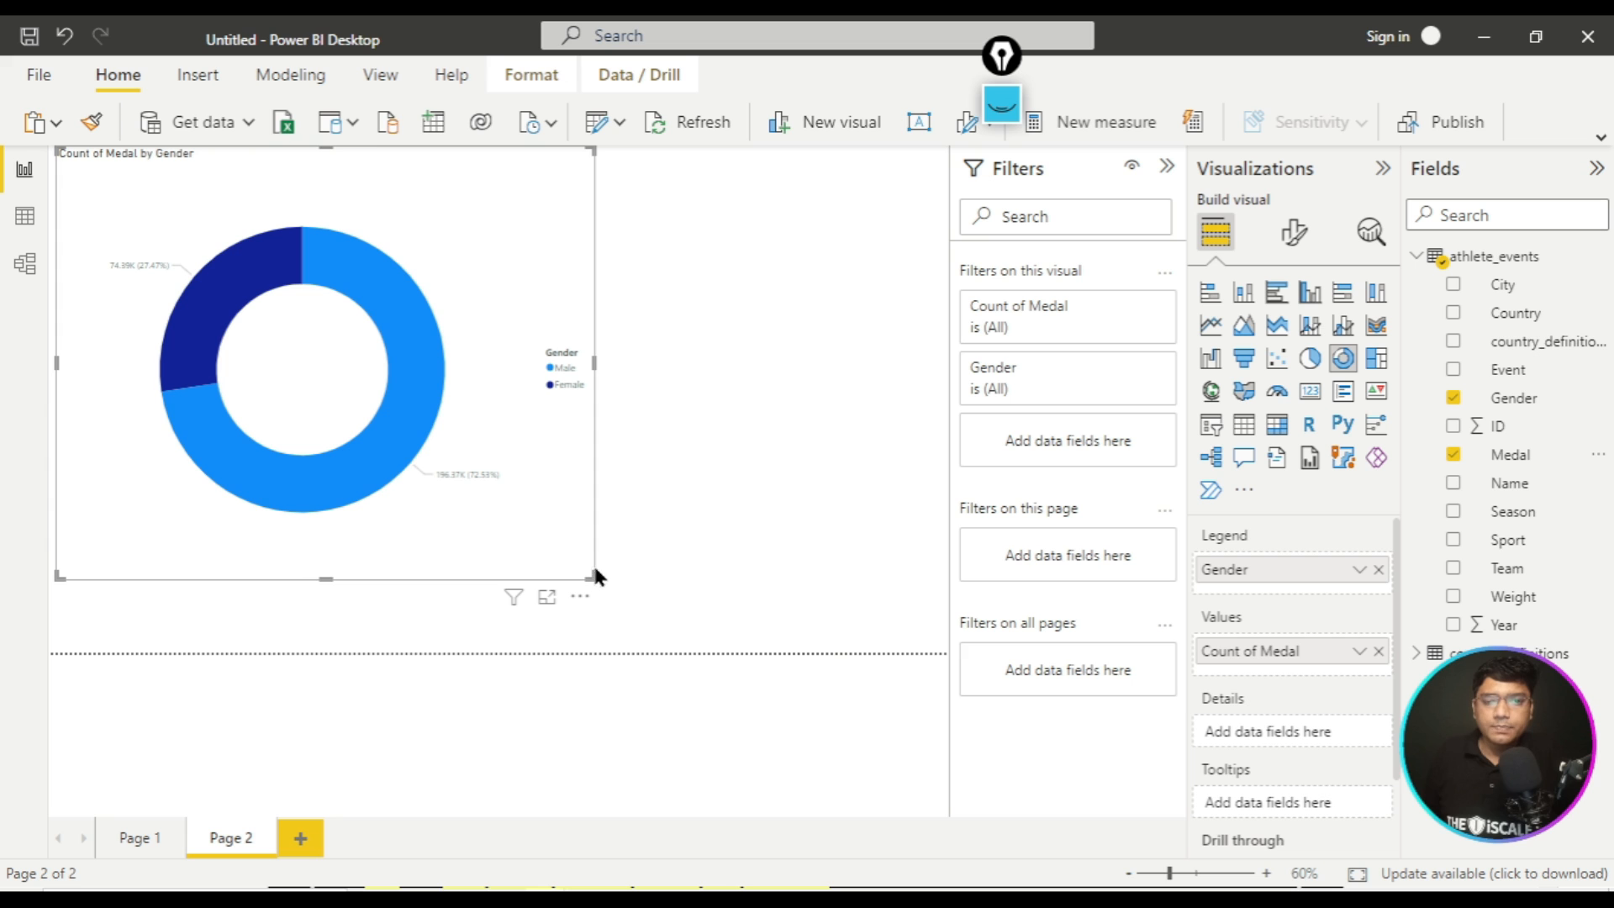
pyautogui.moveTo(593, 579); pyautogui.dragTo(396, 440)
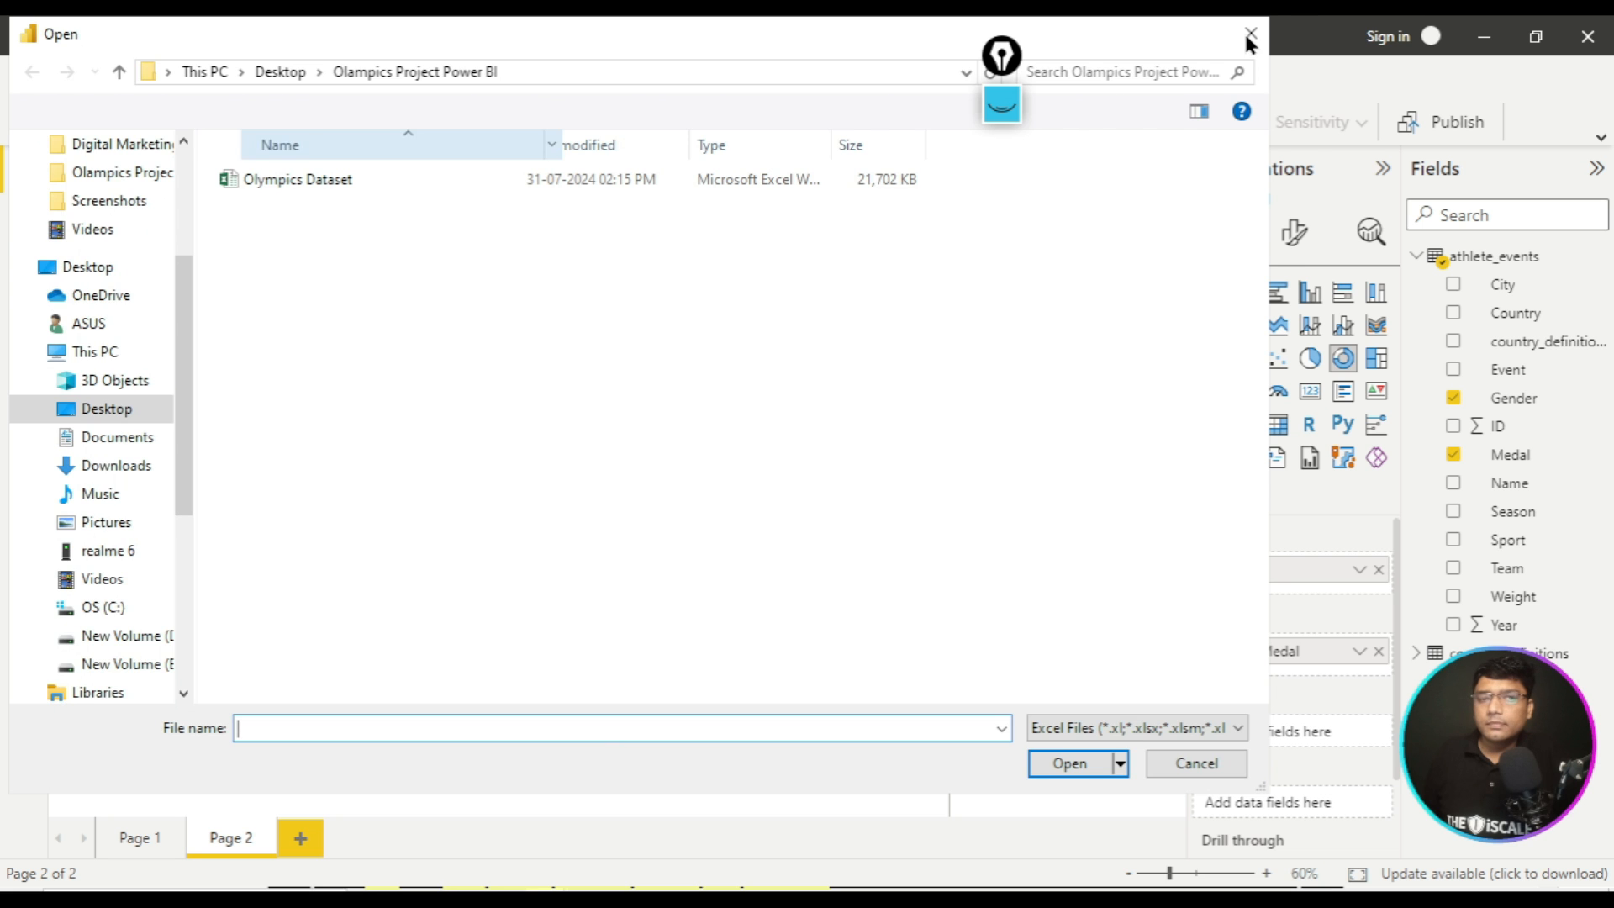
pyautogui.click(1249, 33)
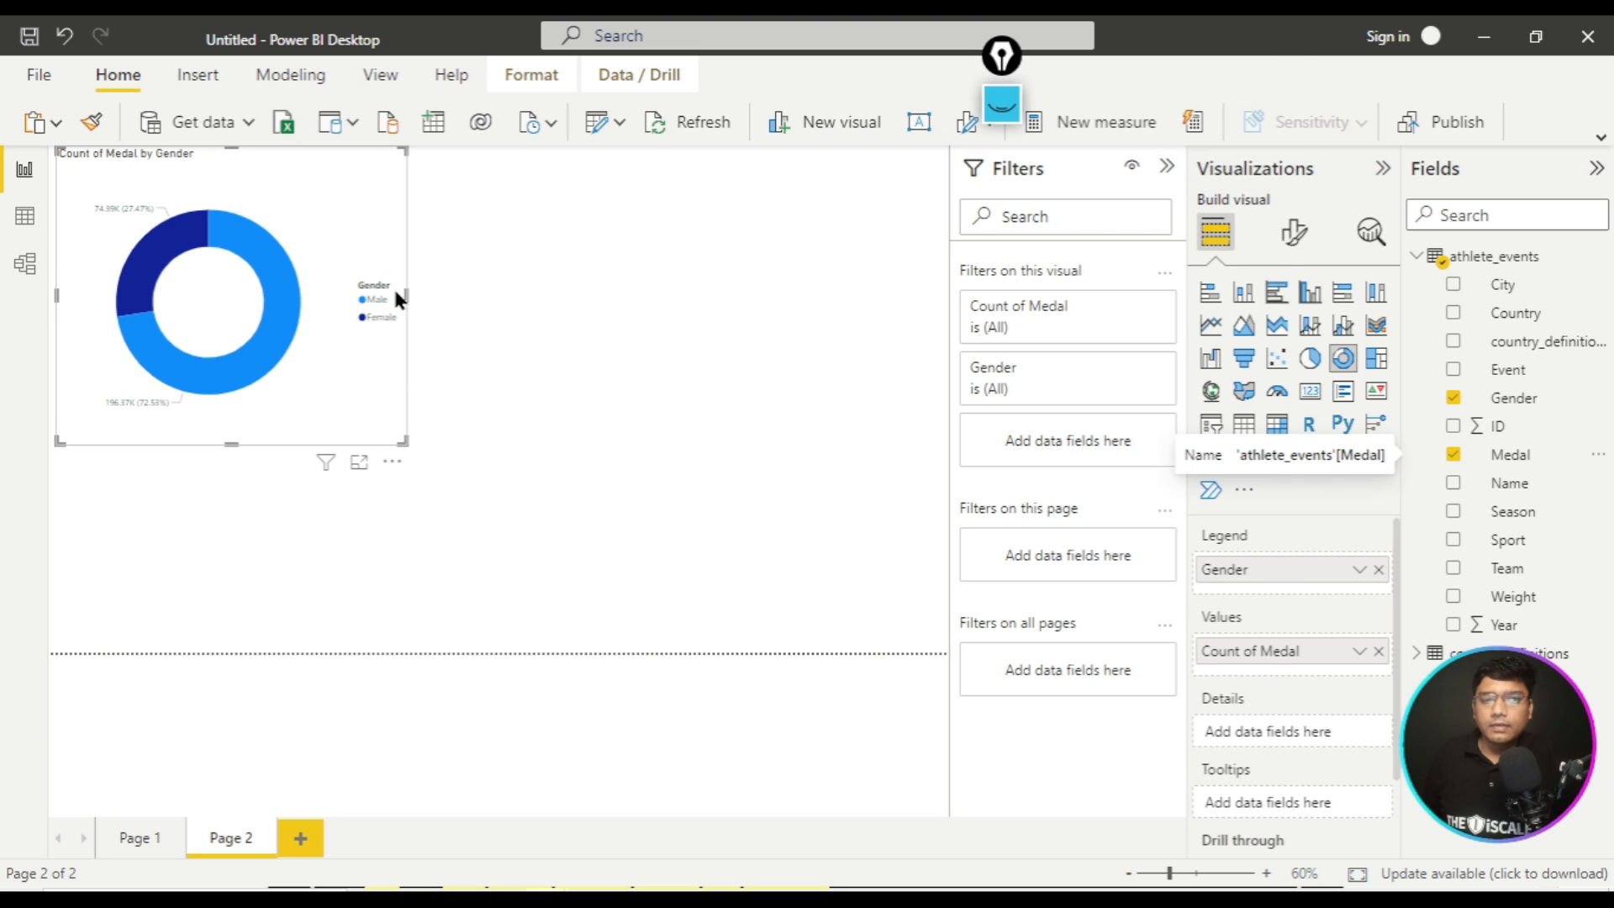
# - Examine the medals-by-gender donut chart in focus mode for the male and female shares, and return to the report page
pyautogui.moveTo(129, 203); pyautogui.dragTo(216, 285)
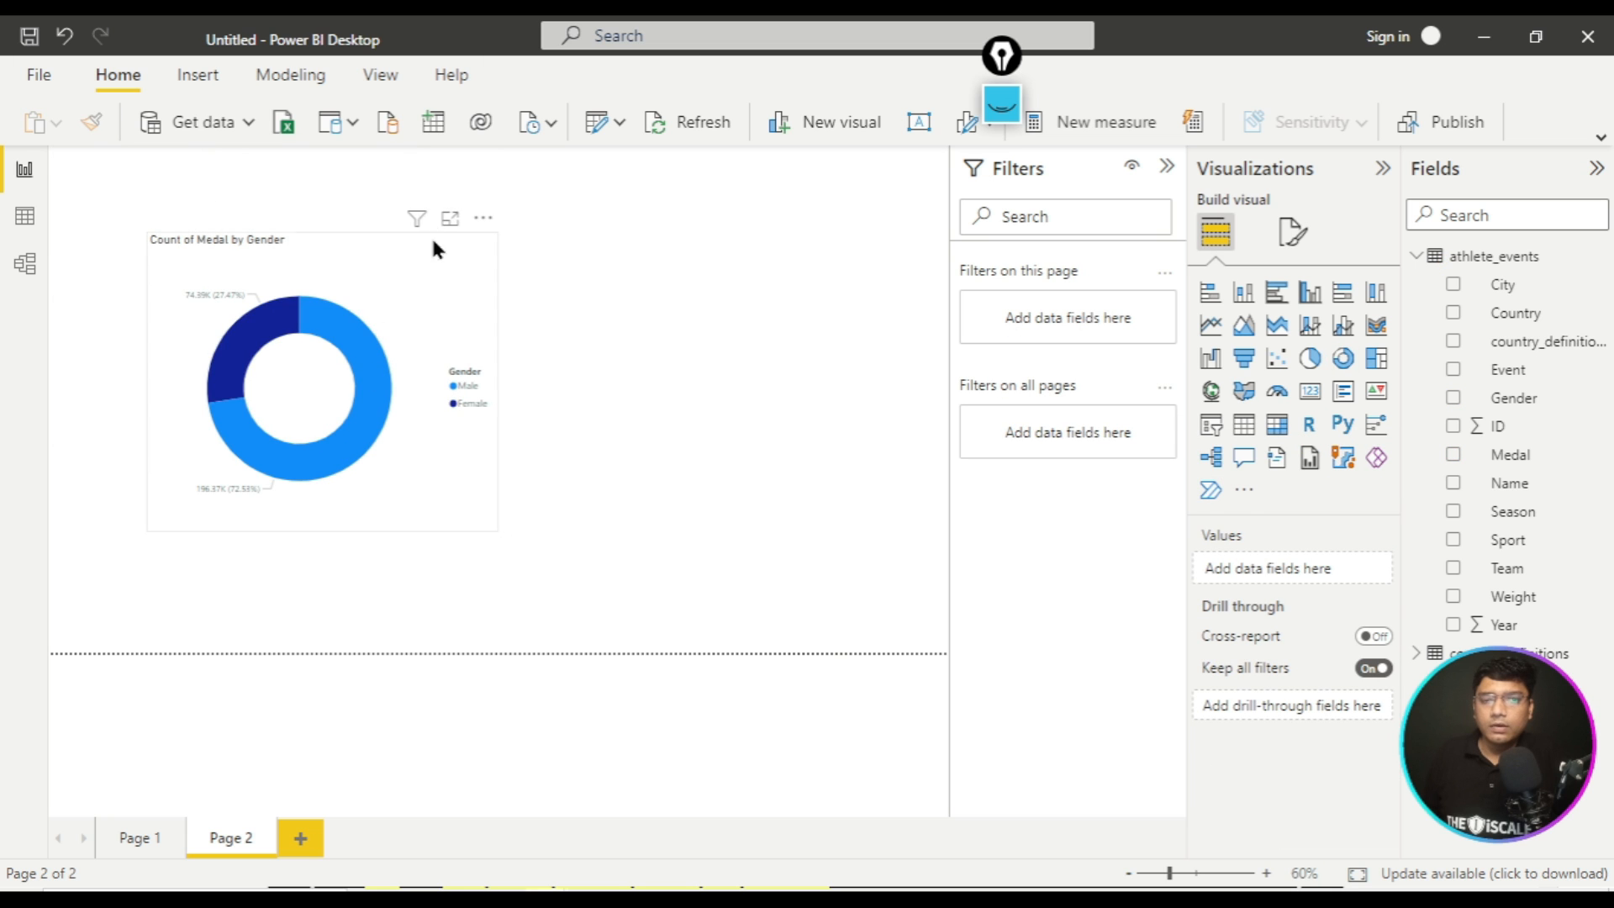
pyautogui.click(450, 220)
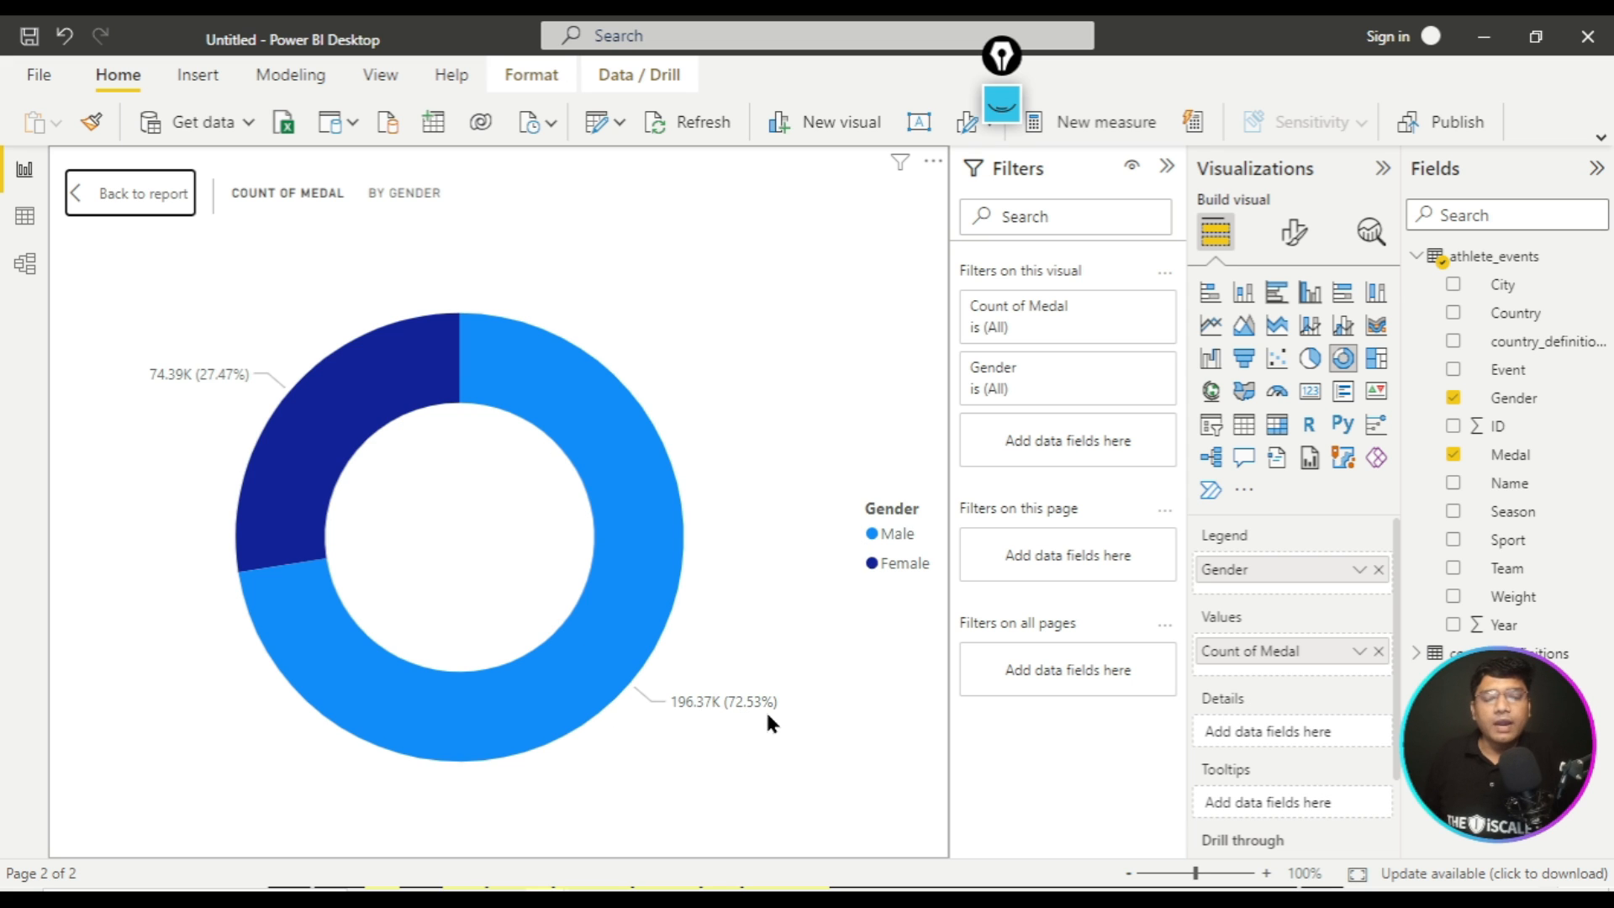
pyautogui.click(136, 198)
# - Move the donut chart into the upper-left corner of Page 2 and shrink it proportionally
pyautogui.moveTo(200, 240); pyautogui.dragTo(103, 149)
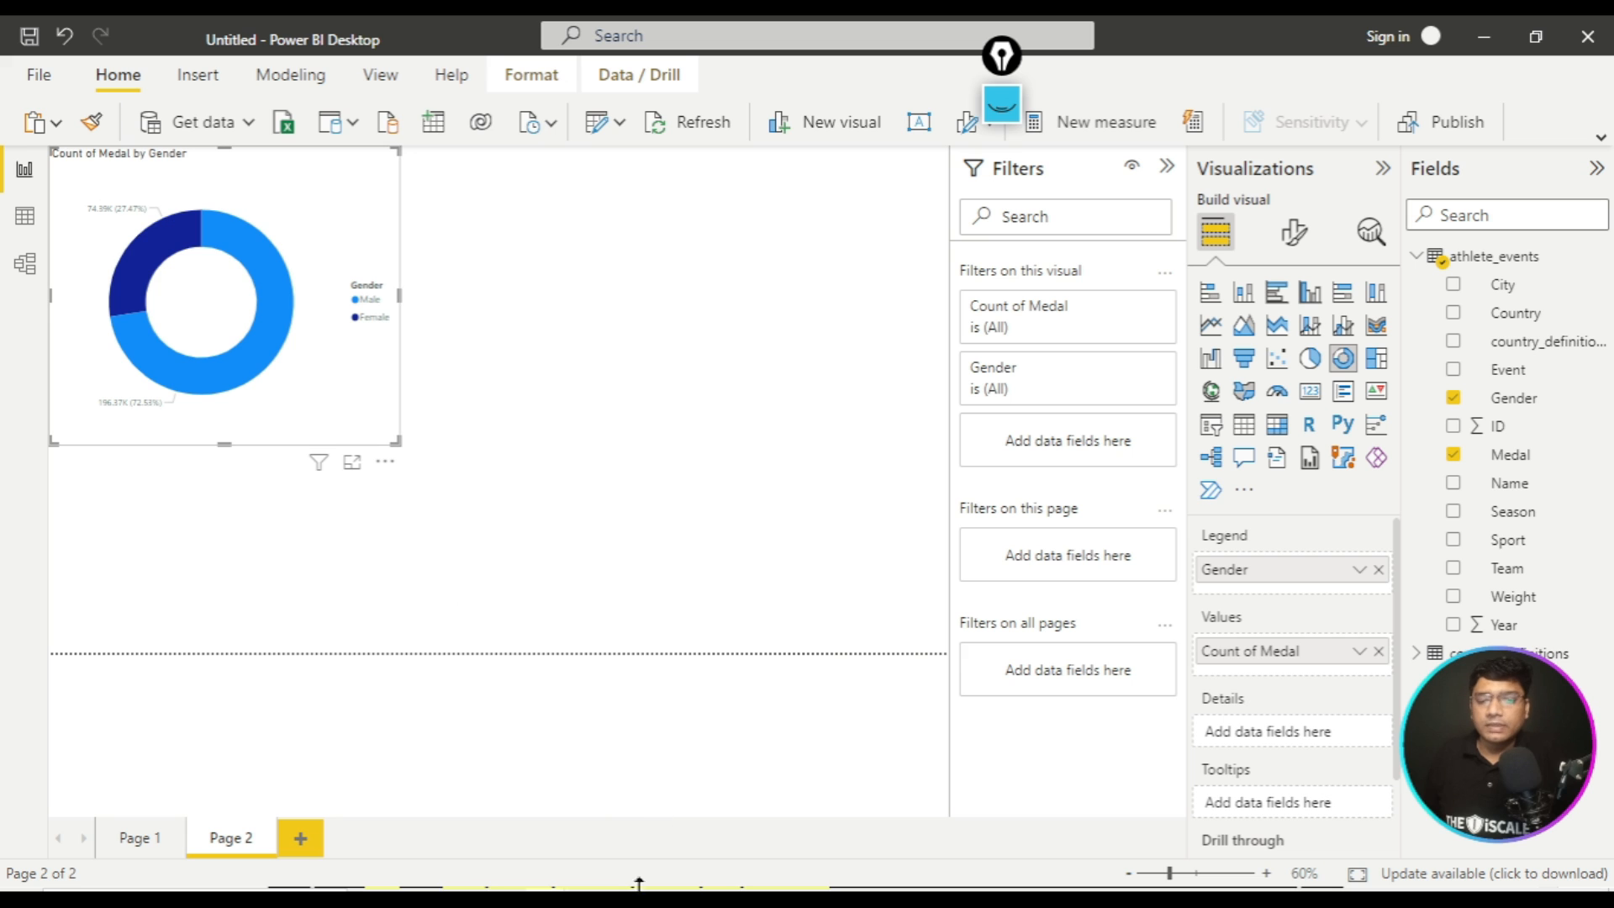
pyautogui.moveTo(319, 461)
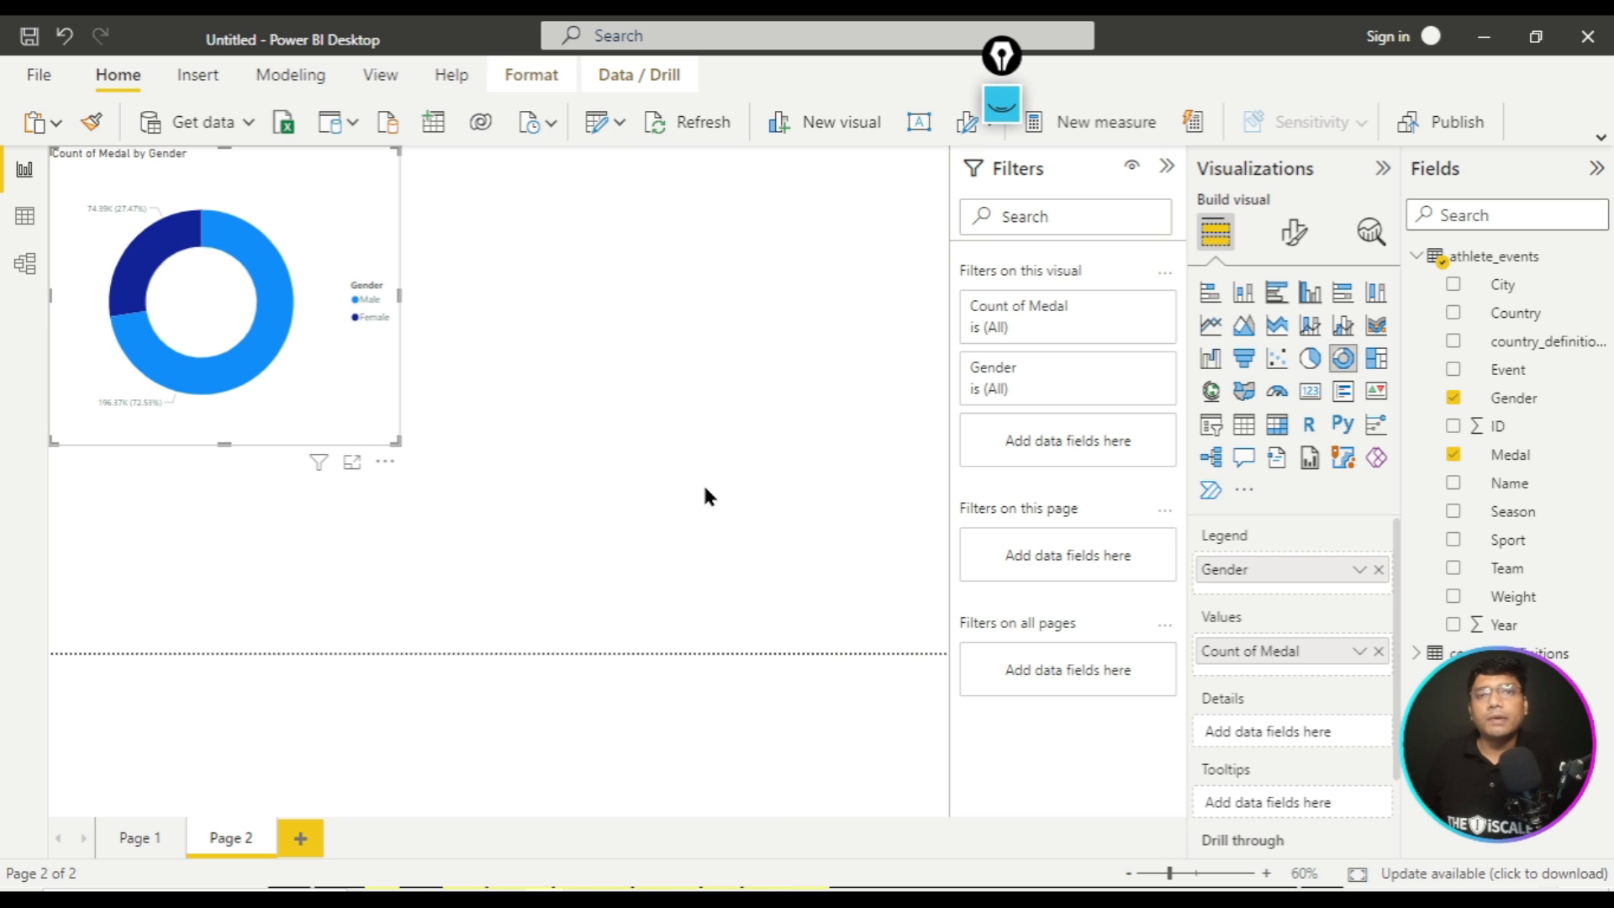
pyautogui.moveTo(393, 437); pyautogui.dragTo(335, 378)
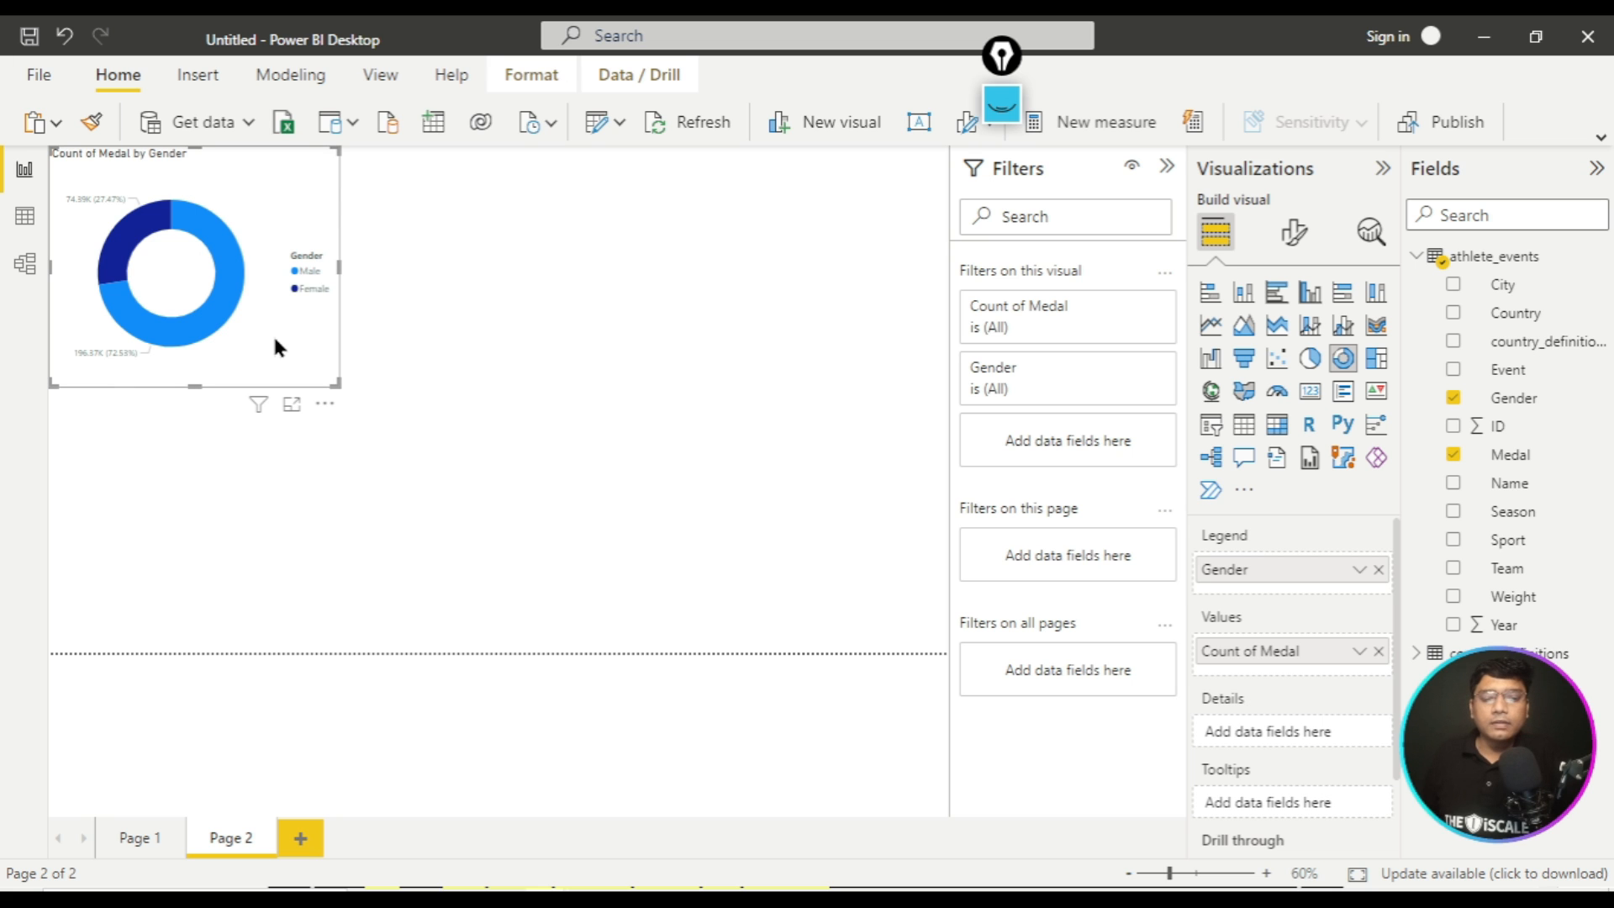
# - Cut the donut chart from Page 2, paste it onto Page 1, and place it in the background's upper-left area above the athletes
pyautogui.press('Delete')
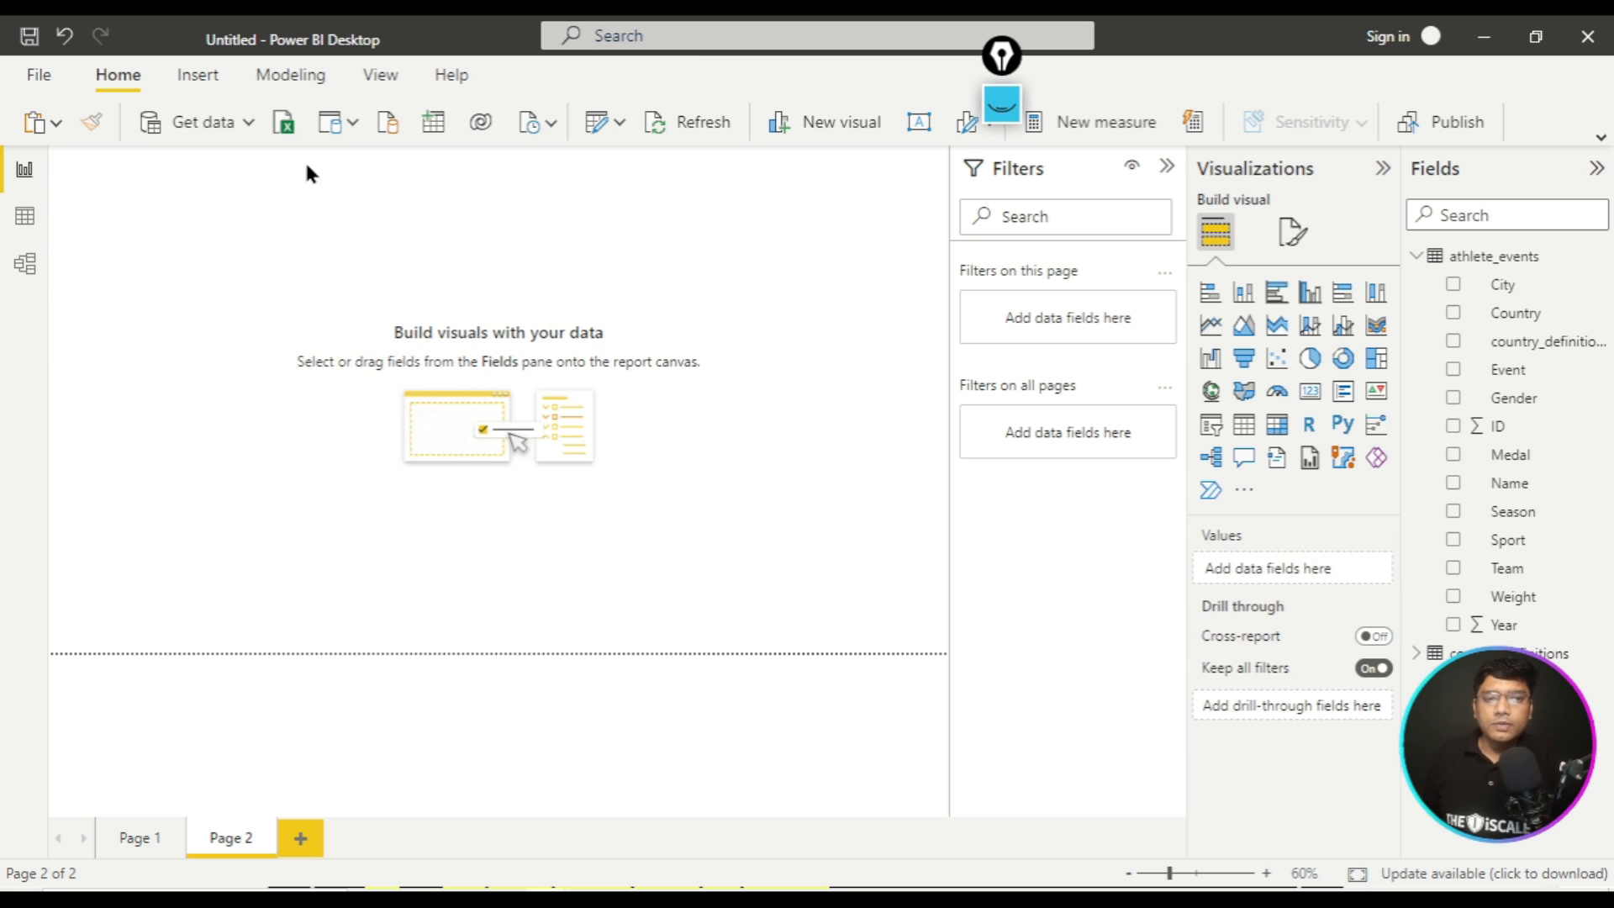
pyautogui.click(135, 839)
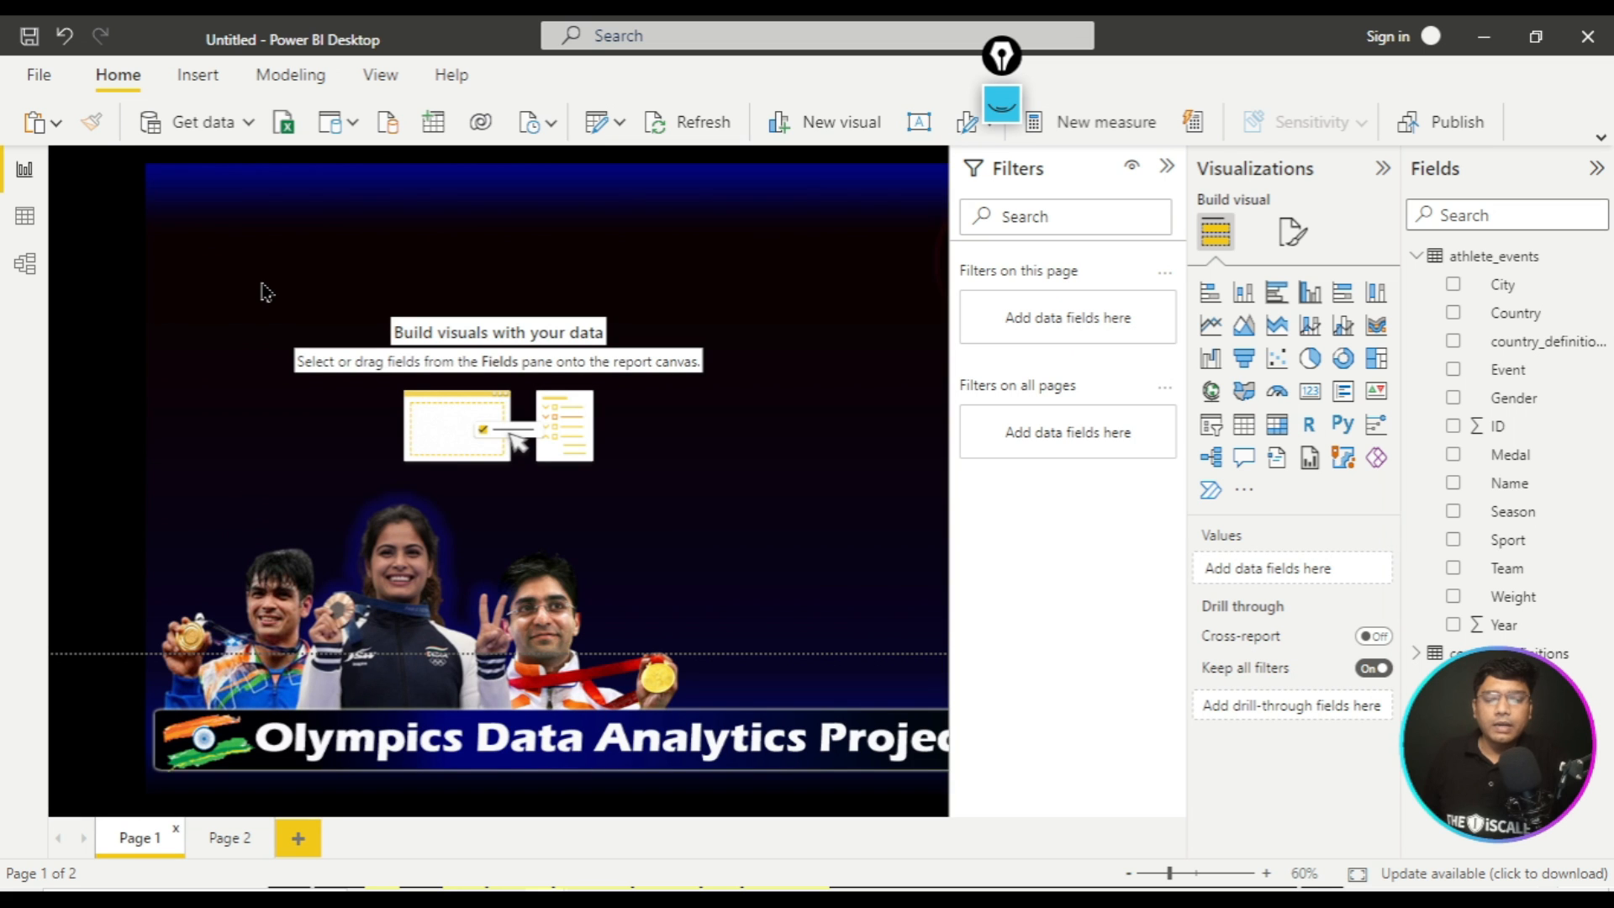
pyautogui.hotkey('ctrl', 'z')
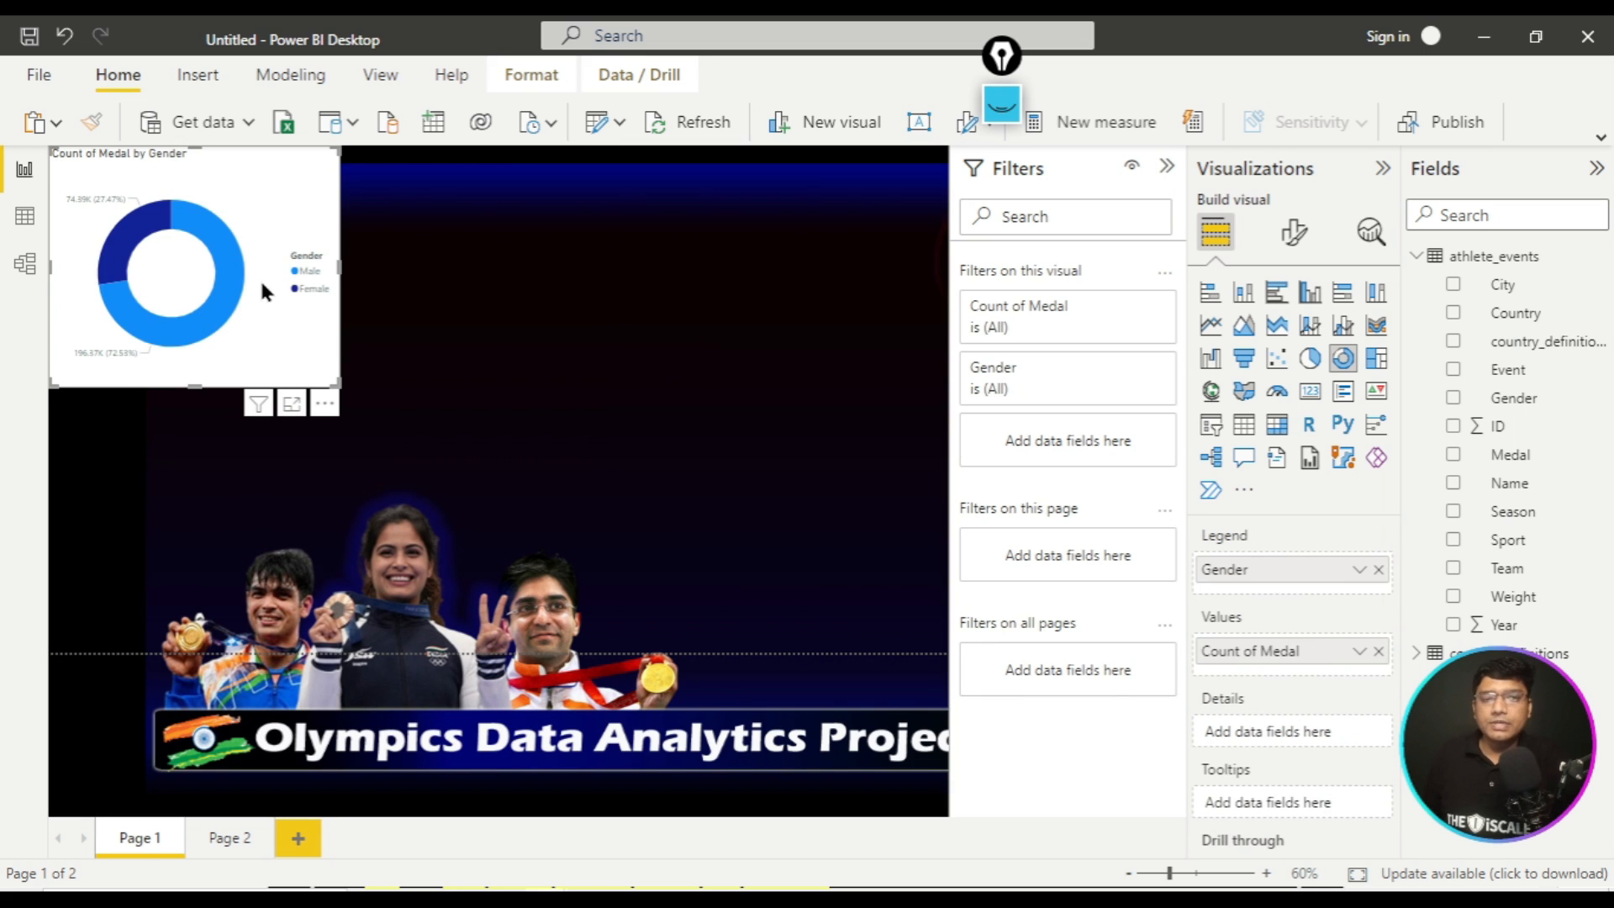
pyautogui.moveTo(301, 233); pyautogui.dragTo(404, 255)
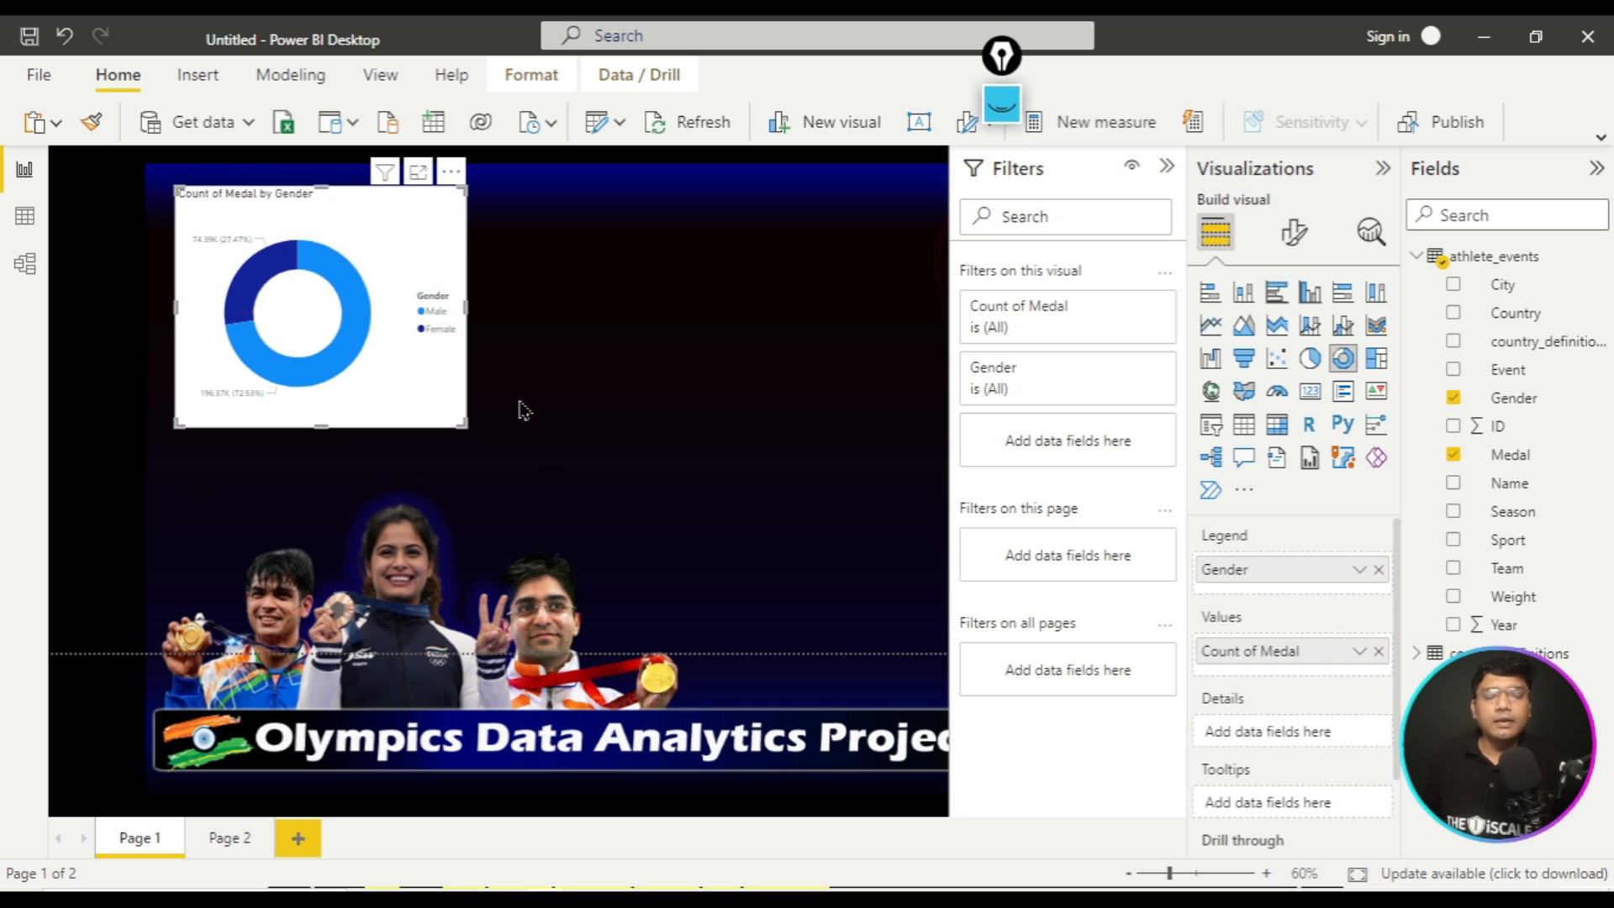
# - Collapse the Filters pane, shrink the donut chart on Page 1, and move it to the upper middle of the background
pyautogui.click(1167, 166)
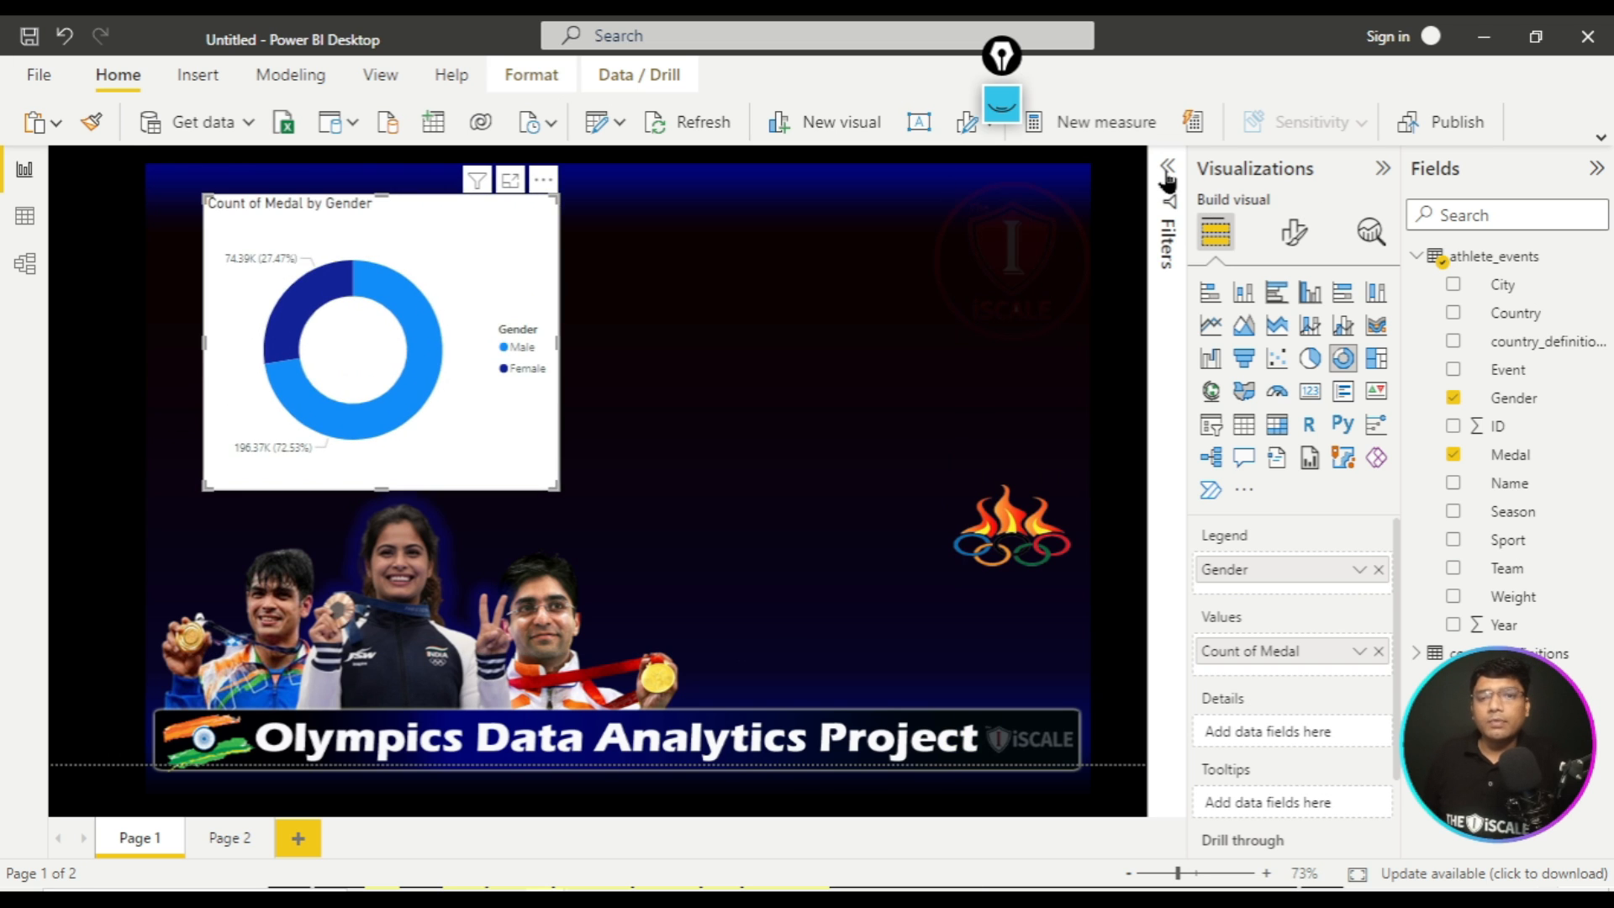
pyautogui.moveTo(560, 489); pyautogui.dragTo(472, 384)
pyautogui.moveTo(454, 244); pyautogui.dragTo(715, 241)
# - Check the finished Project P BI dashboard and the Notes PDF for the Male and Female Ratios by Year chart
pyautogui.moveTo(404, 887)
pyautogui.click(396, 832)
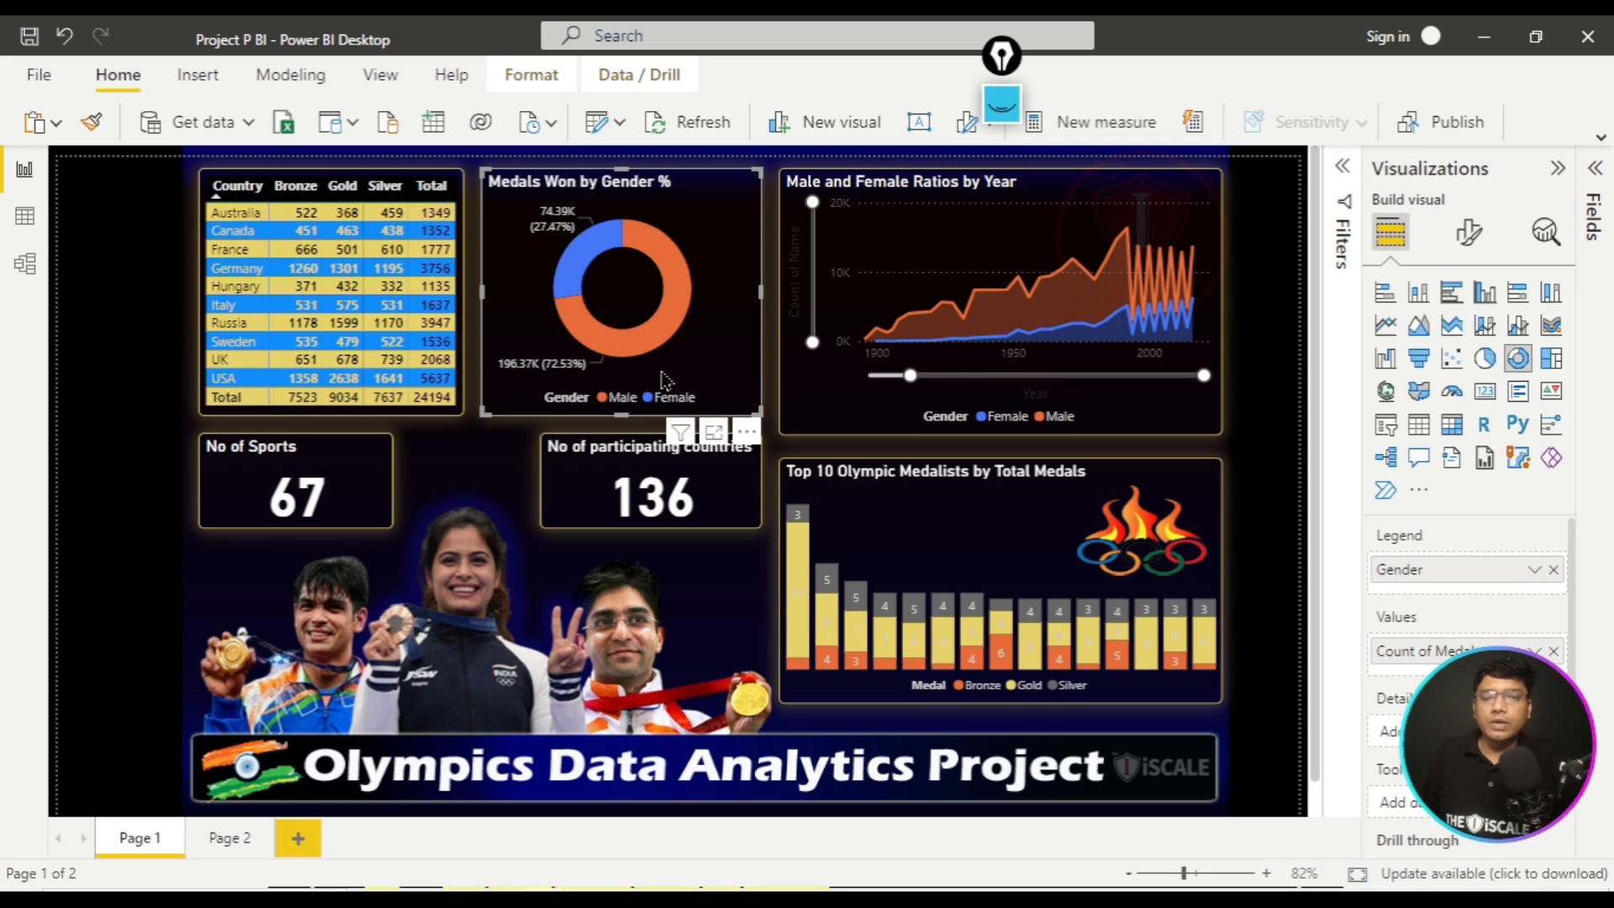
pyautogui.hotkey('alt', 'Tab')
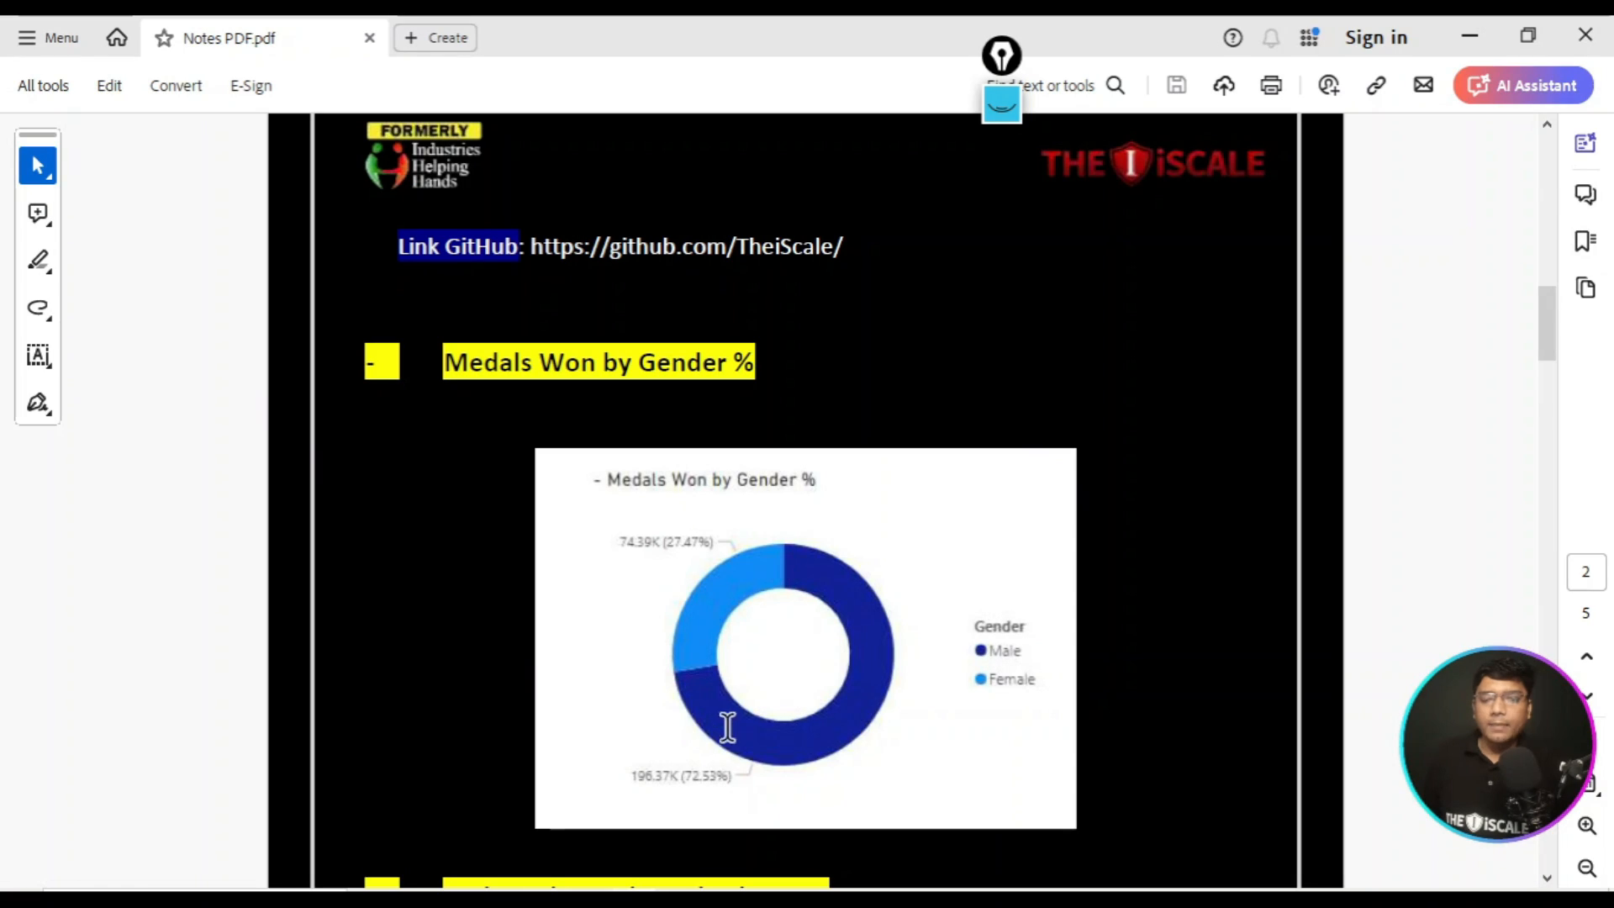
pyautogui.click(858, 605)
pyautogui.scroll(-3, 856, 656)
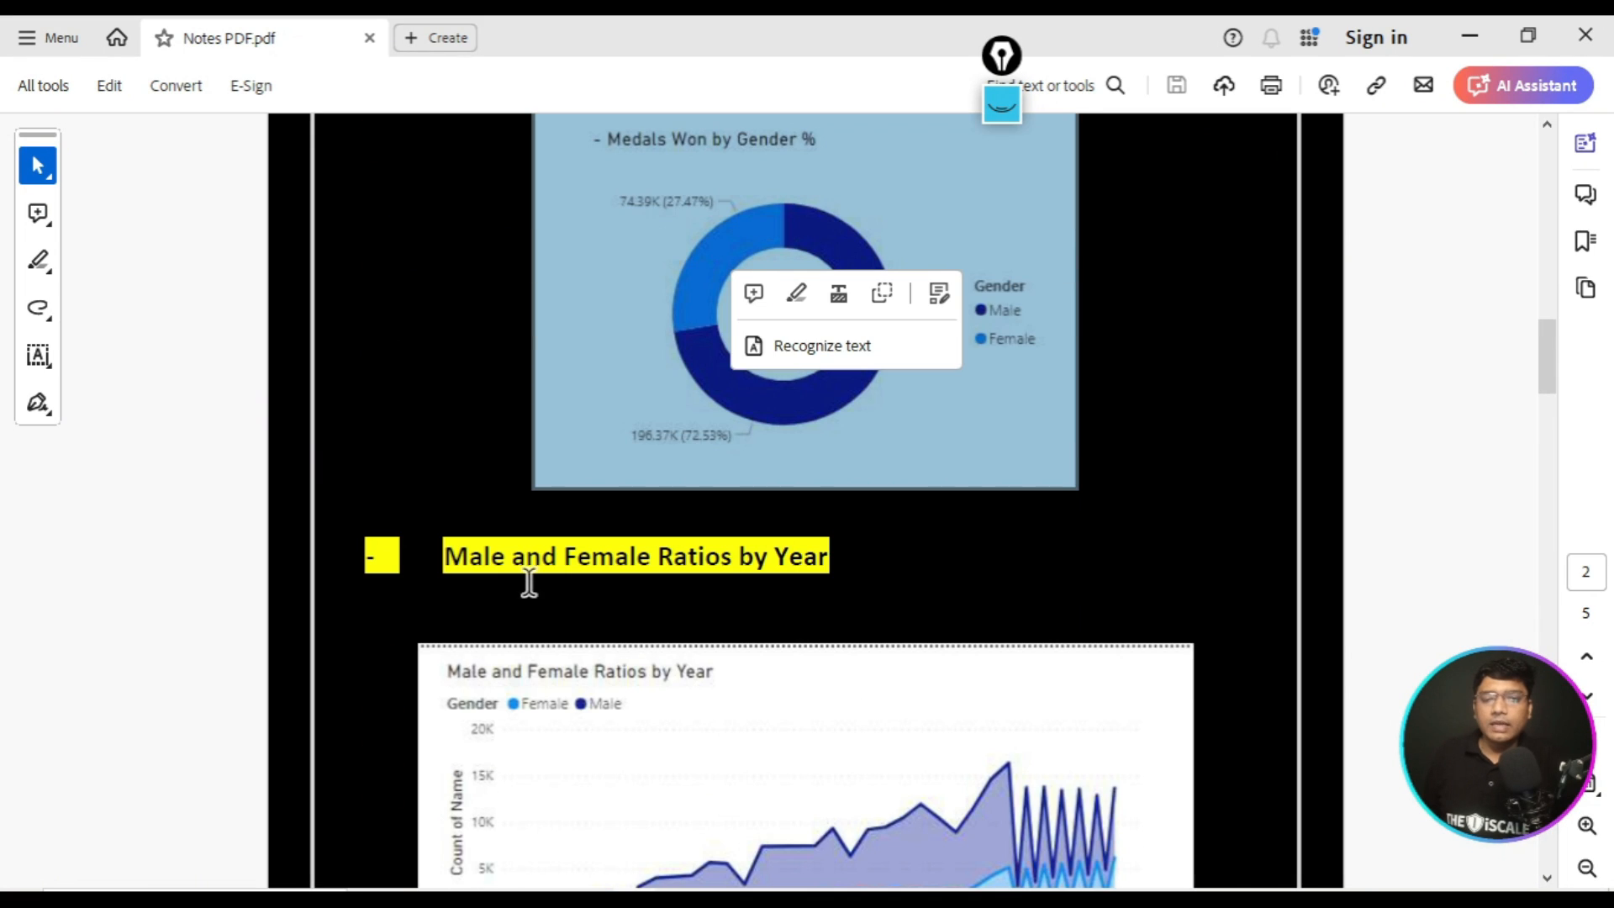
pyautogui.moveTo(507, 565); pyautogui.dragTo(494, 569)
pyautogui.scroll(-2, 761, 561)
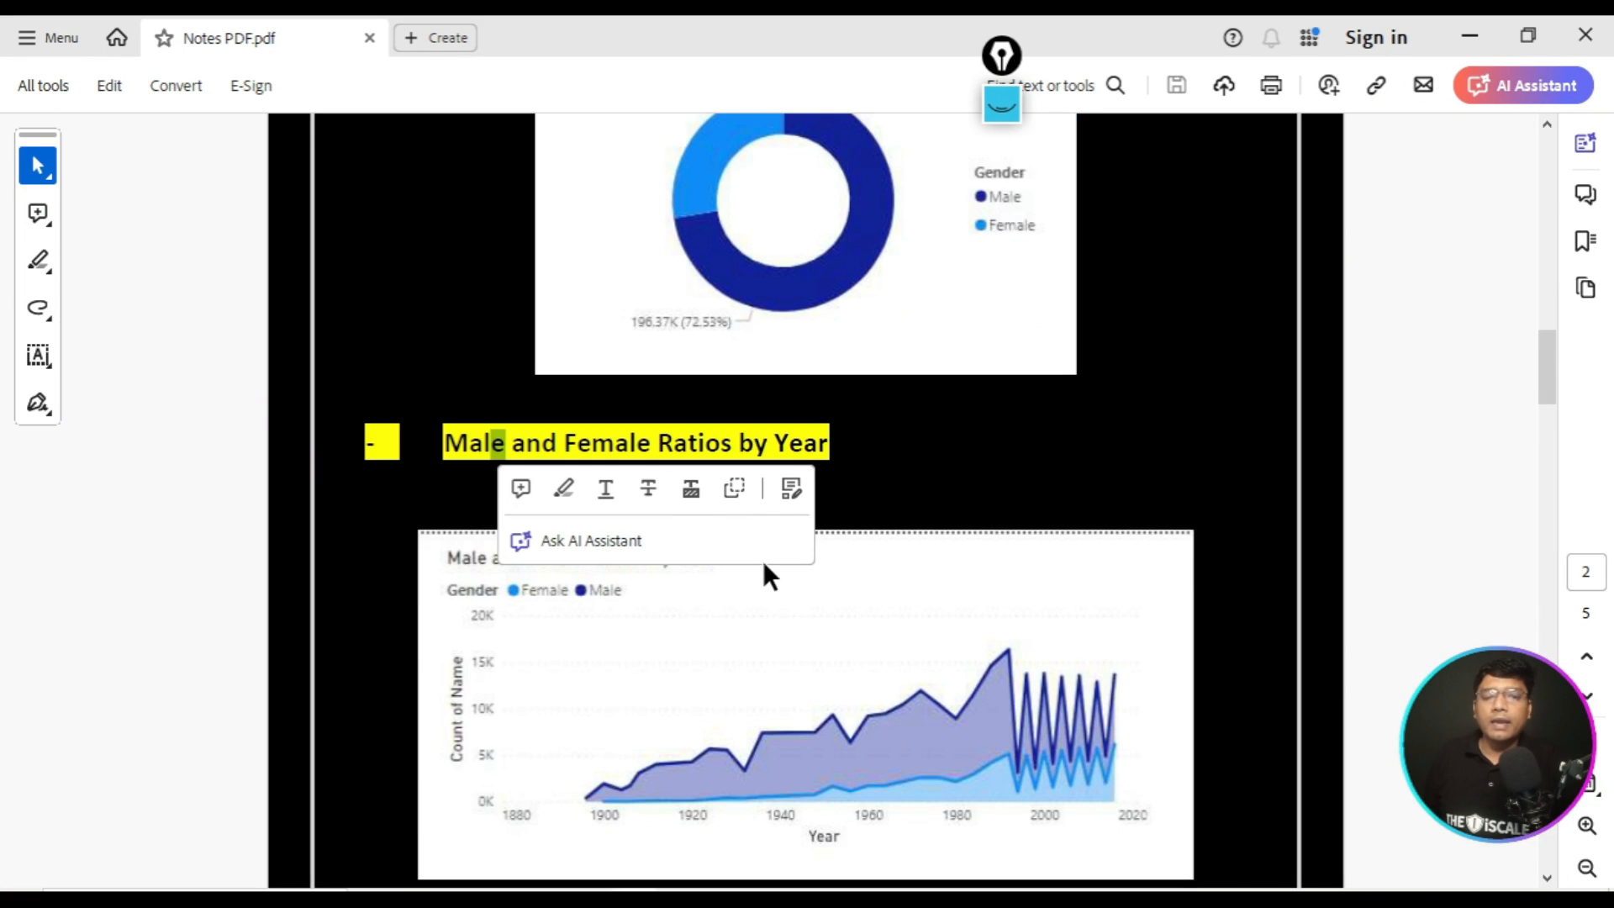
pyautogui.click(441, 458)
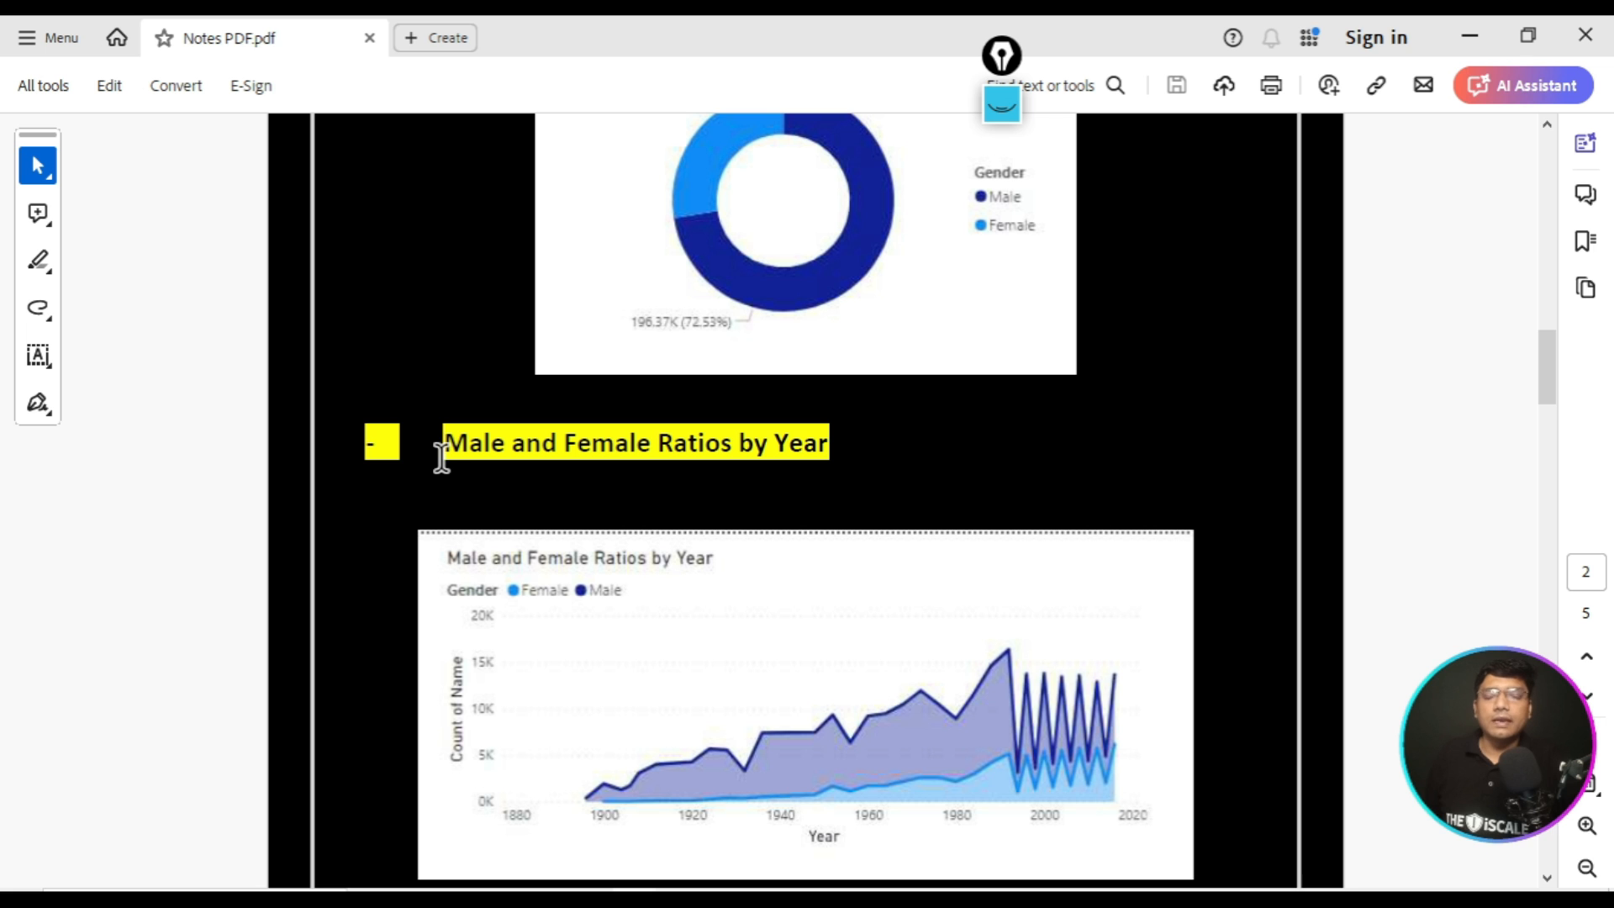
# - Switch back to the Untitled report, add a stacked area chart on Page 2, enlarge it, and place it mid-canvas
pyautogui.moveTo(538, 883)
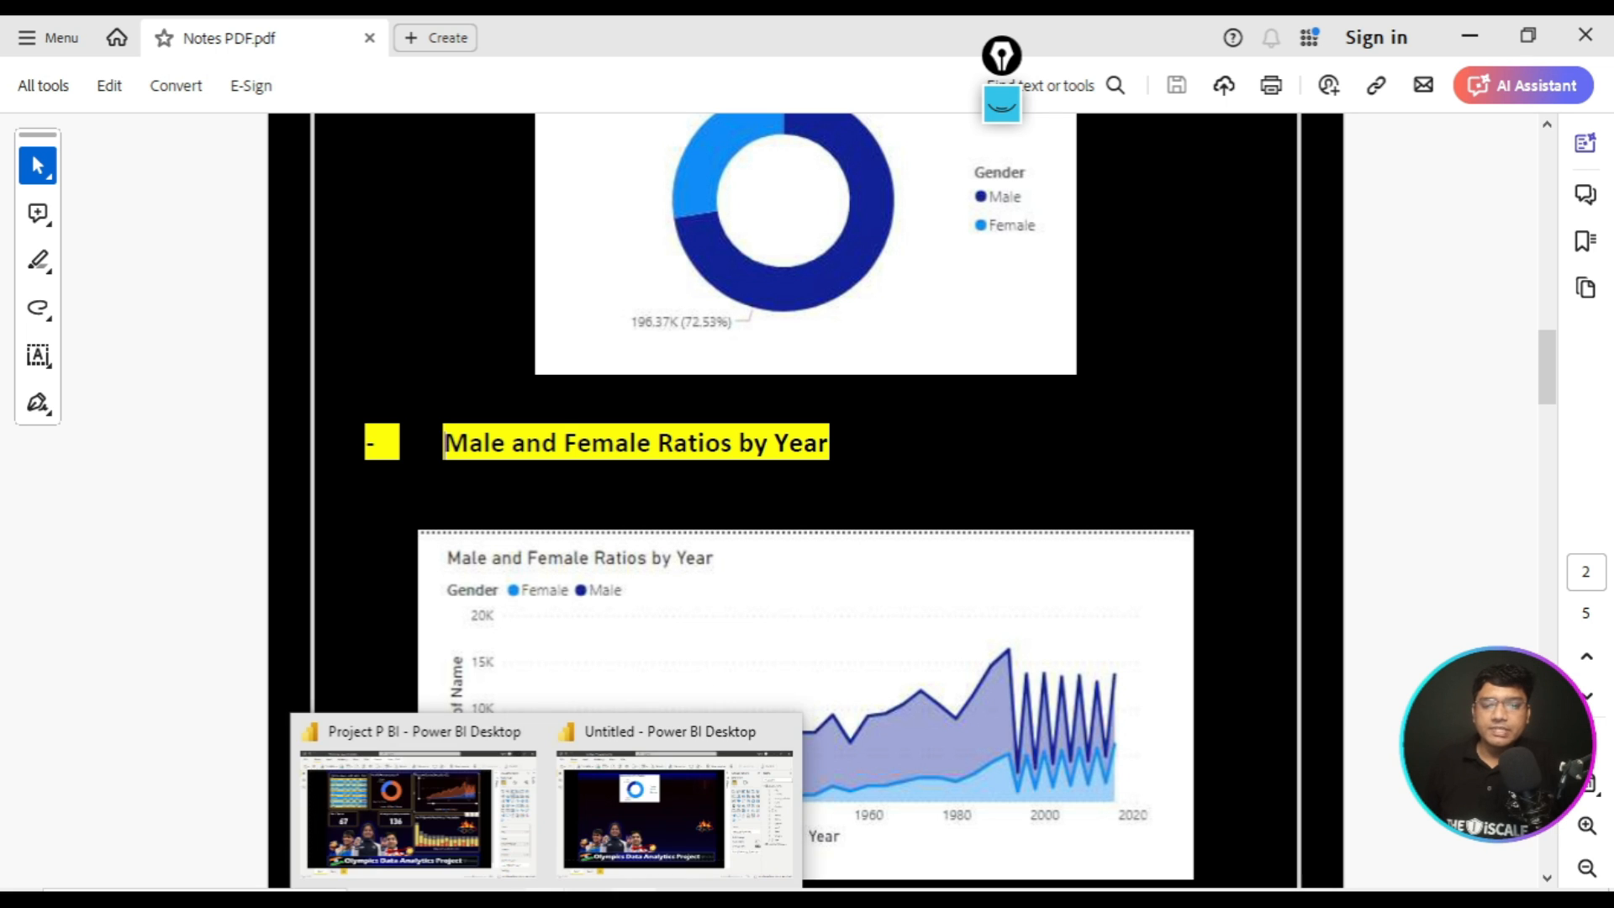
pyautogui.click(599, 833)
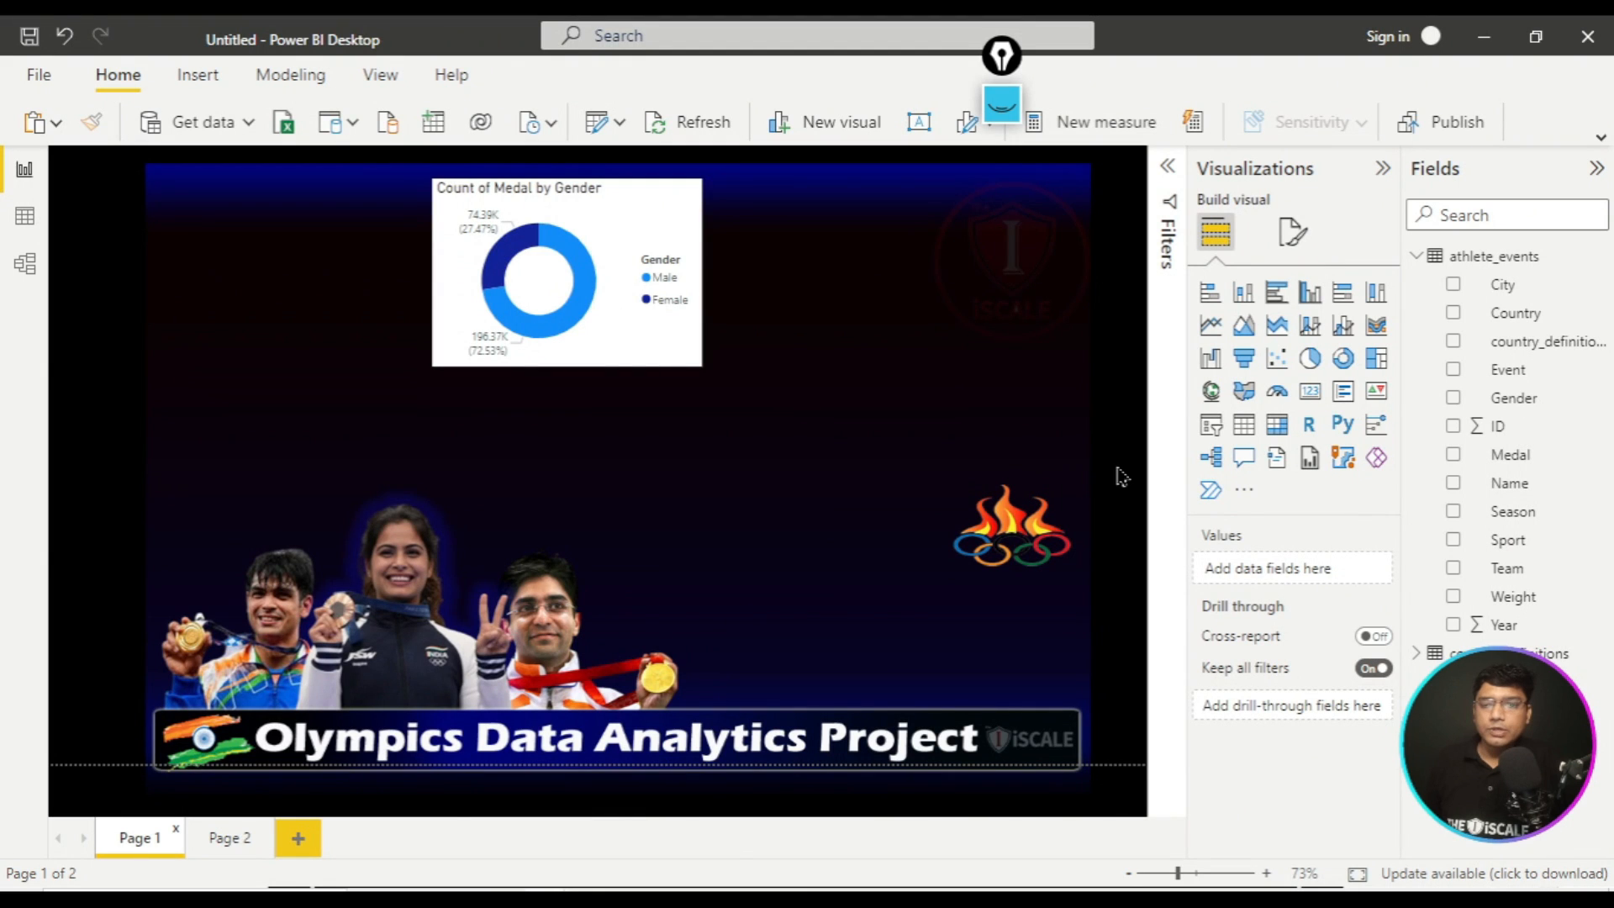
pyautogui.click(217, 841)
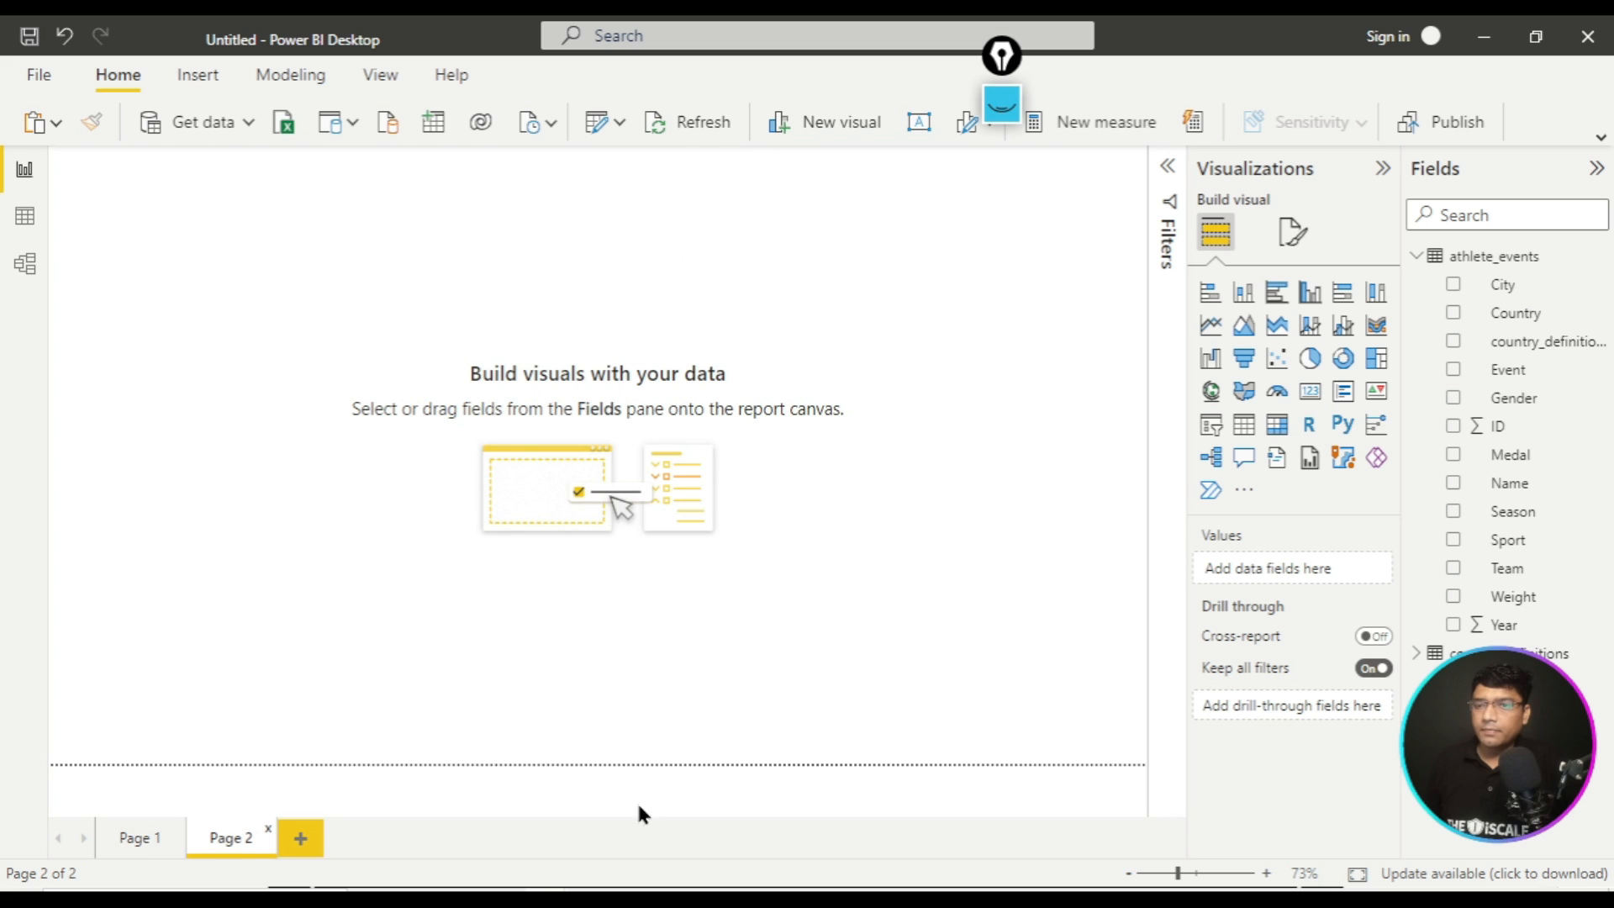
pyautogui.click(1277, 328)
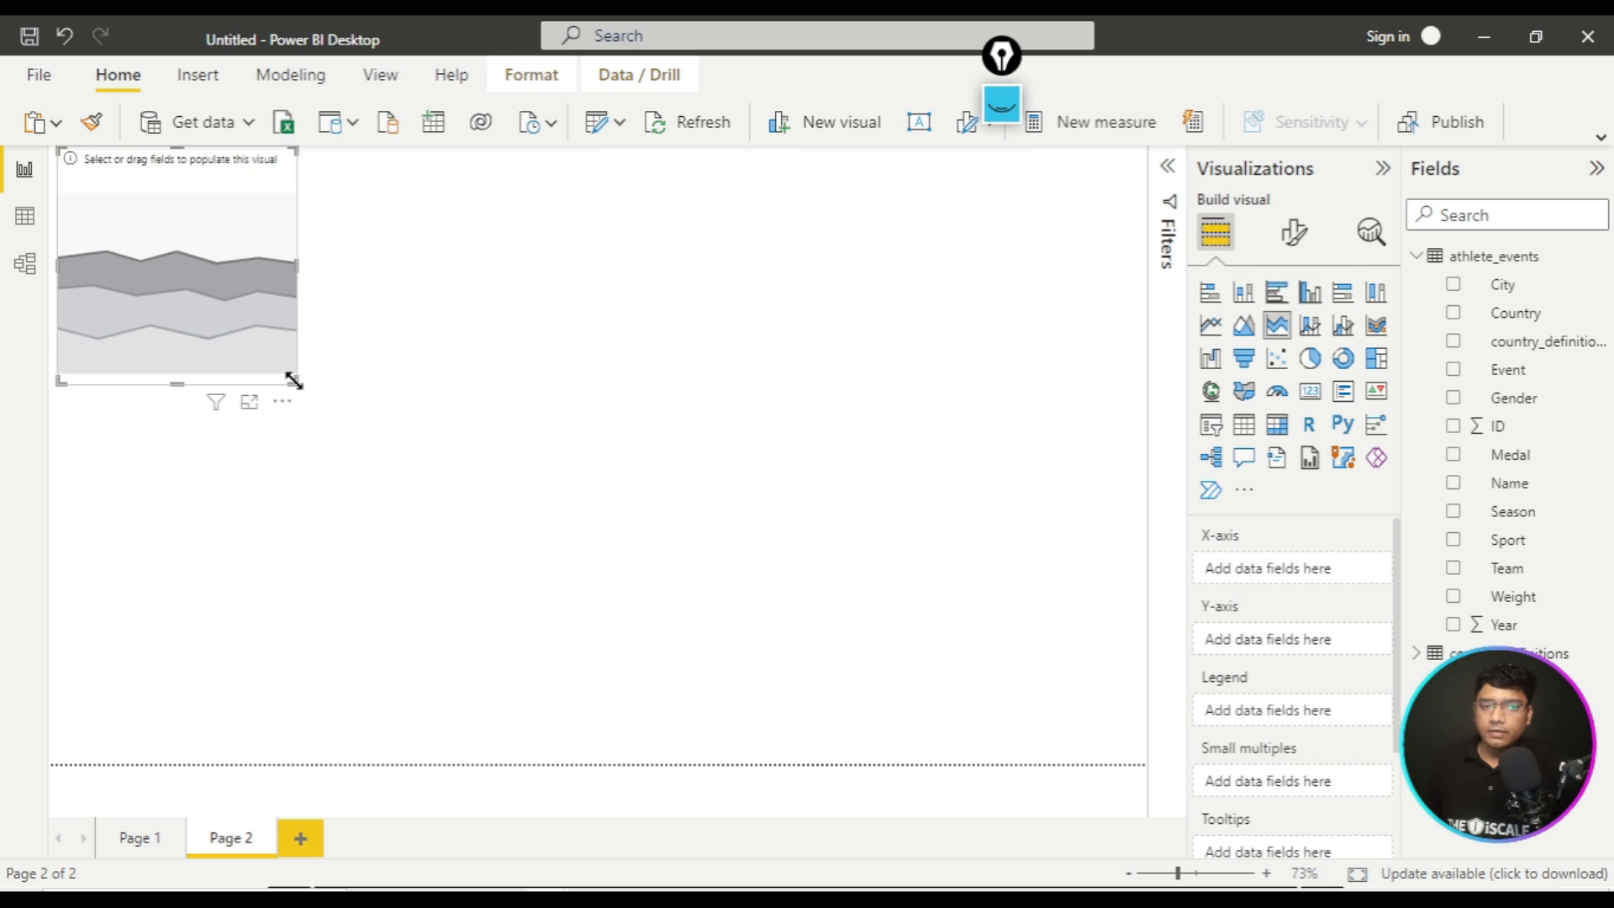
pyautogui.moveTo(313, 393); pyautogui.dragTo(800, 552)
pyautogui.moveTo(743, 317); pyautogui.dragTo(840, 447)
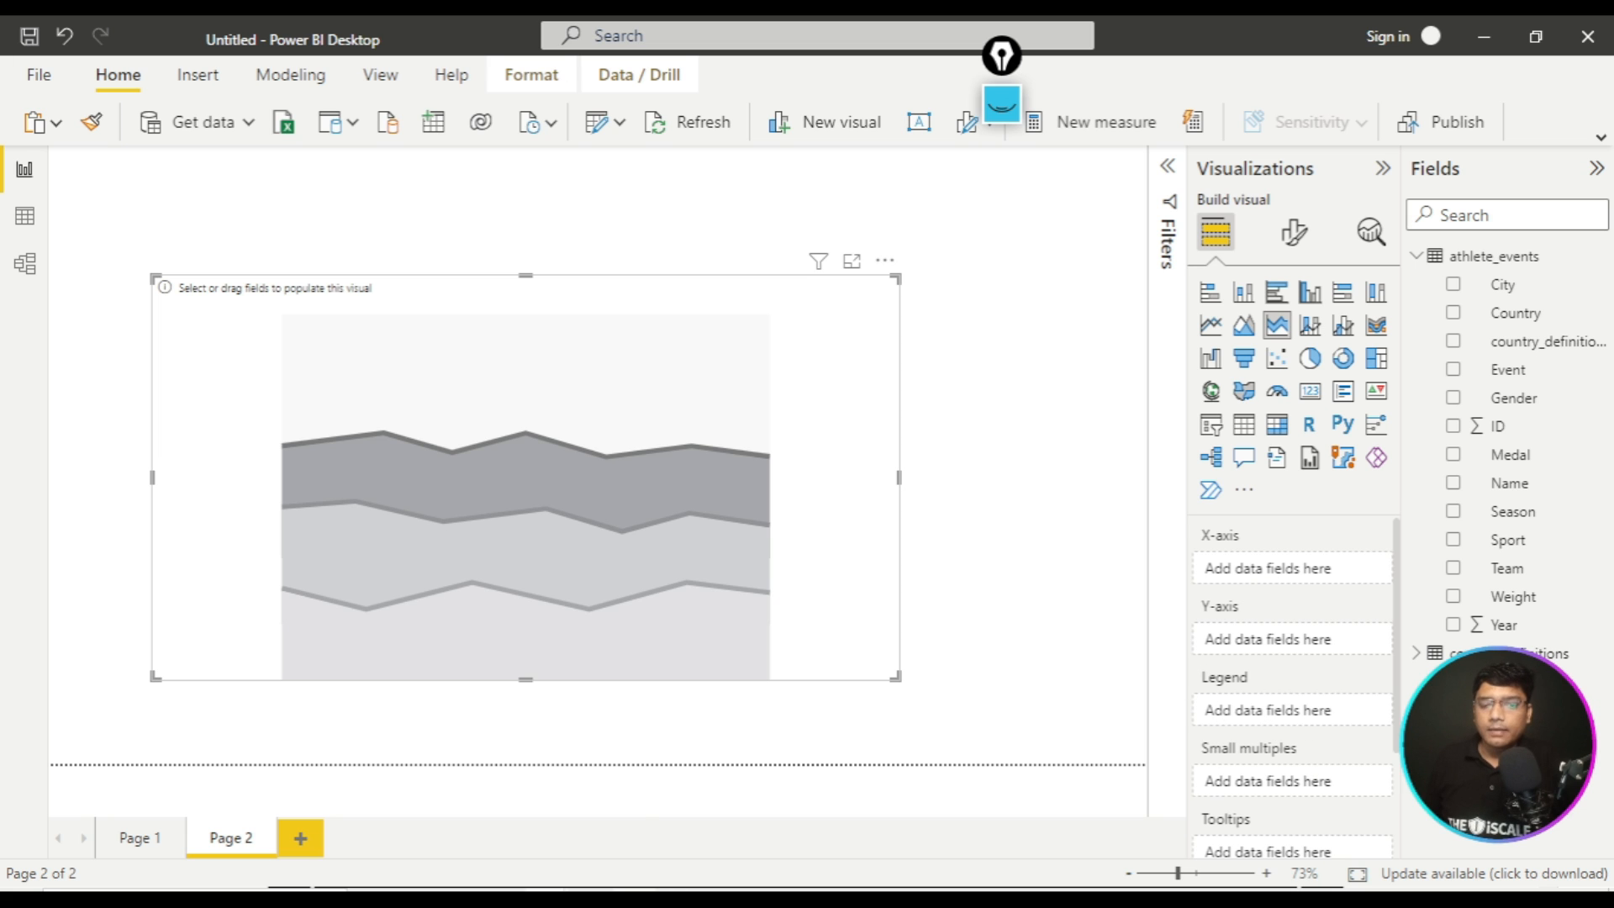
# - Check which fields the Male and Female Ratios by Year chart uses in Project P BI, and return to the Untitled report
pyautogui.moveTo(634, 898)
pyautogui.moveTo(547, 898)
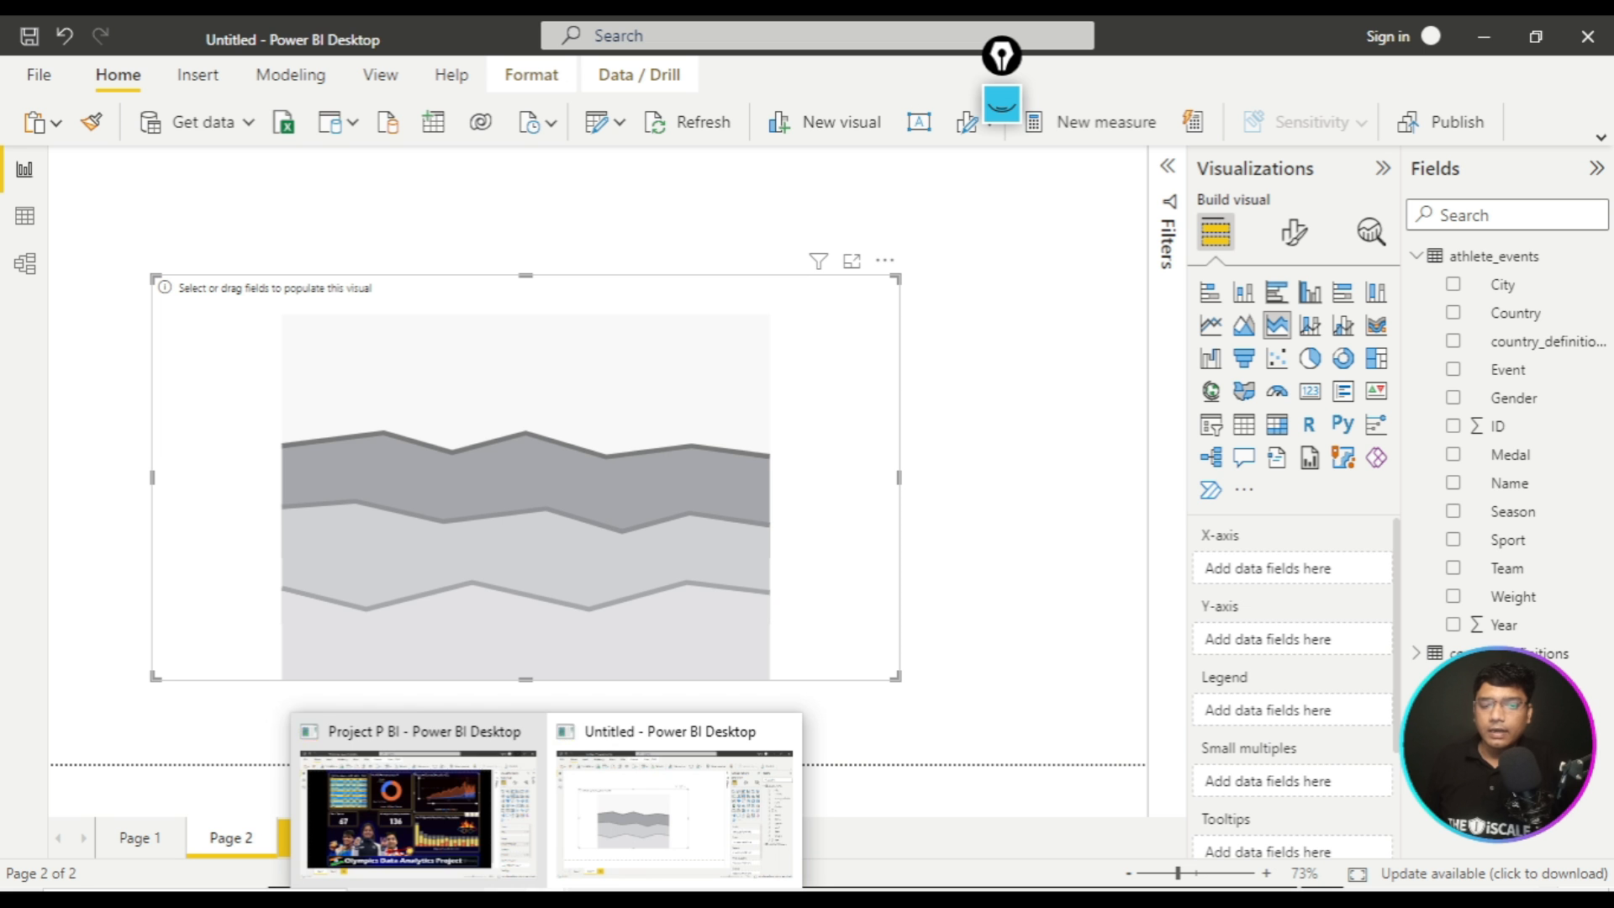
pyautogui.click(471, 834)
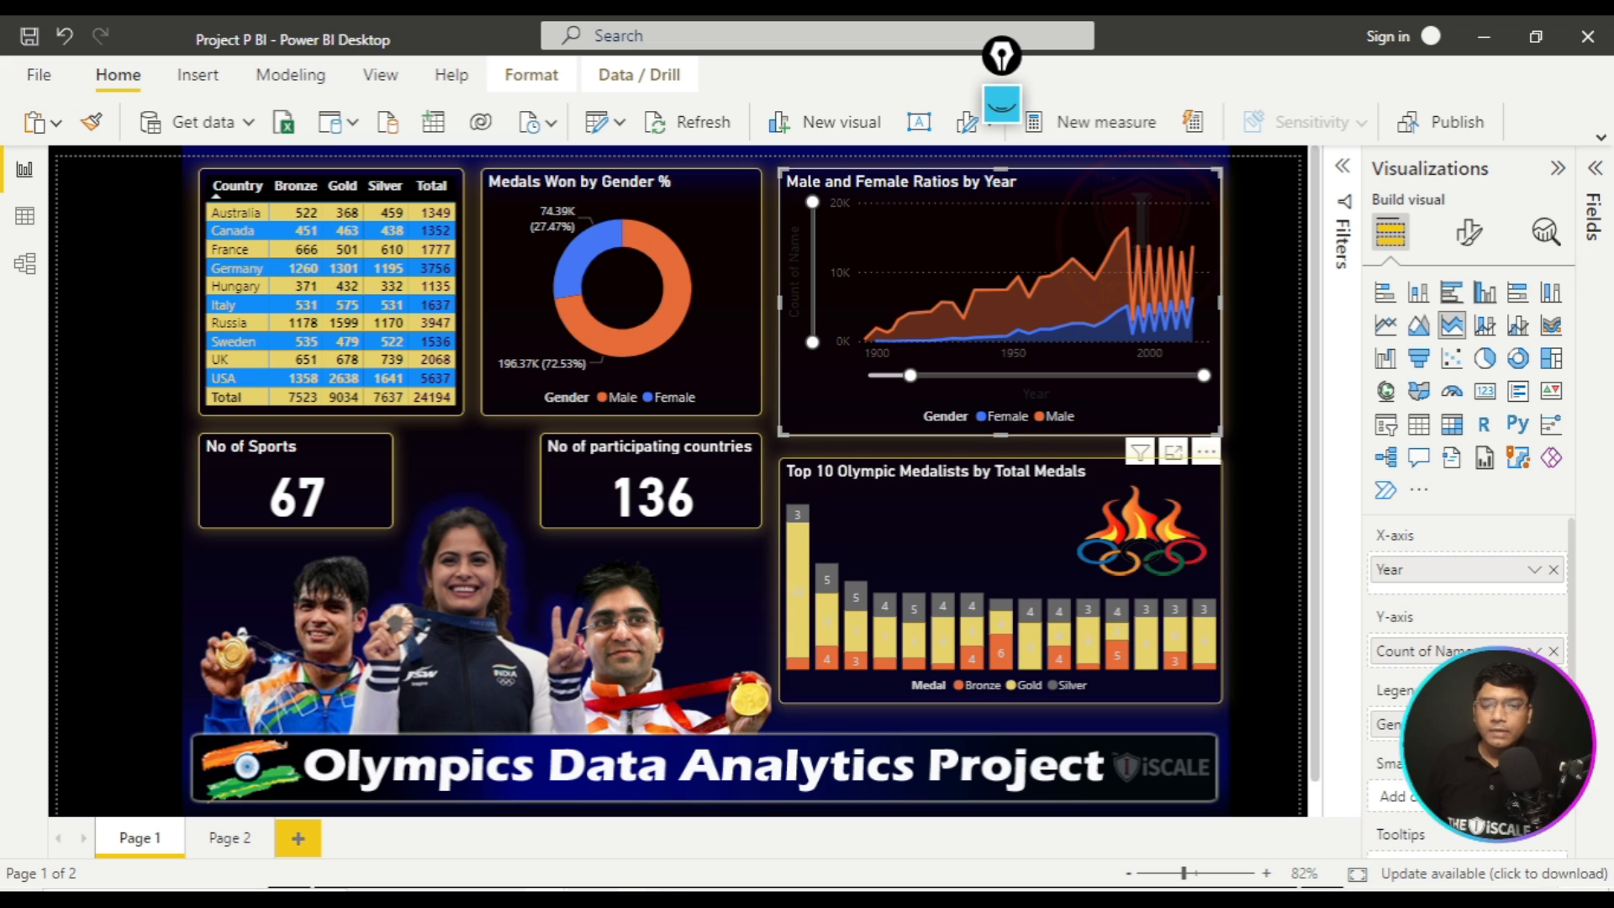
pyautogui.moveTo(553, 887)
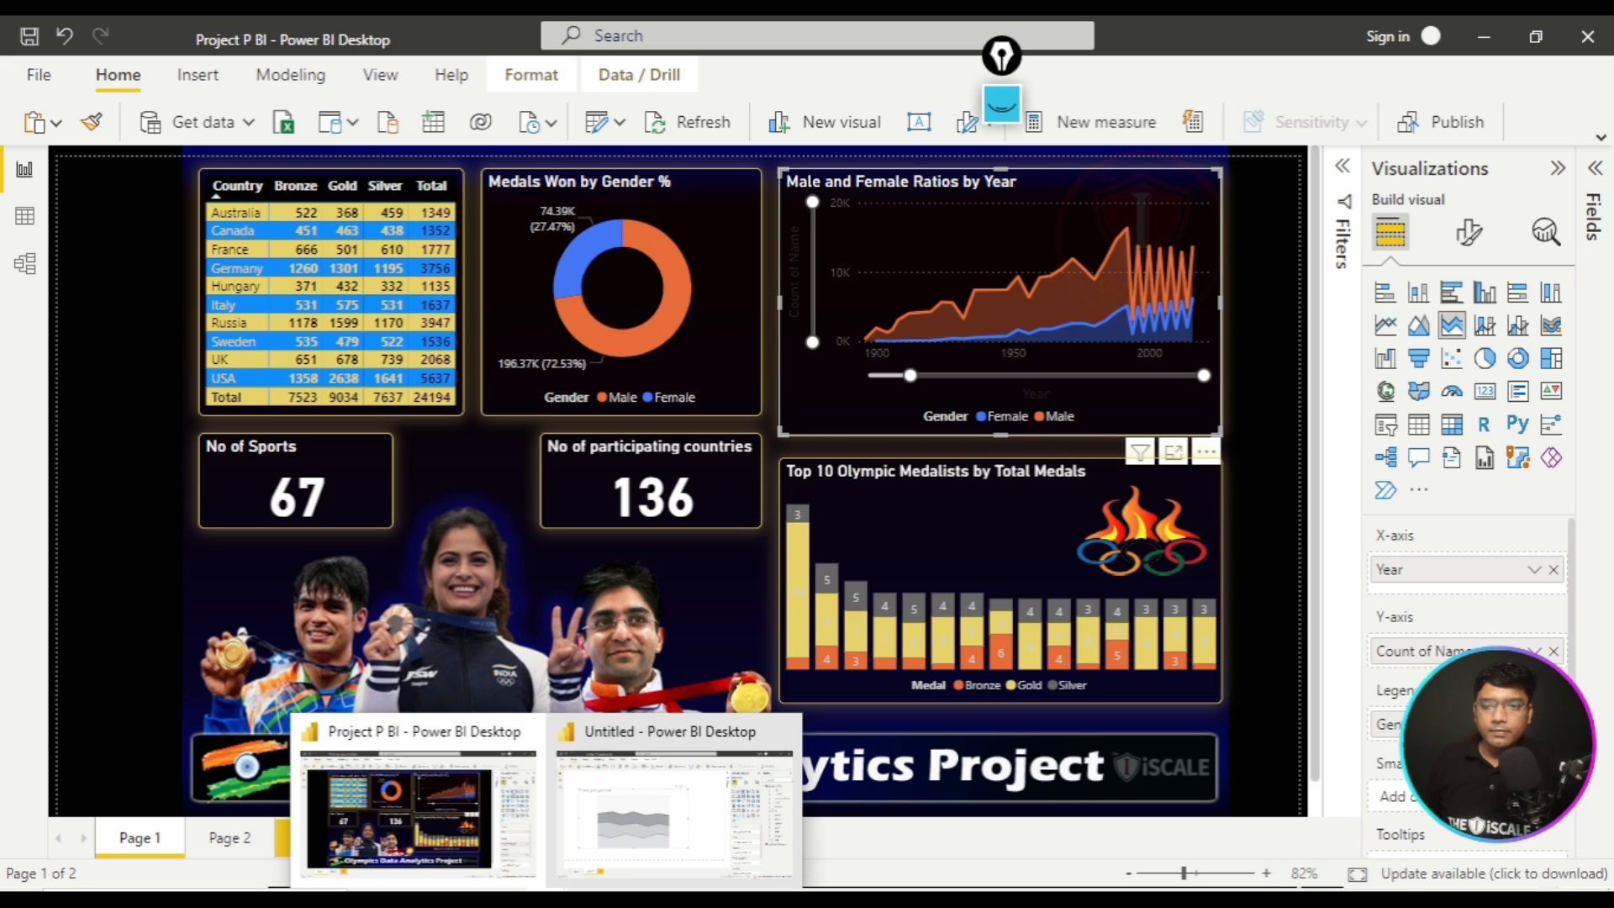
pyautogui.click(654, 829)
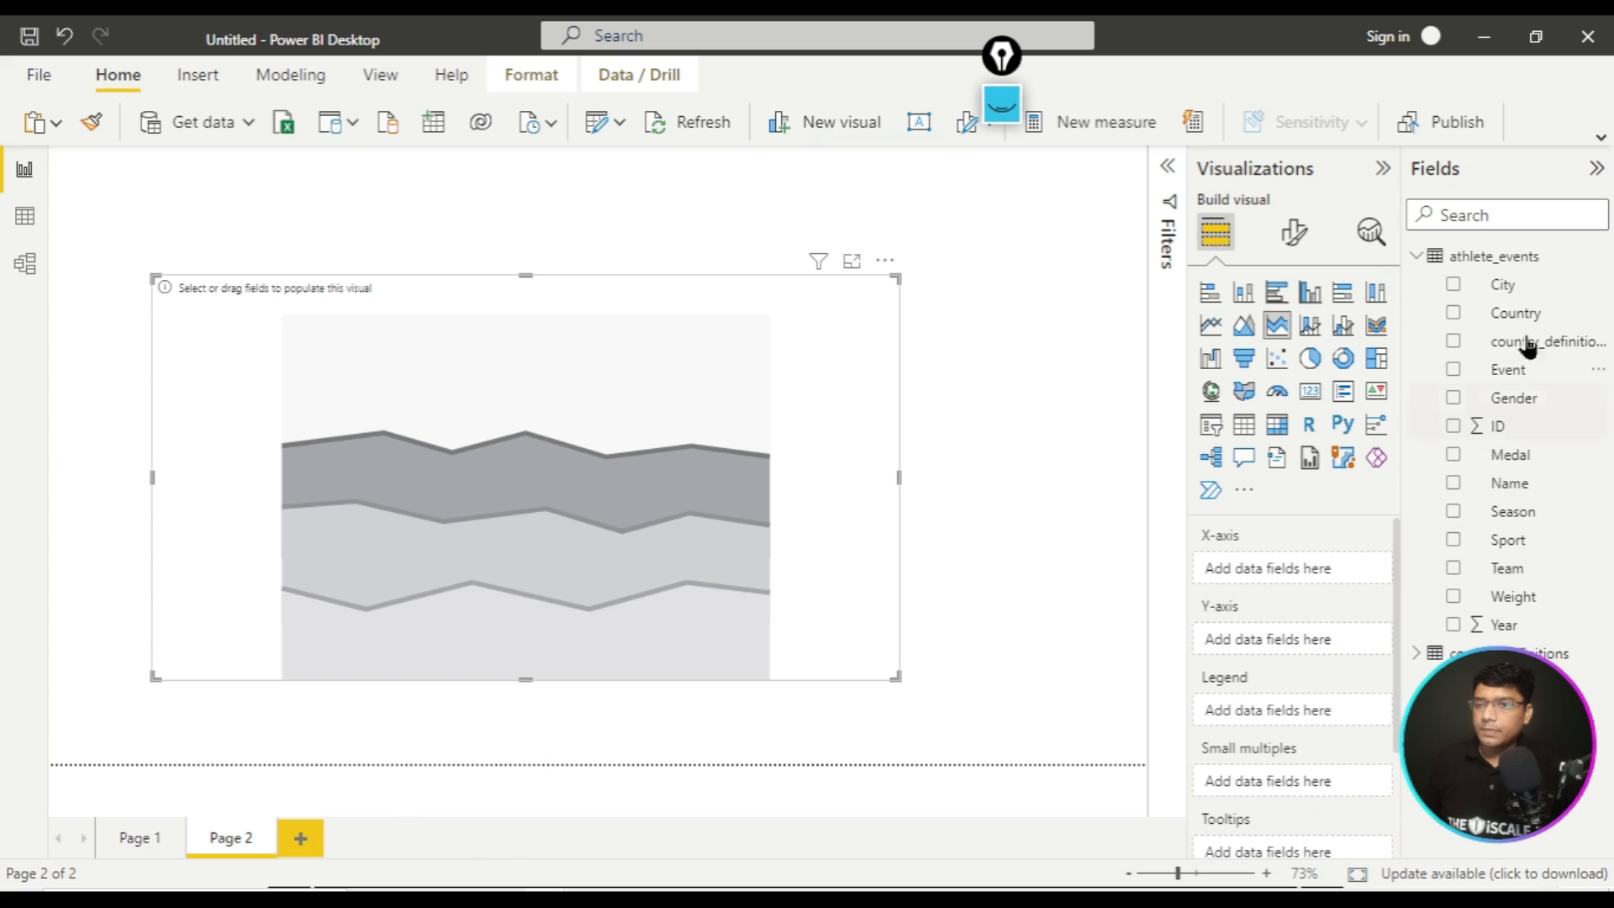
# - Assign Year to the area chart's X-axis and the count of Name to its Y-axis
pyautogui.moveTo(1351, 576); pyautogui.dragTo(1261, 559)
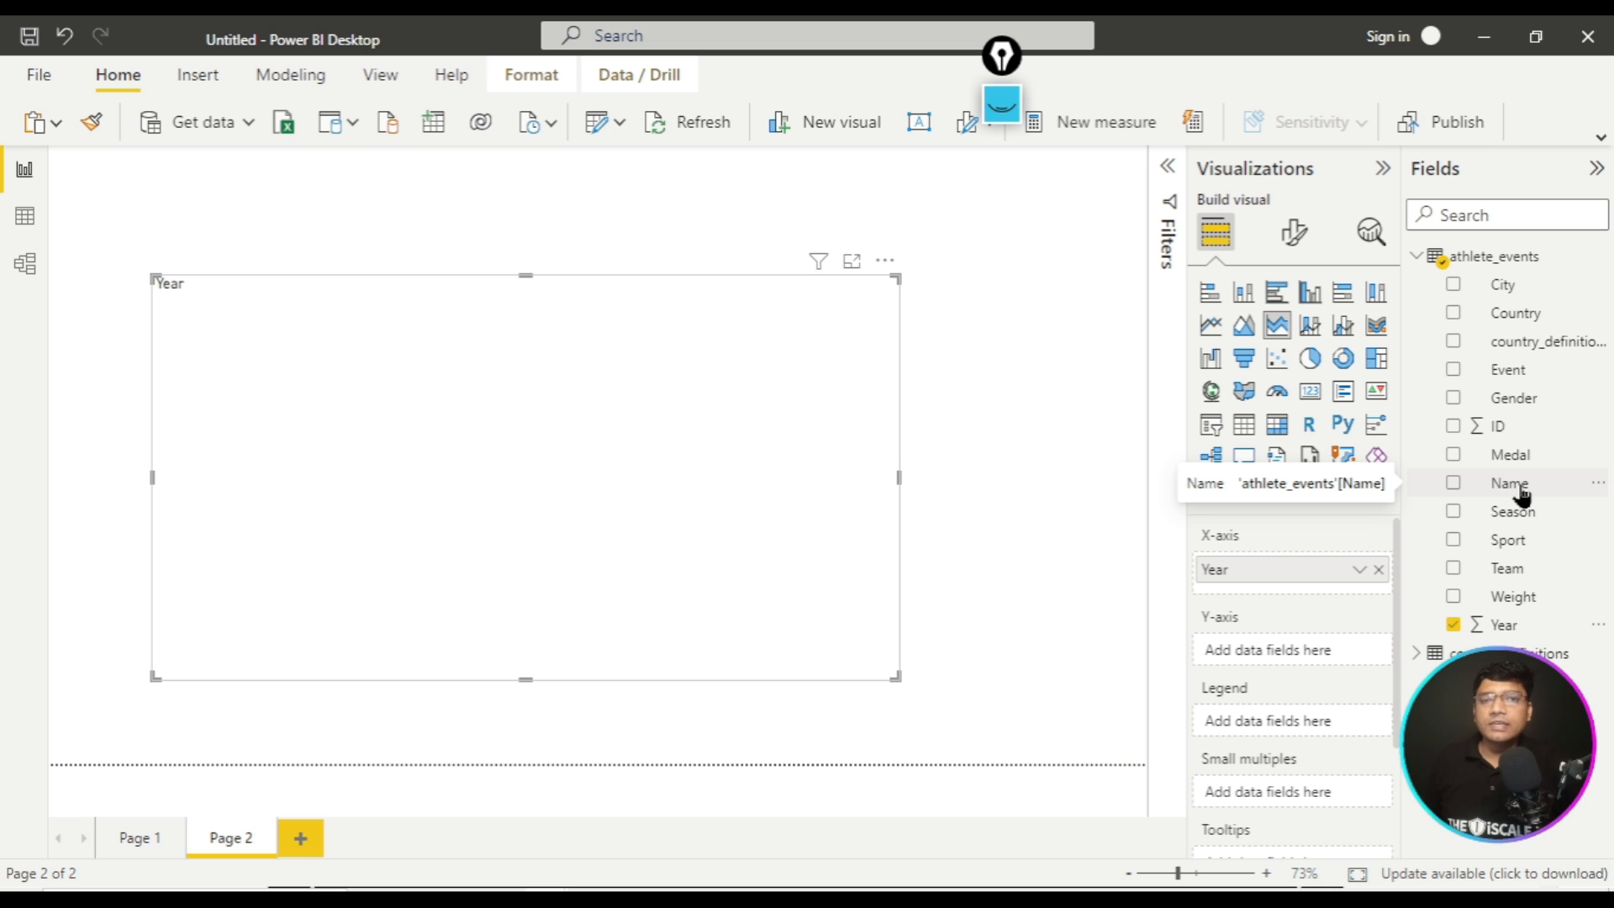
pyautogui.moveTo(1522, 494); pyautogui.dragTo(1314, 661)
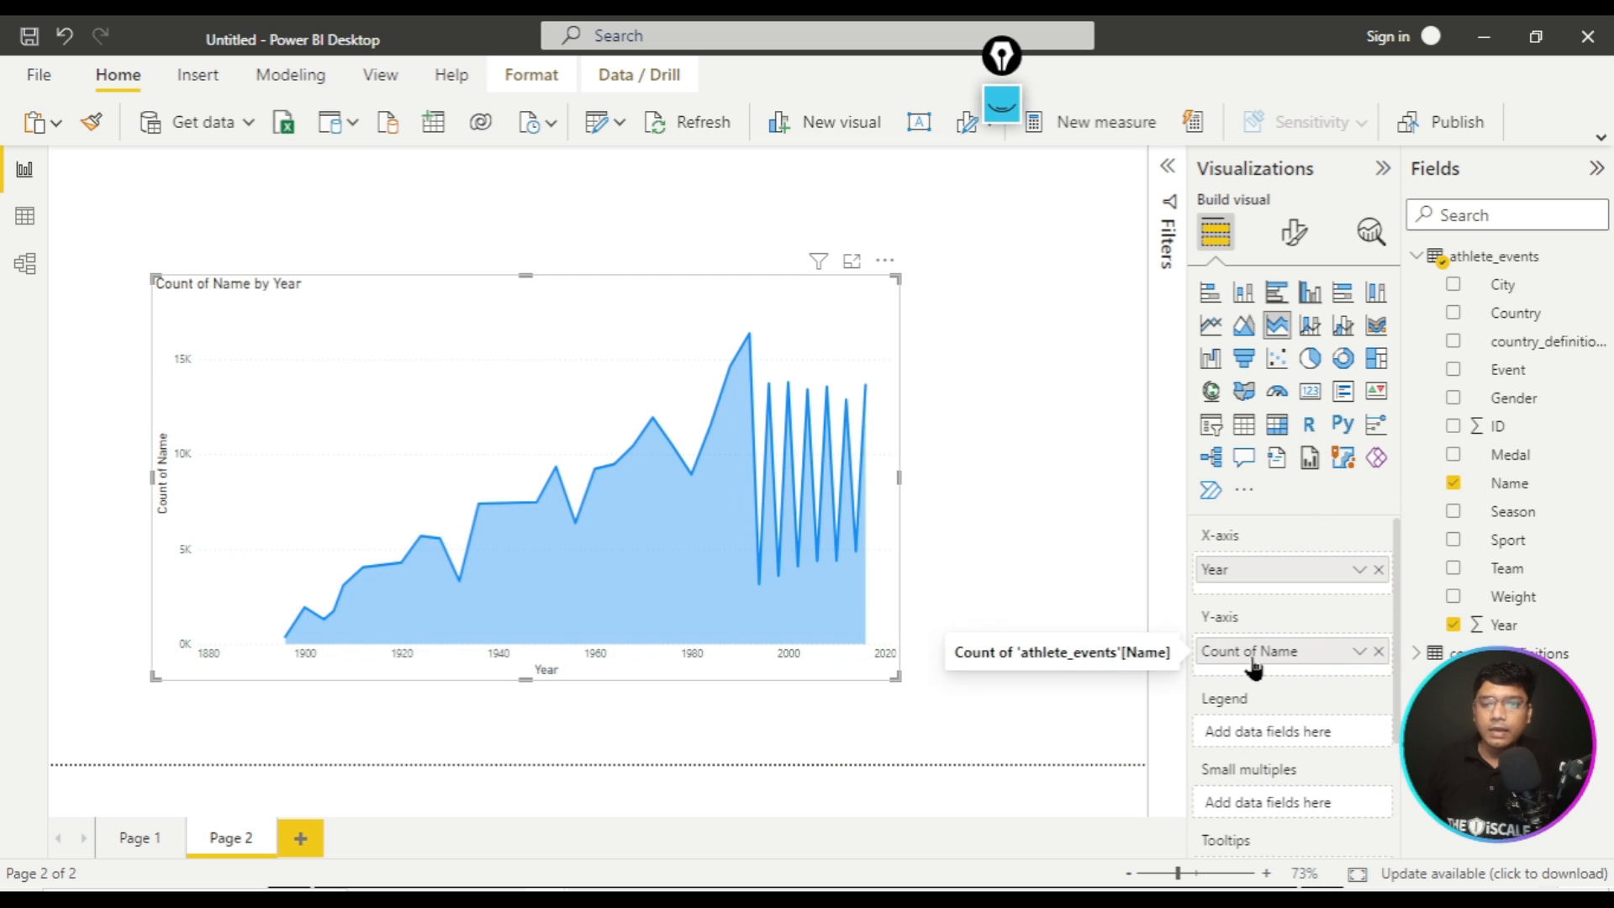
pyautogui.click(1359, 653)
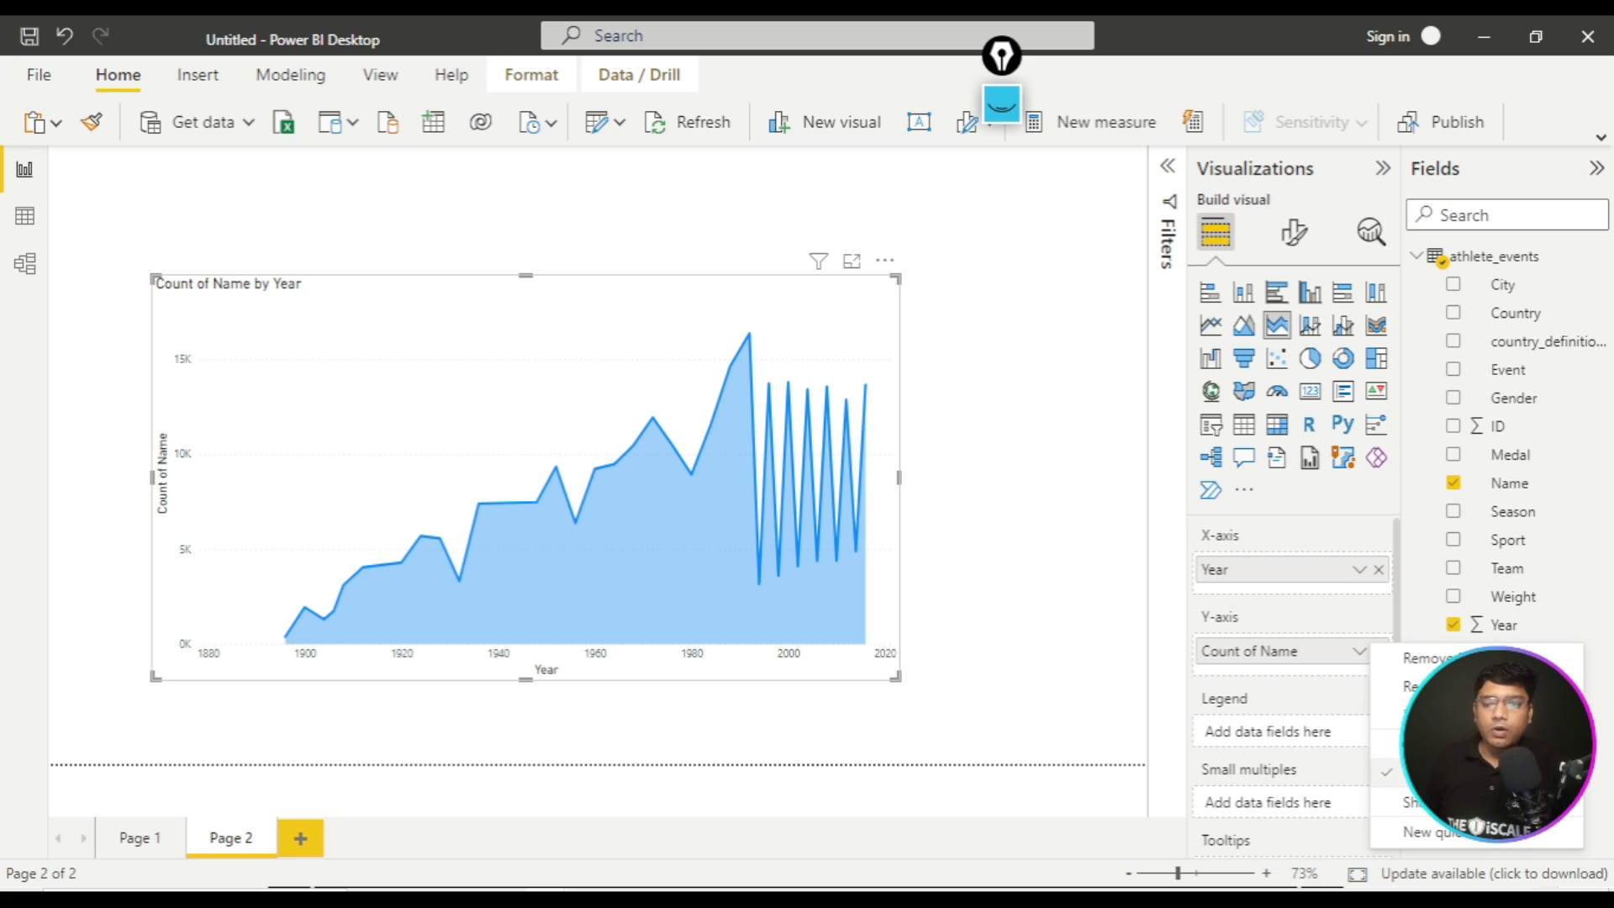
pyautogui.click(1338, 693)
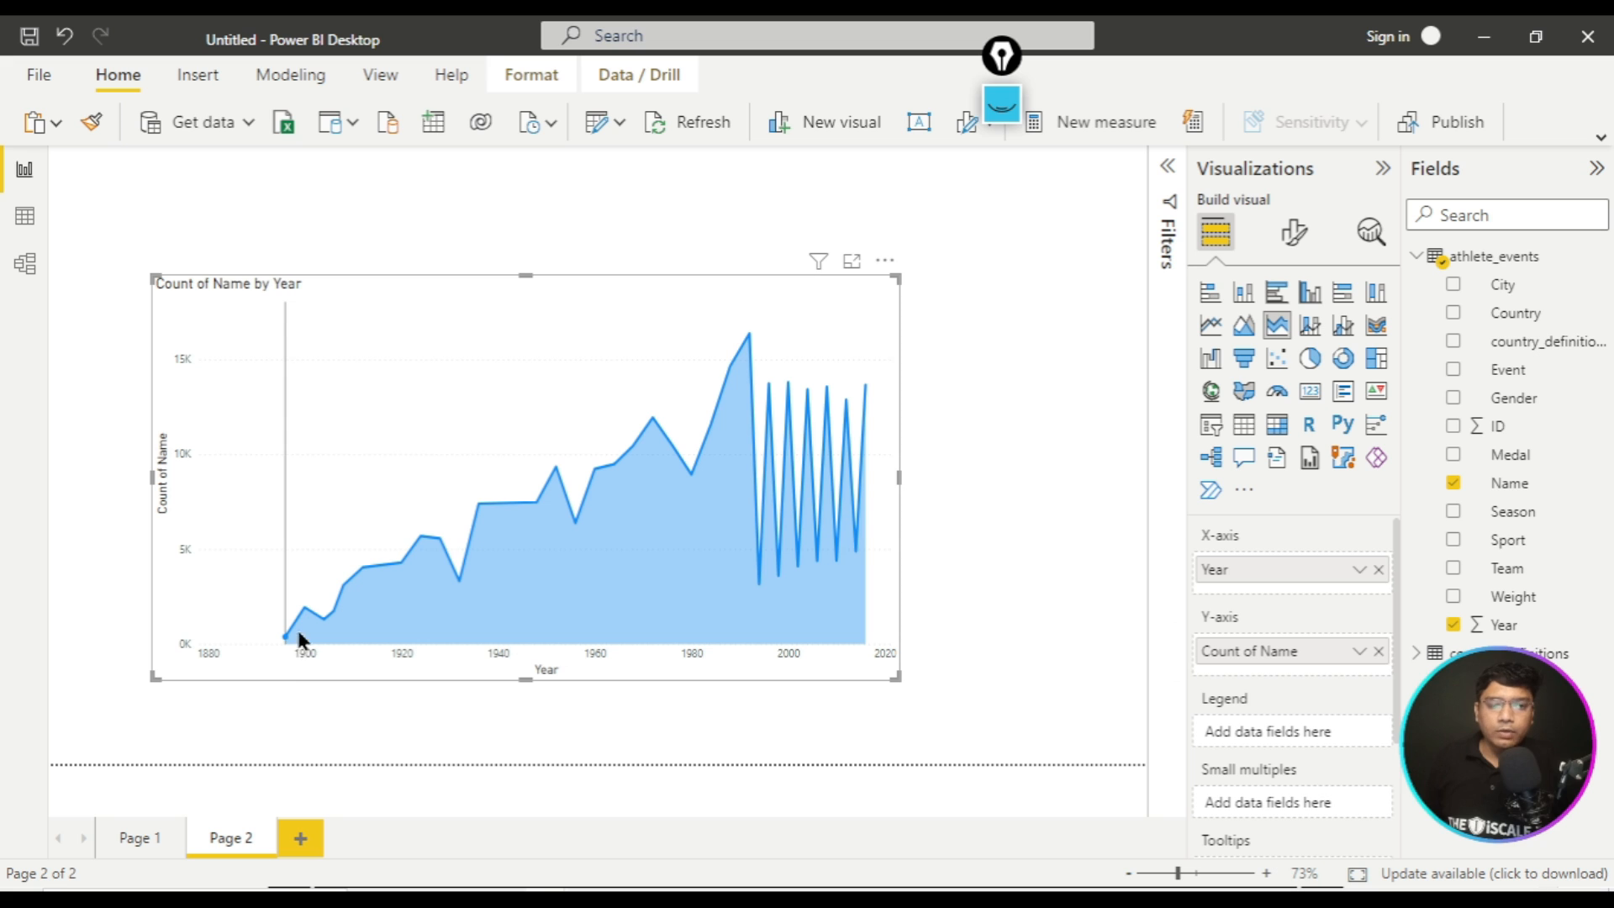
pyautogui.moveTo(311, 620)
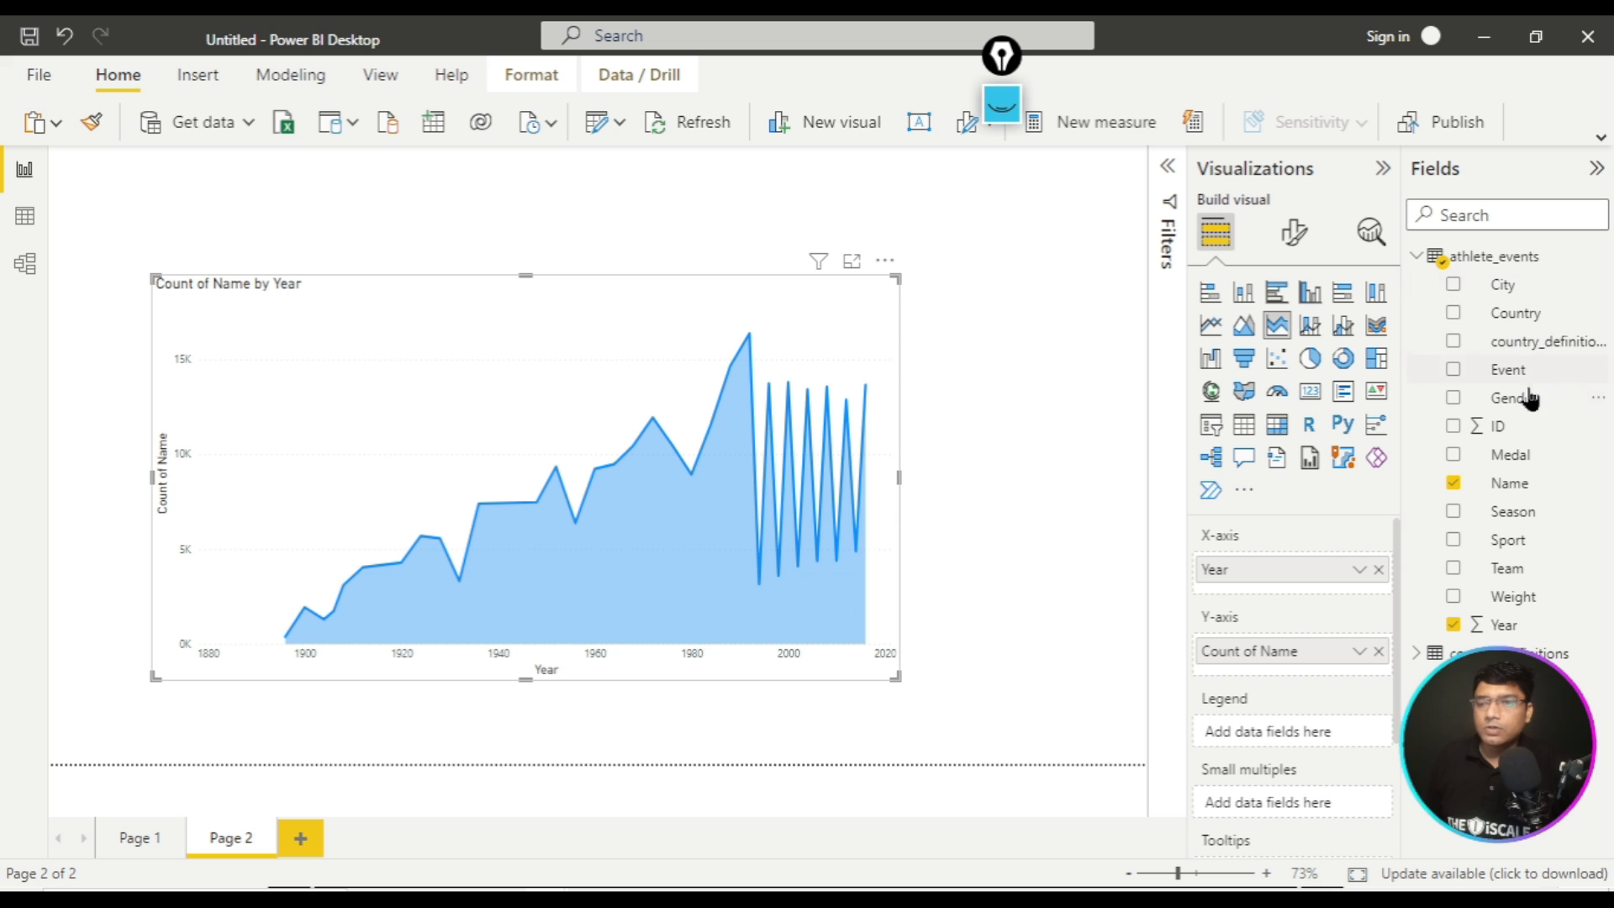
# - Add Gender as the area chart's legend to split it into female and male series
pyautogui.moveTo(1522, 398); pyautogui.dragTo(1309, 750)
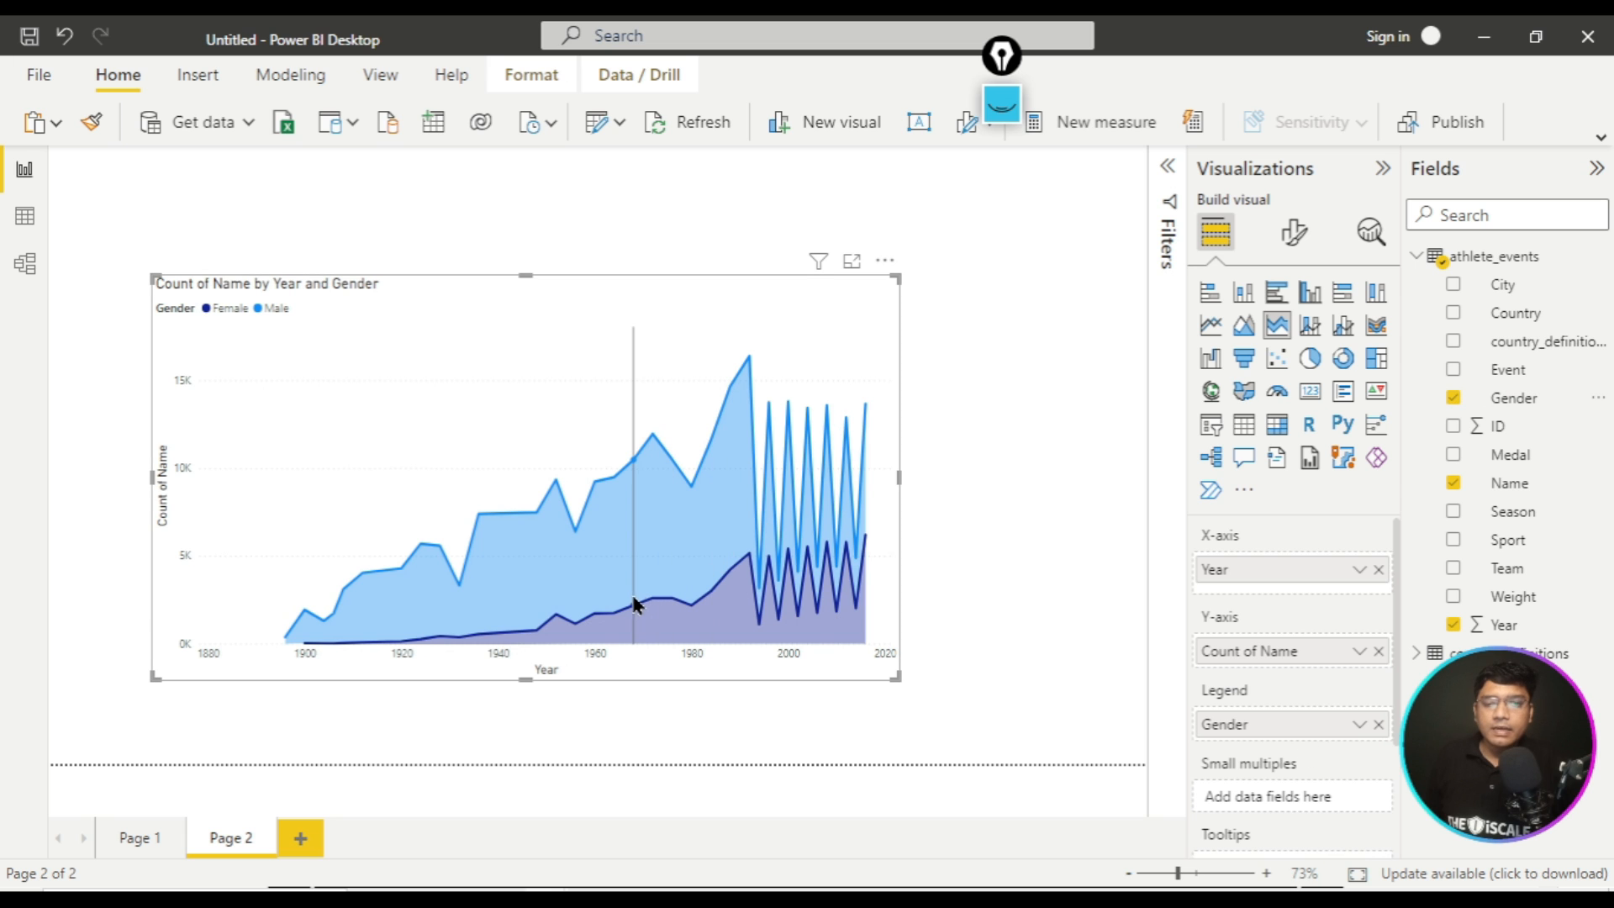
pyautogui.moveTo(633, 603)
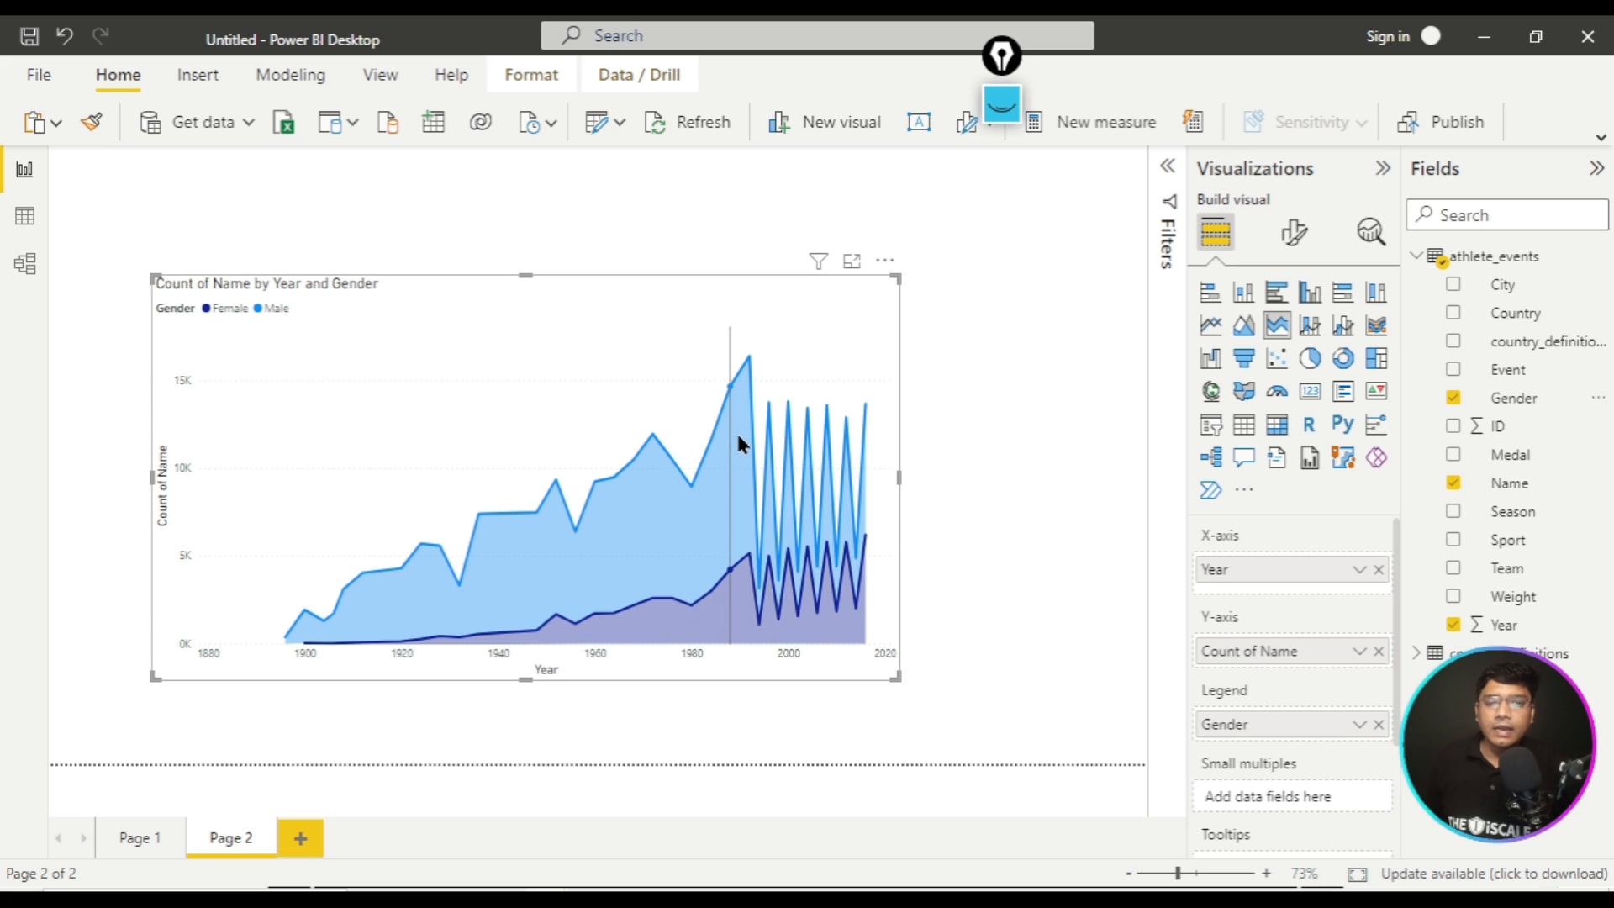
pyautogui.moveTo(738, 439)
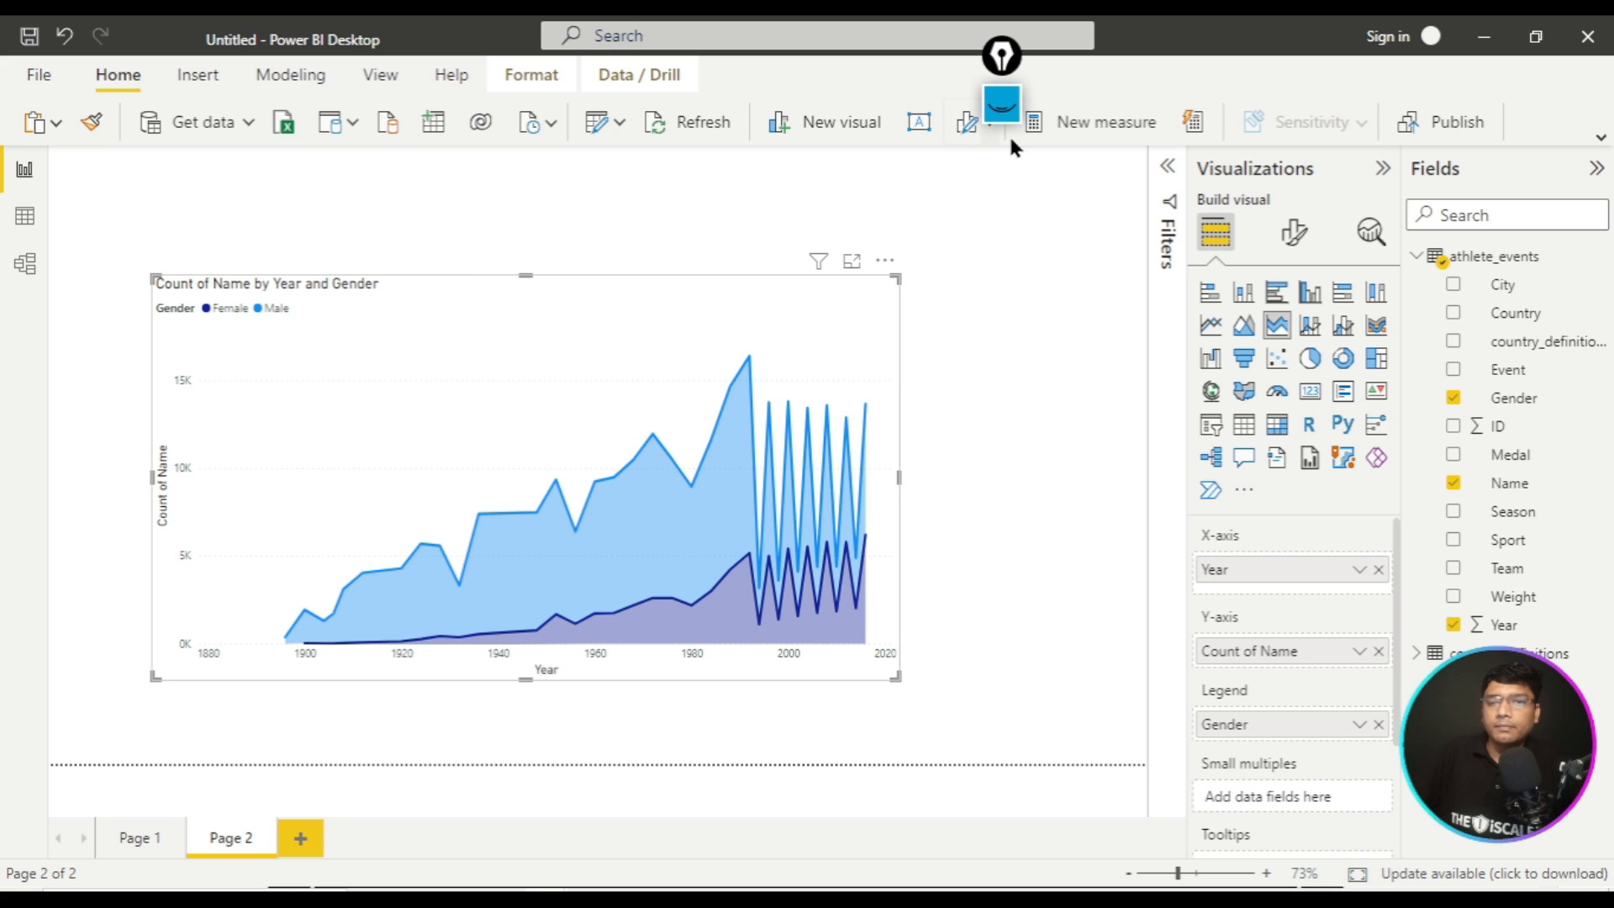
# - Trace the female and male trends on the area chart with the screen annotation pen, and clear the marks
pyautogui.click(1002, 103)
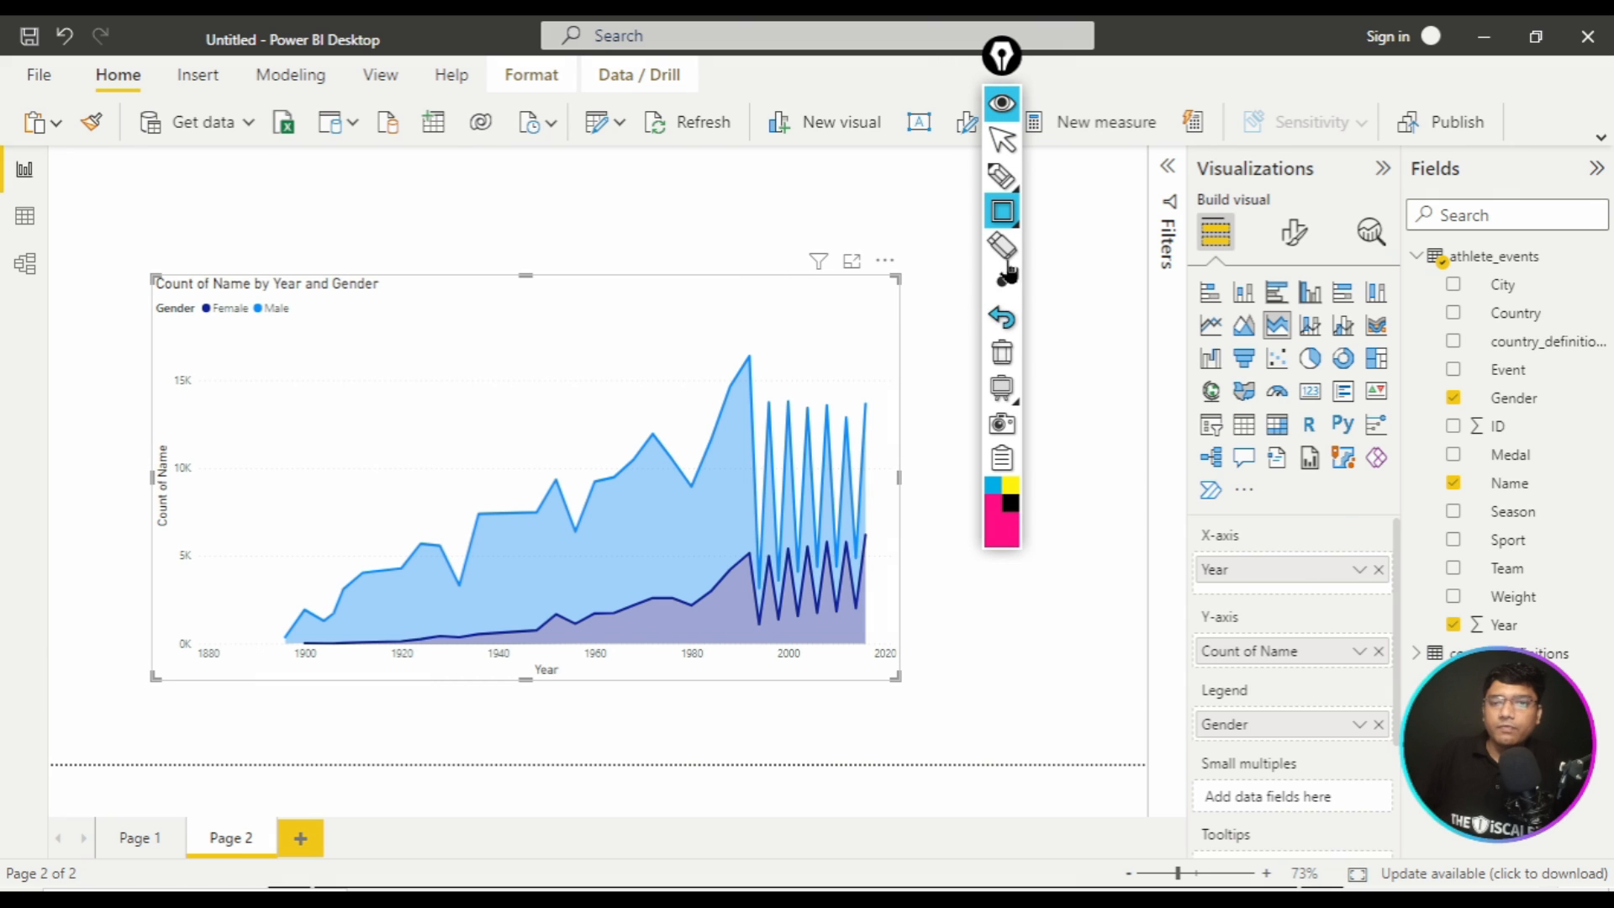
pyautogui.moveTo(433, 637); pyautogui.dragTo(789, 555)
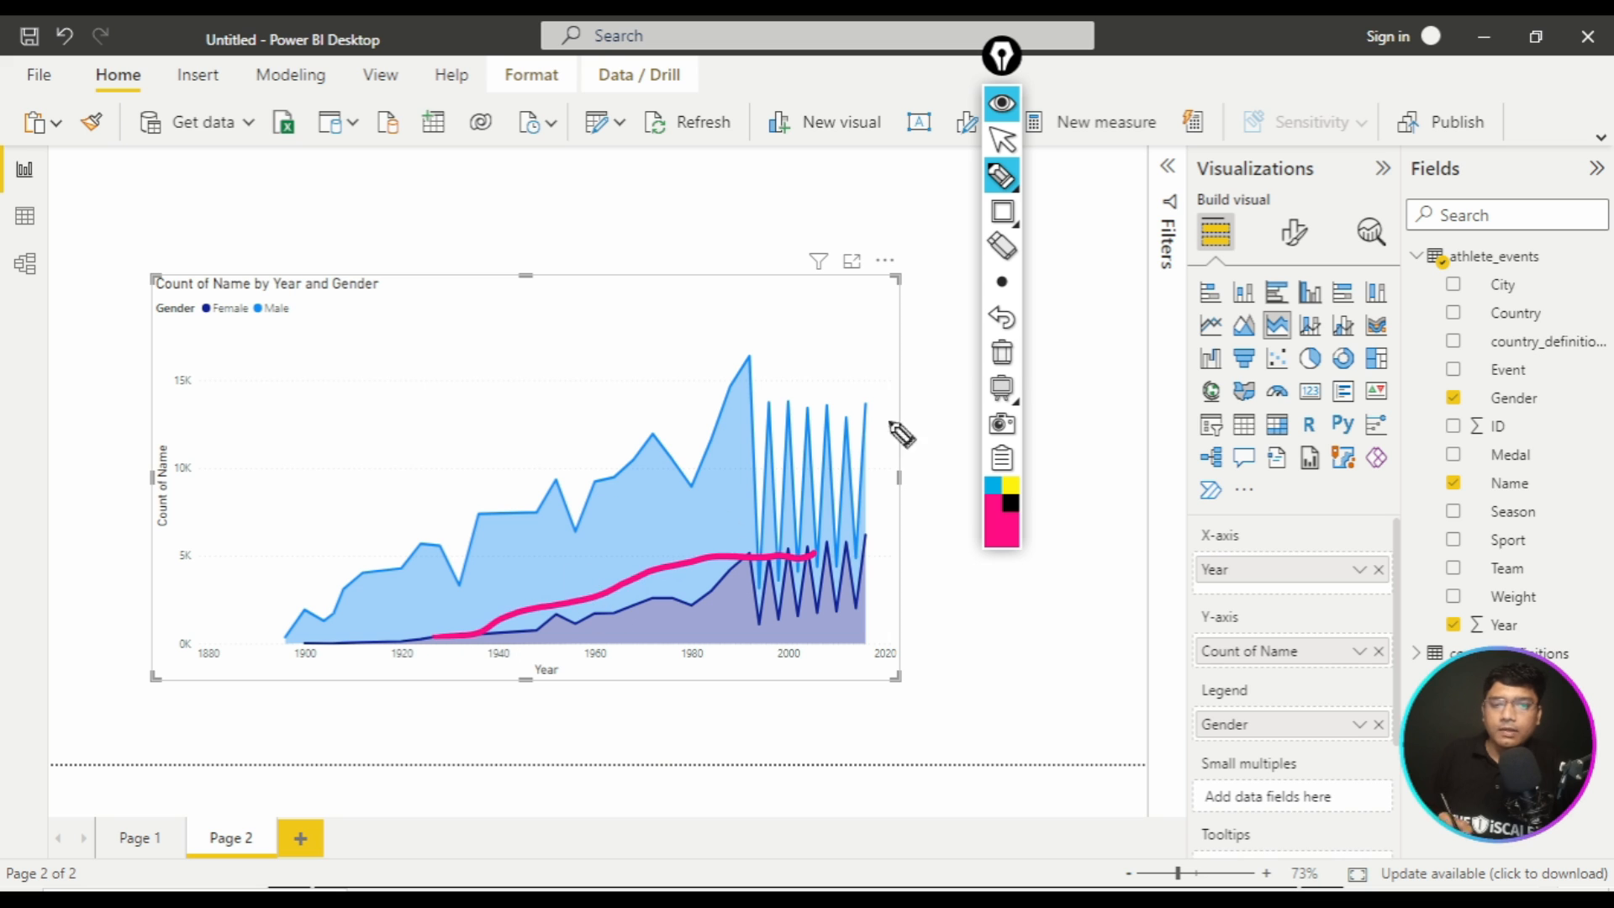
pyautogui.click(1001, 353)
pyautogui.moveTo(461, 631)
pyautogui.mouseDown()
pyautogui.moveTo(675, 606)
pyautogui.moveTo(761, 567)
pyautogui.moveTo(816, 591)
pyautogui.moveTo(853, 576)
pyautogui.mouseUp()
pyautogui.moveTo(637, 627)
pyautogui.mouseDown()
pyautogui.moveTo(689, 613)
pyautogui.moveTo(795, 628)
pyautogui.mouseUp()
pyautogui.moveTo(210, 294)
pyautogui.mouseDown()
pyautogui.moveTo(180, 324)
pyautogui.moveTo(216, 313)
pyautogui.mouseUp()
pyautogui.moveTo(425, 596)
pyautogui.mouseDown()
pyautogui.moveTo(577, 515)
pyautogui.moveTo(761, 461)
pyautogui.mouseUp()
pyautogui.moveTo(332, 614)
pyautogui.mouseDown()
pyautogui.moveTo(508, 599)
pyautogui.moveTo(614, 565)
pyautogui.mouseUp()
pyautogui.click(1002, 353)
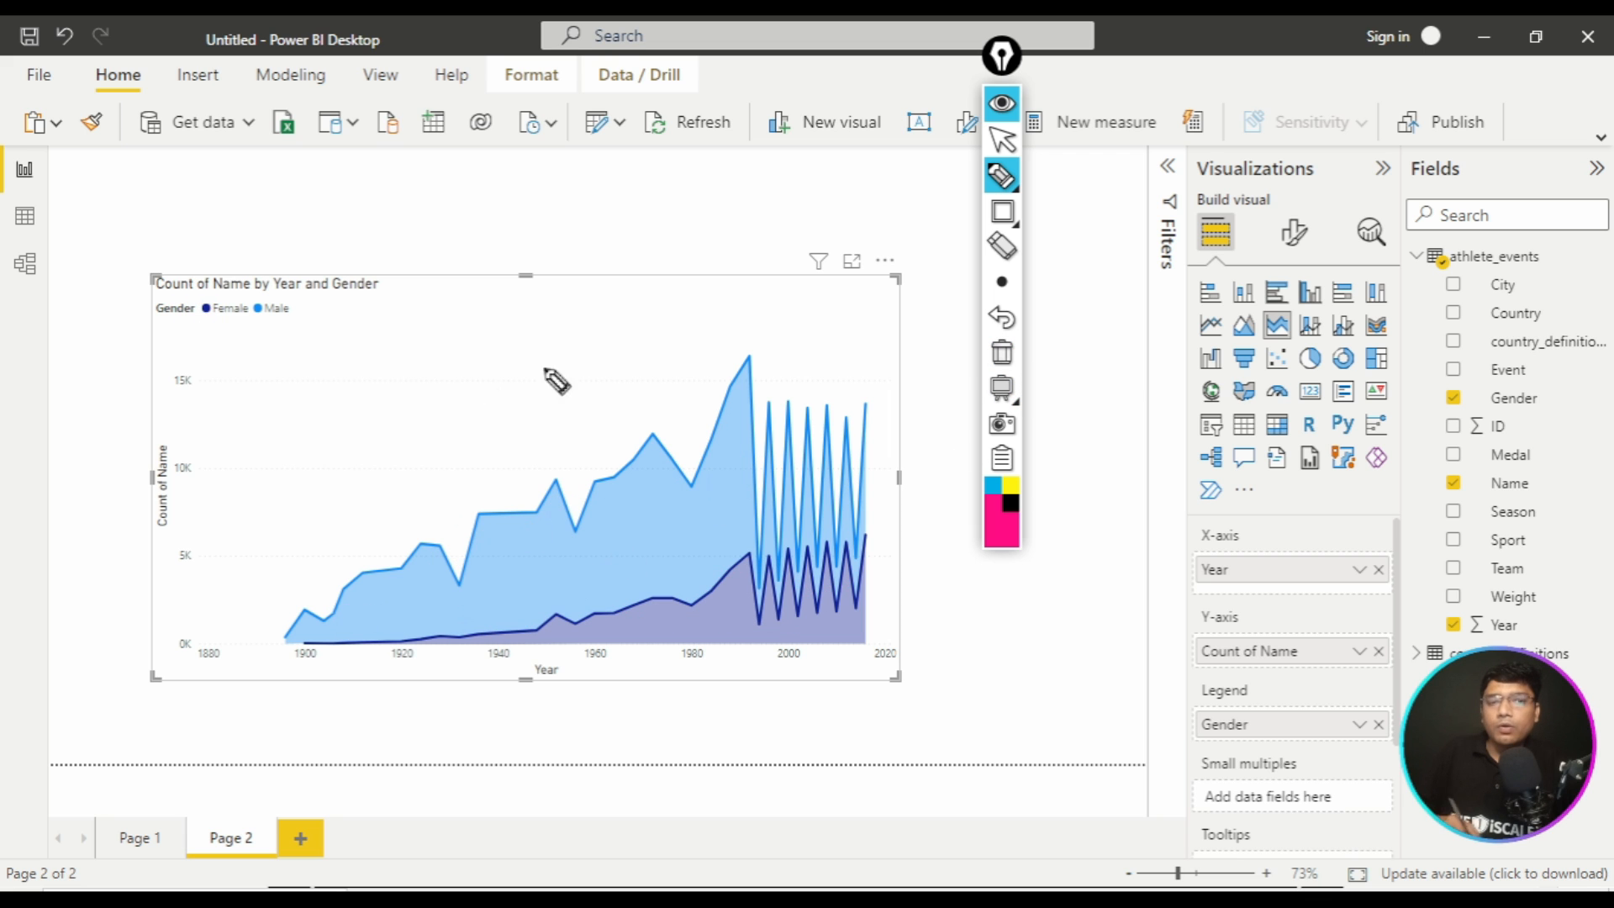
pyautogui.click(1004, 111)
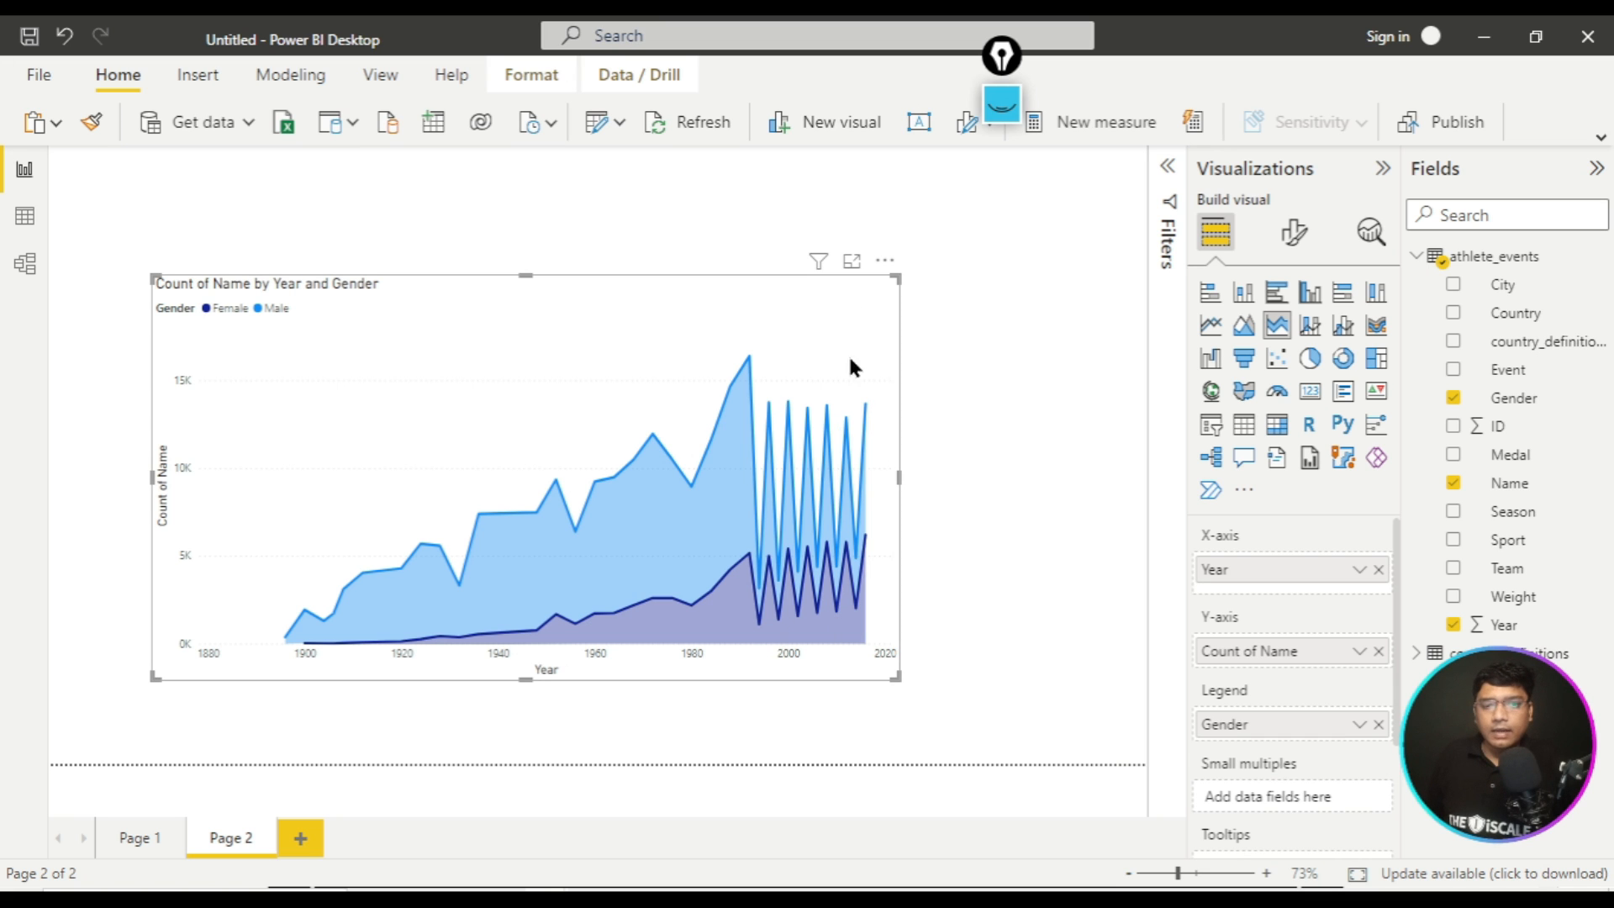
# - Turn on the area chart's zoom slider and narrow the Year range to start just before 1900
pyautogui.click(1303, 243)
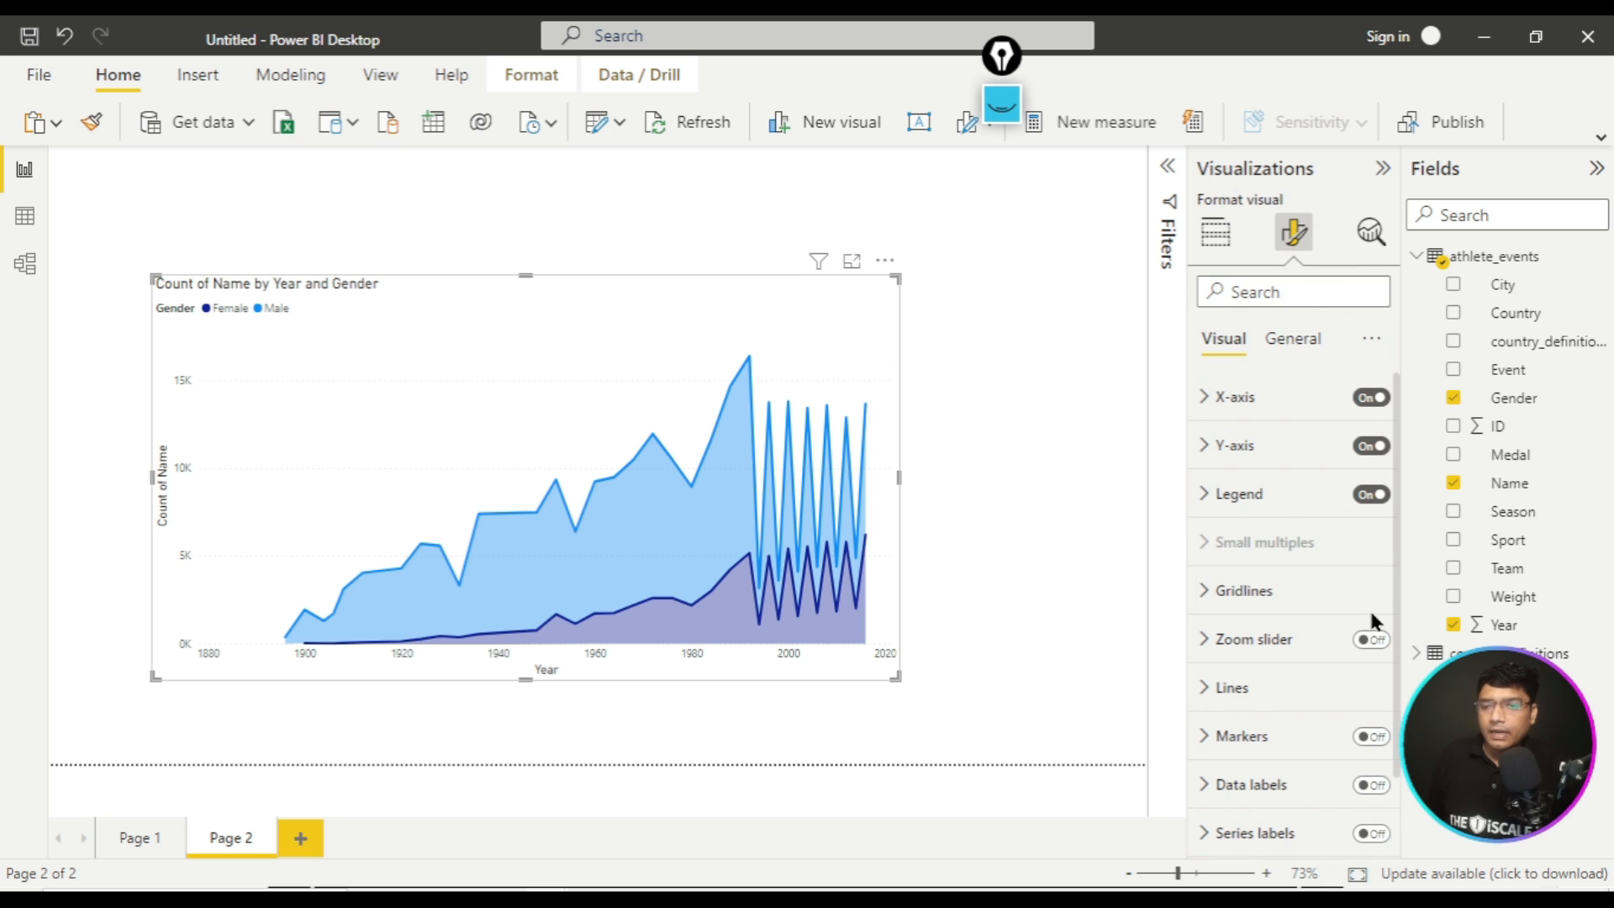
pyautogui.click(1374, 644)
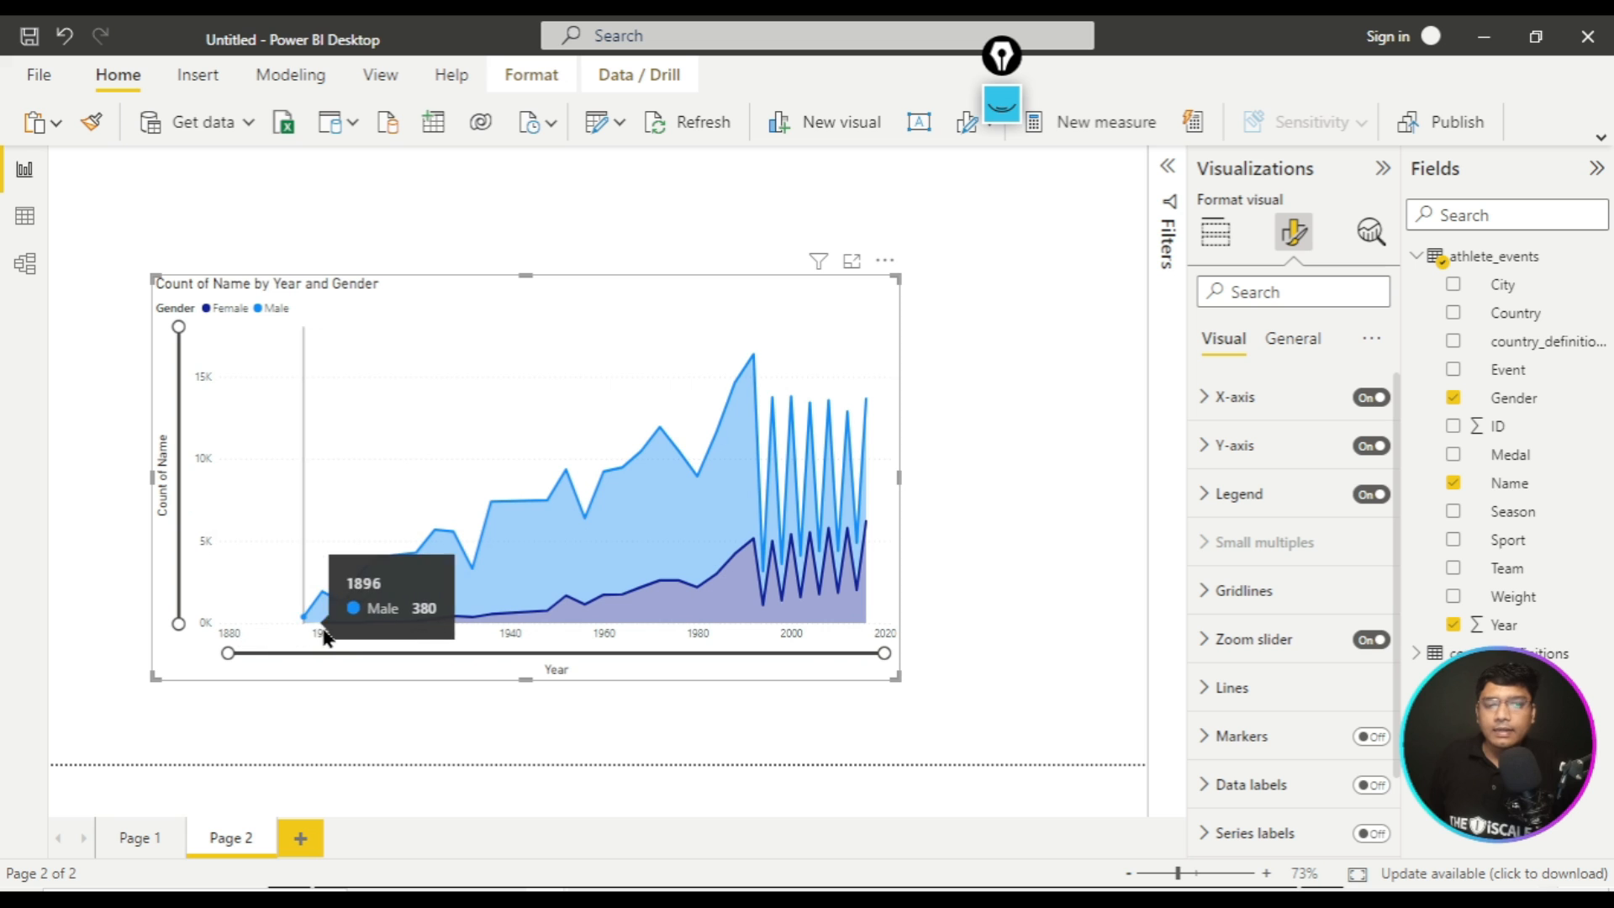
pyautogui.moveTo(232, 654); pyautogui.dragTo(309, 655)
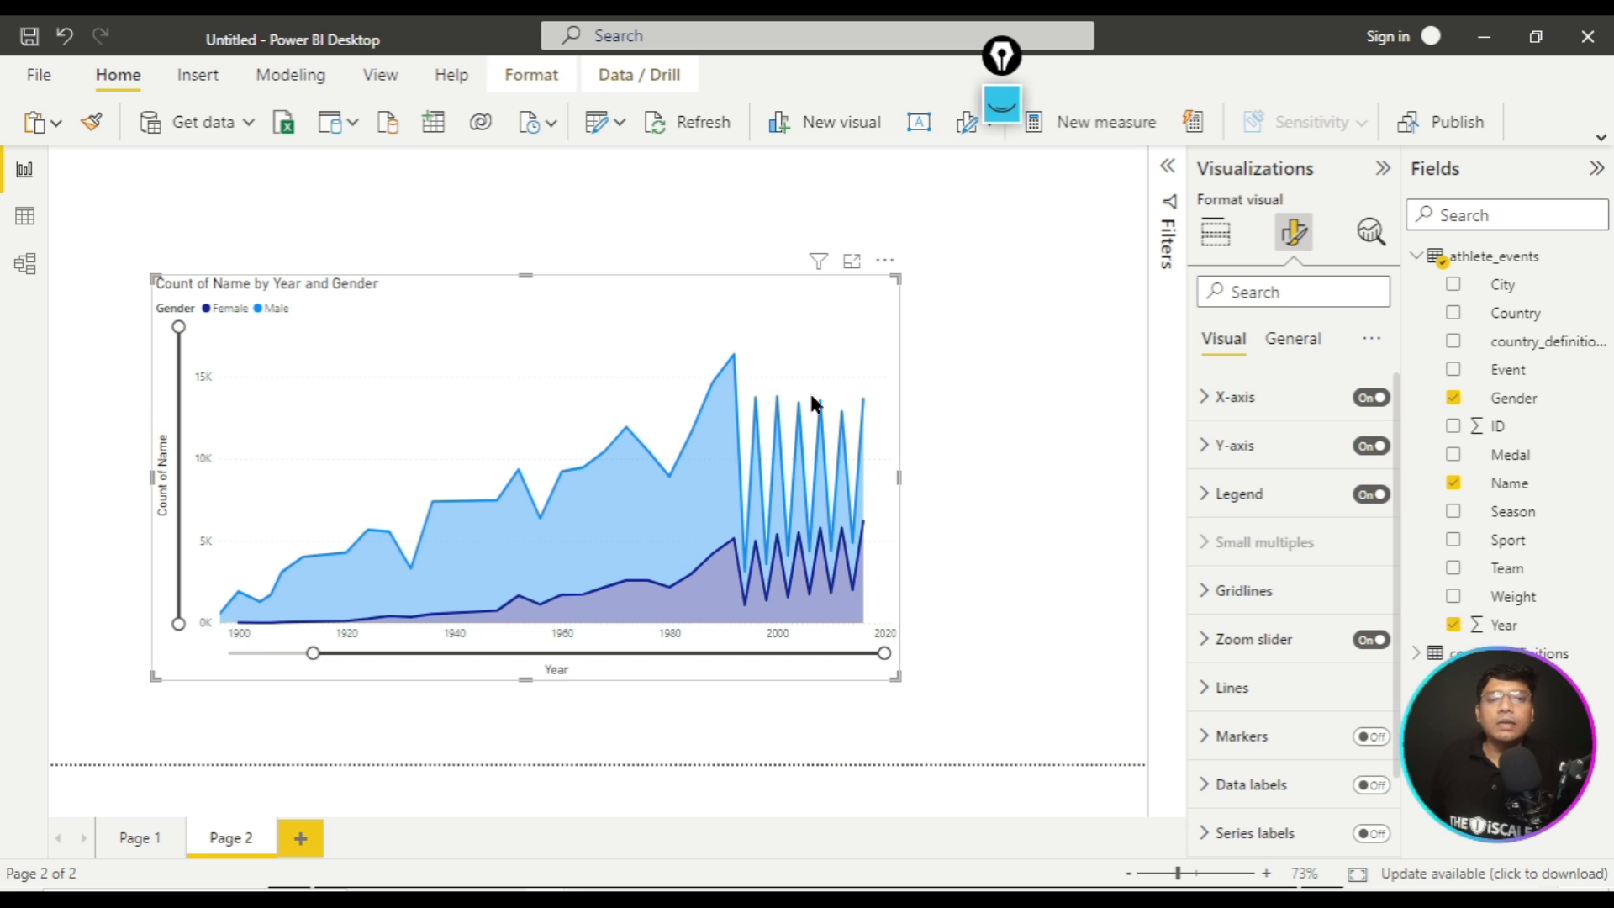
pyautogui.click(1067, 488)
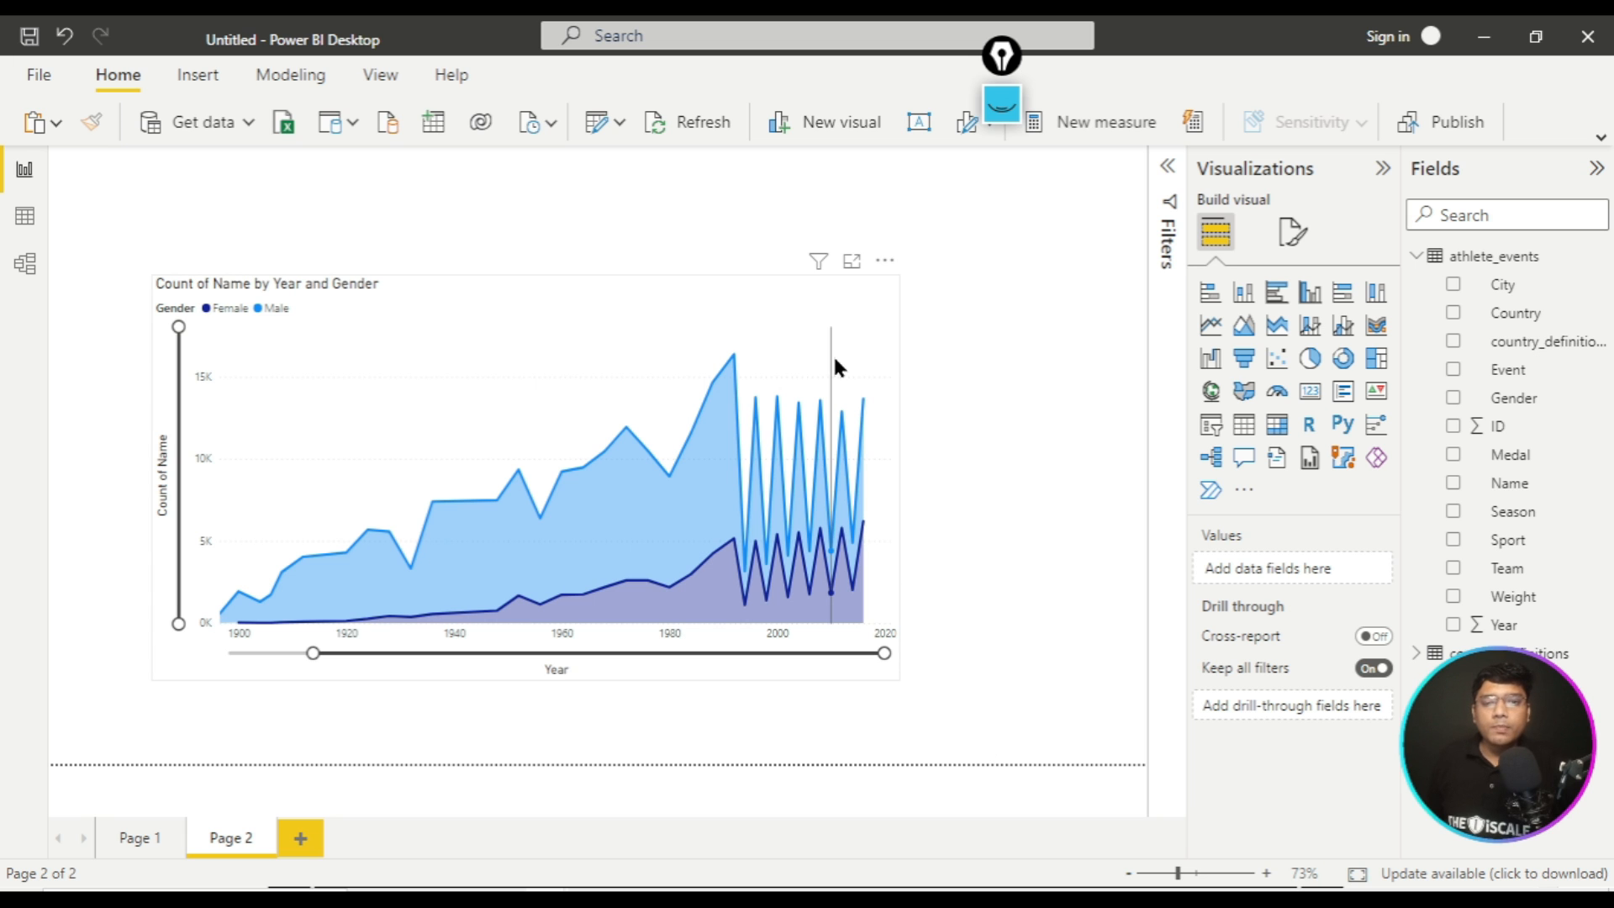
# - Try to copy the area chart from Page 2 and paste it onto Page 1
pyautogui.click(869, 283)
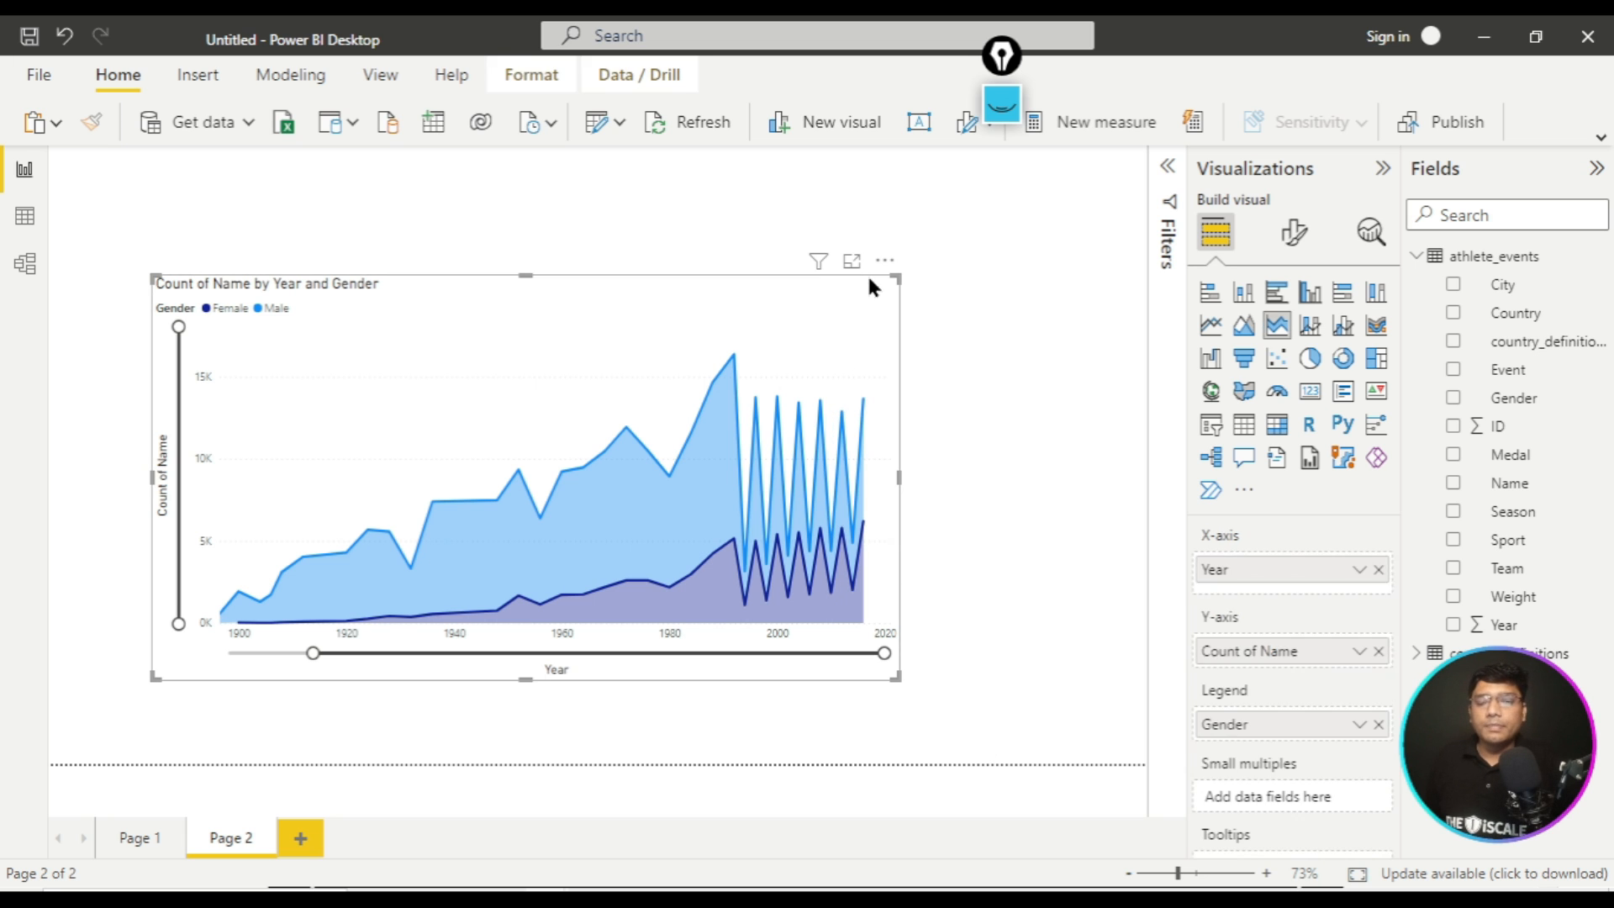
pyautogui.rightClick(869, 286)
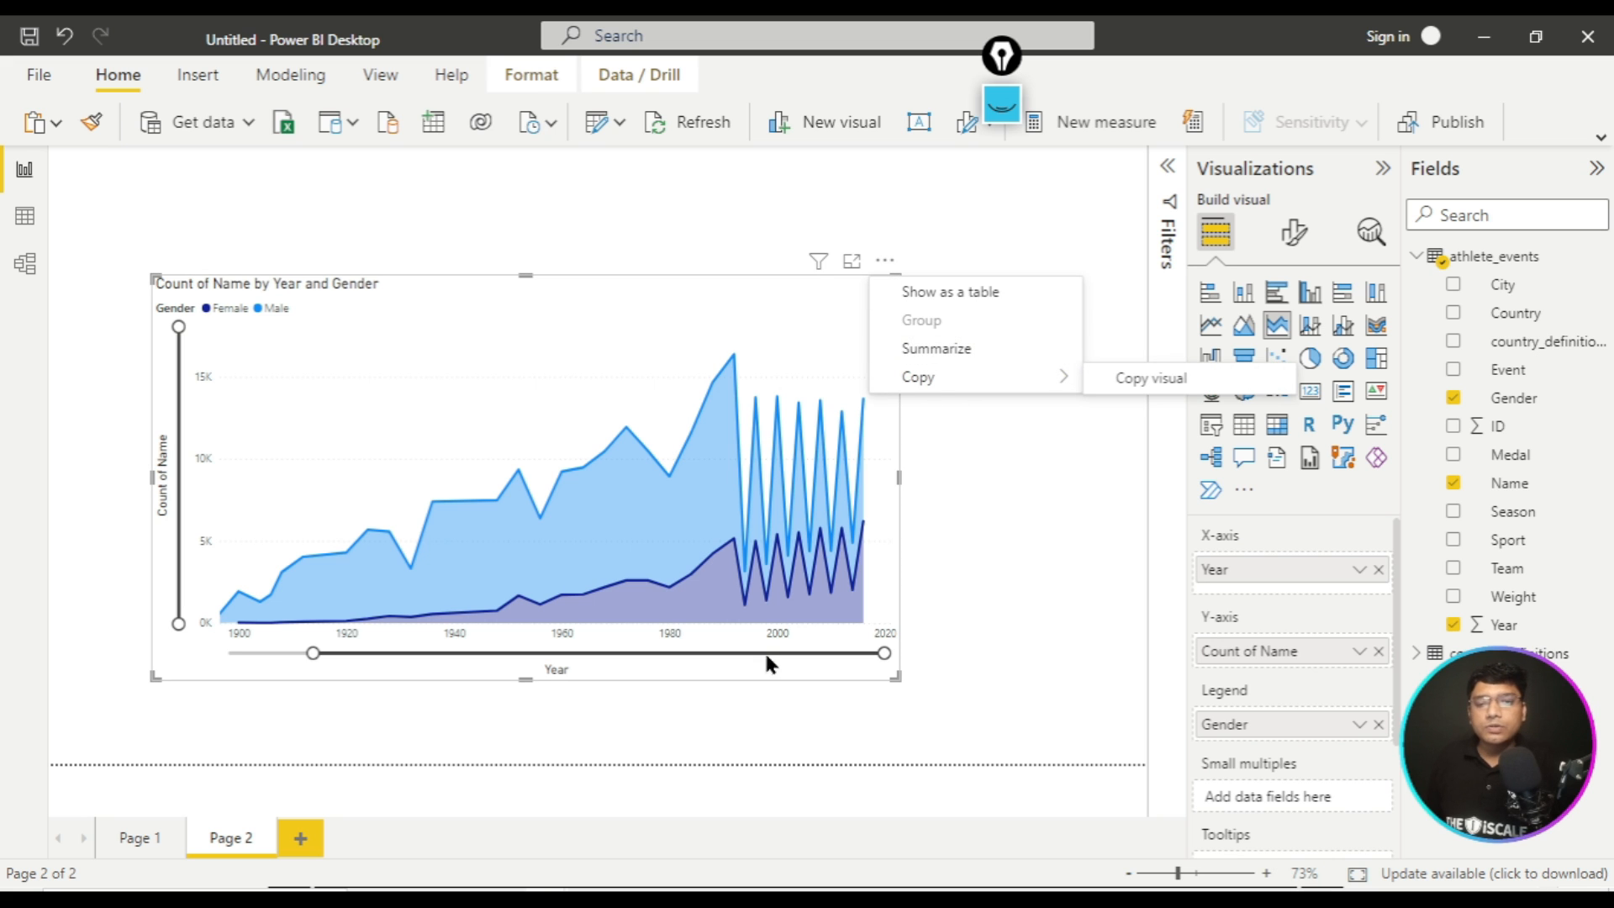
pyautogui.click(128, 841)
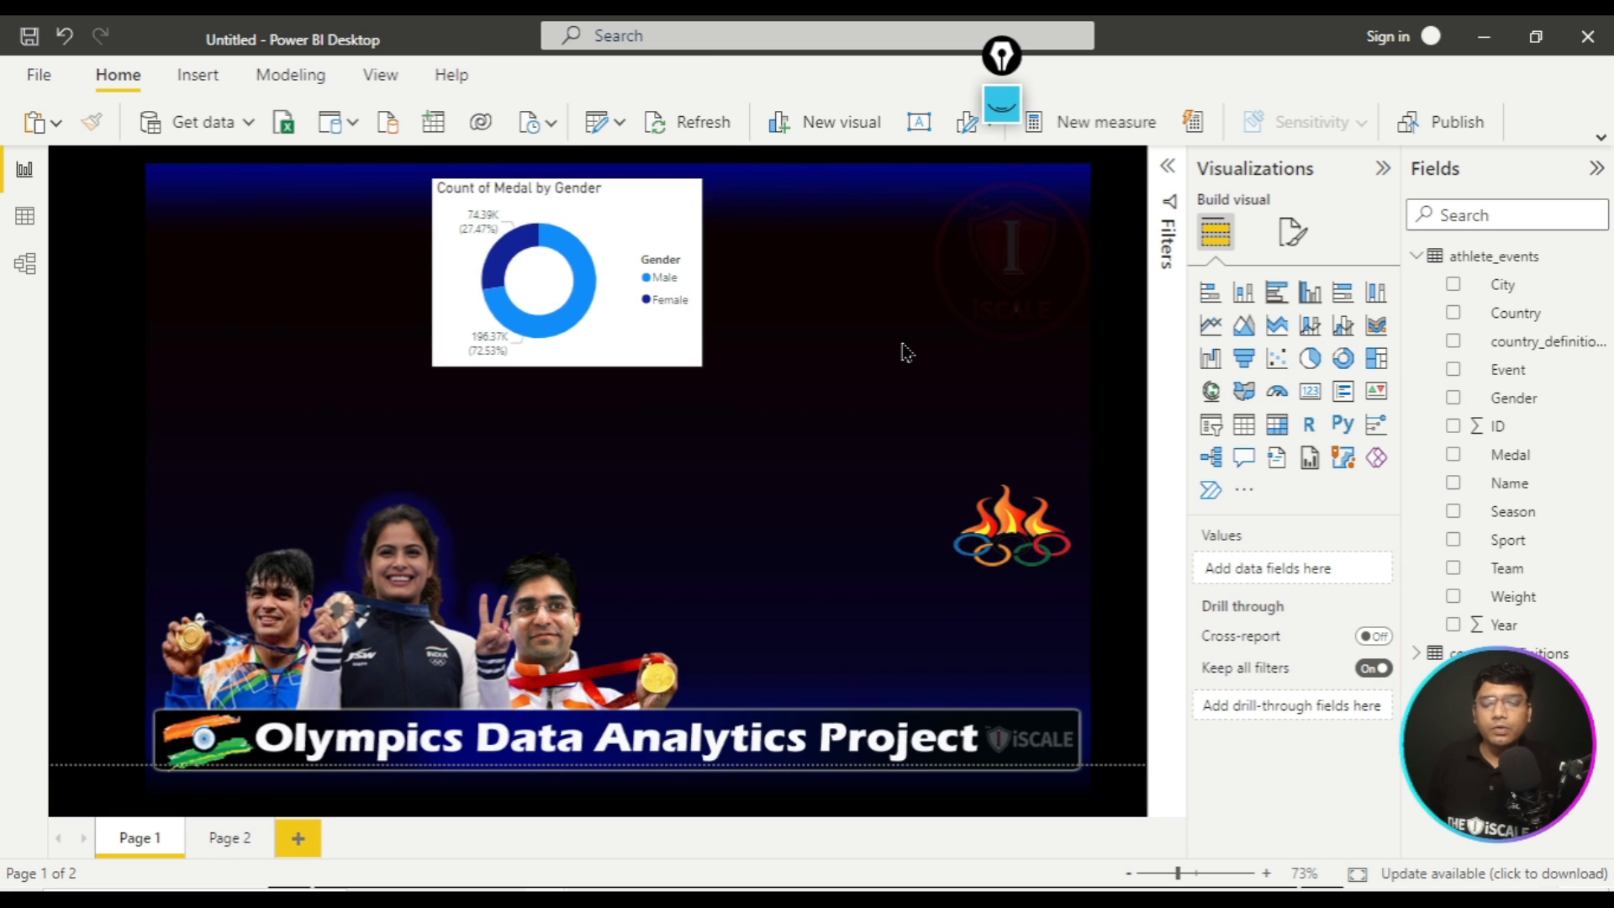
pyautogui.hotkey('ctrl', 'v')
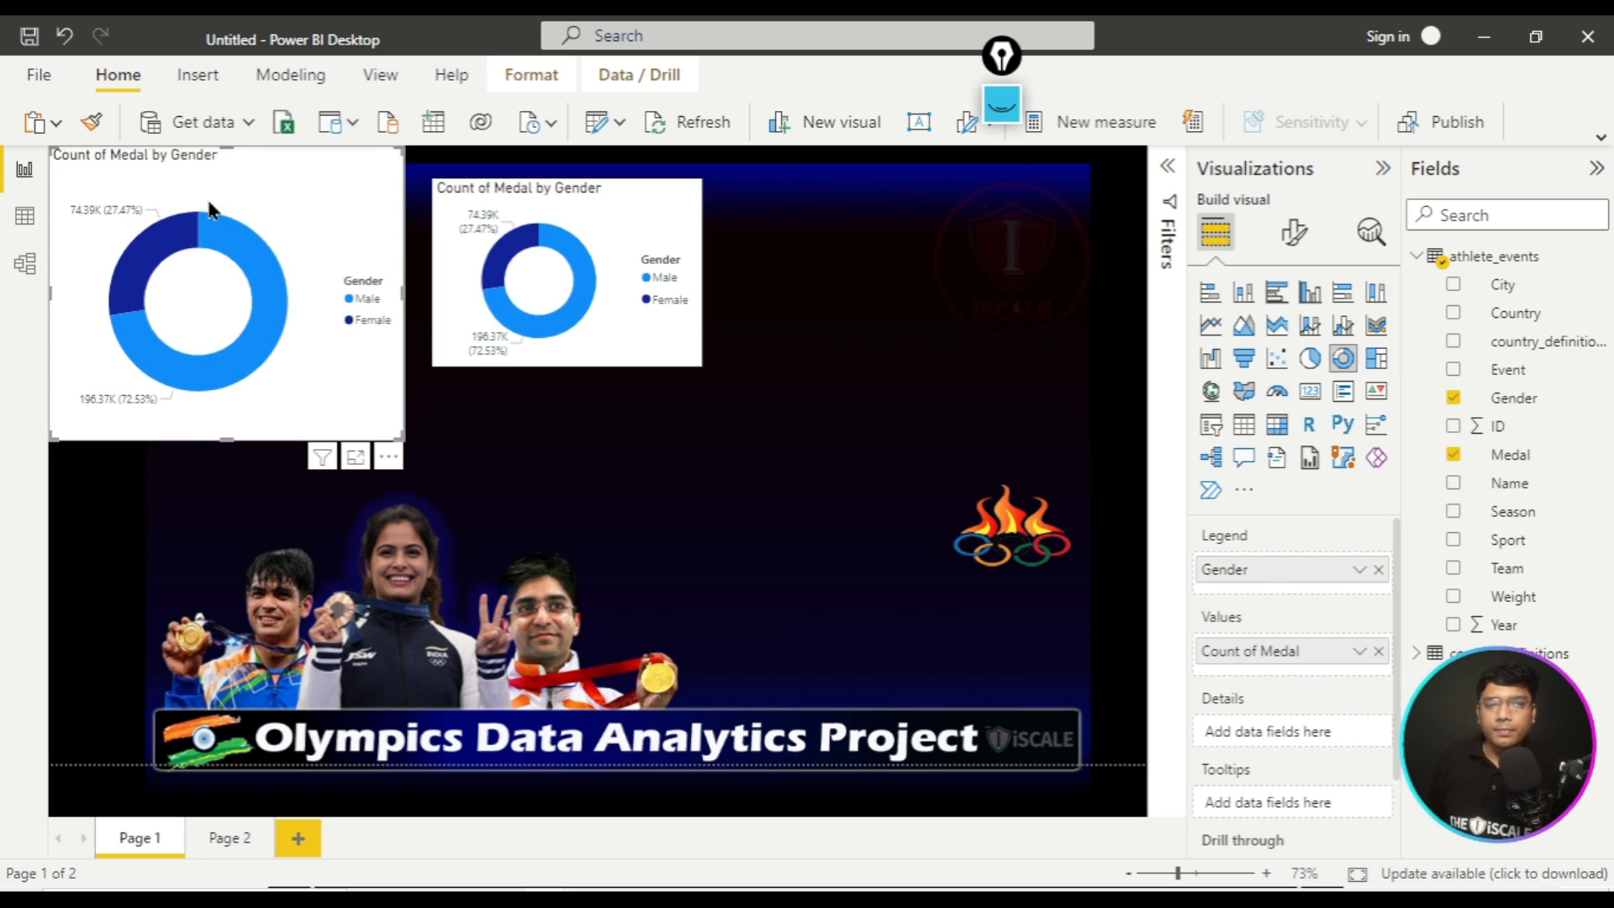
# - Delete the duplicate donut chart from Page 1 and paste a copy of Page 2's area chart there
pyautogui.press('Delete')
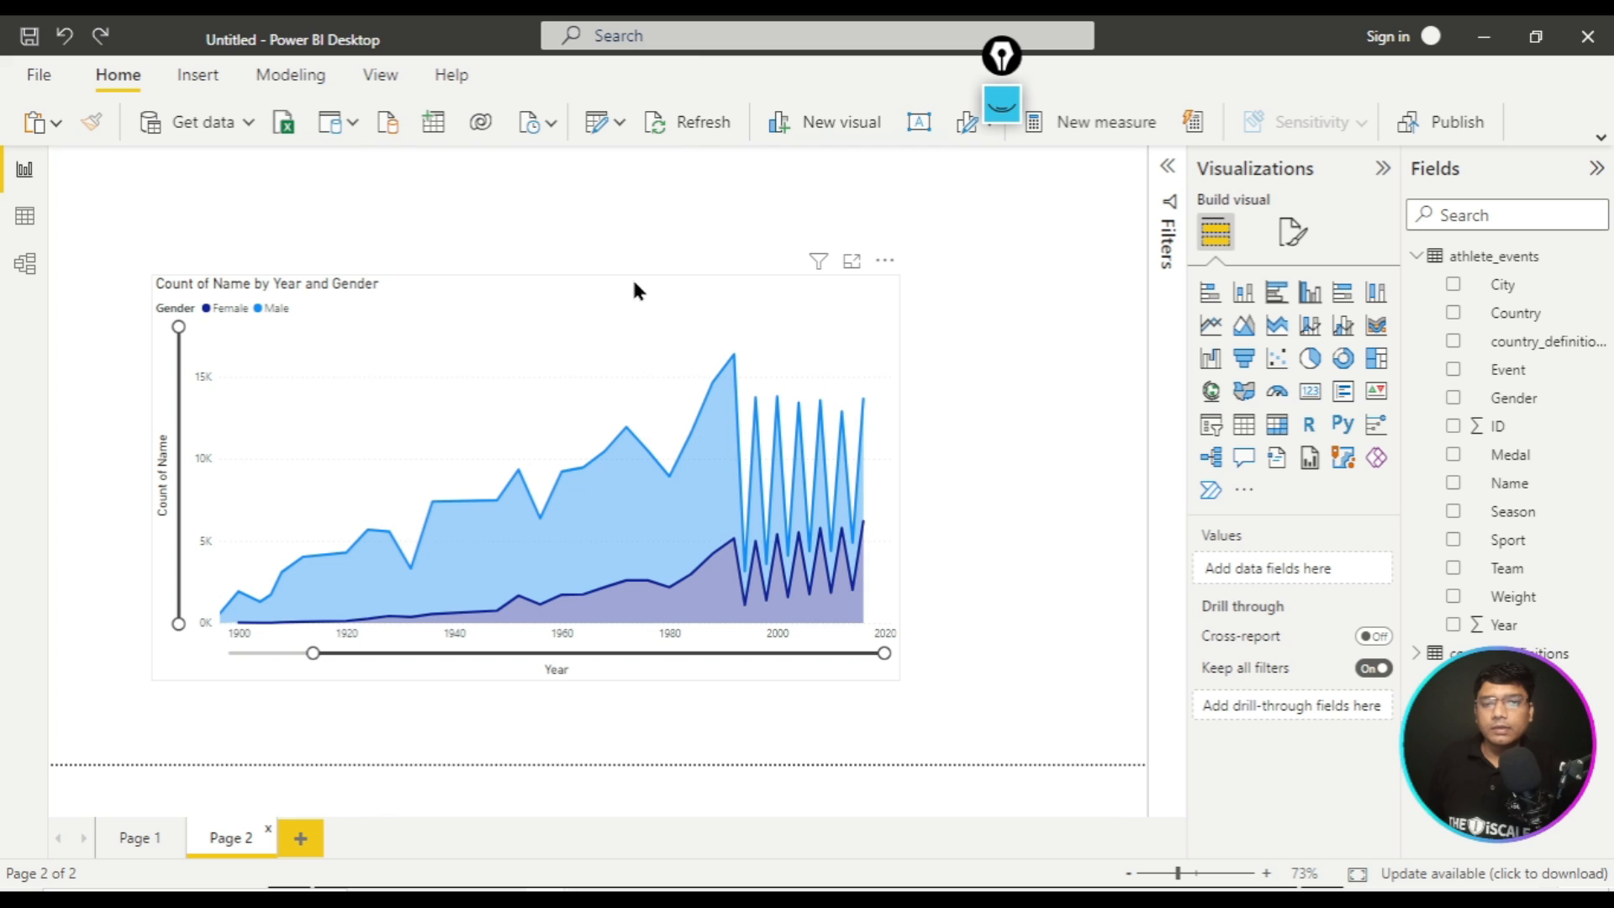
pyautogui.click(639, 283)
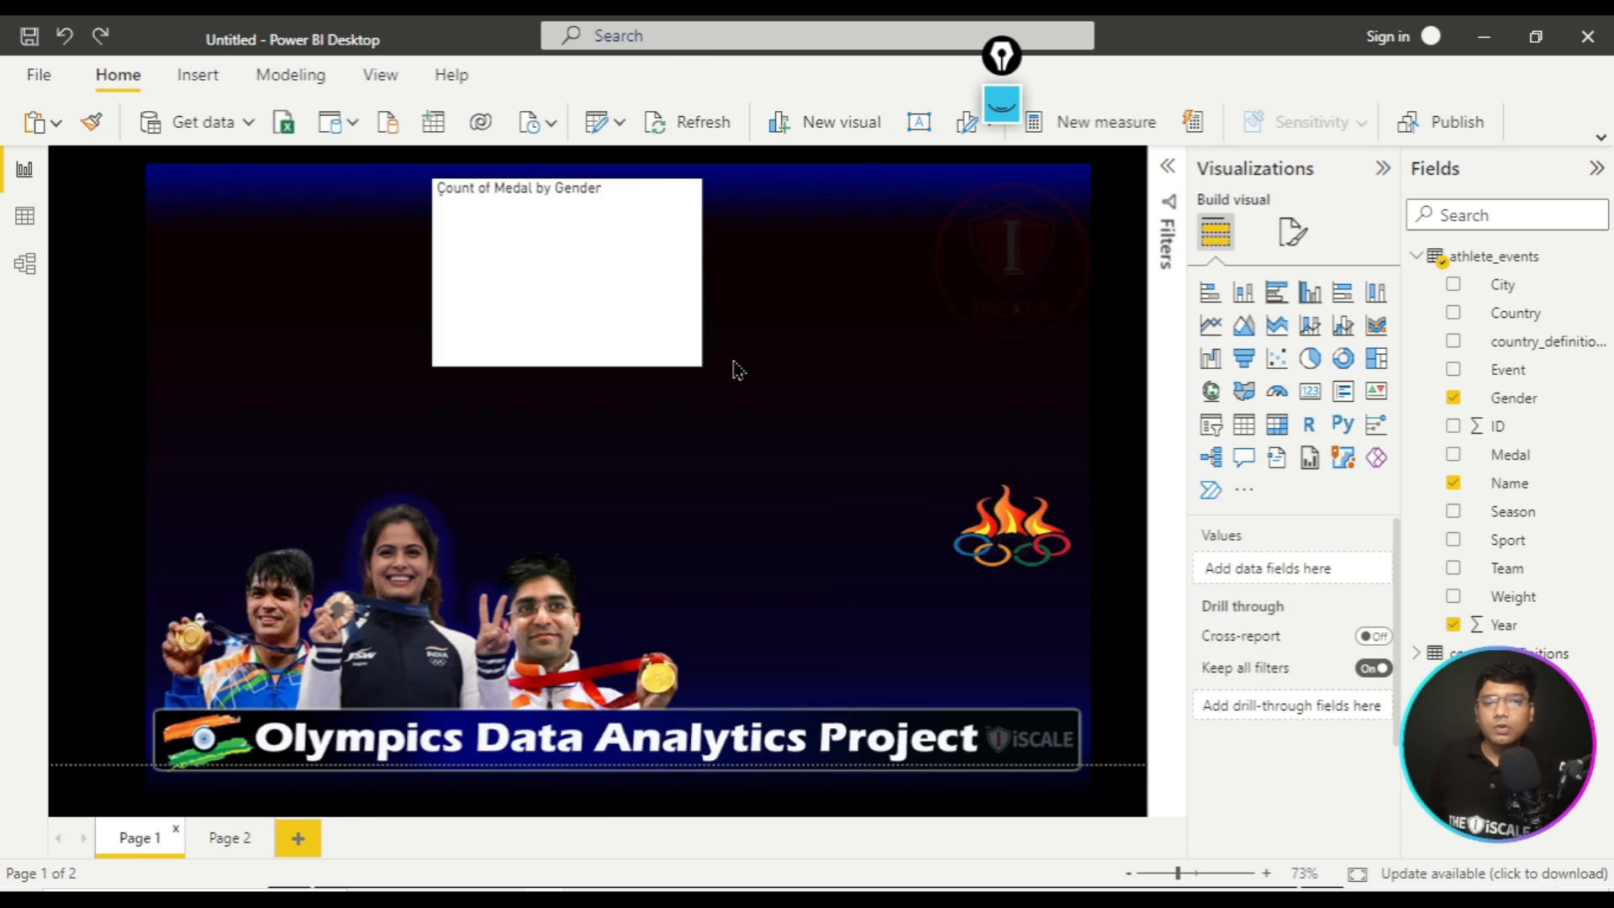
pyautogui.hotkey('ctrl', 'v')
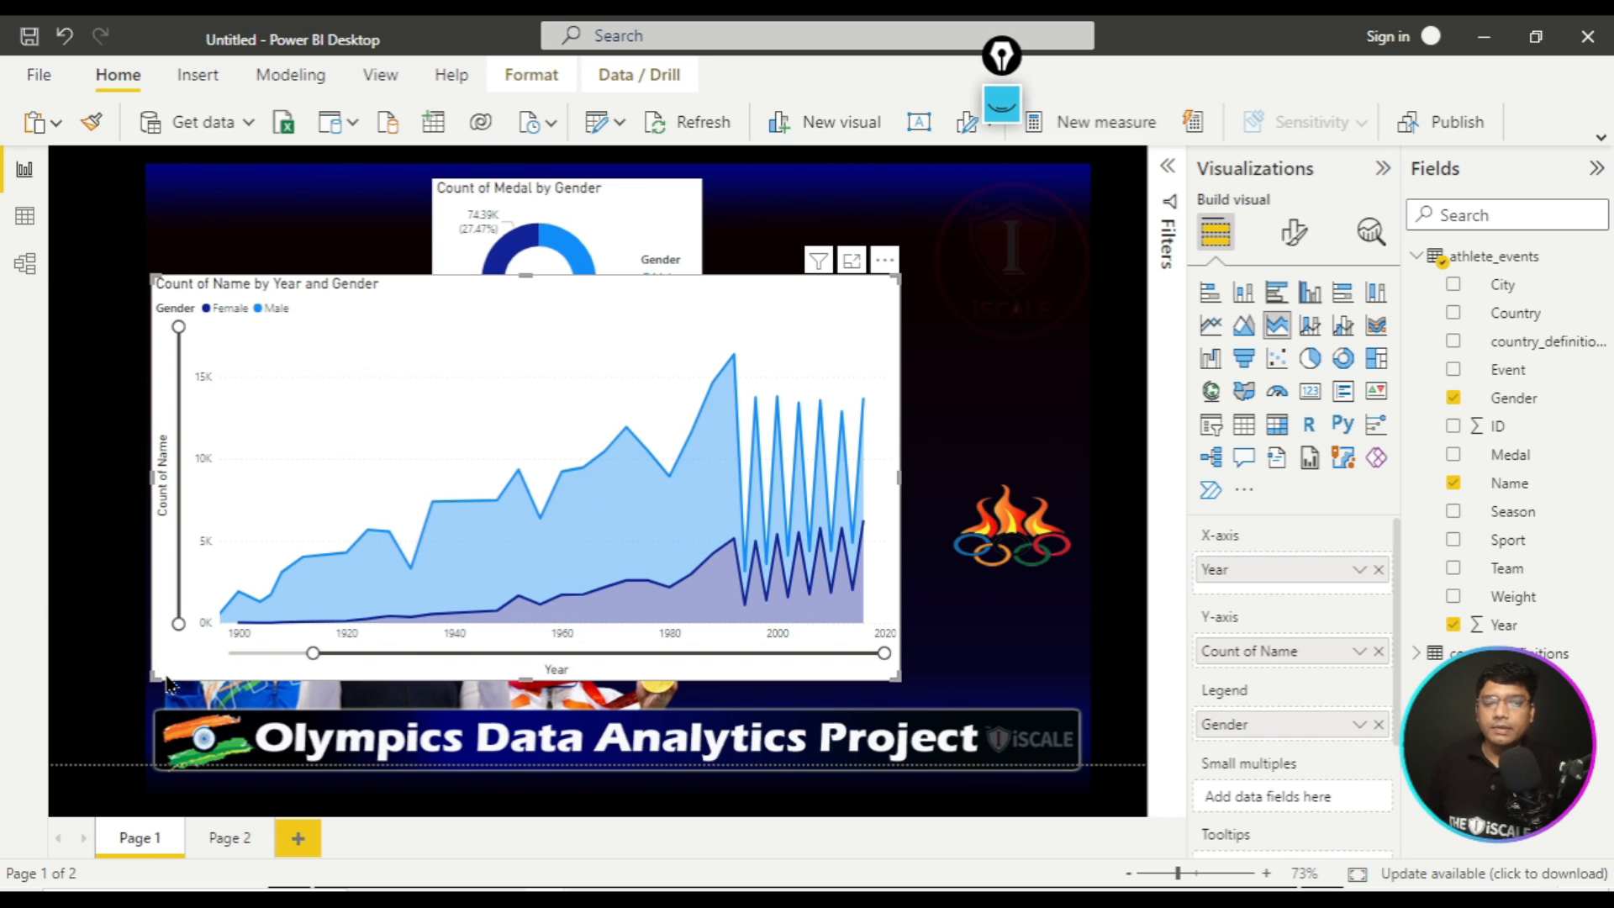
# - Shrink the pasted area chart and place it beside the donut chart in the upper-right part of the dashboard background
pyautogui.moveTo(152, 678); pyautogui.dragTo(409, 533)
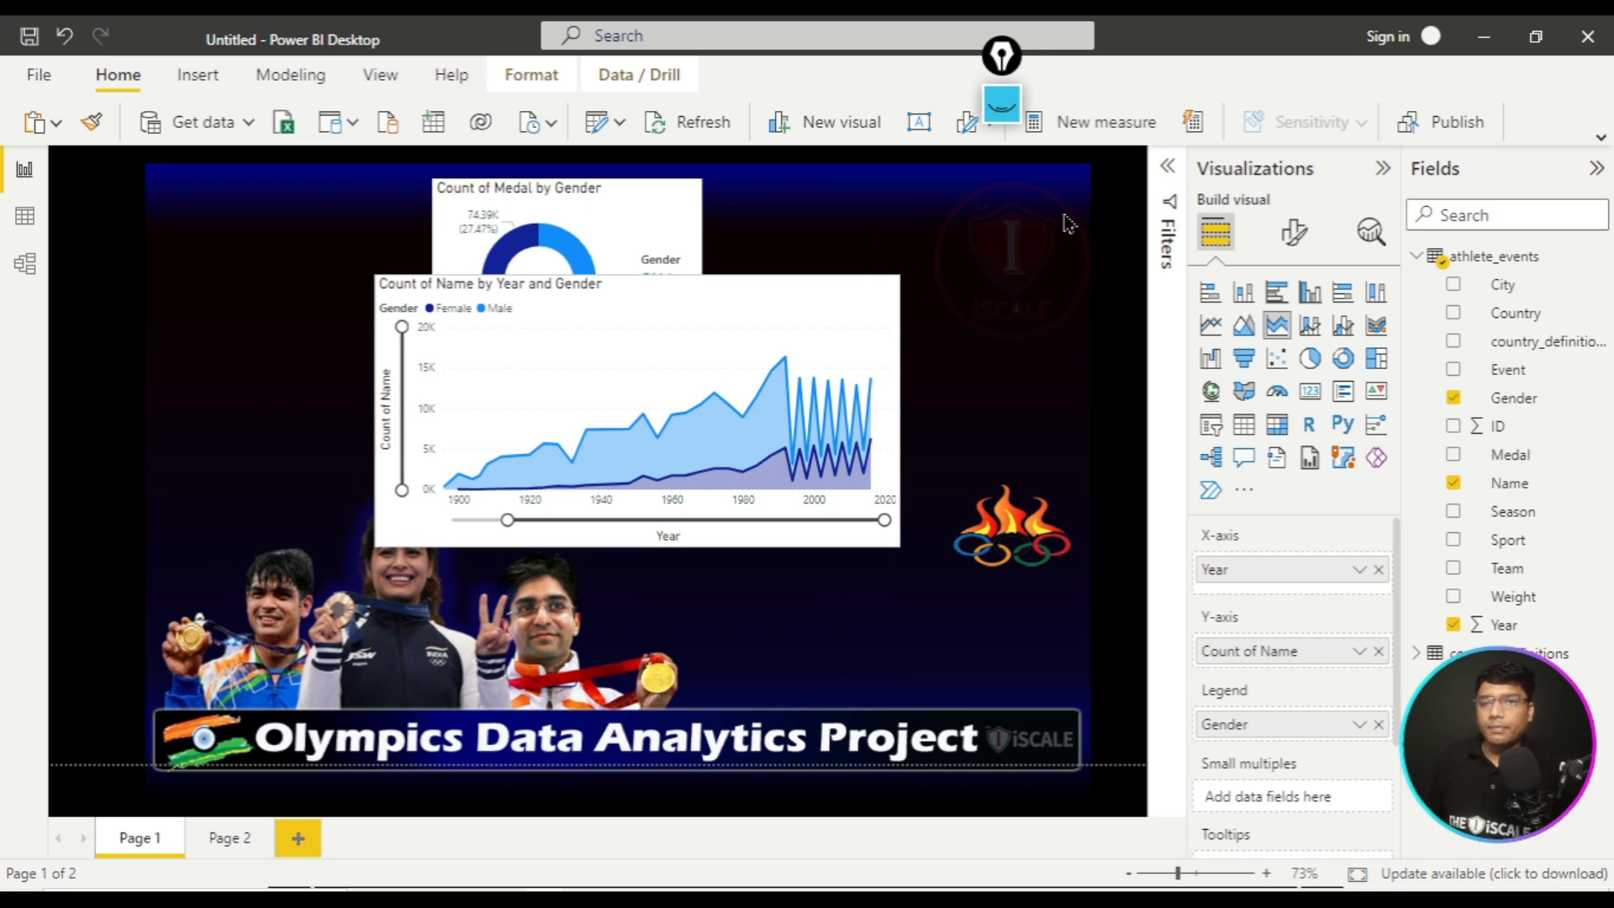
pyautogui.moveTo(821, 295); pyautogui.dragTo(1001, 252)
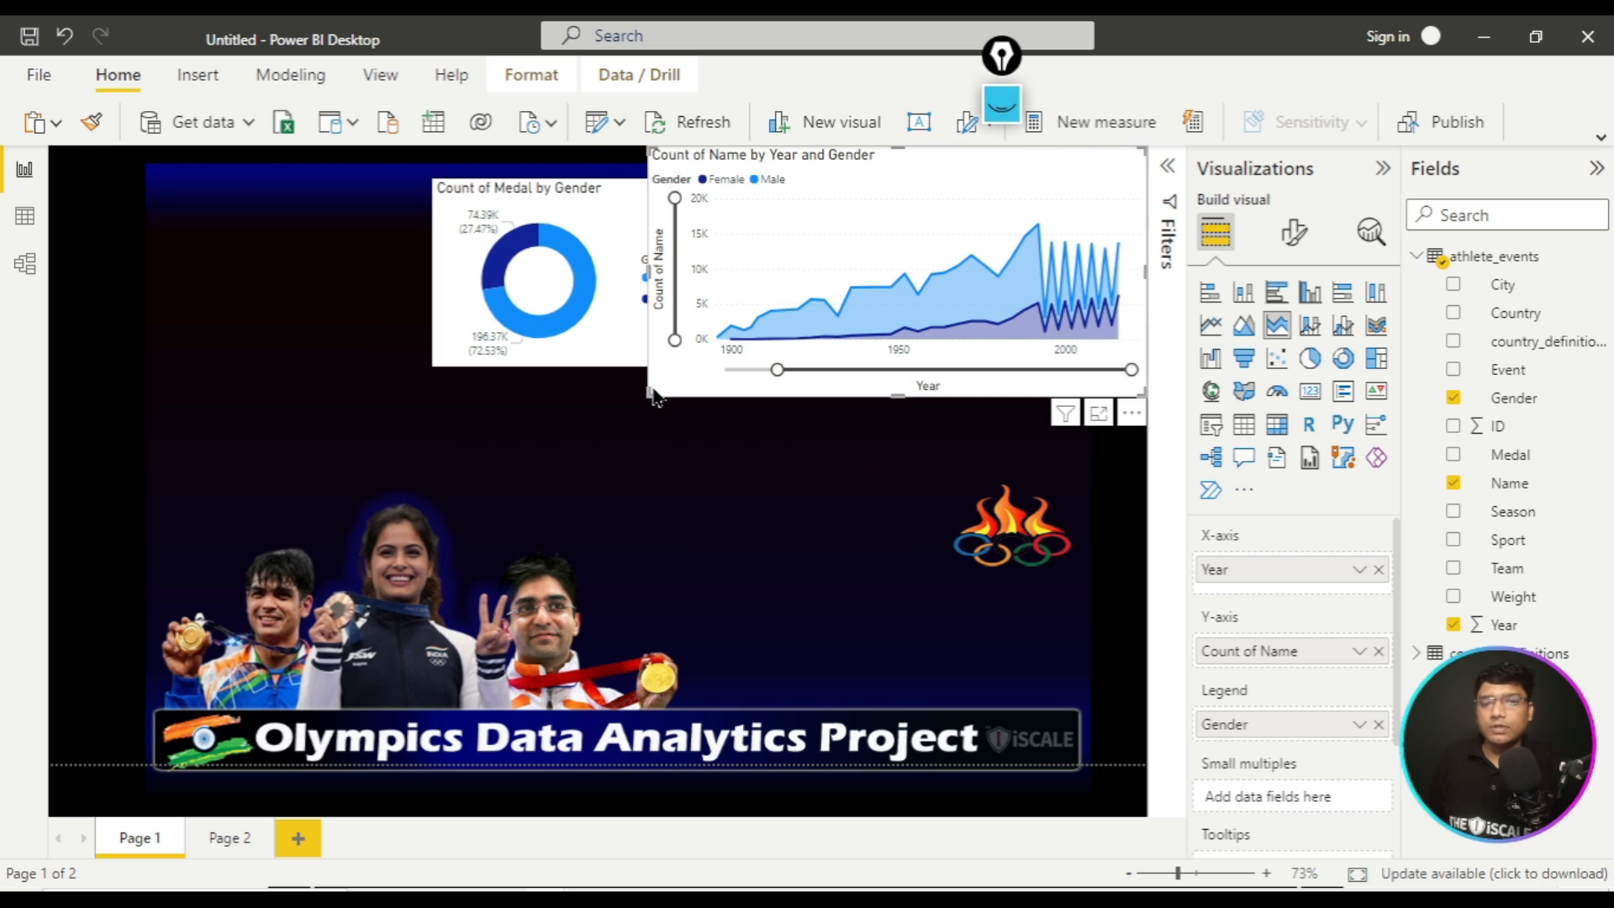
pyautogui.moveTo(650, 393); pyautogui.dragTo(742, 348)
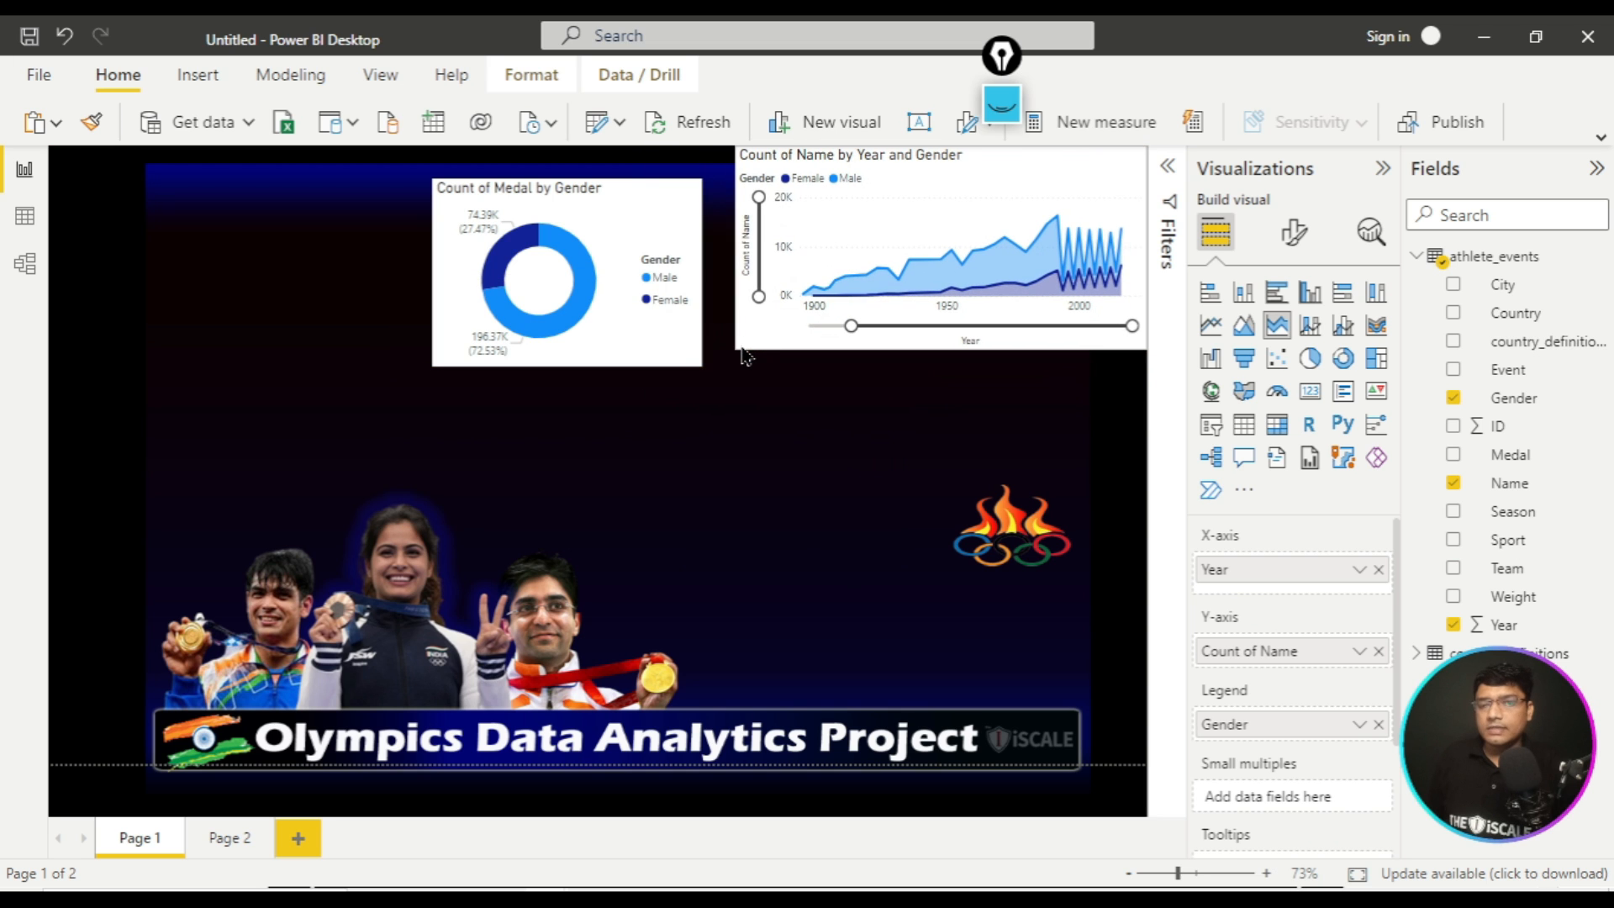
pyautogui.moveTo(1015, 217); pyautogui.dragTo(1019, 185)
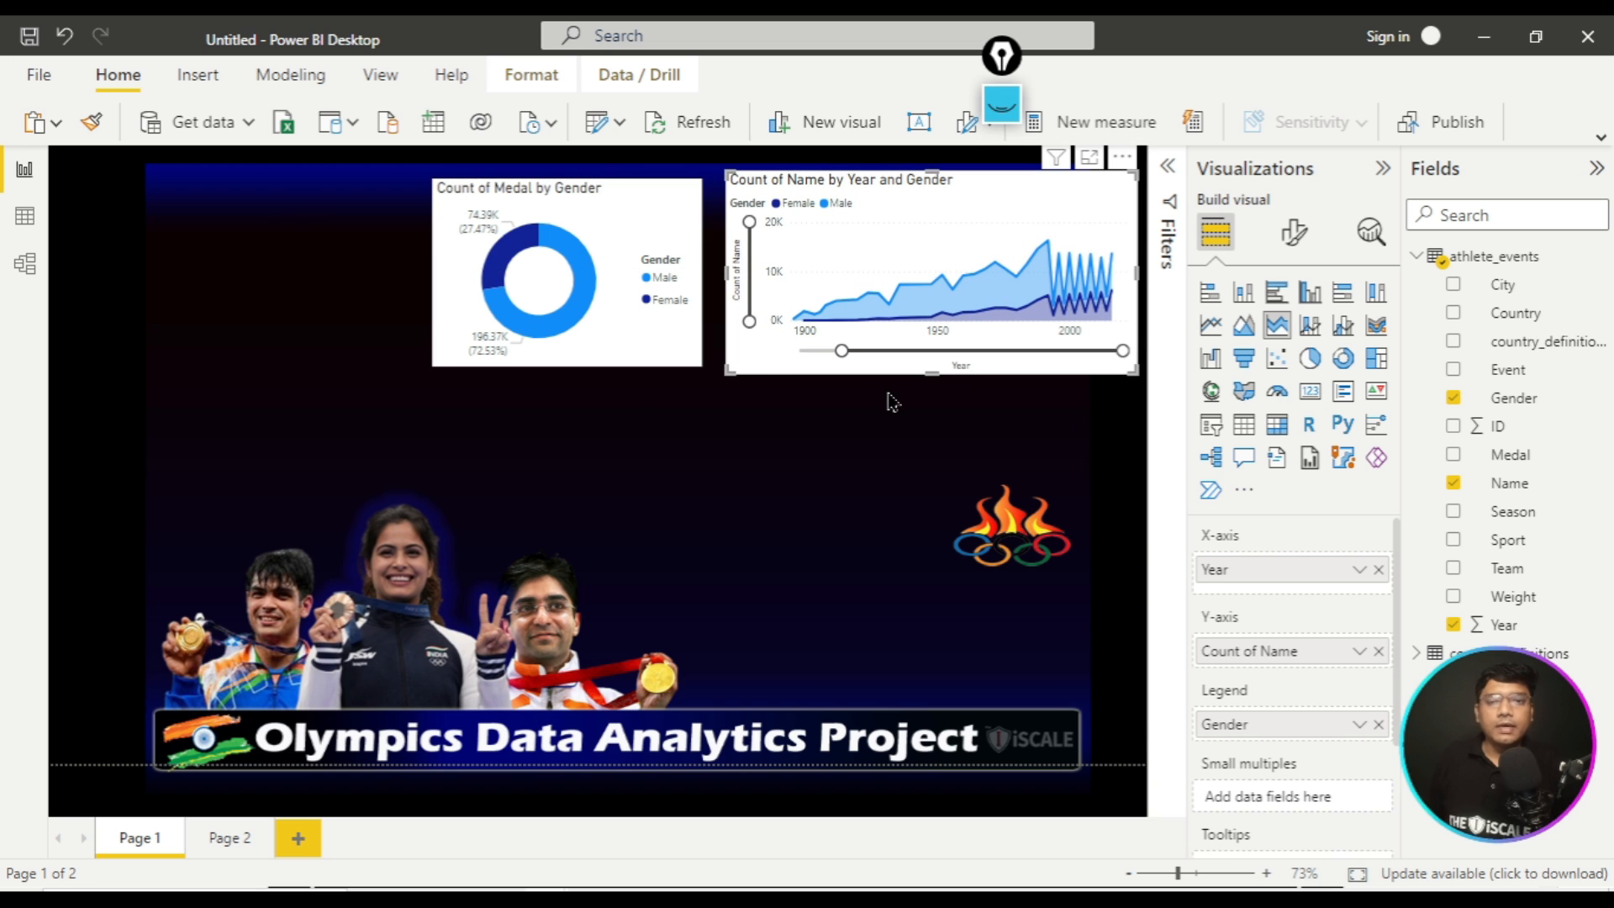
# - Switch to Notes PDF.pdf to examine the Top 10 Countries by Medals table, and check the columns of the Olympics Dataset workbook in Excel
pyautogui.click(628, 889)
pyautogui.scroll(-7, 715, 626)
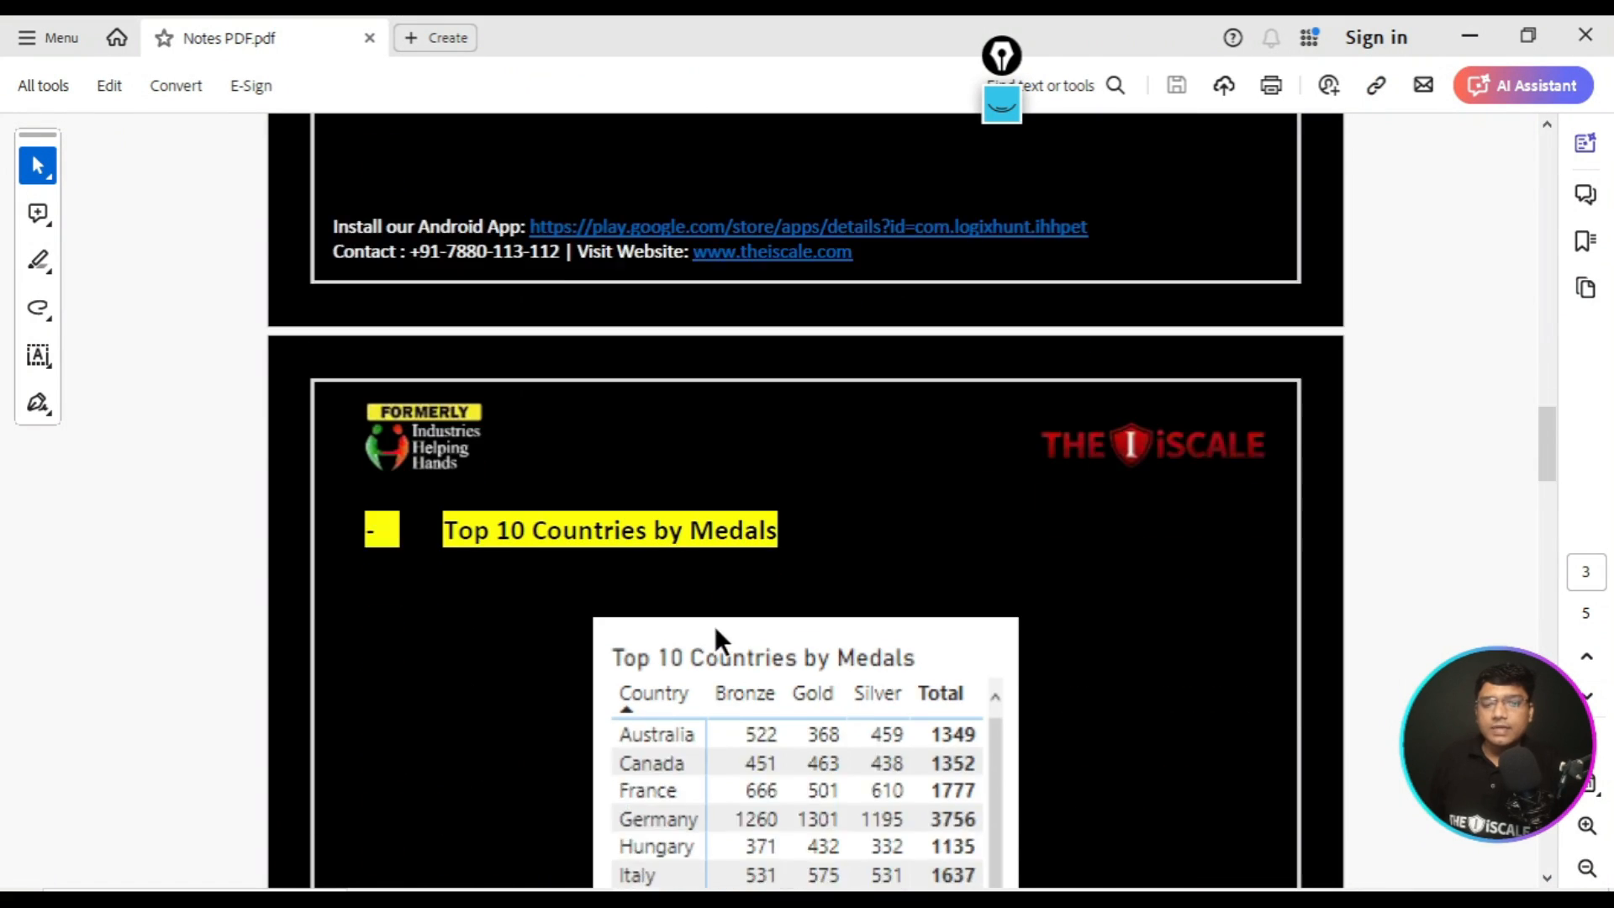
pyautogui.scroll(-3, 714, 626)
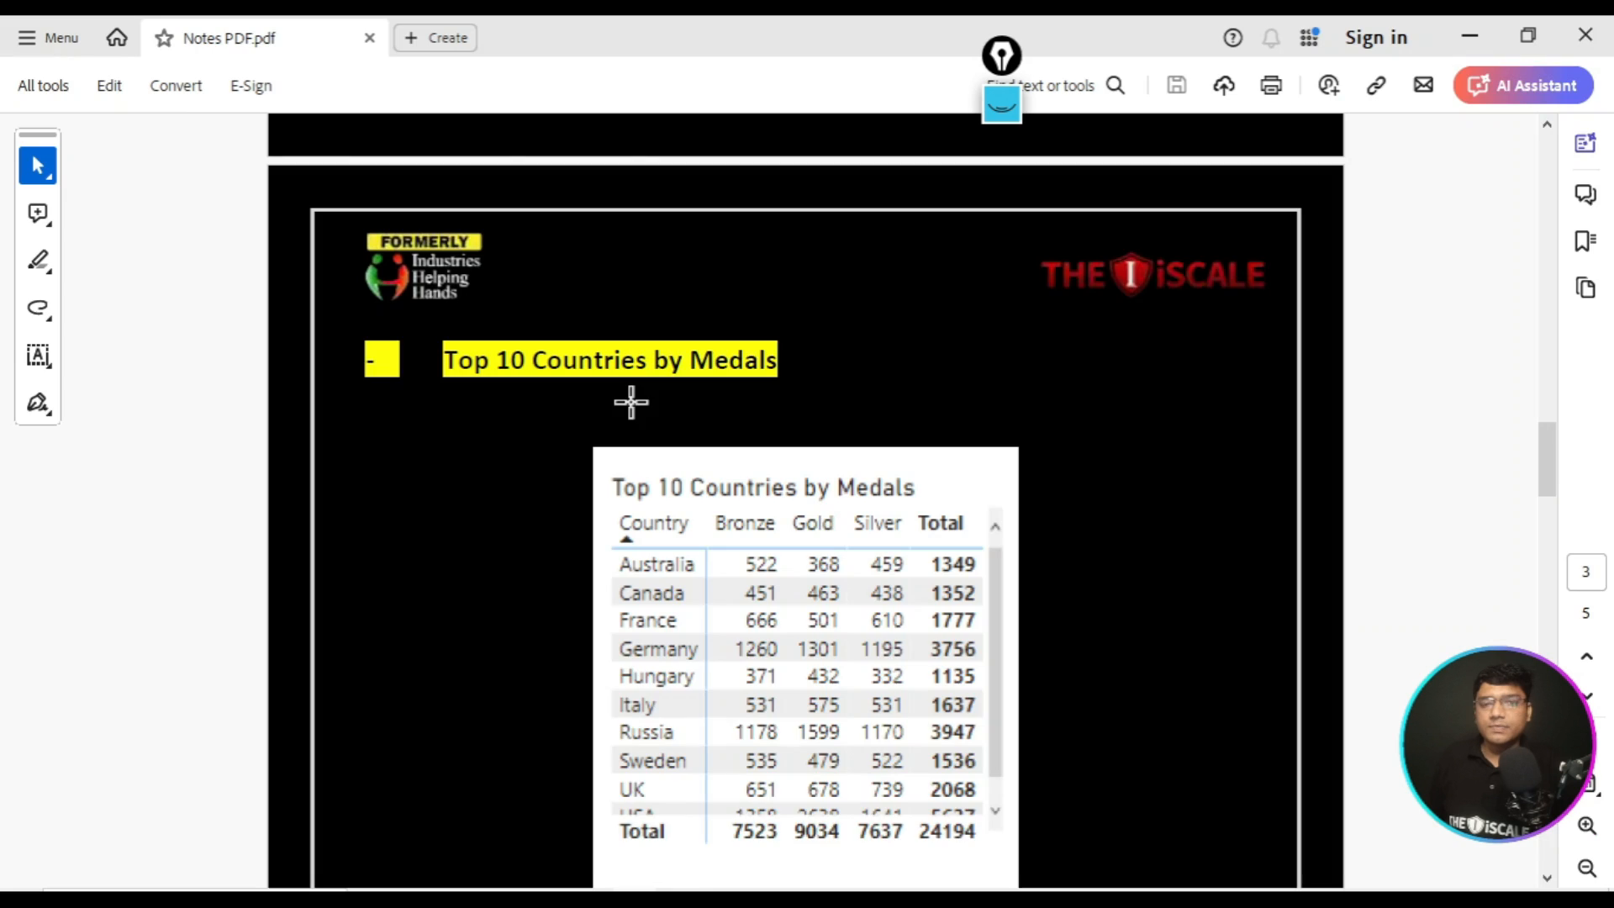
pyautogui.scroll(-1, 648, 471)
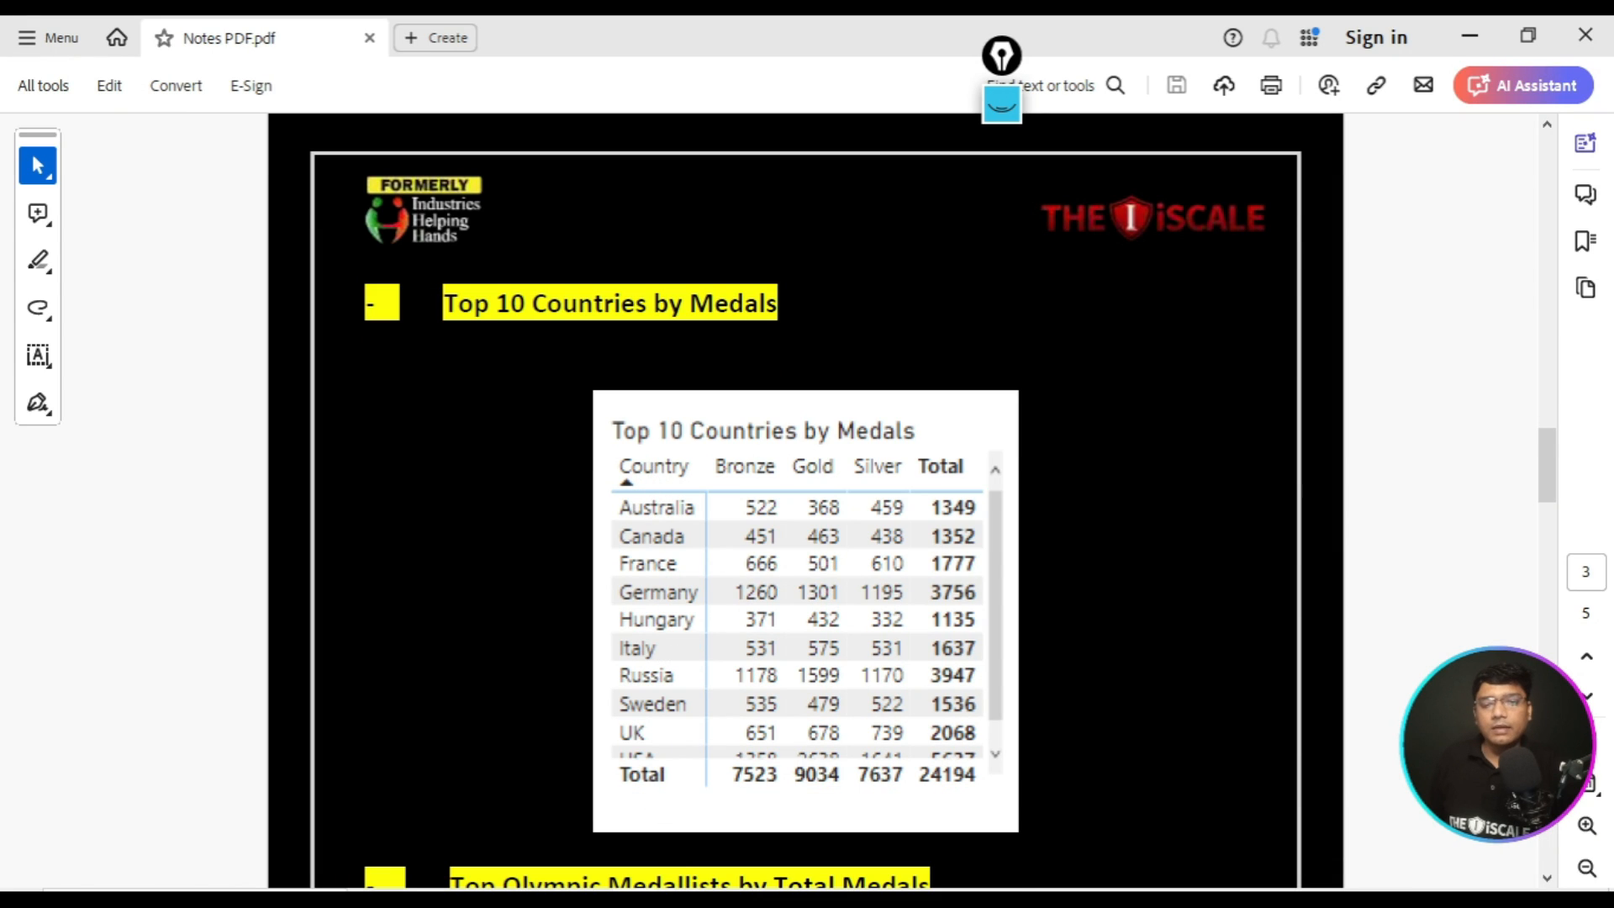
pyautogui.hotkey('alt', 'Tab')
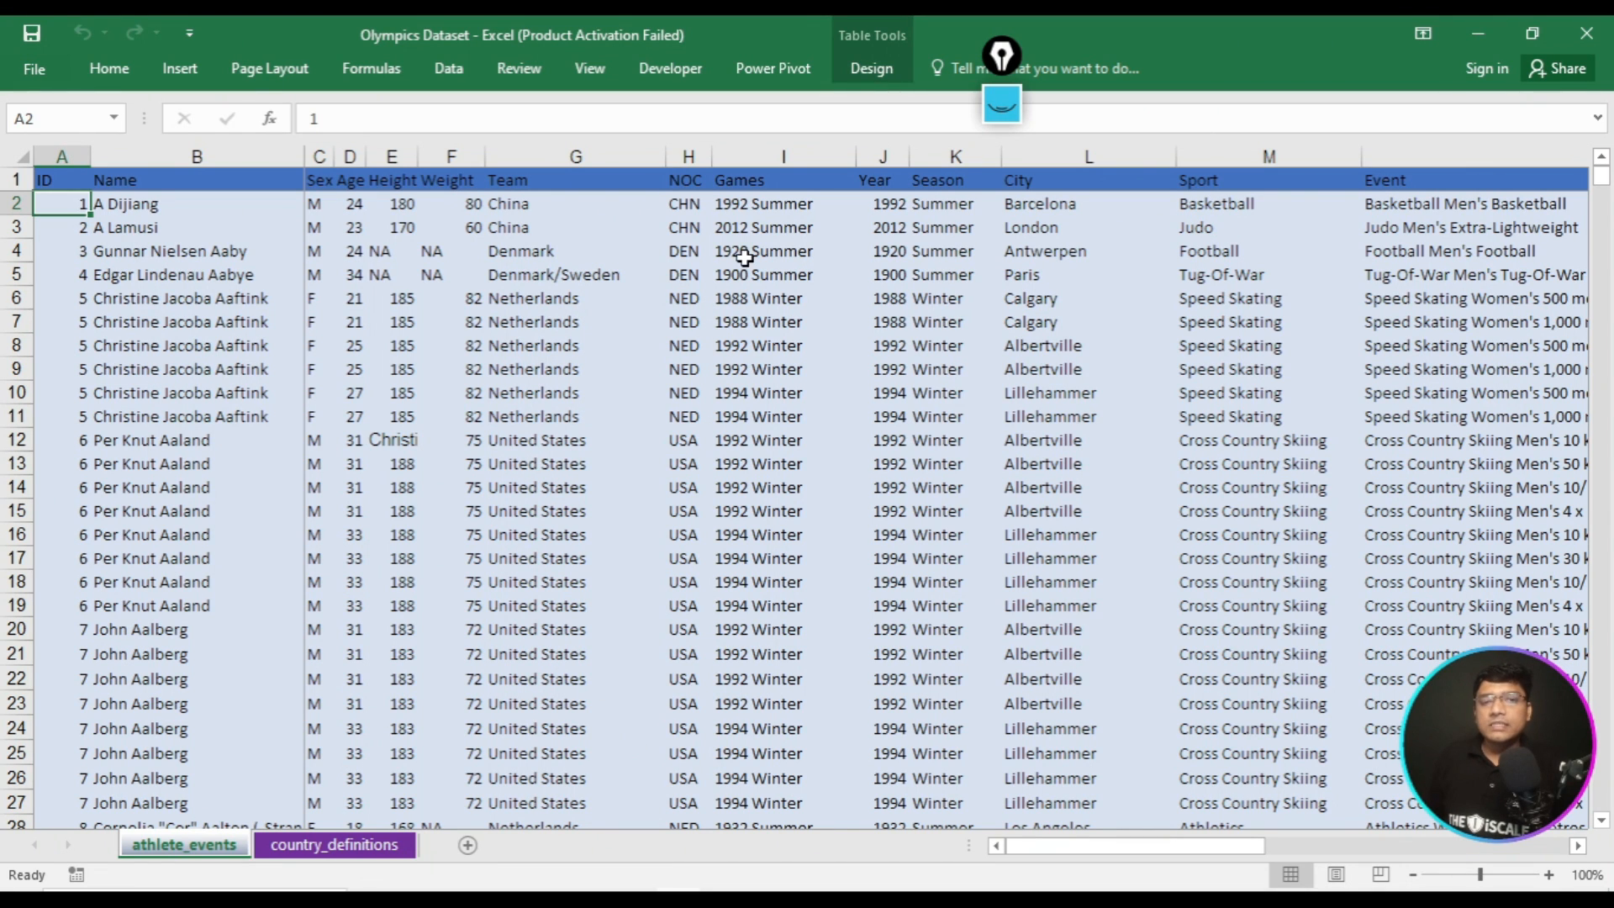
pyautogui.moveTo(1085, 844); pyautogui.dragTo(844, 798)
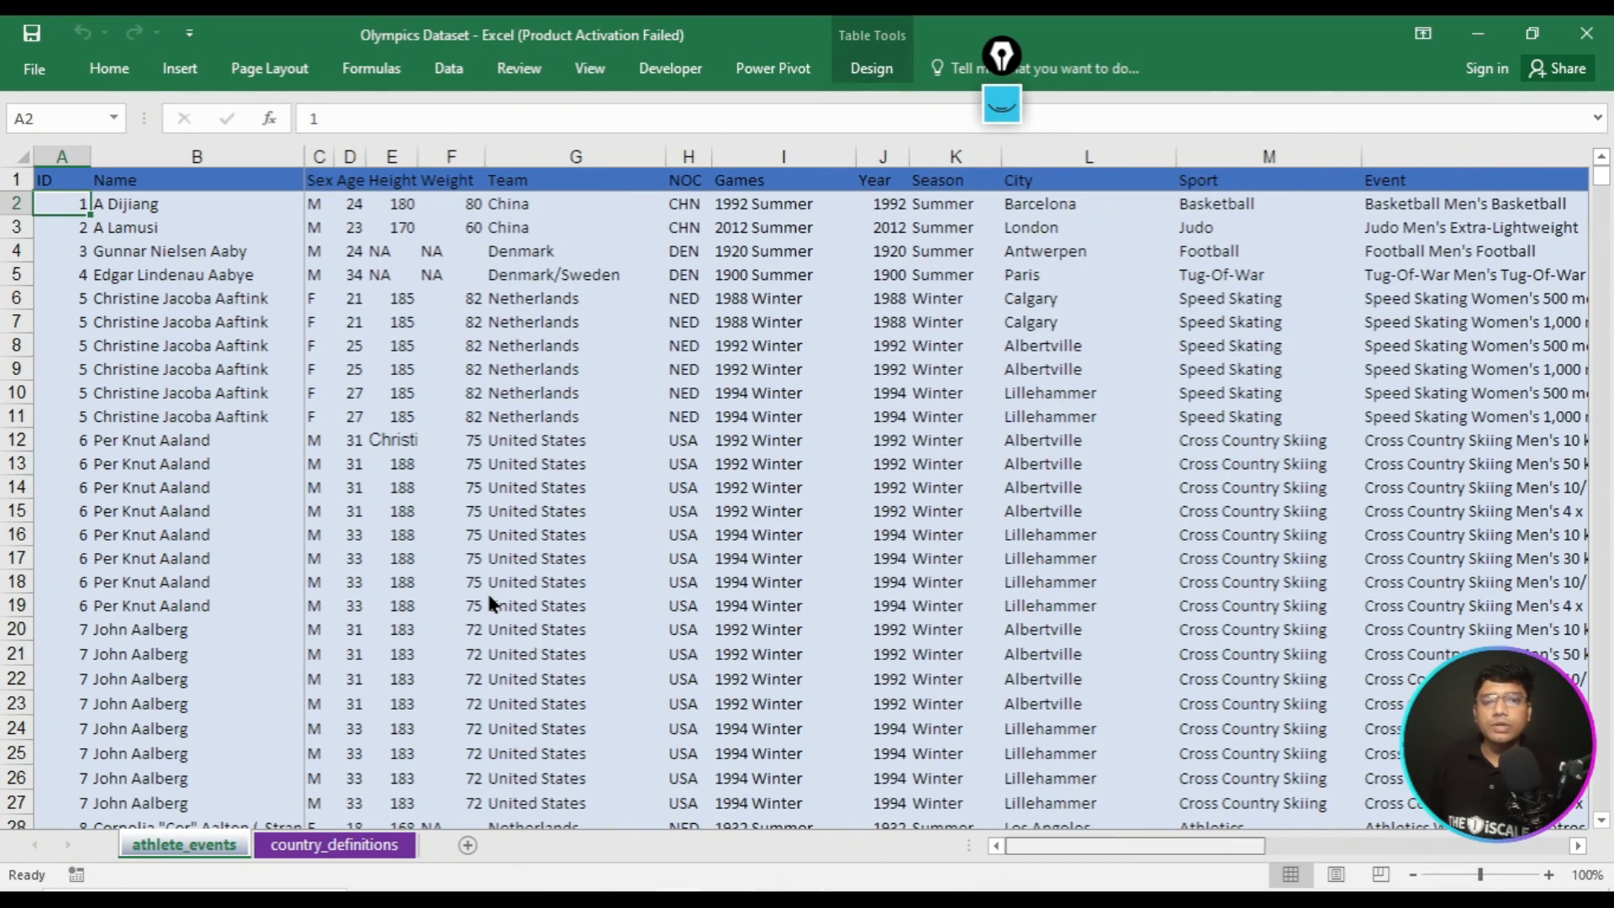
pyautogui.moveTo(489, 604); pyautogui.dragTo(489, 603)
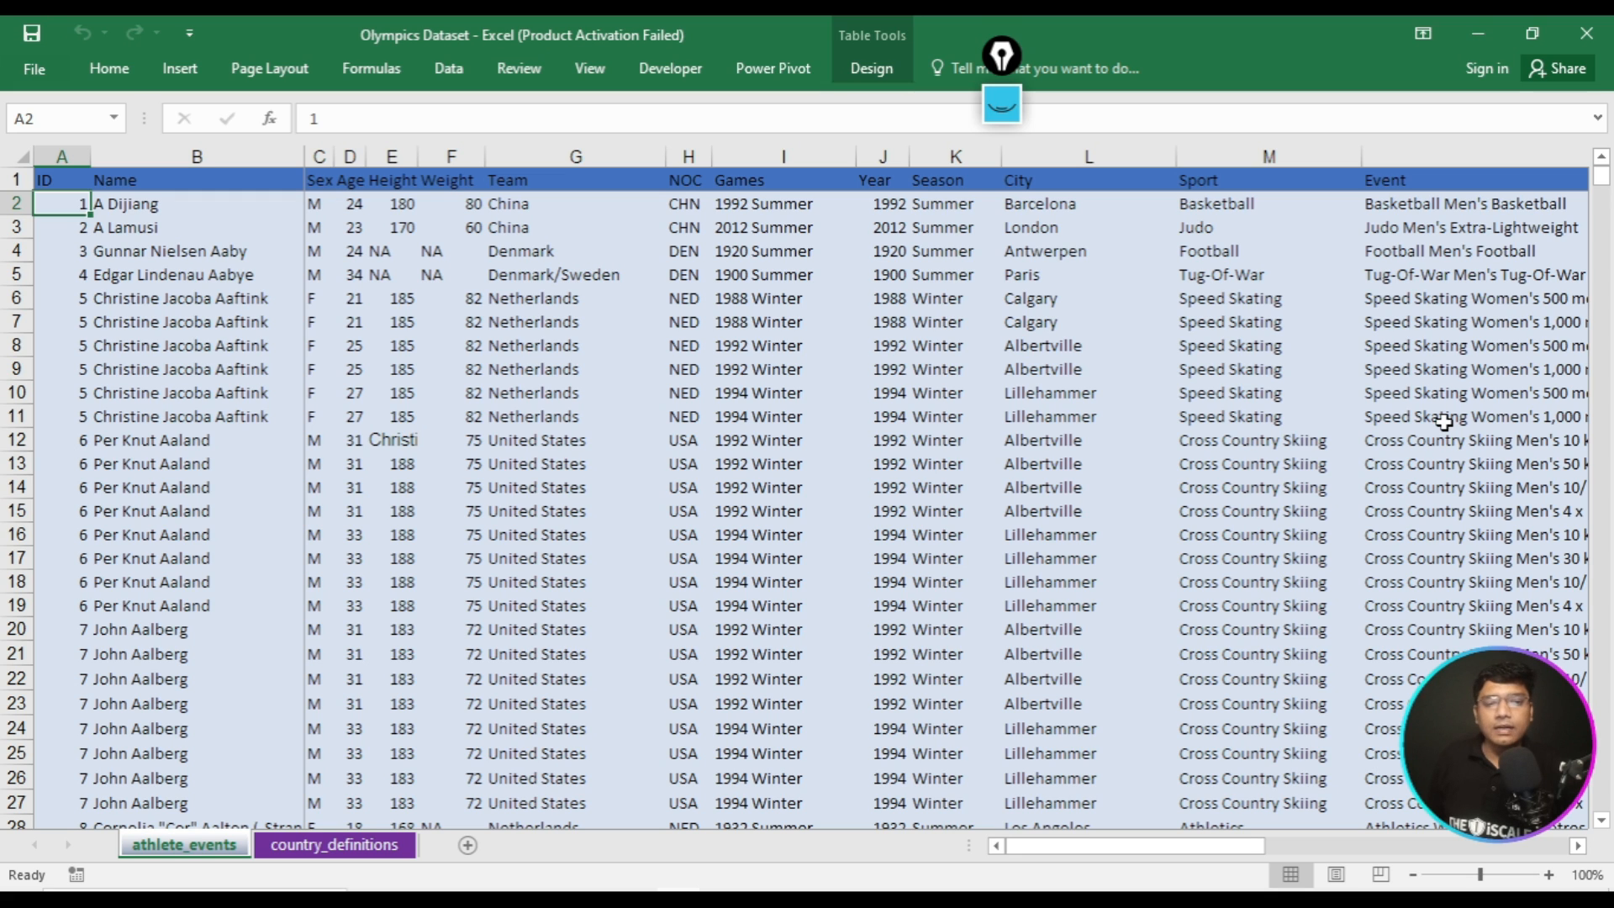
pyautogui.click(678, 893)
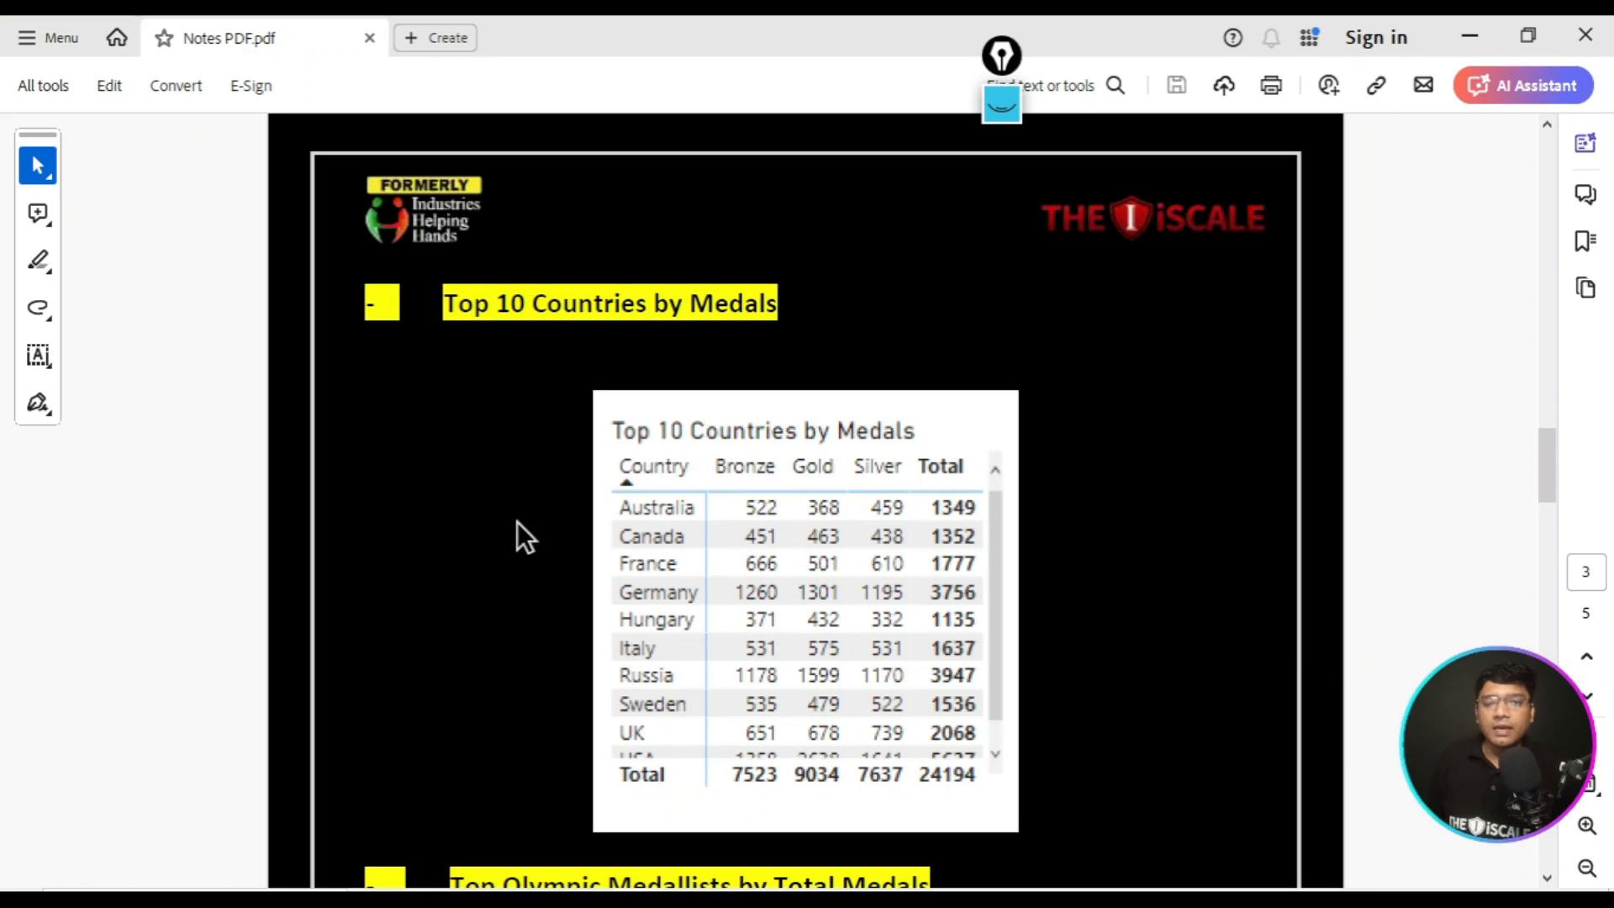
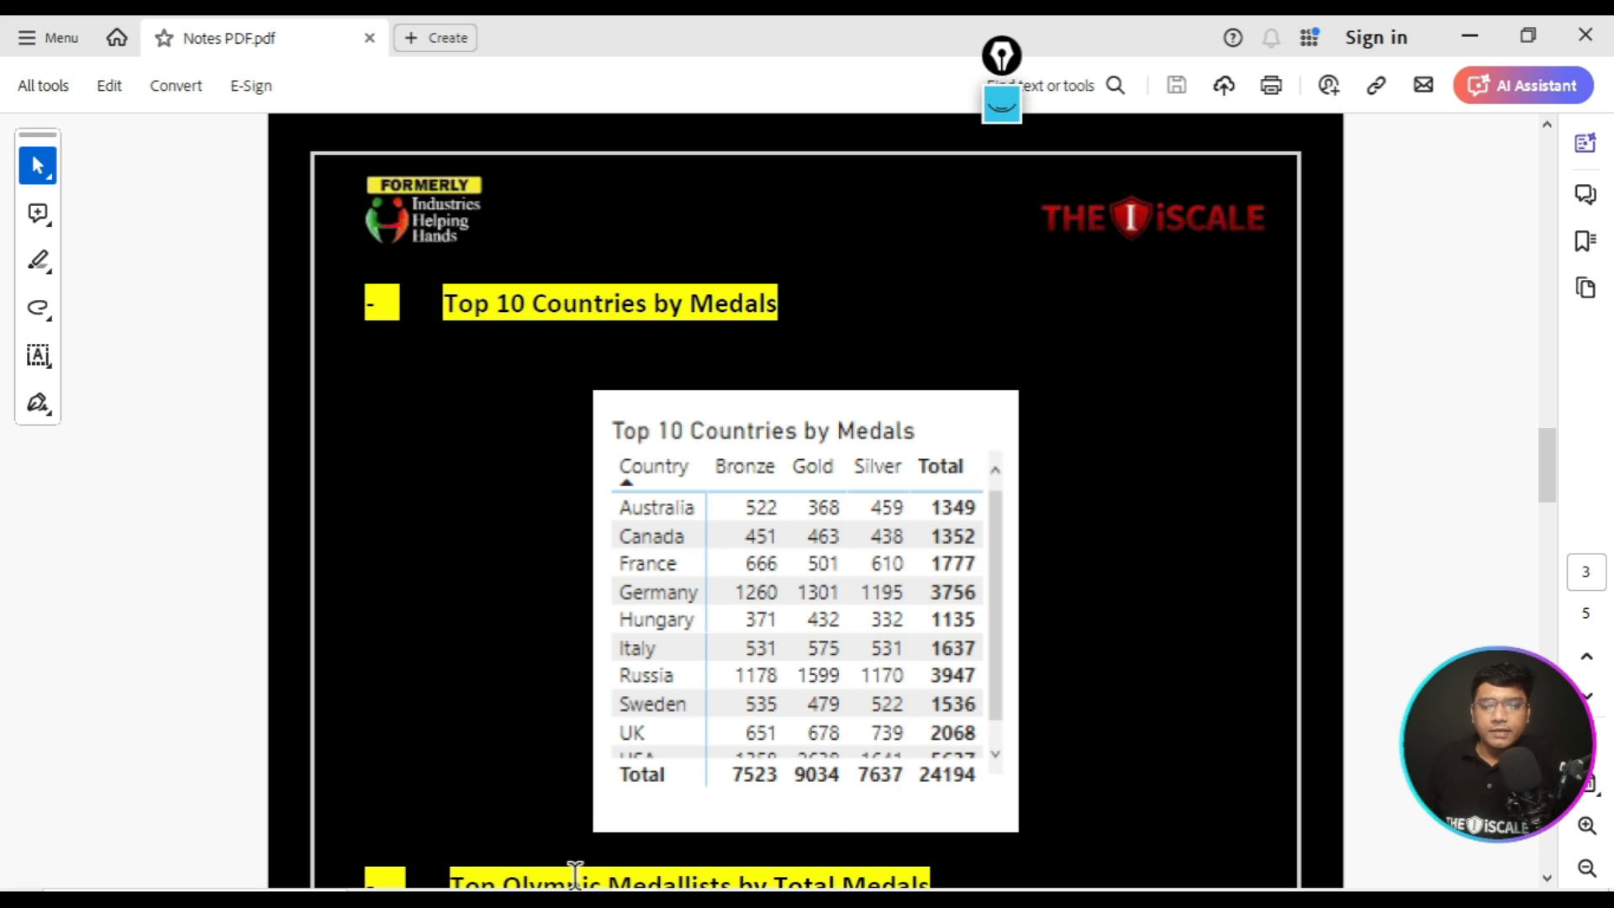
# - Switch back to Power BI Desktop and remove the original area chart from Page 2
pyautogui.click(626, 841)
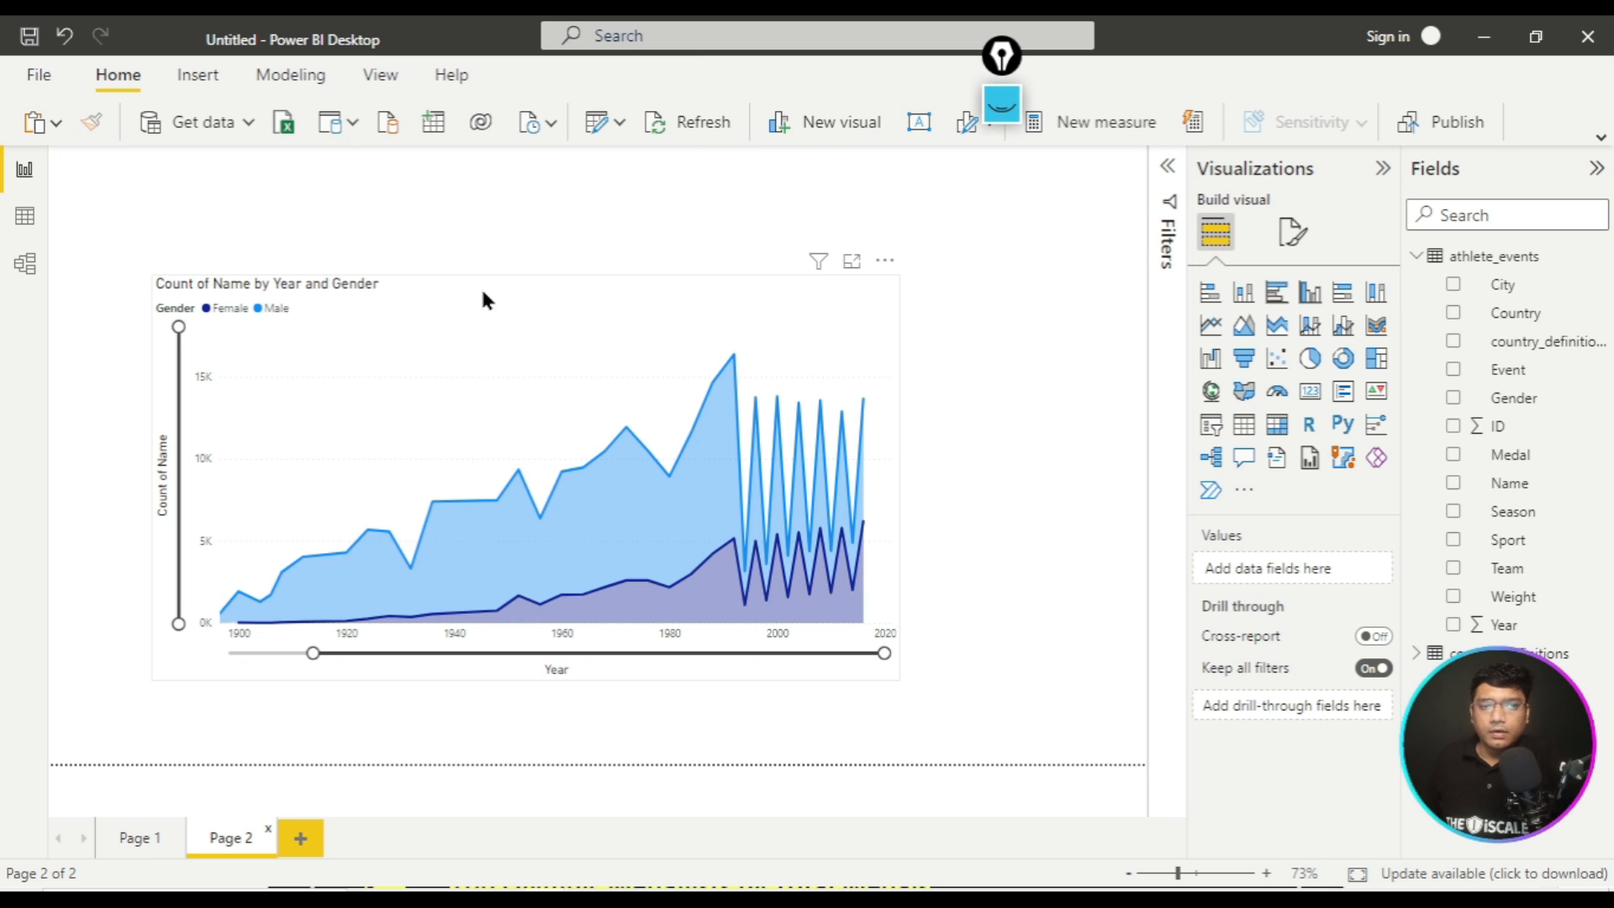
pyautogui.click(471, 291)
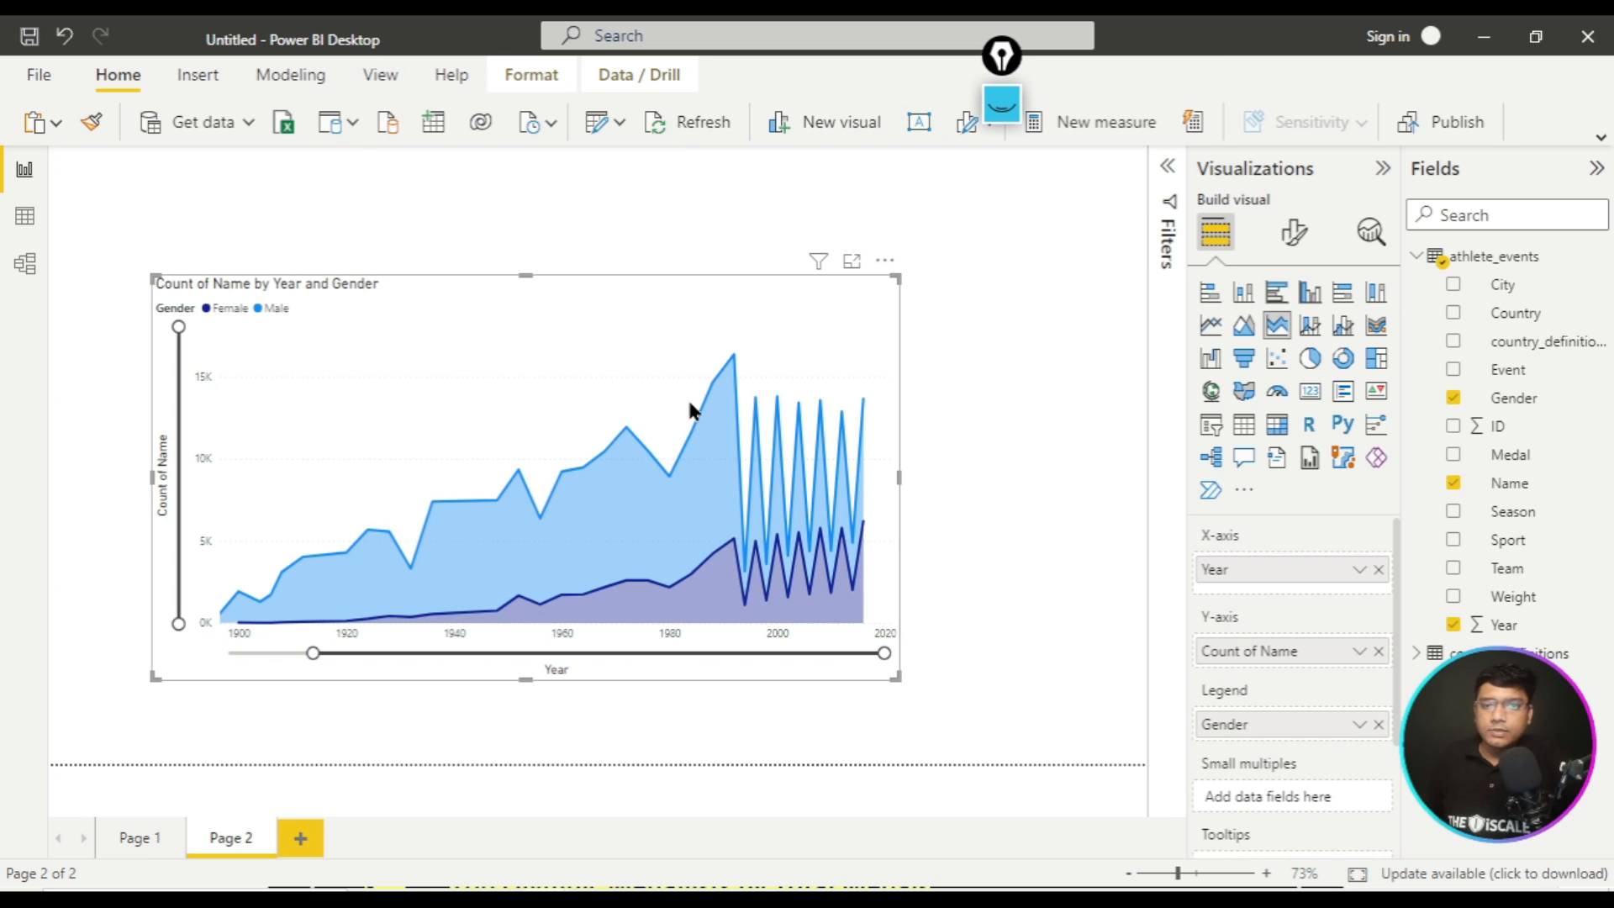
pyautogui.click(885, 262)
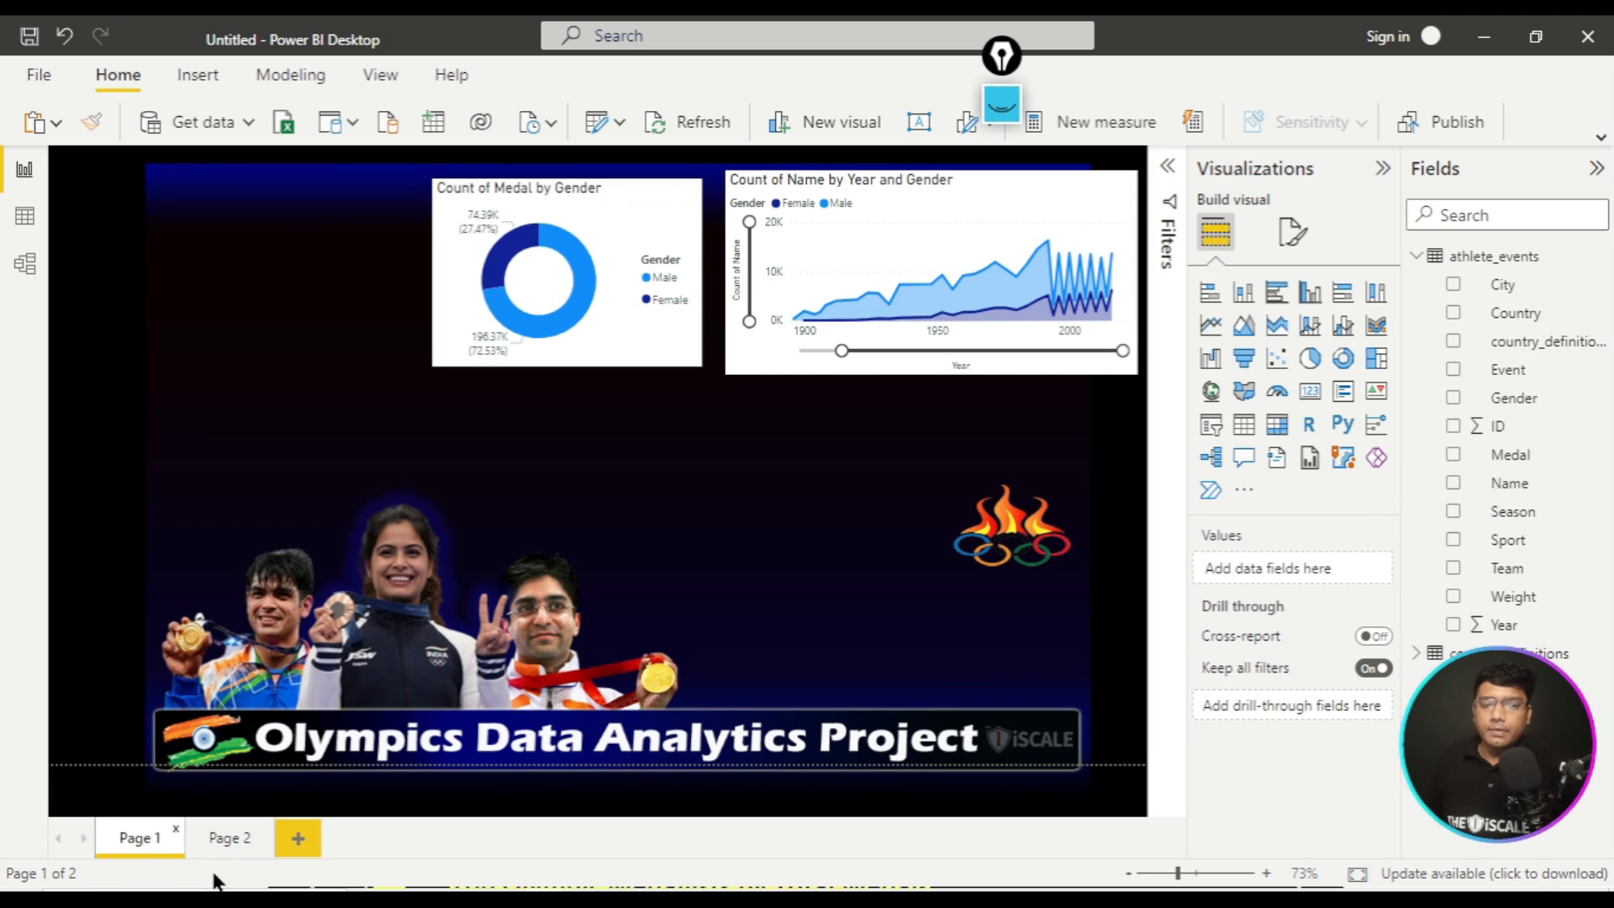
pyautogui.click(231, 838)
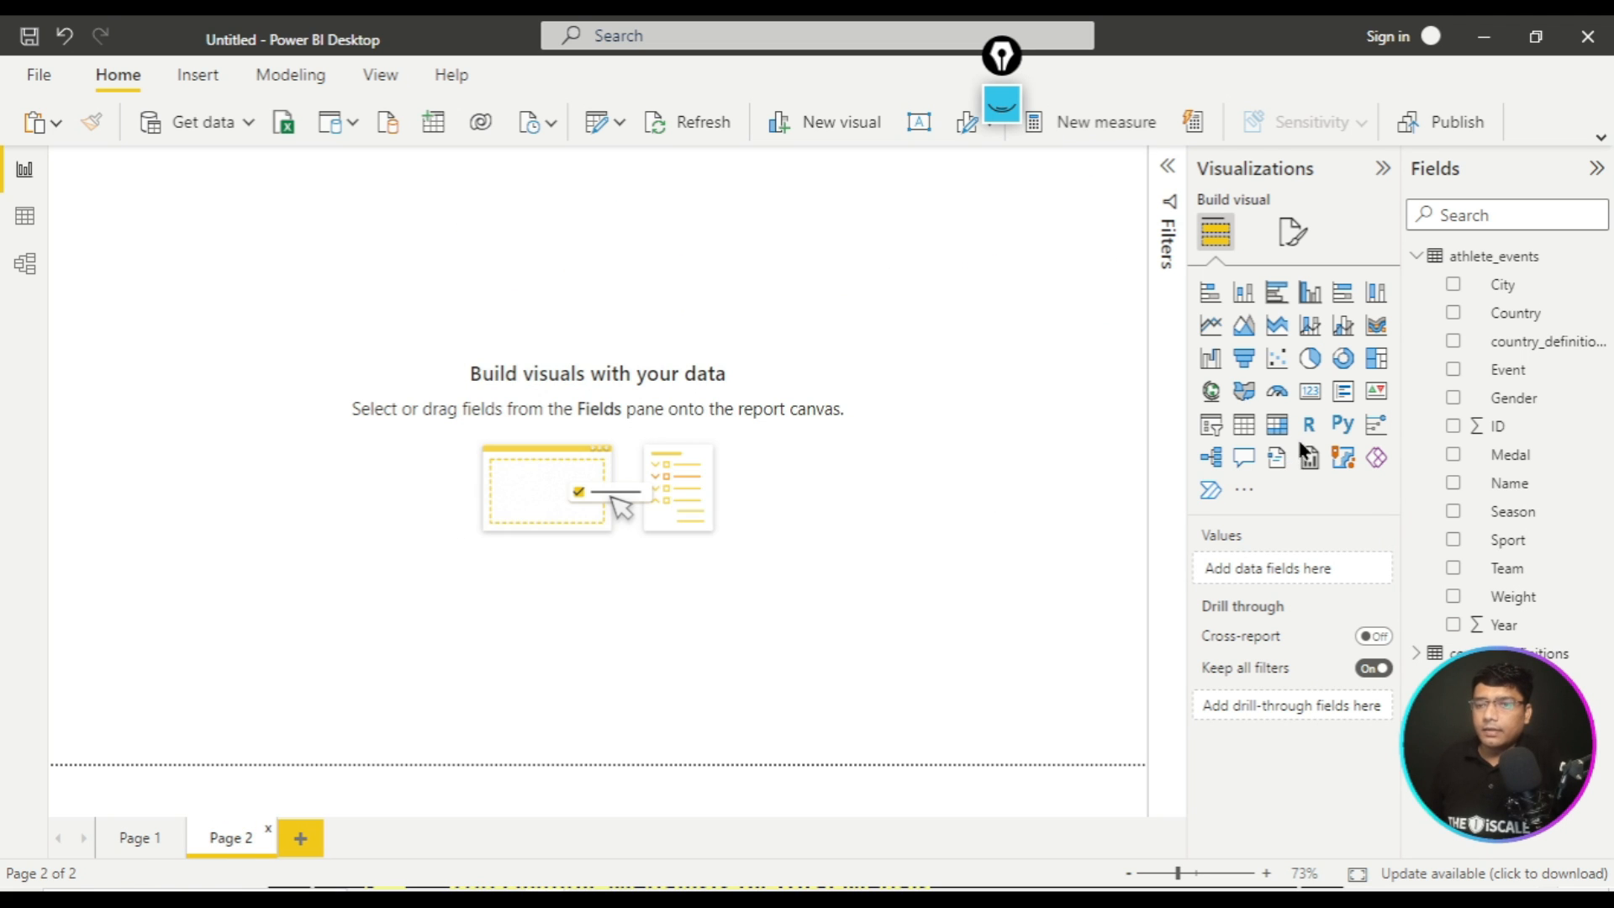
# - Clear the old screen annotations, mark the Matrix visual with a rectangle, and hide the annotation tools
pyautogui.click(1002, 104)
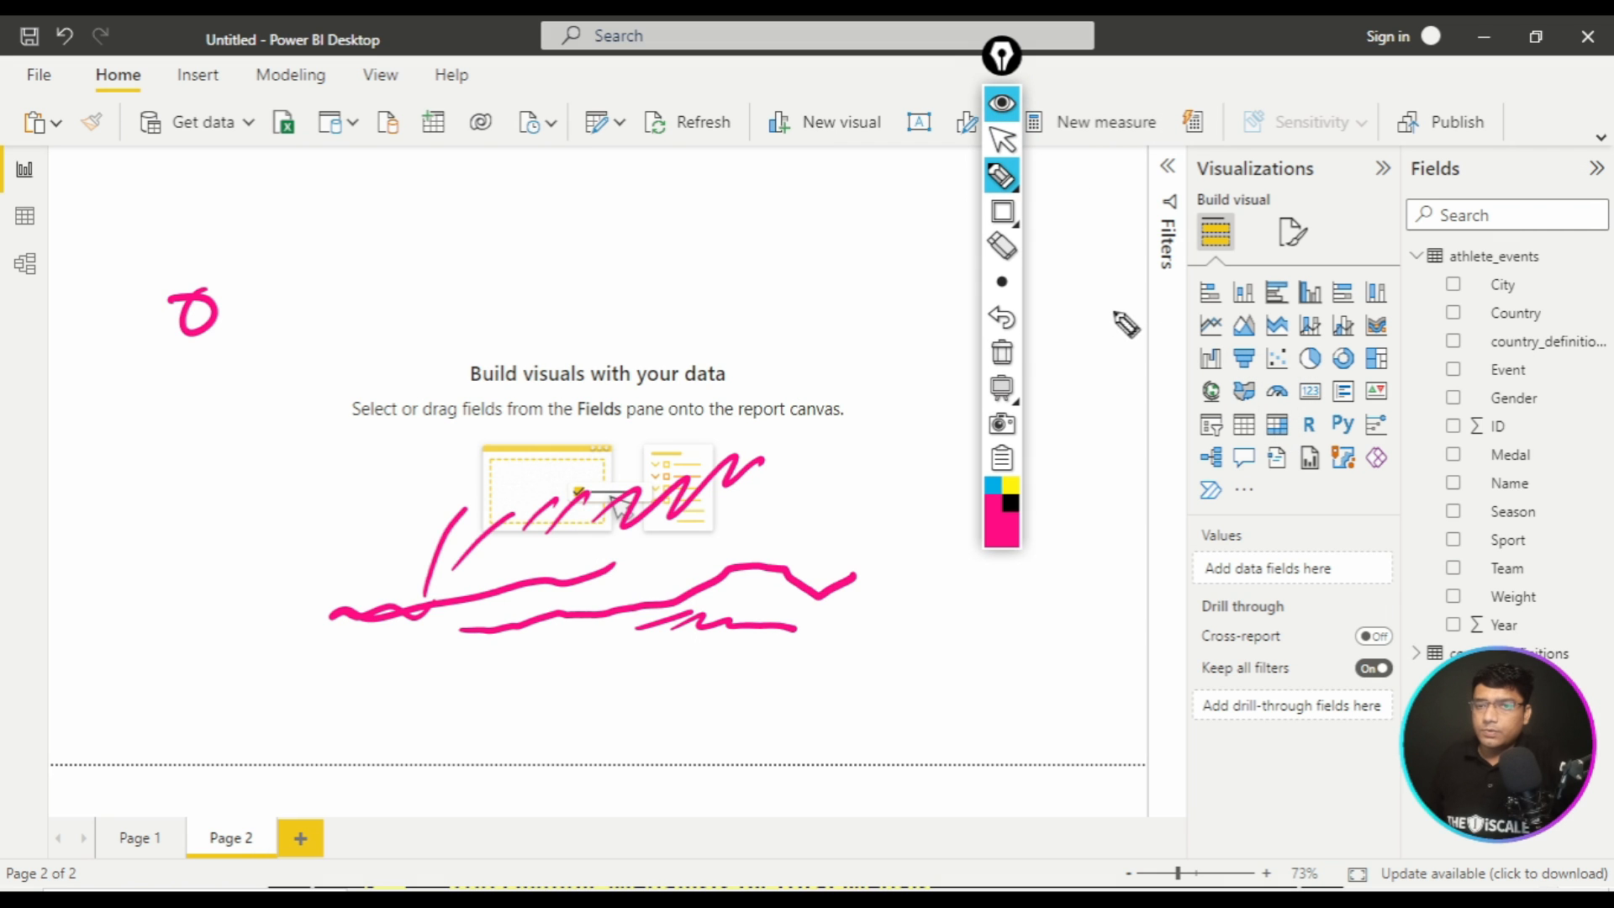
pyautogui.click(1003, 360)
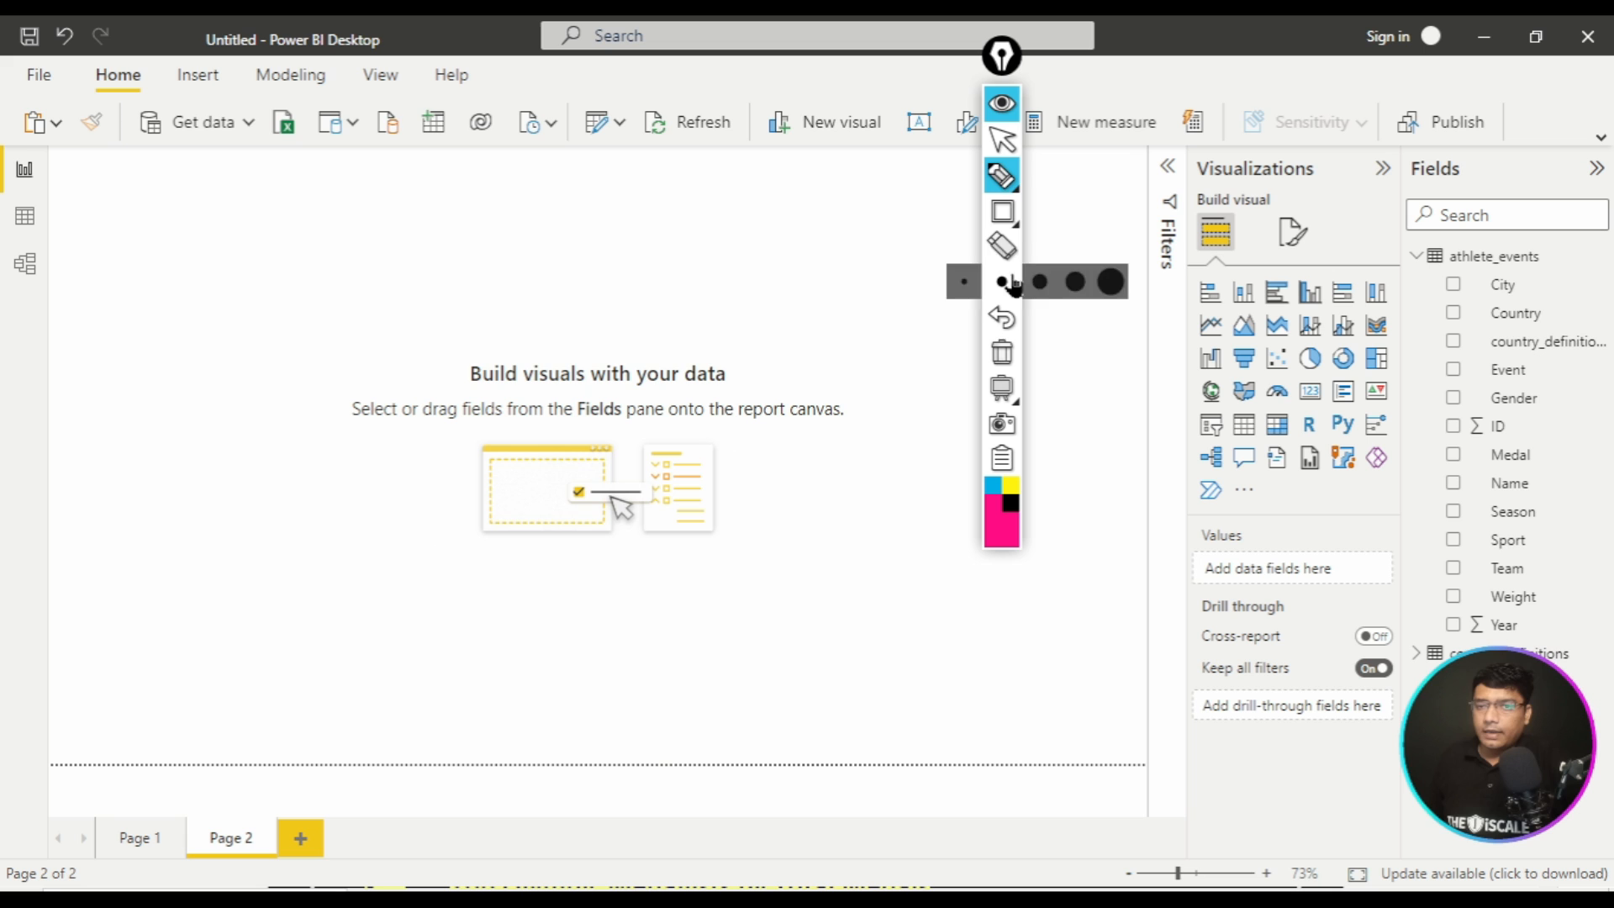
pyautogui.click(1009, 221)
pyautogui.moveTo(1255, 391); pyautogui.dragTo(1303, 444)
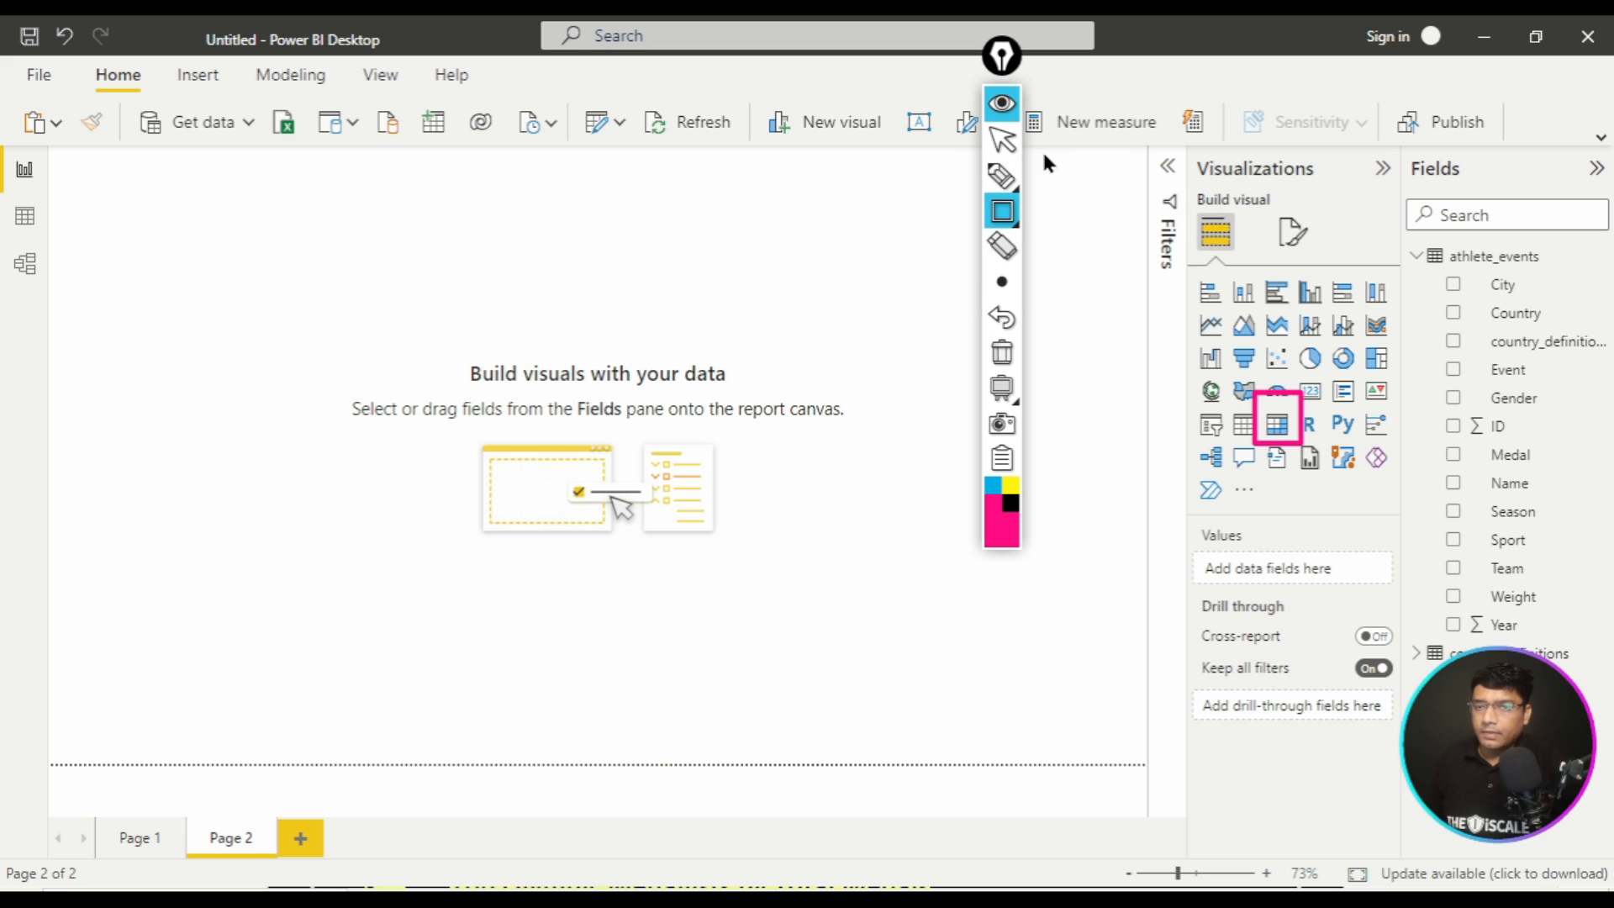
pyautogui.click(996, 106)
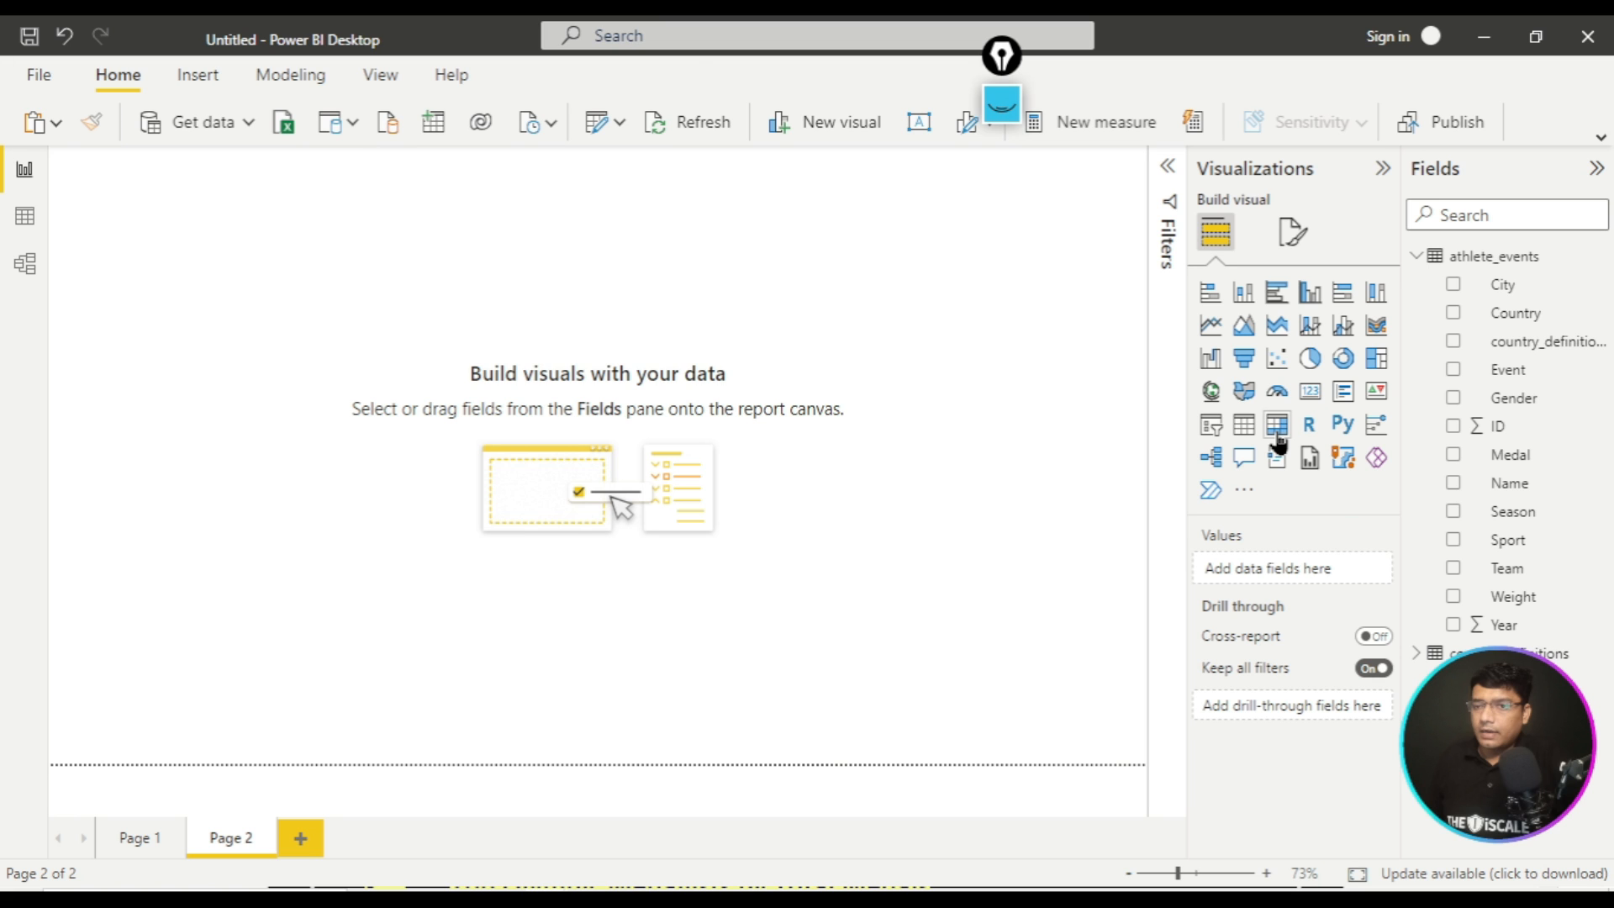
# - Add a Matrix visual to Page 2 and enlarge it, mainly in width
pyautogui.click(1277, 429)
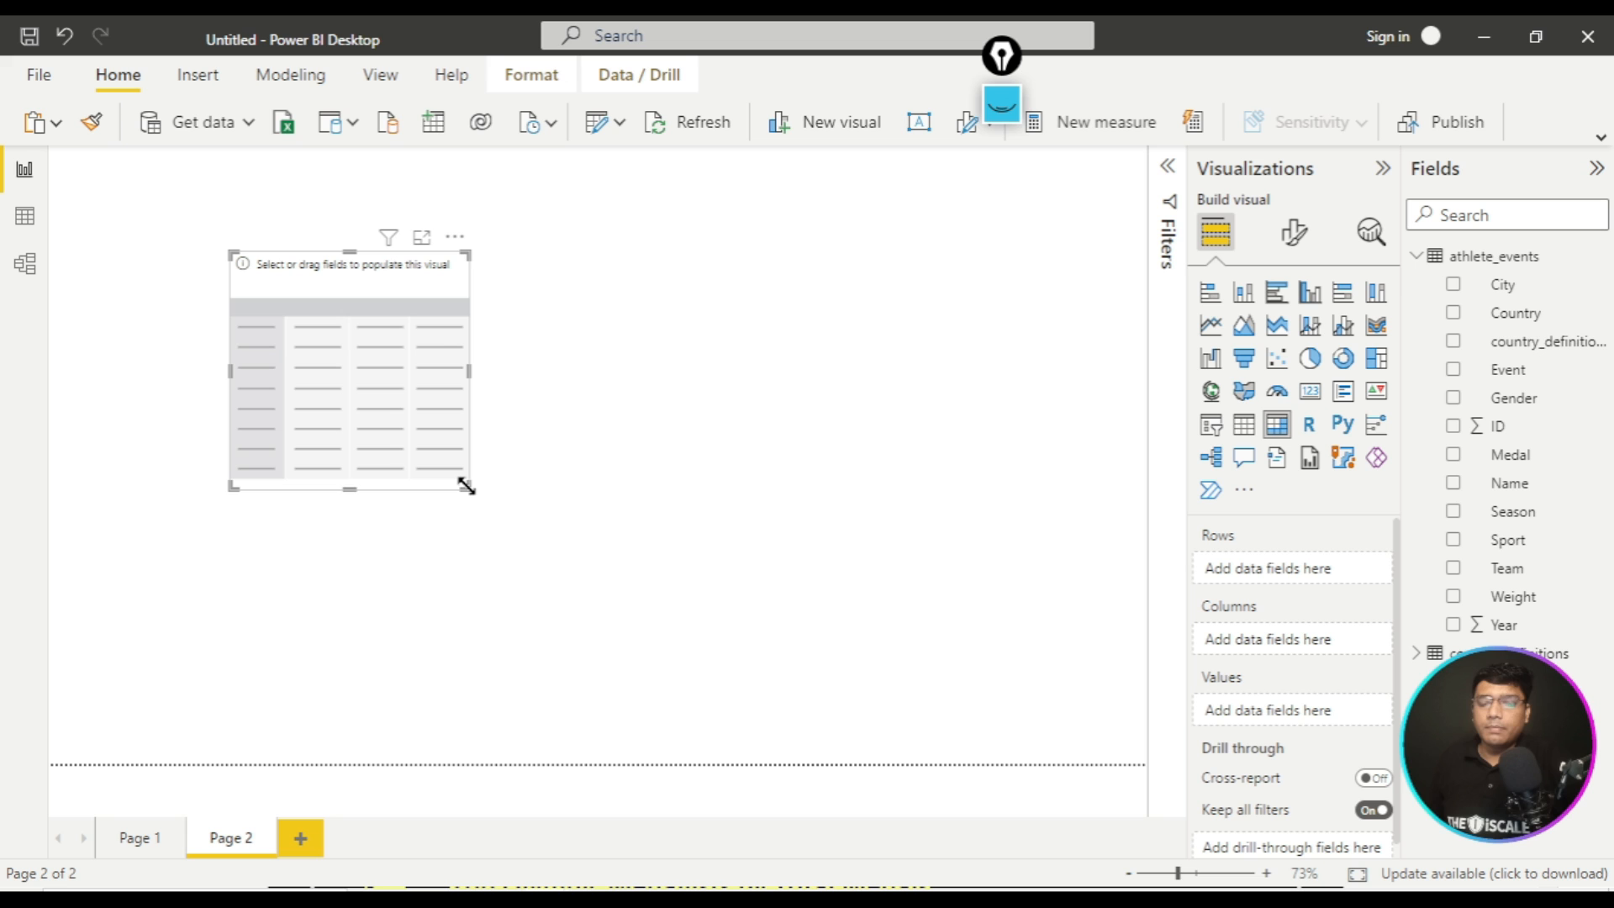
pyautogui.moveTo(466, 487); pyautogui.dragTo(821, 539)
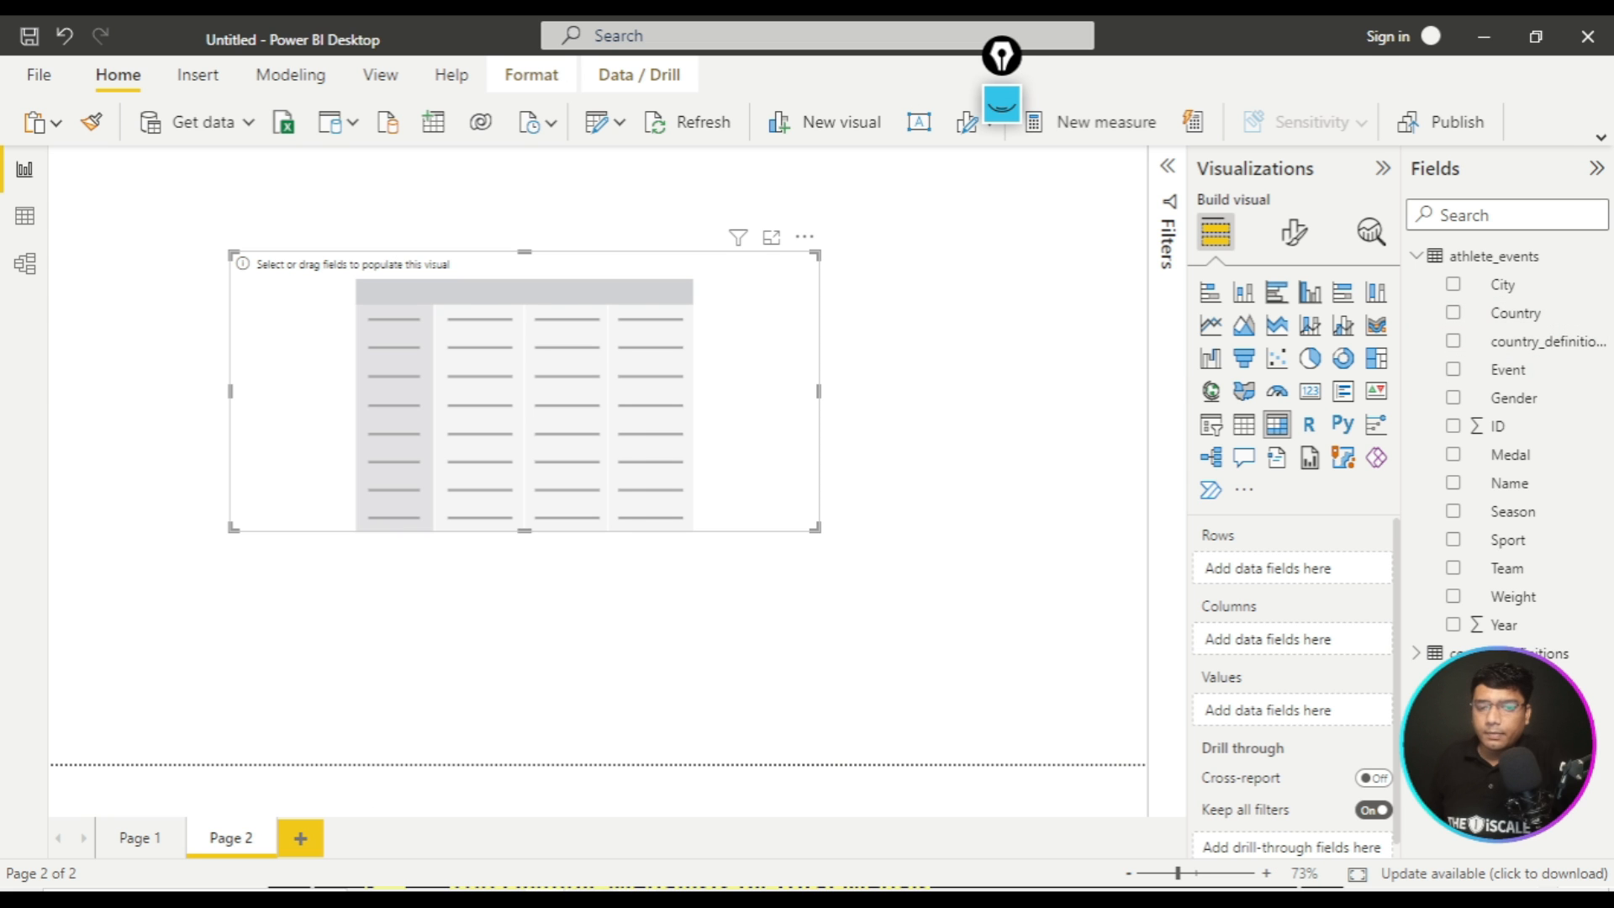
pyautogui.hotkey('alt', 'Tab')
pyautogui.hotkey('alt', 'Tab')
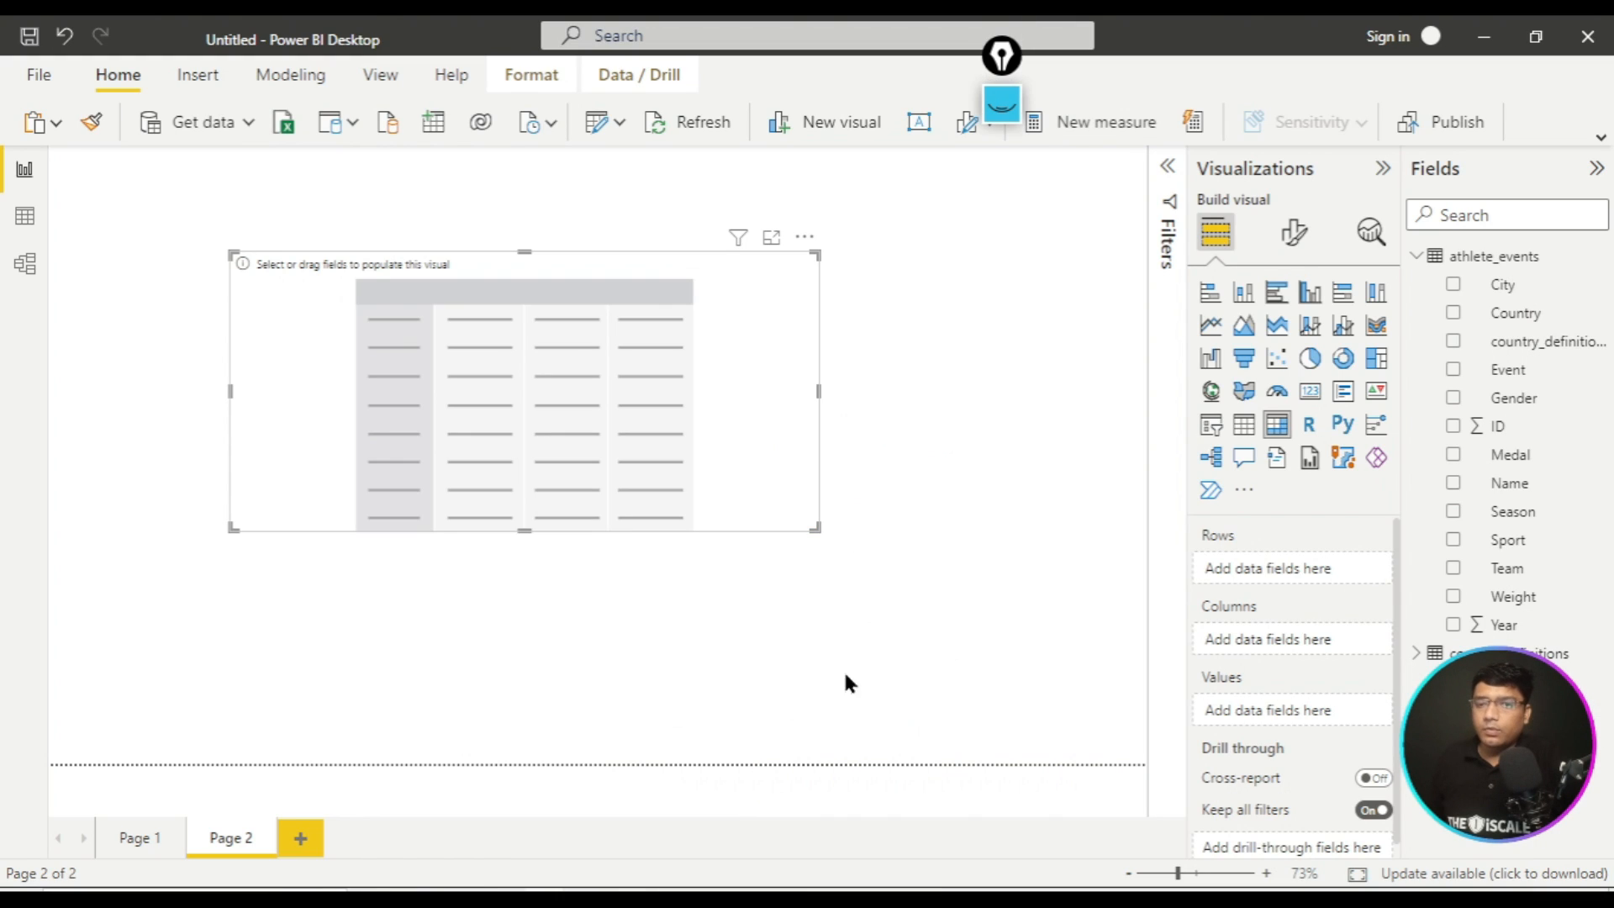
# - Set the matrix's rows to Country, its columns to Medal, and its values to the Count of Medal
pyautogui.moveTo(1434, 407); pyautogui.dragTo(1293, 588)
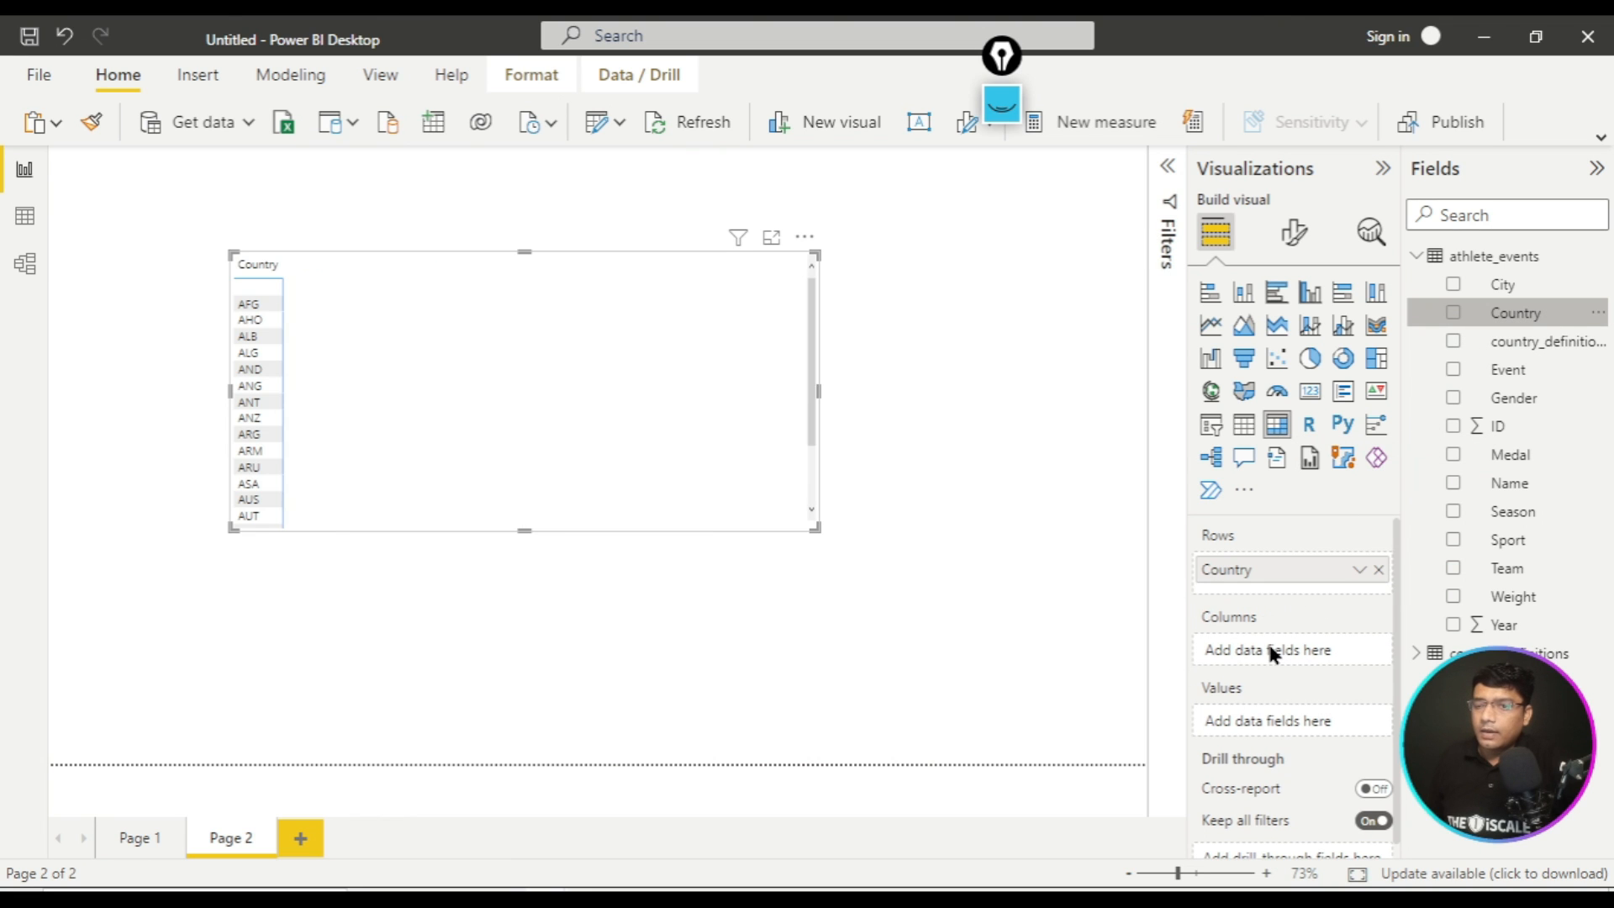
pyautogui.moveTo(1526, 571)
pyautogui.mouseDown()
pyautogui.moveTo(1312, 669)
pyautogui.moveTo(1531, 577)
pyautogui.mouseUp()
pyautogui.moveTo(1517, 455); pyautogui.dragTo(1302, 661)
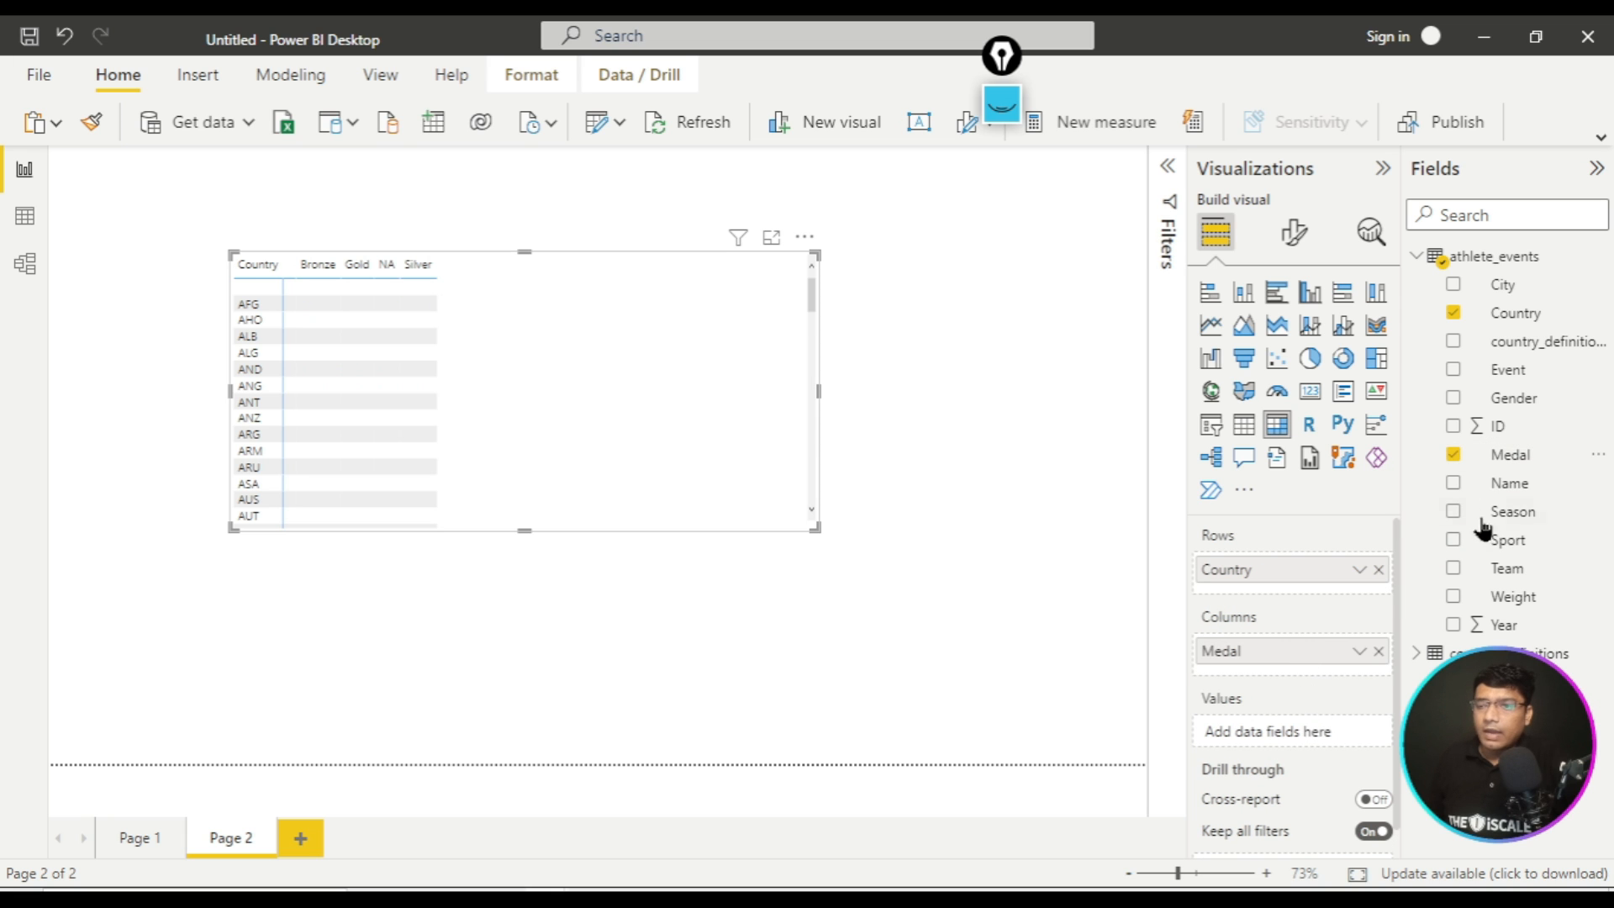
pyautogui.moveTo(1485, 458); pyautogui.dragTo(1305, 733)
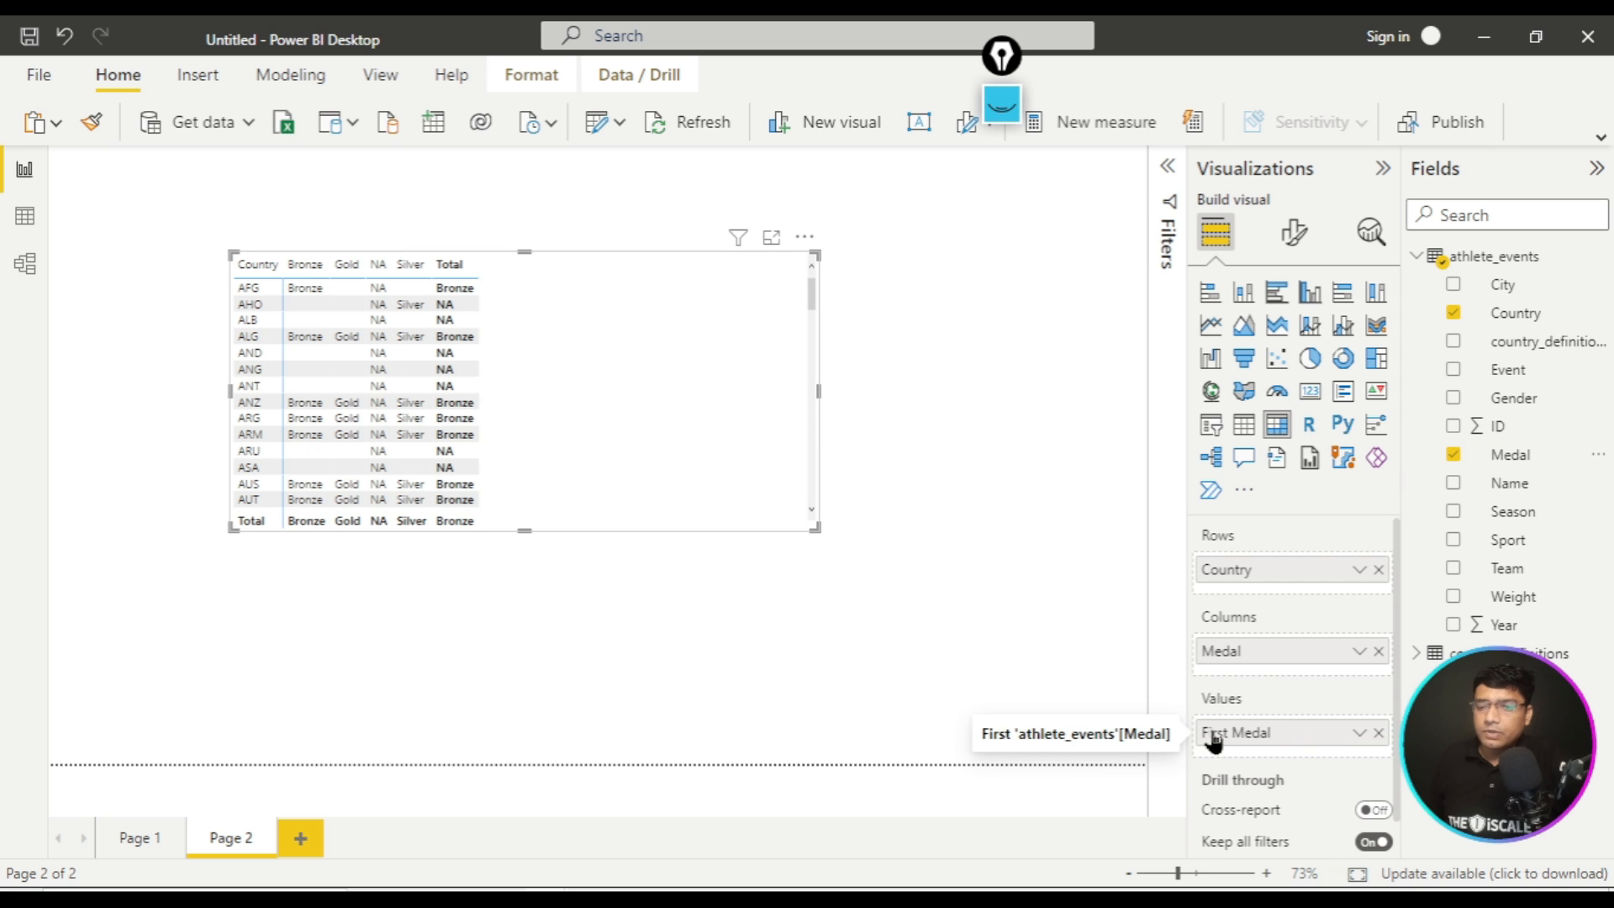
pyautogui.click(1359, 733)
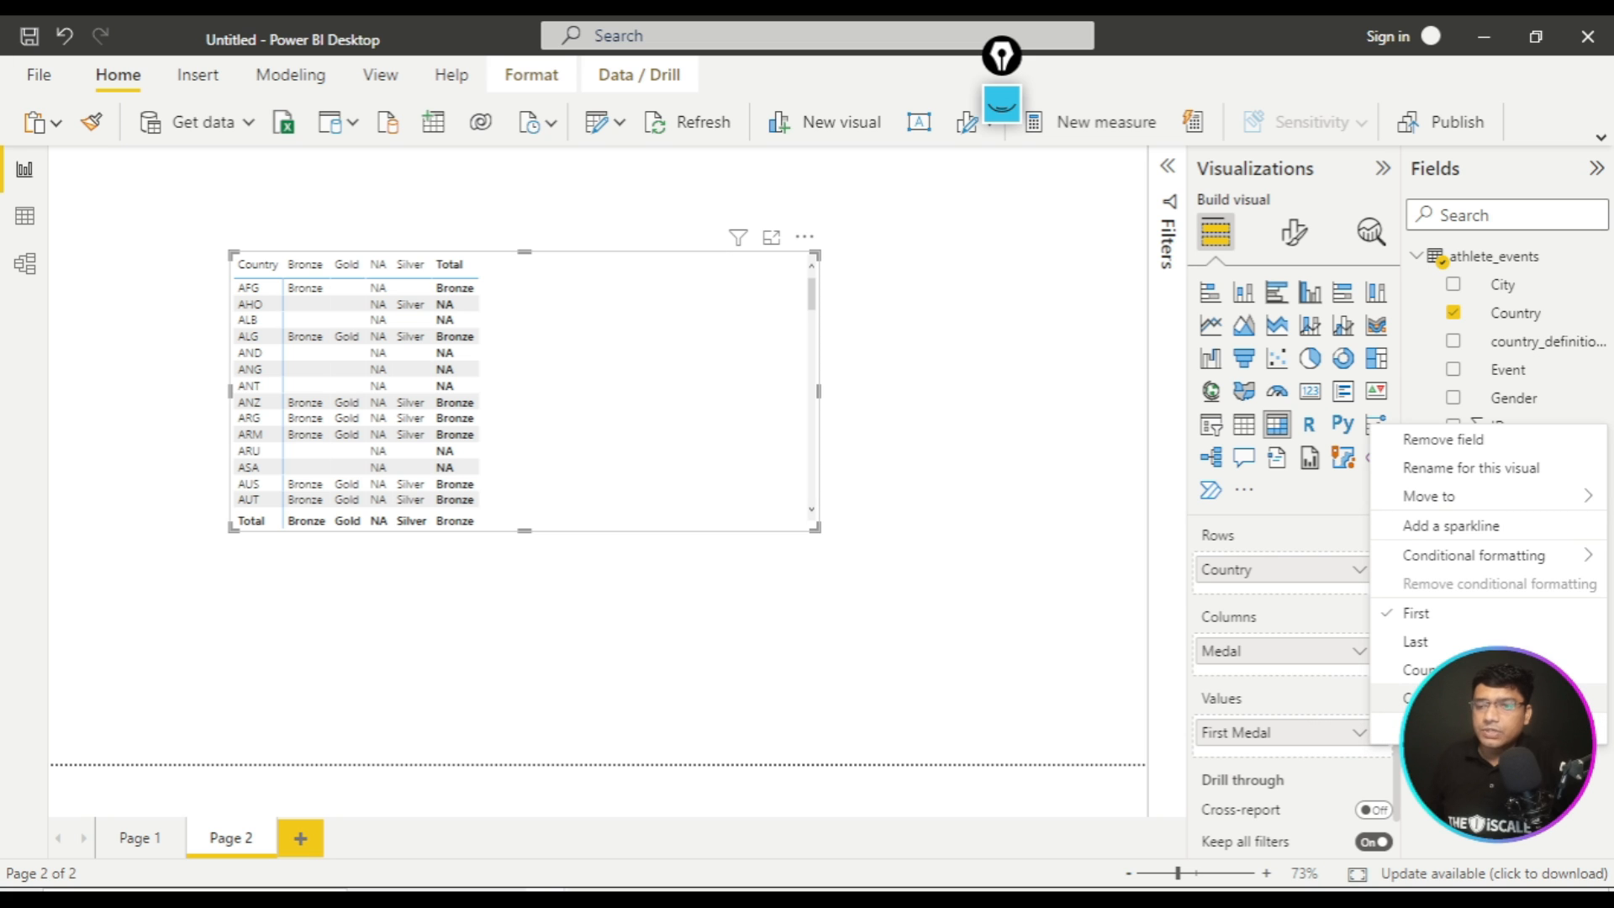
pyautogui.click(1429, 698)
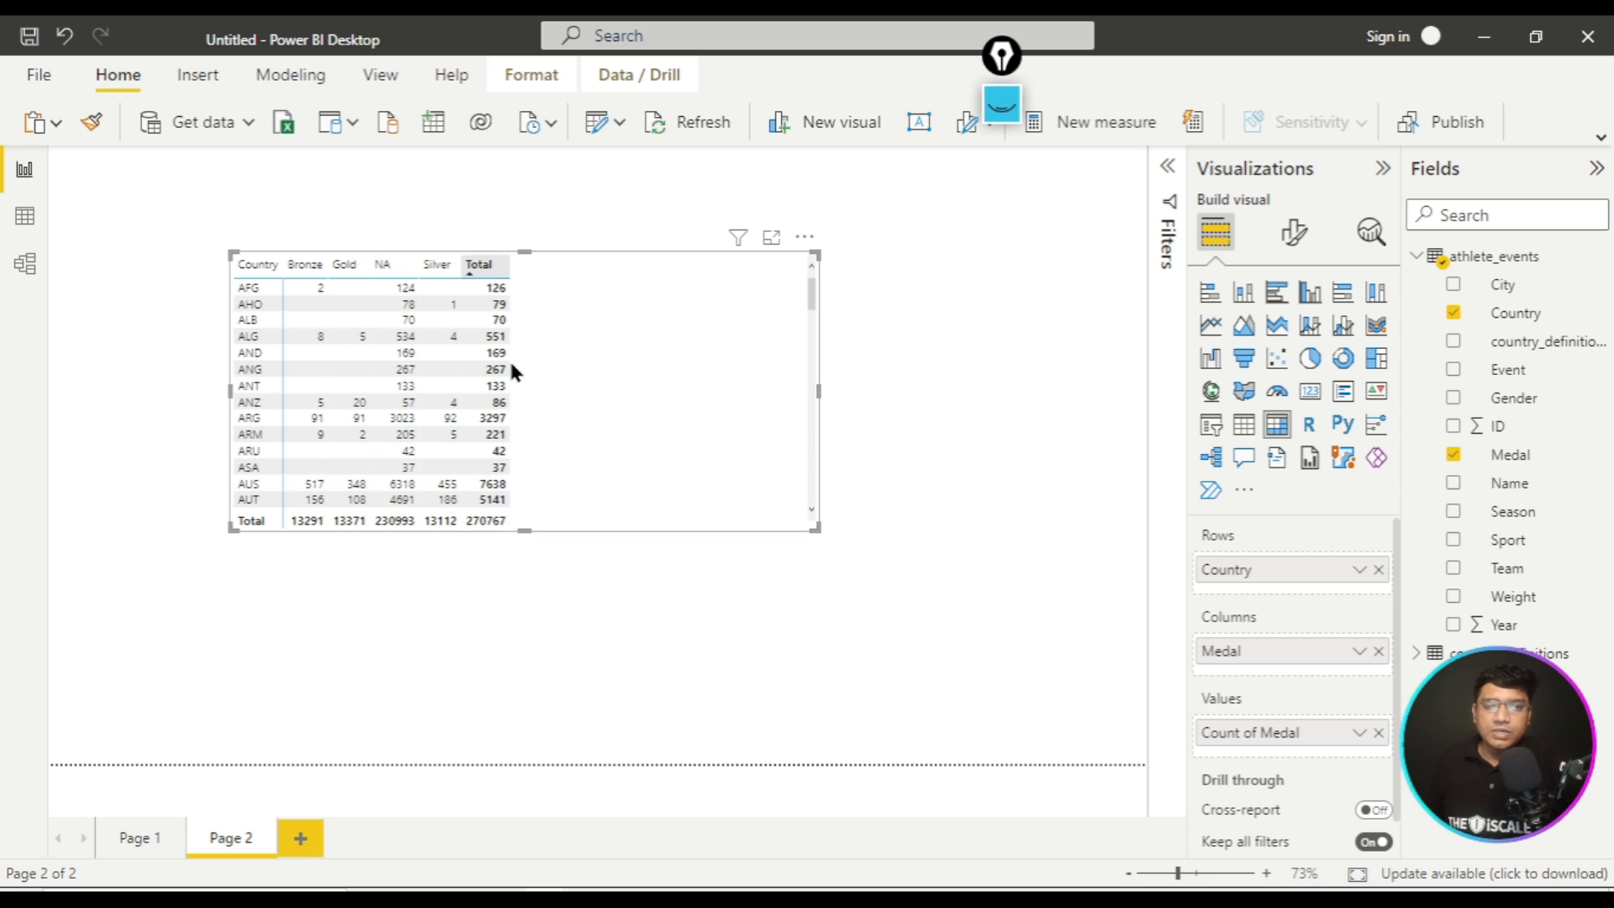
# - Expand the Filters pane, enlarge the matrix, and move it slightly lower on Page 2
pyautogui.moveTo(509, 452)
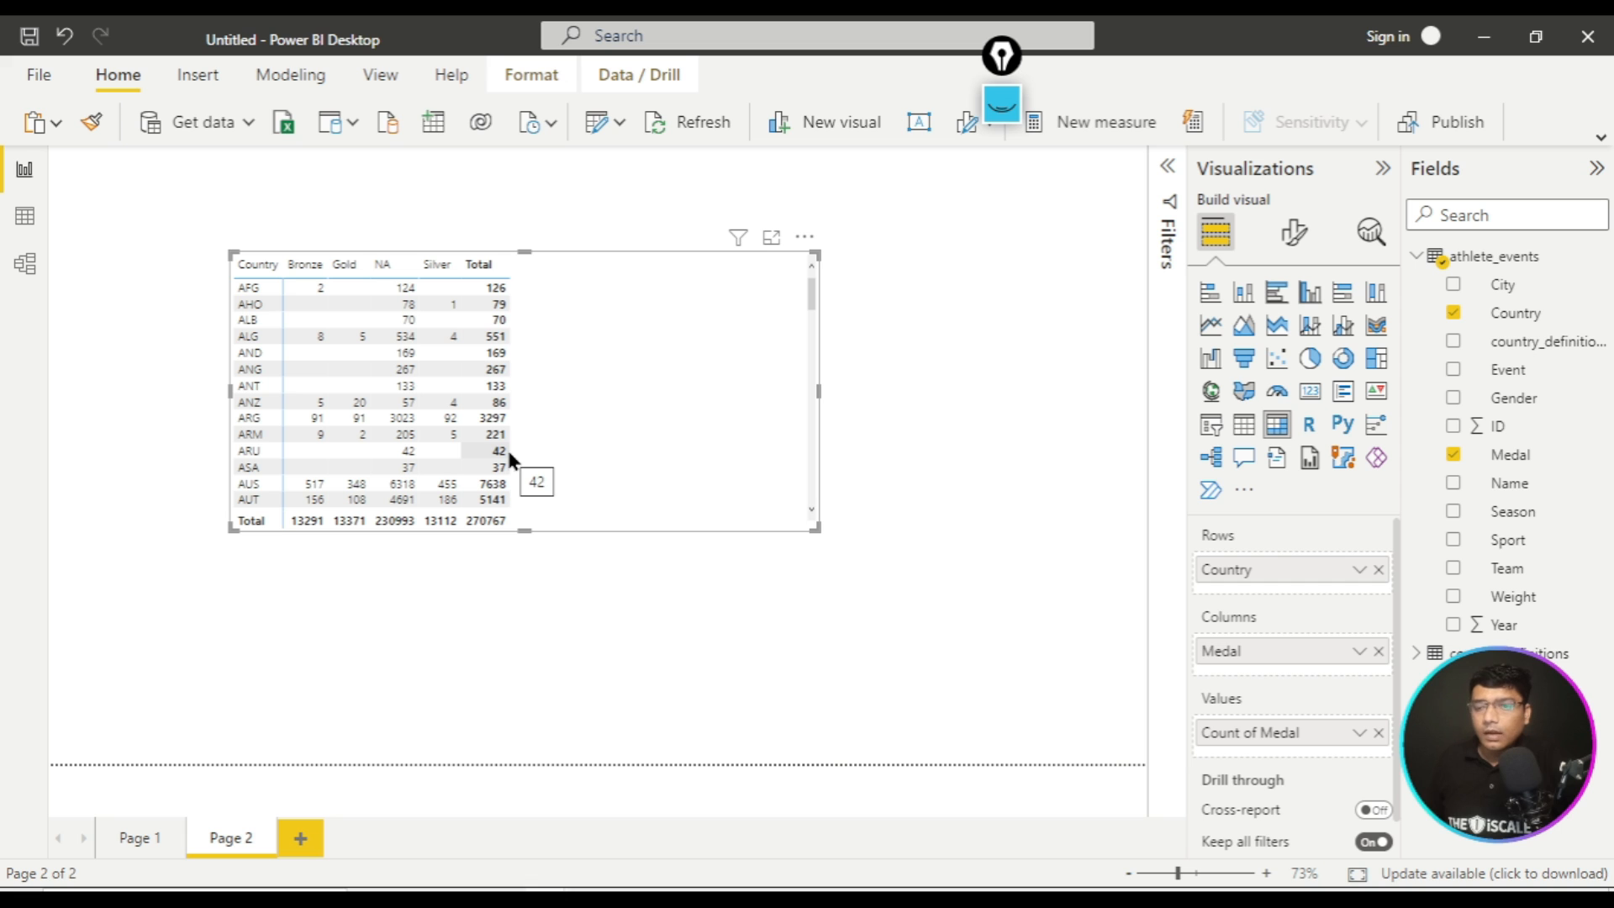
pyautogui.click(1168, 166)
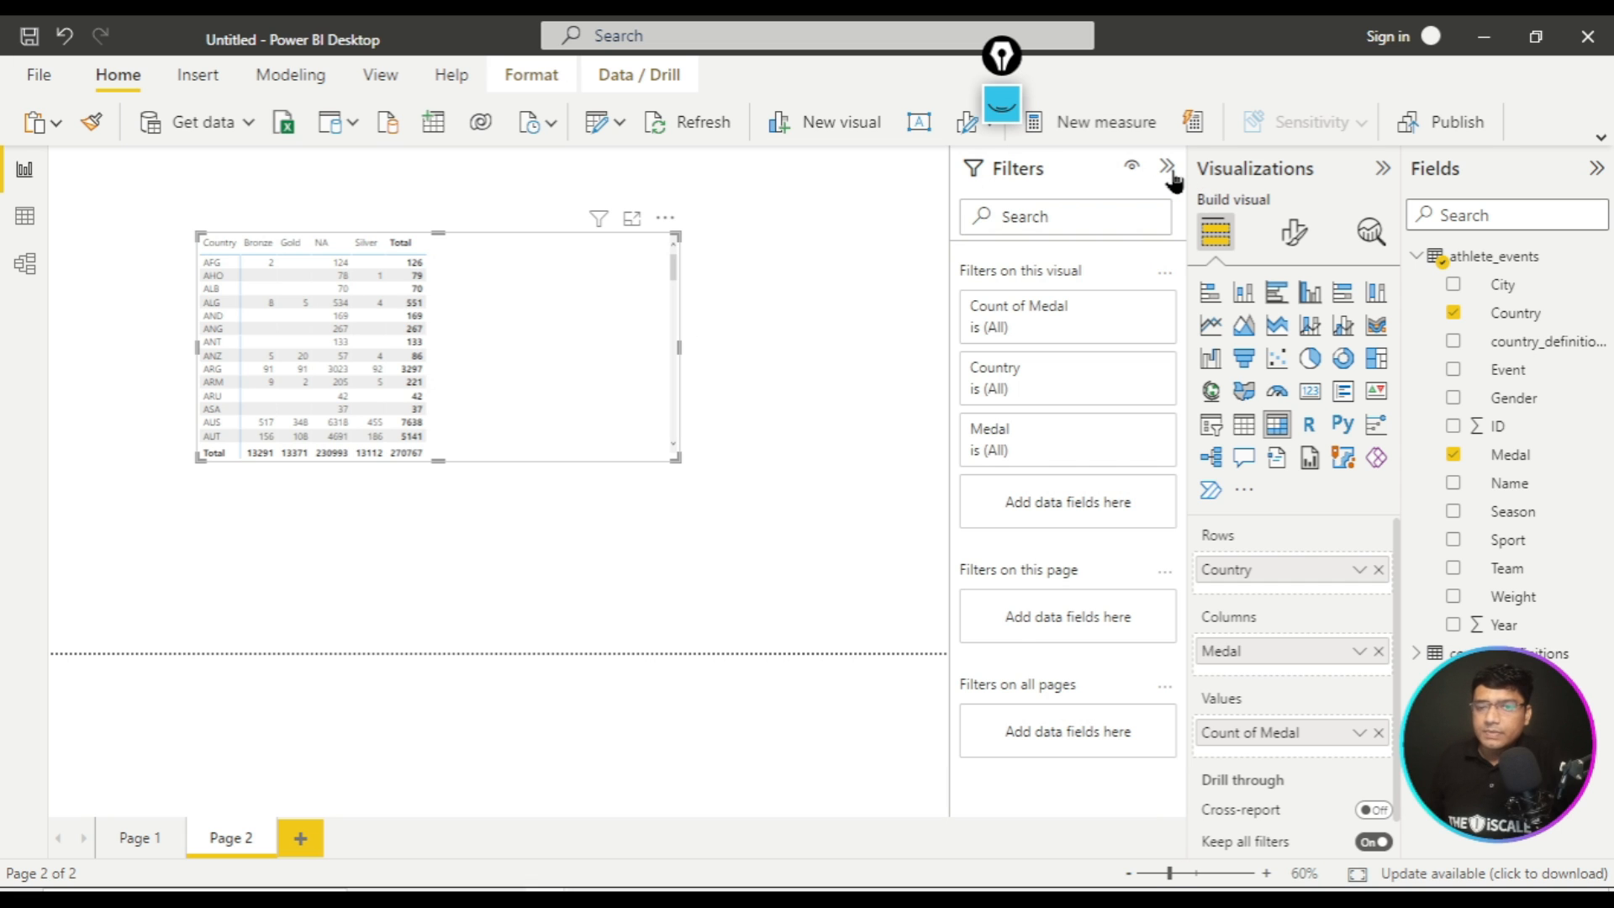
pyautogui.moveTo(677, 459); pyautogui.dragTo(719, 512)
pyautogui.moveTo(327, 257); pyautogui.dragTo(335, 341)
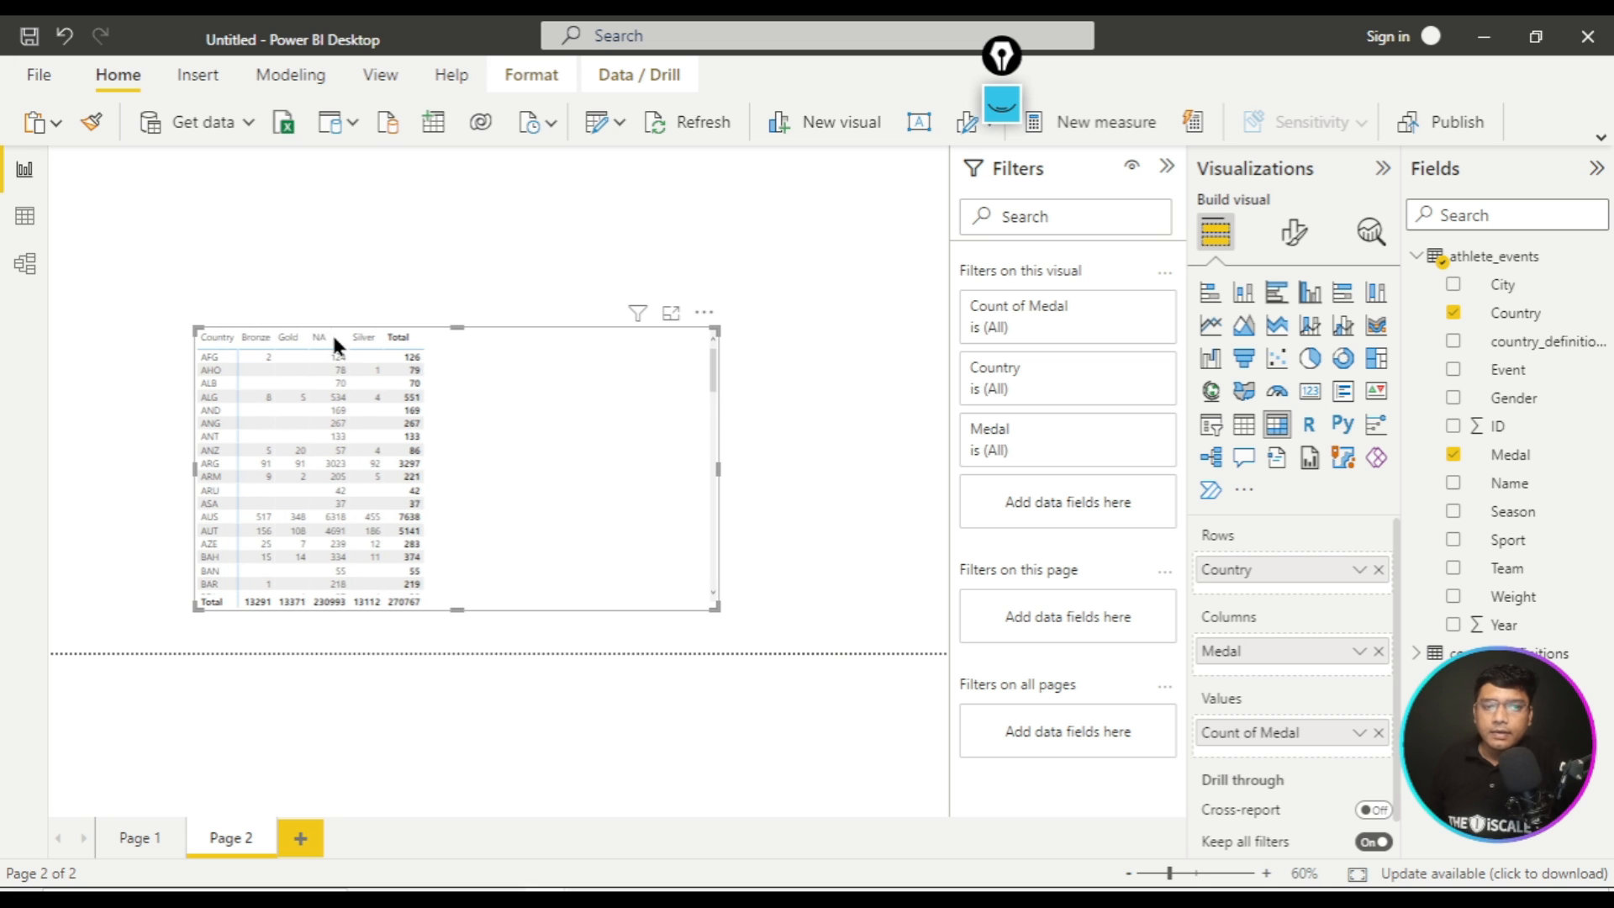
pyautogui.moveTo(450, 327); pyautogui.dragTo(451, 290)
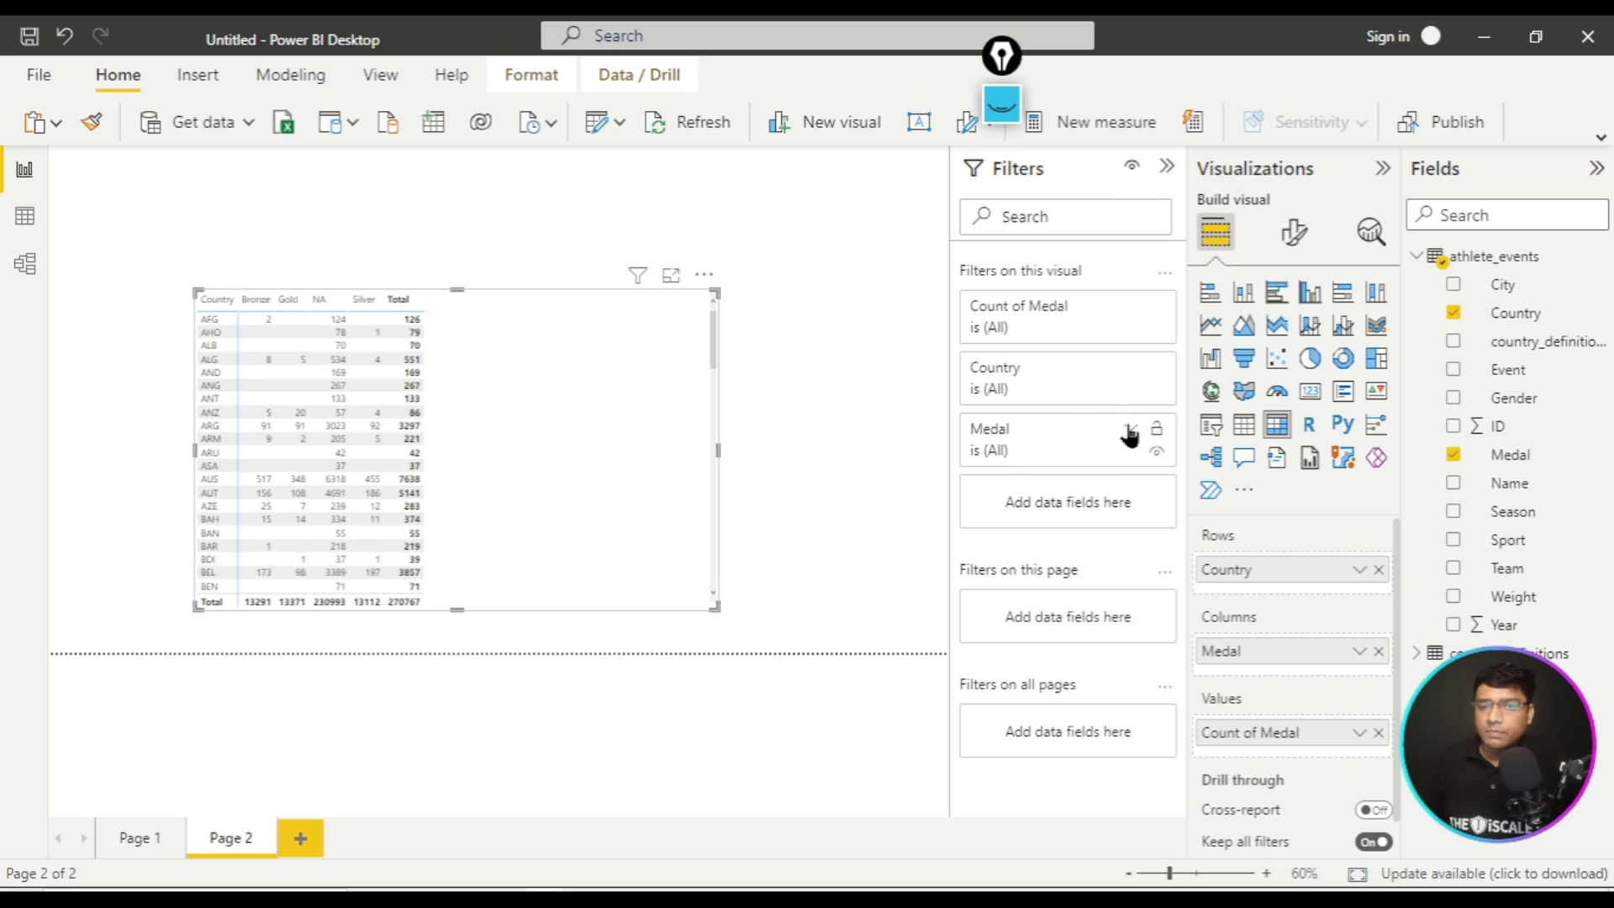
# - Filter the matrix's Medal field to Bronze, Gold and Silver, leaving out (Blank) and NA
pyautogui.click(1129, 429)
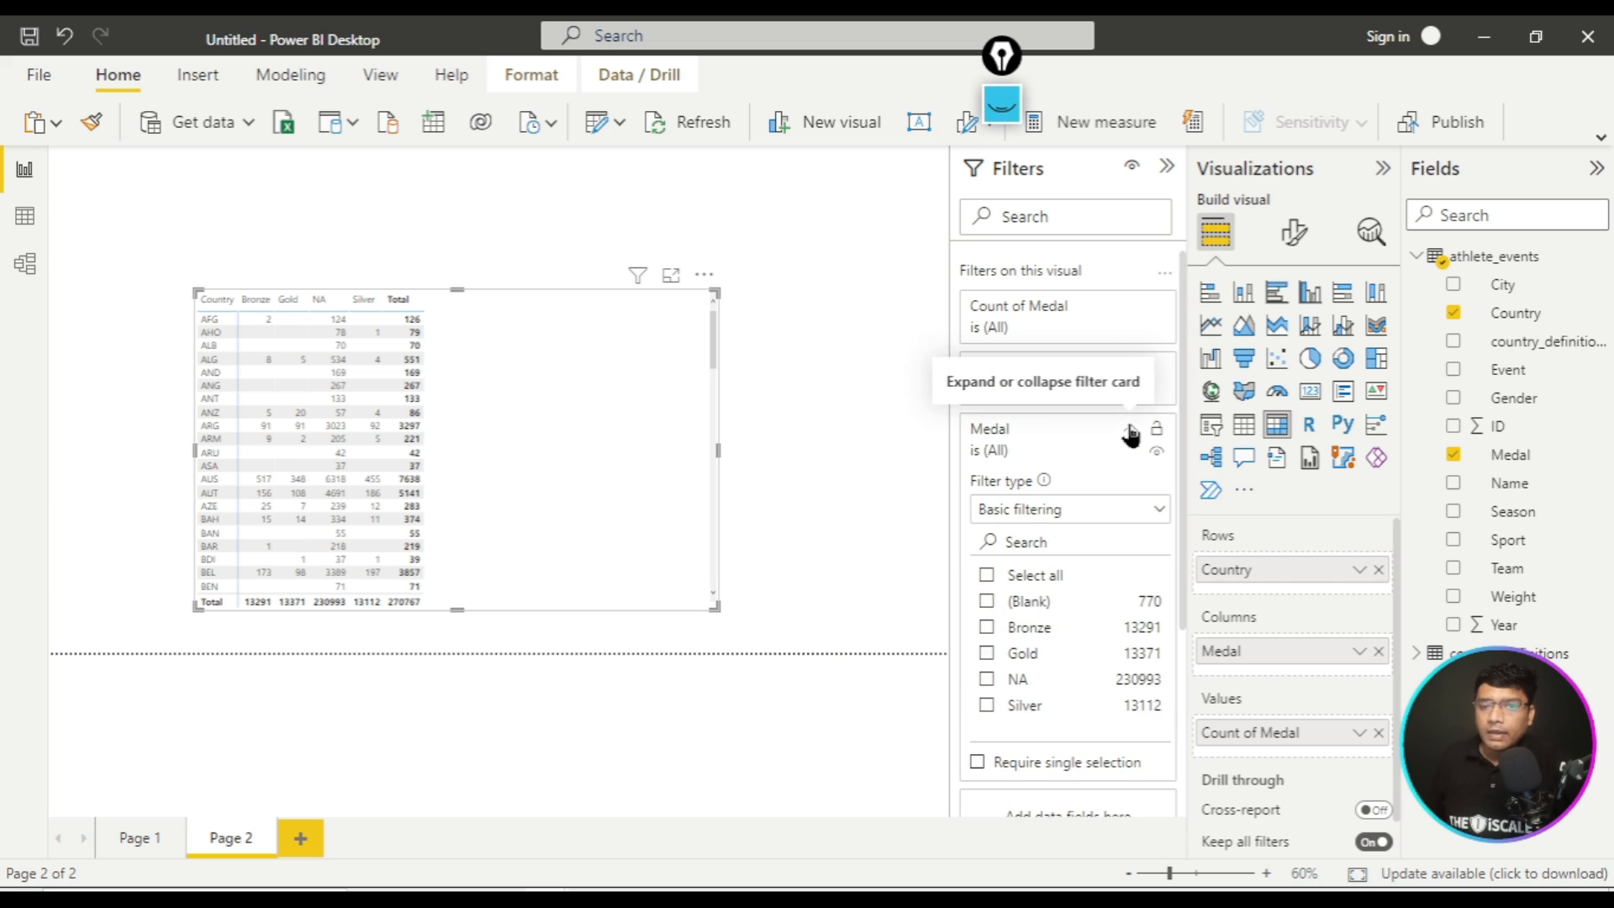
pyautogui.click(992, 602)
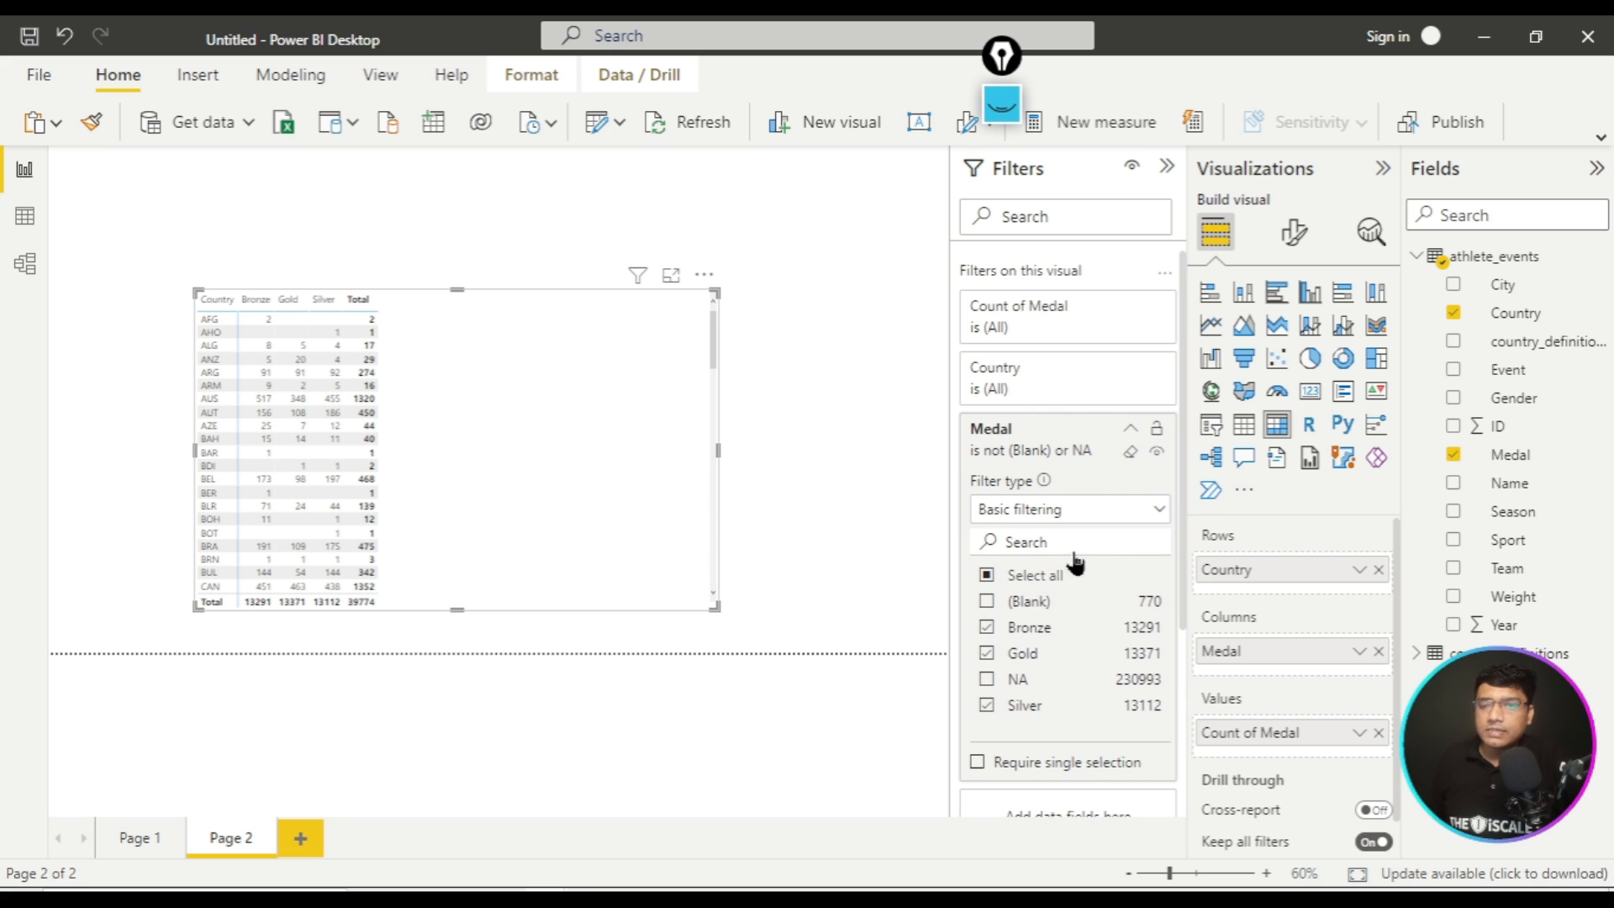
pyautogui.click(1131, 429)
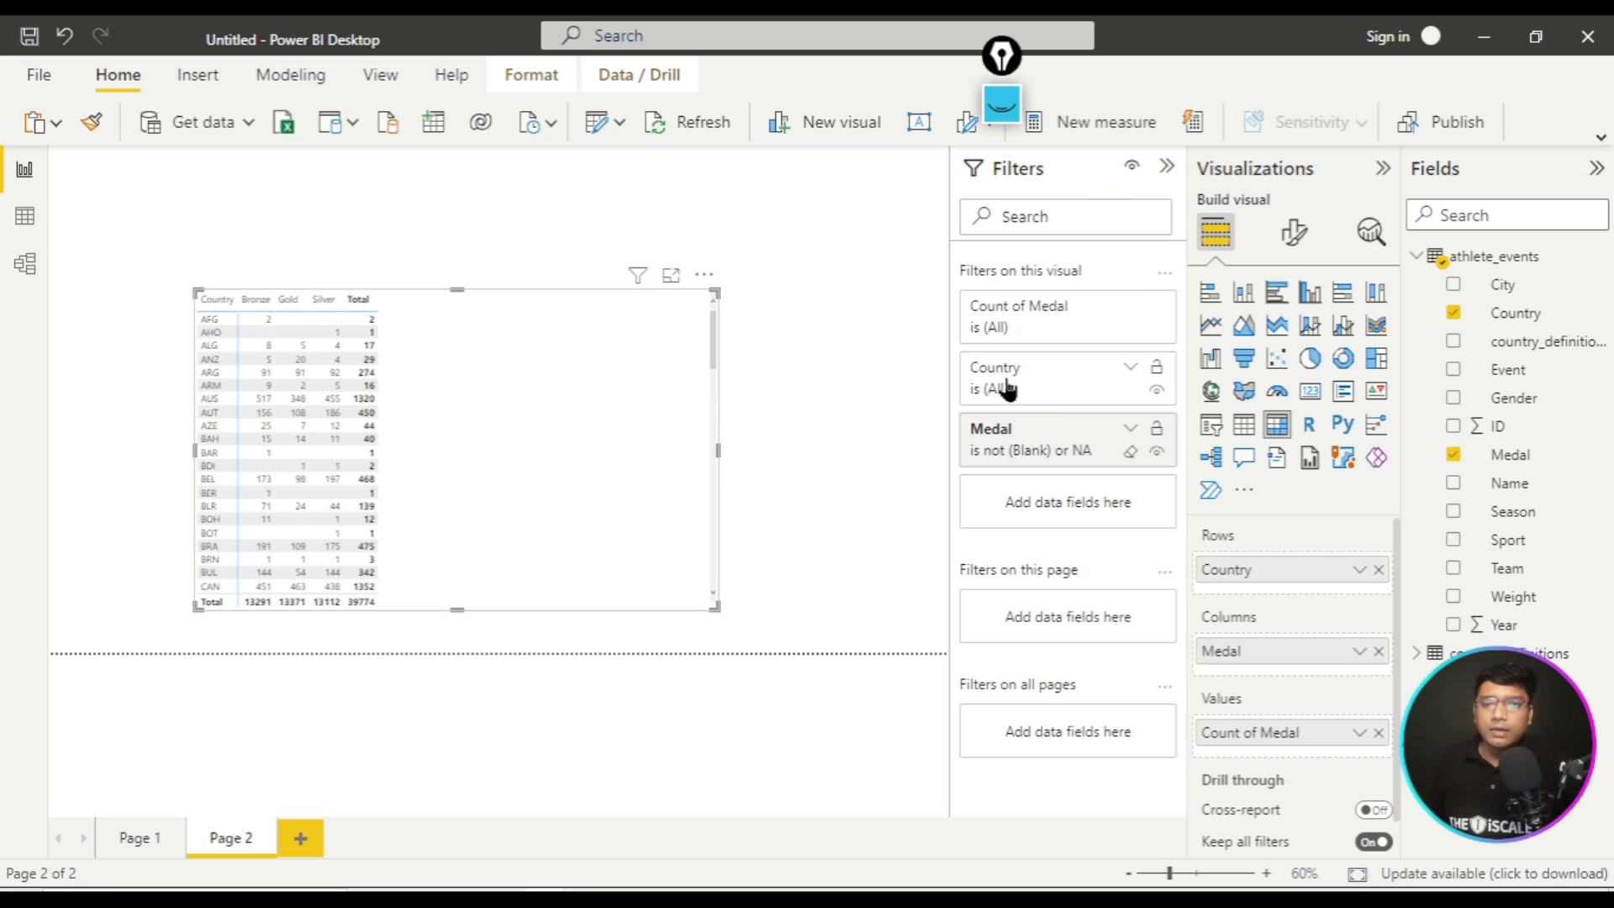
# - Apply a Top N filter on the matrix's Country field, showing the top 10 by Count of Medal
pyautogui.click(1130, 370)
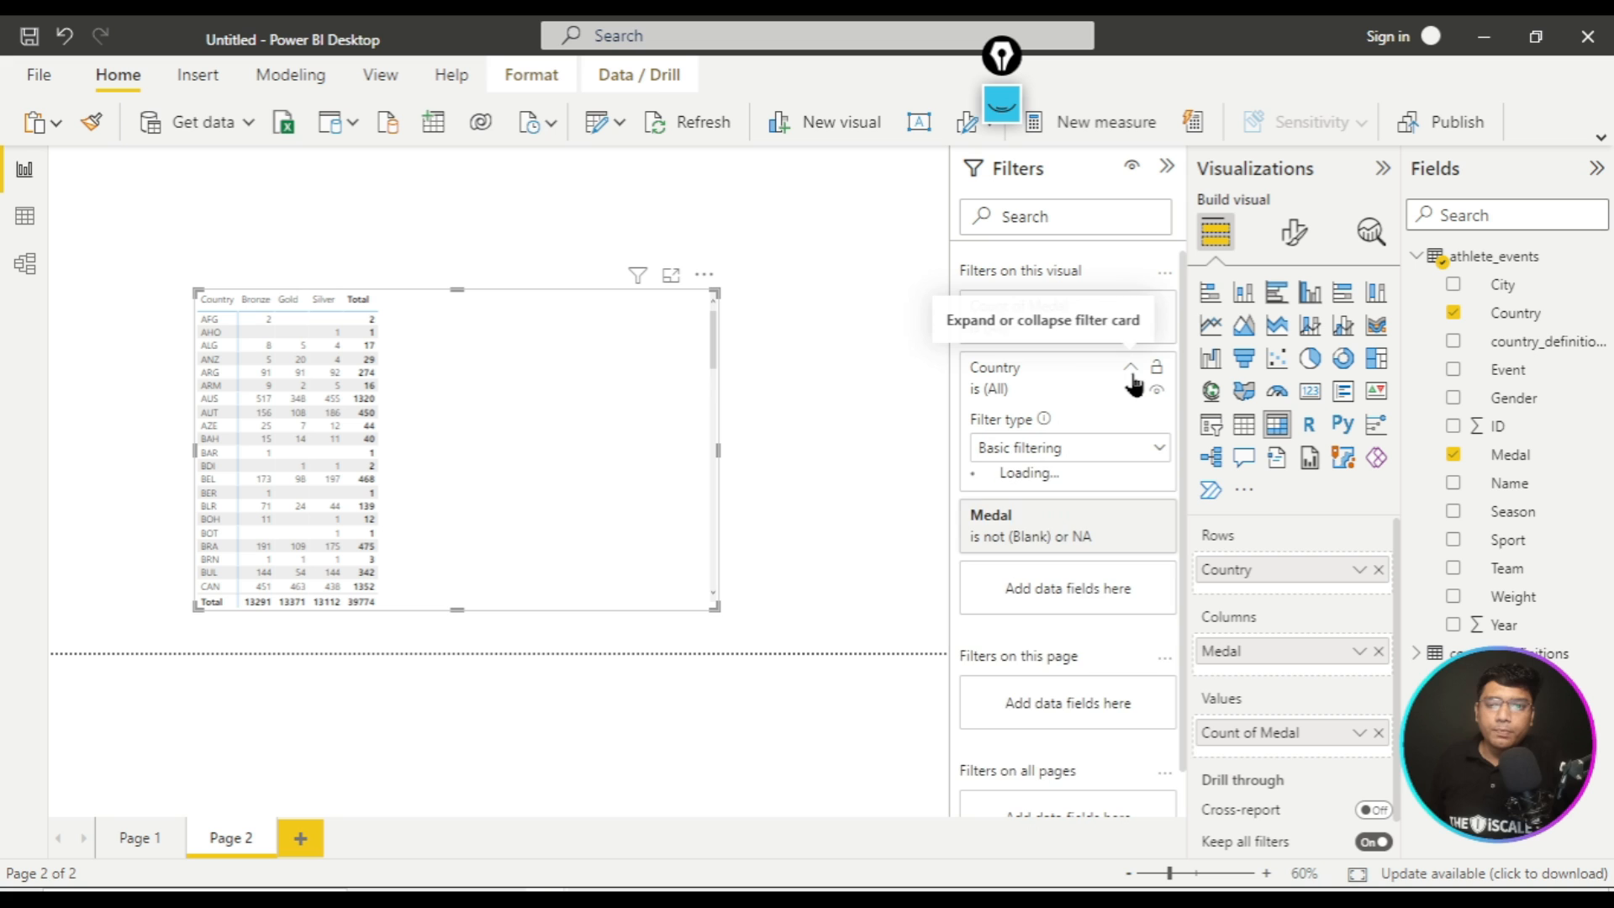
pyautogui.click(1142, 459)
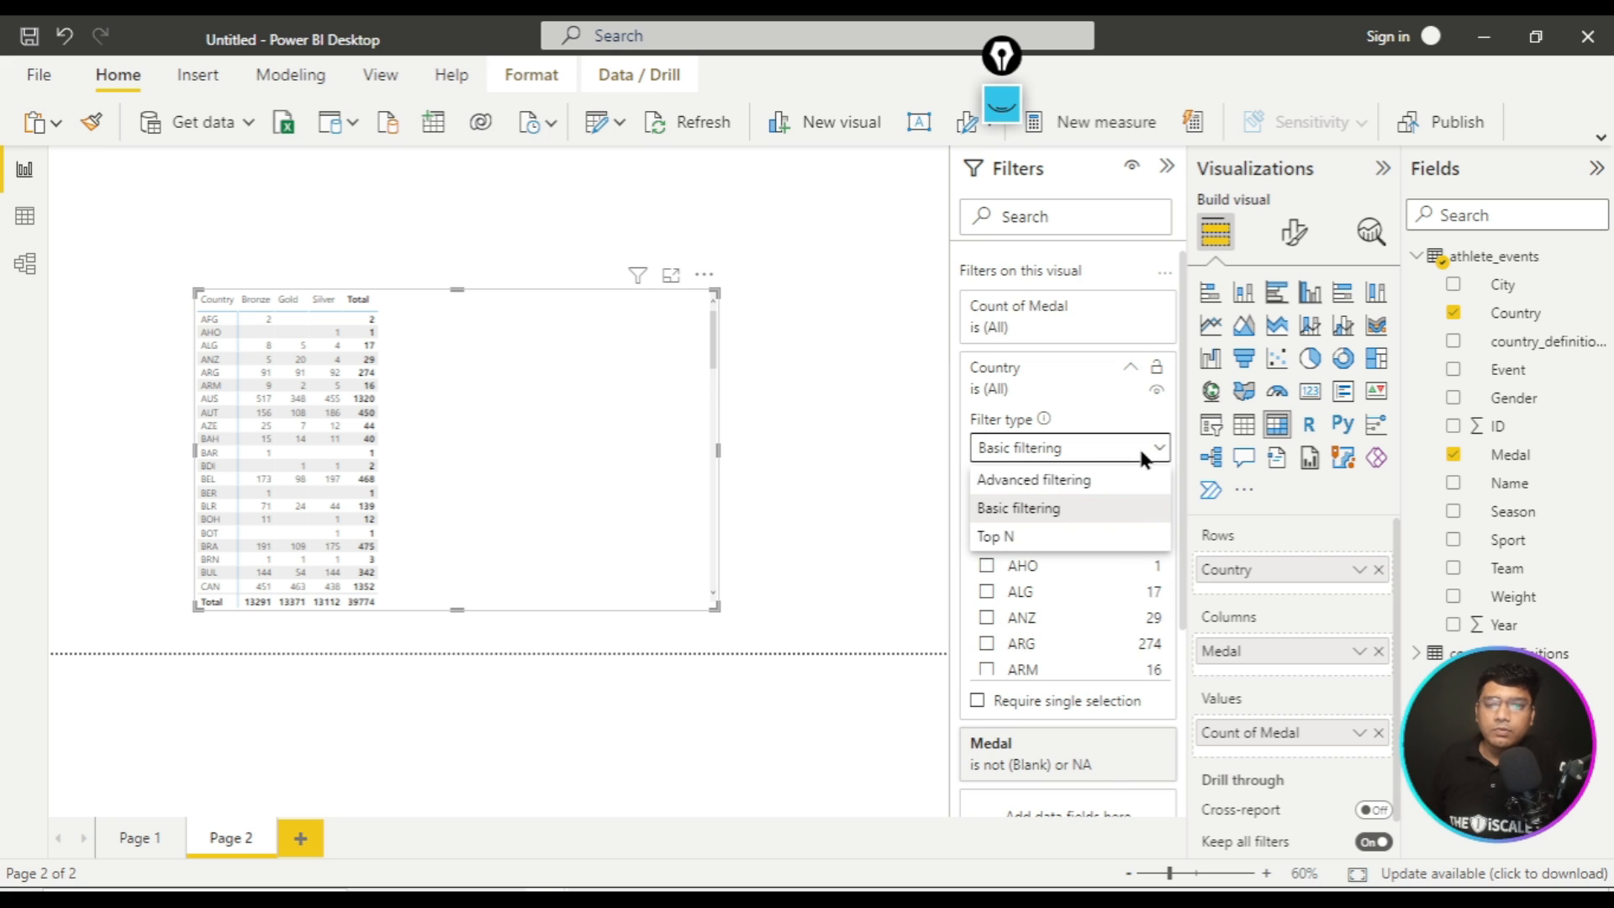
pyautogui.click(1000, 543)
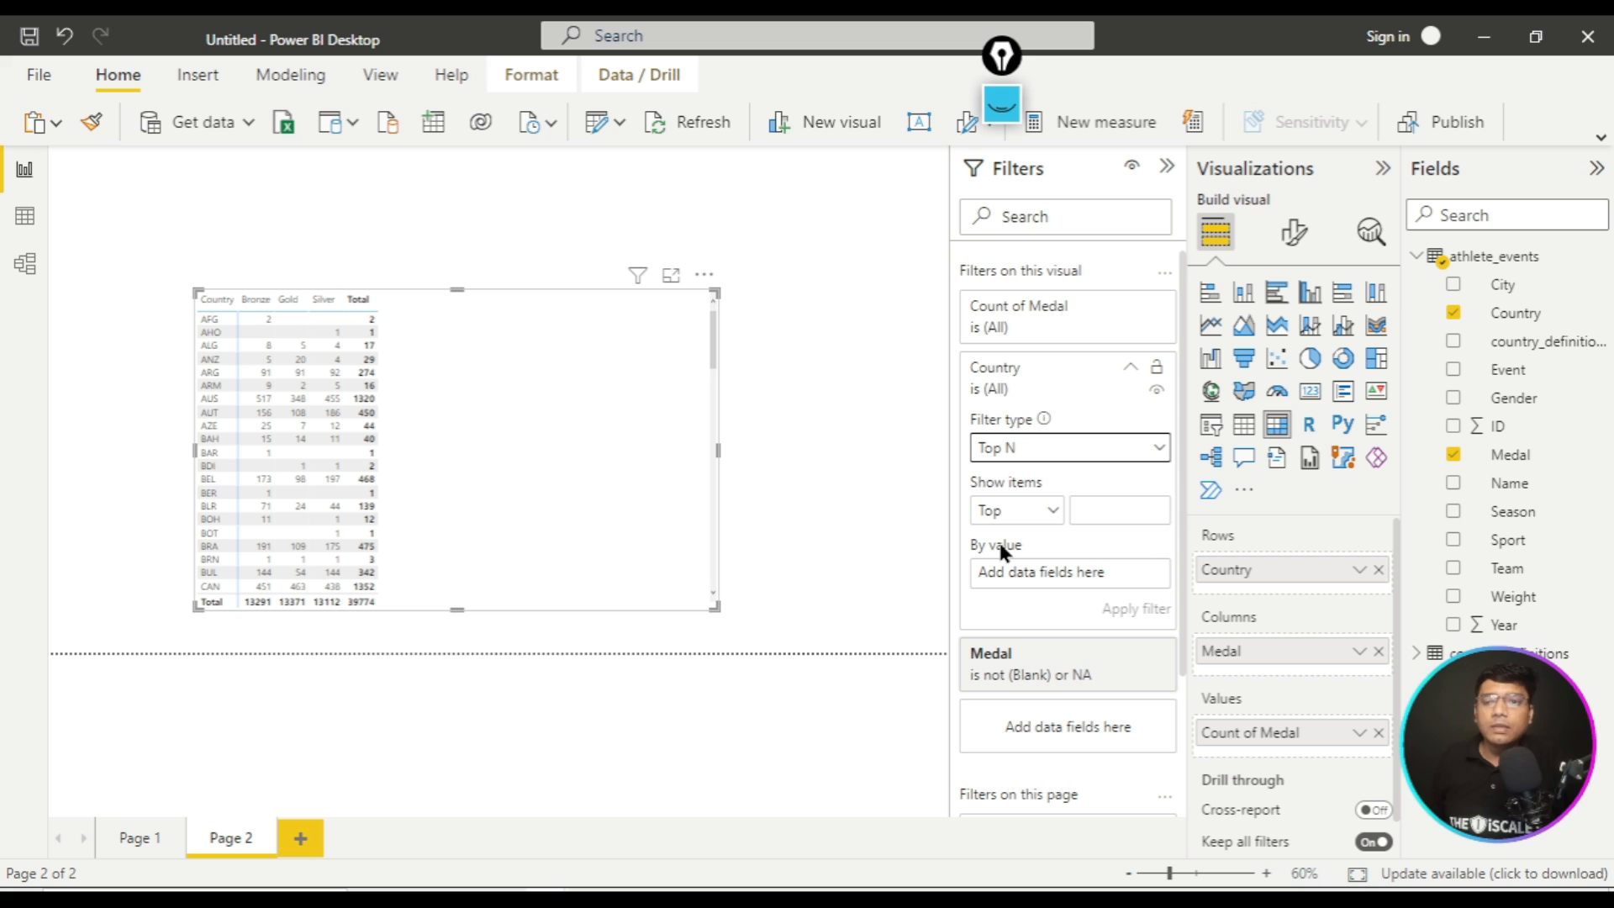
pyautogui.click(1113, 509)
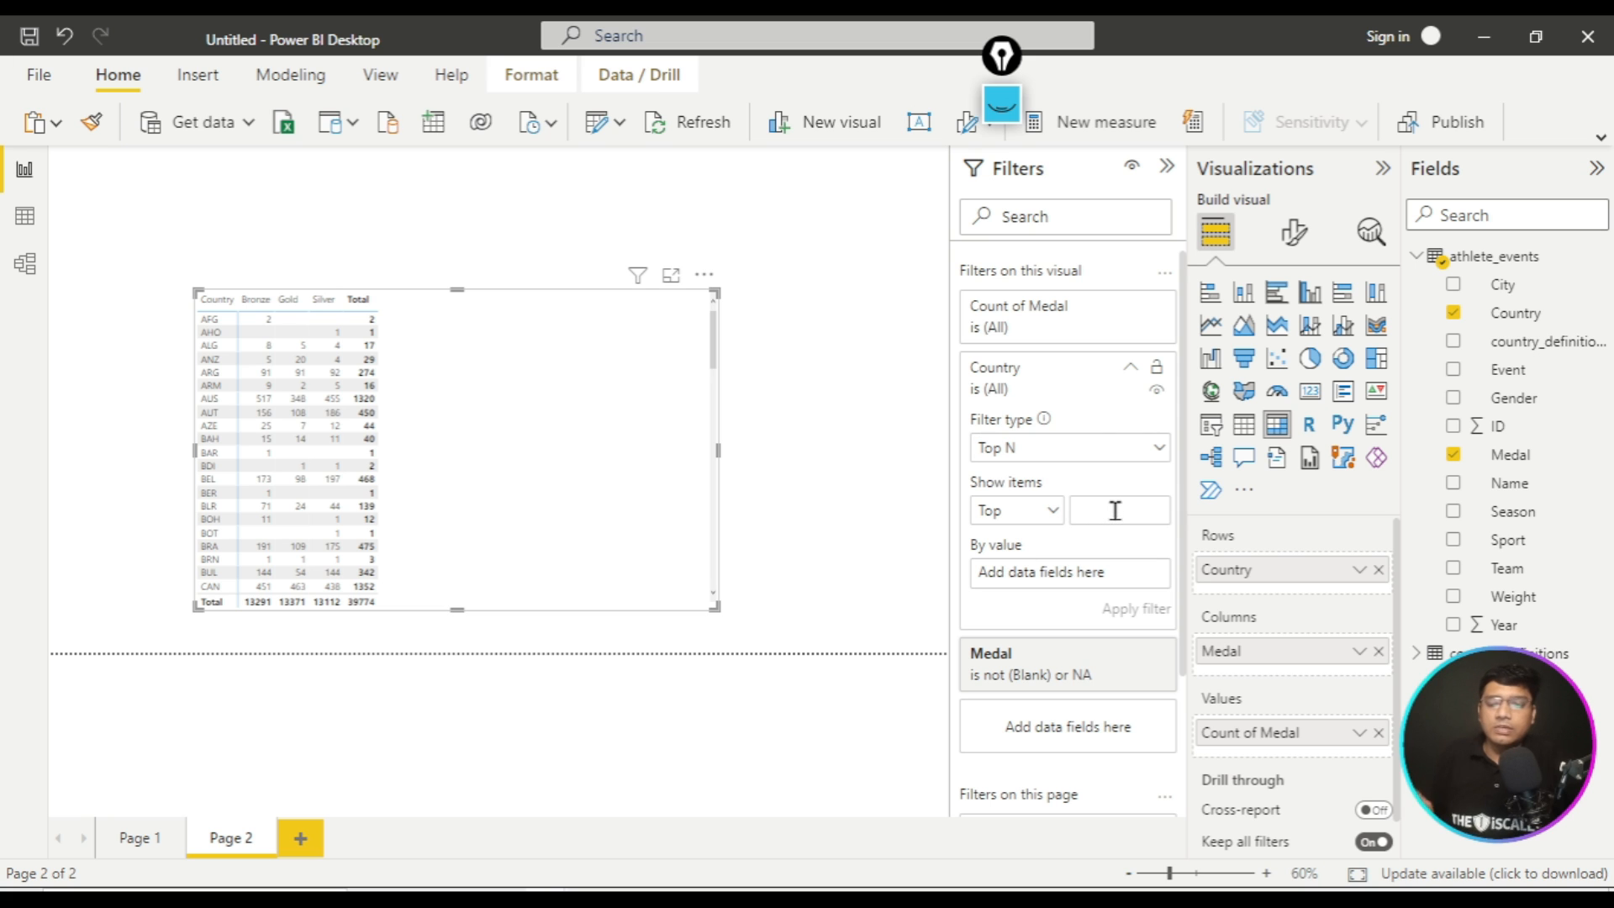
pyautogui.write('10')
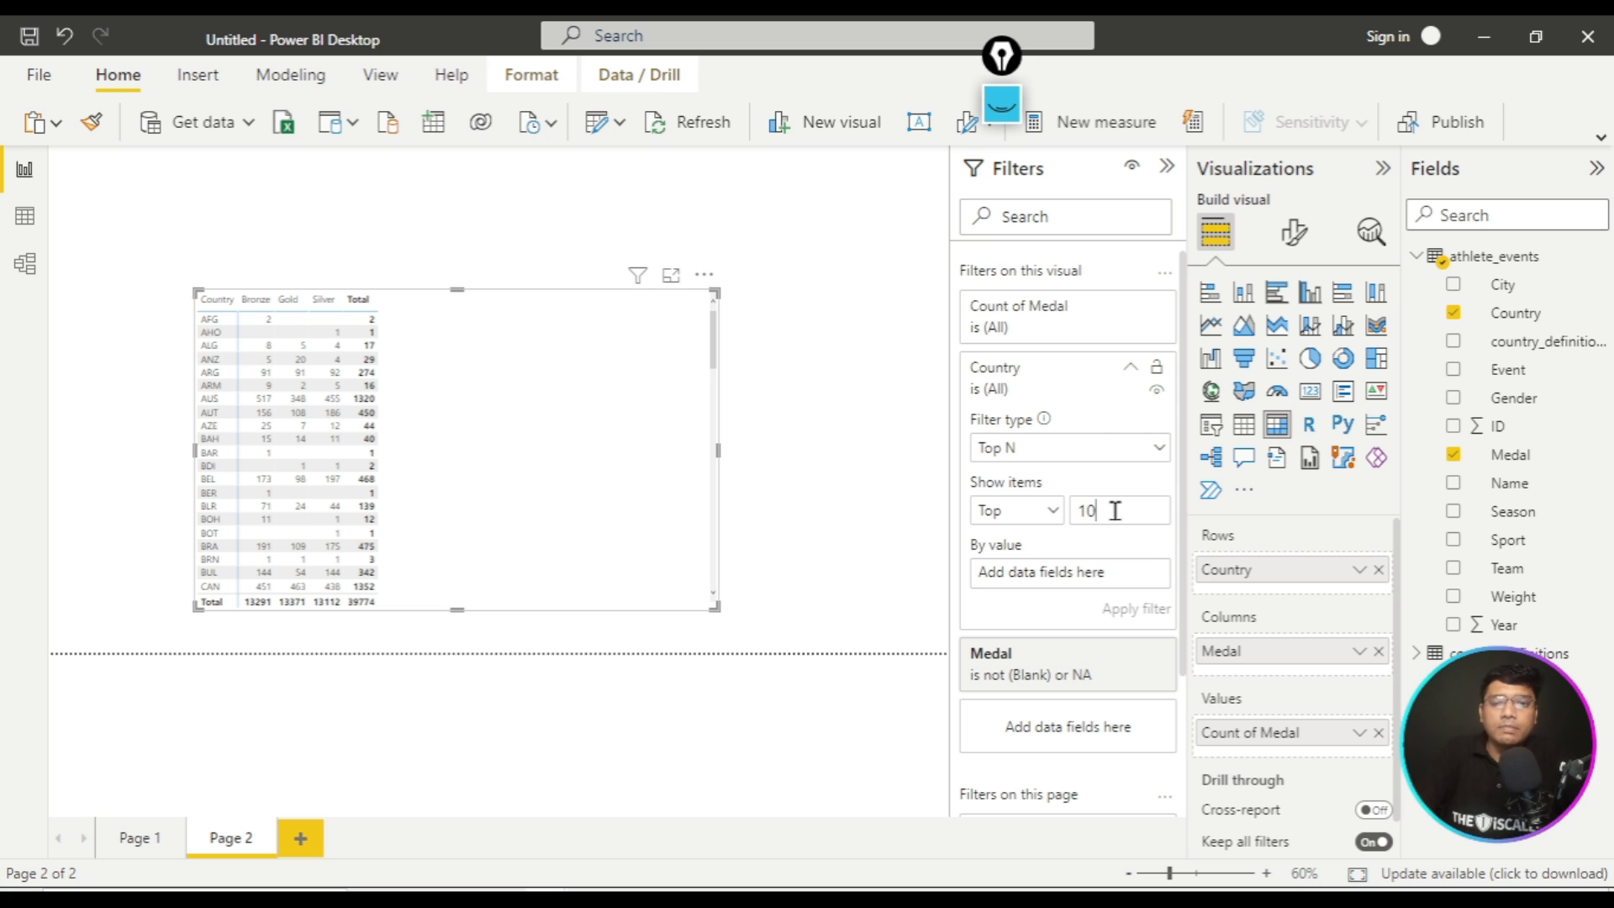
pyautogui.moveTo(1506, 468); pyautogui.dragTo(1072, 587)
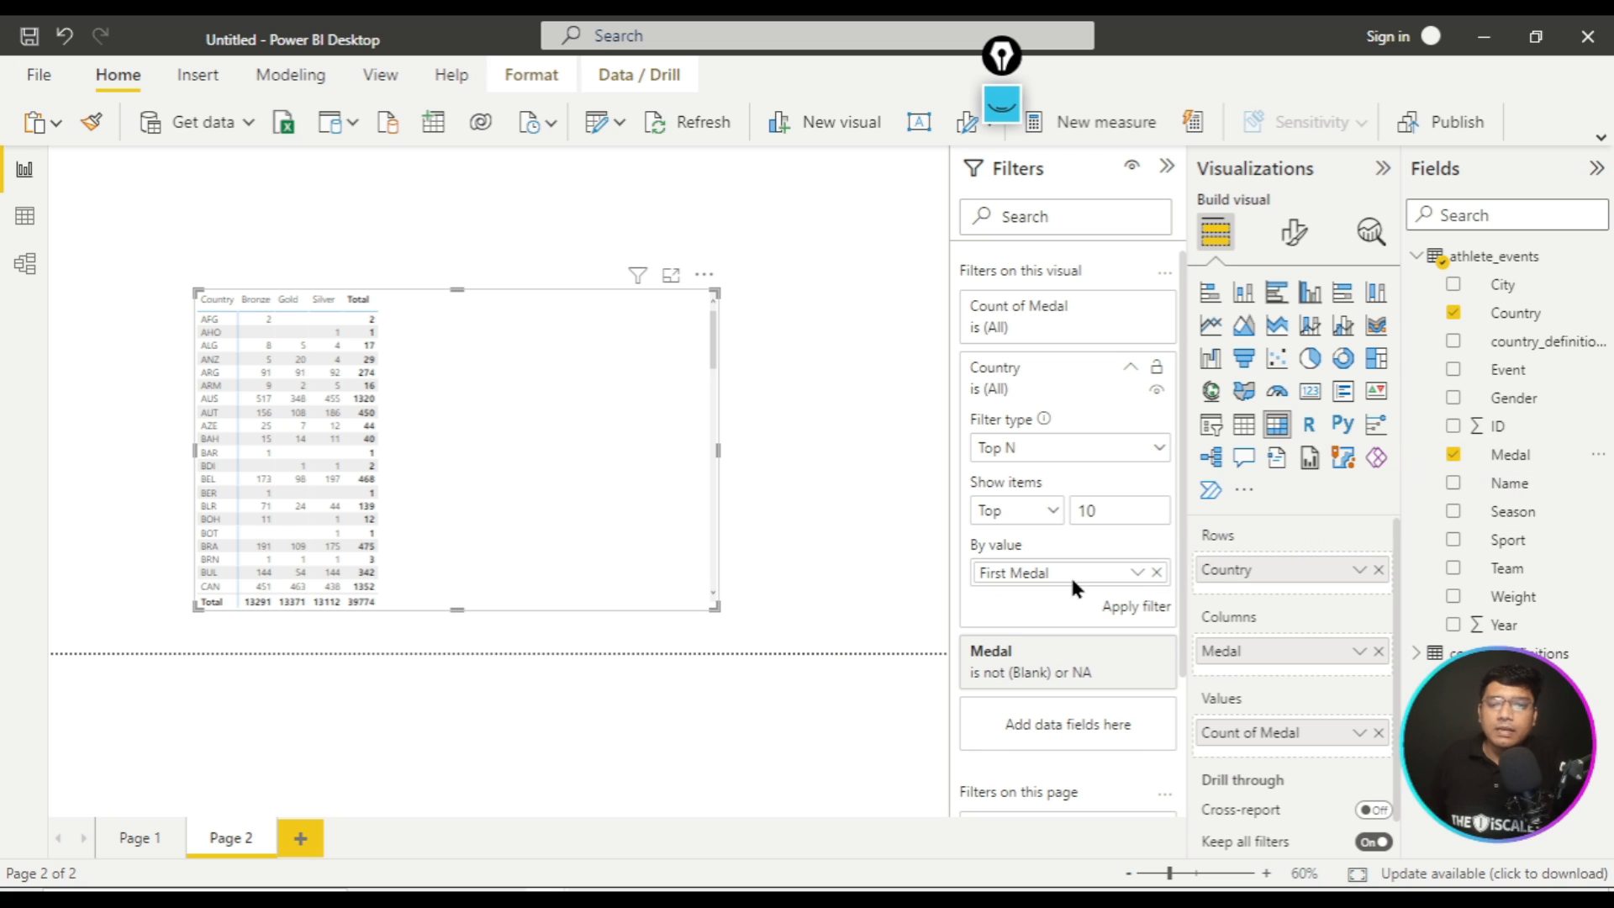
pyautogui.click(1138, 577)
pyautogui.click(1171, 695)
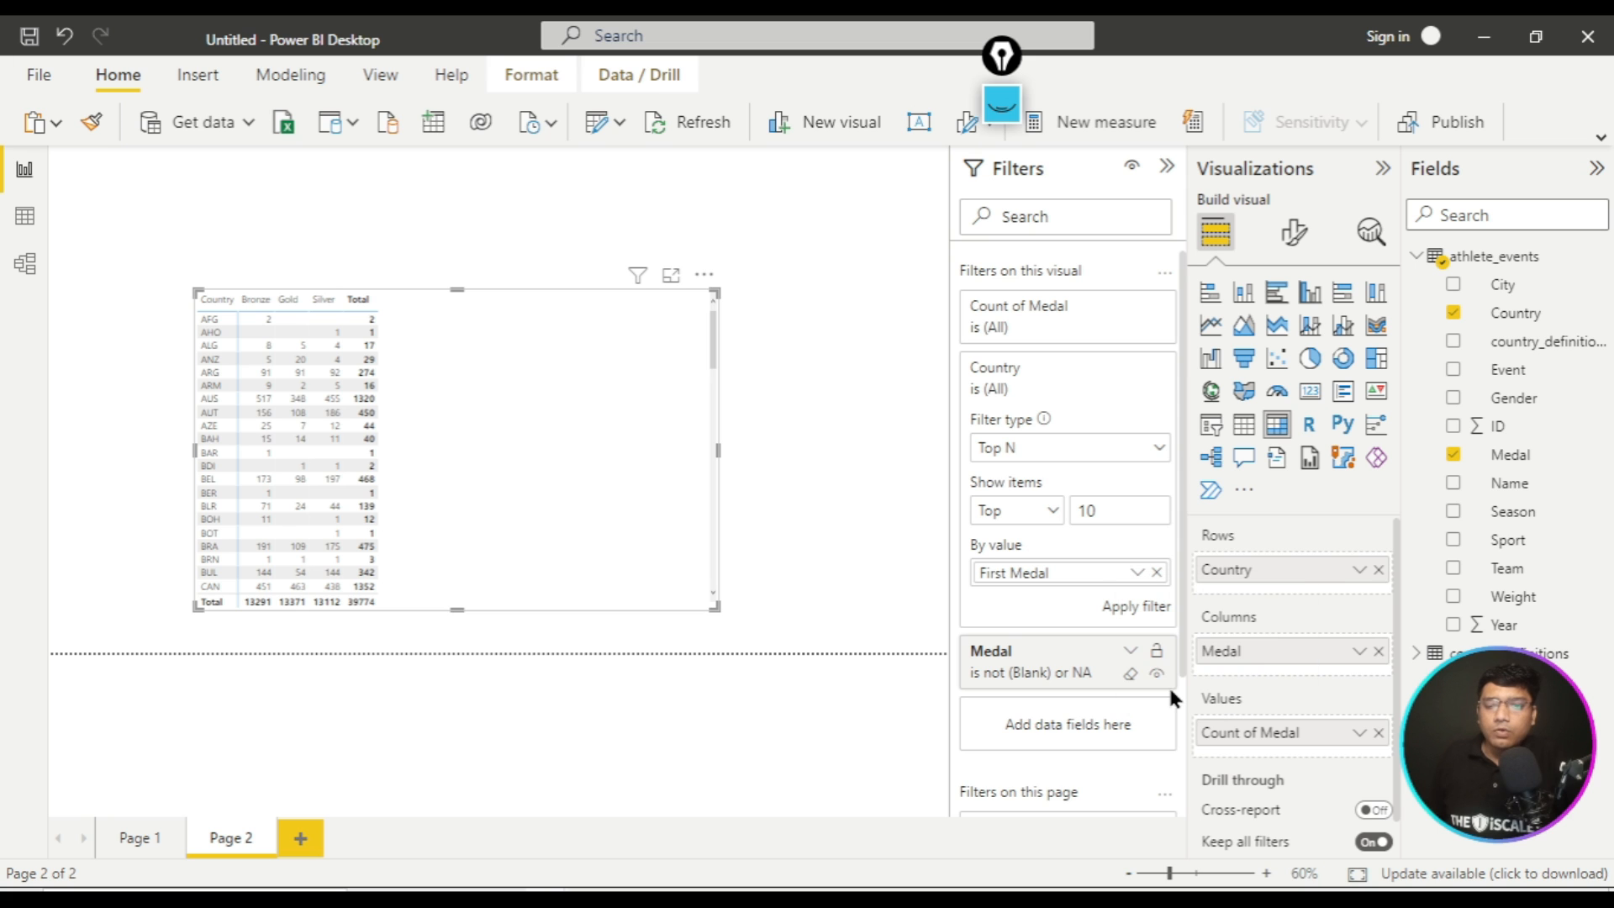
pyautogui.click(1146, 610)
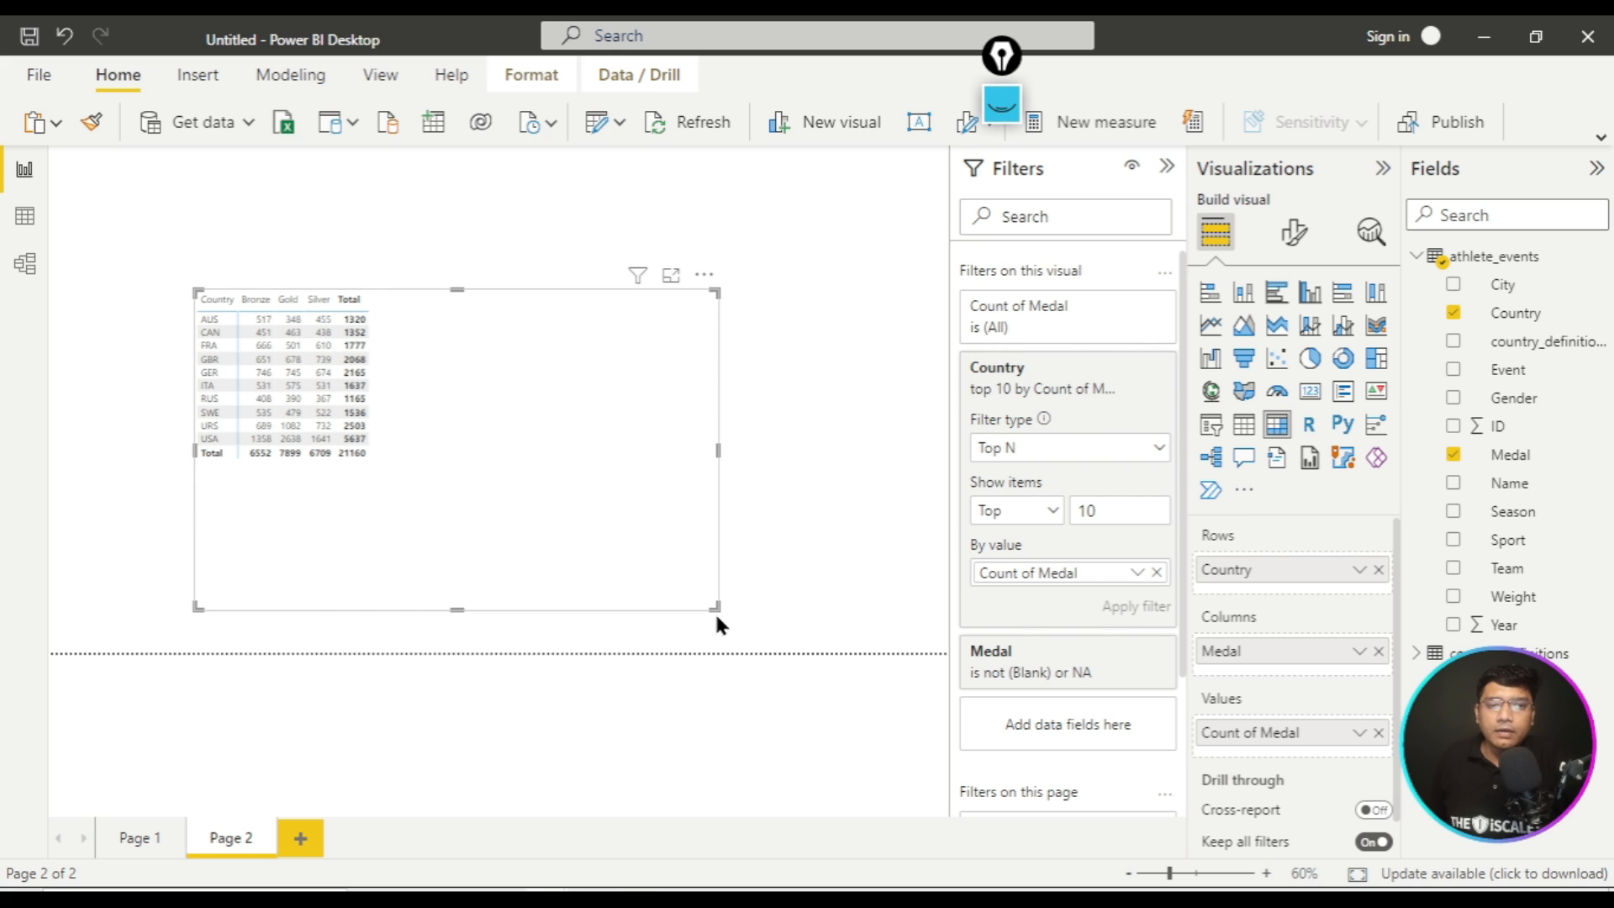
# - Shrink the matrix to fit its ten country rows and check it in focus mode before returning to the report
pyautogui.moveTo(714, 612); pyautogui.dragTo(393, 469)
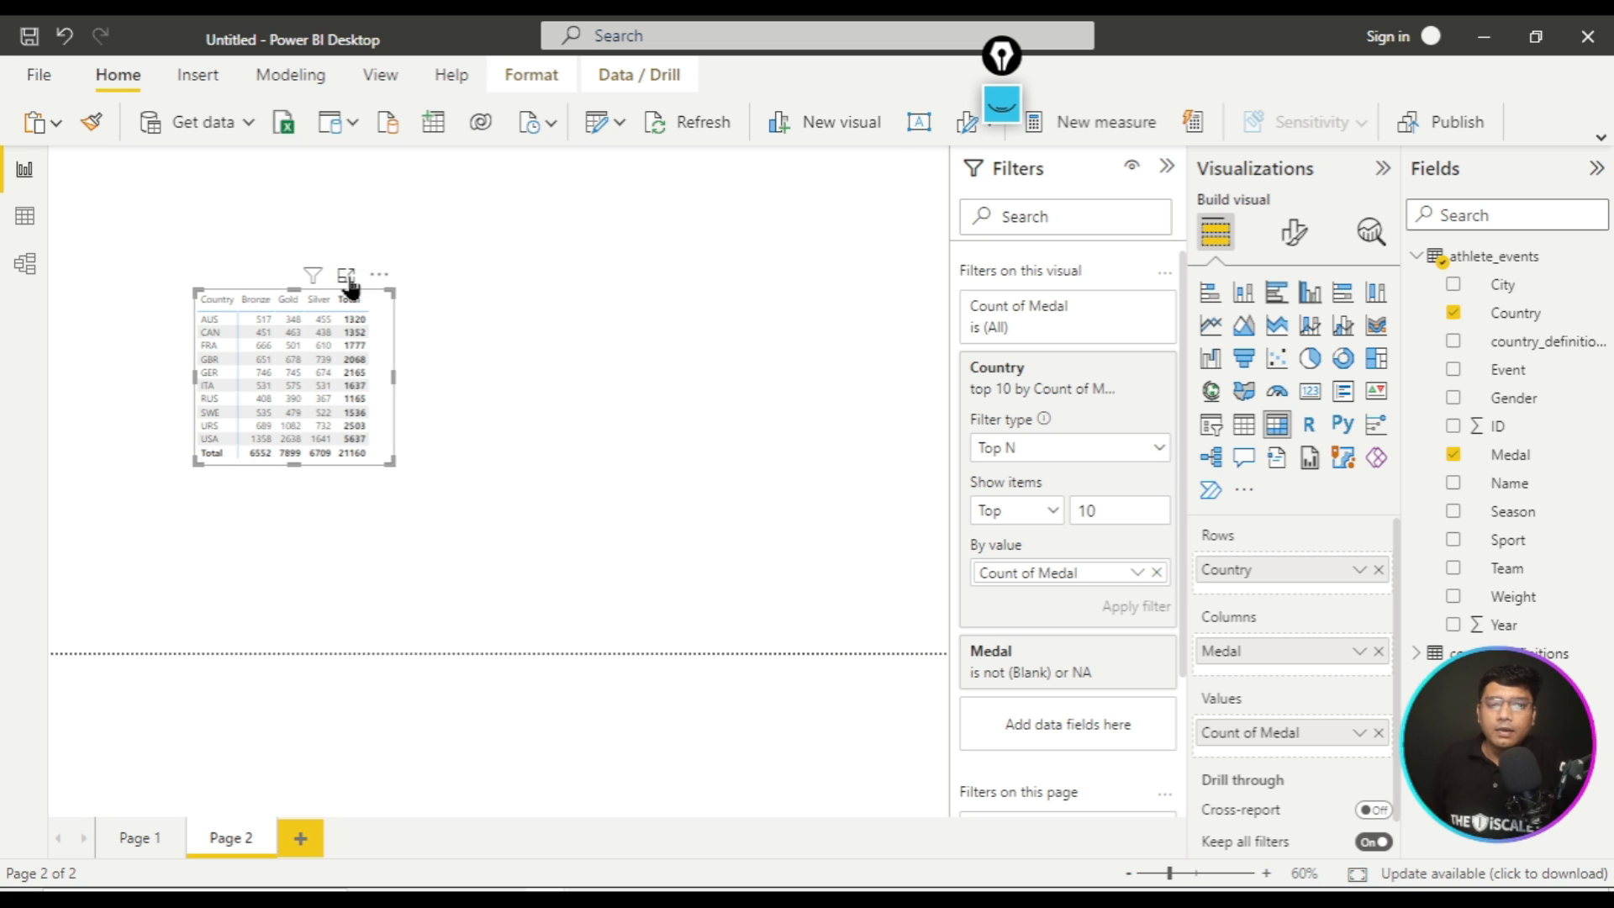
pyautogui.click(349, 280)
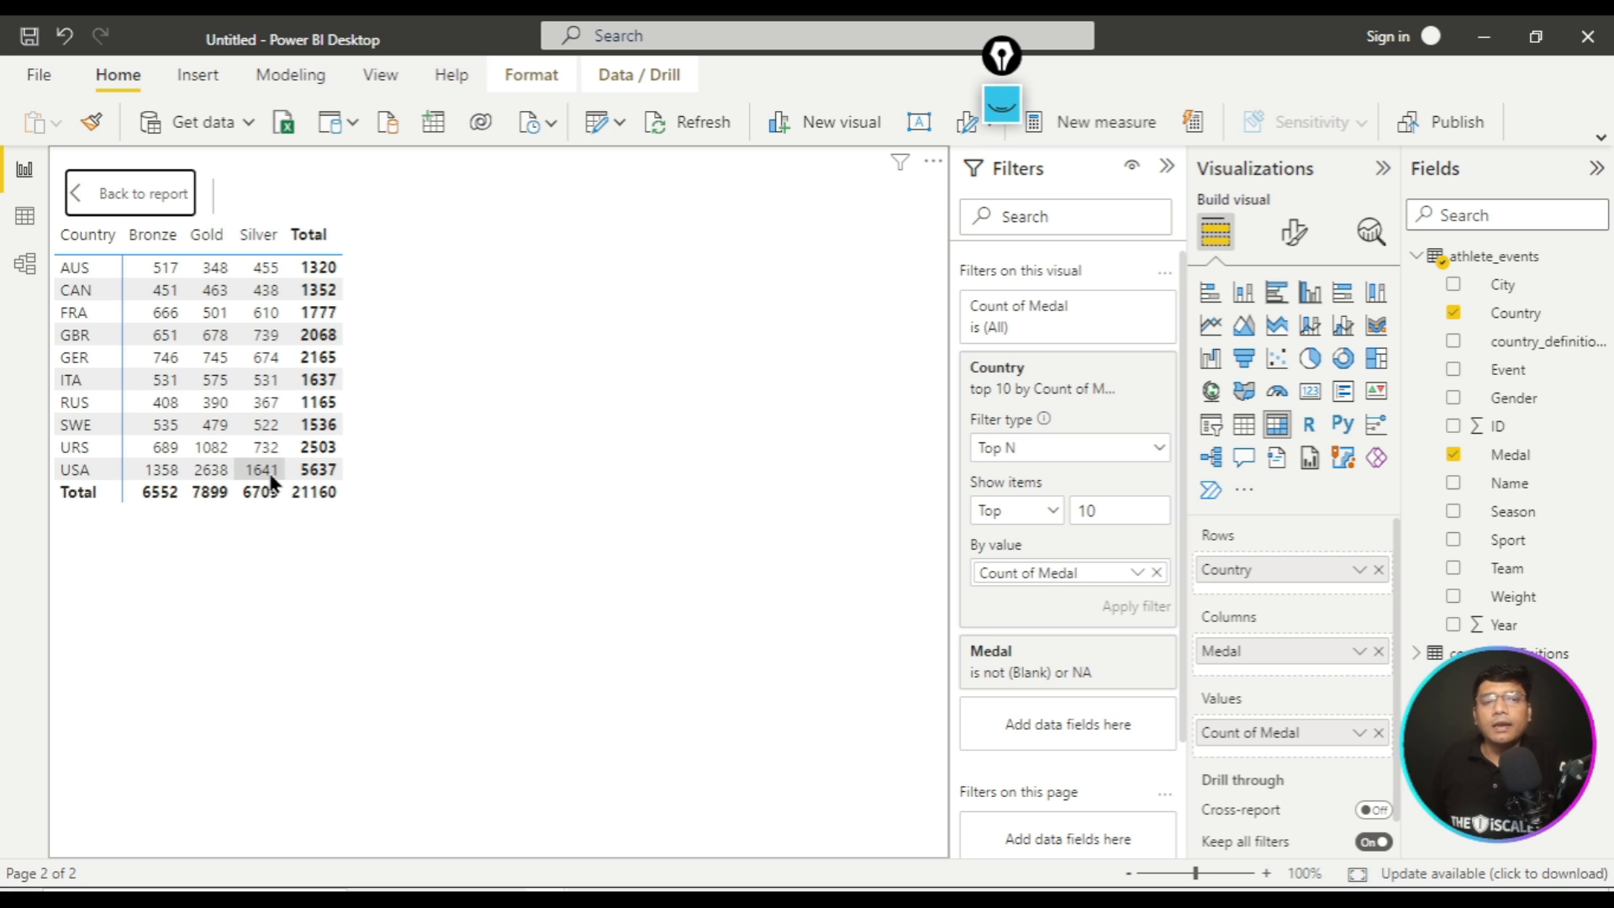
pyautogui.click(142, 202)
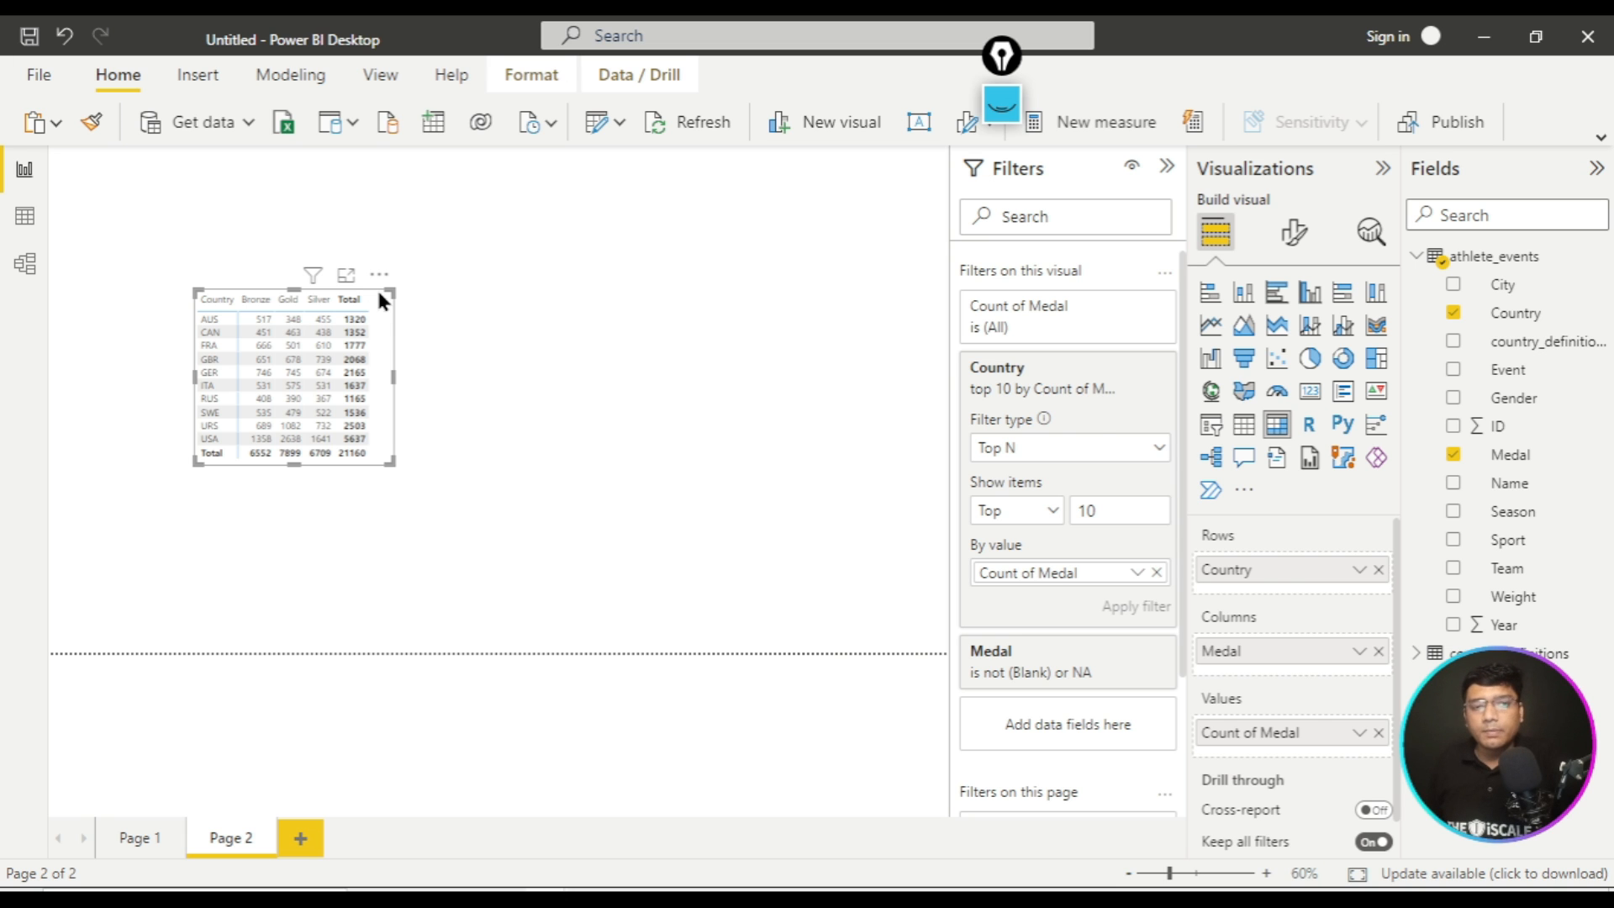
# - Move the matrix from Page 2 to Page 1, placing it in the top-left corner beside the Count of Medal by Gender donut chart
pyautogui.press('Delete')
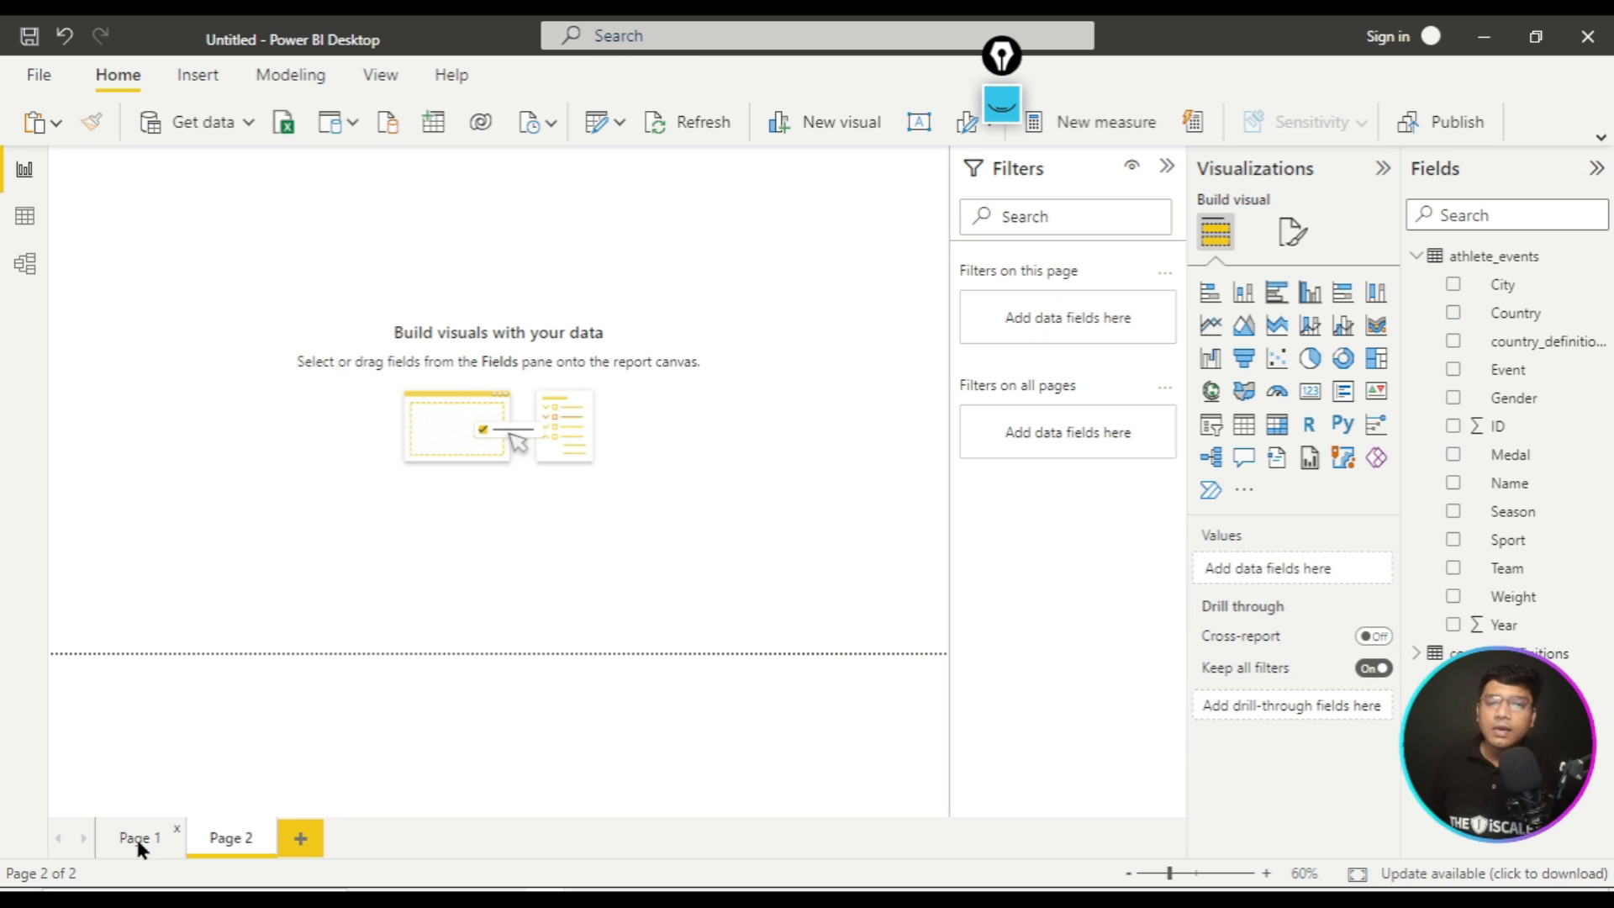
pyautogui.click(137, 841)
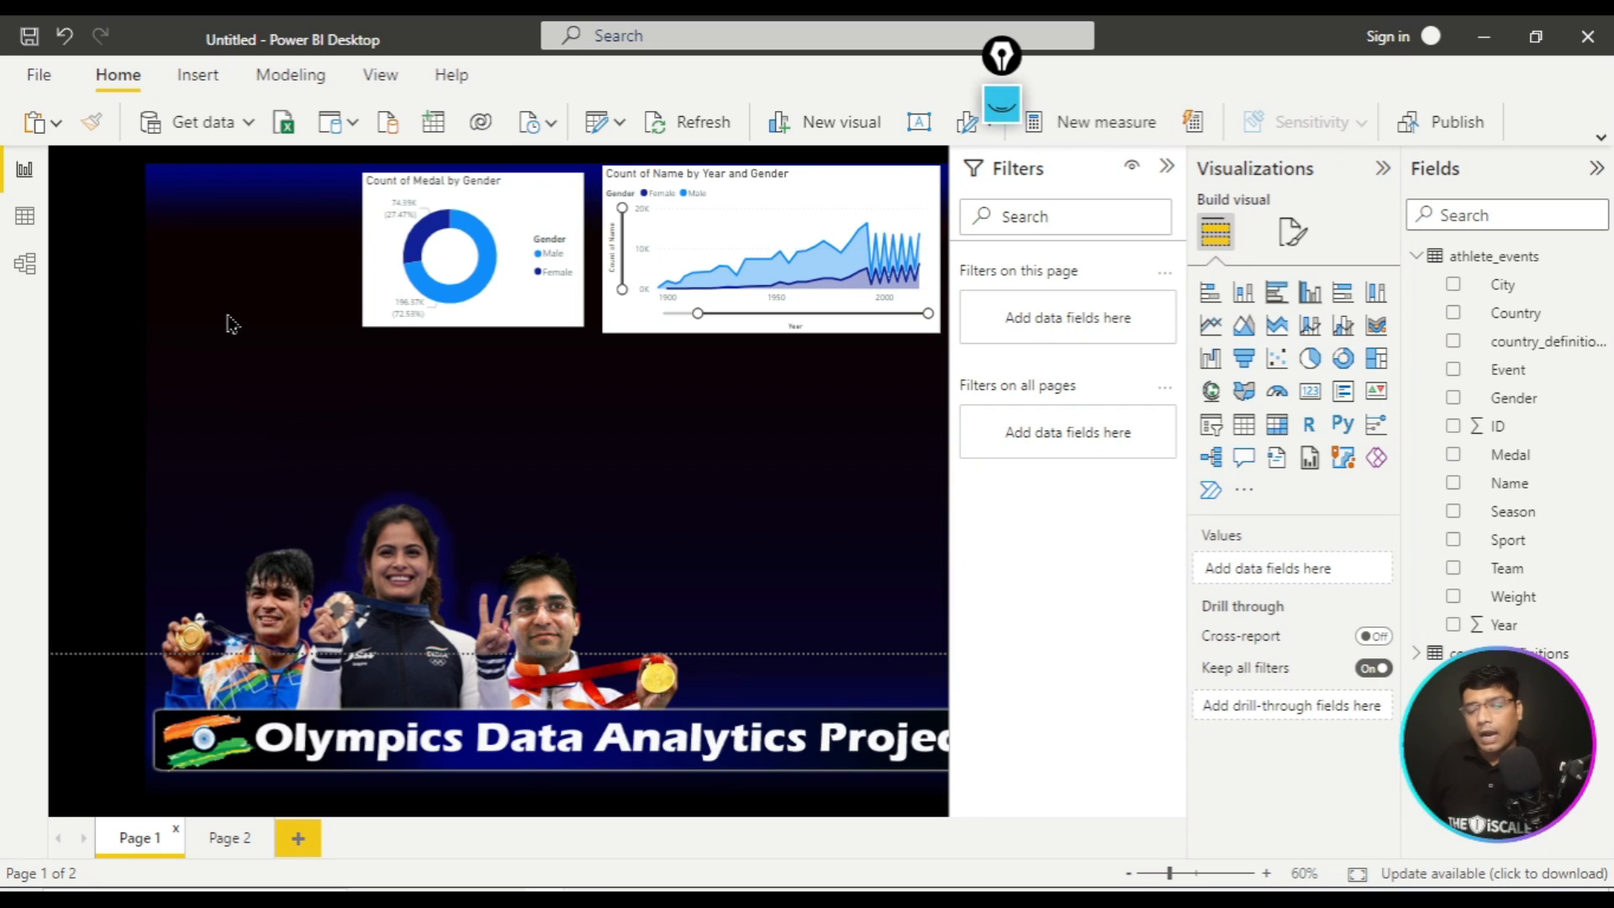
pyautogui.hotkey('ctrl', 'v')
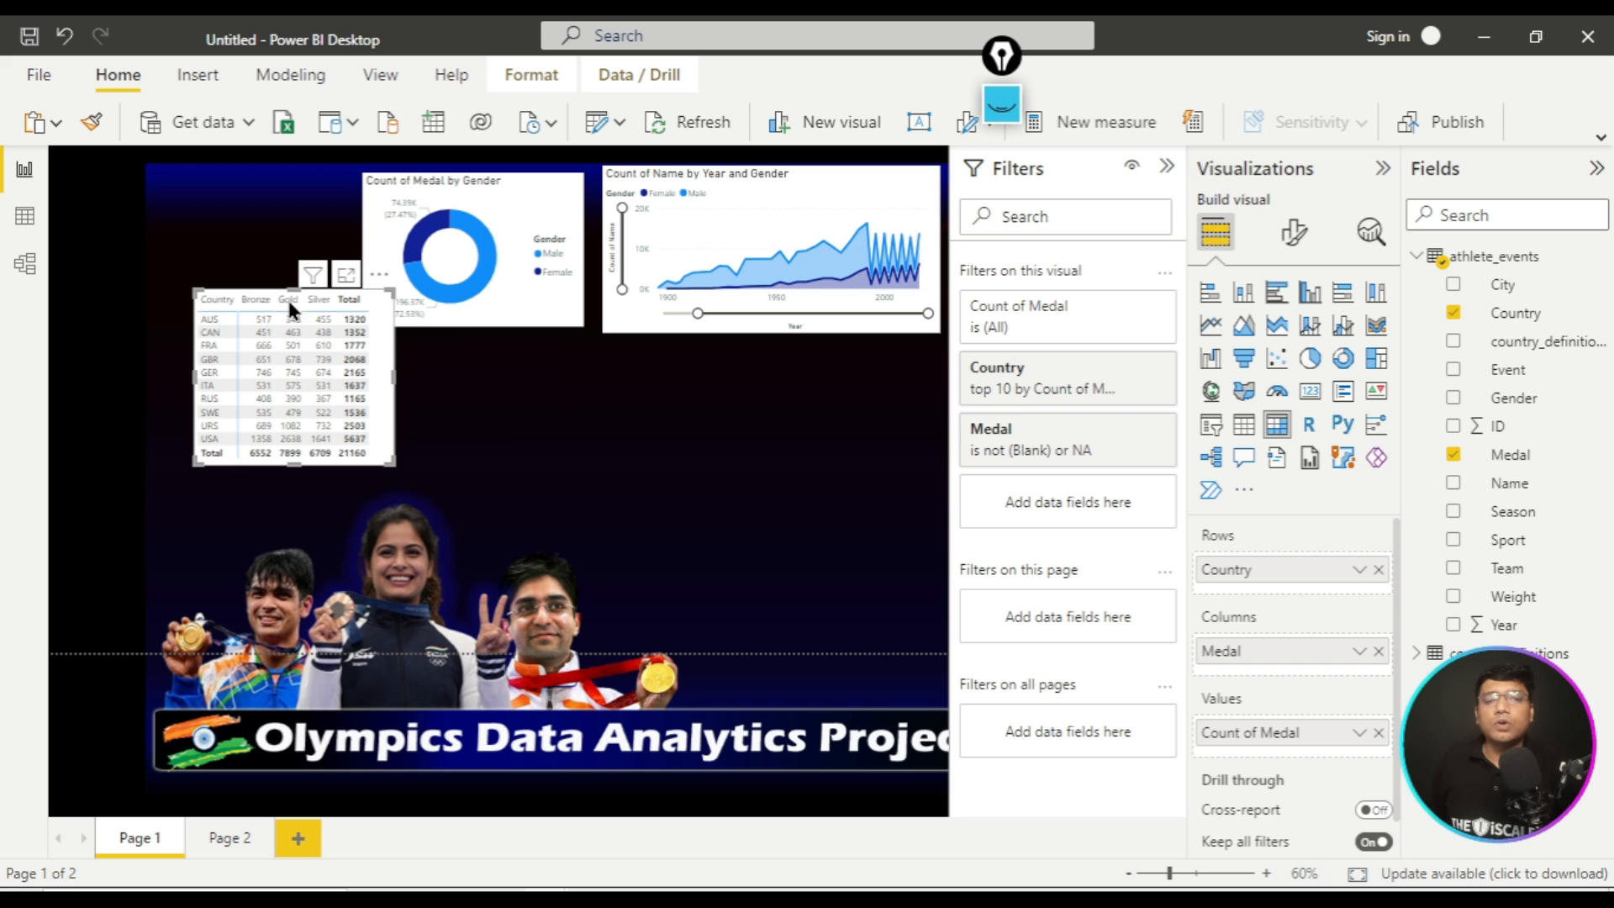
pyautogui.moveTo(388, 330); pyautogui.dragTo(346, 202)
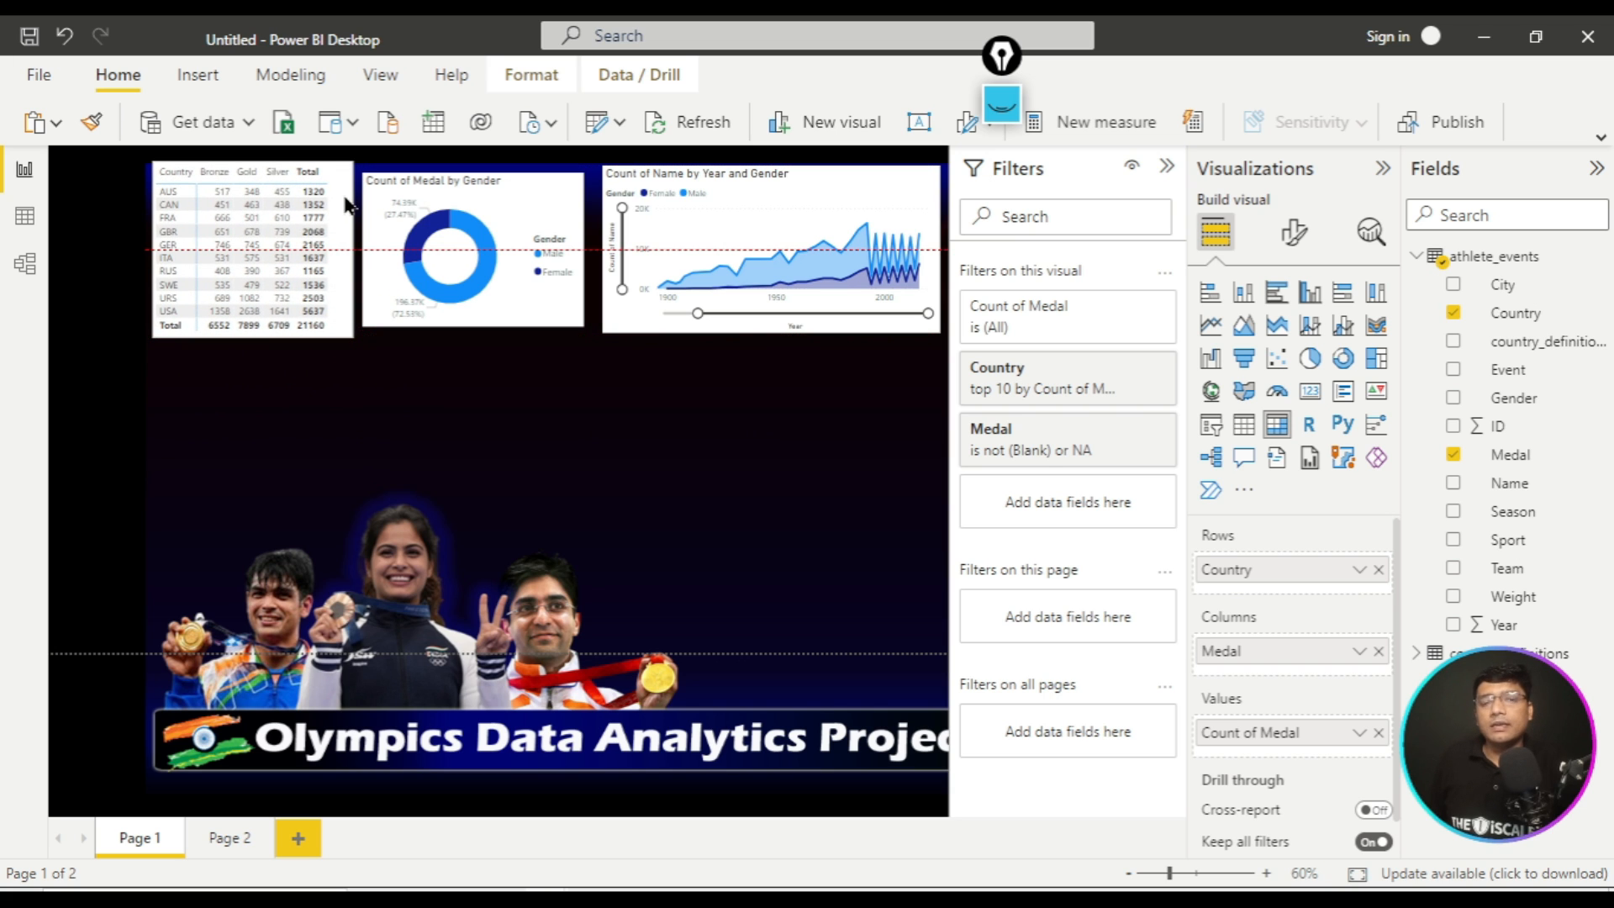
pyautogui.moveTo(347, 202); pyautogui.dragTo(347, 202)
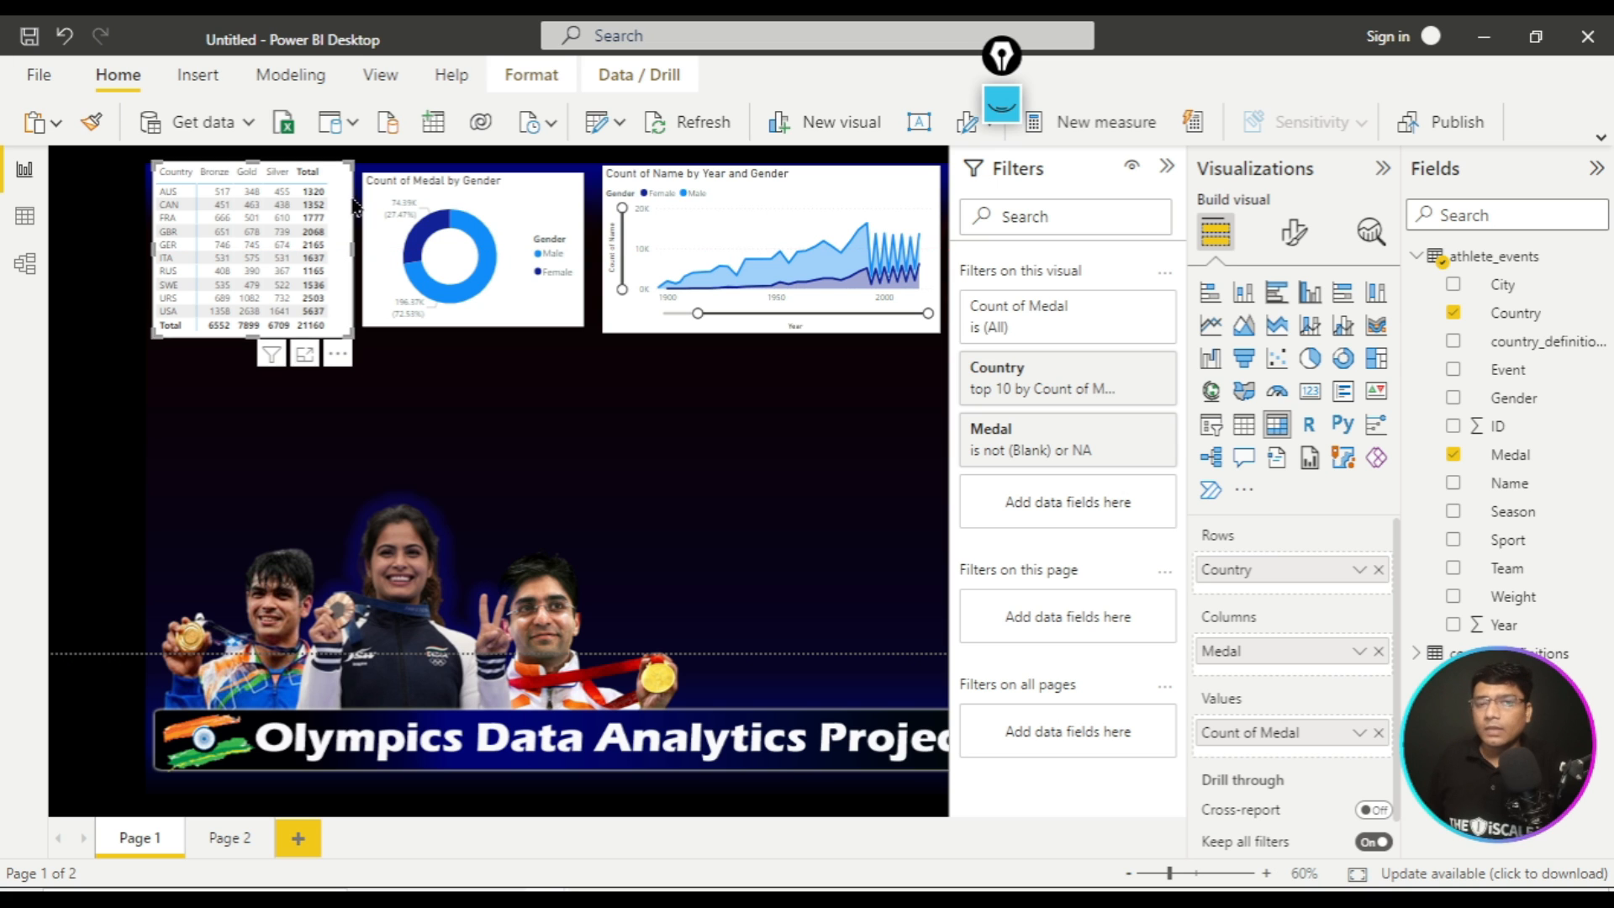
pyautogui.click(613, 389)
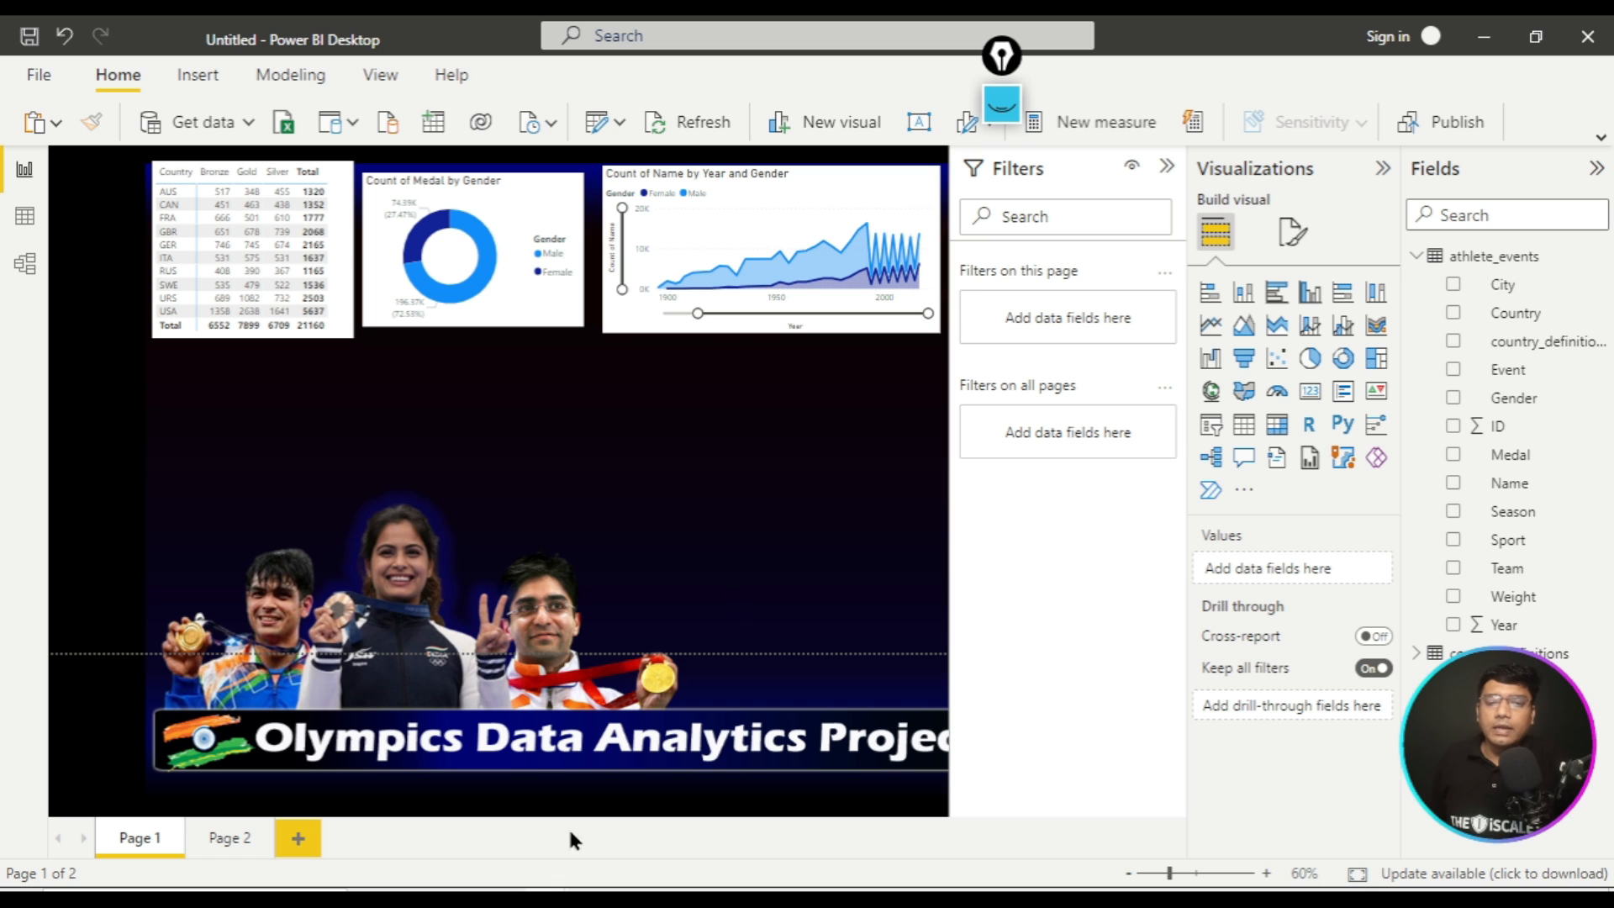
# - Switch to Notes PDF.pdf, examine the Top Olympic Medallists by Total Medals sample chart, and return to the untitled Power BI report
pyautogui.moveTo(468, 895)
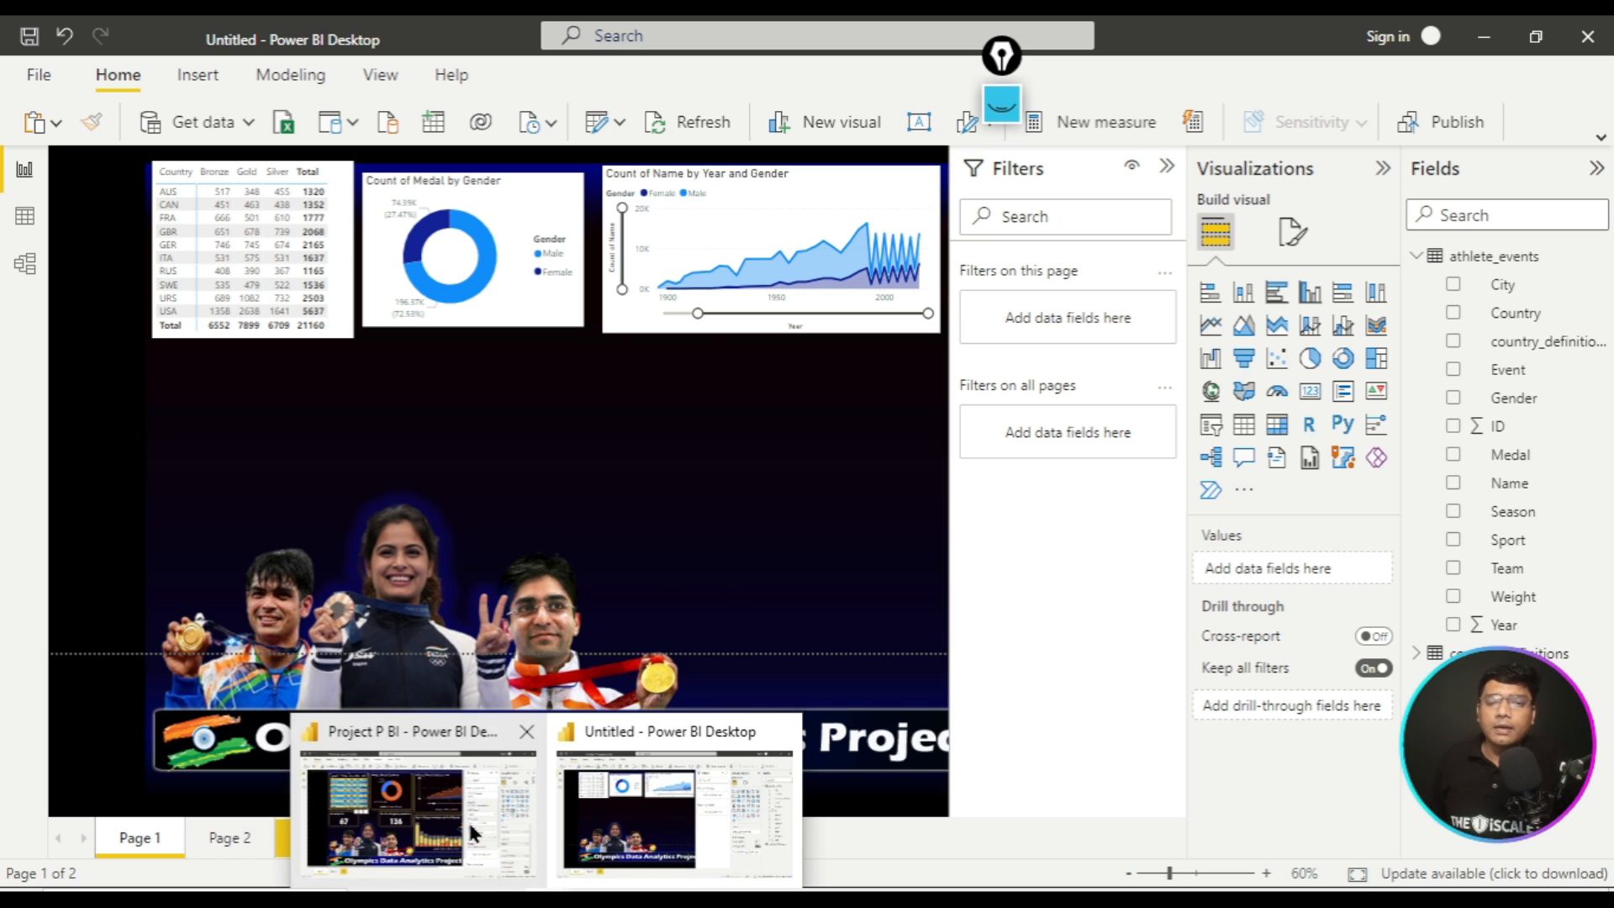
pyautogui.click(395, 786)
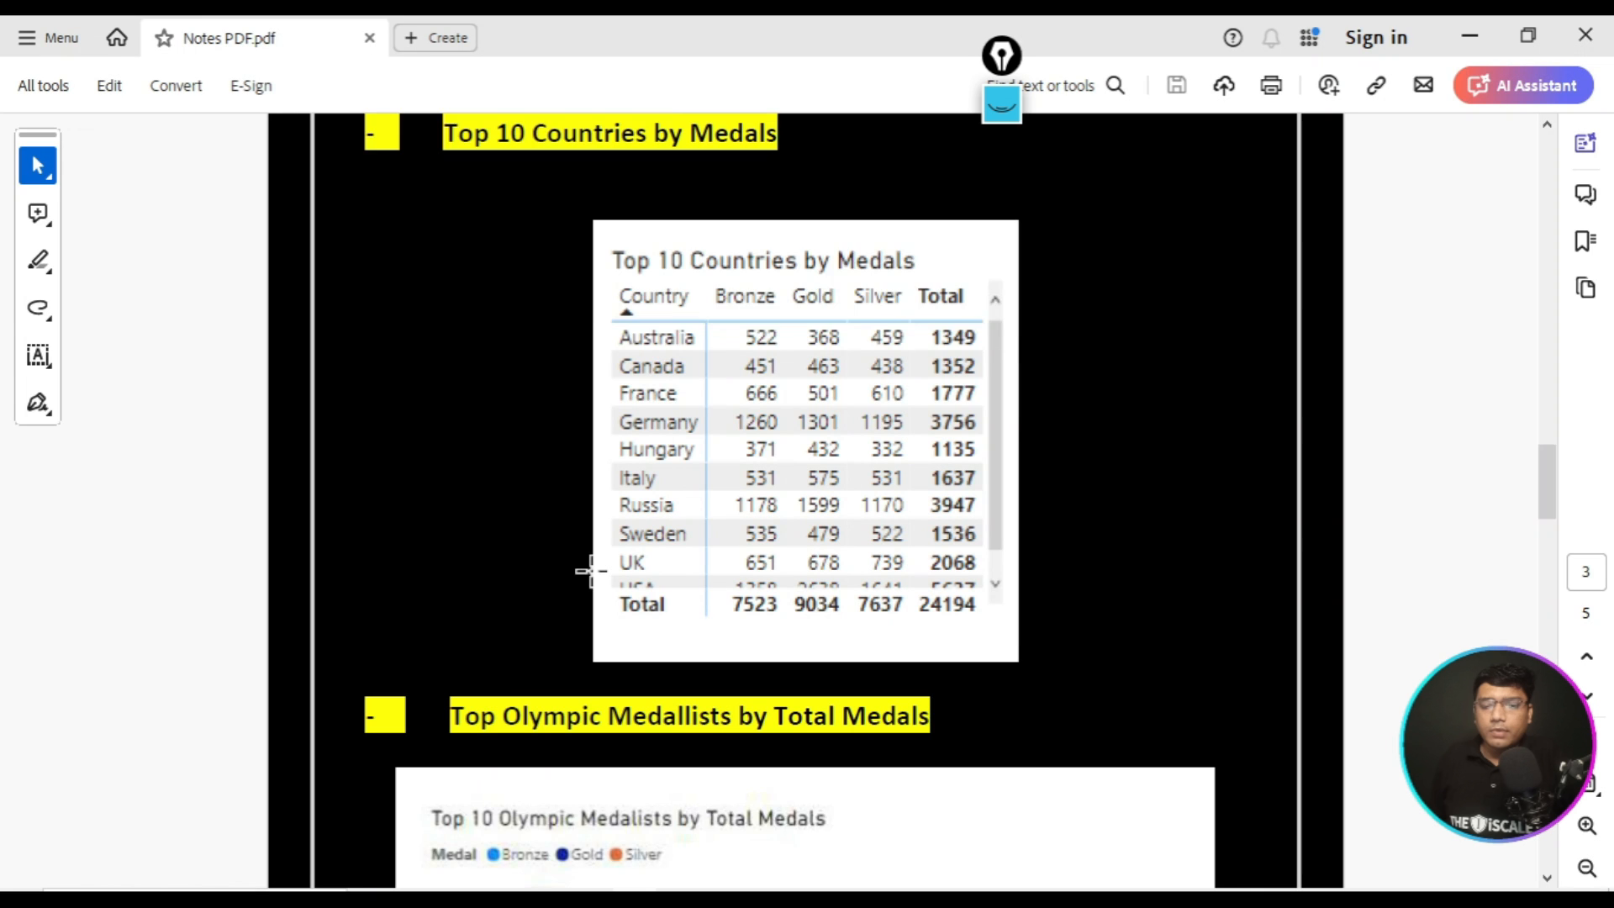
pyautogui.scroll(-3, 591, 569)
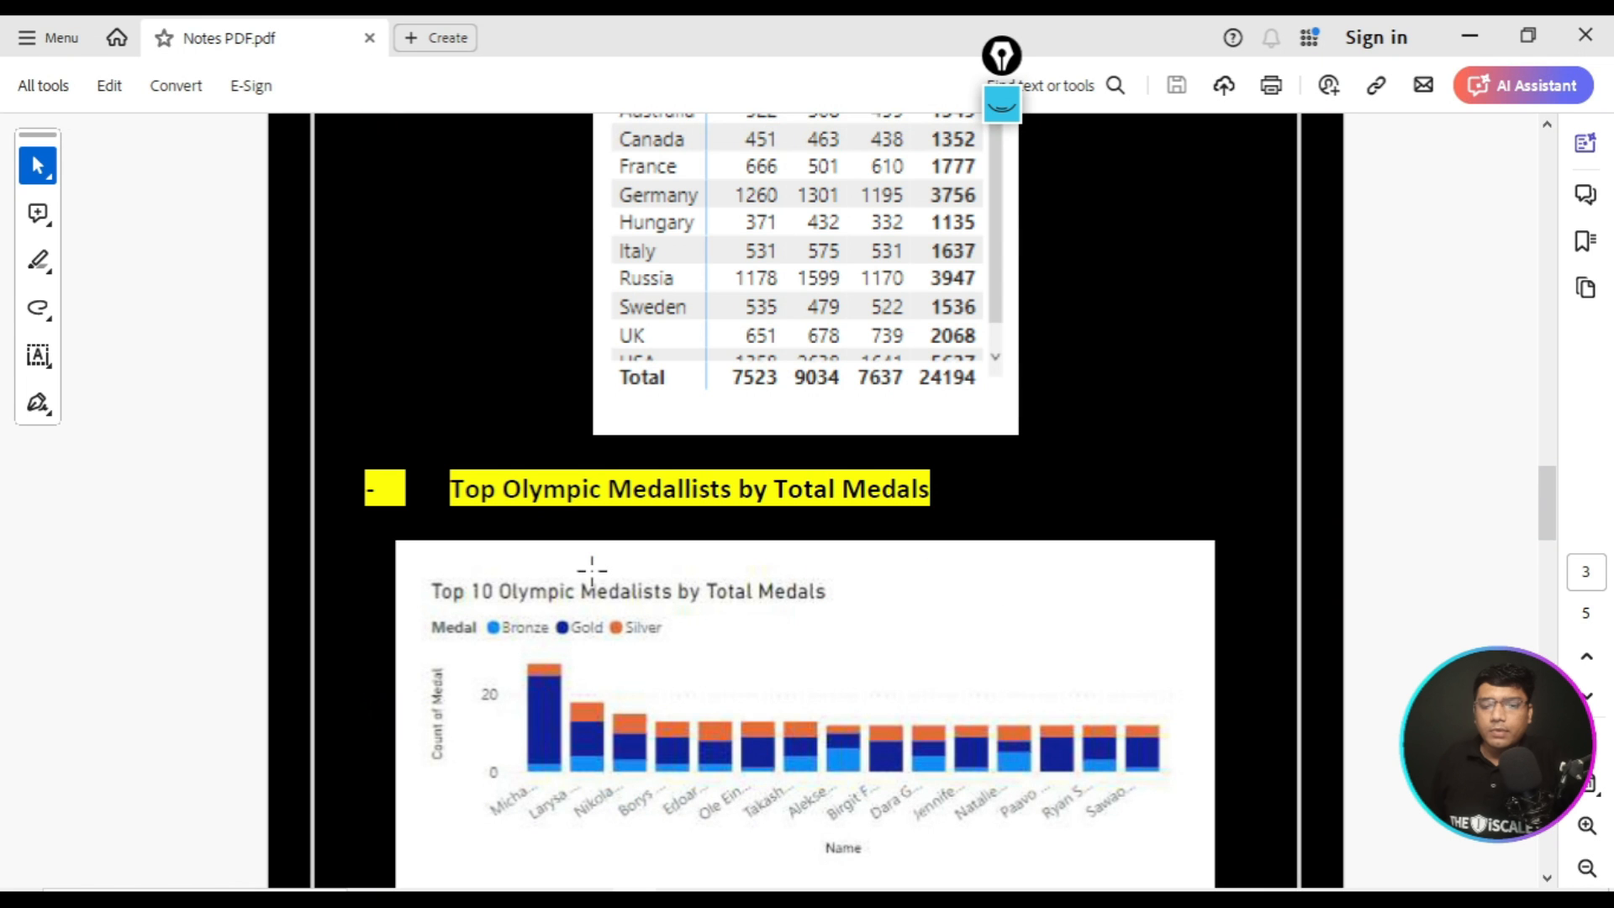
pyautogui.scroll(-3, 592, 569)
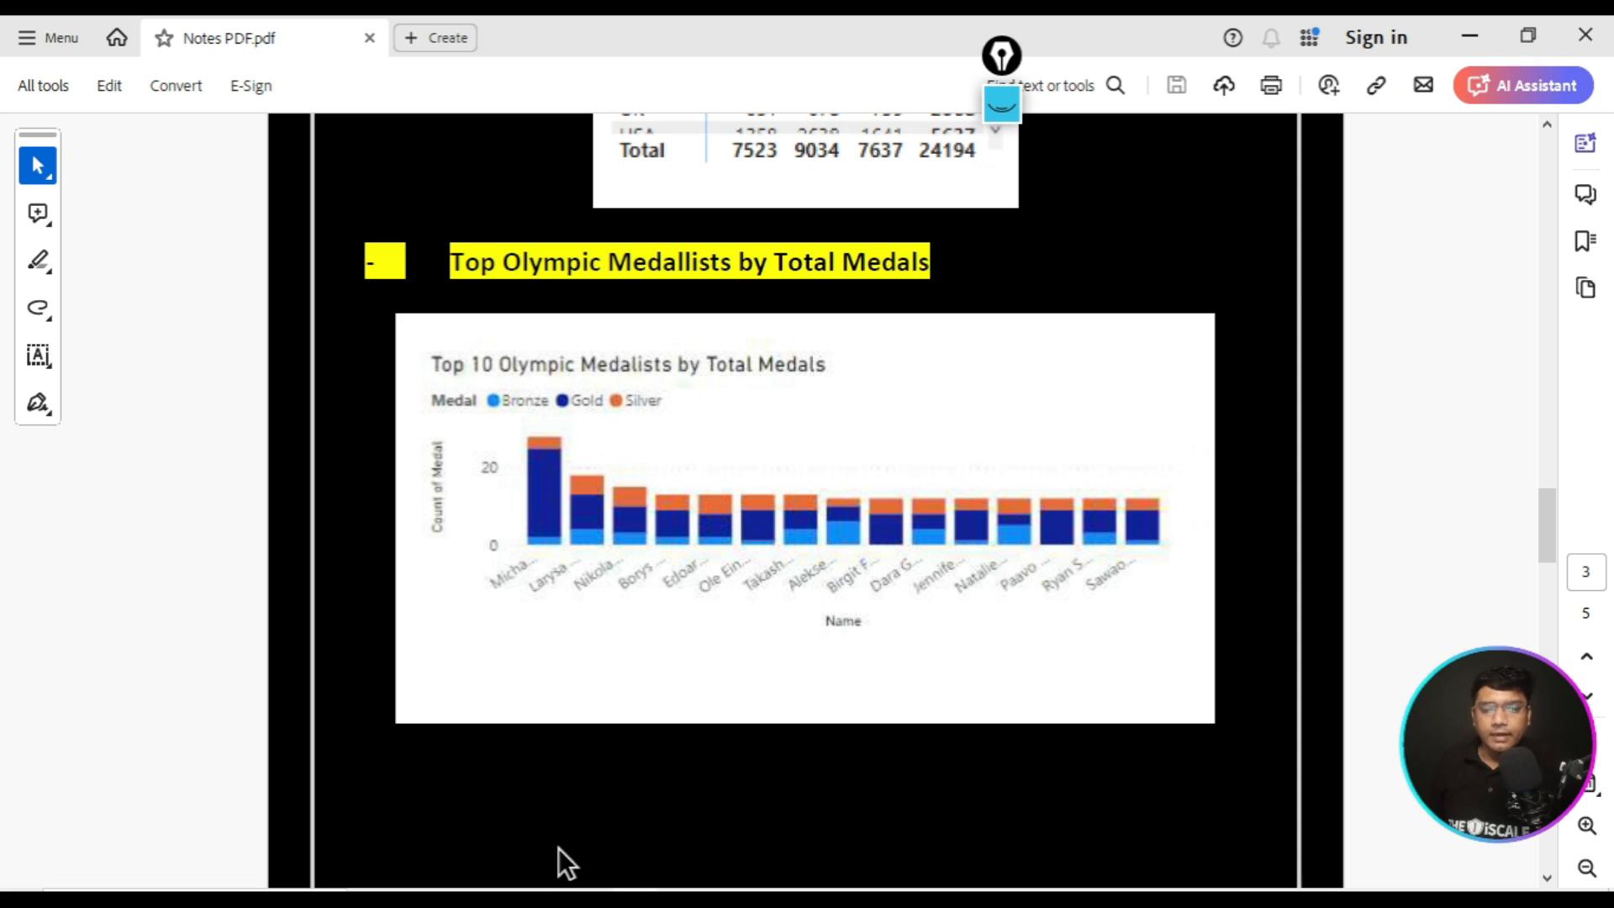
pyautogui.moveTo(626, 887)
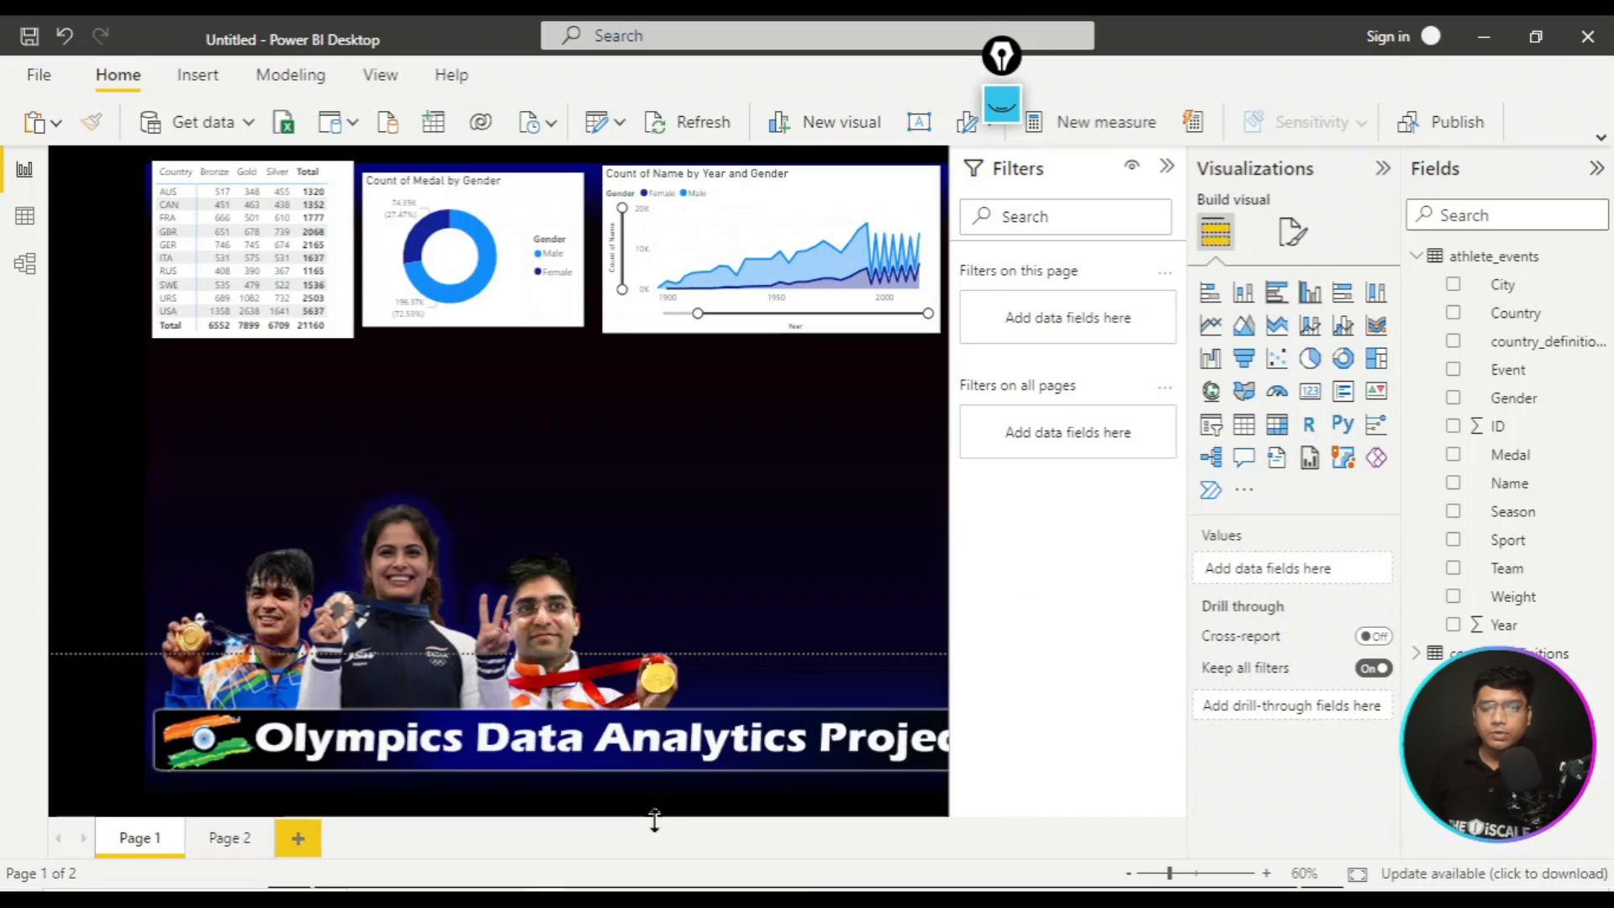
pyautogui.click(655, 828)
pyautogui.click(997, 113)
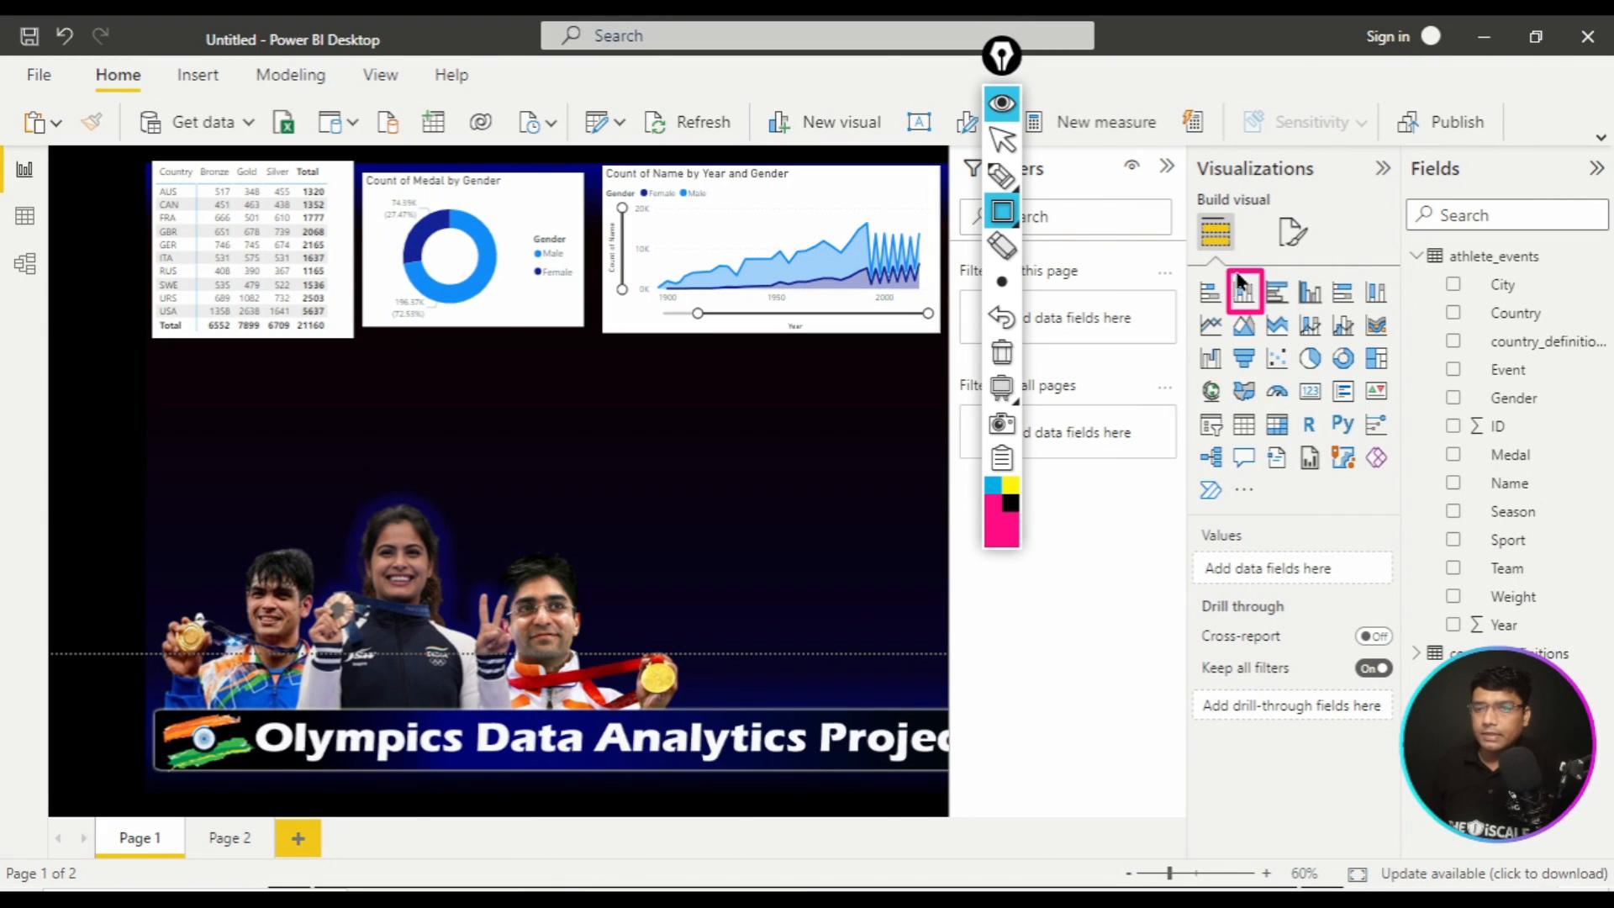
pyautogui.click(1002, 103)
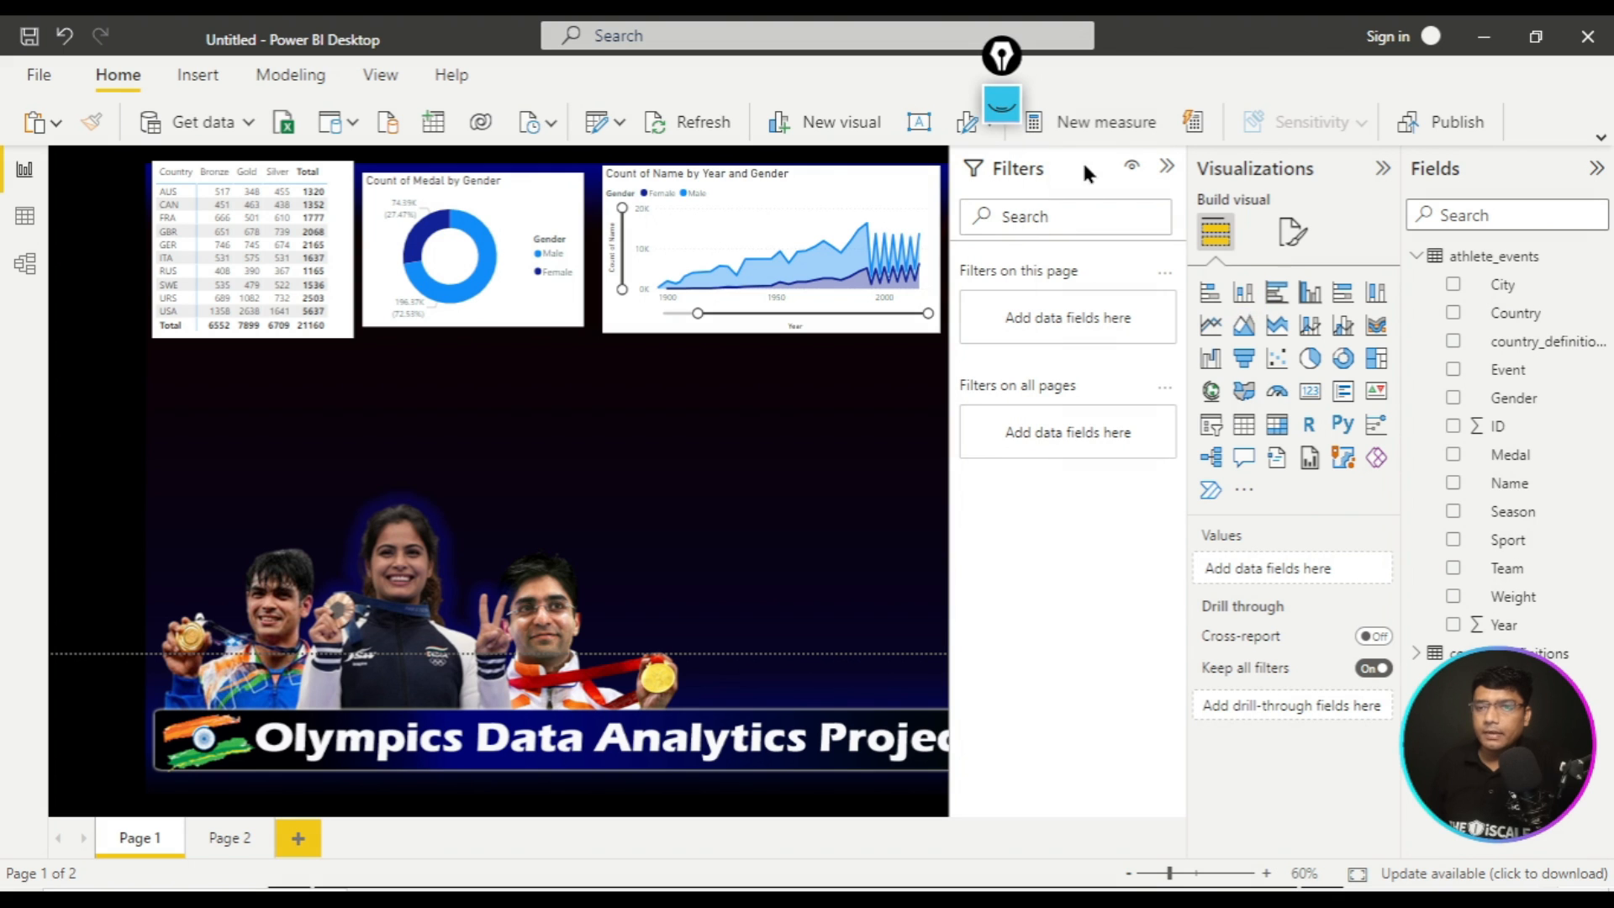
pyautogui.click(1245, 295)
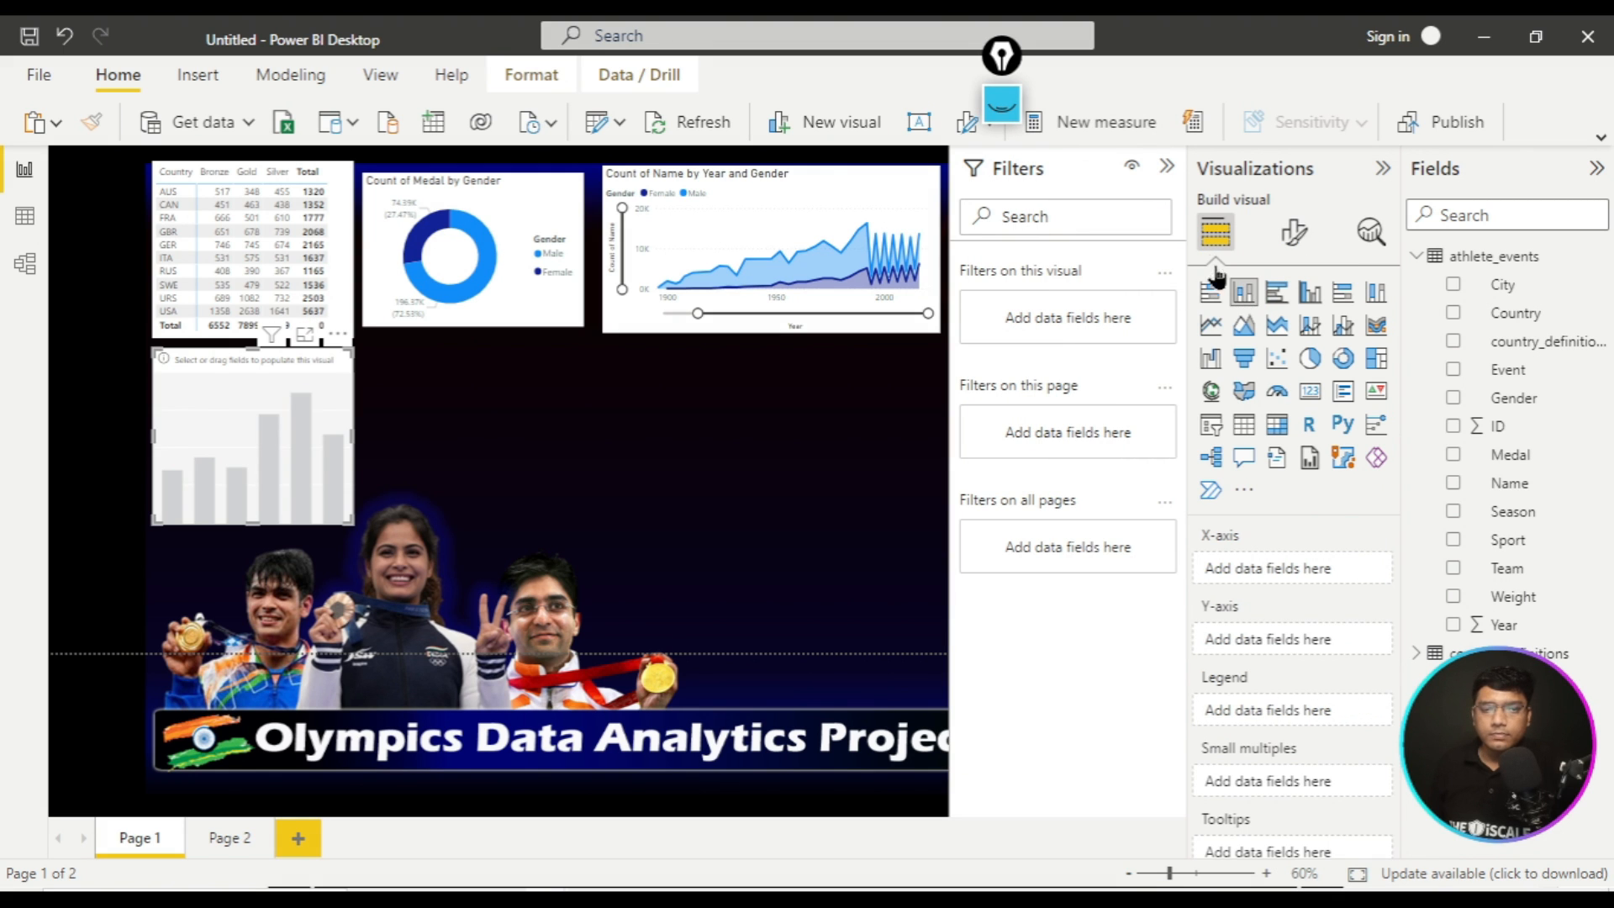
pyautogui.moveTo(336, 353); pyautogui.dragTo(392, 385)
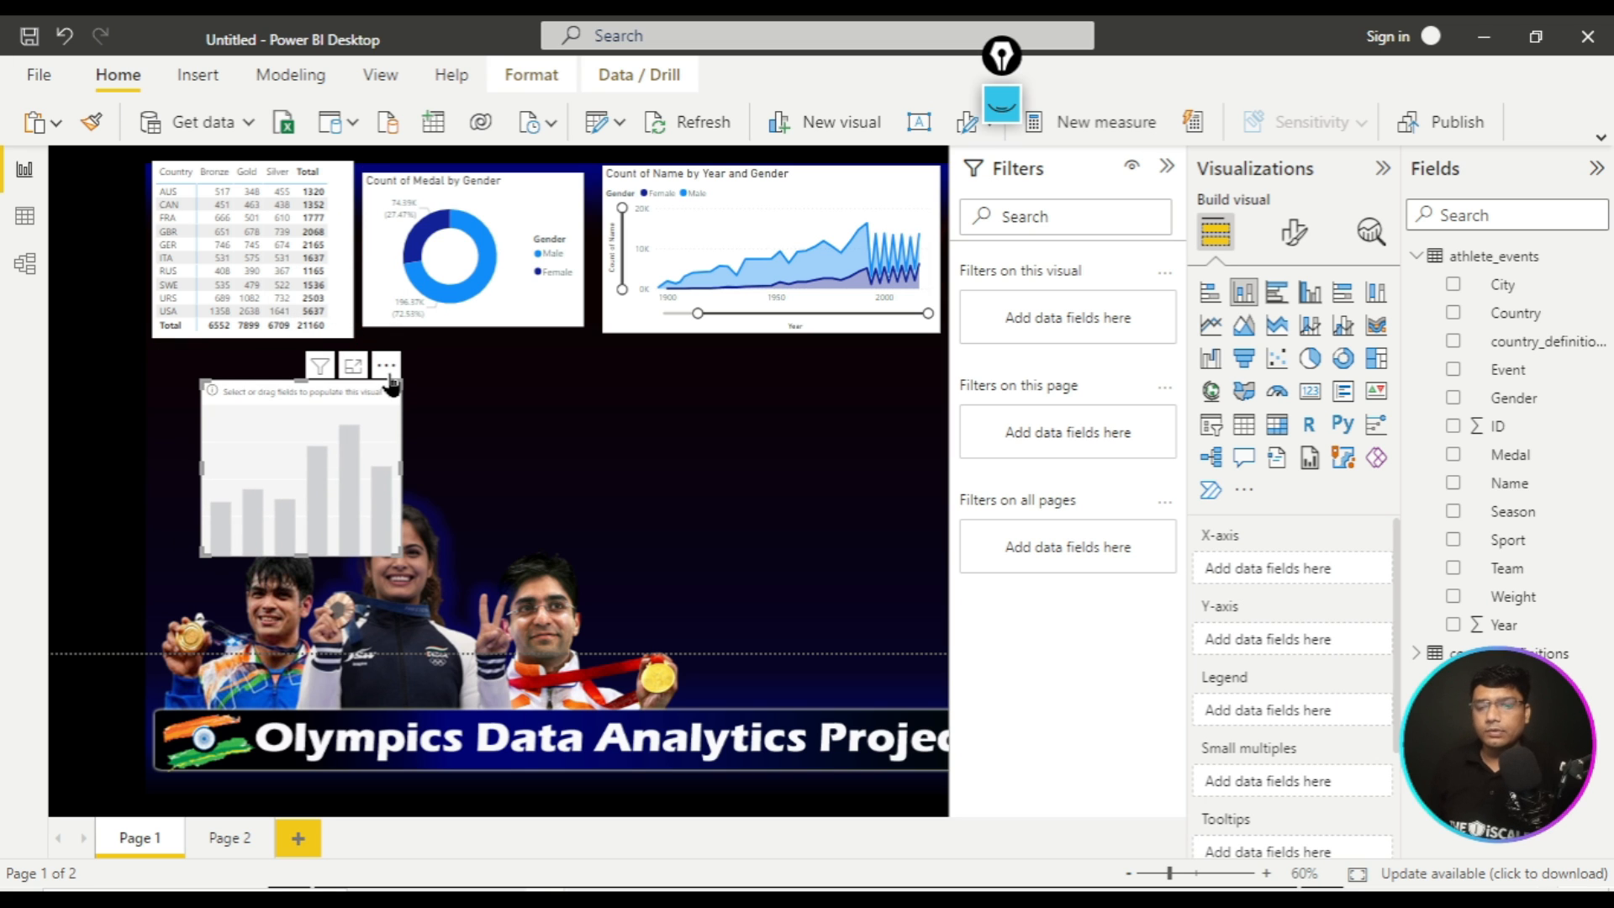
pyautogui.click(389, 382)
pyautogui.click(427, 397)
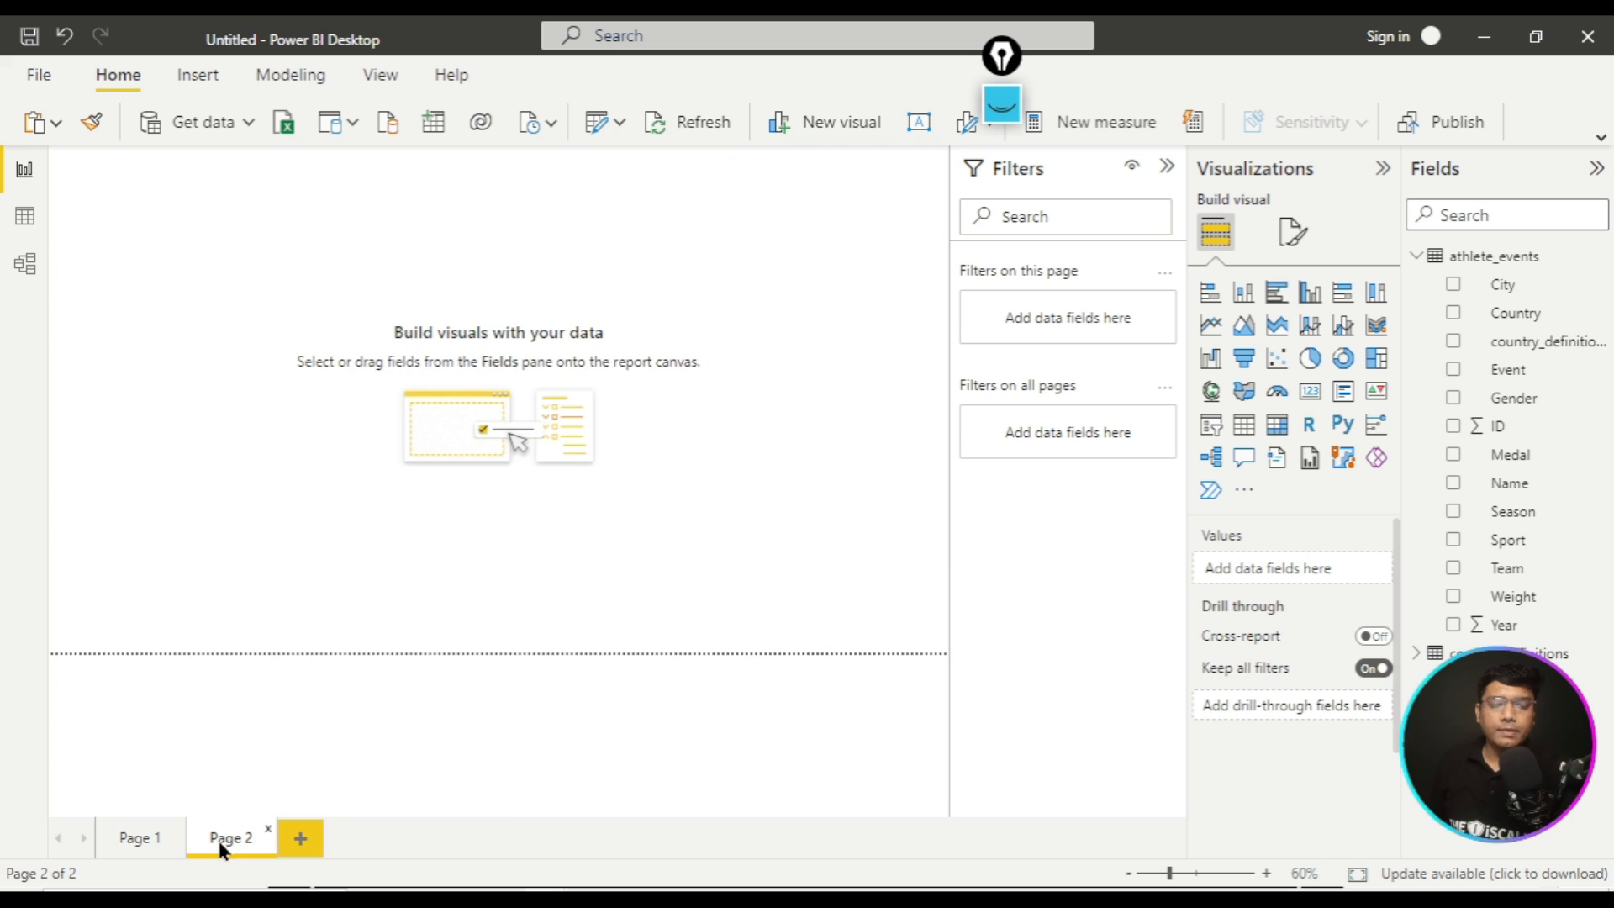
# - Insert a stacked column chart on Page 2 and enlarge it to span most of the canvas width
pyautogui.click(220, 837)
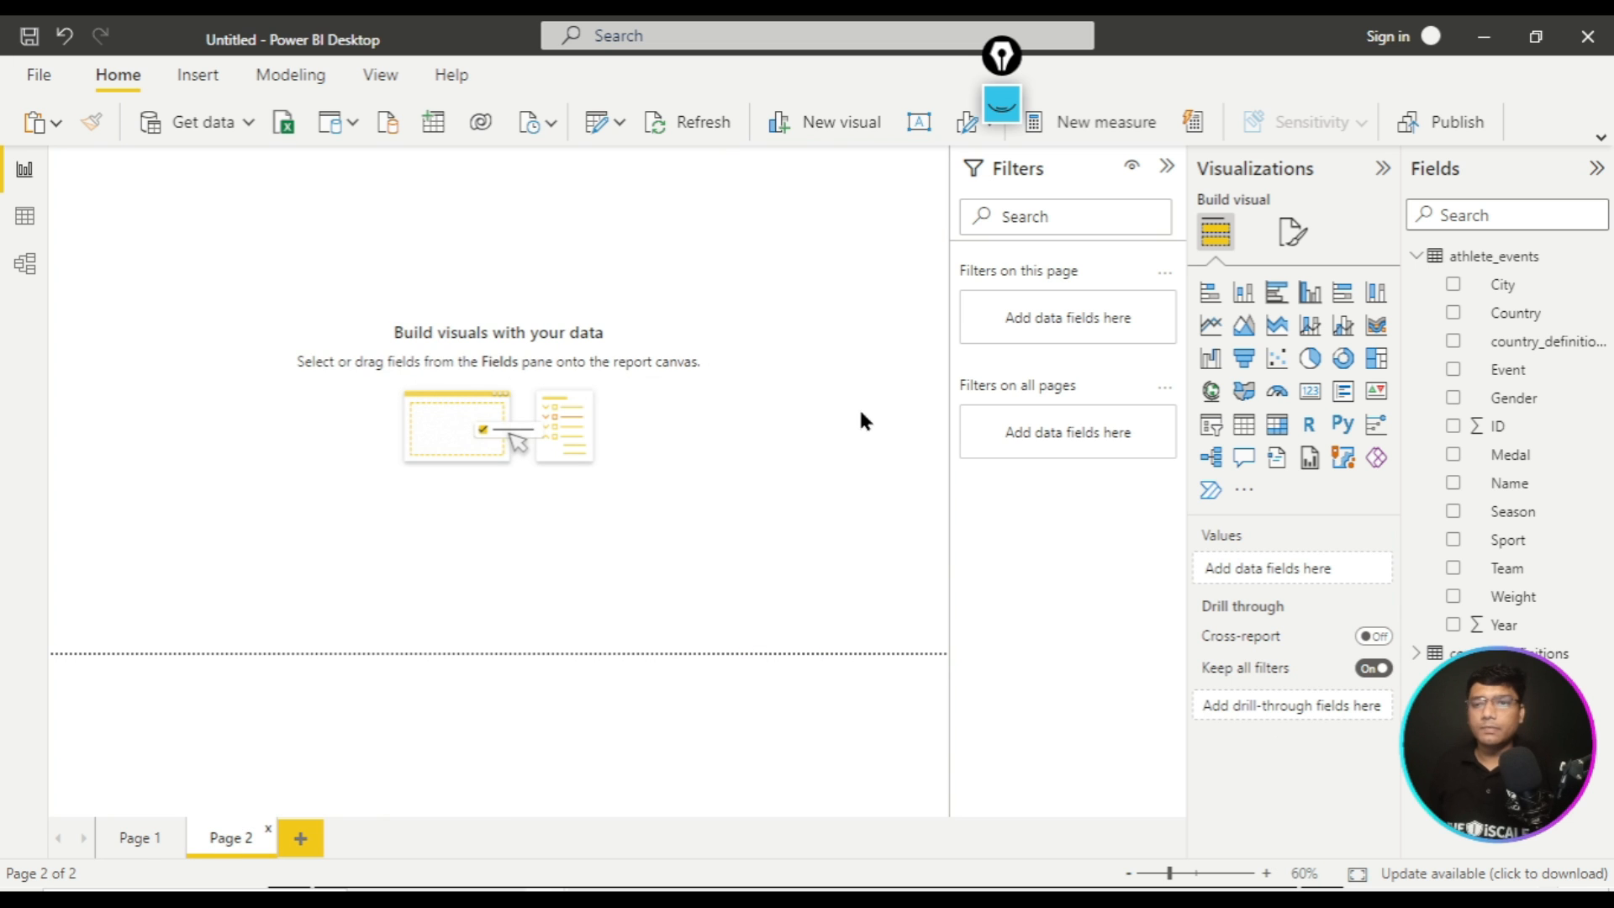
pyautogui.click(1247, 304)
pyautogui.moveTo(168, 184); pyautogui.dragTo(280, 266)
pyautogui.moveTo(341, 424); pyautogui.dragTo(748, 541)
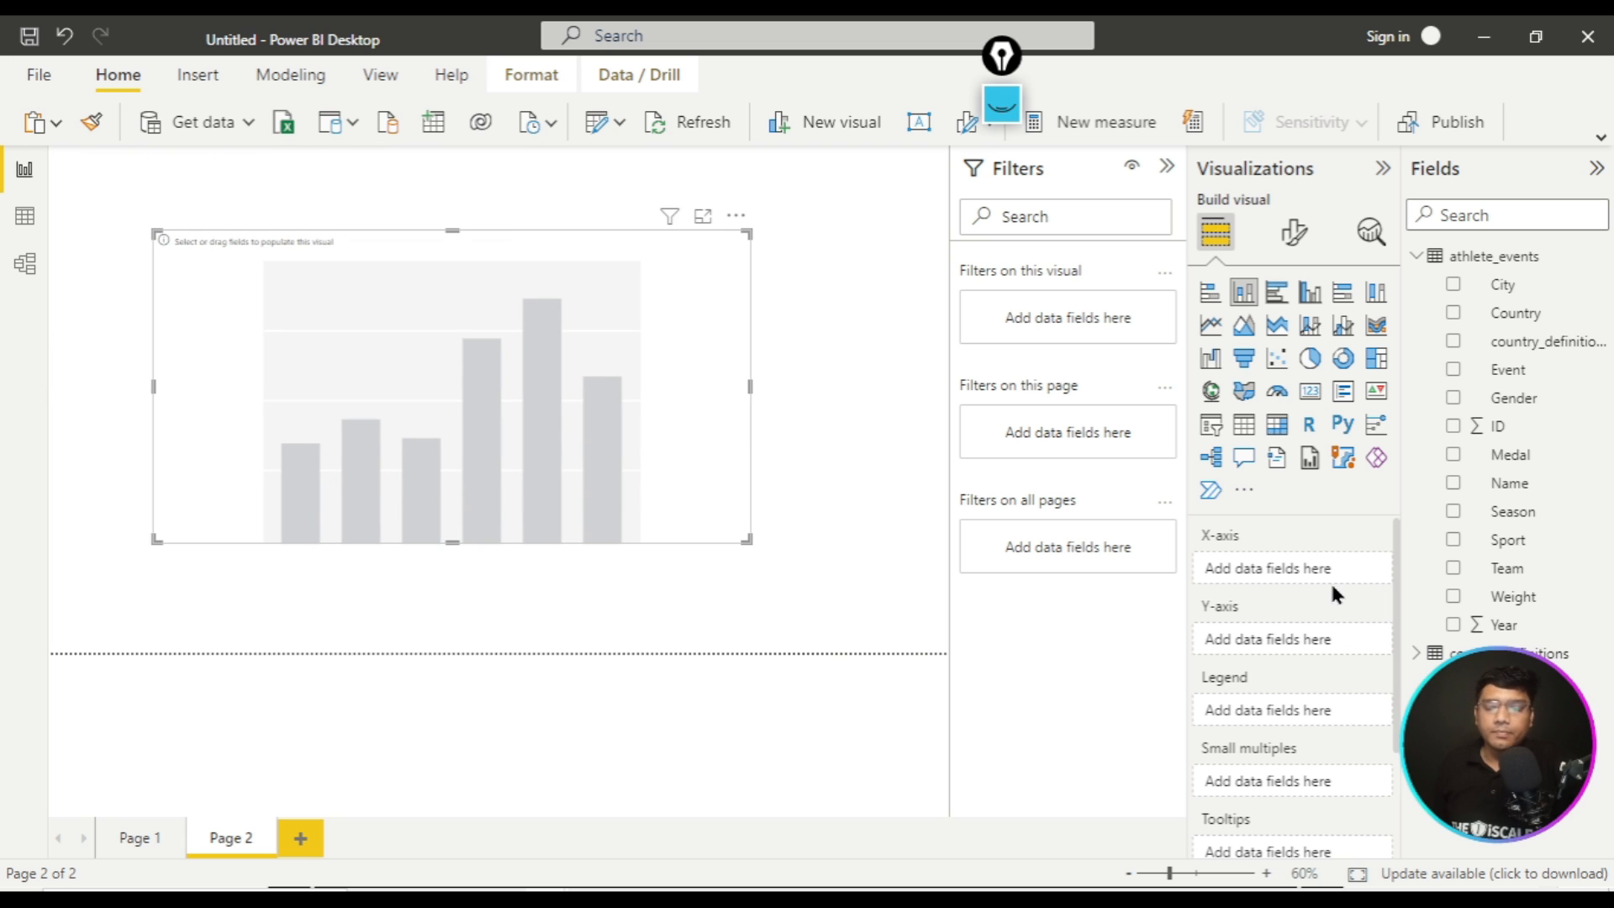
# - Assign Name to the chart's X-axis, Count of Medal to its Y-axis and Medal to its legend
pyautogui.moveTo(1501, 487); pyautogui.dragTo(1267, 572)
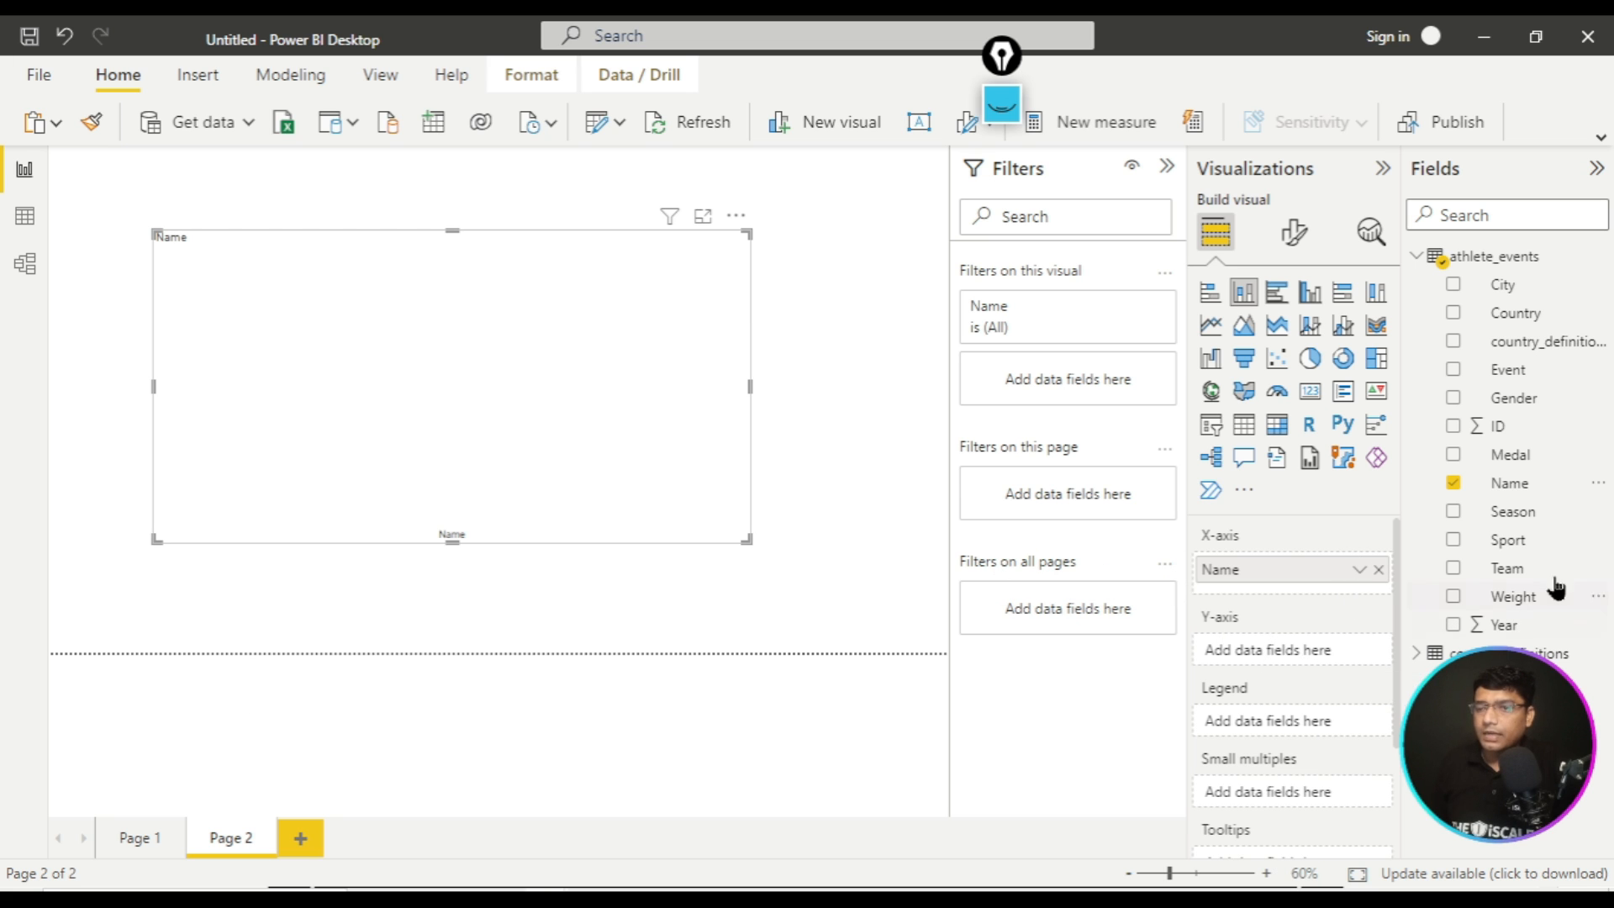
pyautogui.moveTo(1540, 459); pyautogui.dragTo(1324, 663)
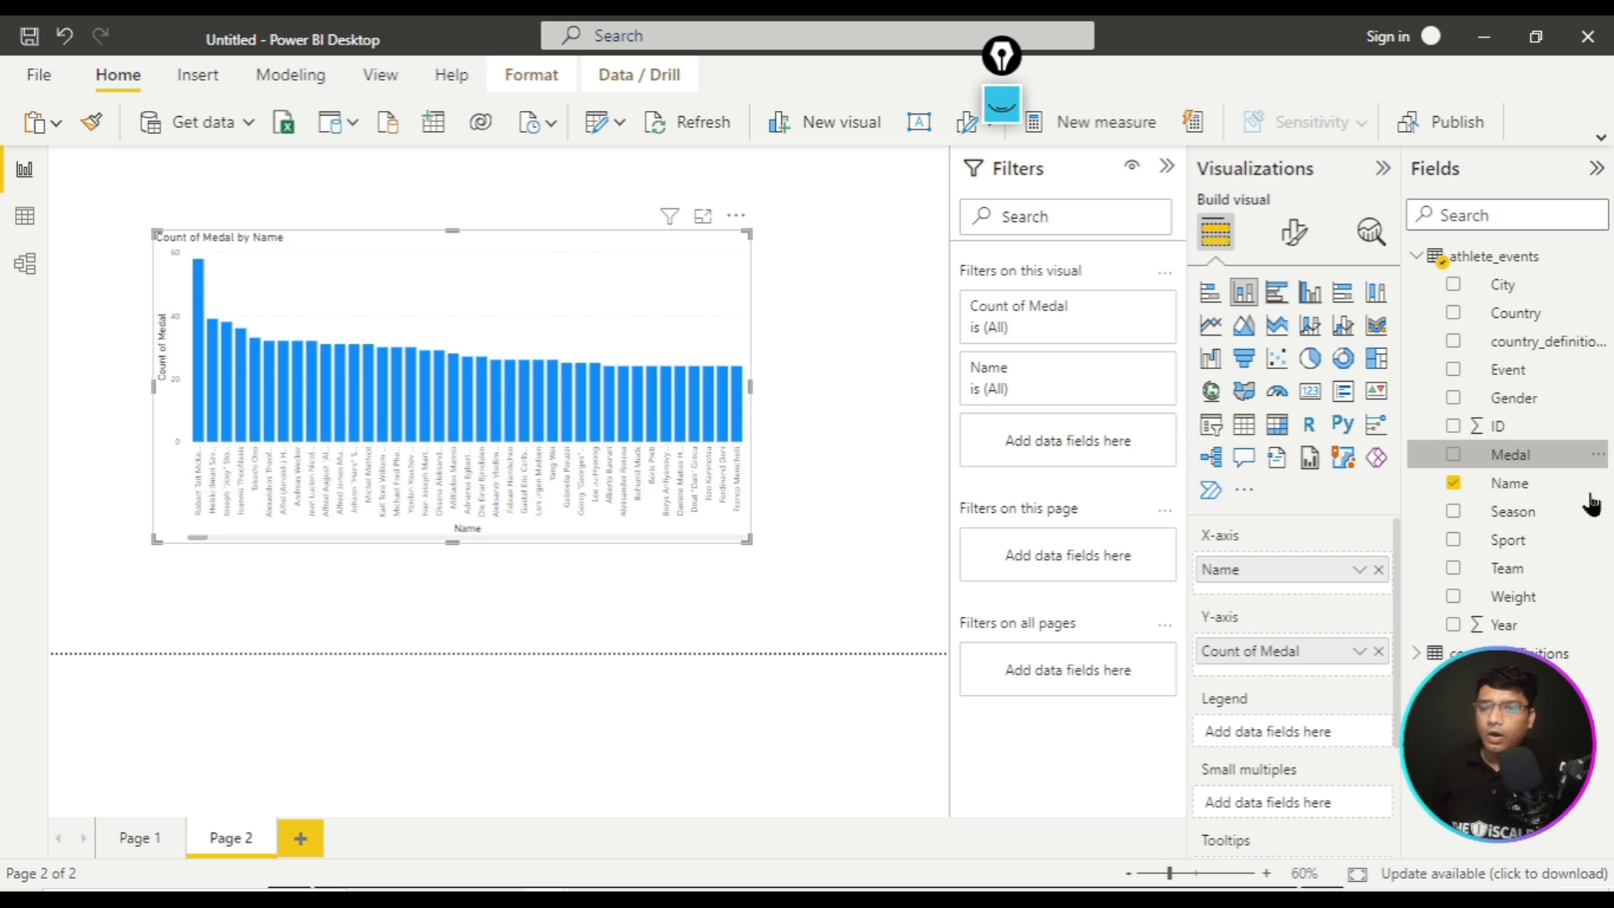
pyautogui.moveTo(1566, 461); pyautogui.dragTo(1357, 738)
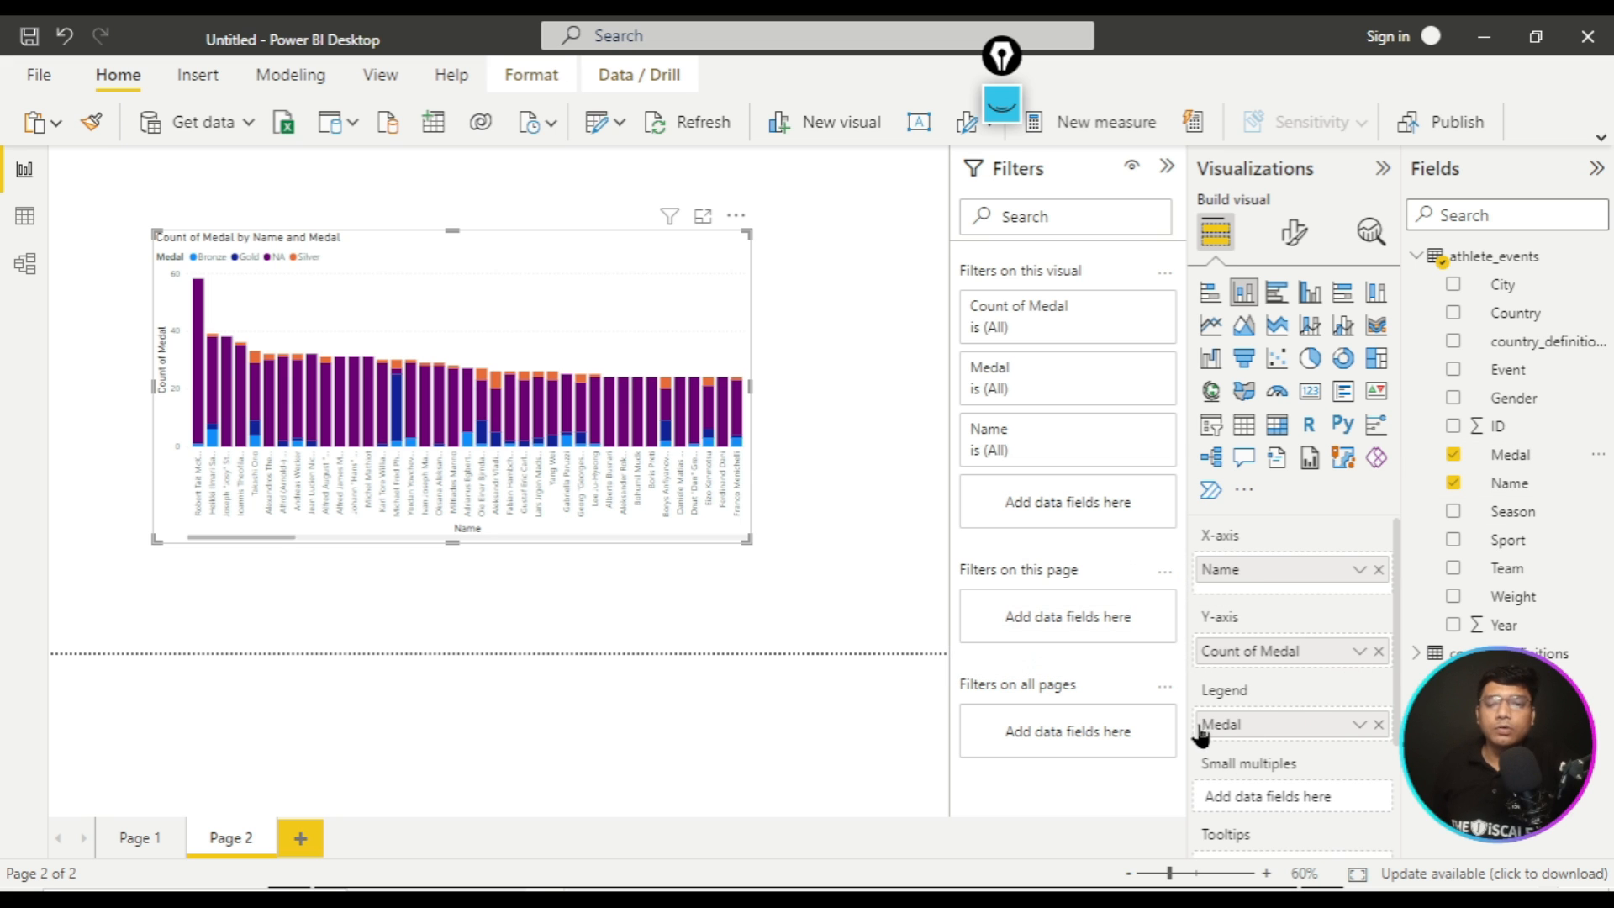
pyautogui.click(1359, 653)
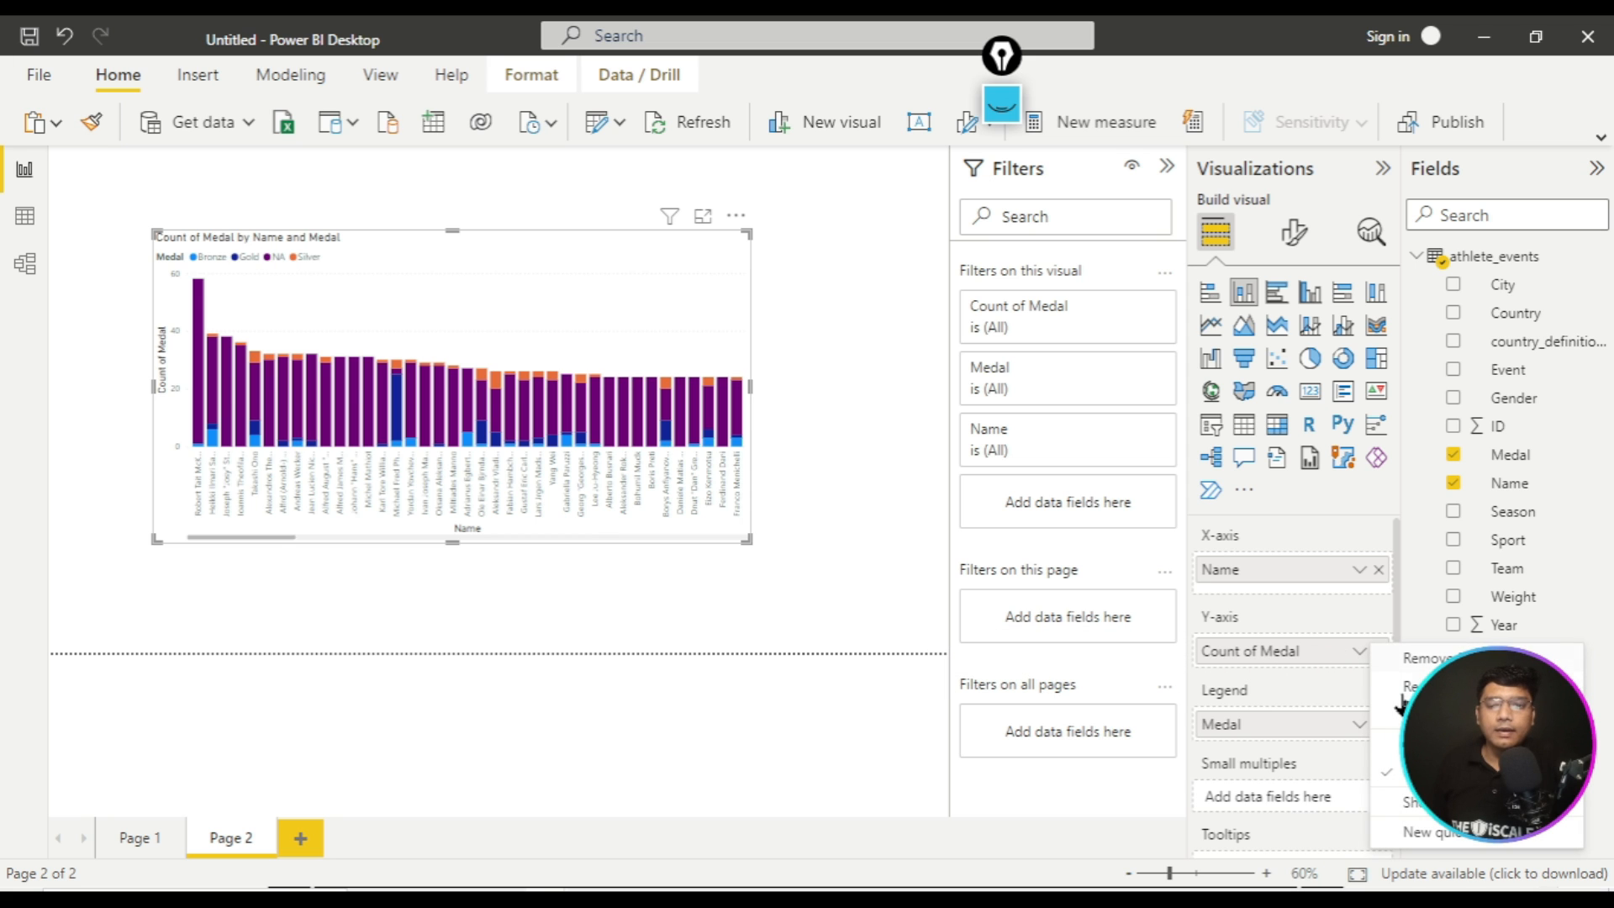
pyautogui.click(1442, 772)
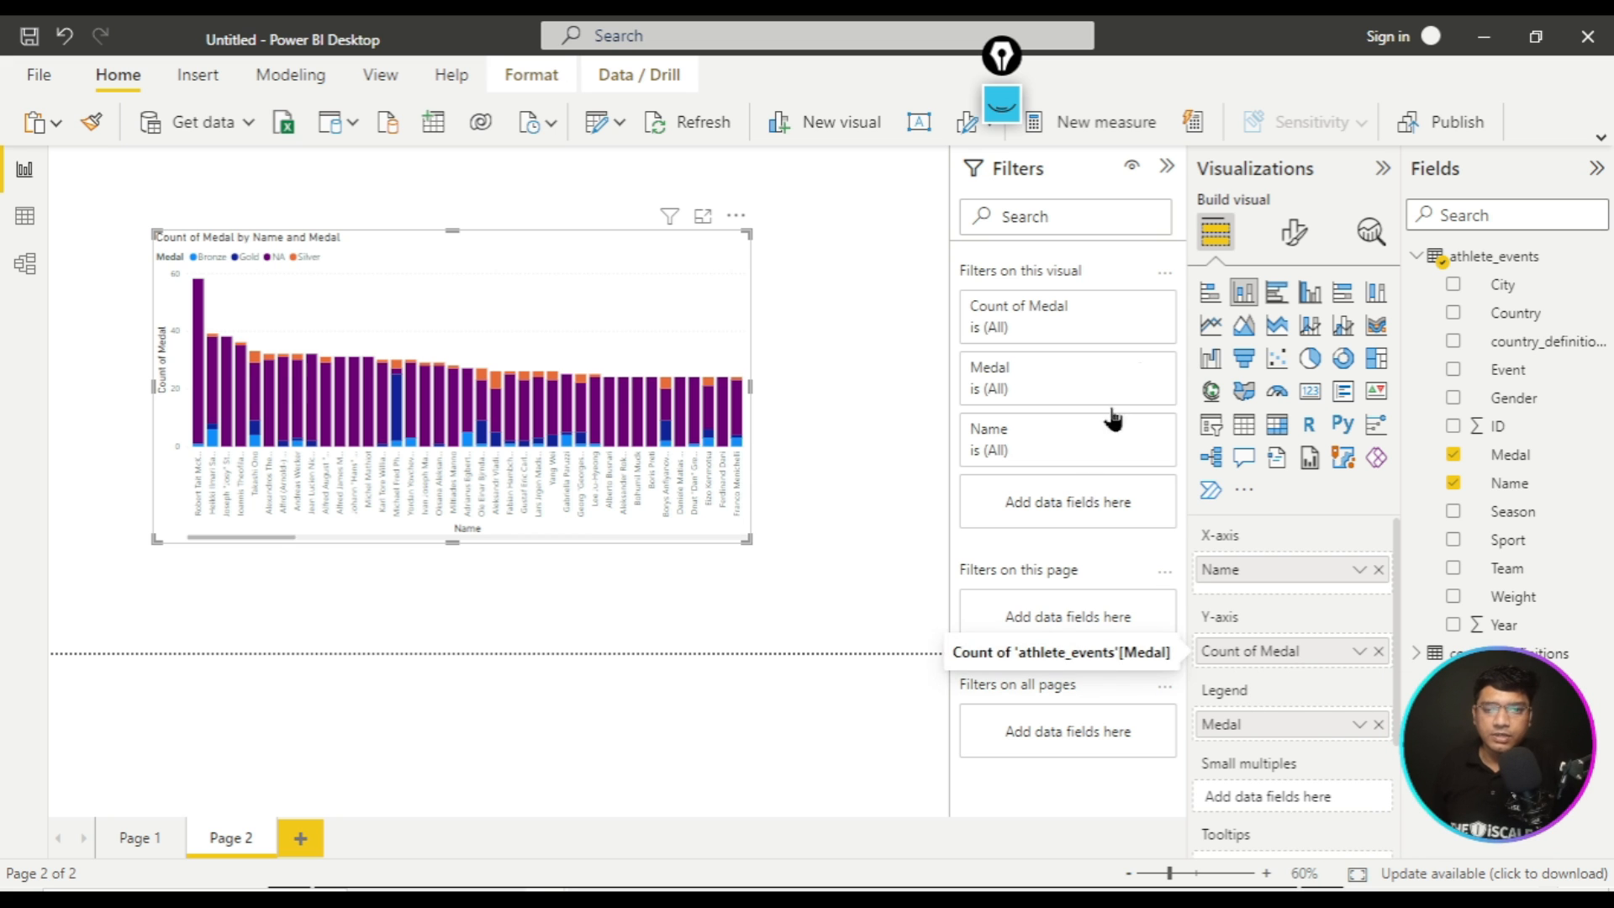
pyautogui.click(1166, 167)
pyautogui.click(1167, 168)
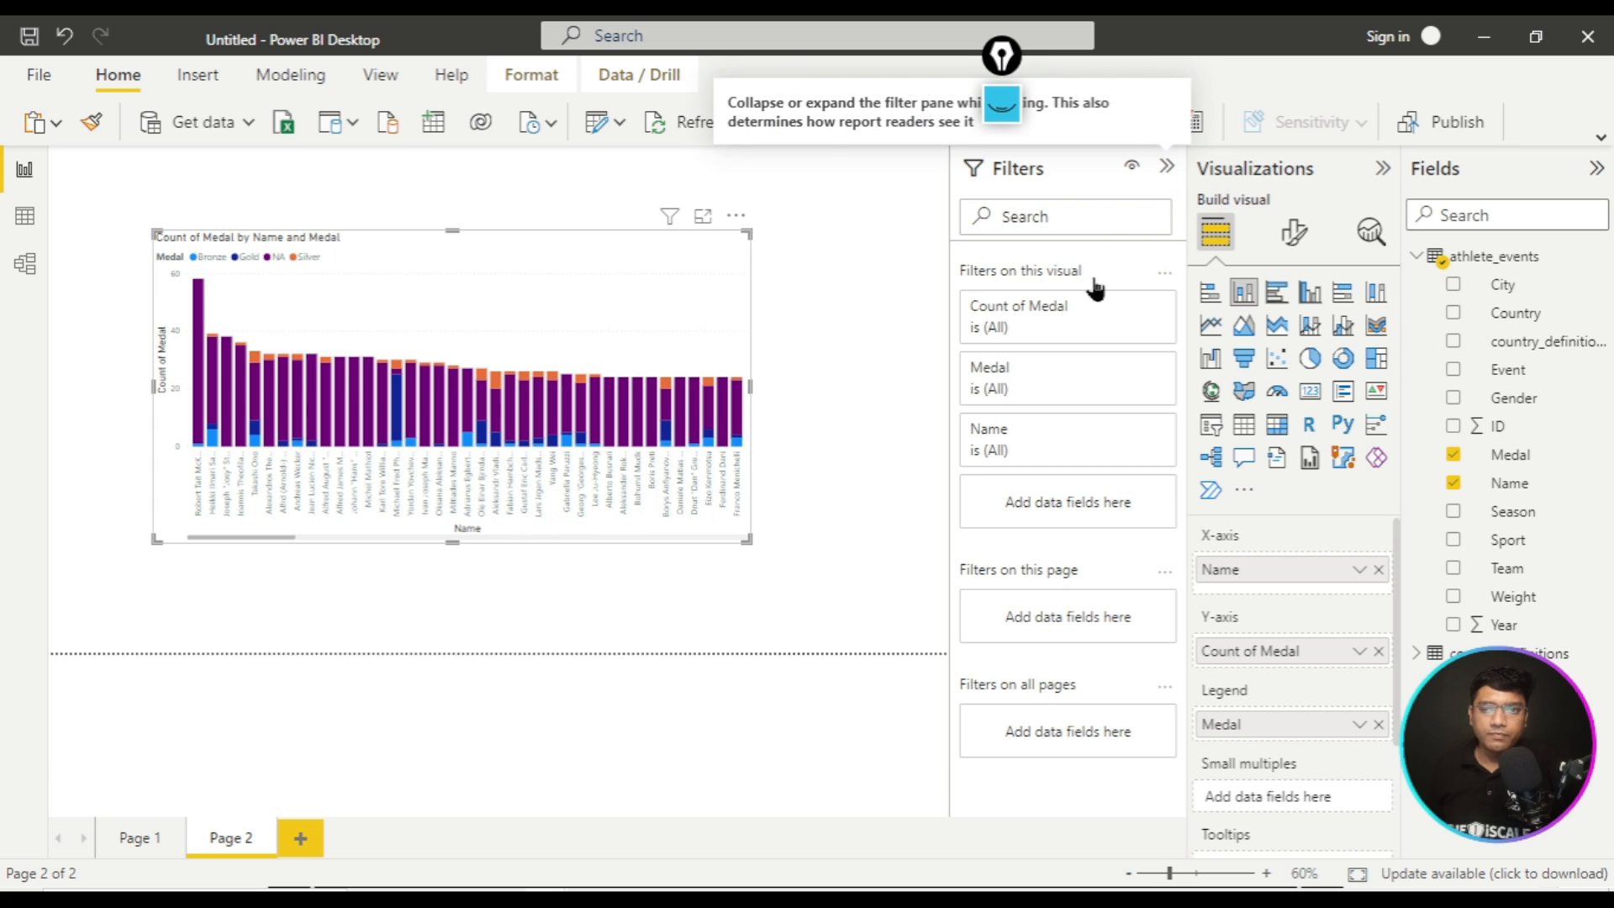
pyautogui.click(1131, 431)
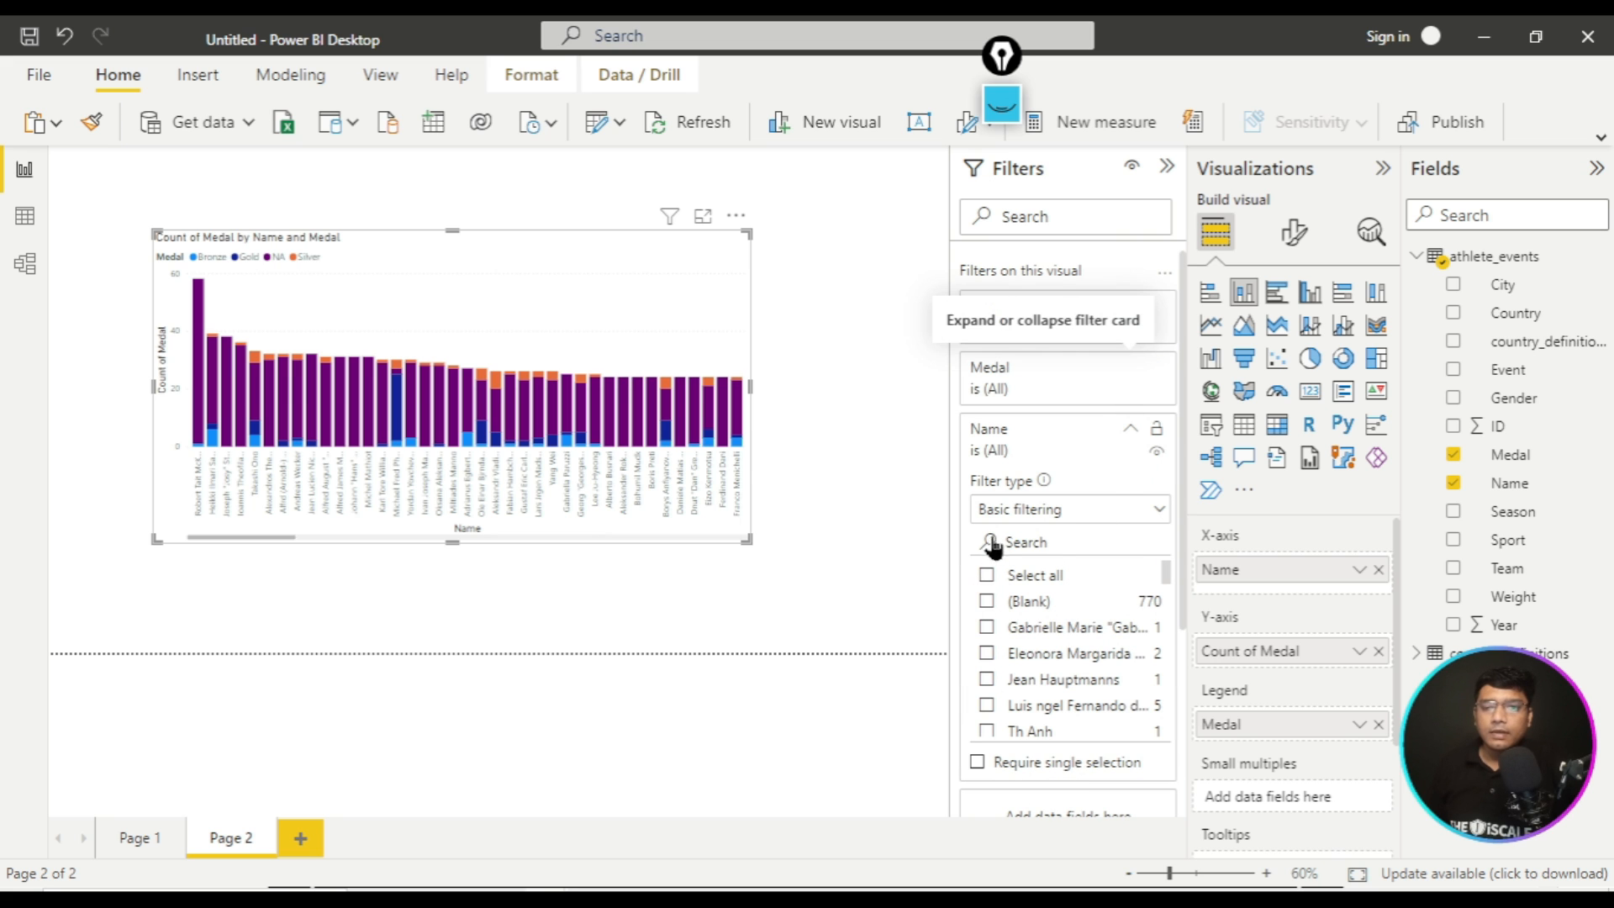
pyautogui.click(1053, 511)
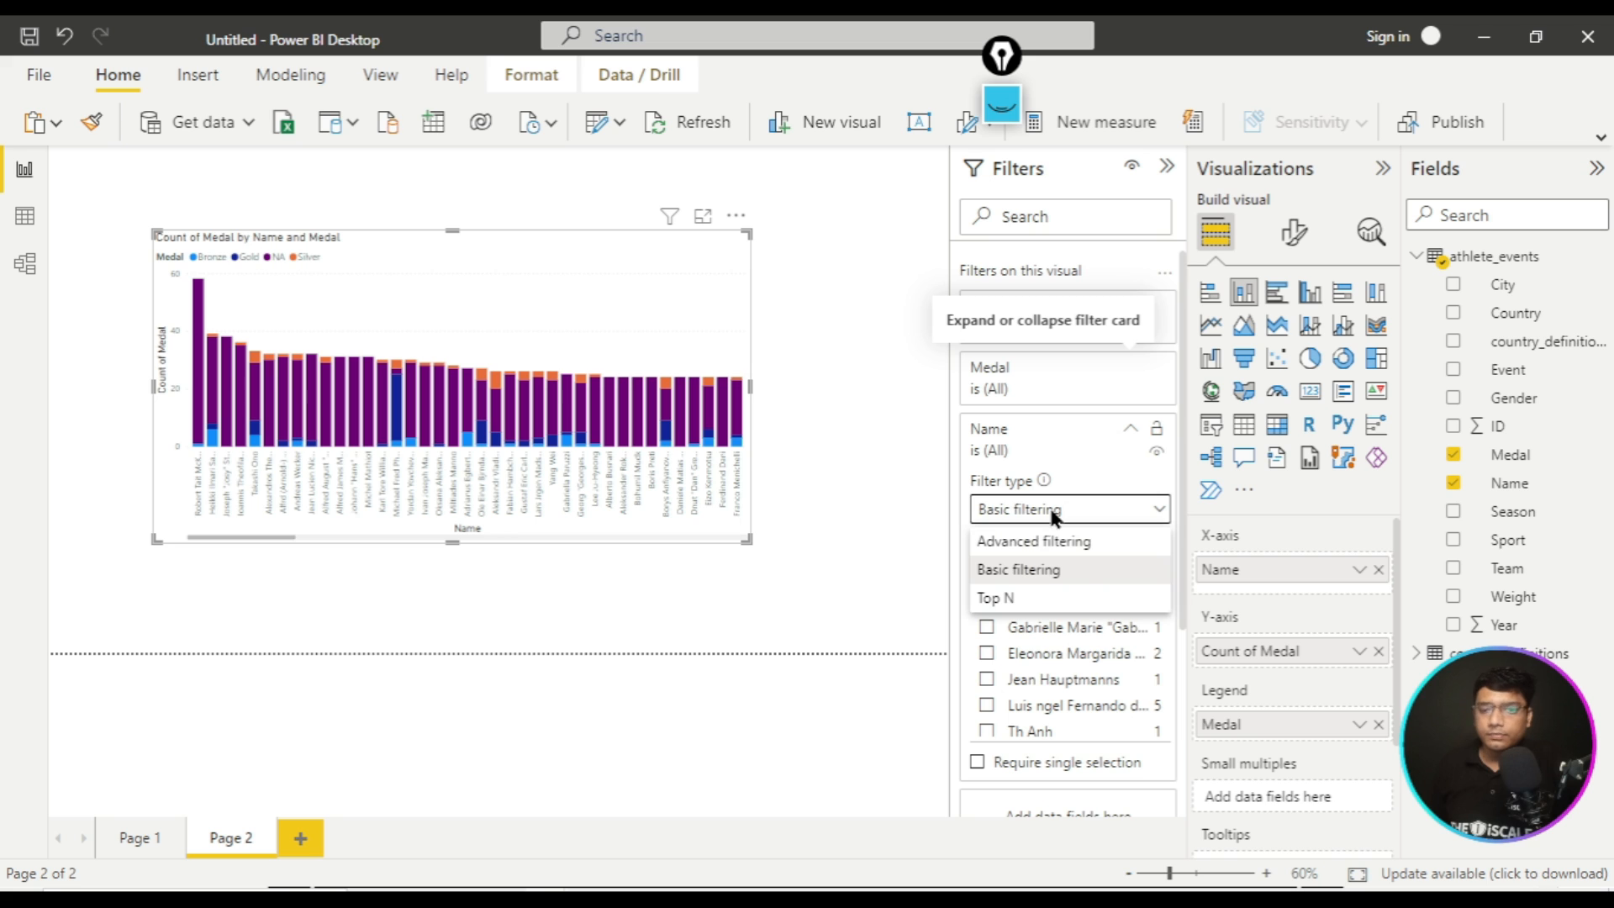
pyautogui.click(1130, 427)
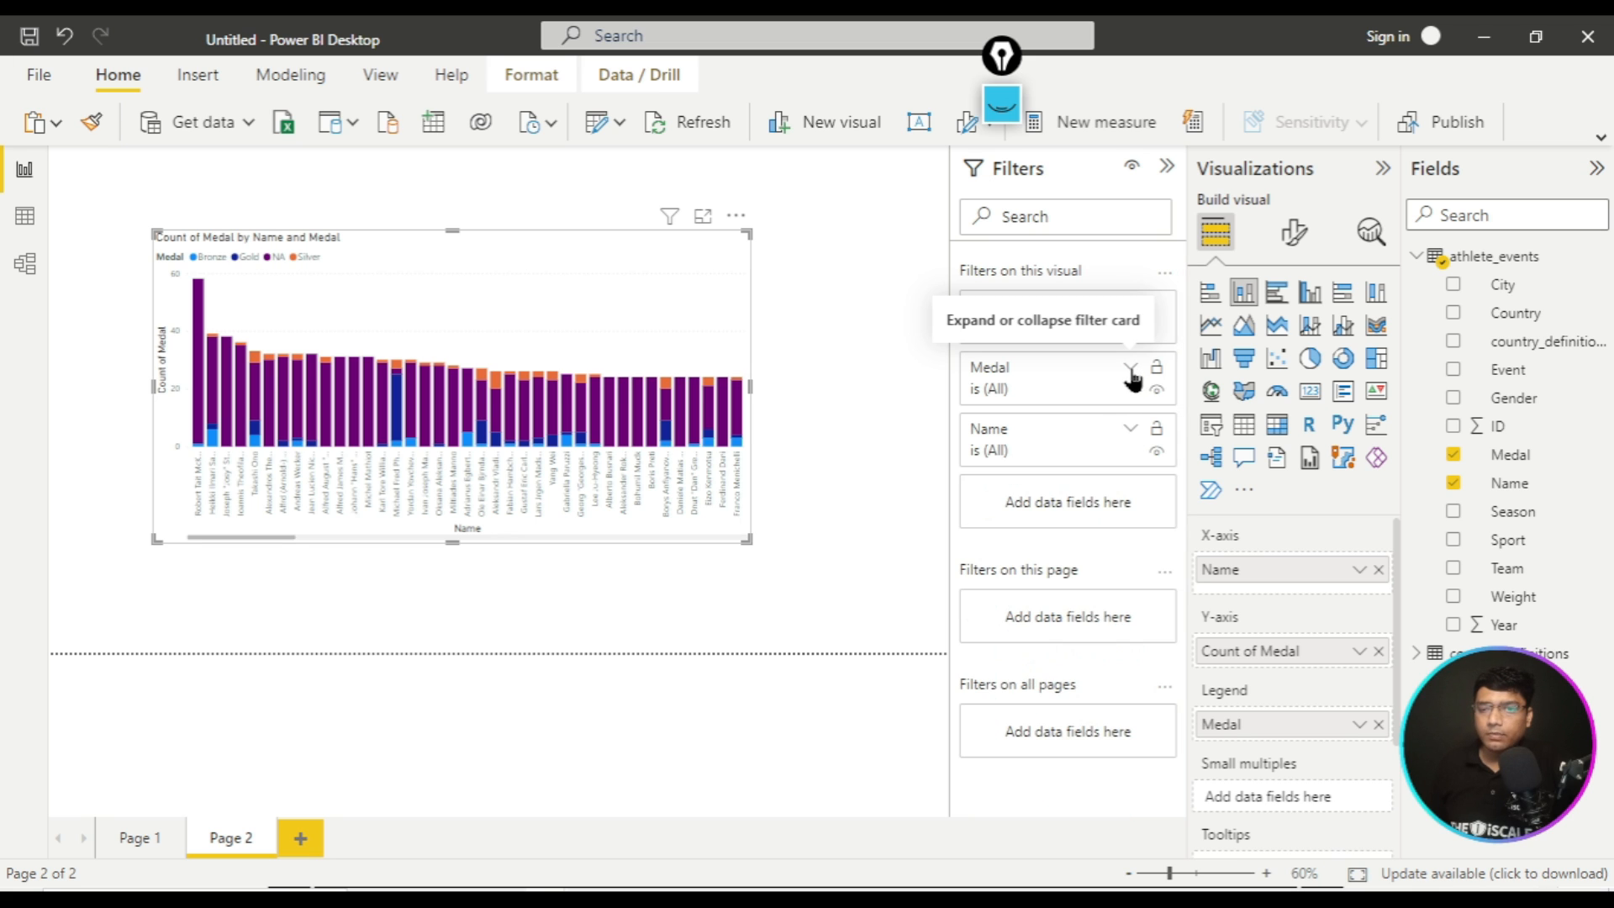
# - Filter the chart's Medal field to exclude (Blank) and NA, keeping Bronze, Gold and Silver
pyautogui.click(1132, 370)
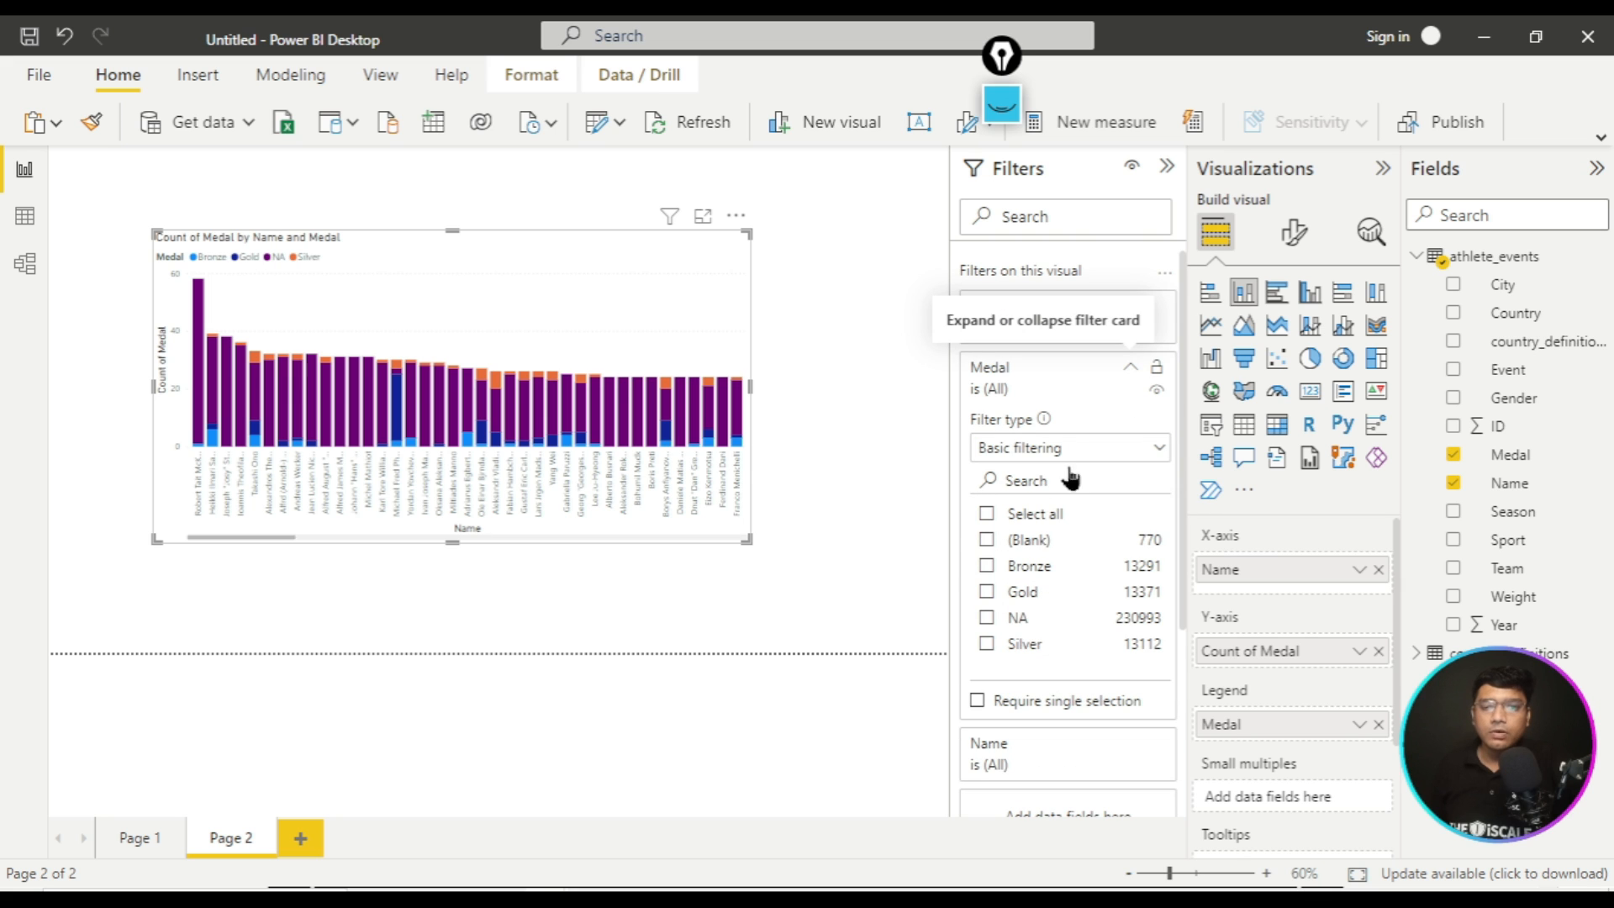
pyautogui.click(988, 513)
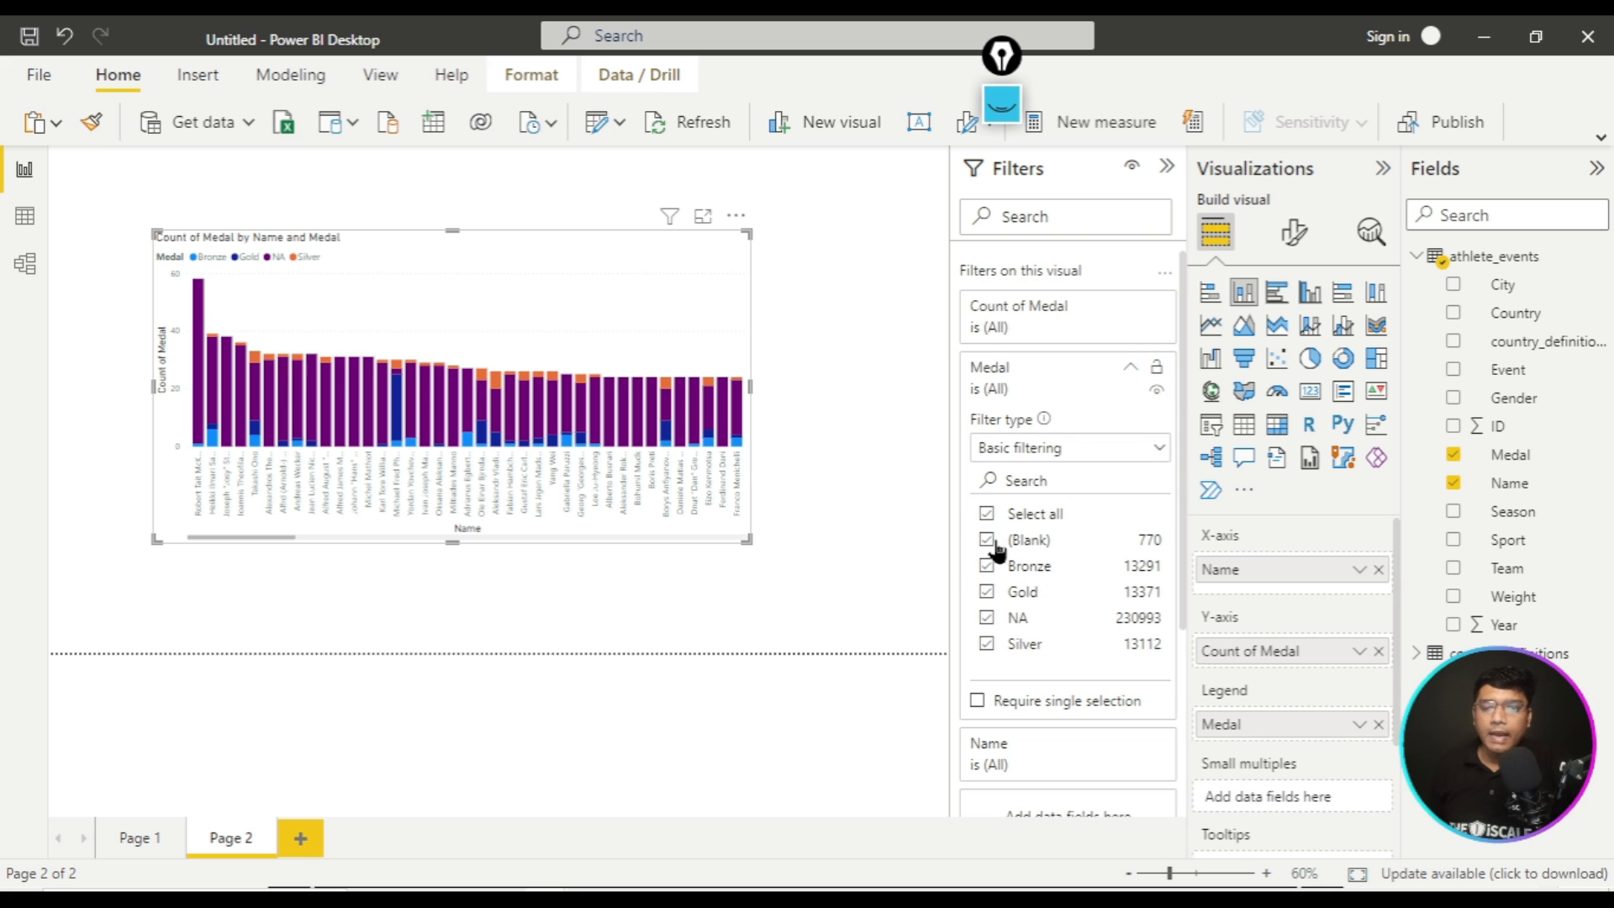
pyautogui.click(988, 540)
pyautogui.click(990, 620)
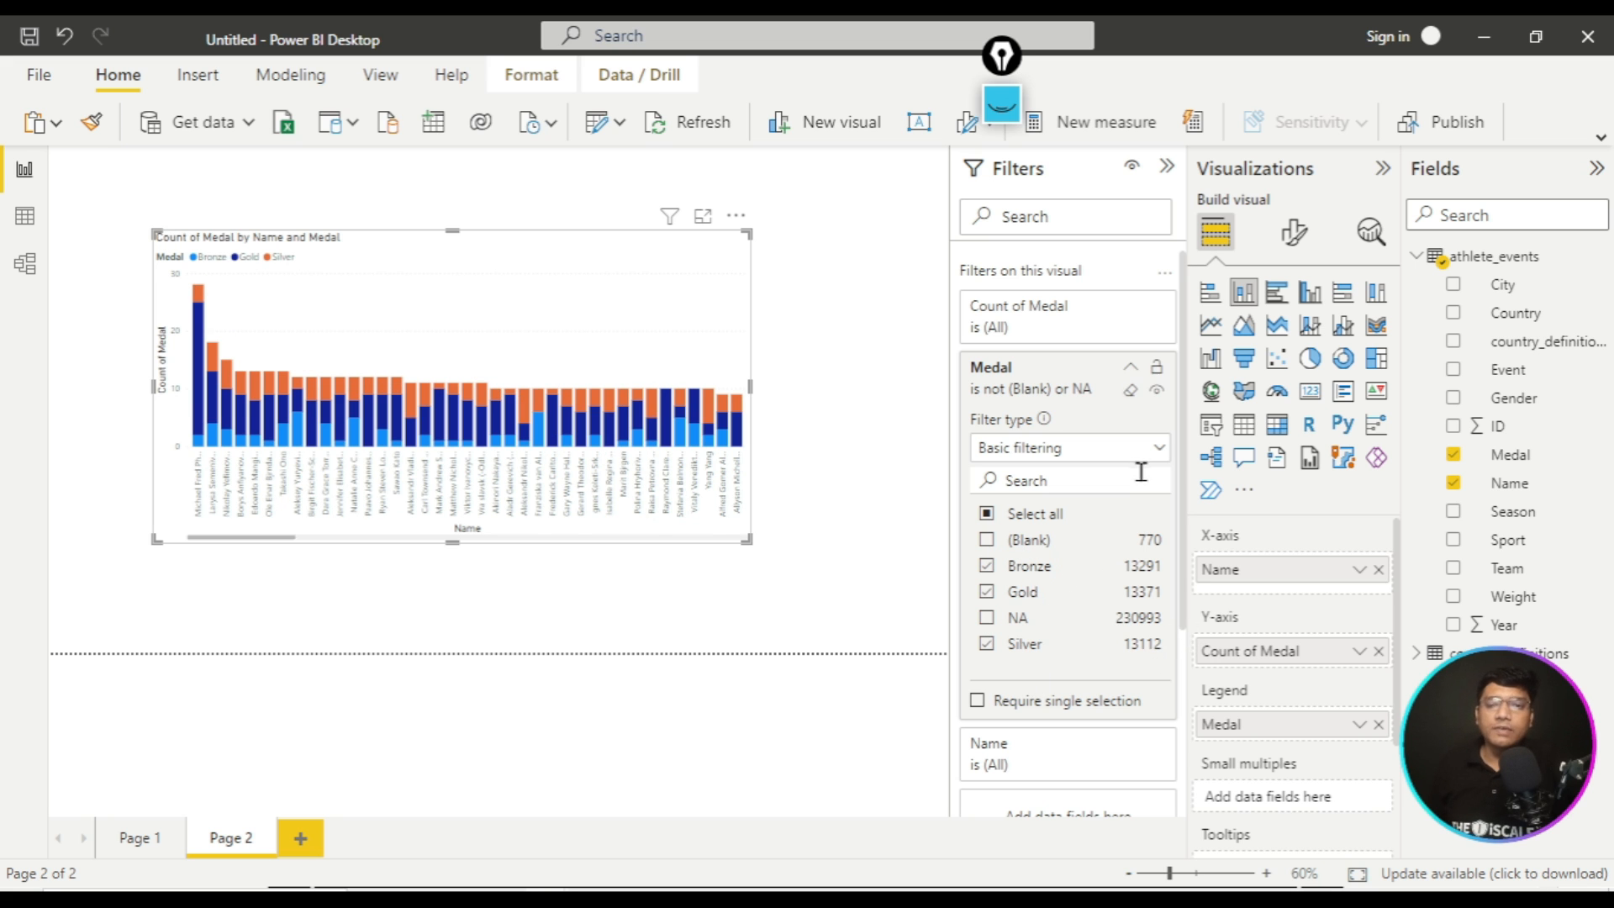
pyautogui.click(1158, 447)
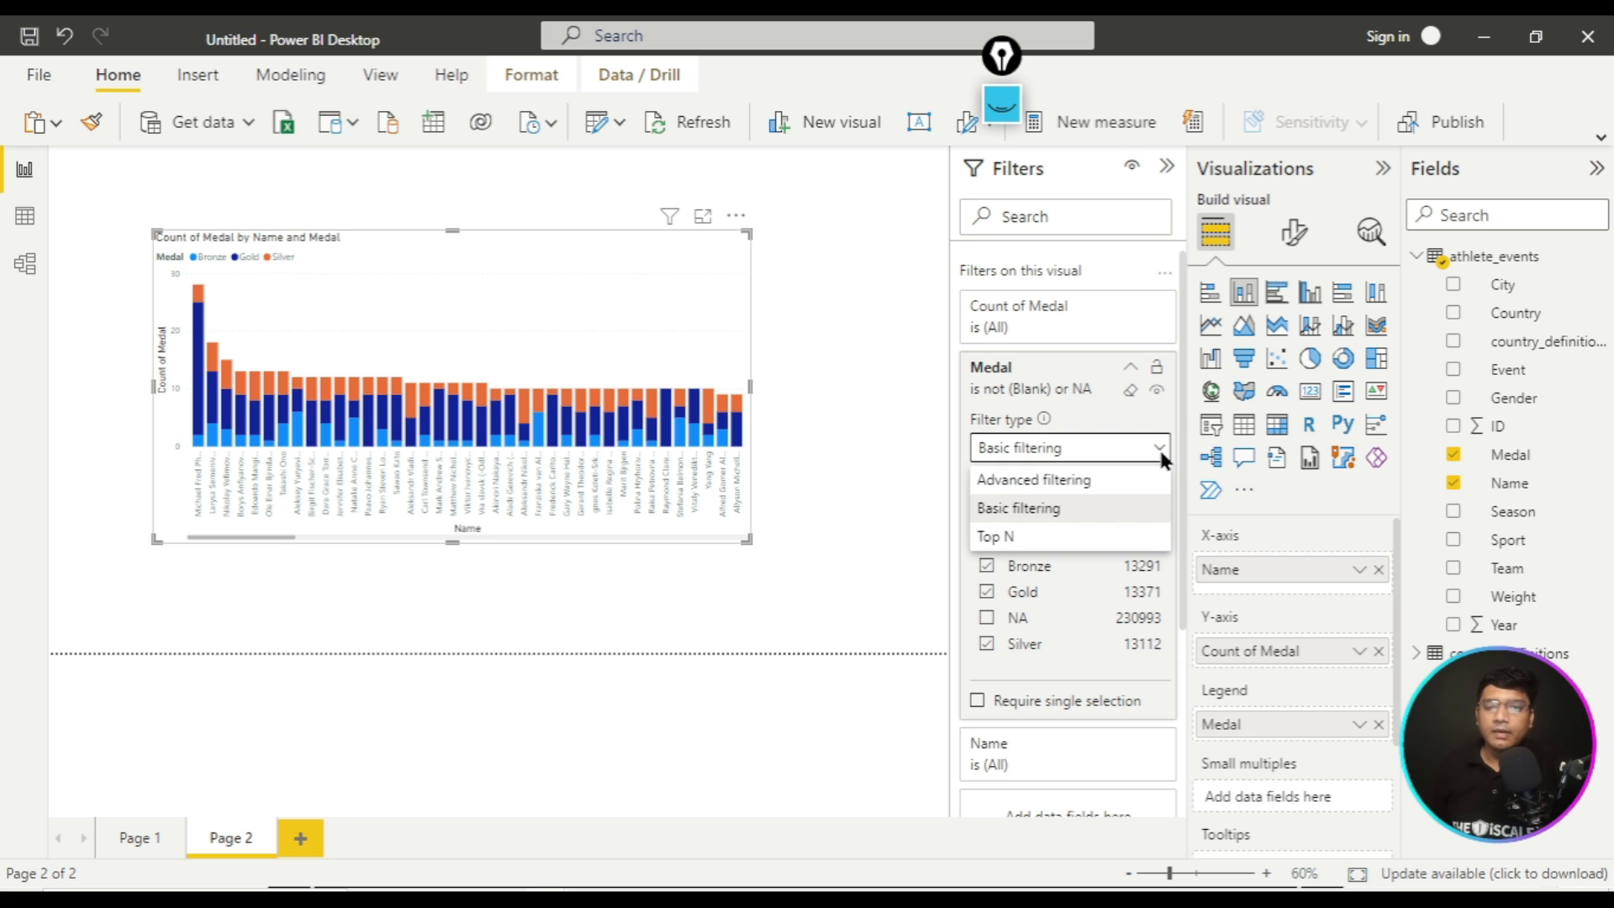
pyautogui.click(1128, 367)
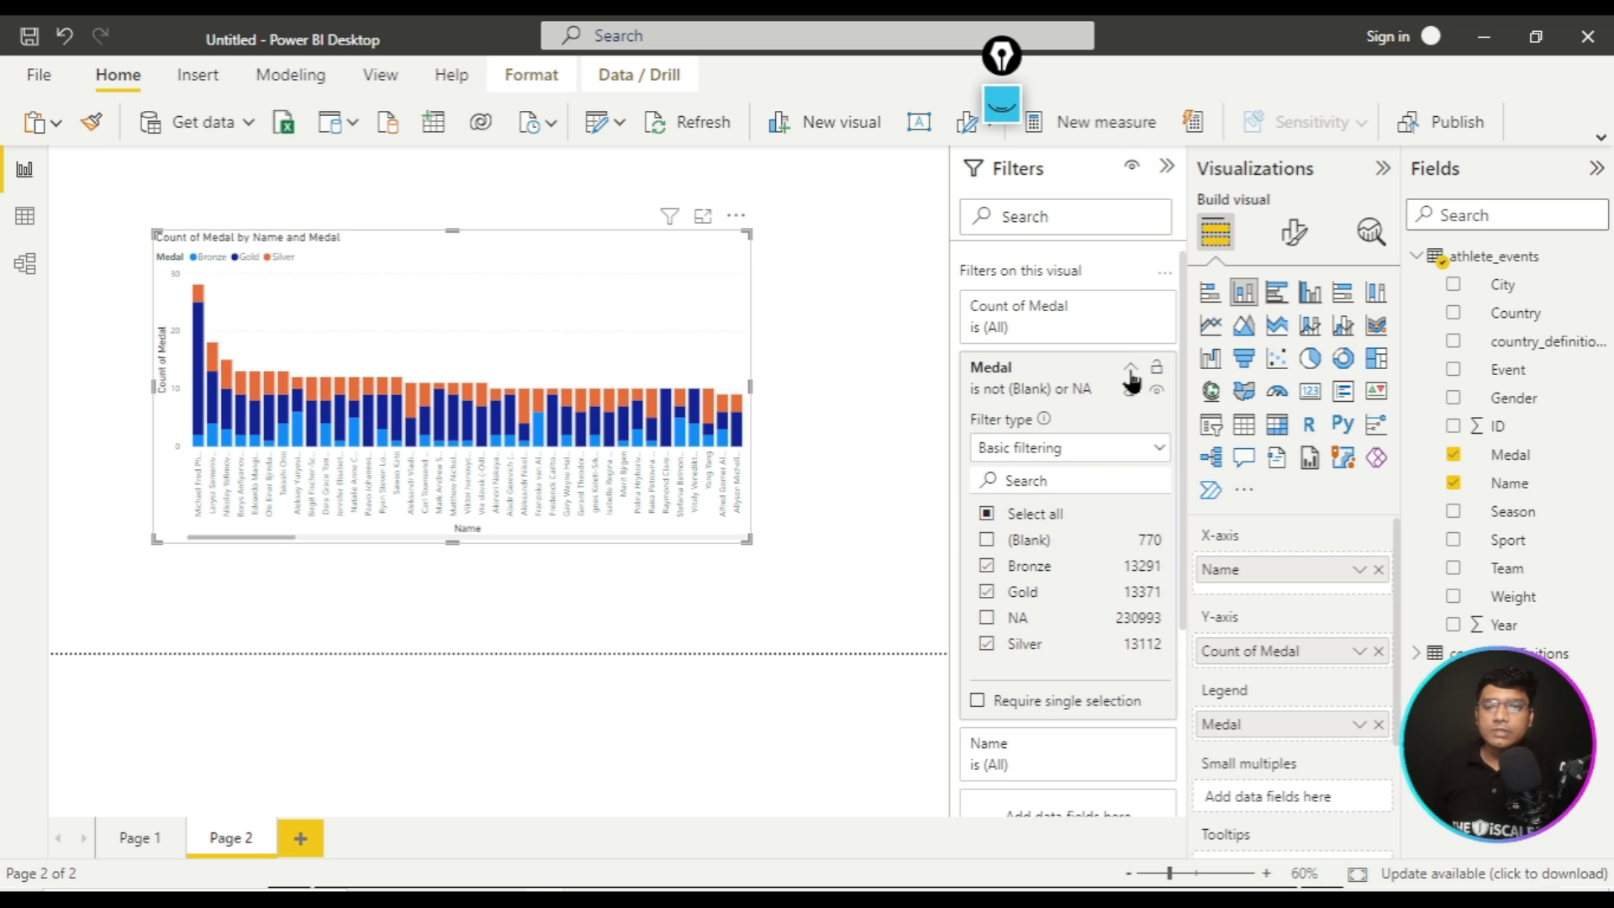
pyautogui.click(1131, 369)
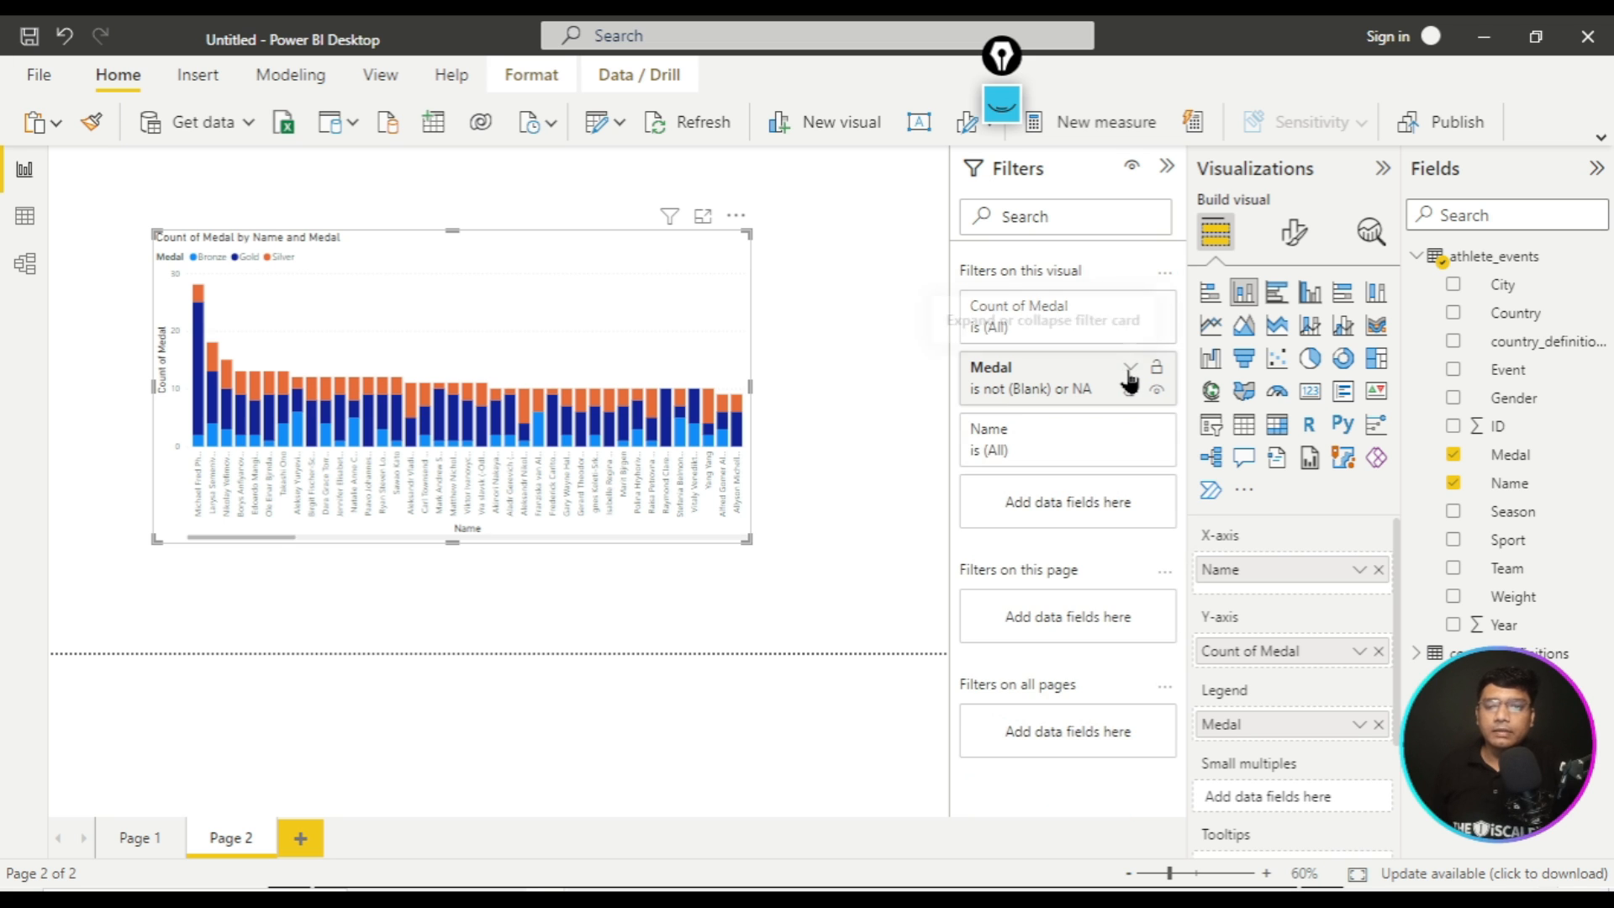
# - Filter the chart's Name field with a Top N filter showing the top 10 by Count of Medal
pyautogui.click(1129, 432)
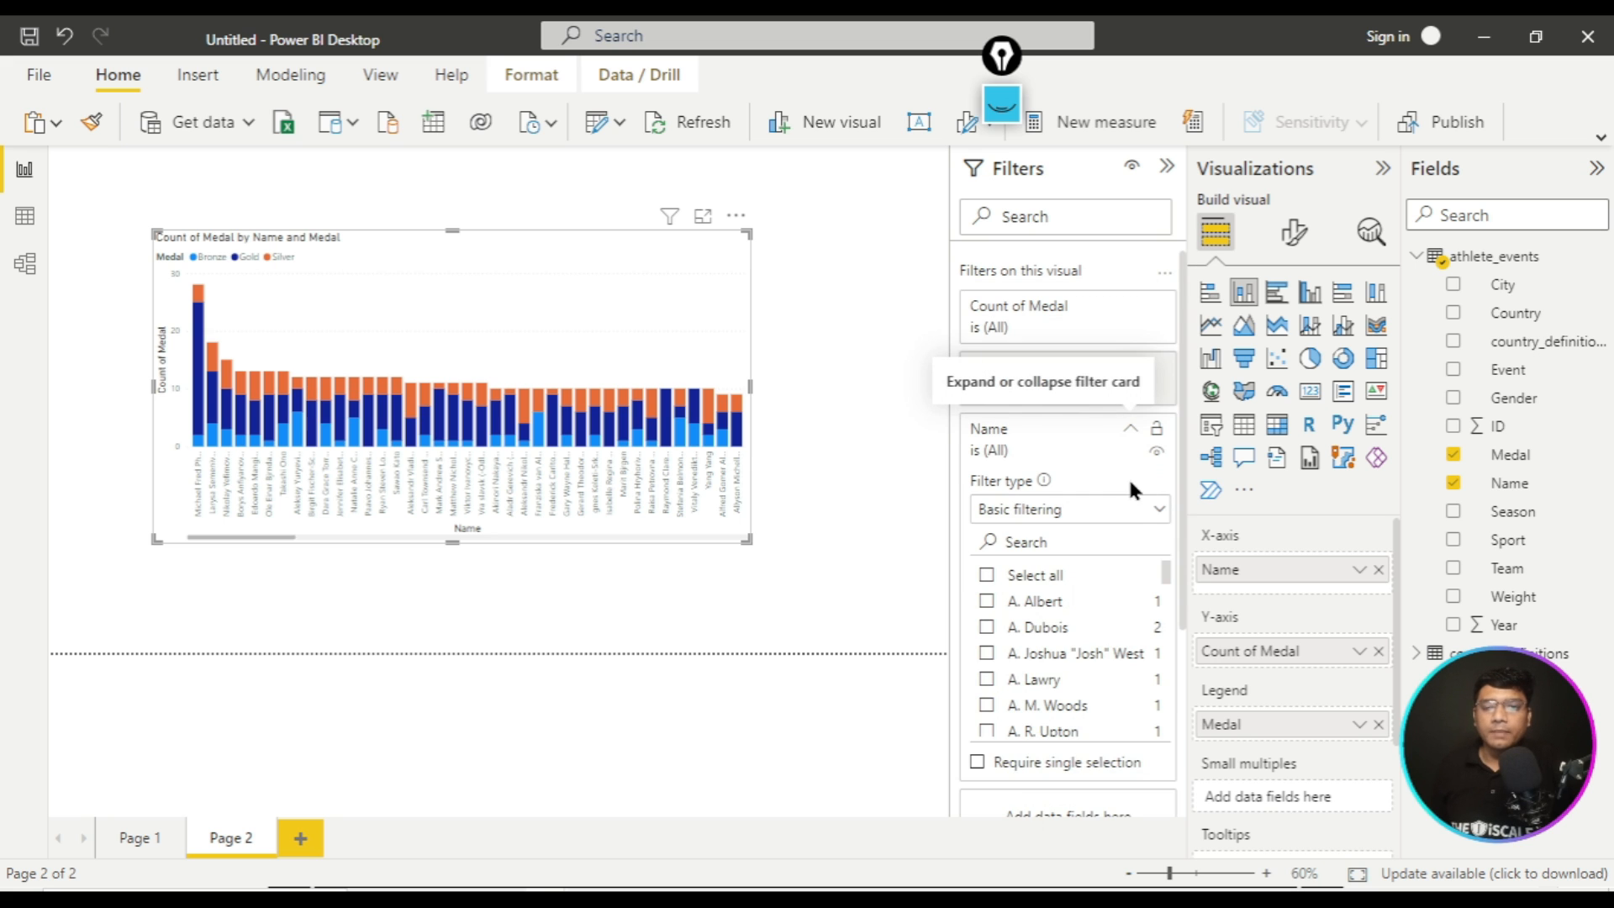
pyautogui.click(1133, 509)
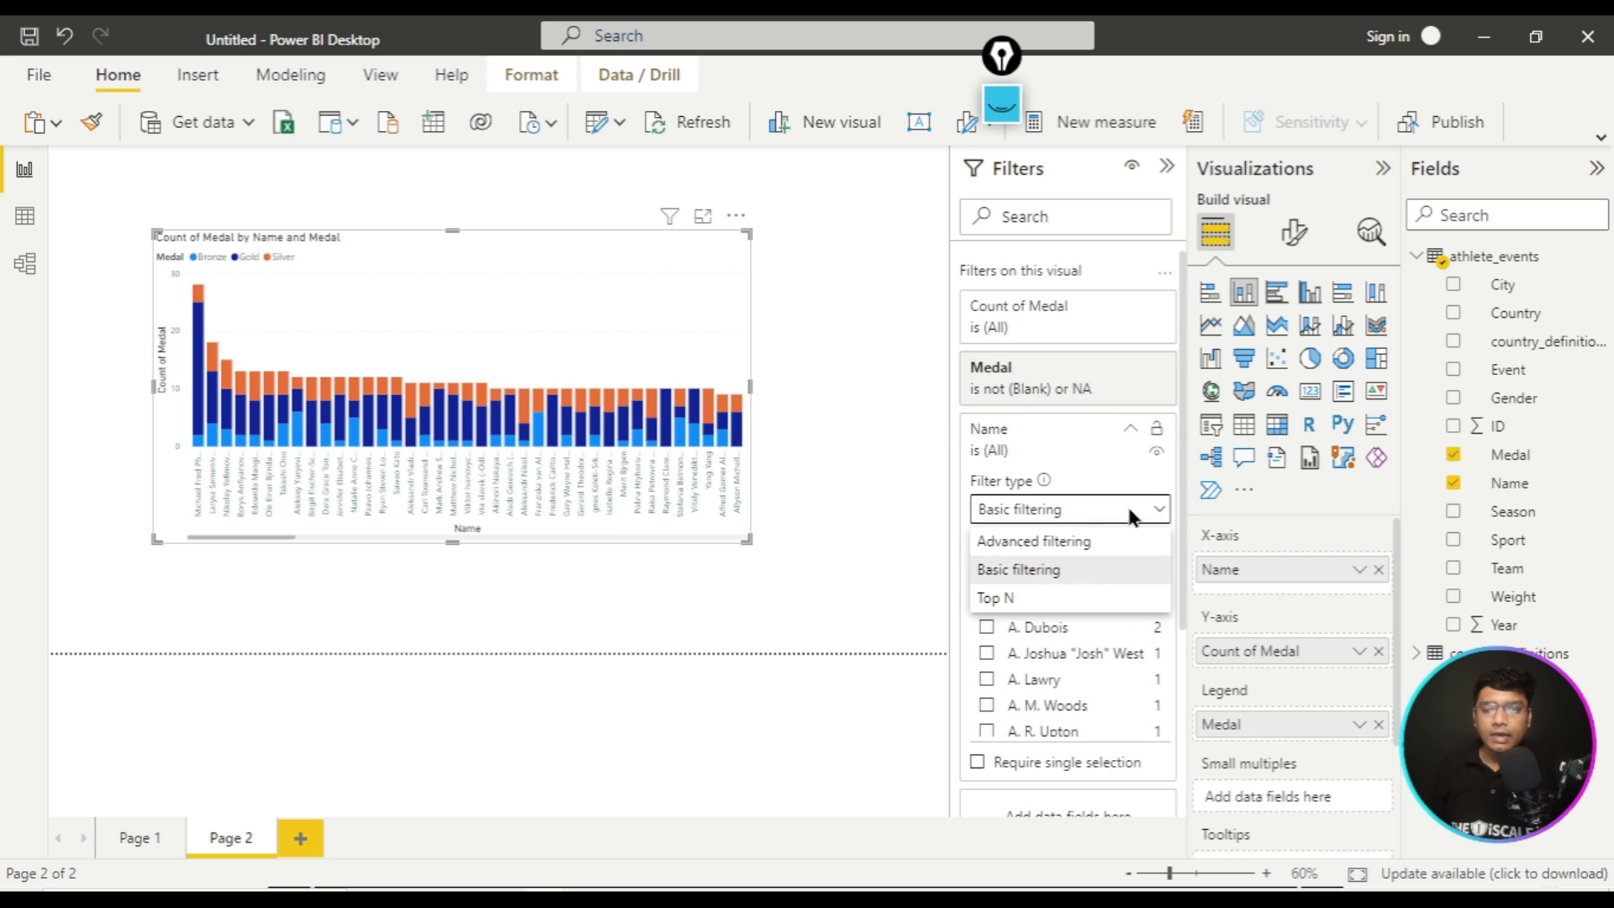
pyautogui.click(1080, 597)
pyautogui.click(1114, 571)
pyautogui.write('10')
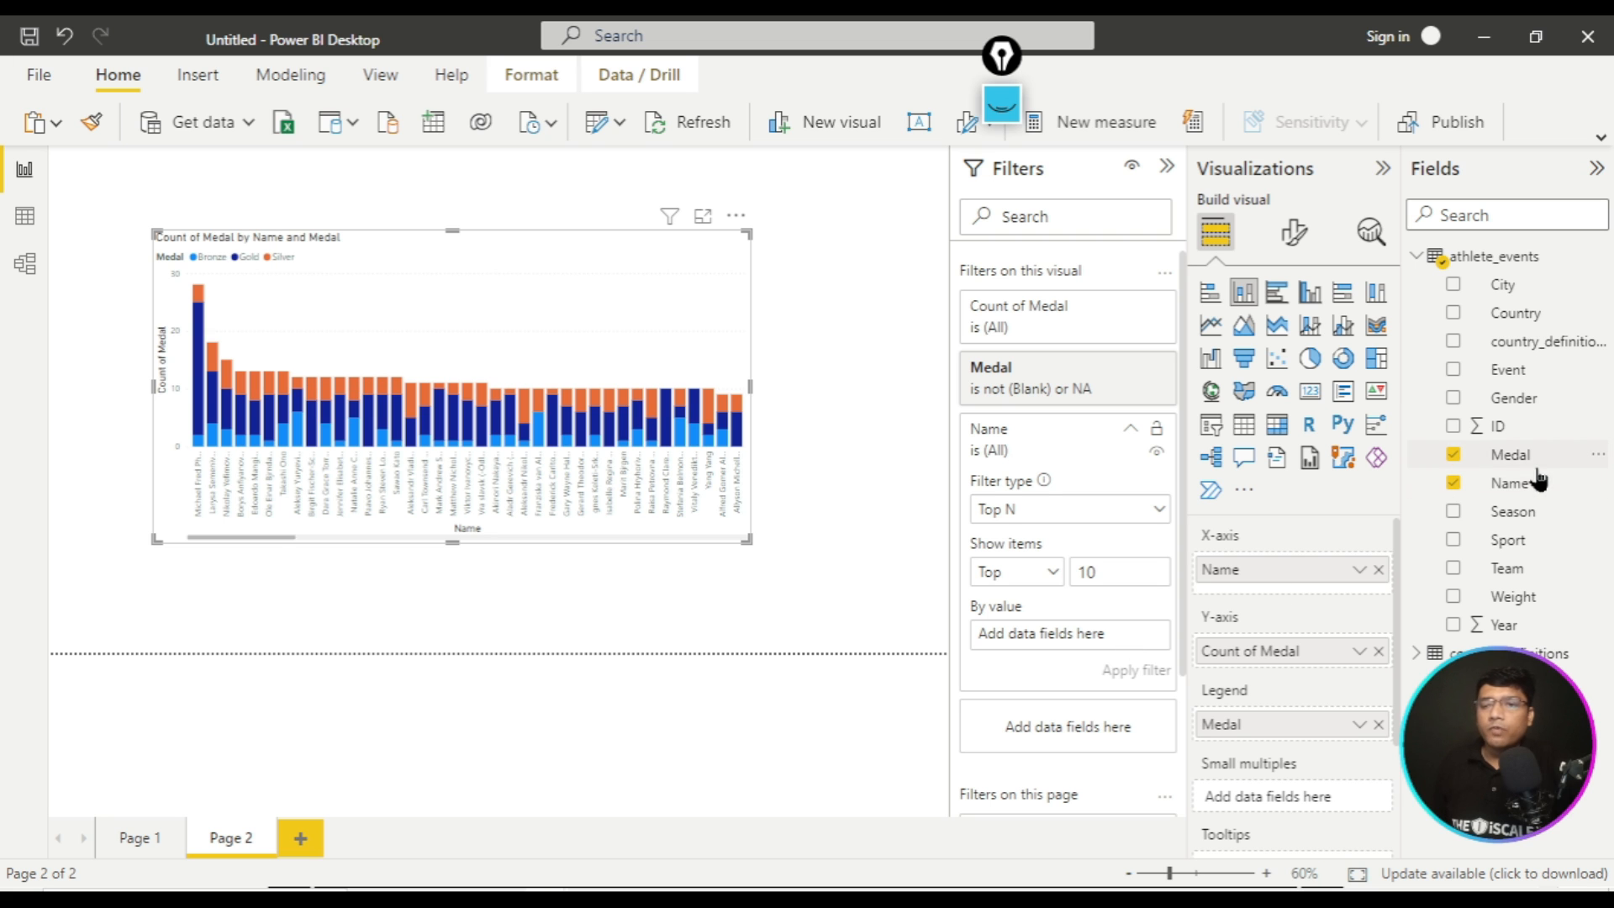
pyautogui.moveTo(1514, 456); pyautogui.dragTo(1079, 645)
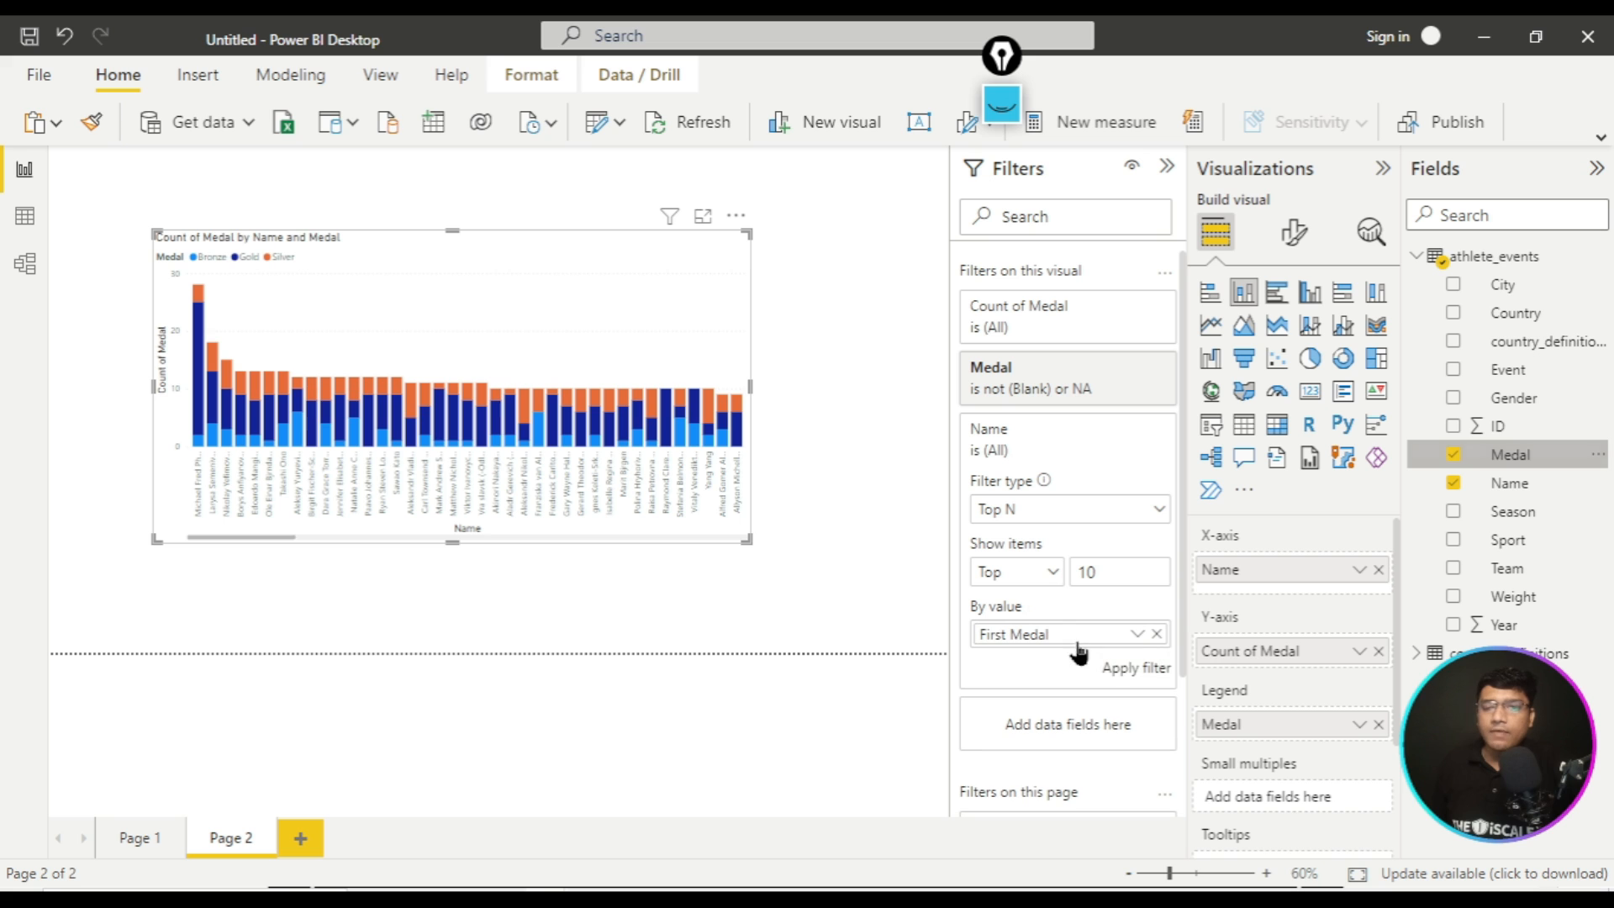
pyautogui.click(1138, 636)
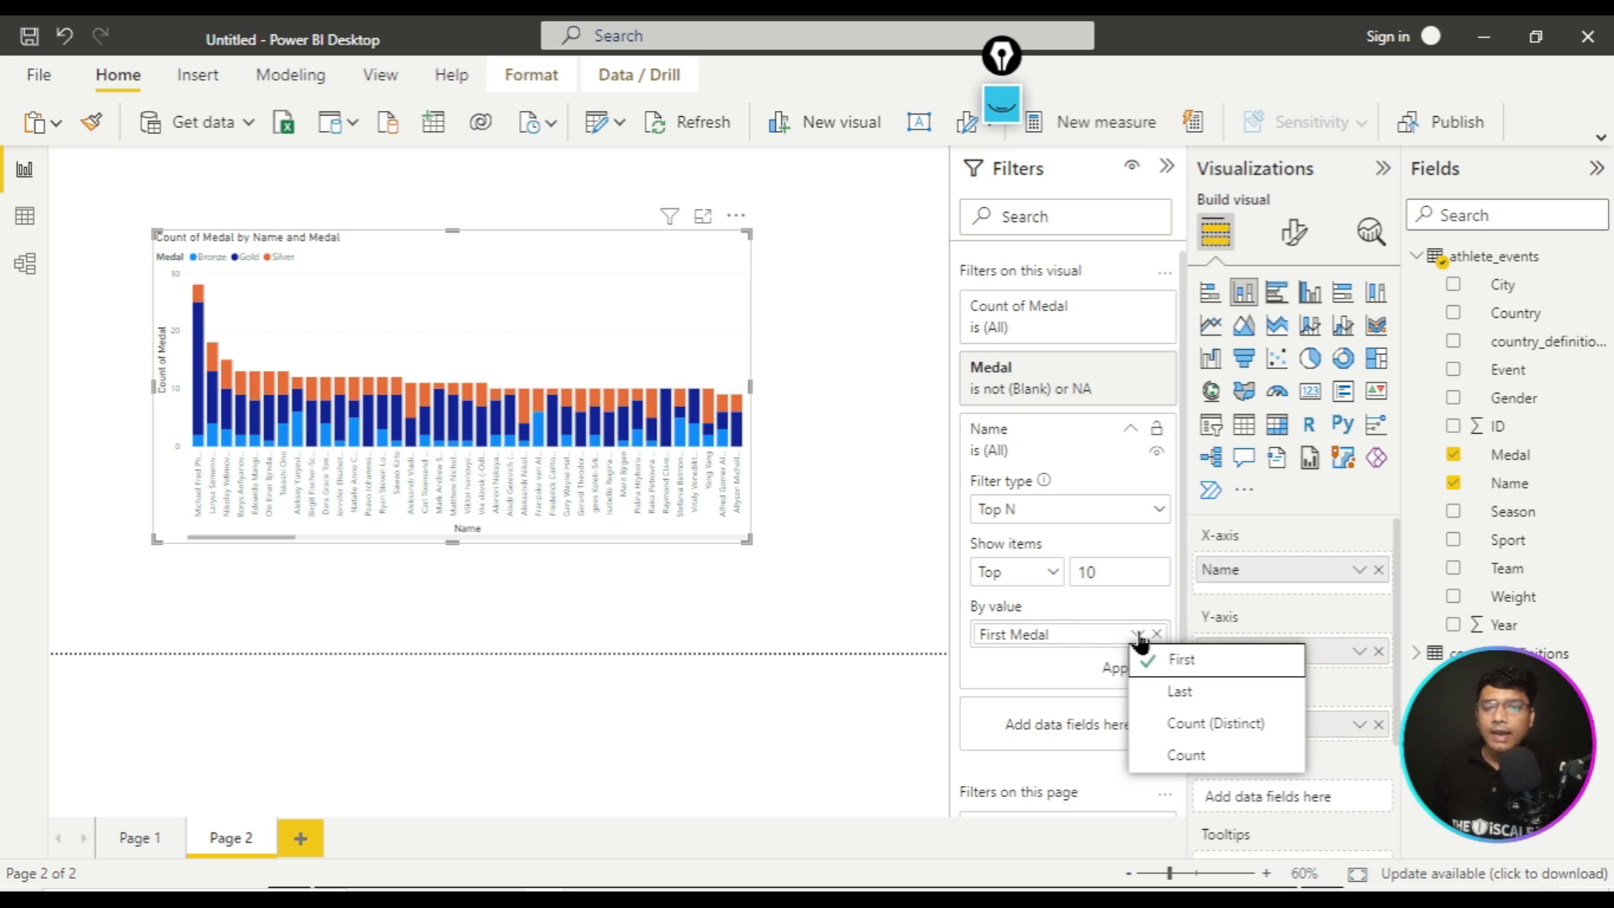
pyautogui.click(1194, 753)
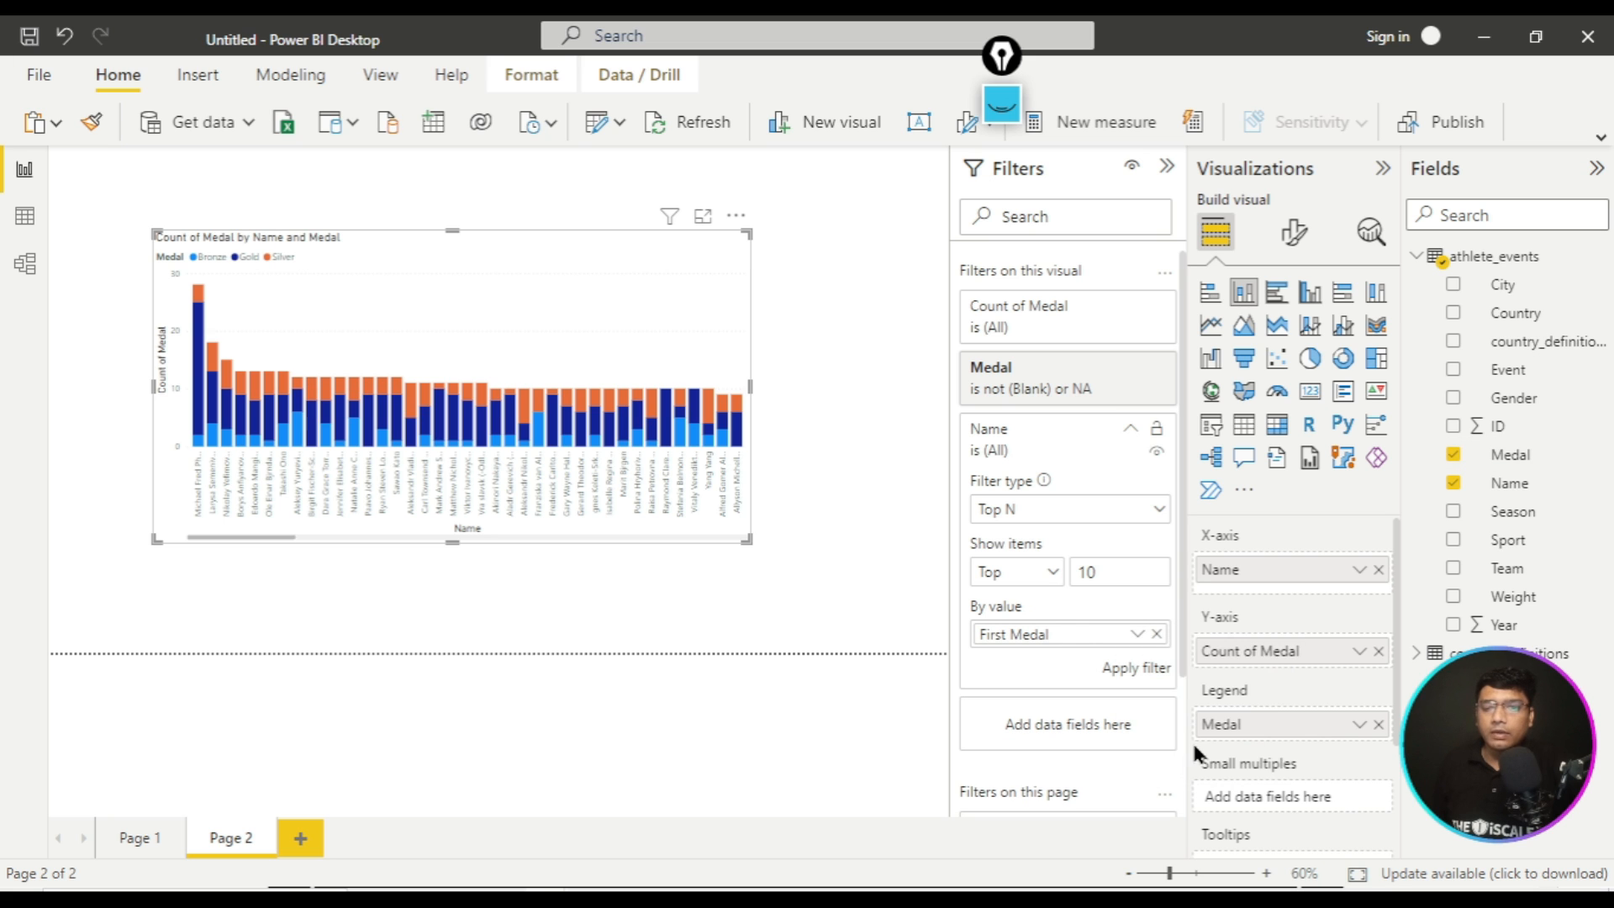
pyautogui.click(1125, 670)
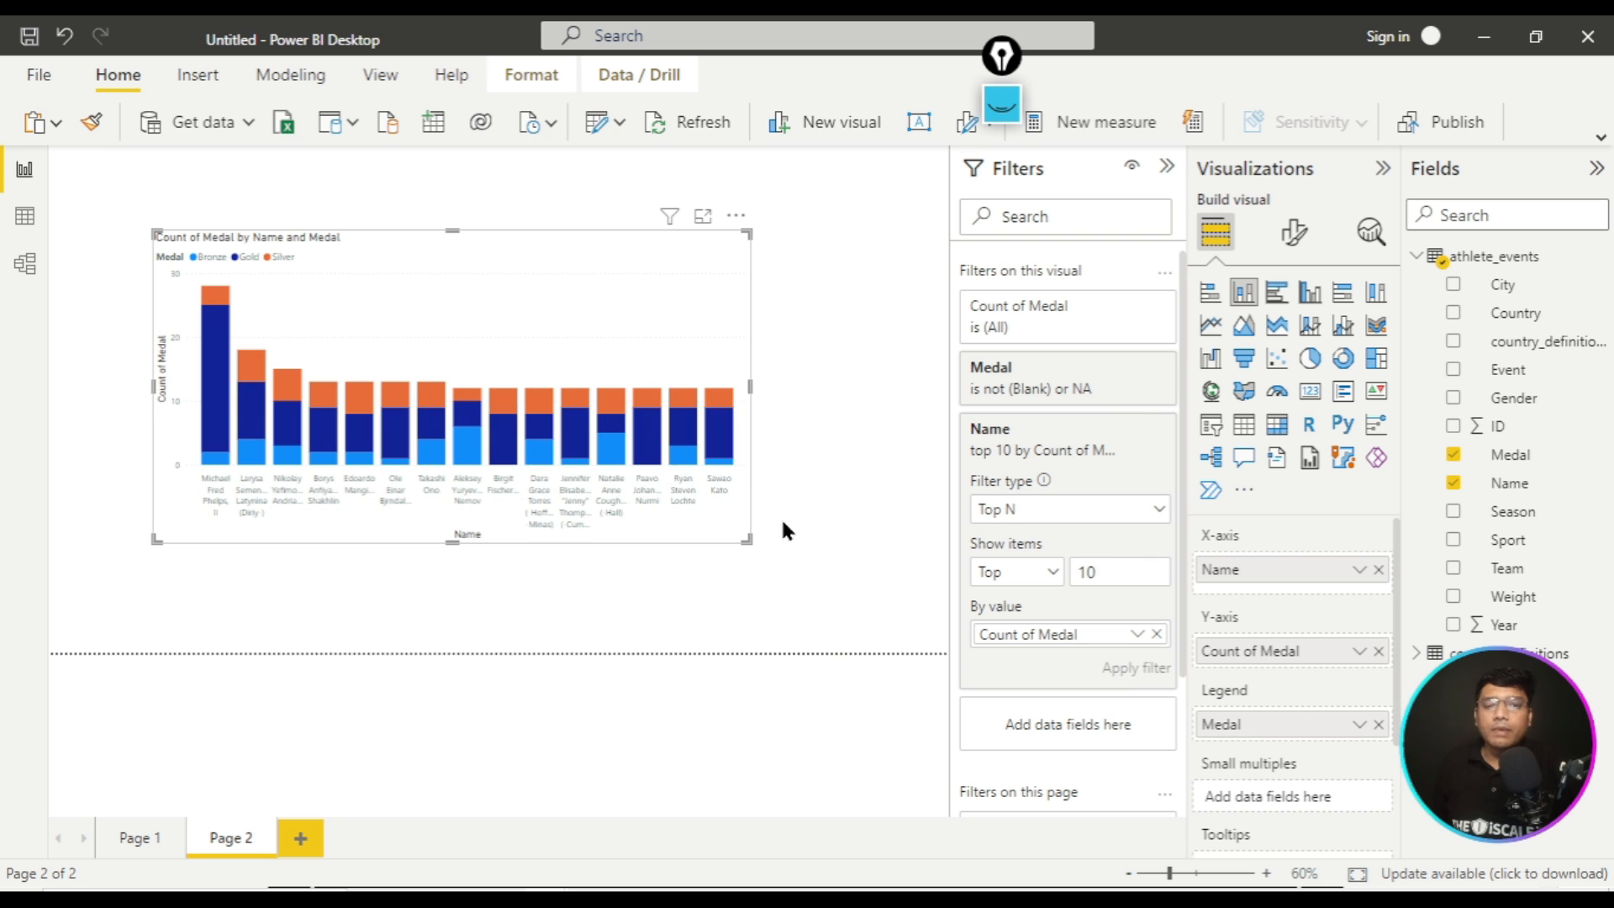
# - Enlarge the column chart, open it in focus mode and examine the medal counts of individual athletes
pyautogui.moveTo(799, 569); pyautogui.dragTo(855, 575)
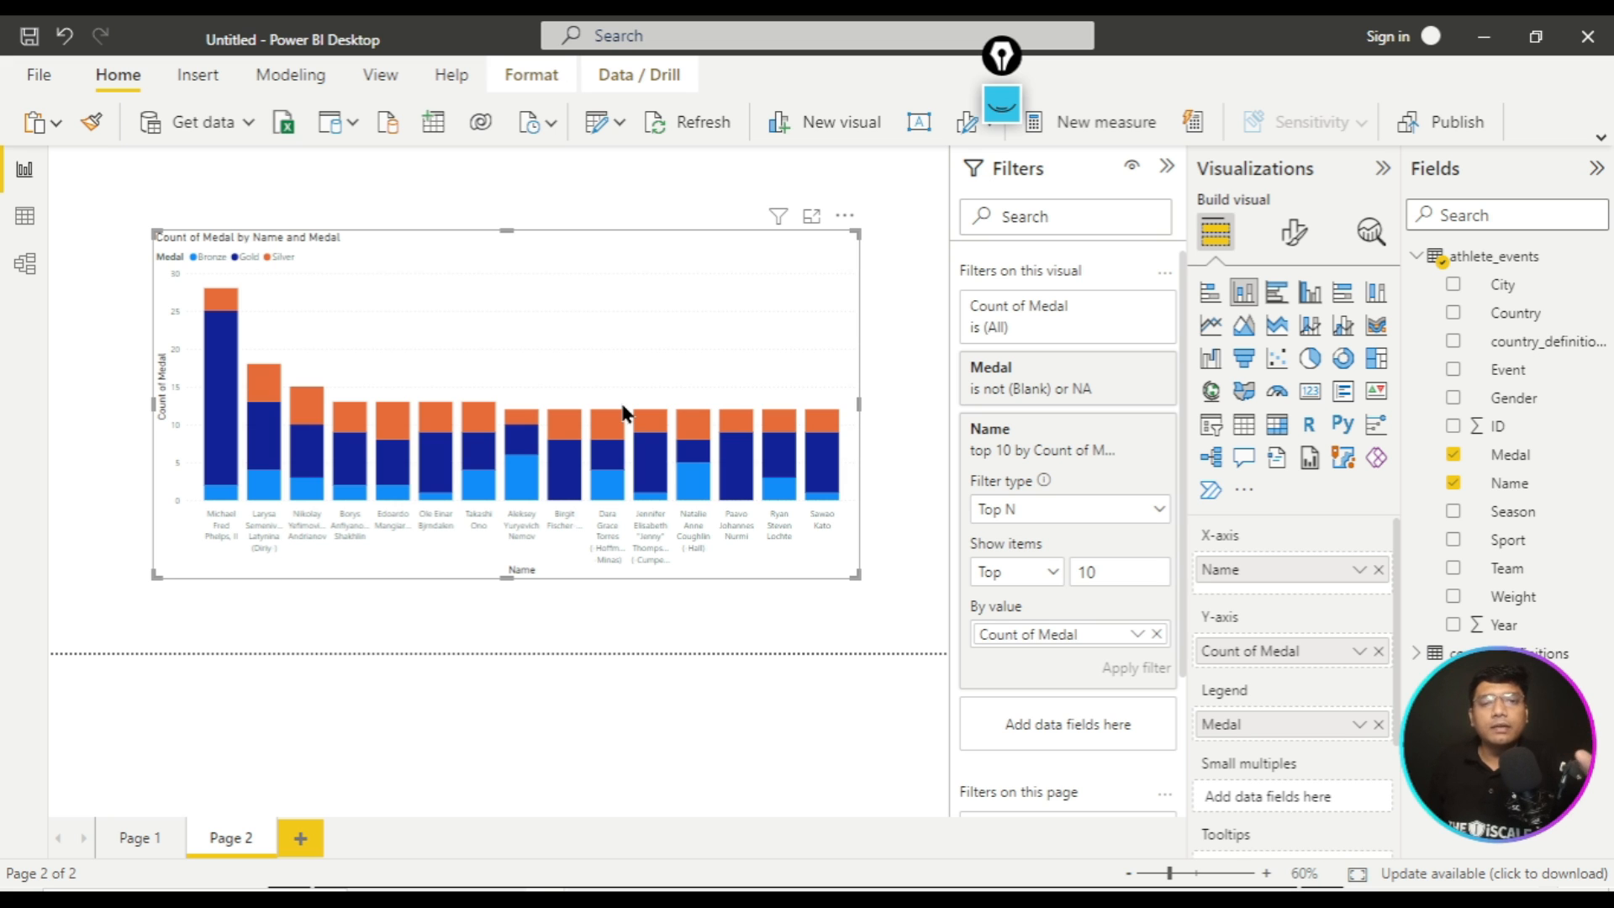
pyautogui.click(811, 217)
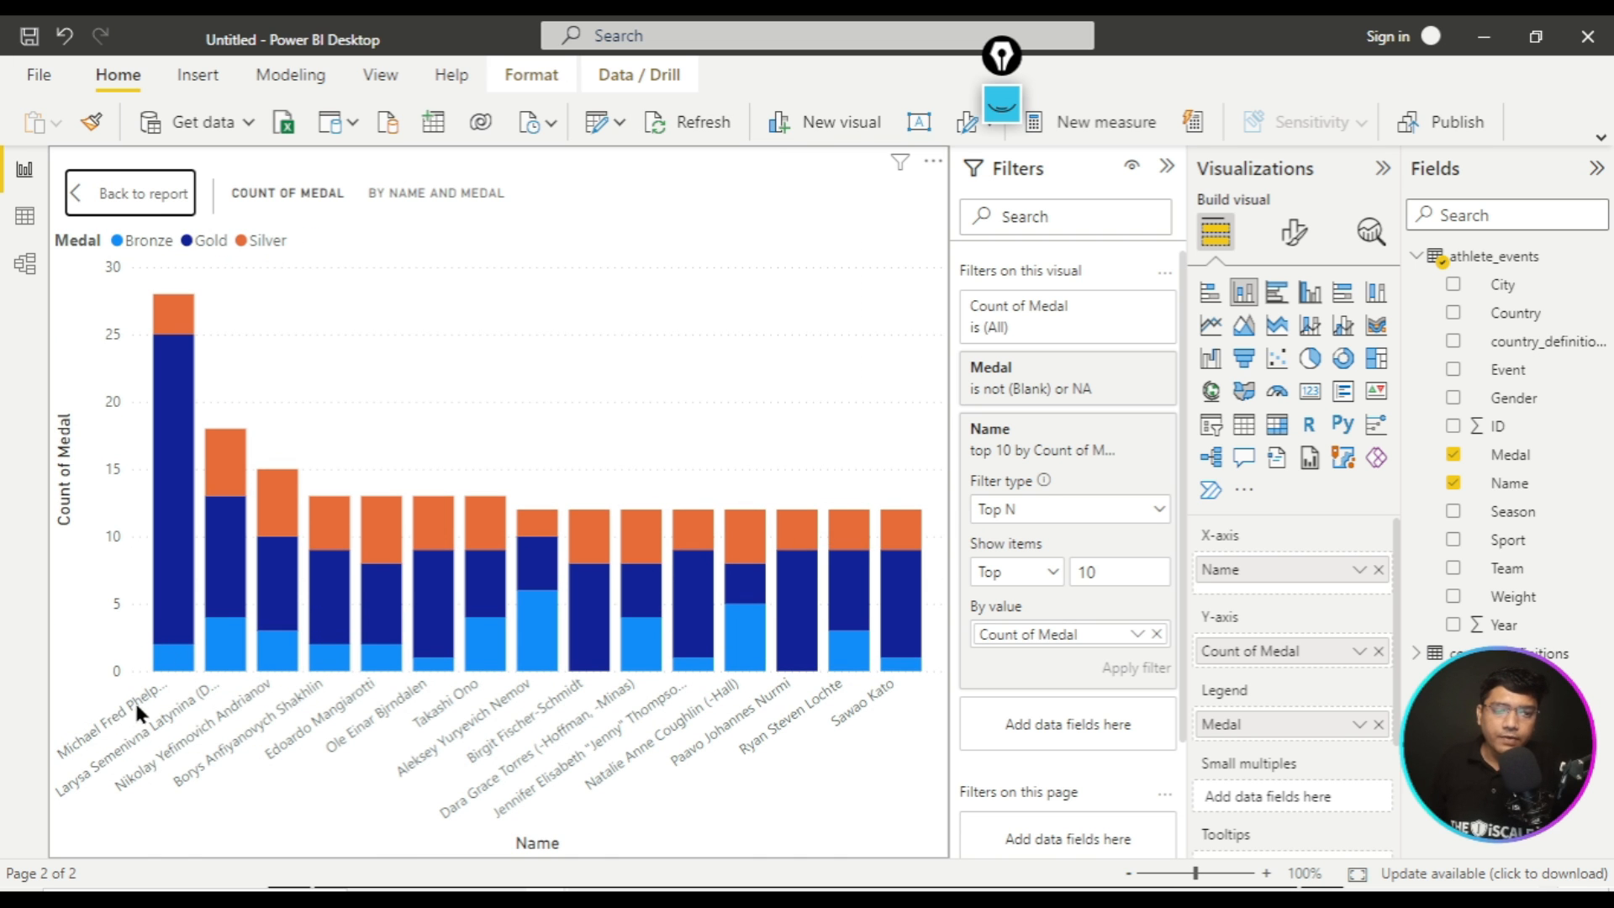
pyautogui.moveTo(175, 626)
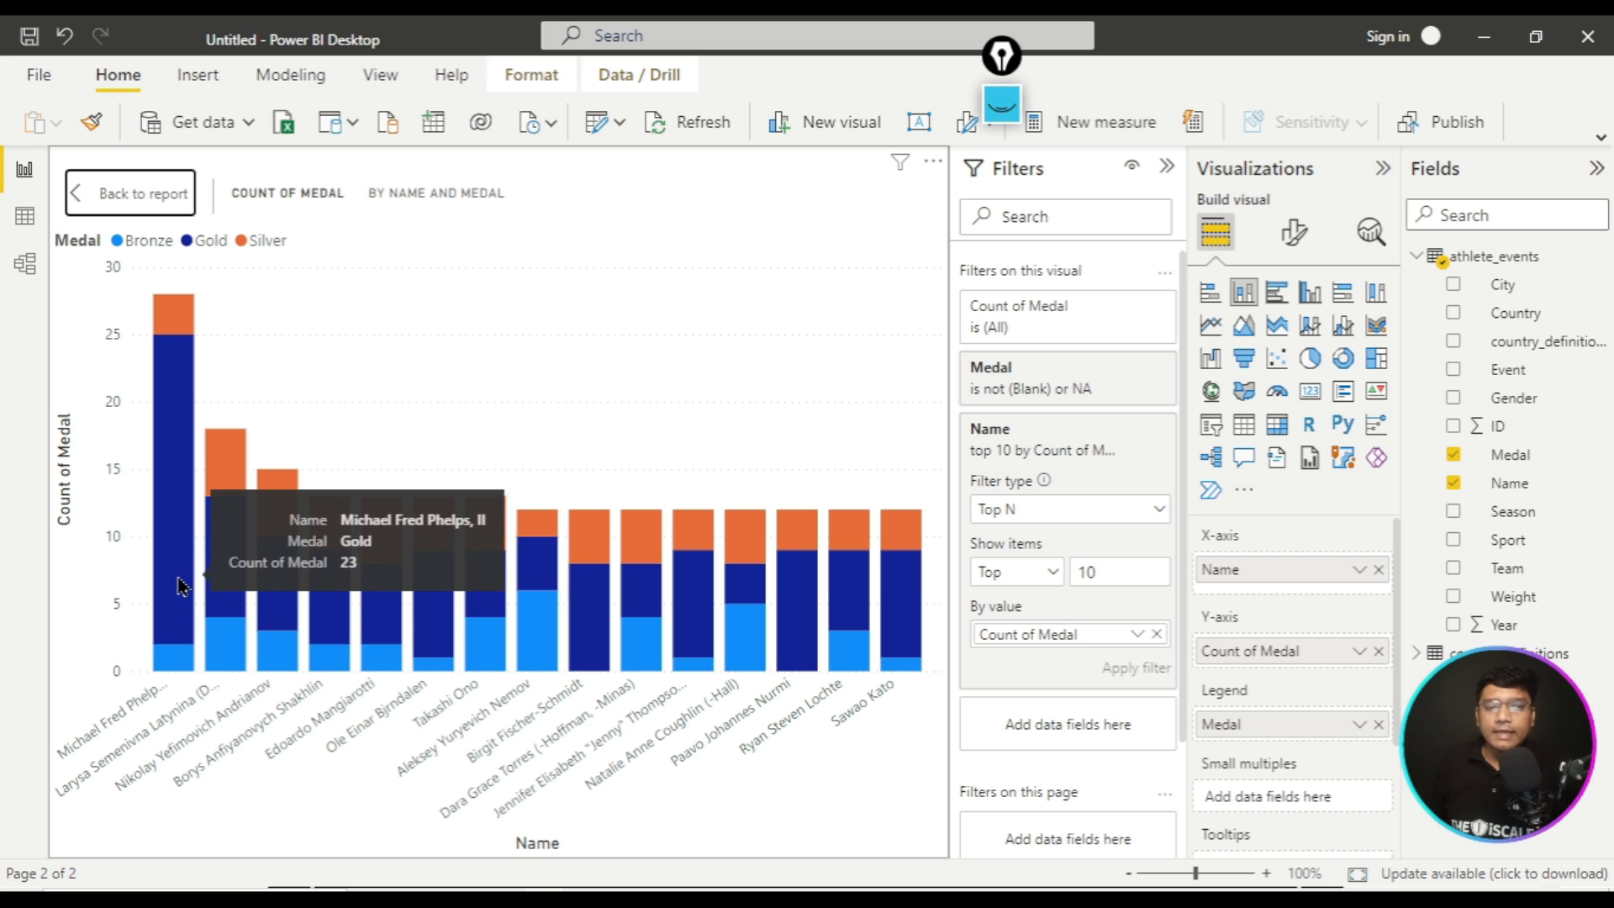
pyautogui.moveTo(185, 669)
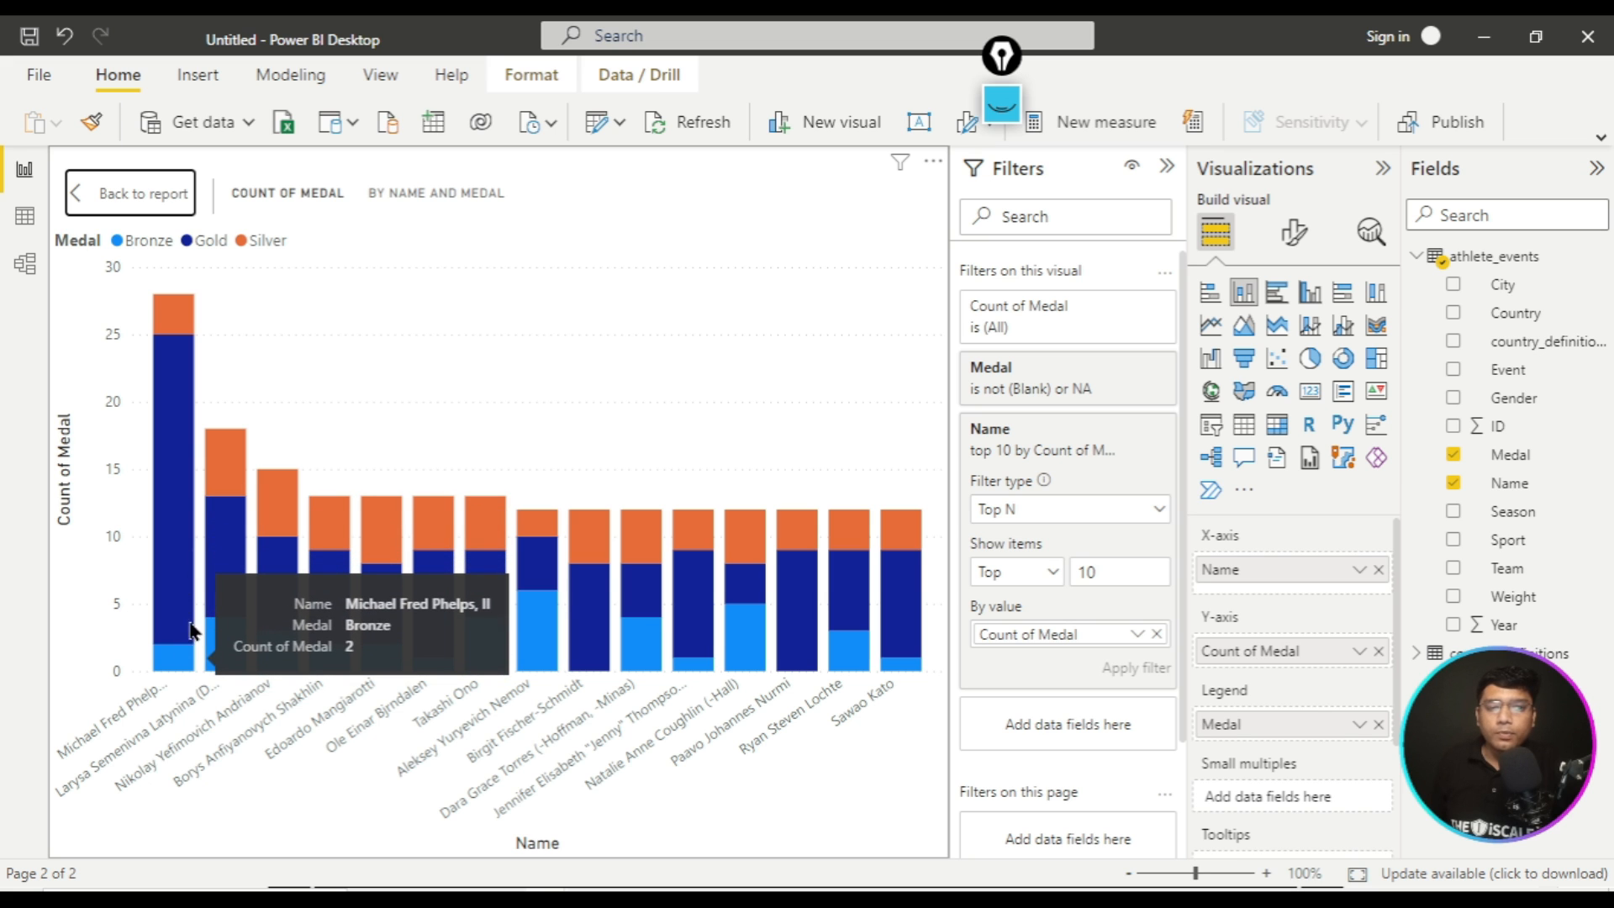
pyautogui.moveTo(164, 314)
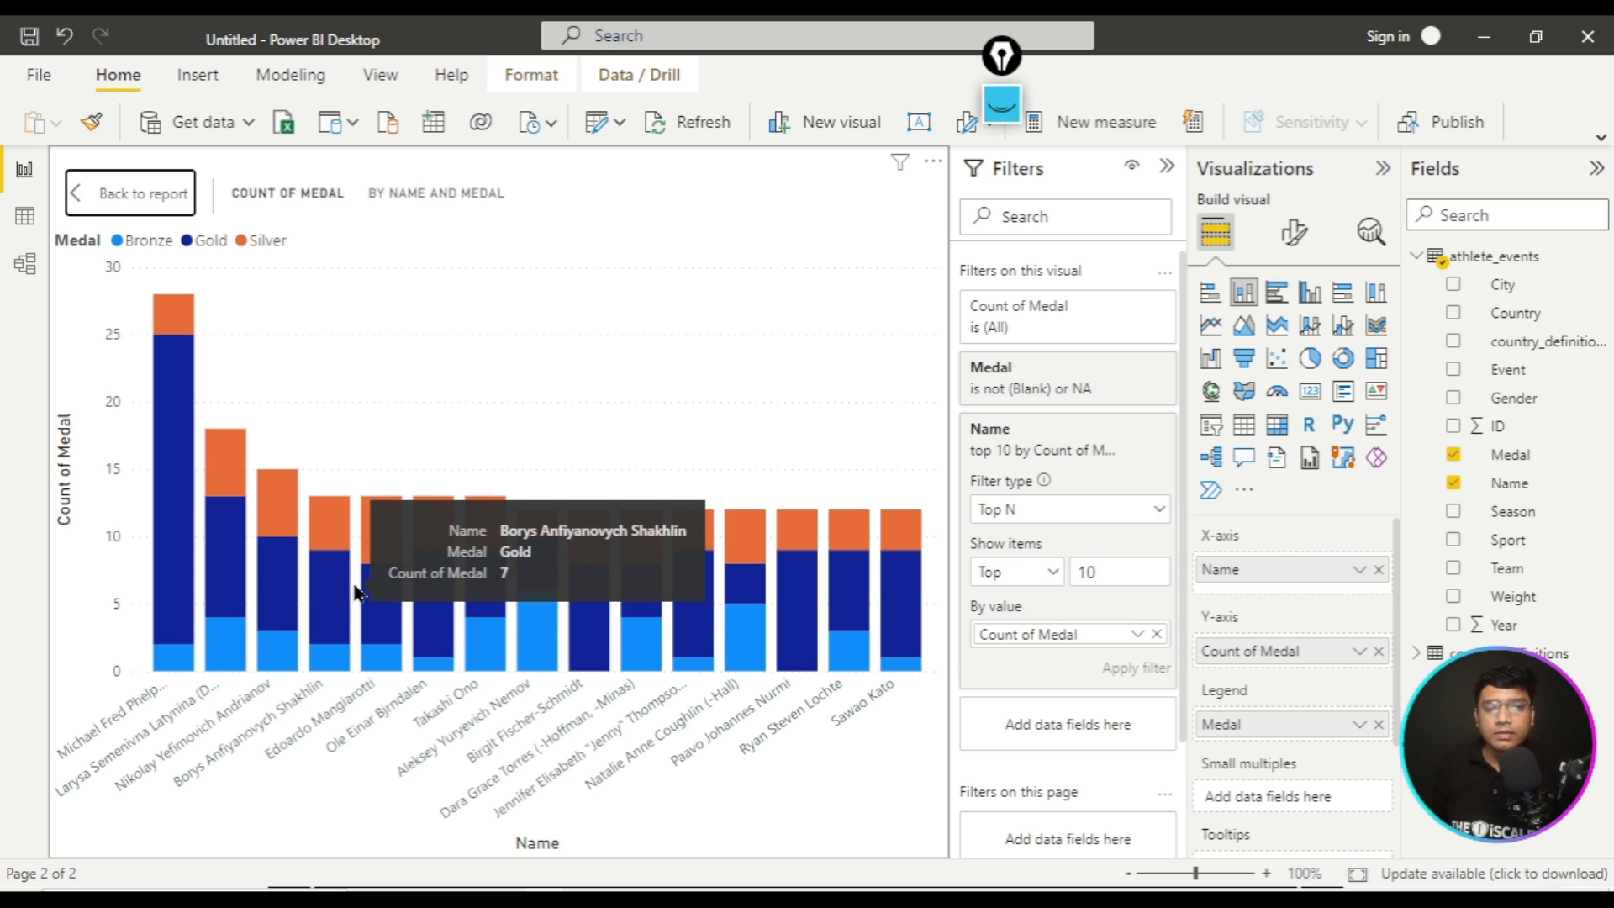
# - Turn on data labels and total labels for the column chart, check the segment values and return to the report page
pyautogui.click(1289, 236)
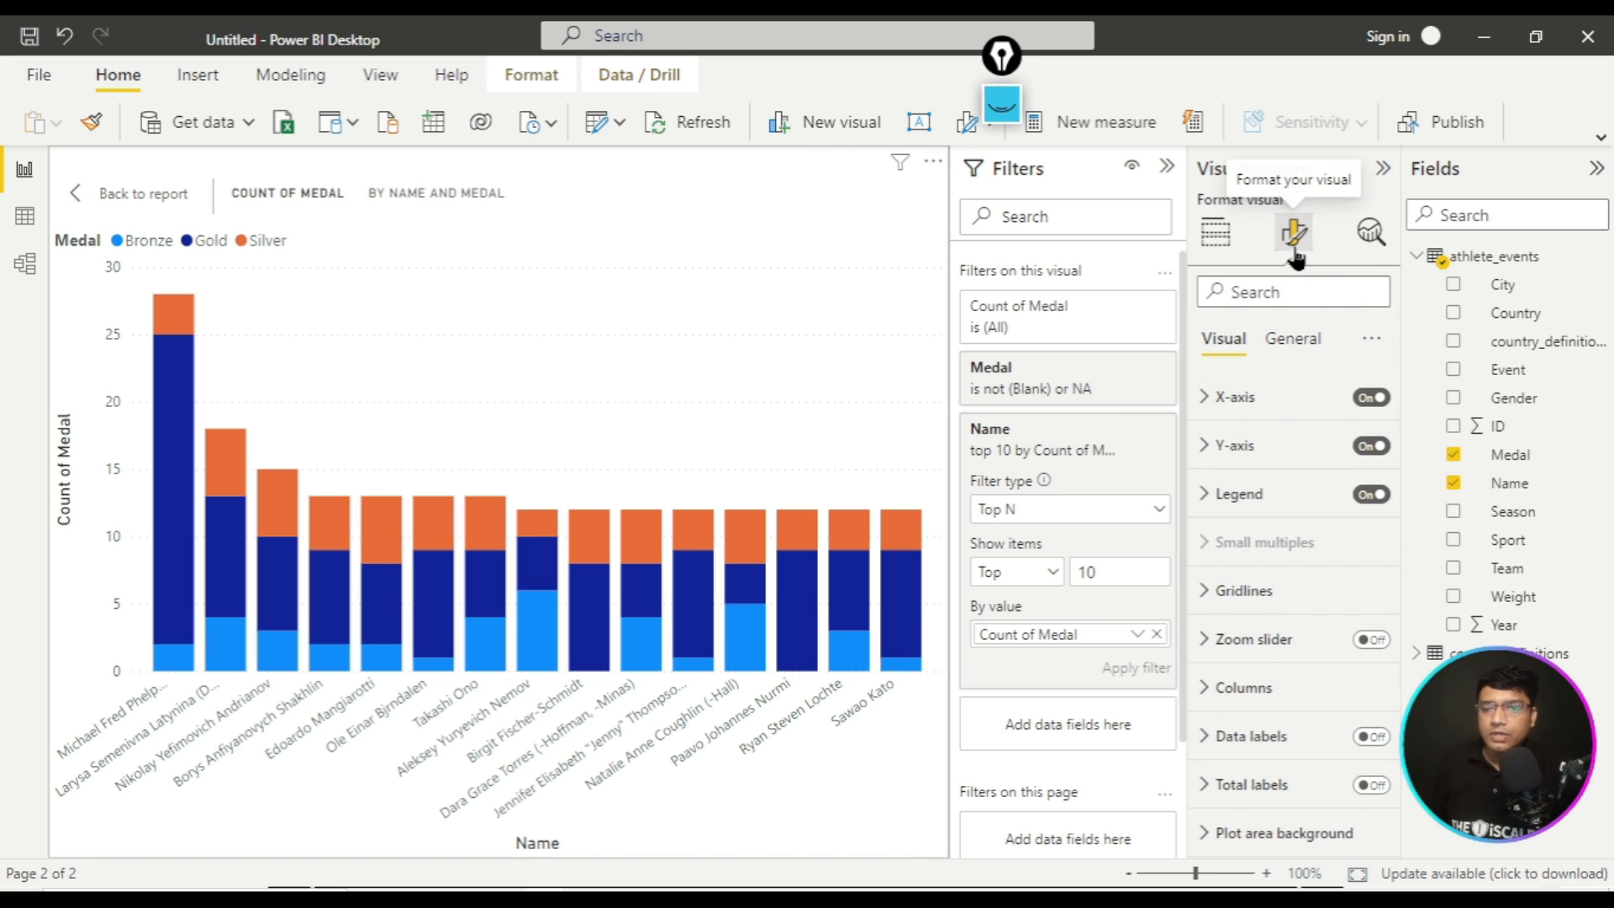
pyautogui.click(1383, 744)
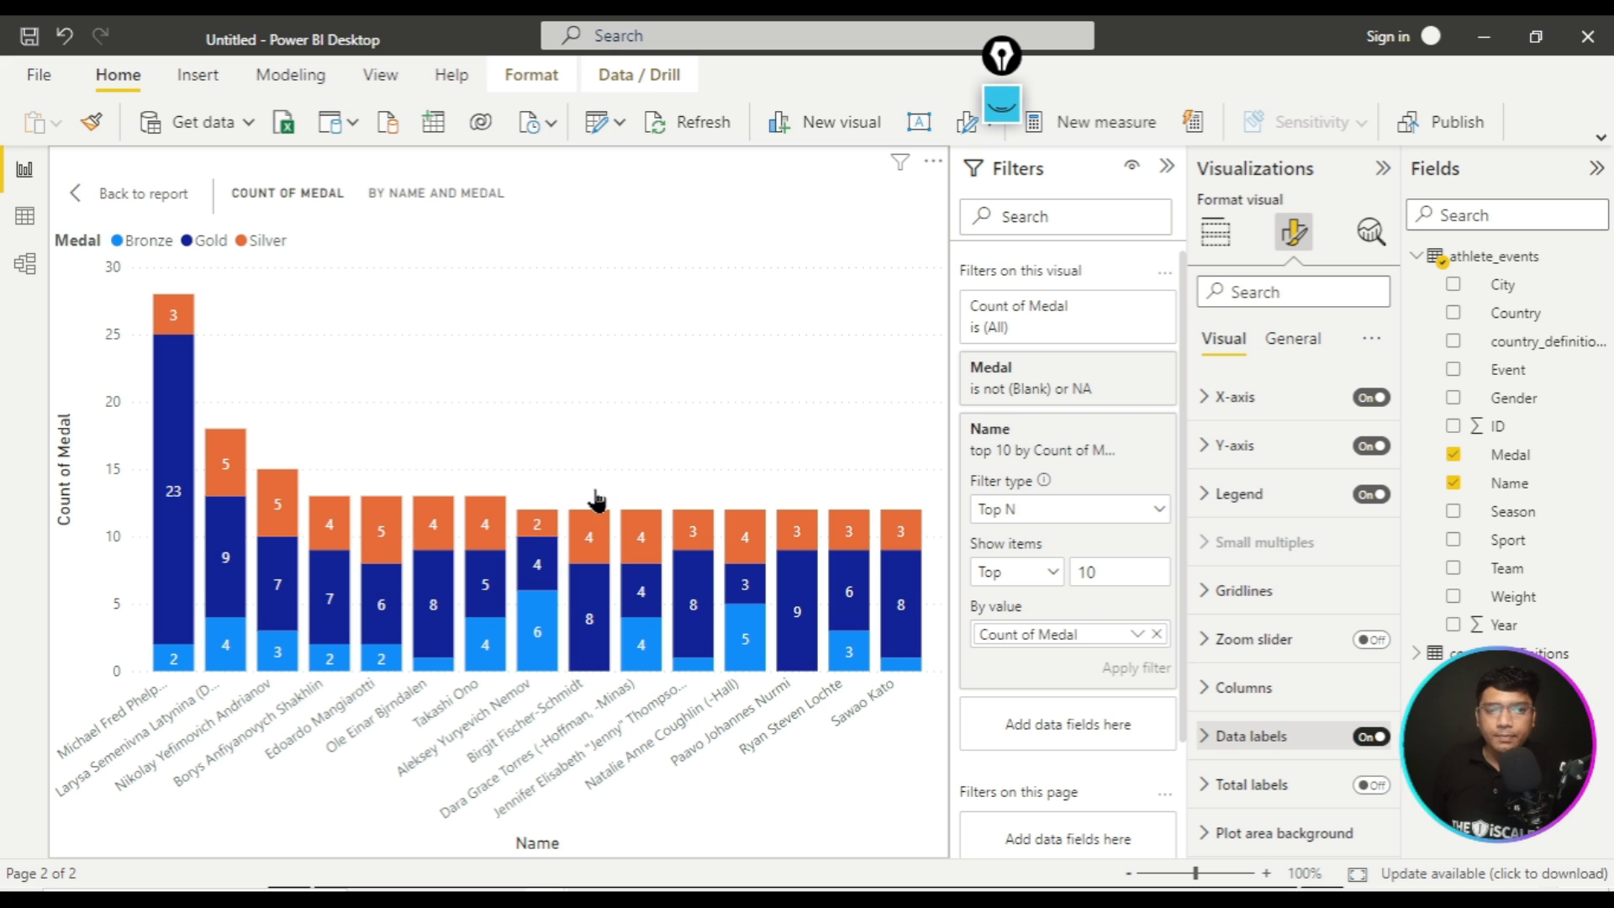
pyautogui.click(1372, 785)
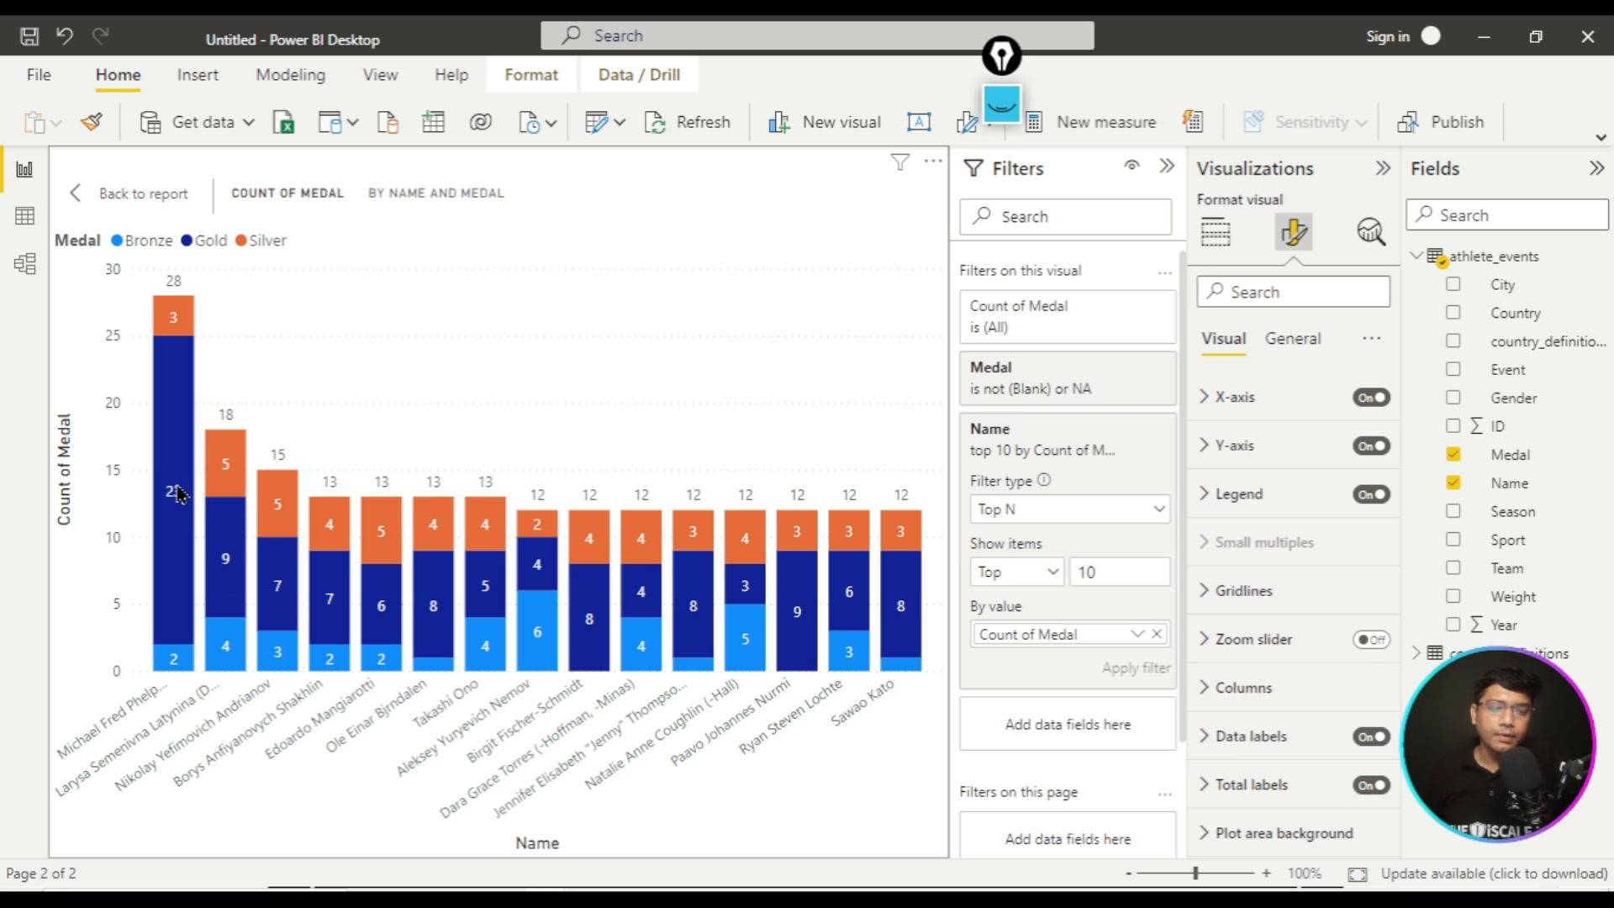
pyautogui.moveTo(184, 525)
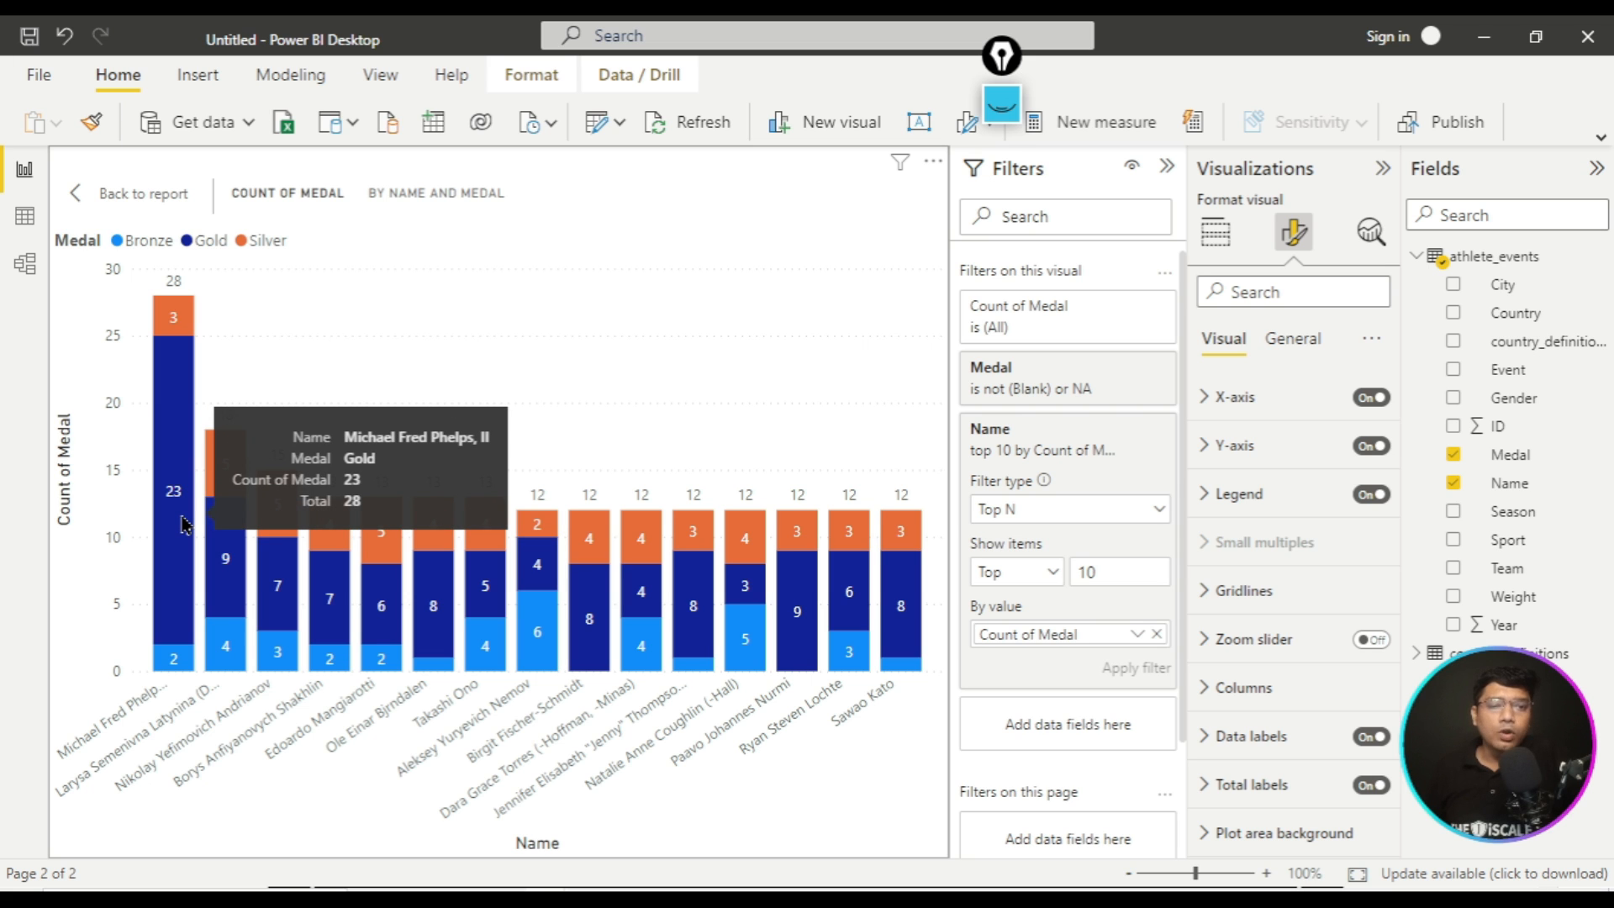
pyautogui.moveTo(172, 330)
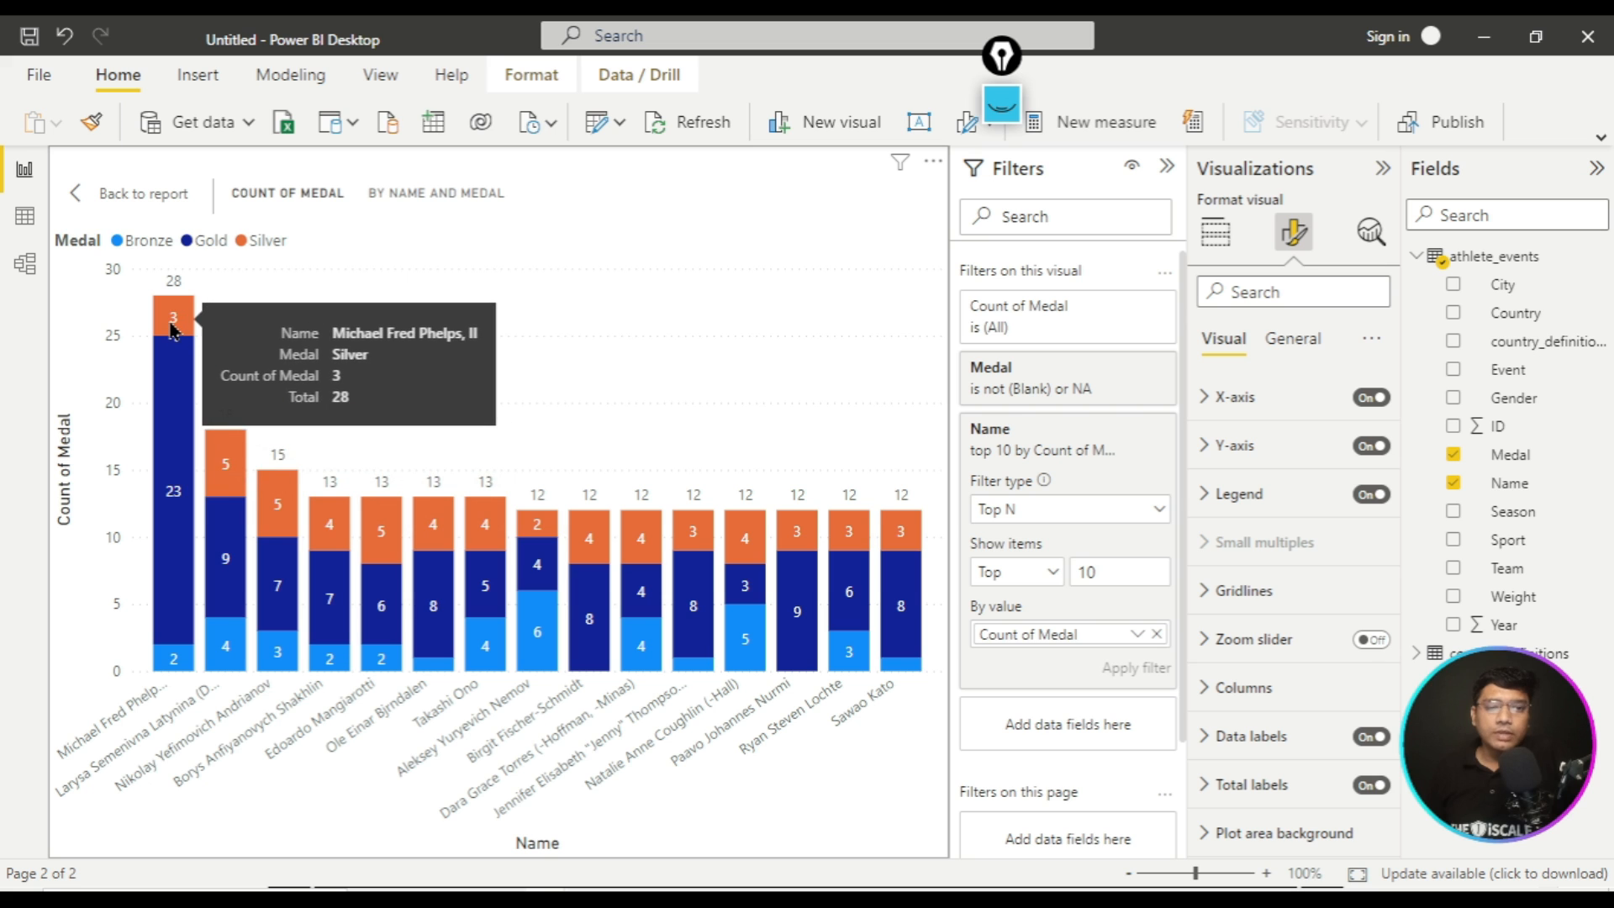
pyautogui.moveTo(180, 660)
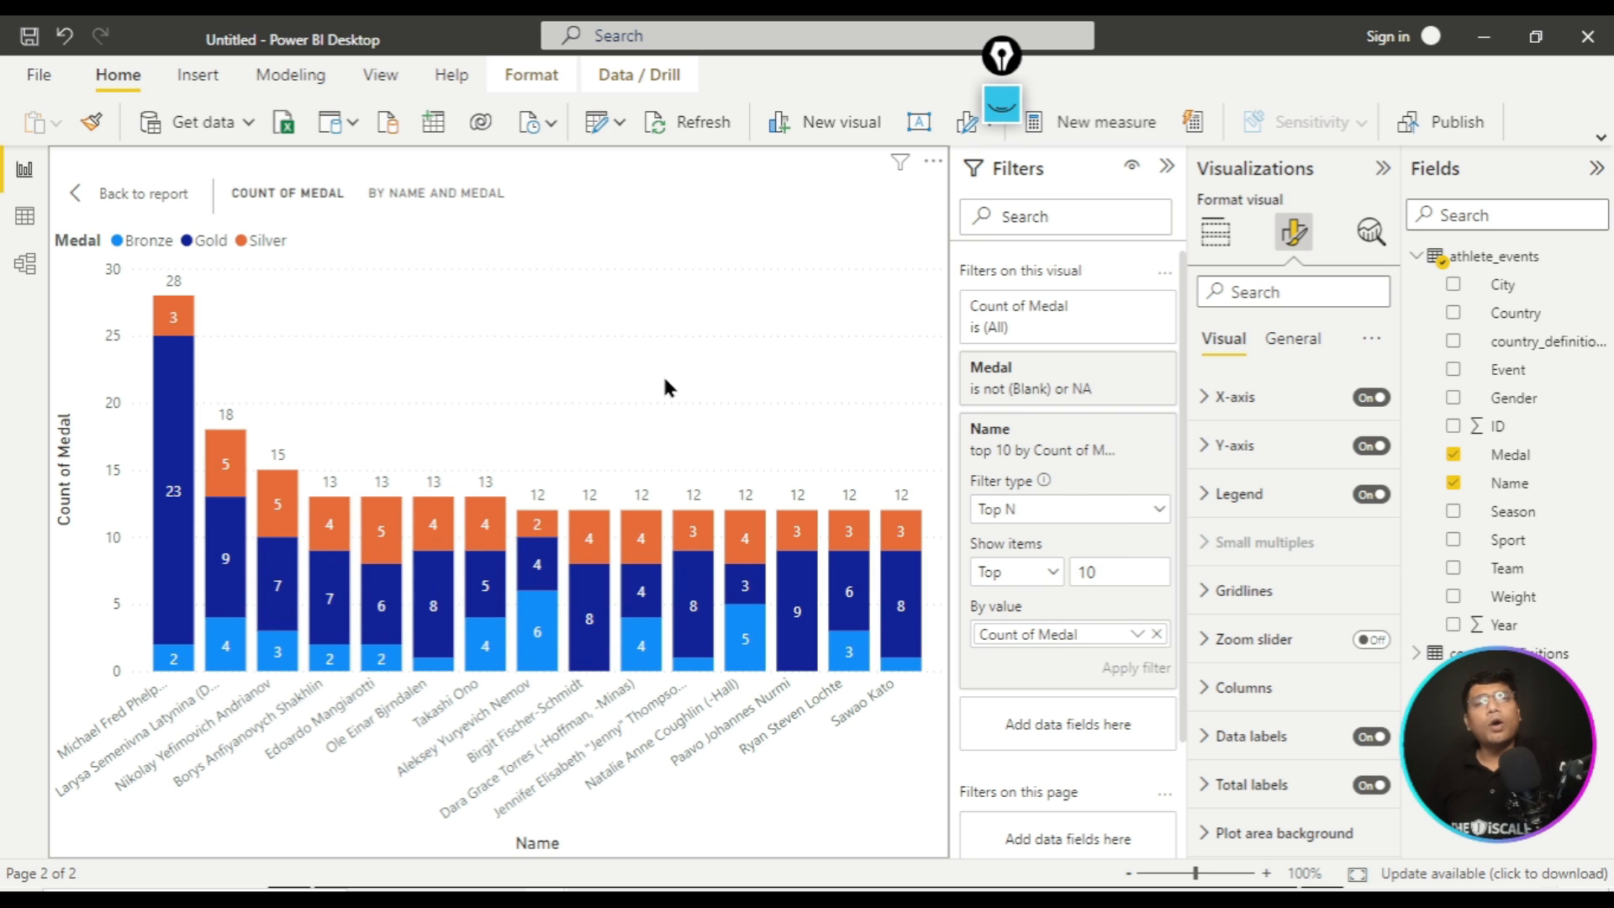
pyautogui.click(135, 199)
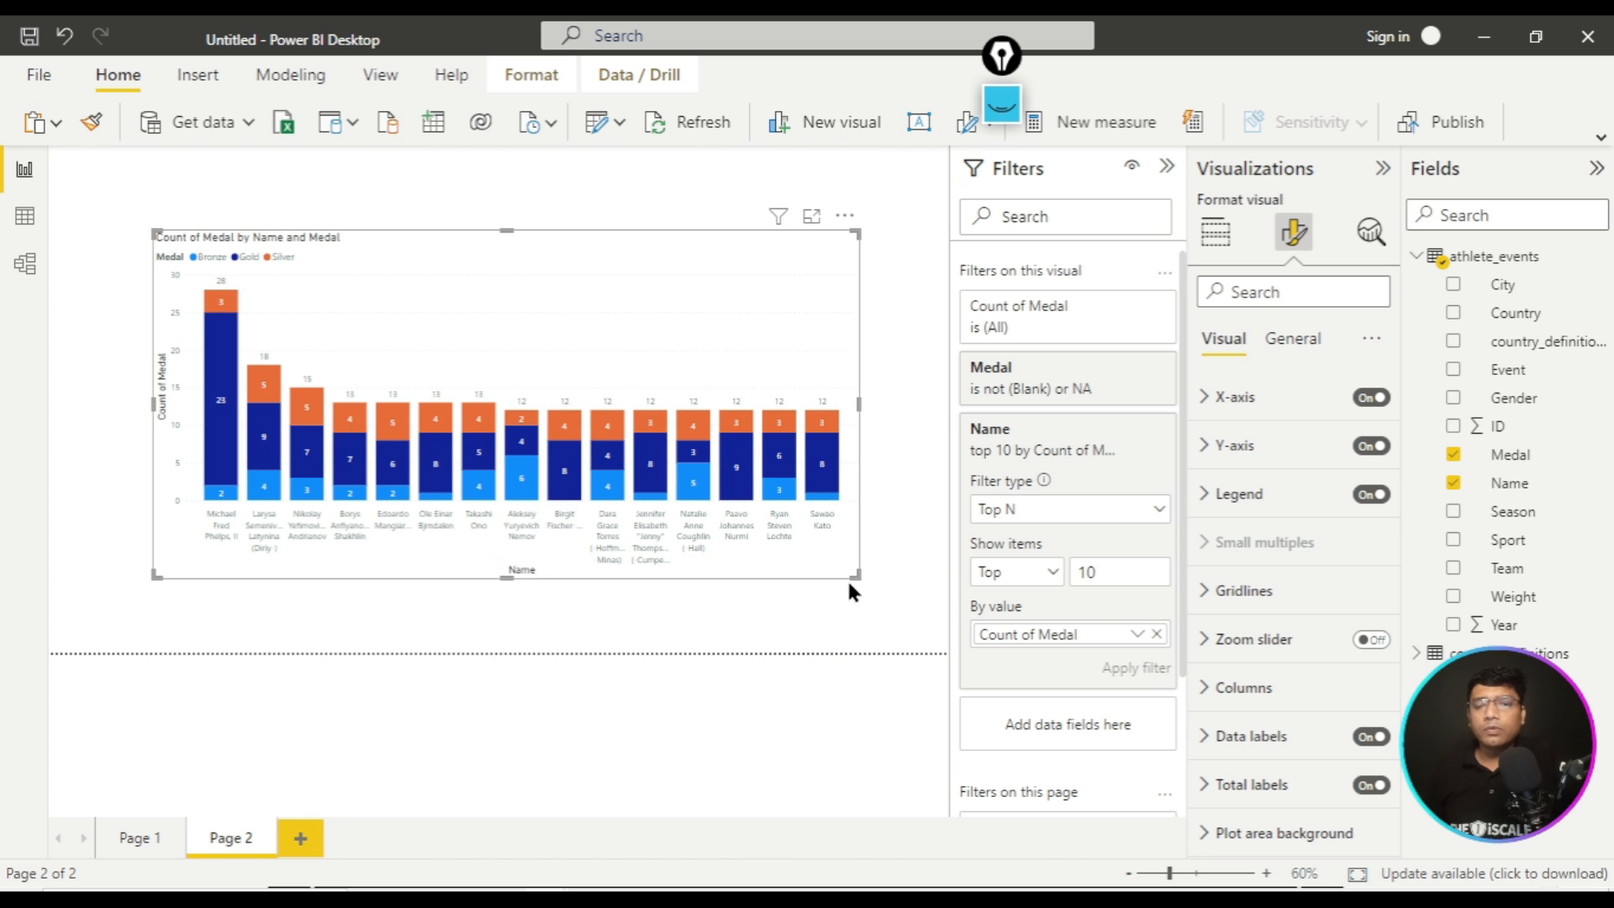
# - Shrink the column chart and move it into the upper-left corner of the report page
pyautogui.moveTo(852, 575); pyautogui.dragTo(781, 492)
pyautogui.moveTo(624, 236); pyautogui.dragTo(577, 188)
pyautogui.click(586, 173)
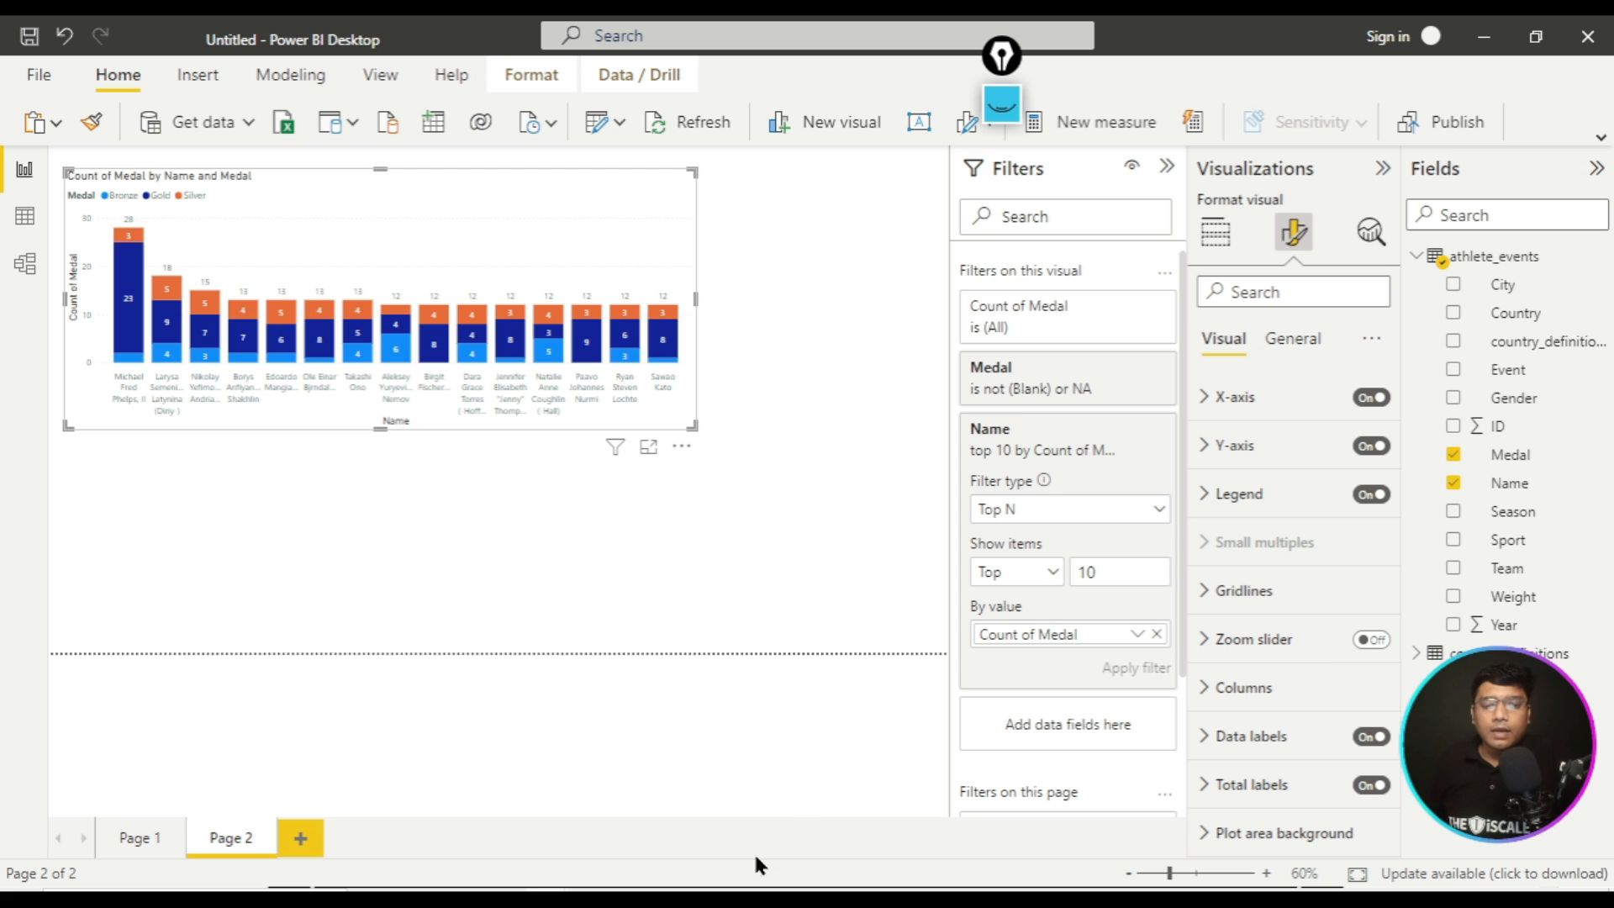
# - Switch to Notes PDF.pdf, examine the sample cards for participating countries and number of sports, and return to the Power BI report
pyautogui.hotkey('alt', 'Tab')
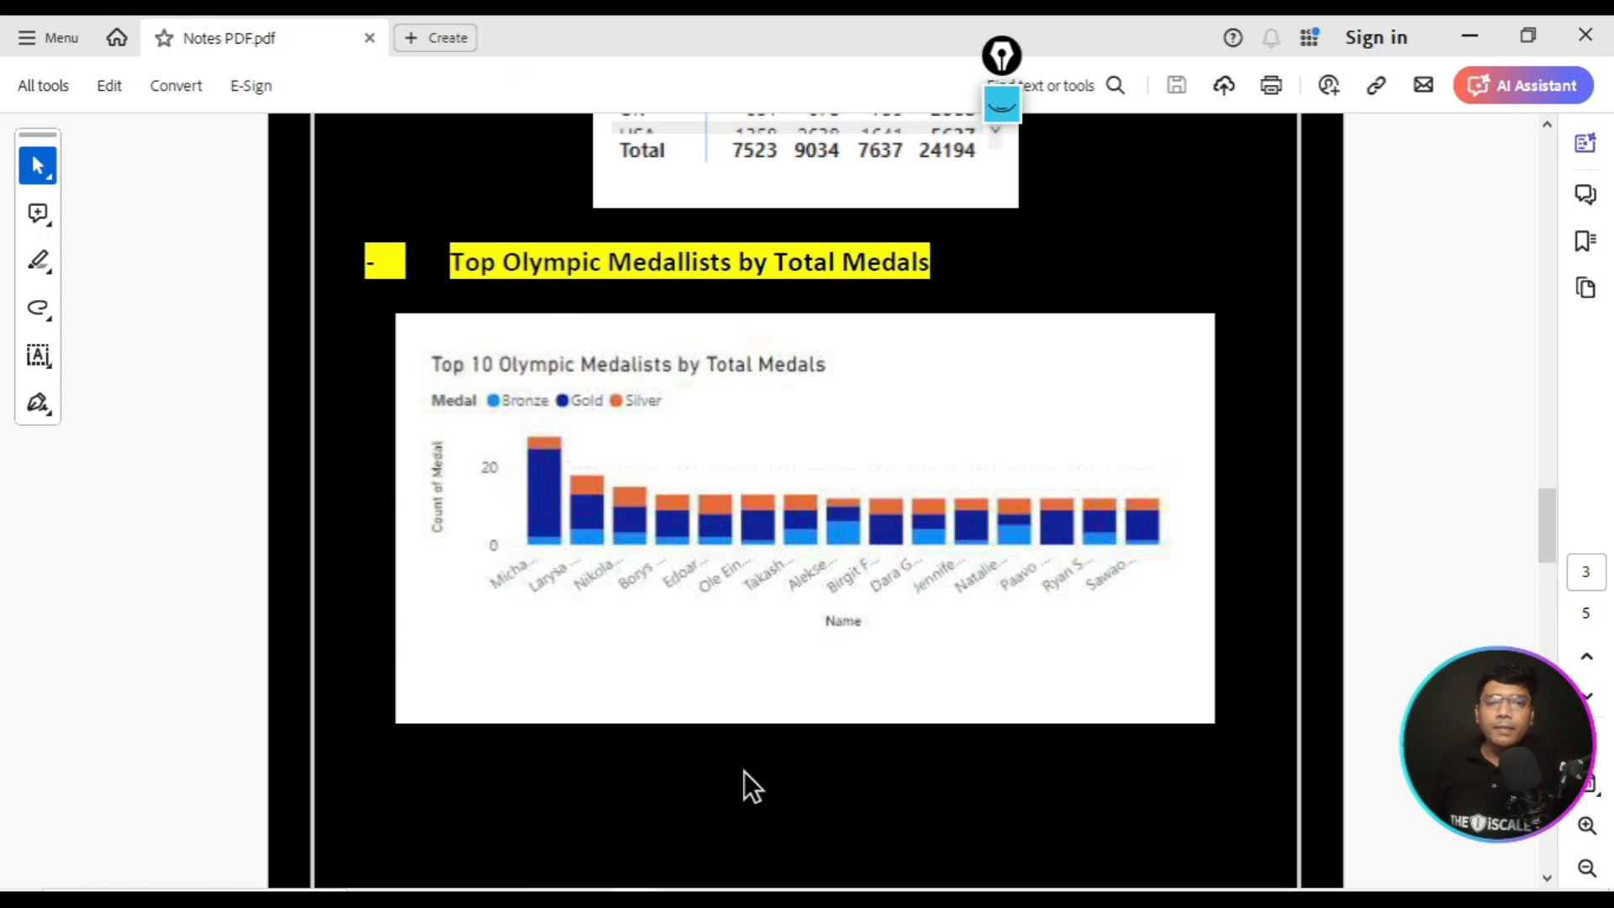
pyautogui.scroll(-10, 744, 772)
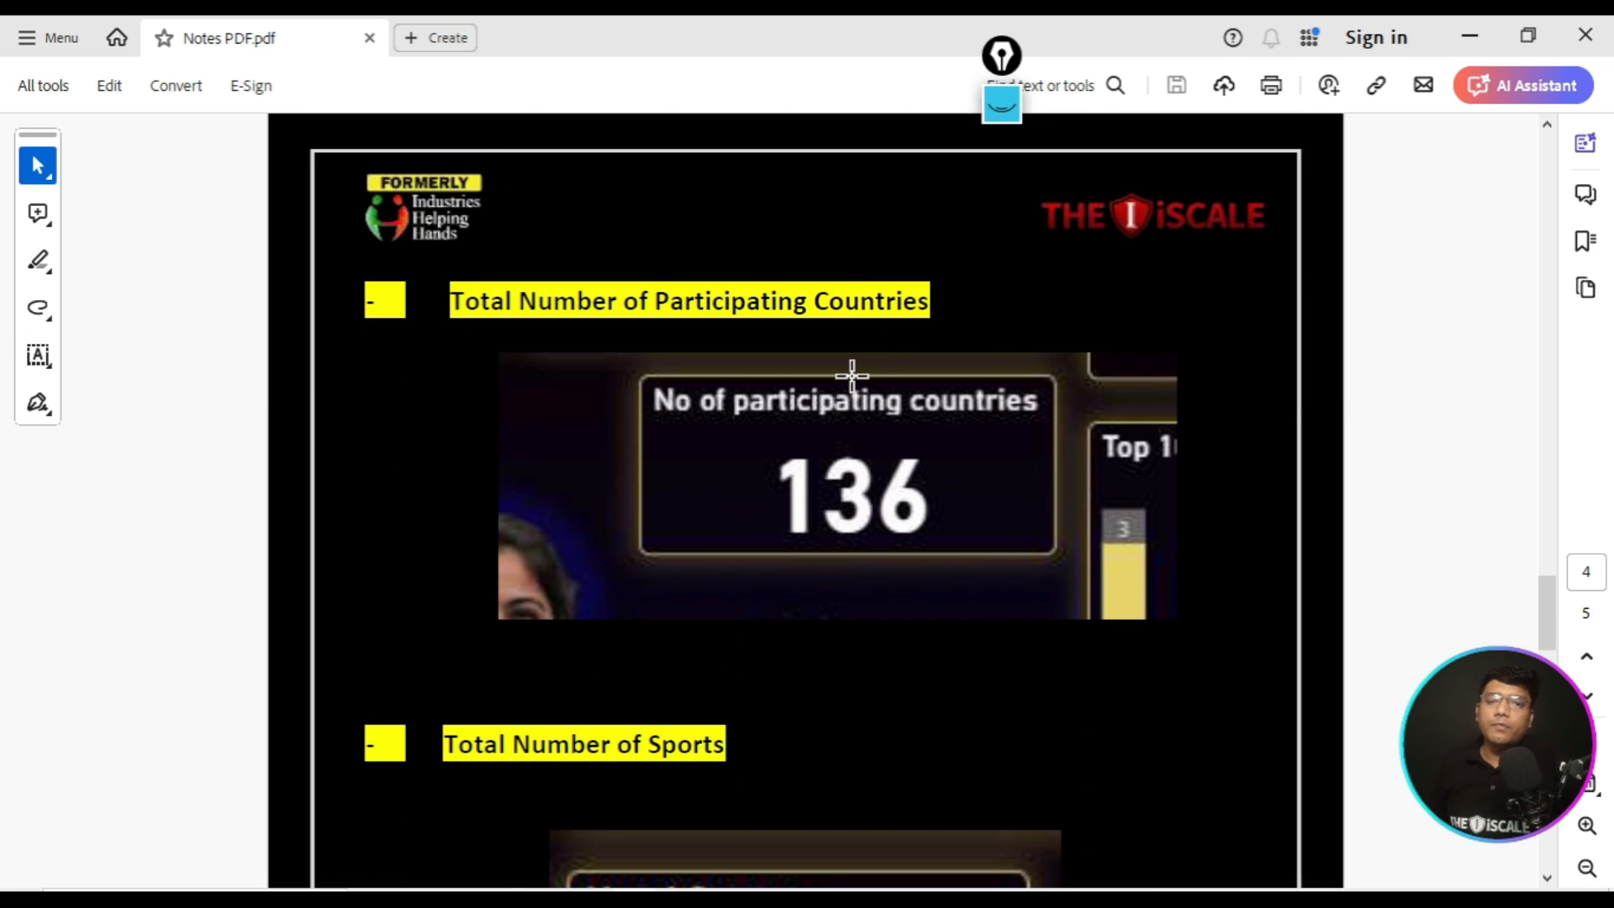
pyautogui.scroll(-1, 852, 375)
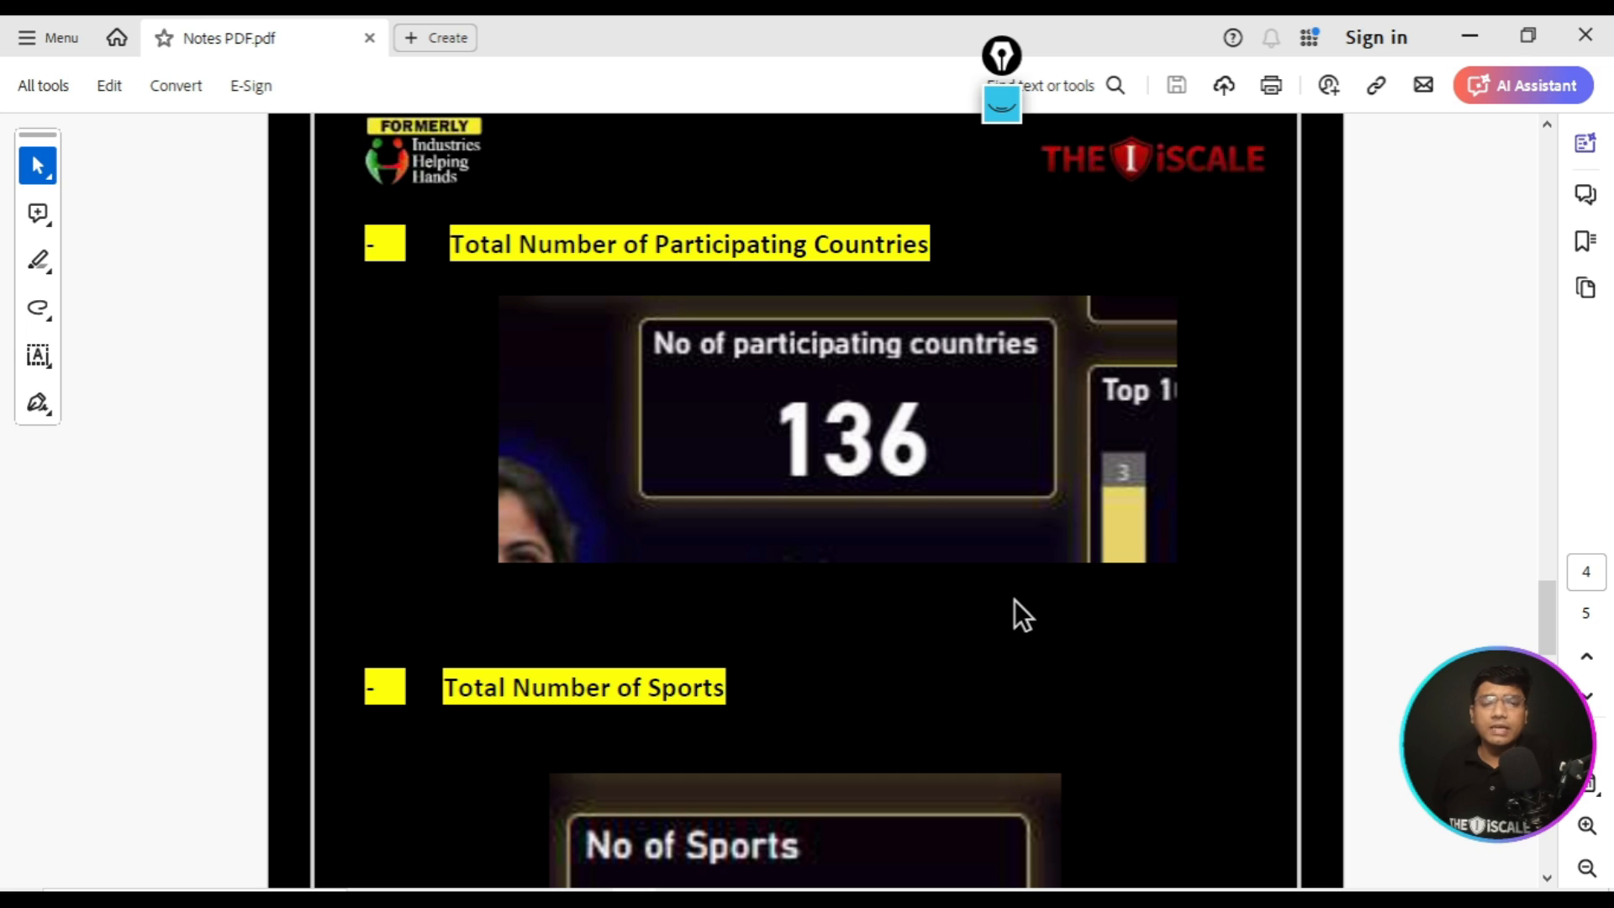
pyautogui.scroll(-1, 1016, 600)
pyautogui.scroll(-4, 757, 656)
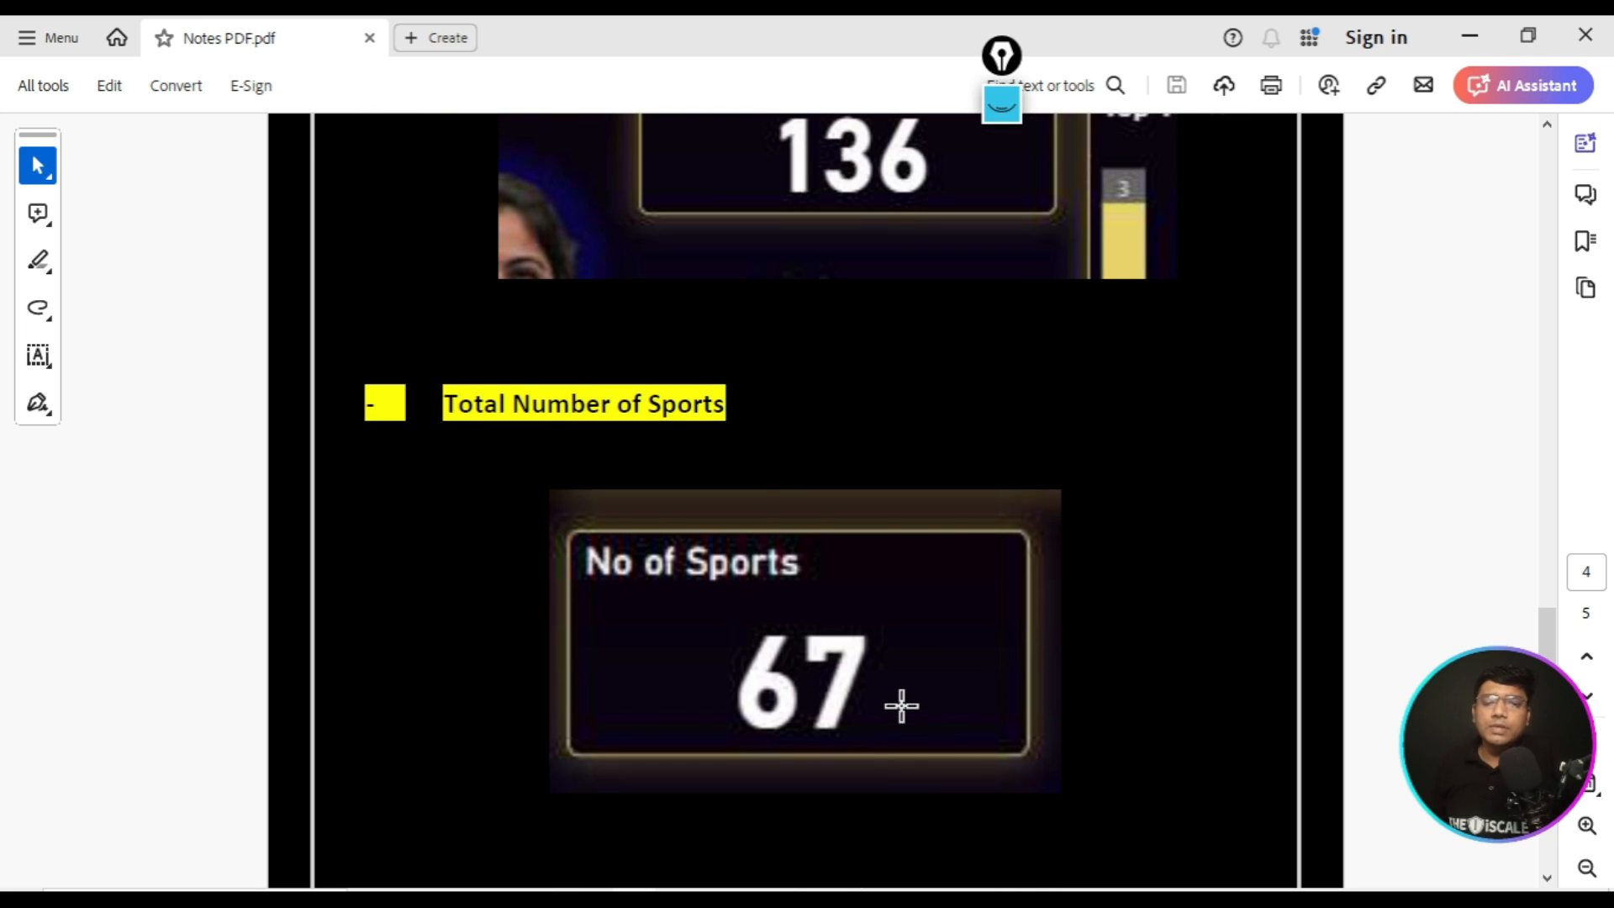
pyautogui.scroll(8, 901, 703)
pyautogui.scroll(-2, 900, 703)
pyautogui.scroll(-4, 902, 707)
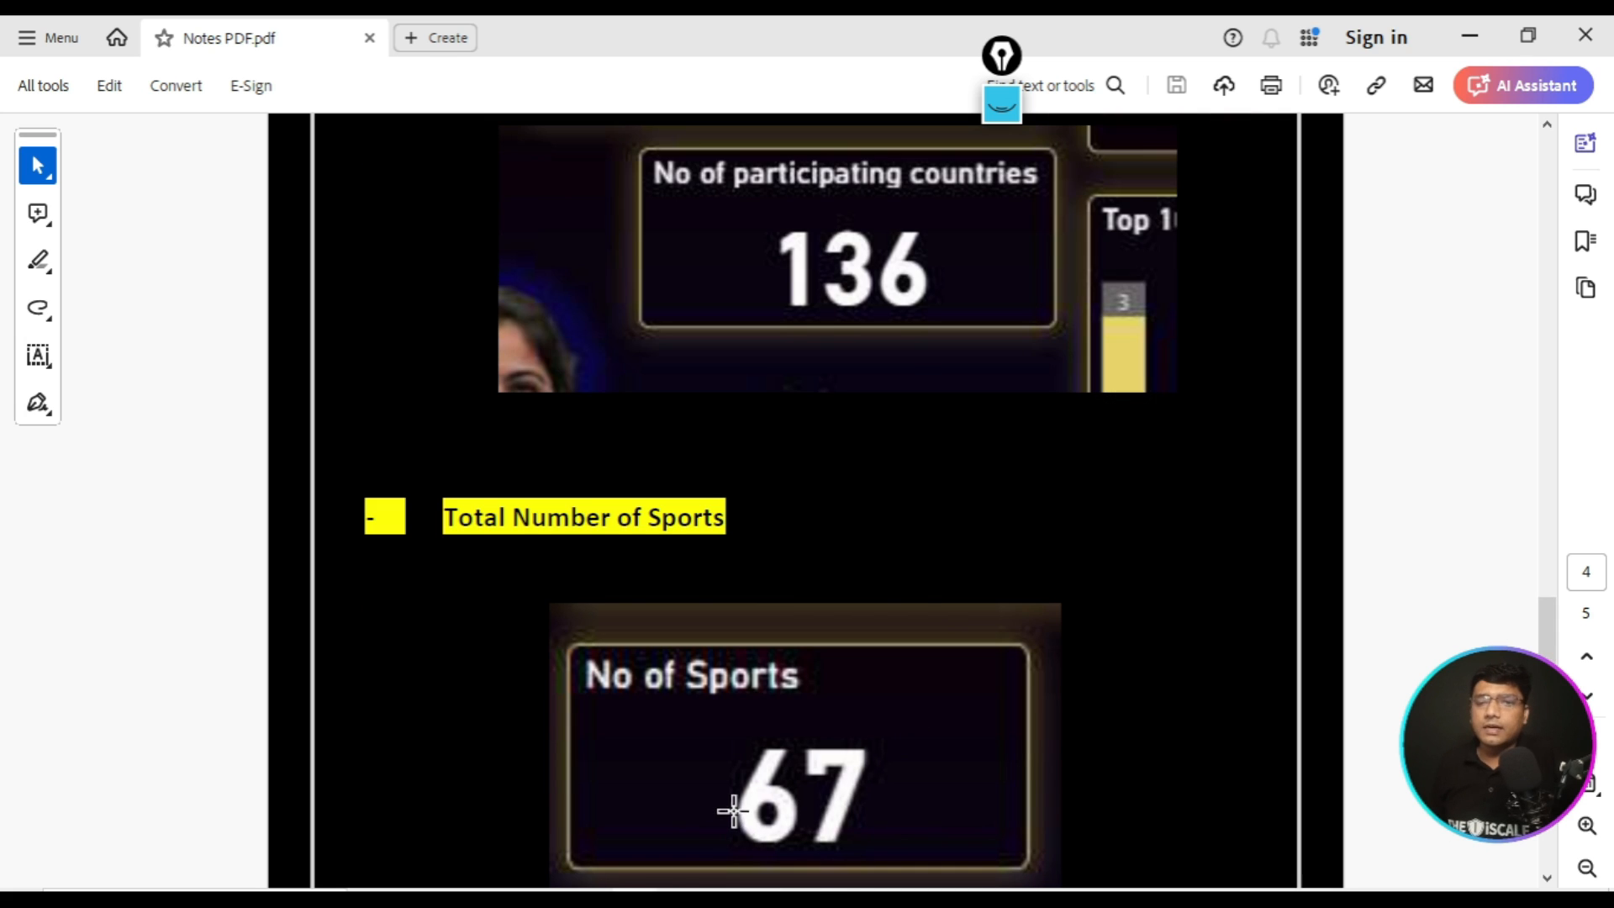
pyautogui.scroll(2, 732, 807)
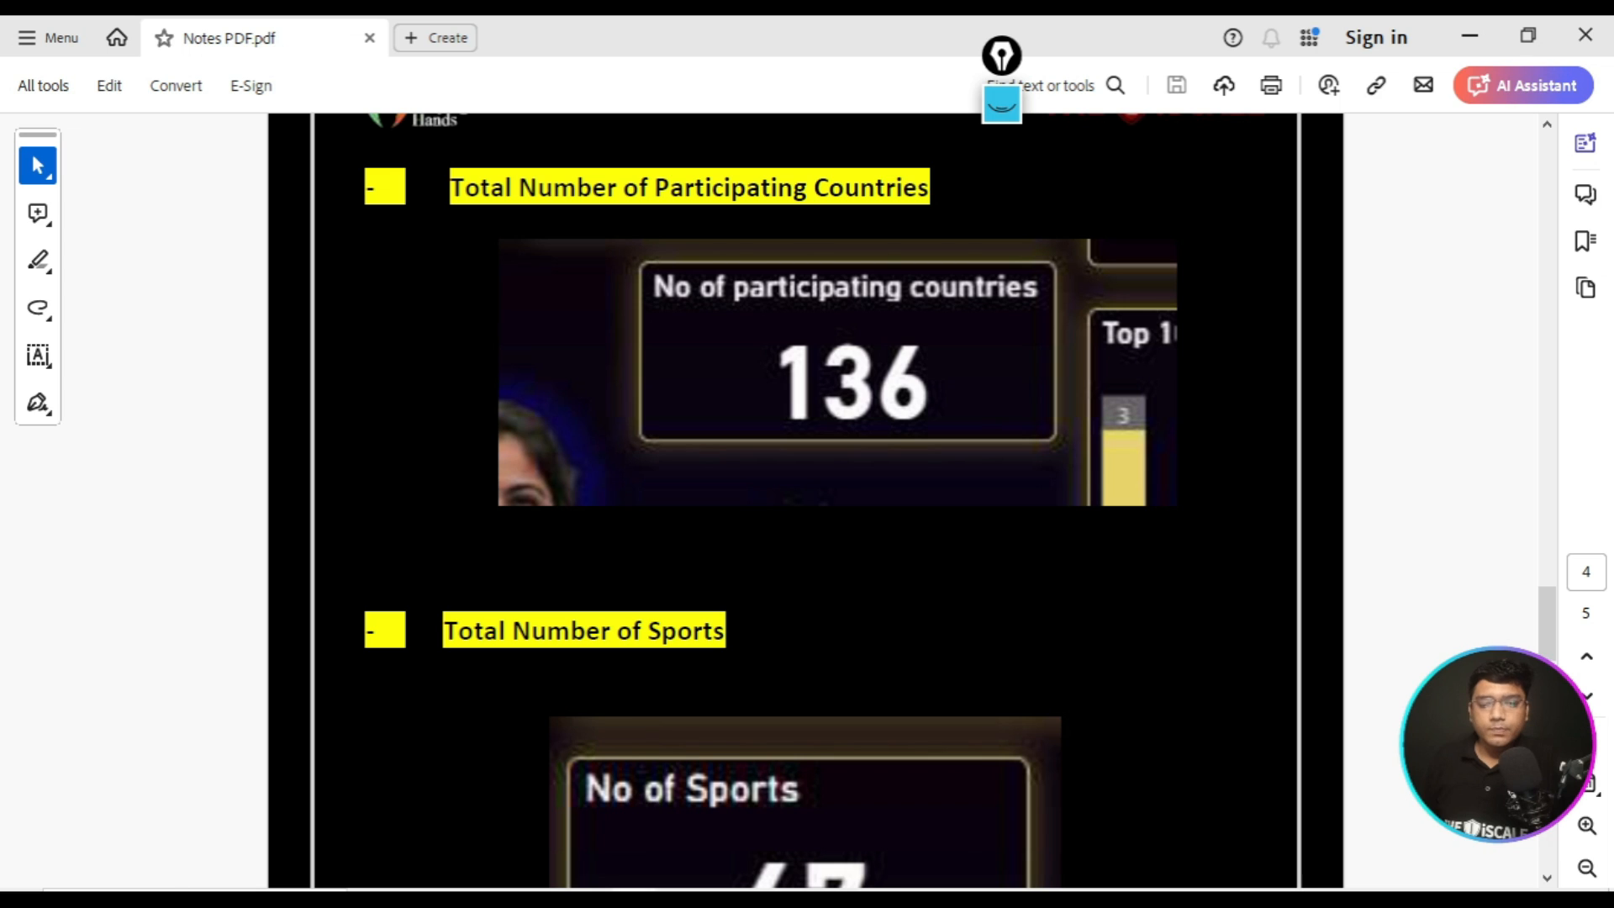
pyautogui.moveTo(553, 898)
pyautogui.click(608, 844)
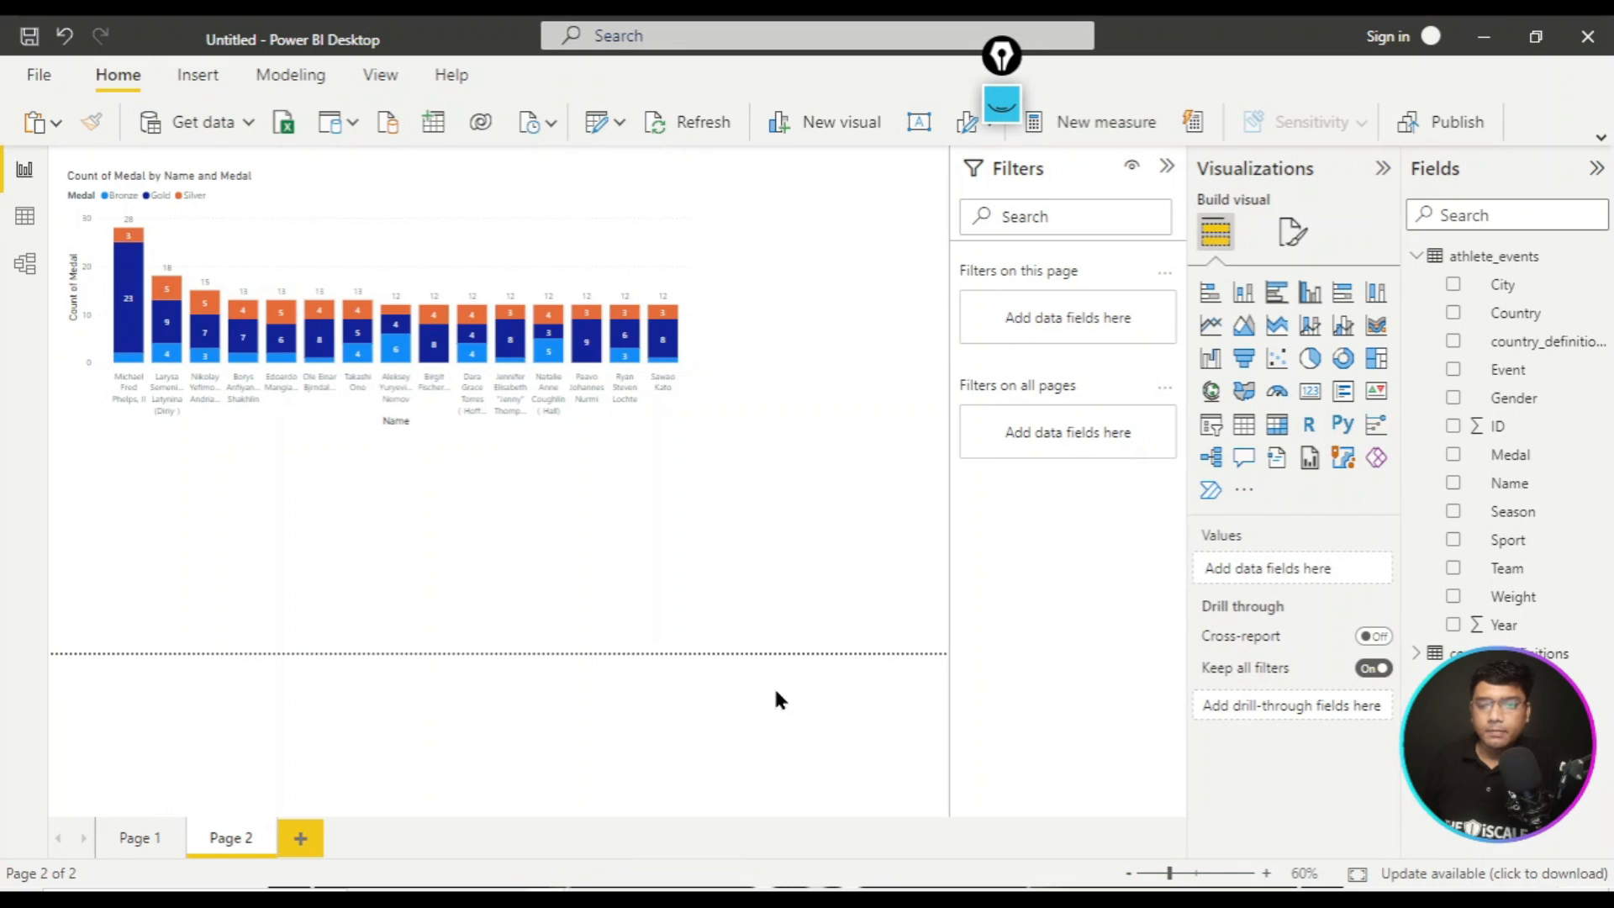
pyautogui.click(1011, 113)
pyautogui.click(1004, 113)
pyautogui.click(1003, 357)
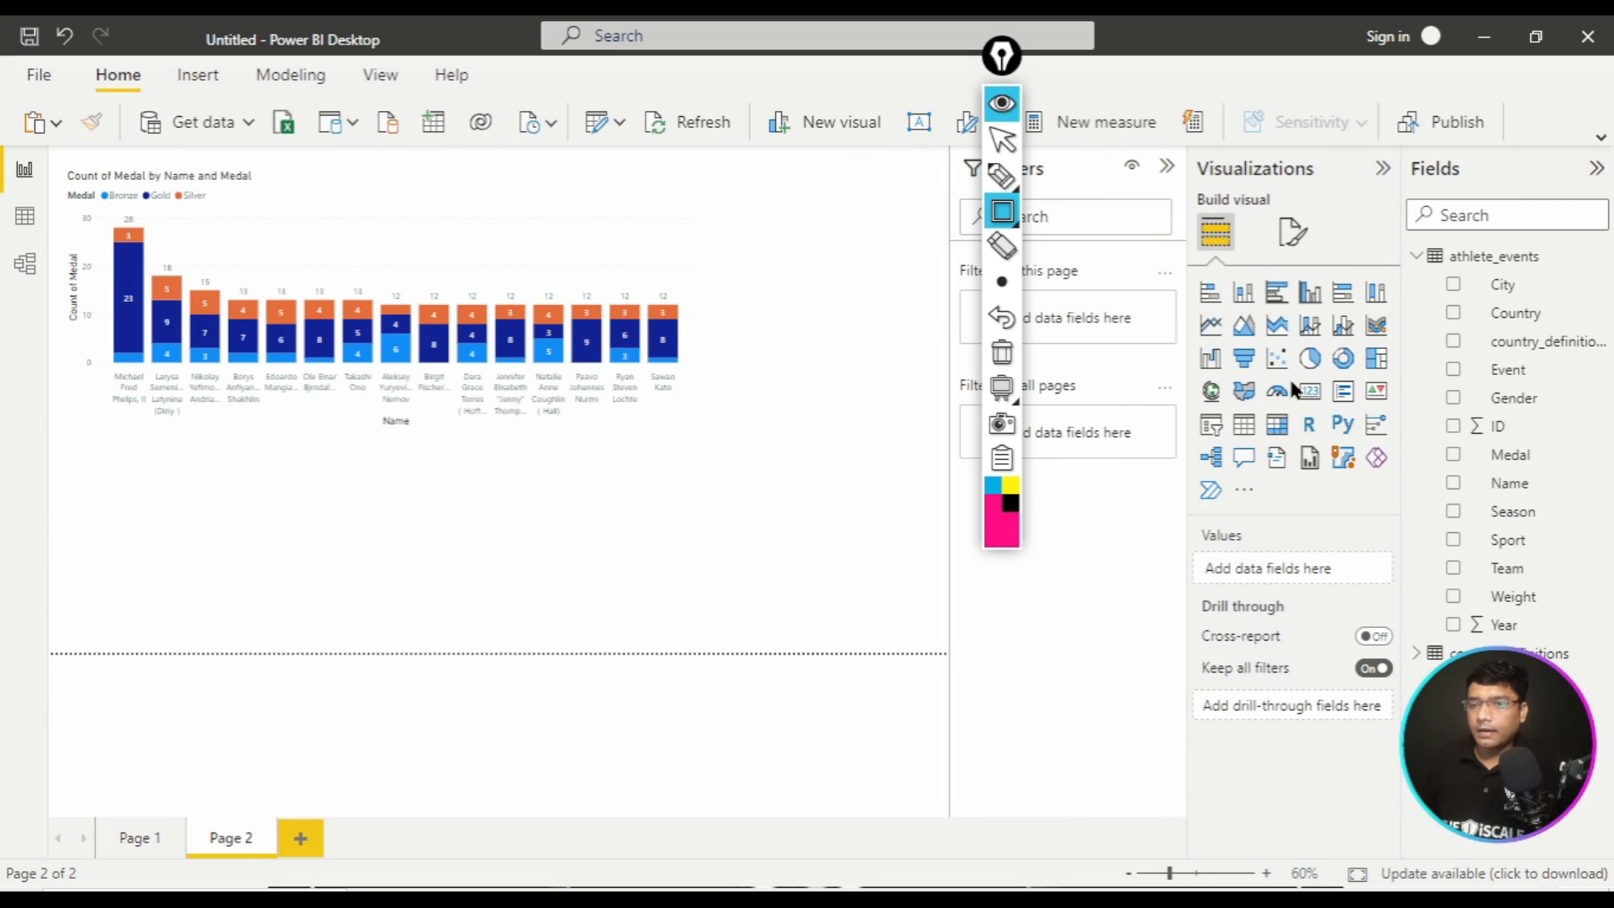
pyautogui.moveTo(1320, 385); pyautogui.dragTo(1330, 409)
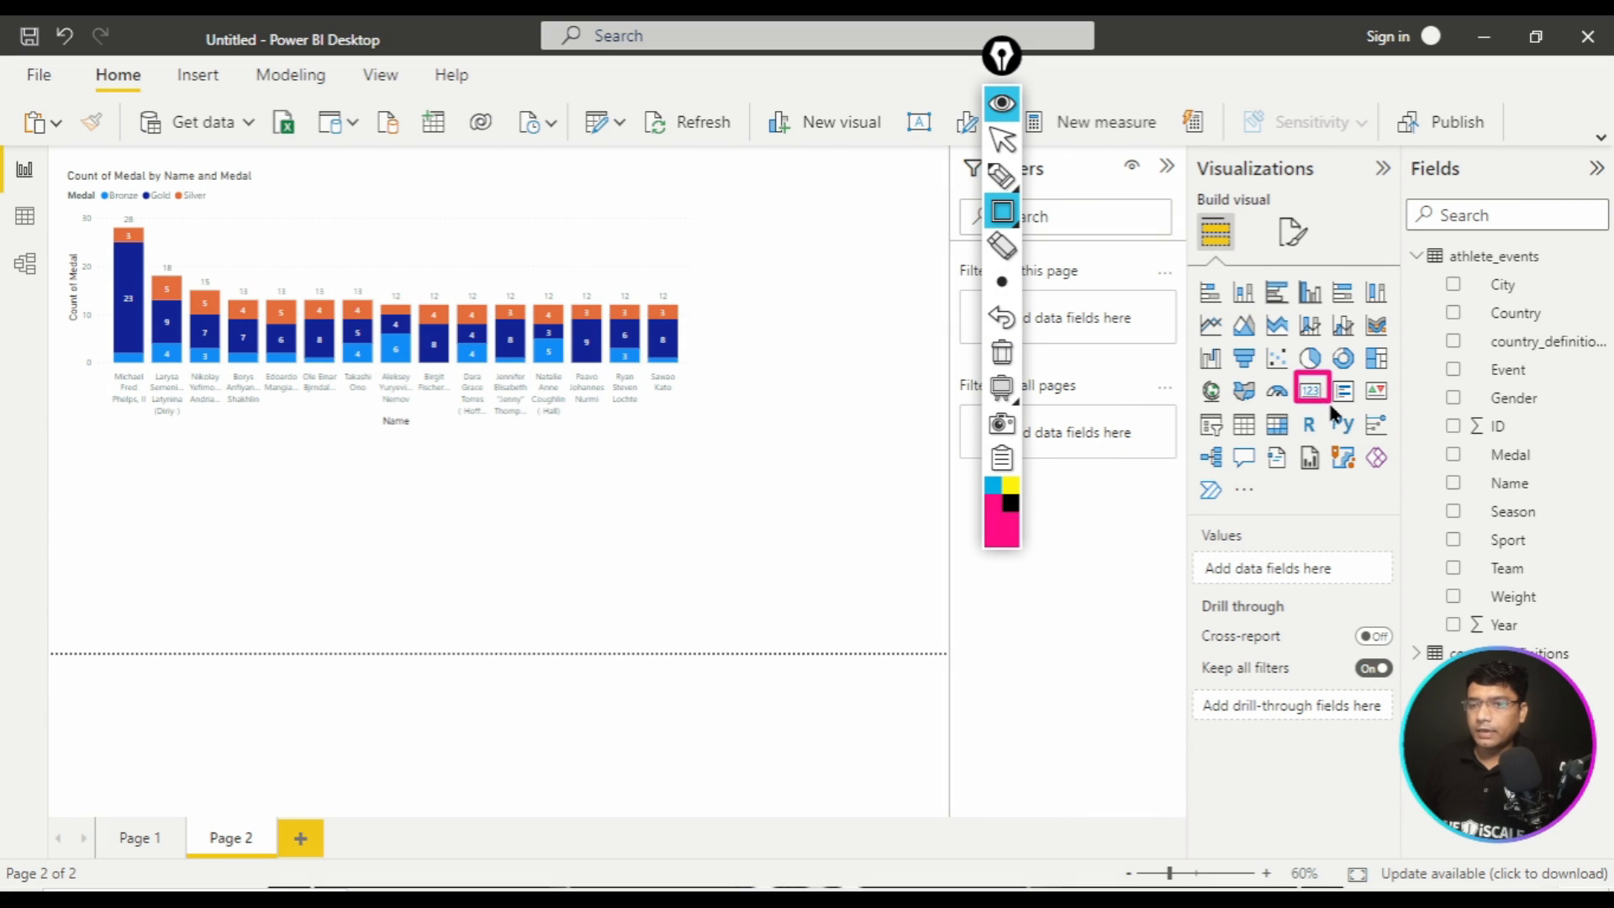
pyautogui.click(1006, 116)
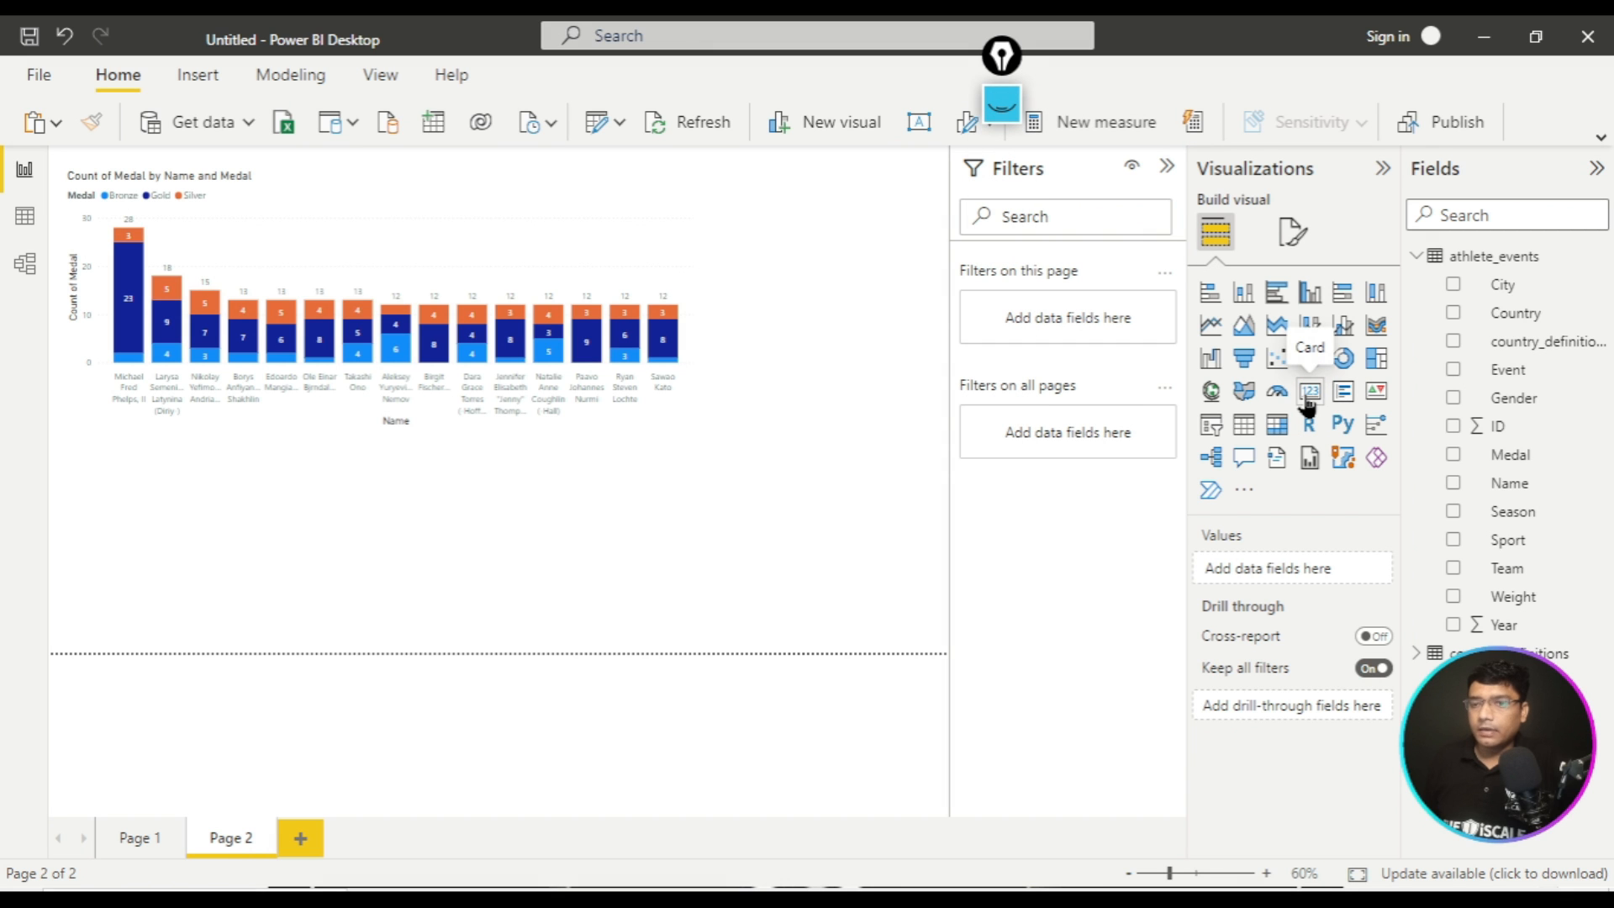
# - Insert a card visual below the column chart and have it show the distinct count of Sport
pyautogui.click(1309, 392)
pyautogui.moveTo(220, 544); pyautogui.dragTo(316, 526)
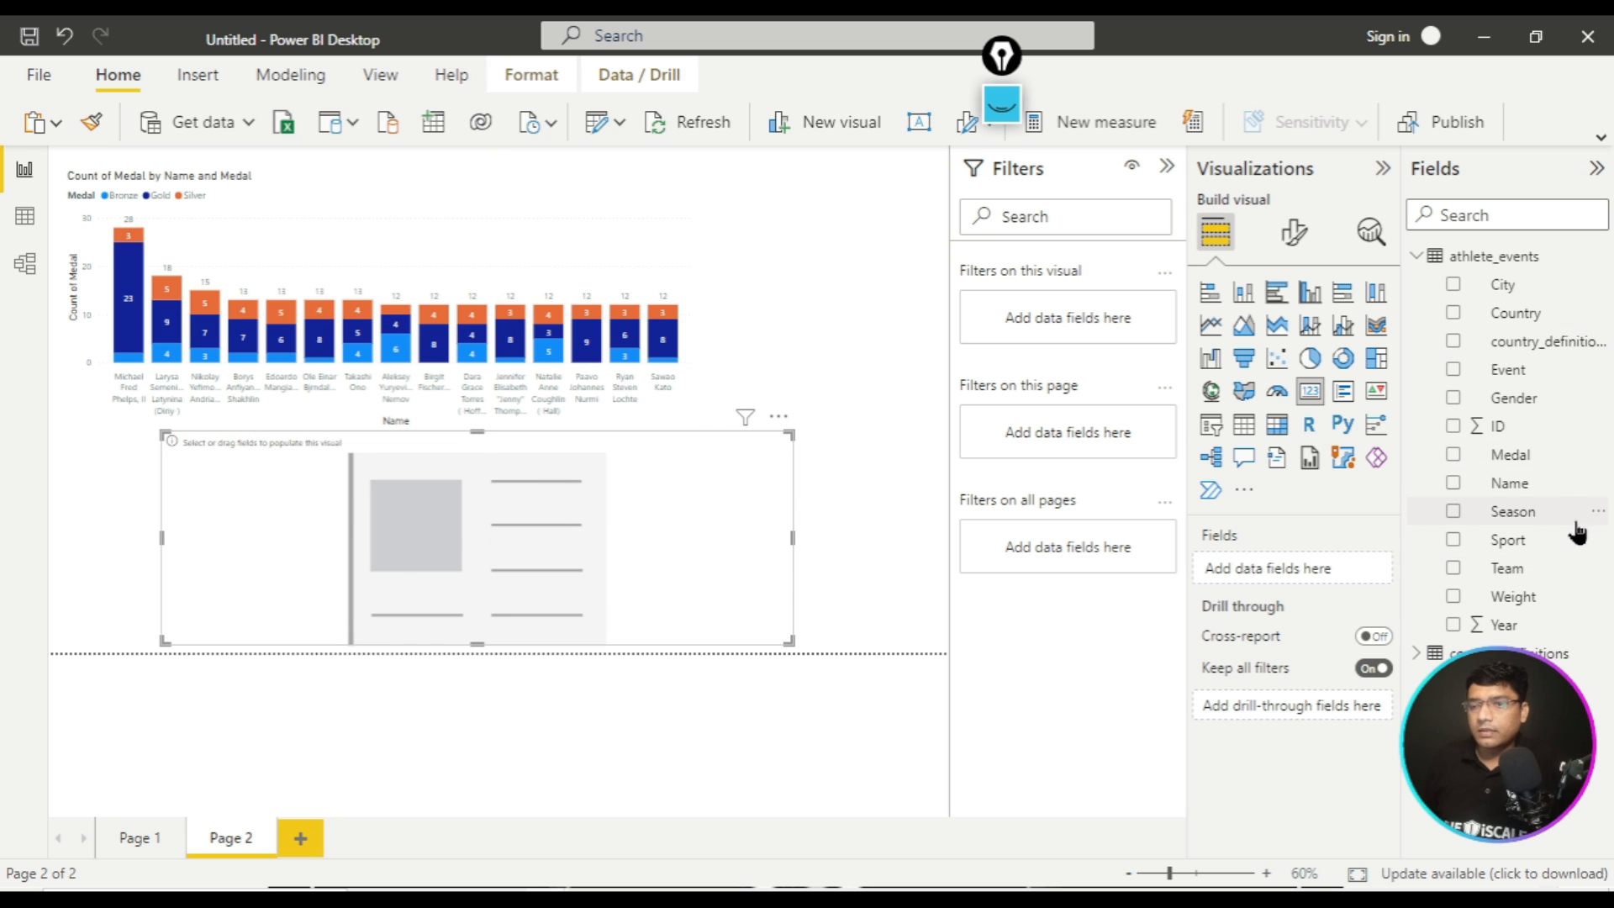
pyautogui.moveTo(1535, 542); pyautogui.dragTo(1326, 584)
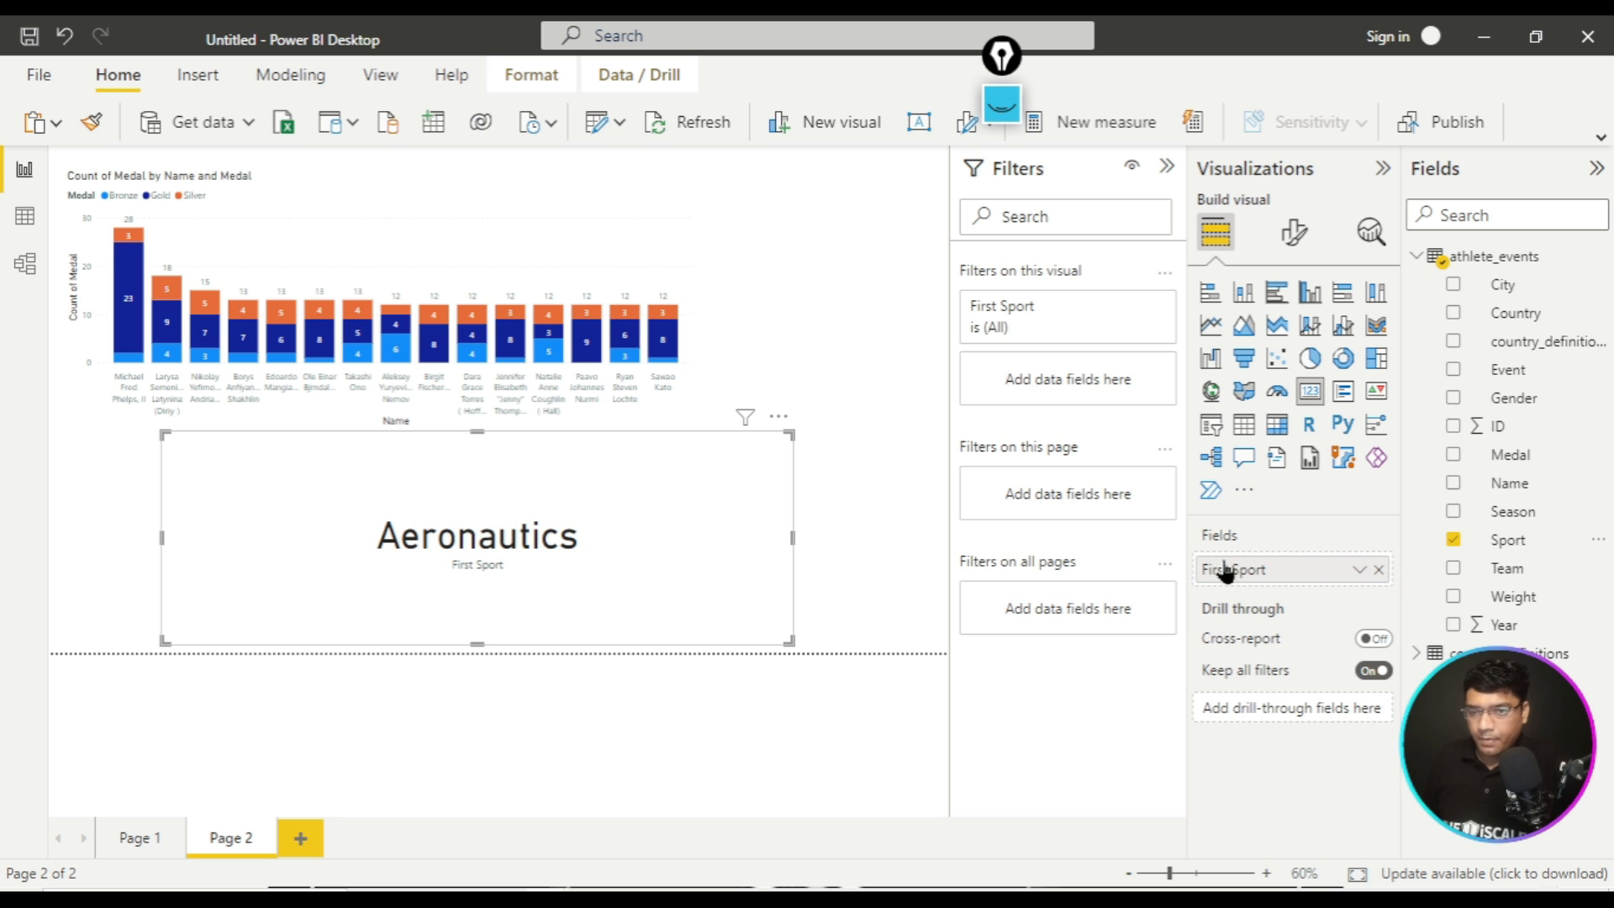
pyautogui.click(1357, 572)
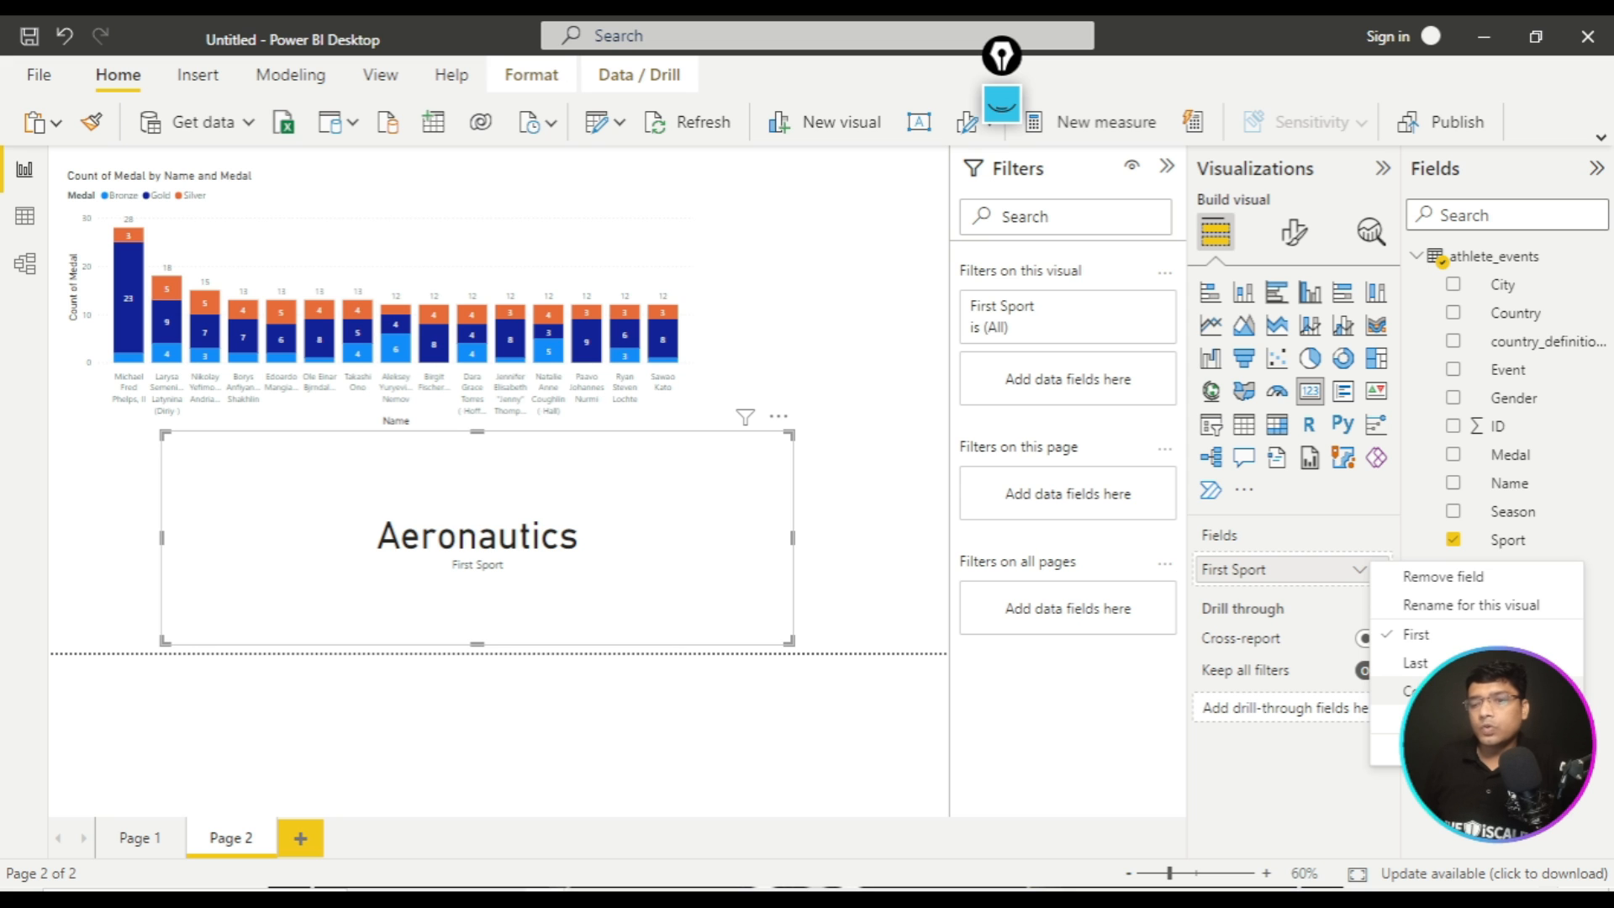
pyautogui.click(1421, 692)
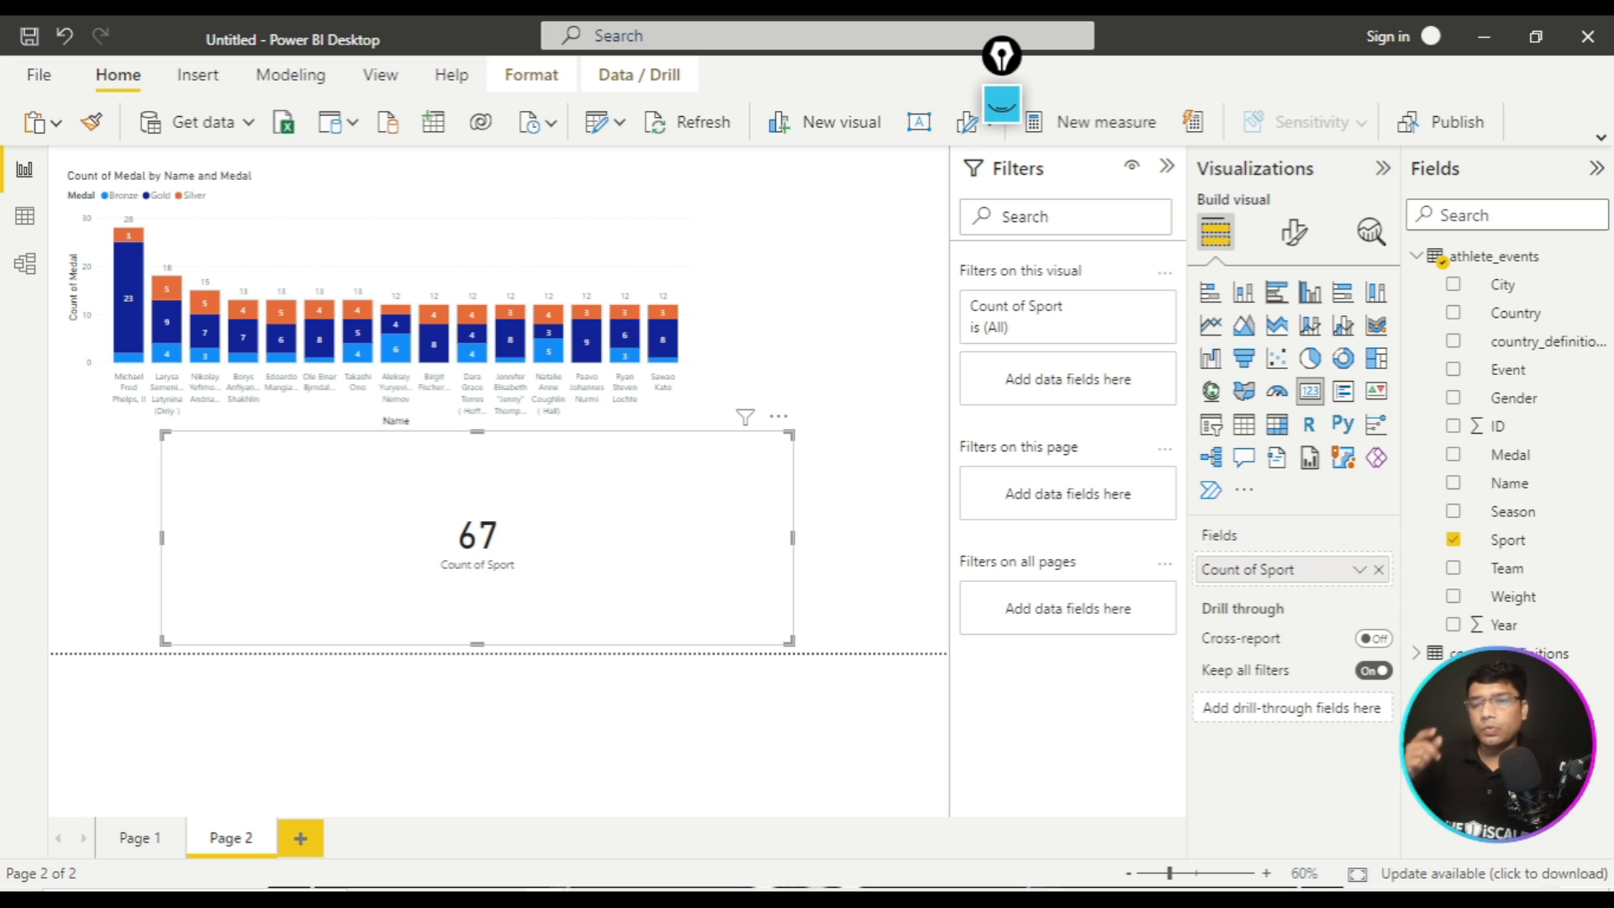
pyautogui.click(790, 436)
pyautogui.click(787, 437)
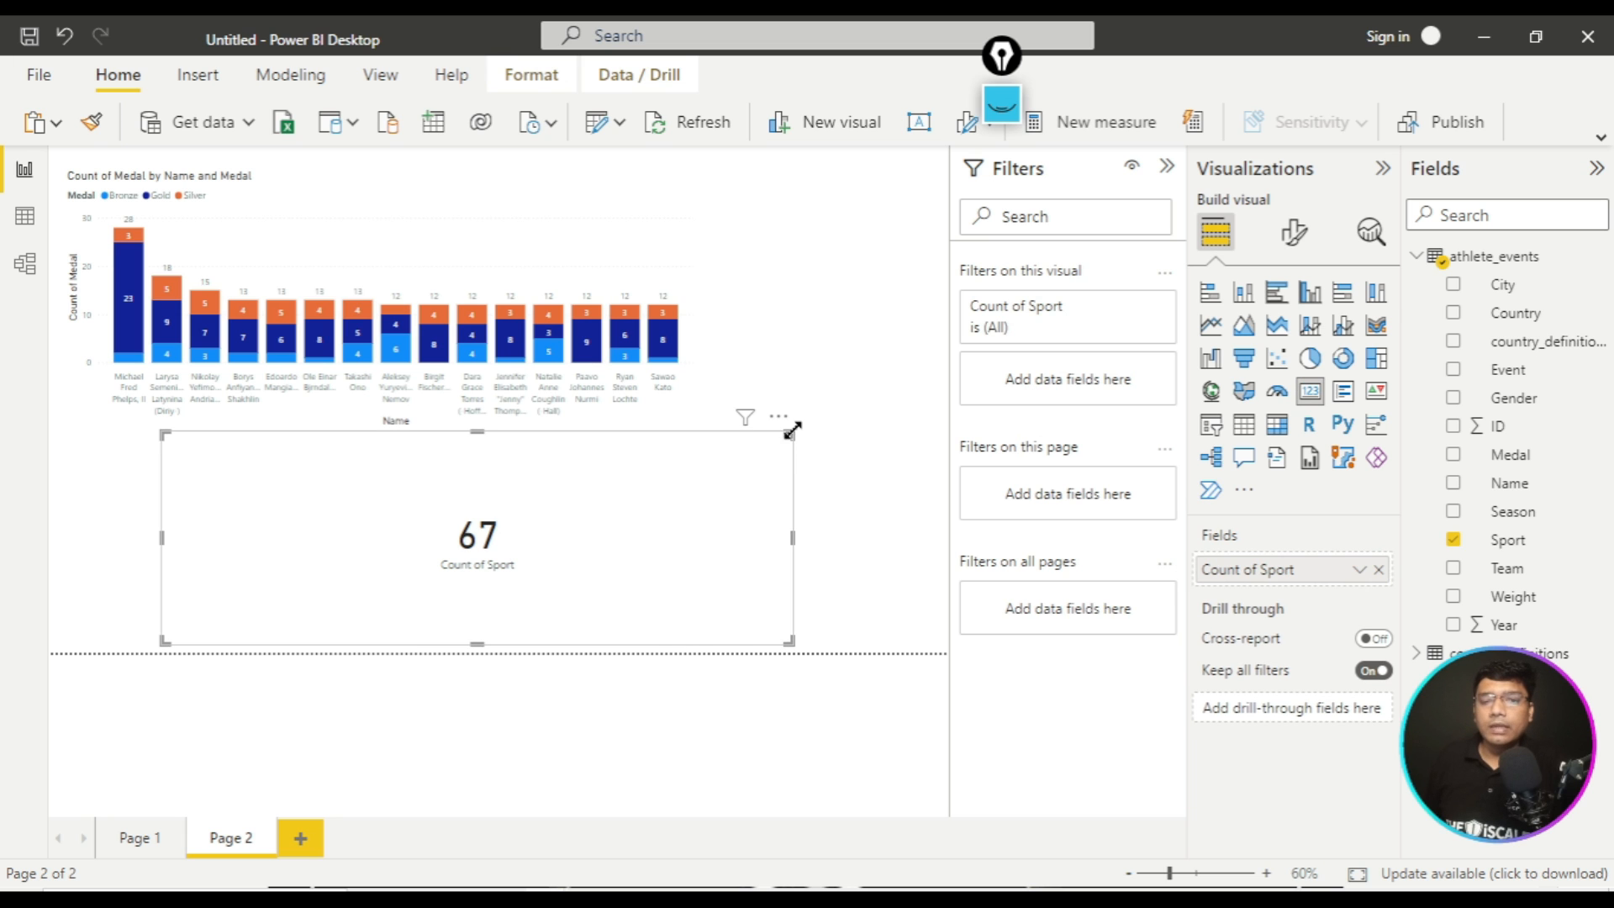
# - Move the sport count card under the column chart's left end and shrink it to a small tile
pyautogui.moveTo(780, 433); pyautogui.dragTo(168, 502)
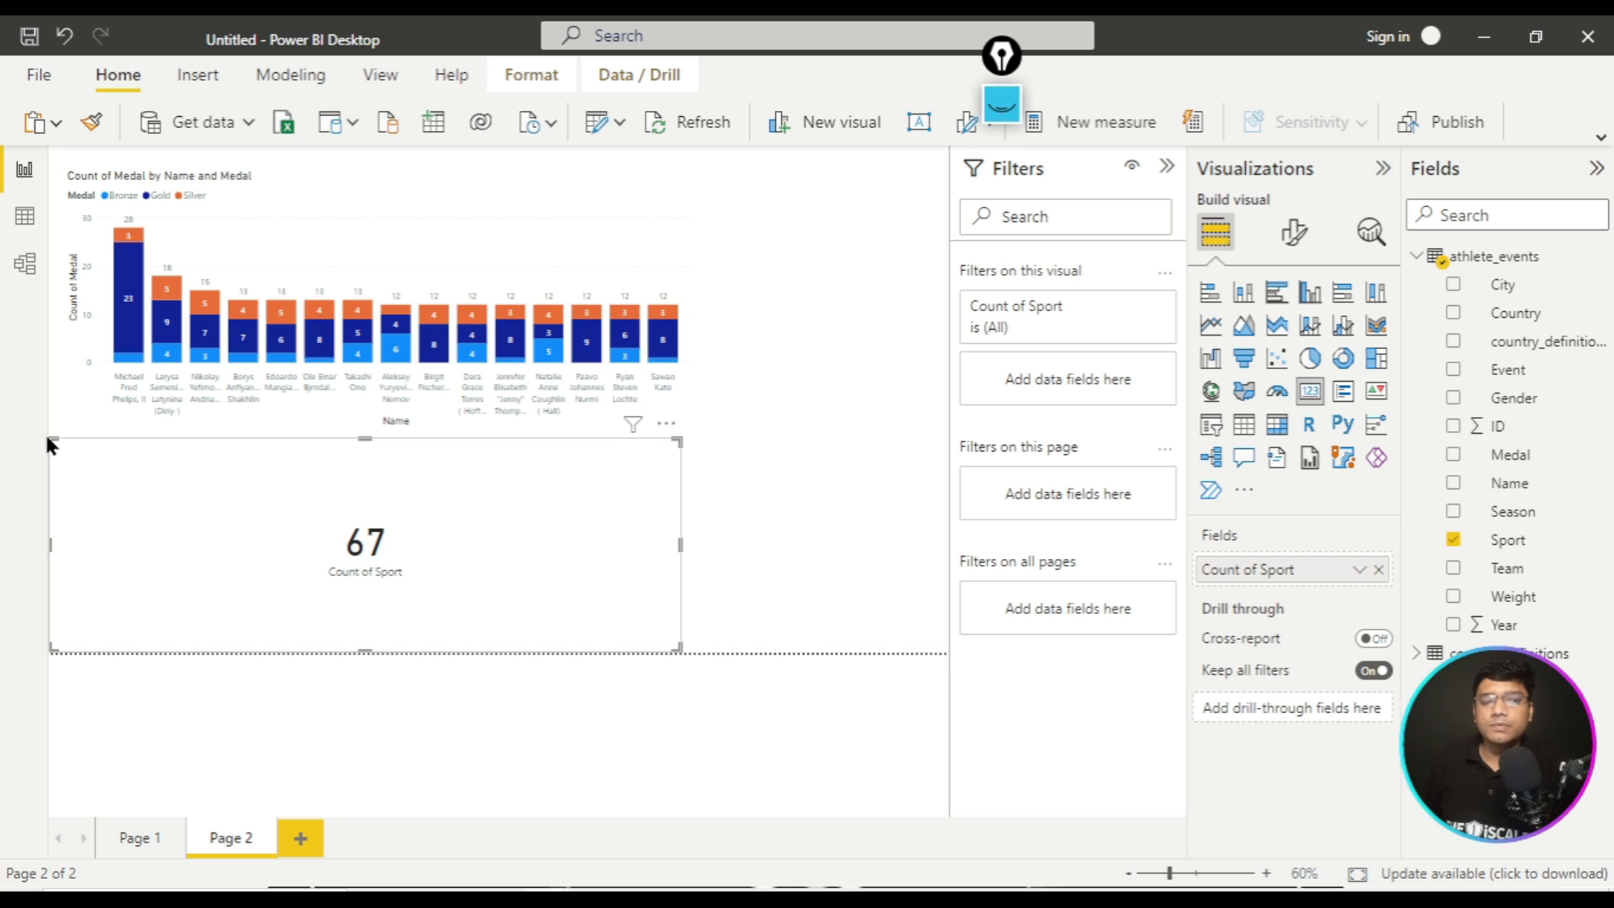
pyautogui.moveTo(50, 434); pyautogui.dragTo(145, 473)
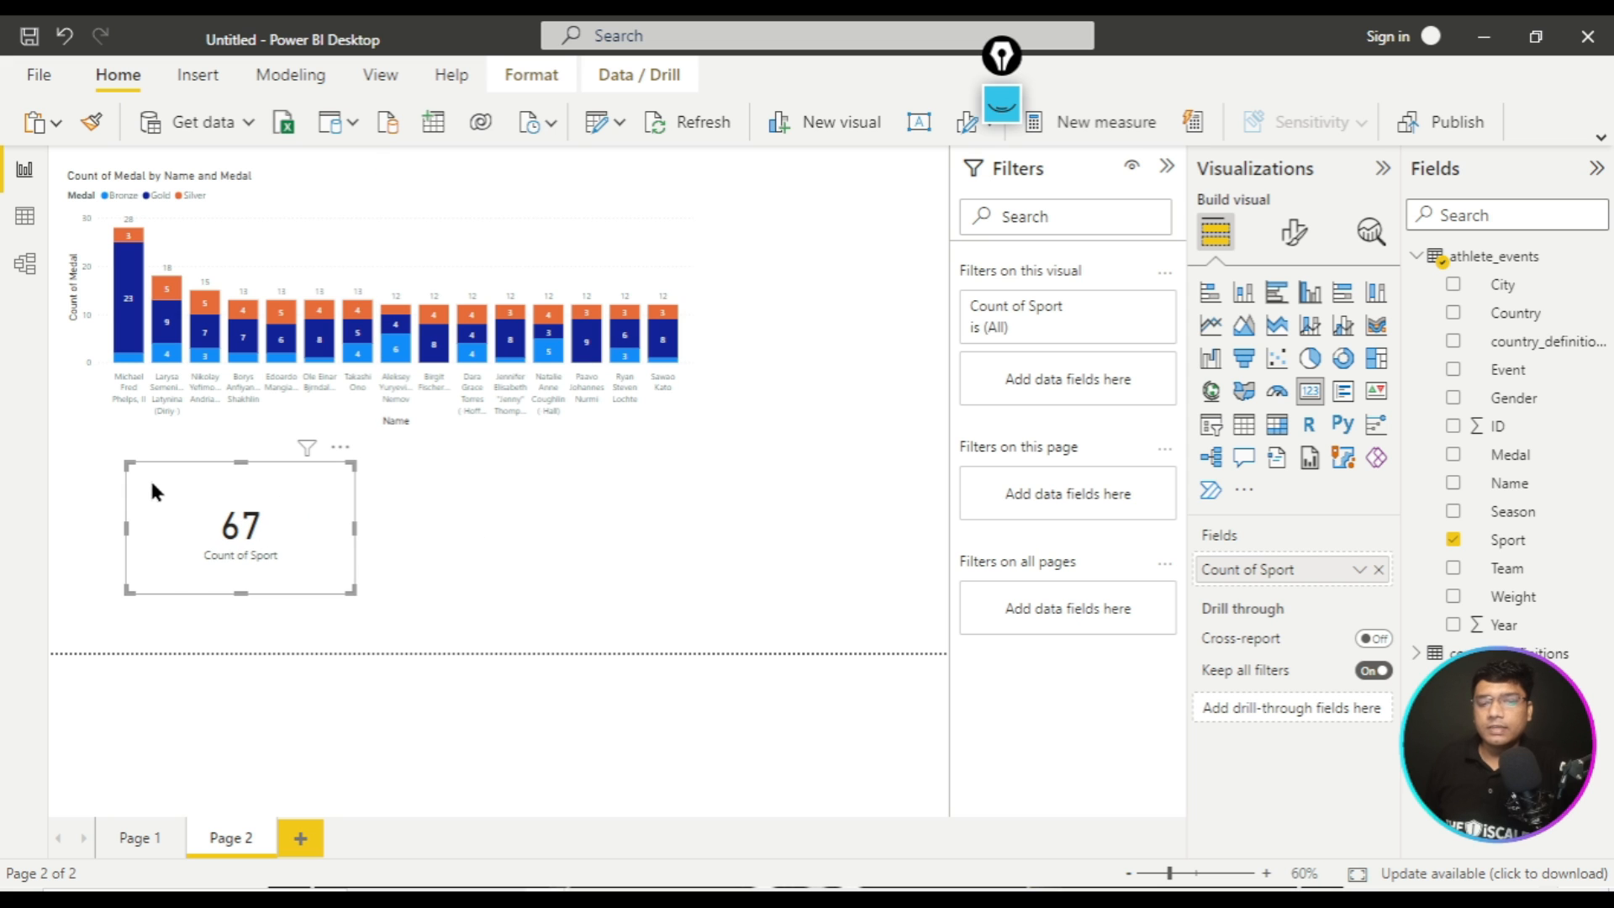
pyautogui.click(588, 581)
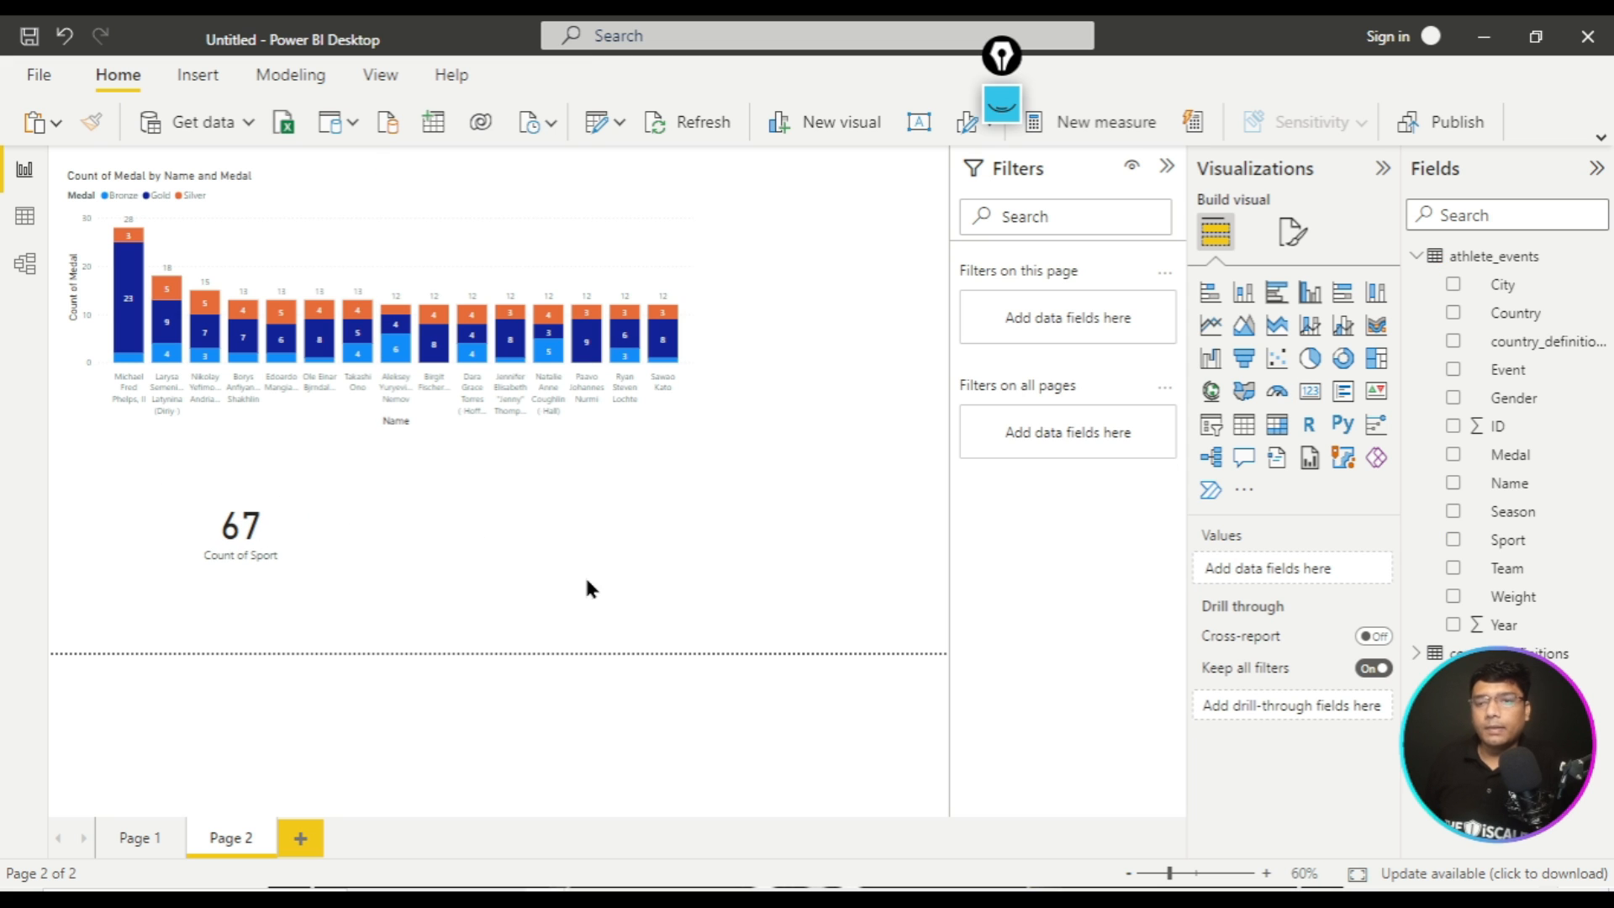
# - Switch to the Project P BI report, examine its sports and participating countries cards, and return to the untitled report
pyautogui.moveTo(545, 883)
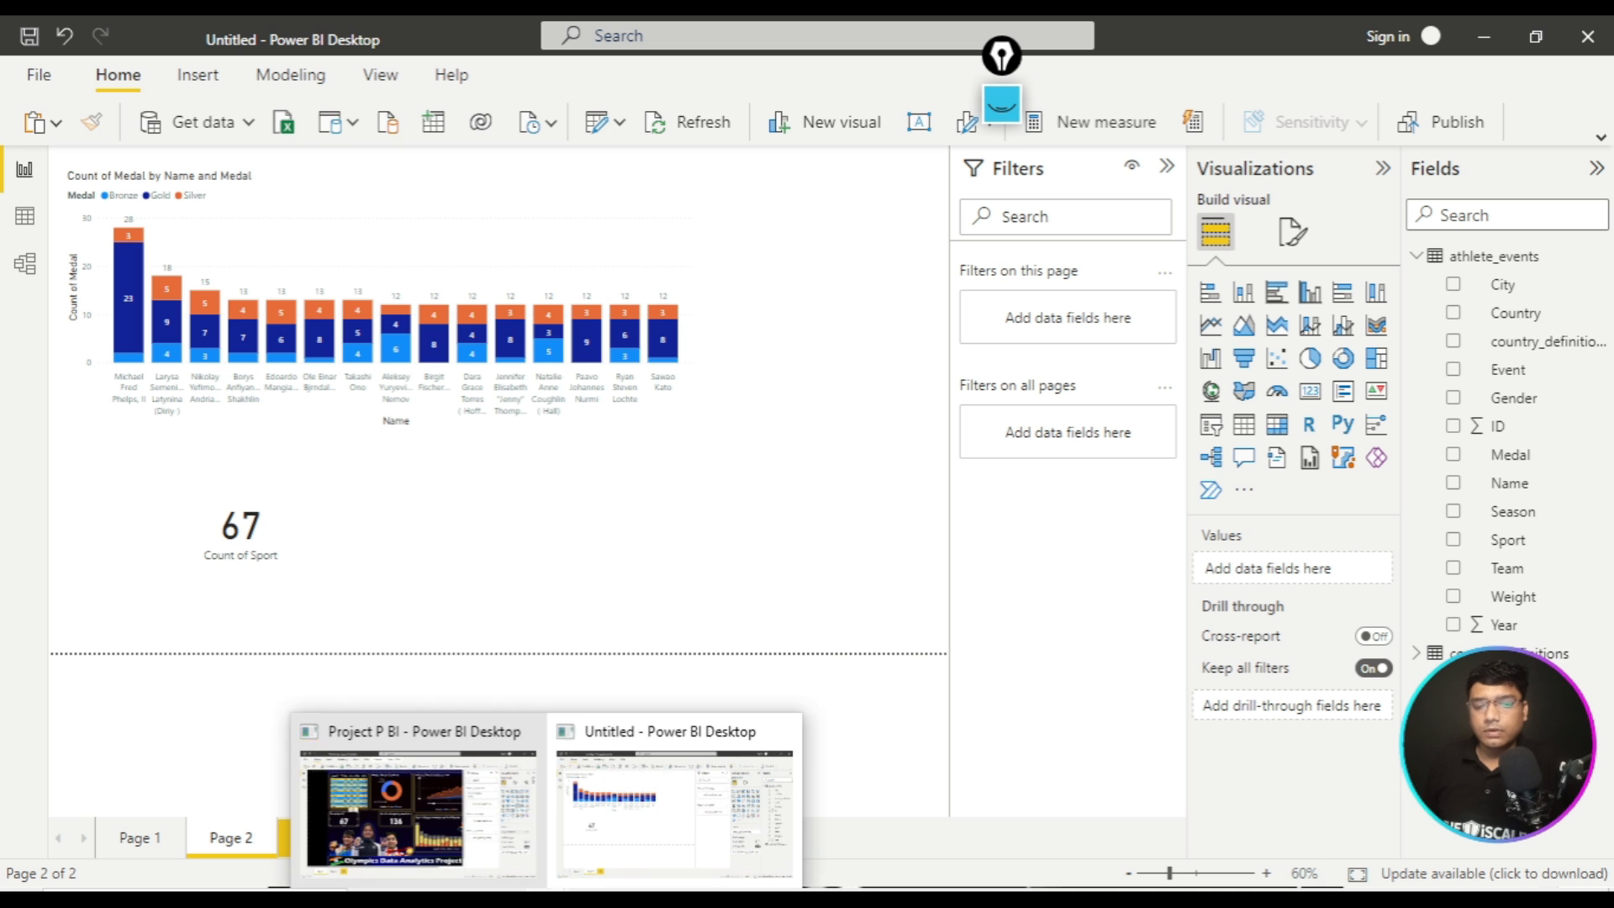
pyautogui.click(454, 837)
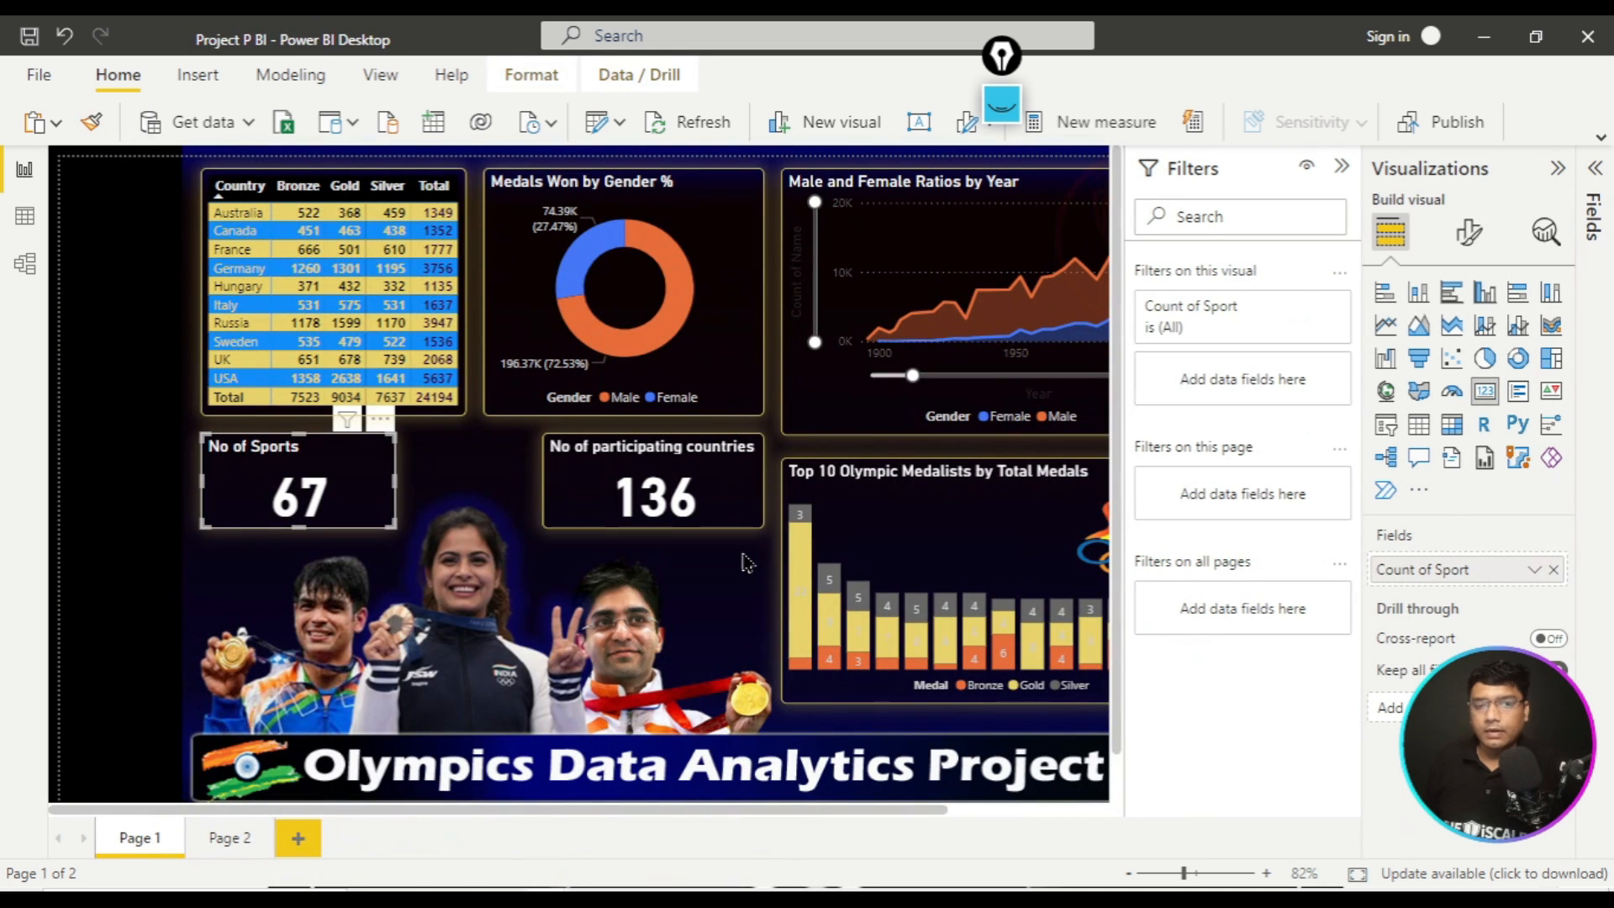
pyautogui.moveTo(538, 883)
pyautogui.click(745, 776)
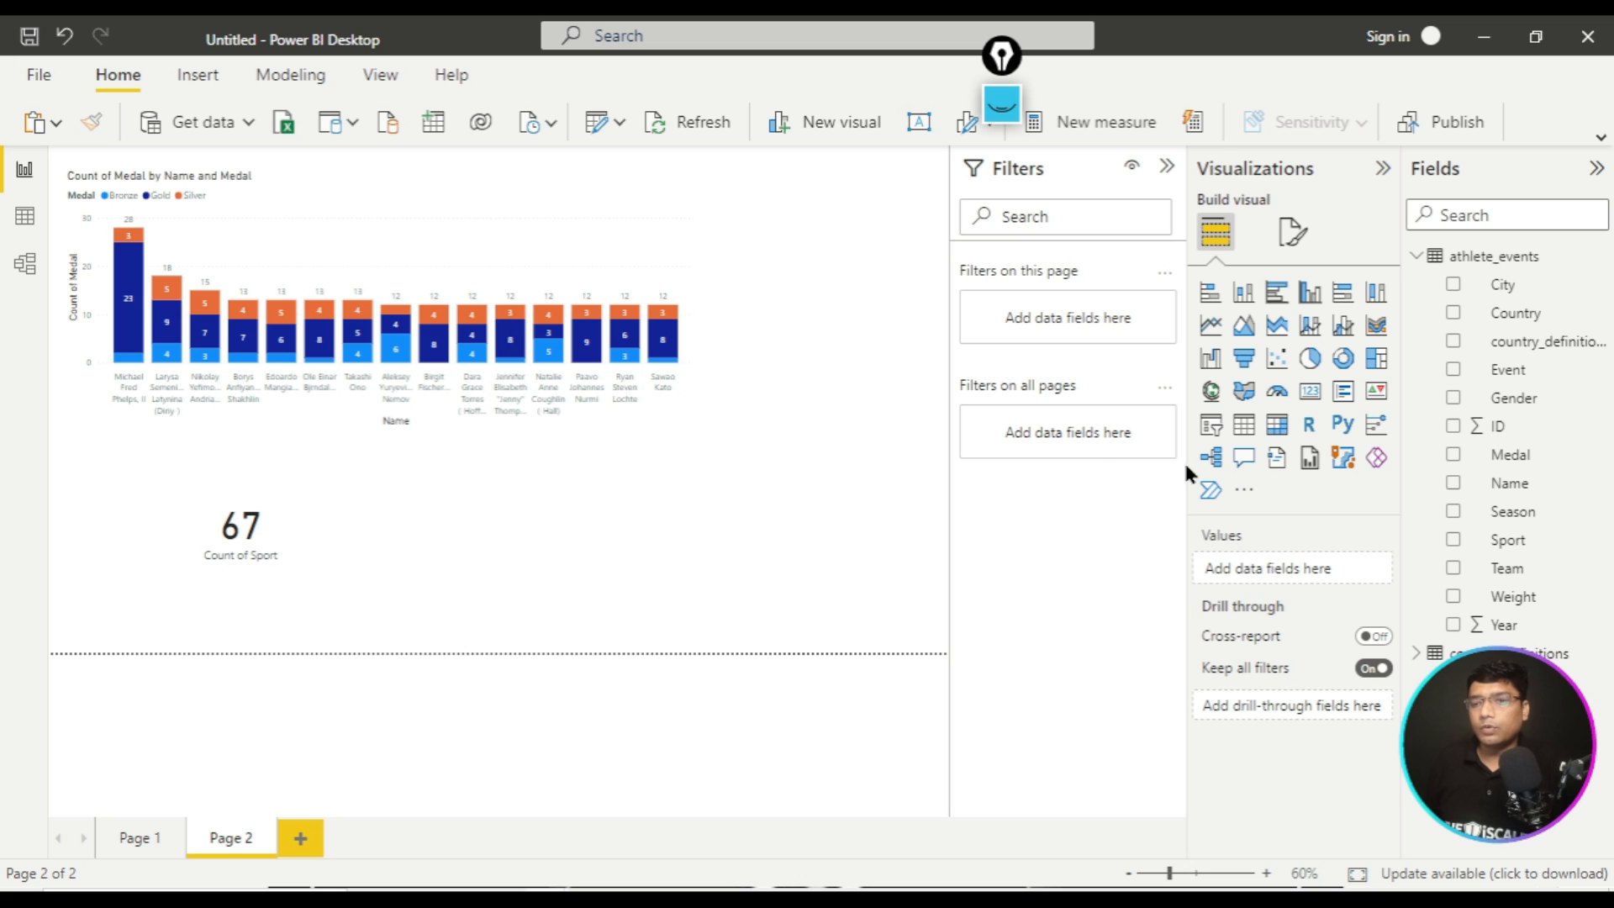
# - Insert a second card to the right of the sport card and have it show the distinct count of Country
pyautogui.click(1312, 393)
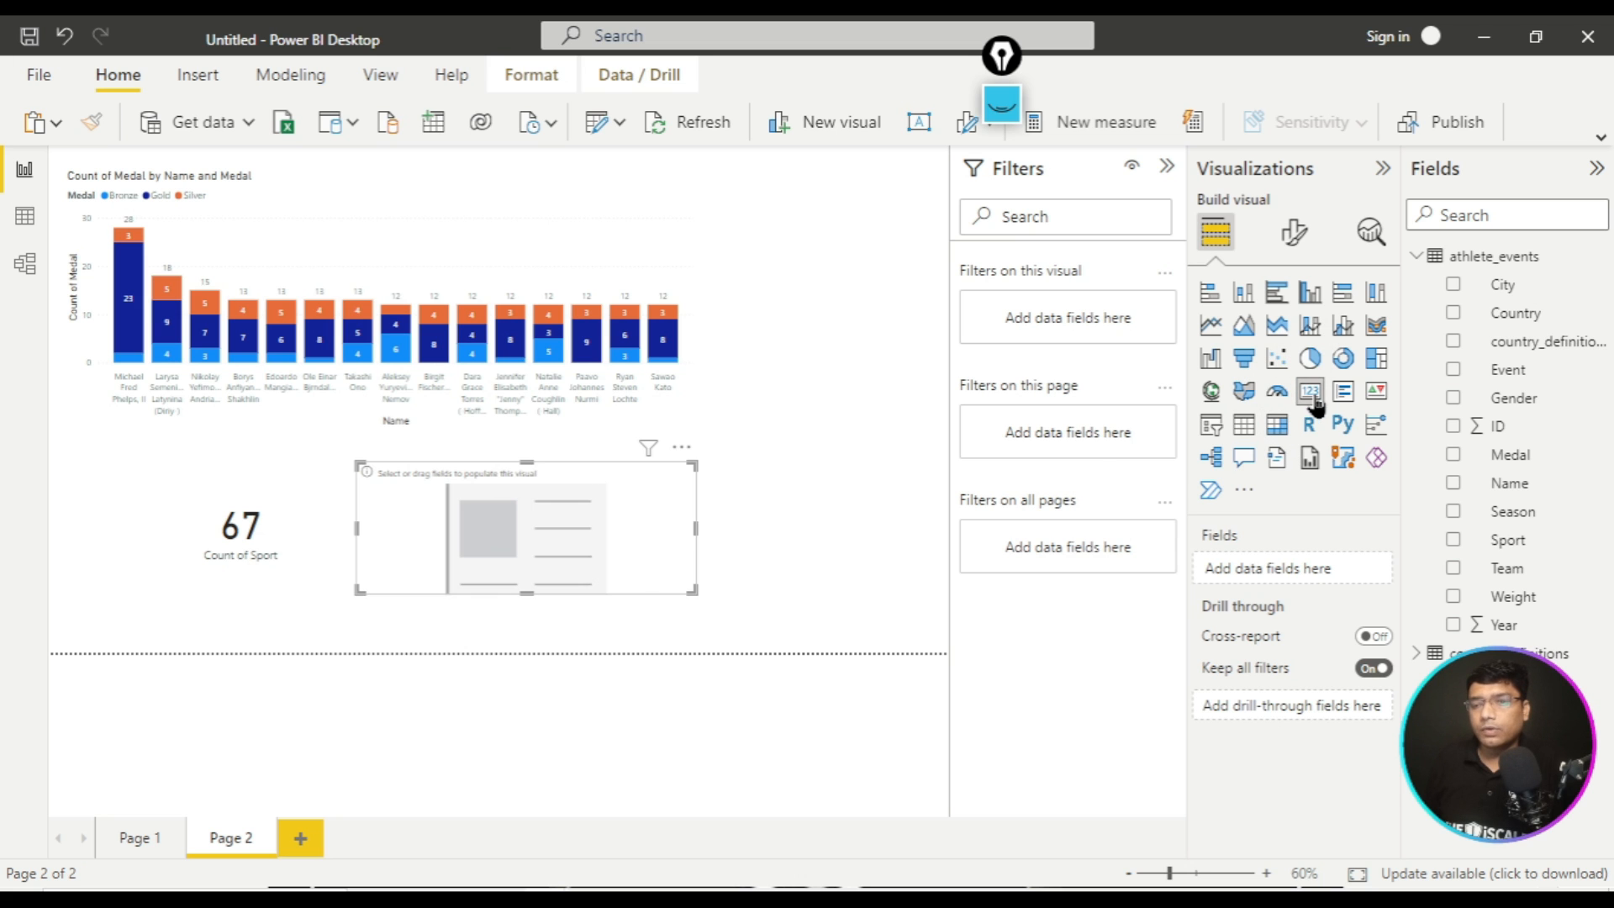
pyautogui.moveTo(632, 500); pyautogui.dragTo(732, 494)
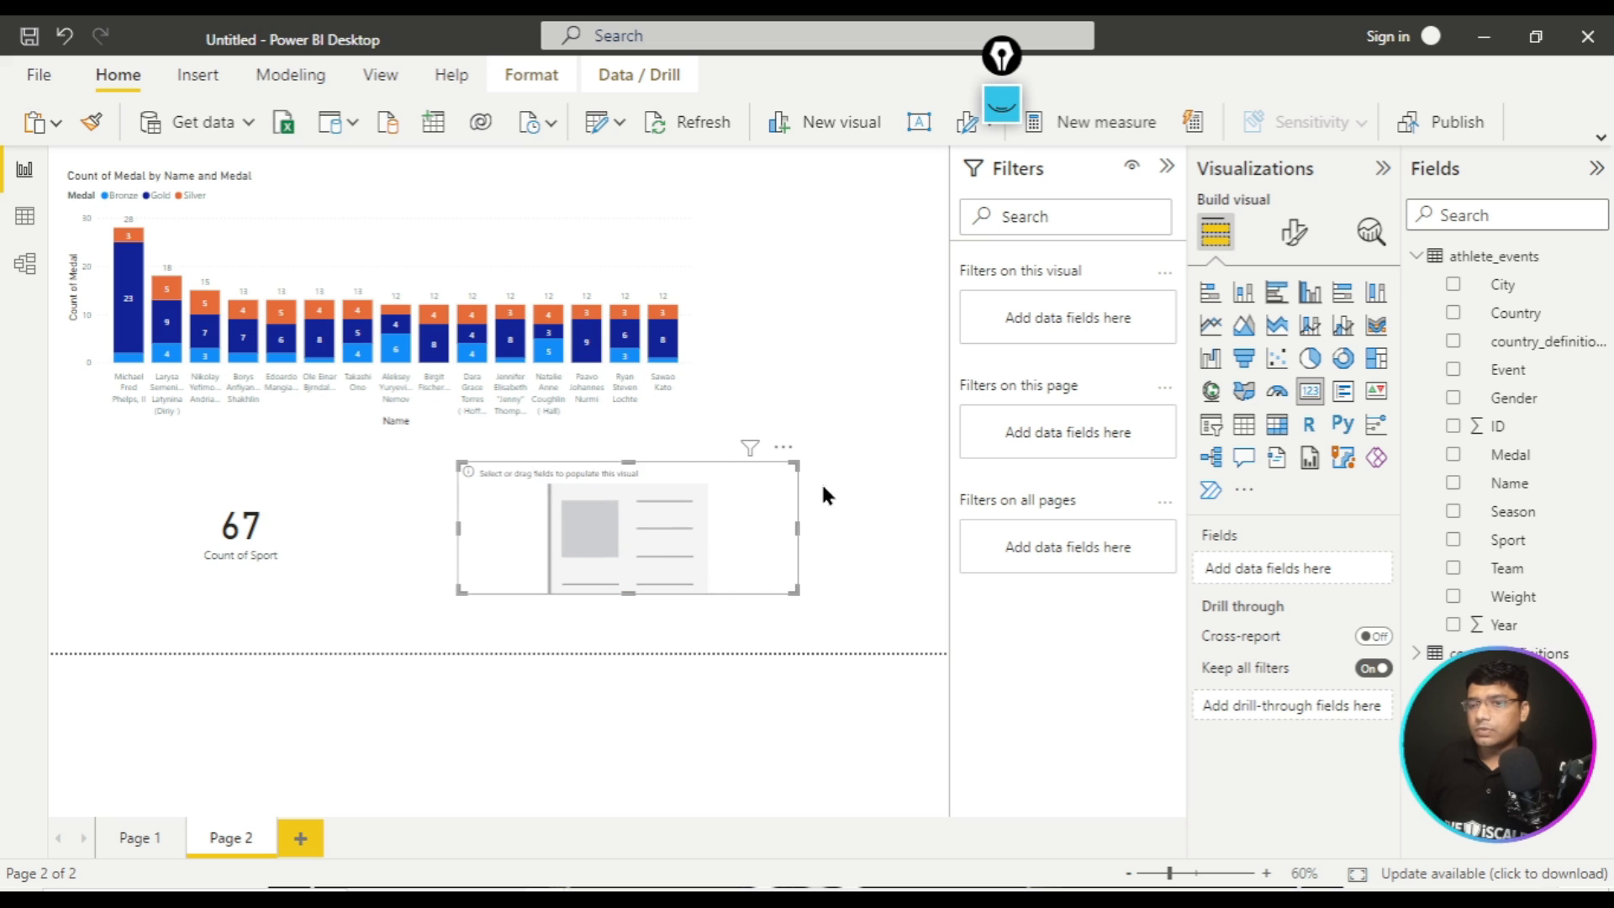
pyautogui.moveTo(1523, 315); pyautogui.dragTo(1305, 577)
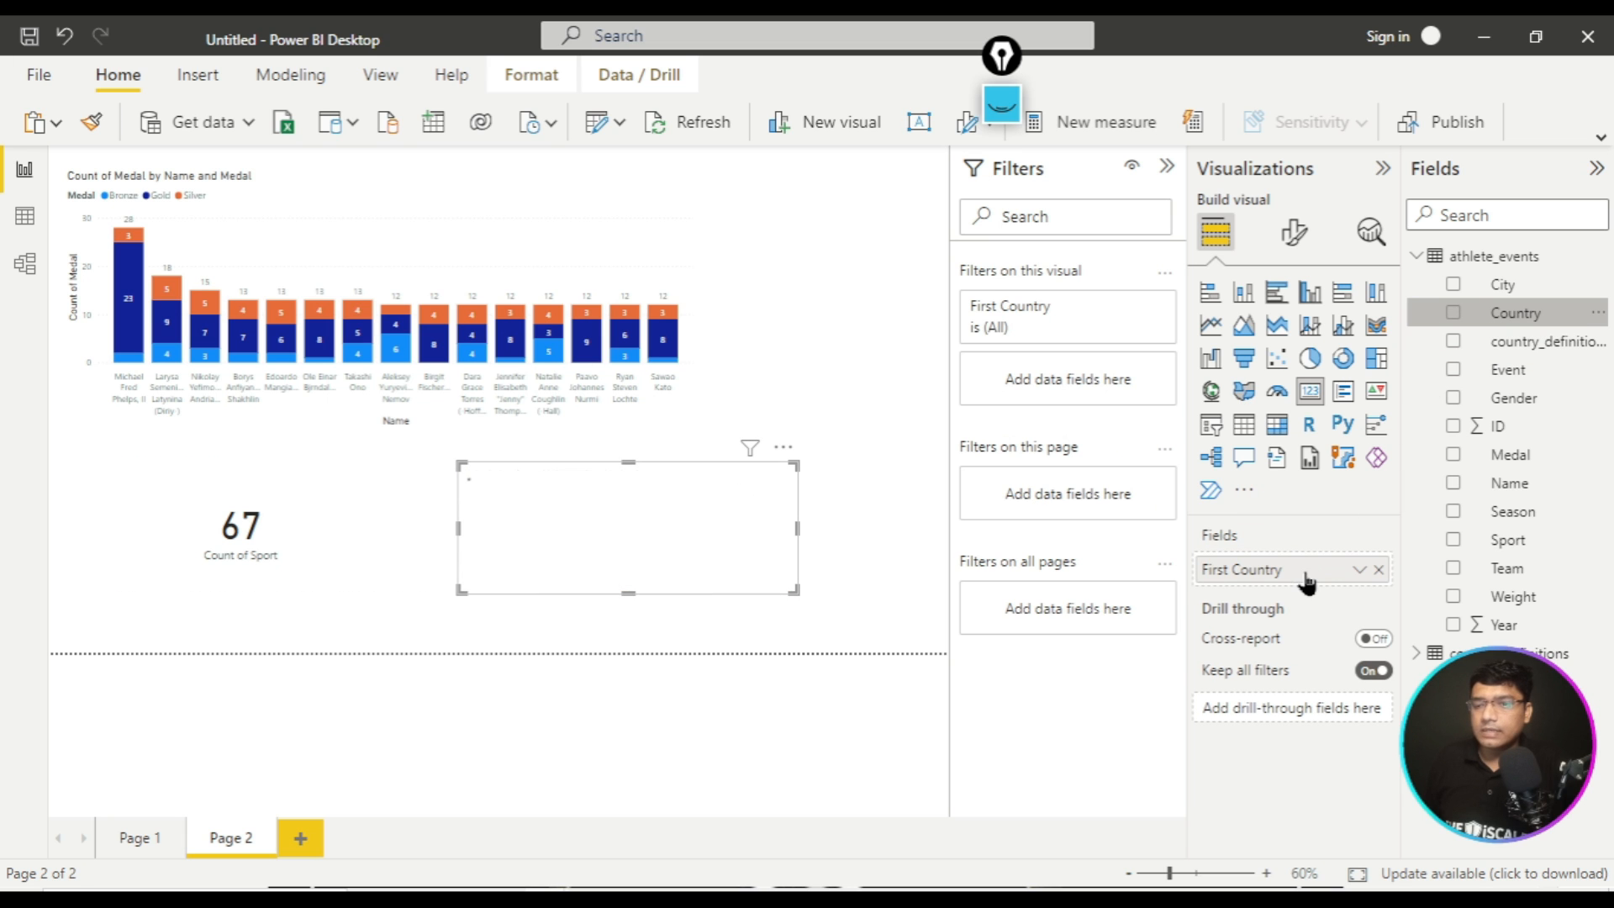
pyautogui.click(1358, 571)
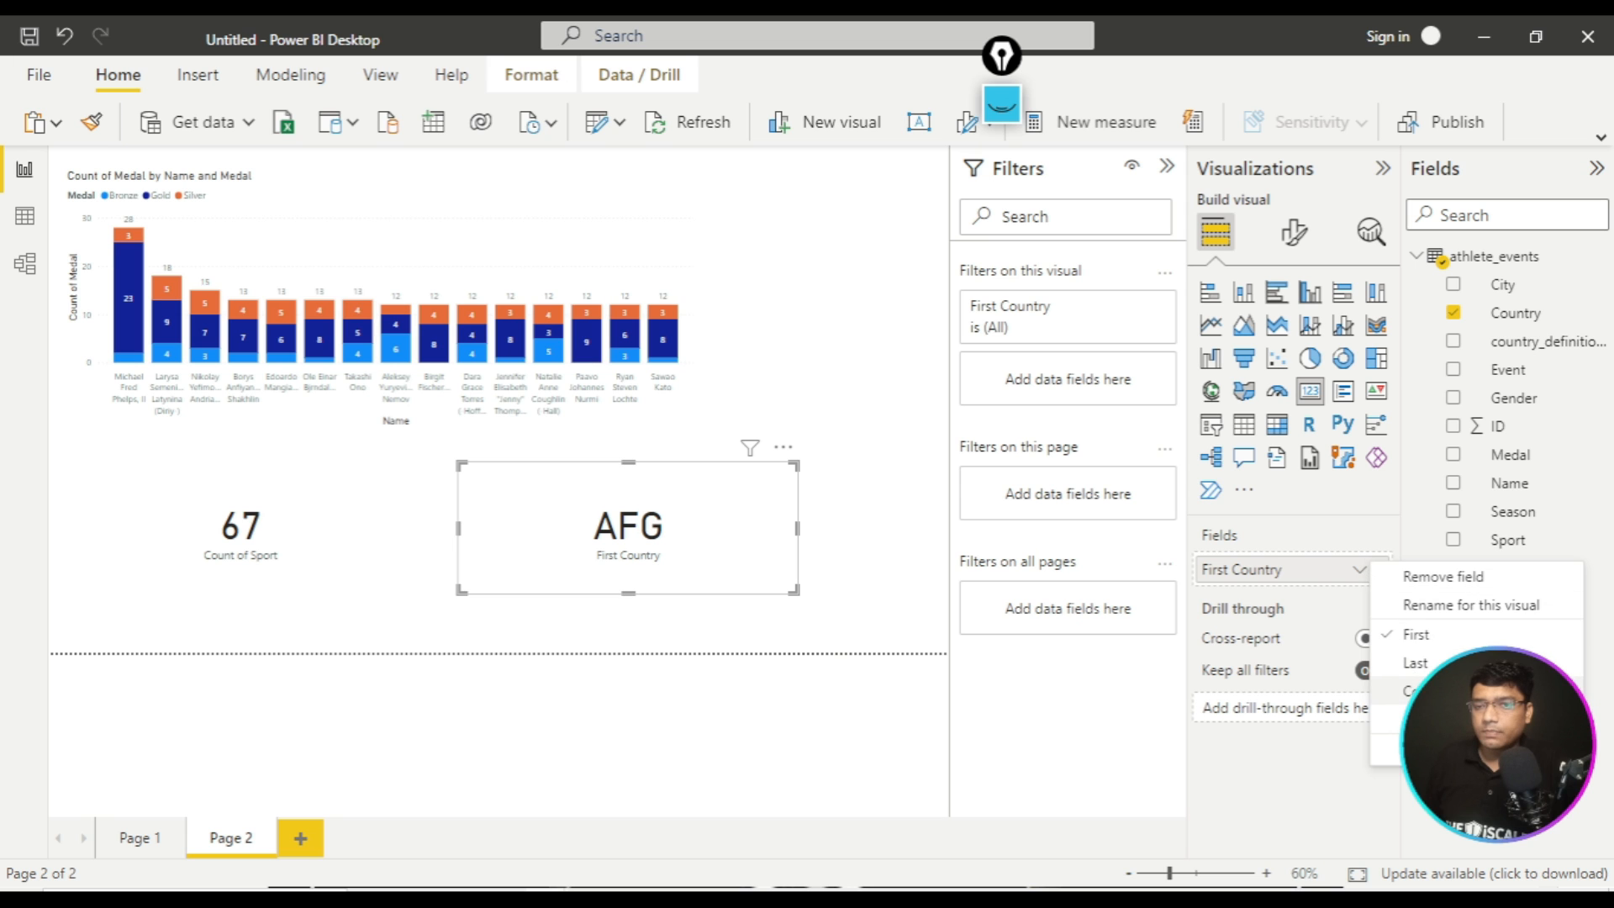
pyautogui.click(1429, 691)
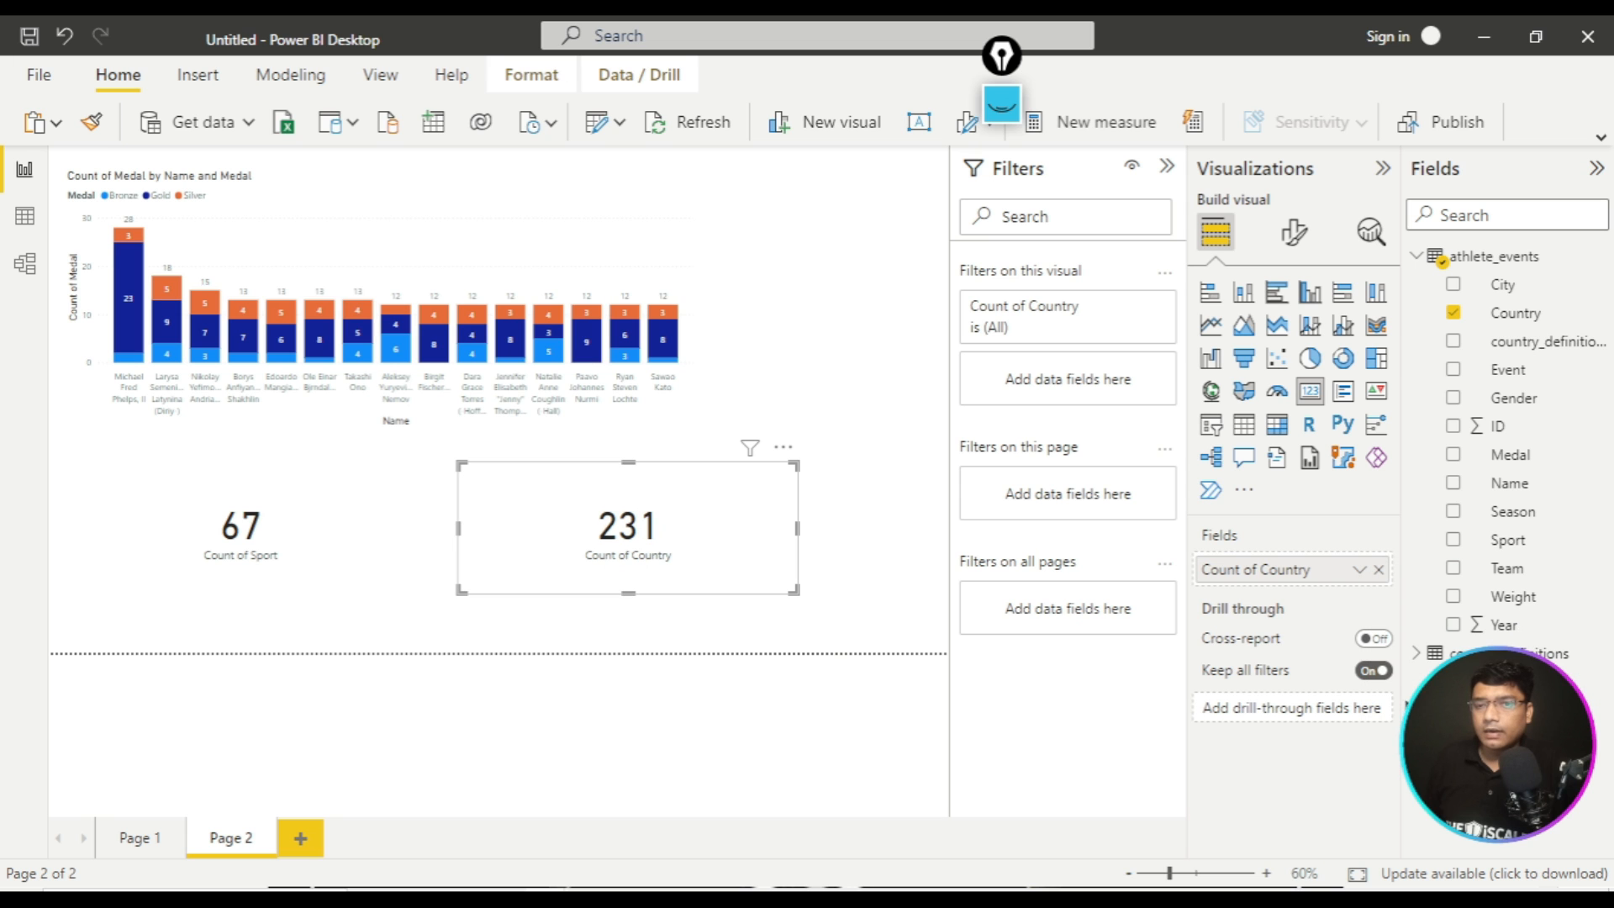
# - Filter the country card by Medal with basic filtering, excluding (Blank) and NA
pyautogui.click(1166, 168)
pyautogui.click(1166, 173)
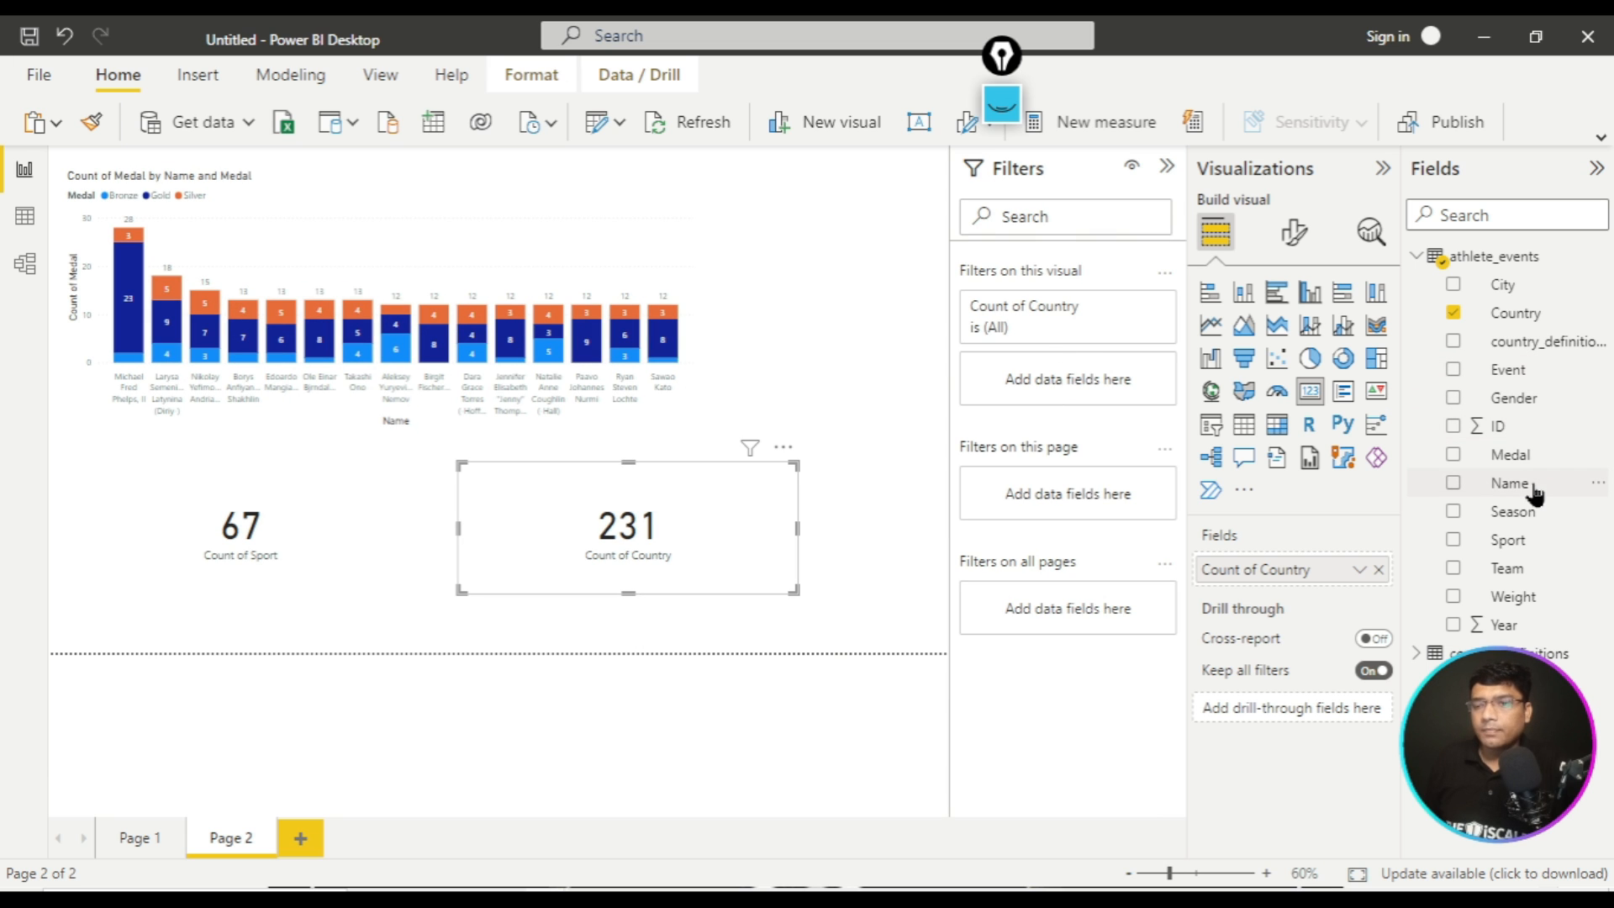
pyautogui.moveTo(1522, 458); pyautogui.dragTo(1077, 380)
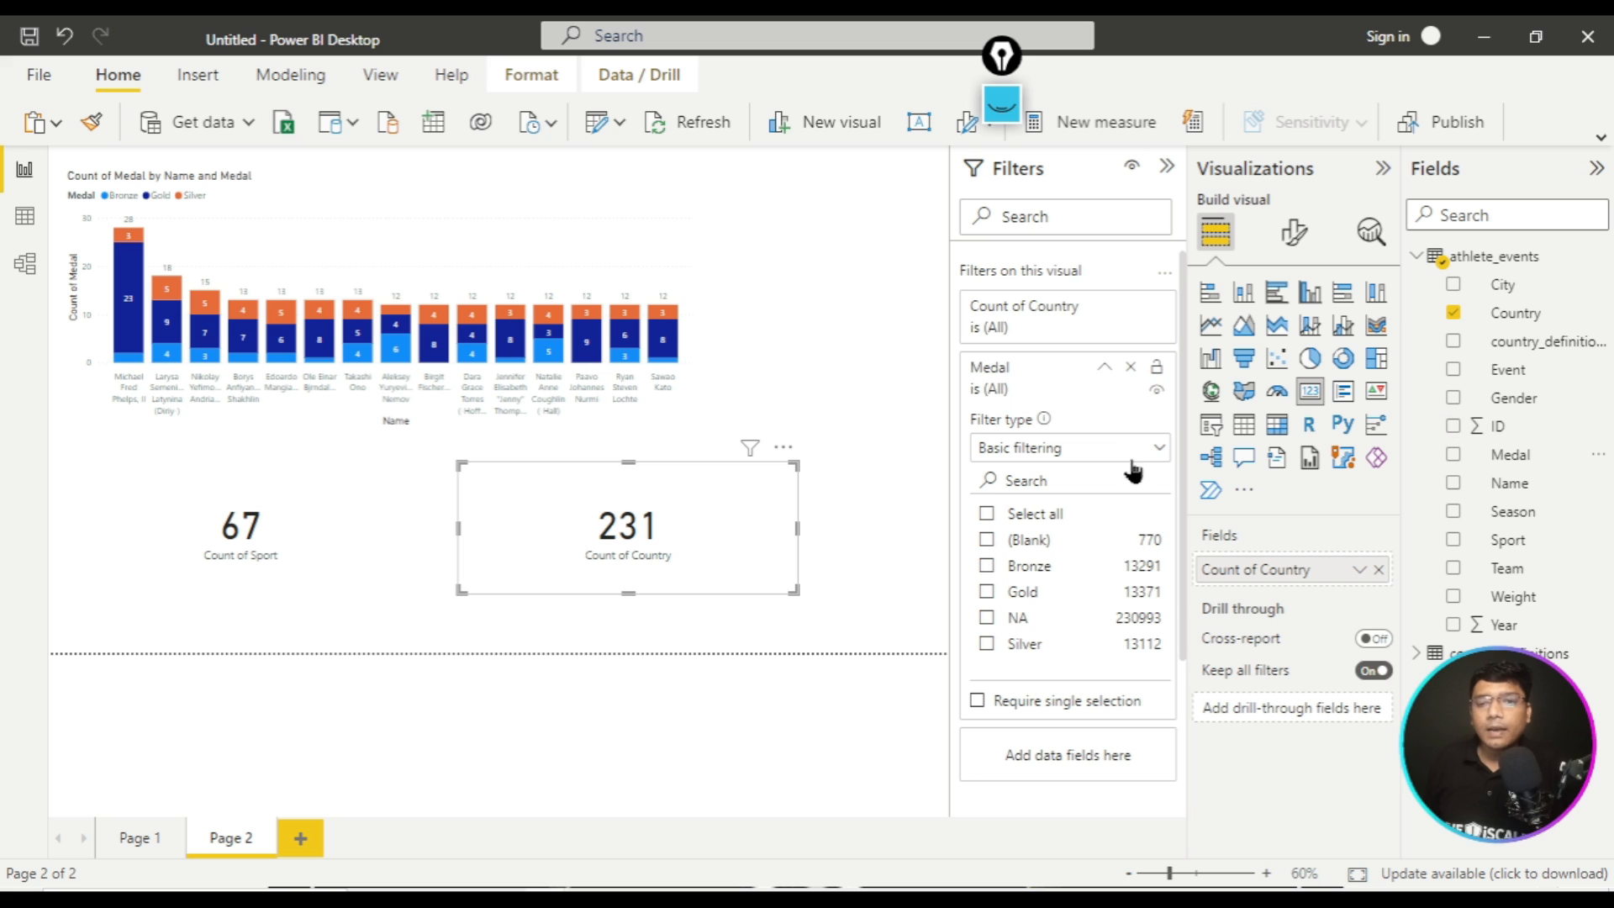
pyautogui.click(1158, 452)
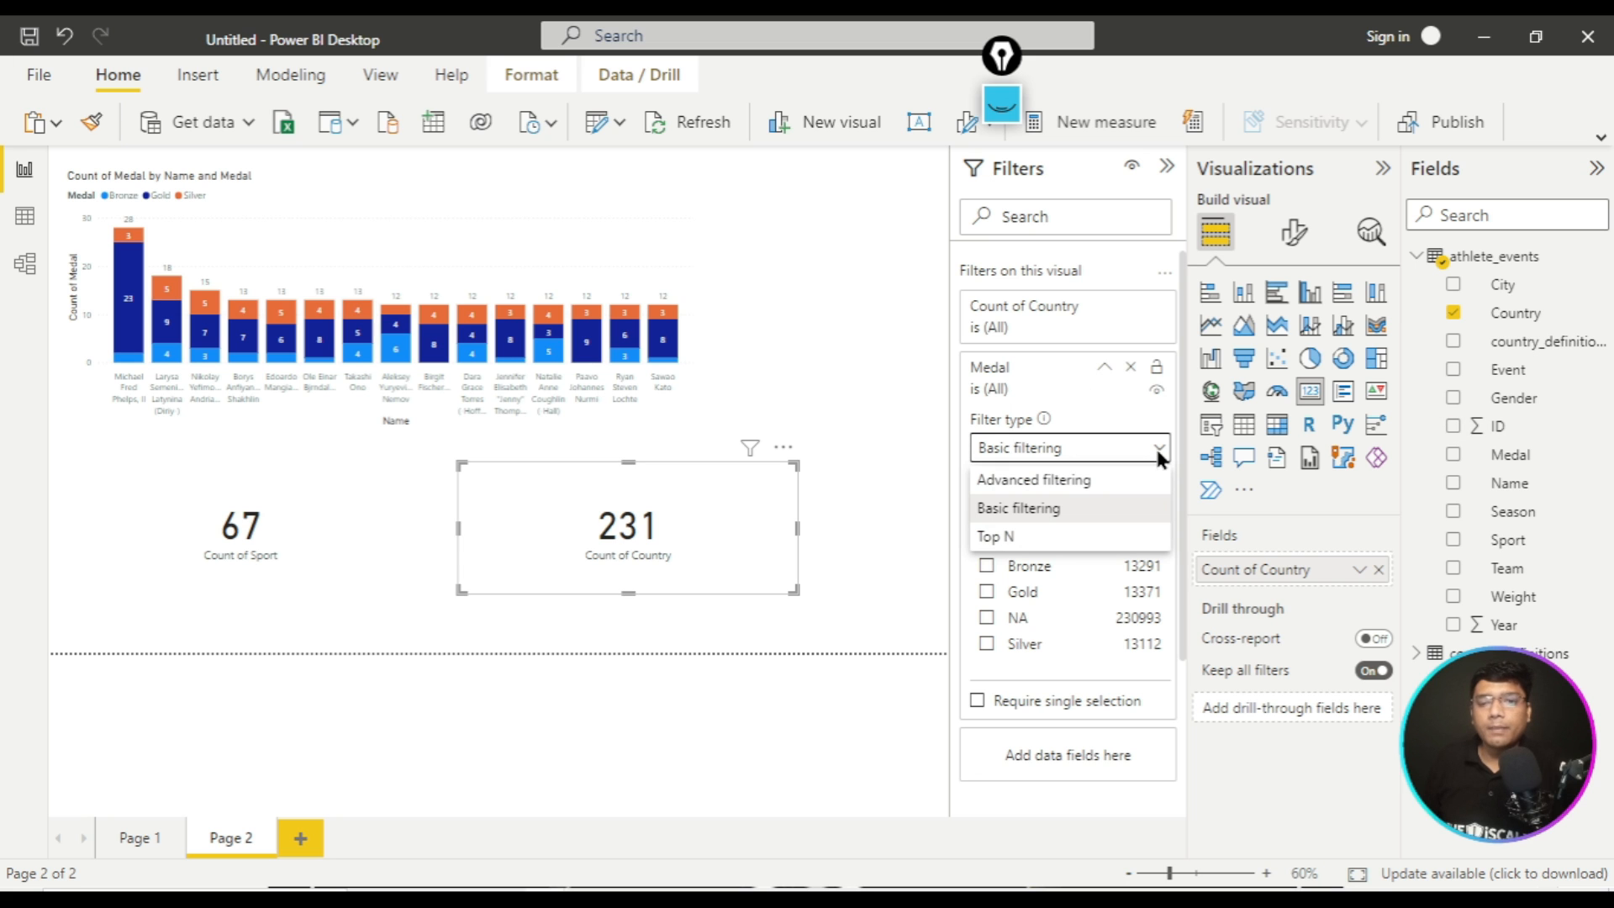
pyautogui.click(940, 532)
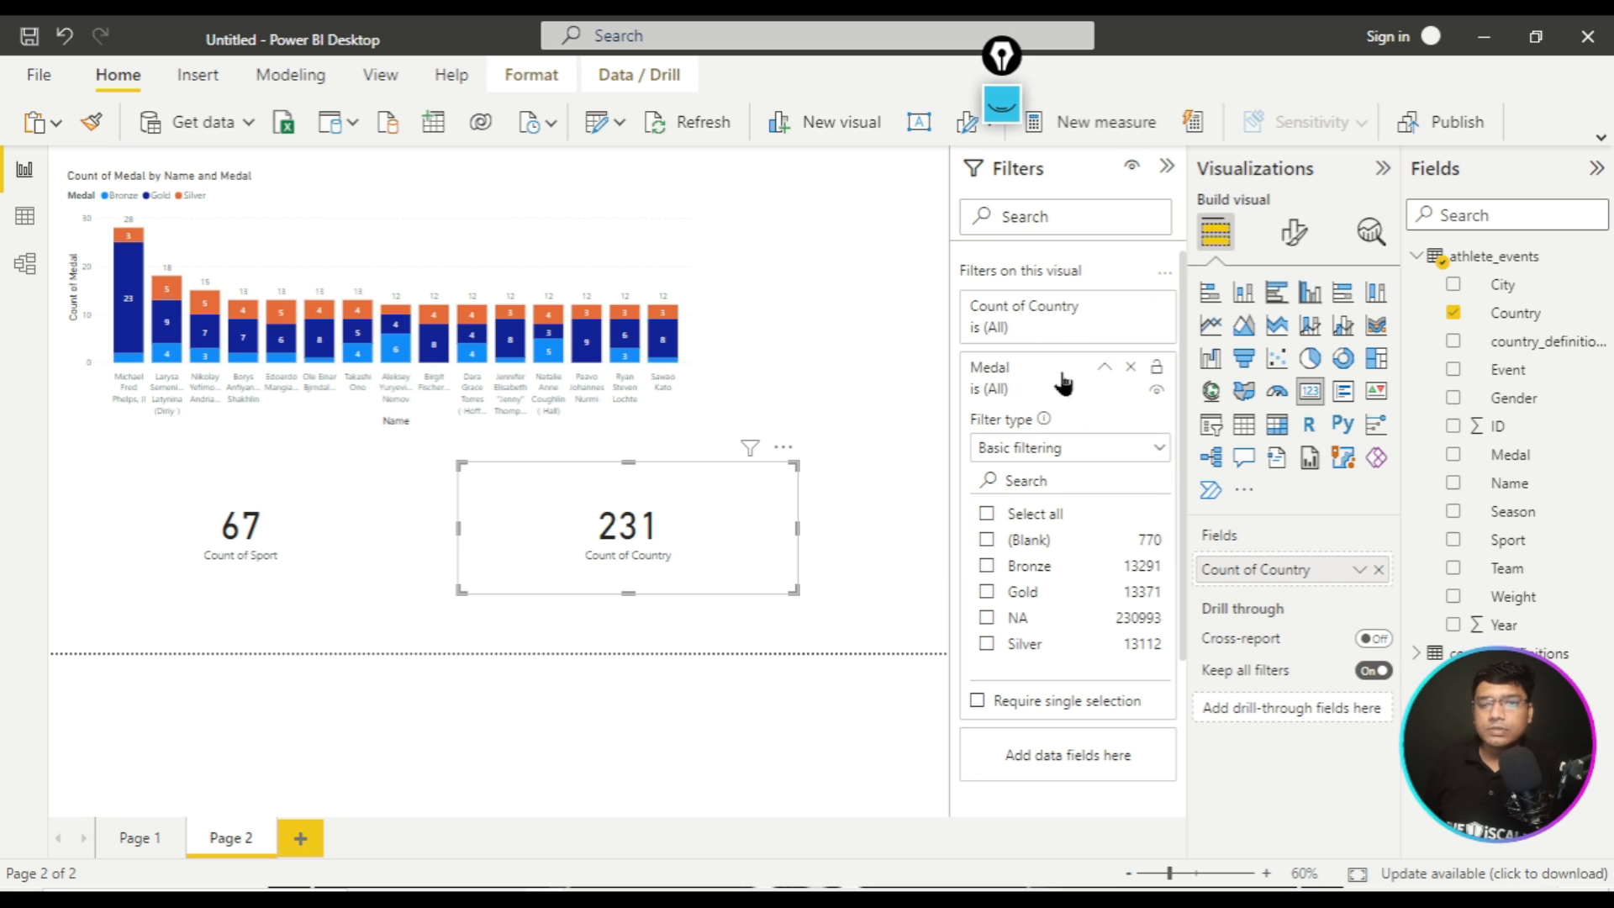
pyautogui.click(987, 540)
pyautogui.click(987, 619)
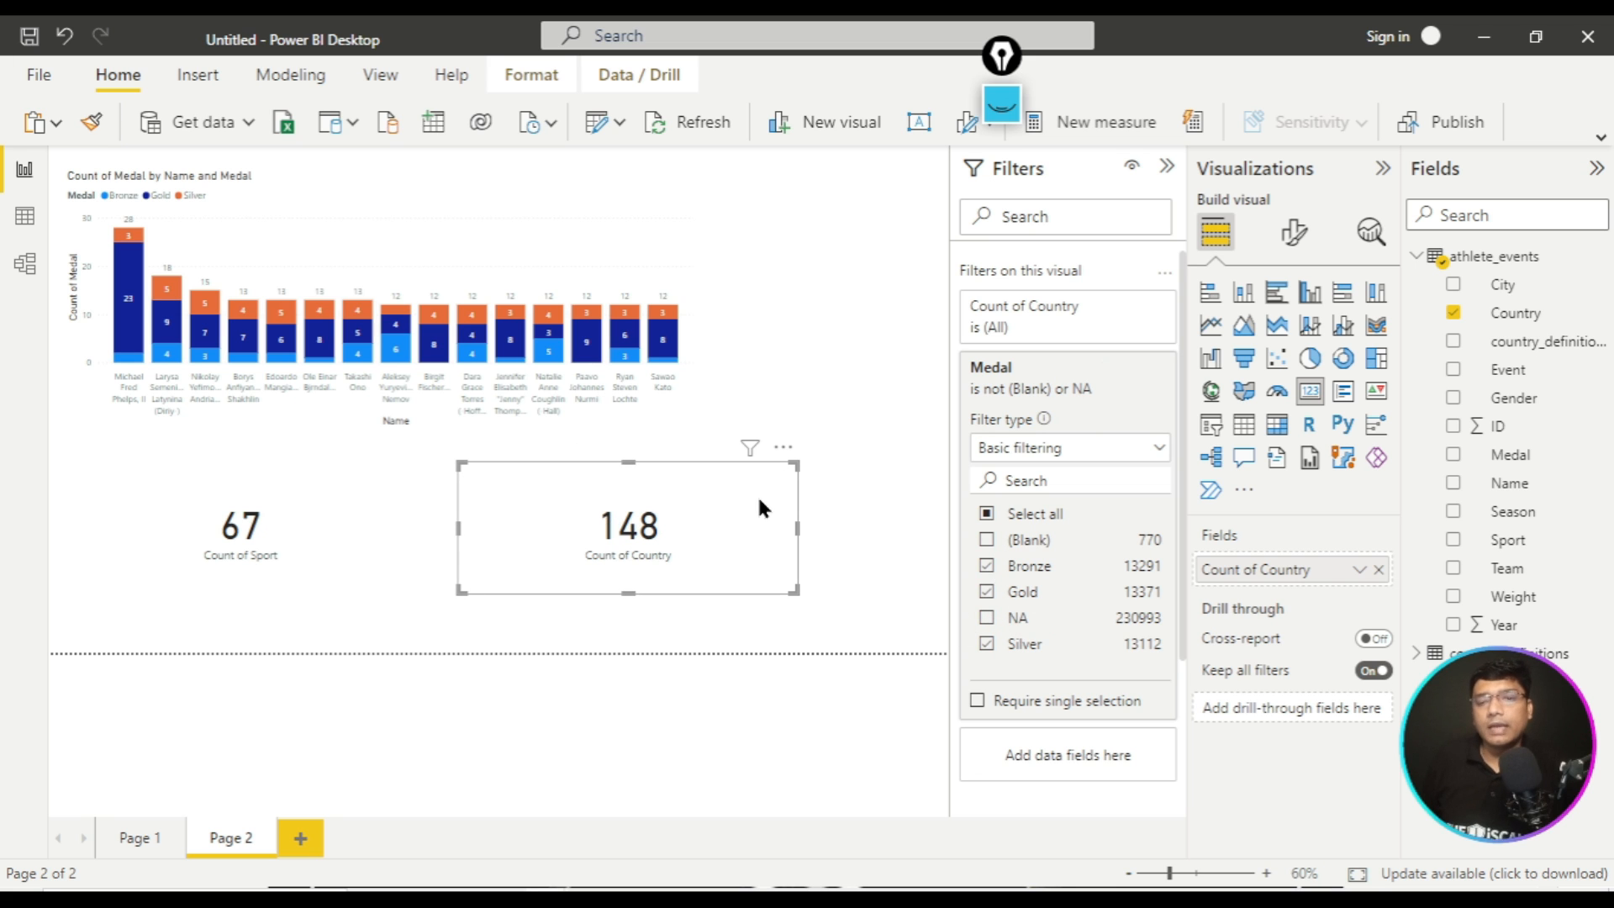
# - Remove the Medal filter from the country card
pyautogui.click(783, 448)
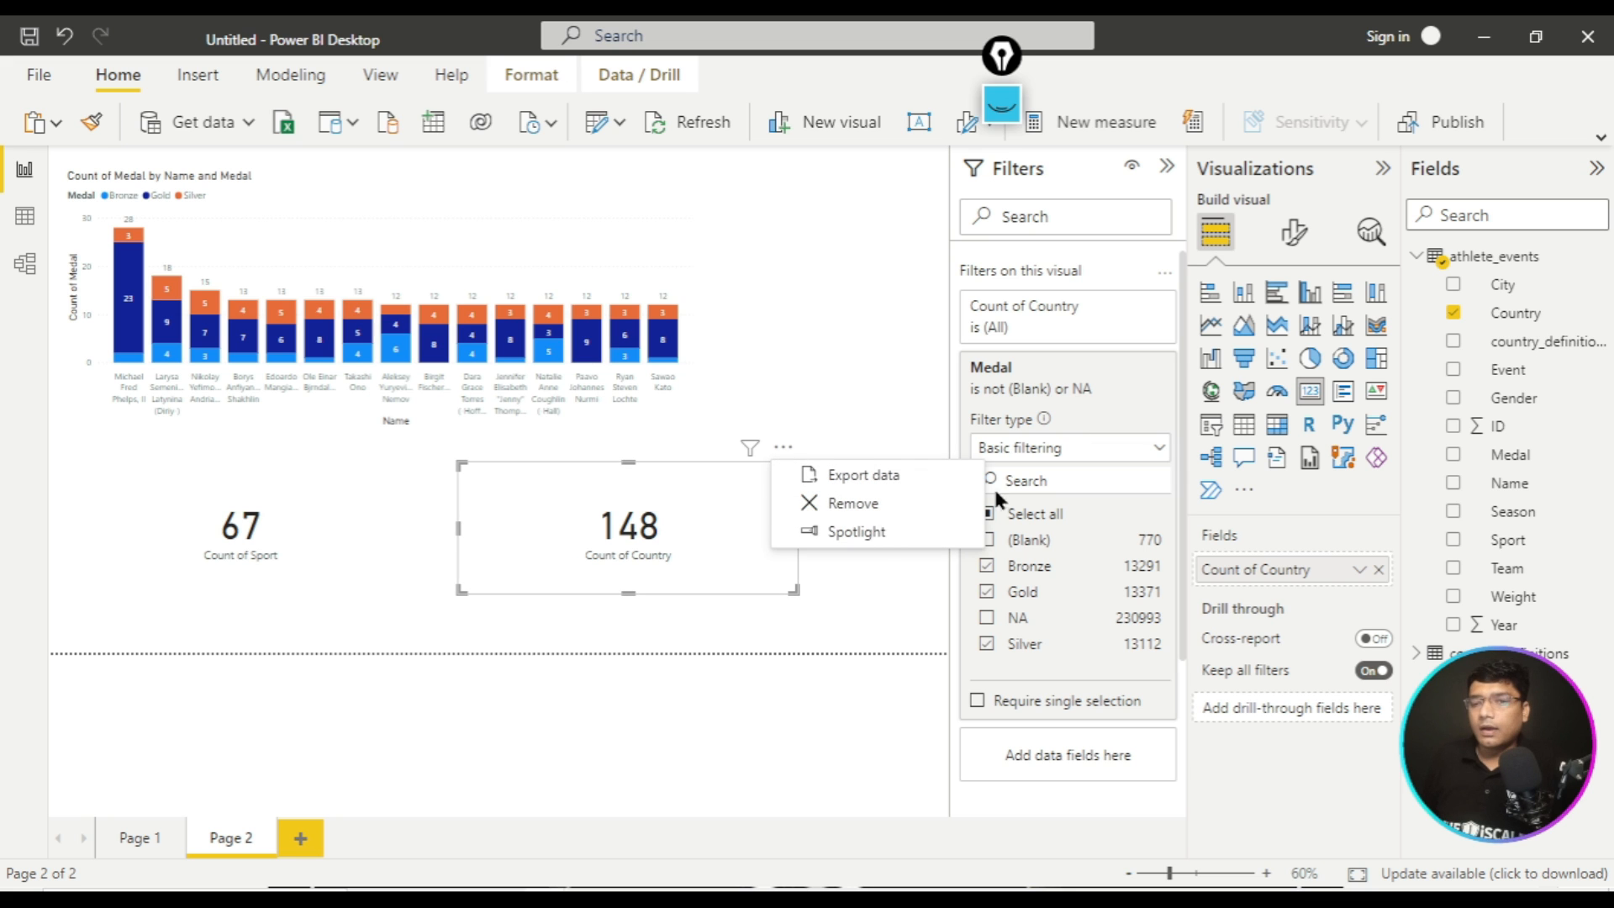
pyautogui.click(1132, 375)
pyautogui.click(1129, 371)
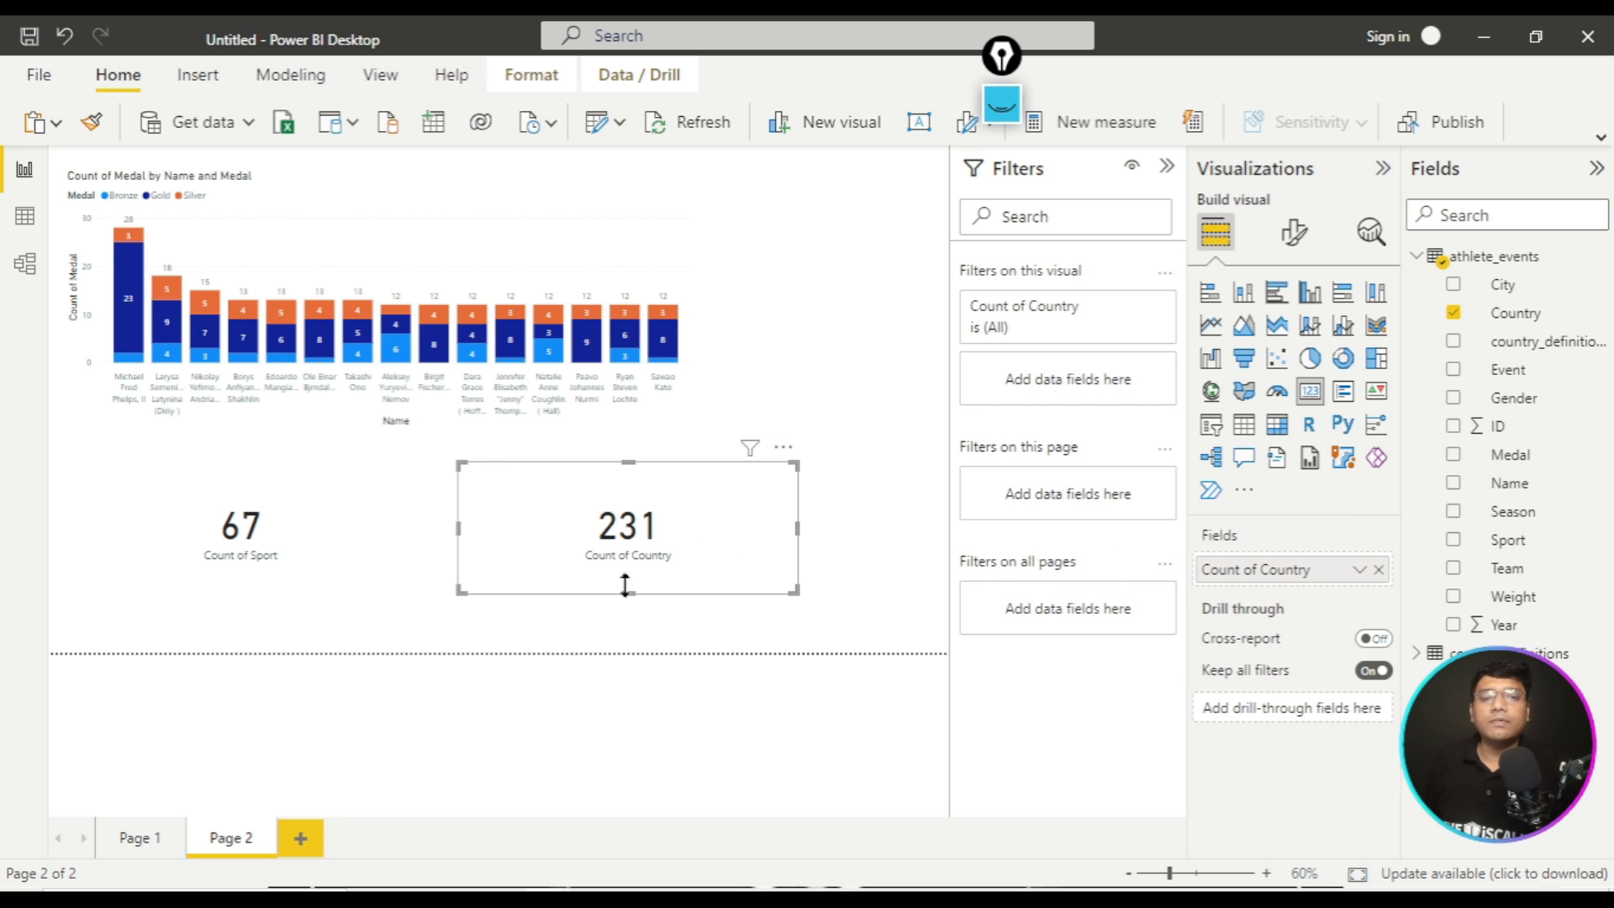
# - Nudge the country card down toward the sport card, and open Page 1 with the Filters pane collapsed
pyautogui.moveTo(751, 502); pyautogui.dragTo(730, 513)
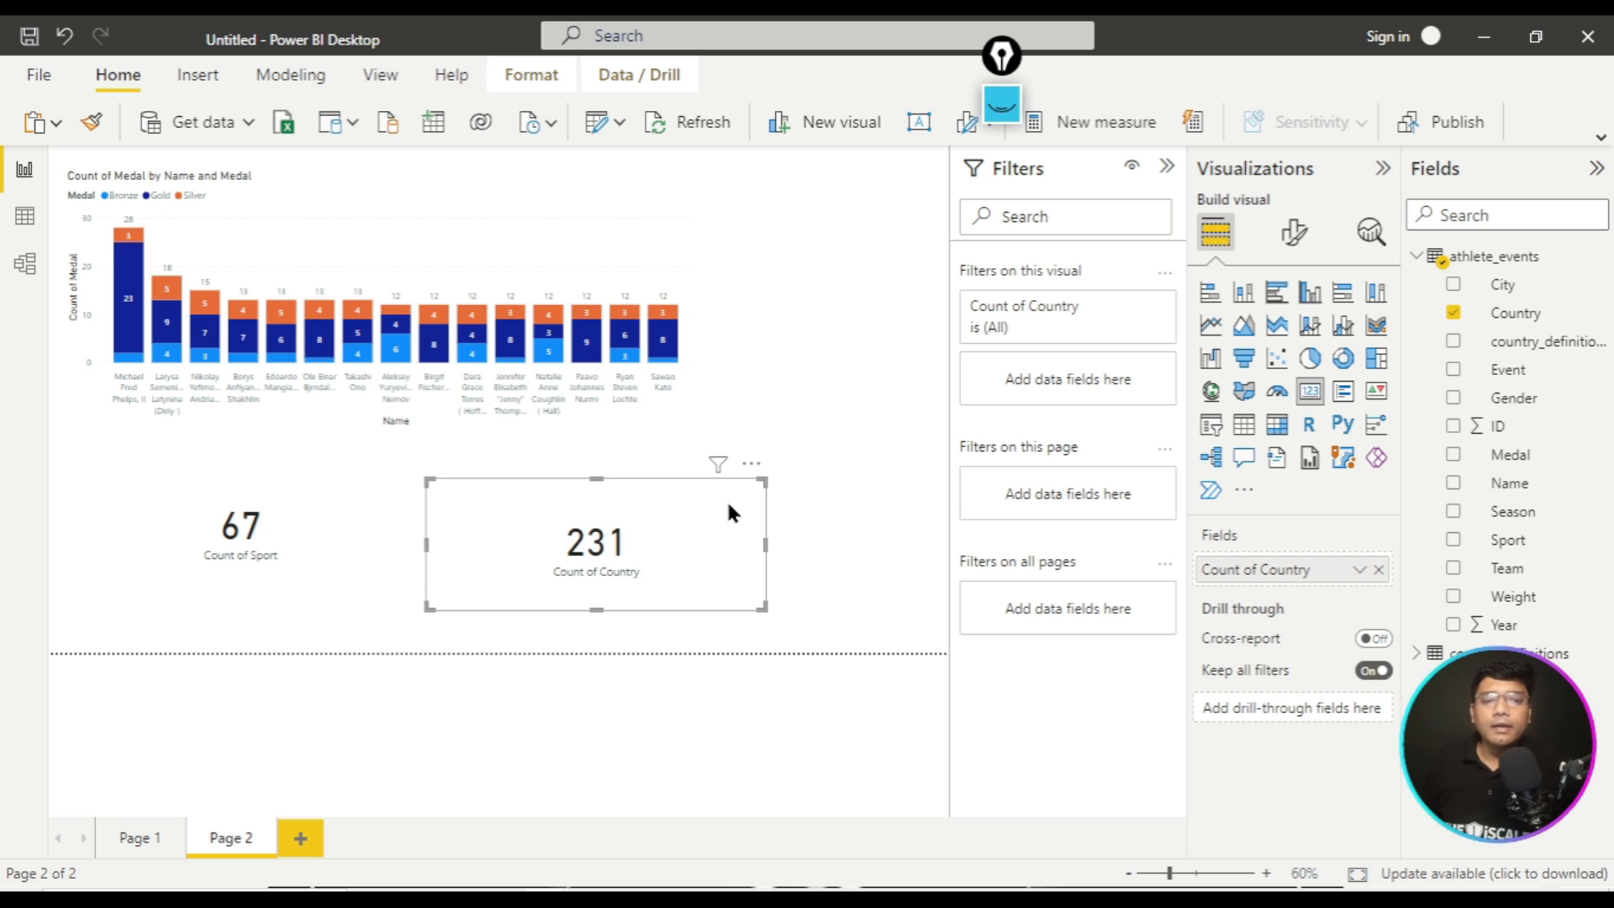
pyautogui.click(136, 834)
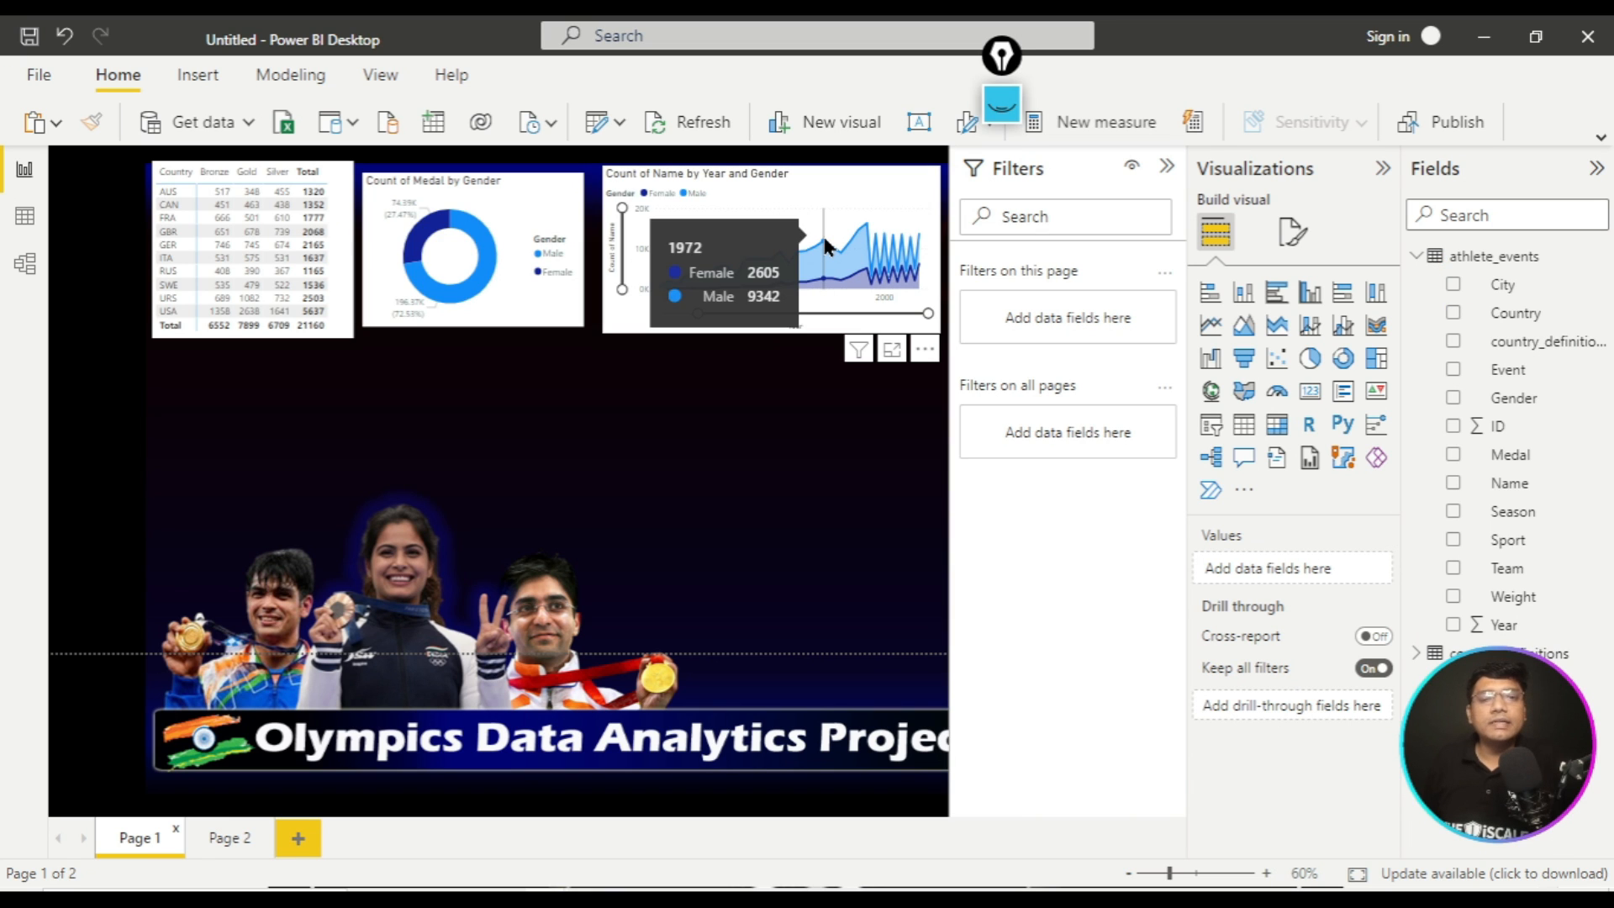
pyautogui.click(1167, 167)
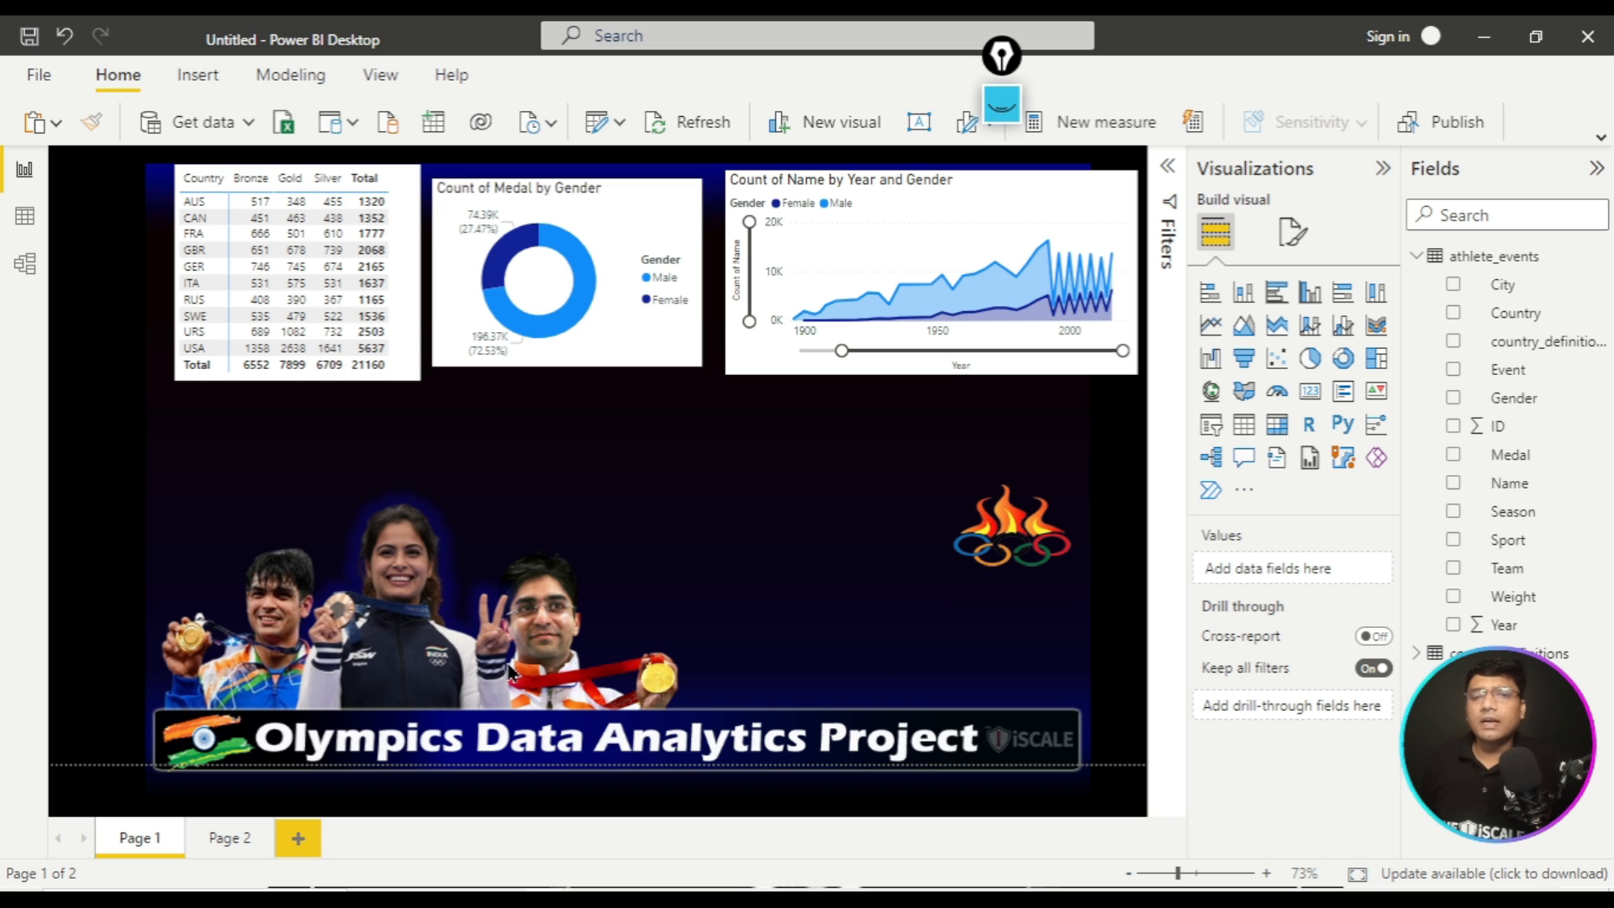
pyautogui.click(198, 76)
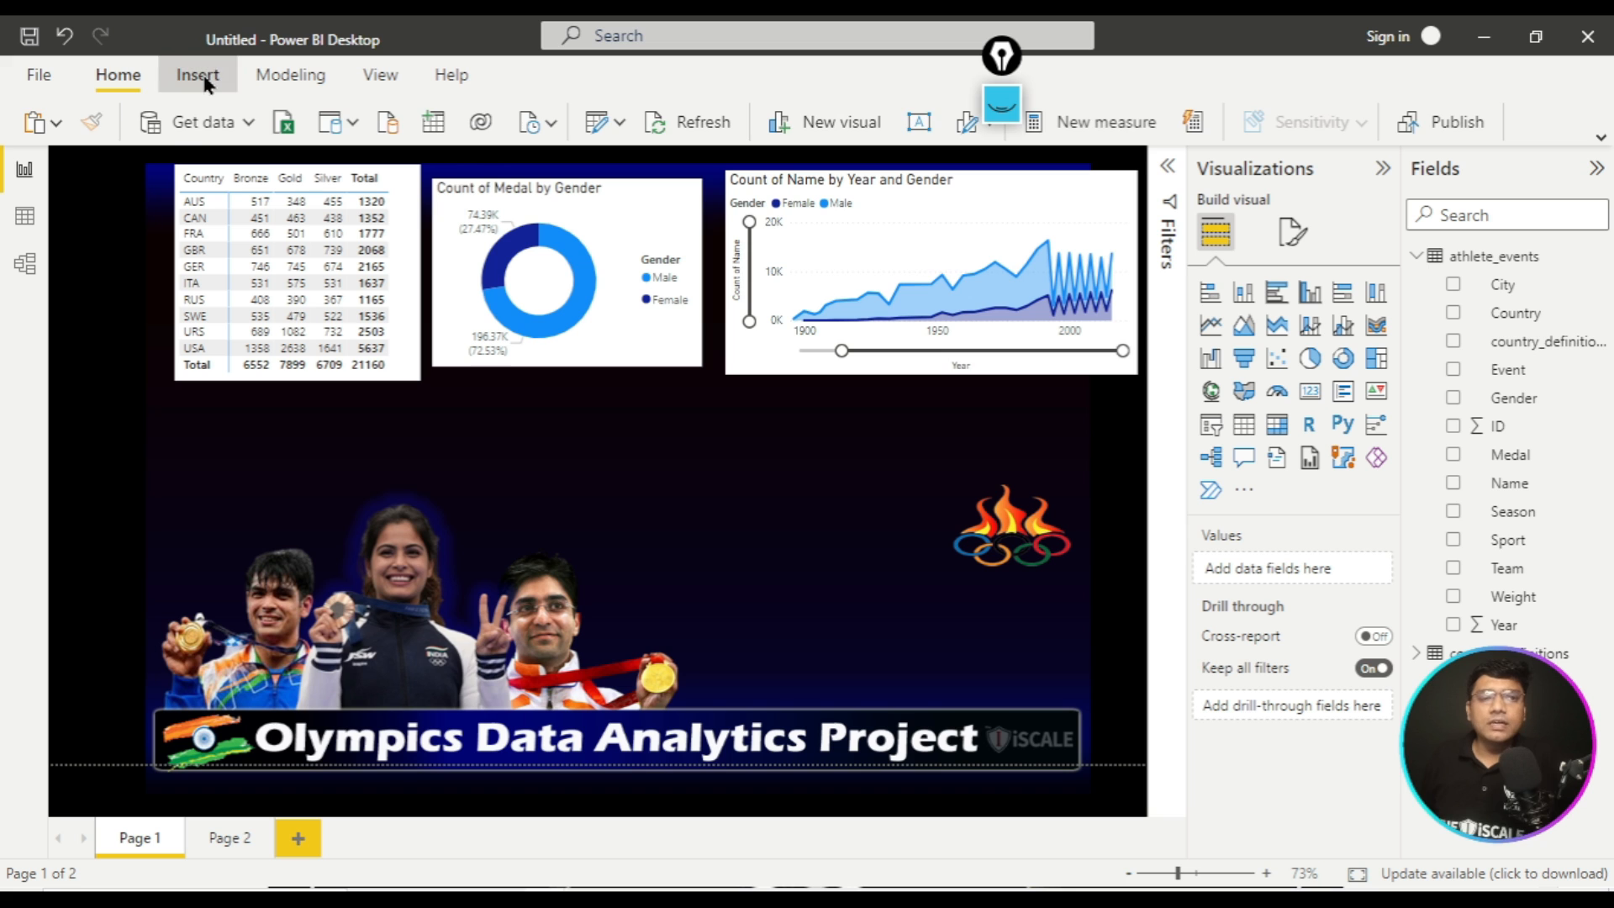
pyautogui.click(141, 82)
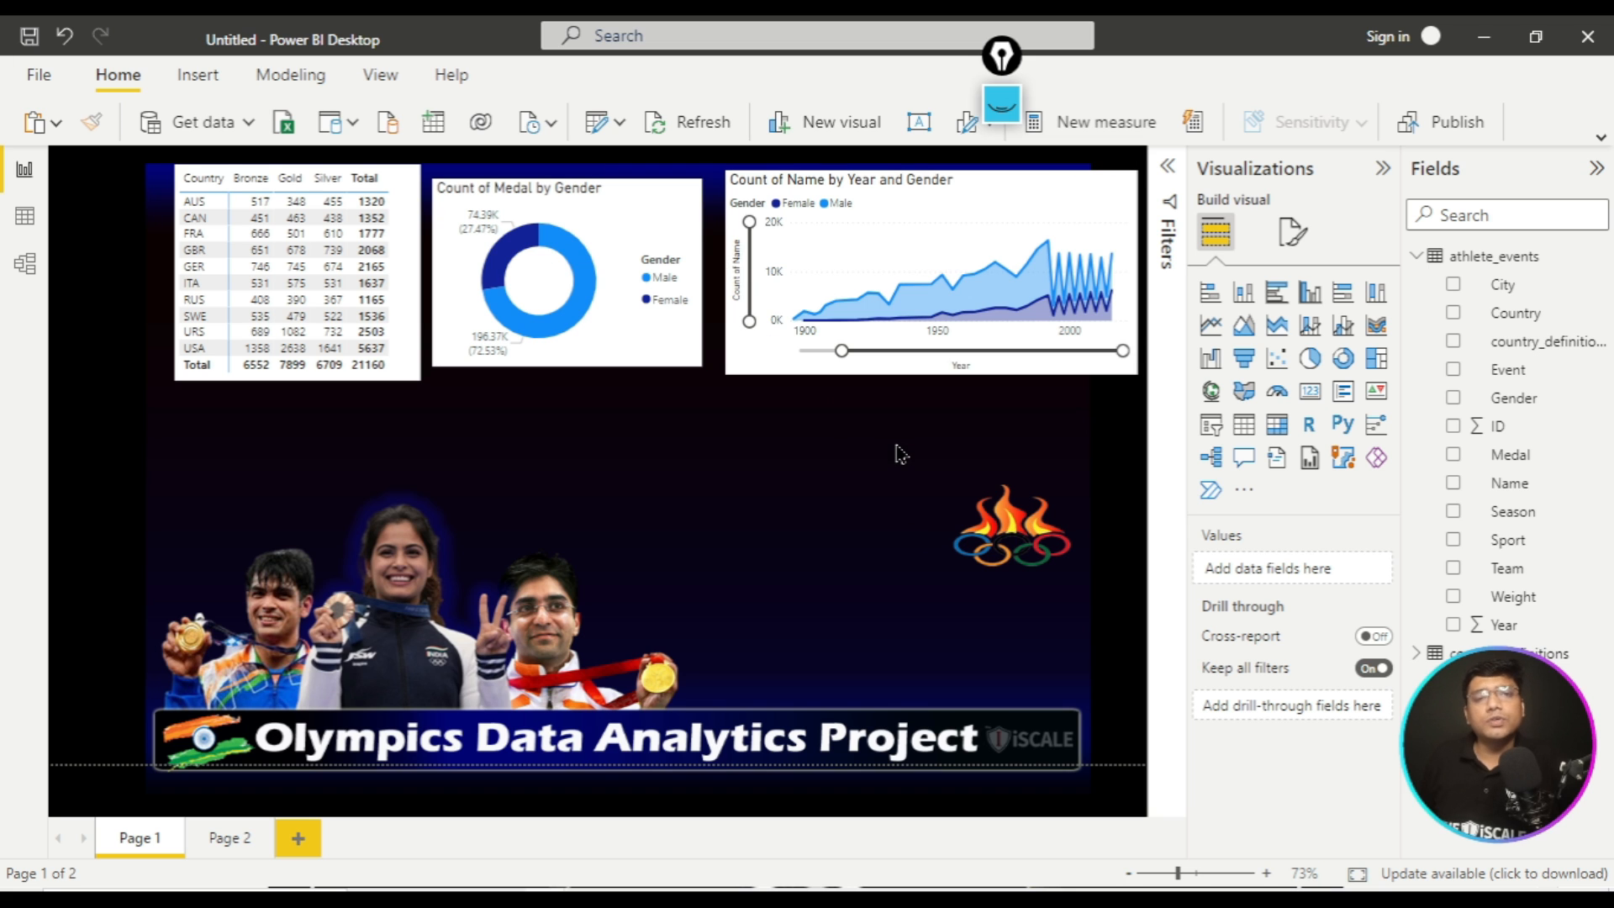
# - Turn off the background of the Count of Medal by Gender donut chart
pyautogui.click(589, 180)
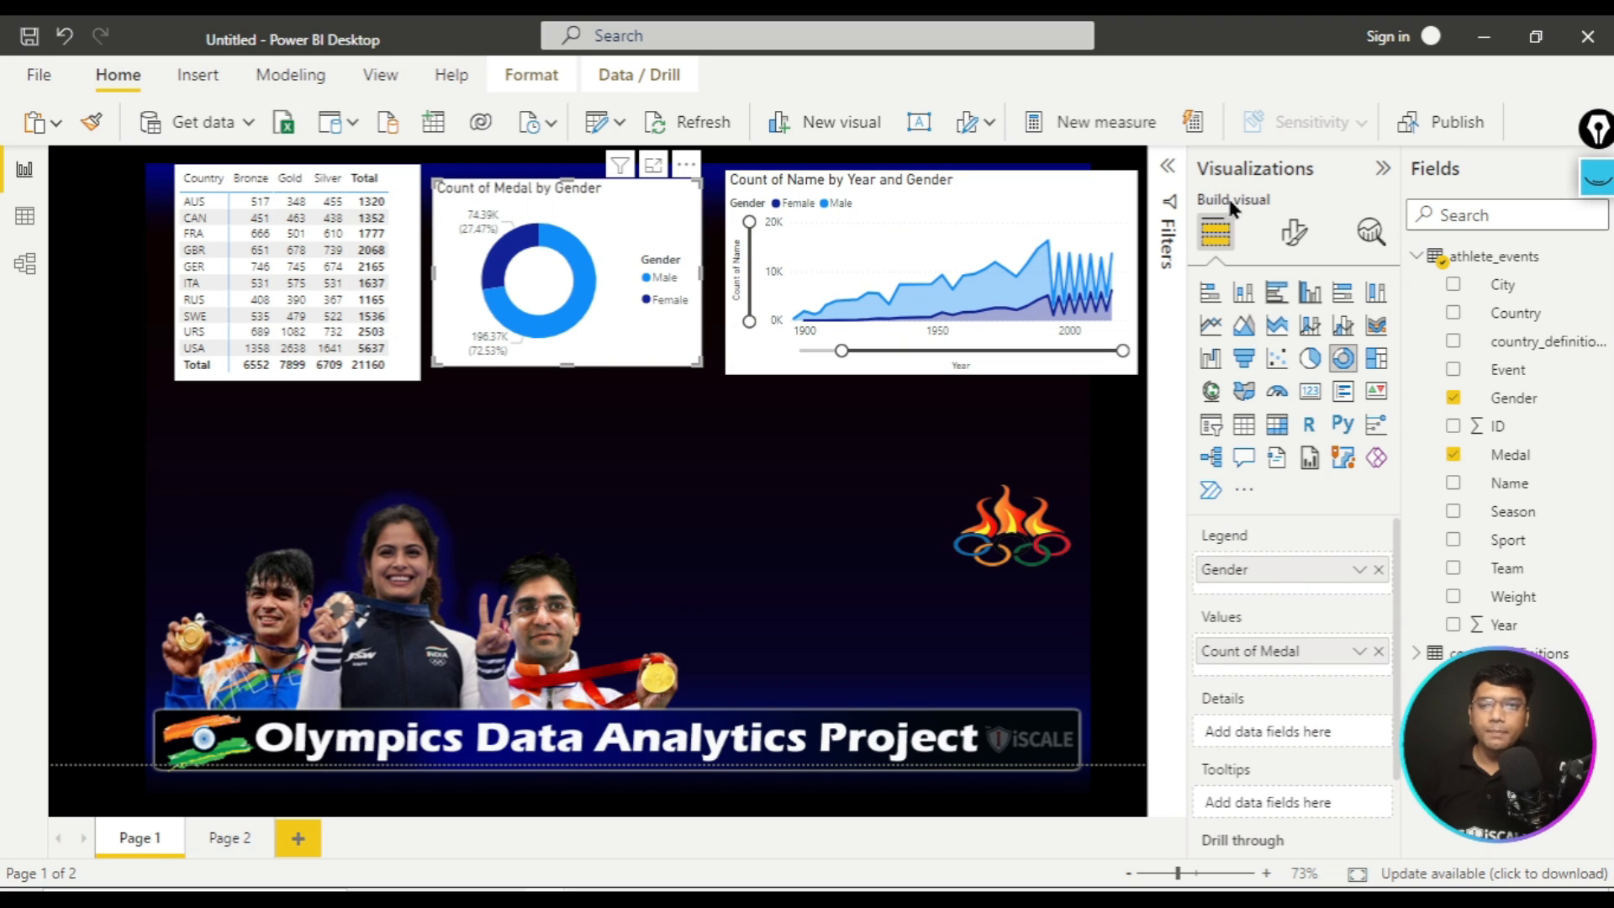
pyautogui.click(1295, 233)
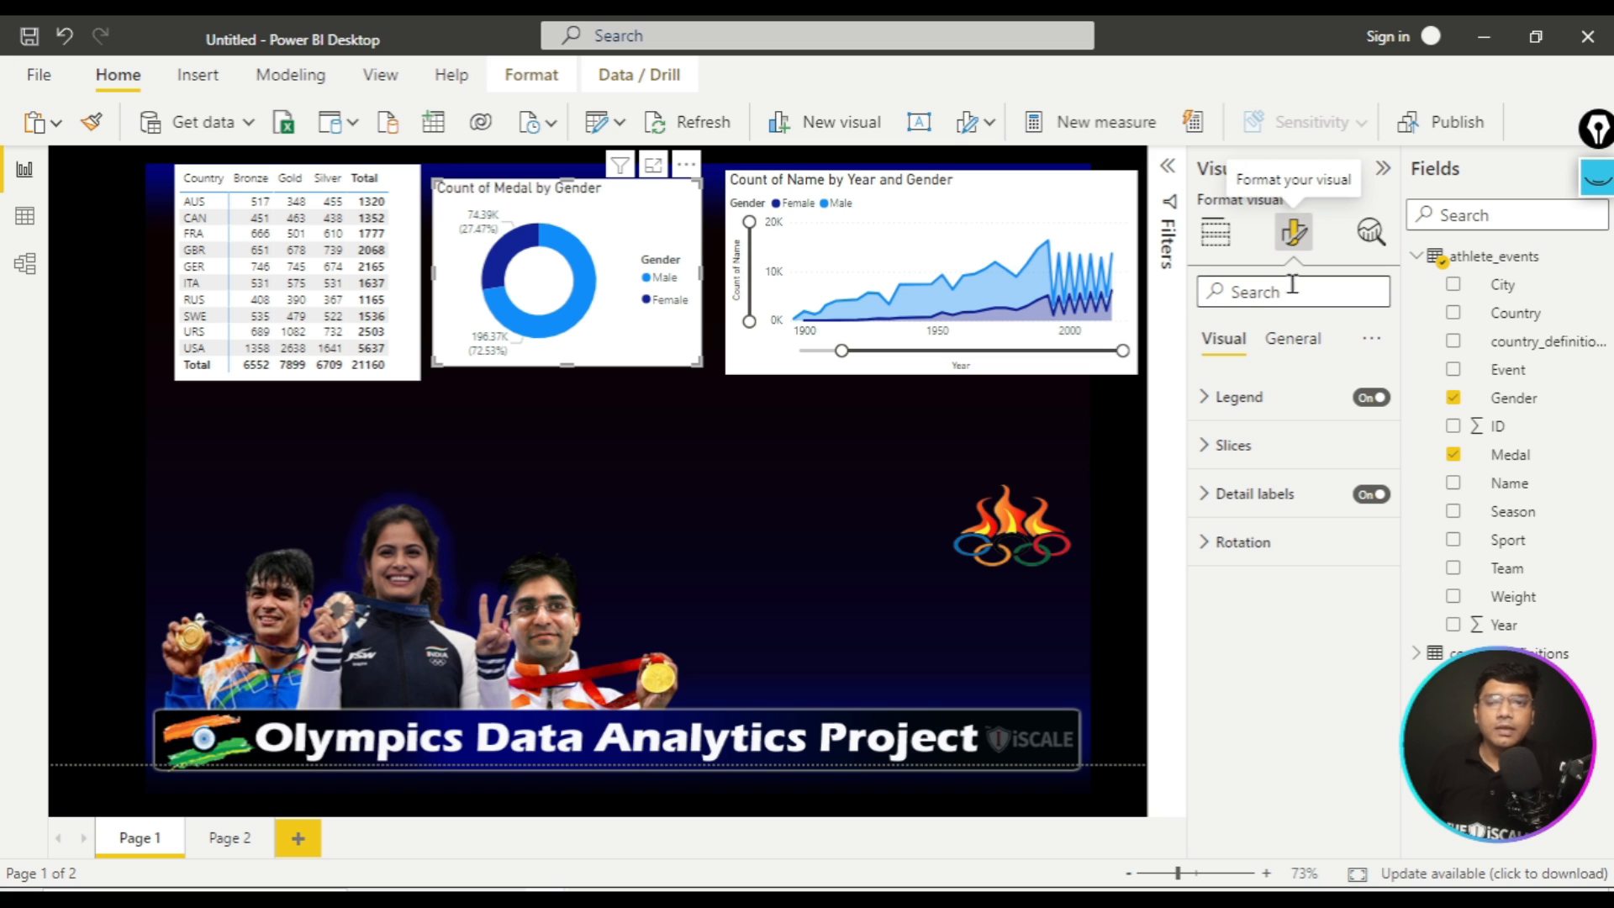
pyautogui.click(1293, 344)
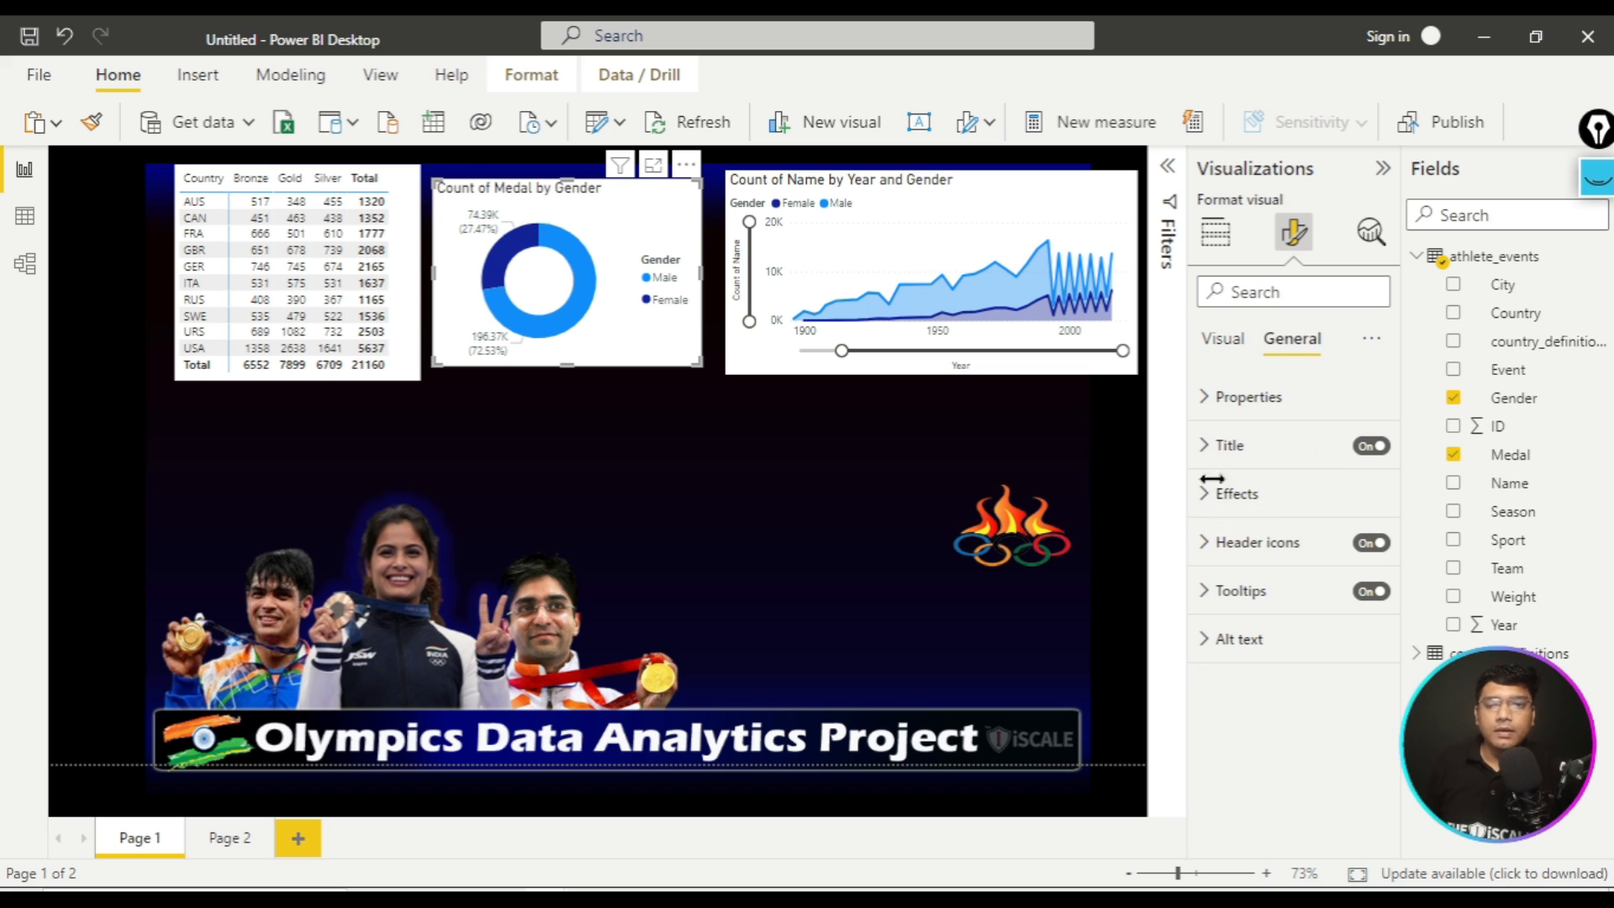
pyautogui.click(1239, 504)
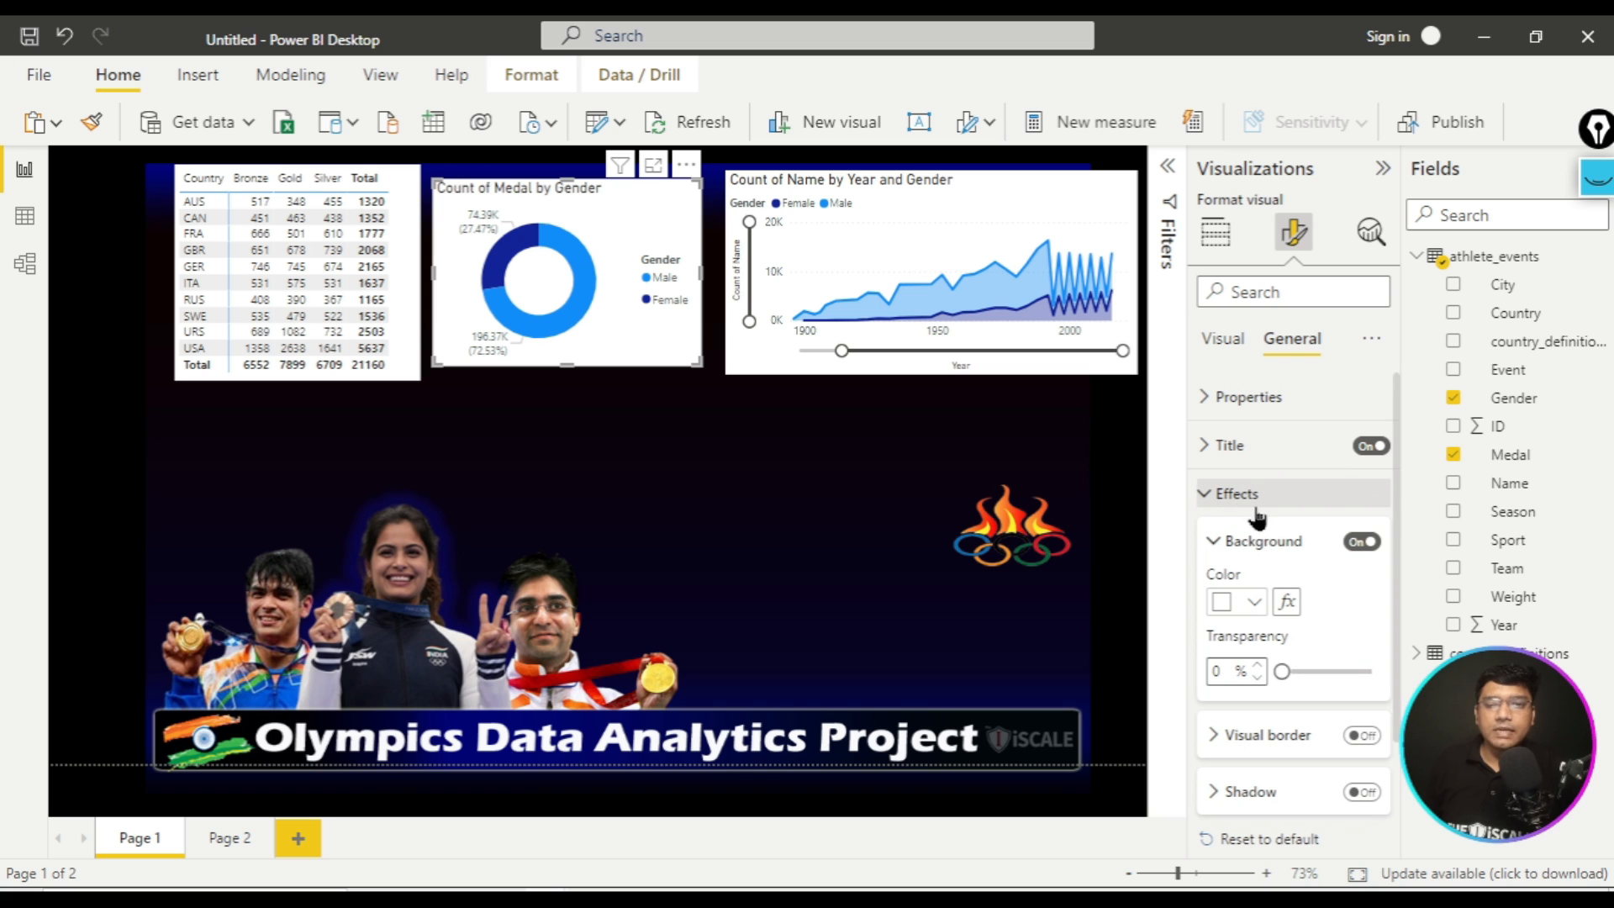
pyautogui.click(1360, 545)
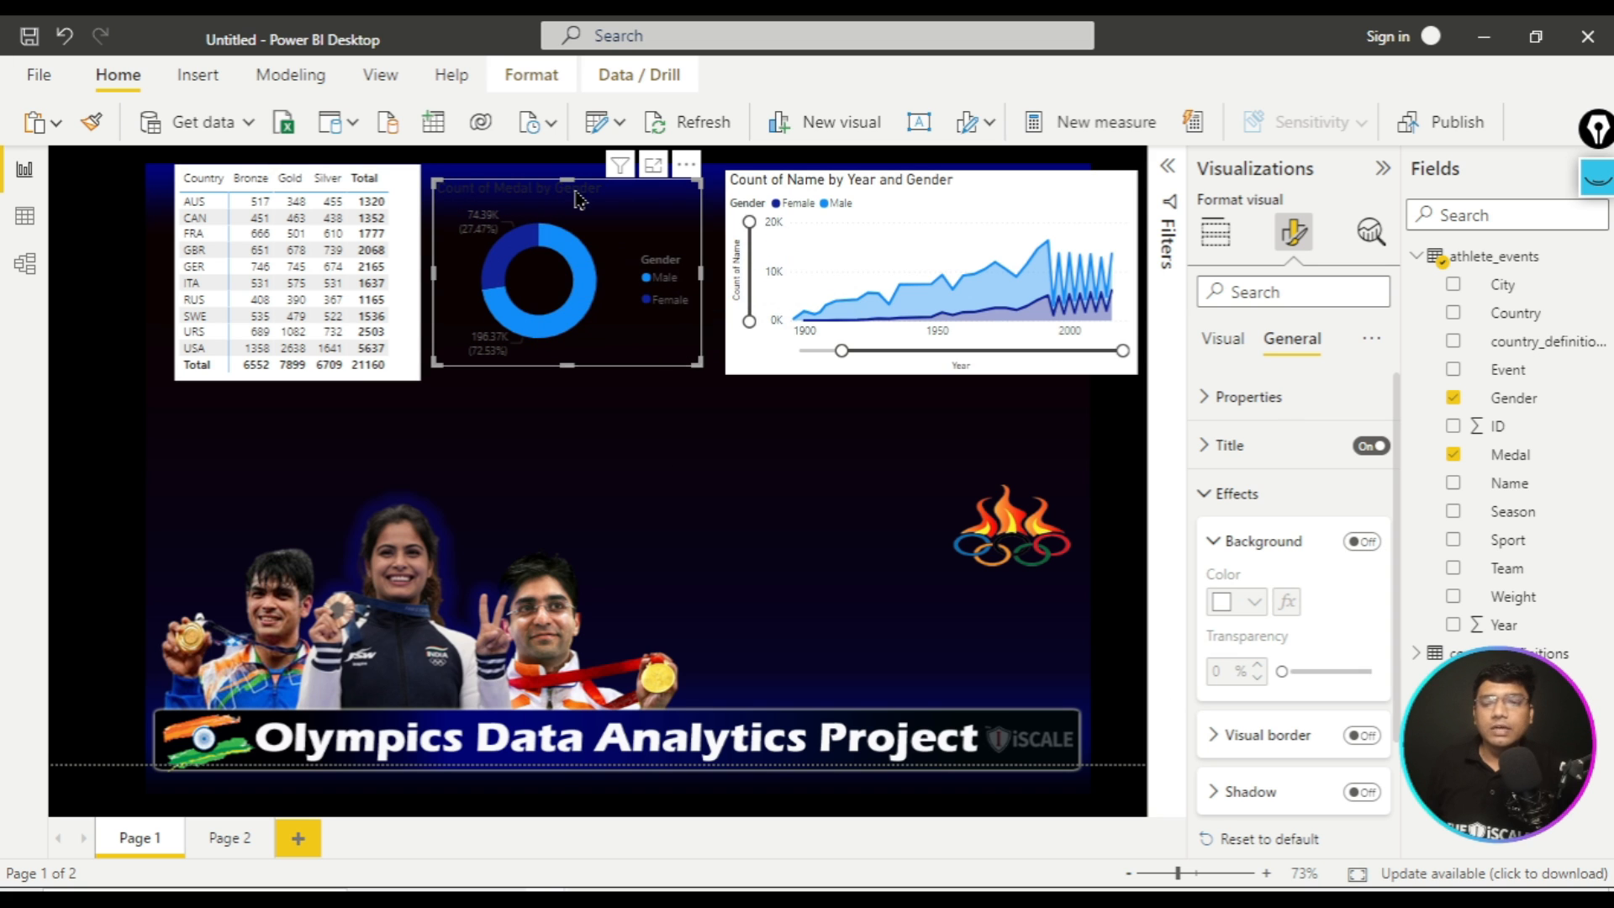
# - Set the donut chart's title text color to white
pyautogui.click(1223, 494)
pyautogui.click(1239, 461)
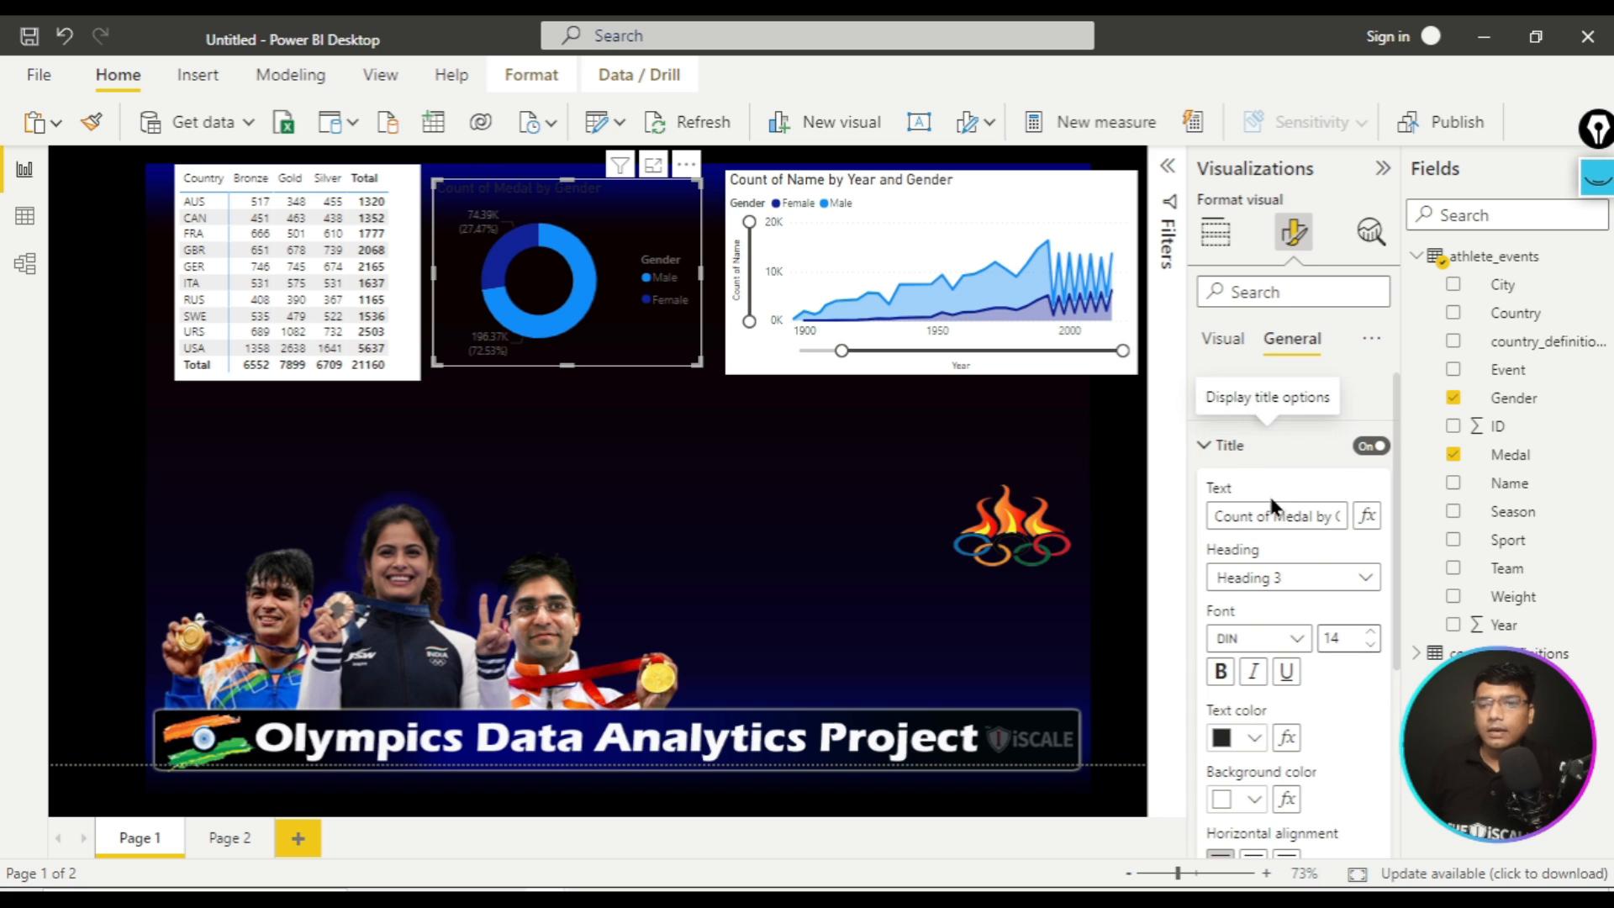
pyautogui.click(1250, 744)
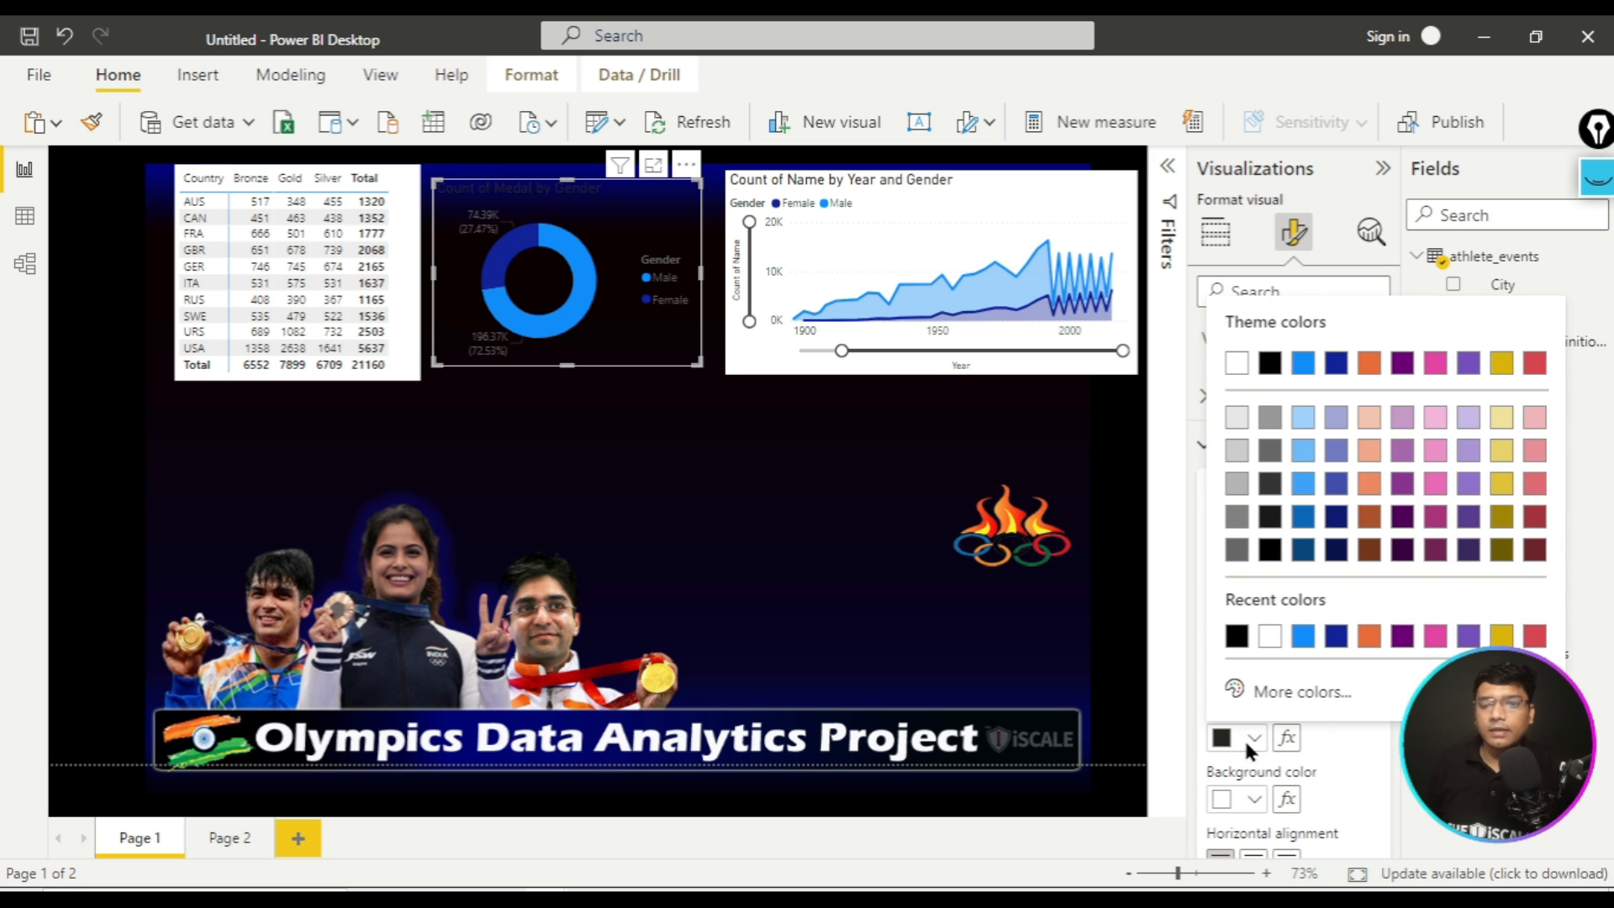
pyautogui.click(1236, 364)
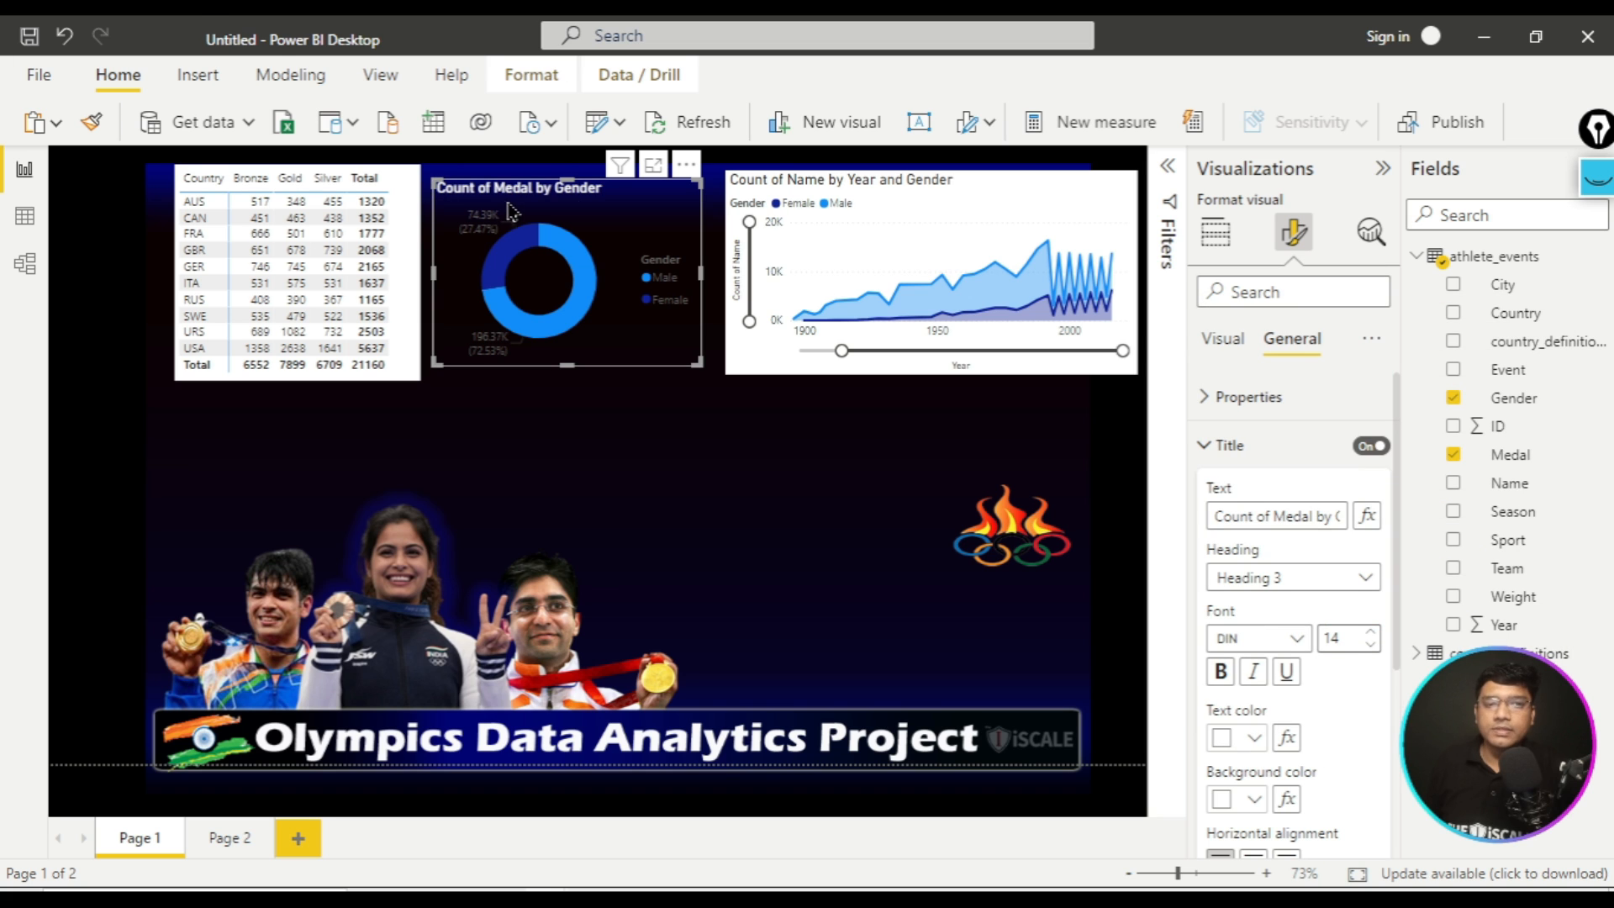
pyautogui.click(1206, 445)
# - Color the donut chart's Male slice orange and its Female slice light blue
pyautogui.click(1224, 338)
pyautogui.click(1253, 573)
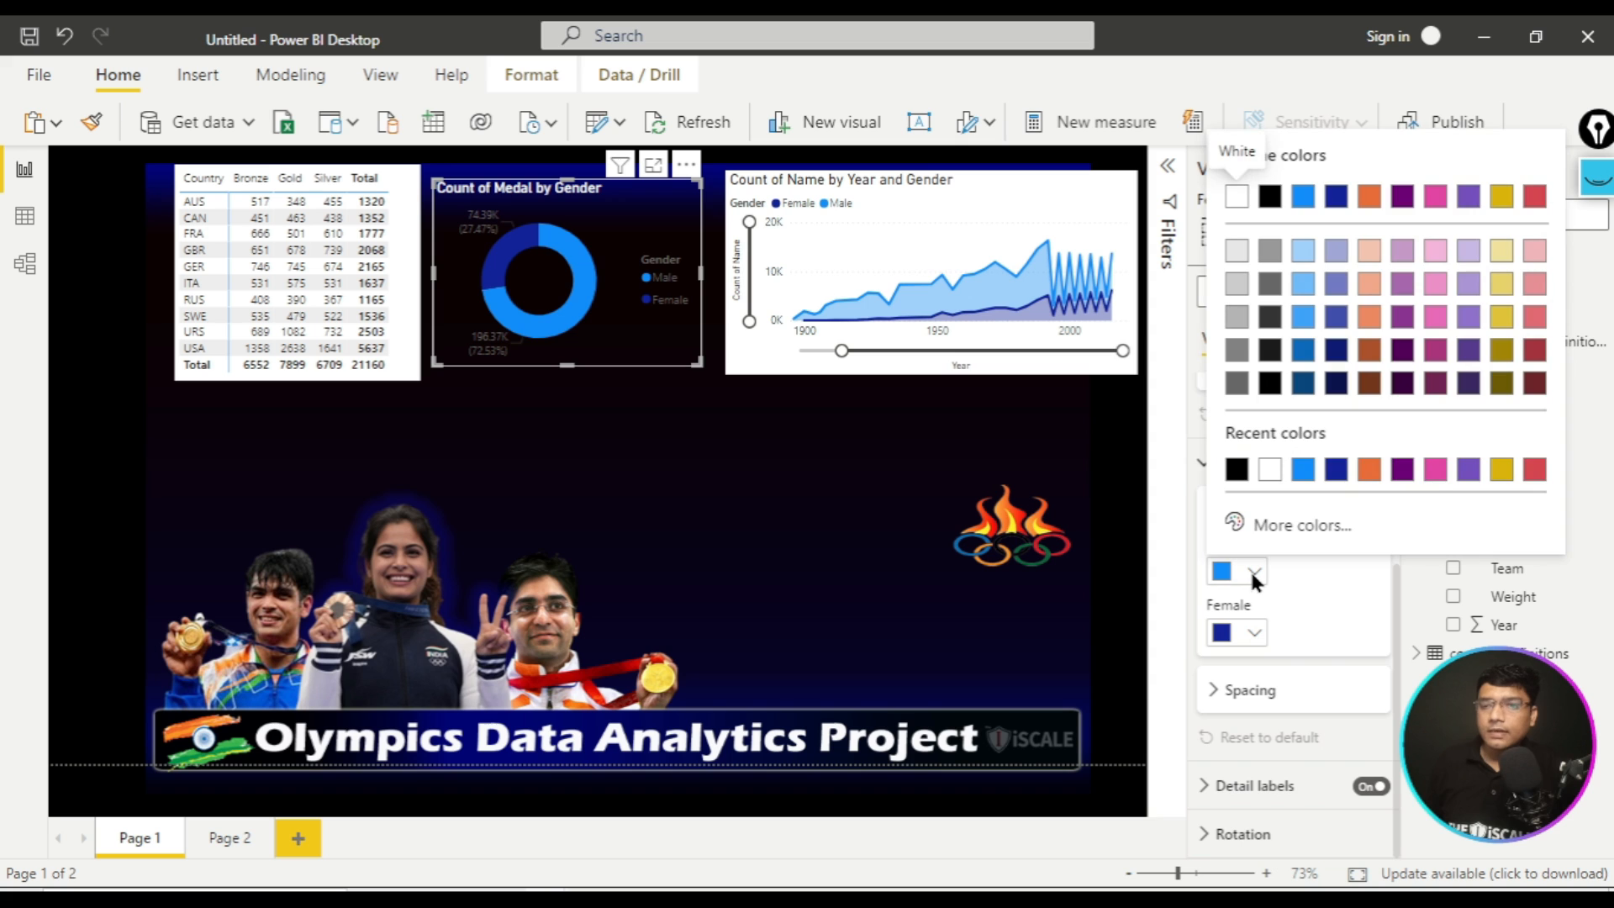
pyautogui.click(1377, 481)
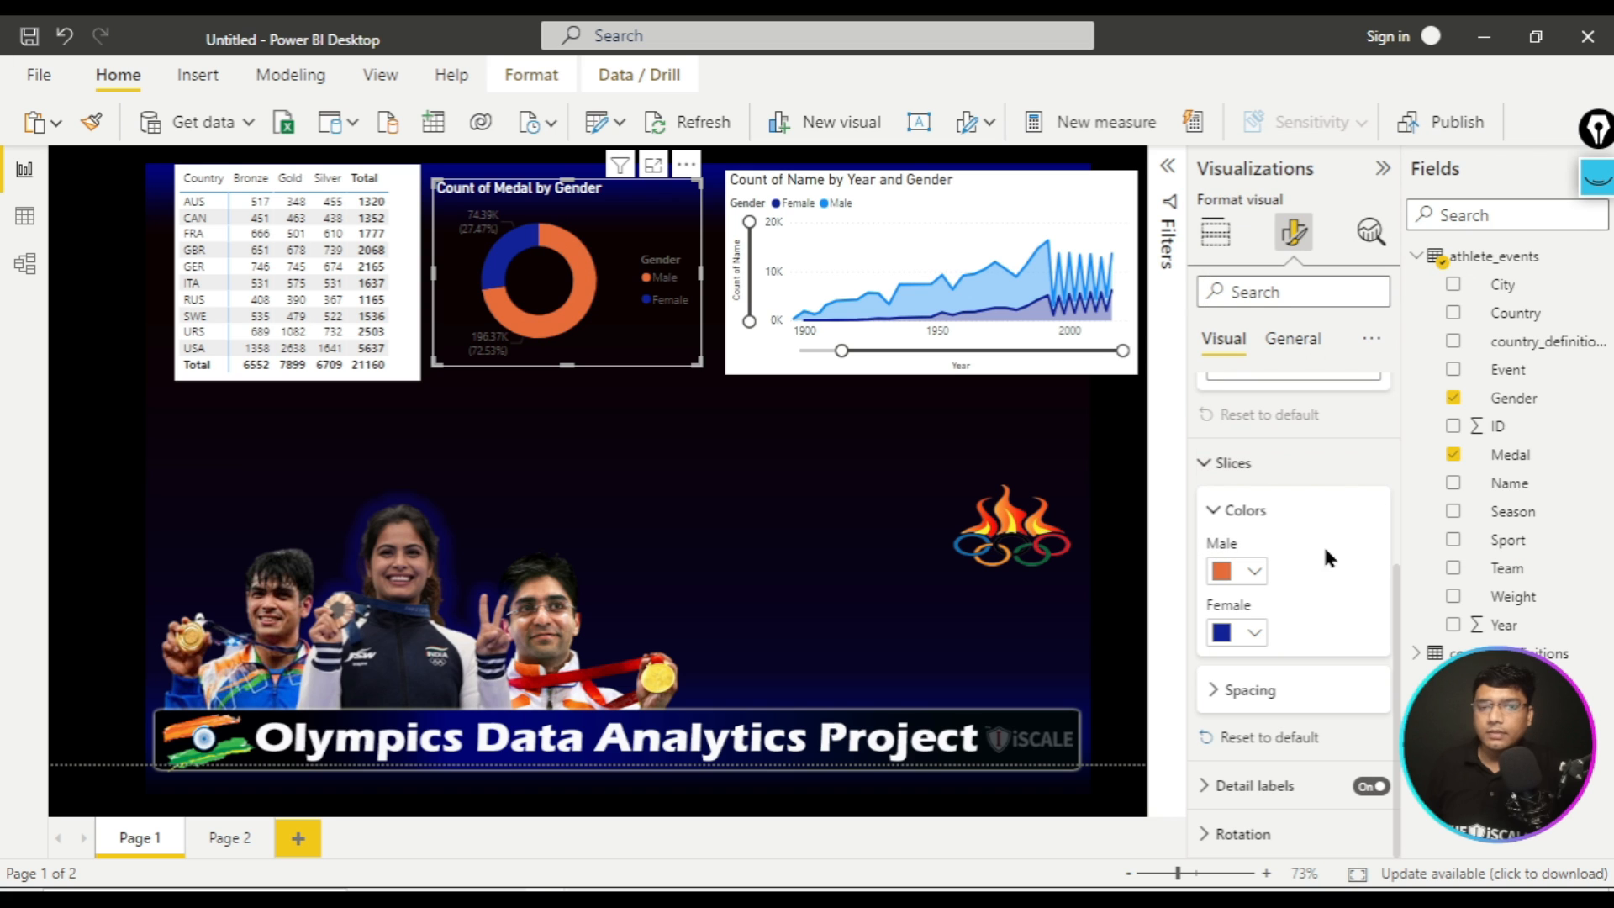
pyautogui.click(1253, 635)
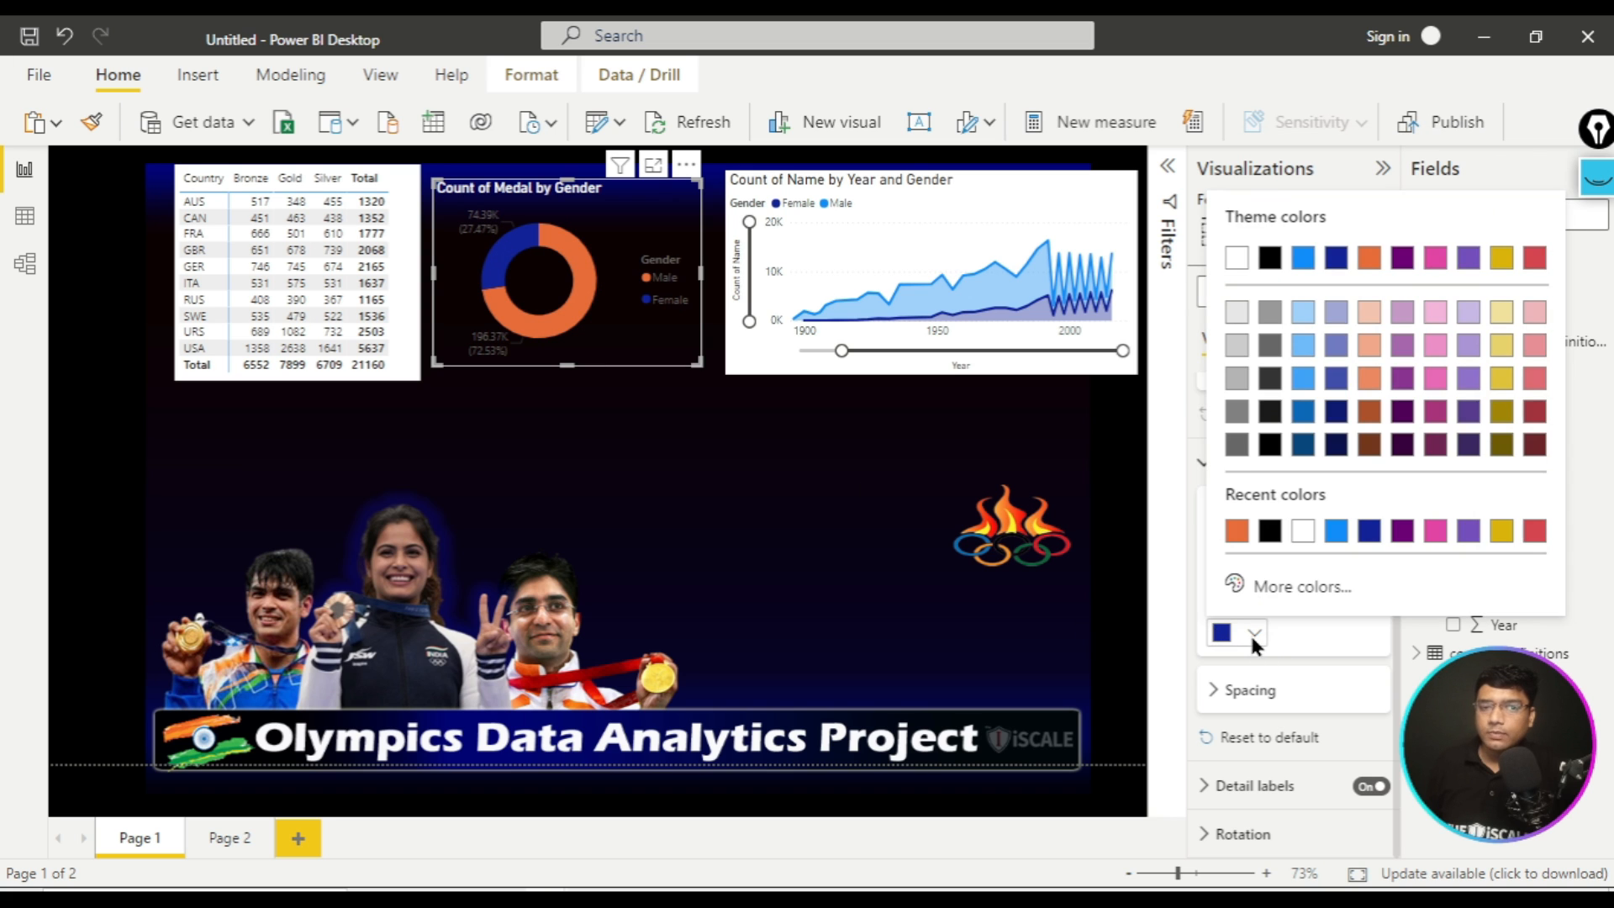
pyautogui.click(1336, 531)
# - Set the donut chart's detail label values to a light gray text color
pyautogui.click(1271, 787)
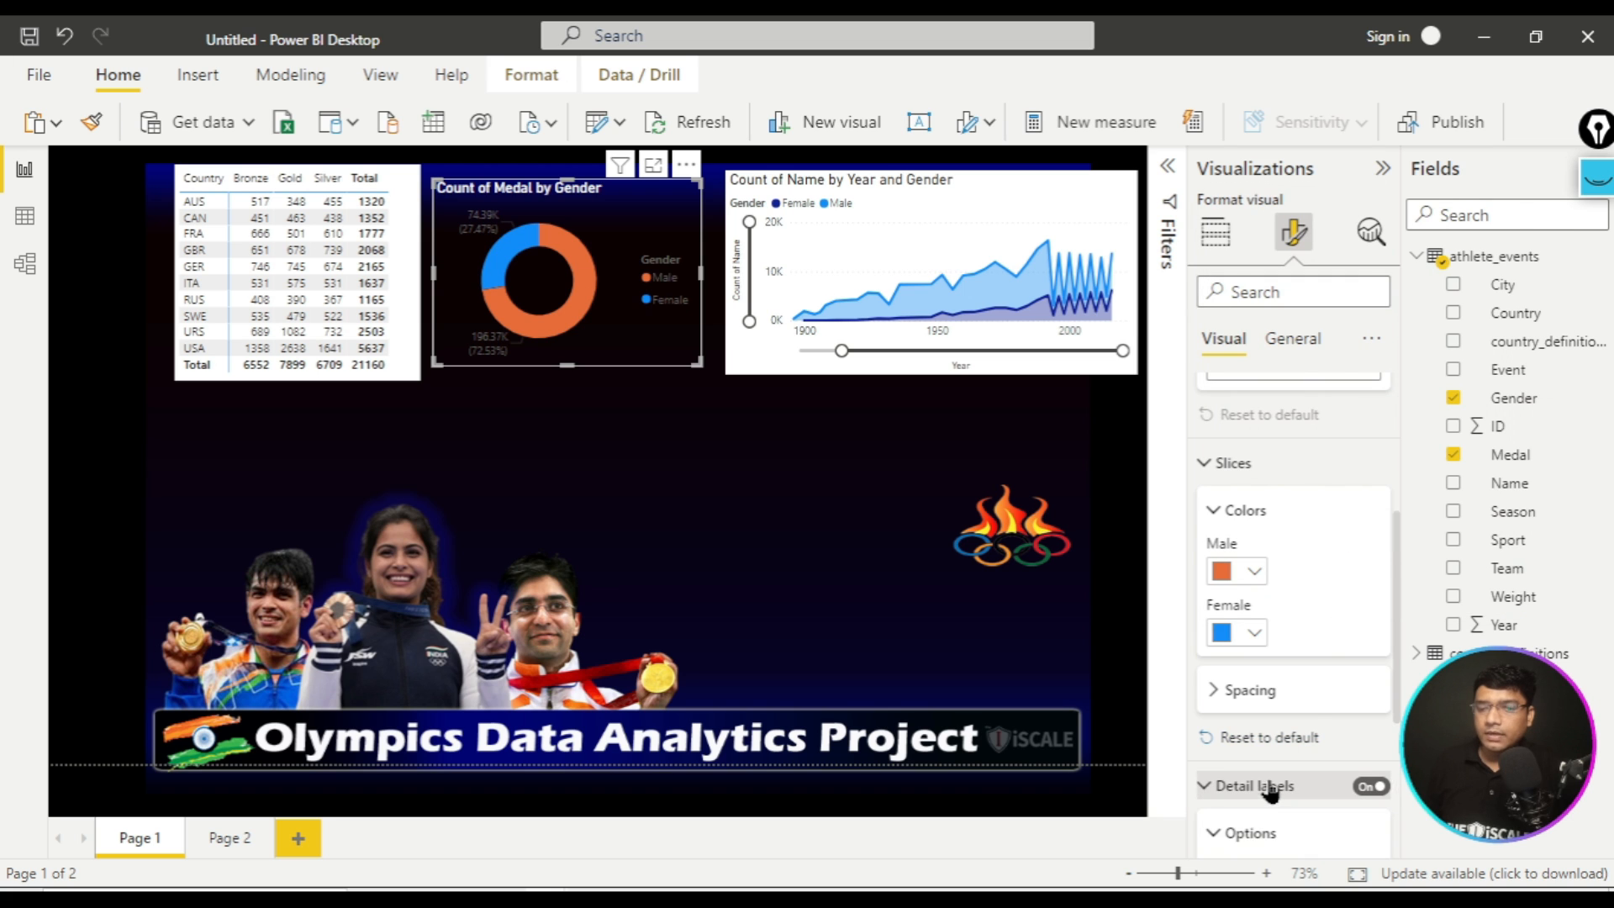
pyautogui.scroll(-4, 1271, 791)
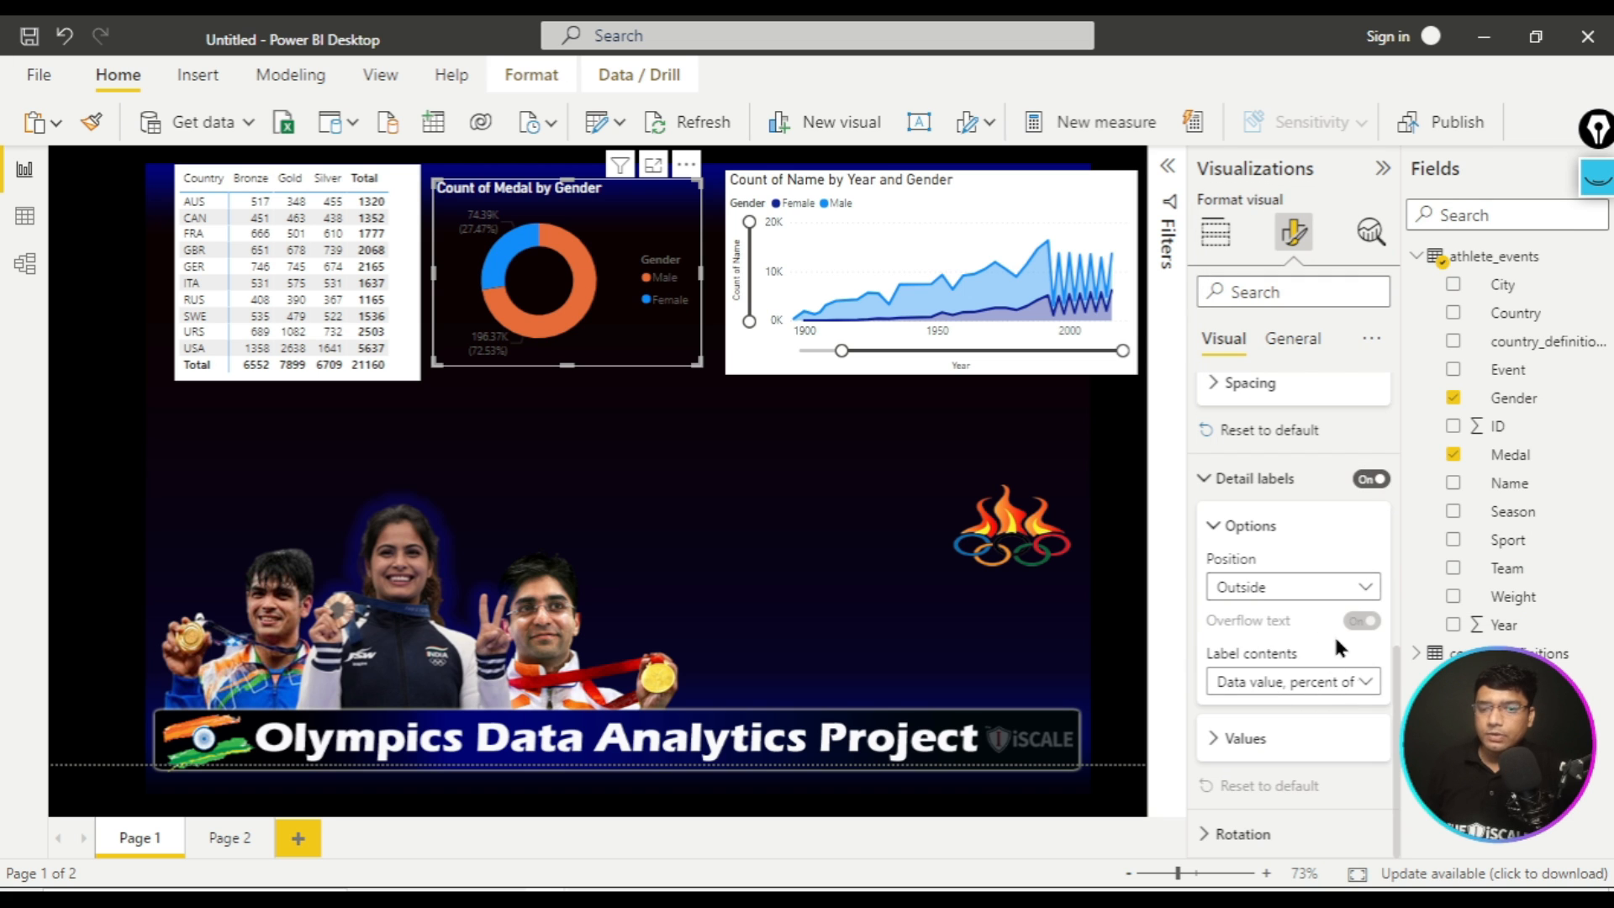
pyautogui.click(1336, 740)
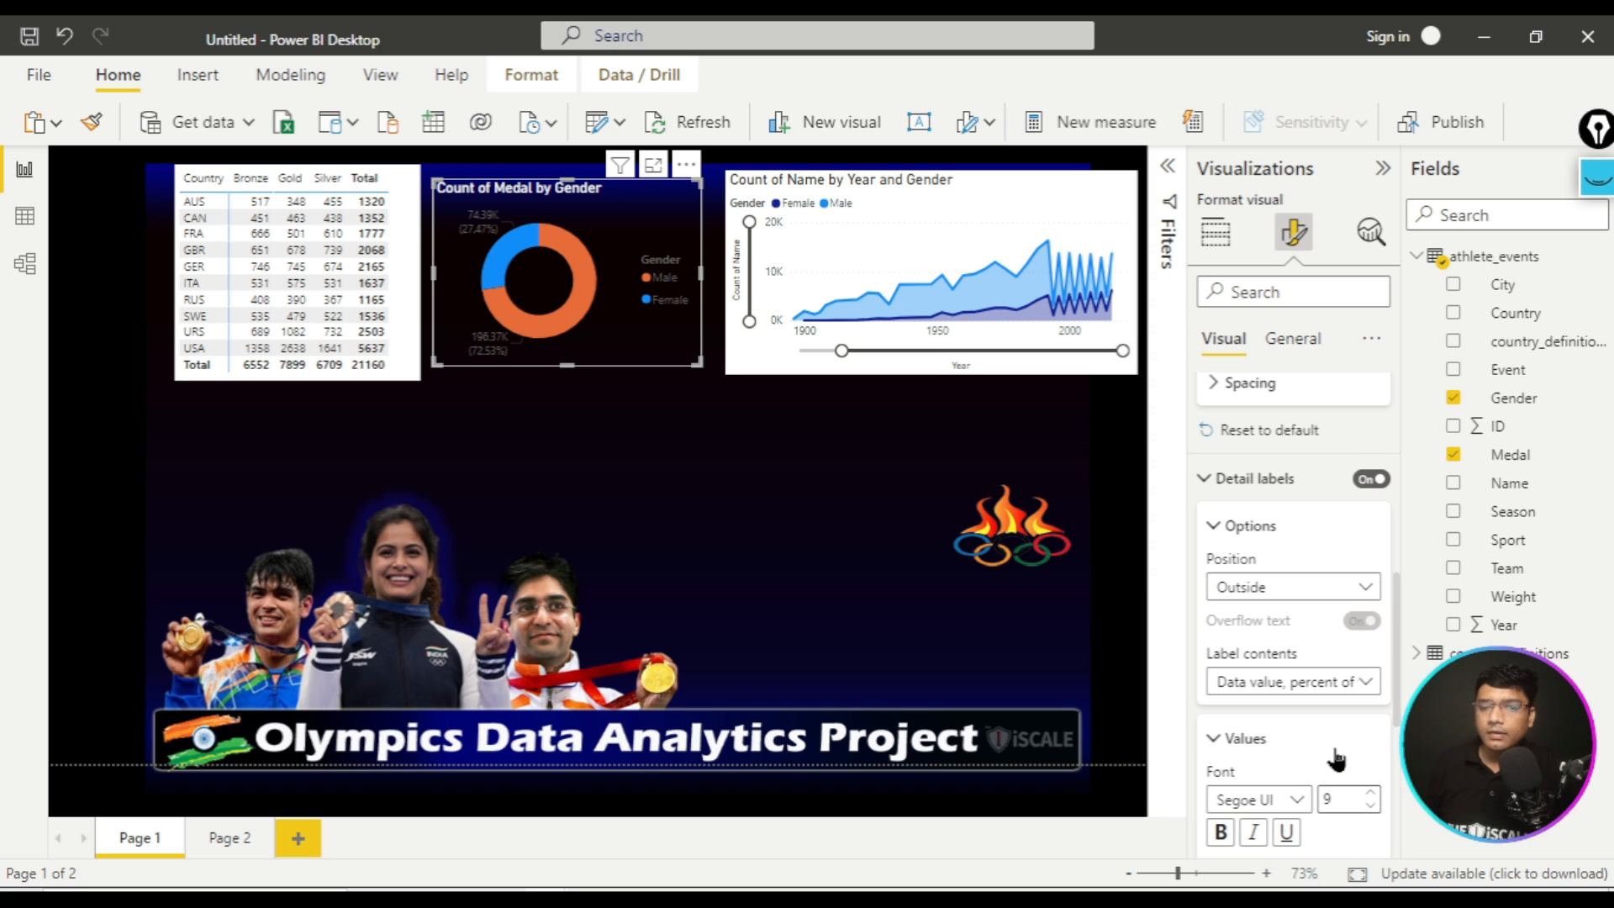
pyautogui.scroll(-2, 1382, 740)
pyautogui.scroll(-2, 1383, 735)
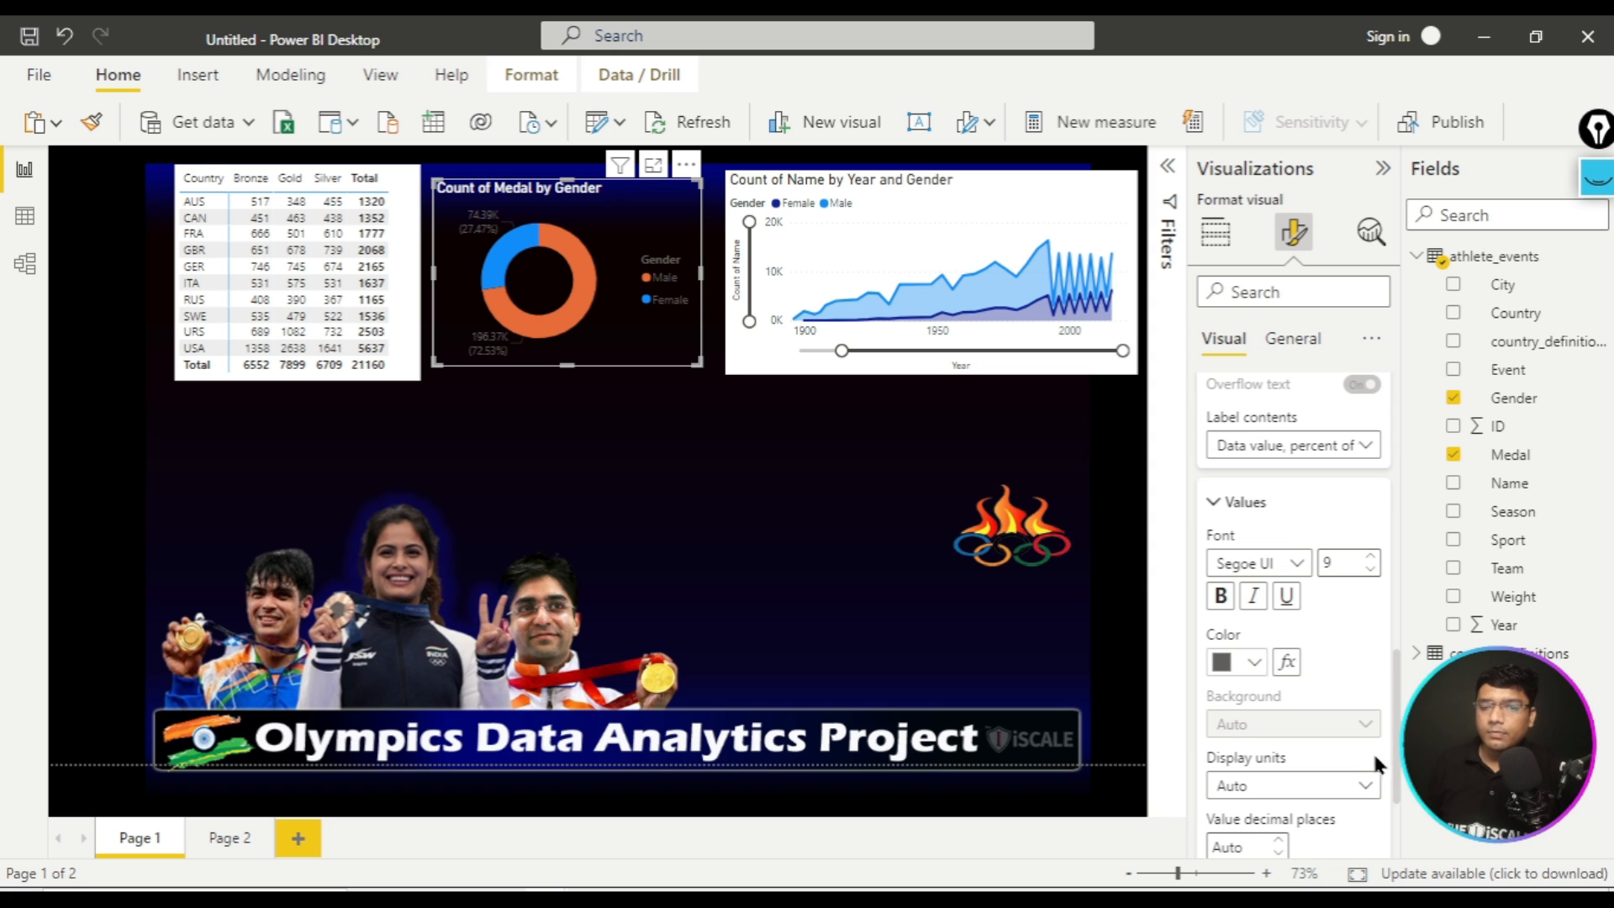
pyautogui.click(1260, 663)
pyautogui.click(1237, 341)
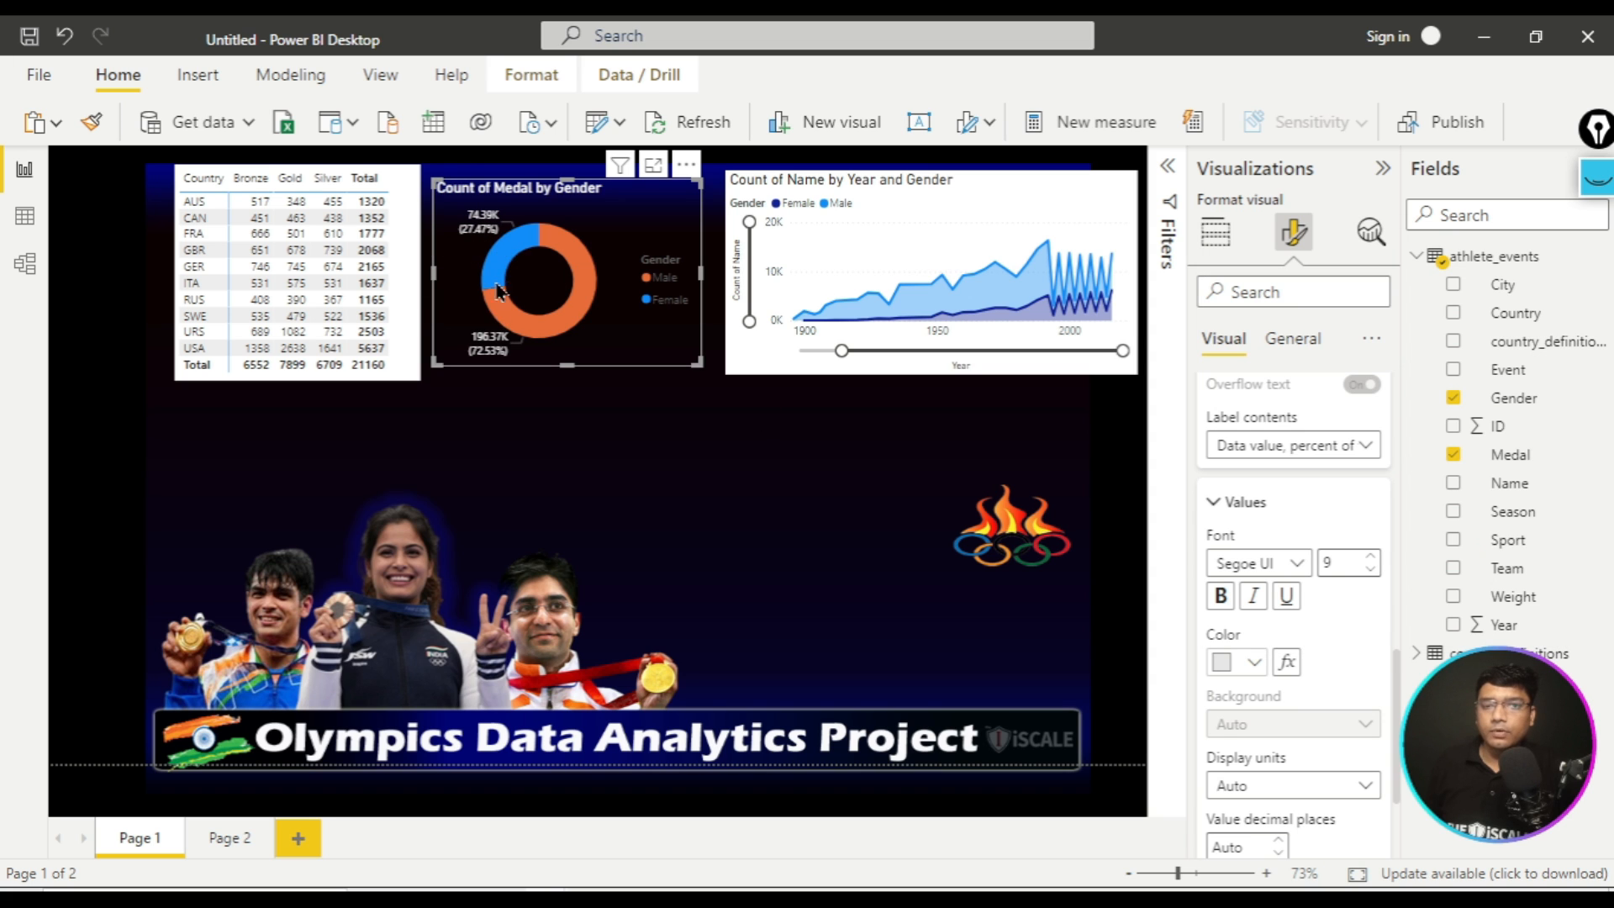
# - Set the donut chart's legend text color to light gray
pyautogui.scroll(-2, 1259, 740)
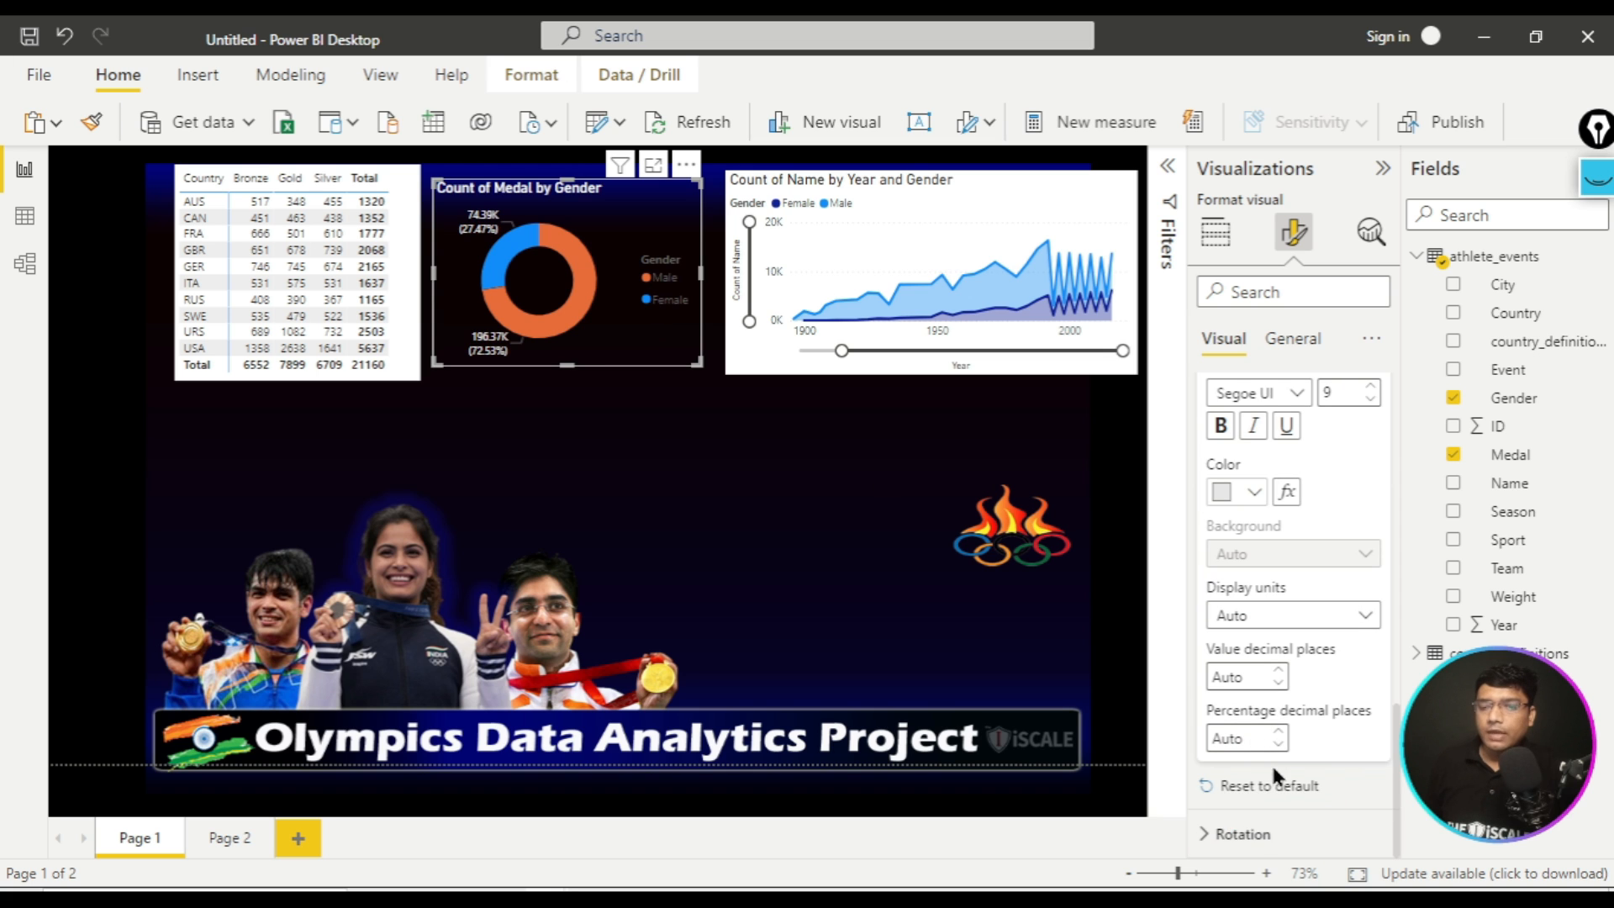
pyautogui.scroll(3, 1273, 655)
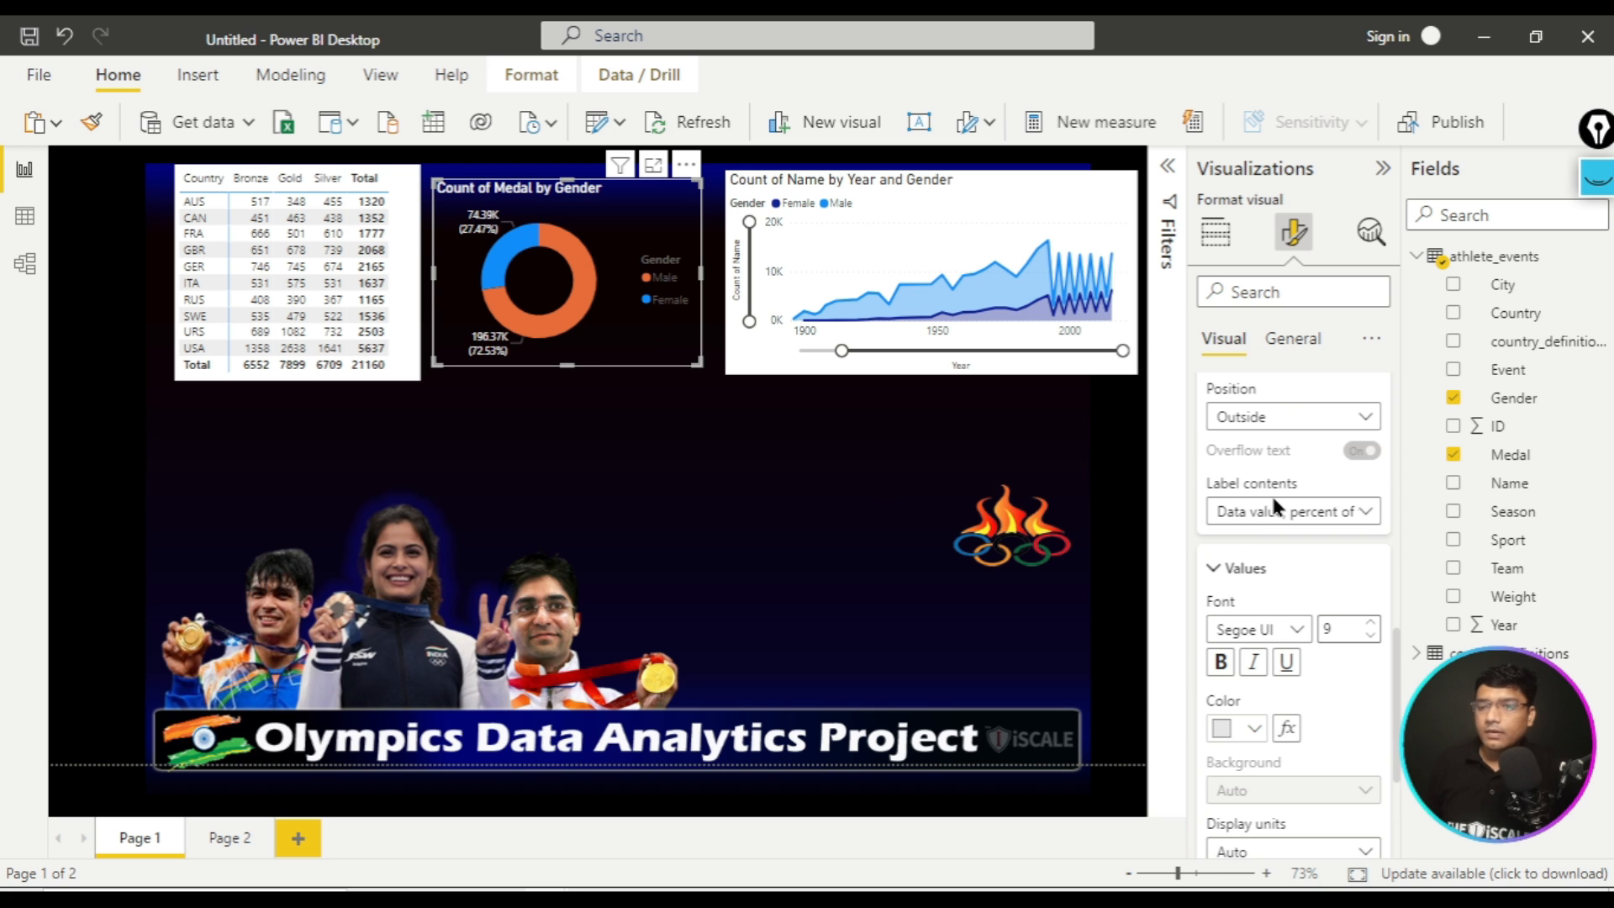
pyautogui.scroll(5, 1291, 555)
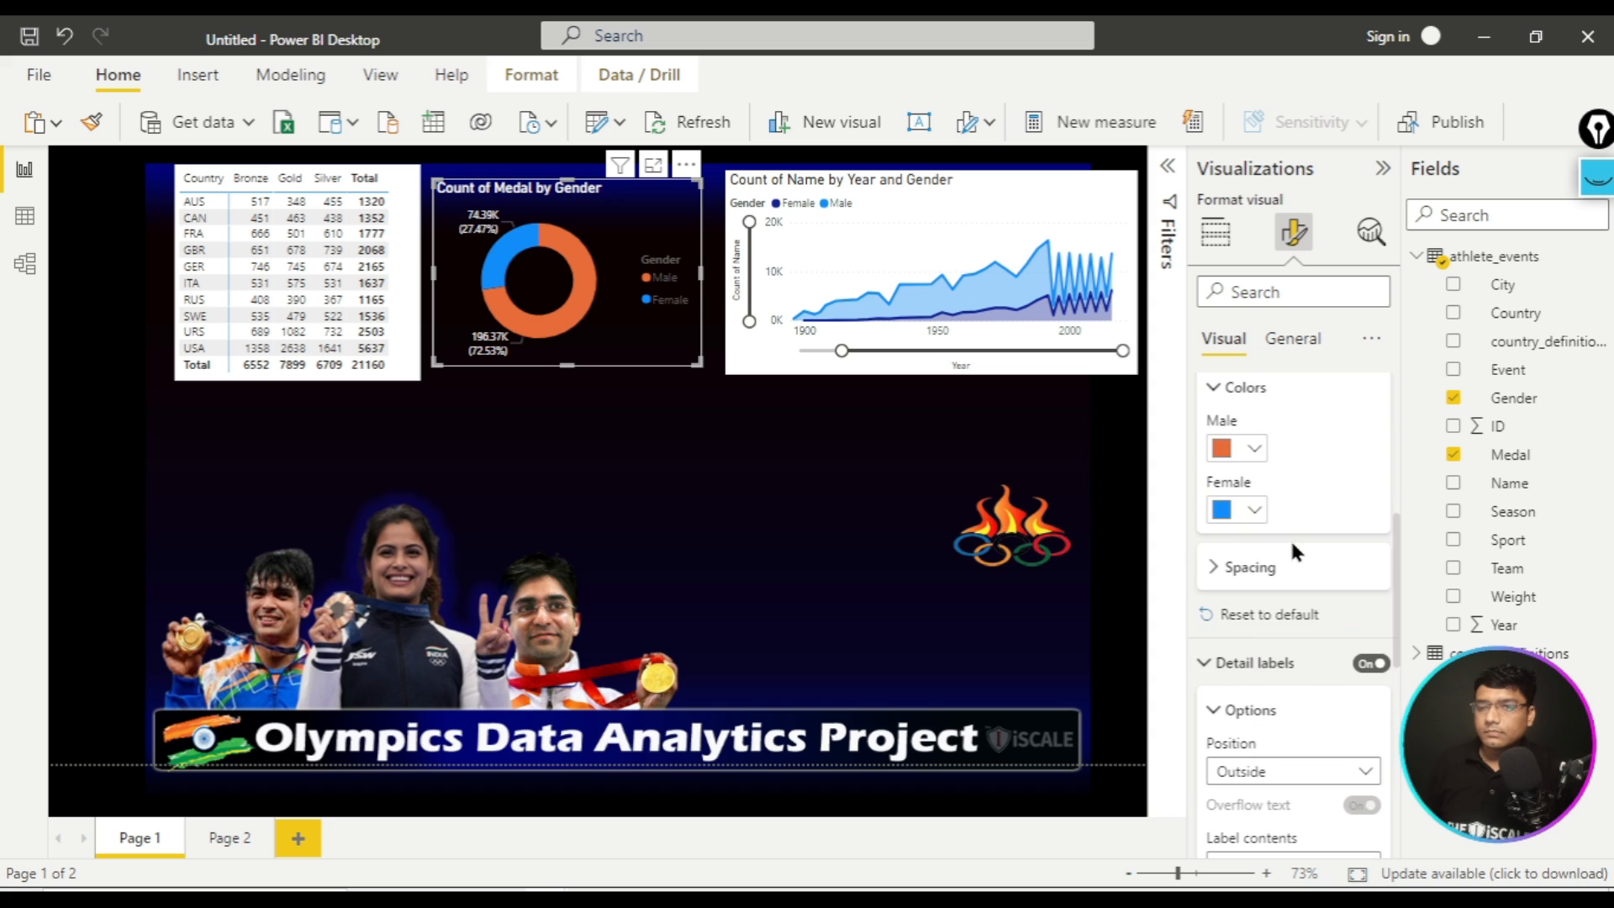
pyautogui.scroll(5, 1292, 551)
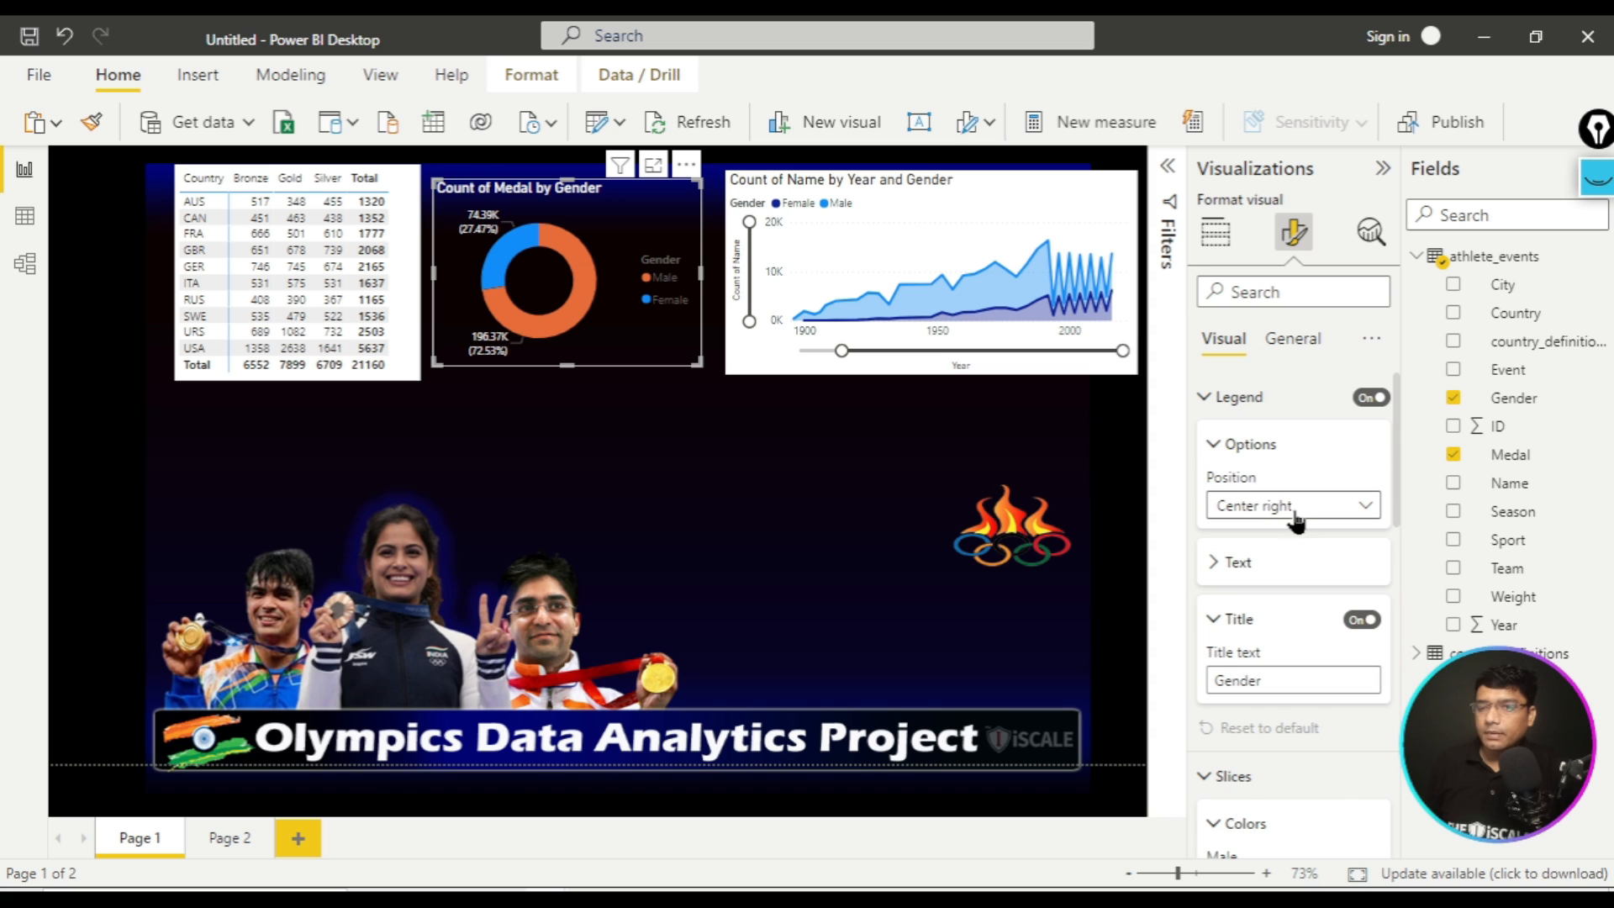
pyautogui.click(1243, 564)
pyautogui.scroll(-1, 1262, 655)
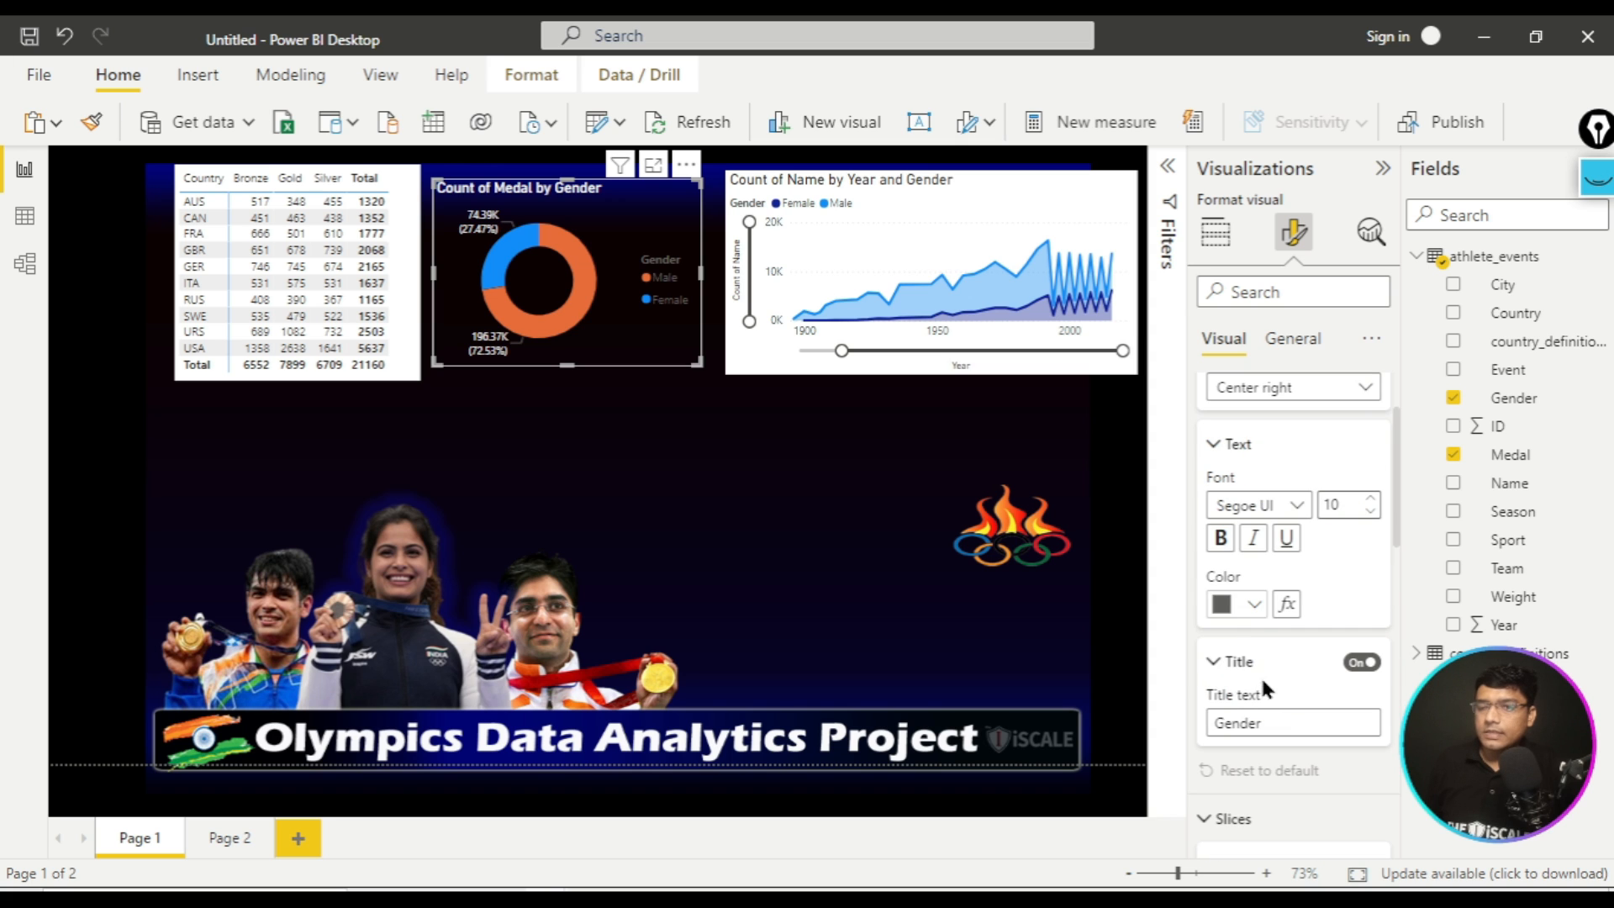
pyautogui.click(1252, 604)
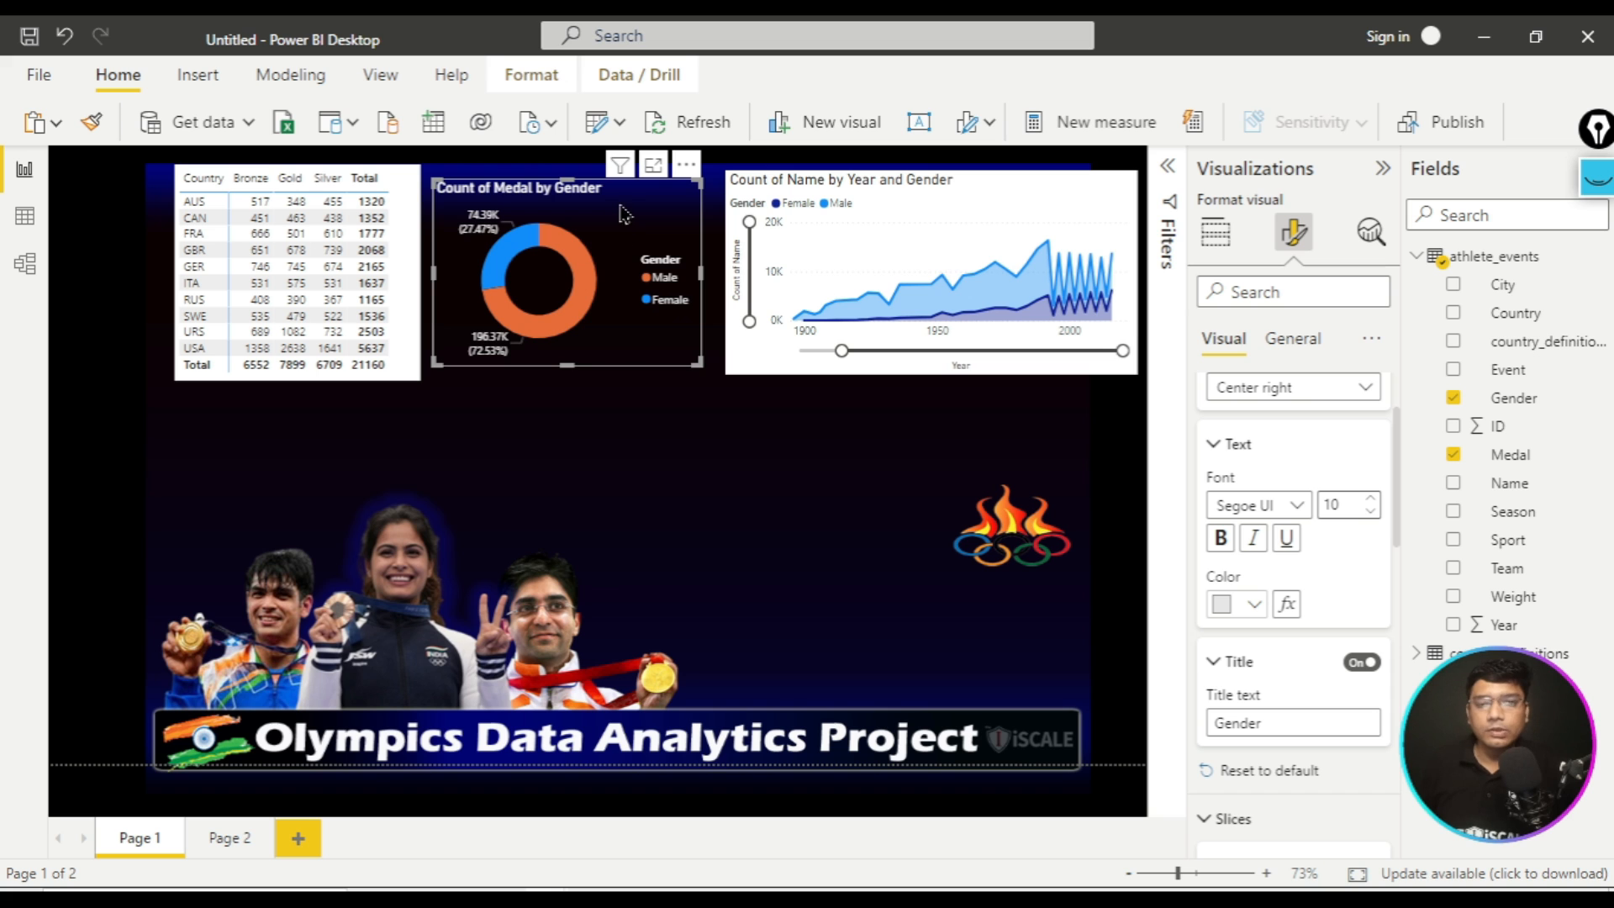
# - Move the donut chart down so it sits lower between the medal table and the area chart
pyautogui.moveTo(622, 200); pyautogui.dragTo(627, 301)
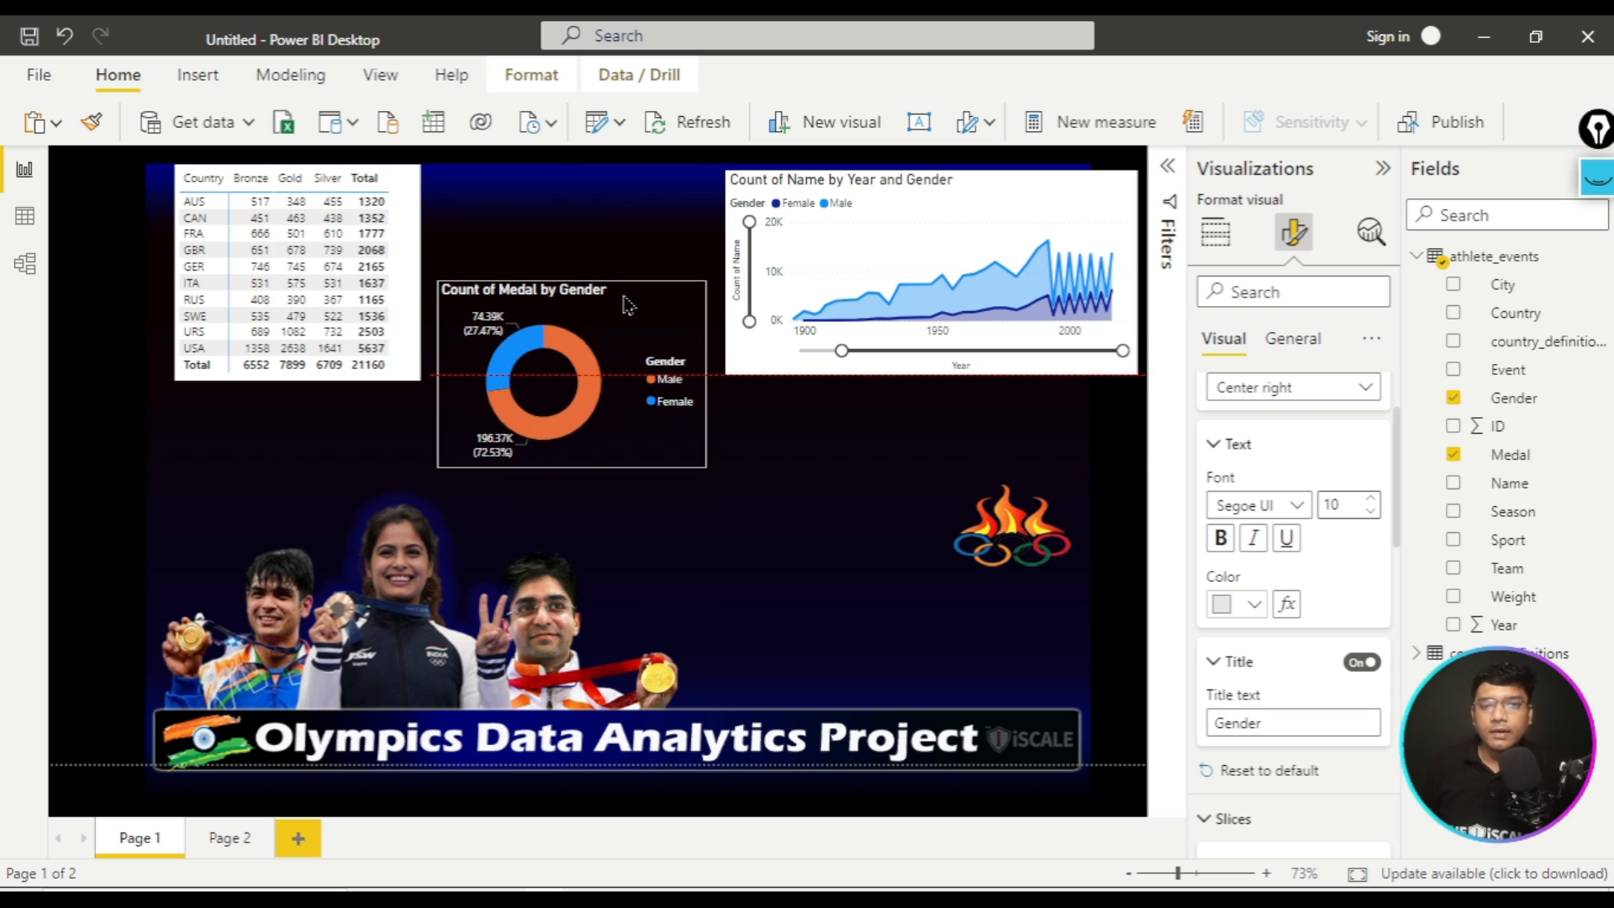
pyautogui.click(749, 564)
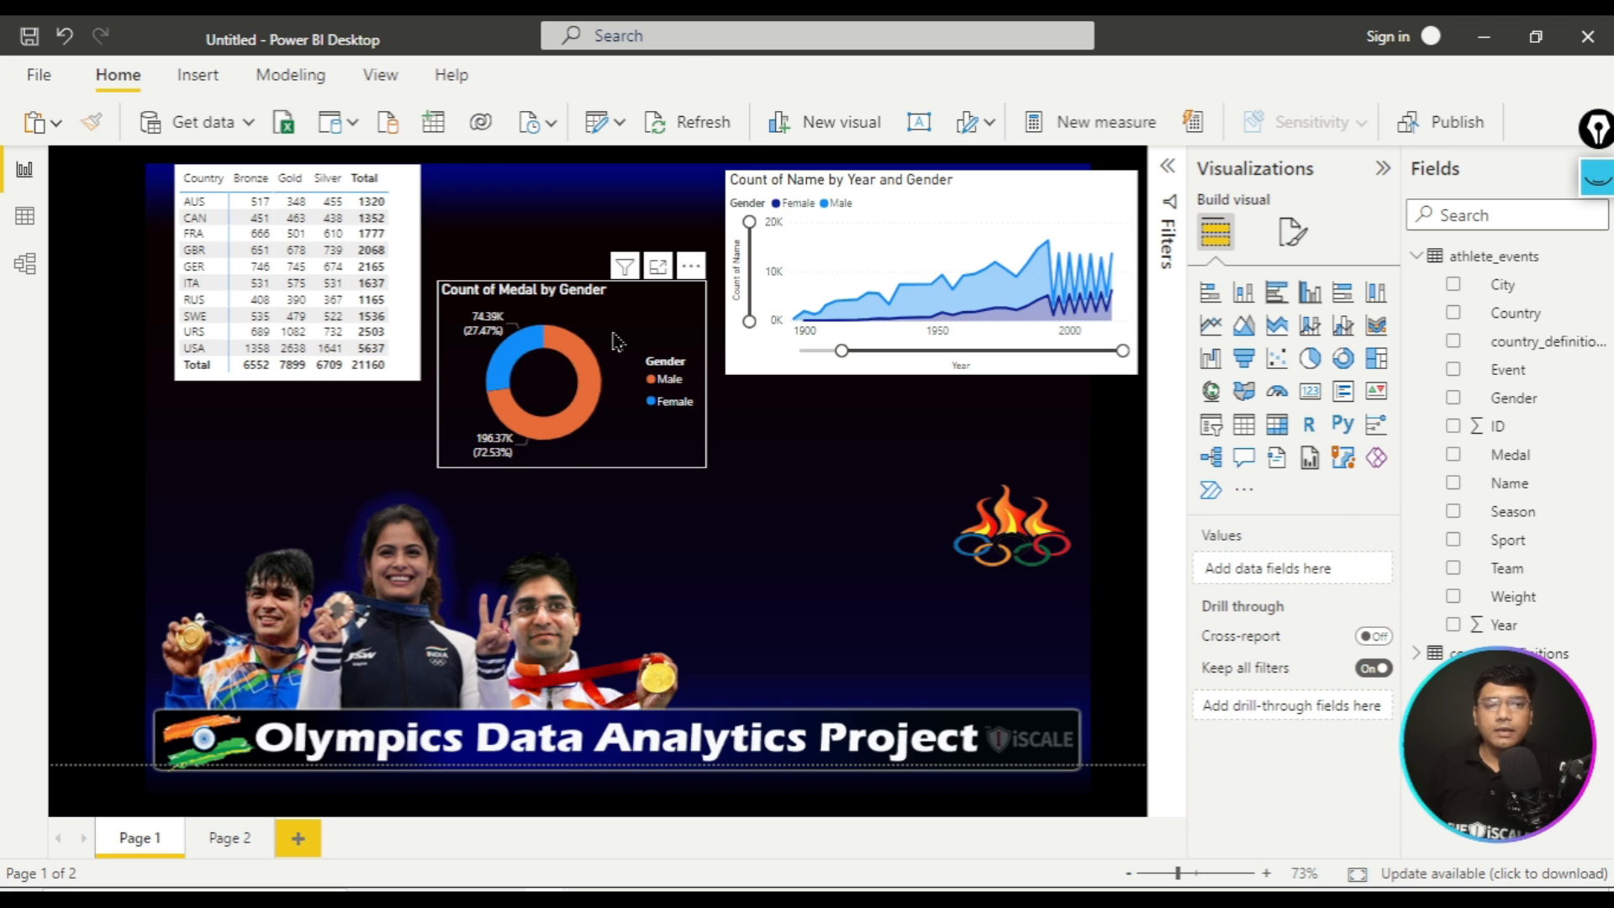
# - Turn on the donut chart's visual border and color it light gray
pyautogui.click(530, 304)
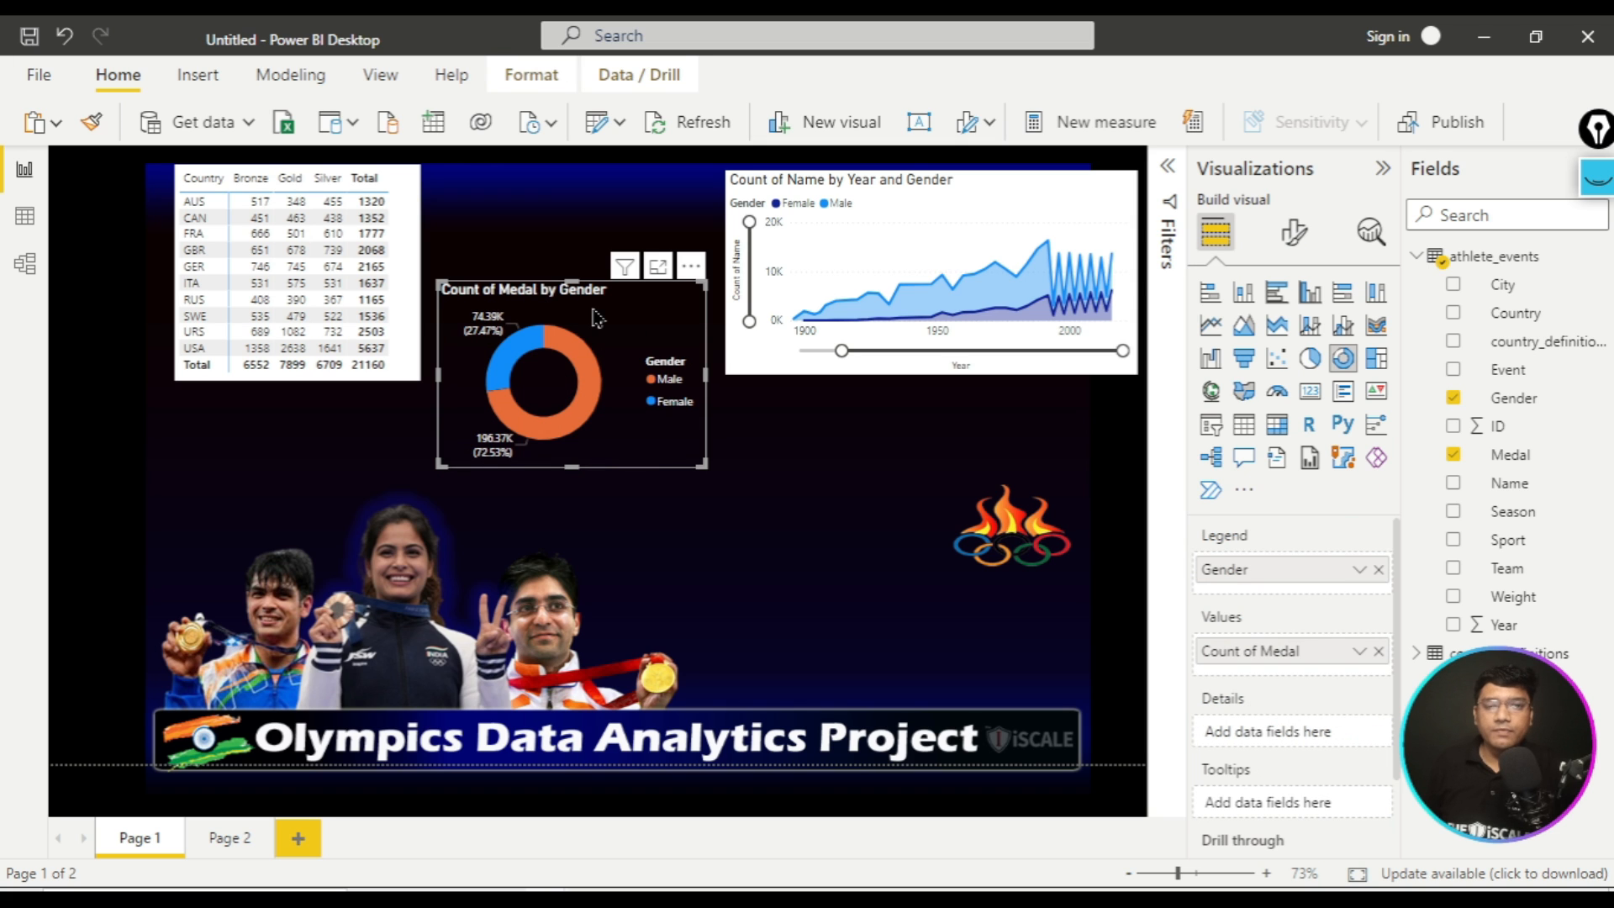
pyautogui.click(1294, 233)
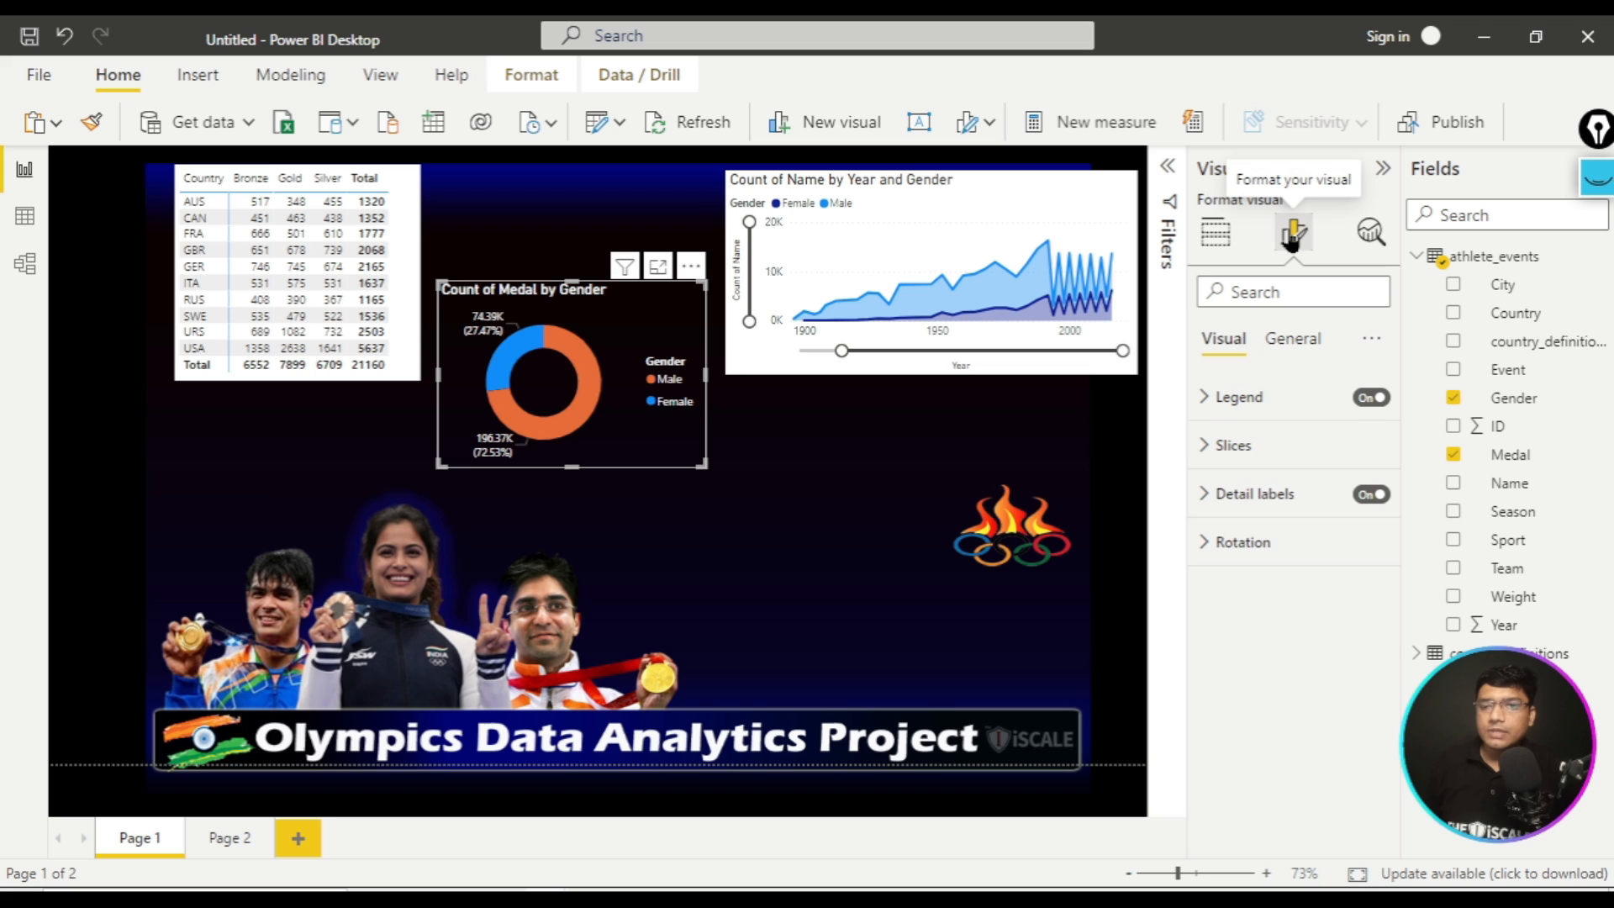
pyautogui.click(1292, 340)
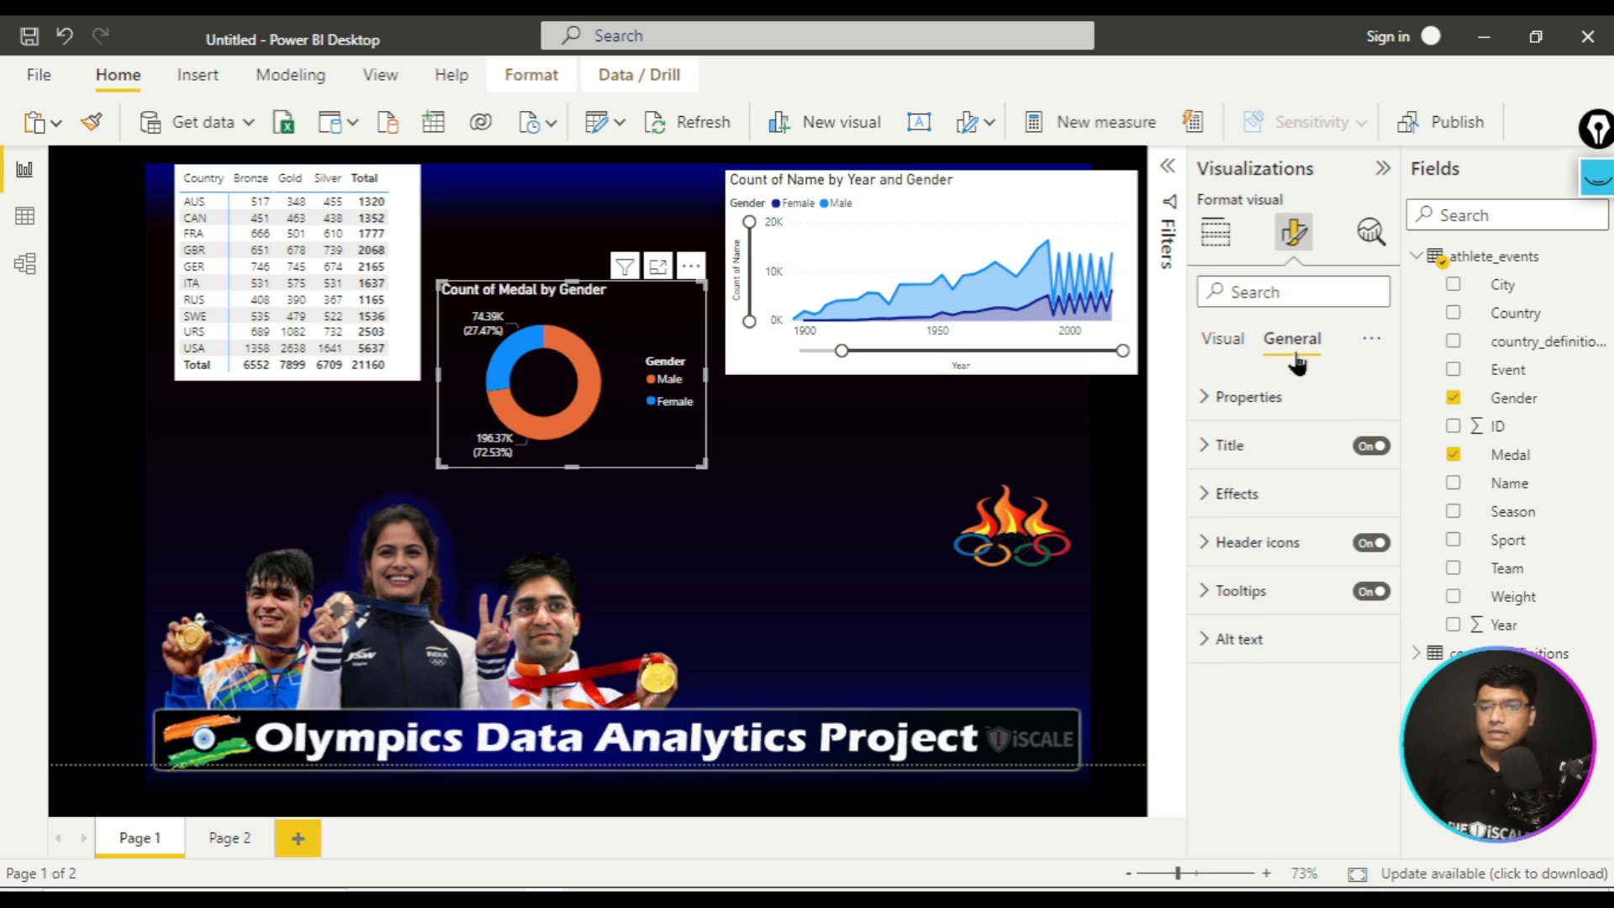
pyautogui.click(1234, 496)
pyautogui.scroll(-2, 1295, 627)
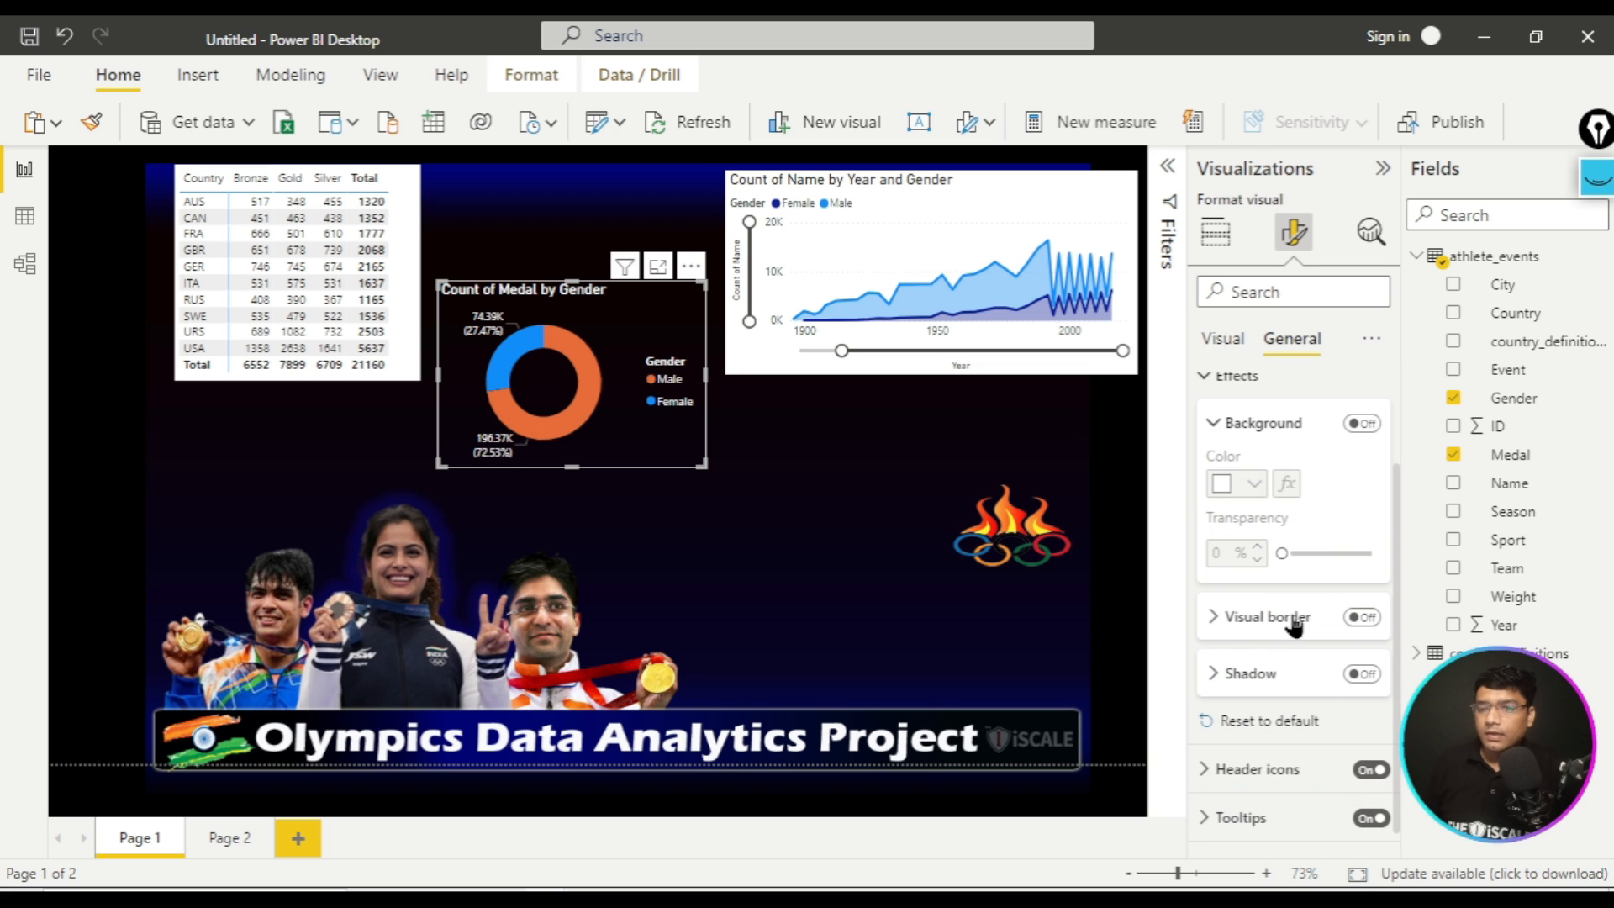
pyautogui.scroll(2, 1274, 580)
pyautogui.click(1253, 541)
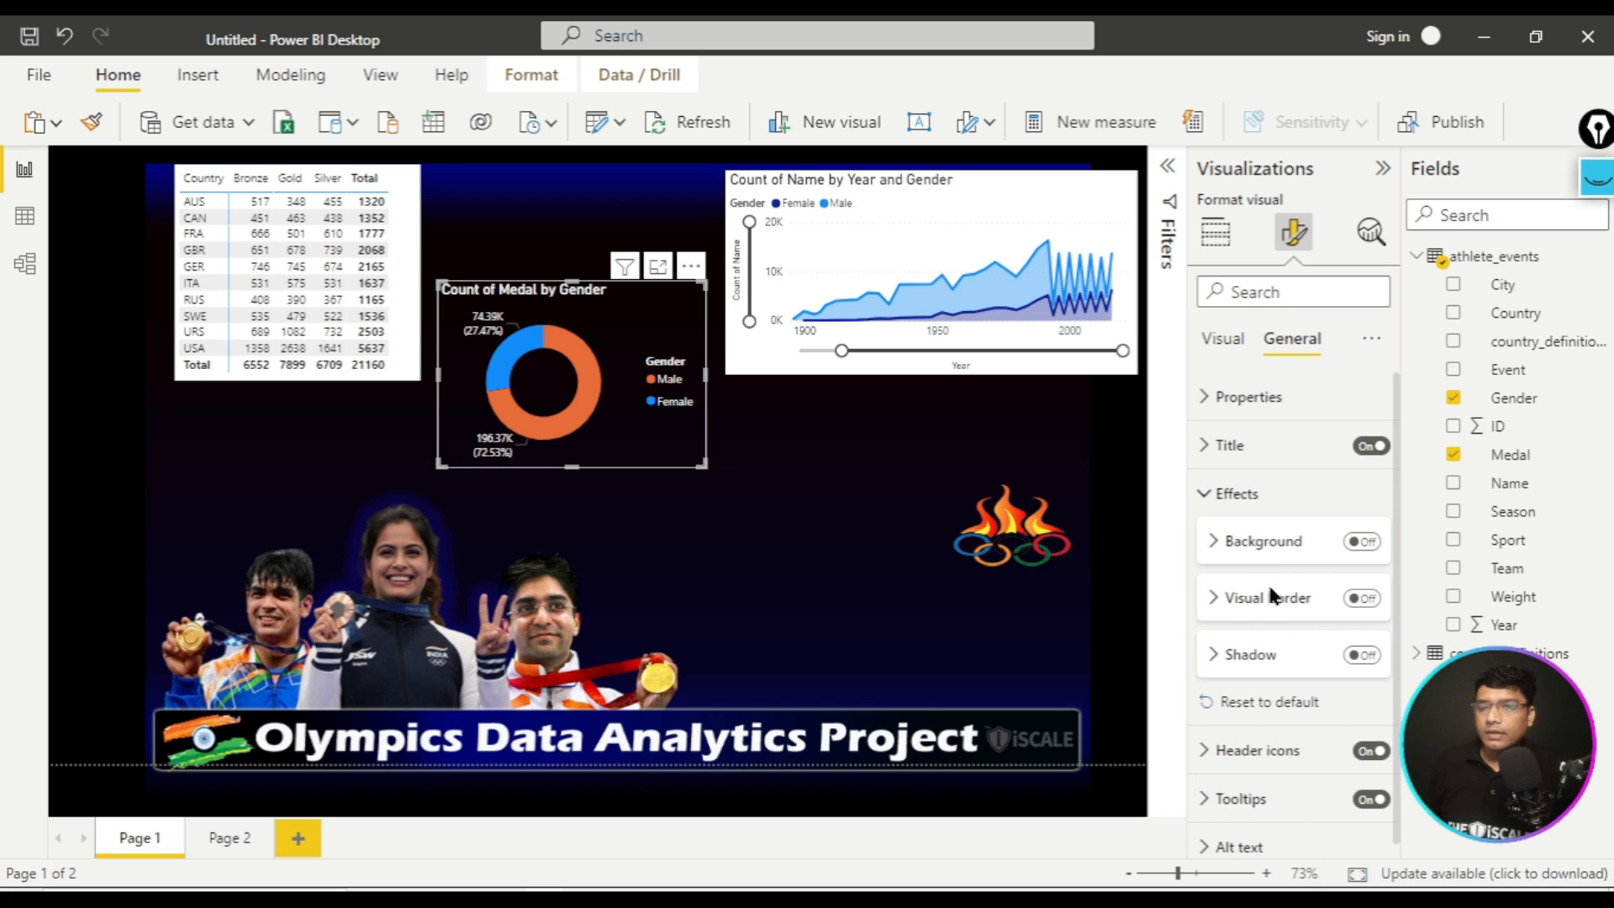
pyautogui.click(1238, 604)
pyautogui.click(1367, 602)
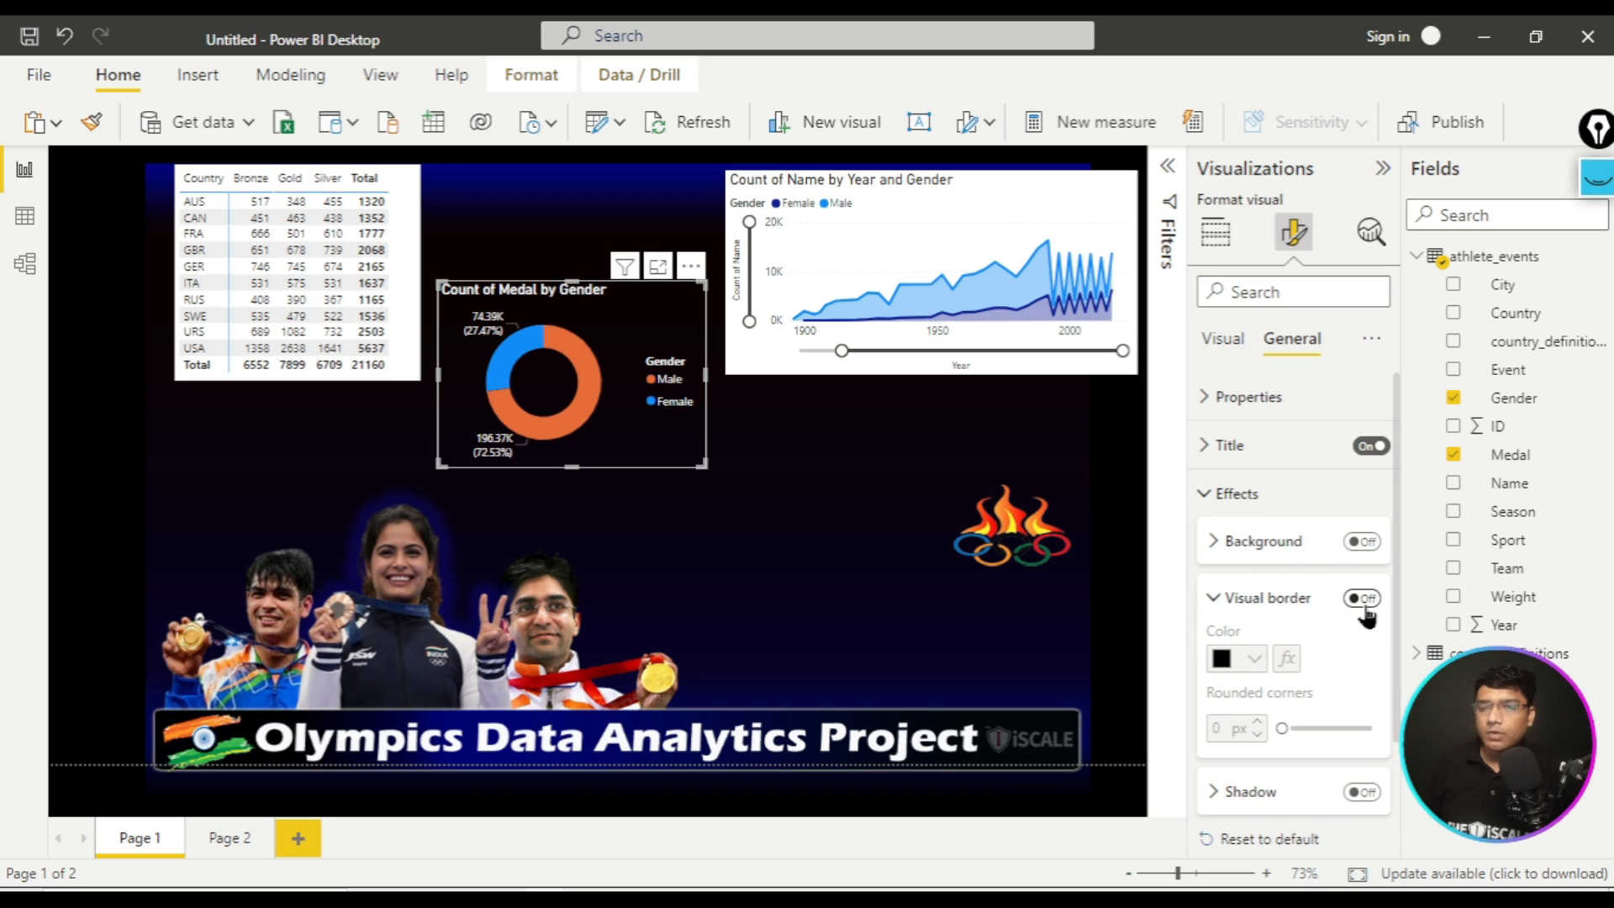
pyautogui.scroll(-2, 1355, 641)
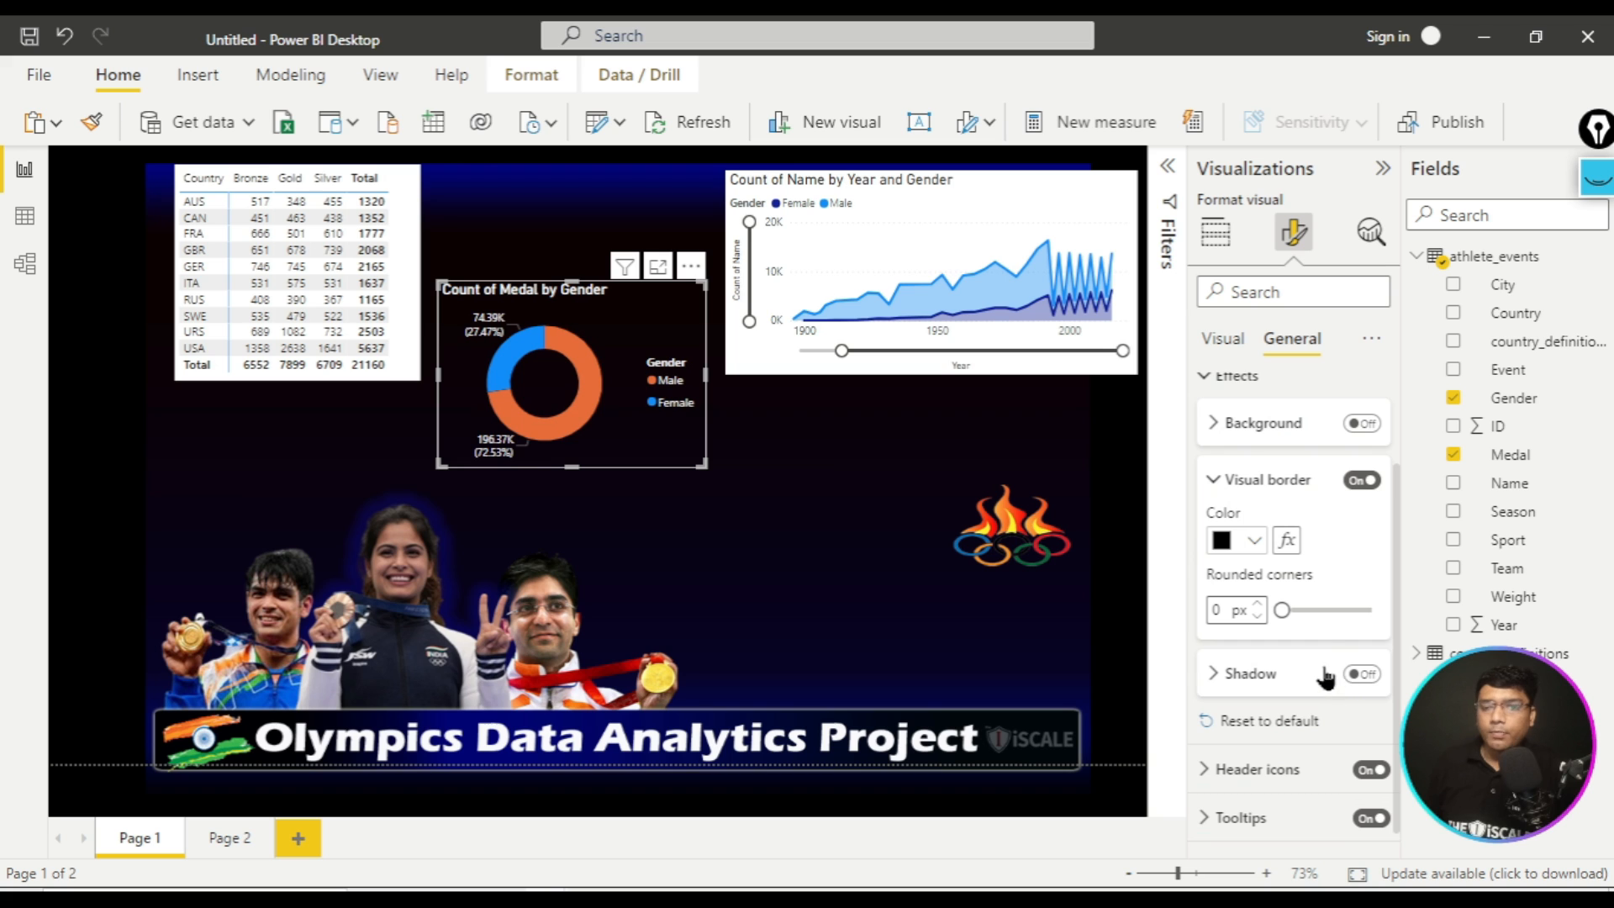
pyautogui.click(1252, 542)
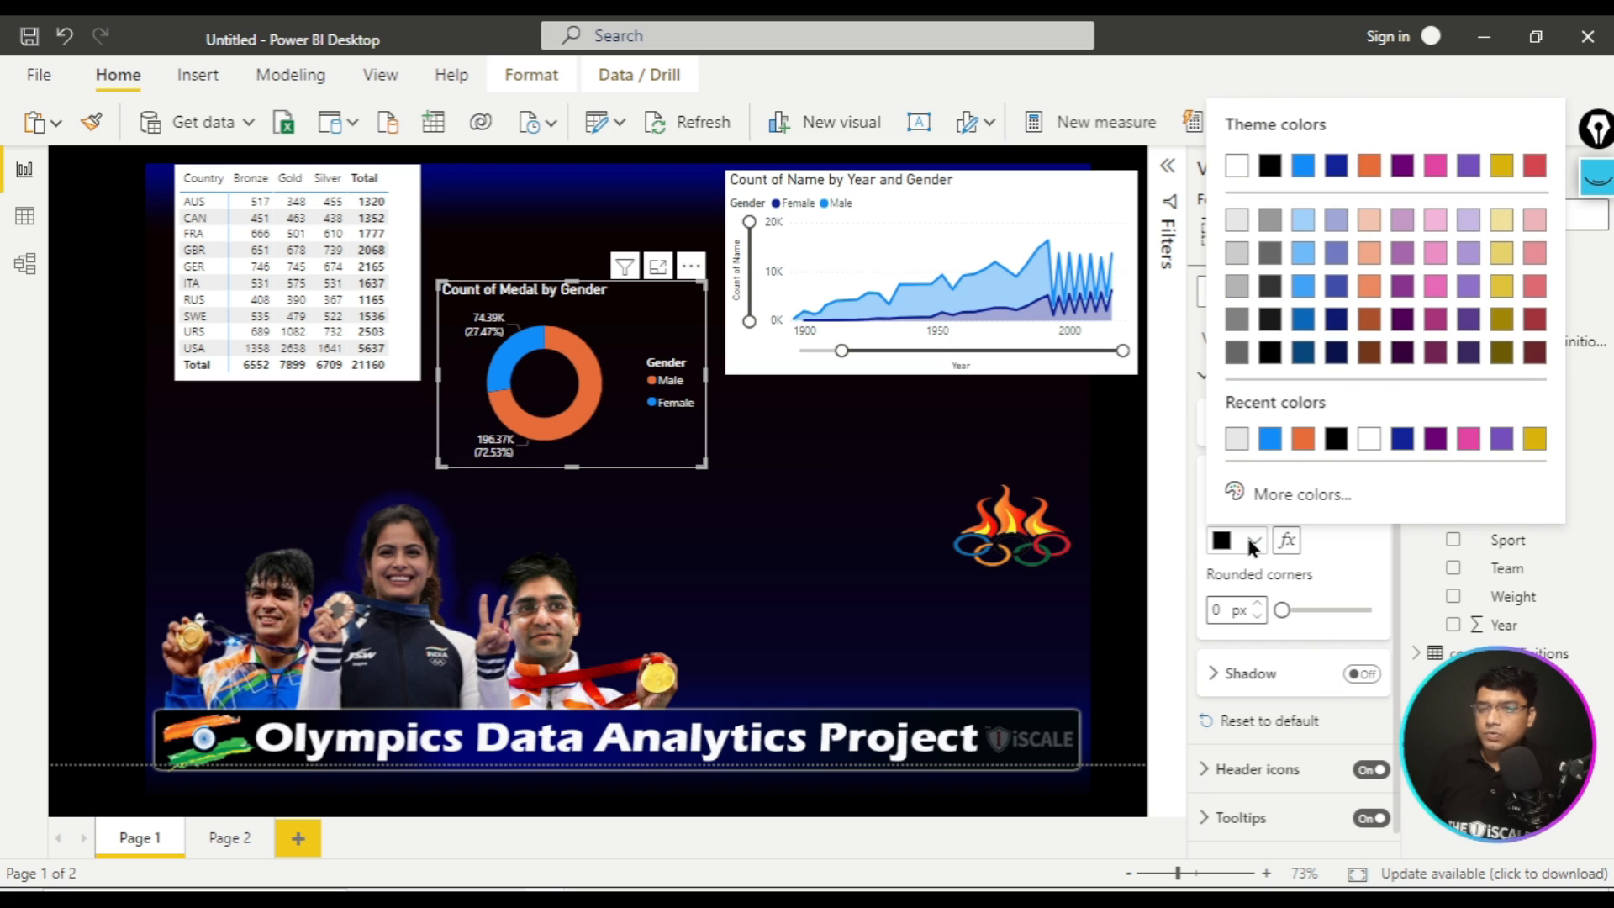
pyautogui.click(1242, 222)
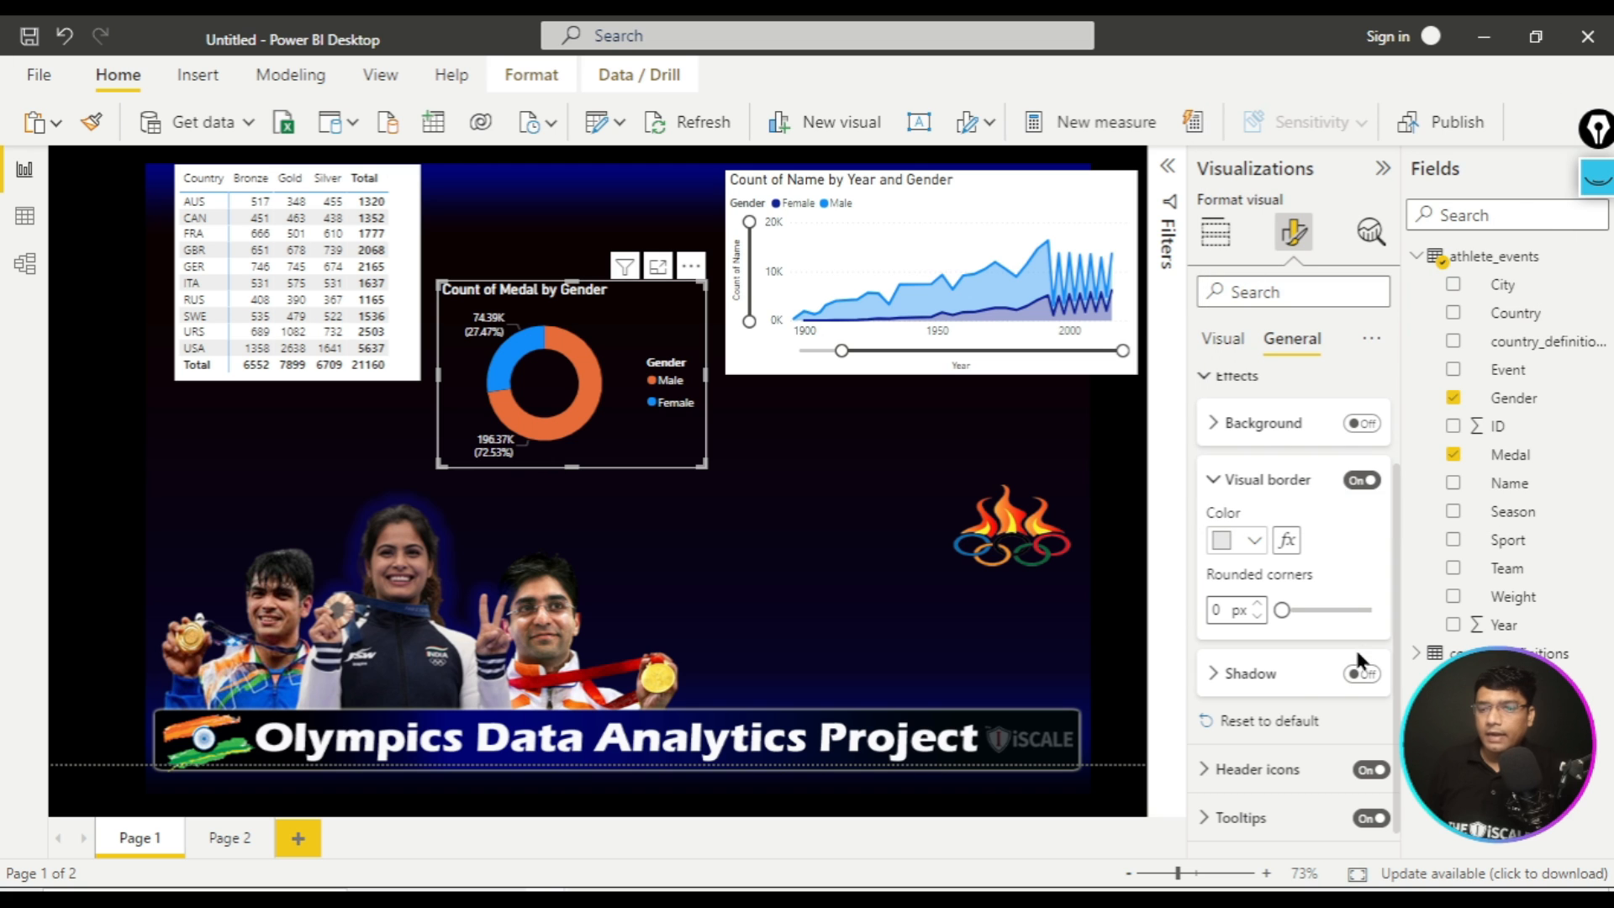
# - Turn on the donut chart's shadow in white, keeping the Outside offset
pyautogui.click(1255, 678)
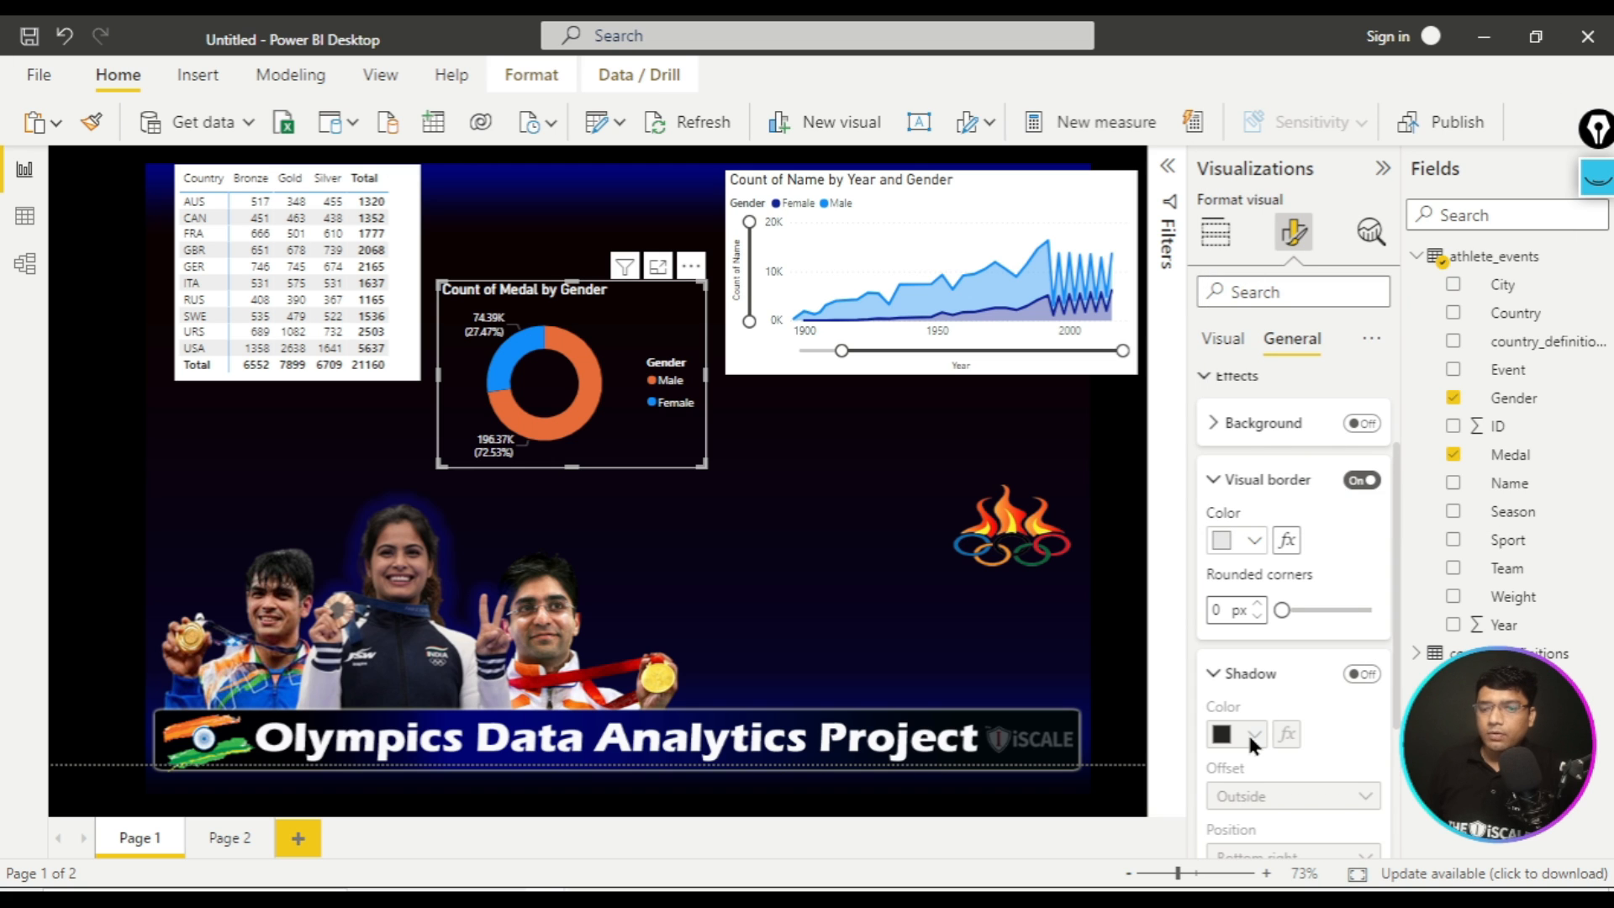
pyautogui.scroll(-2, 1251, 737)
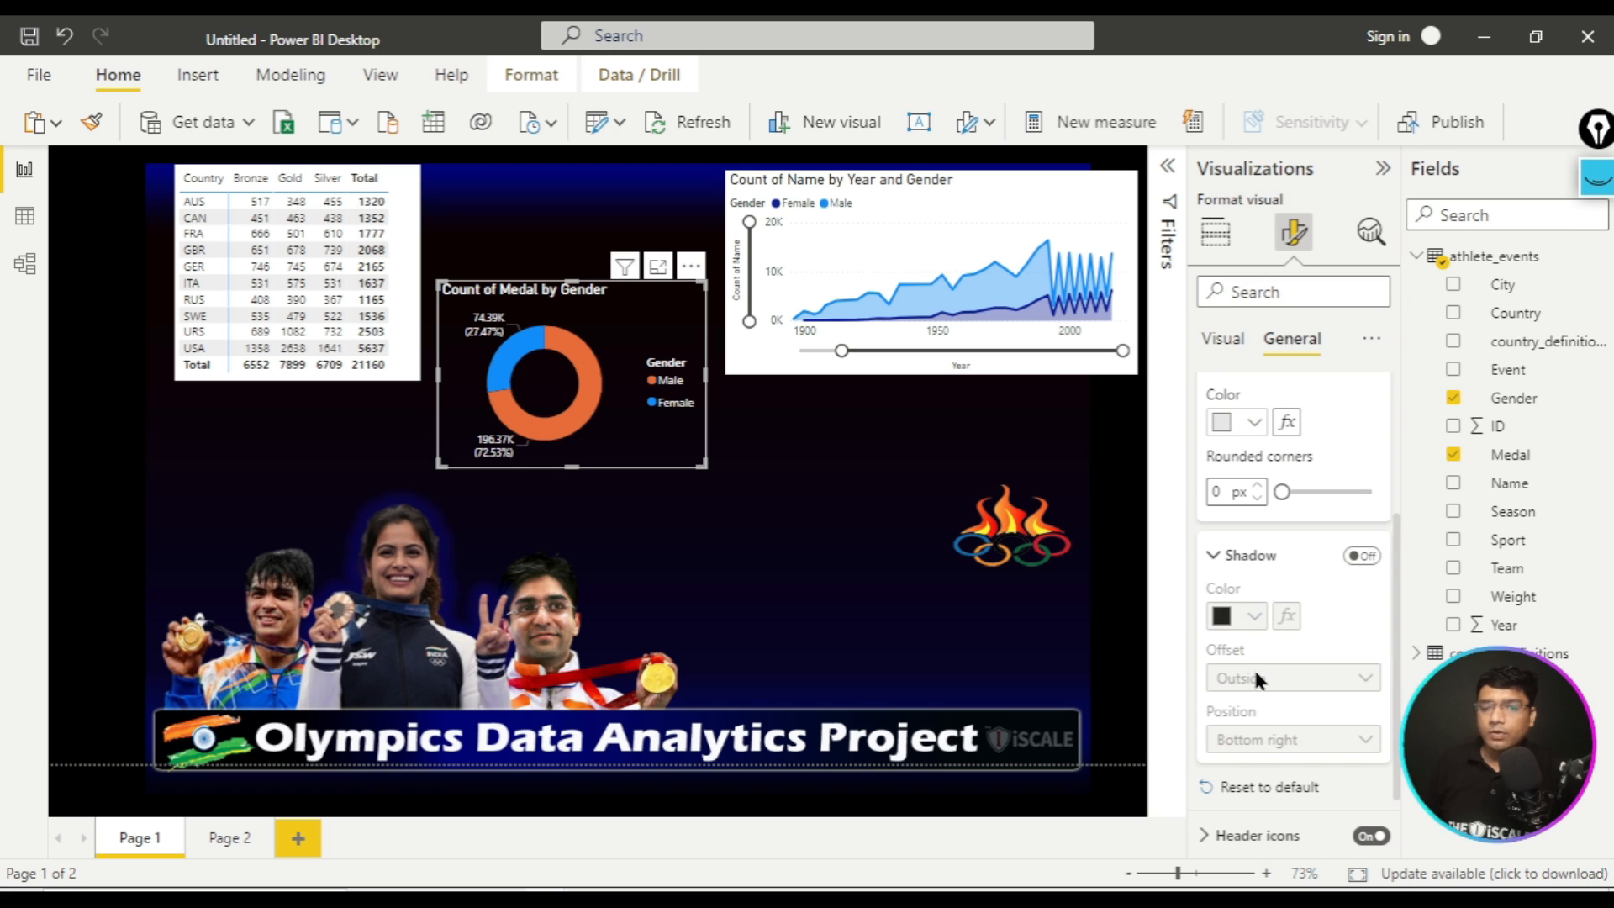
pyautogui.click(1362, 555)
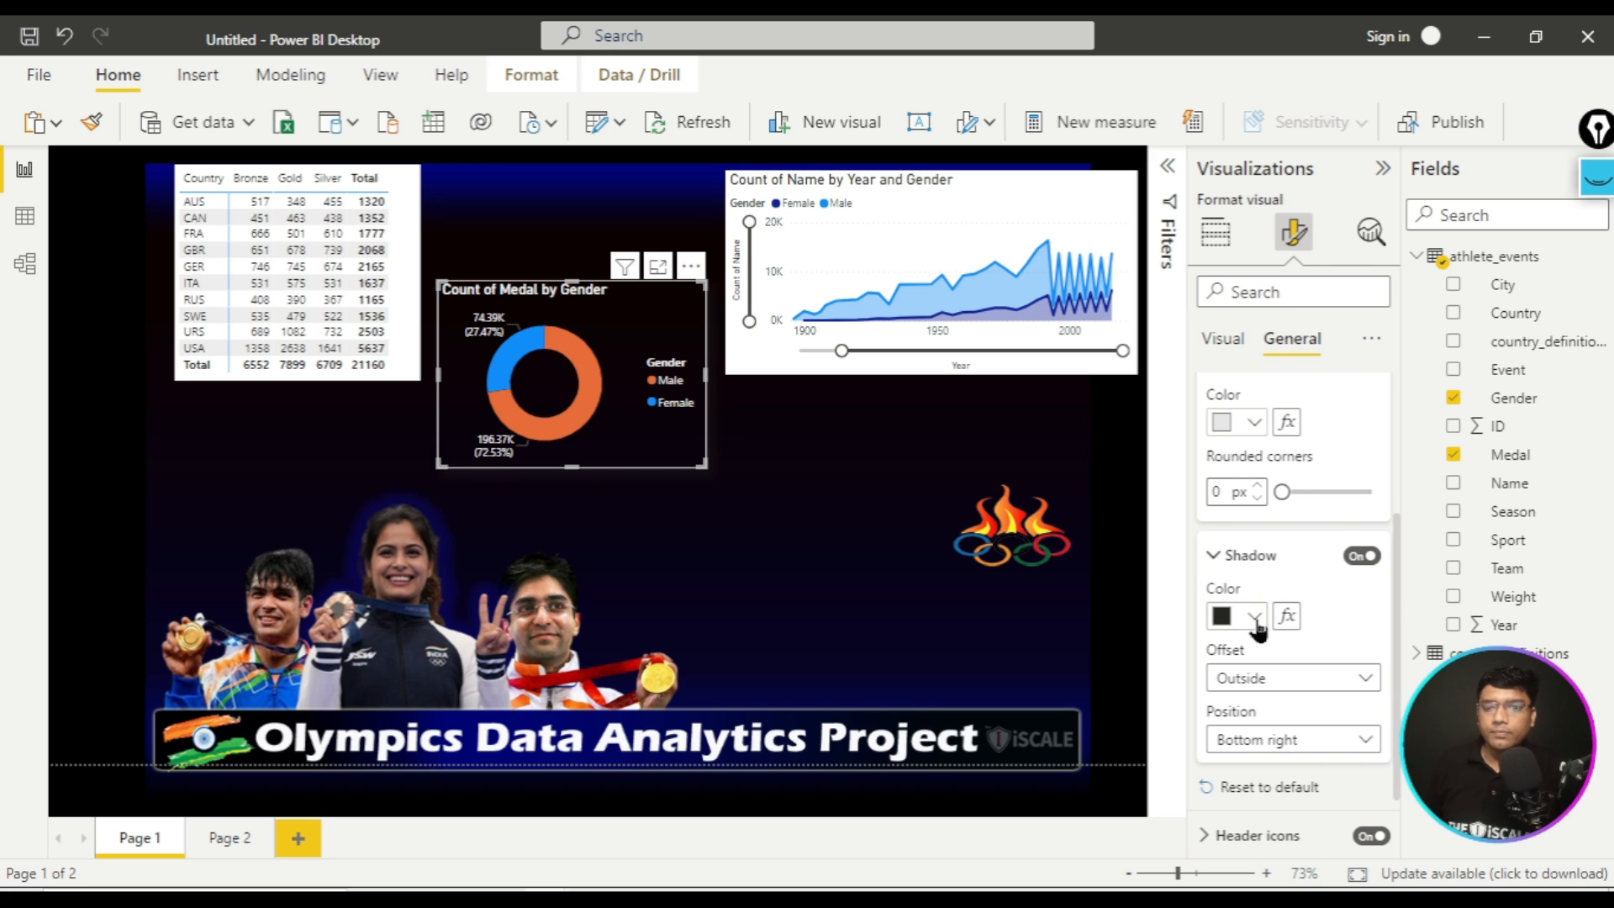
pyautogui.click(1254, 618)
pyautogui.click(1370, 514)
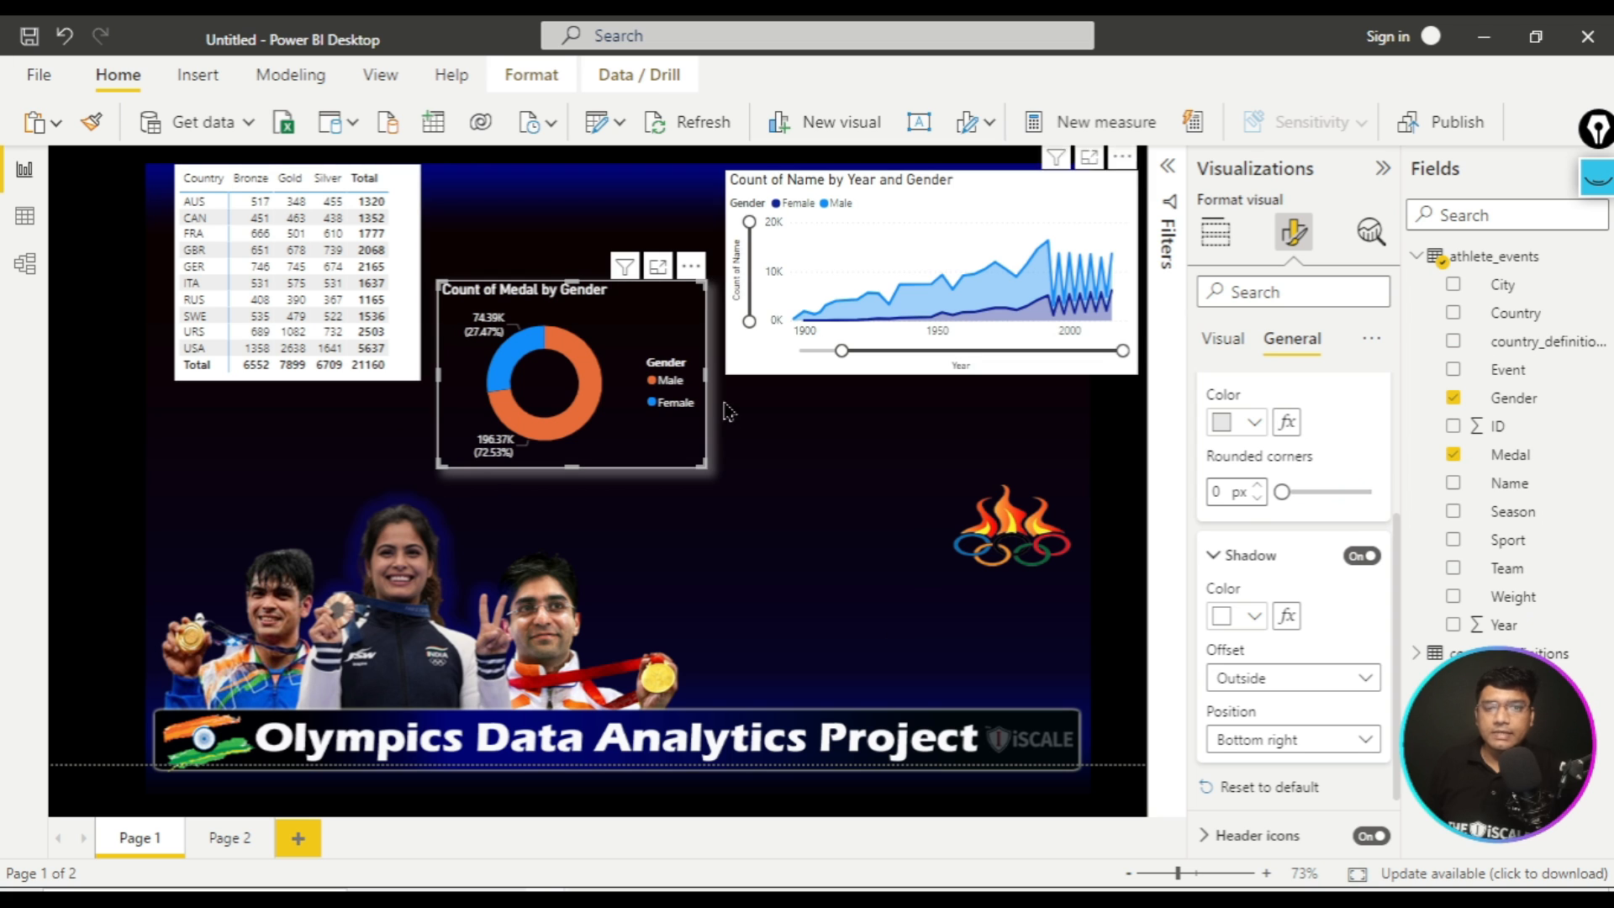
pyautogui.click(1302, 683)
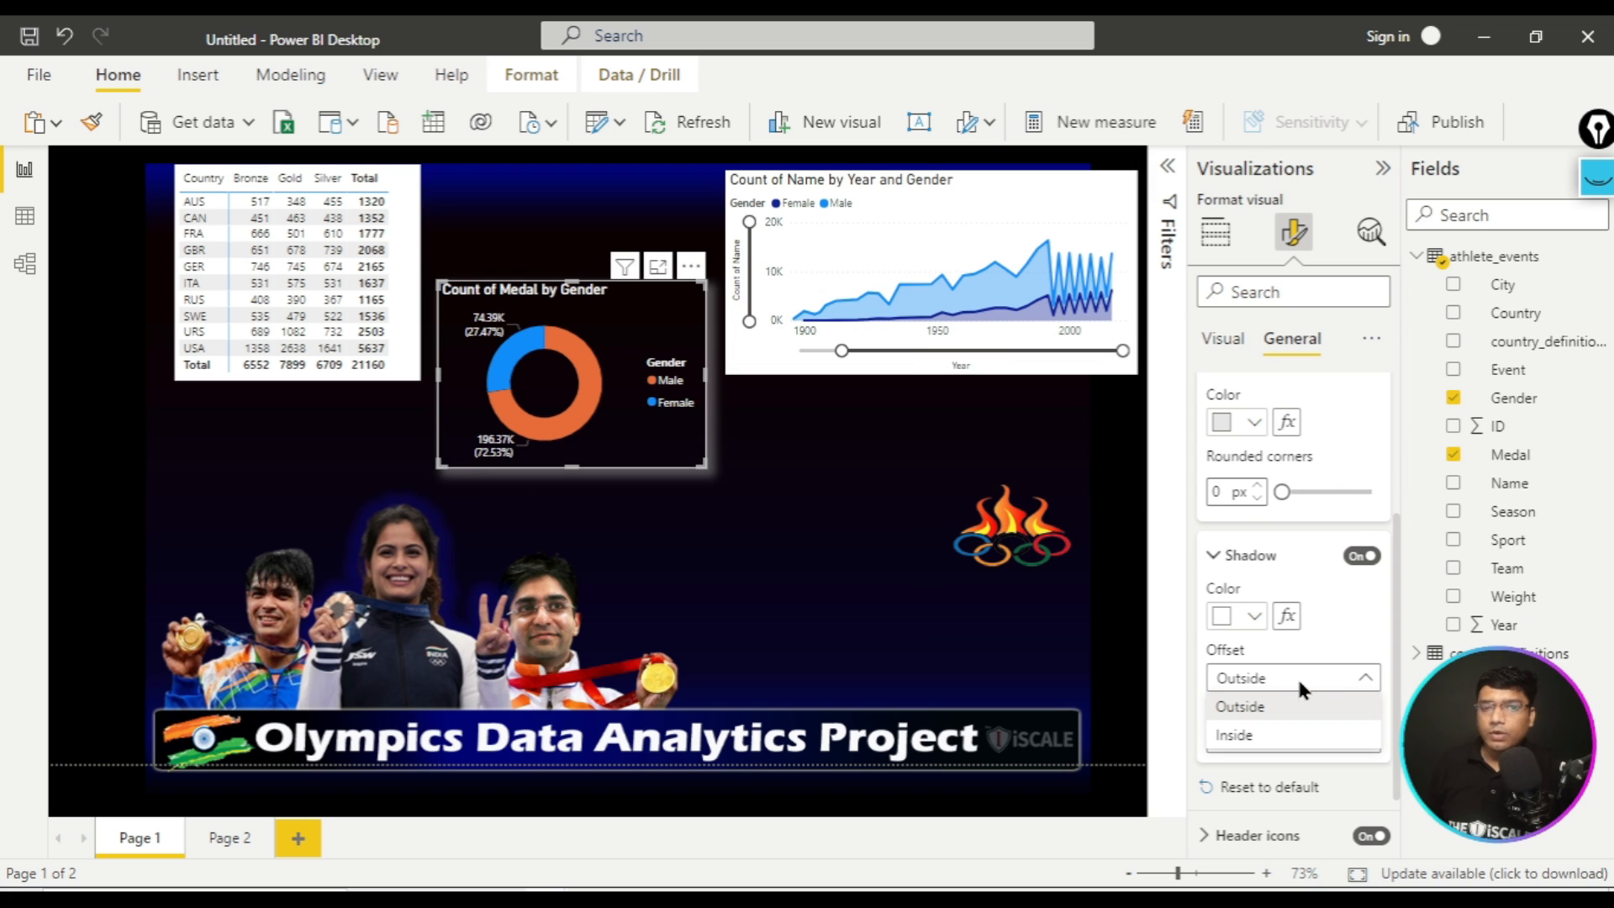
pyautogui.click(1327, 682)
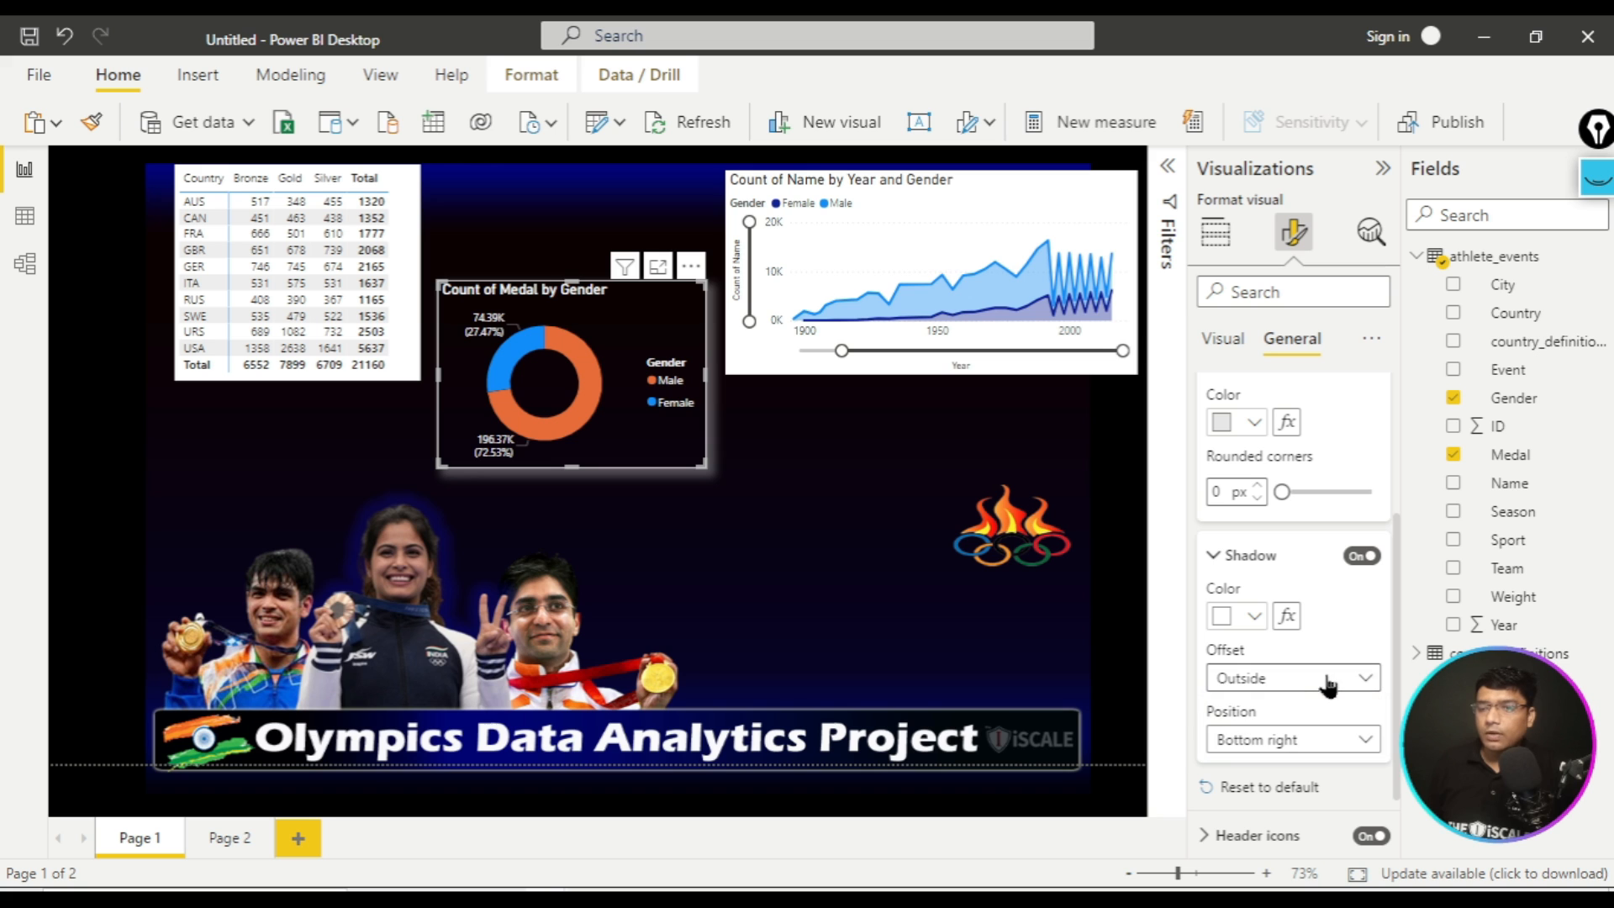
# - Change the donut chart's shadow color to light yellow and its position to Center
pyautogui.click(1251, 614)
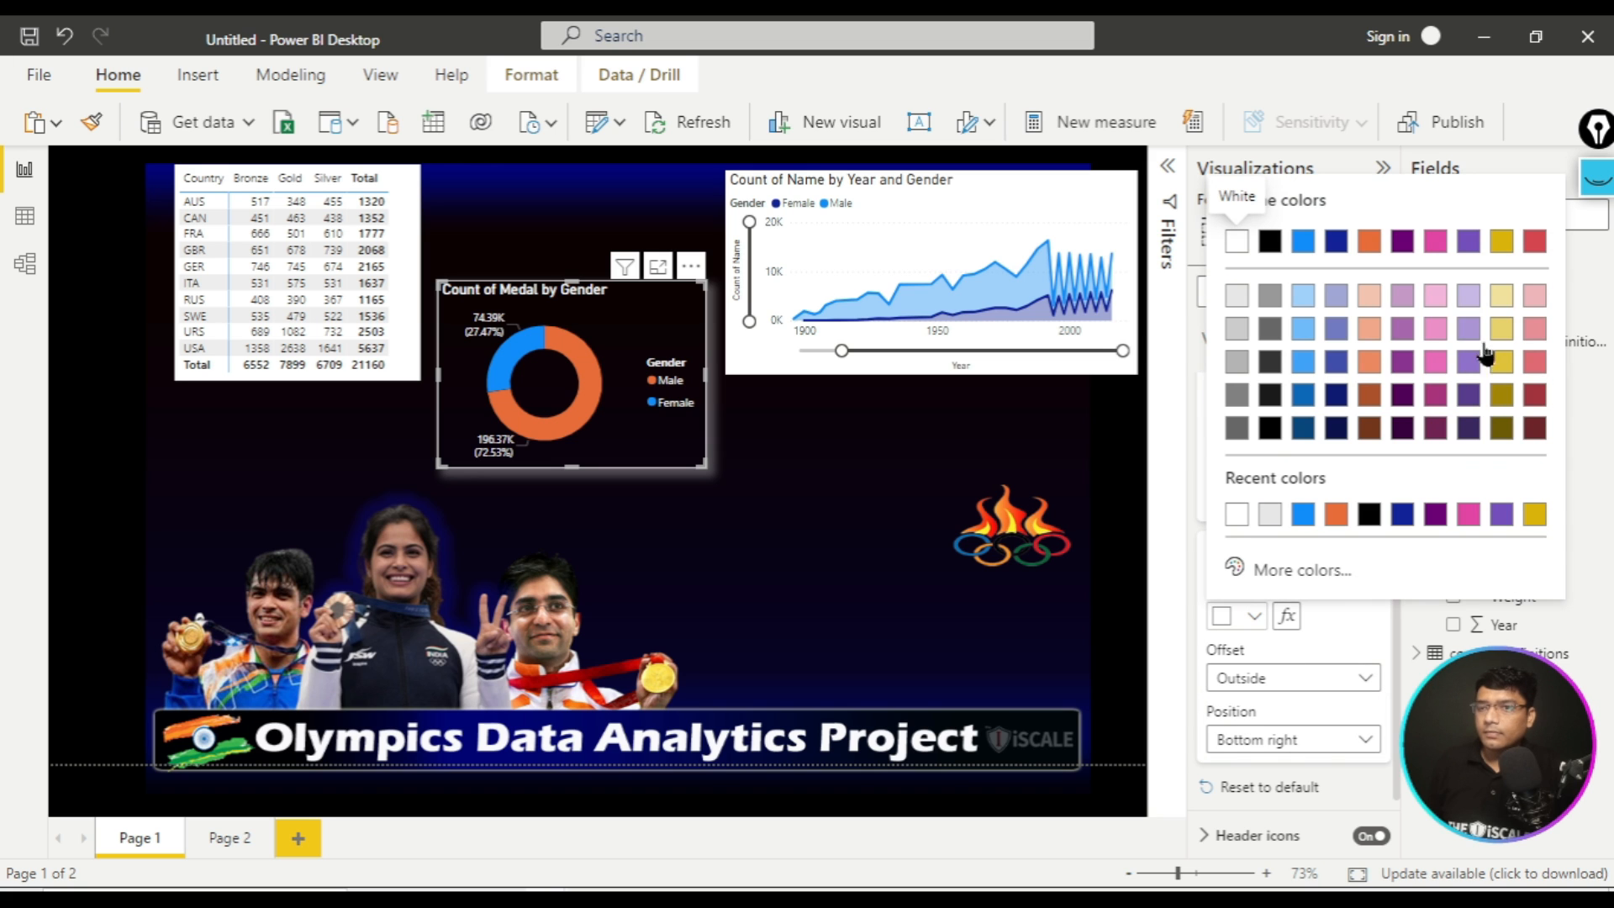
pyautogui.click(1502, 296)
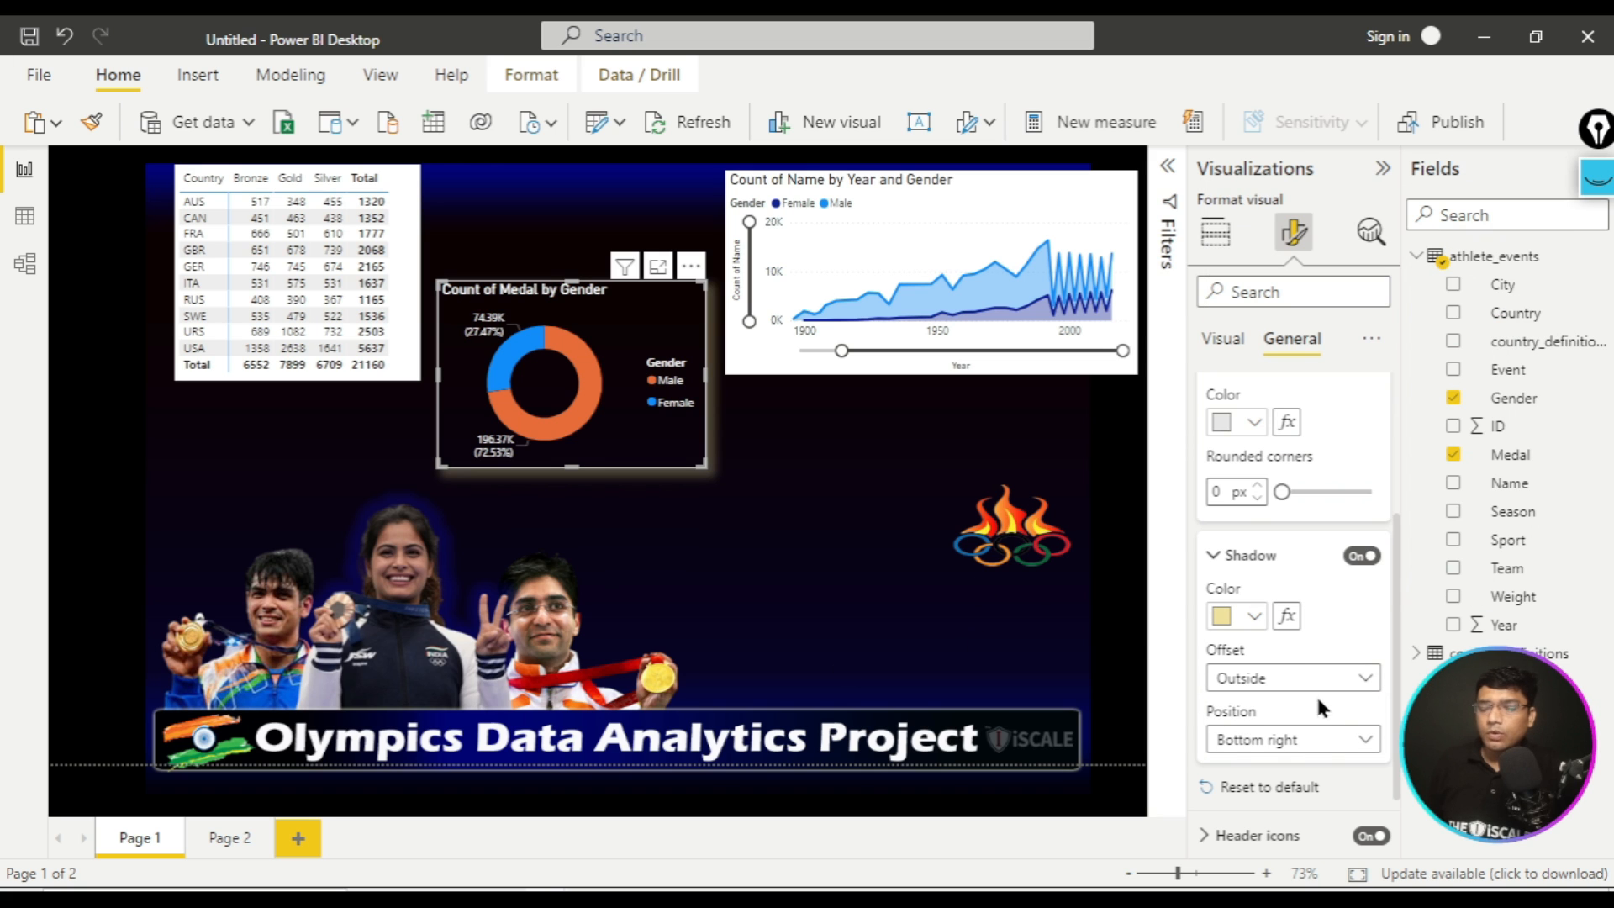
pyautogui.click(1360, 741)
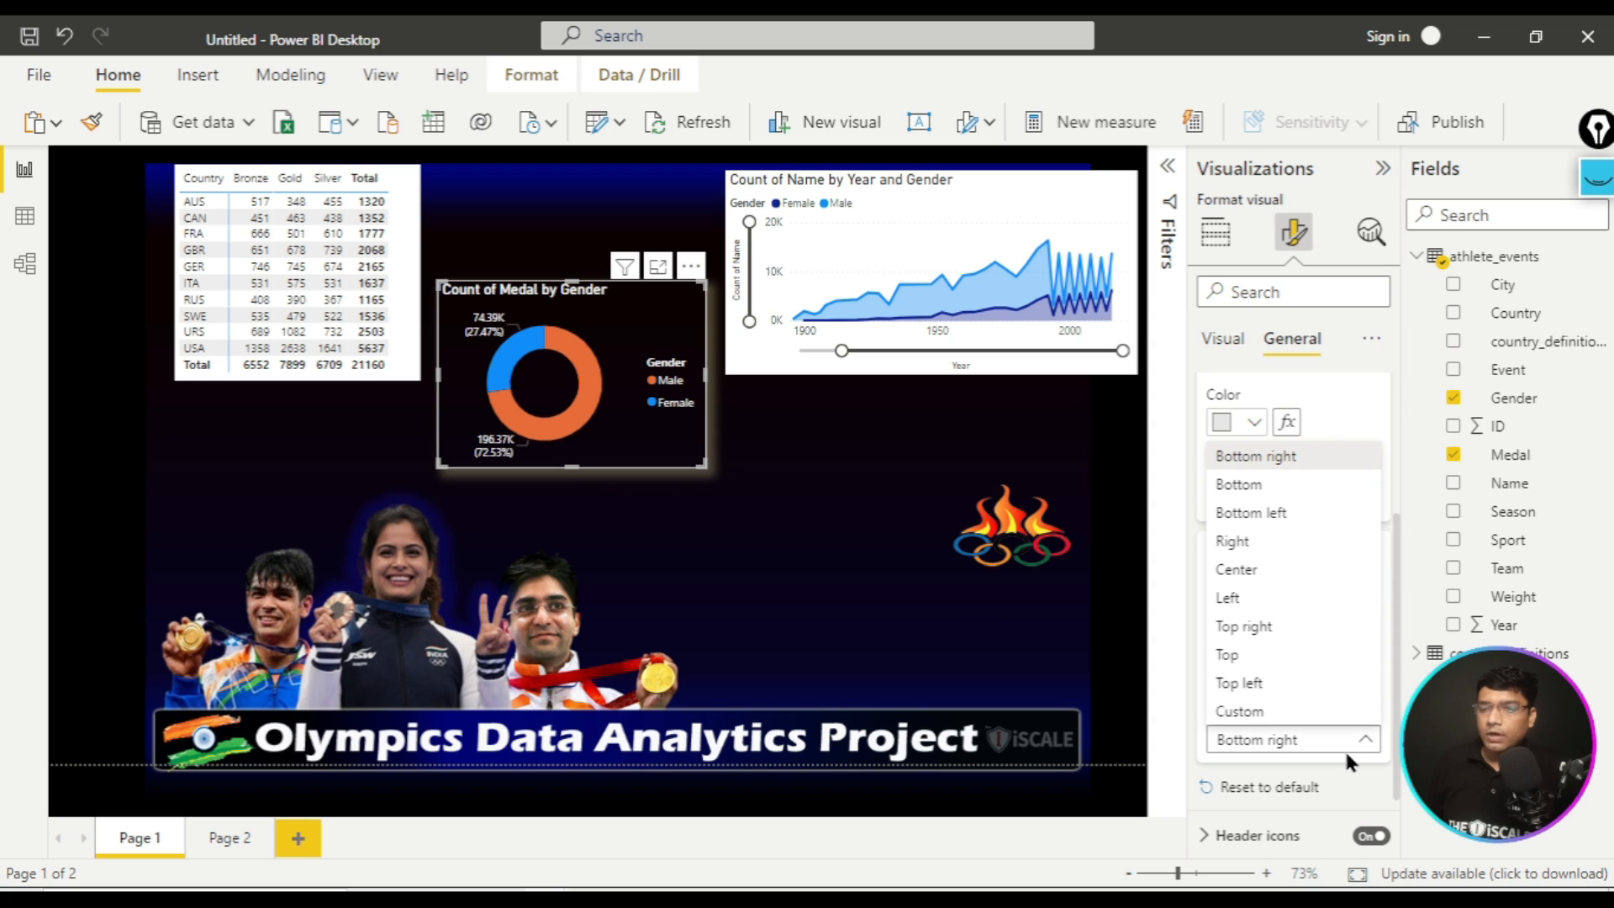
pyautogui.click(1265, 577)
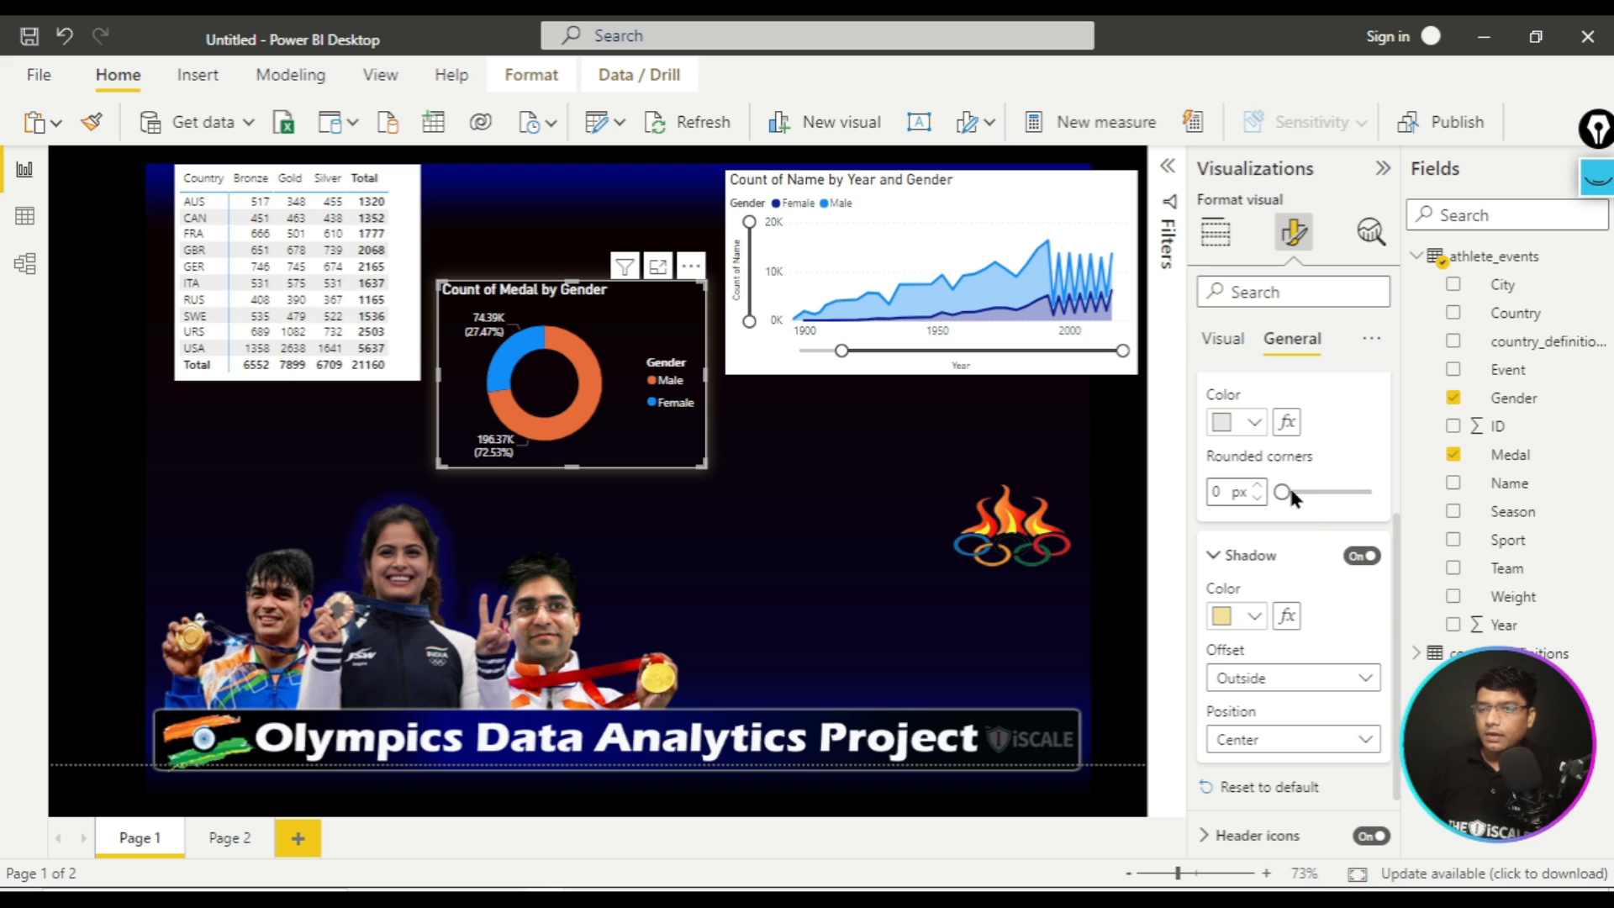
# - Round the donut chart's border corners to 6 px and move the chart to the empty area between the athletes and the flame logo
pyautogui.moveTo(1283, 487); pyautogui.dragTo(1300, 493)
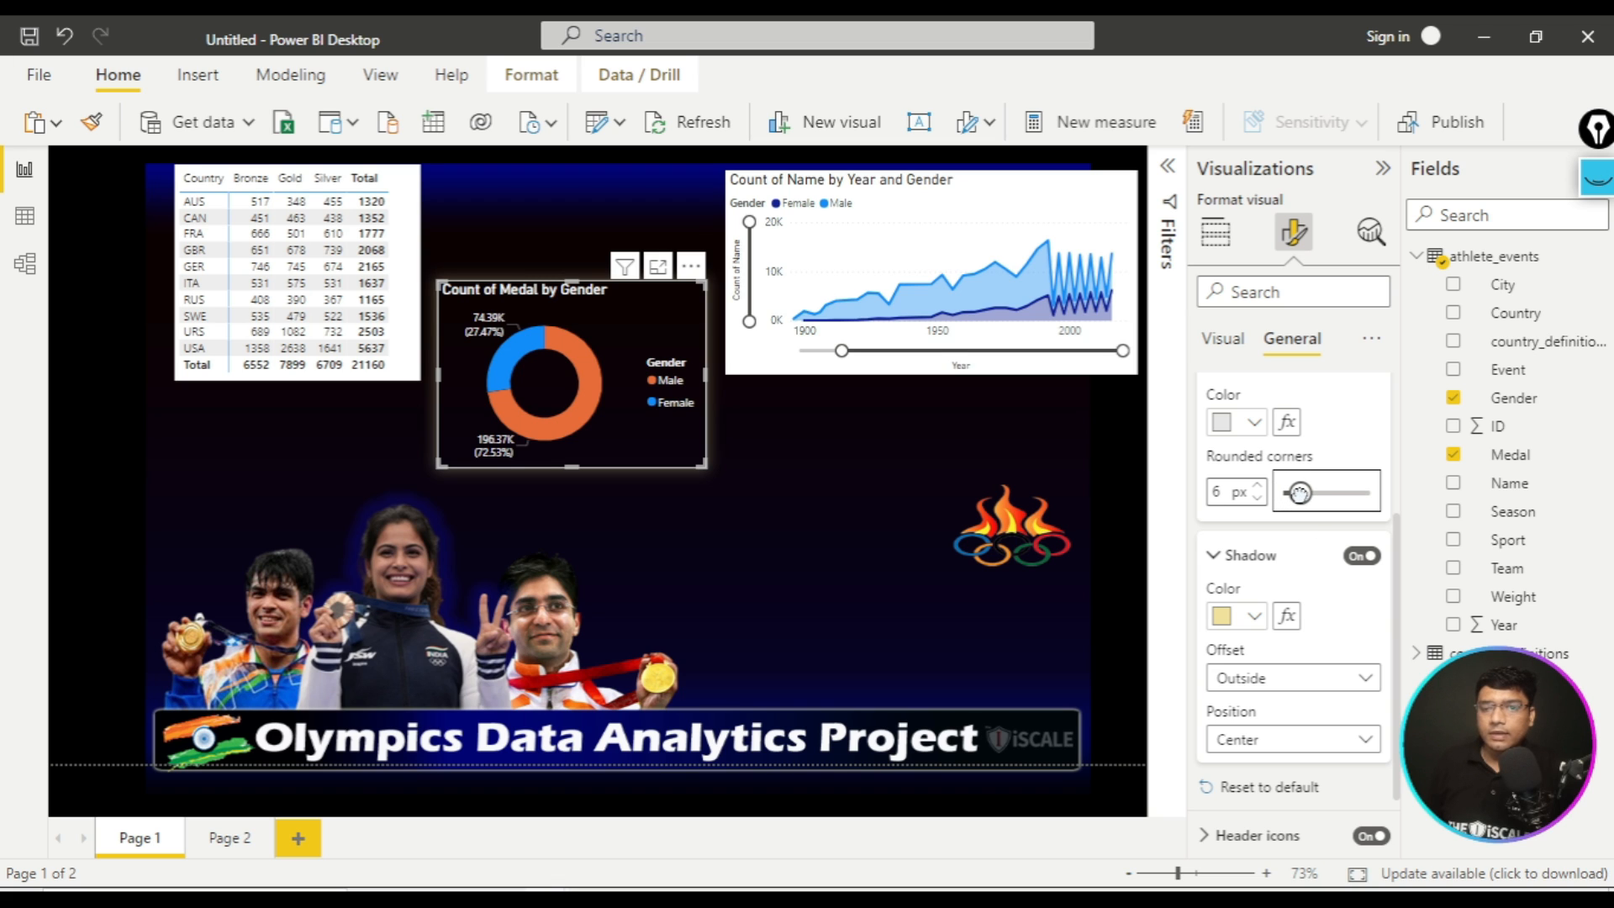
pyautogui.click(748, 542)
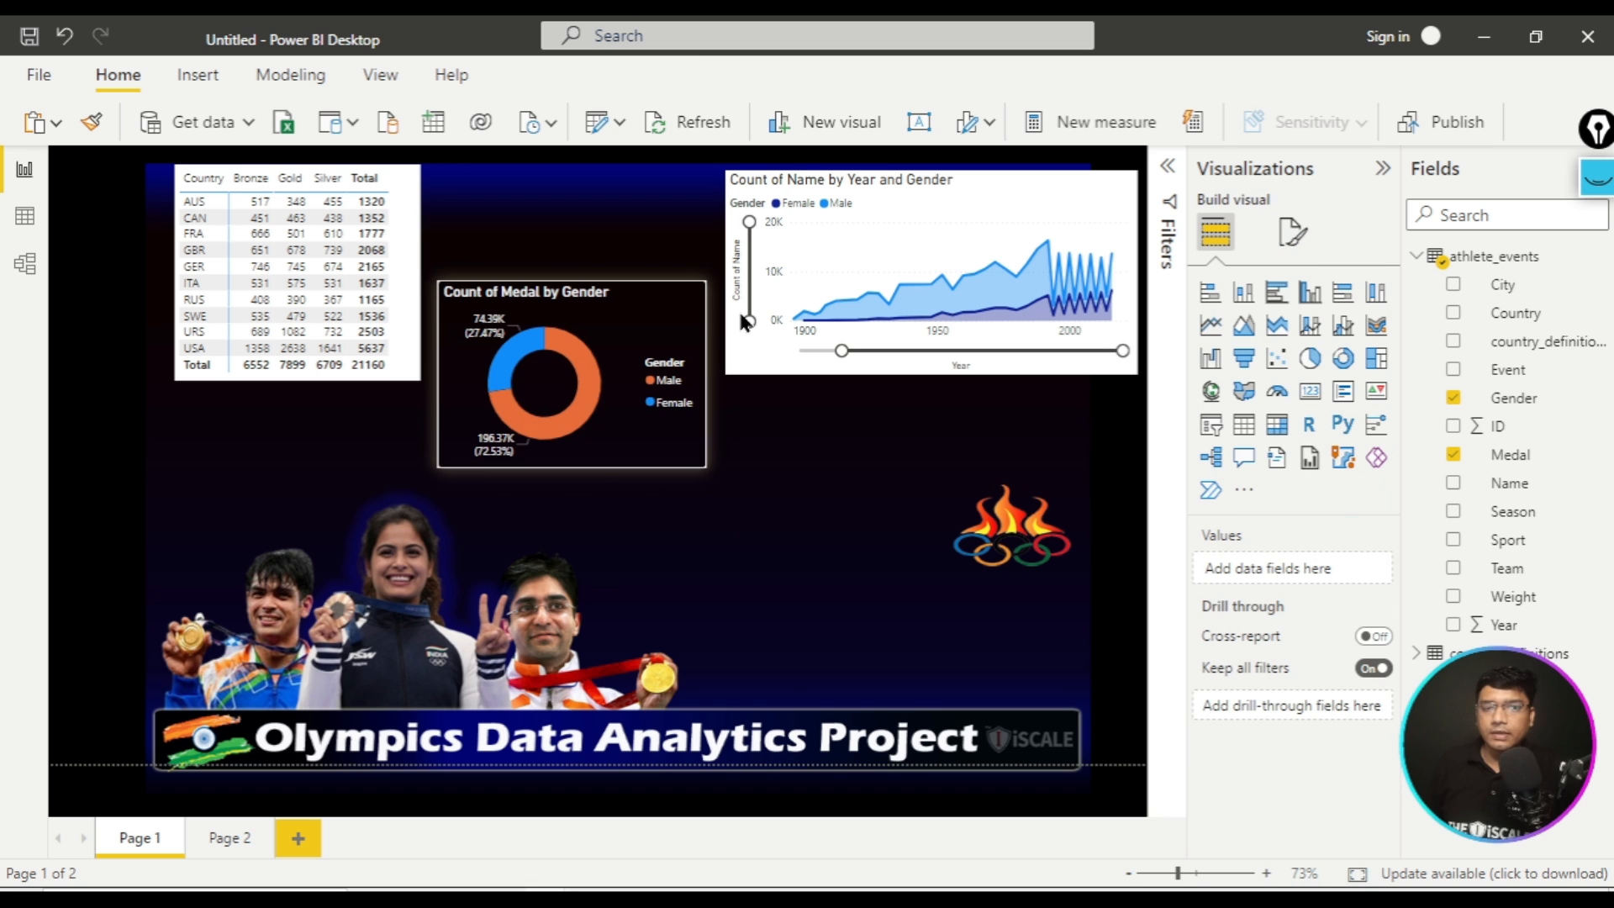
pyautogui.moveTo(677, 291); pyautogui.dragTo(836, 415)
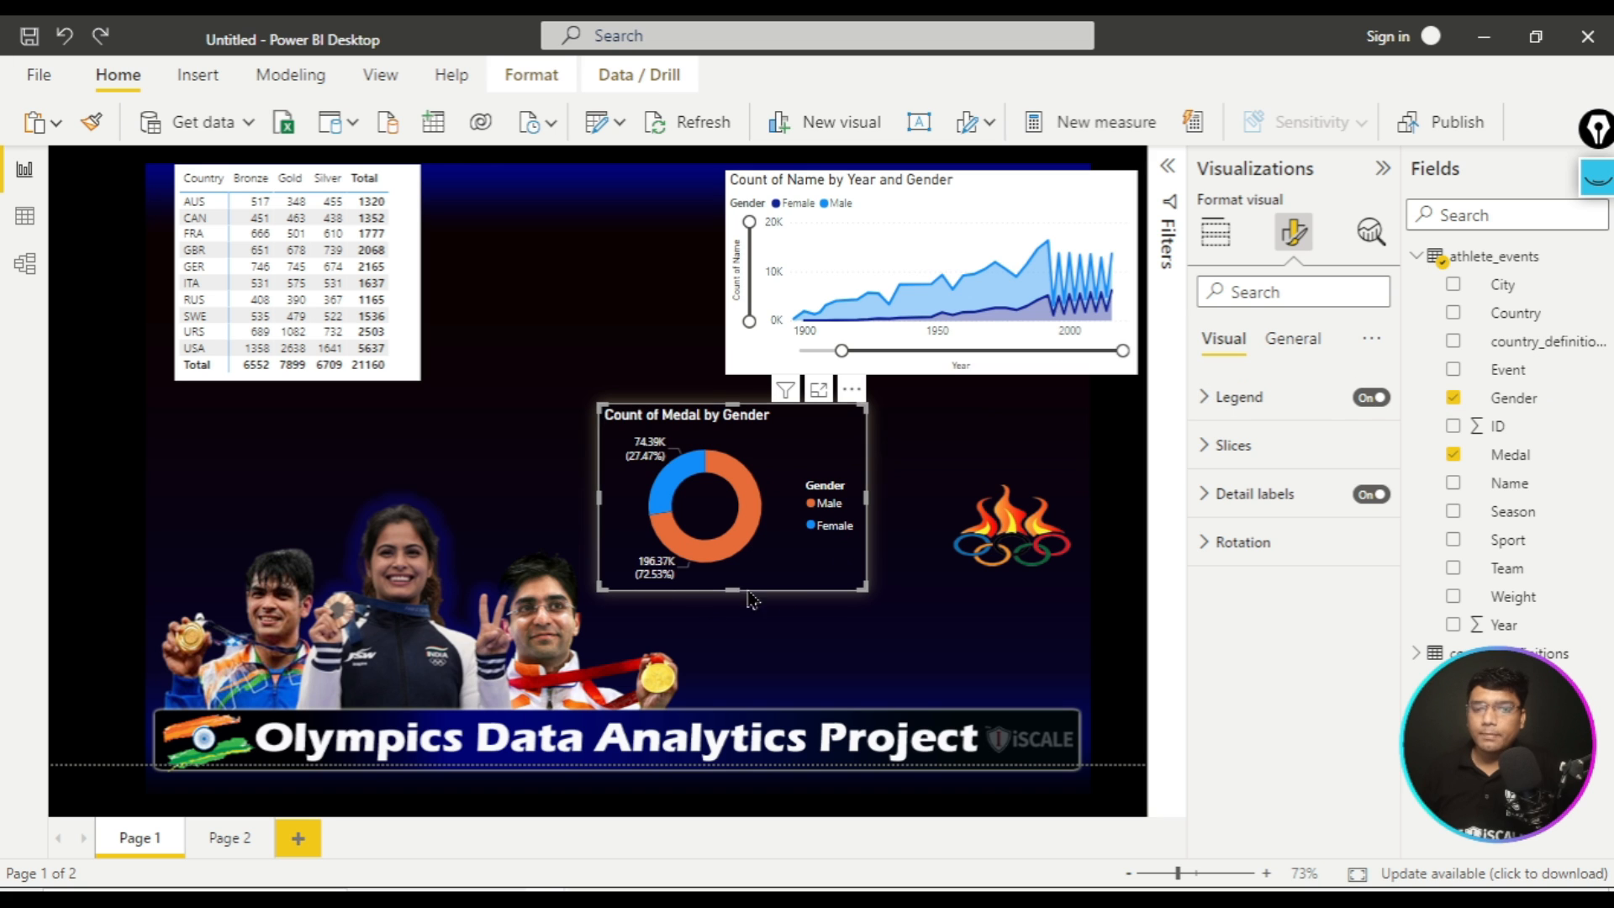
# - Set the donut chart's legend position to Bottom center
pyautogui.click(1206, 401)
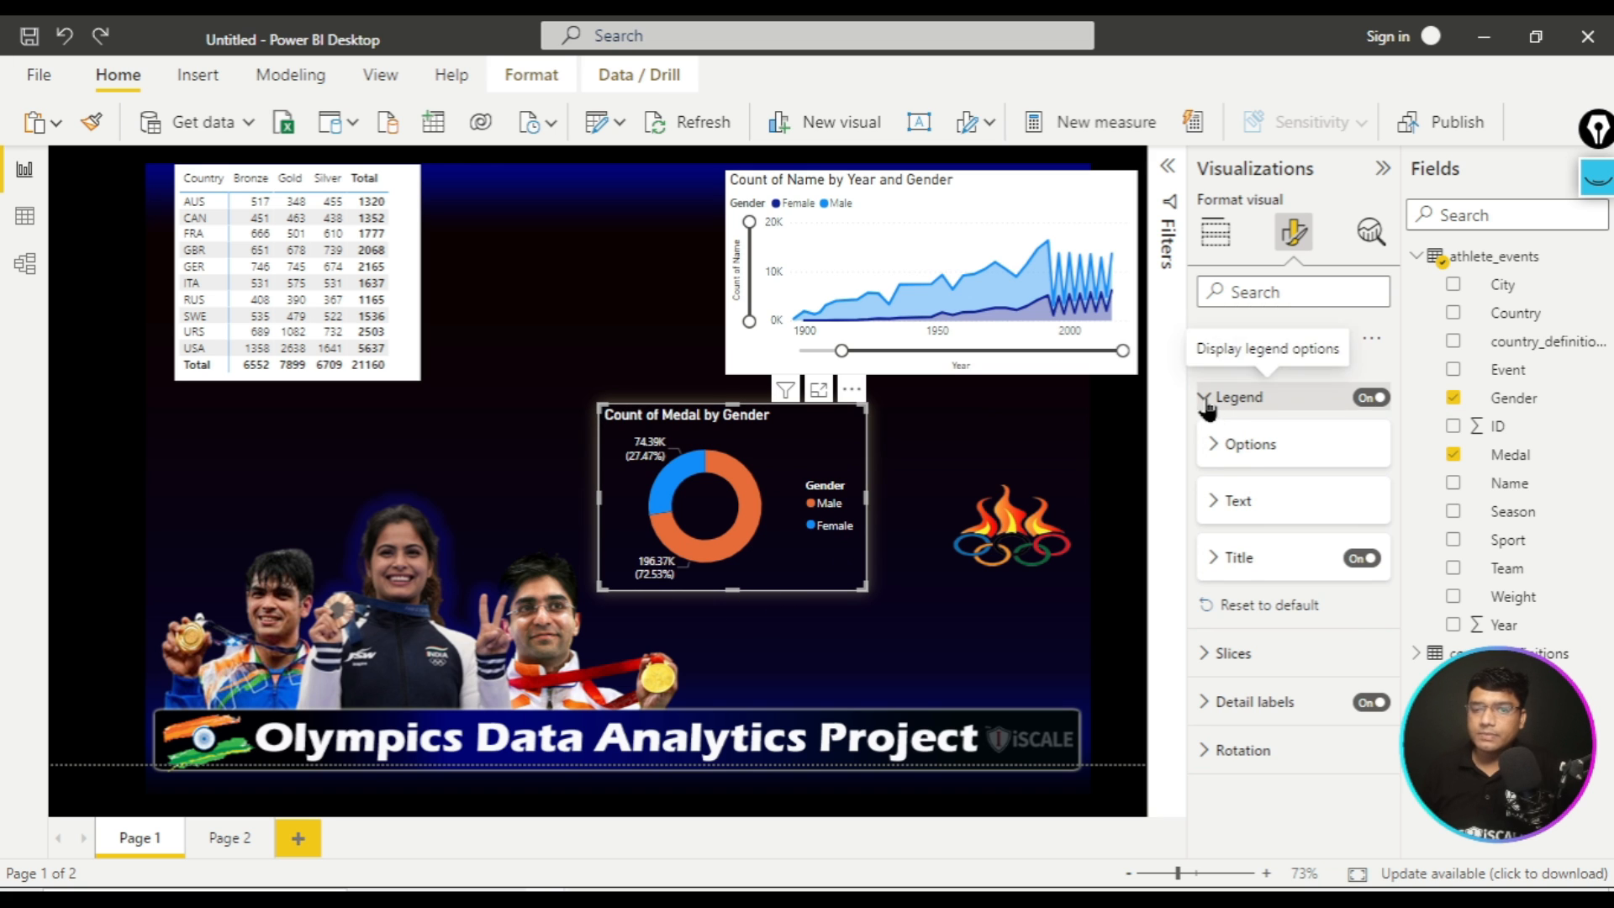
pyautogui.click(1230, 448)
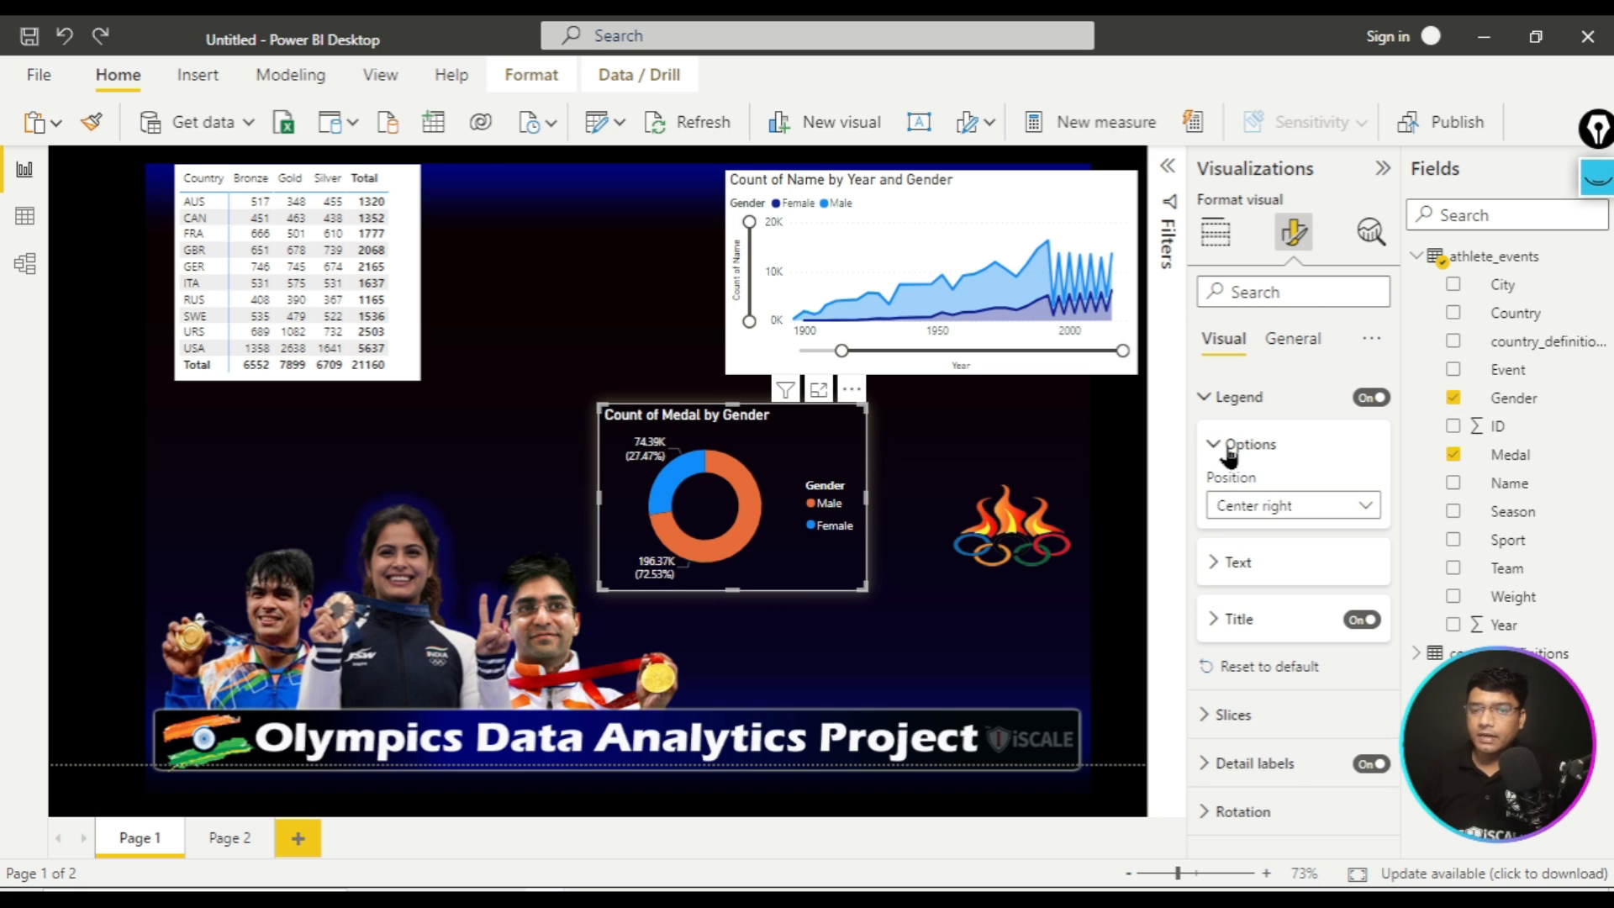
pyautogui.click(1292, 508)
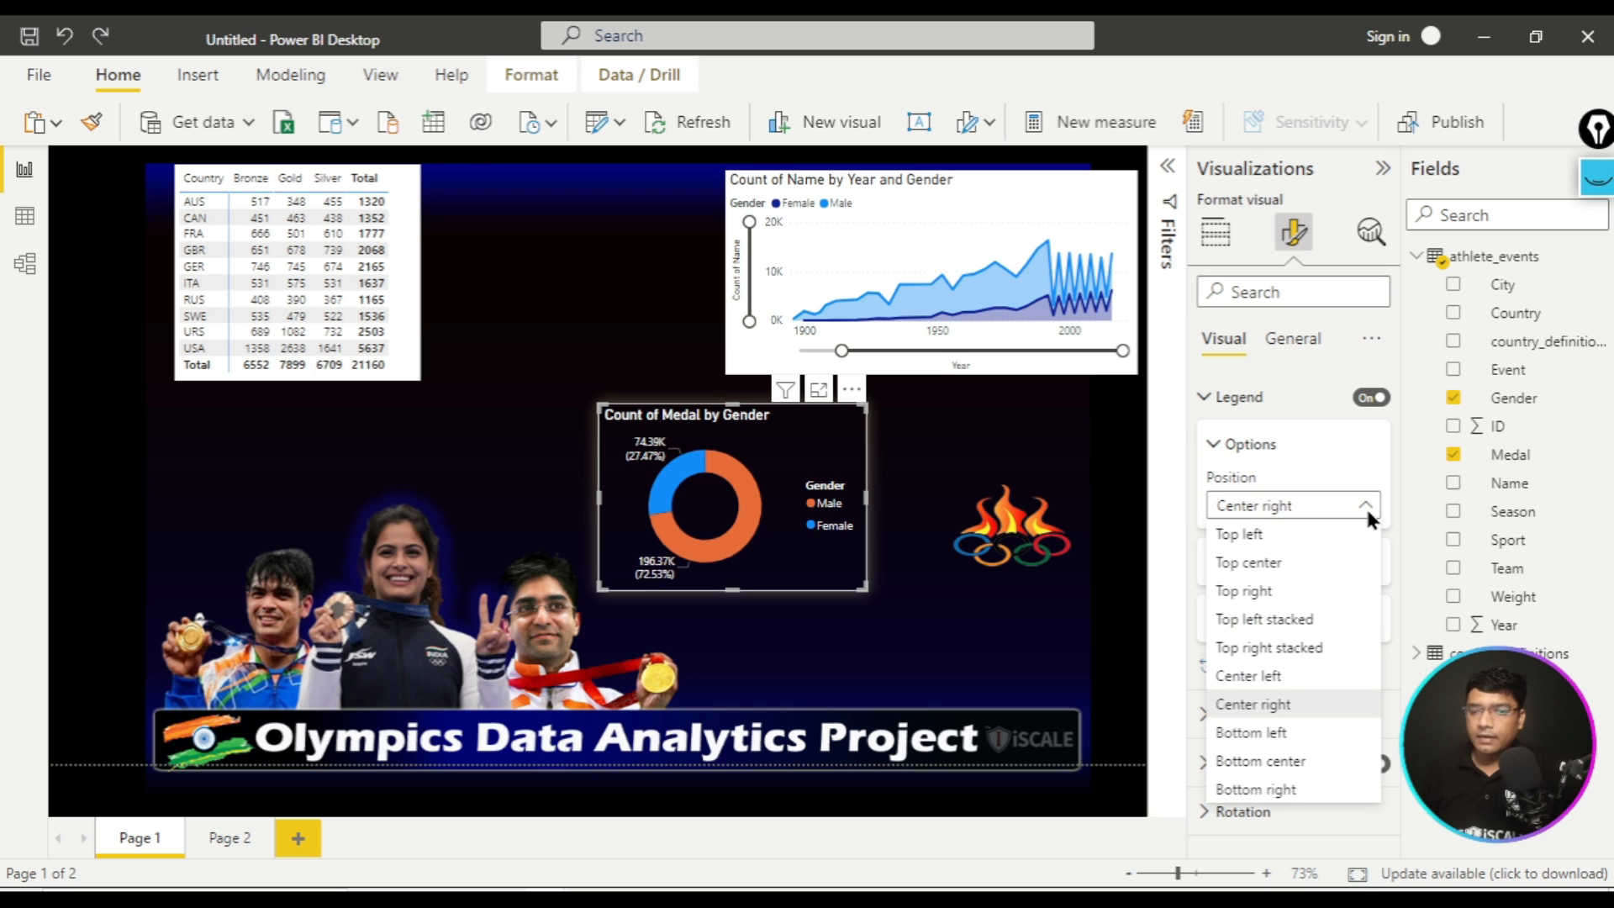
pyautogui.click(1289, 766)
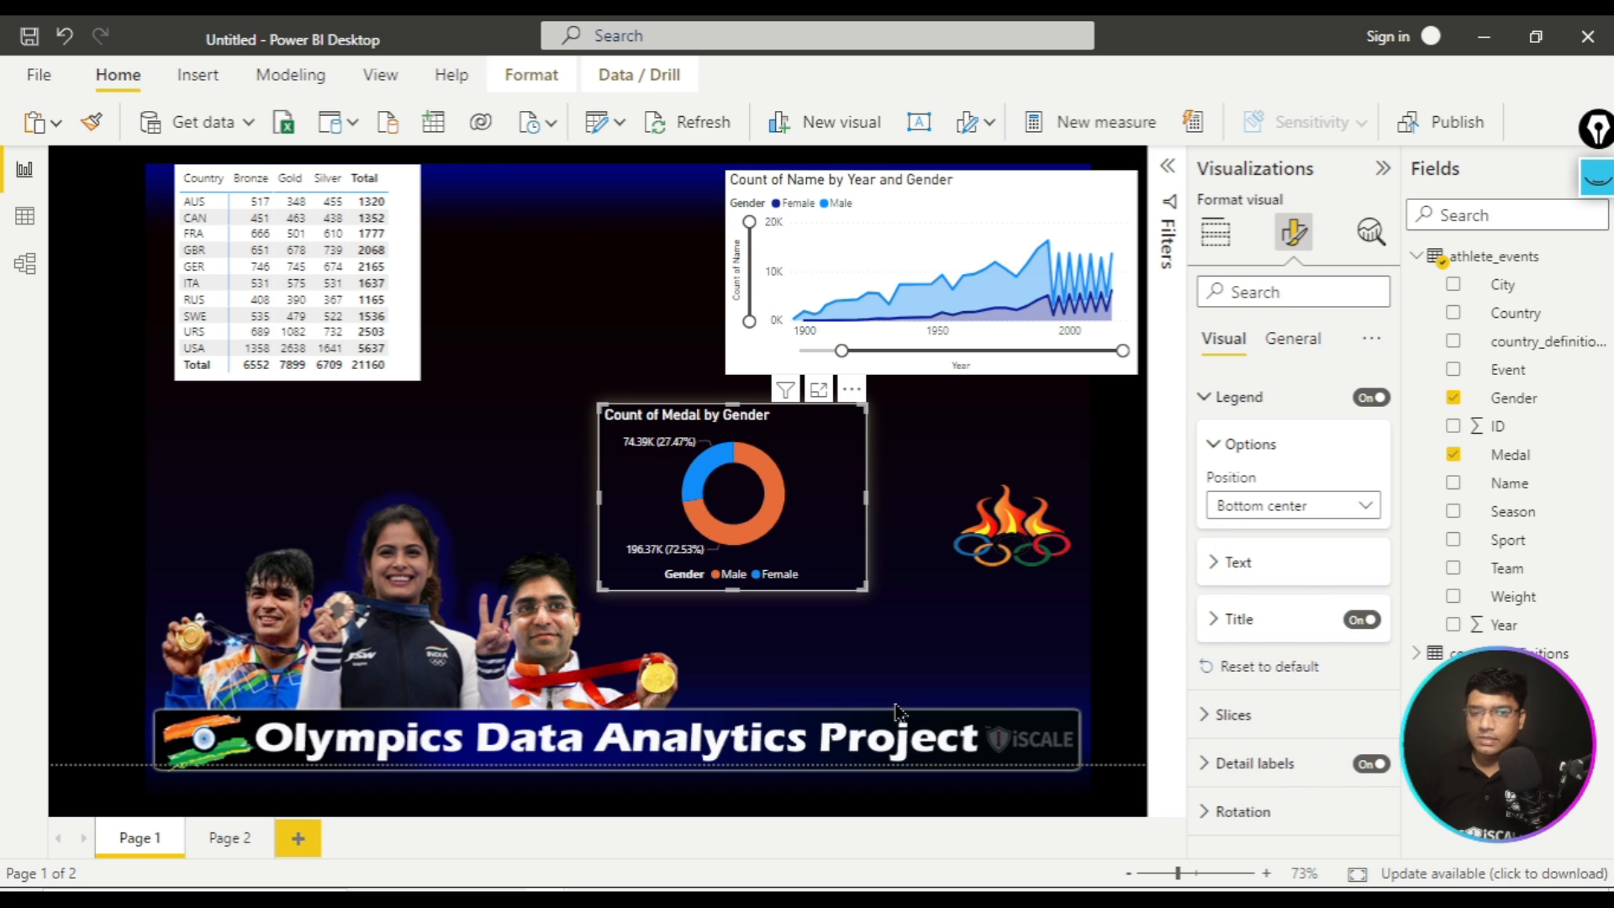
# - Enlarge the donut chart and fit it into the gap between the country medal table and the area chart
pyautogui.moveTo(599, 406); pyautogui.dragTo(548, 396)
pyautogui.moveTo(830, 434); pyautogui.dragTo(691, 224)
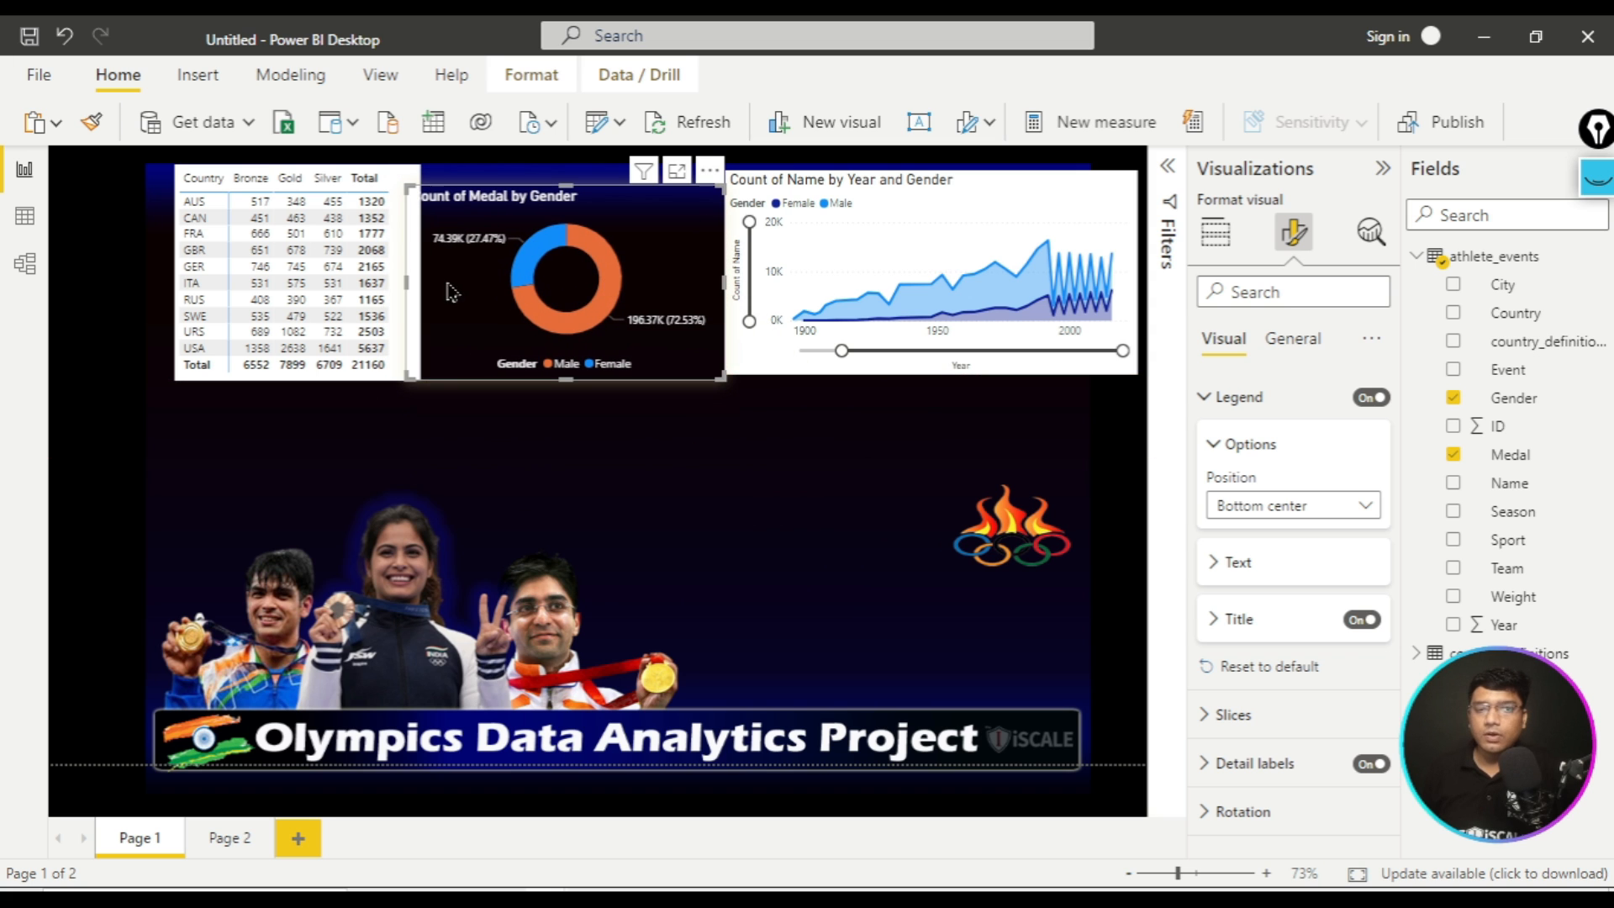
pyautogui.moveTo(407, 284); pyautogui.dragTo(438, 286)
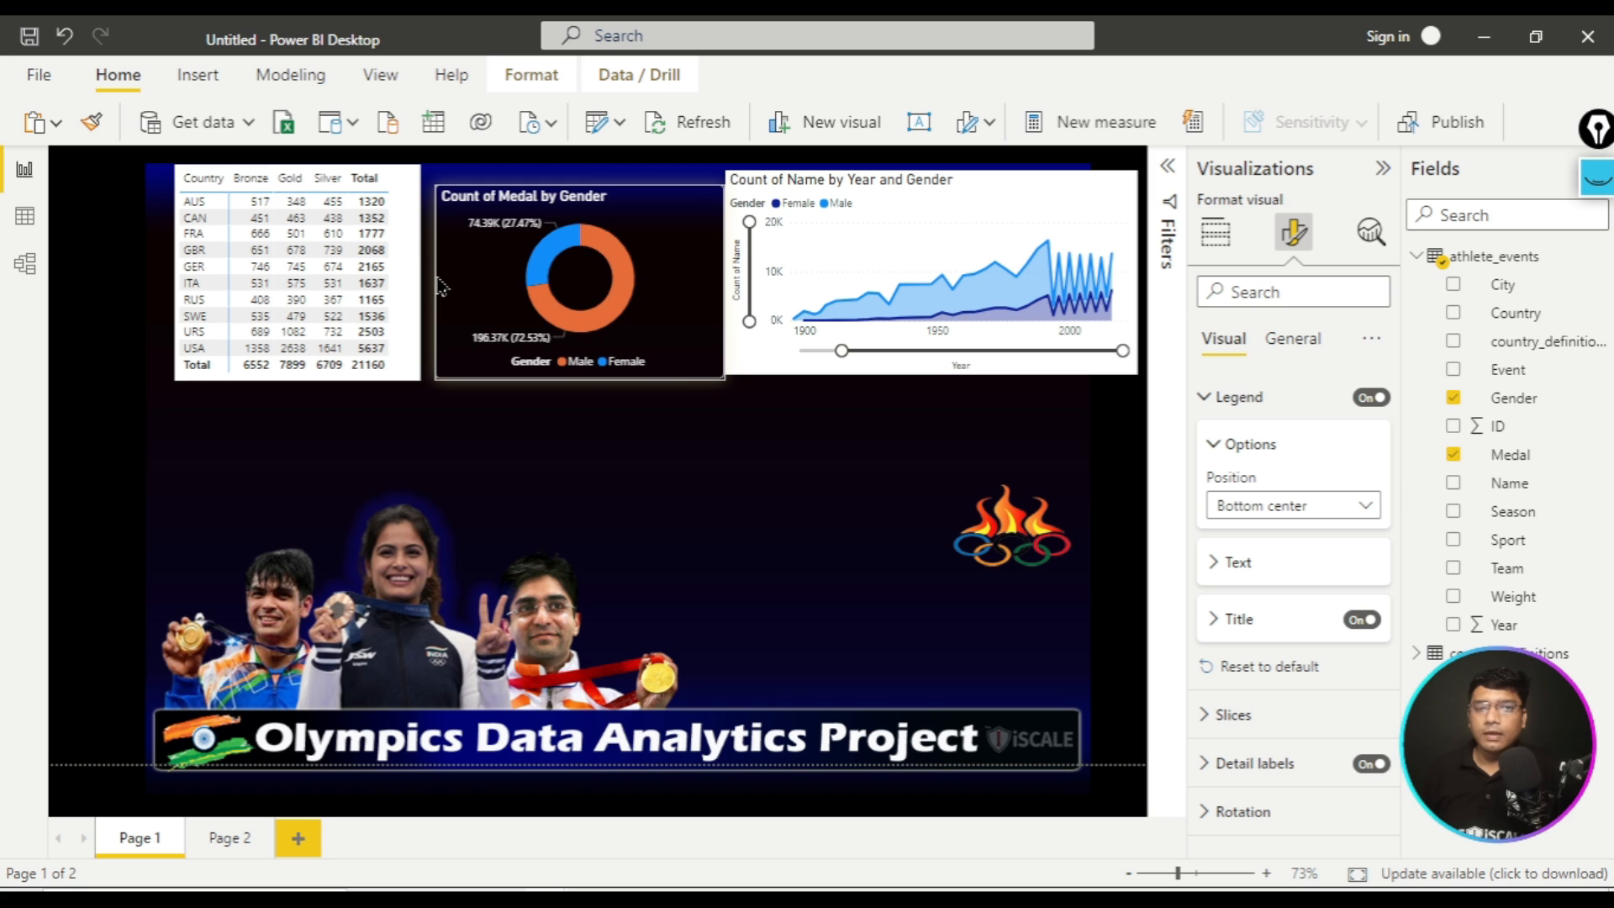
pyautogui.click(795, 495)
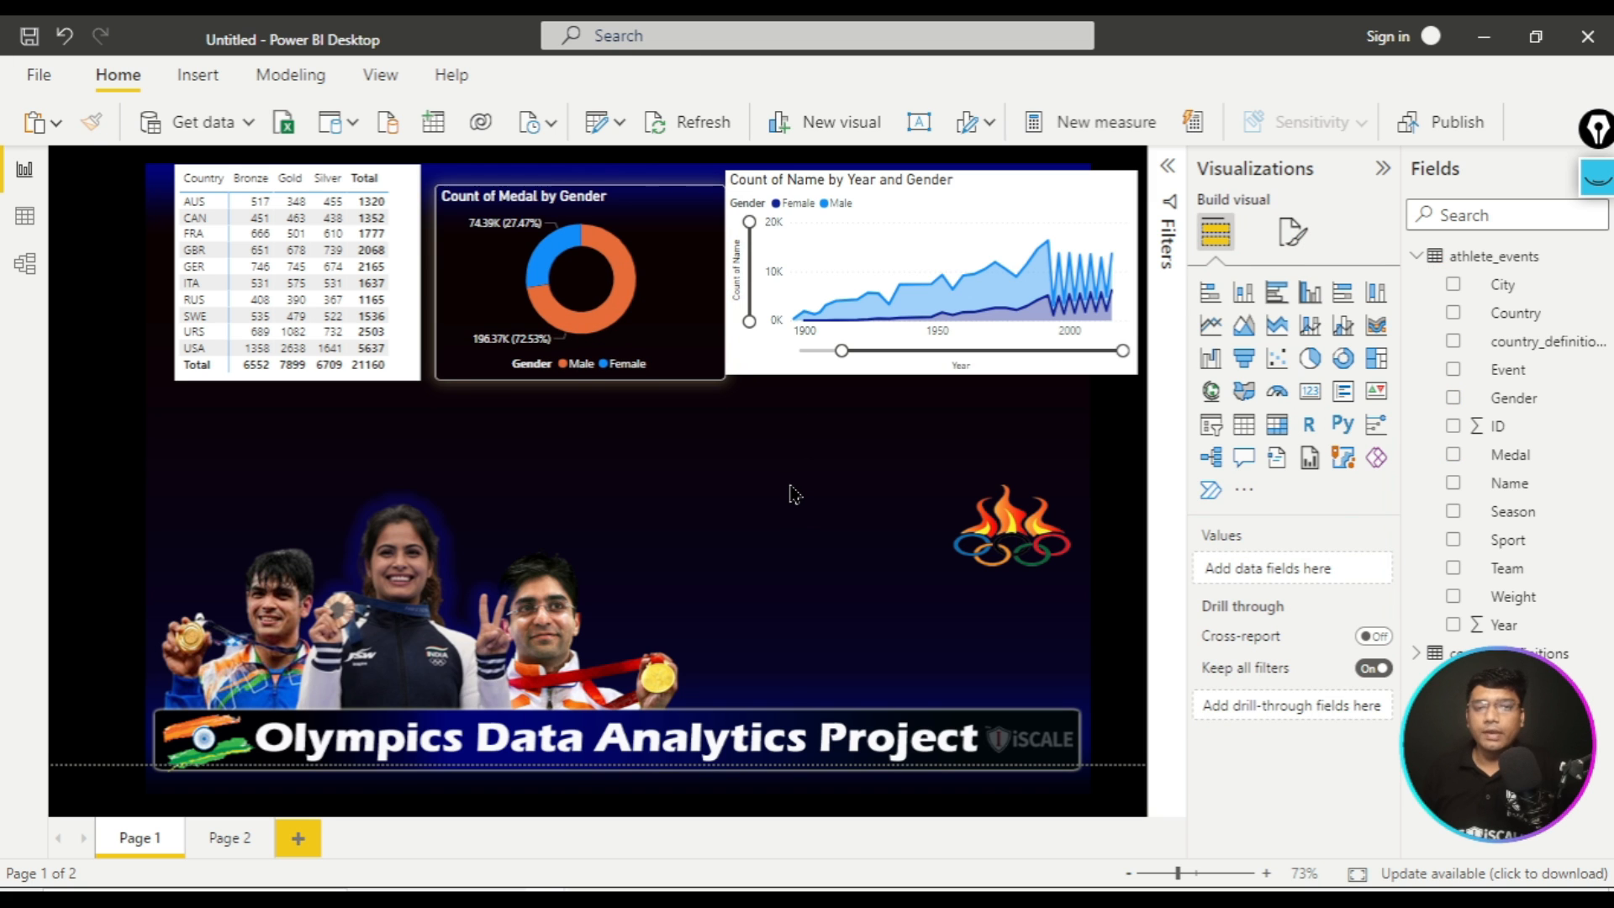
# - Move the donut chart back down to the empty area between the athletes and the flame logo
pyautogui.moveTo(658, 199)
pyautogui.mouseDown()
pyautogui.moveTo(643, 198)
pyautogui.moveTo(665, 202)
pyautogui.mouseUp()
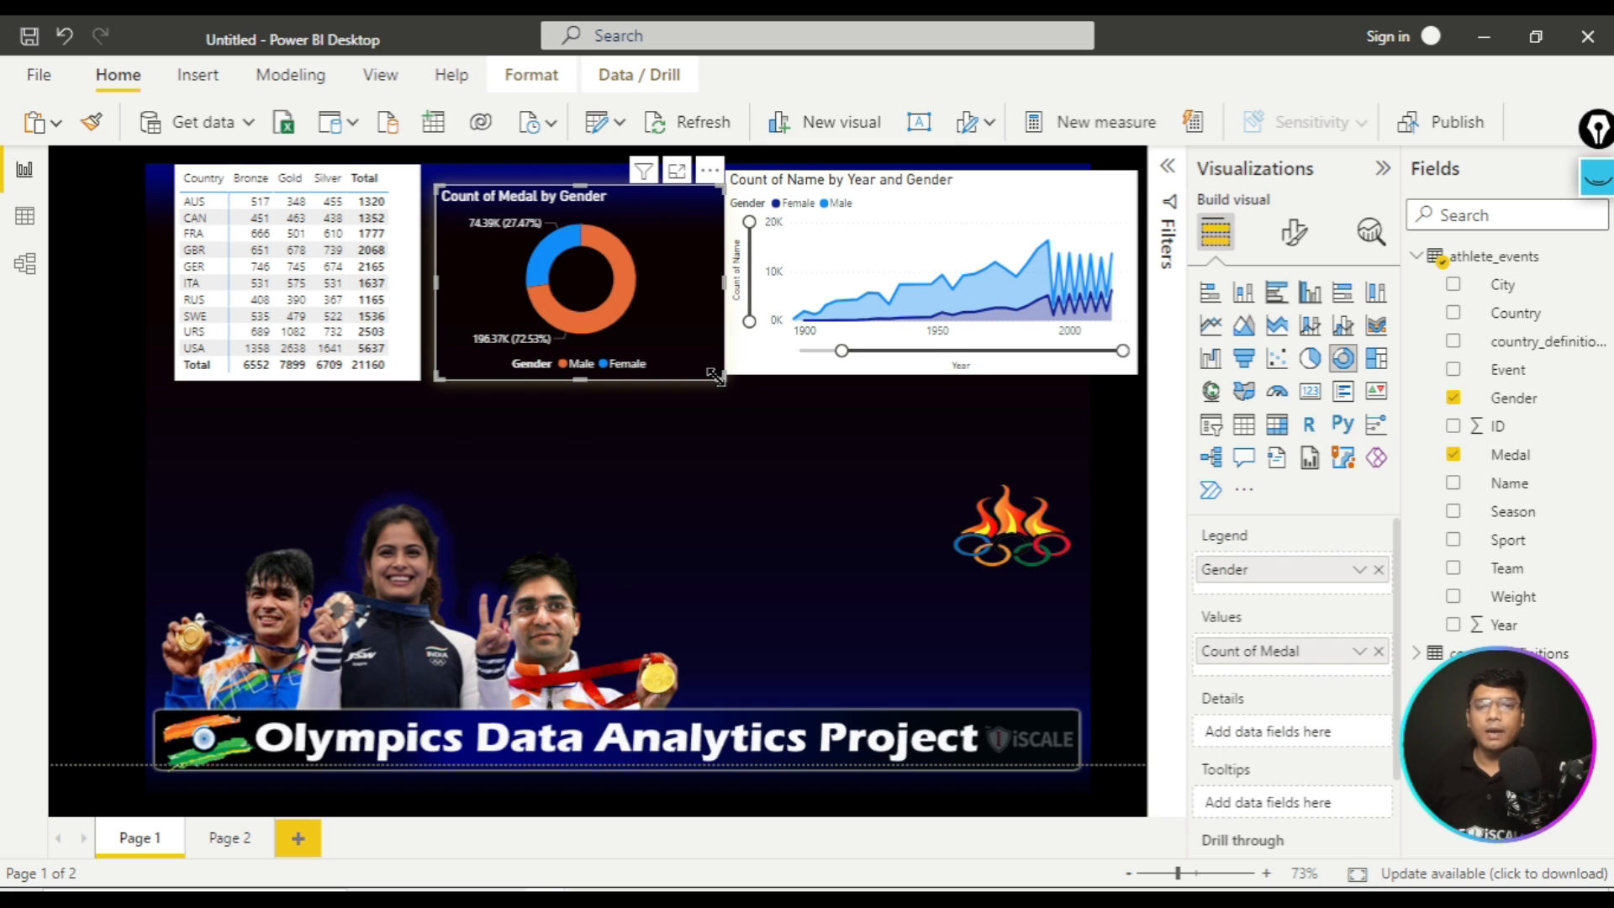
pyautogui.moveTo(714, 376); pyautogui.dragTo(720, 389)
pyautogui.moveTo(695, 201); pyautogui.dragTo(840, 445)
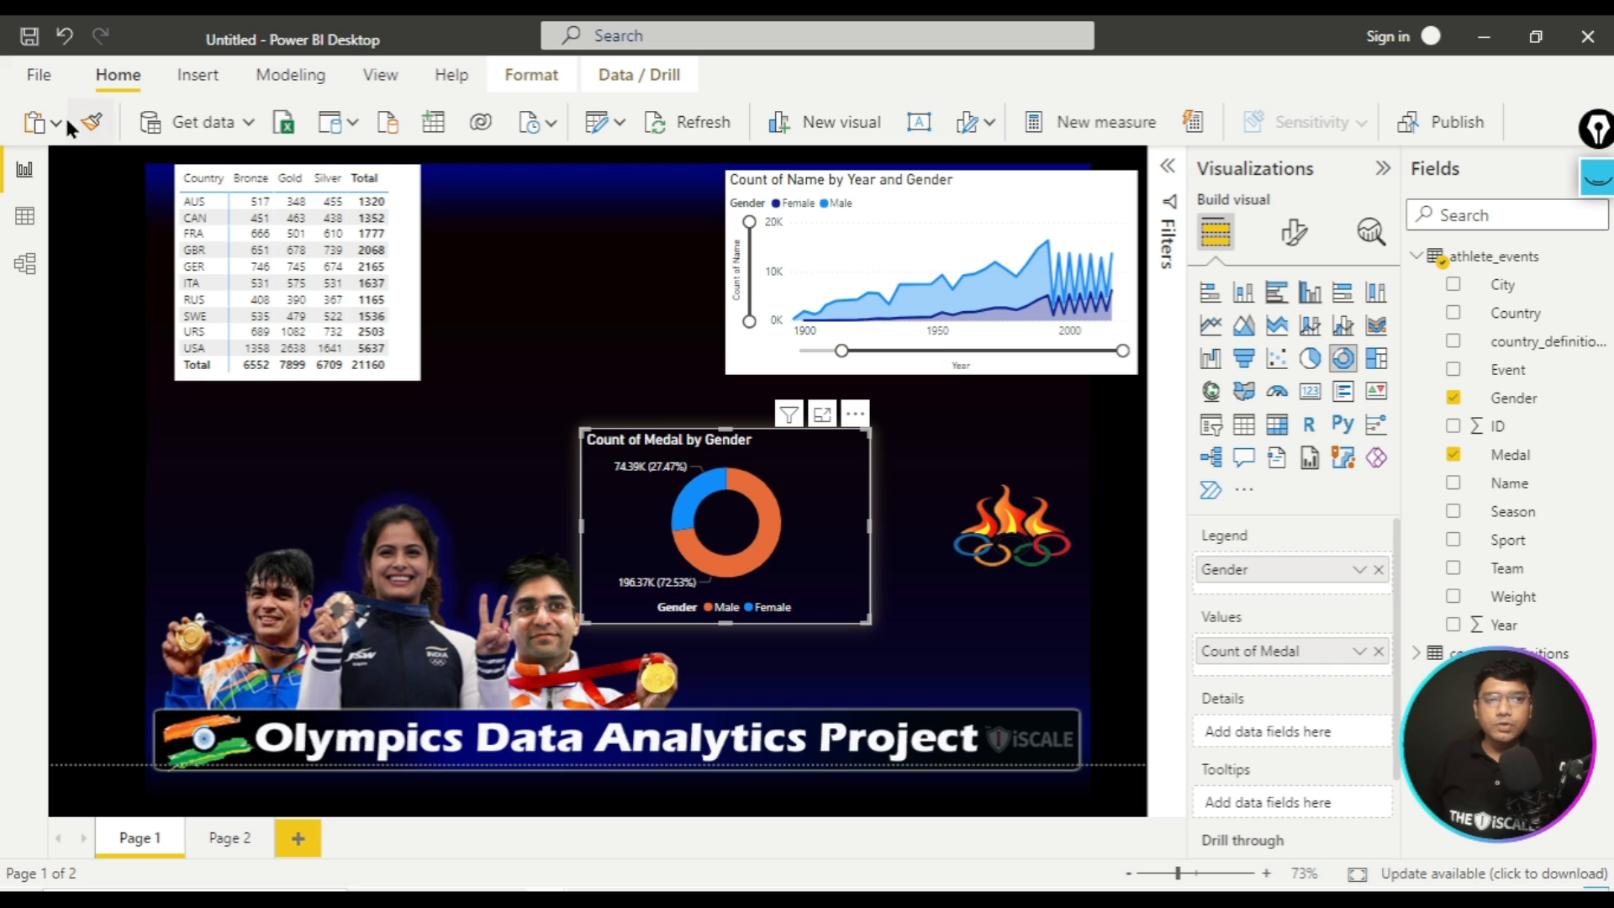
pyautogui.click(915, 488)
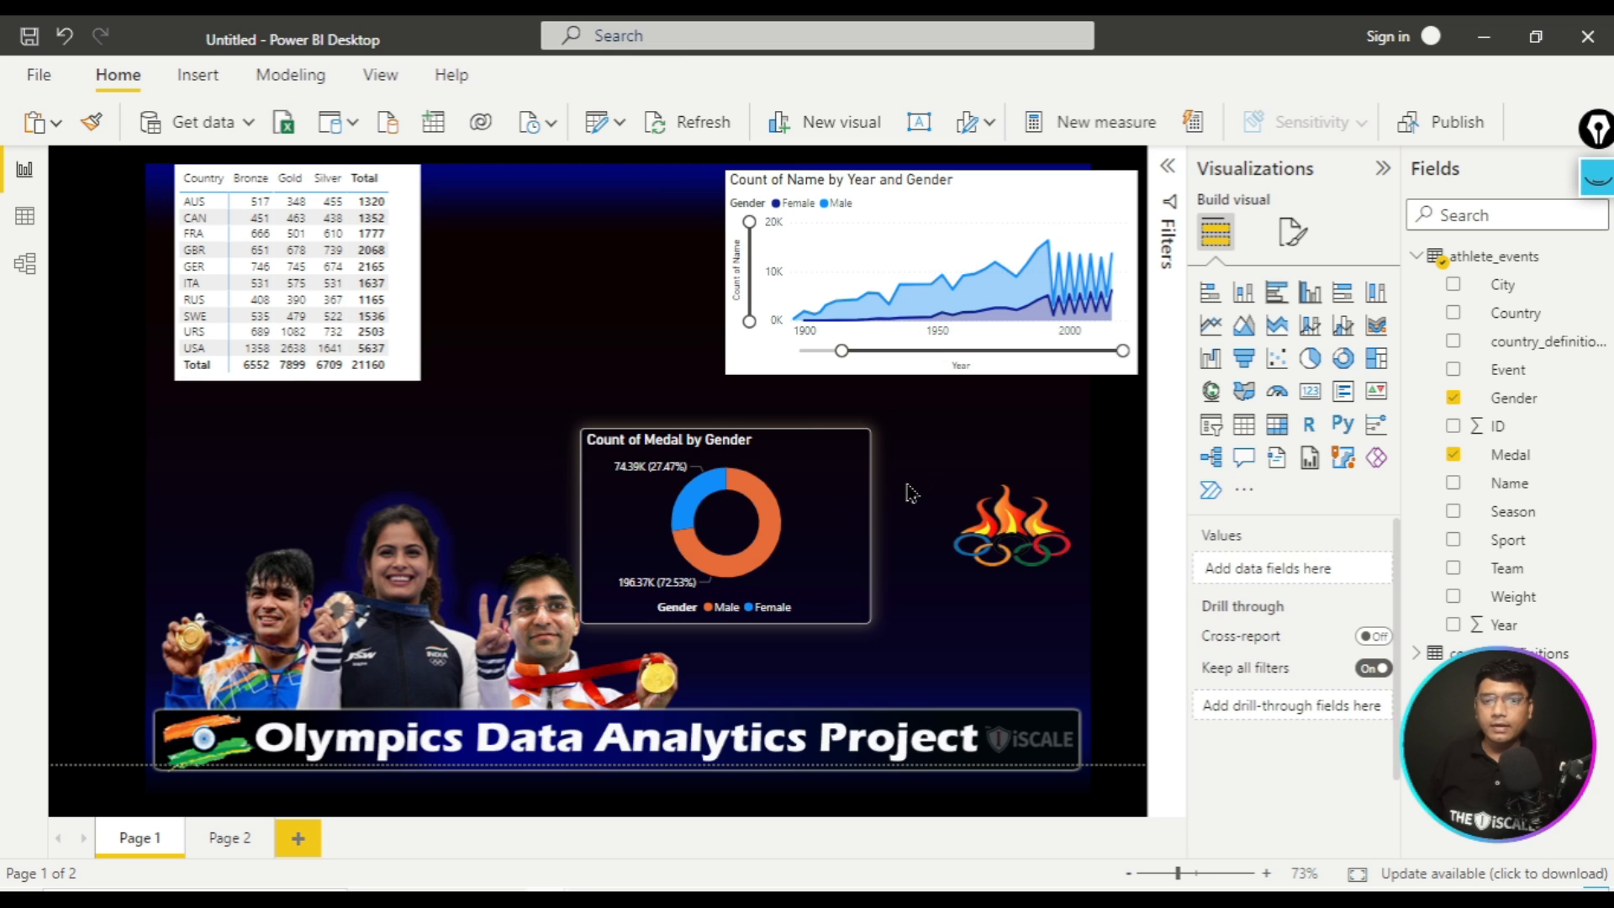
pyautogui.click(834, 445)
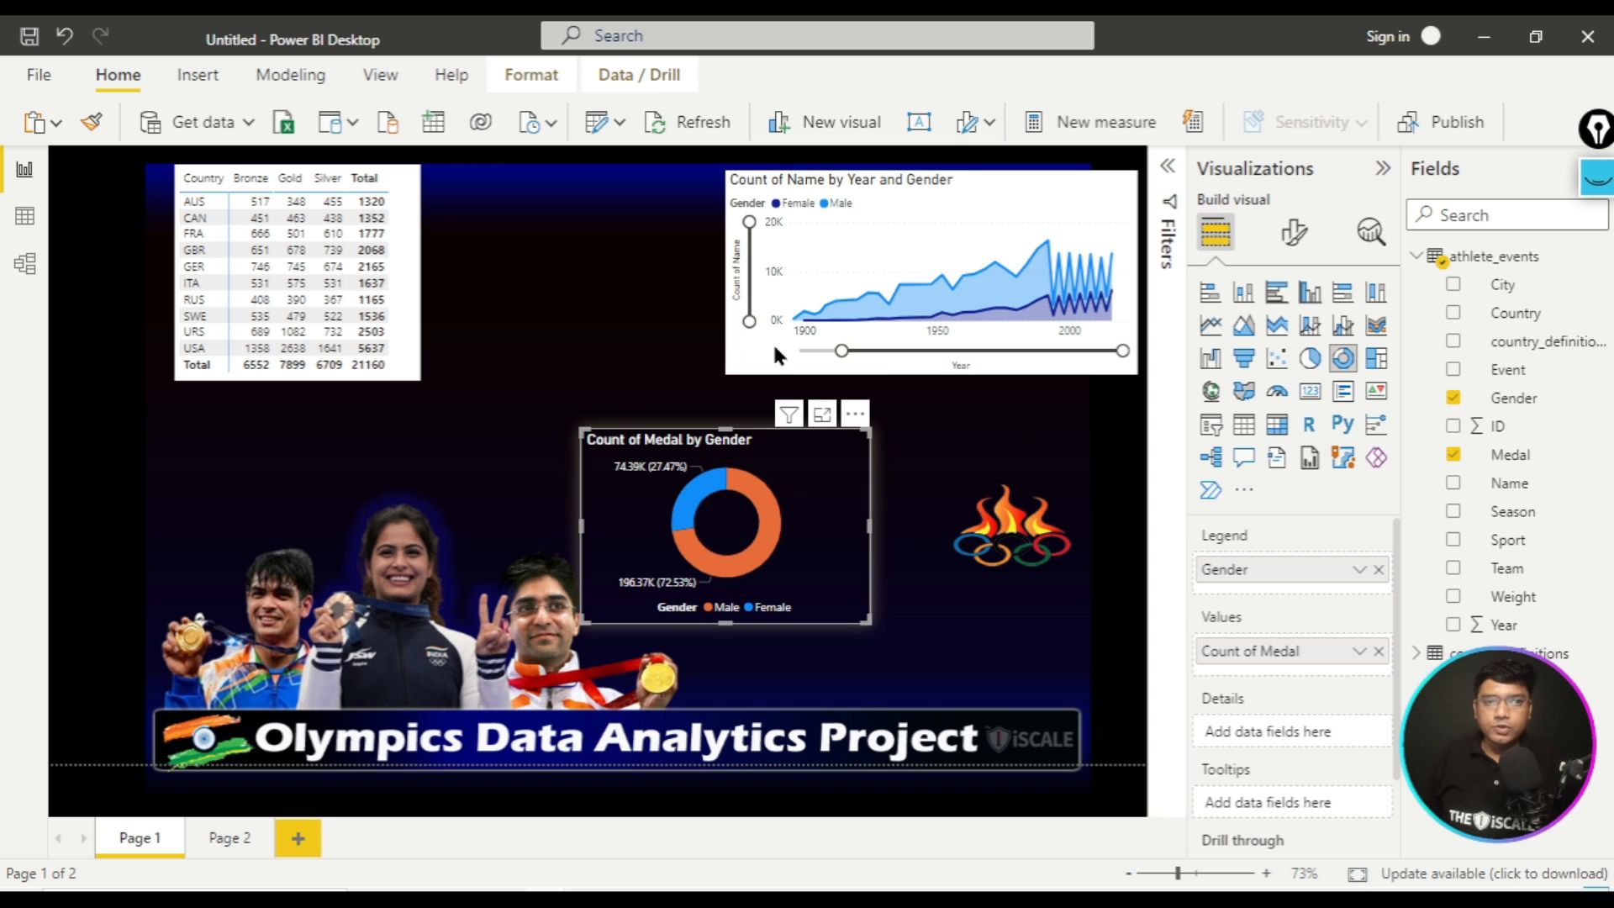
pyautogui.click(1597, 181)
pyautogui.click(1599, 425)
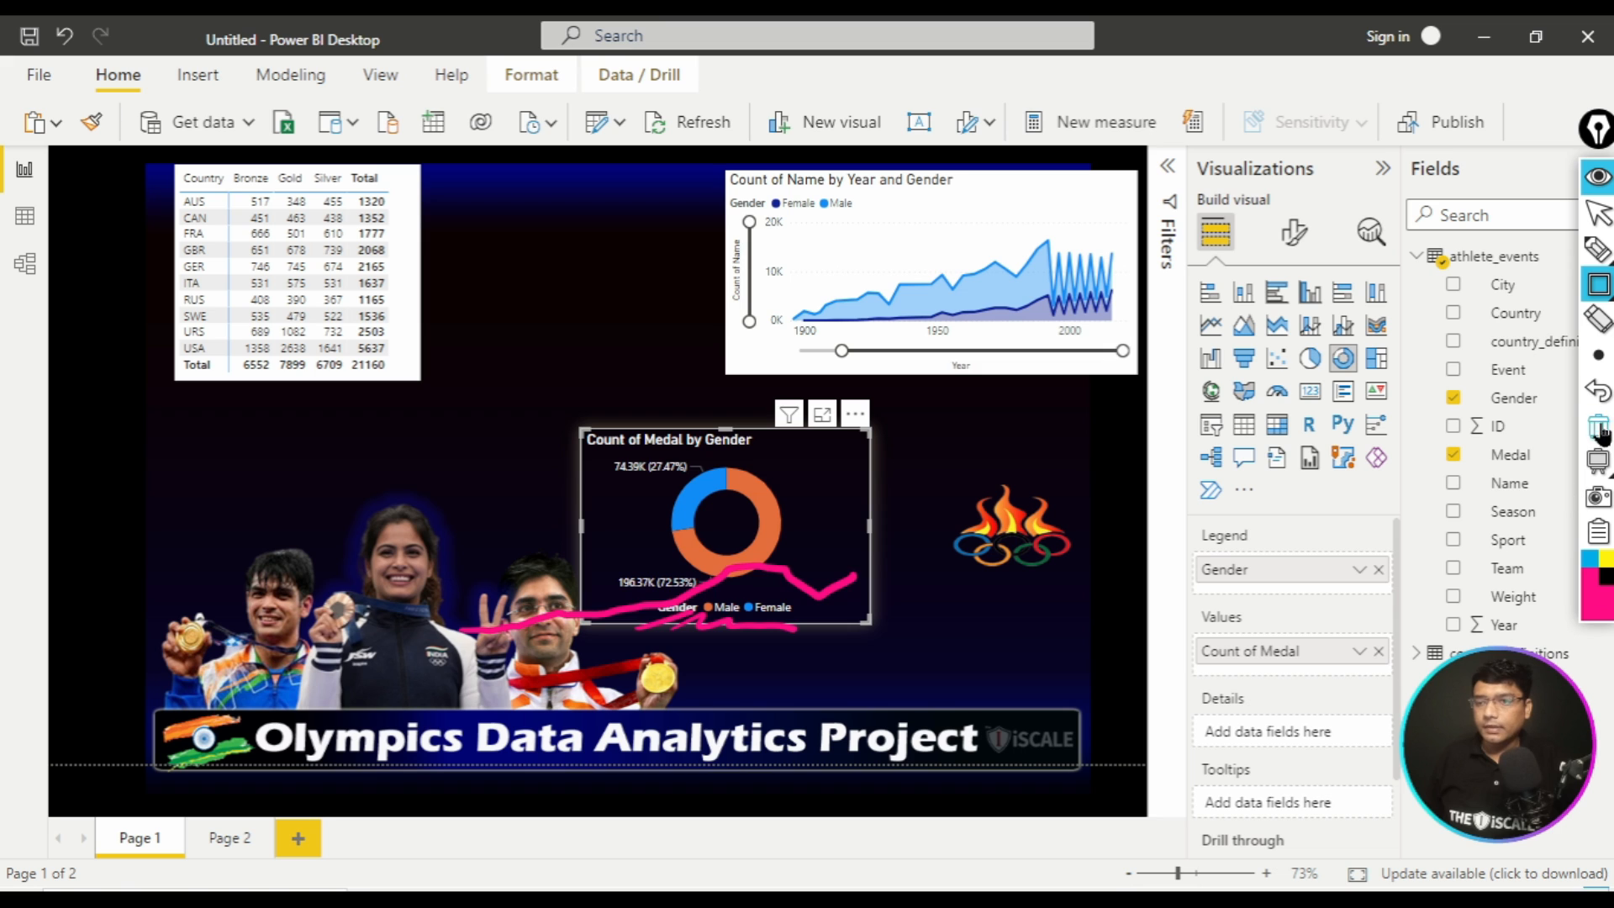
pyautogui.moveTo(64, 95)
pyautogui.mouseDown()
pyautogui.moveTo(108, 118)
pyautogui.moveTo(124, 160)
pyautogui.mouseUp()
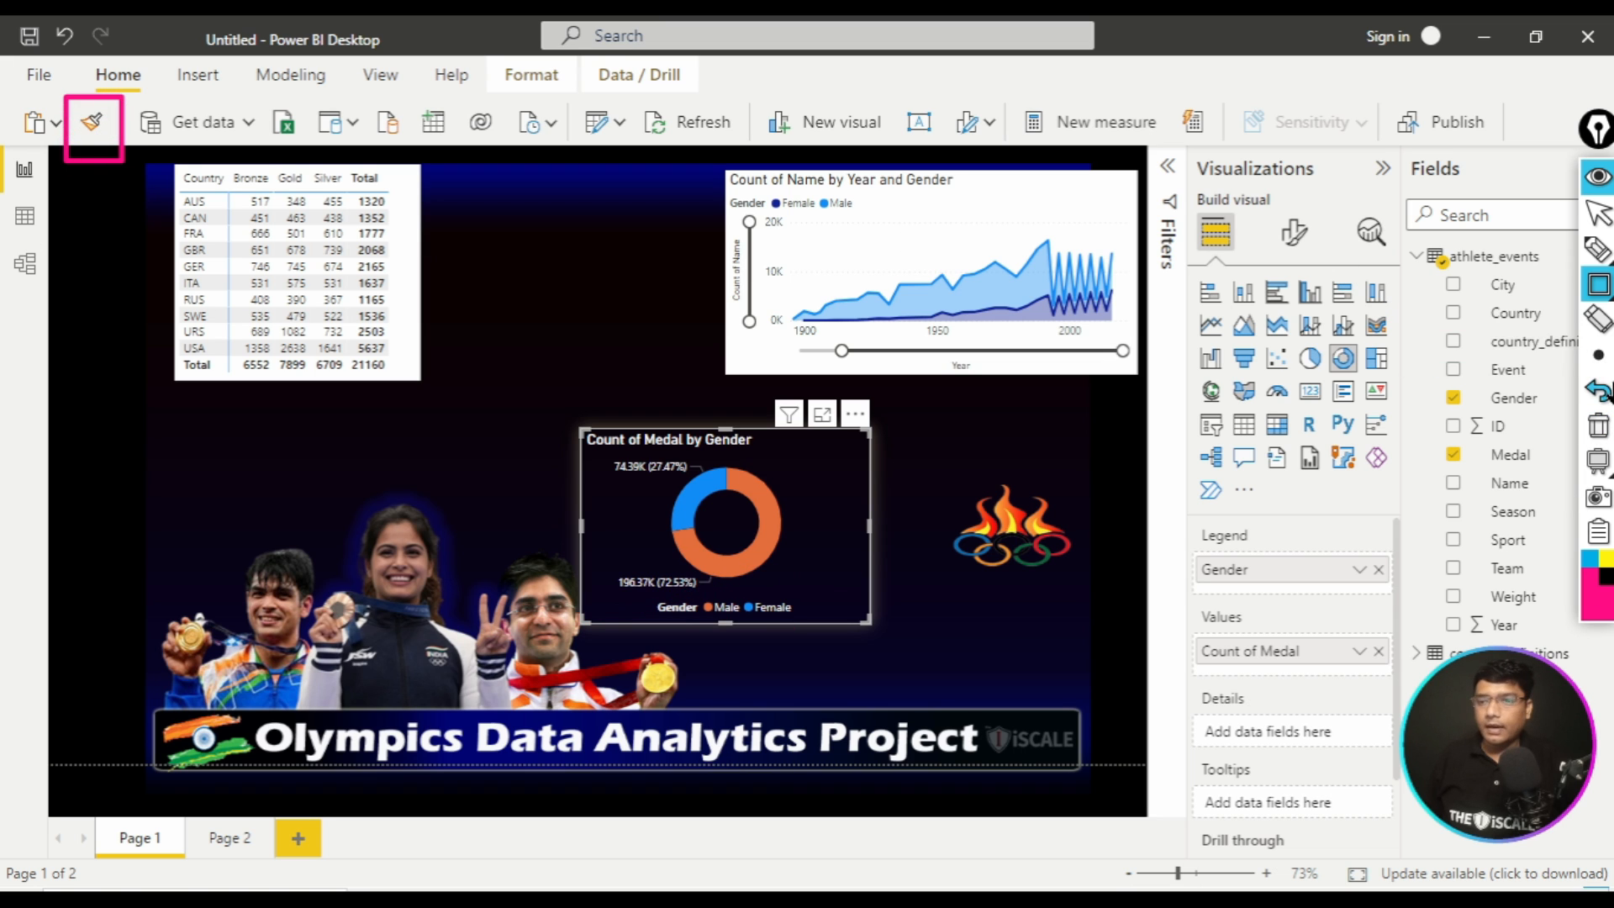
pyautogui.click(1598, 424)
pyautogui.click(1598, 178)
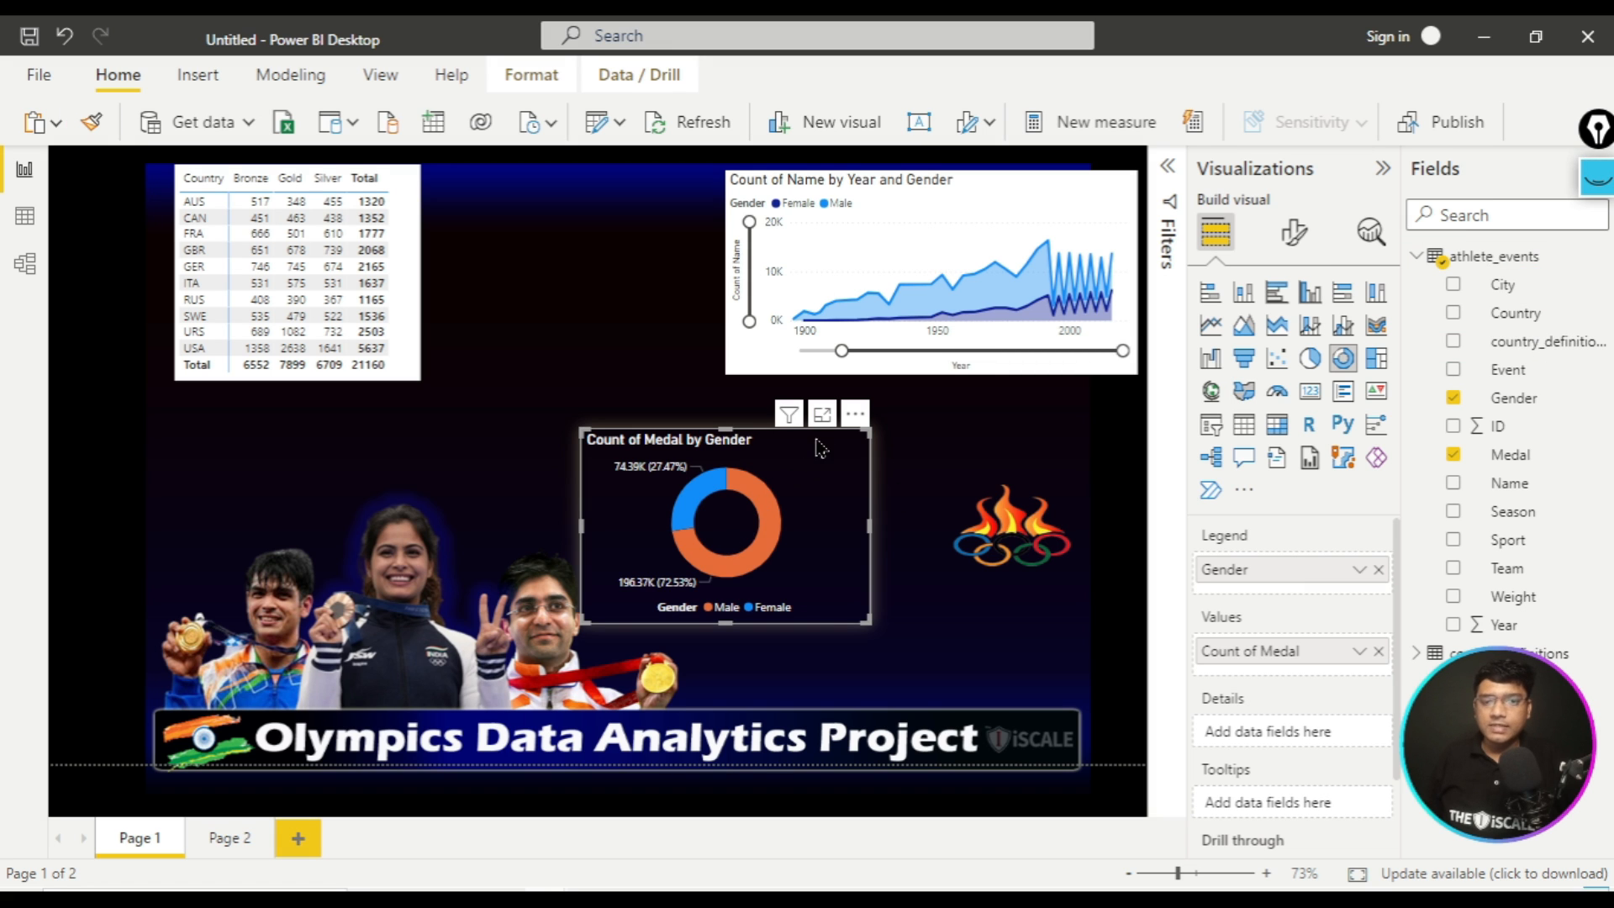
# - Copy the donut chart's formatting to the area chart with Format Painter, and place the area chart above the donut, slightly wider
pyautogui.click(91, 122)
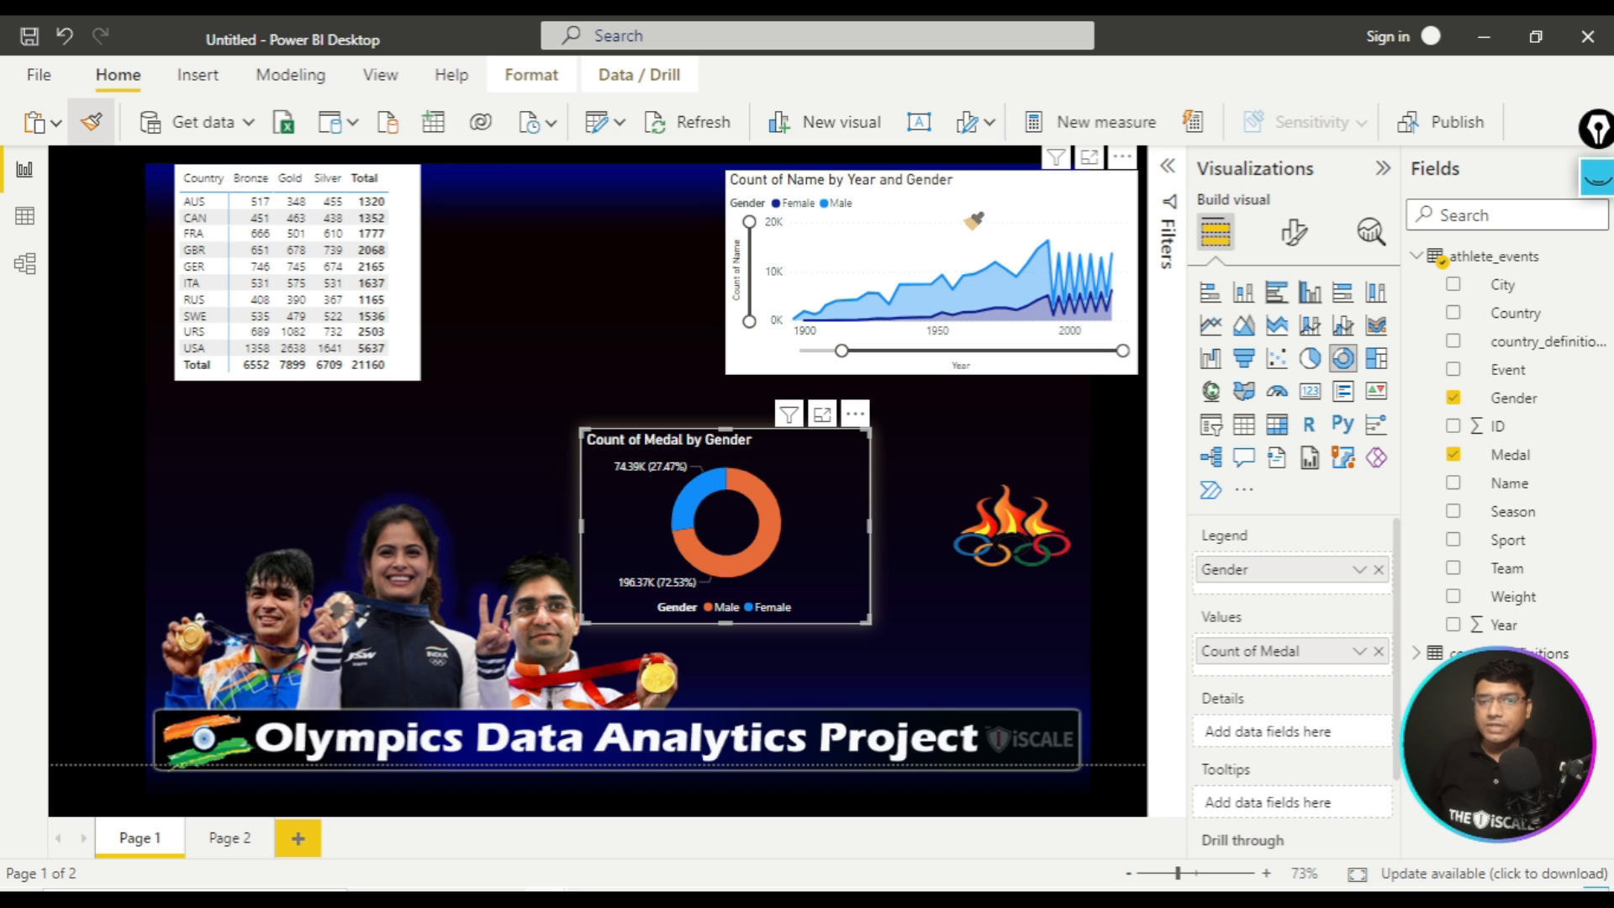
pyautogui.click(925, 209)
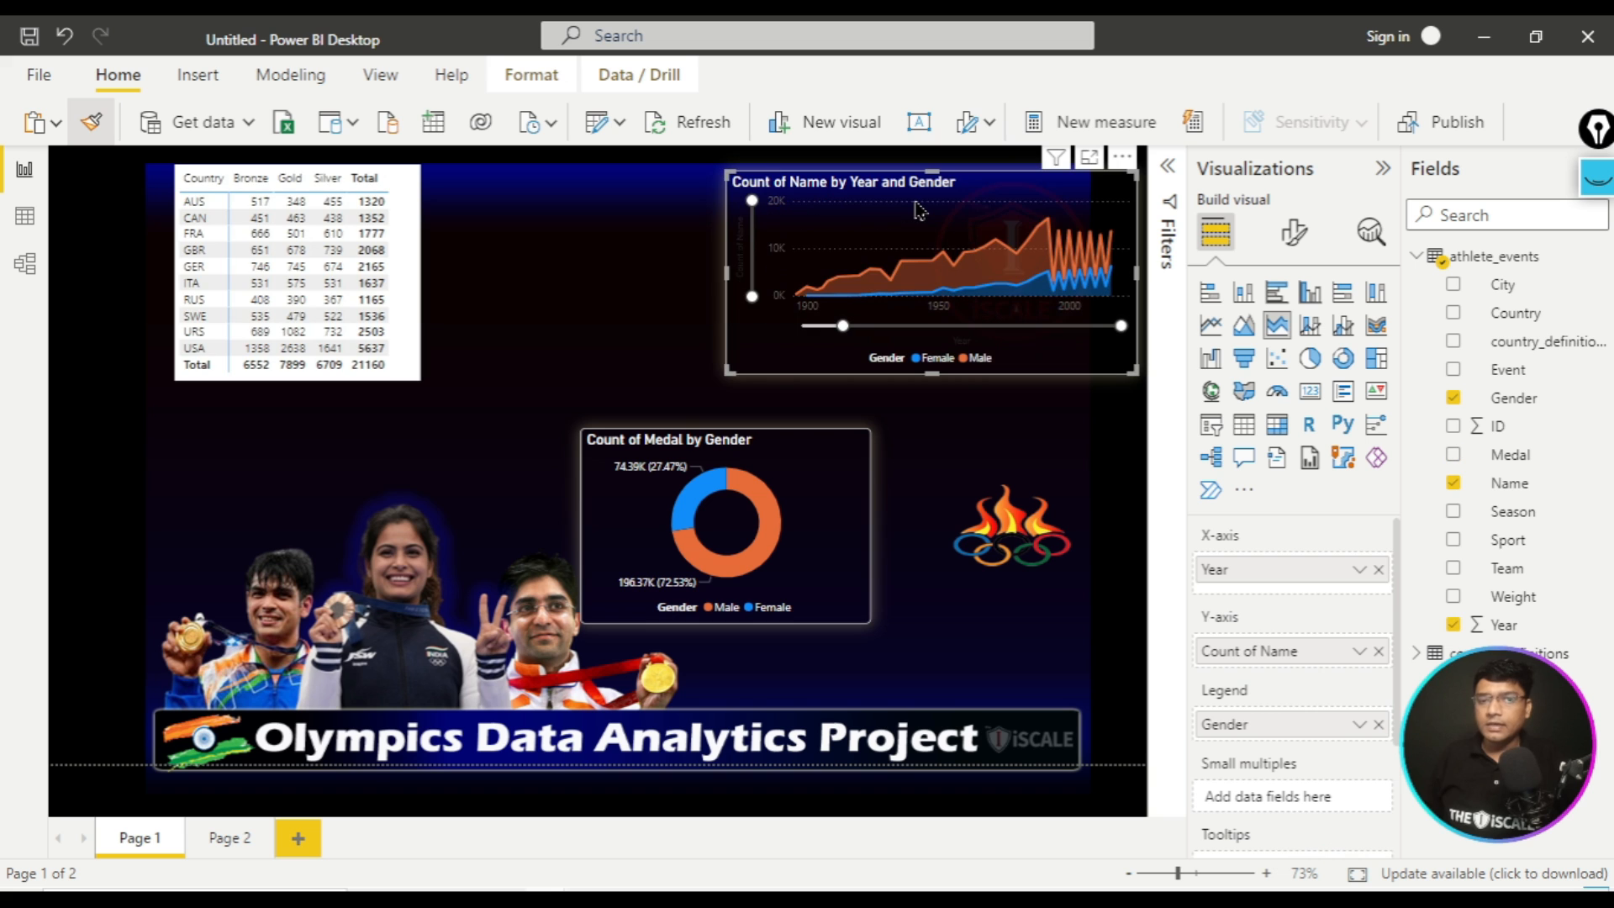
pyautogui.moveTo(987, 187); pyautogui.dragTo(830, 203)
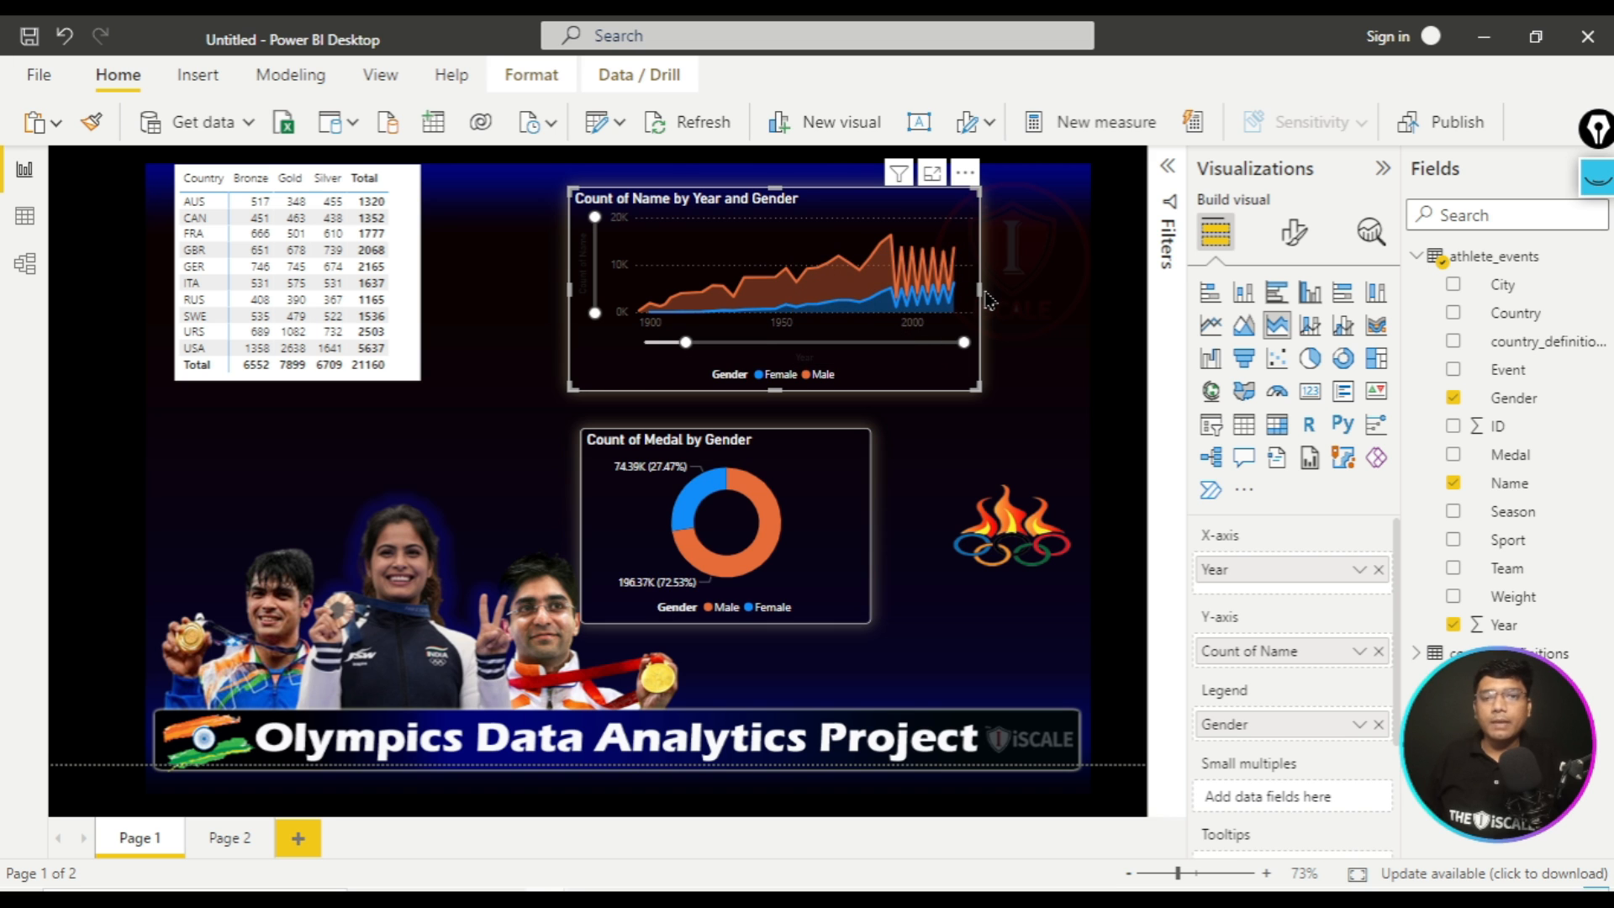
pyautogui.moveTo(982, 289); pyautogui.dragTo(1018, 295)
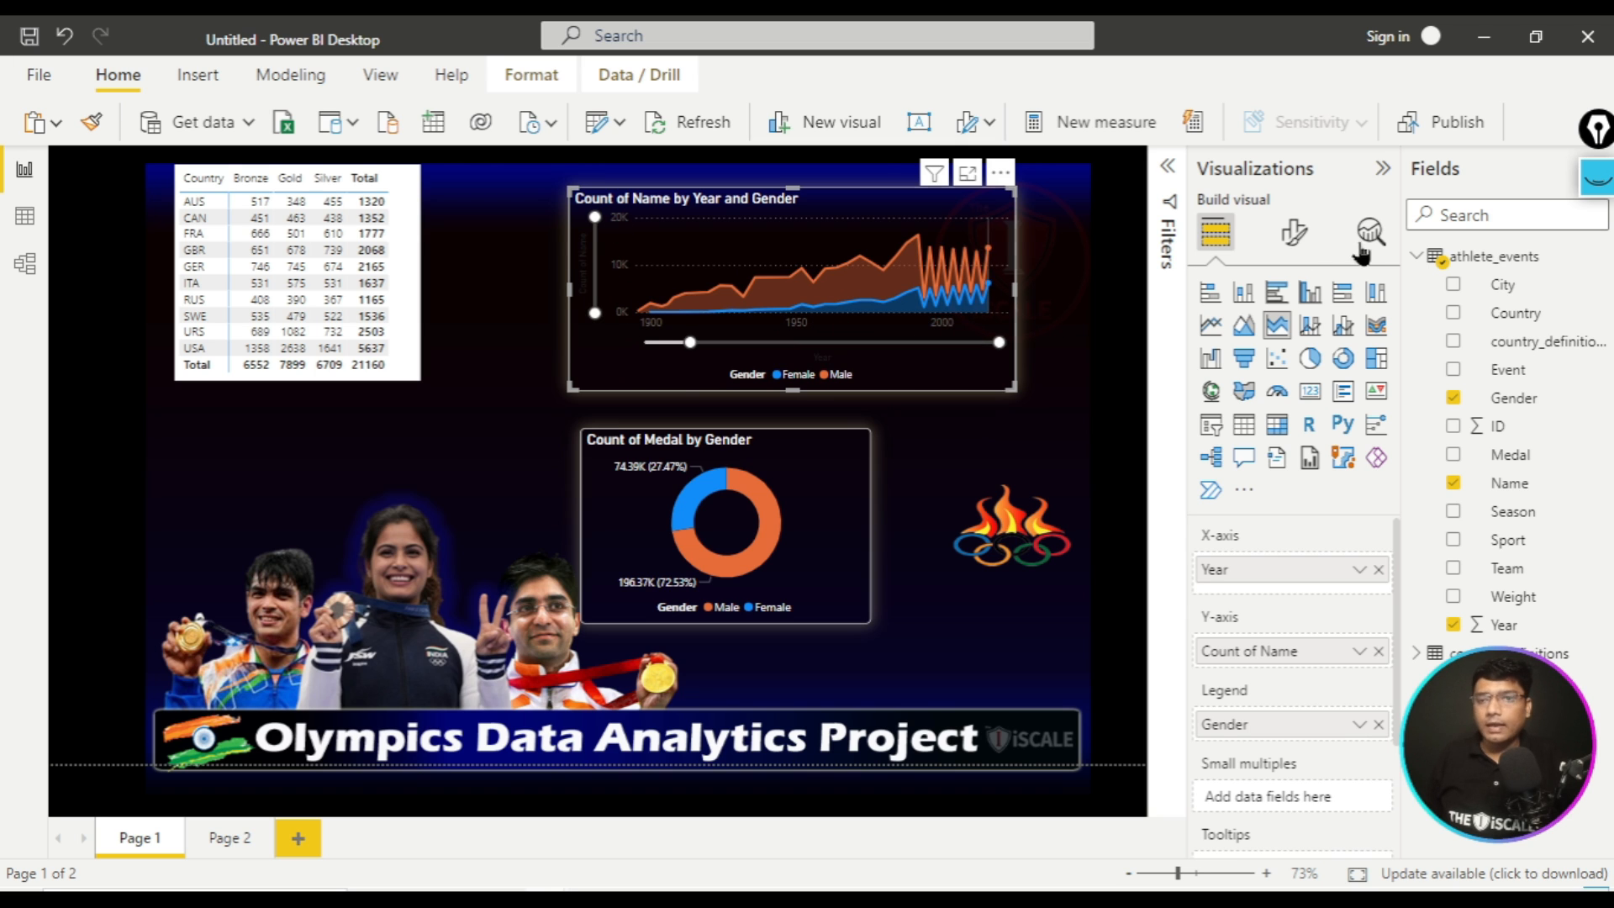
# - Set the color of the area chart's X-axis title to white
pyautogui.click(1294, 252)
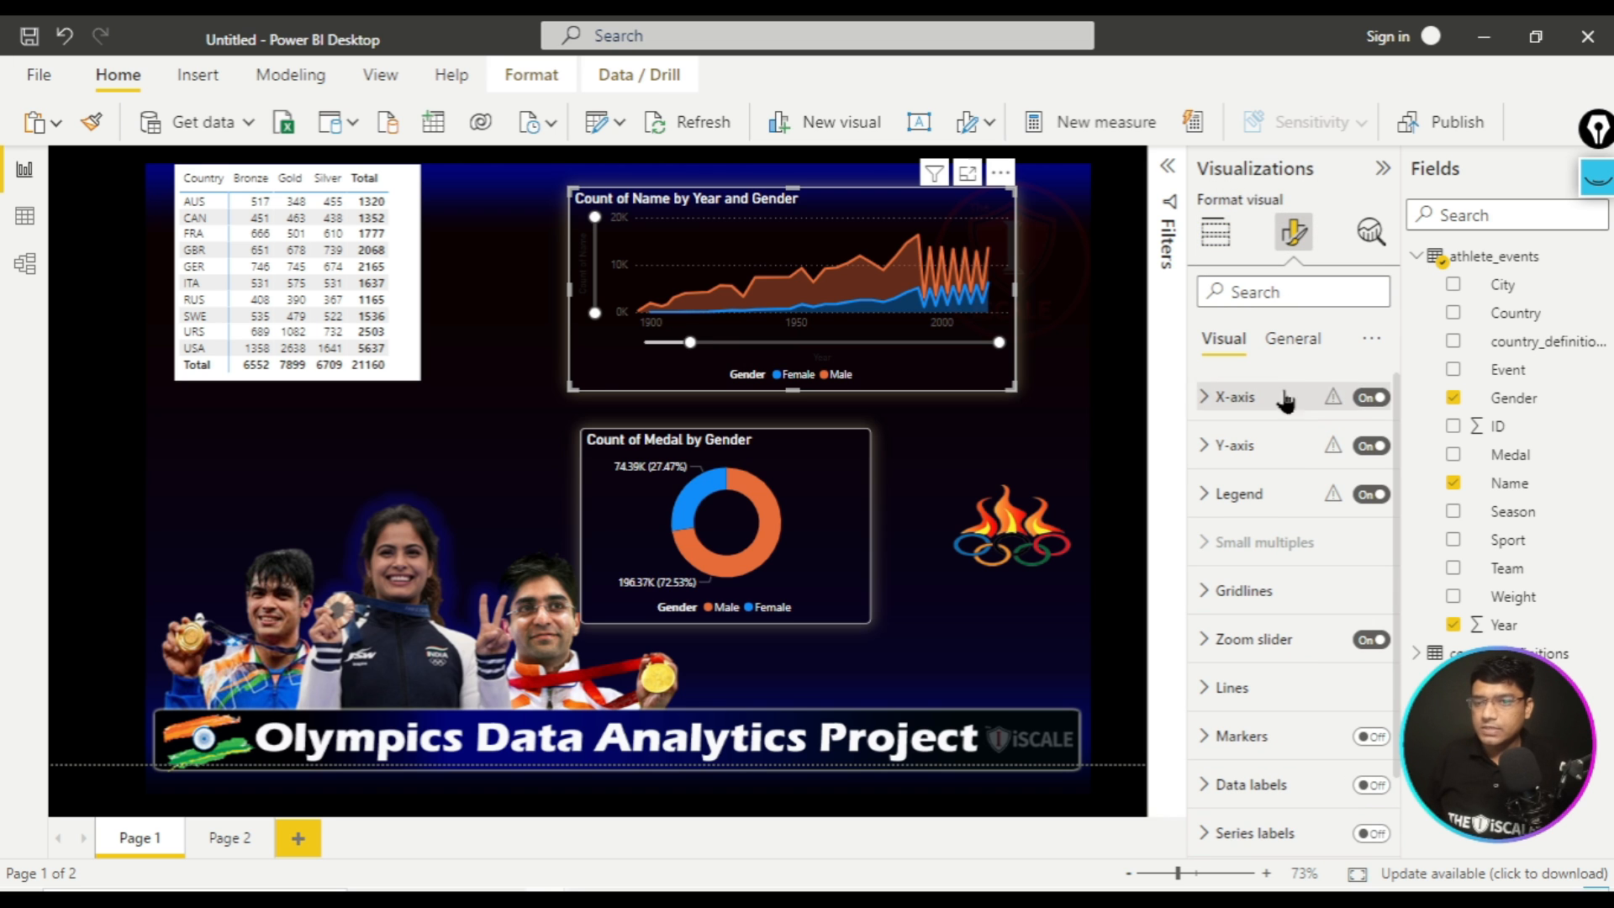
pyautogui.click(1230, 400)
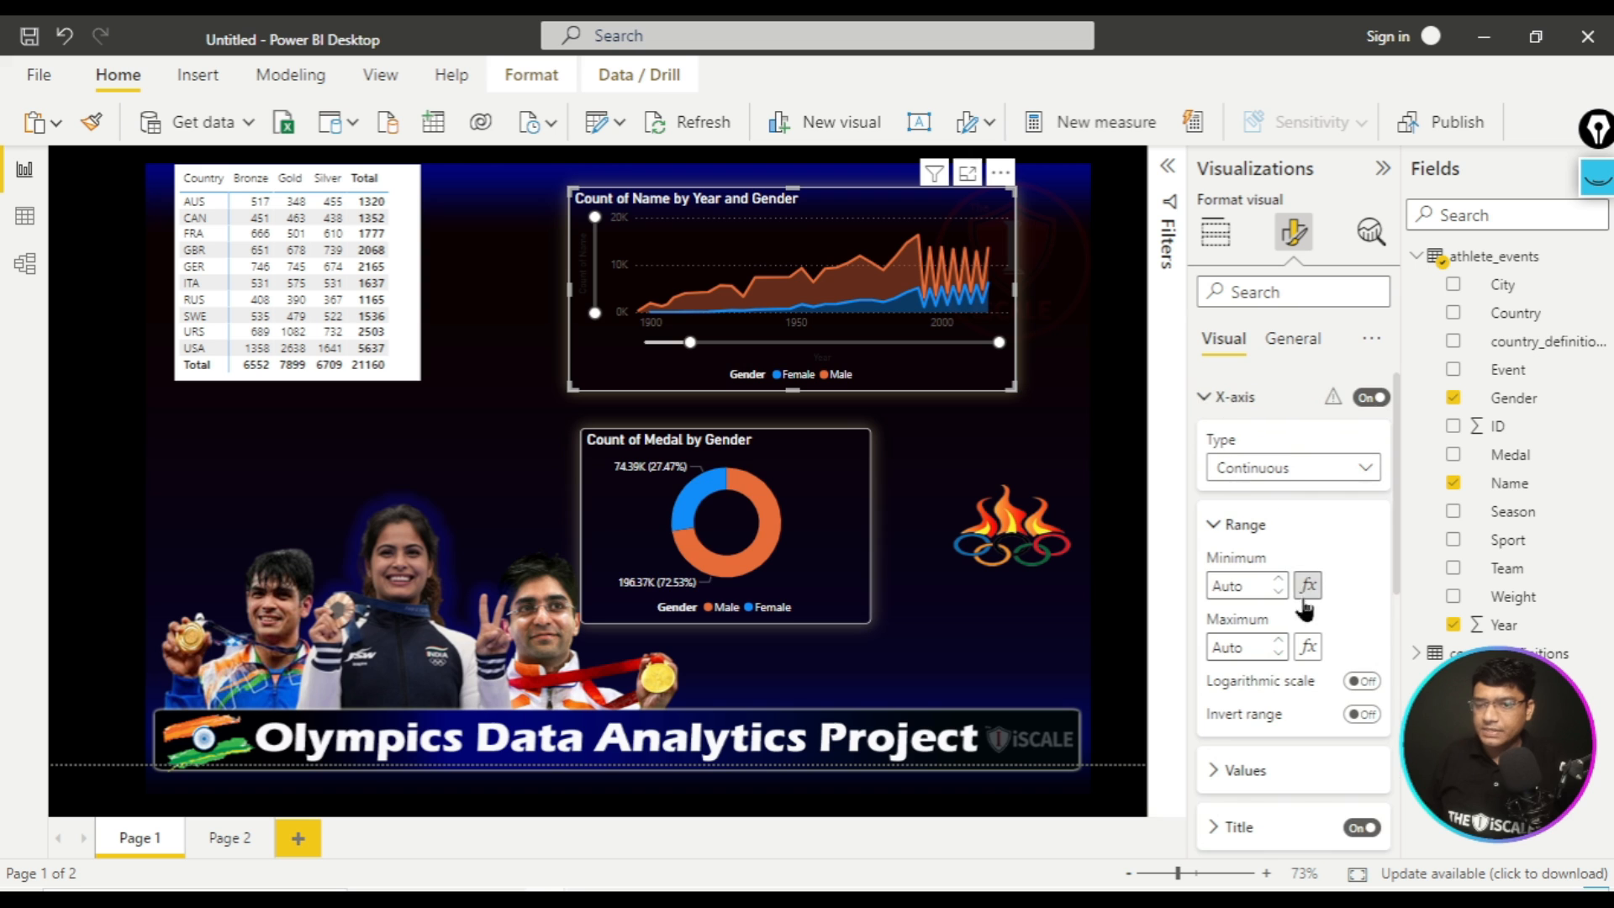
pyautogui.scroll(-2, 1312, 673)
pyautogui.click(1231, 710)
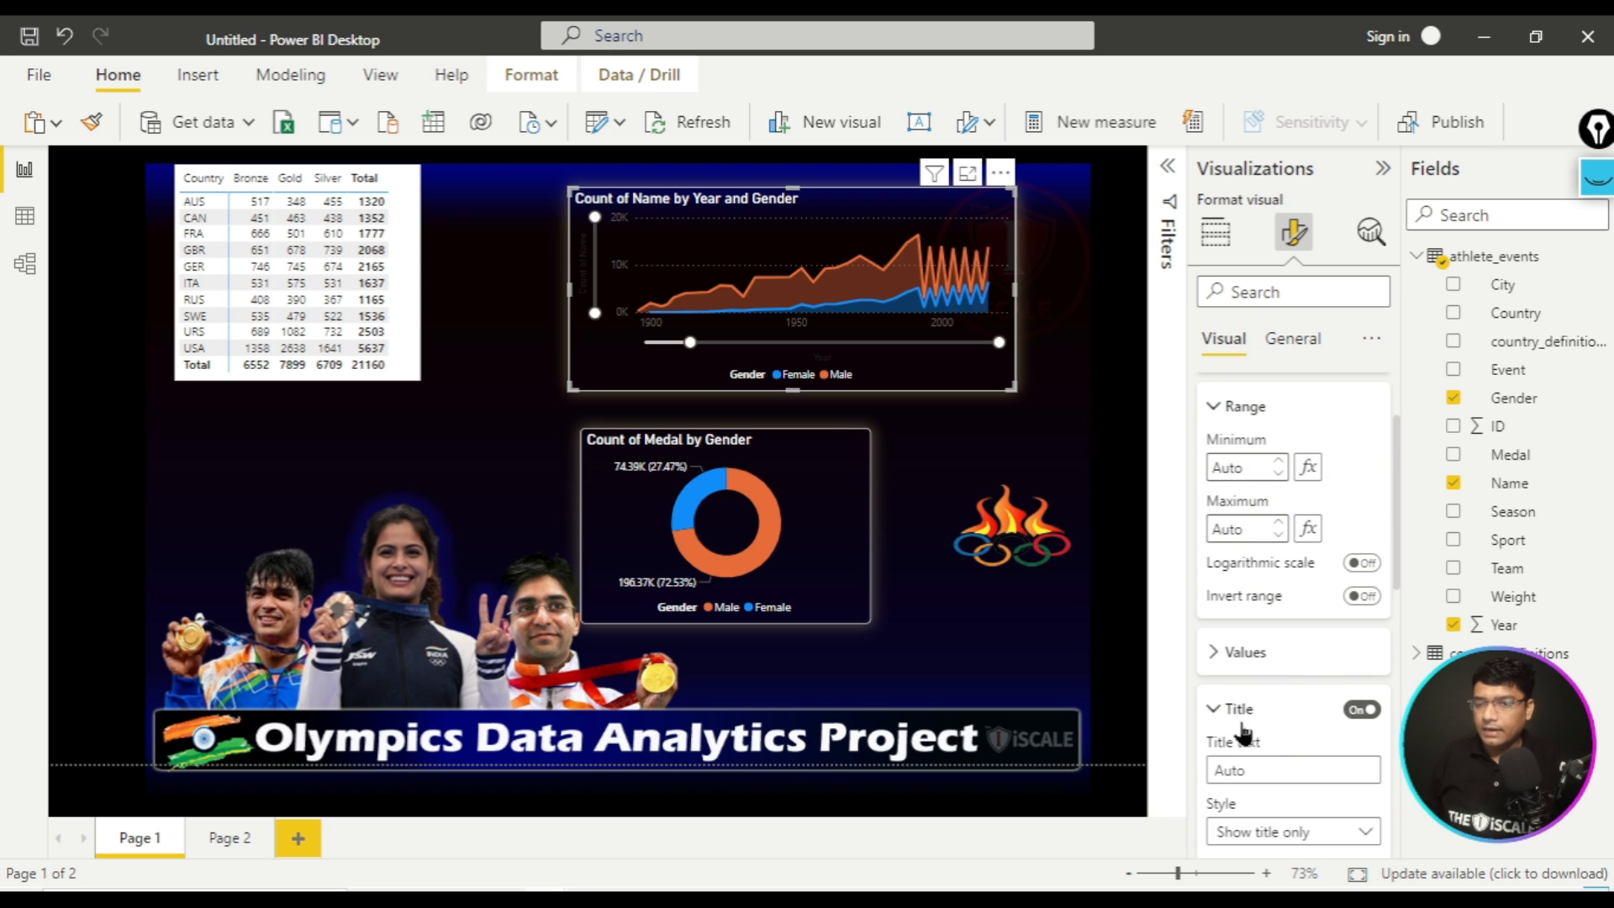
pyautogui.scroll(-3, 1261, 673)
pyautogui.click(1256, 637)
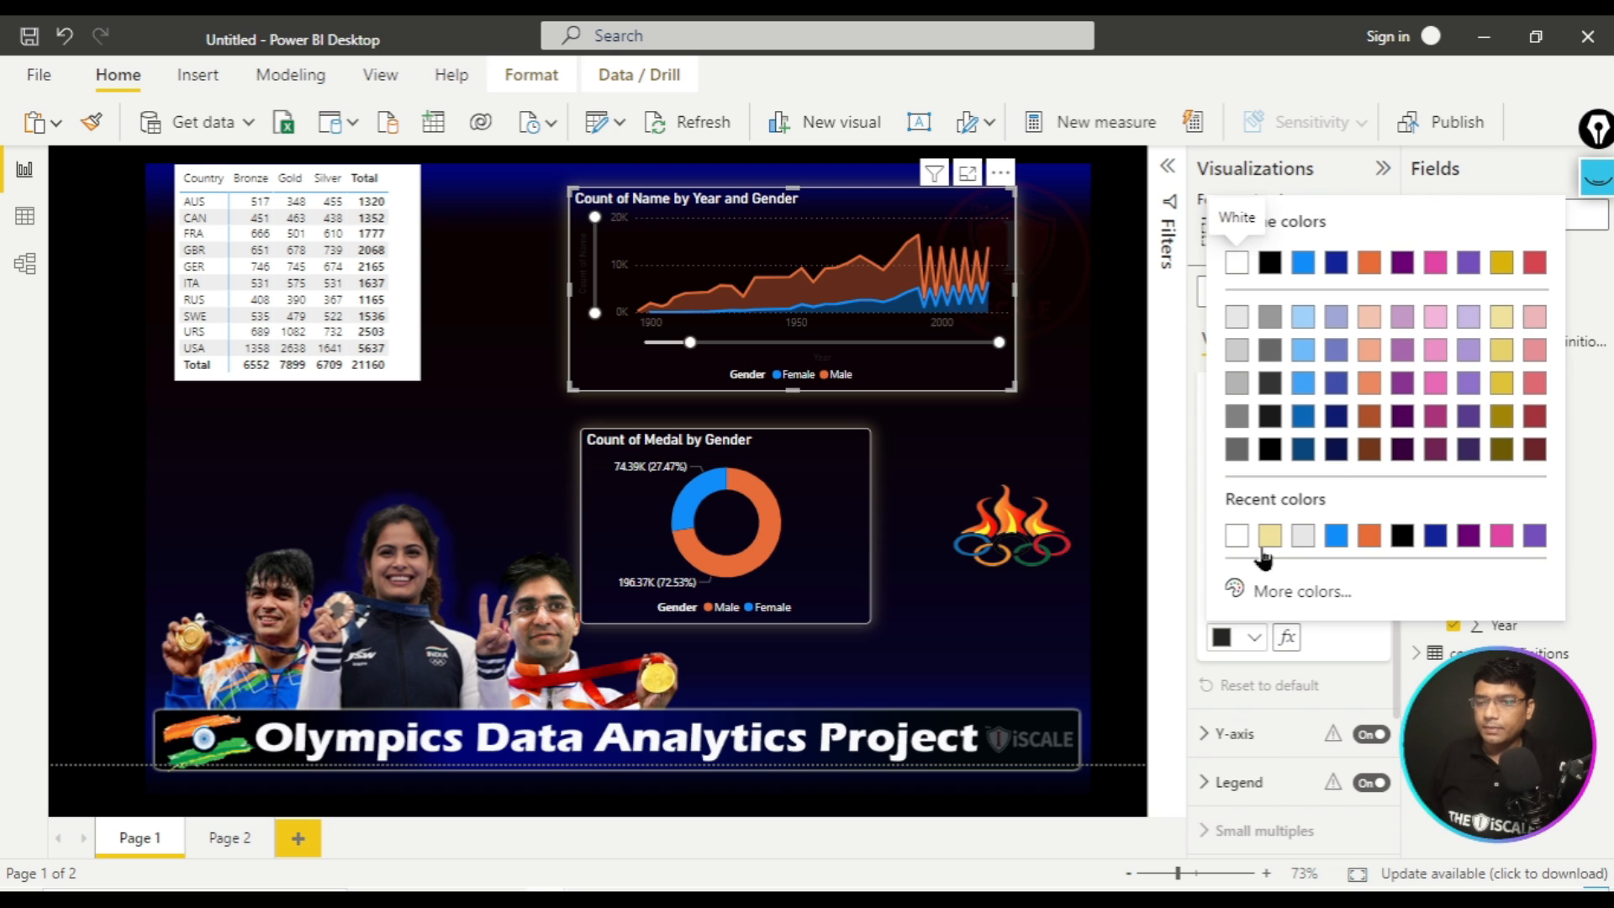
pyautogui.click(1237, 535)
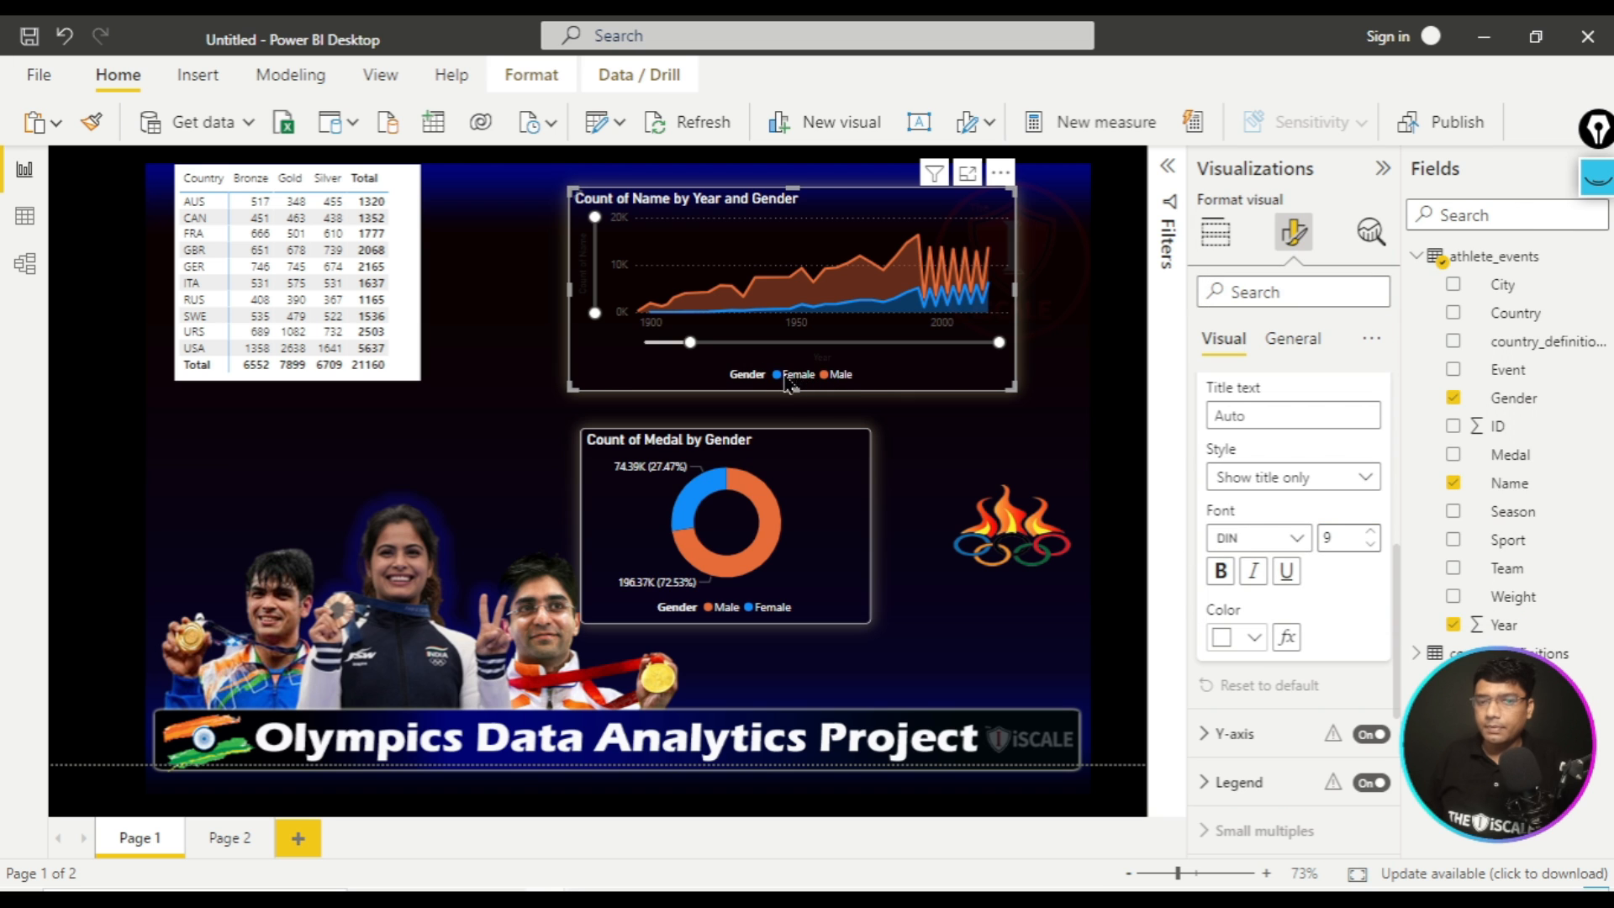
# - Set the color of the area chart's Y-axis values to light gray
pyautogui.click(1244, 734)
pyautogui.scroll(-3, 1262, 753)
pyautogui.scroll(-2, 1265, 748)
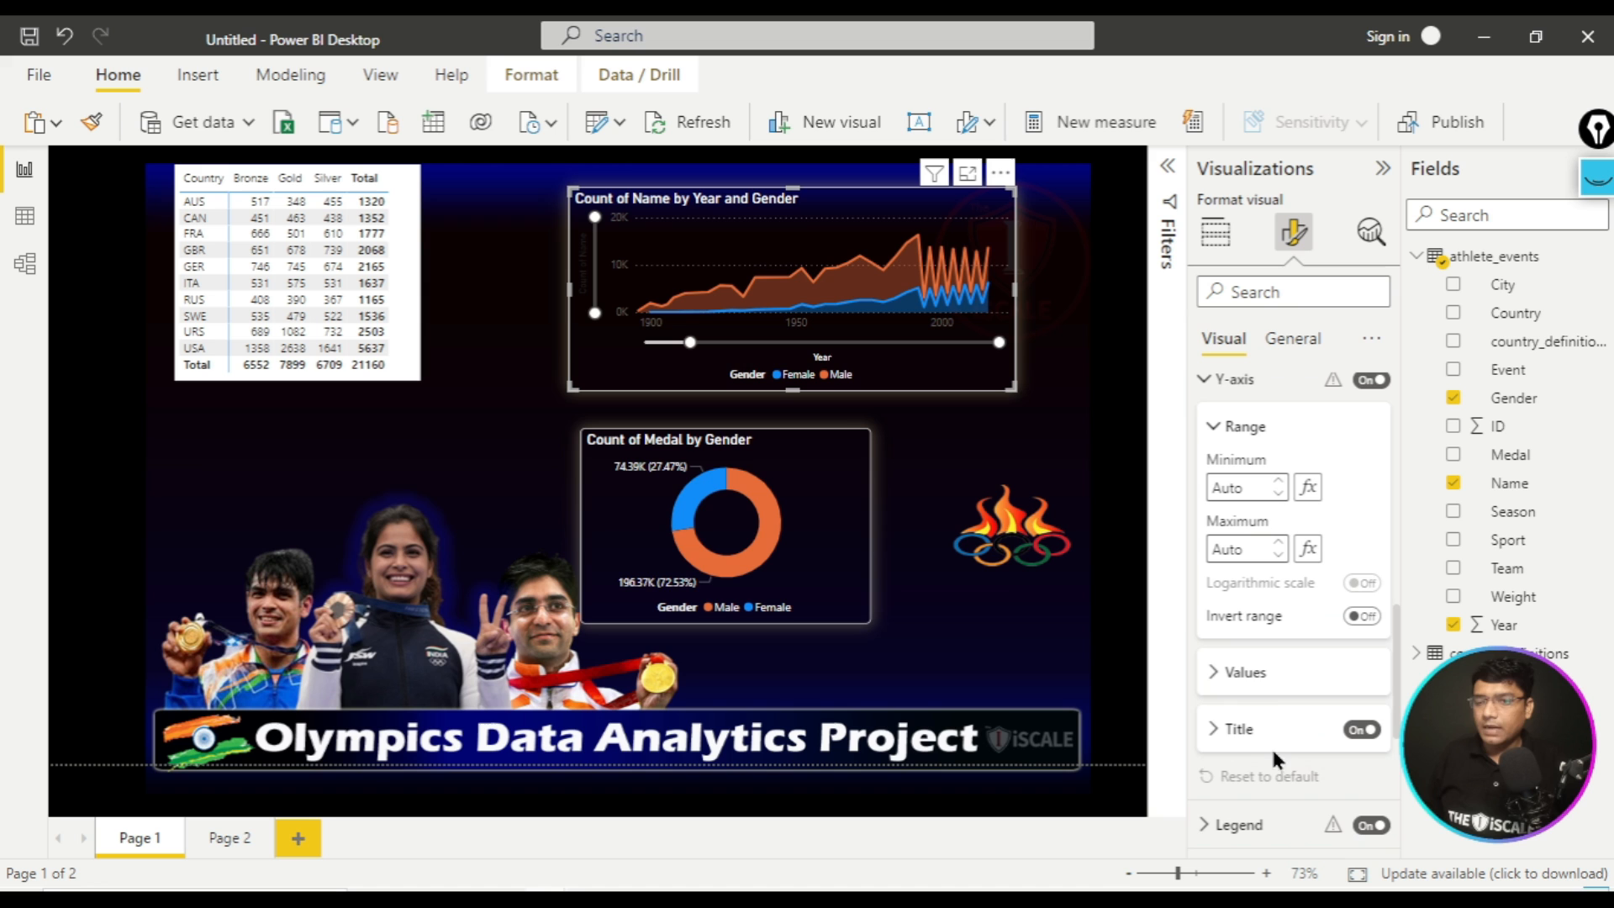
pyautogui.click(1252, 672)
pyautogui.scroll(-2, 1259, 761)
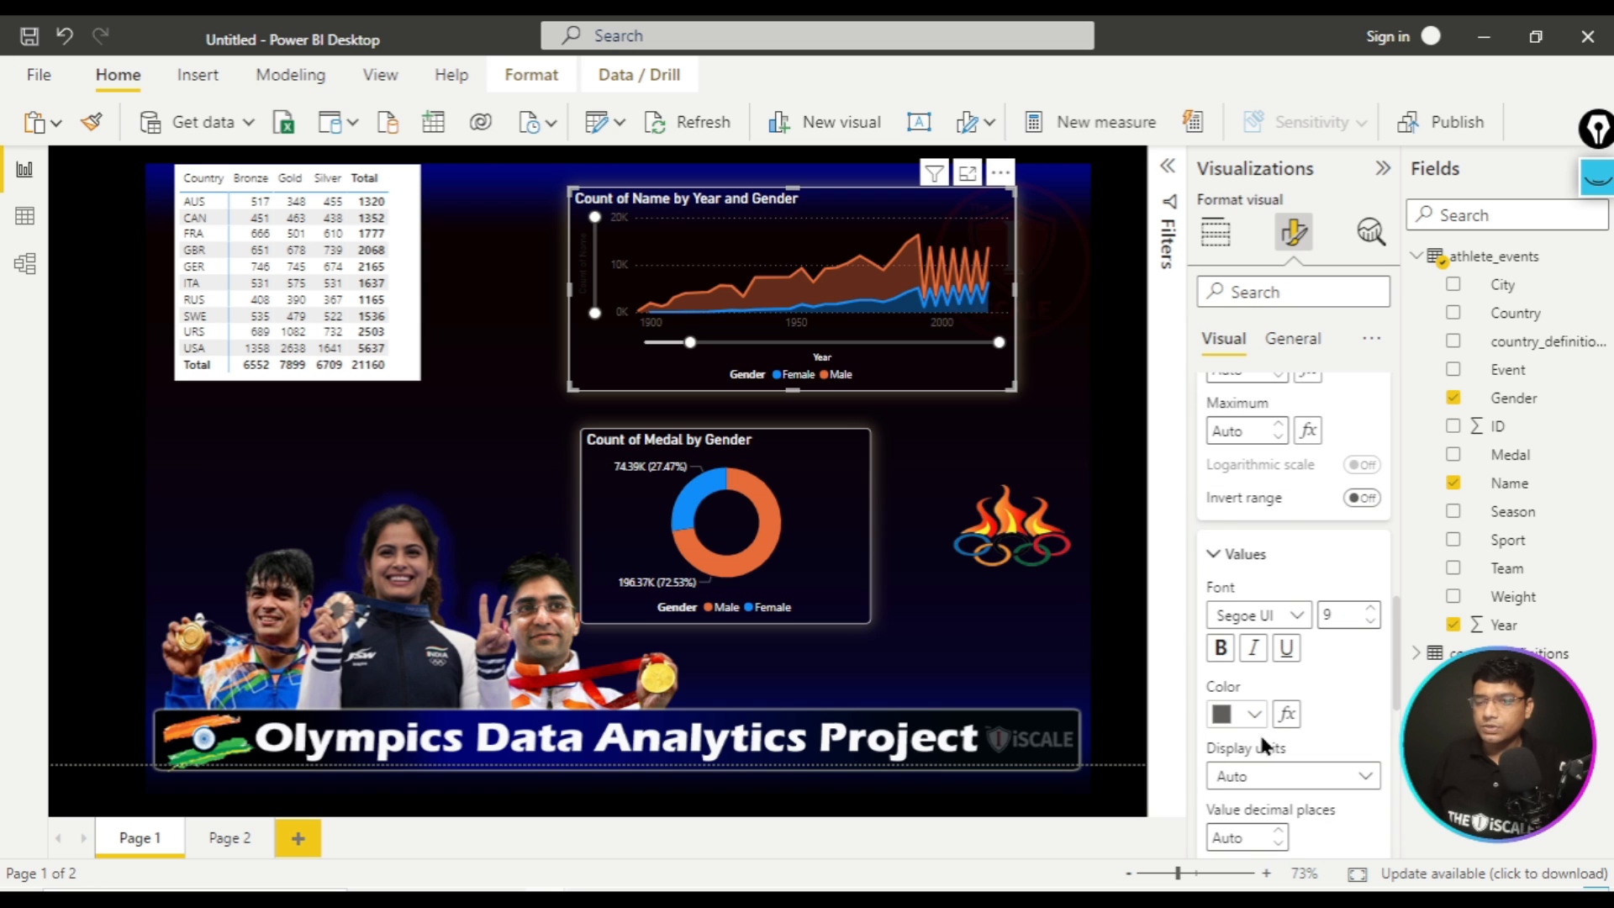
pyautogui.click(1255, 714)
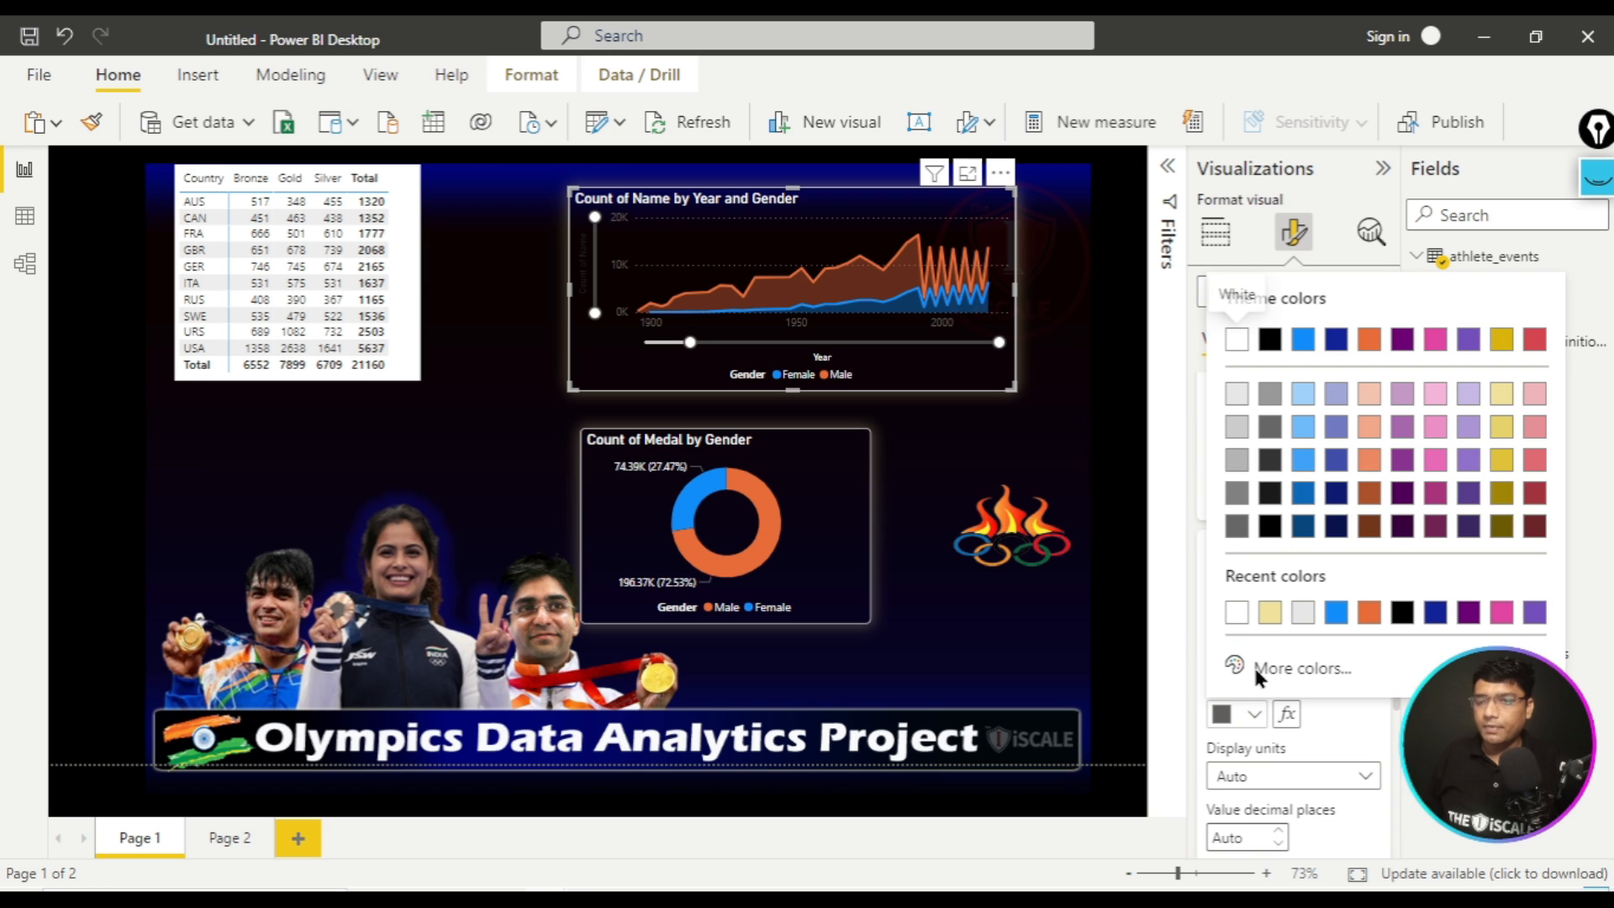
pyautogui.click(1236, 393)
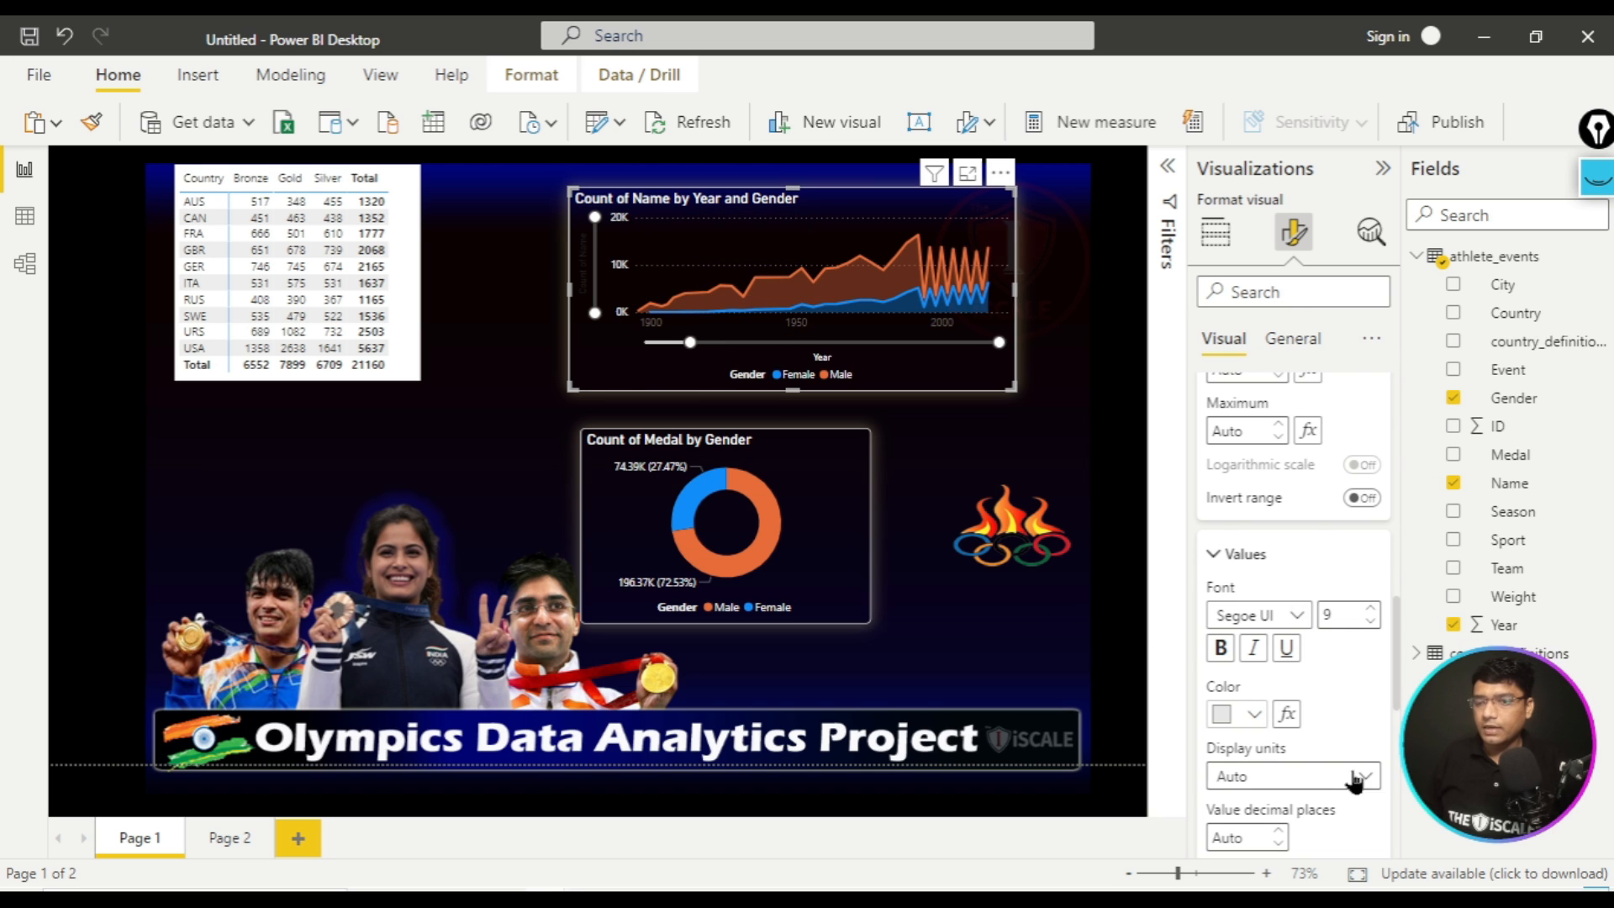
# - Turn off the area chart's Y-axis title
pyautogui.scroll(-3, 1349, 769)
pyautogui.click(1242, 693)
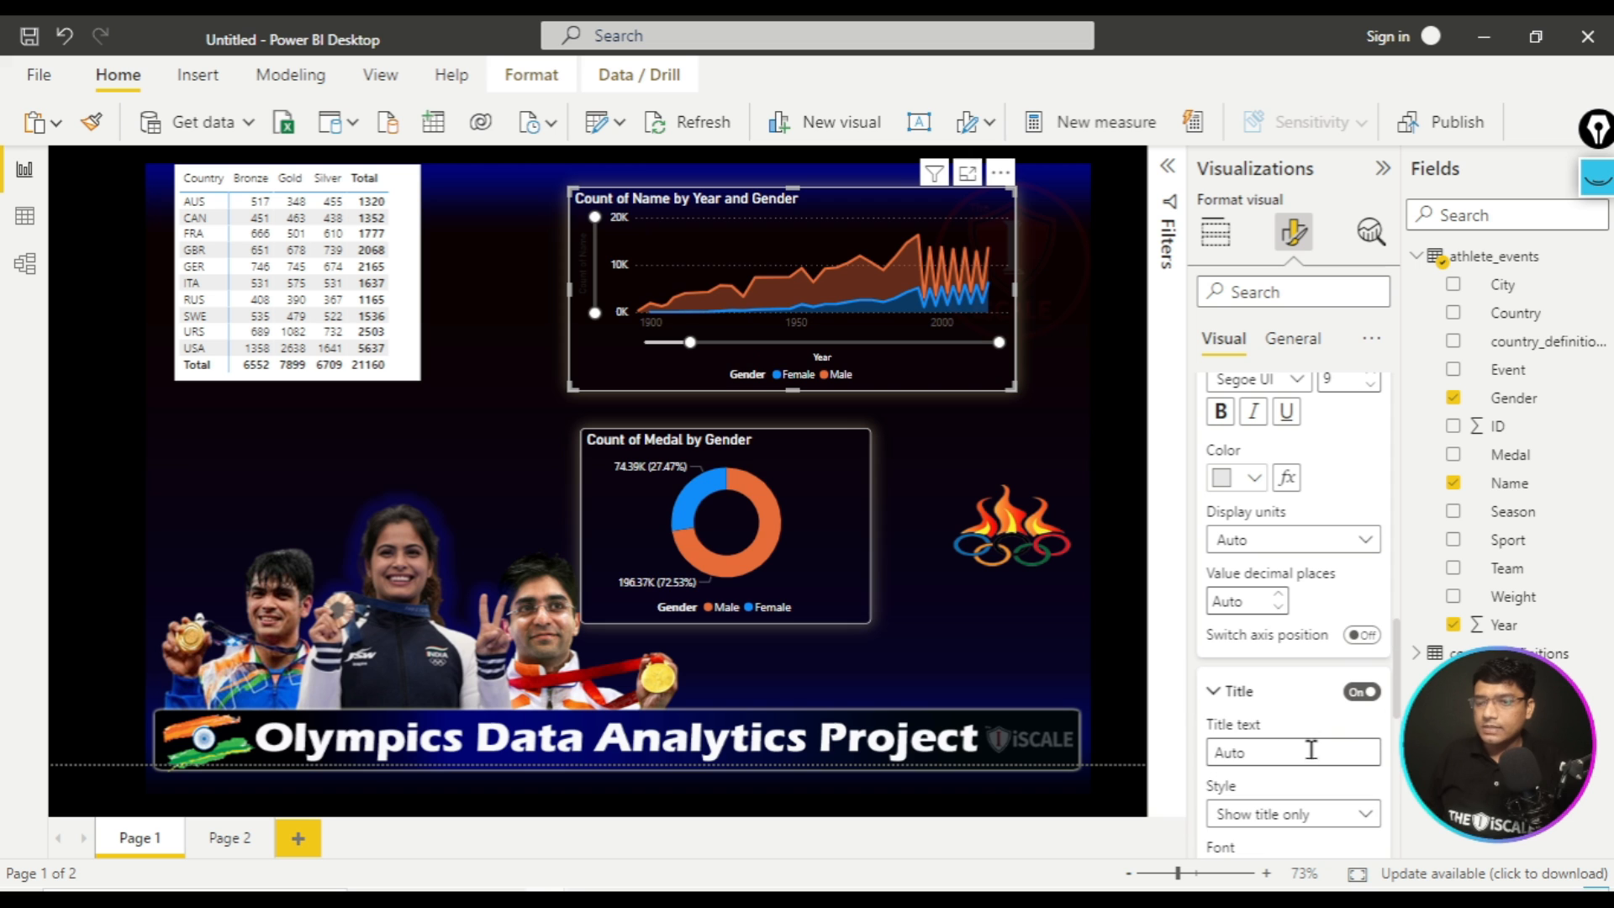
pyautogui.click(1362, 695)
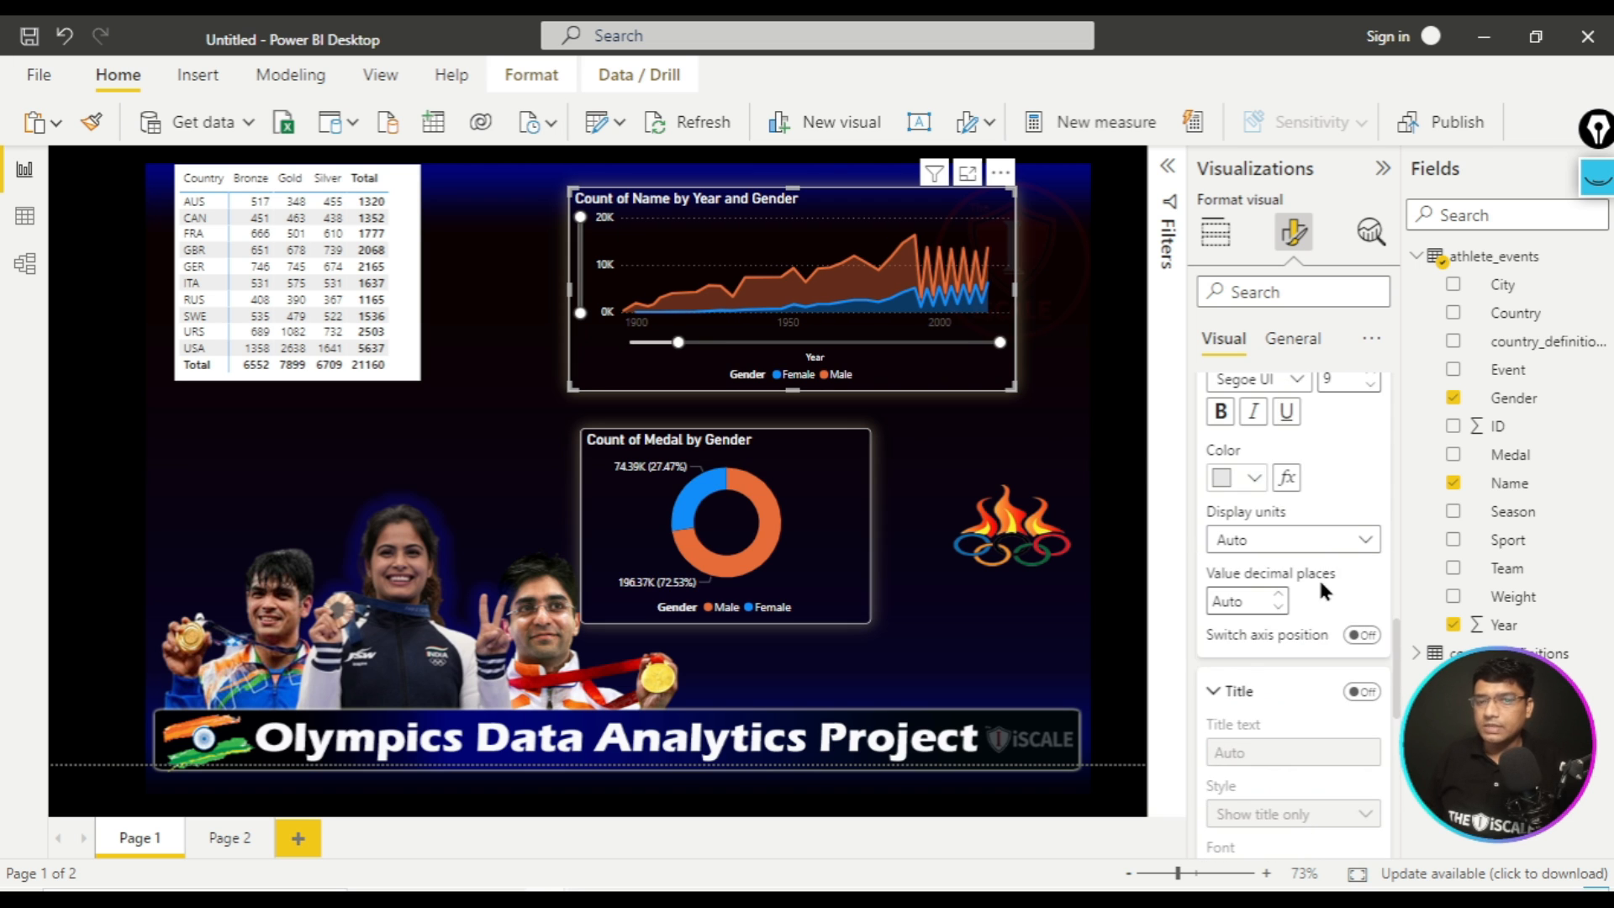
# - Turn off the area chart's X-axis title and color the X-axis values light gray
pyautogui.scroll(4, 1320, 577)
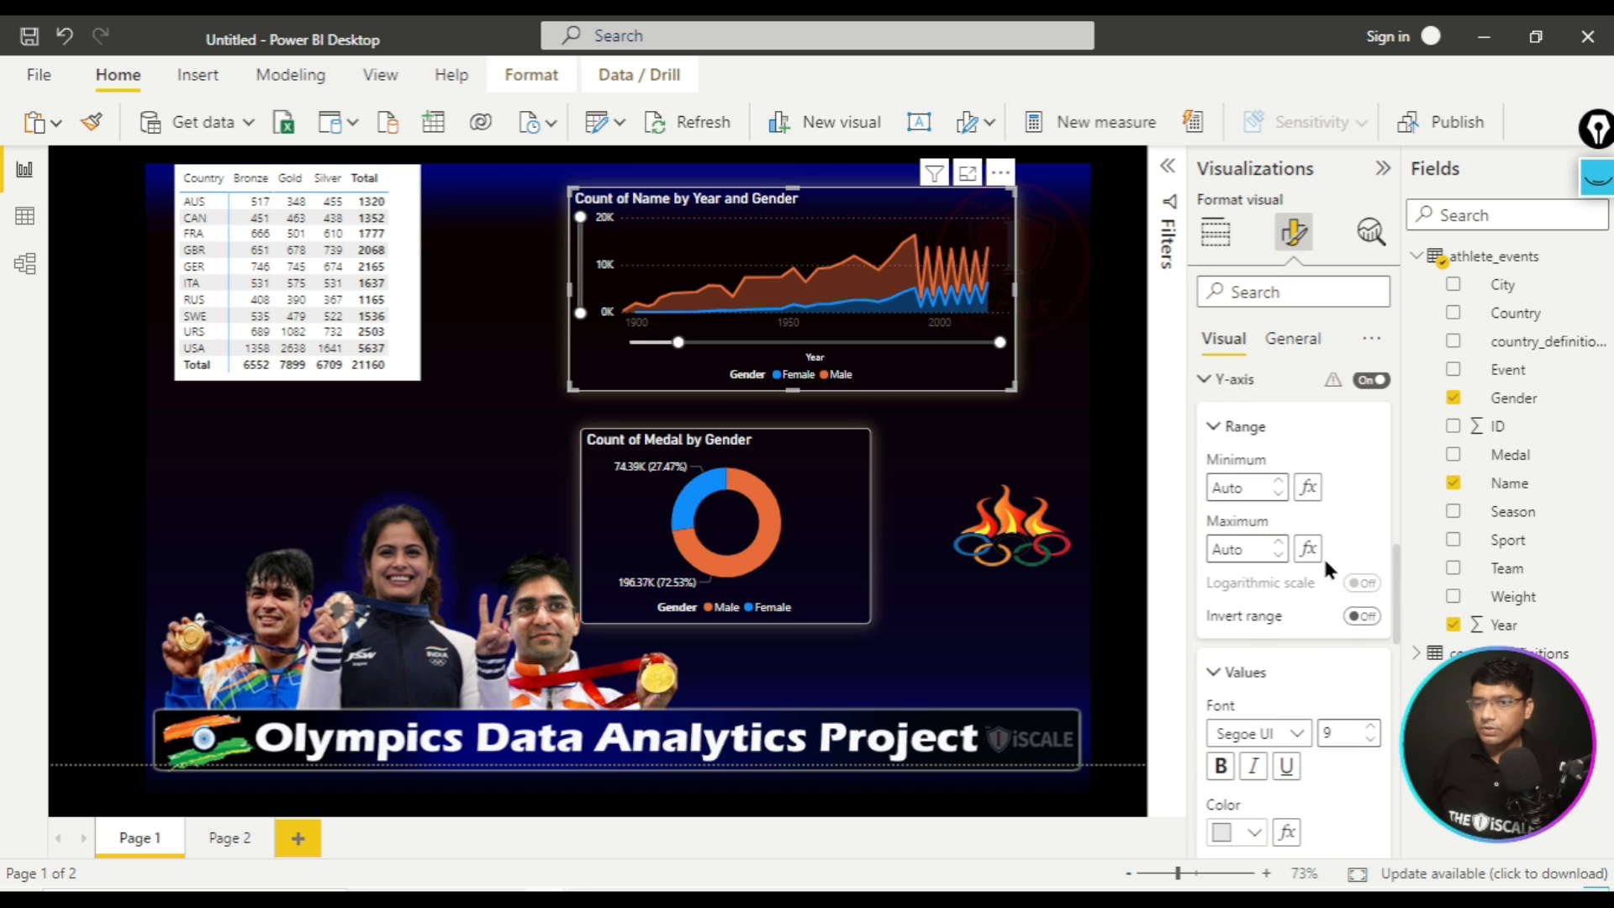
pyautogui.scroll(2, 1324, 556)
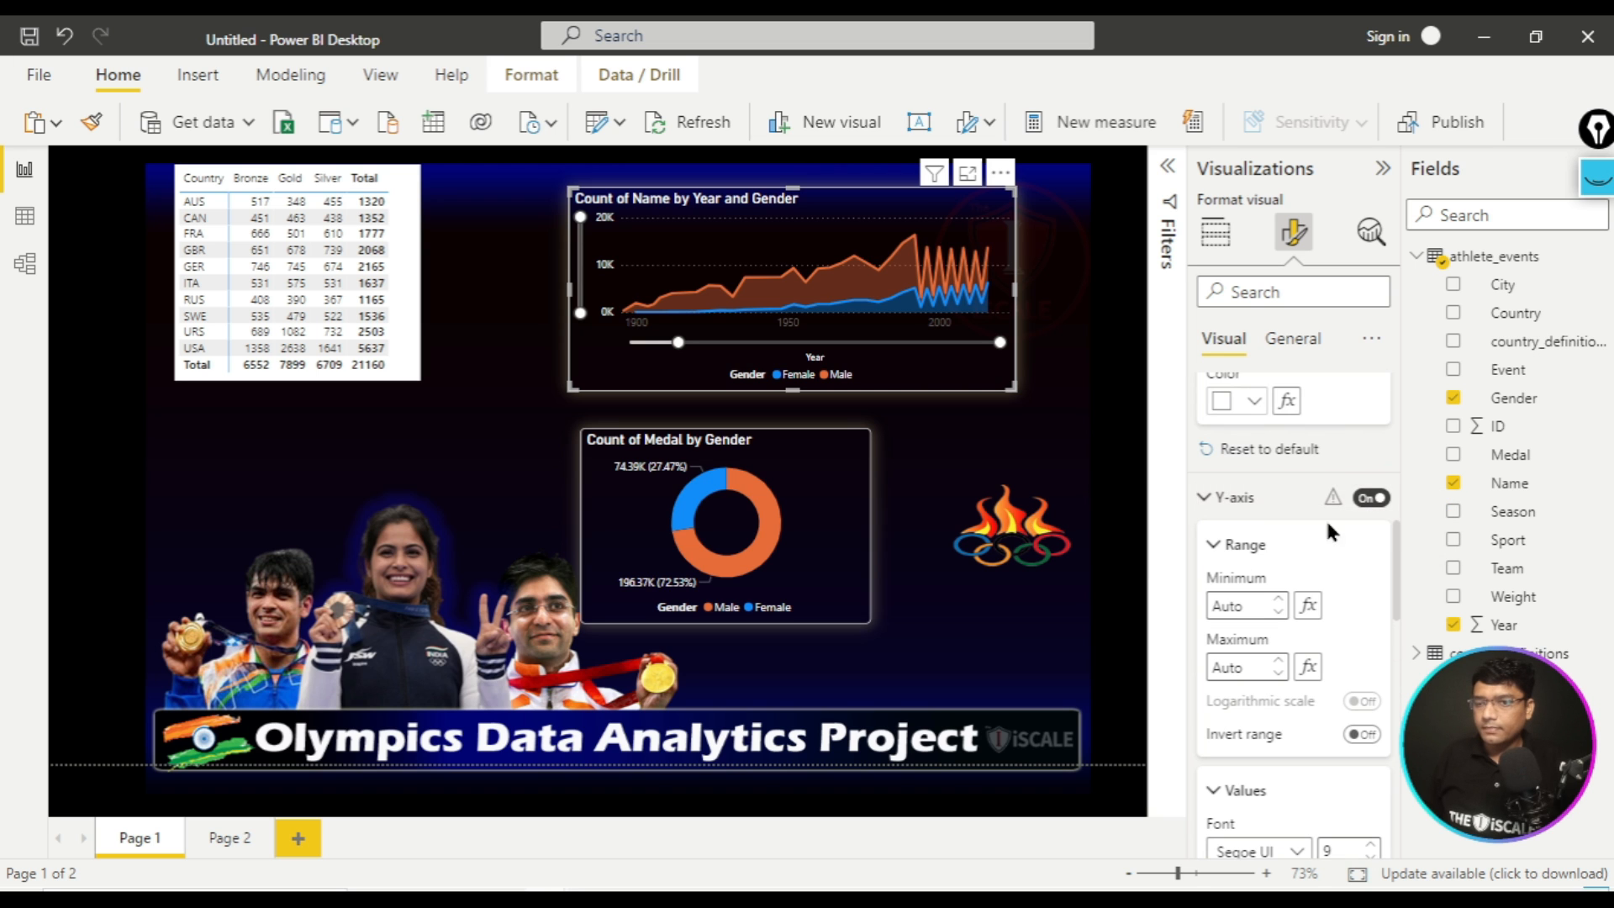
pyautogui.click(1204, 498)
pyautogui.scroll(4, 1224, 520)
pyautogui.scroll(3, 1229, 515)
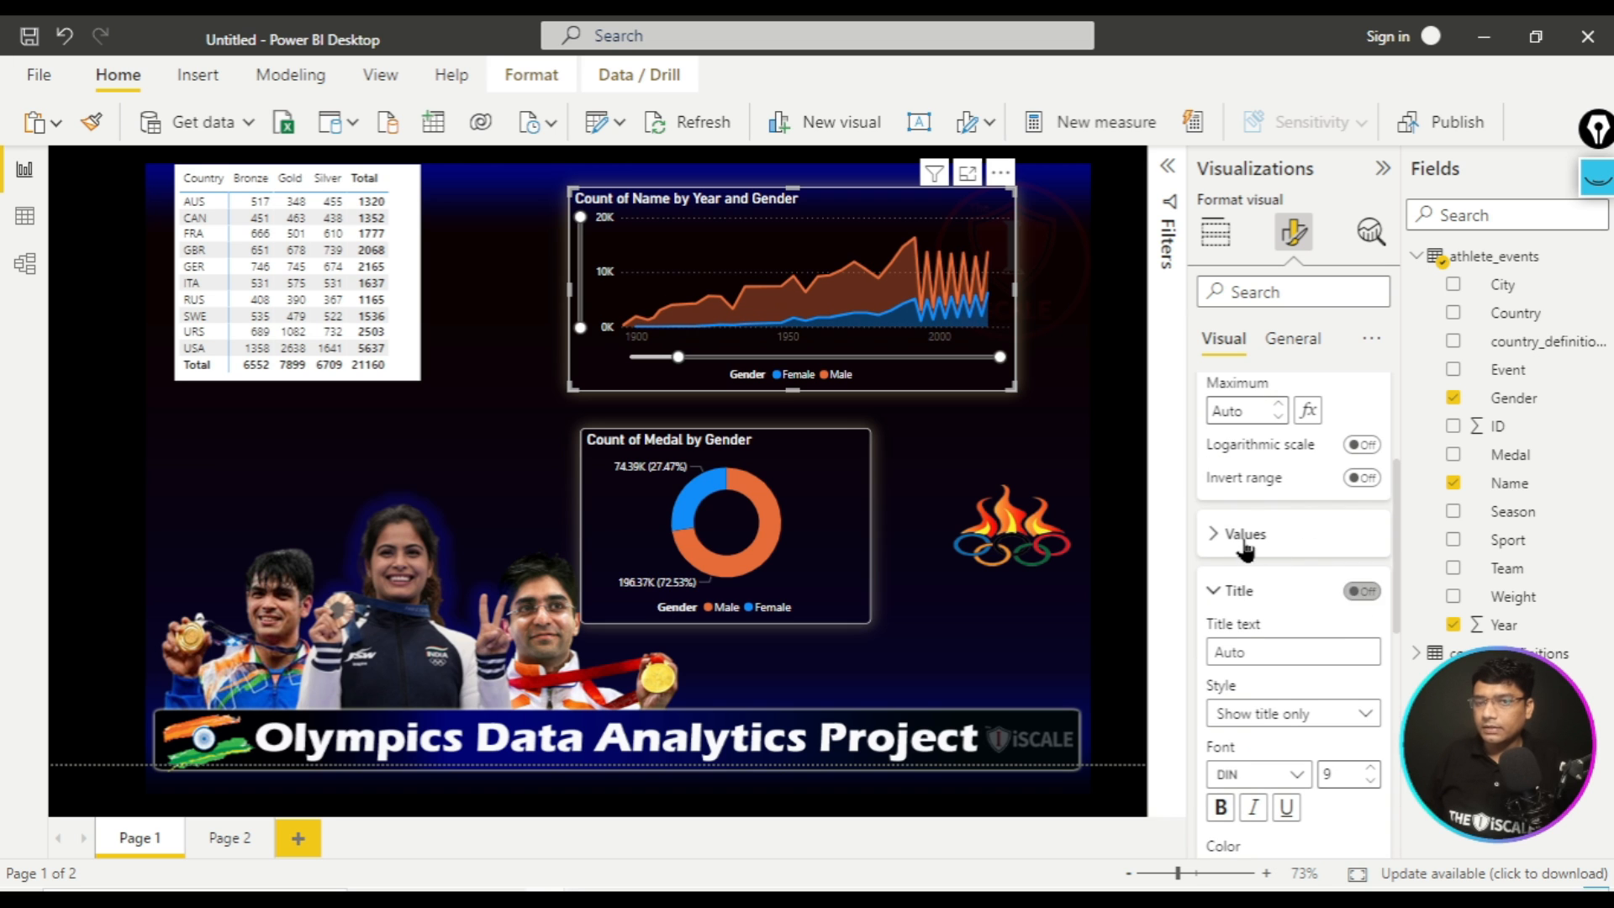
pyautogui.click(1248, 542)
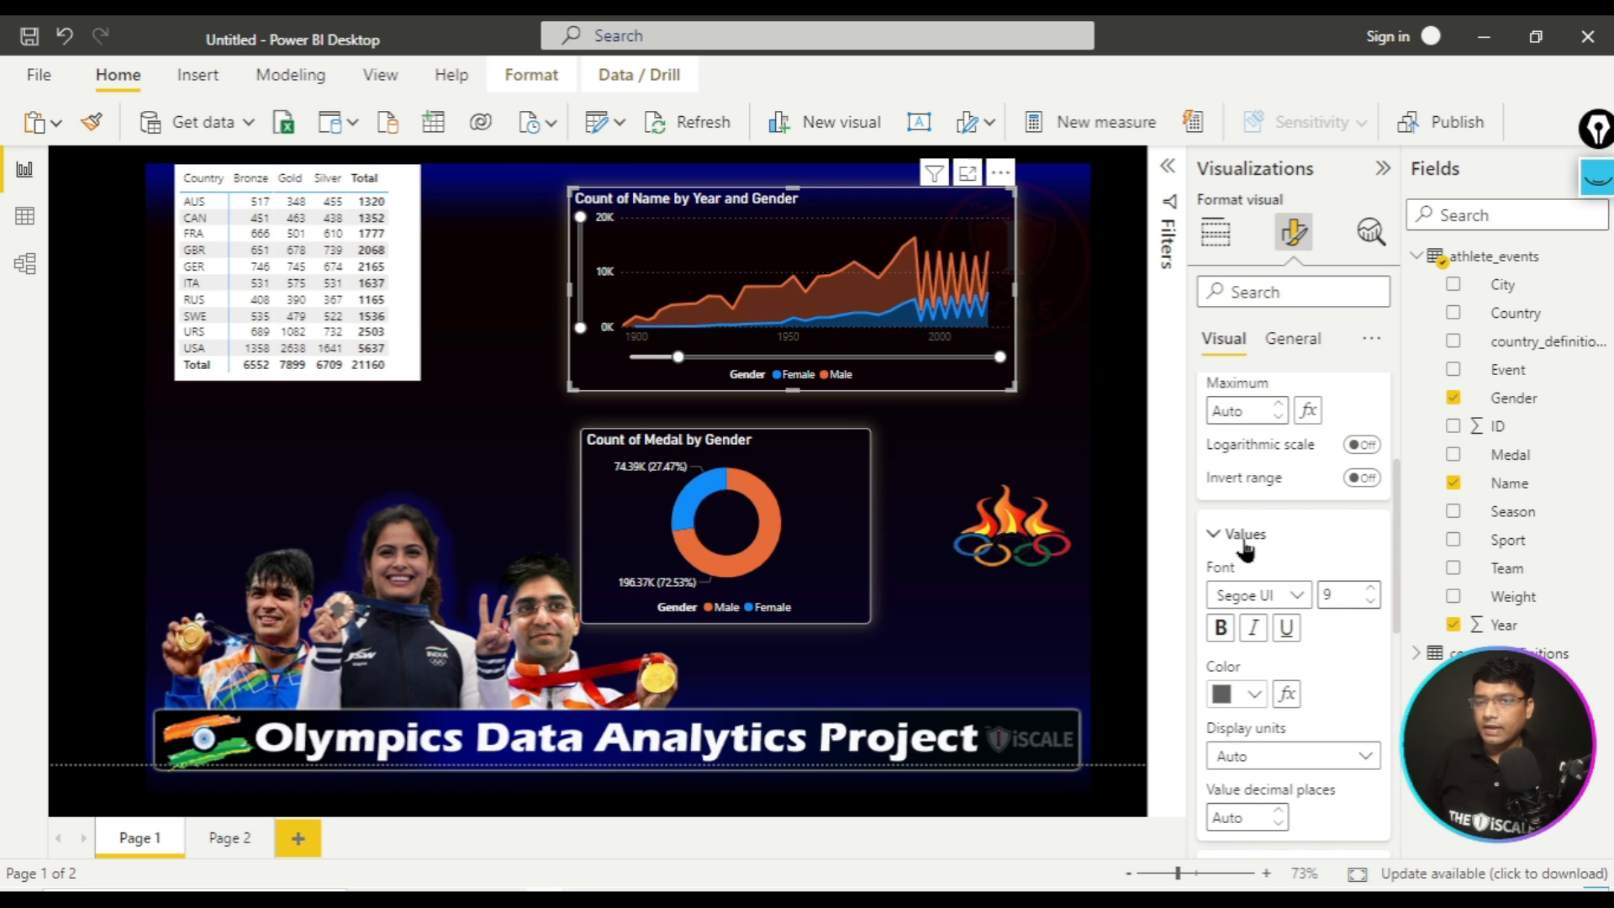
pyautogui.click(1234, 698)
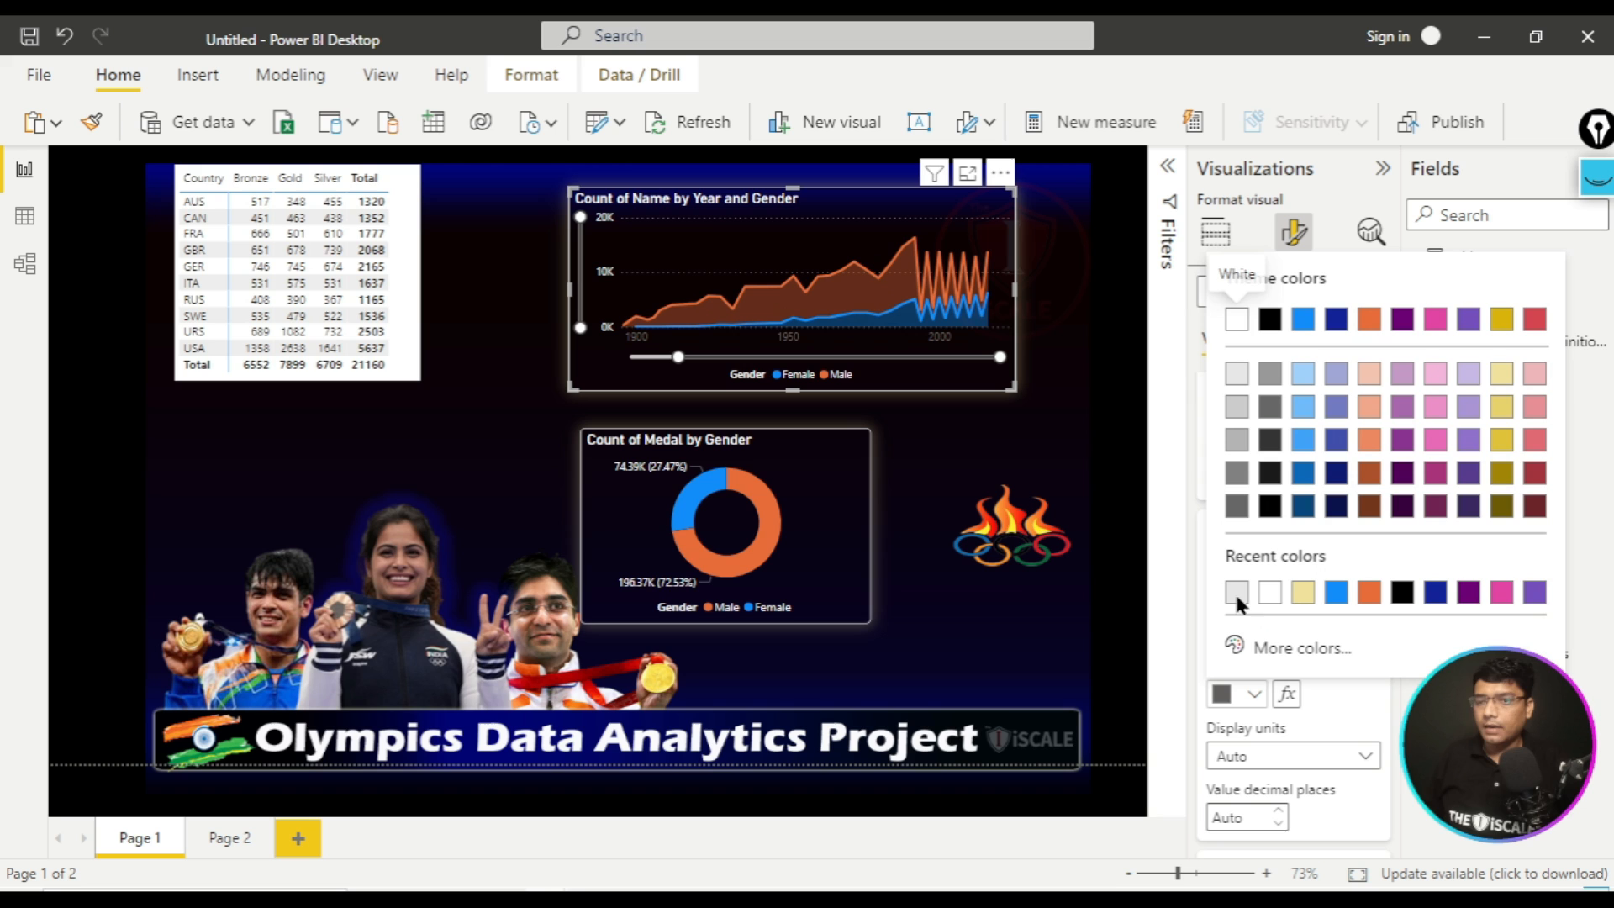
pyautogui.click(1236, 374)
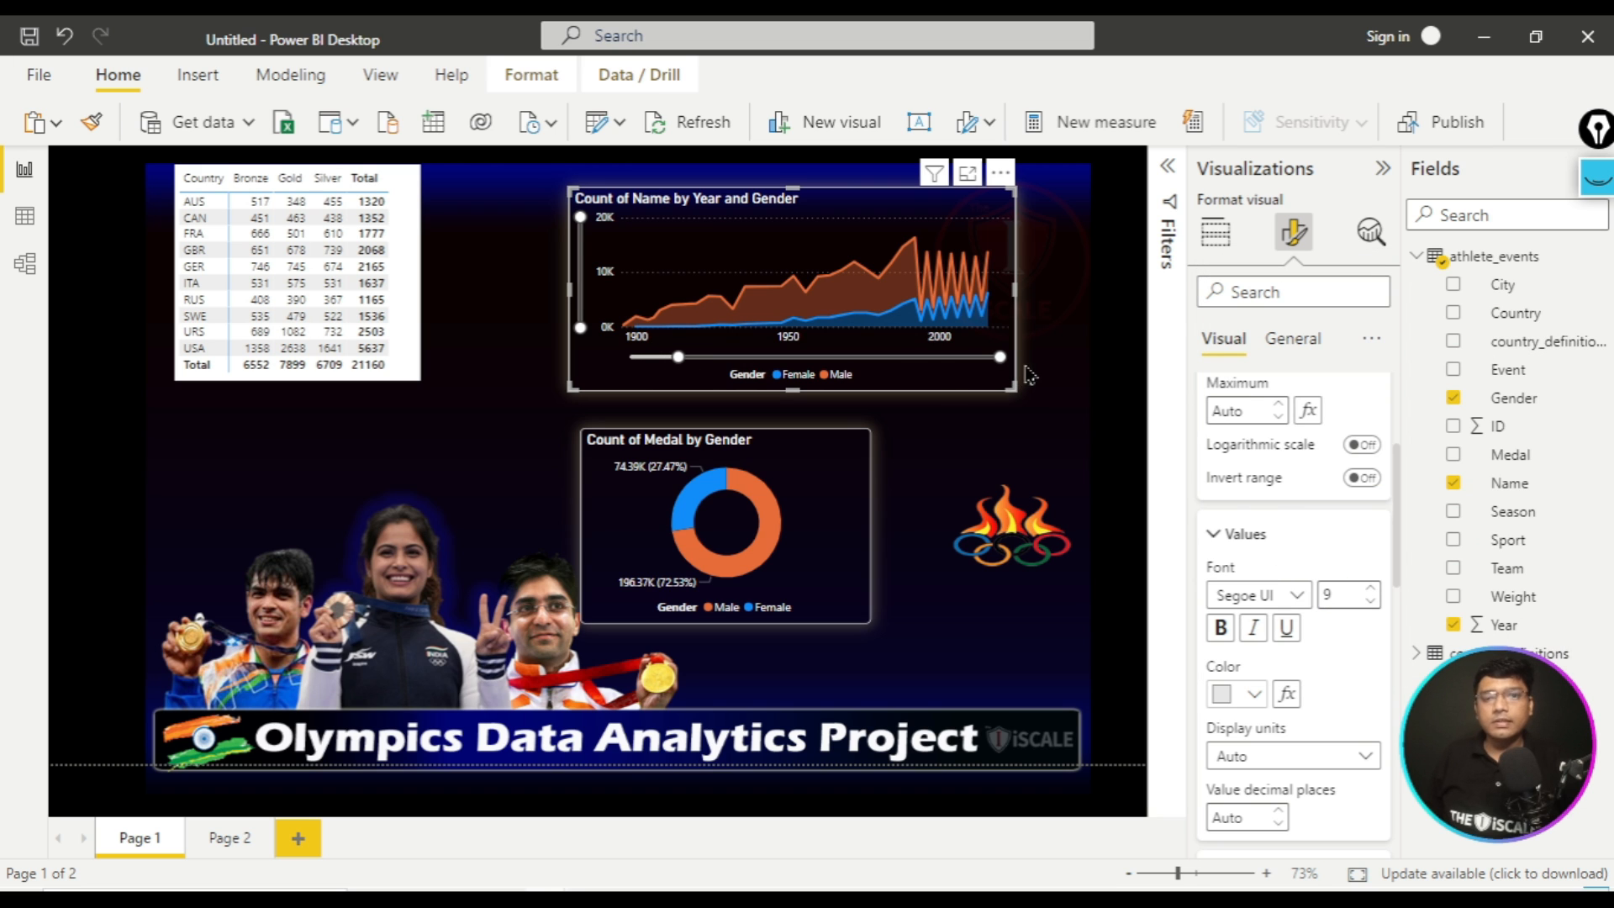
# - Widen the area chart slightly by extending its right edge
pyautogui.moveTo(1030, 296); pyautogui.dragTo(1035, 299)
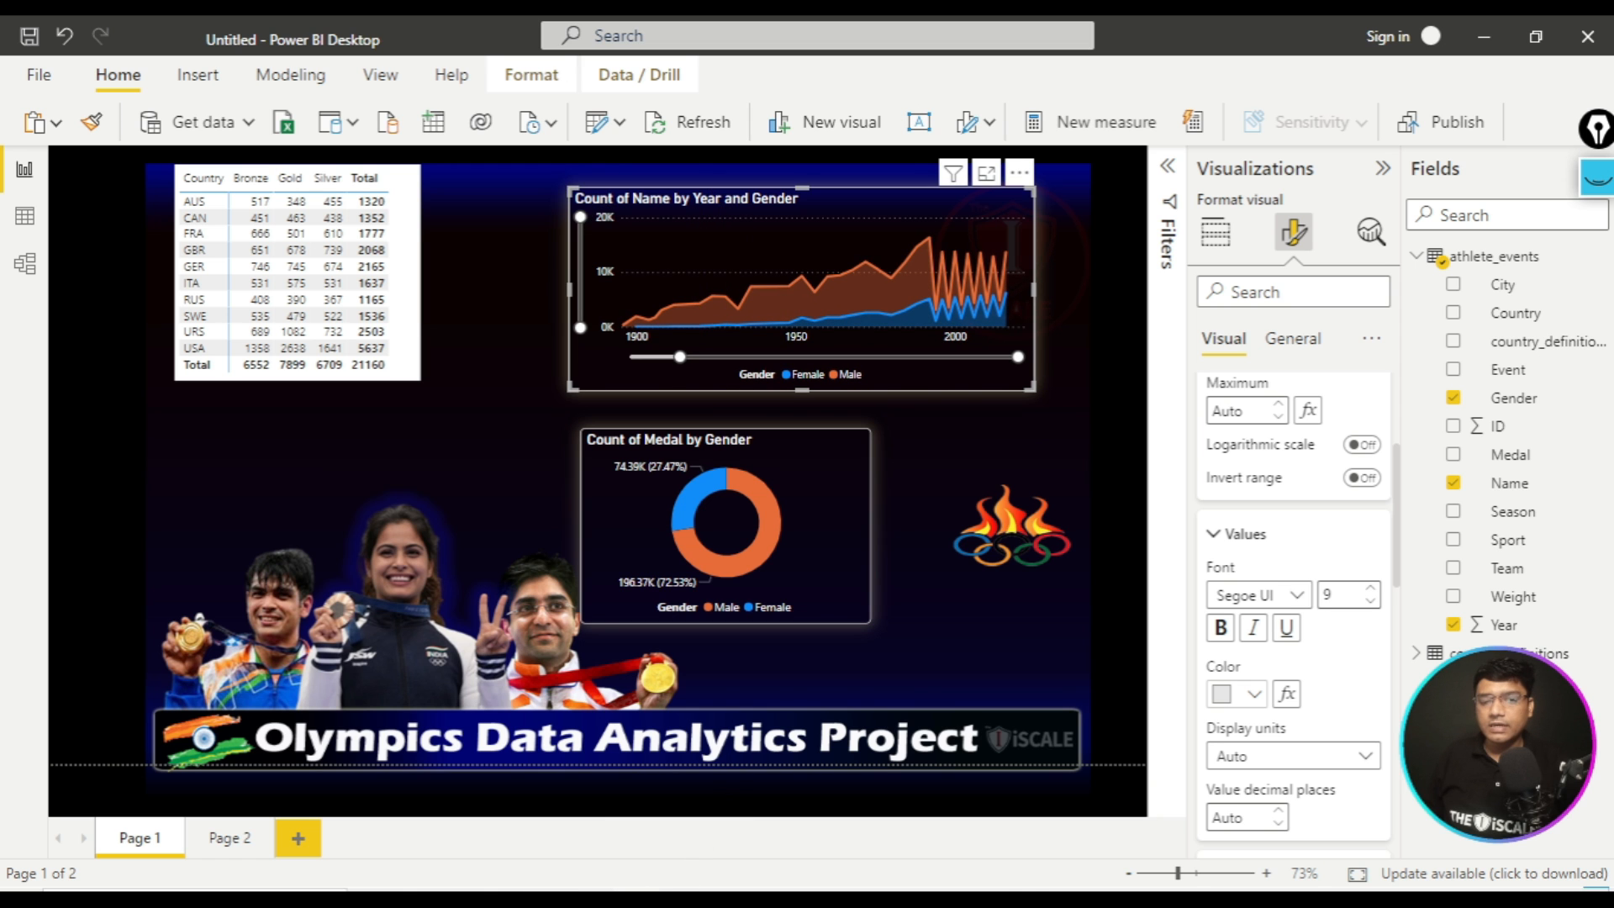
# - Check the dashboard's layout and chart titles against the notes PDF and the finished Project P BI report
pyautogui.hotkey('alt', 'Tab')
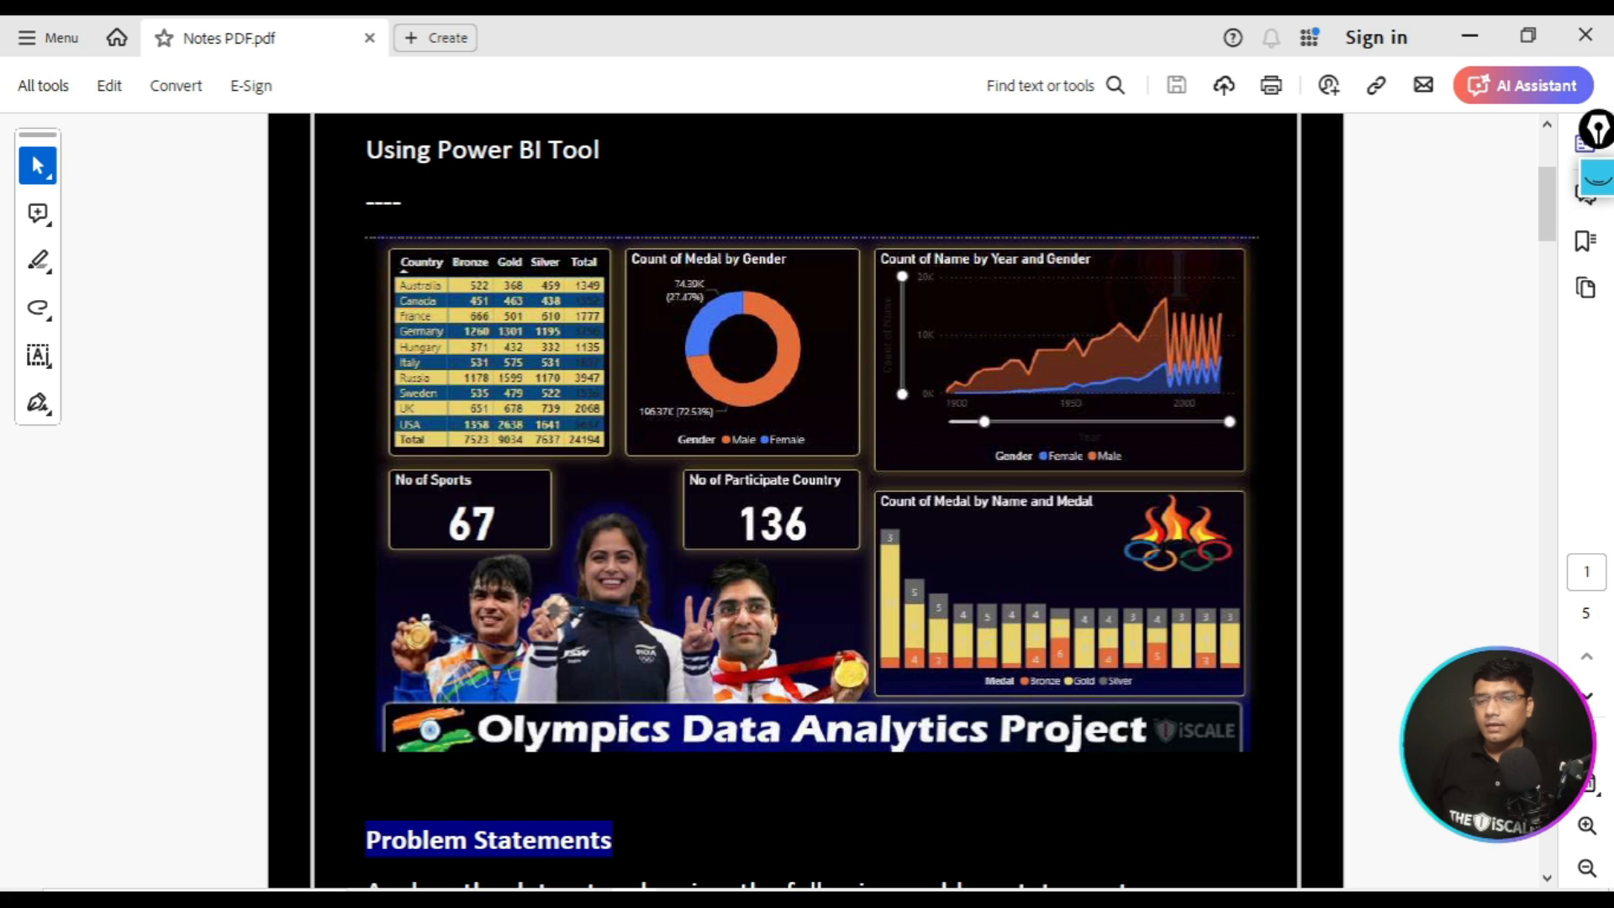
pyautogui.hotkey('alt', 'Tab')
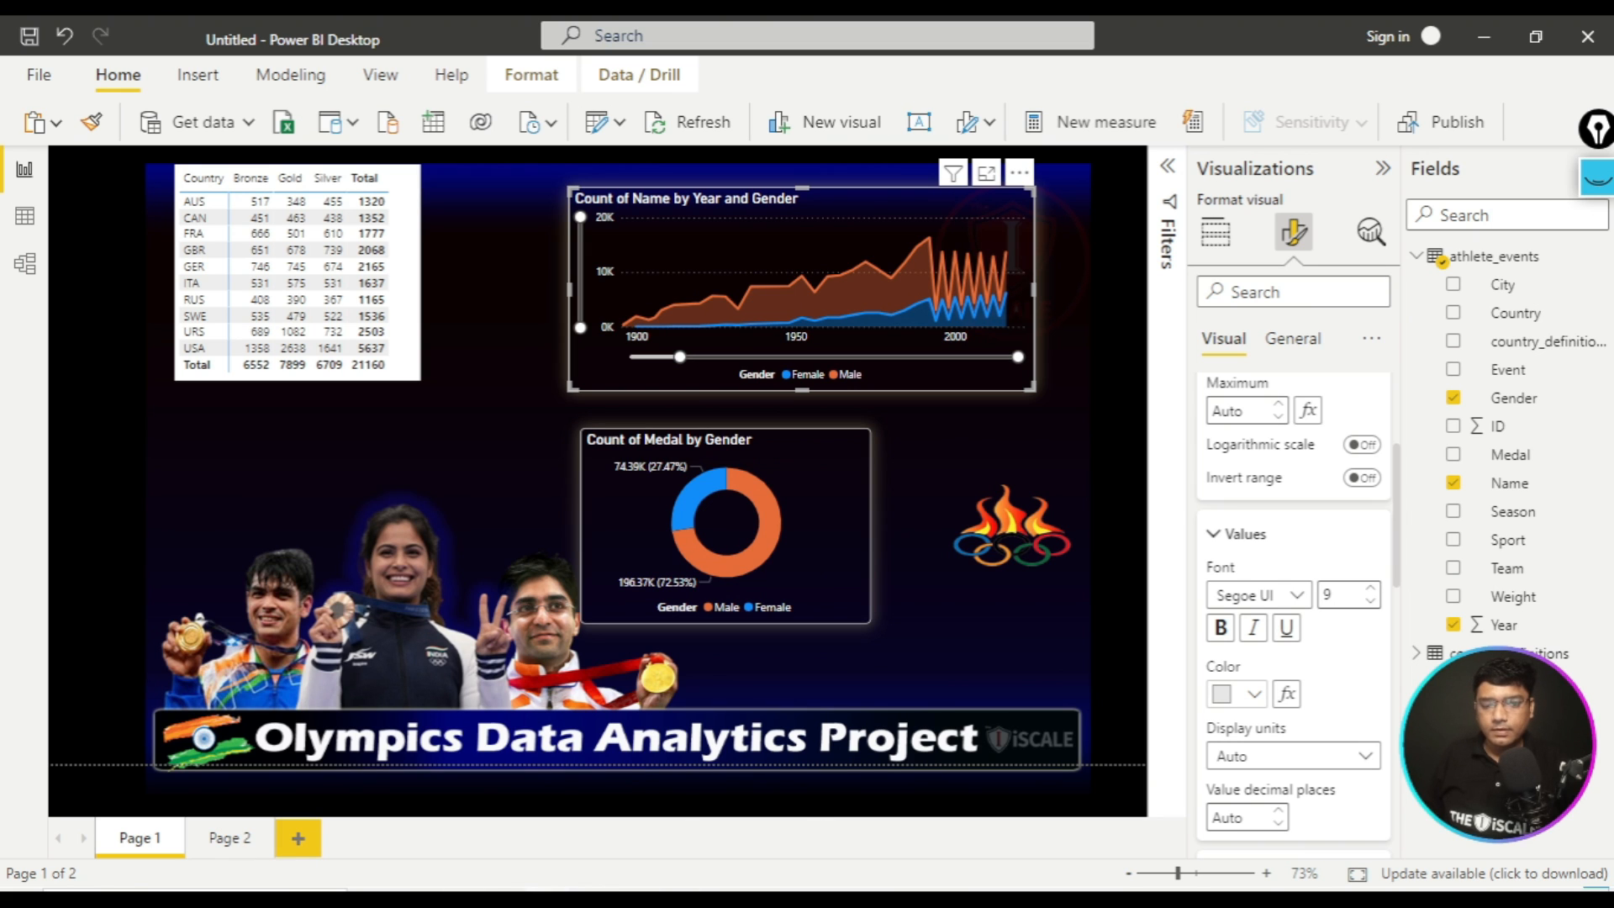
pyautogui.click(481, 851)
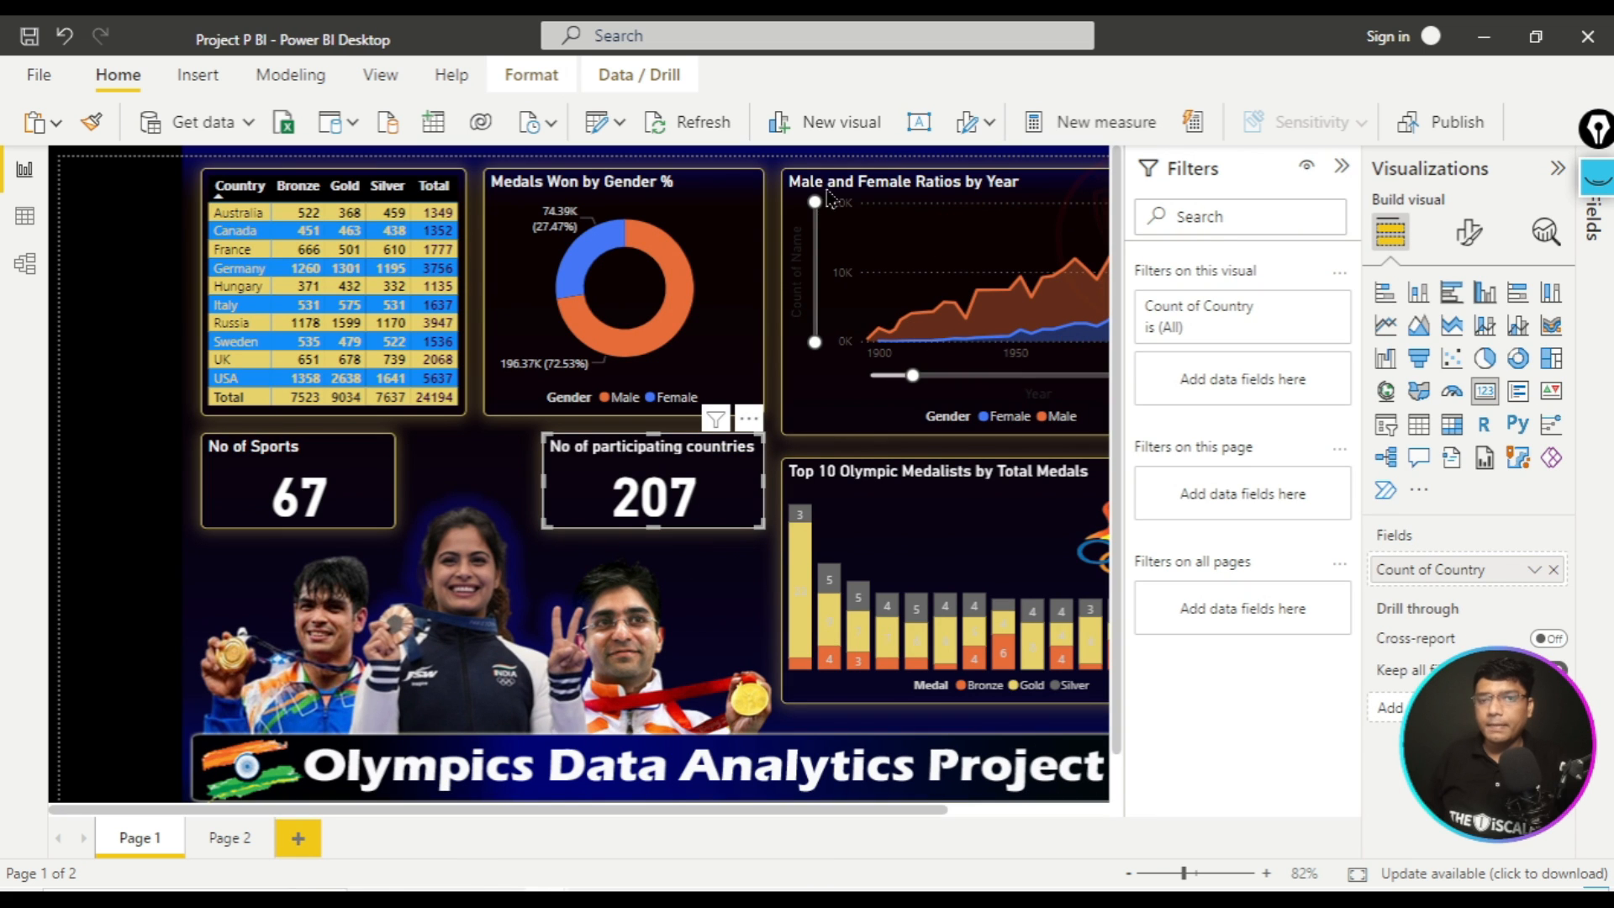
pyautogui.moveTo(678, 887)
pyautogui.click(743, 887)
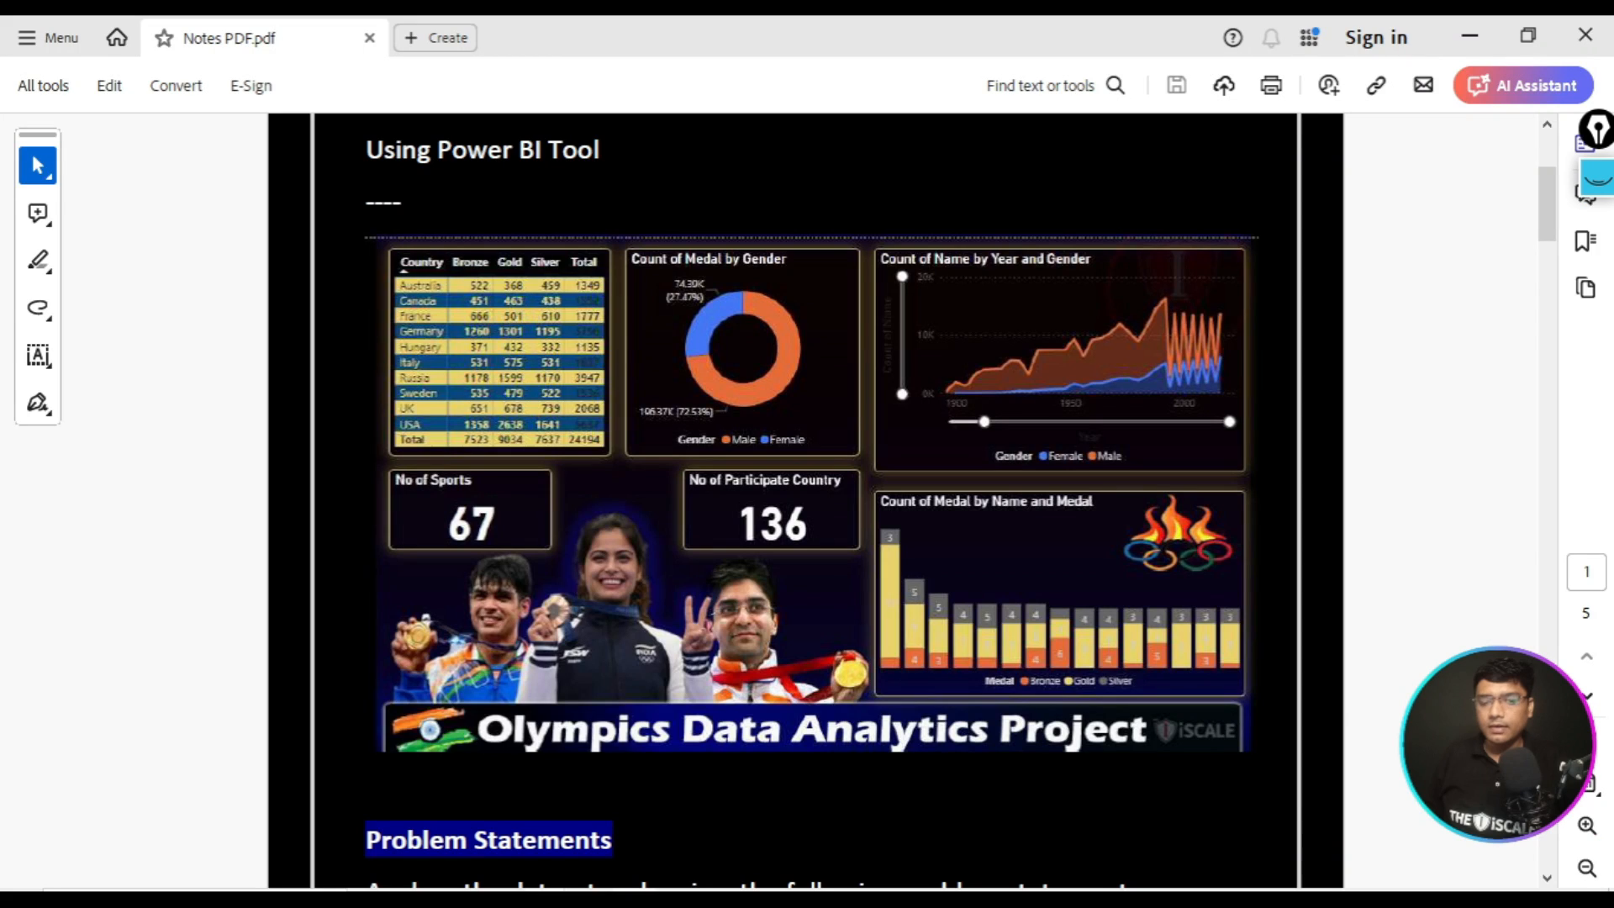
pyautogui.moveTo(546, 887)
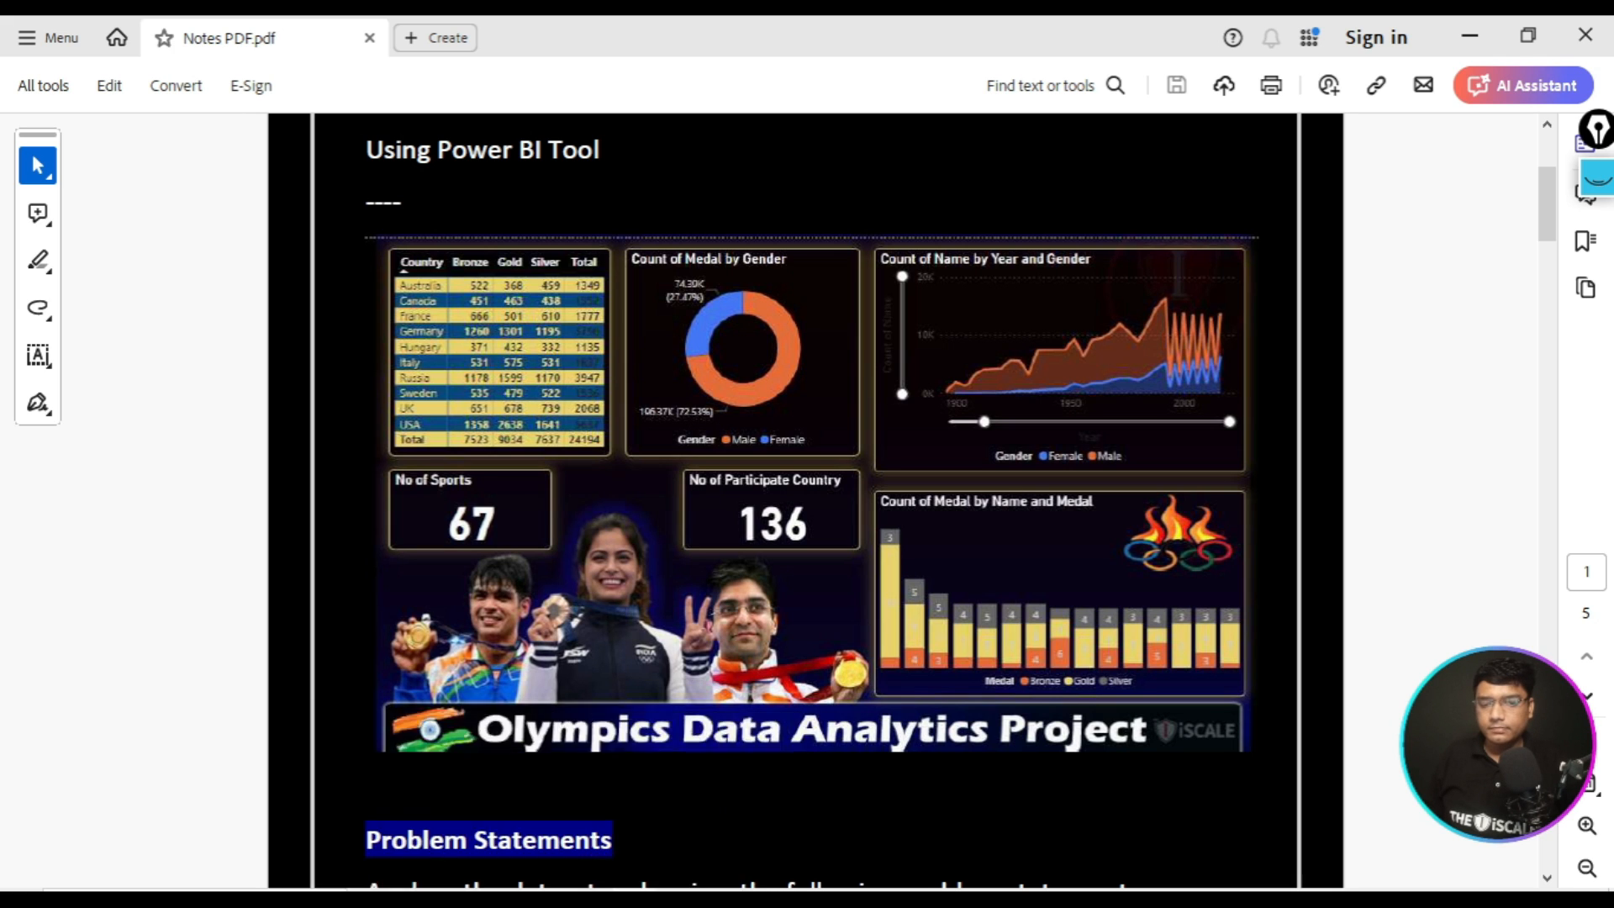
pyautogui.click(644, 851)
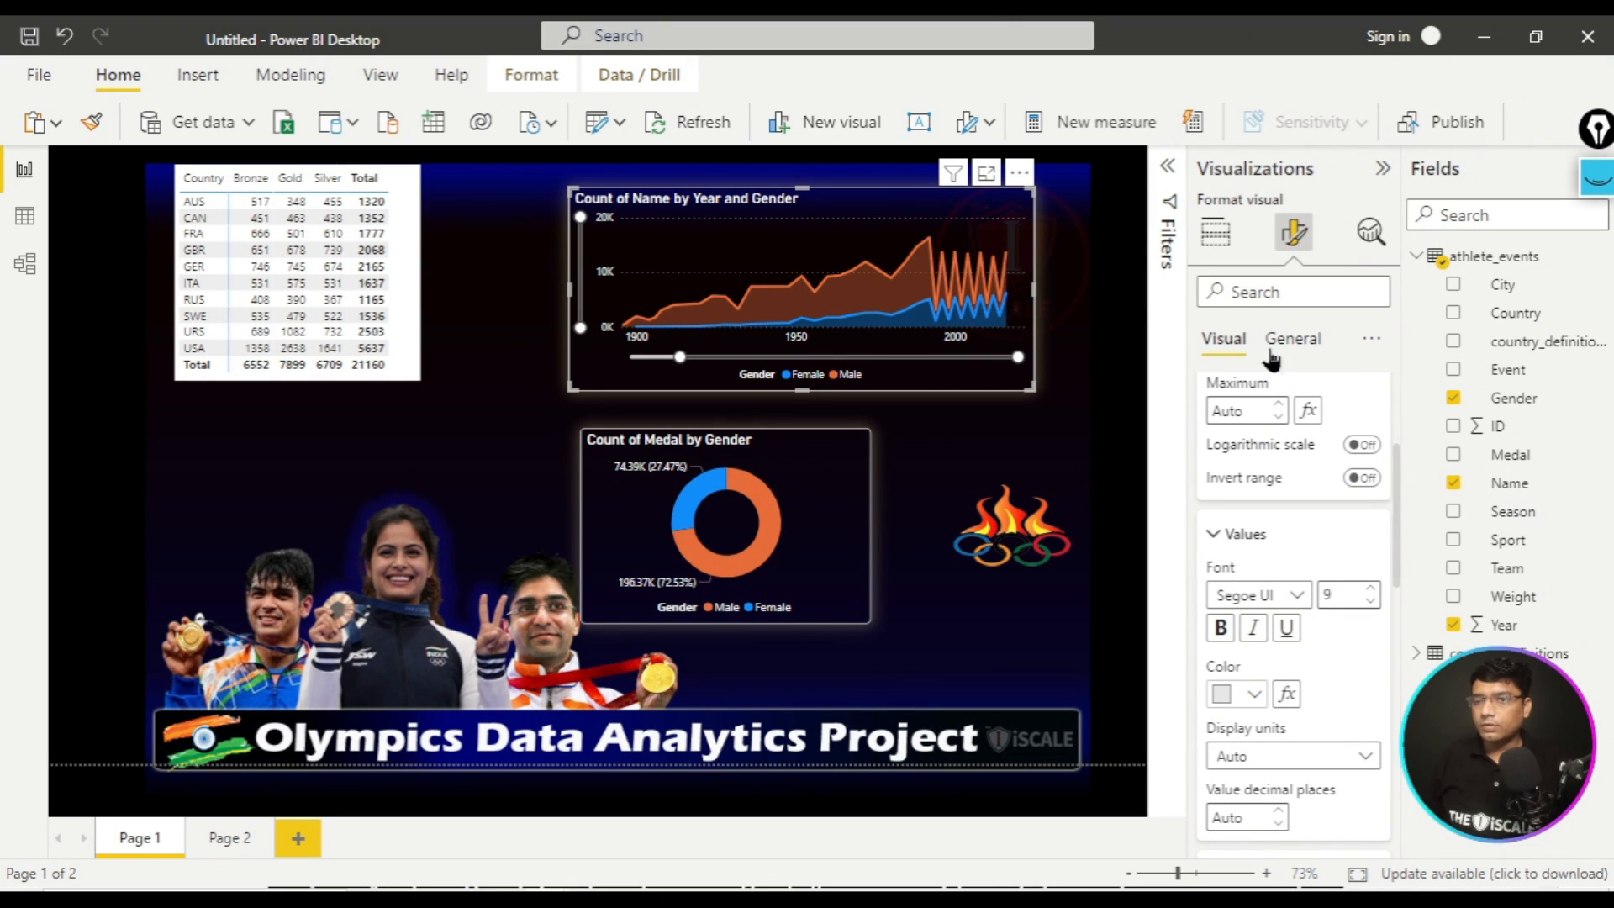
# - Change the area chart's title to "Male & Female Ratio By Year"
pyautogui.scroll(3, 1266, 429)
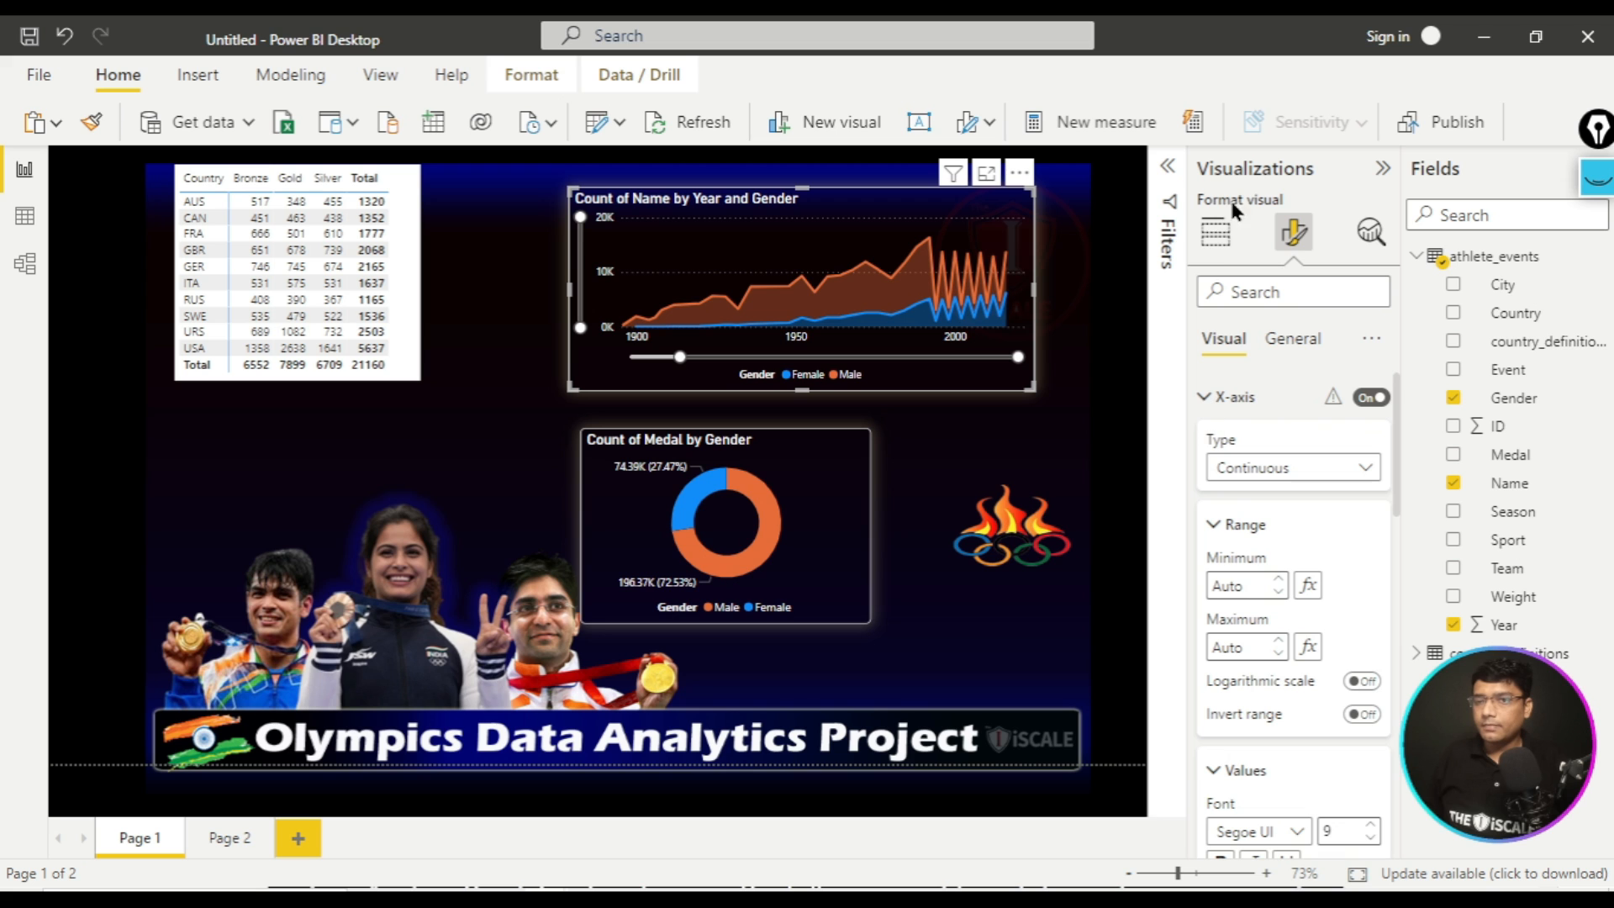
pyautogui.click(1215, 234)
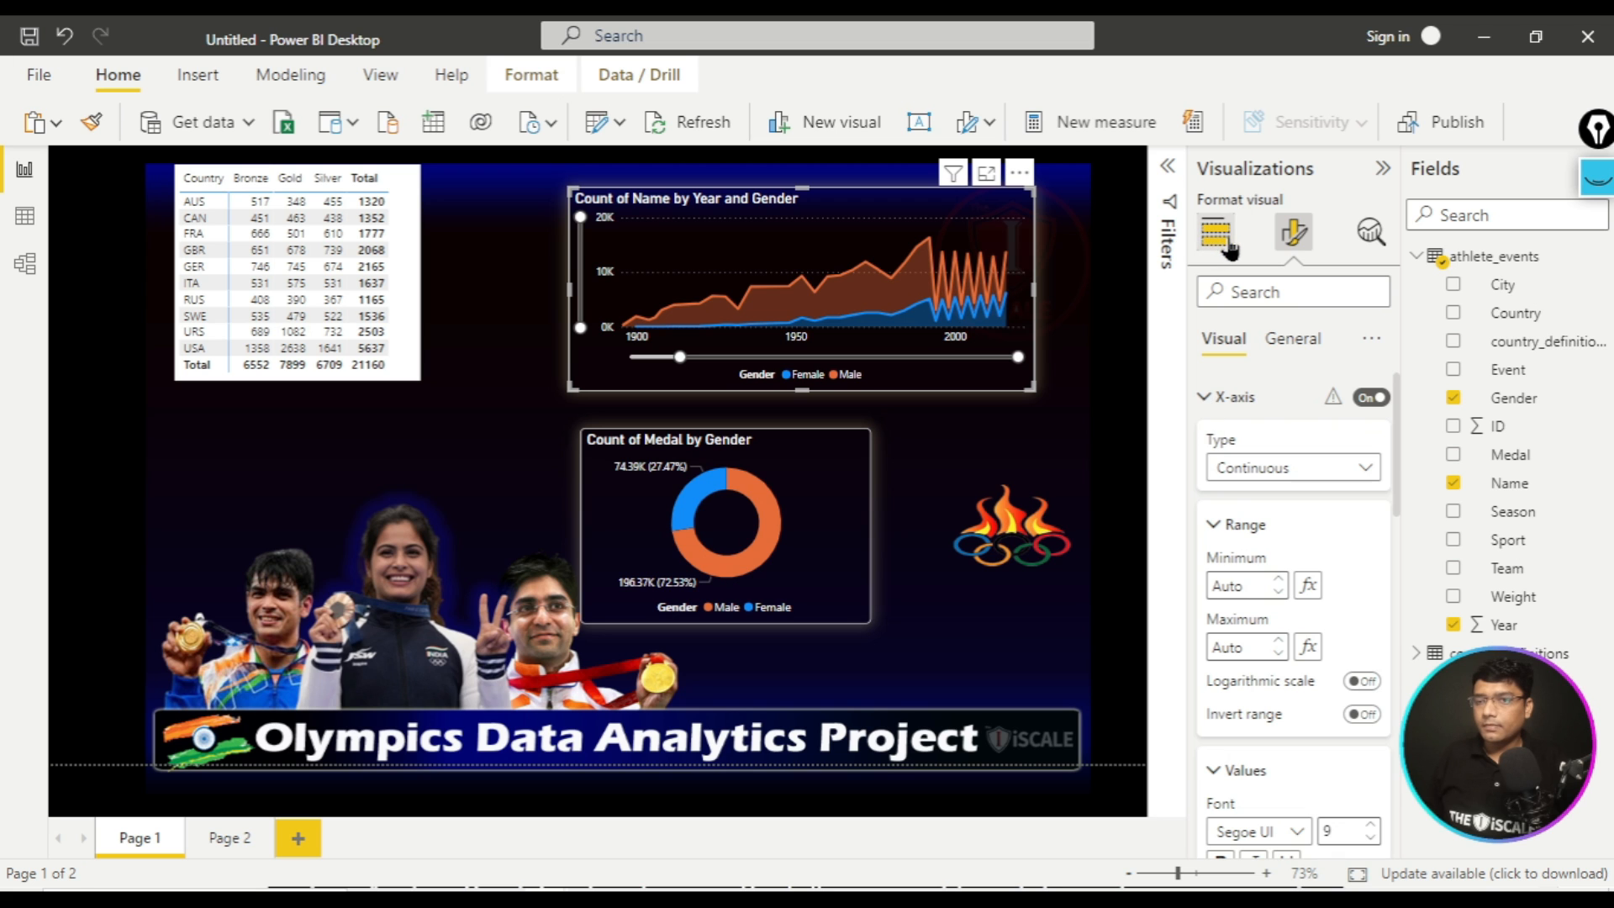
pyautogui.click(1302, 242)
pyautogui.click(1208, 410)
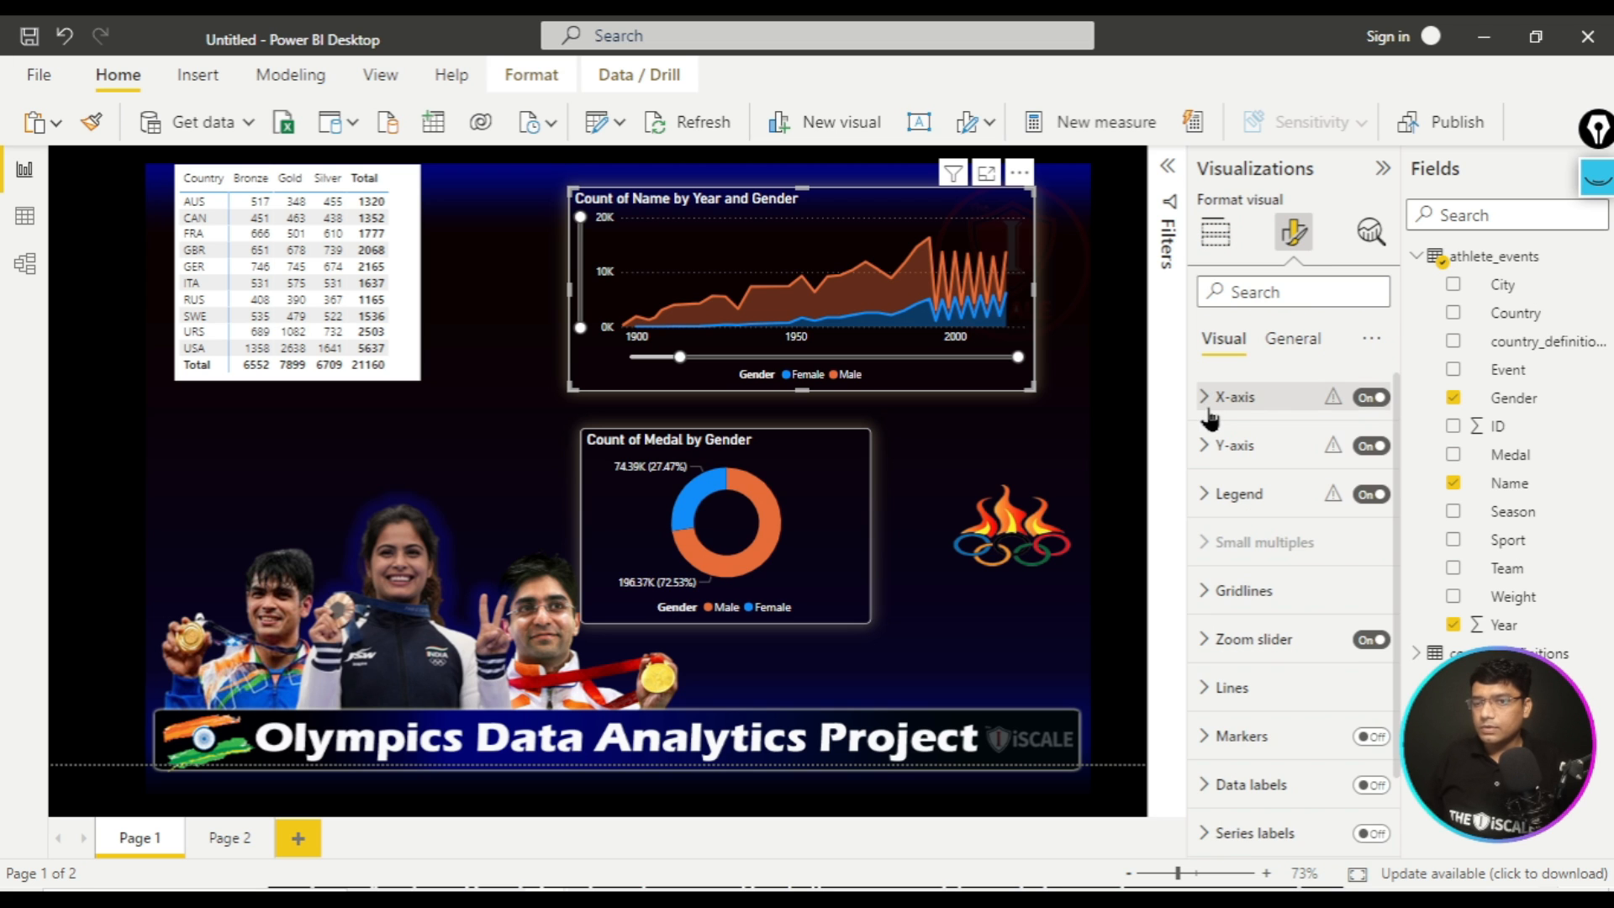
pyautogui.click(1295, 343)
pyautogui.click(1211, 444)
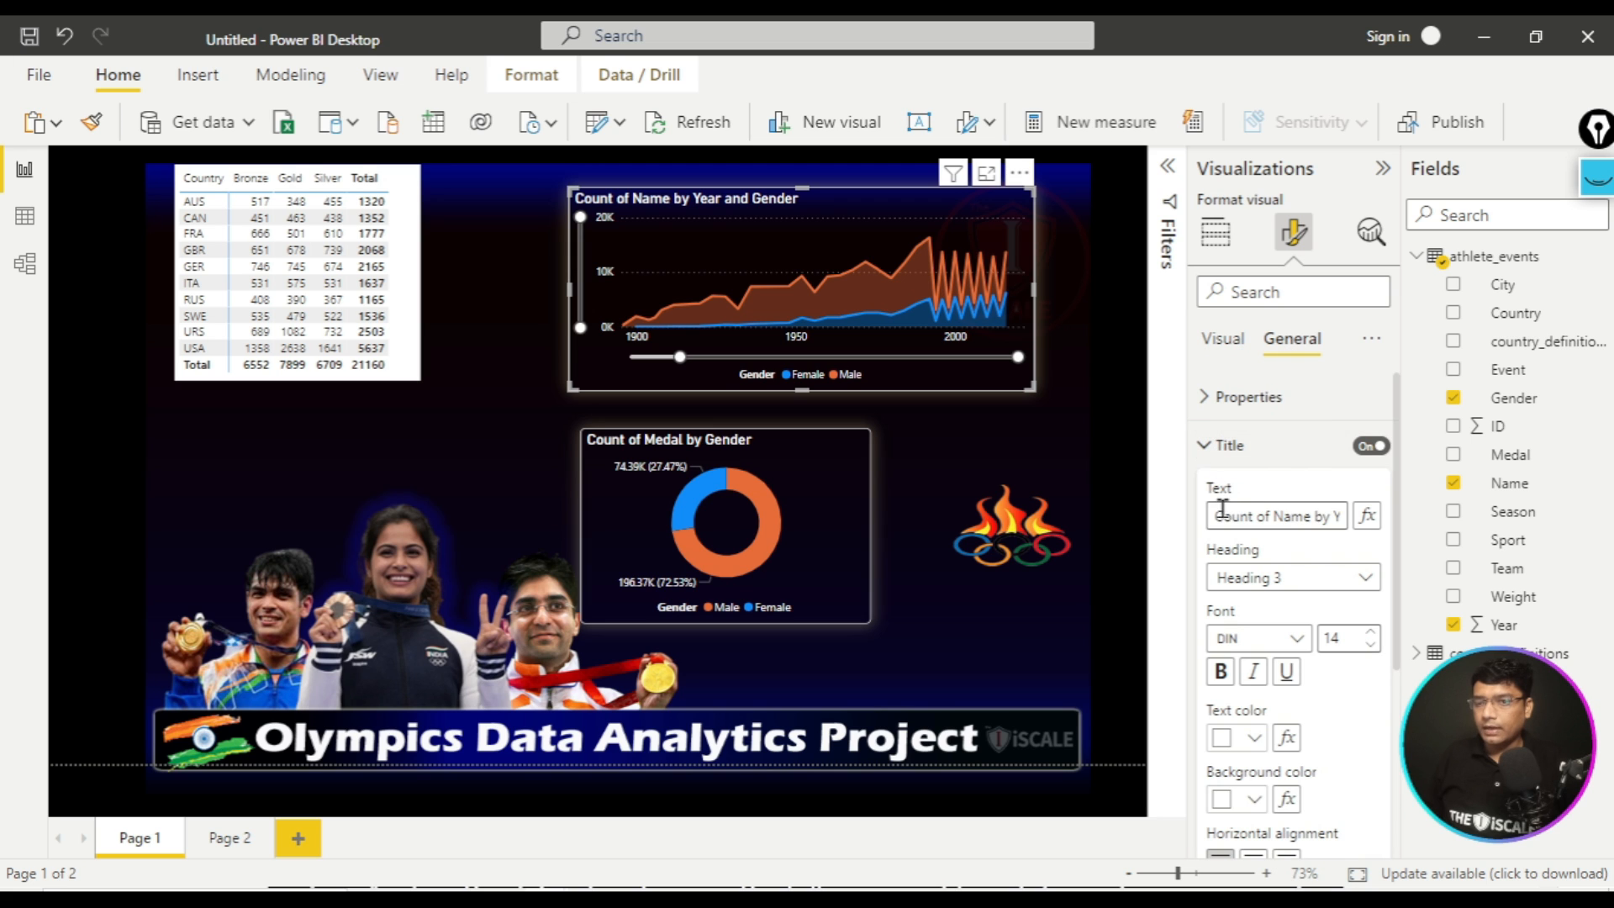
pyautogui.hotkey('ctrl', 'a')
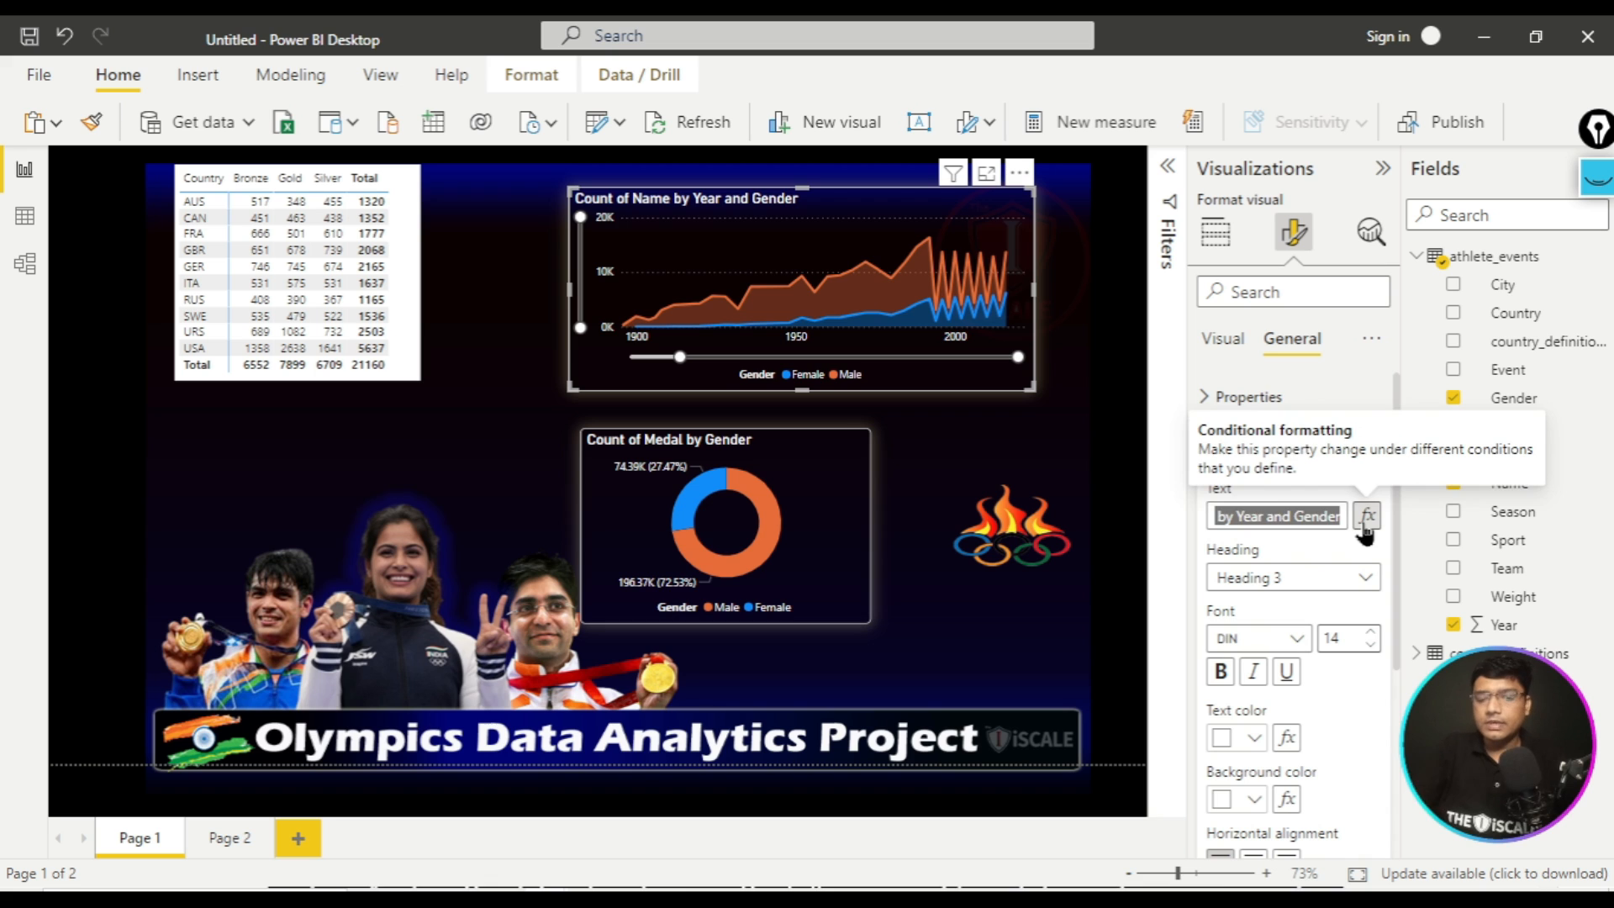
pyautogui.write('Male')
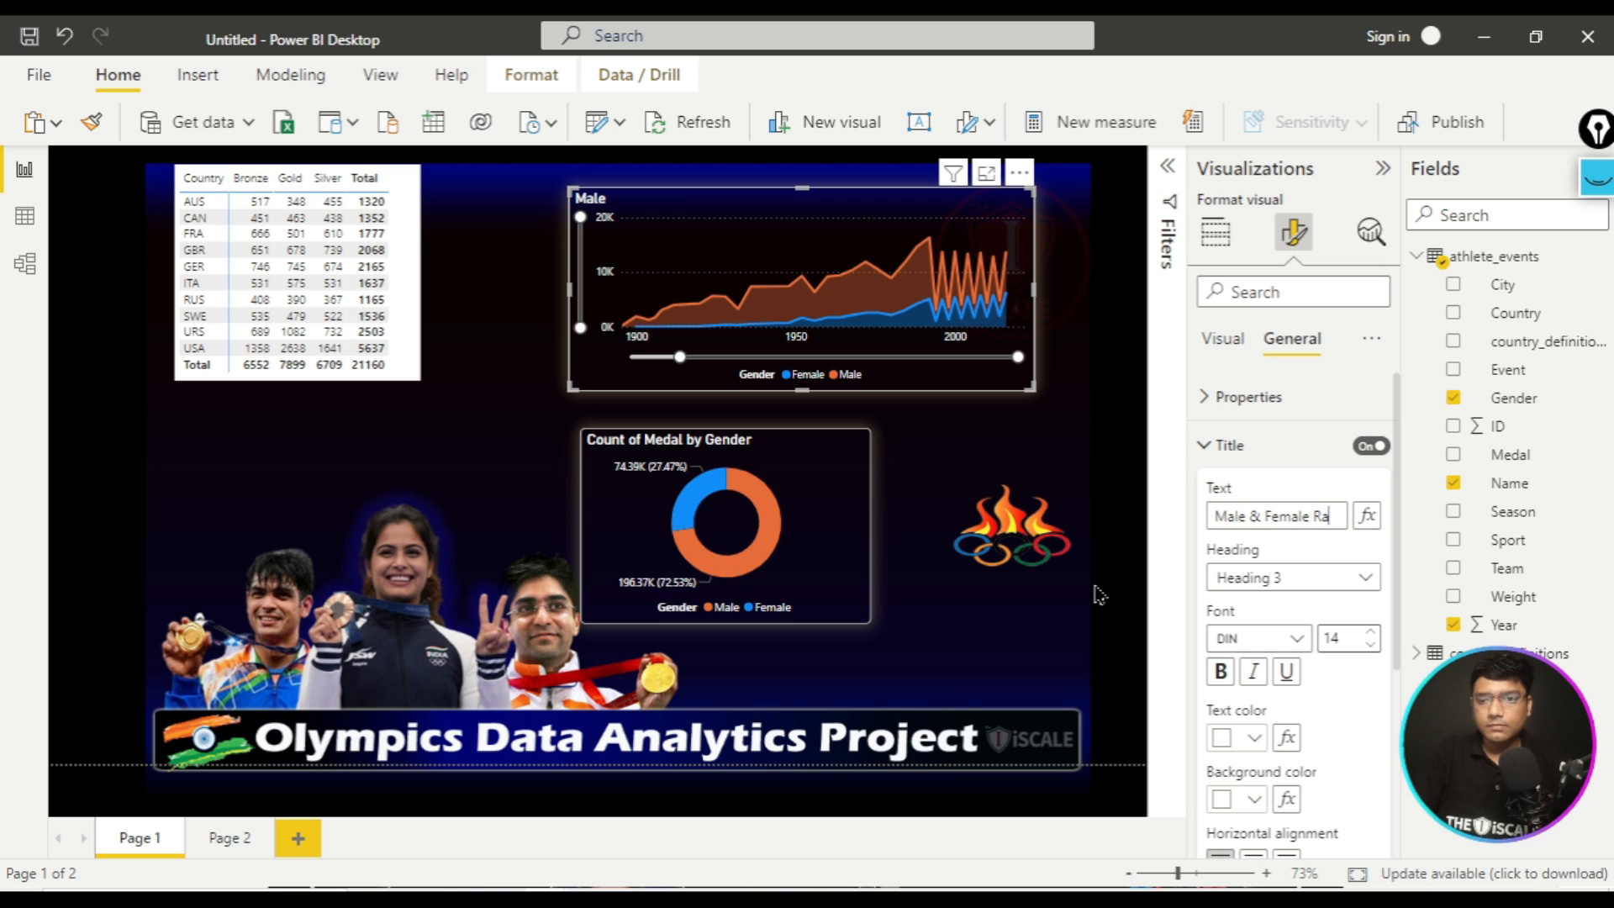
pyautogui.write('& Female Ratio By')
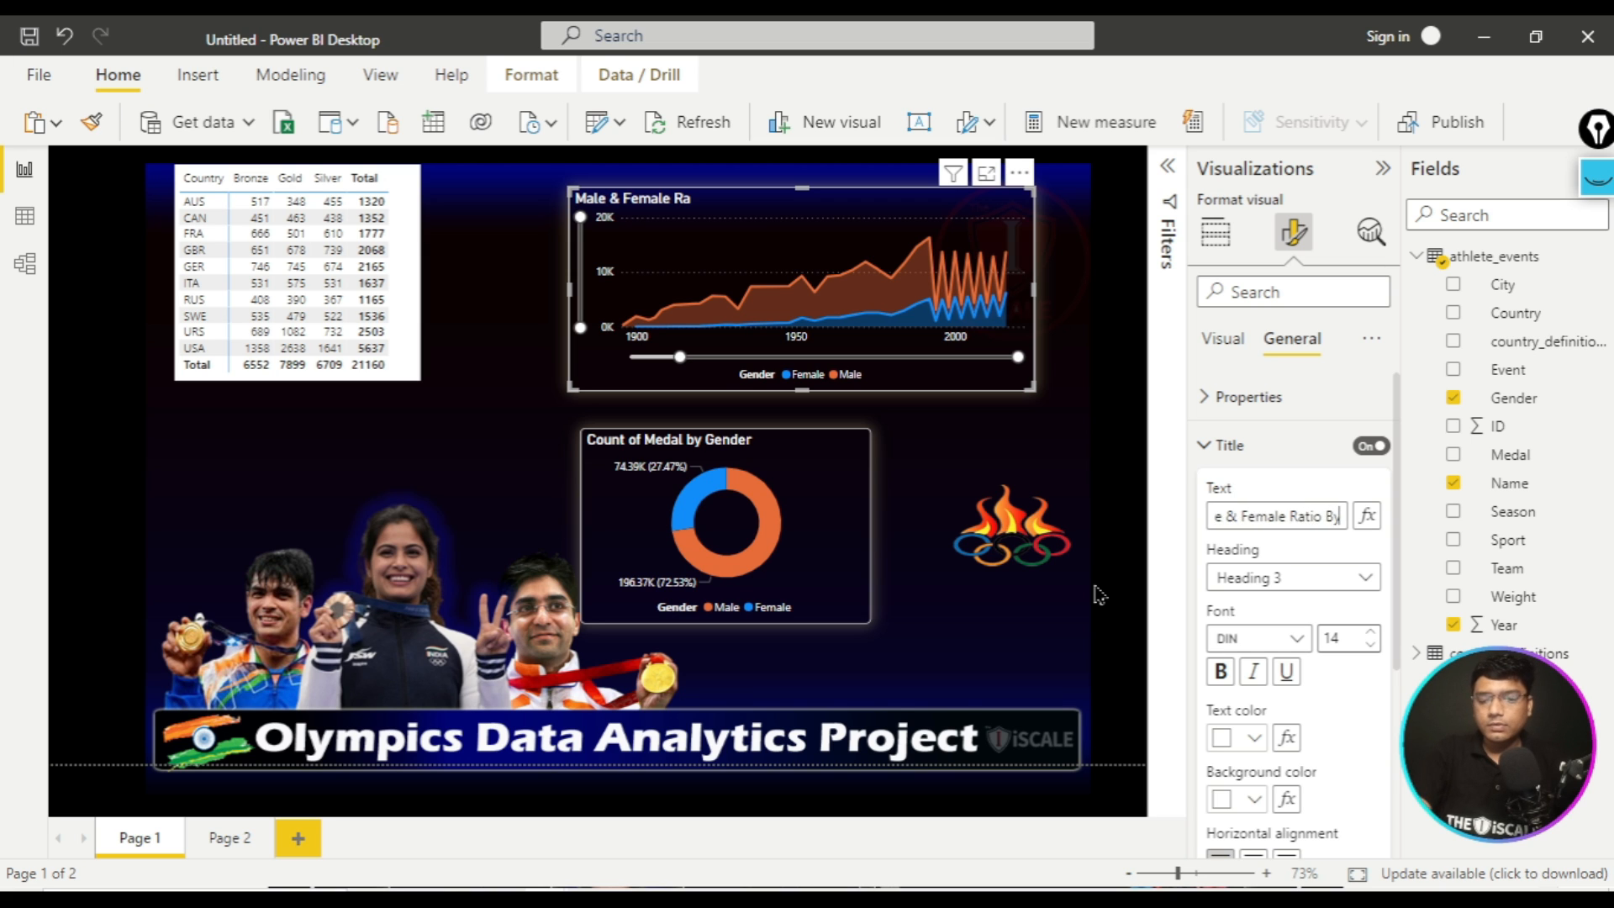
pyautogui.write(' Year')
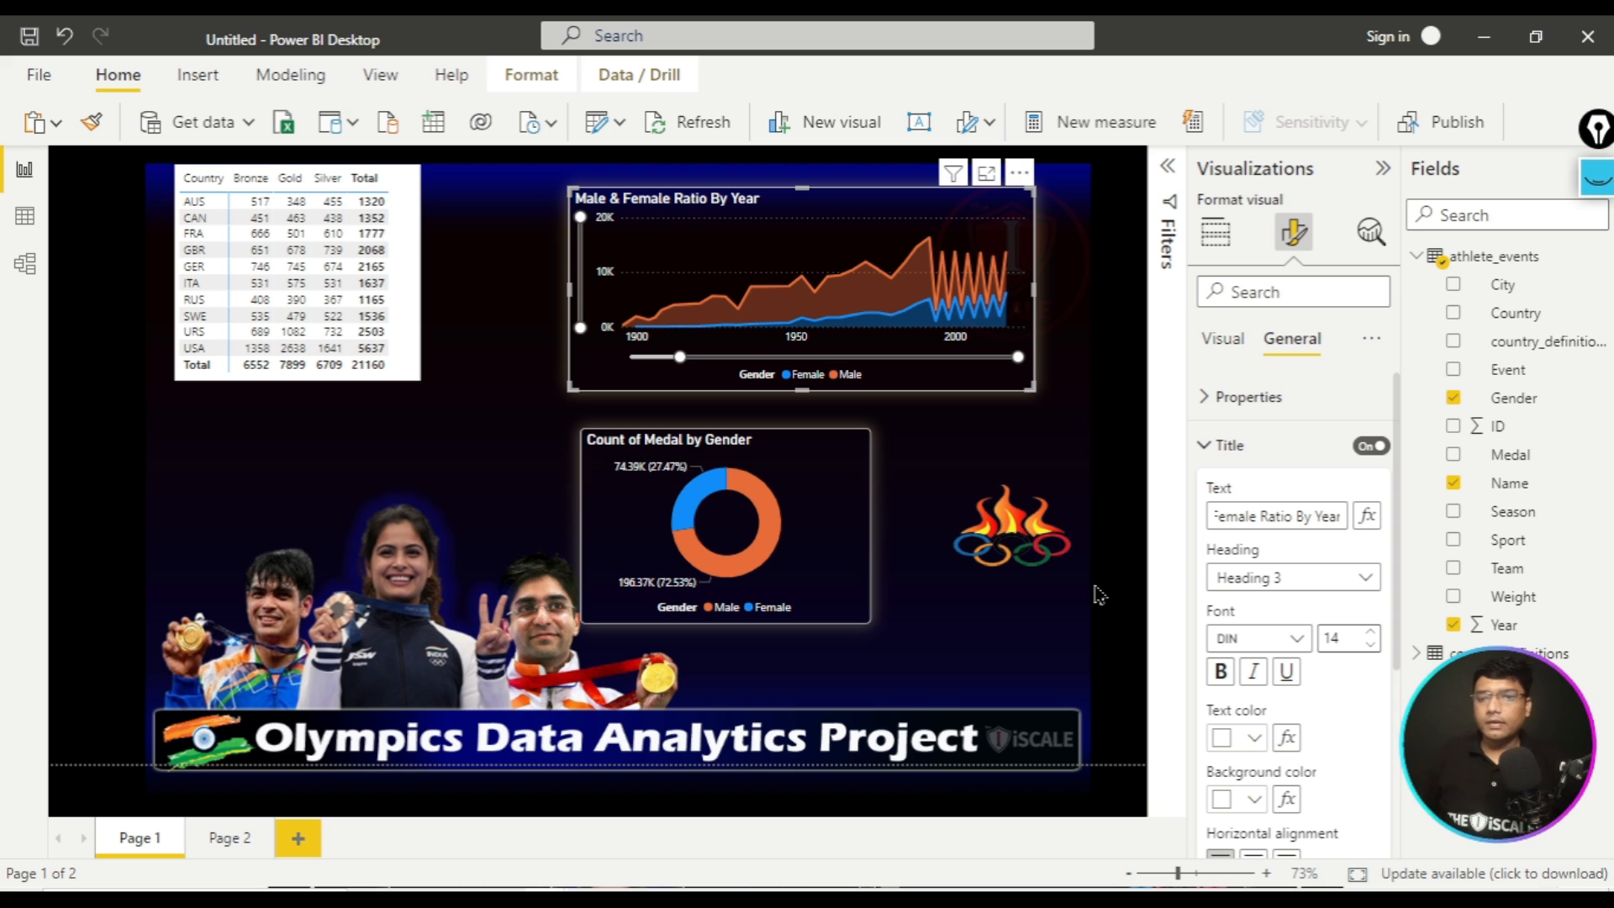
pyautogui.click(526, 259)
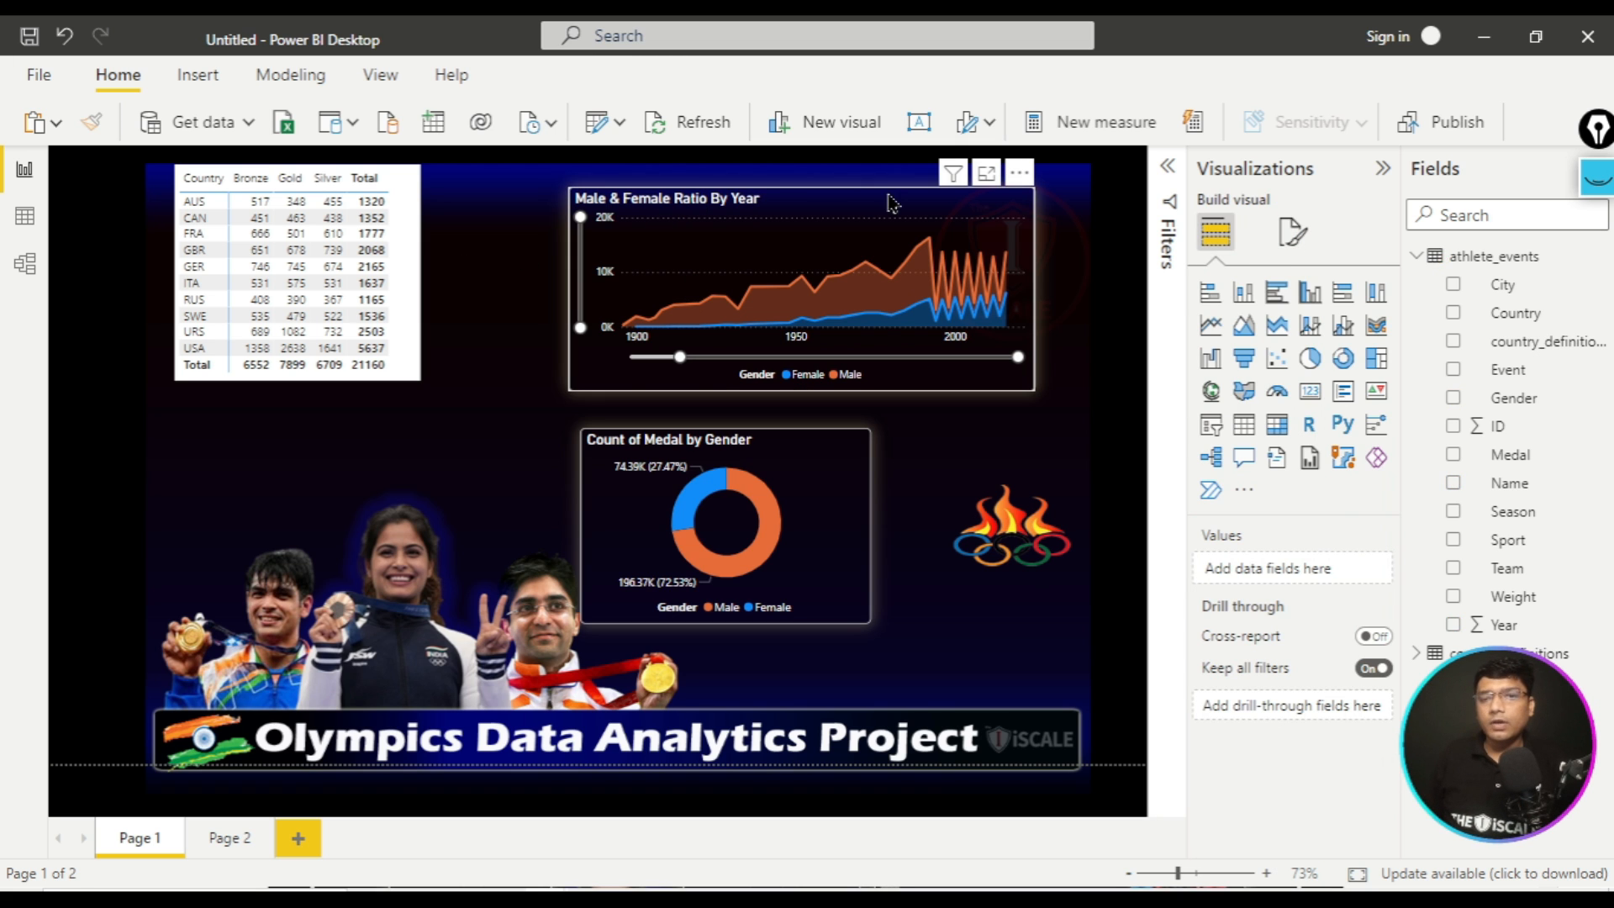
# - Move the area chart to the report page's upper-right corner and shift the medal matrix down and left to free space
pyautogui.moveTo(908, 199); pyautogui.dragTo(976, 188)
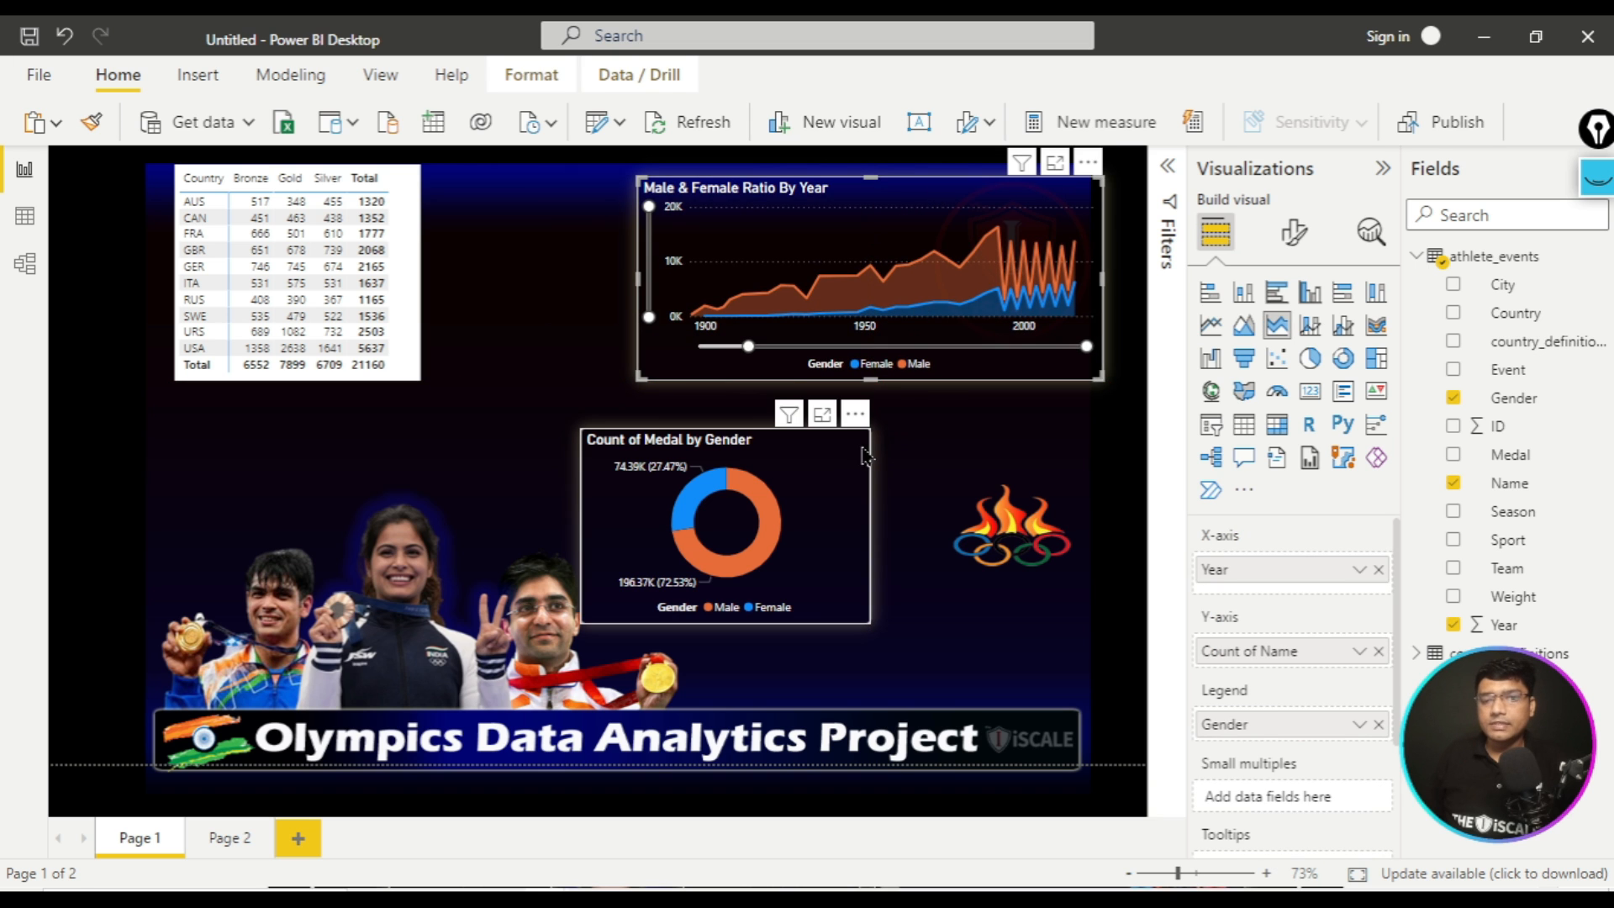
pyautogui.moveTo(793, 434); pyautogui.dragTo(603, 205)
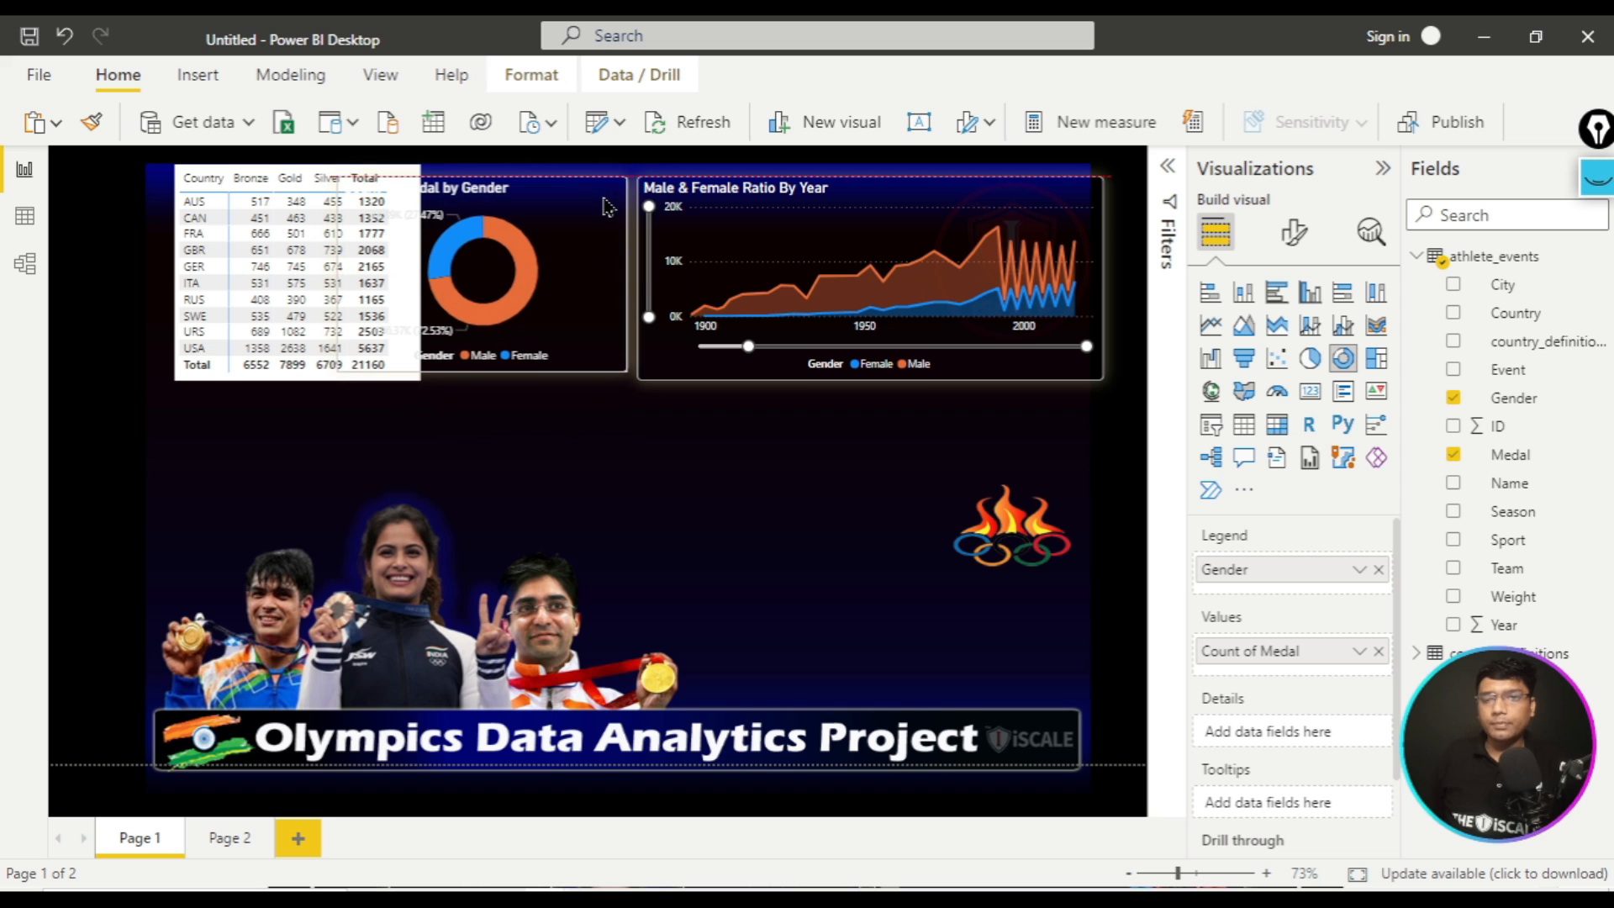
pyautogui.moveTo(577, 331); pyautogui.dragTo(948, 533)
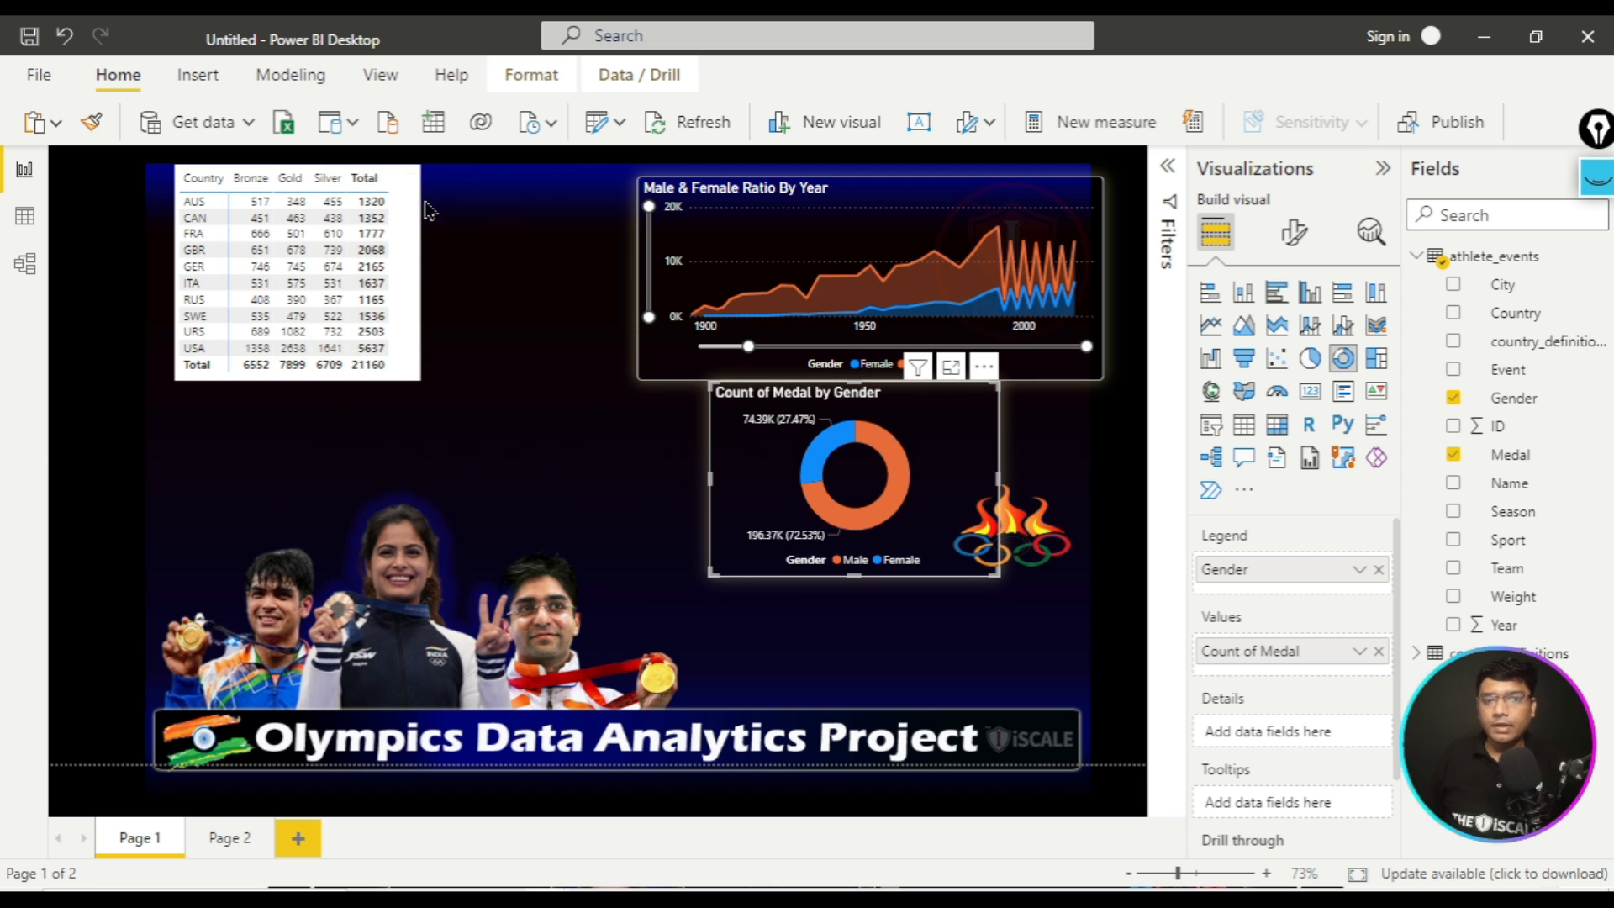
pyautogui.click(384, 304)
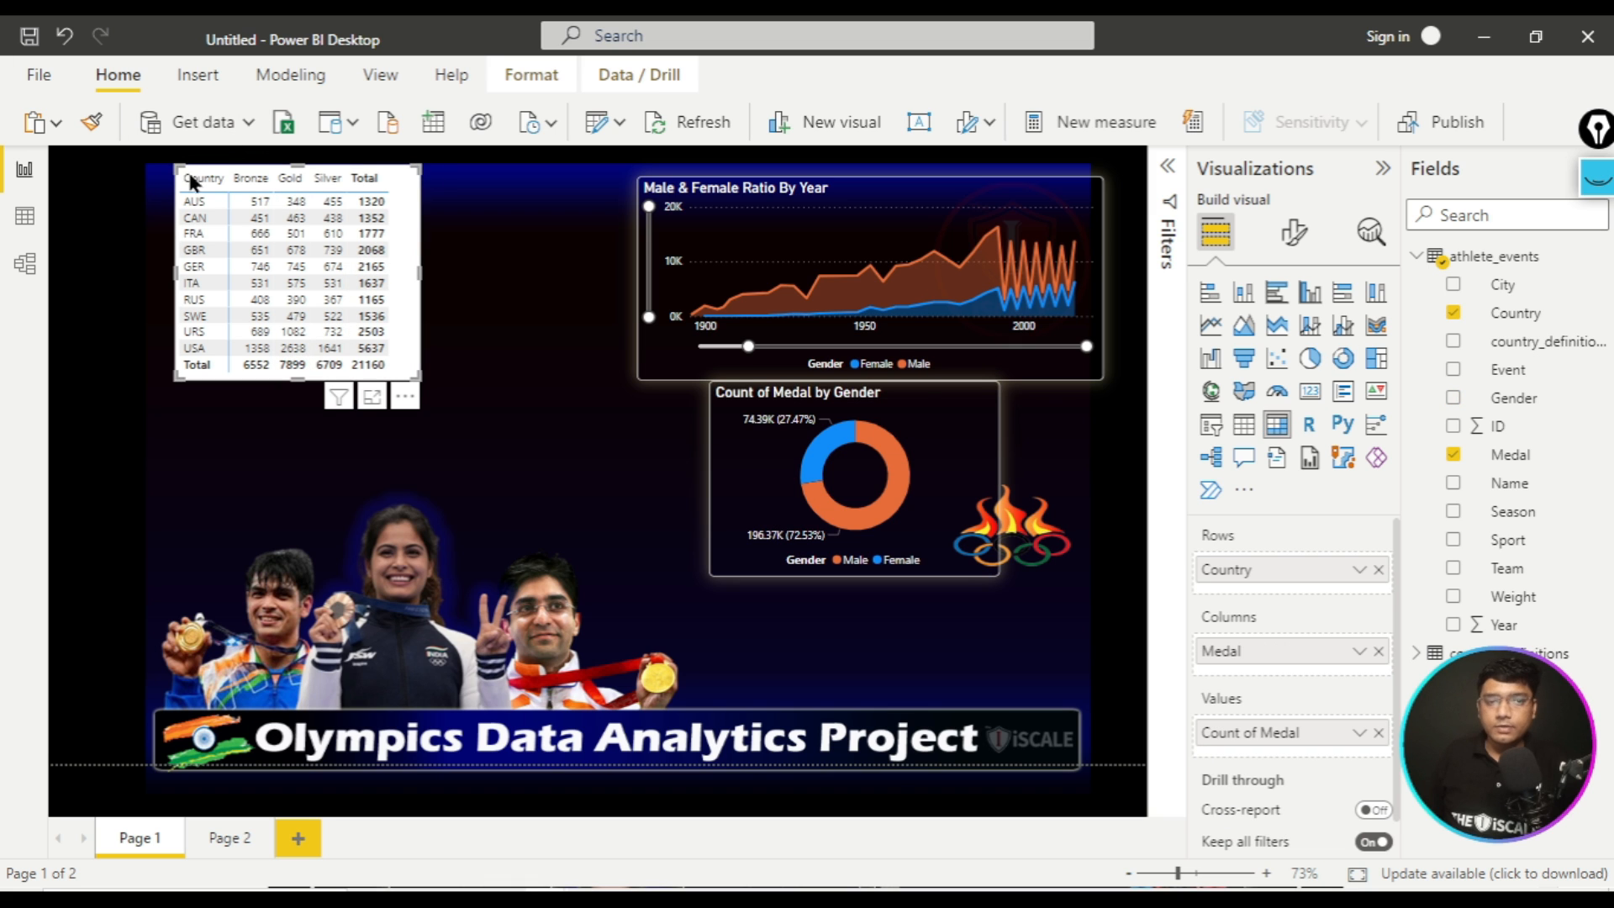
pyautogui.moveTo(205, 169); pyautogui.dragTo(97, 357)
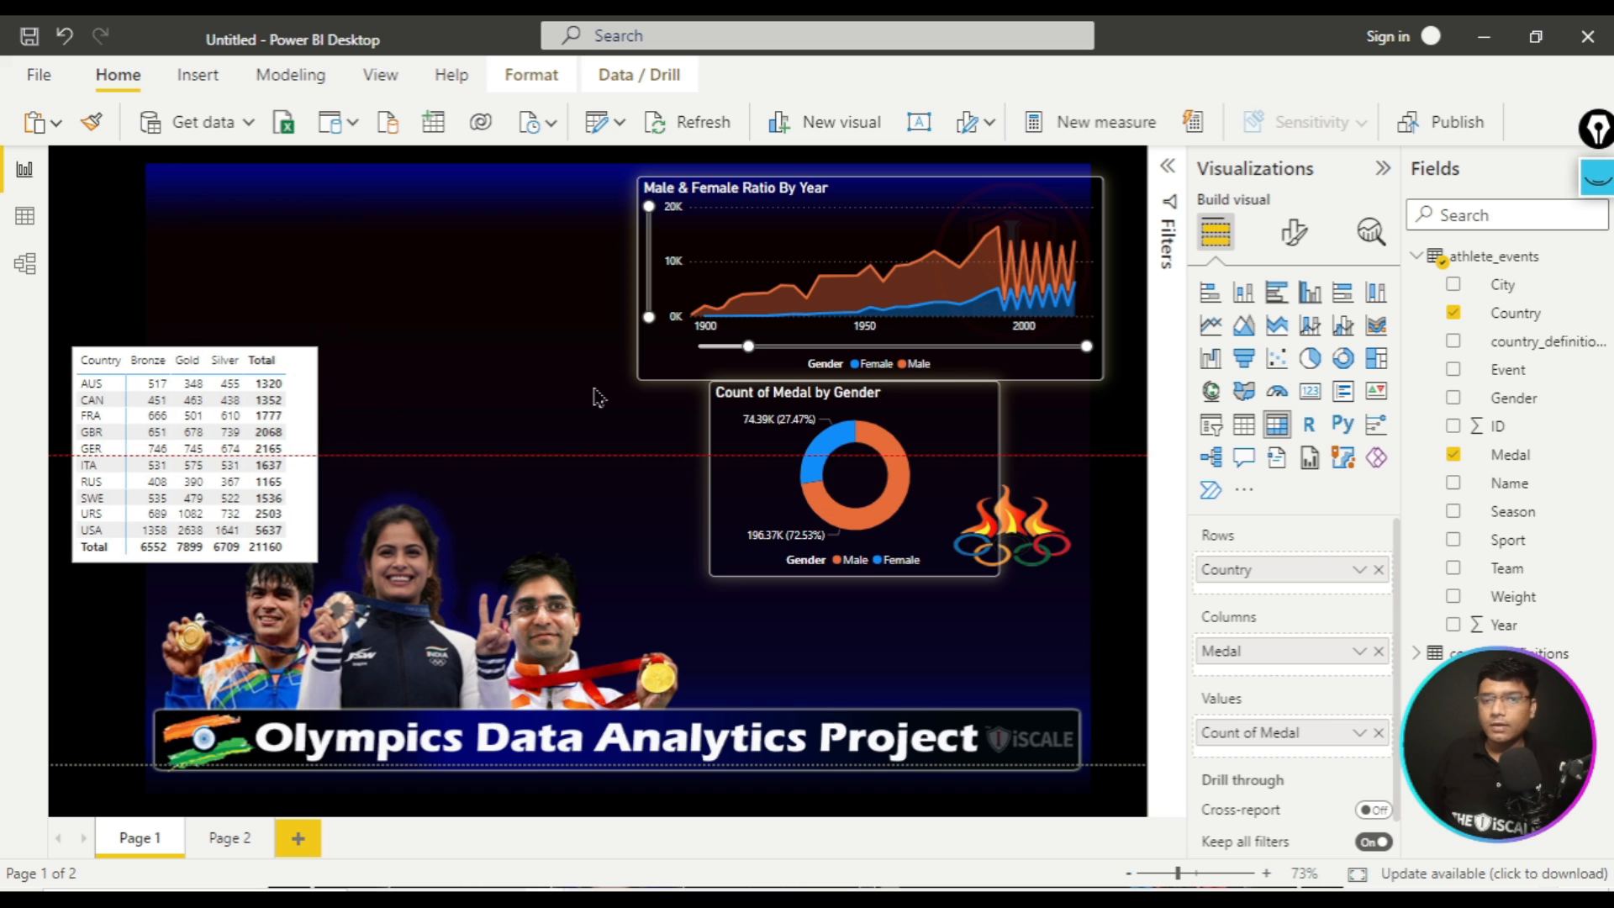
# - Place the donut chart directly left of a narrowed area chart and enlarge it to the same height
pyautogui.moveTo(985, 422); pyautogui.dragTo(604, 221)
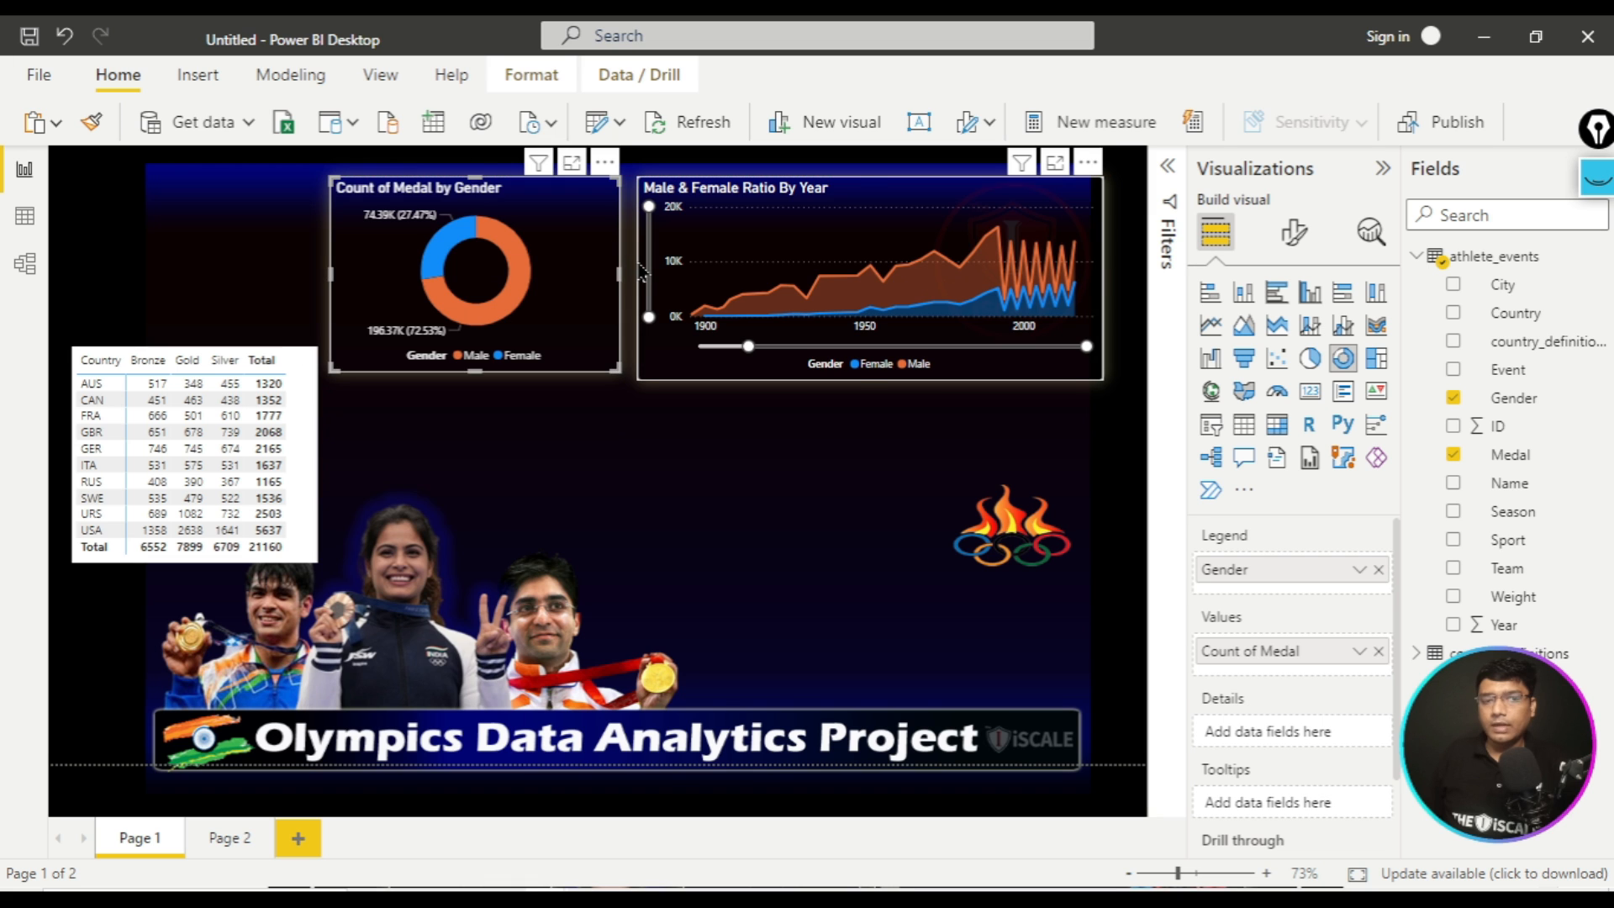
pyautogui.click(641, 278)
pyautogui.moveTo(641, 284)
pyautogui.mouseDown()
pyautogui.moveTo(686, 285)
pyautogui.moveTo(660, 278)
pyautogui.mouseUp()
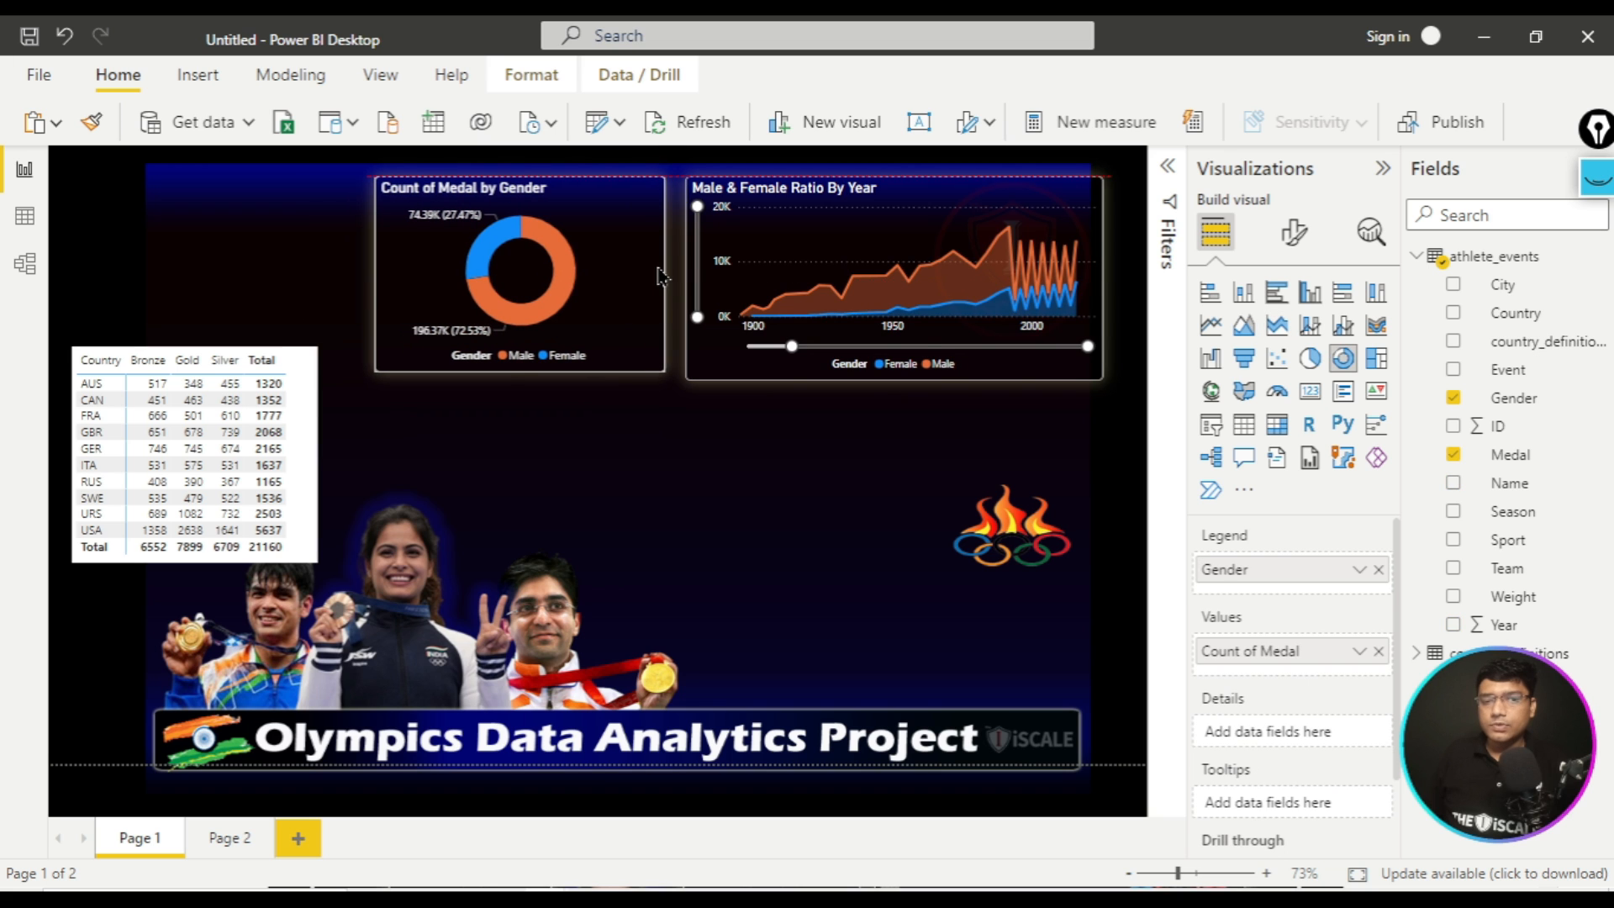
pyautogui.click(662, 385)
pyautogui.moveTo(660, 370); pyautogui.dragTo(668, 387)
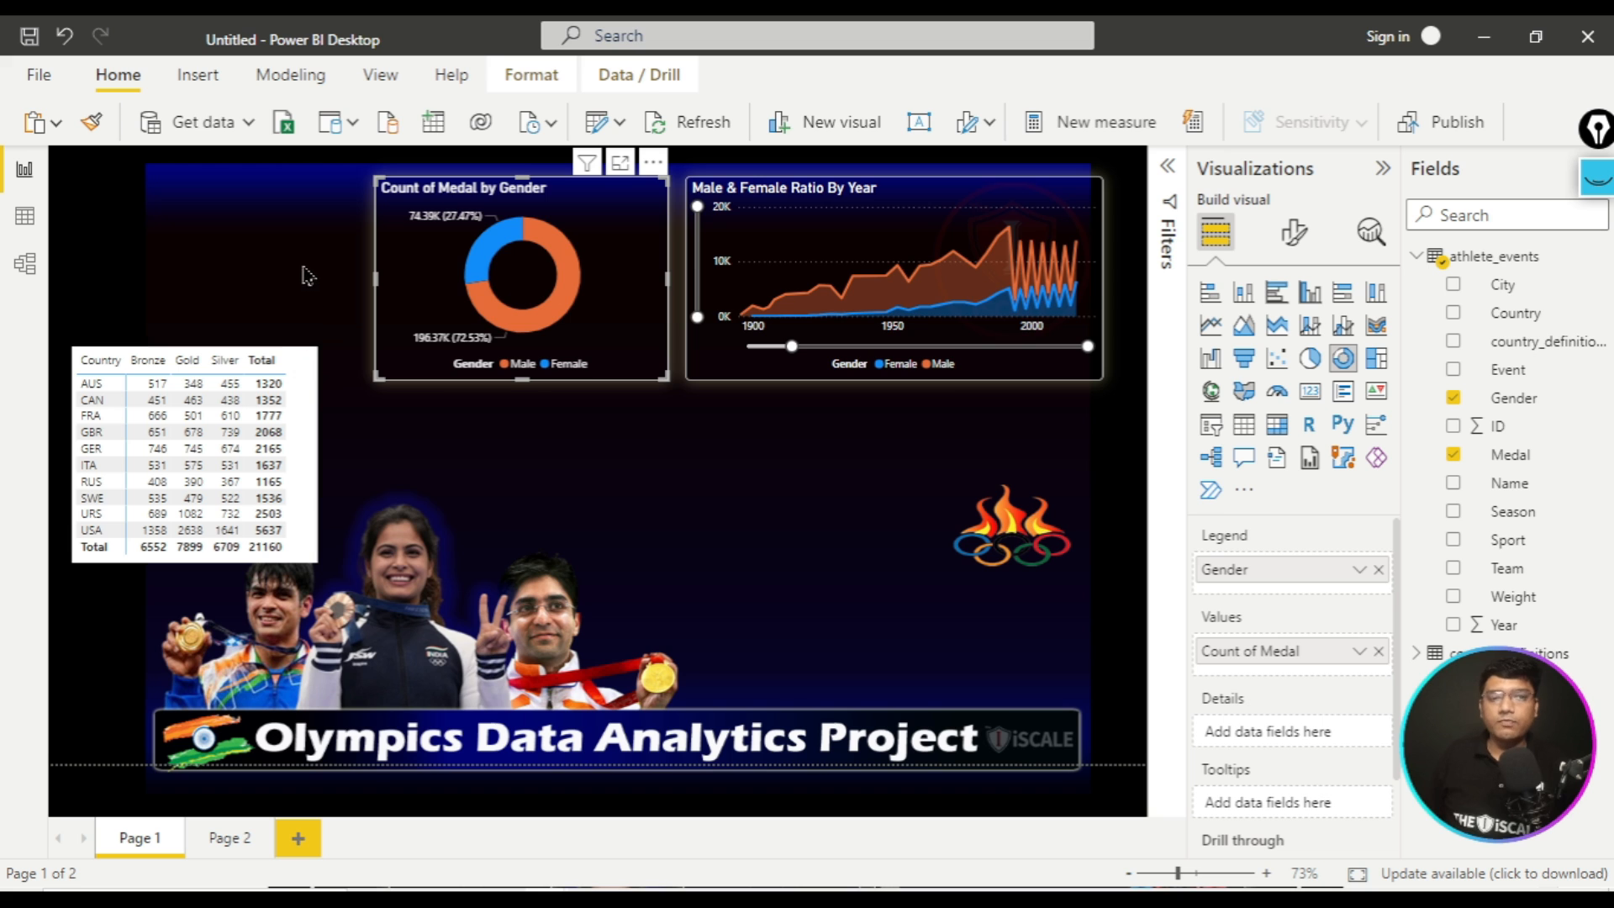
# - Place the medal matrix left of the donut chart in the top row and narrow it from its left edge
pyautogui.moveTo(294, 402); pyautogui.dragTo(328, 230)
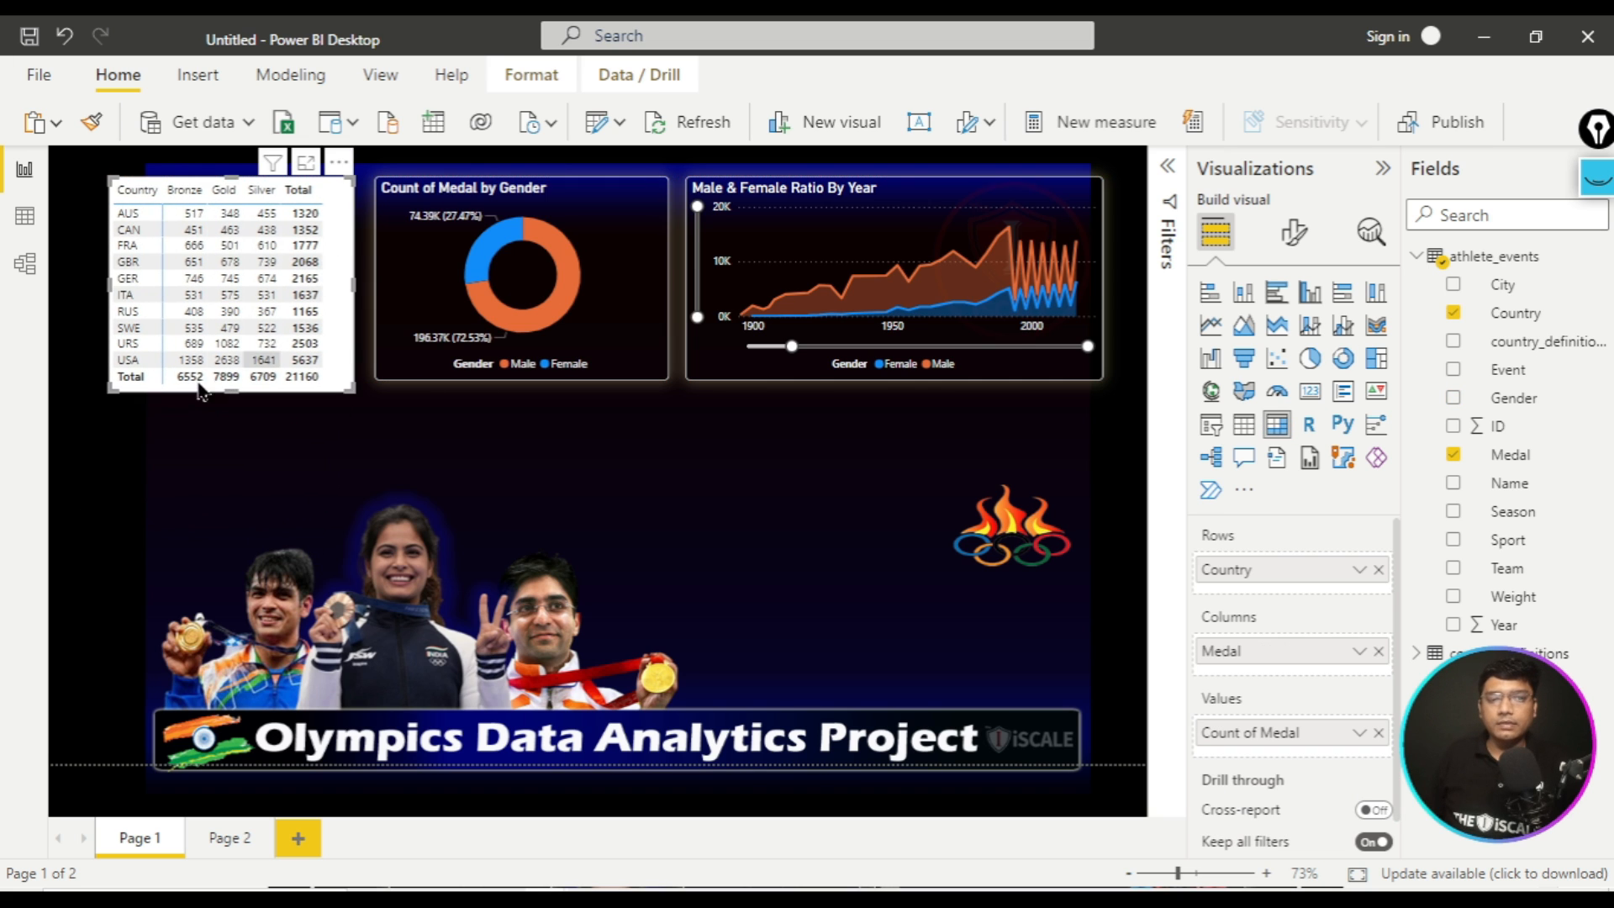
pyautogui.moveTo(115, 386); pyautogui.dragTo(134, 392)
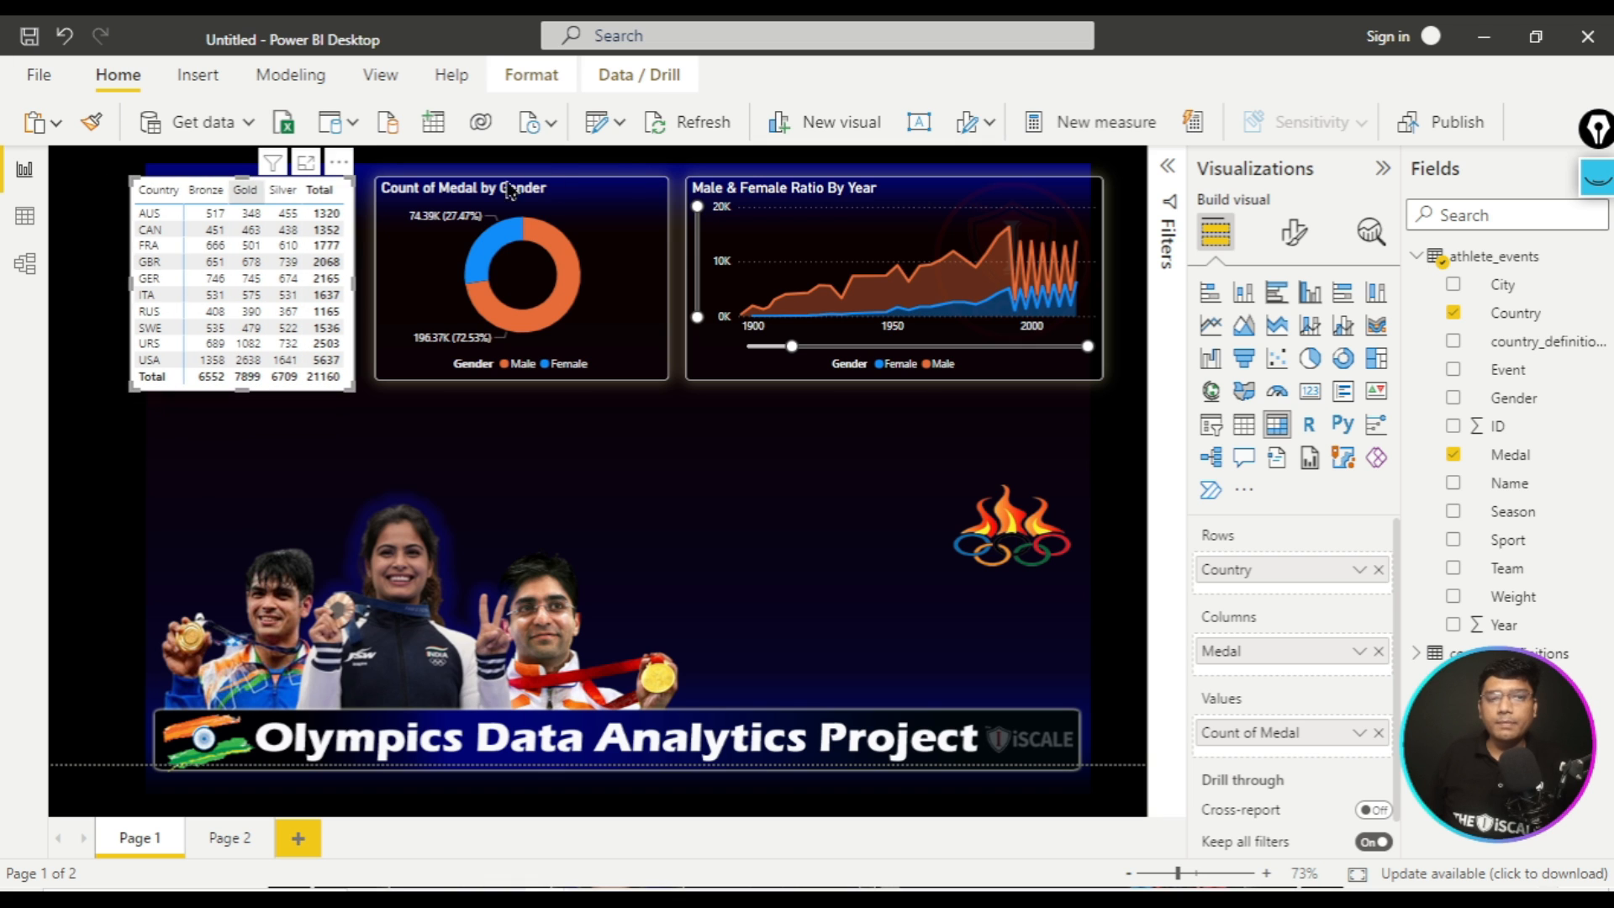
pyautogui.press('Escape')
# - Copy the donut chart's formatting onto the medal matrix with Format Painter
pyautogui.click(649, 192)
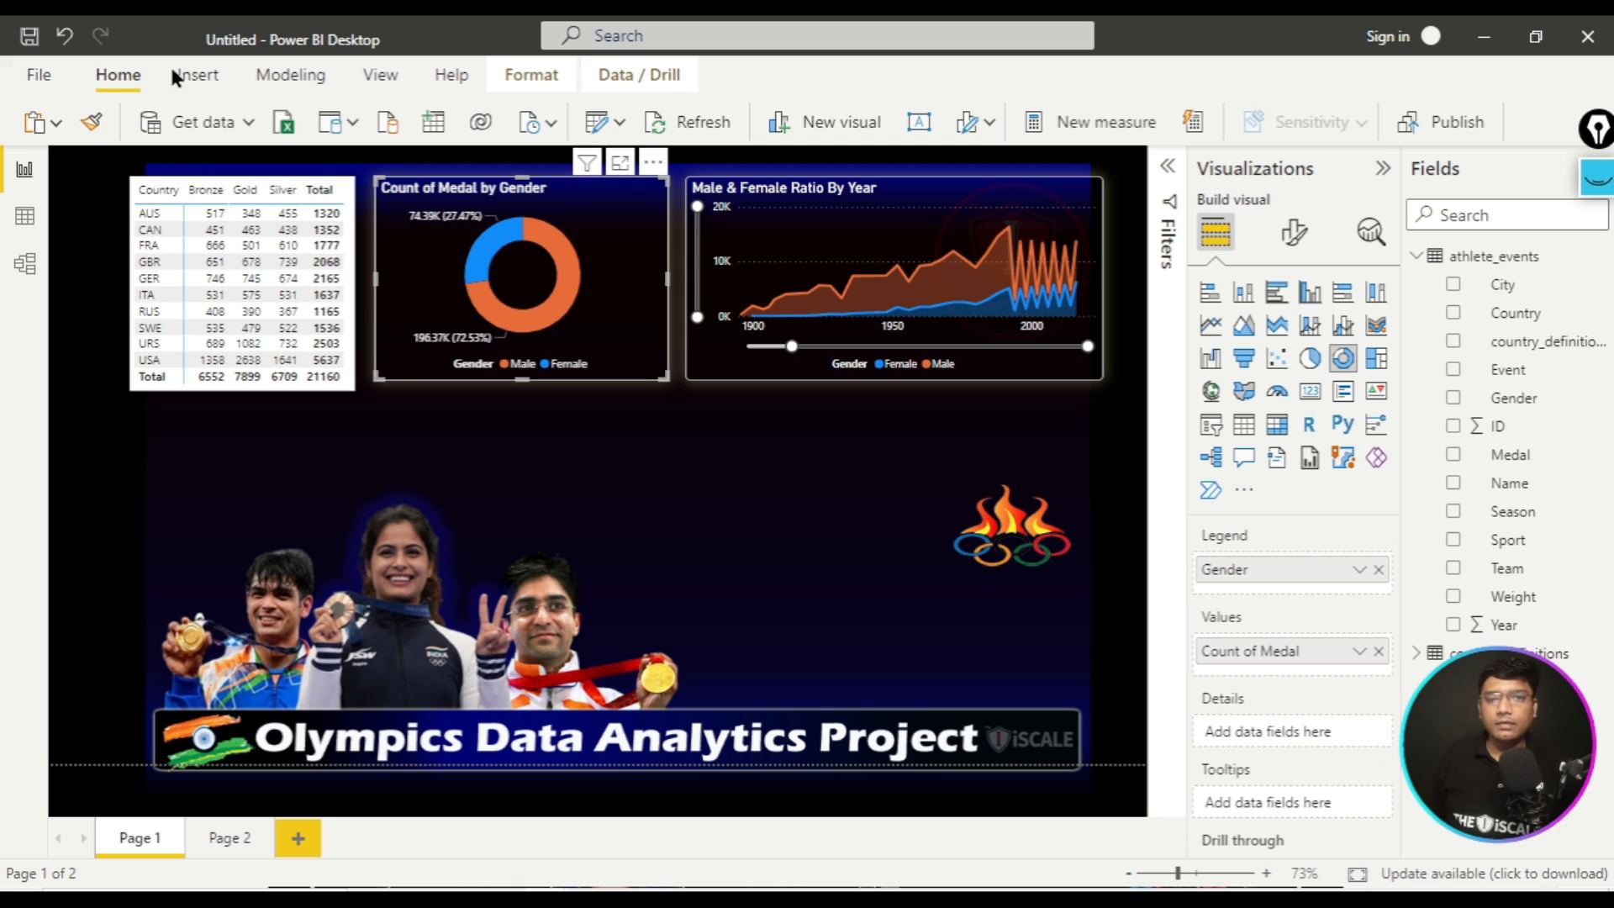
pyautogui.click(92, 125)
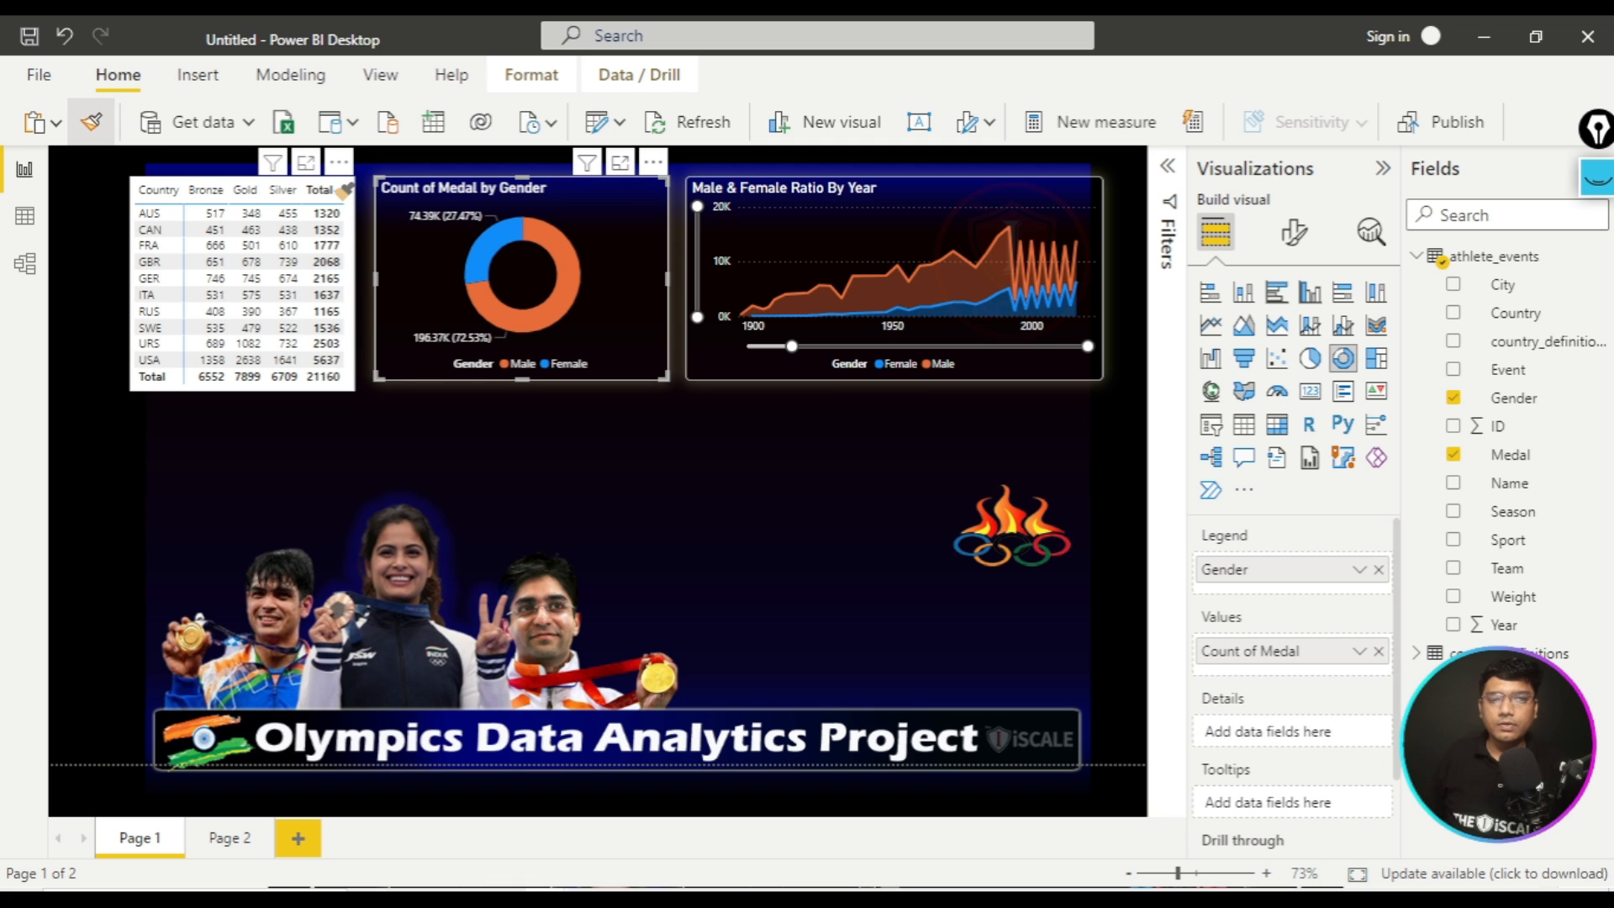
pyautogui.click(345, 190)
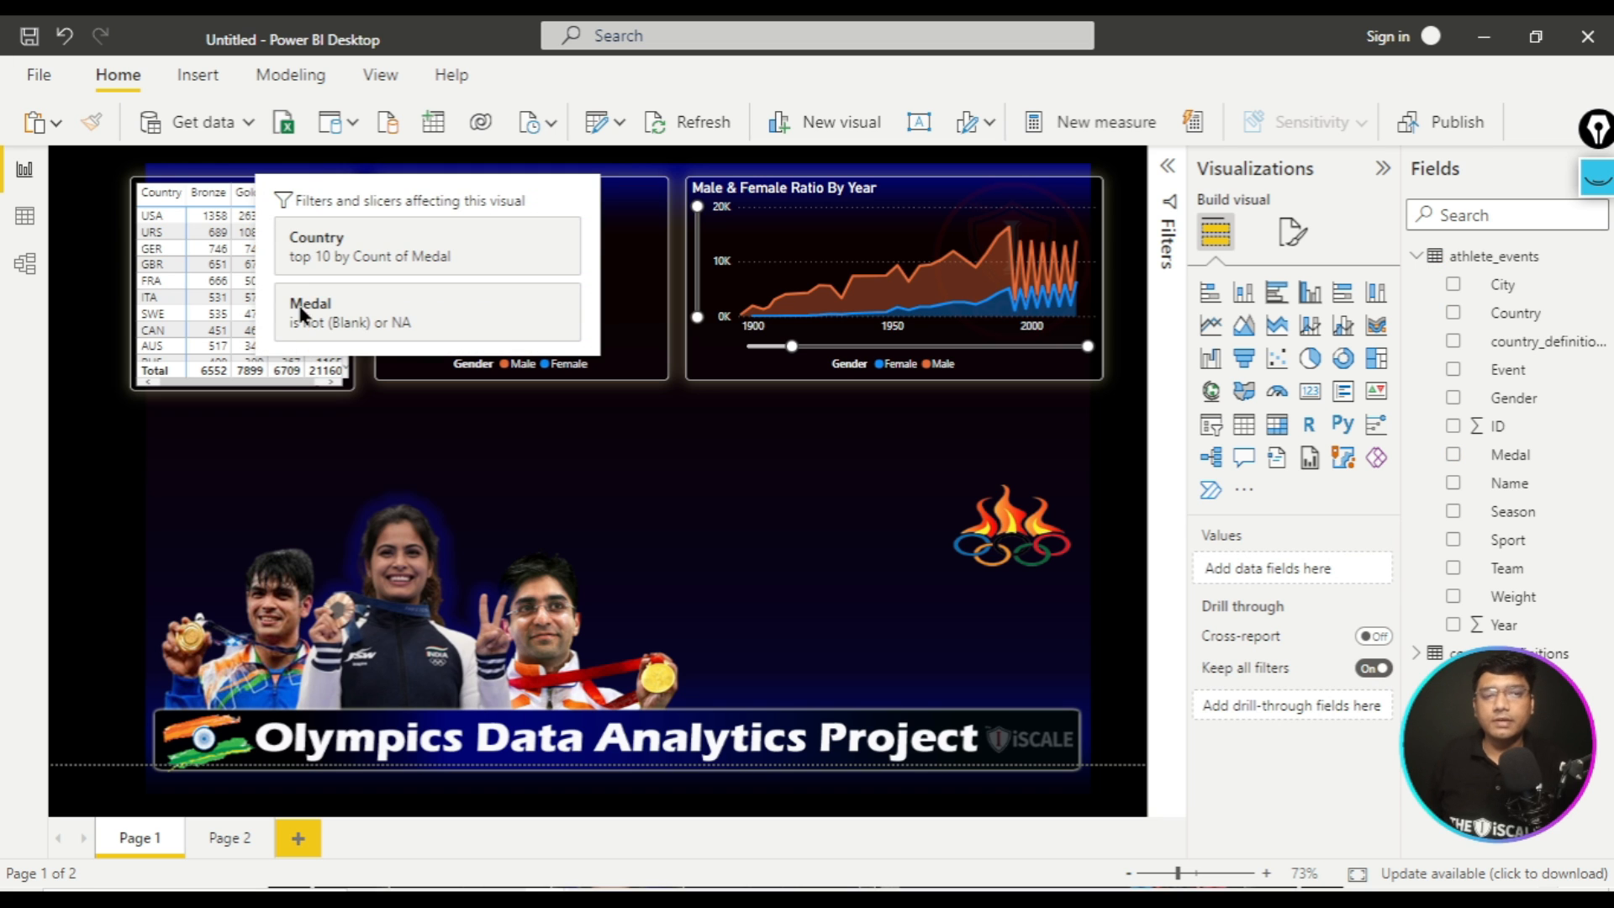
pyautogui.click(1292, 240)
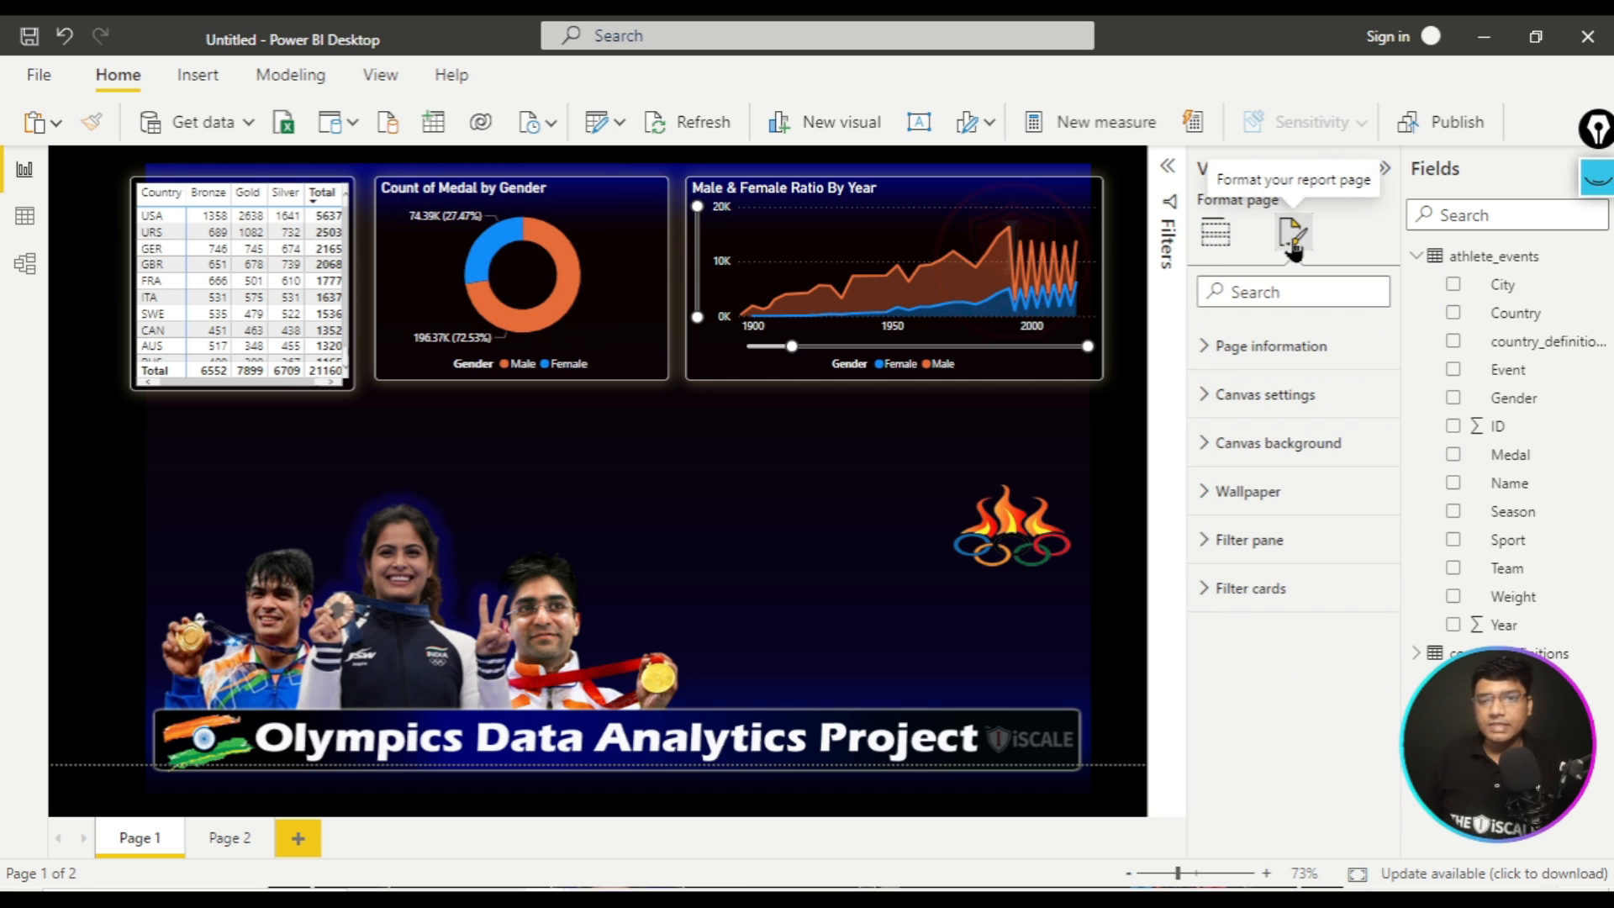
pyautogui.click(1216, 232)
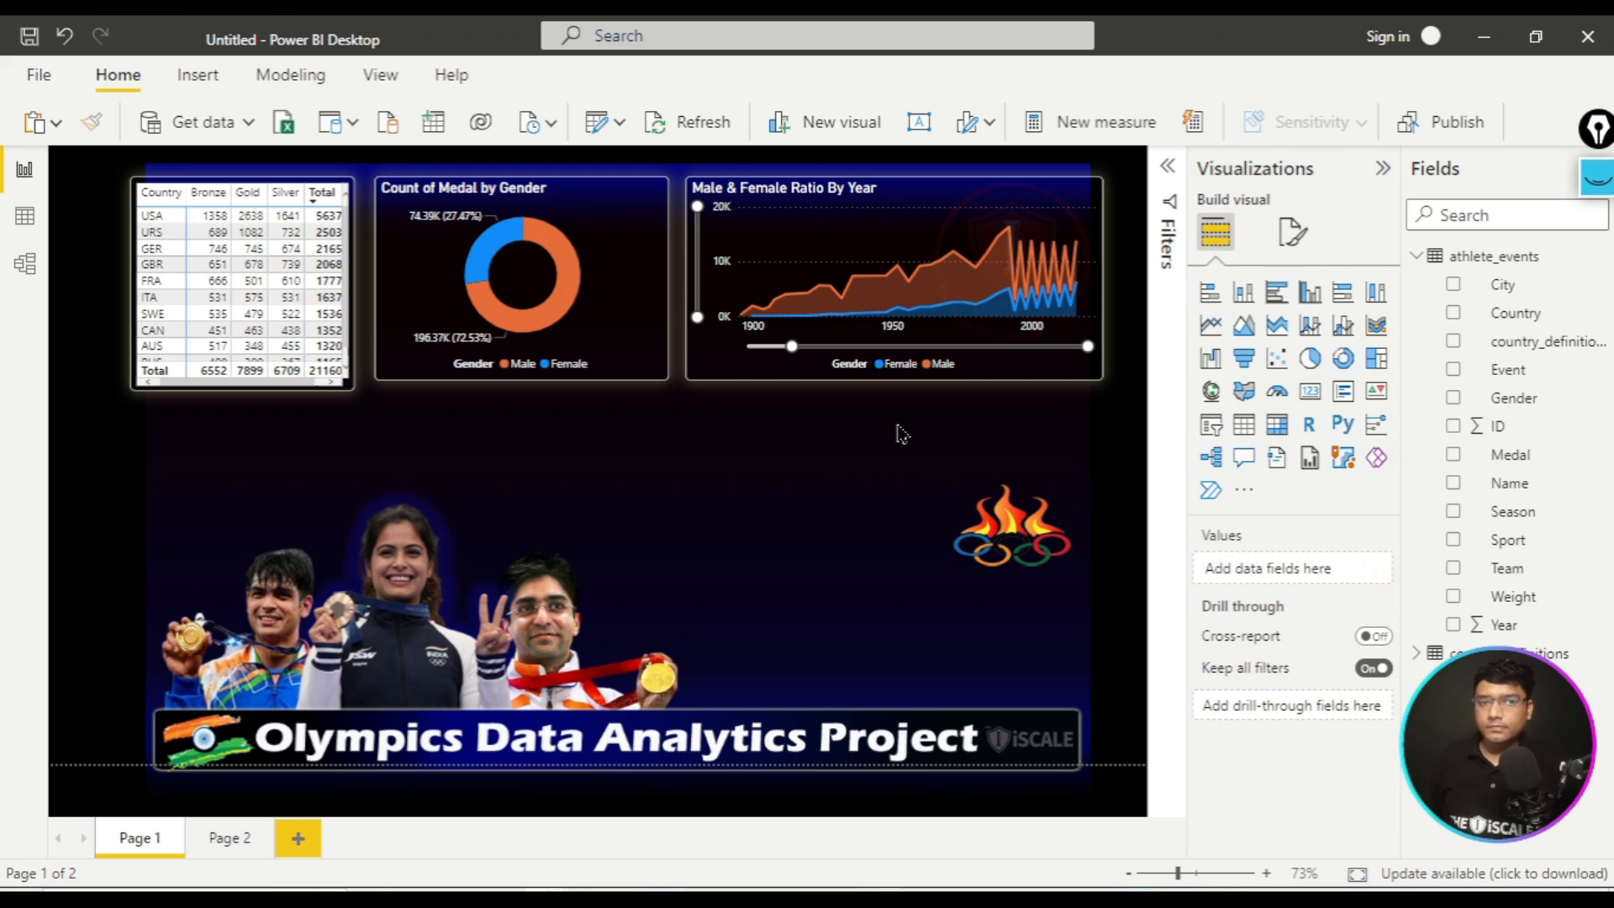
# - Set the medal matrix's values background colour to bright blue and the alternate background colour to light gold
pyautogui.click(346, 380)
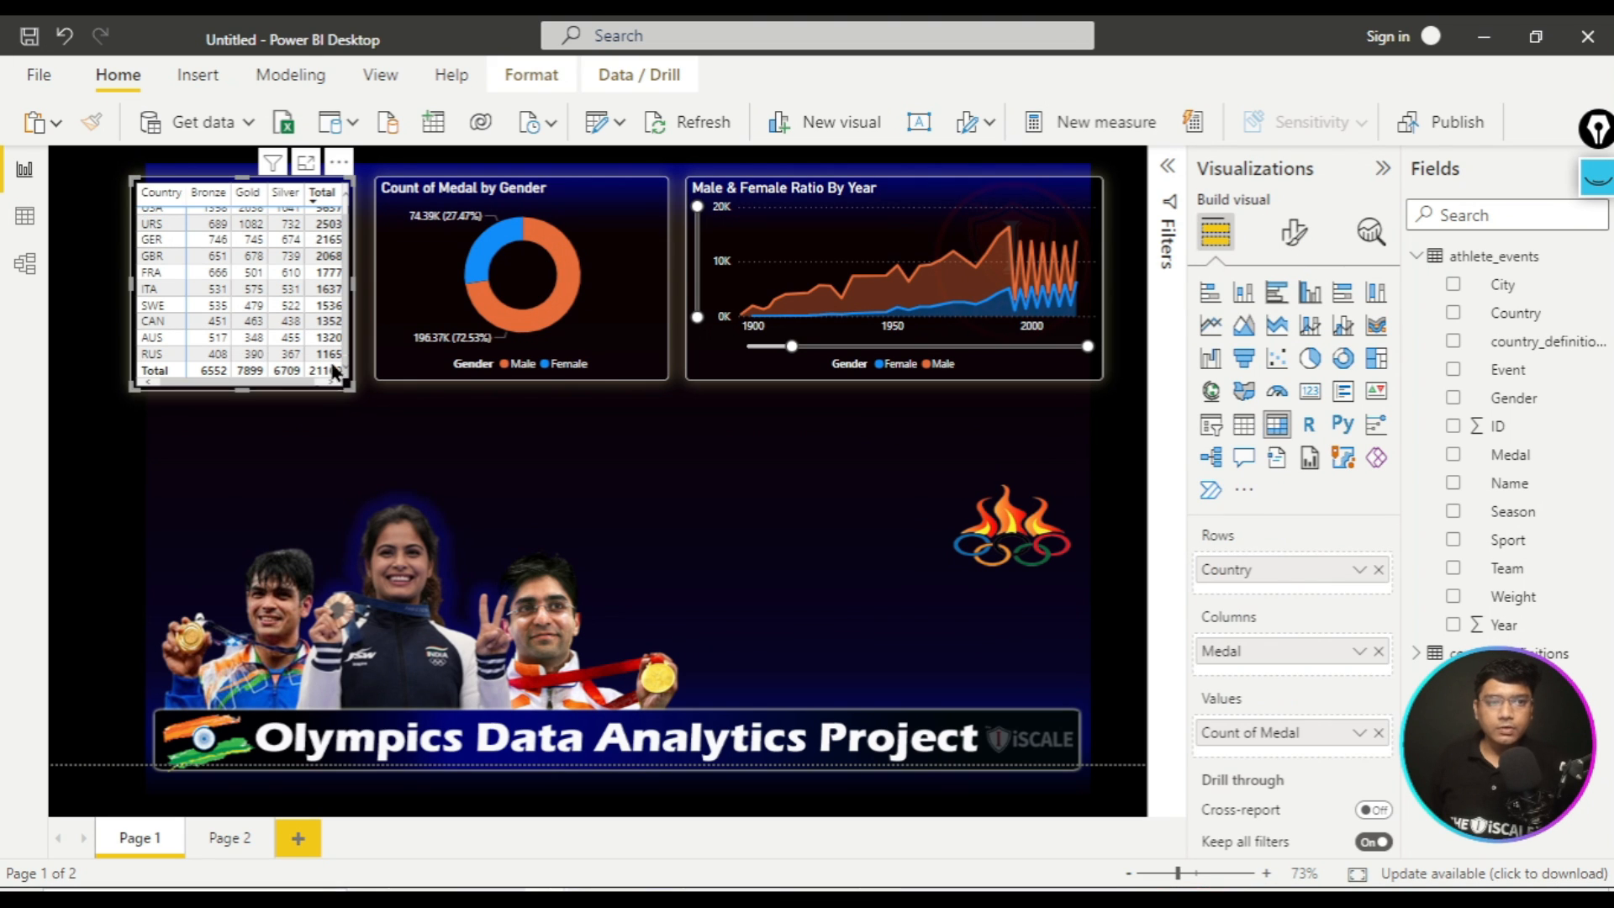
pyautogui.click(1295, 232)
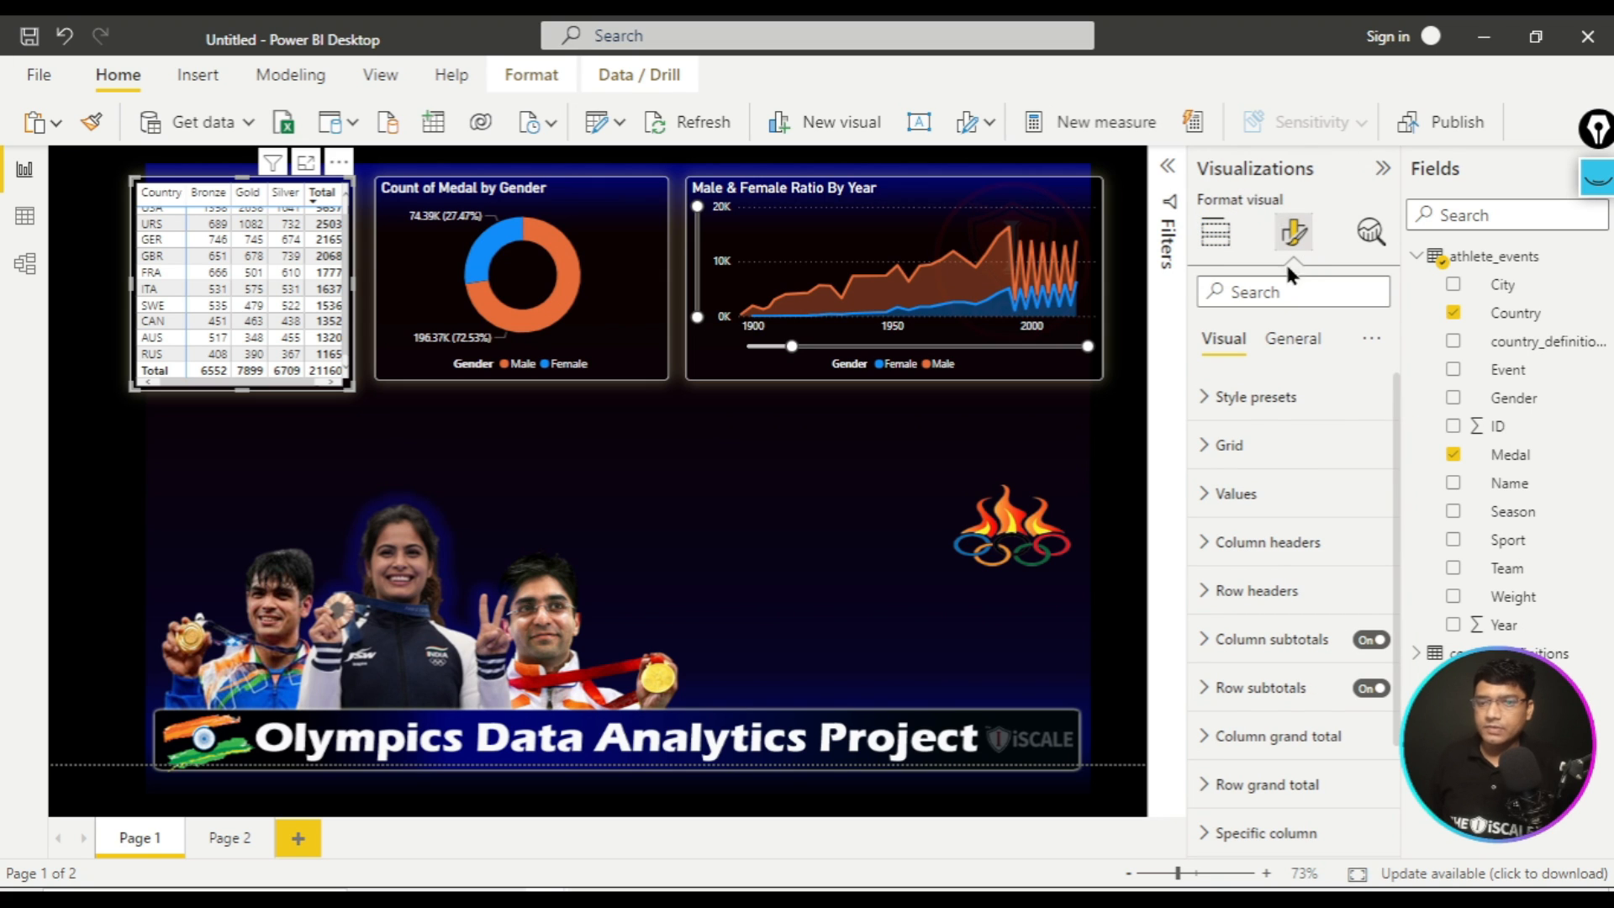
pyautogui.click(1235, 493)
pyautogui.scroll(-2, 1329, 725)
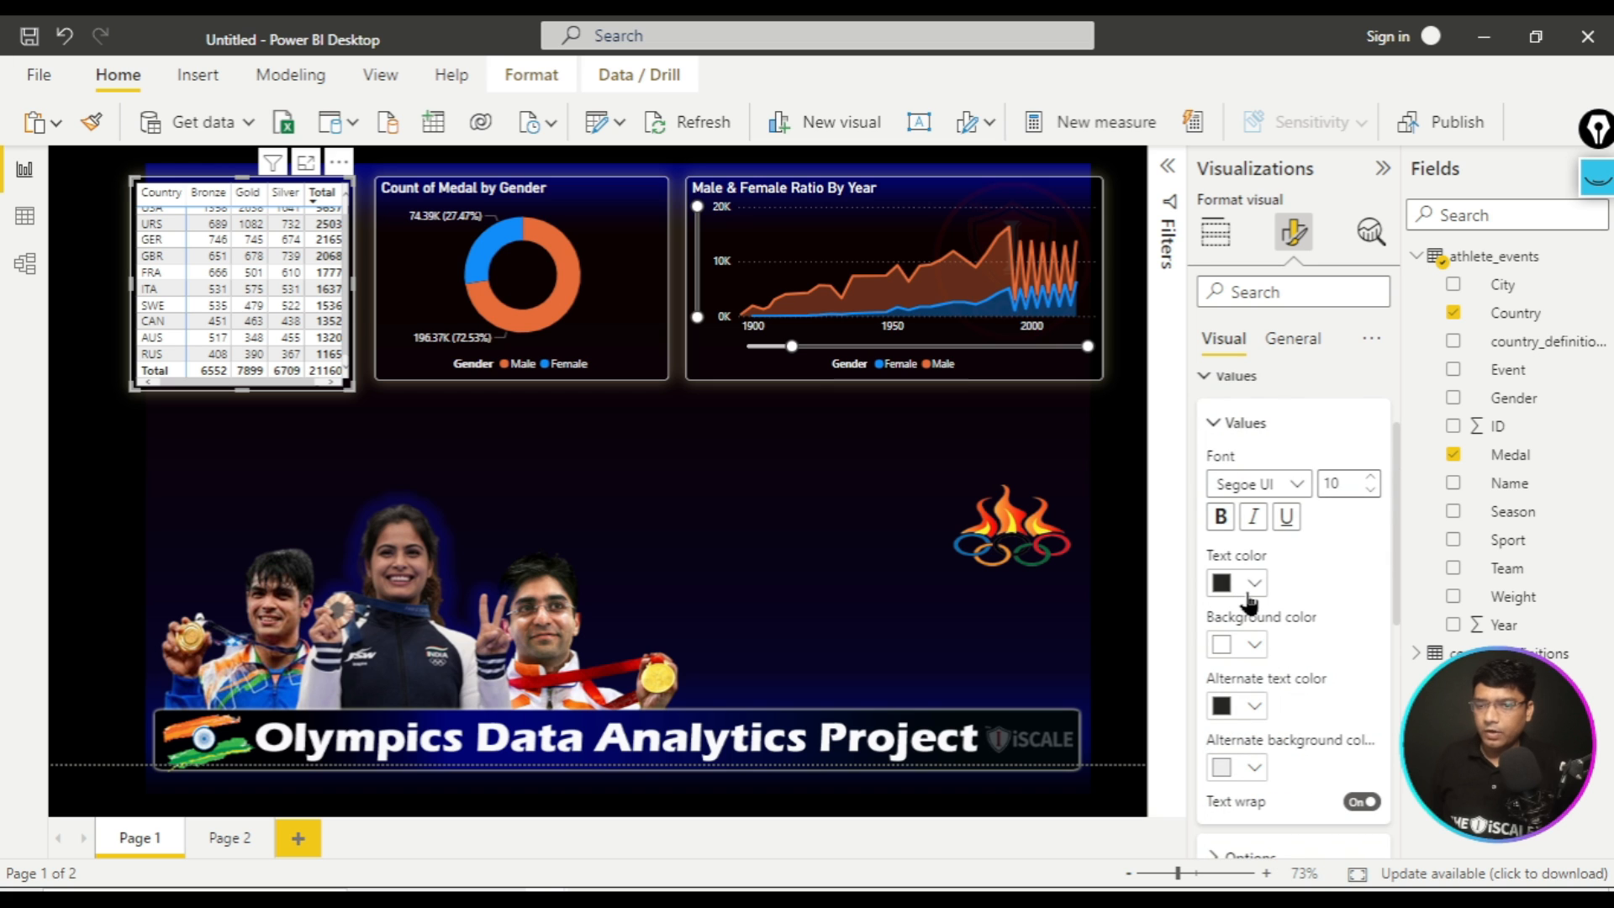
pyautogui.click(1256, 646)
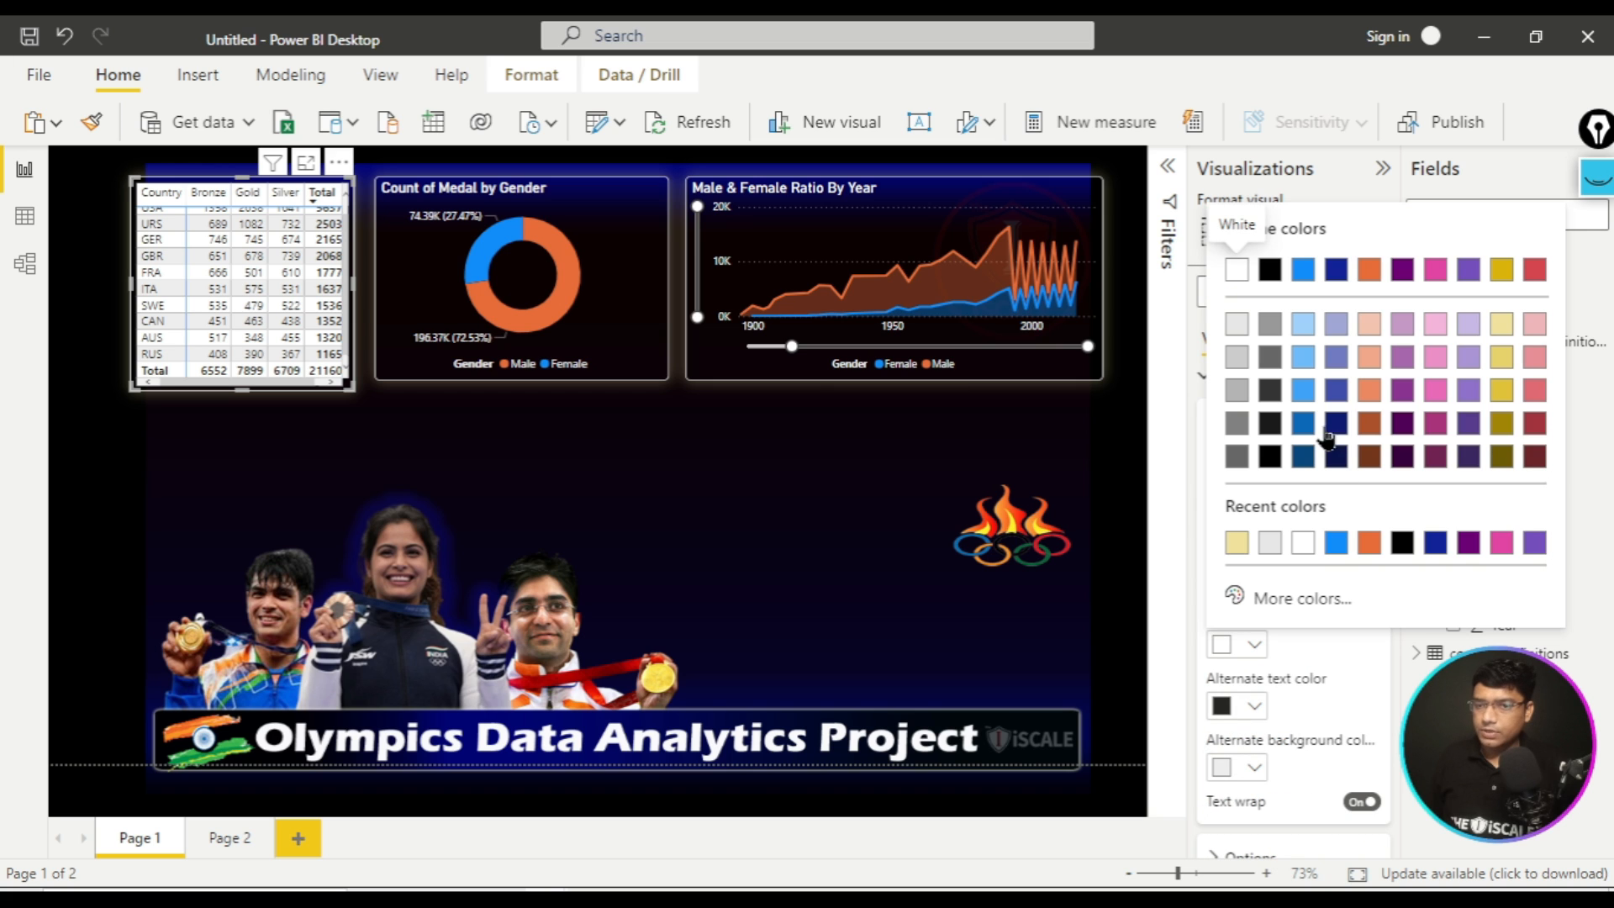
pyautogui.click(1336, 544)
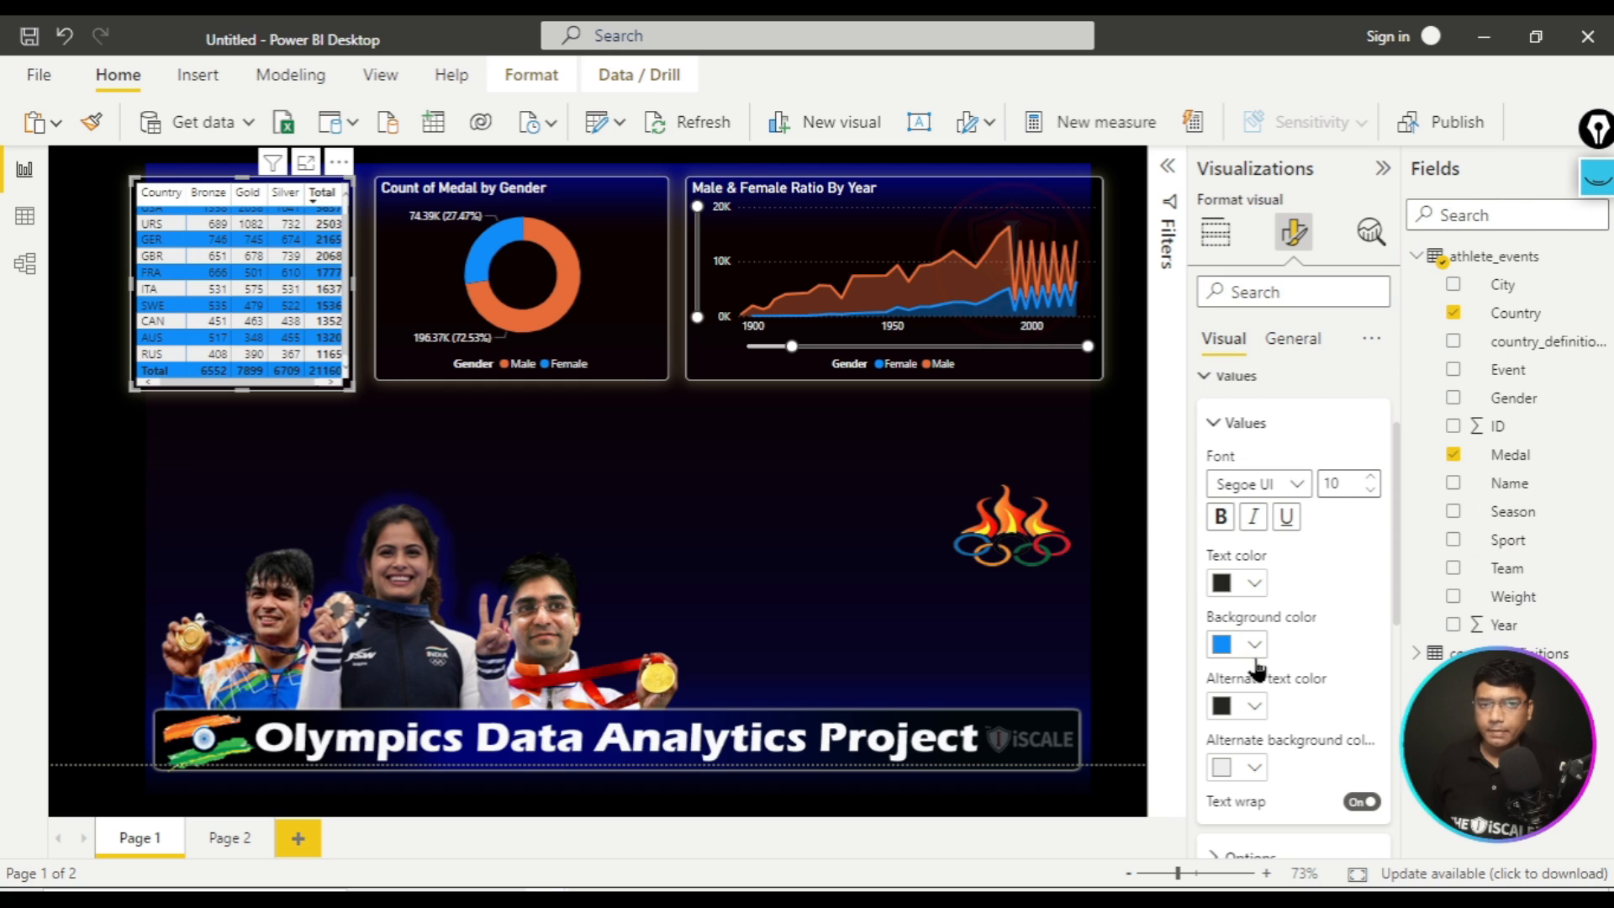
pyautogui.click(1256, 768)
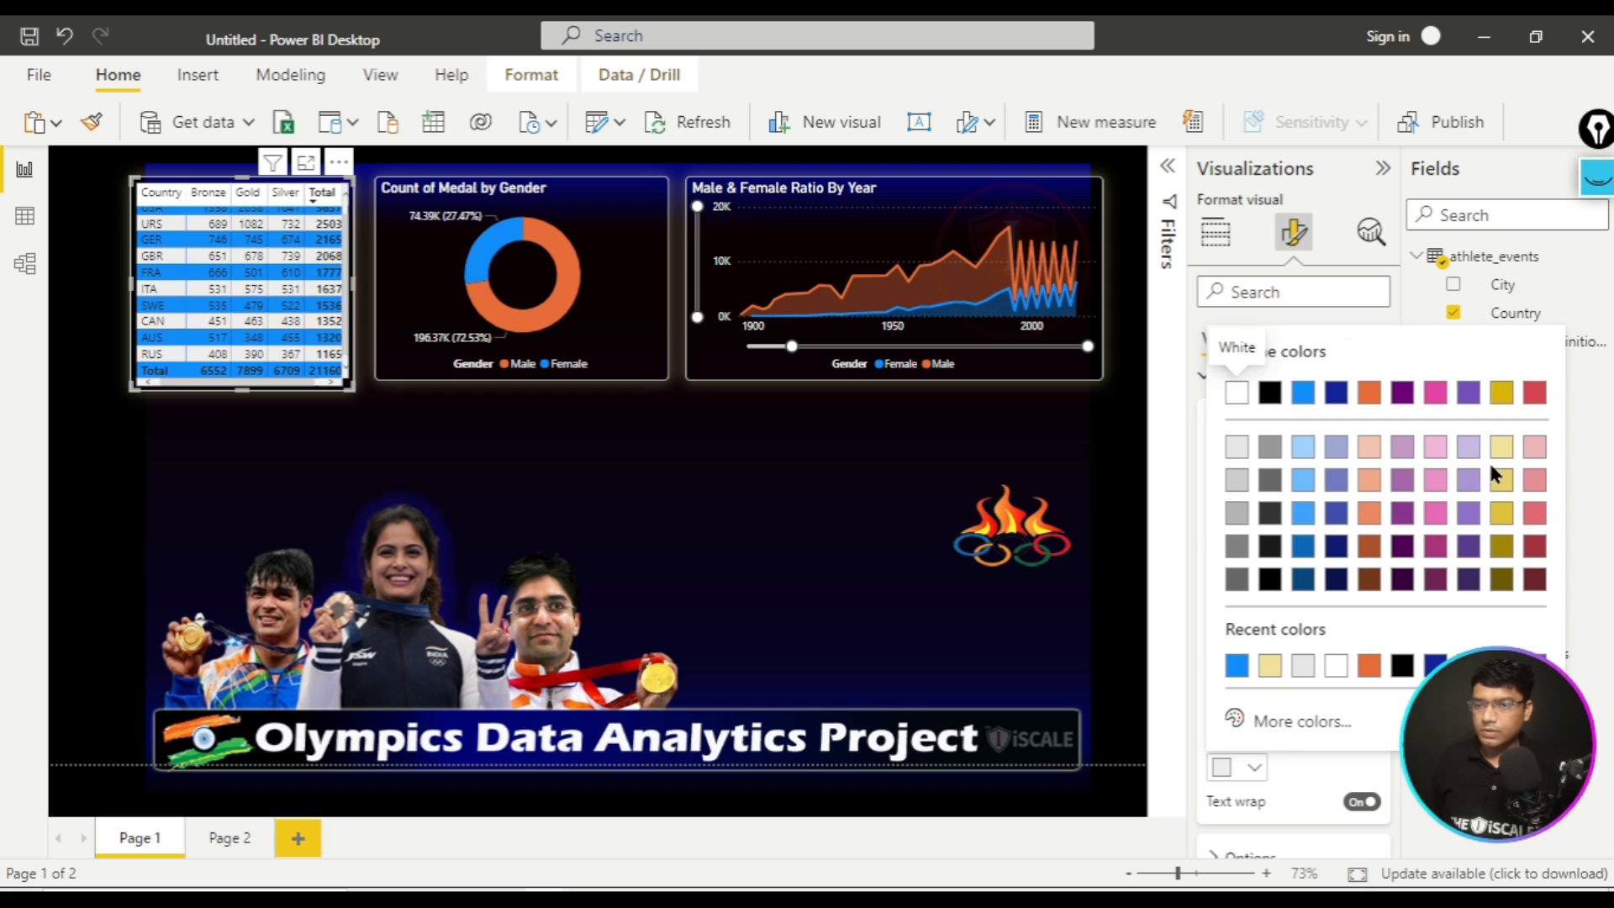
pyautogui.click(1502, 481)
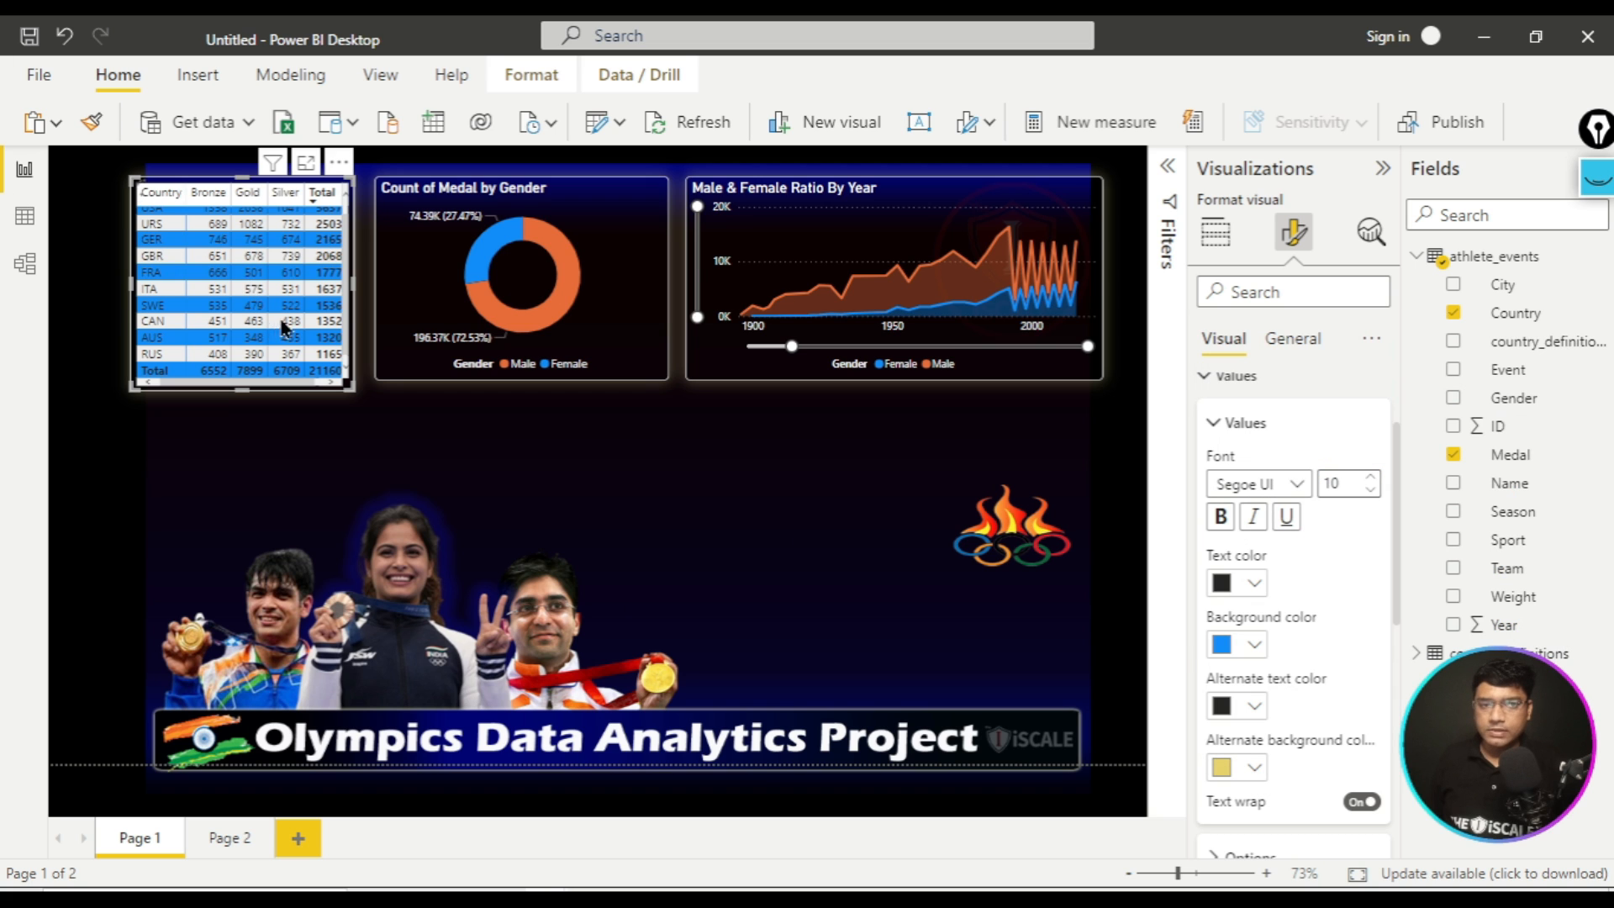
# - Enlarge the medal matrix slightly so all its rows fit, and make its values bold
pyautogui.moveTo(354, 381); pyautogui.dragTo(368, 397)
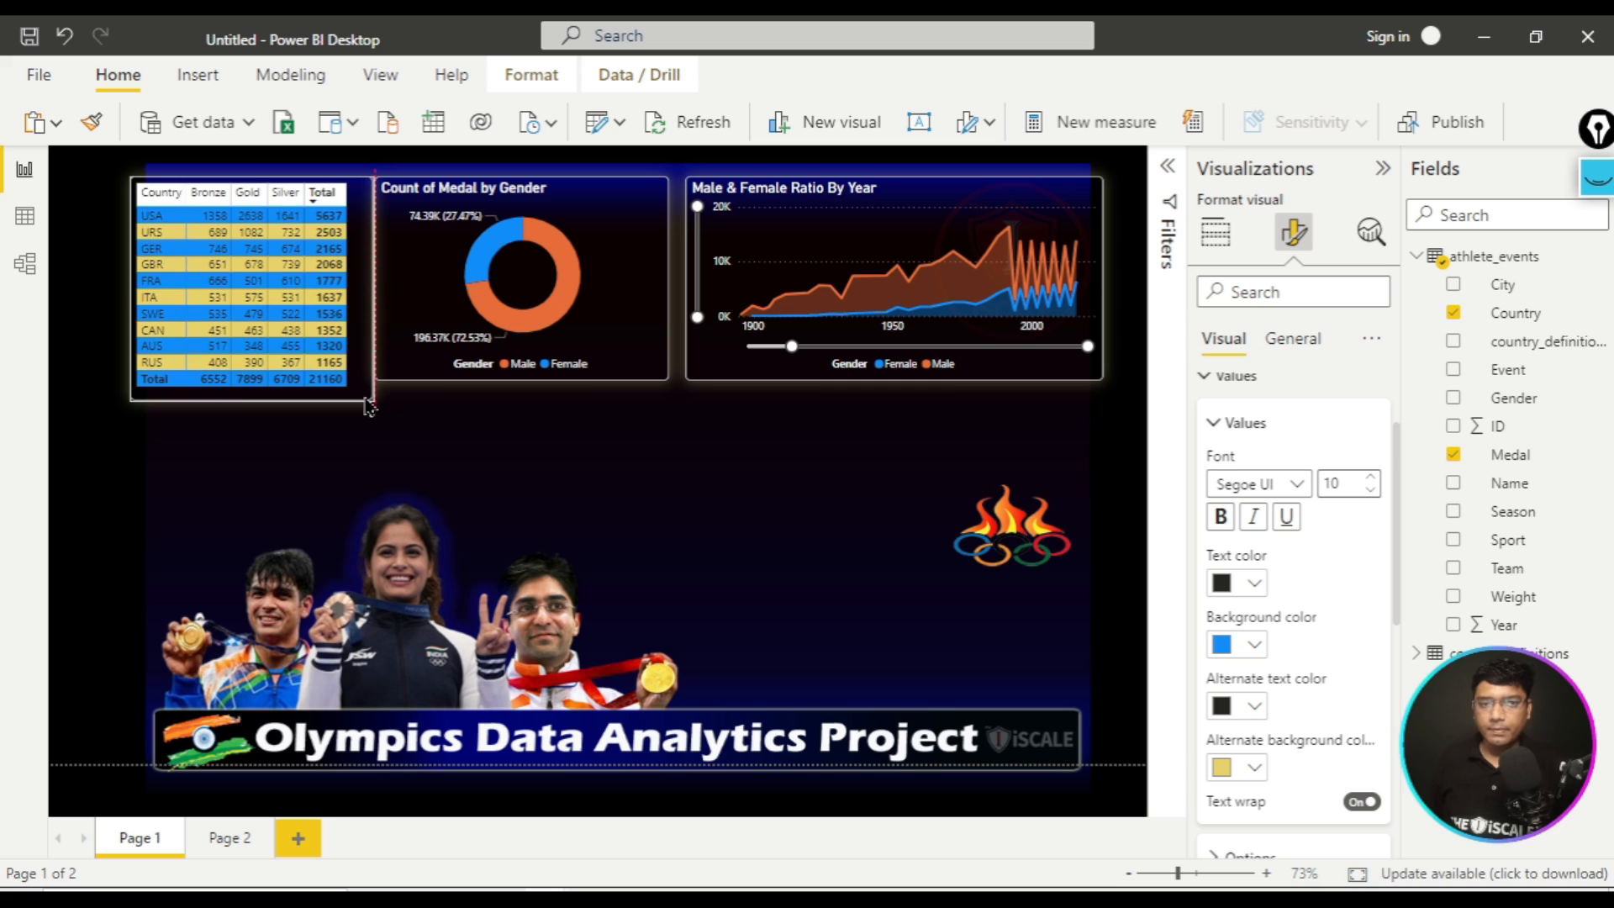
pyautogui.moveTo(368, 406); pyautogui.dragTo(356, 399)
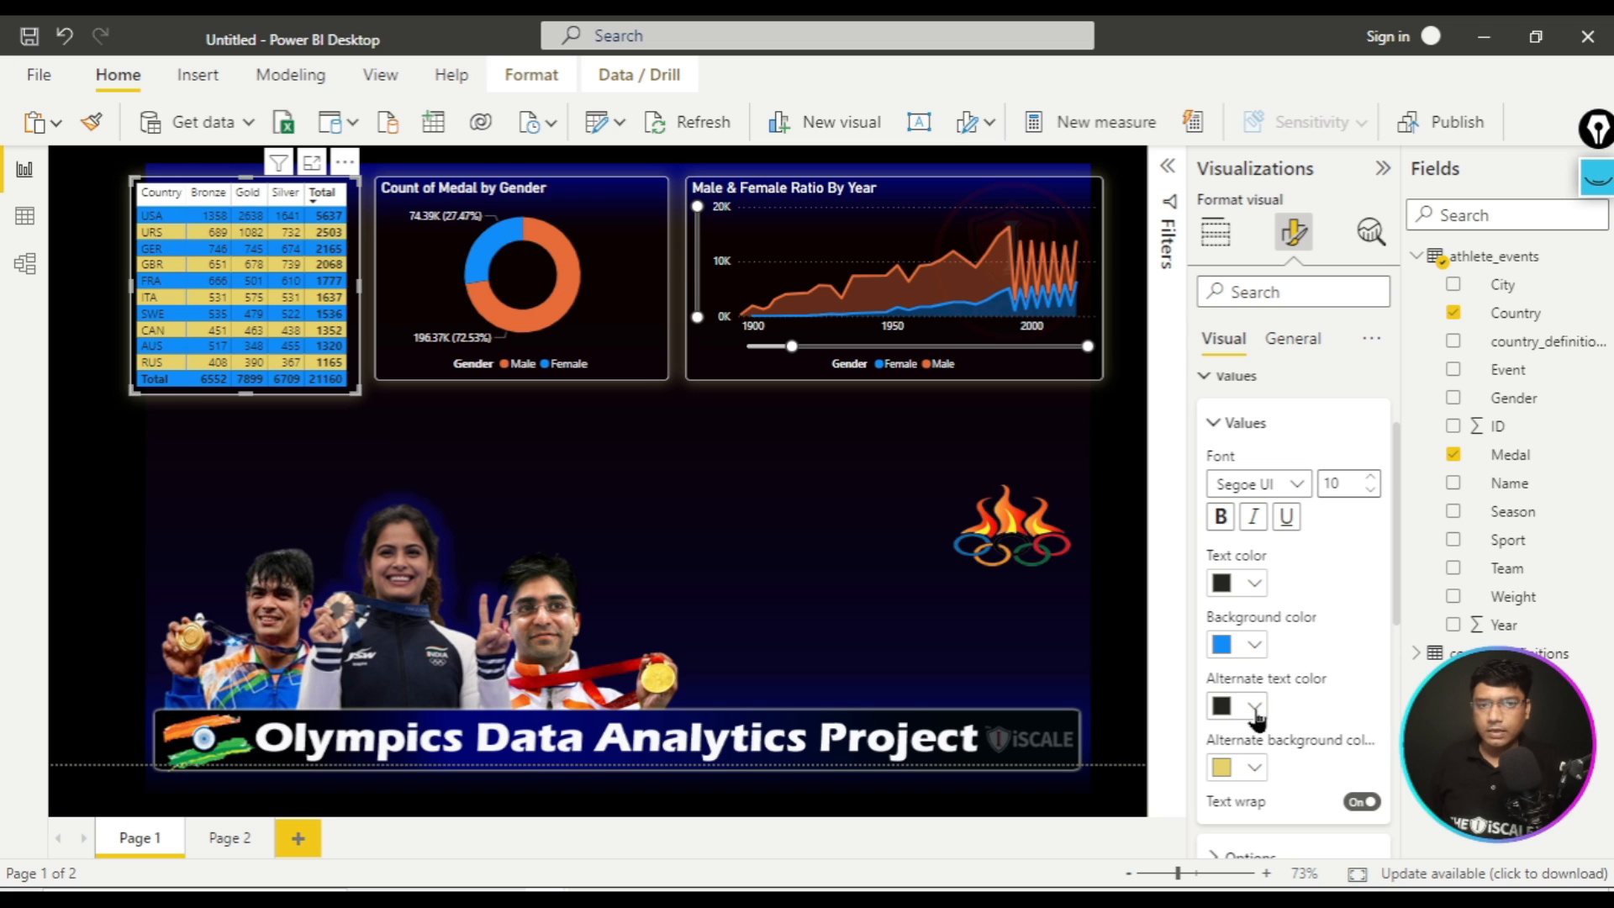
pyautogui.click(1221, 517)
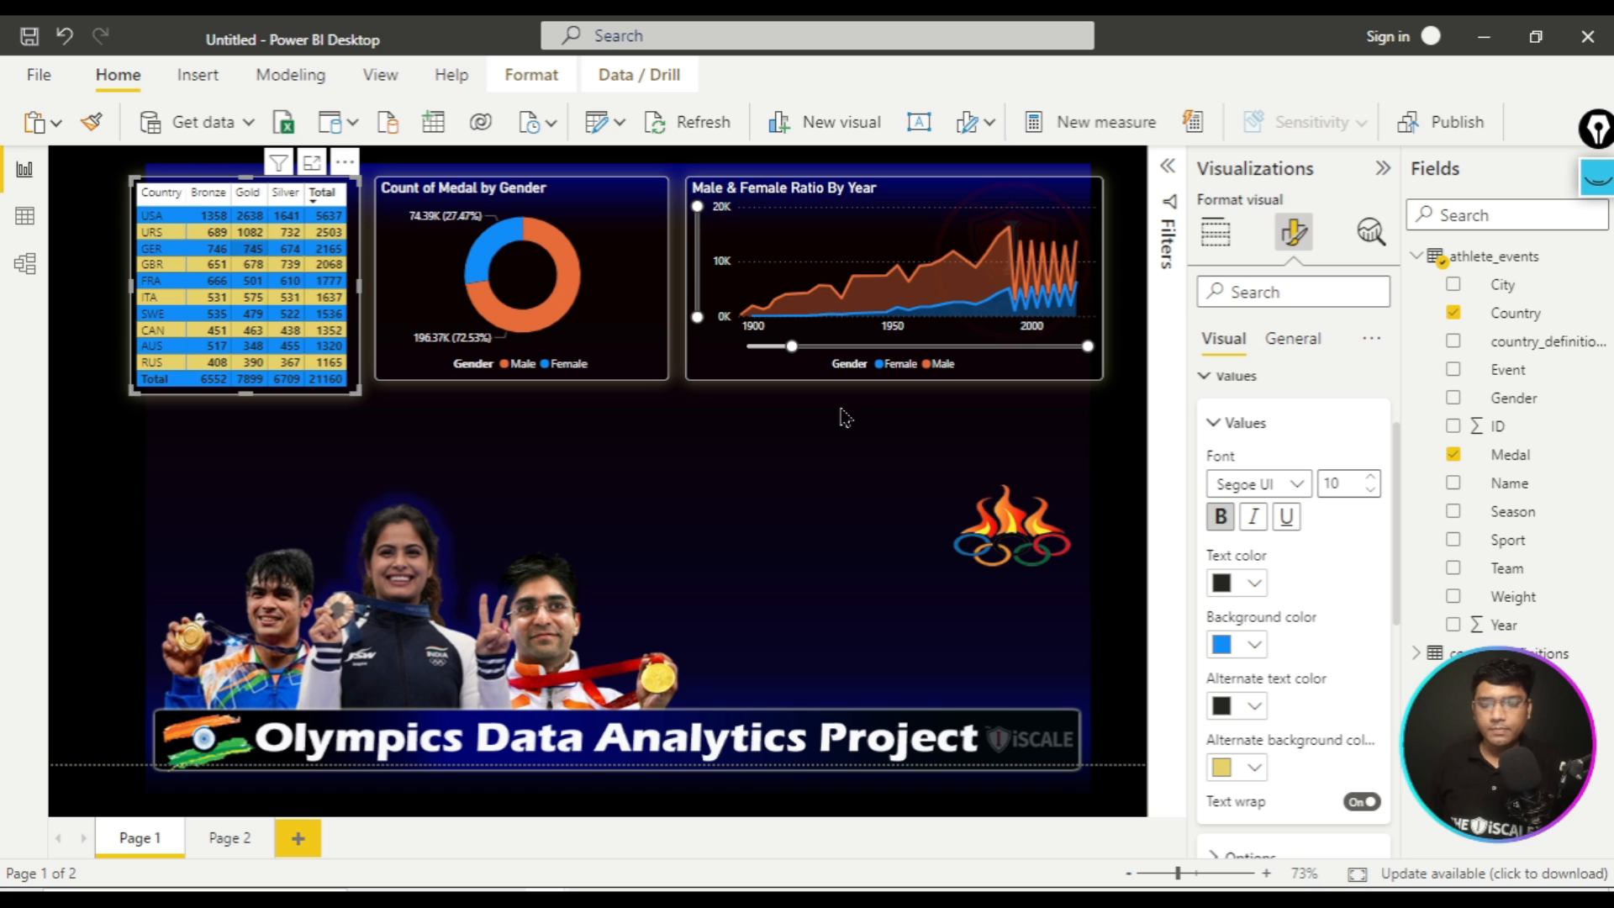
# - Set the background colour of the medal matrix's column headers to the light gold of its alternate rows
pyautogui.scroll(-3, 1244, 706)
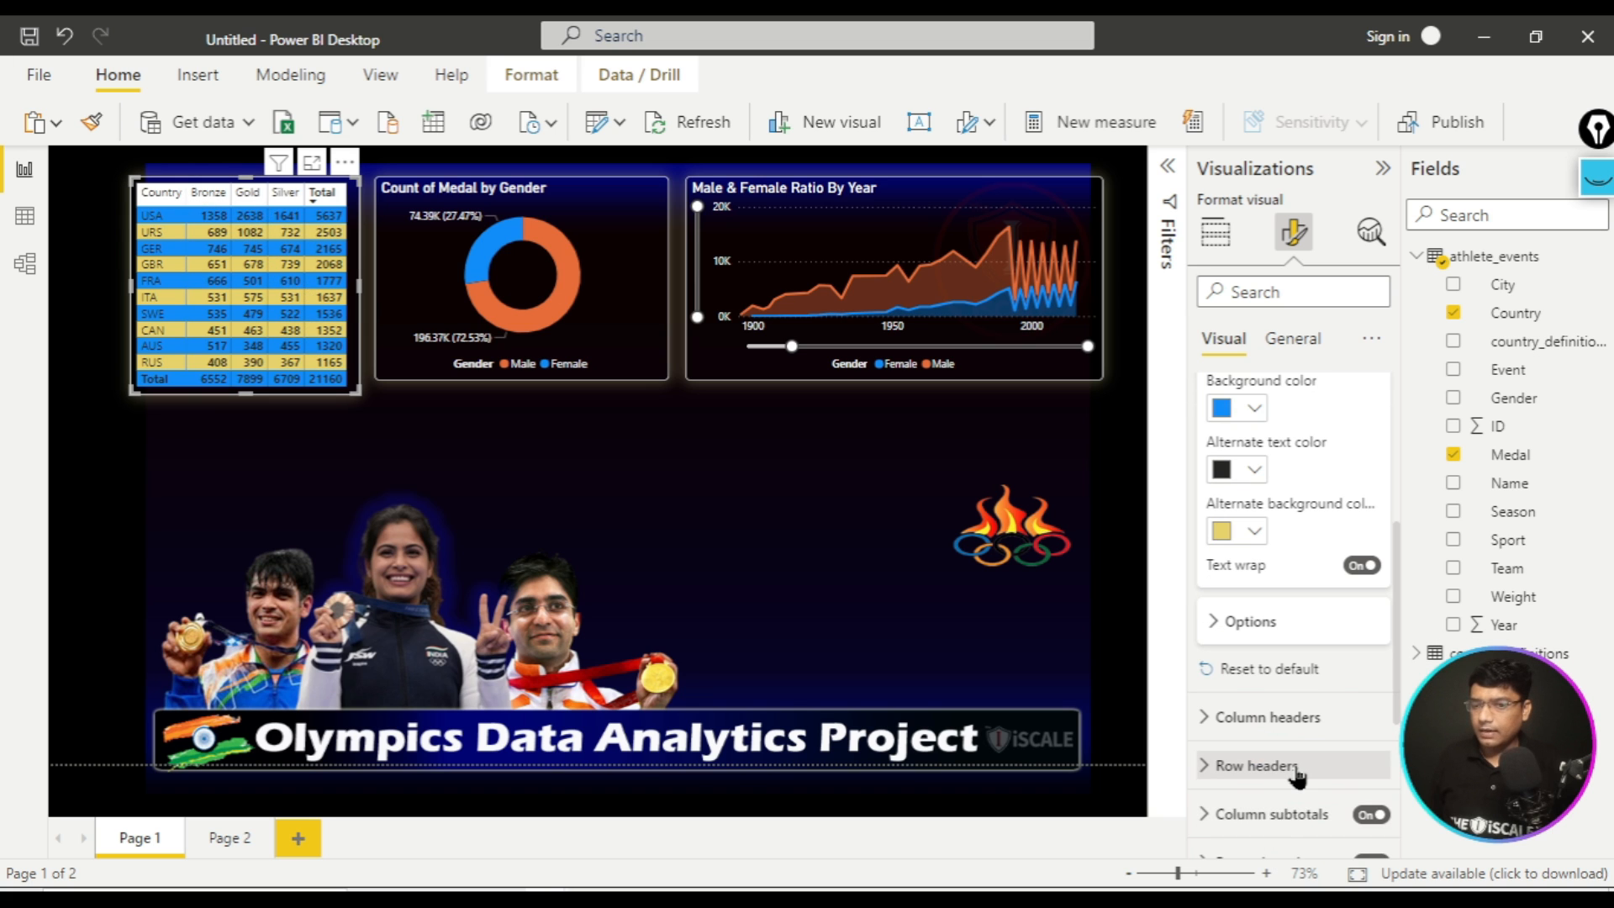
pyautogui.scroll(-1, 1297, 777)
pyautogui.scroll(-1, 1297, 778)
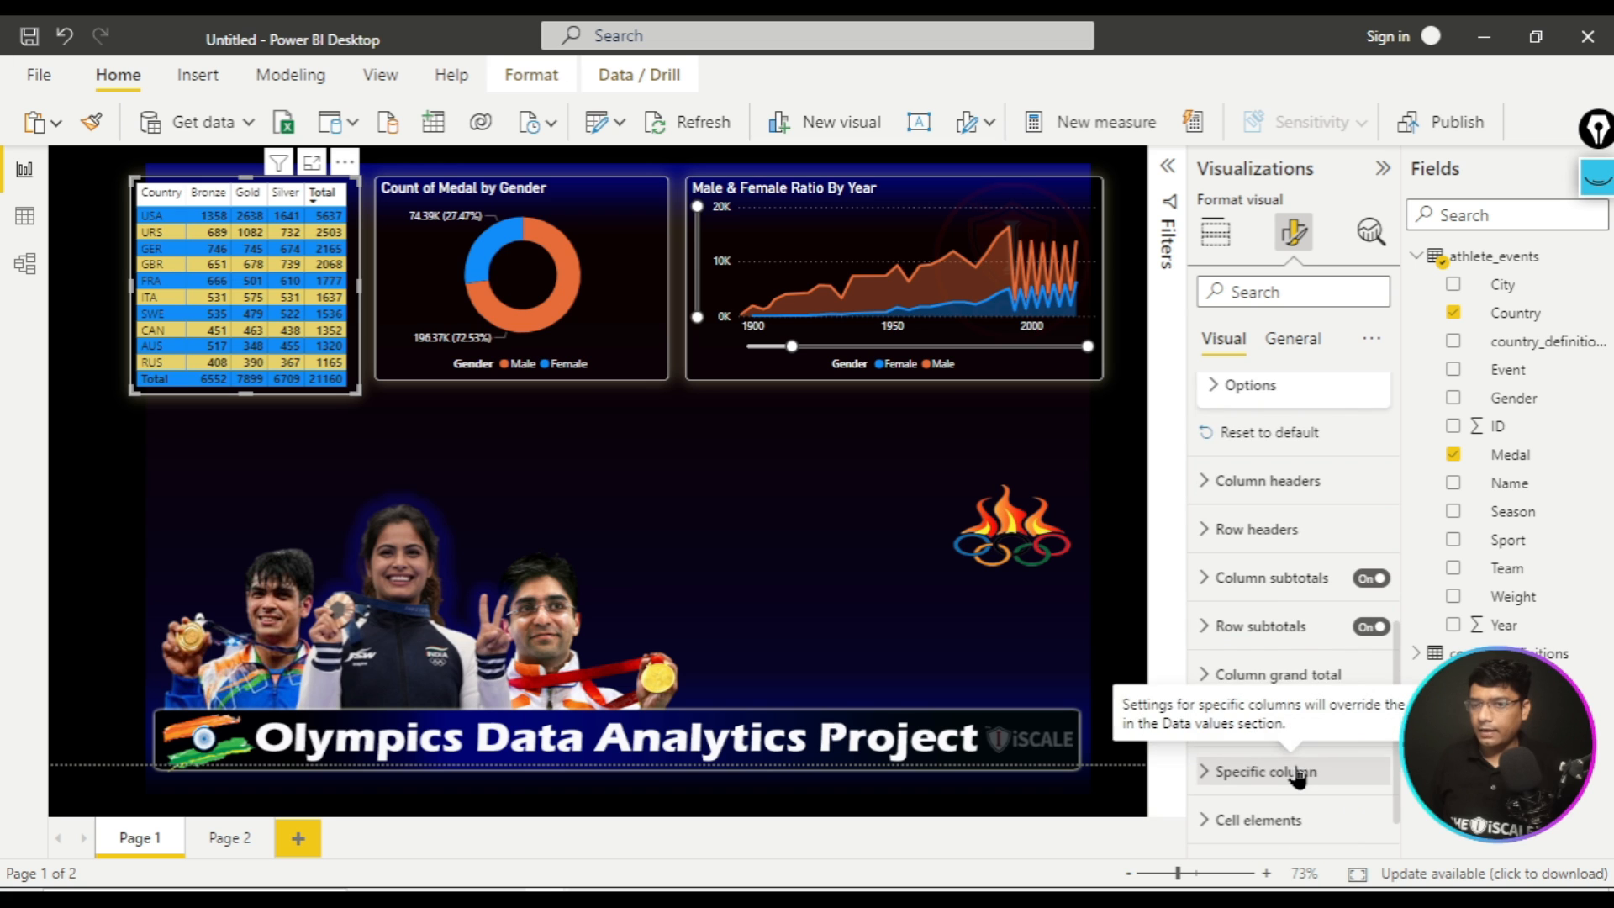
pyautogui.scroll(5, 1295, 572)
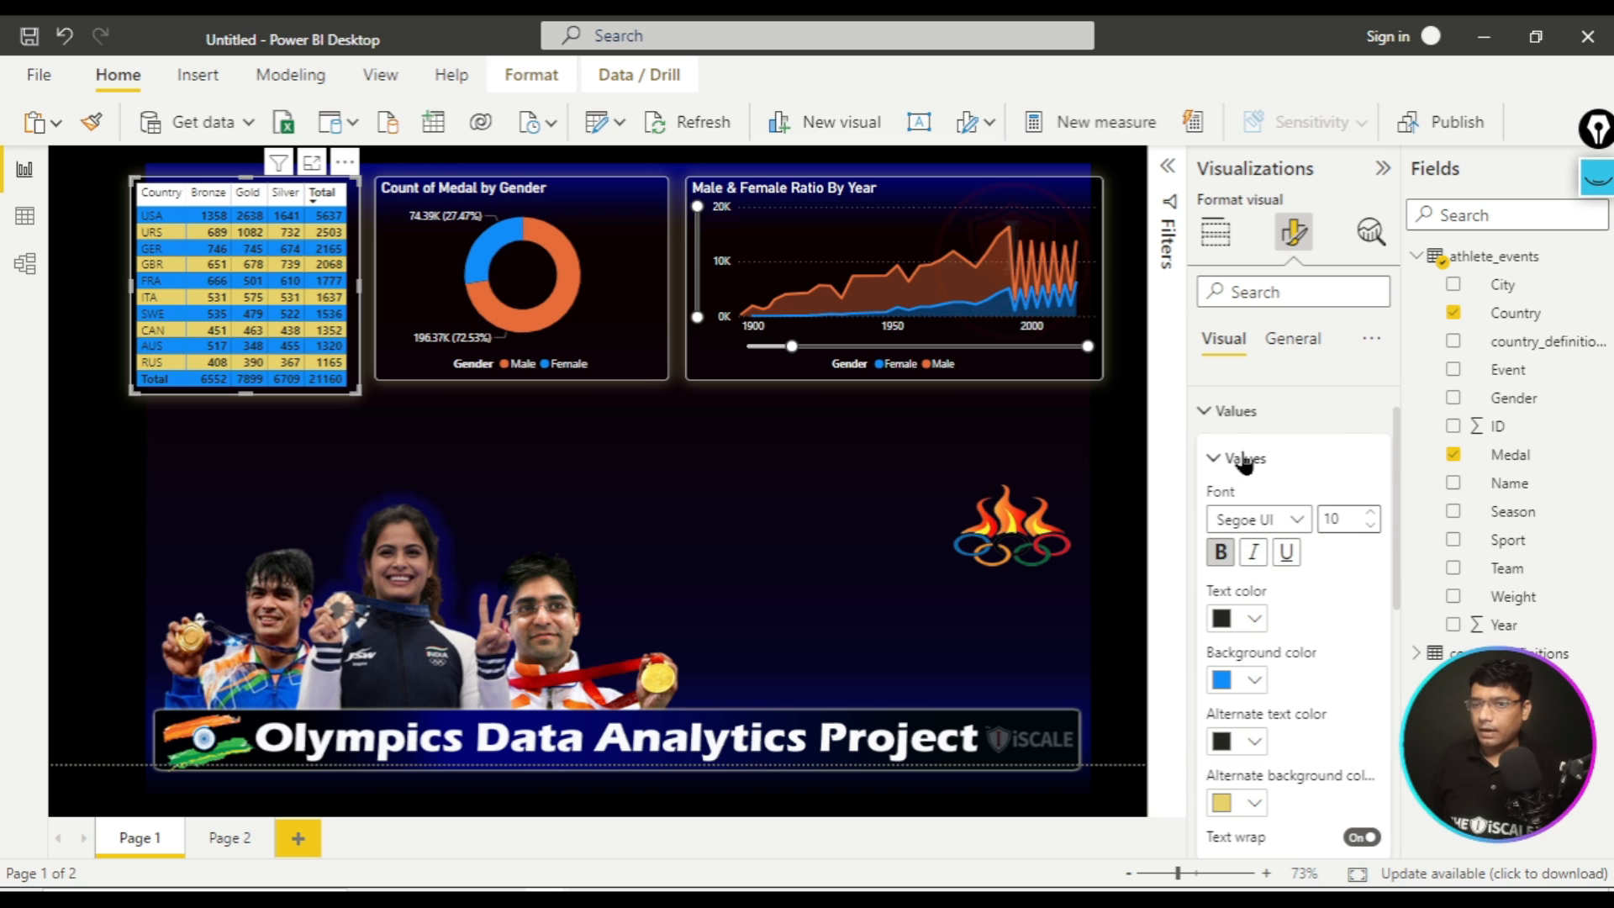
pyautogui.click(1246, 459)
pyautogui.click(1239, 419)
pyautogui.scroll(2, 1239, 421)
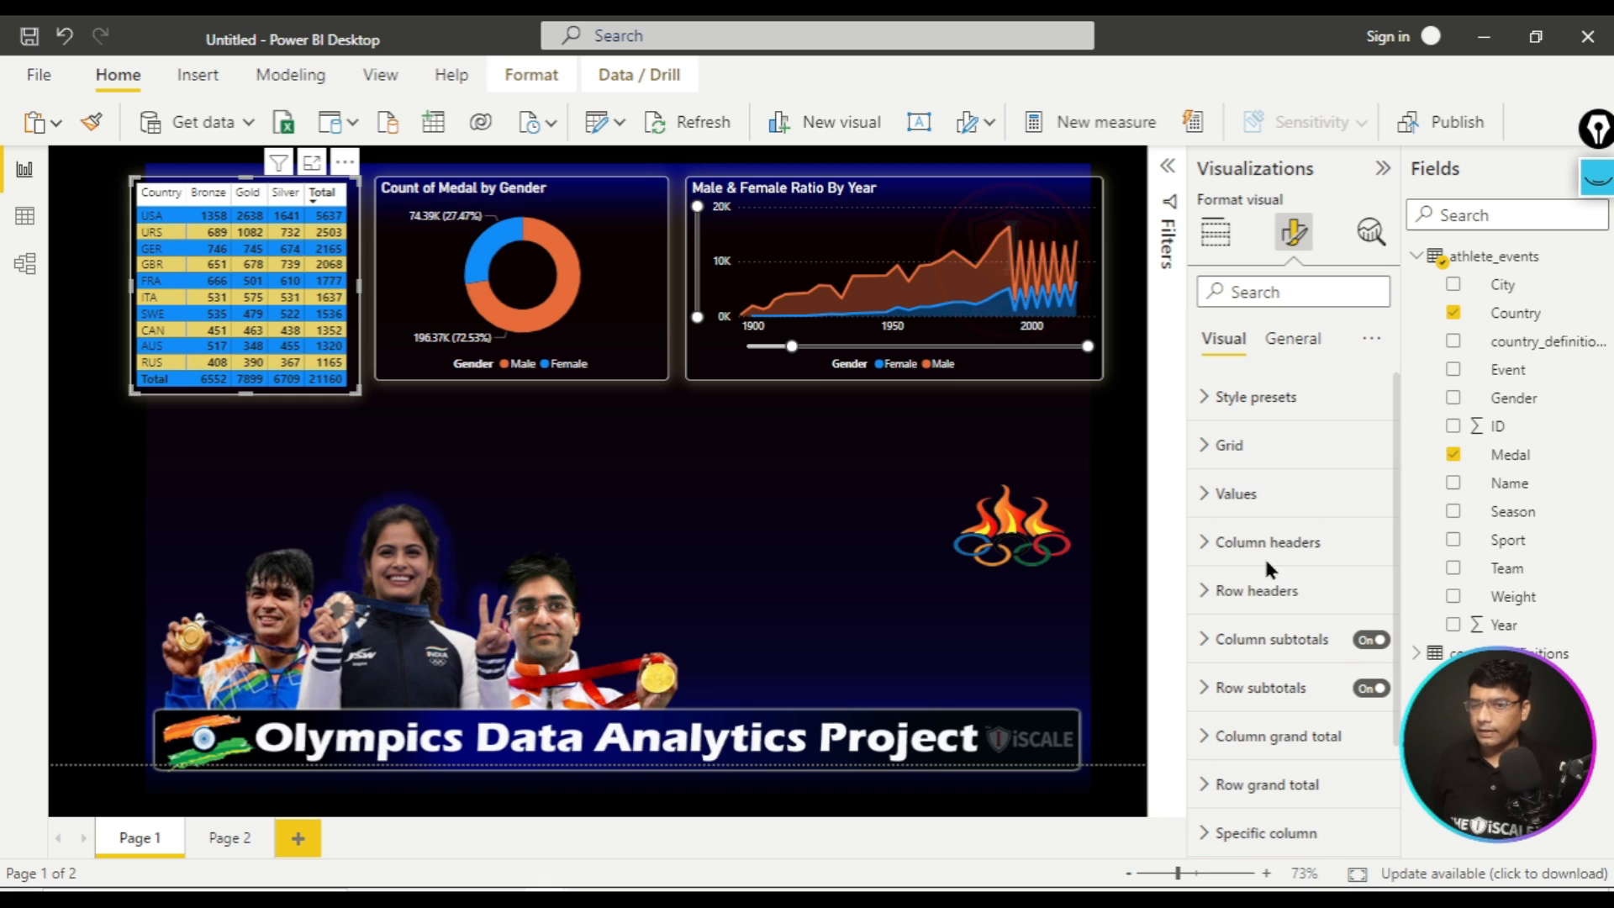
pyautogui.click(1293, 544)
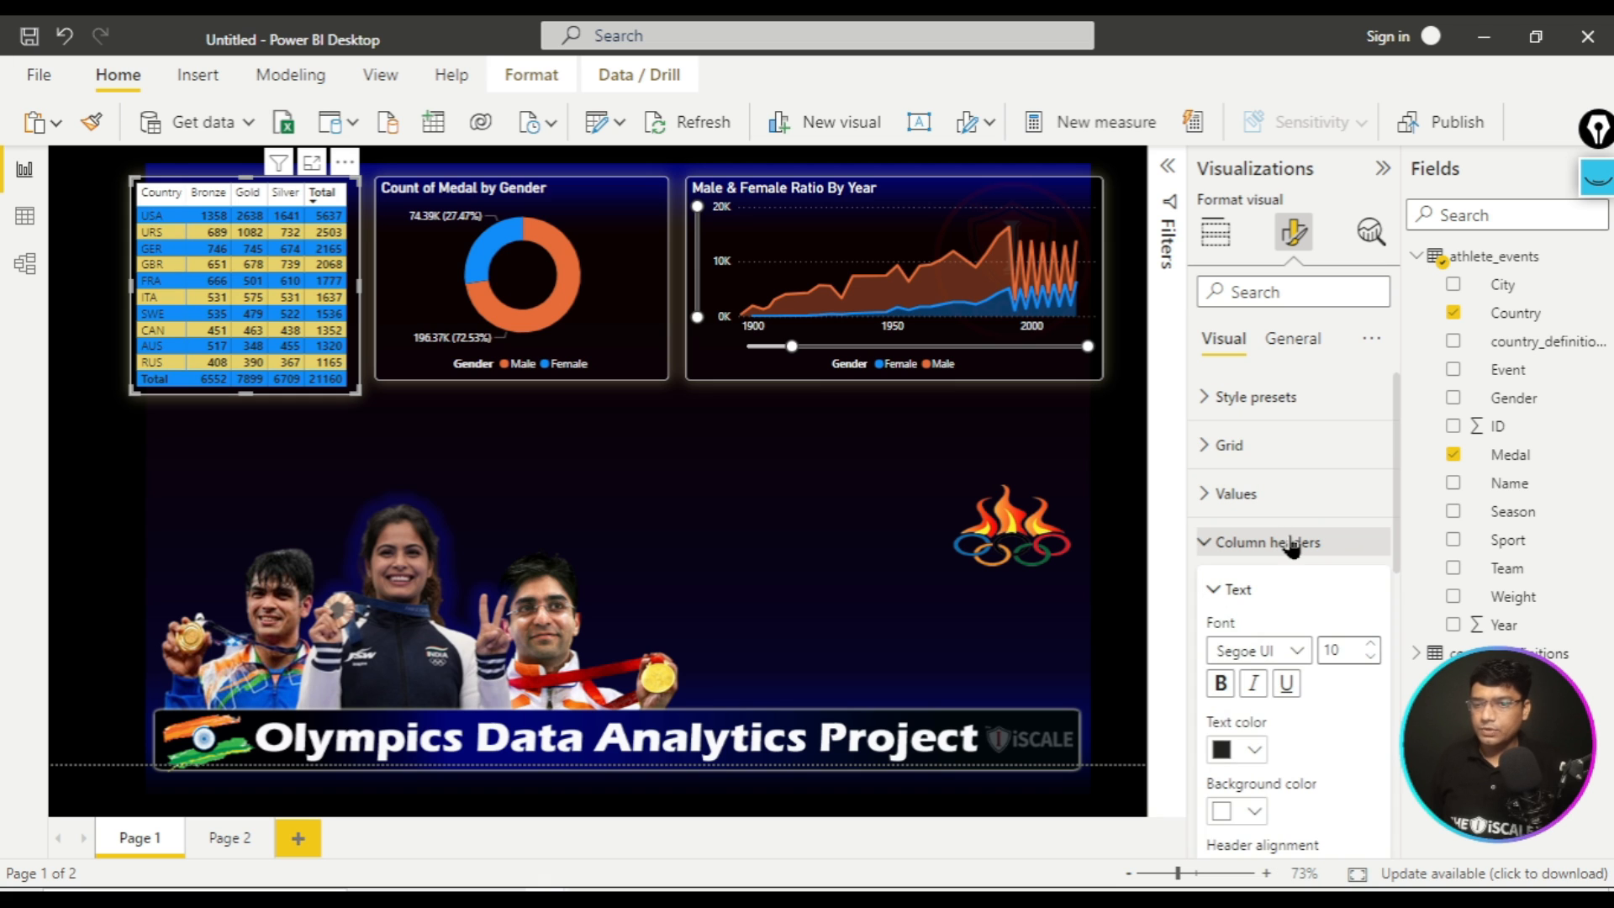
pyautogui.click(1256, 751)
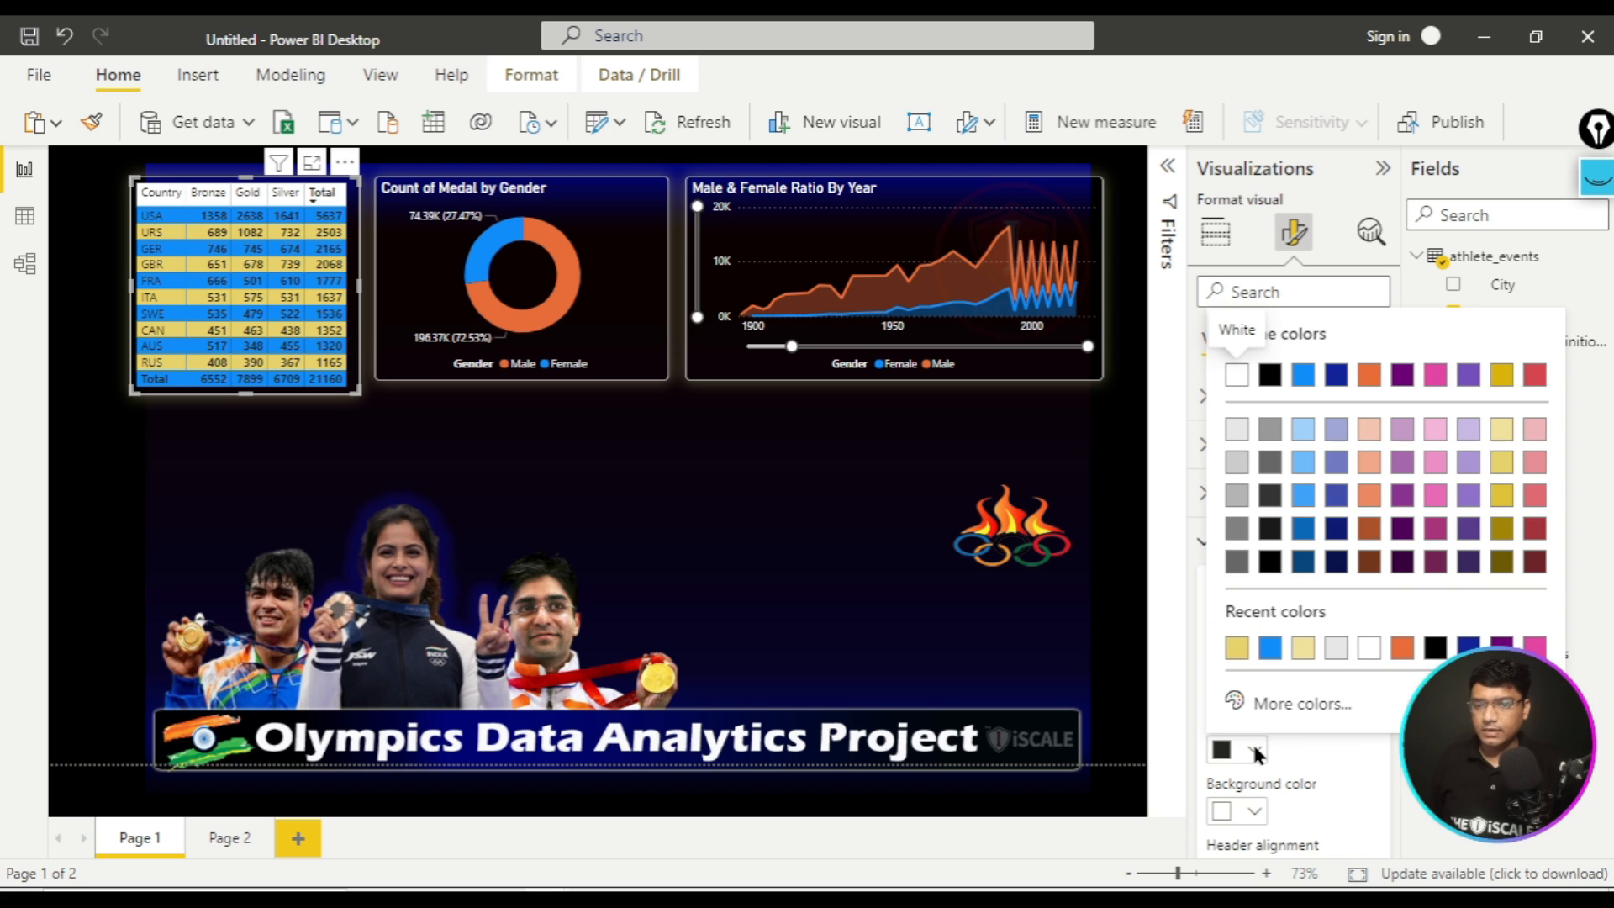
pyautogui.click(1257, 807)
pyautogui.click(1252, 809)
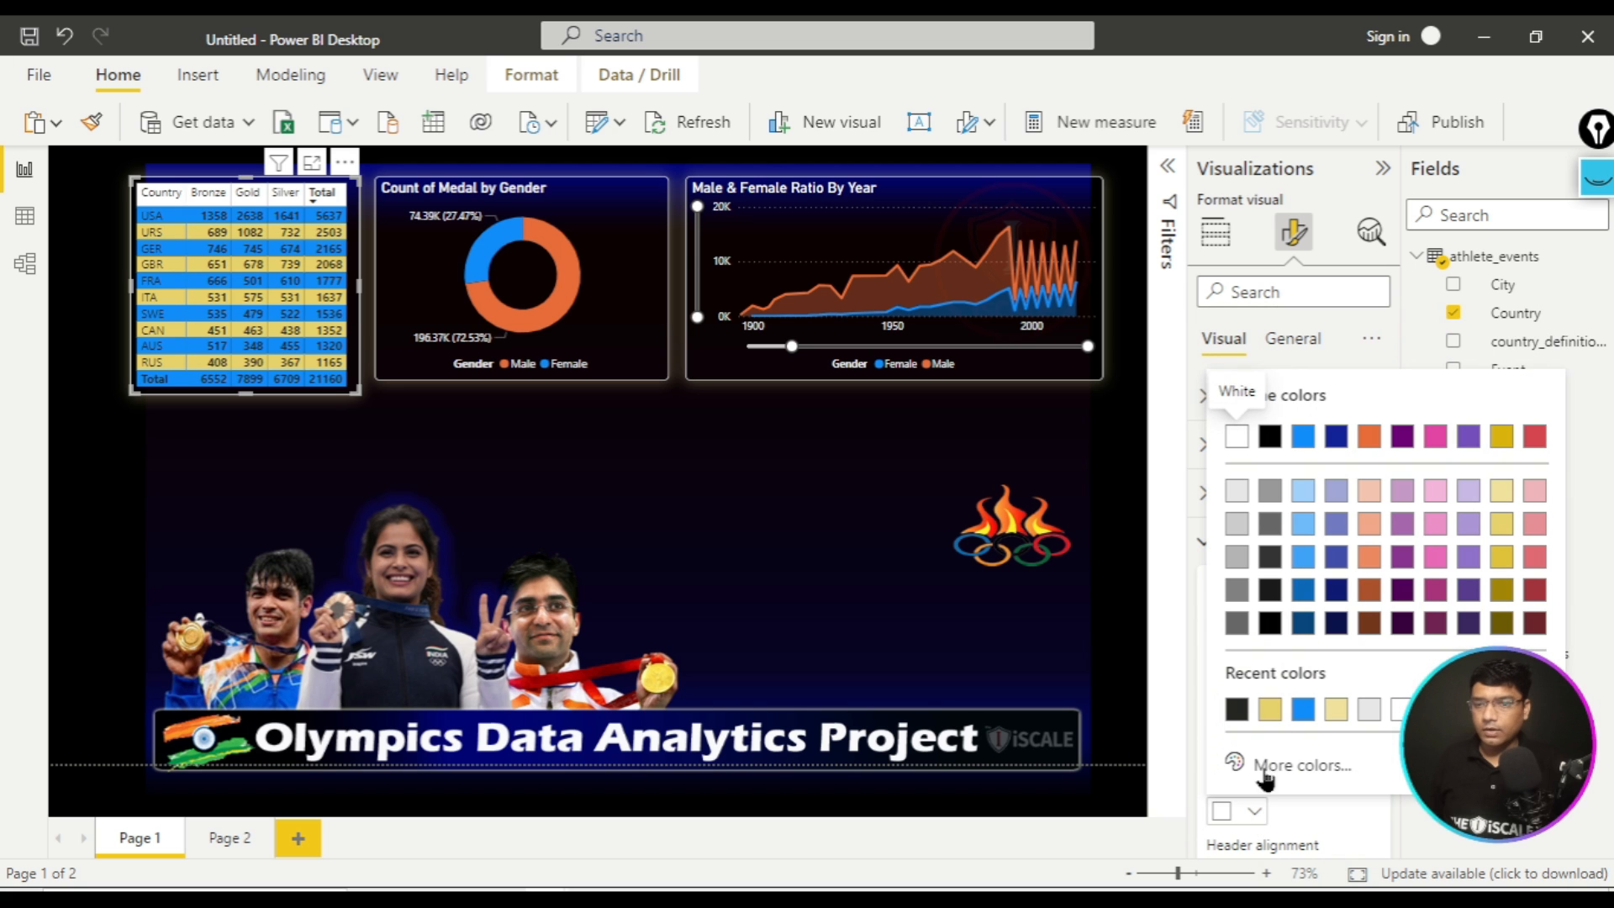
pyautogui.click(1277, 712)
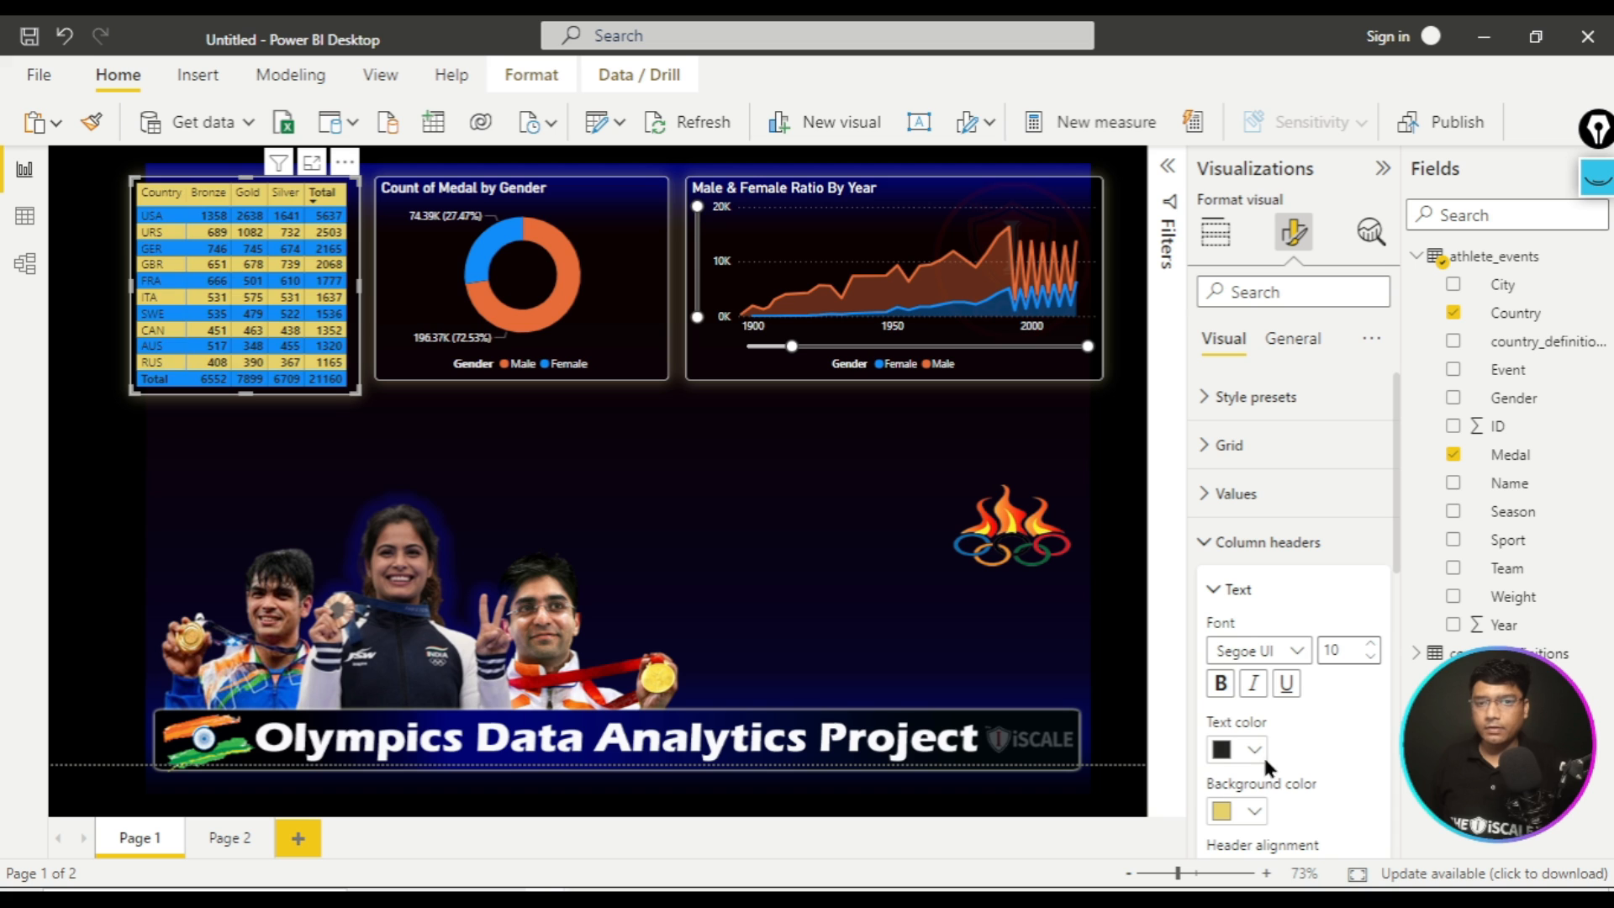
# - Make the medal matrix's column headers bold with dark navy text
pyautogui.click(1221, 683)
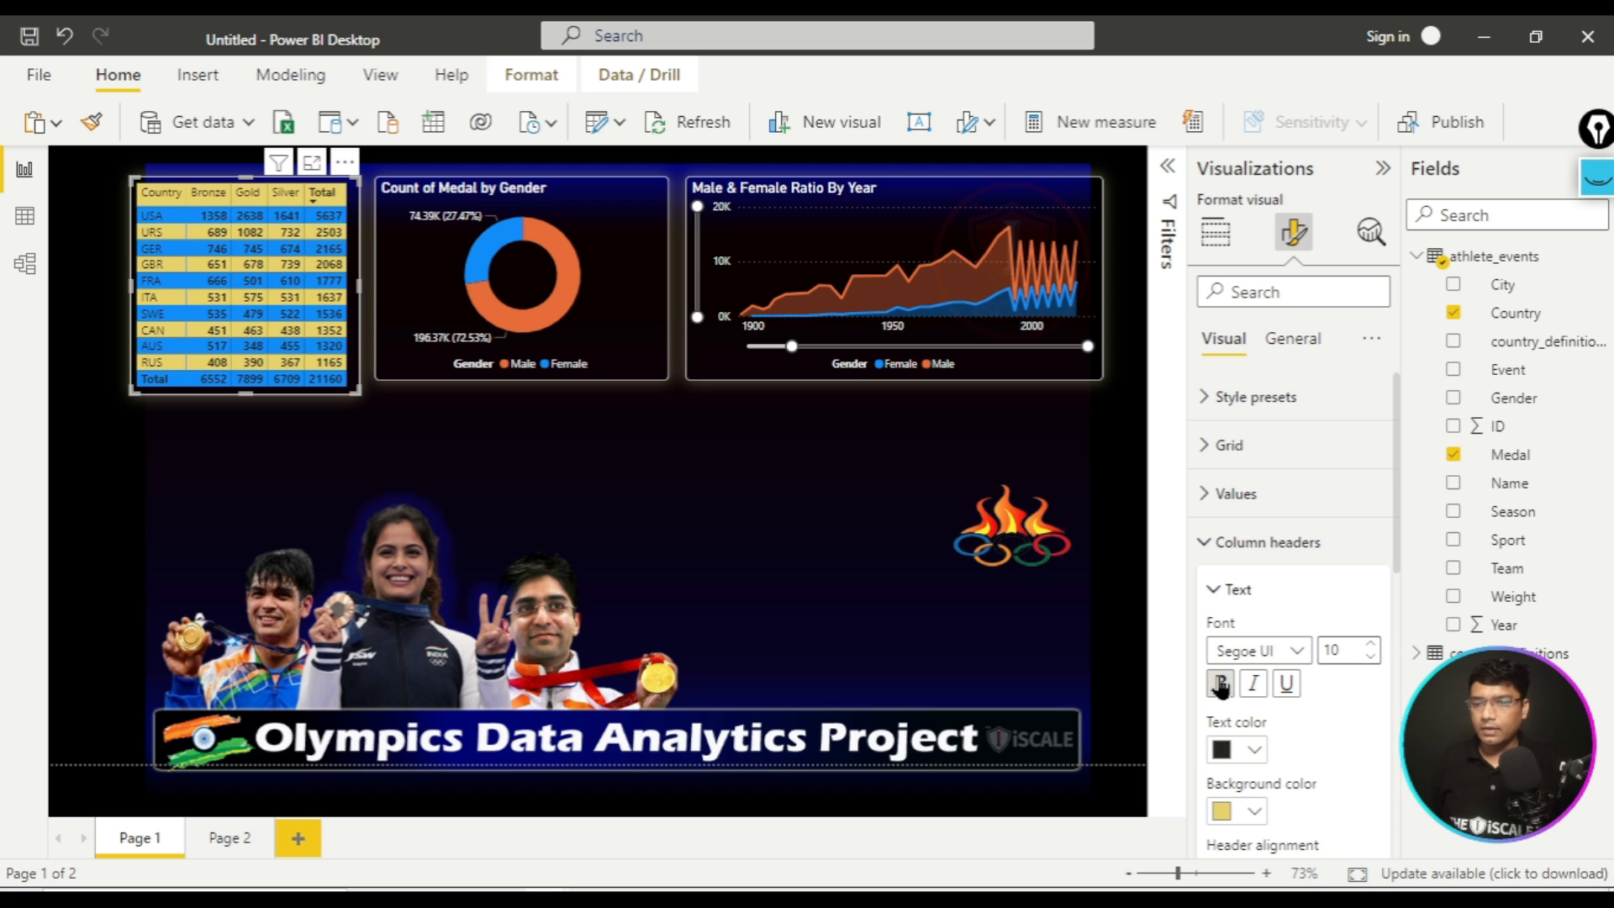
pyautogui.click(1253, 750)
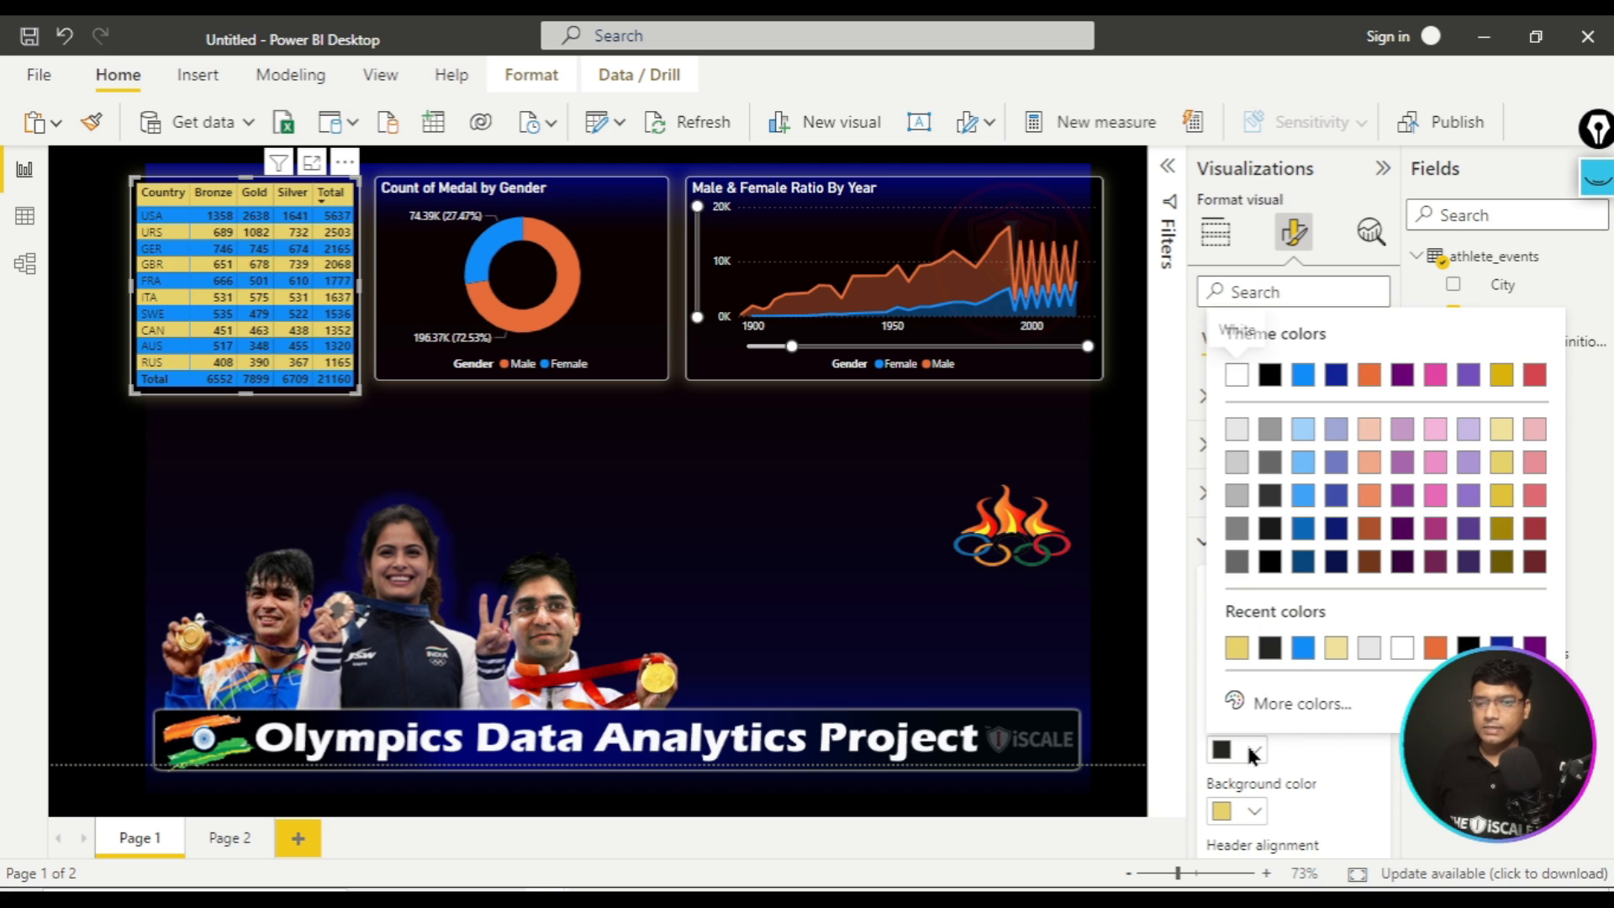
pyautogui.click(1337, 567)
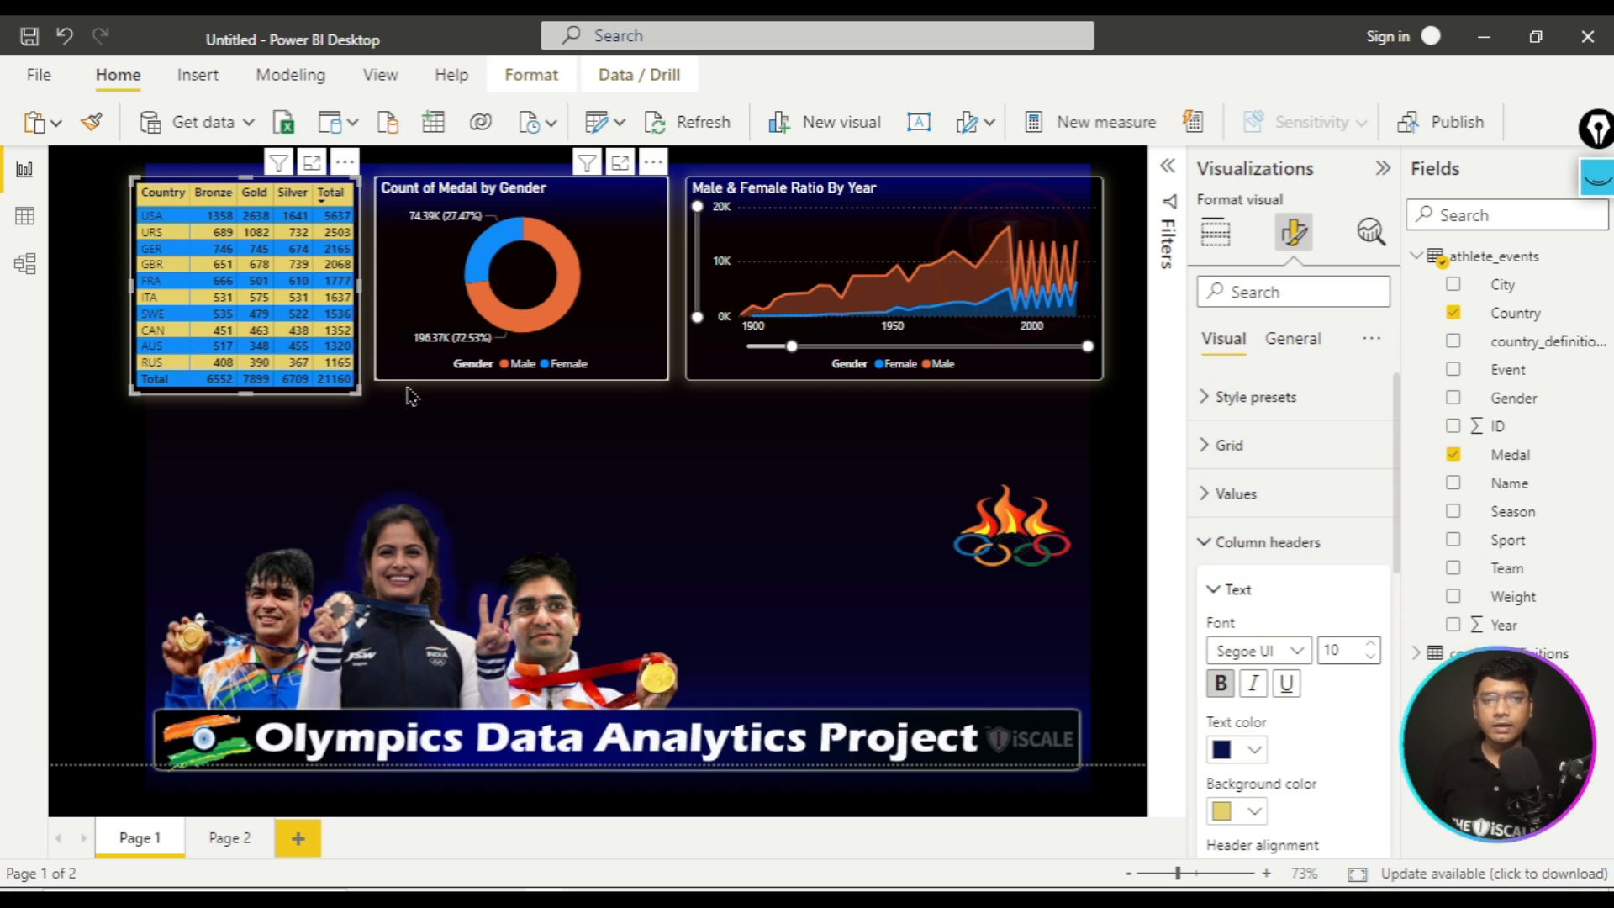
pyautogui.click(402, 424)
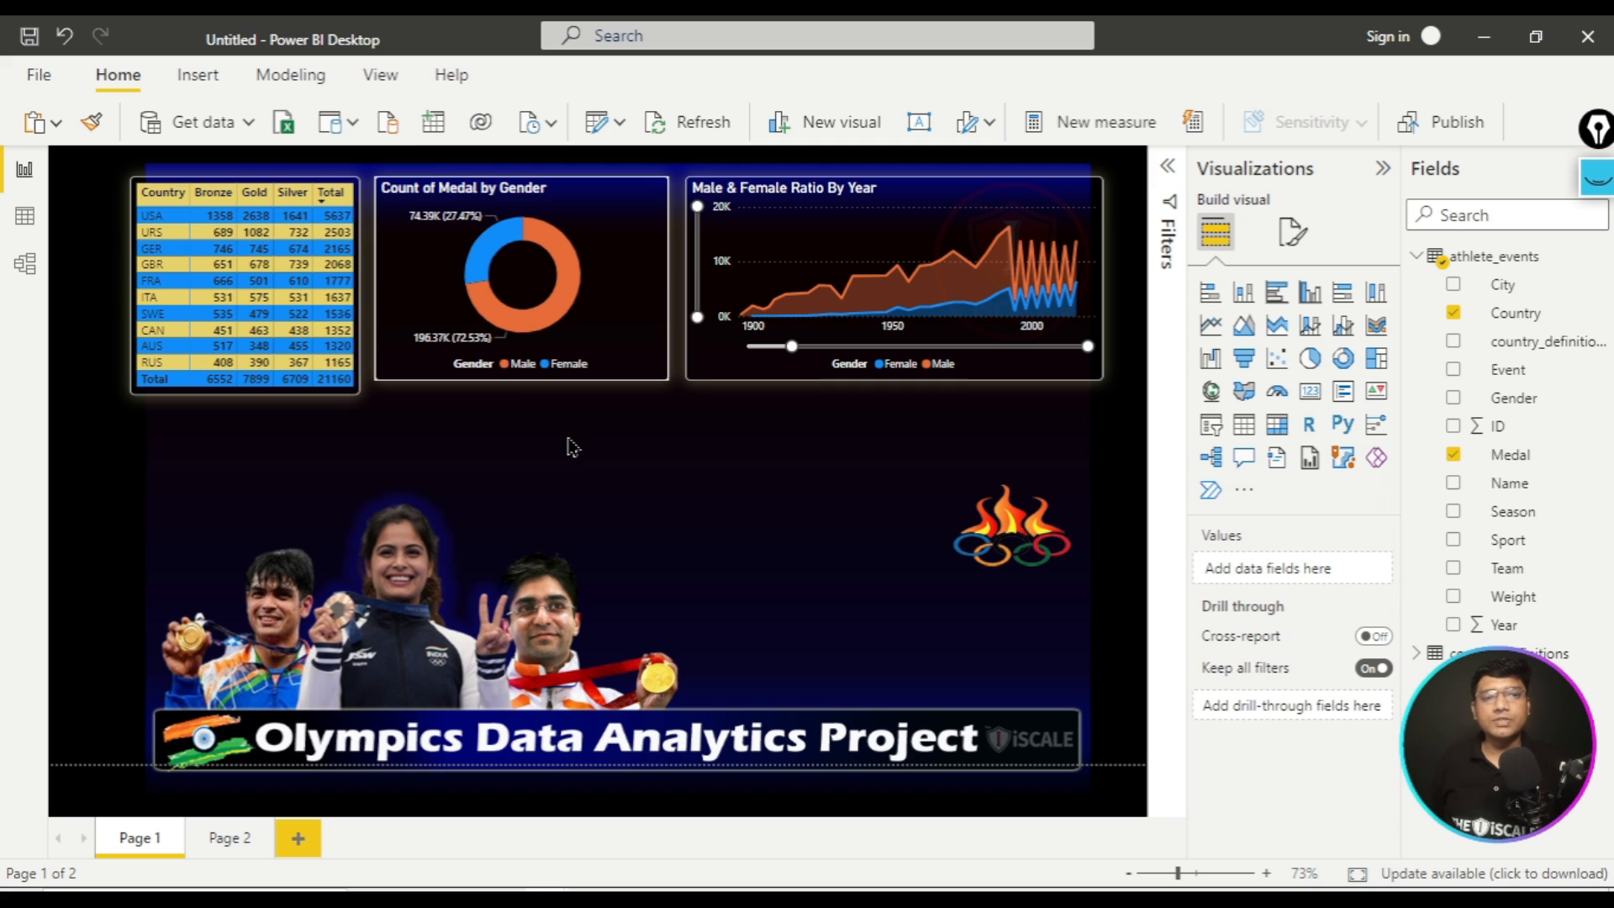
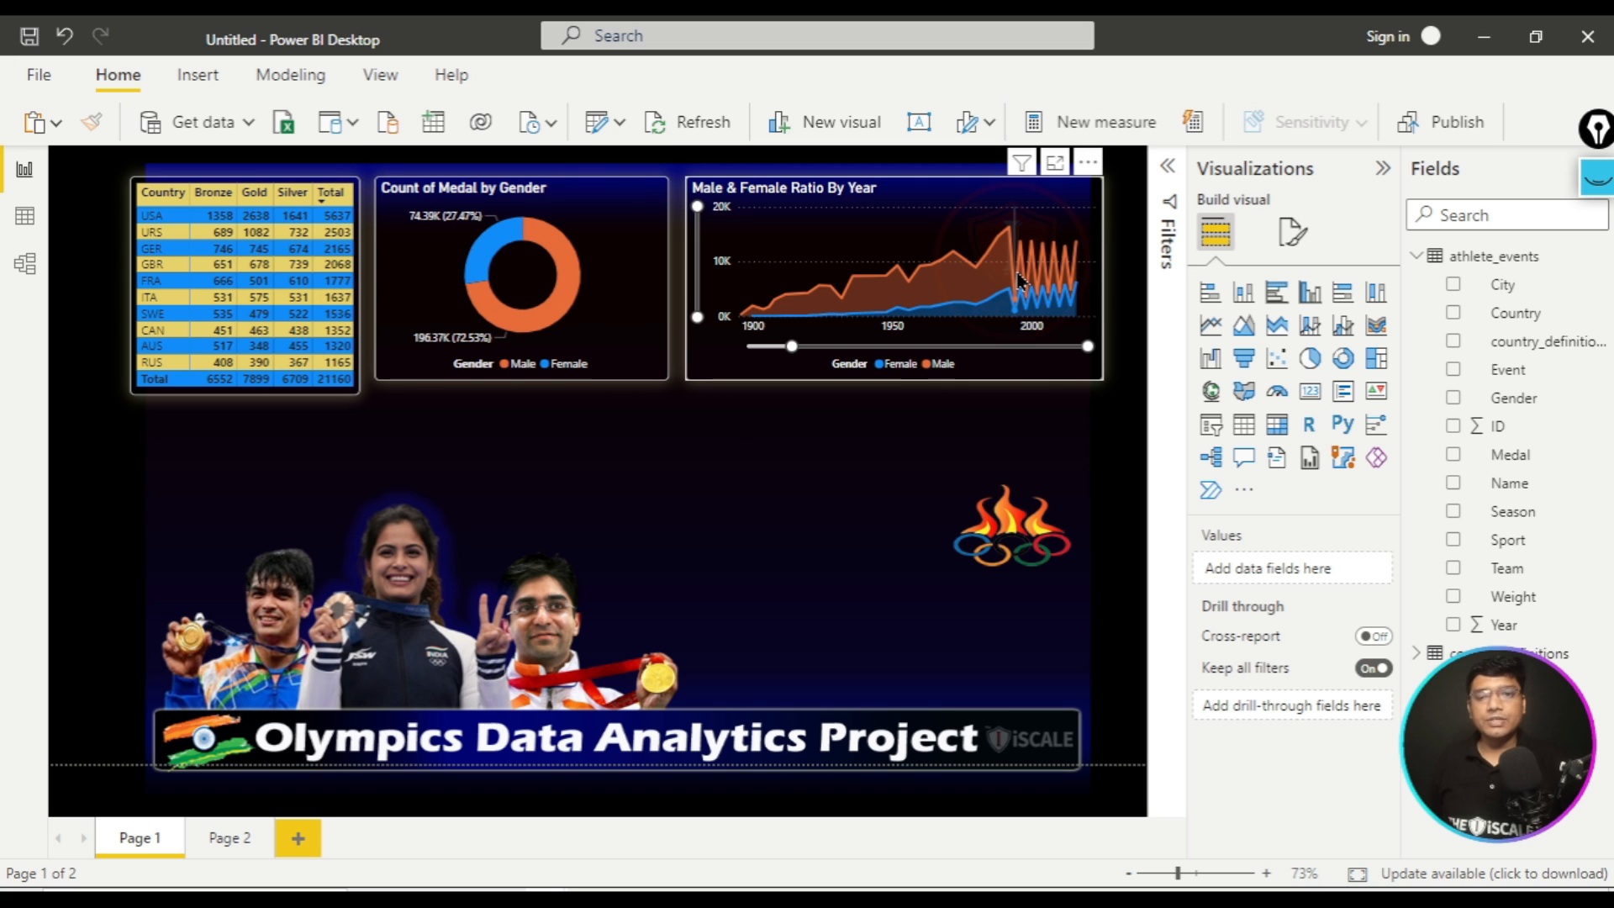
# - Copy the Count of Medal by Name and Medal column chart from Page 2 onto Page 1
pyautogui.click(229, 838)
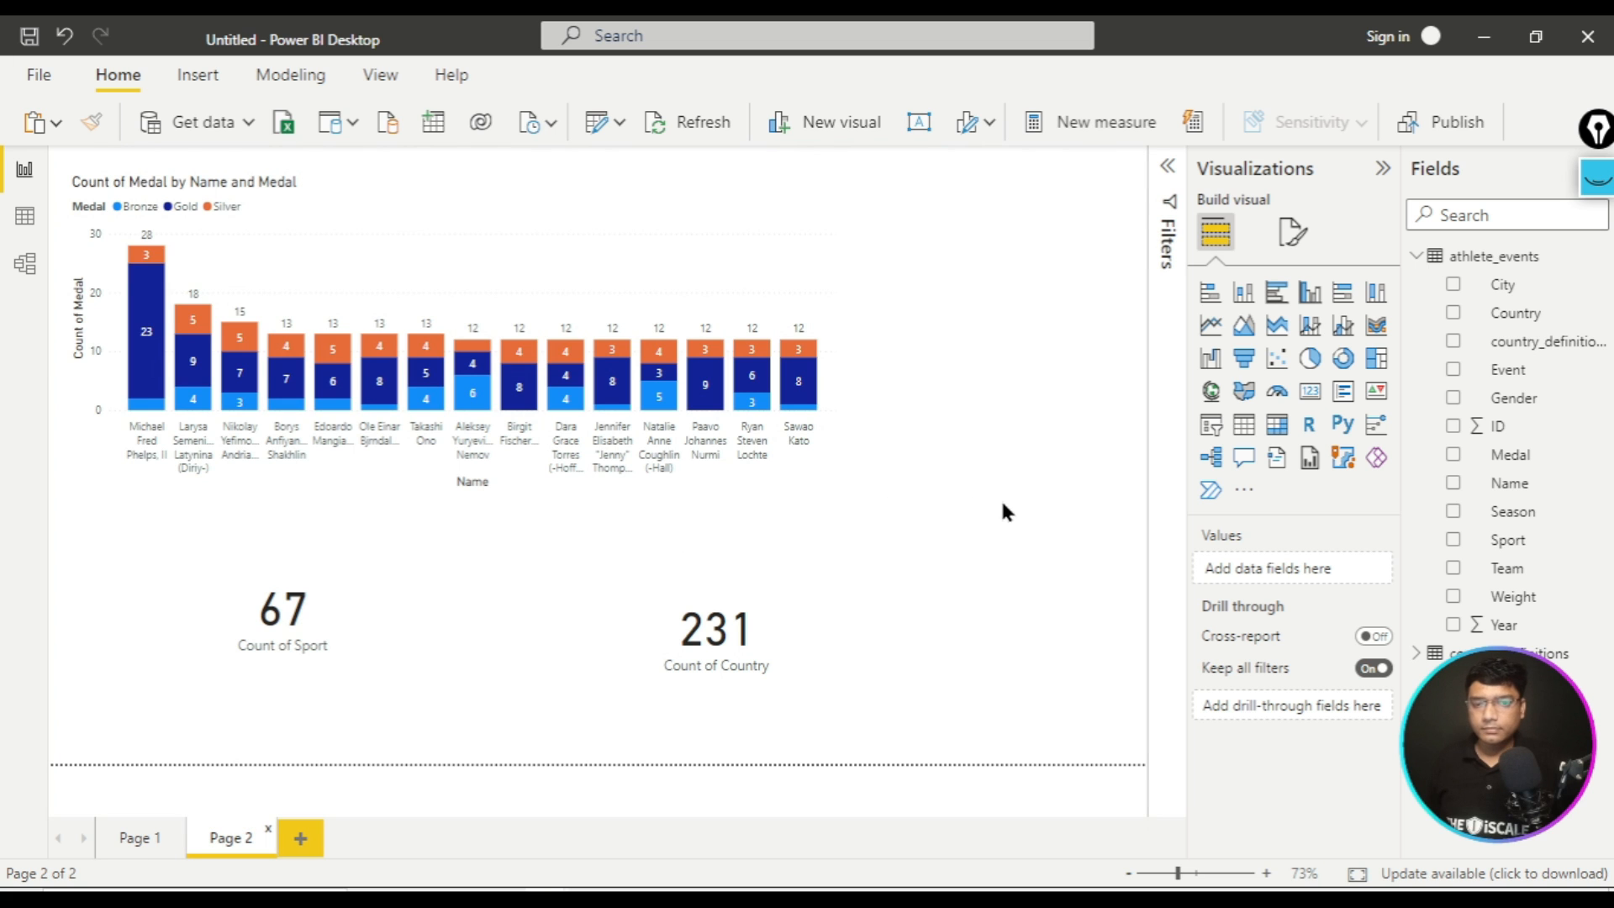
pyautogui.click(679, 192)
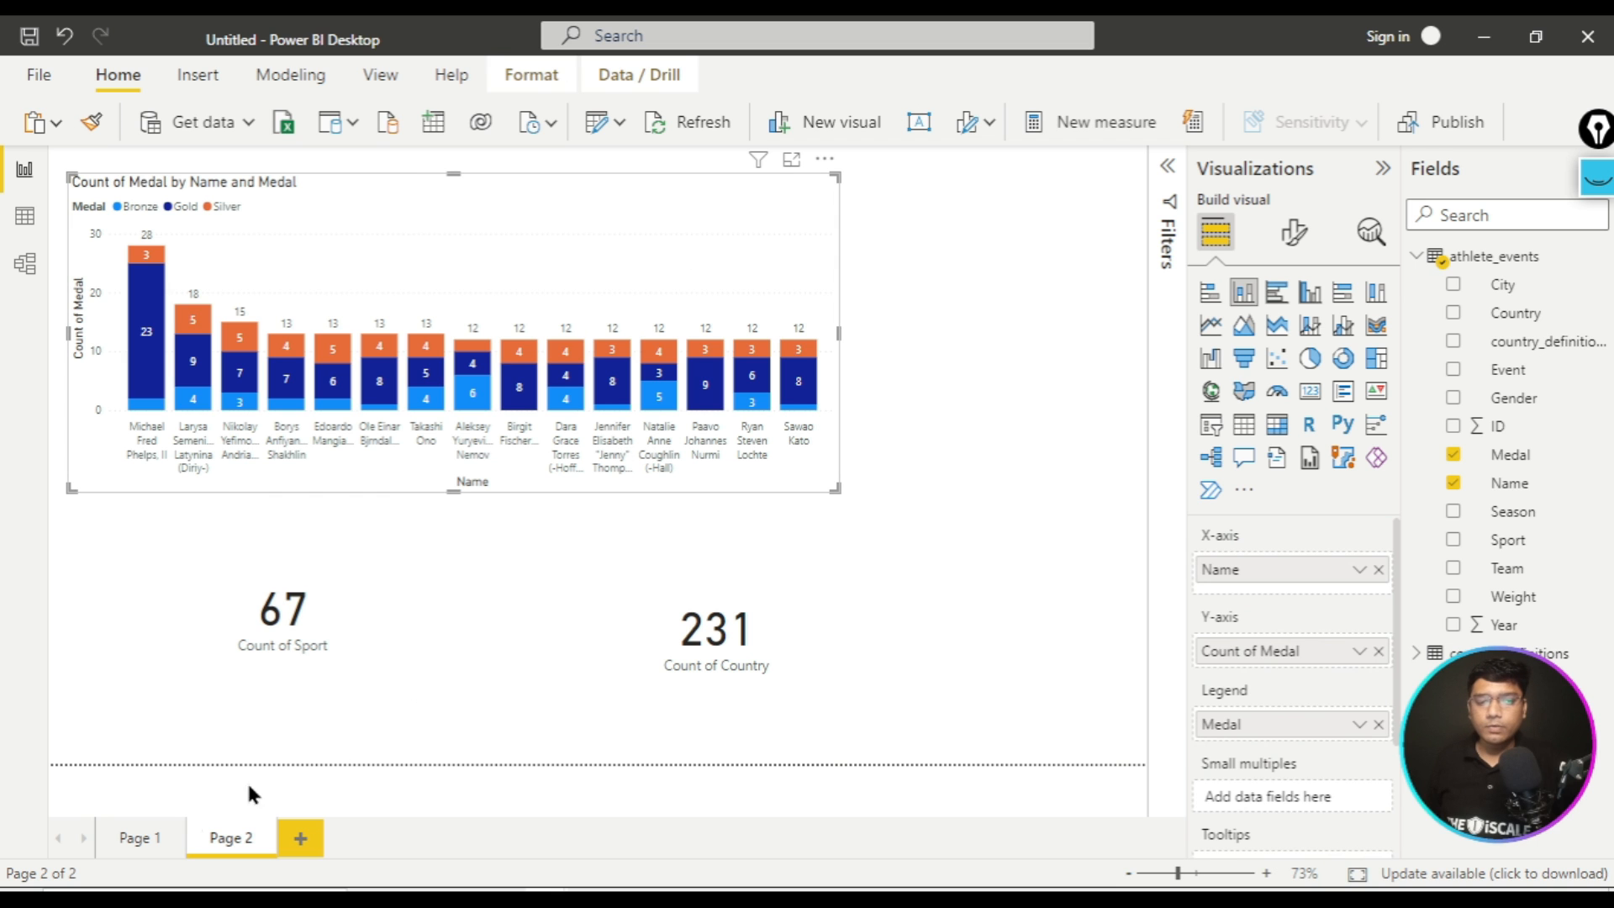
pyautogui.click(137, 838)
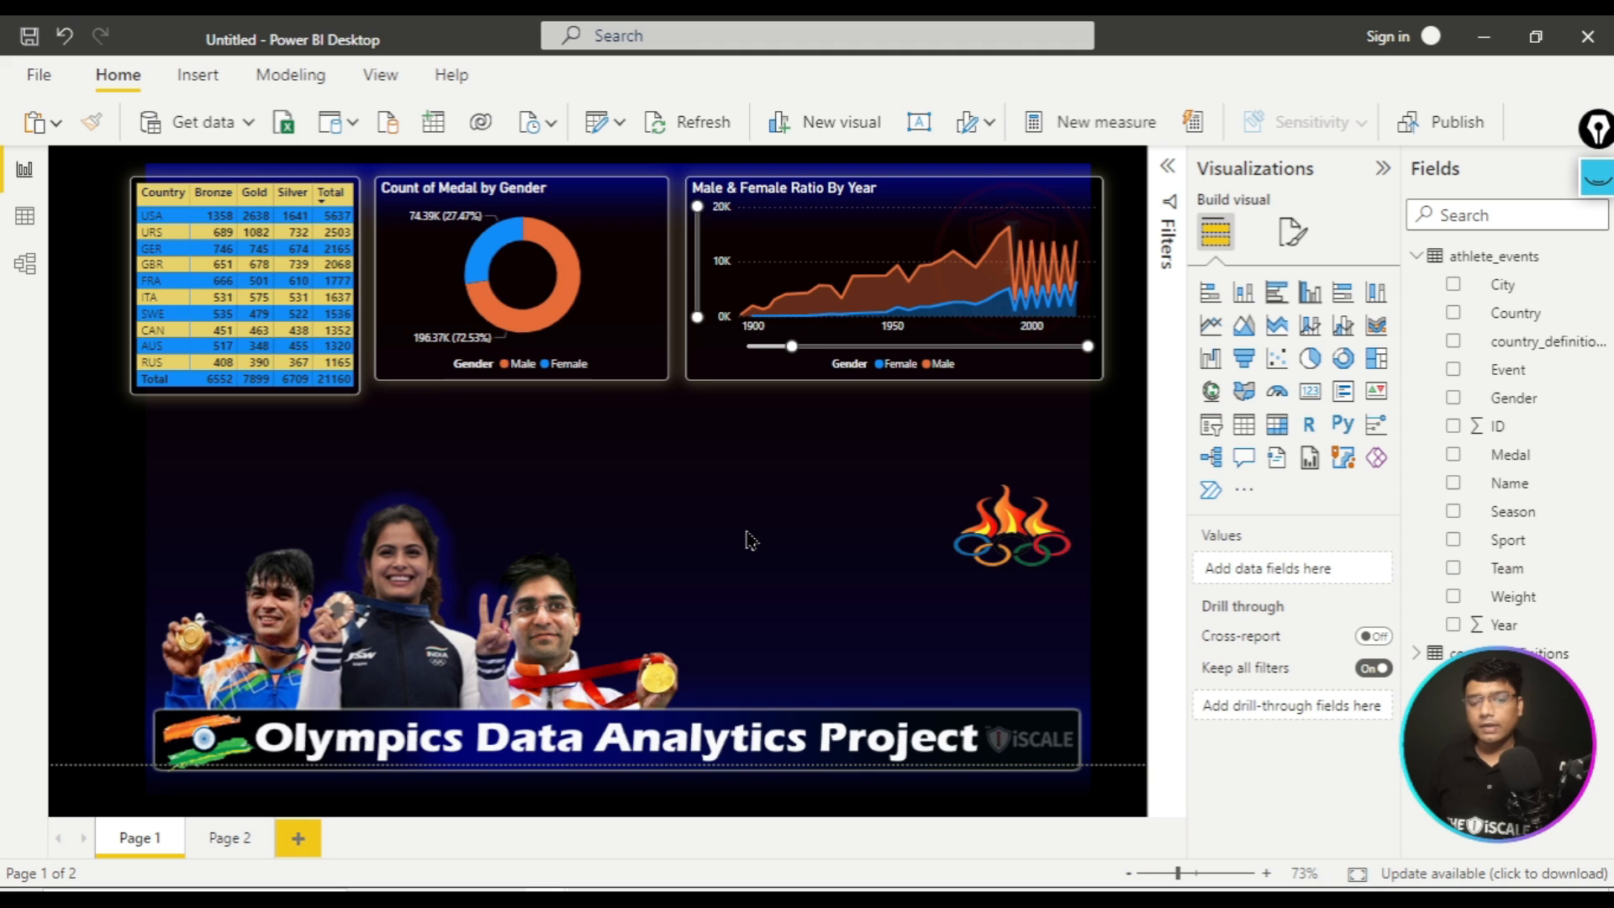
pyautogui.hotkey('ctrl', 'v')
# - Place the medal column chart below the area chart, narrow it from its left edge and keep it above the title banner
pyautogui.moveTo(733, 180); pyautogui.dragTo(1013, 454)
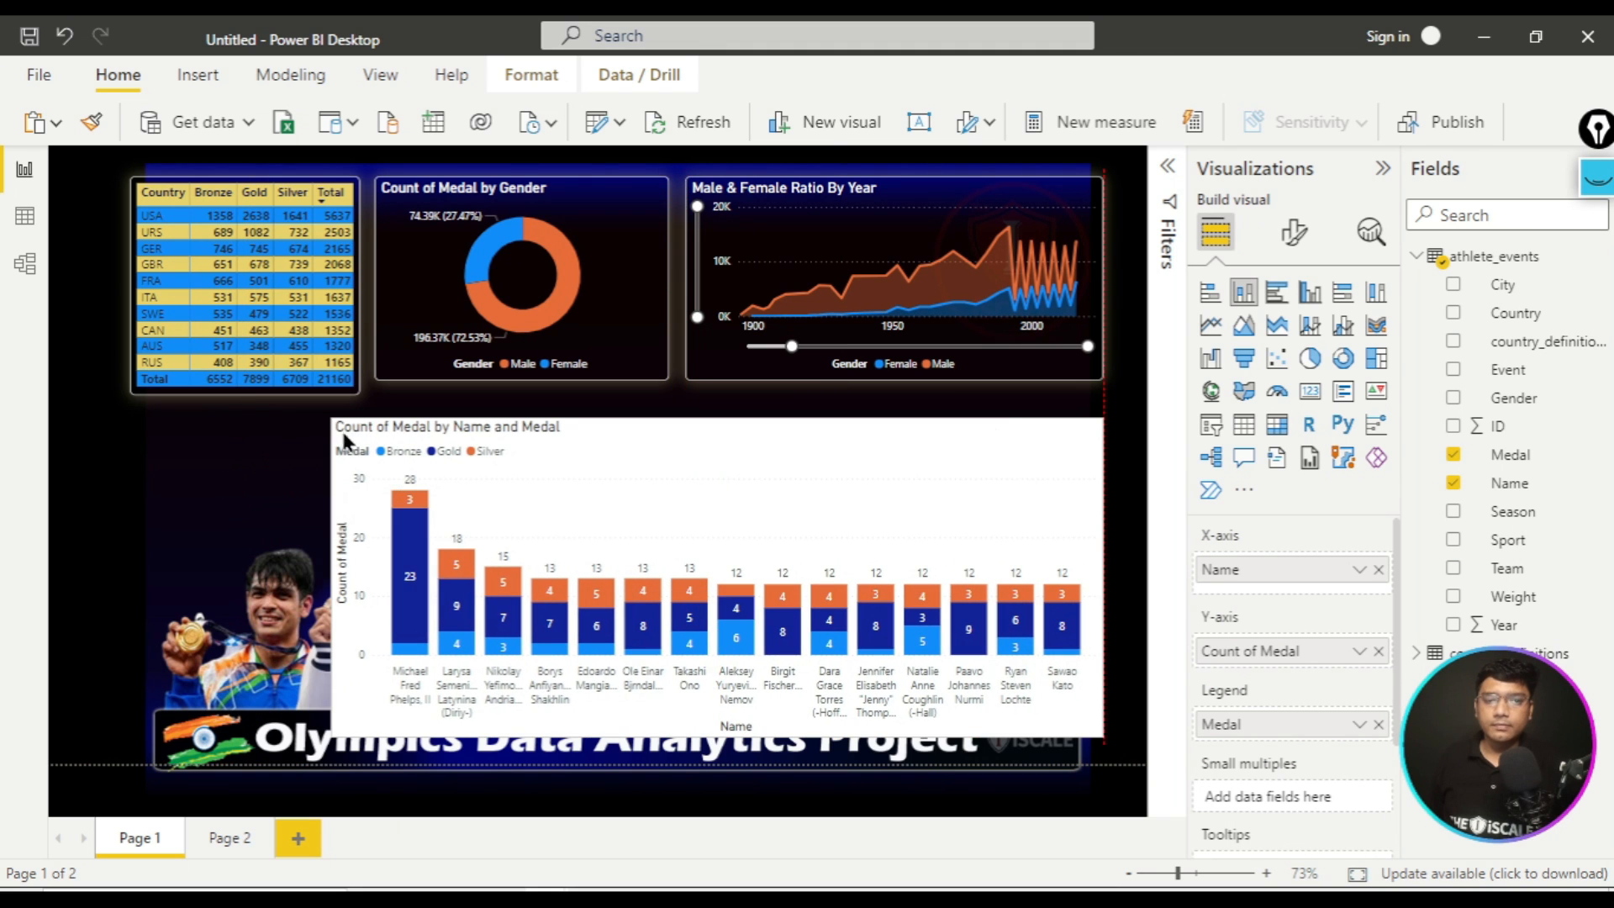
pyautogui.moveTo(437, 425); pyautogui.dragTo(600, 456)
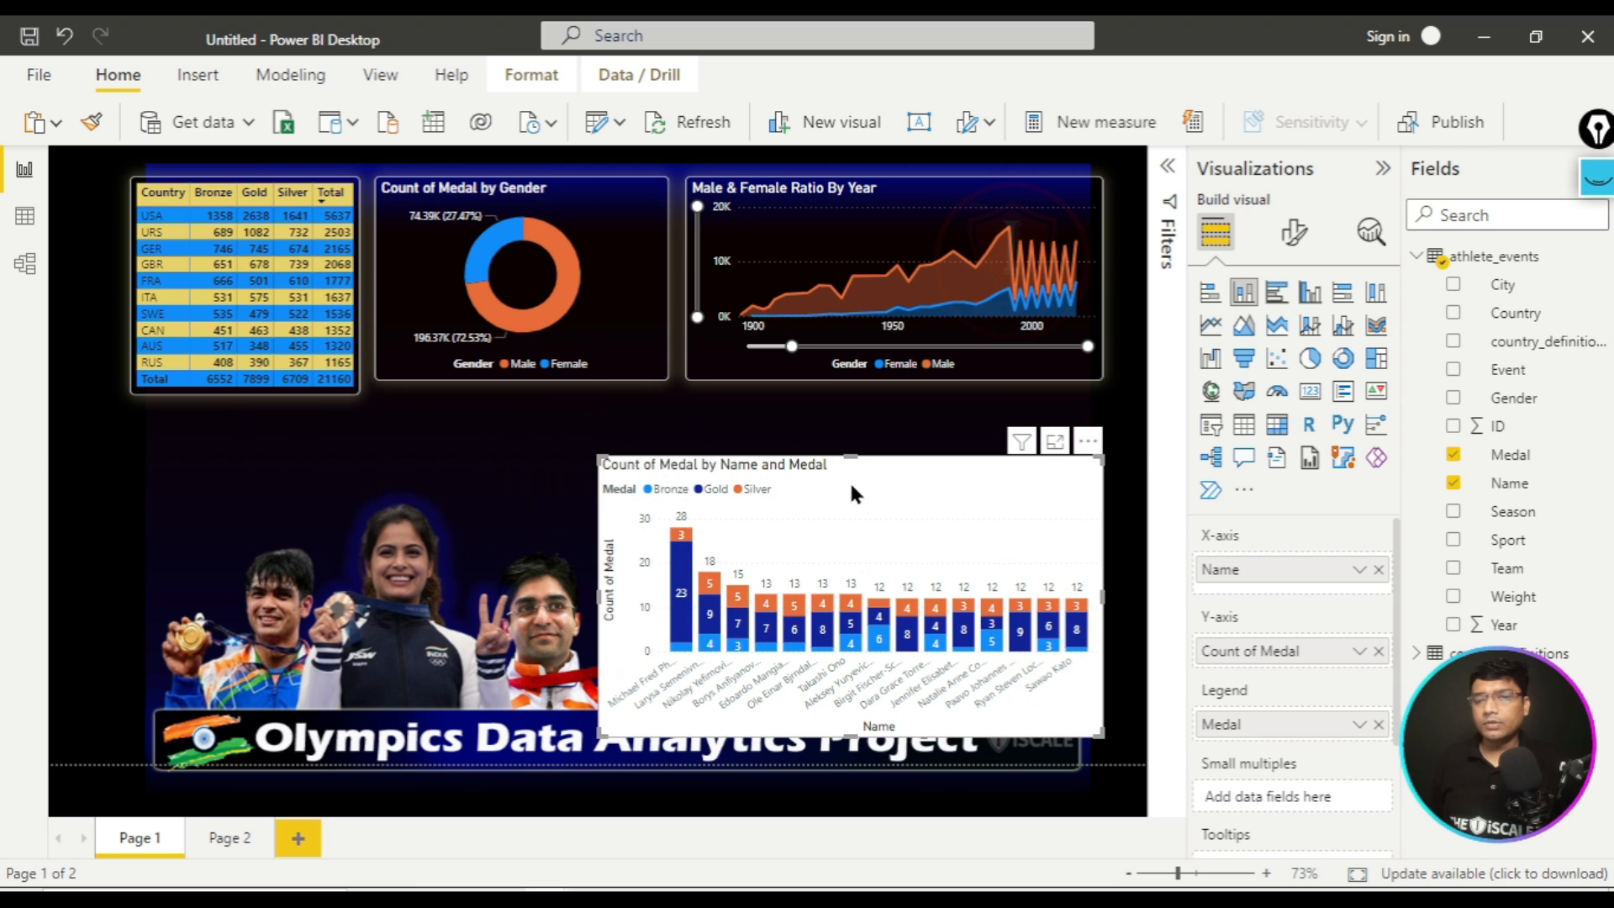
pyautogui.moveTo(873, 464); pyautogui.dragTo(878, 447)
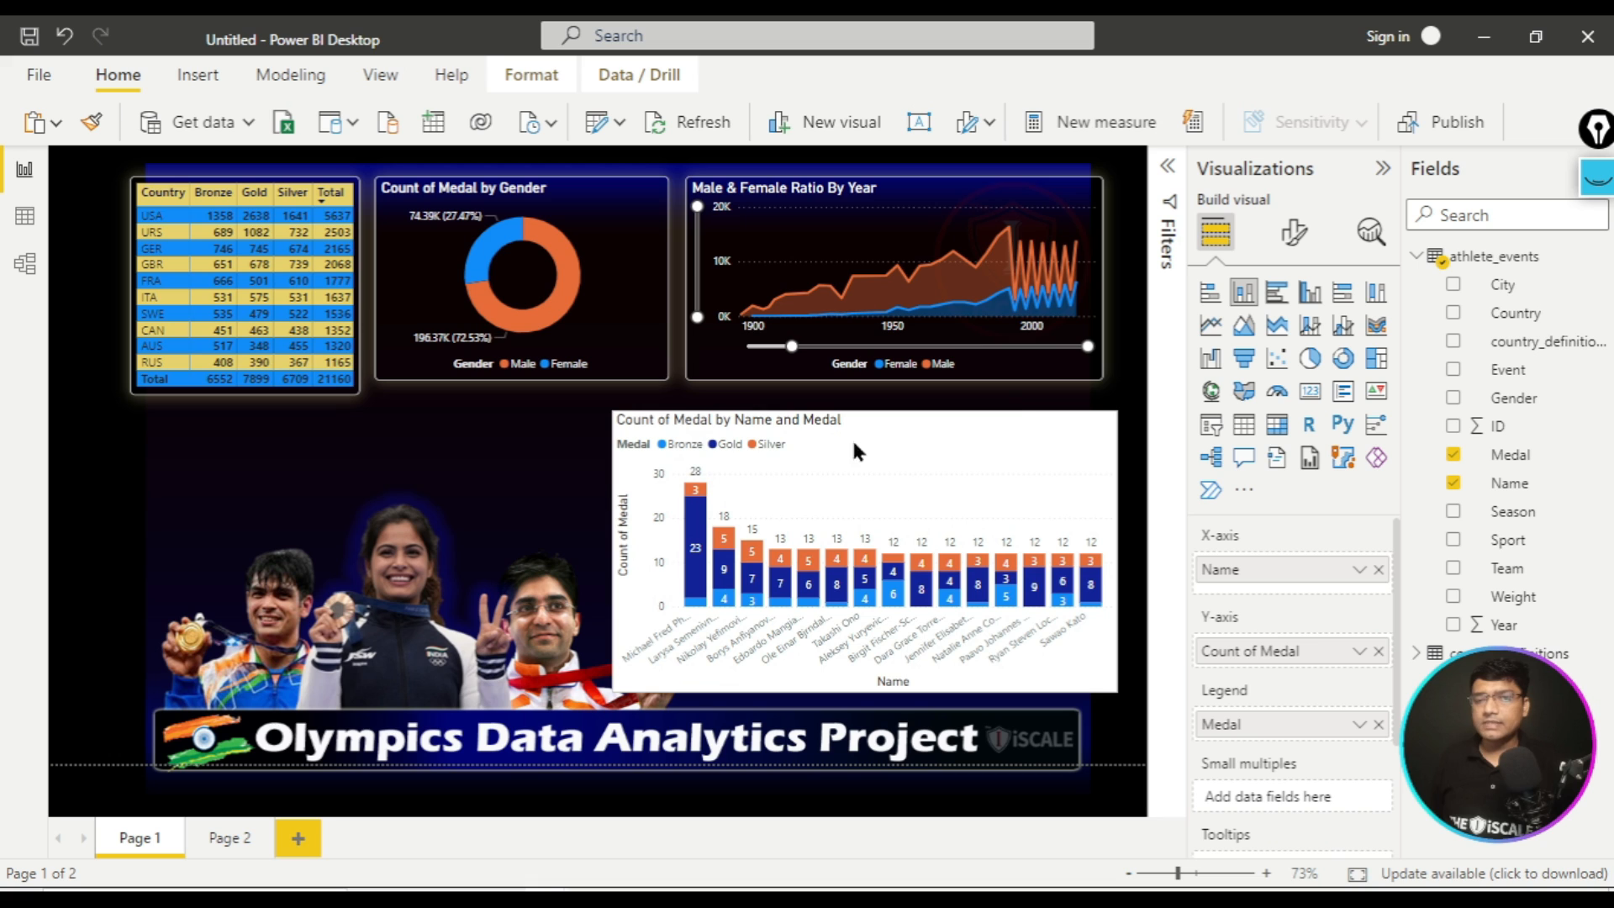
# - Copy the area chart's formatting onto the medal column chart with Format Painter
pyautogui.click(976, 199)
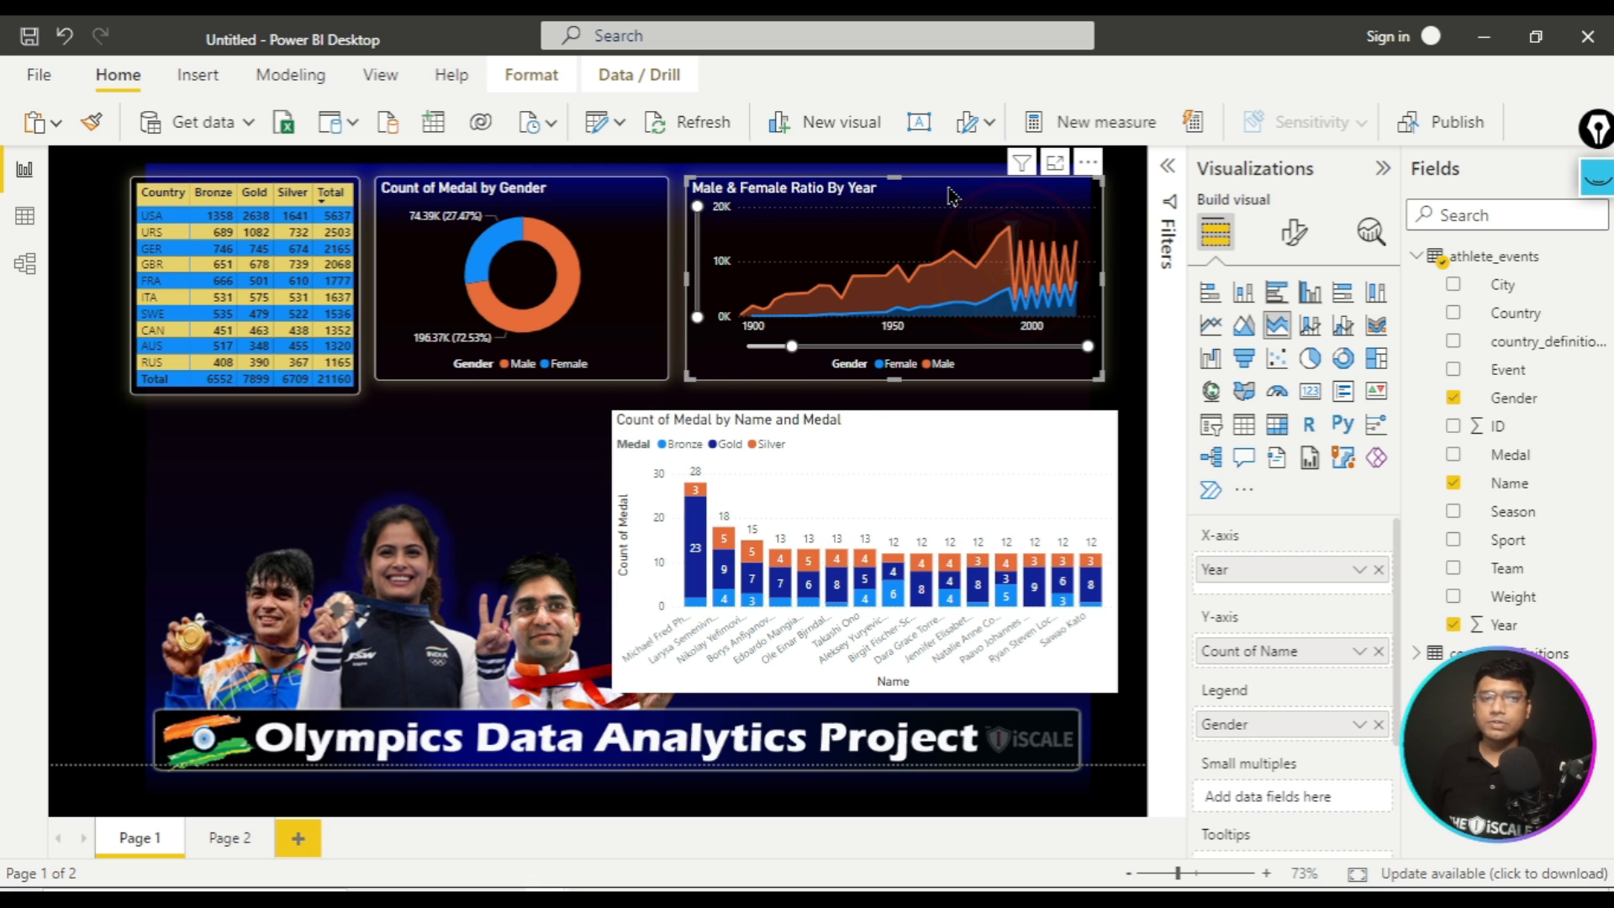
pyautogui.click(91, 127)
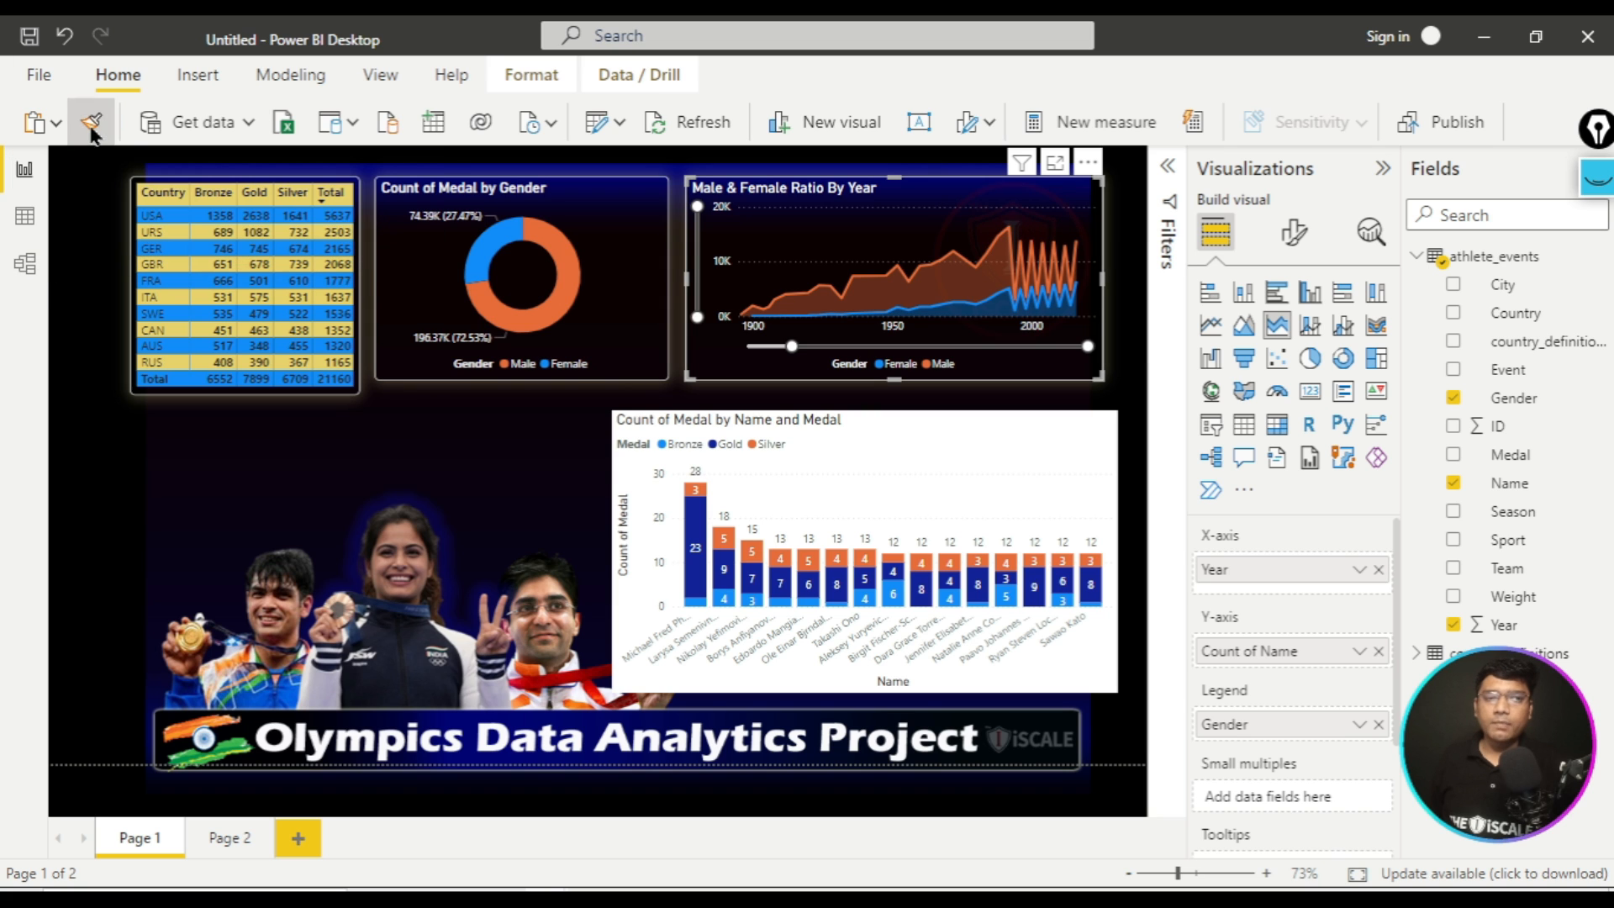
pyautogui.click(965, 453)
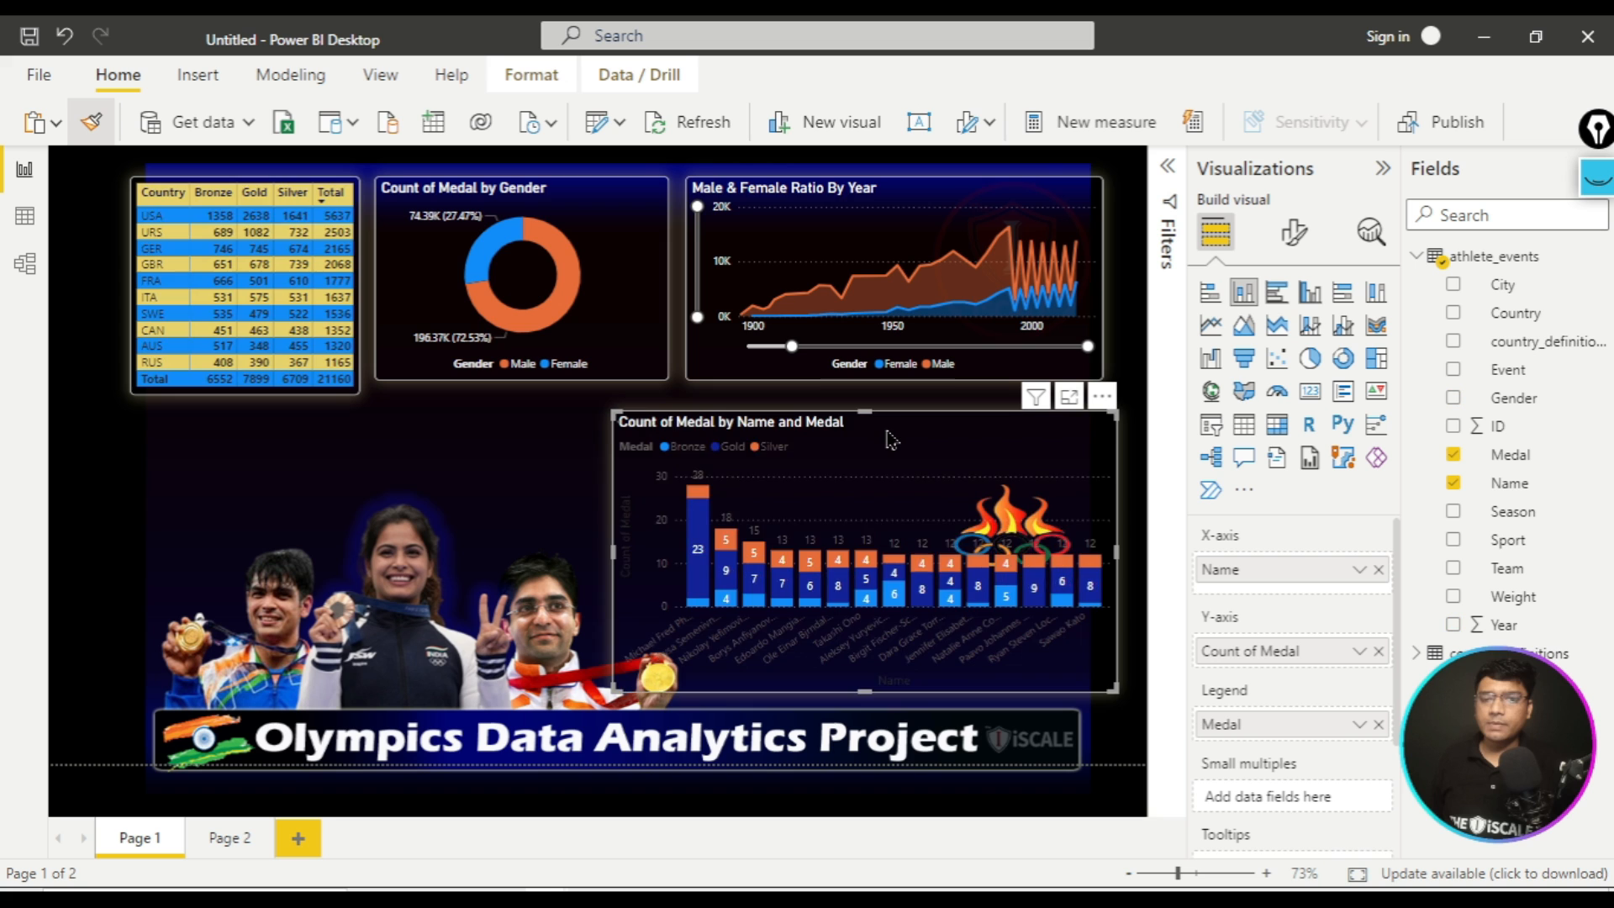
pyautogui.click(613, 563)
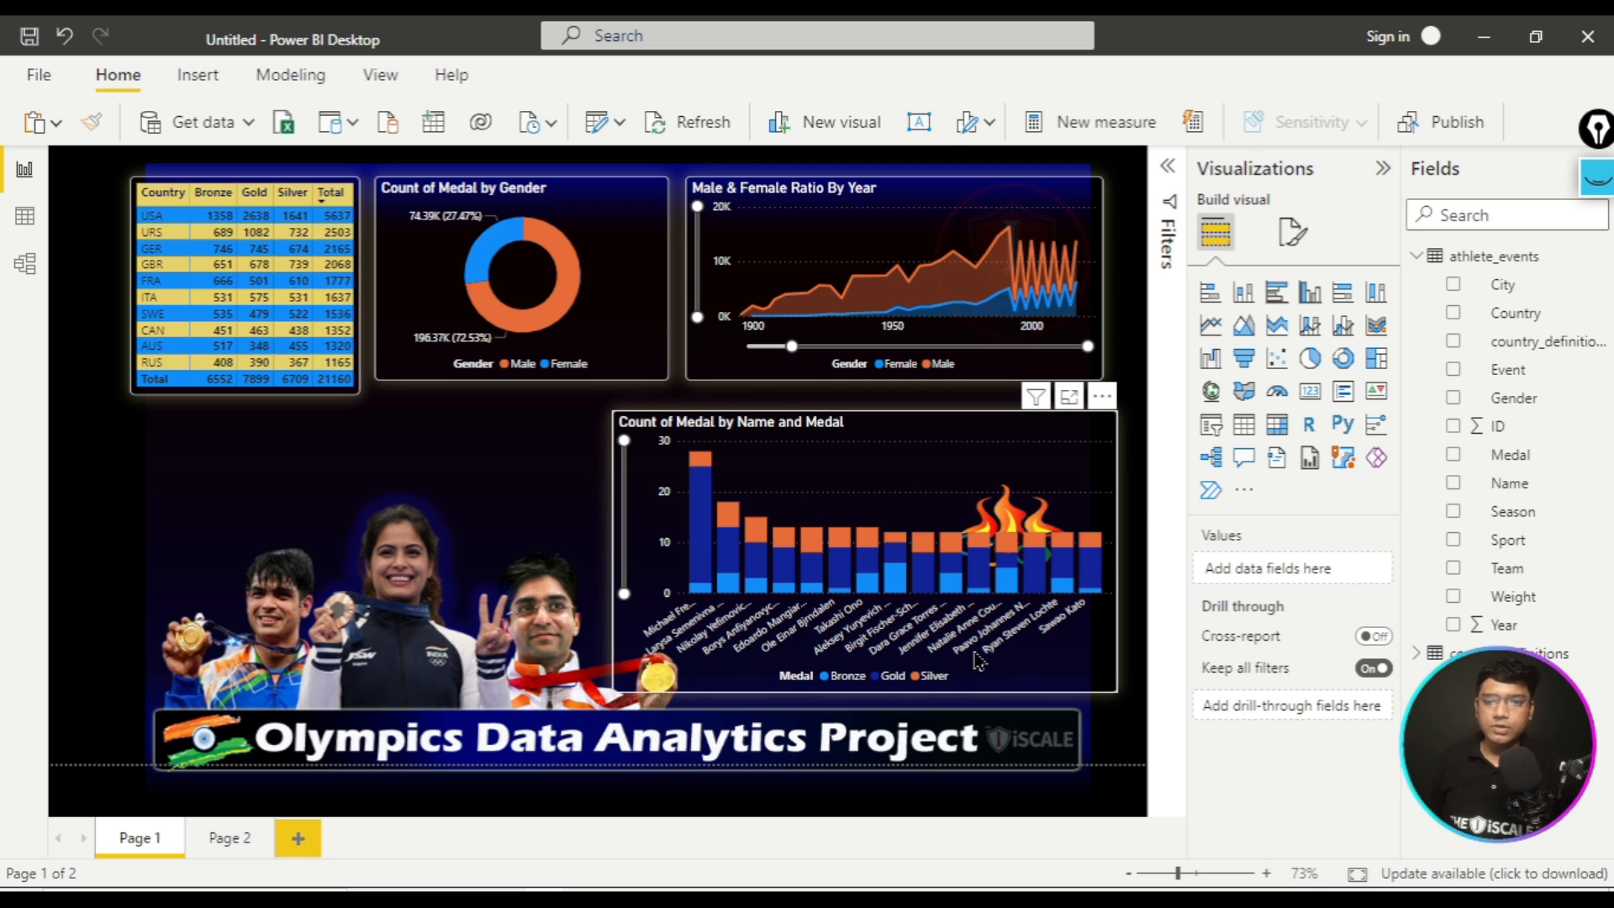
# - Turn off the legend and X-axis of the medal column chart, leaving its Y-axis on
pyautogui.click(1291, 231)
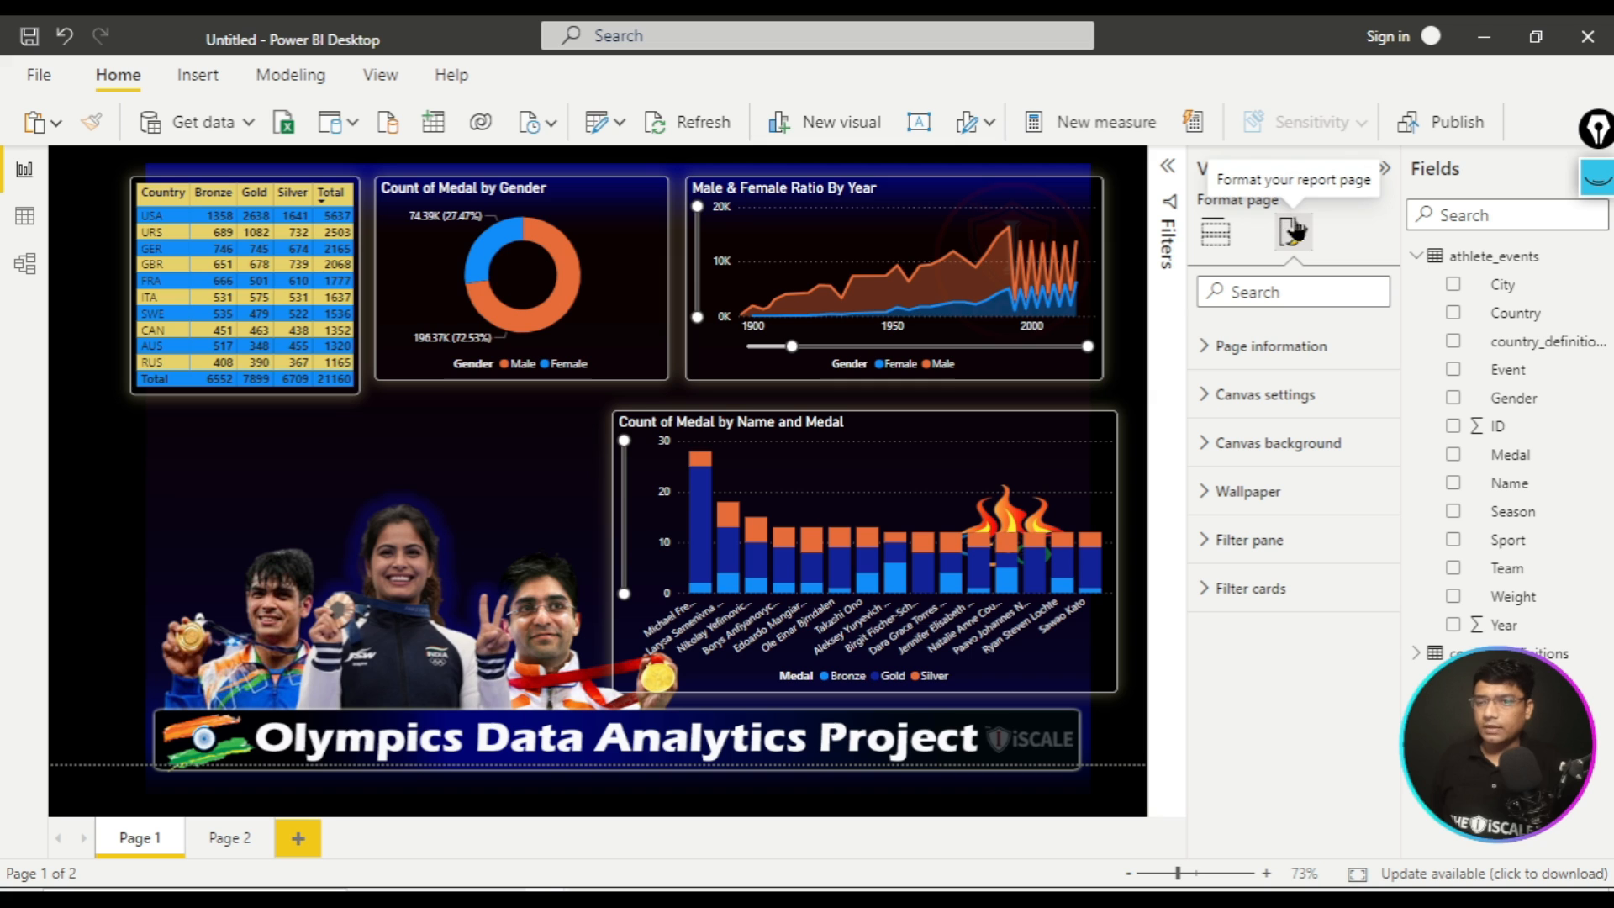
pyautogui.click(1011, 438)
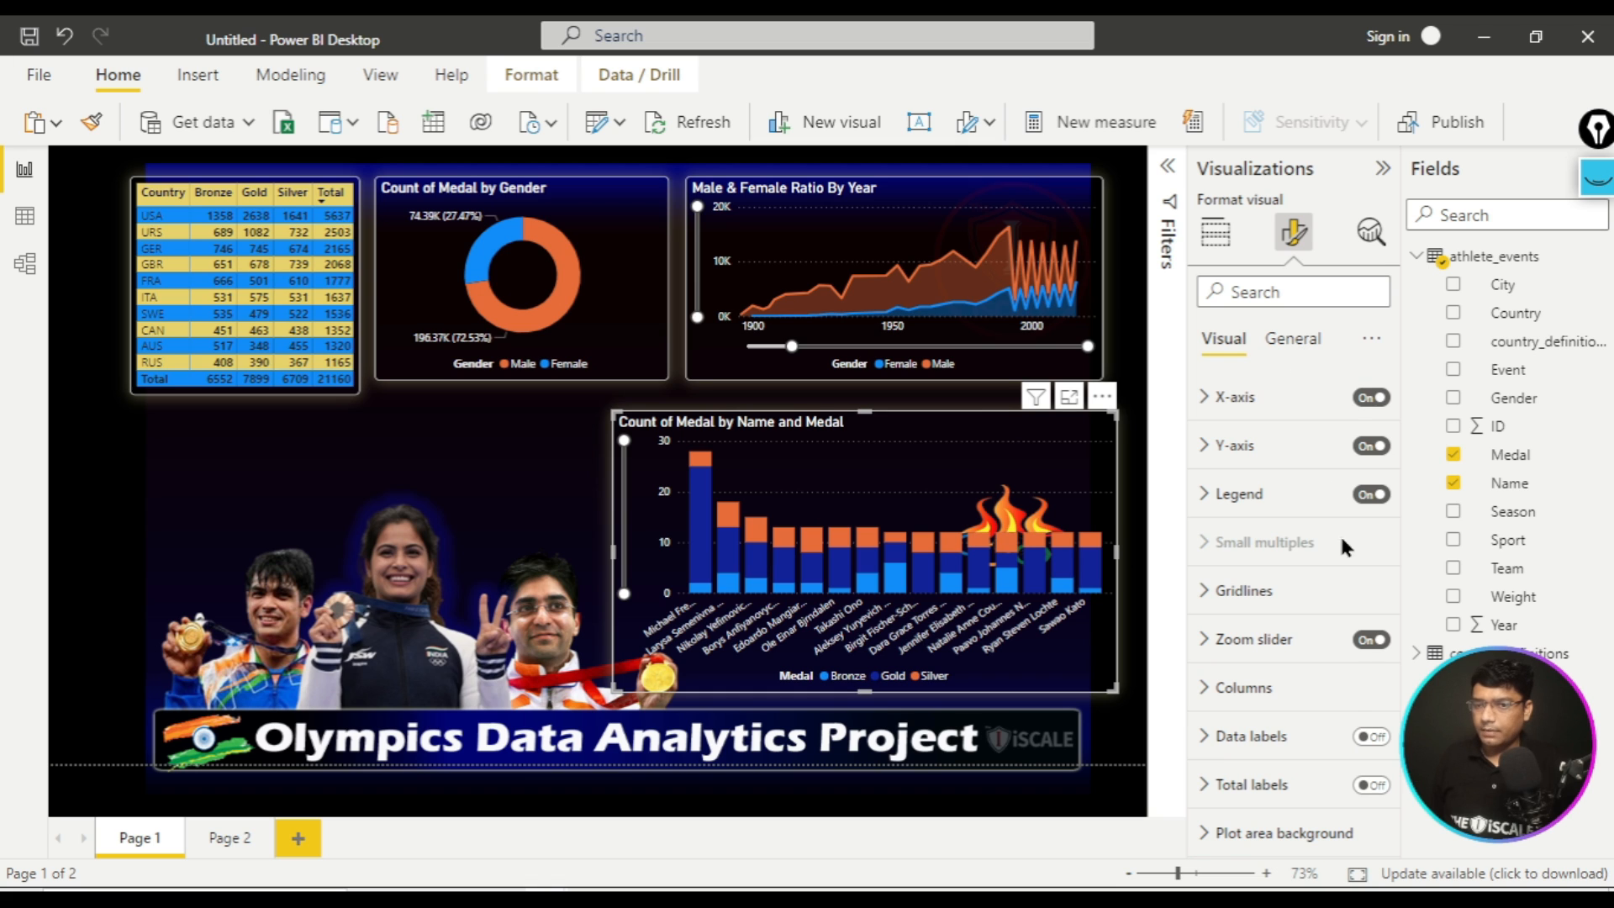
pyautogui.click(1293, 339)
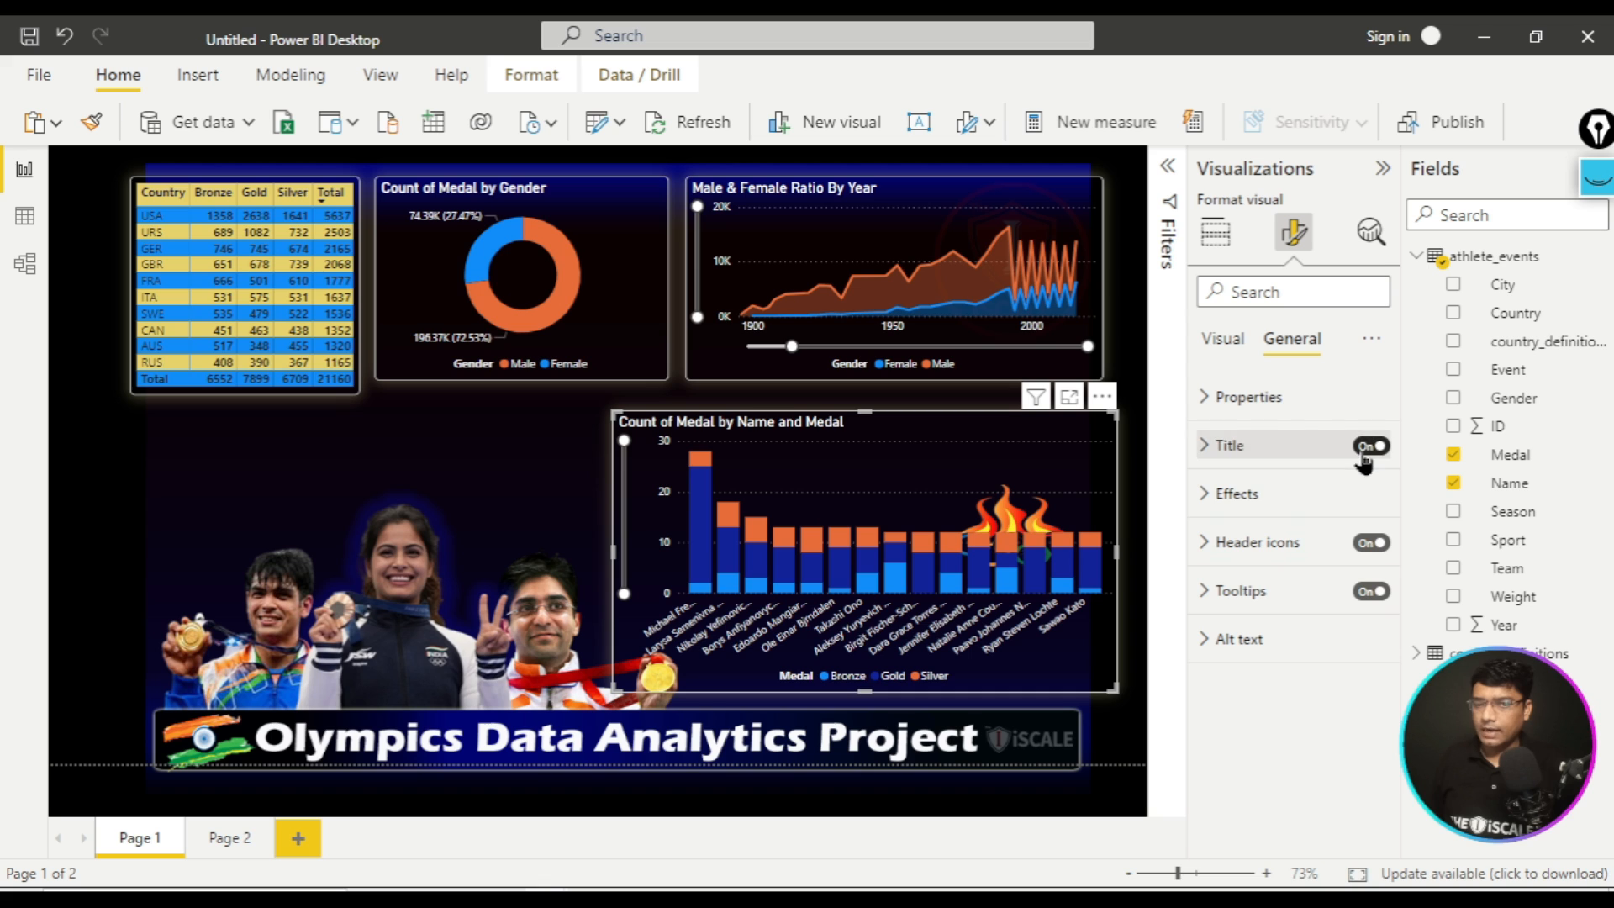
pyautogui.click(1223, 339)
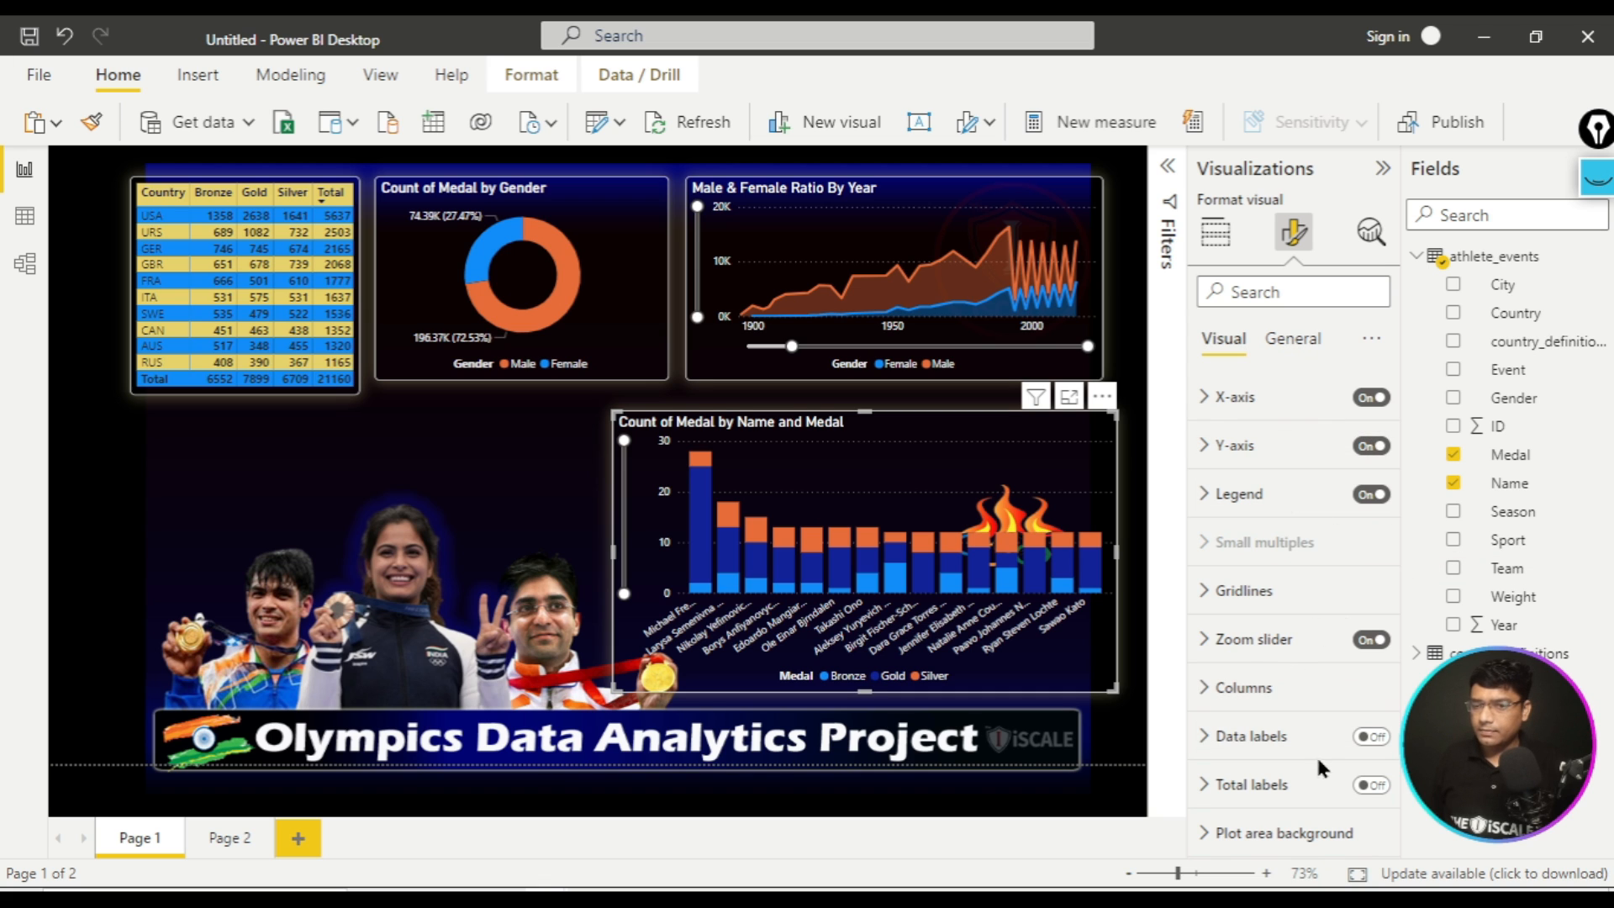
pyautogui.click(1377, 498)
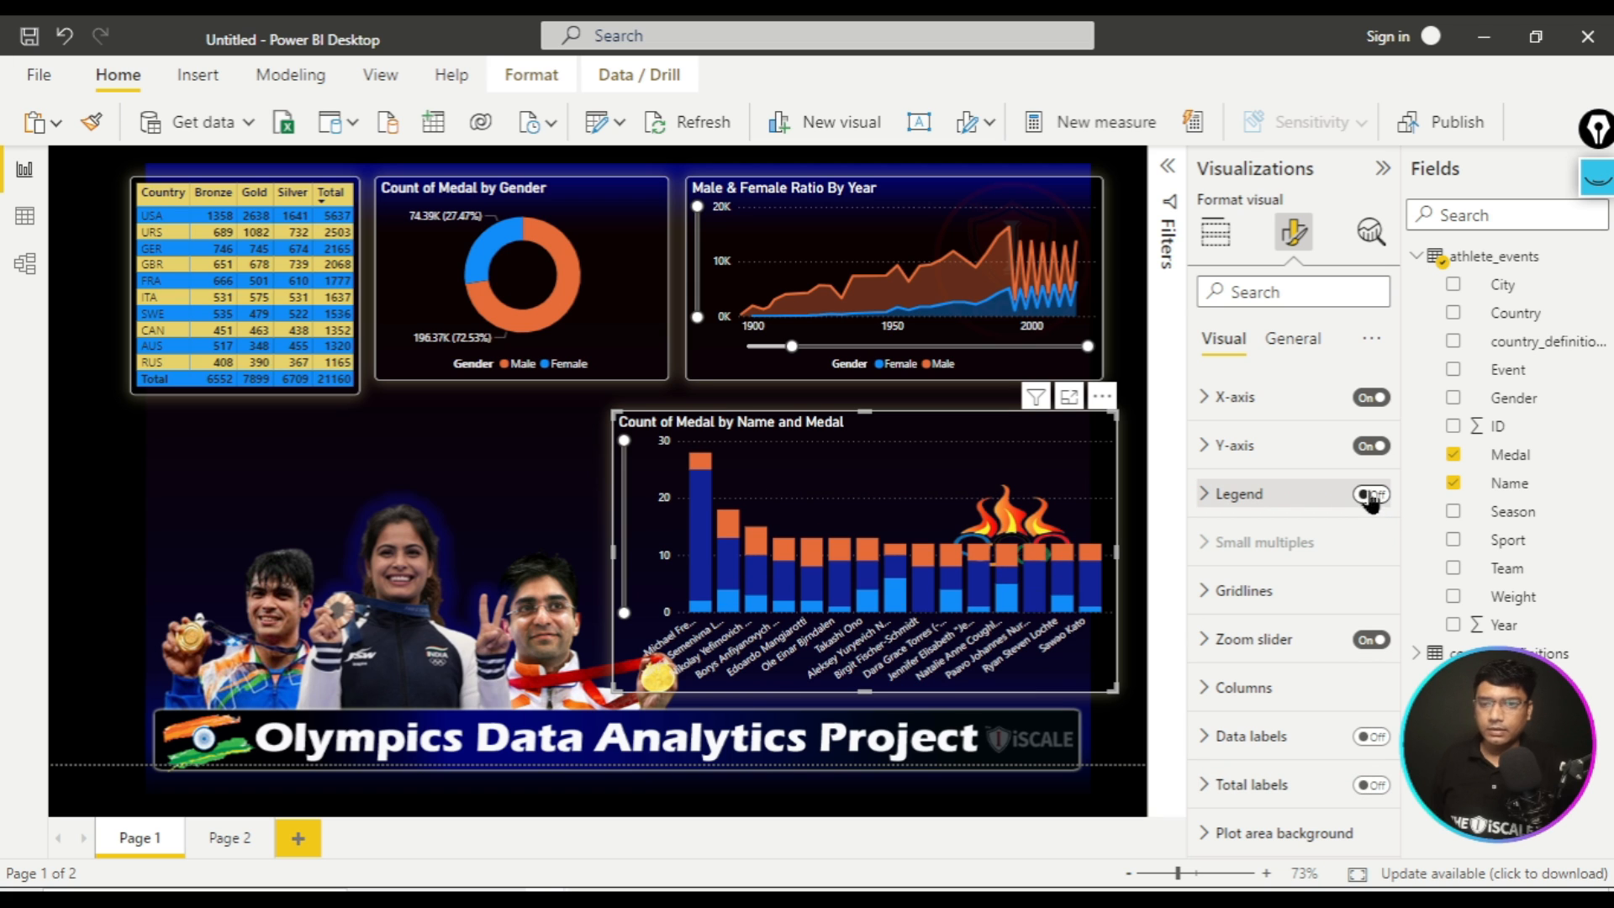
pyautogui.click(1370, 448)
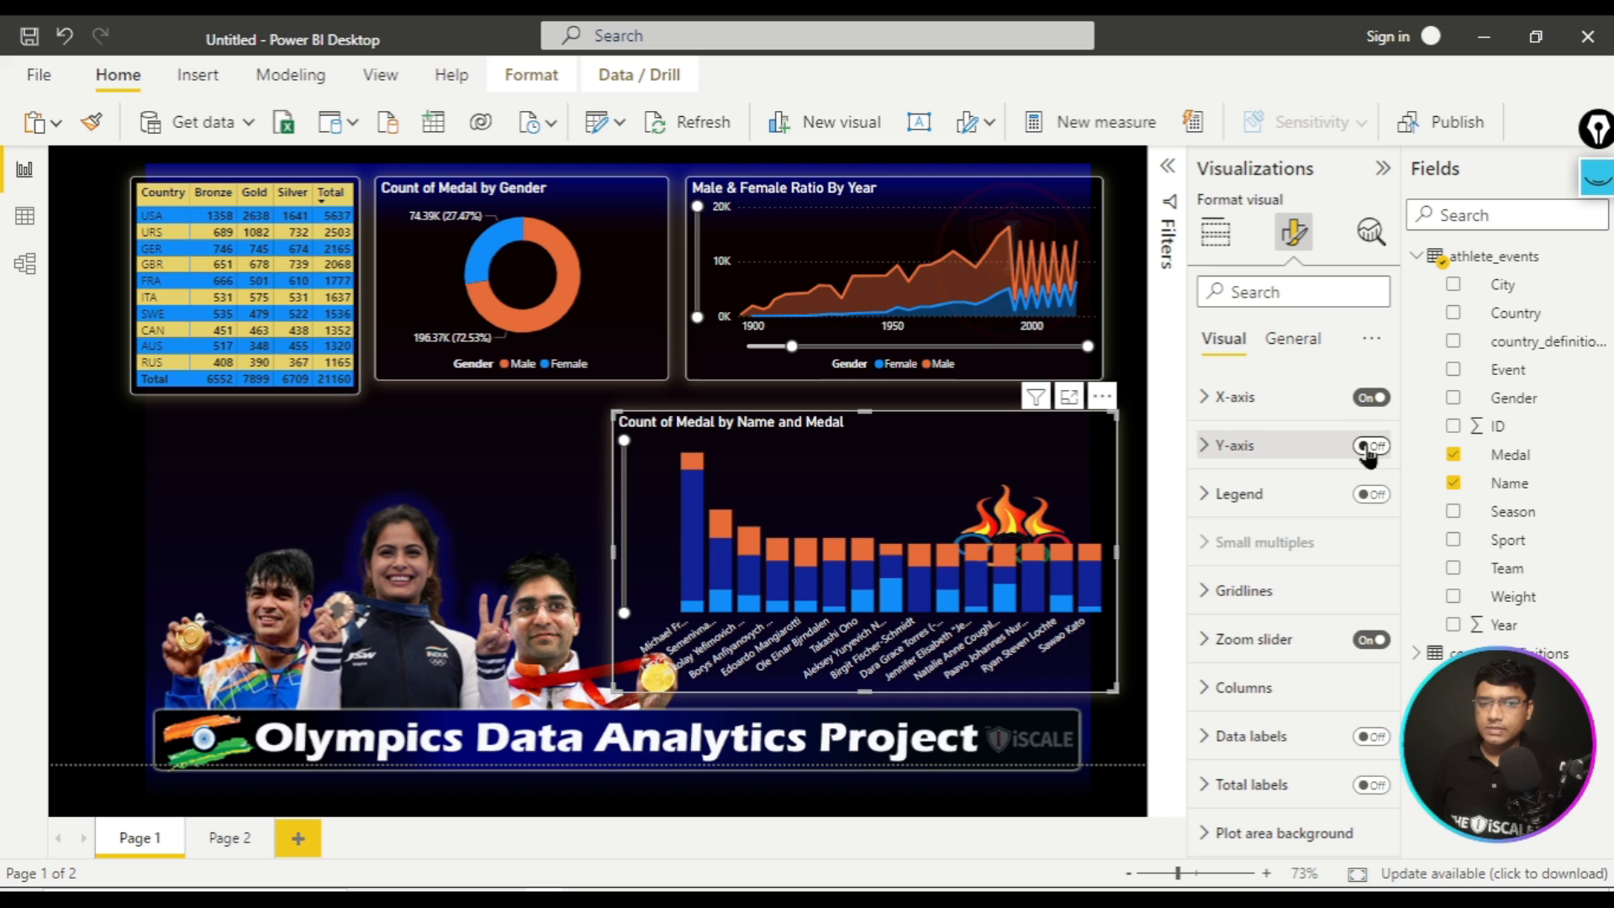
pyautogui.click(1372, 399)
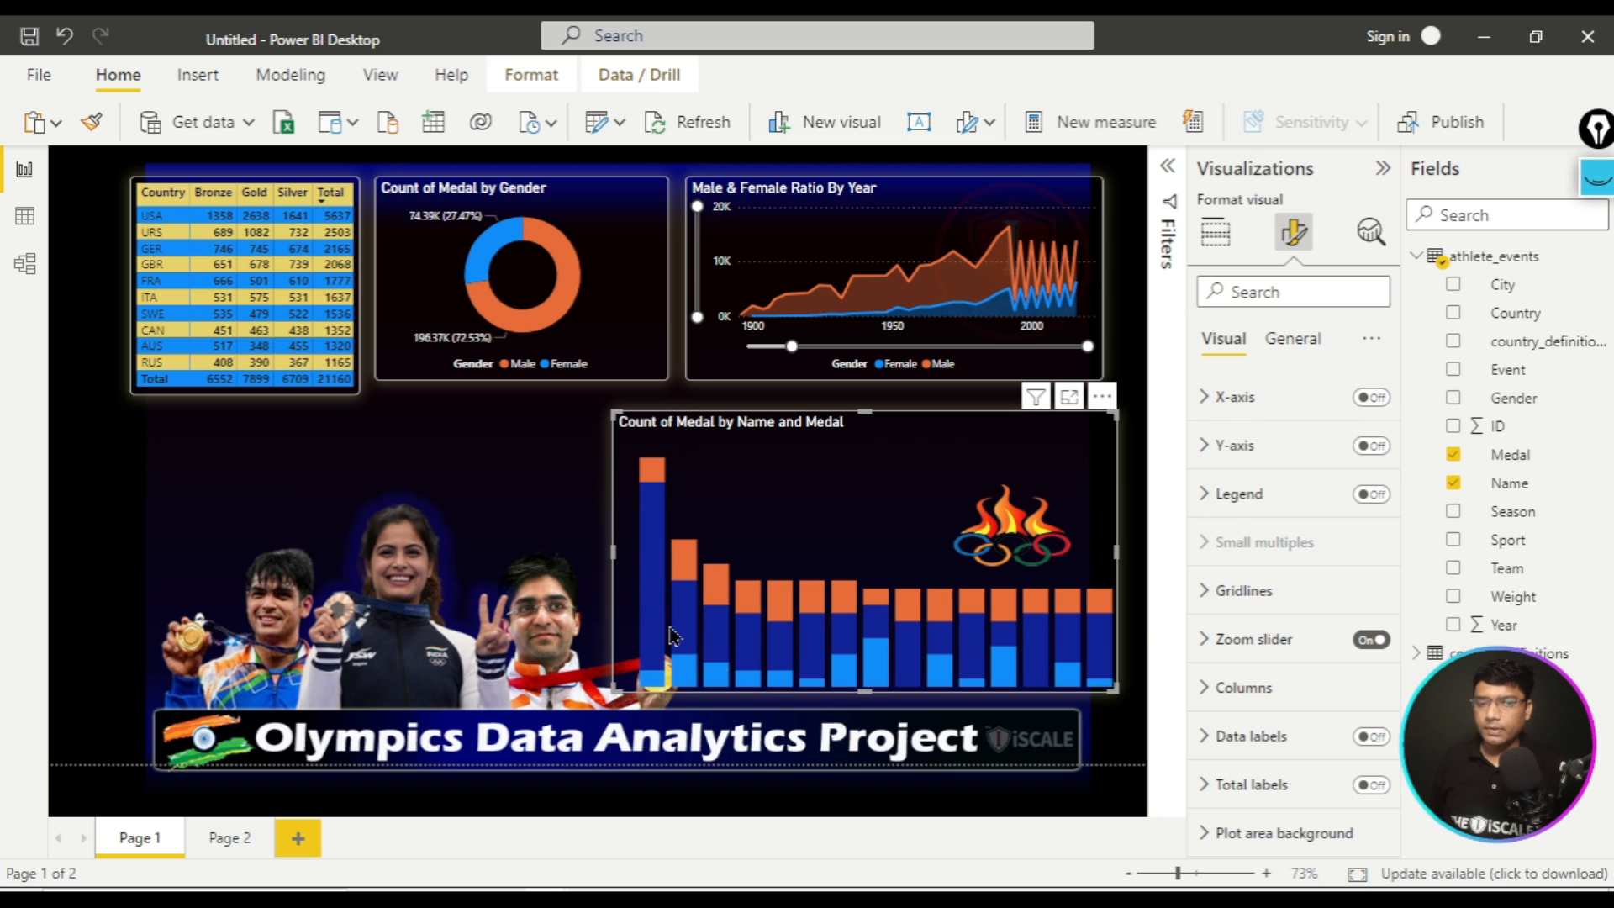
pyautogui.click(1372, 448)
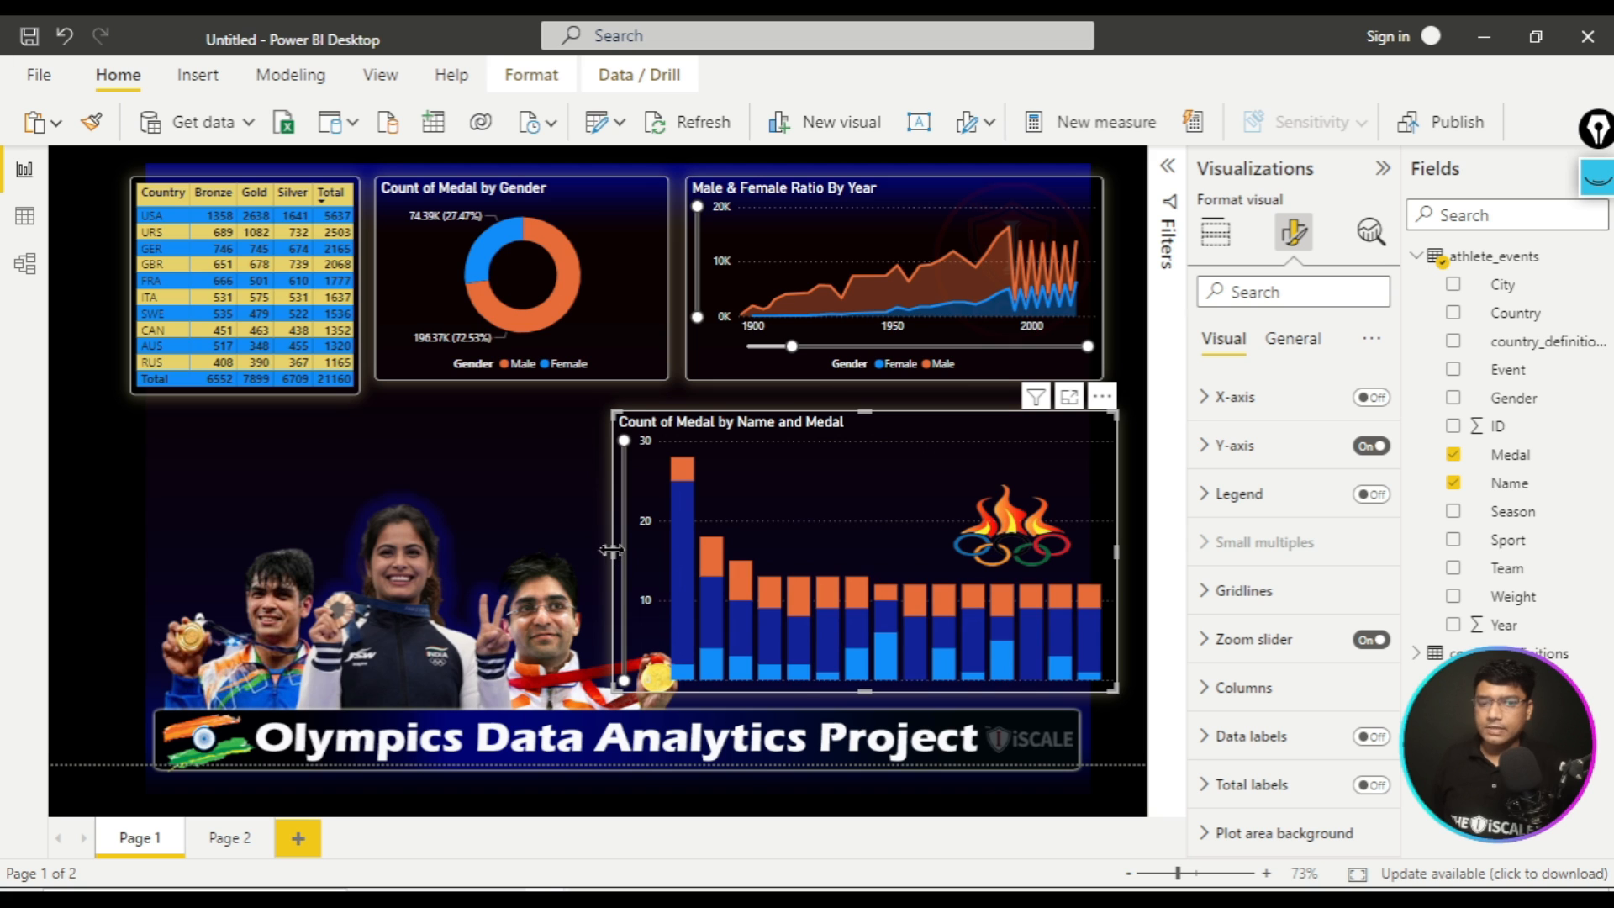
# - Widen the medal column chart by extending its left edge outward and raise its upper edge slightly
pyautogui.moveTo(611, 550); pyautogui.dragTo(575, 564)
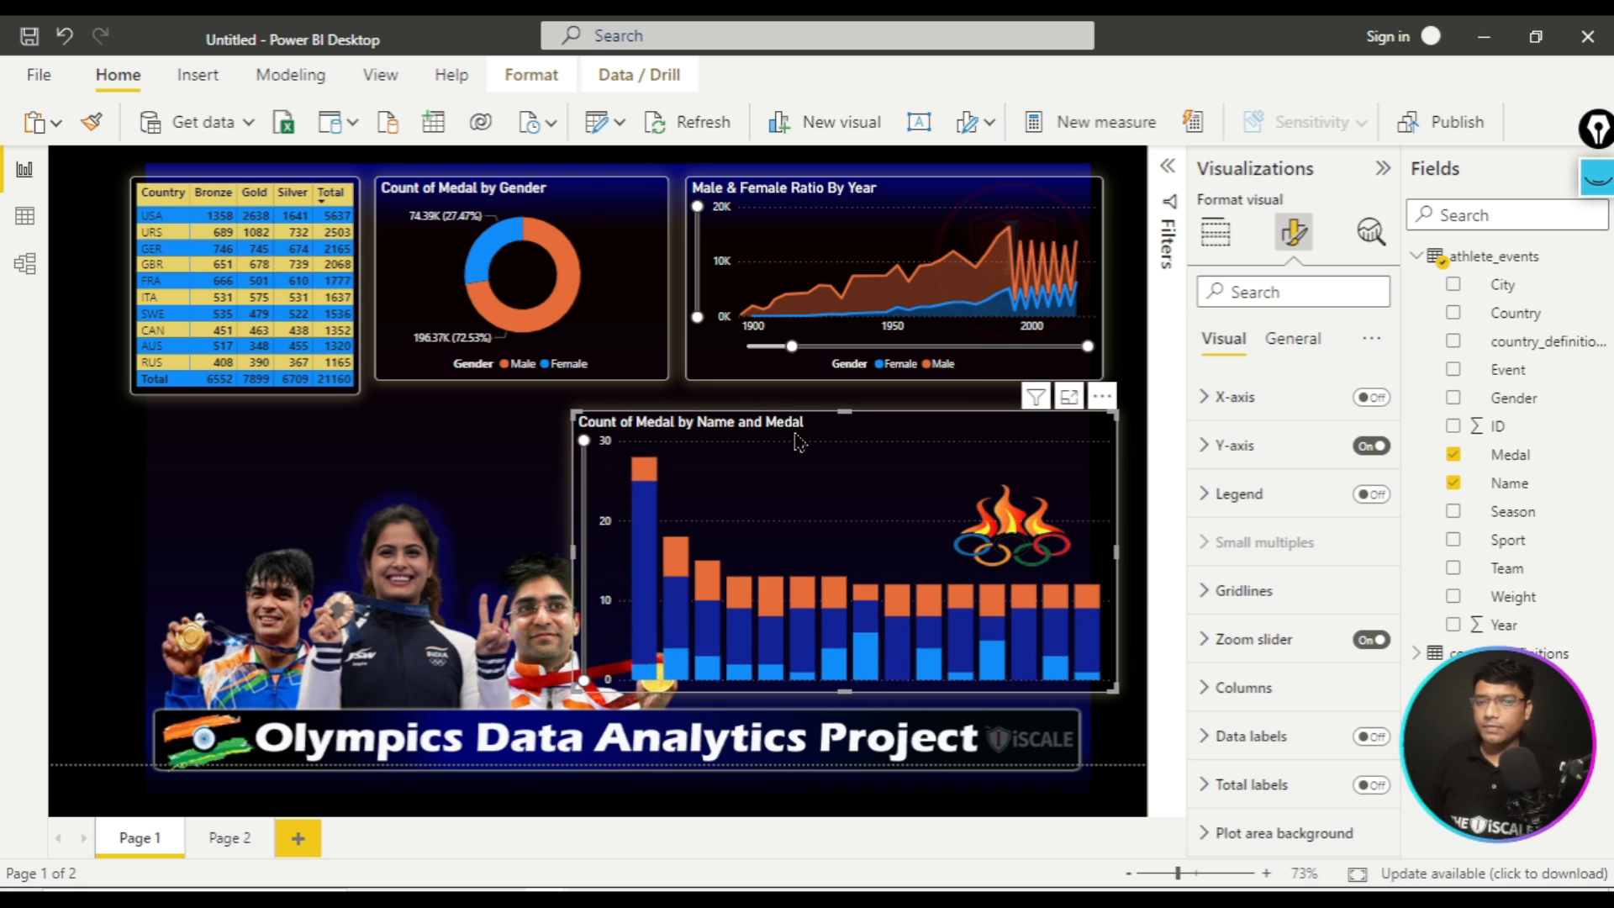
pyautogui.moveTo(847, 414); pyautogui.dragTo(857, 415)
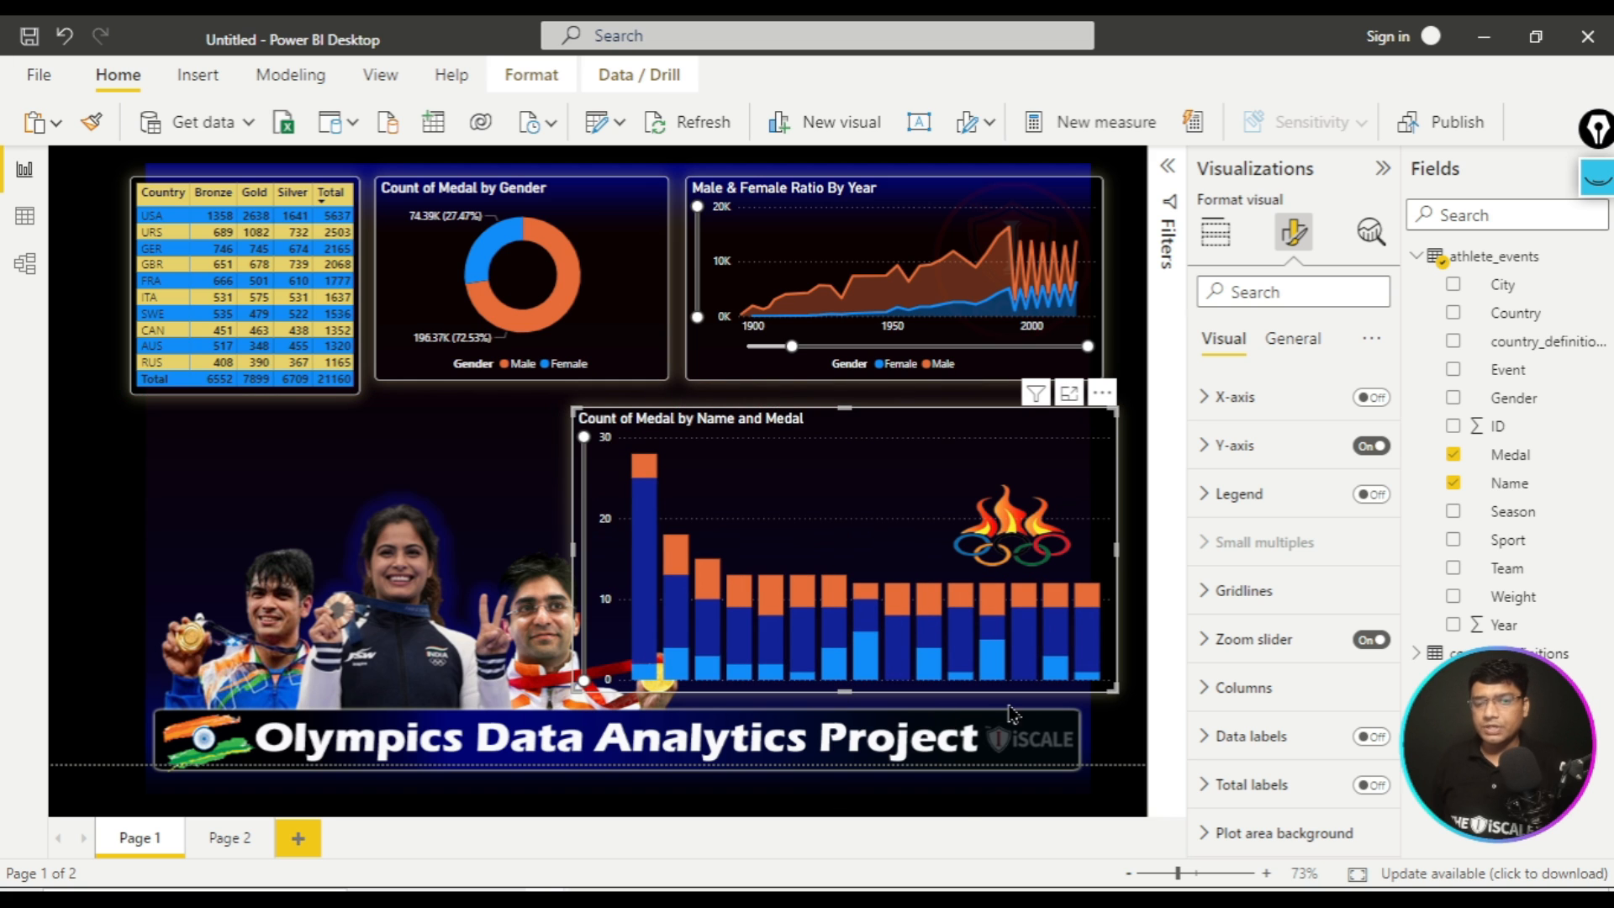
pyautogui.click(433, 499)
# - View the medal column chart in focus mode, return to the report page and deselect the chart
pyautogui.click(1030, 424)
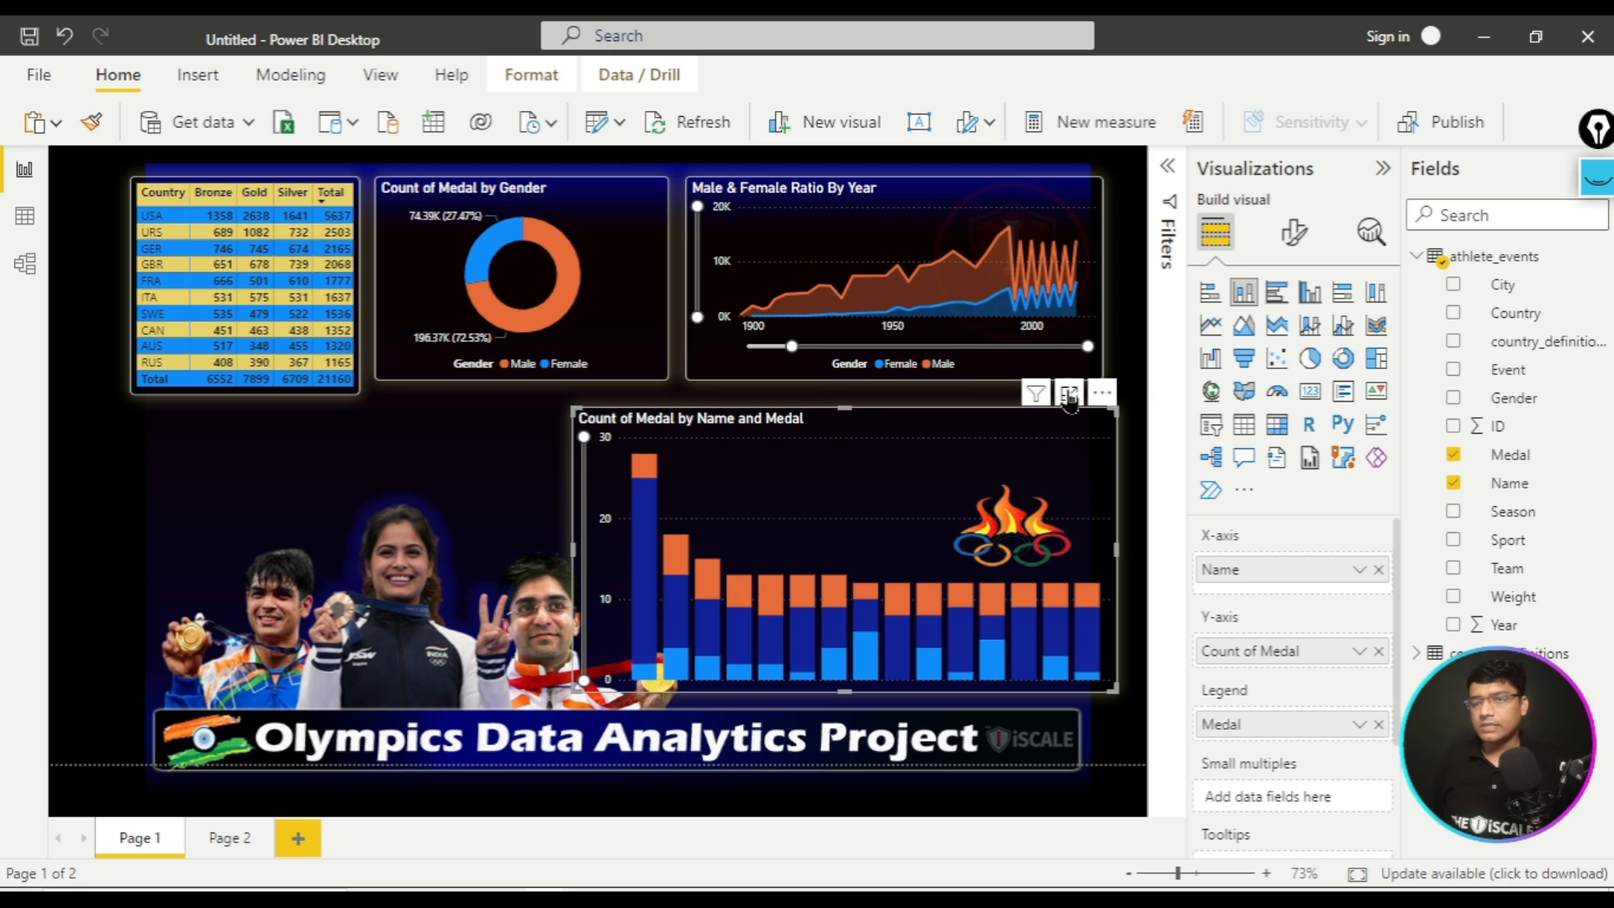
pyautogui.click(1069, 395)
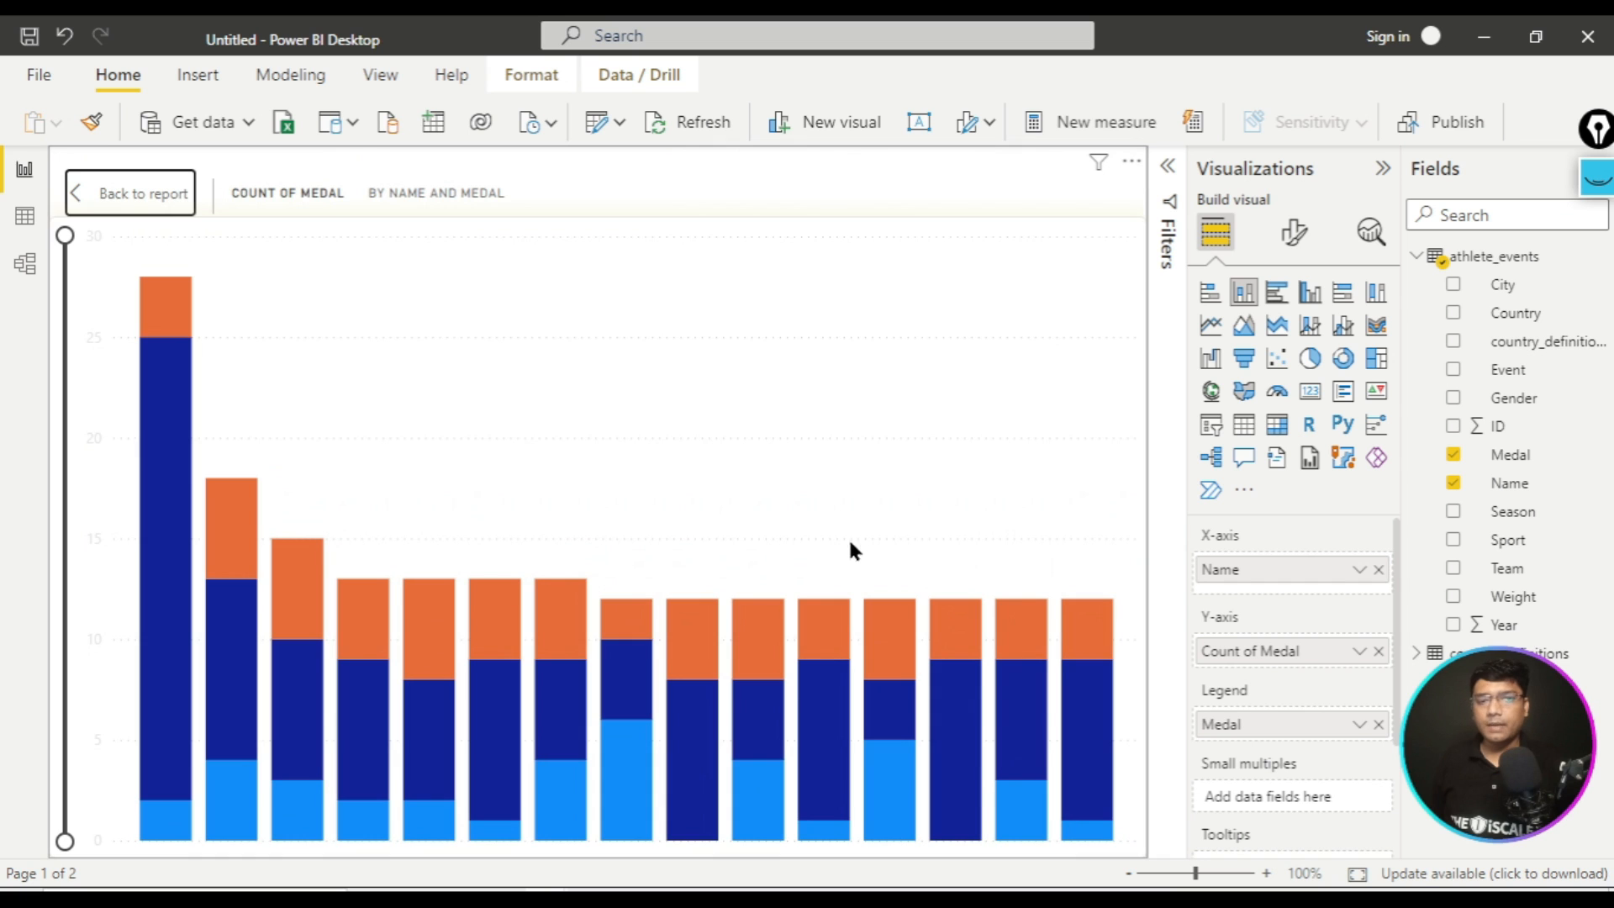
pyautogui.press('Escape')
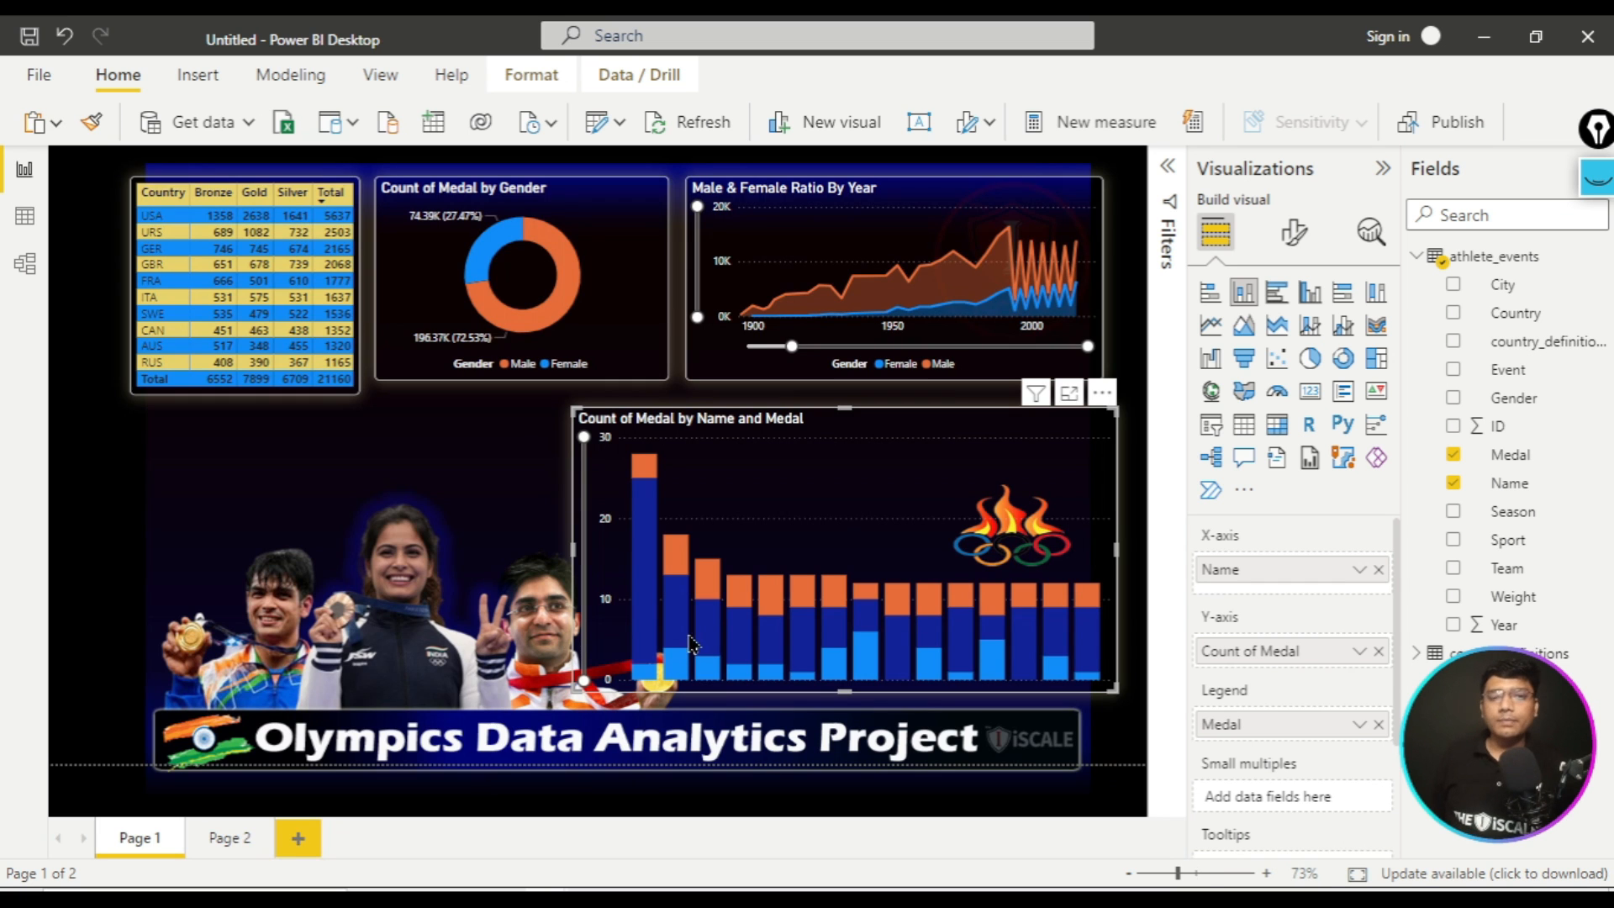
pyautogui.click(463, 481)
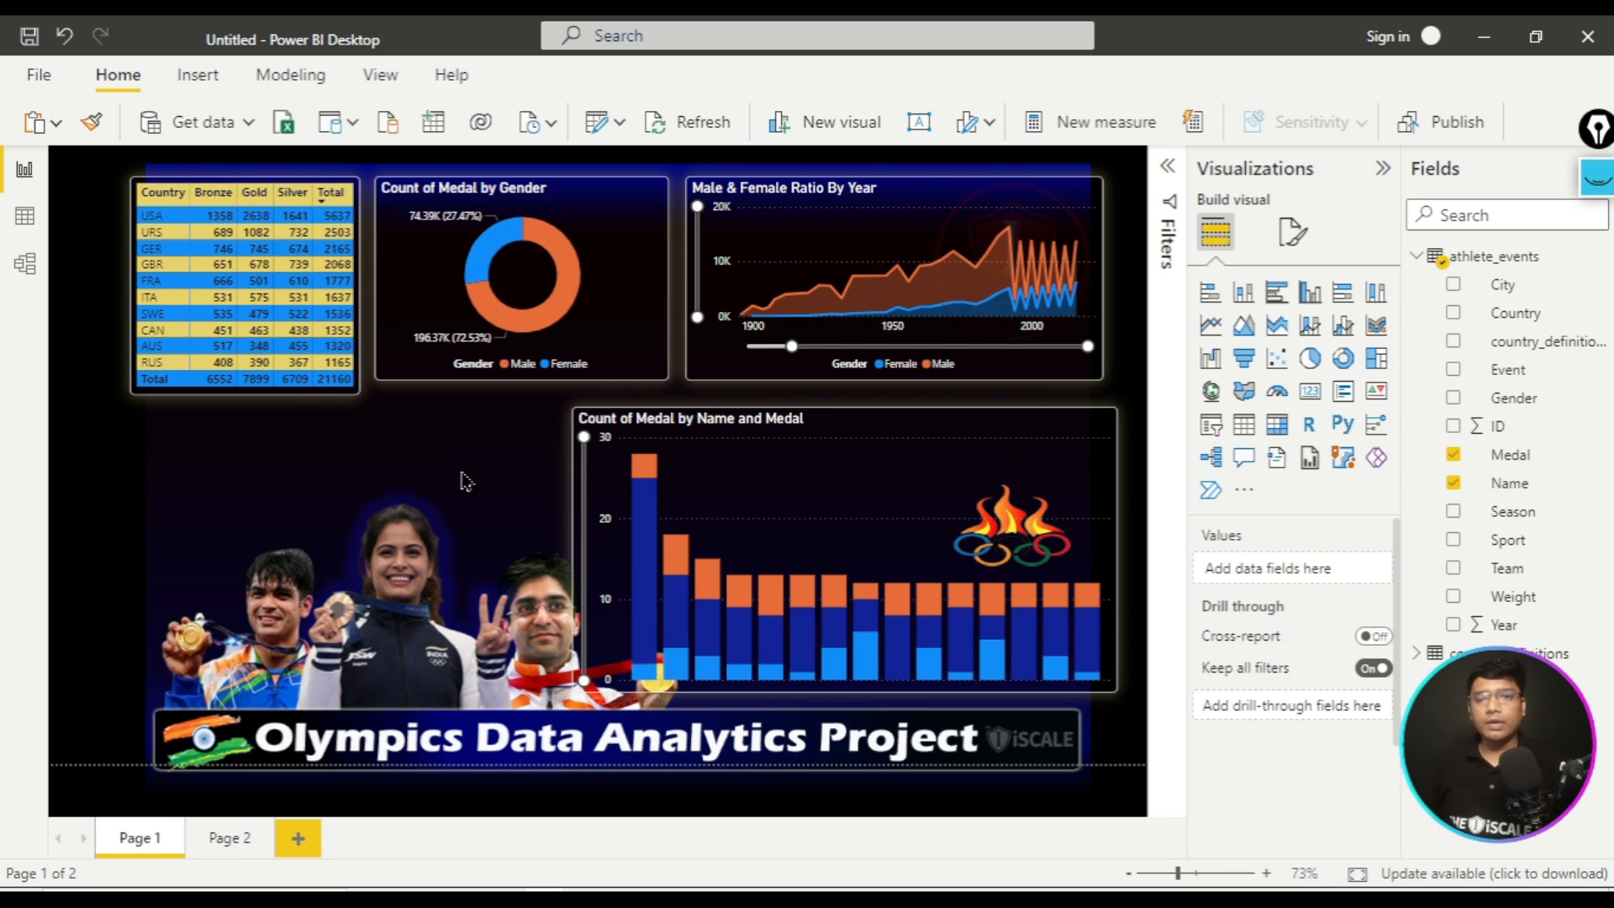
# - Copy the Count of Sport and Count of Country cards from Page 2 onto Page 1
pyautogui.click(227, 839)
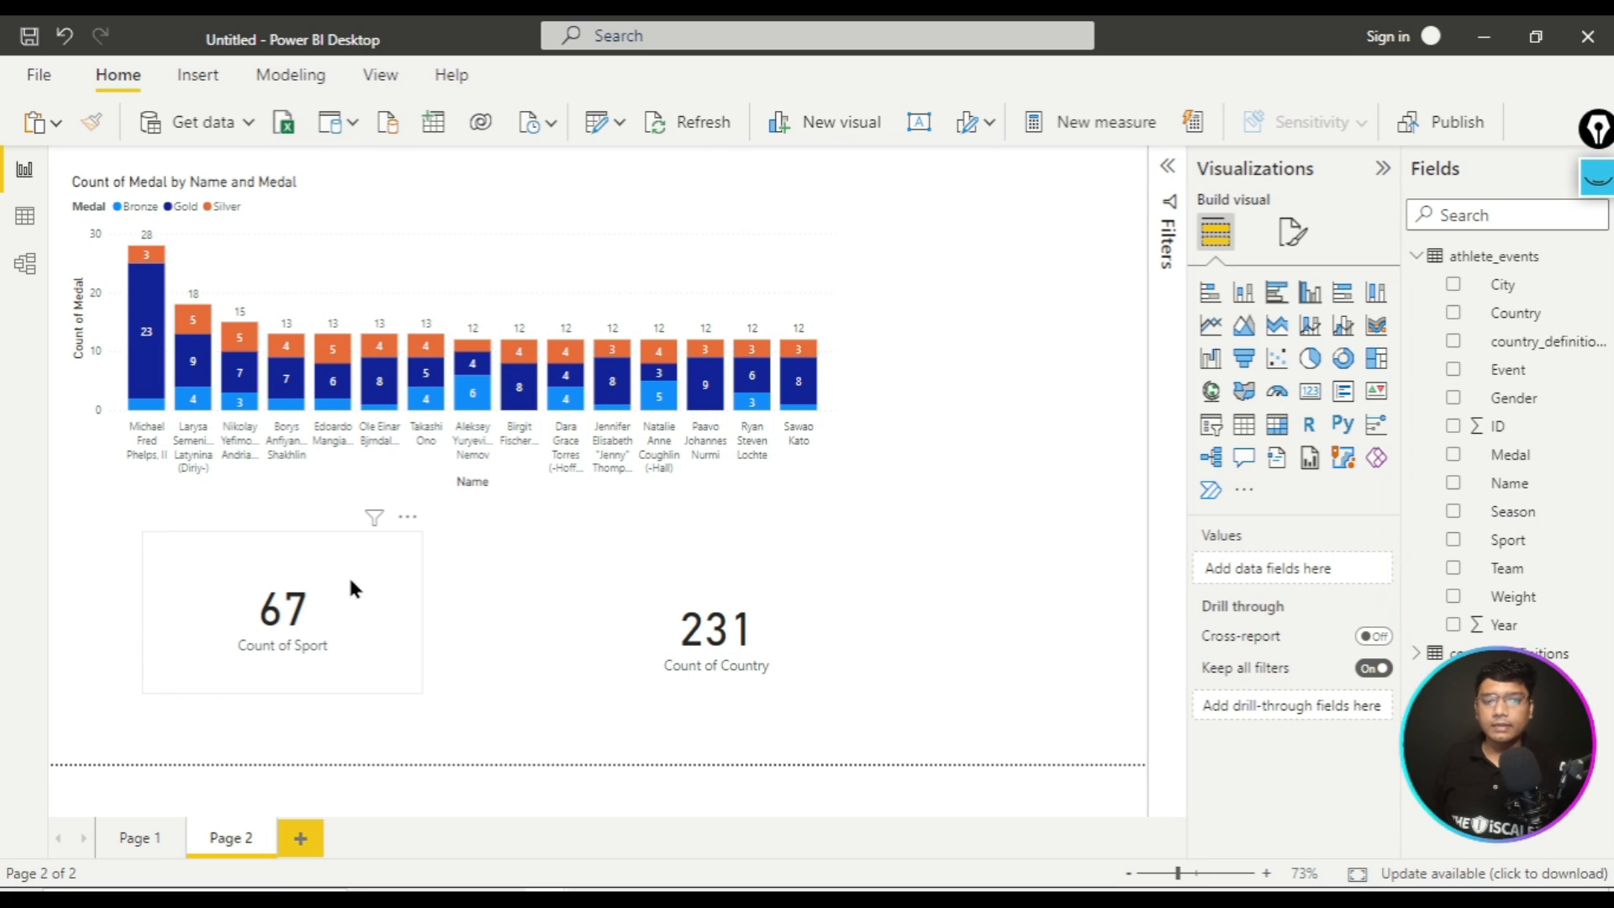
pyautogui.click(348, 574)
pyautogui.keyDown('ctrl'); pyautogui.click(905, 619); pyautogui.keyUp('ctrl')
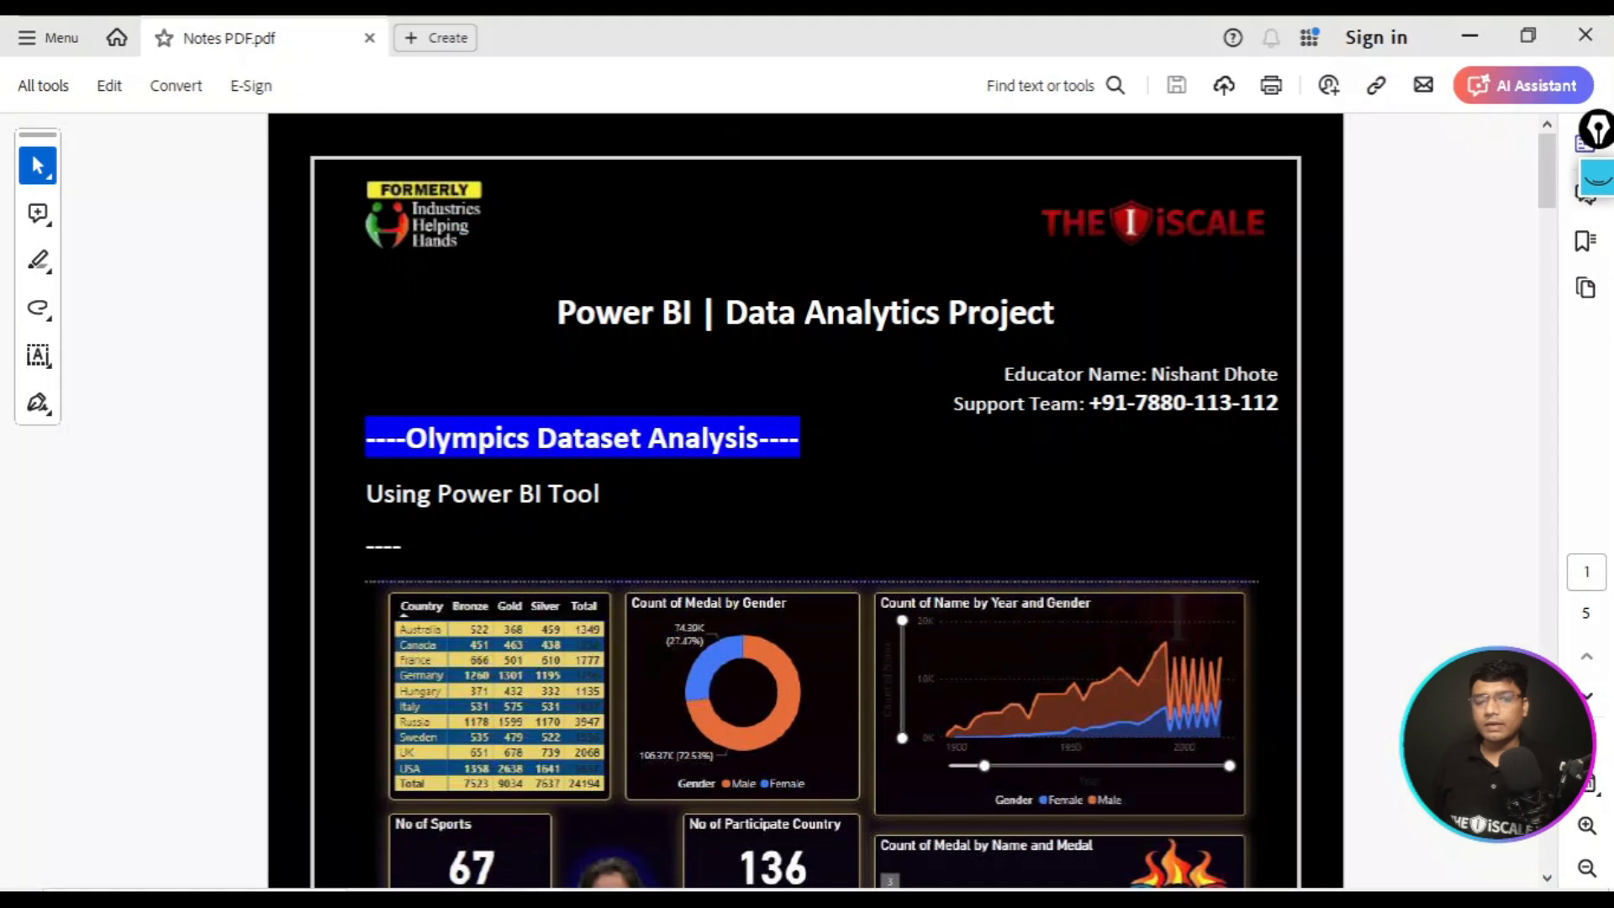
# - Examine the card placement in the reference dashboard in Notes PDF.pdf, and return to the untitled Power BI Desktop report
pyautogui.scroll(-1, 861, 647)
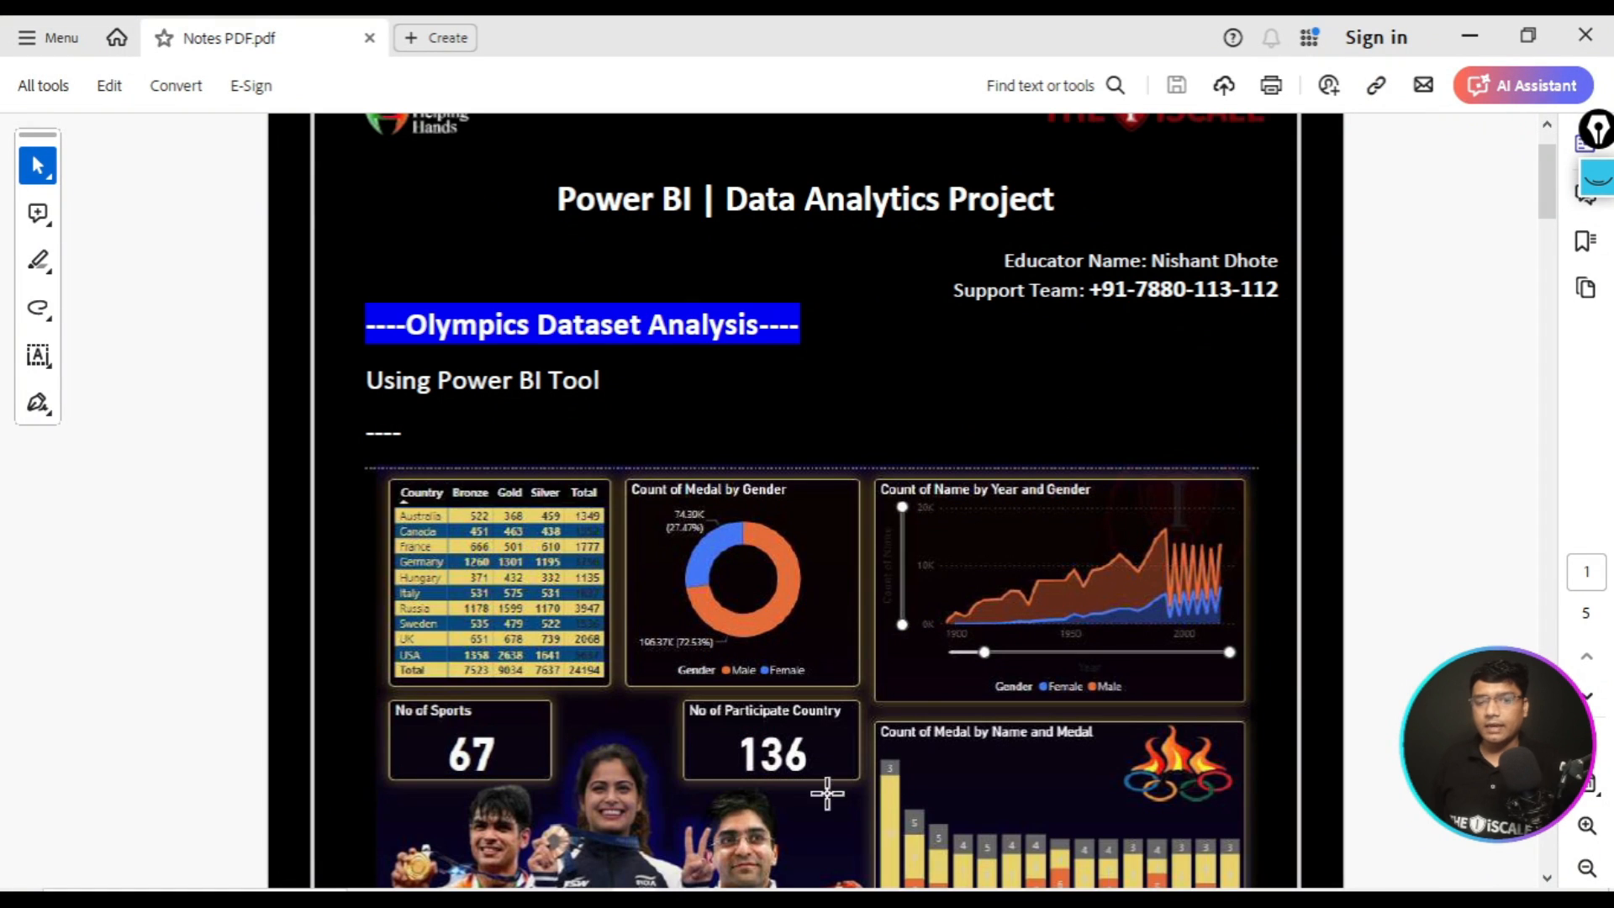
pyautogui.scroll(-3, 814, 756)
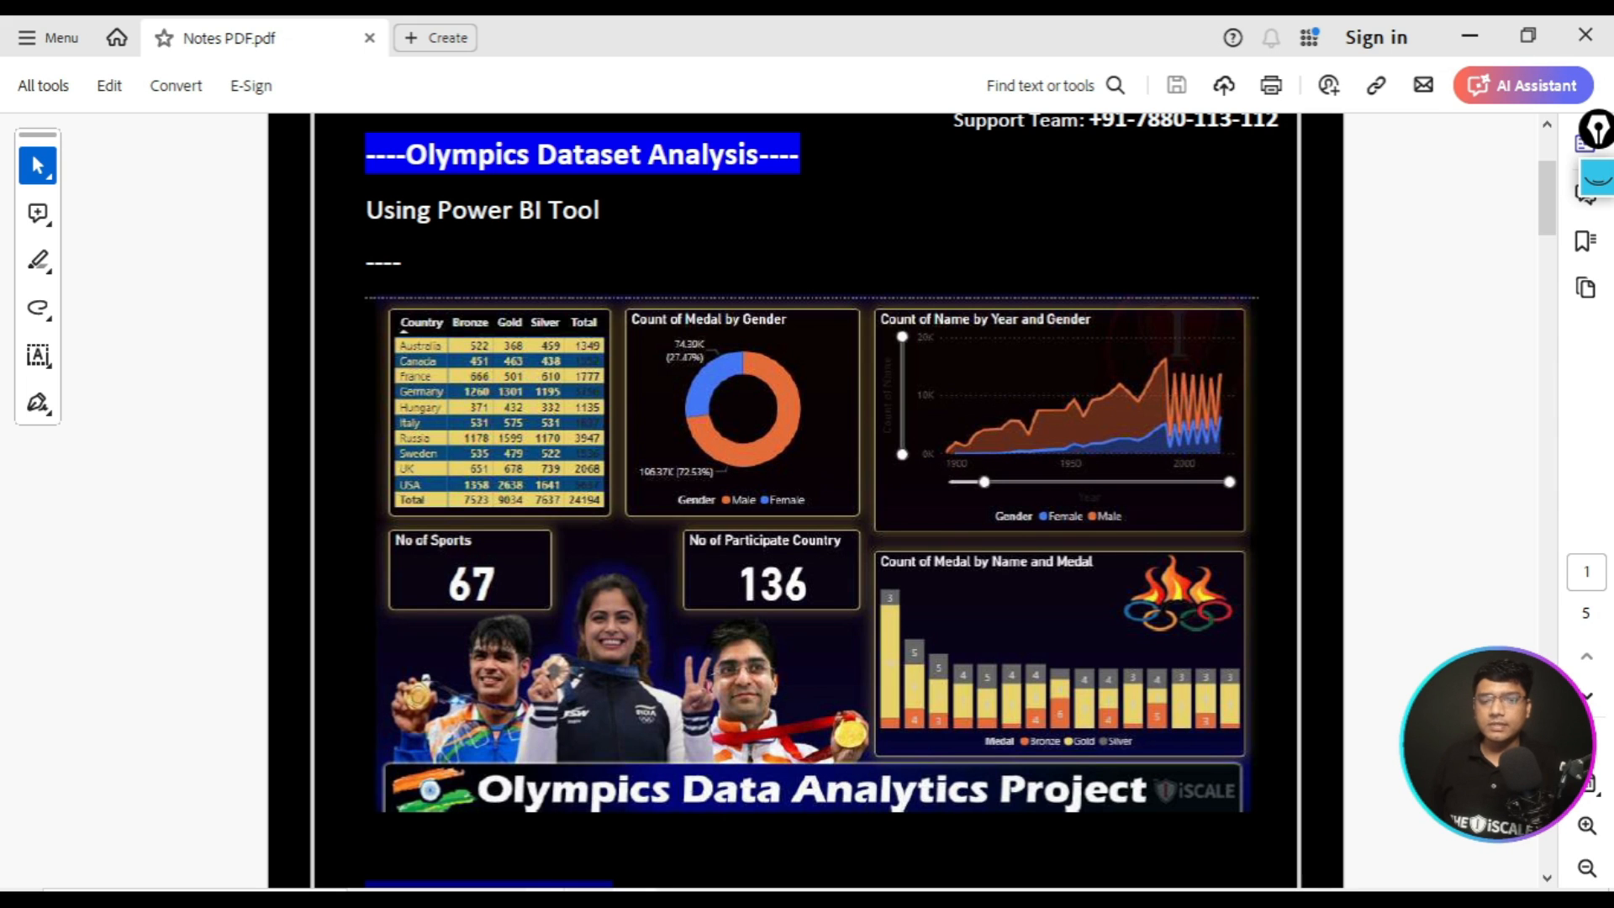
pyautogui.moveTo(548, 879)
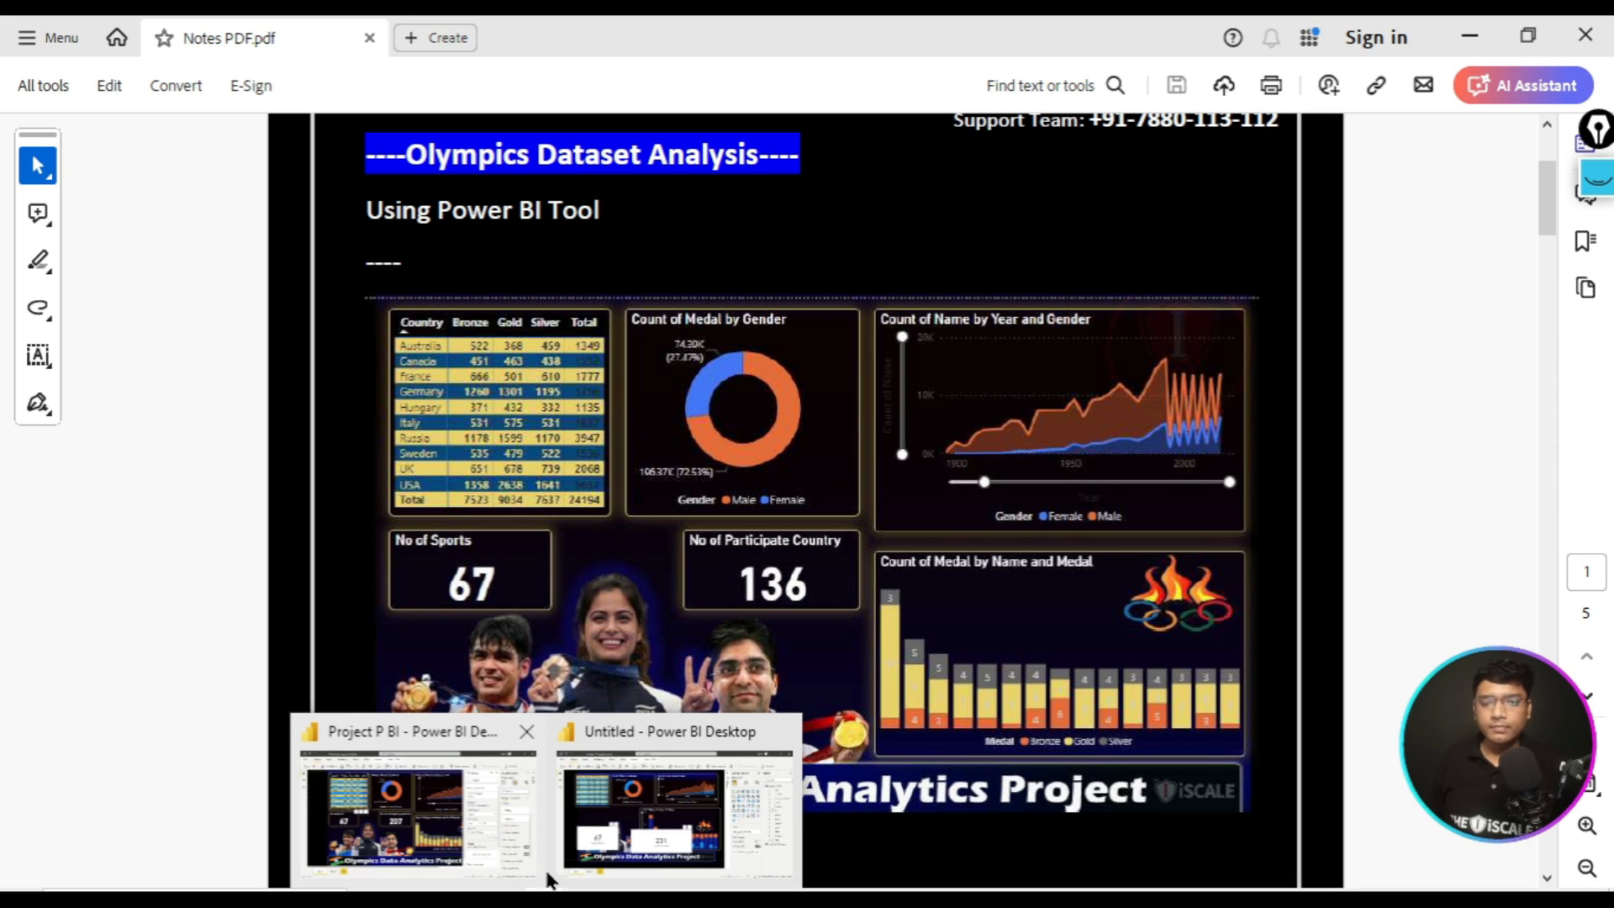
pyautogui.click(686, 828)
# - Move the Count of Sport card to just below the medal matrix
pyautogui.moveTo(368, 573); pyautogui.dragTo(344, 478)
pyautogui.click(347, 480)
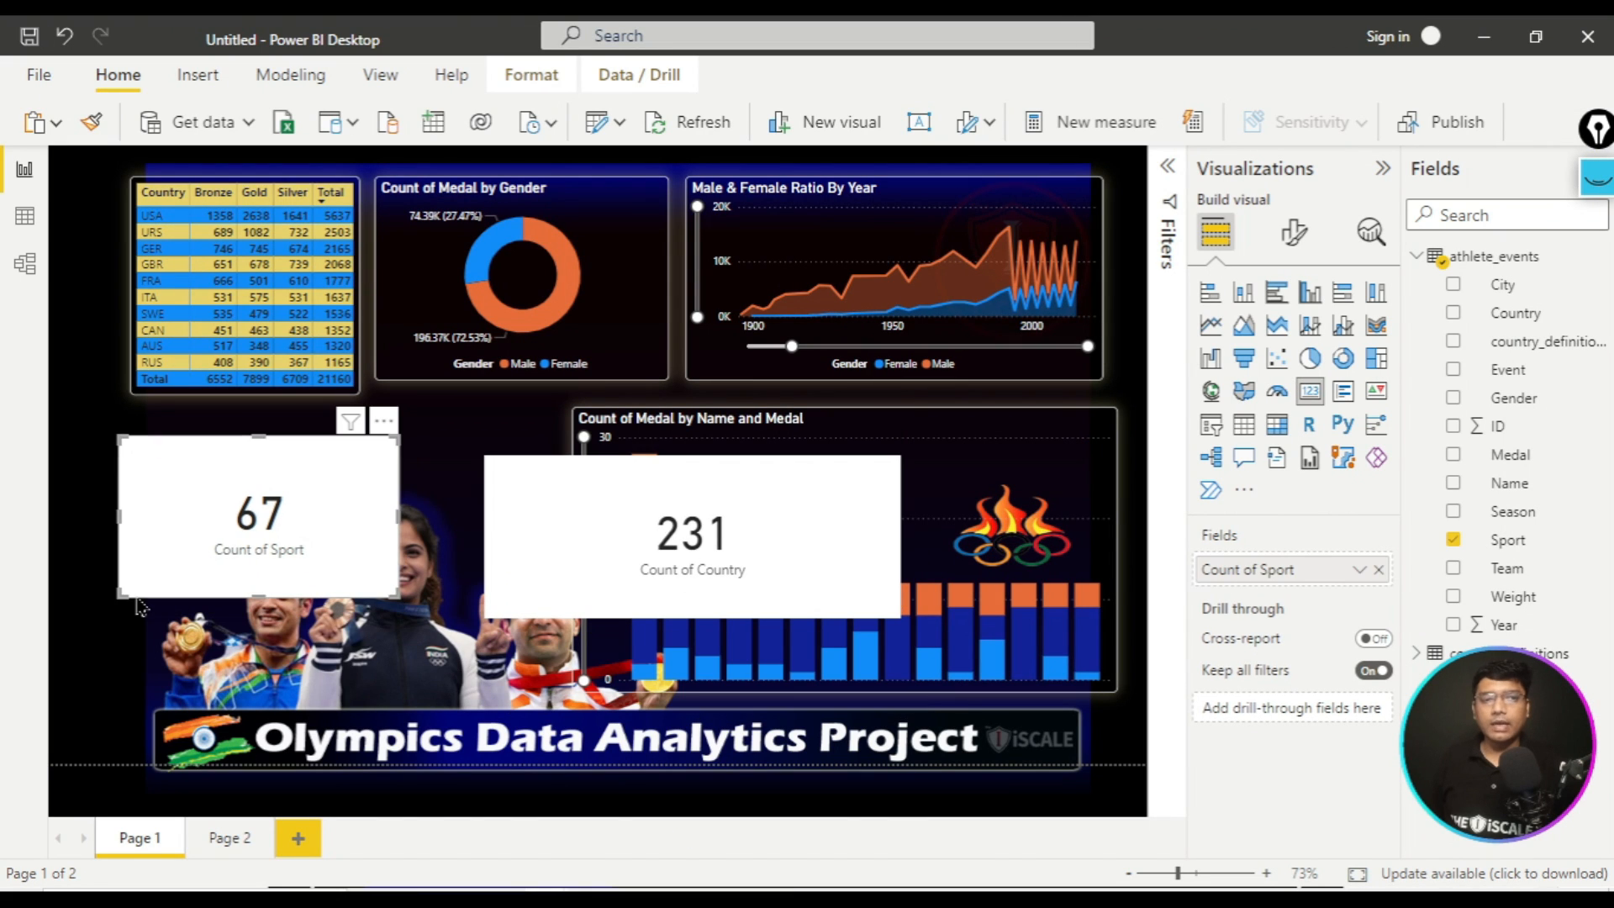
pyautogui.click(63, 496)
# - Copy the gender donut chart's formatting onto the Count of Sport card with Format Painter
pyautogui.click(664, 207)
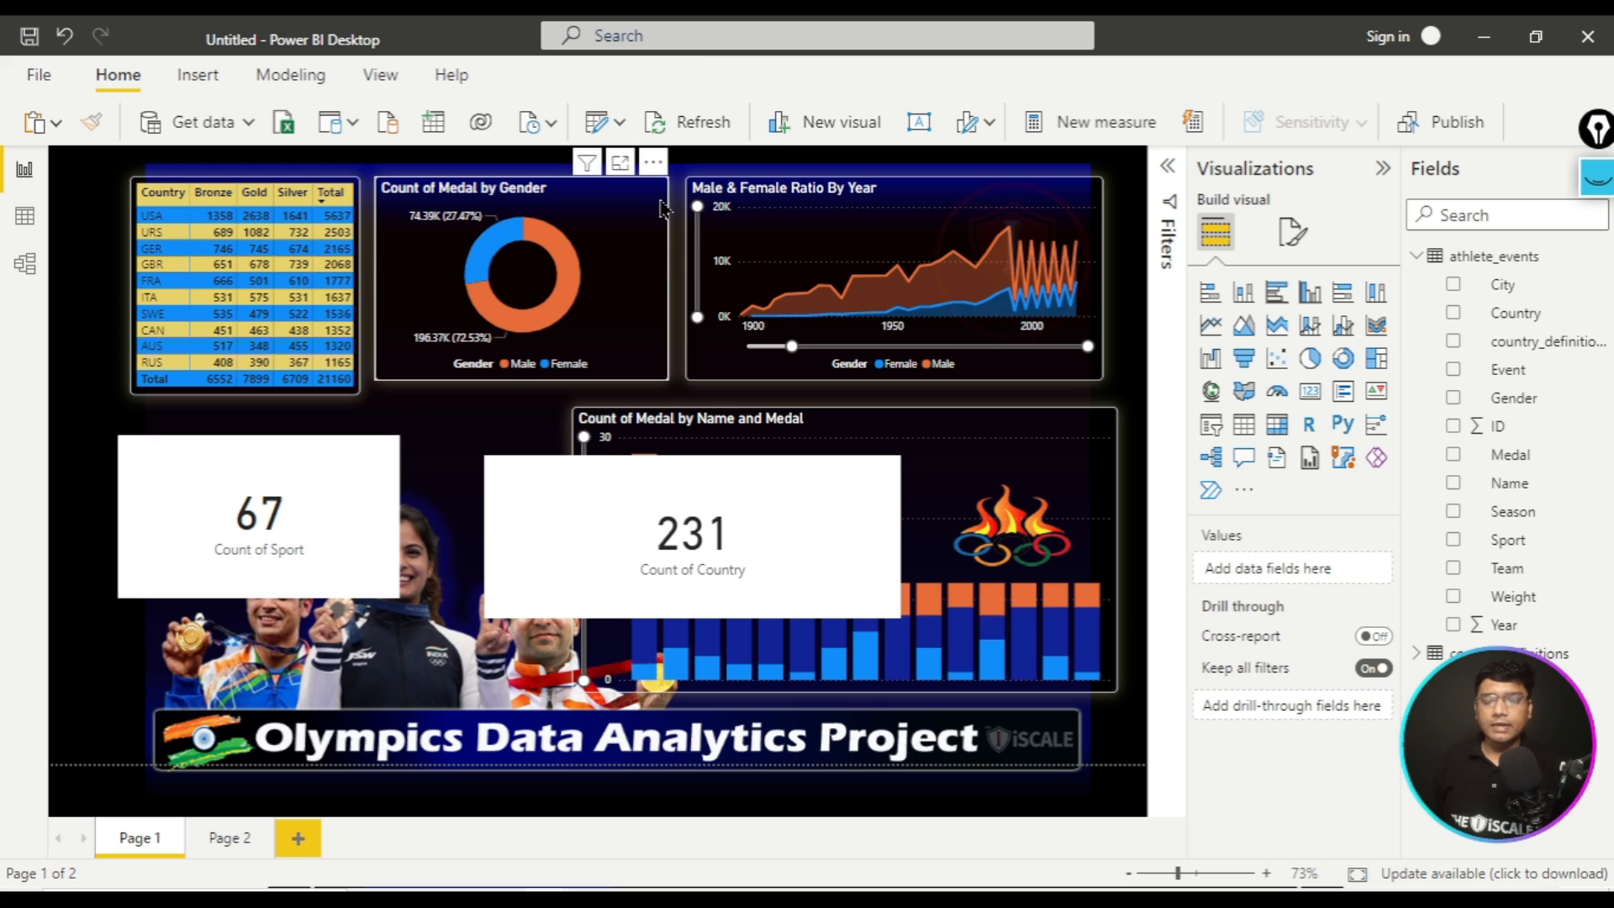
pyautogui.click(92, 123)
pyautogui.click(258, 517)
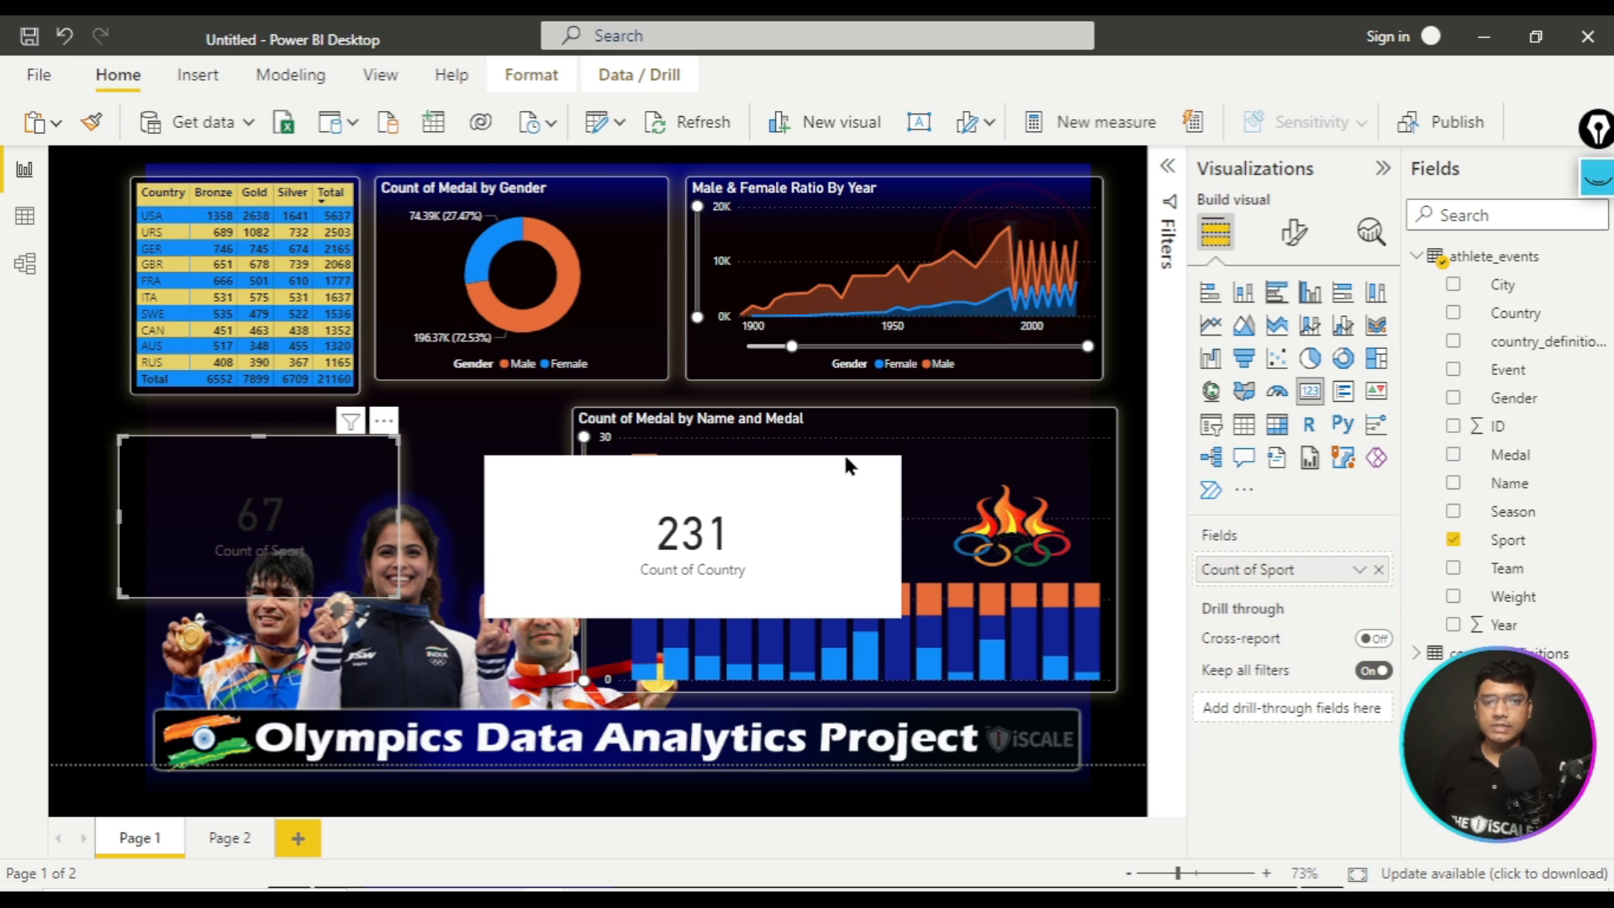
pyautogui.click(650, 252)
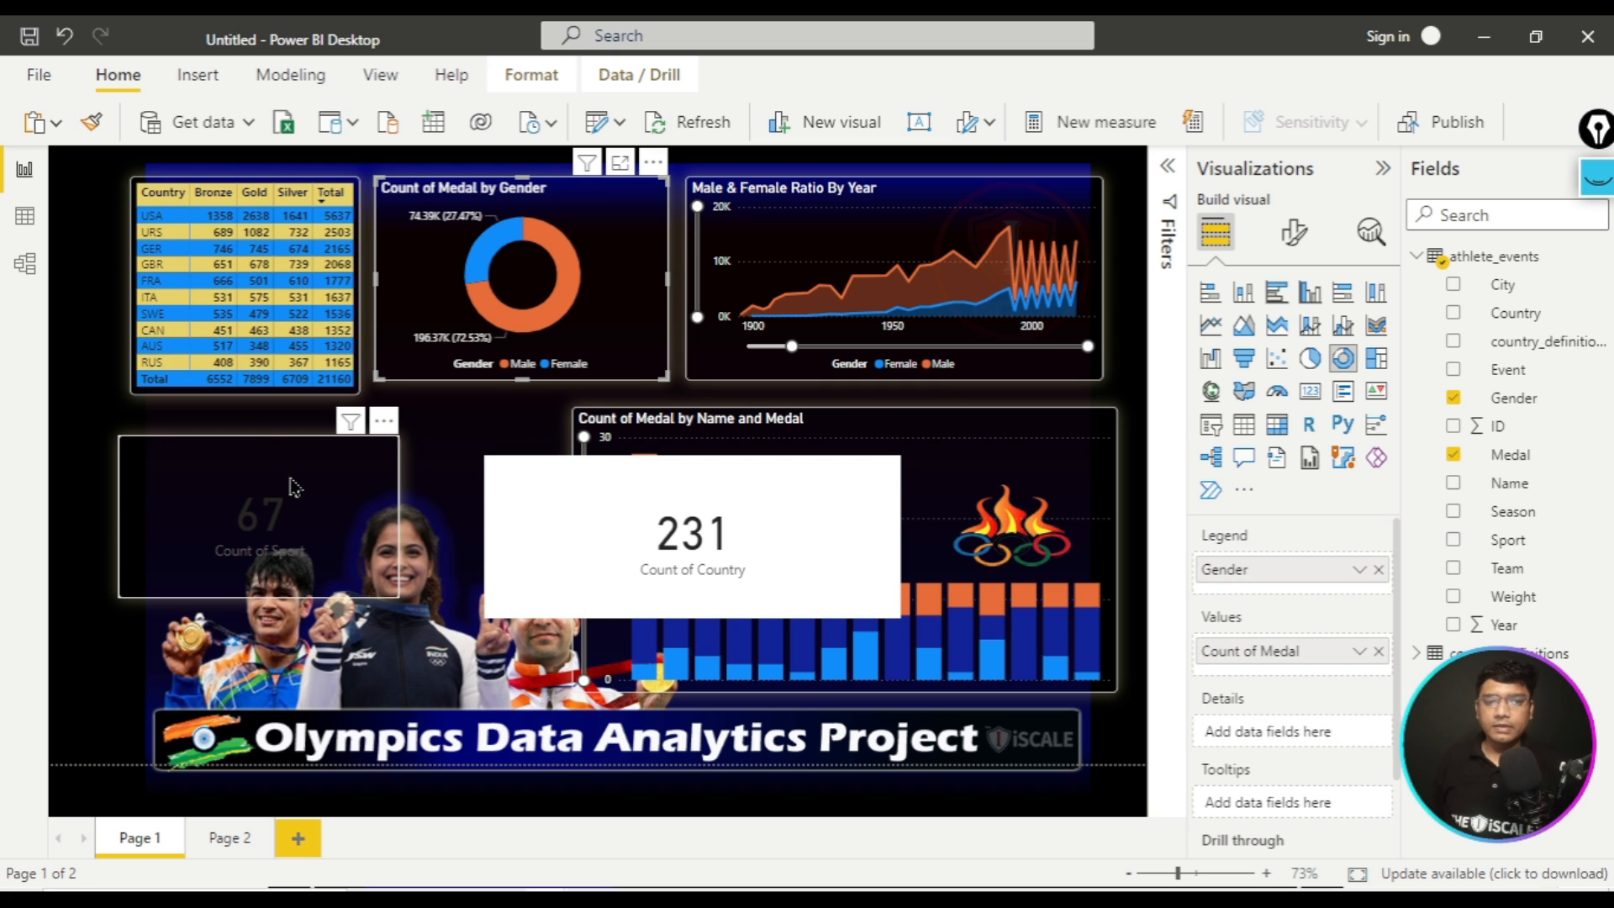
pyautogui.click(332, 496)
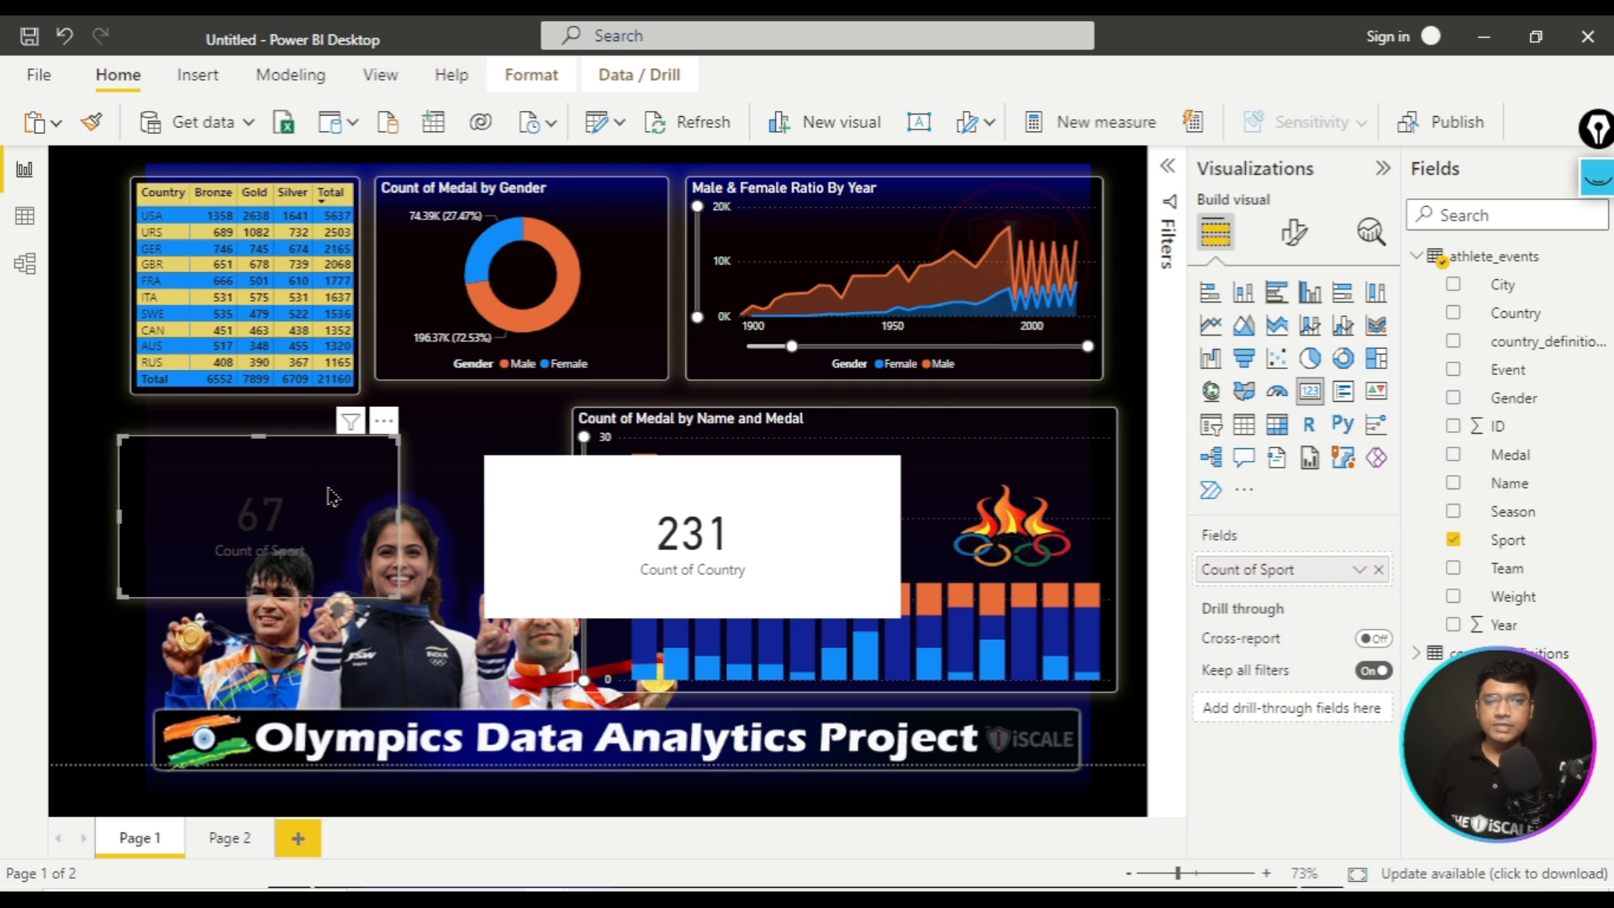
# - Make the Count of Sport card's callout value white and bold
pyautogui.click(1292, 232)
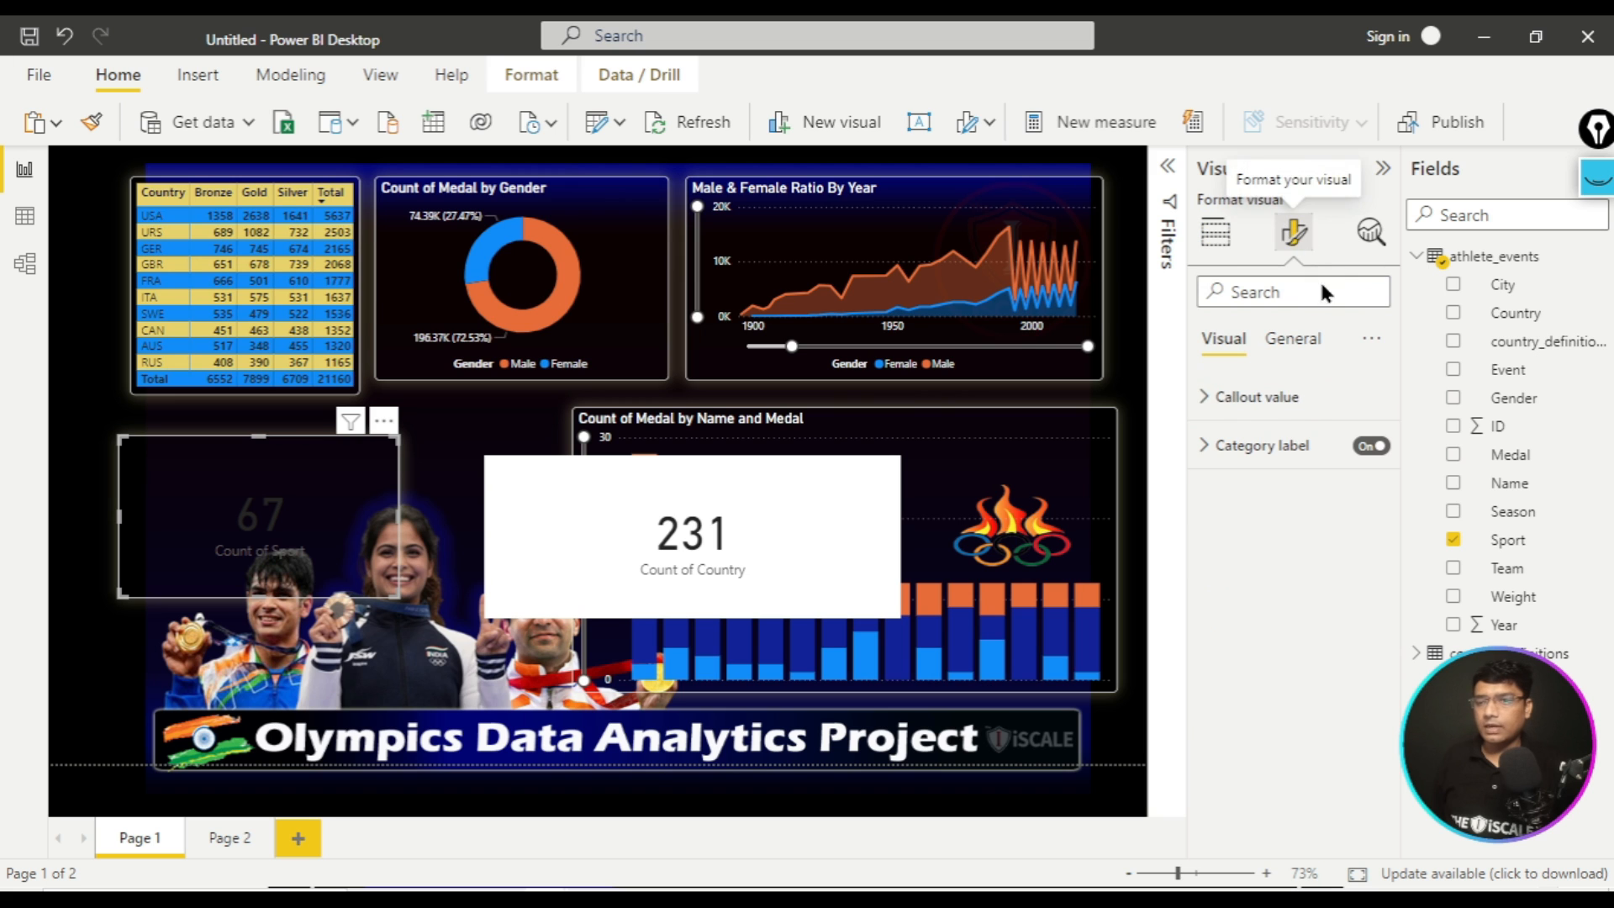
pyautogui.click(1264, 412)
pyautogui.click(1261, 567)
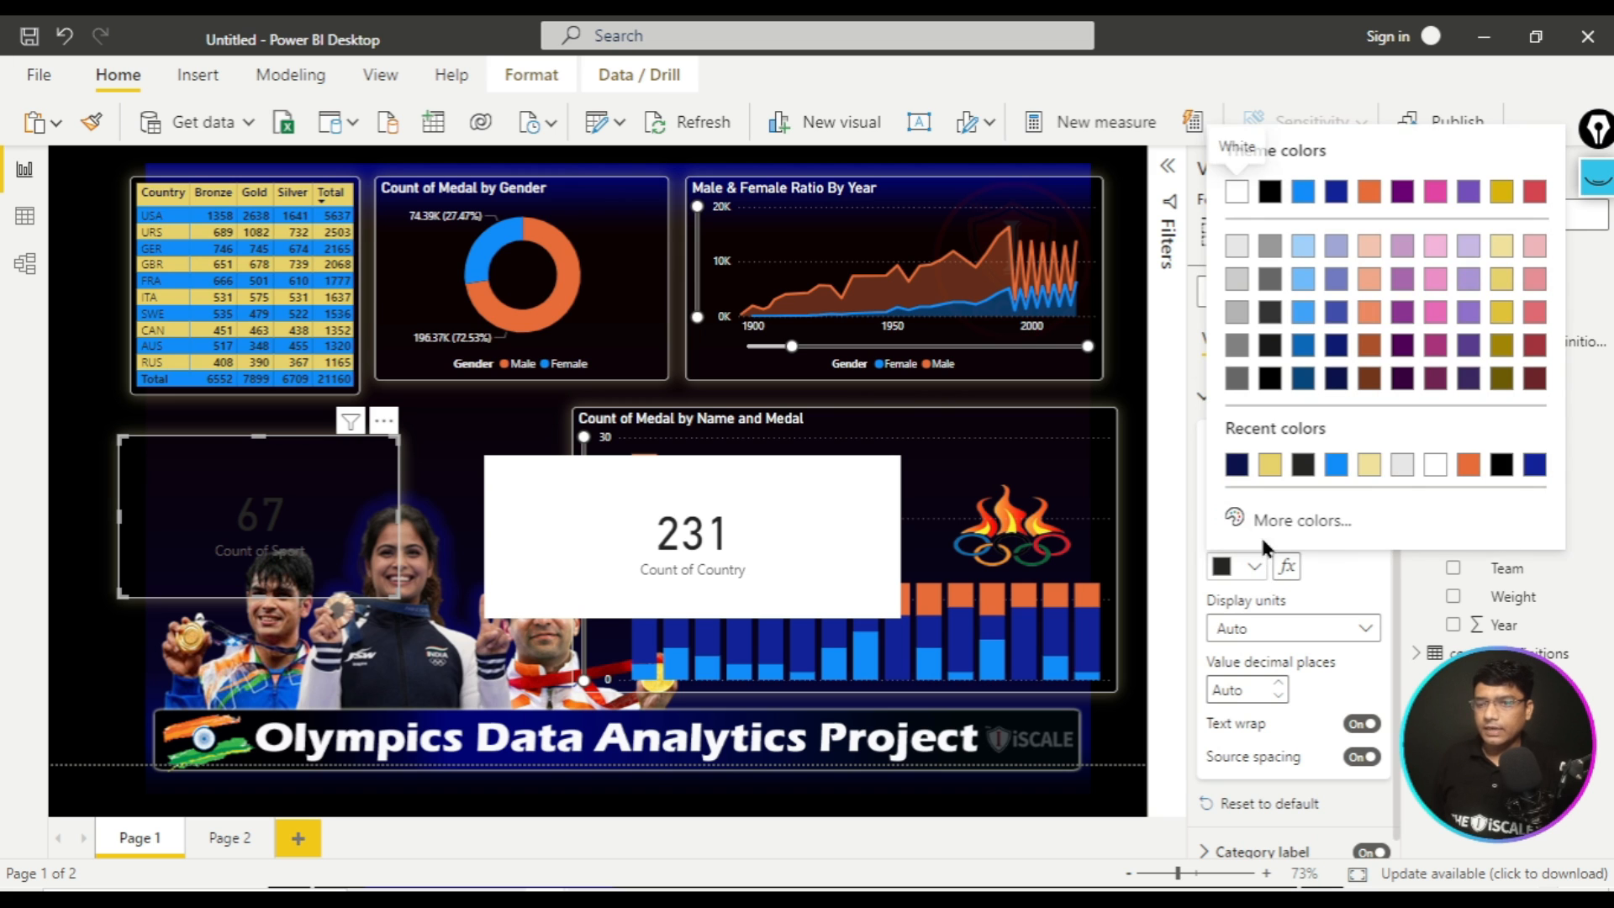
pyautogui.click(1237, 192)
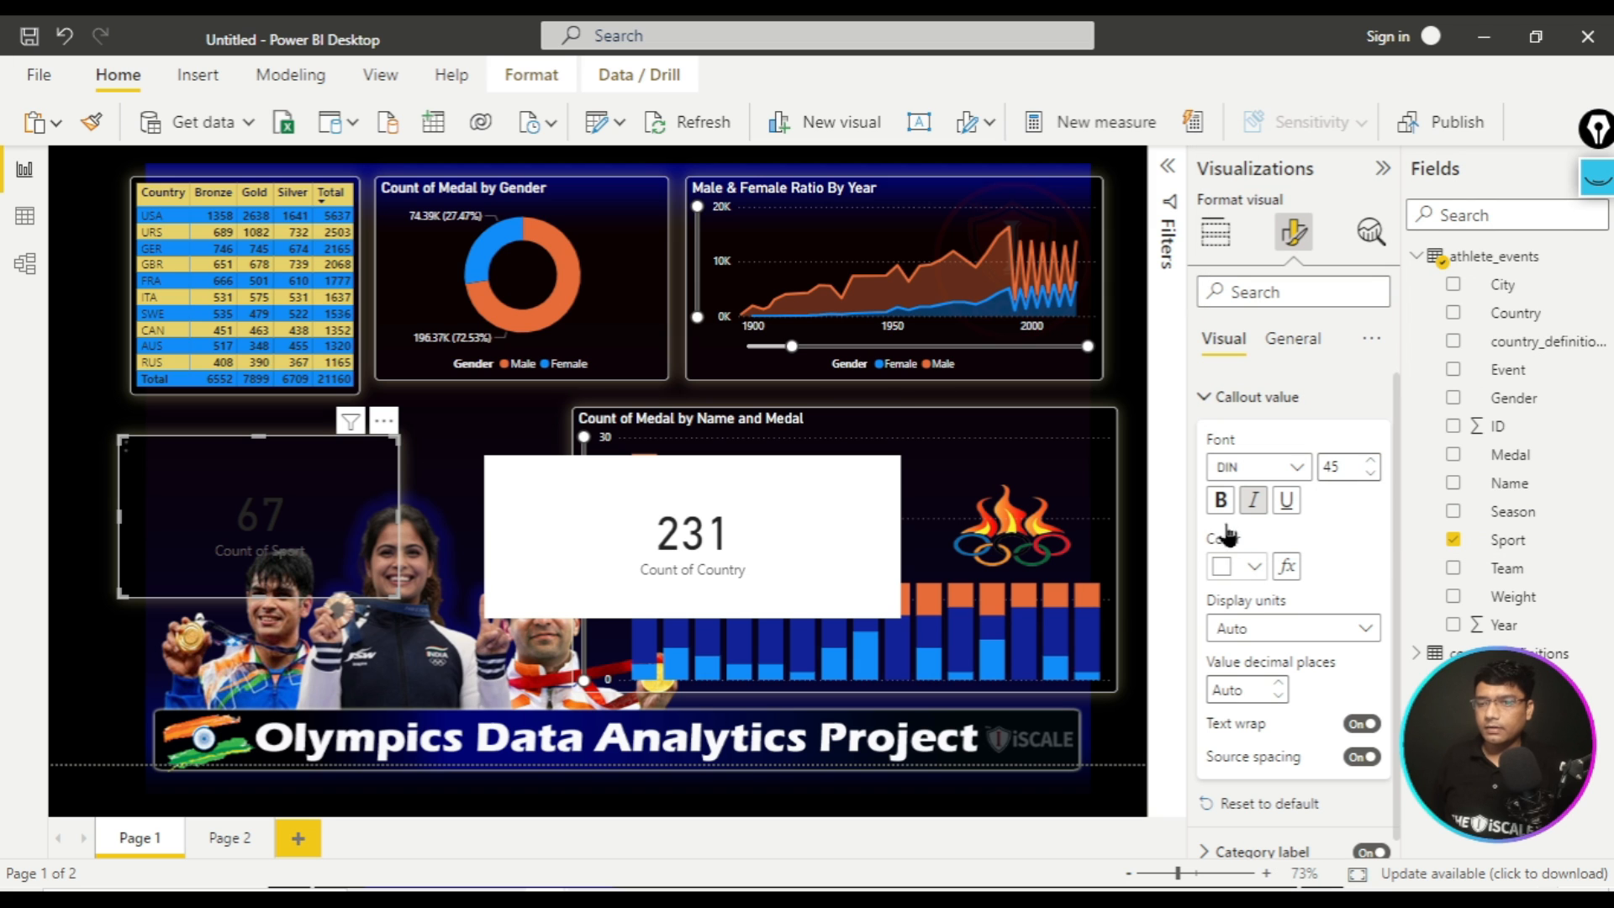
pyautogui.click(1221, 502)
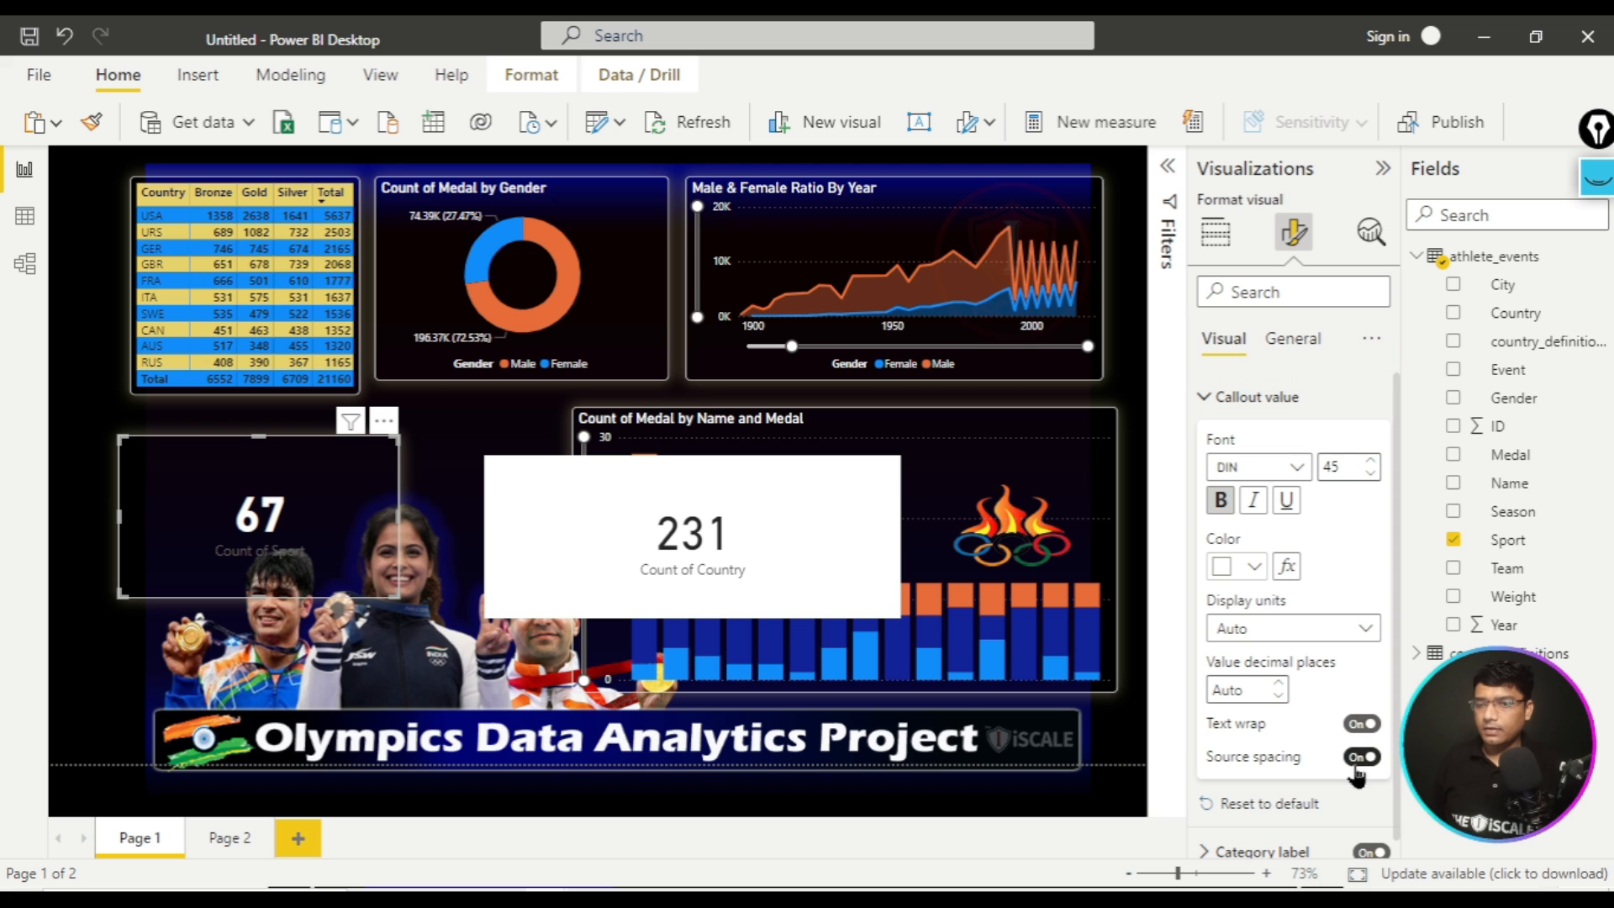
# - Turn off the Count of Sport card's category label and shrink the card to about the medal matrix's width
pyautogui.click(1363, 851)
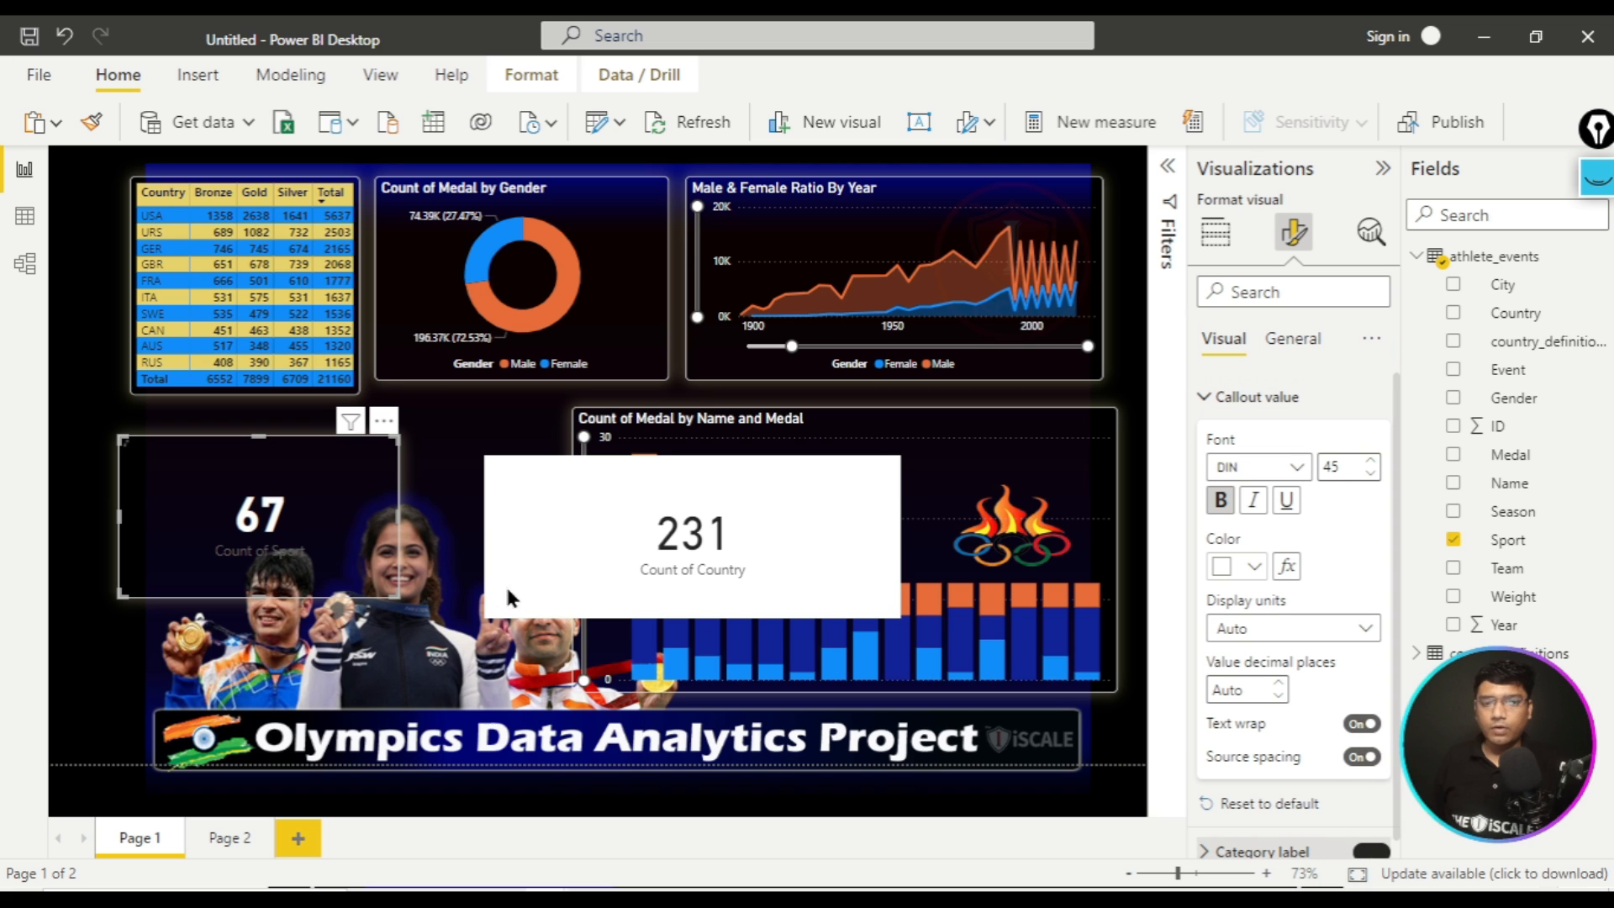
pyautogui.moveTo(399, 598); pyautogui.dragTo(350, 522)
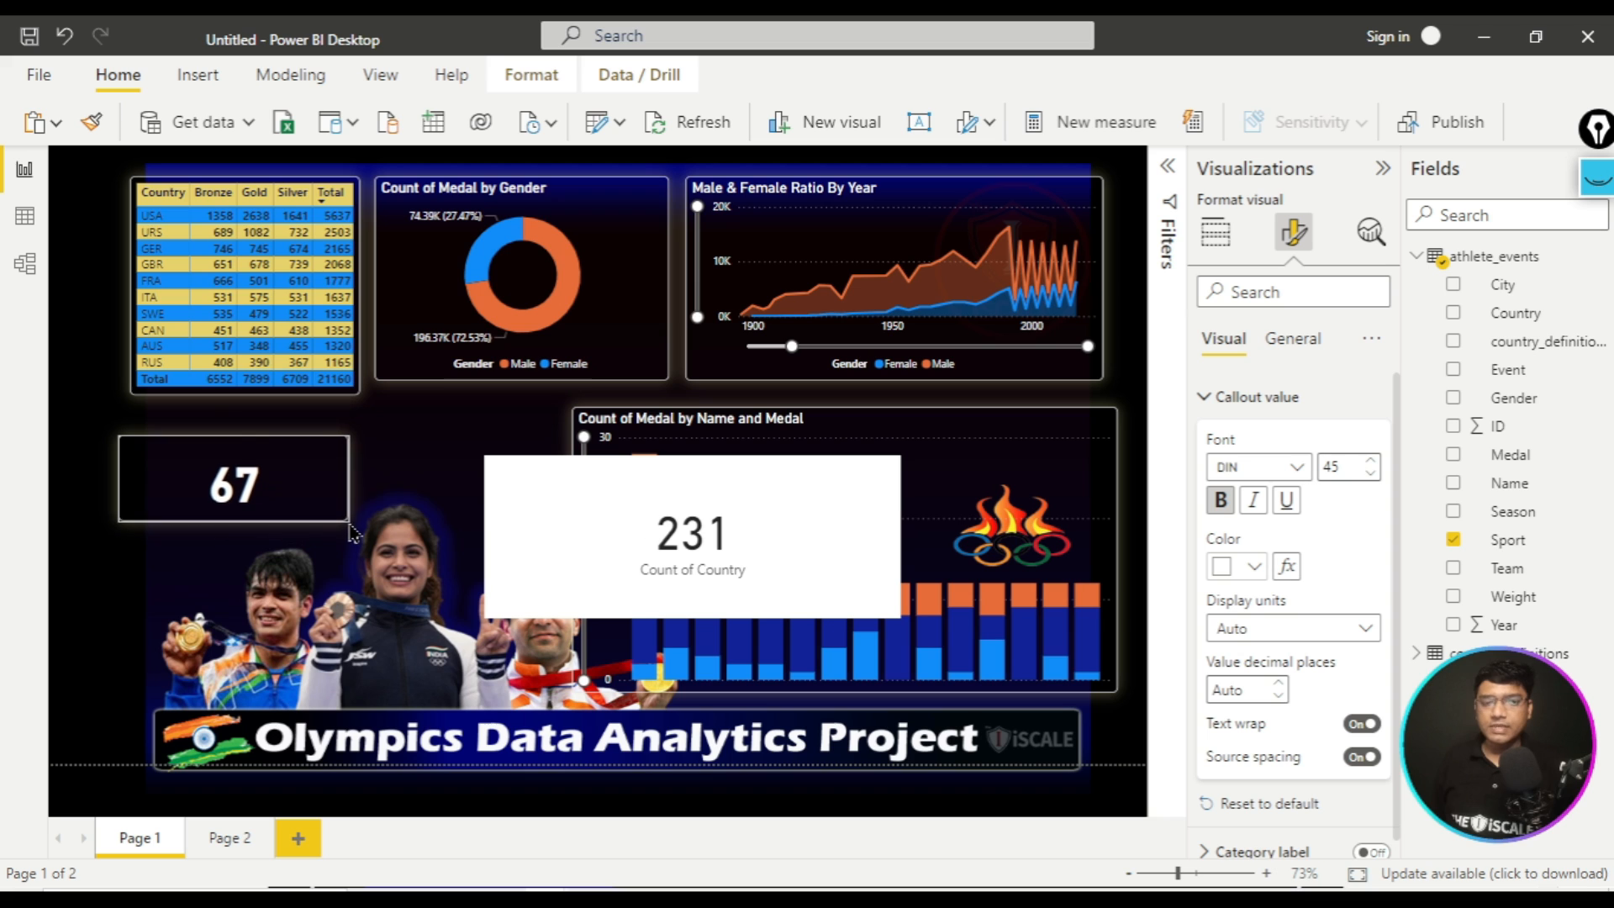
pyautogui.click(1258, 398)
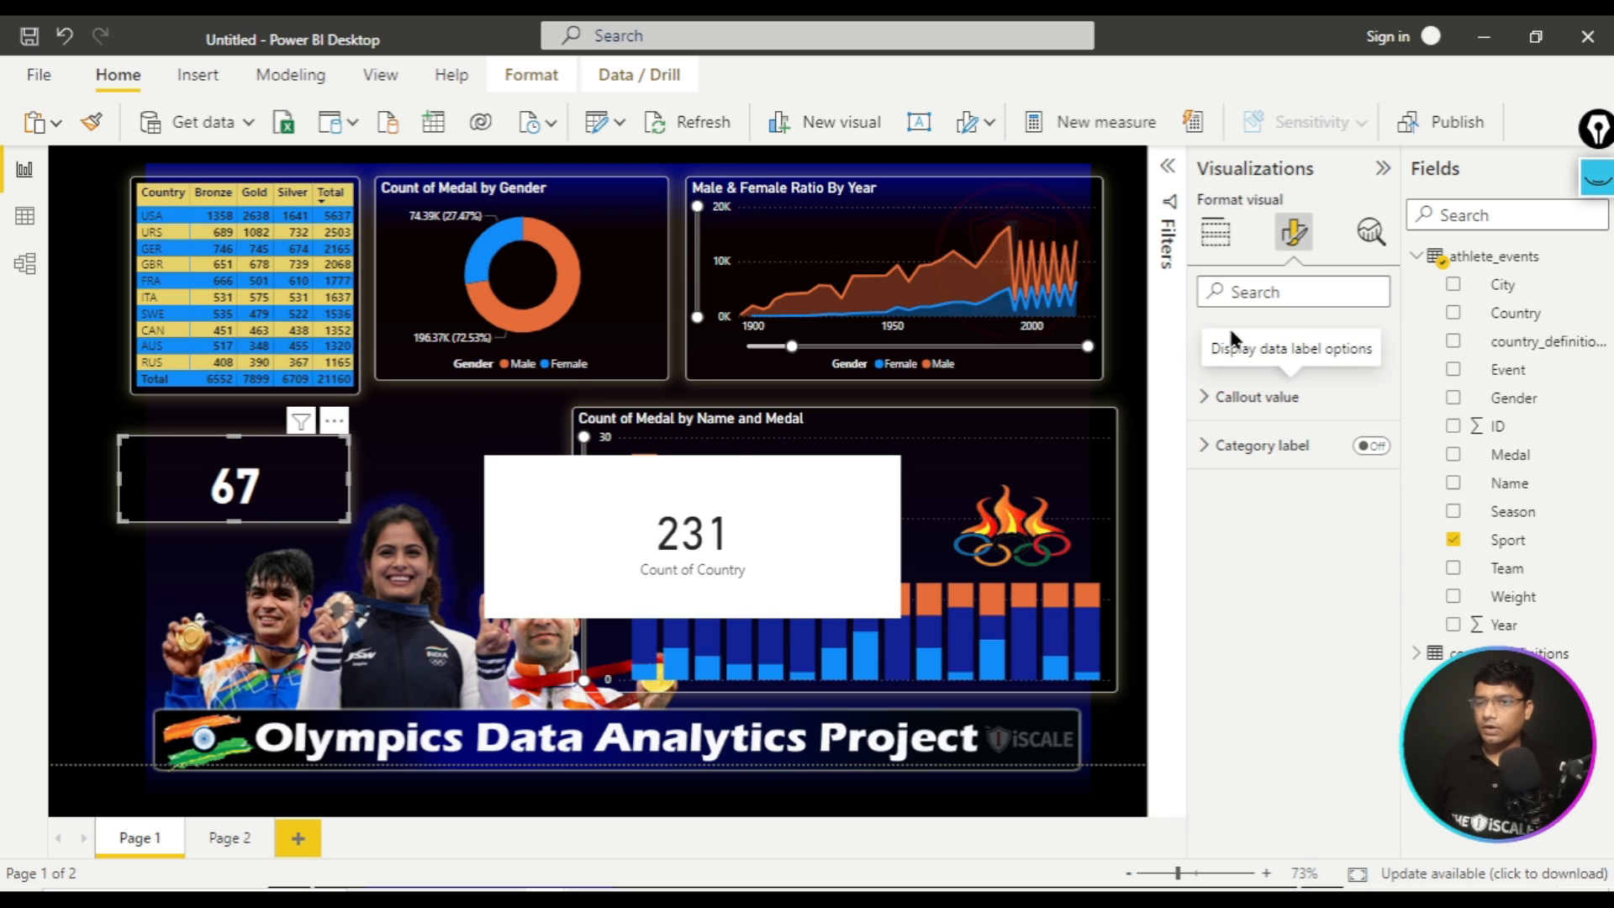
# - Turn on the Count of Sport card's title and check the title wording in the reference dashboard PDF
pyautogui.click(1281, 346)
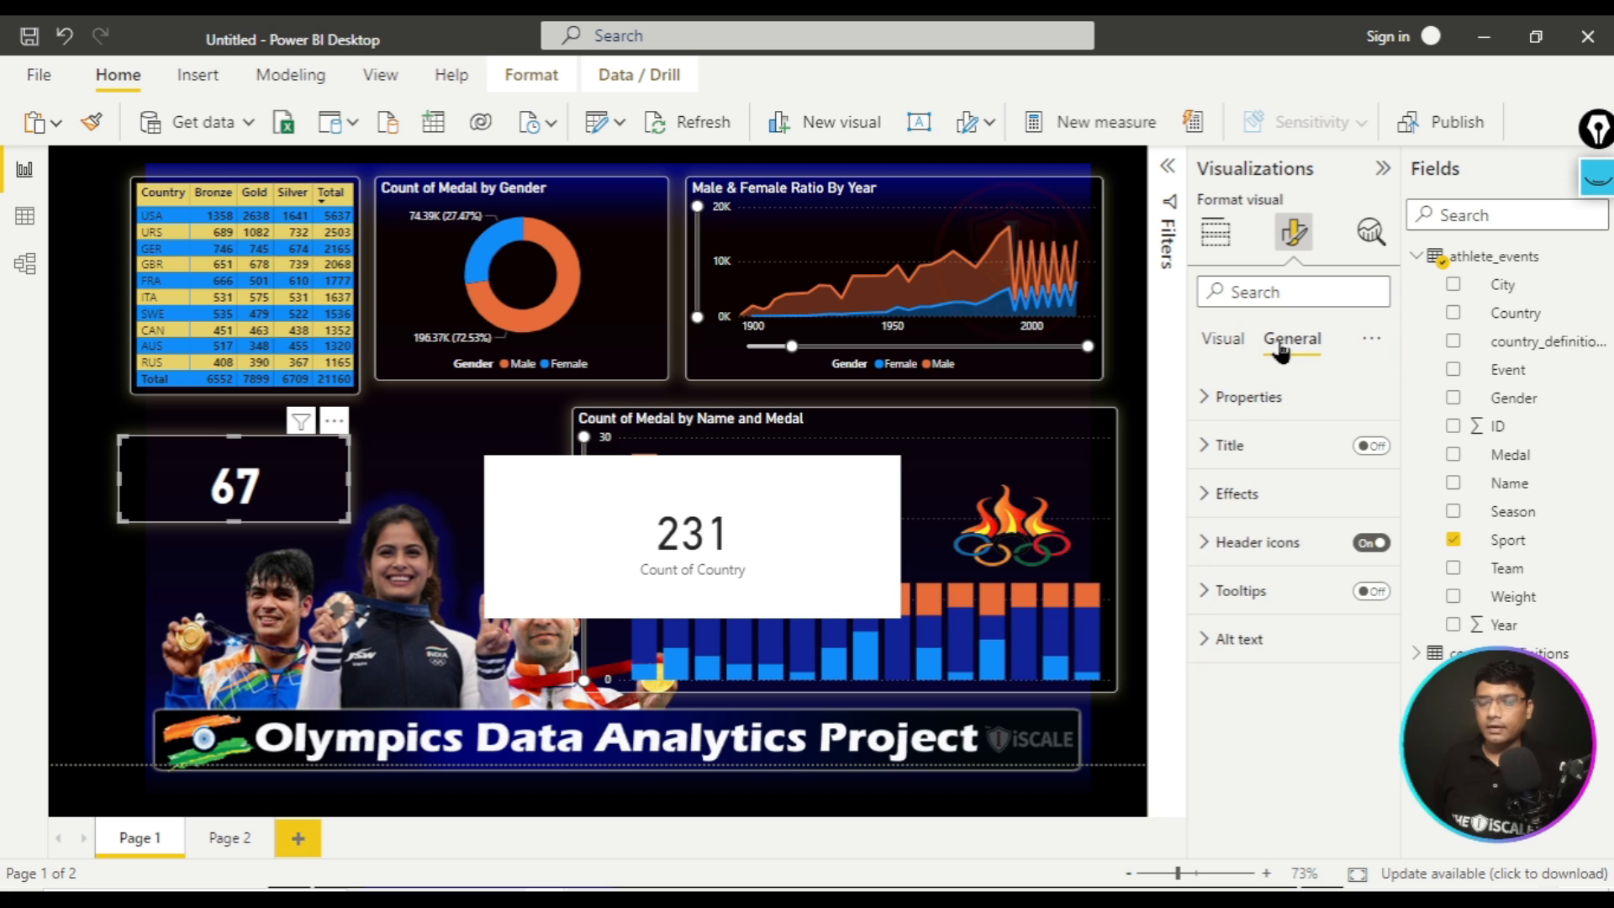
pyautogui.click(1376, 445)
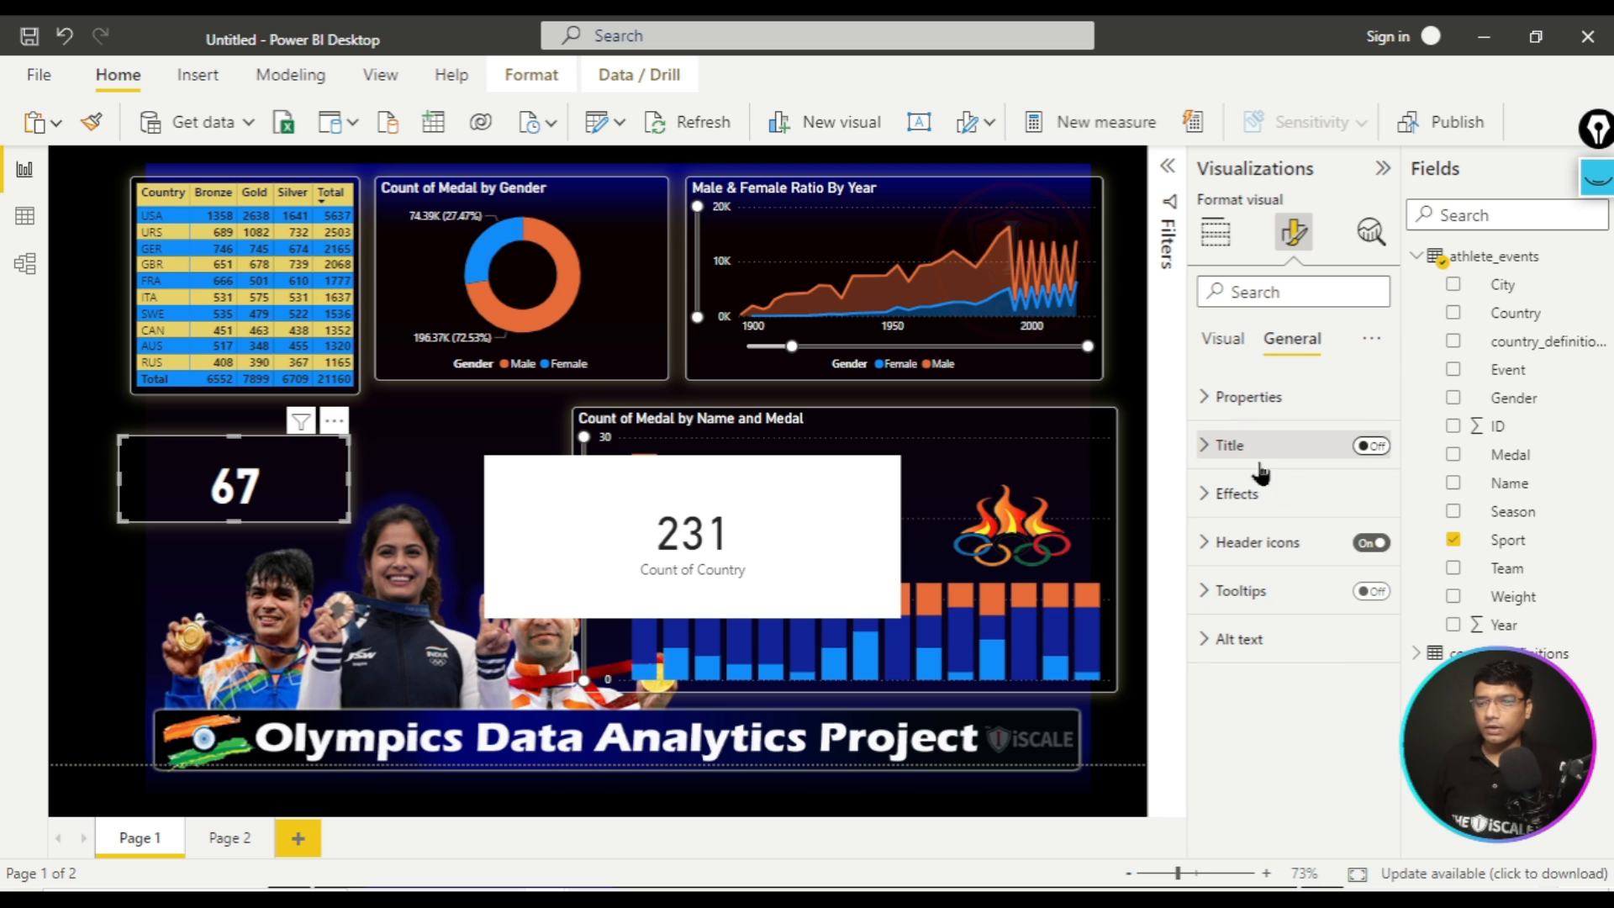
pyautogui.click(623, 885)
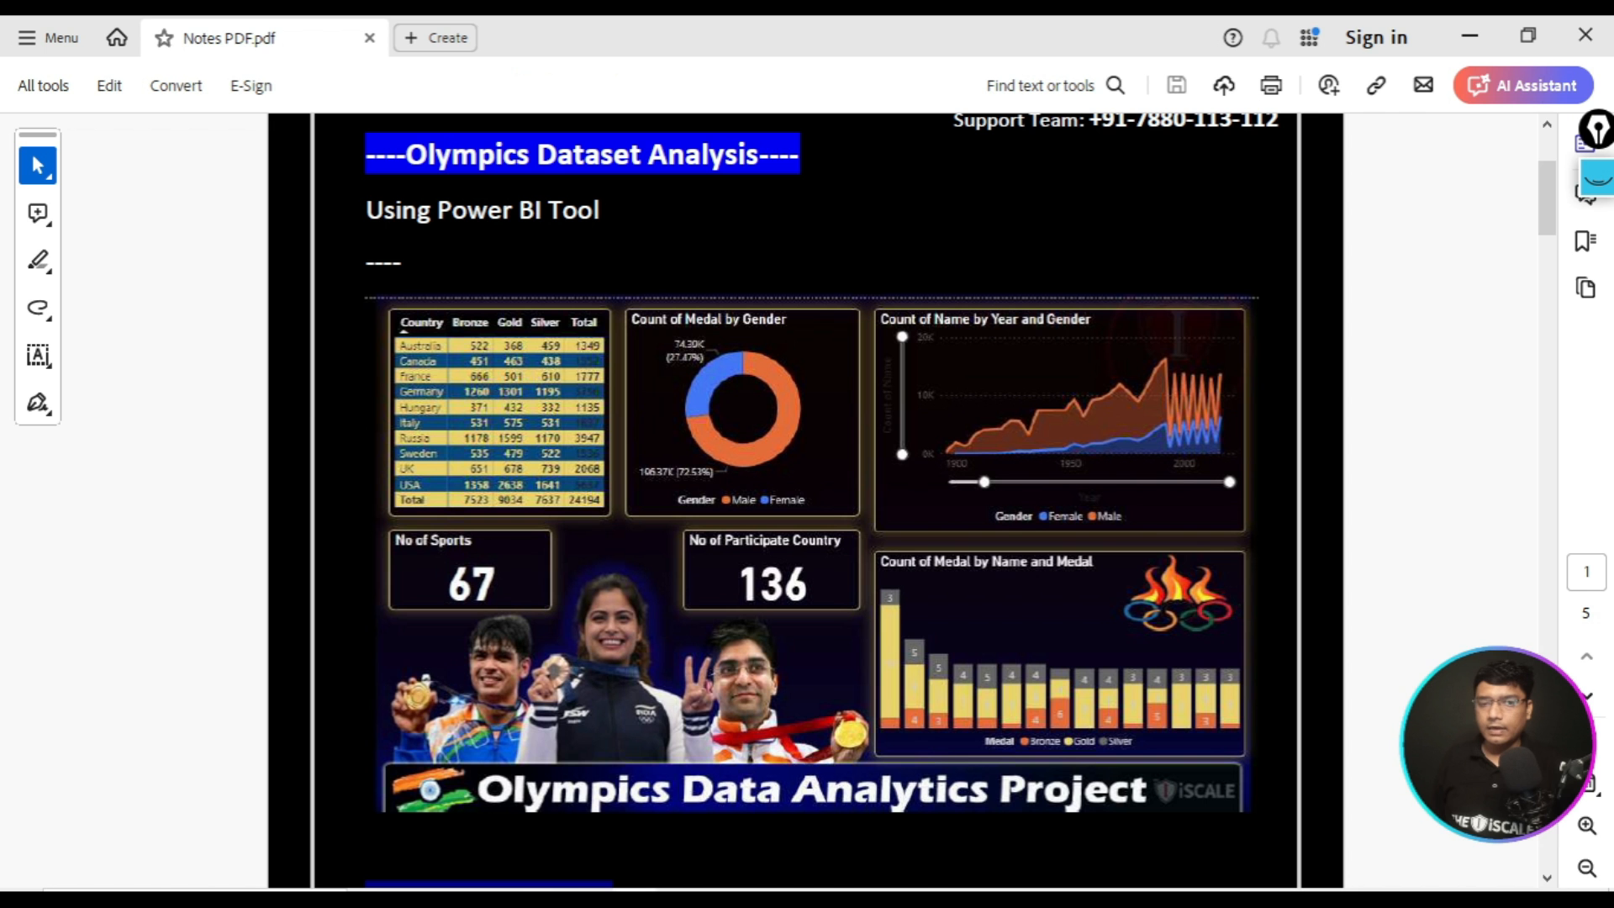
pyautogui.click(624, 885)
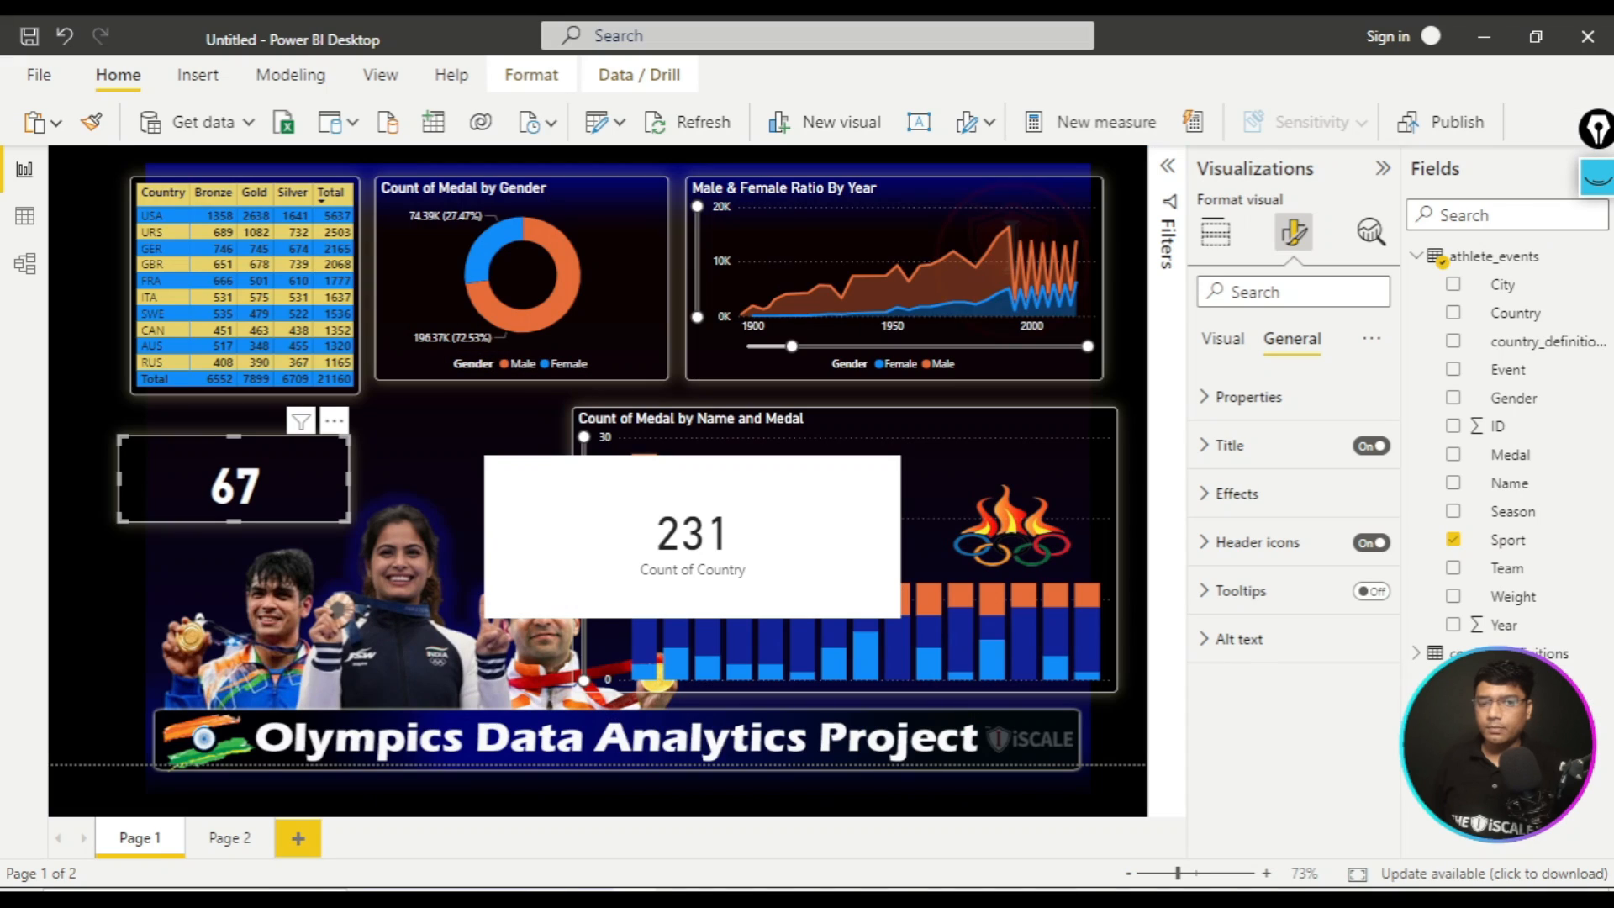
# - Title the Count of Sport card "No of Sports" and place it directly beneath the medal matrix
pyautogui.click(1228, 445)
pyautogui.click(1247, 513)
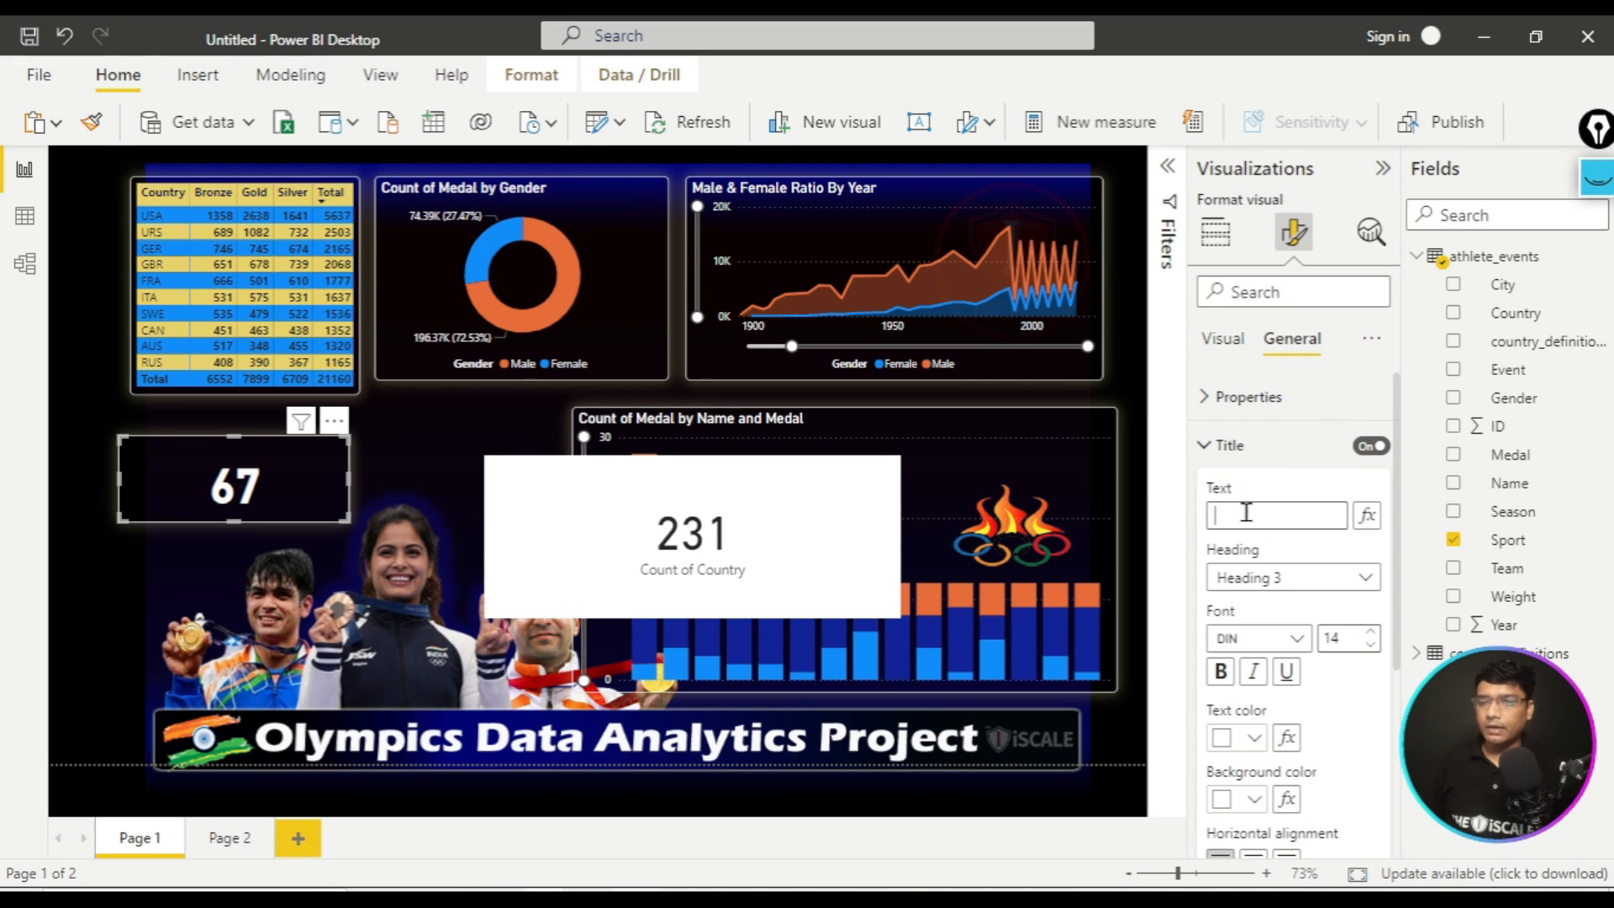
pyautogui.write('No')
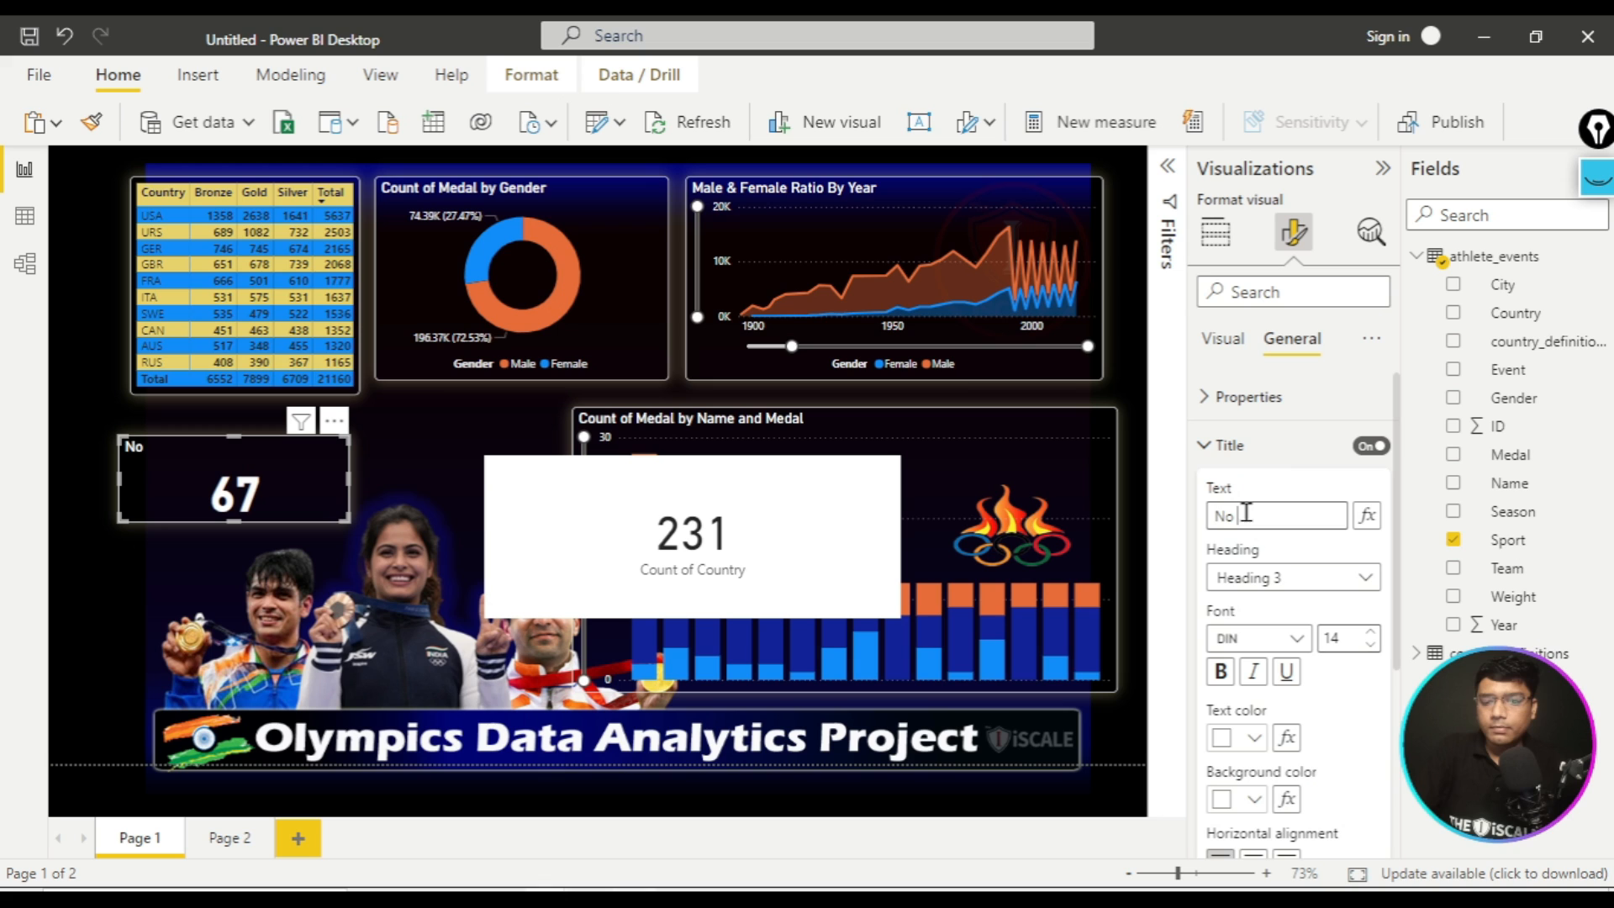
pyautogui.write('.of Sports')
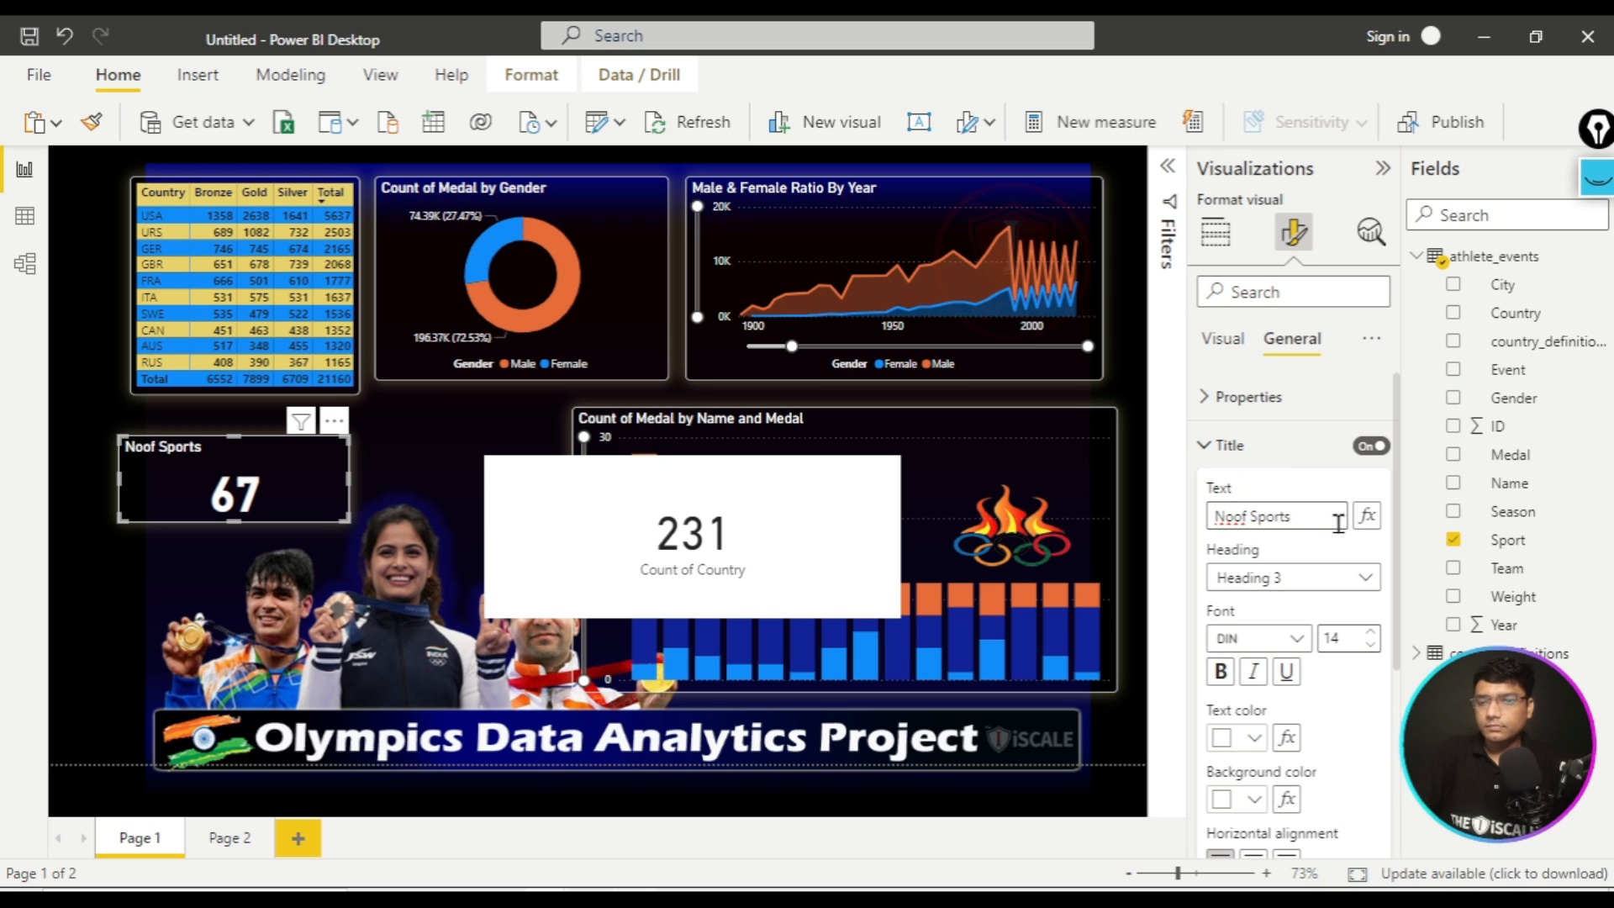
pyautogui.click(1237, 515)
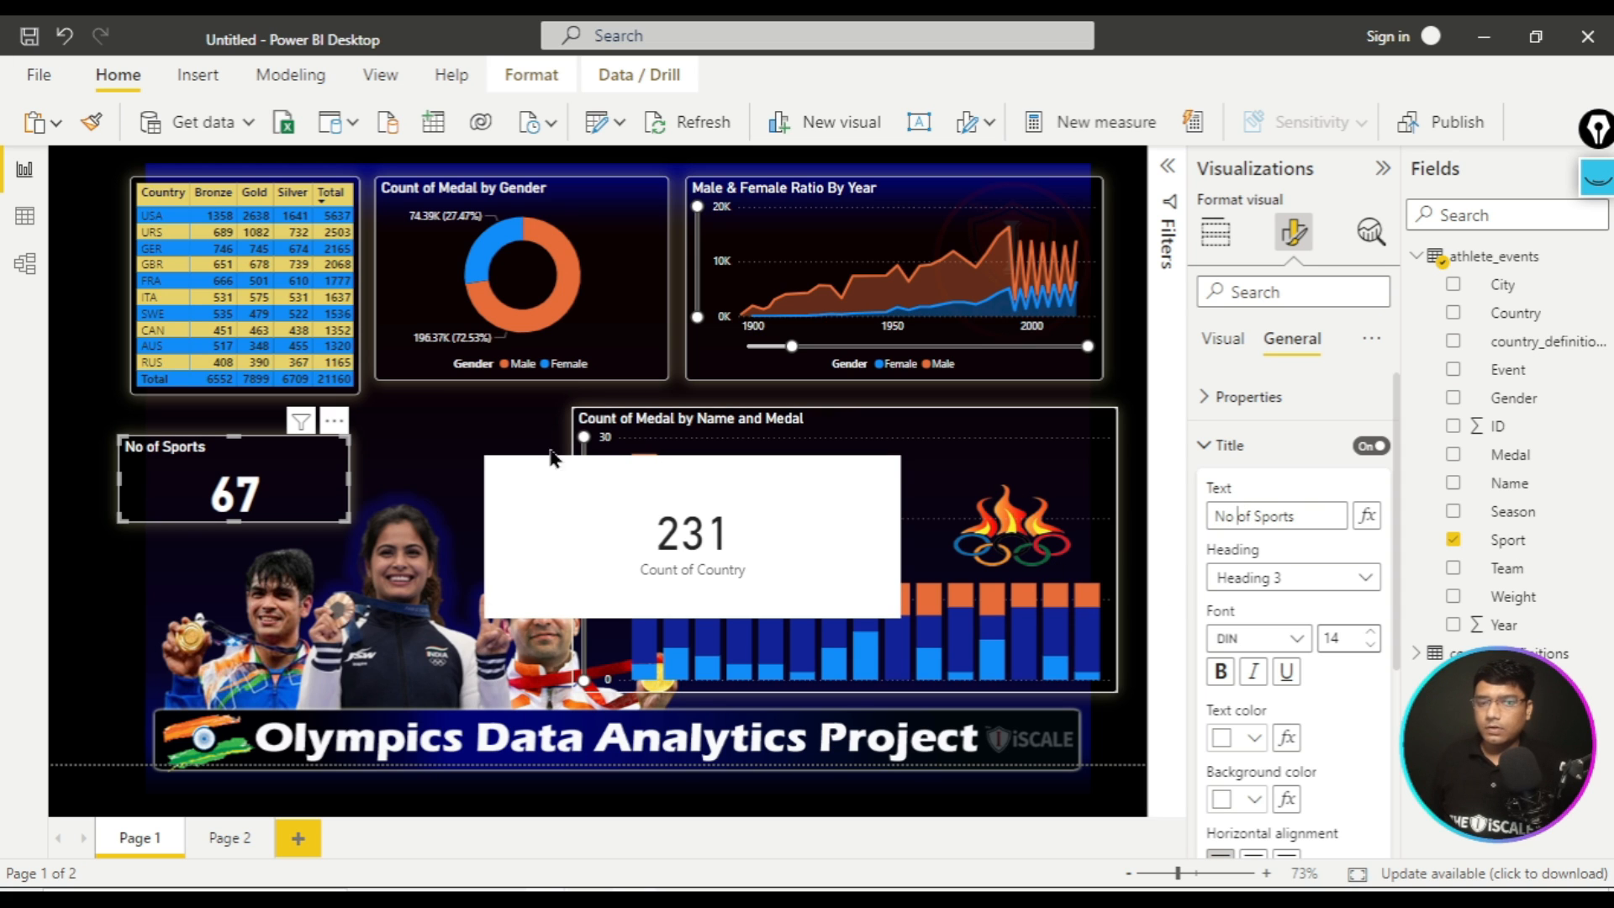
pyautogui.moveTo(348, 481); pyautogui.dragTo(335, 432)
pyautogui.click(396, 464)
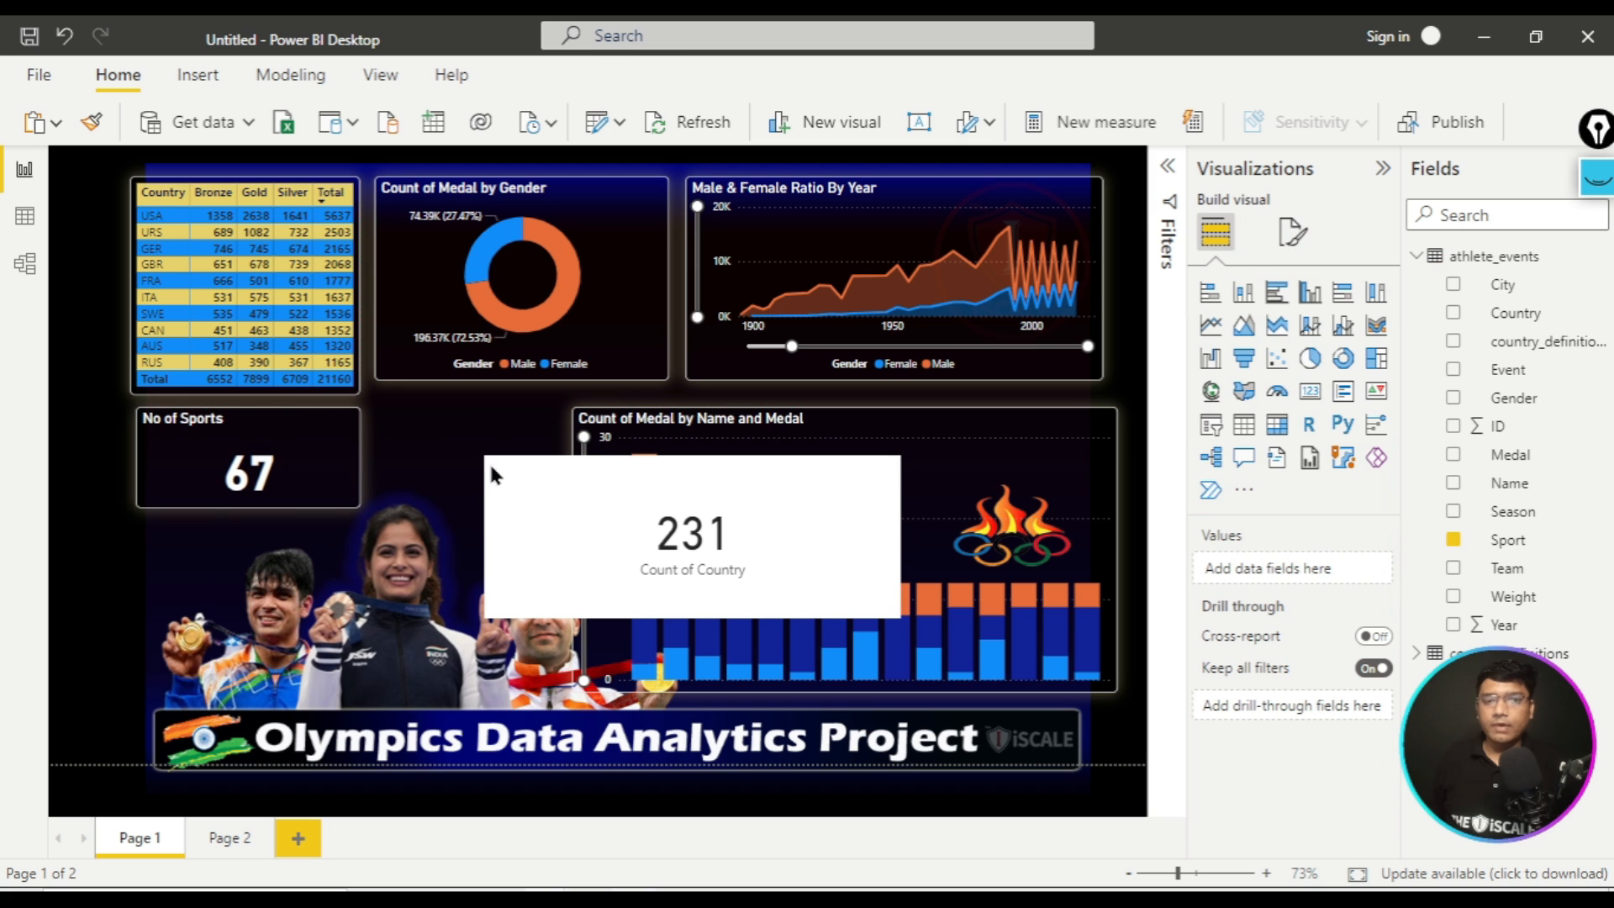
# - Copy the No of Sports card's formatting onto the Count of Country card with Format Painter
pyautogui.click(299, 421)
pyautogui.click(91, 122)
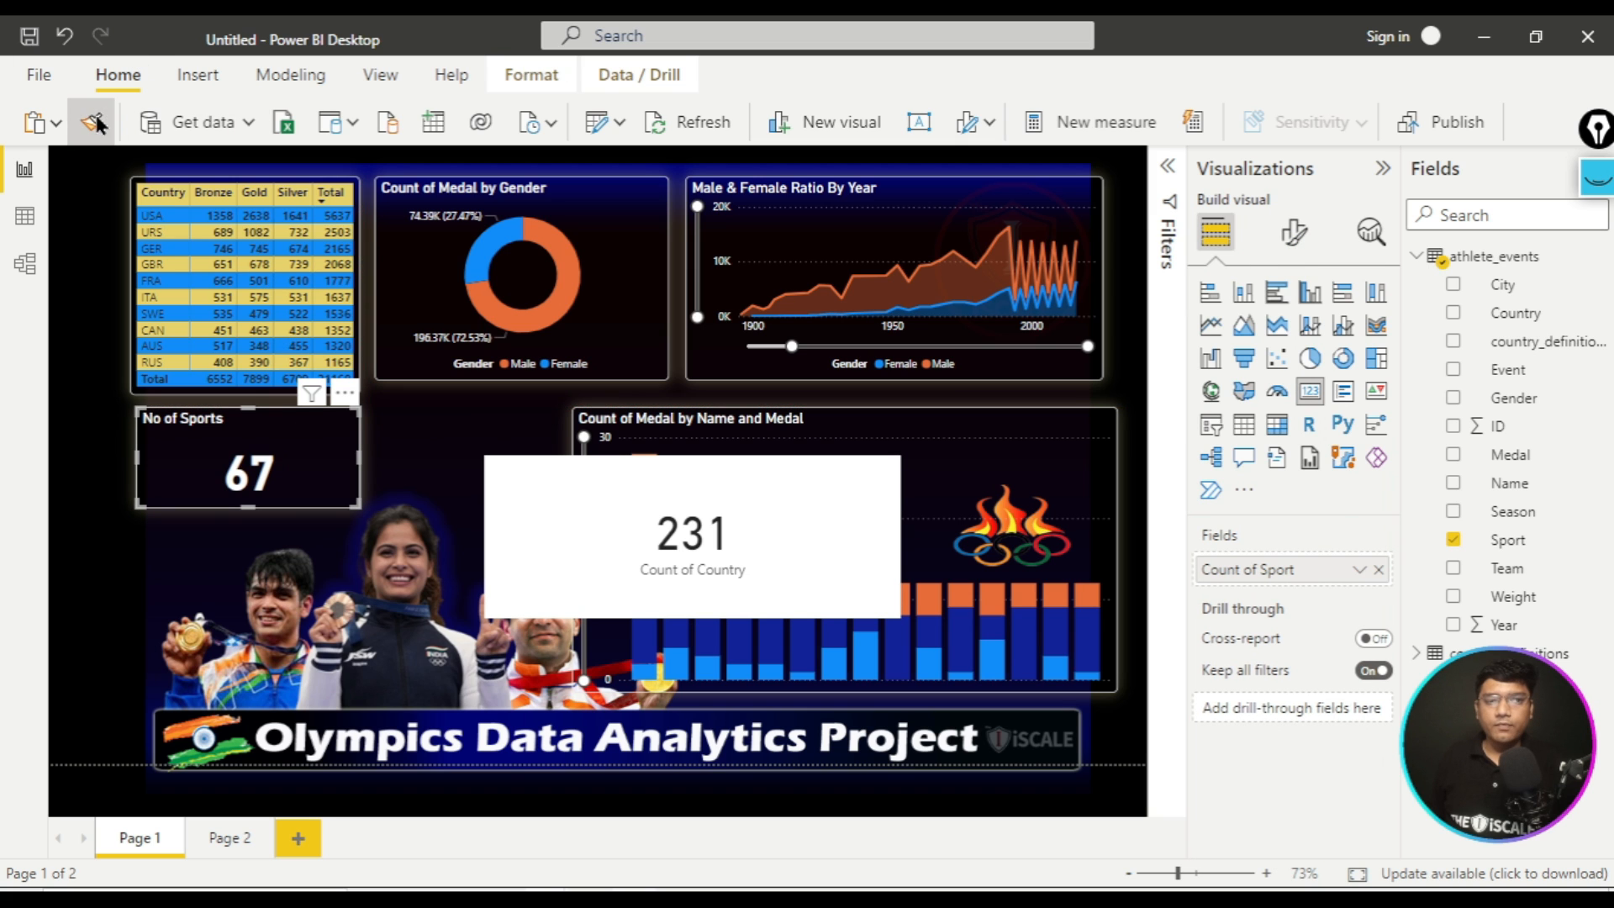
pyautogui.click(761, 530)
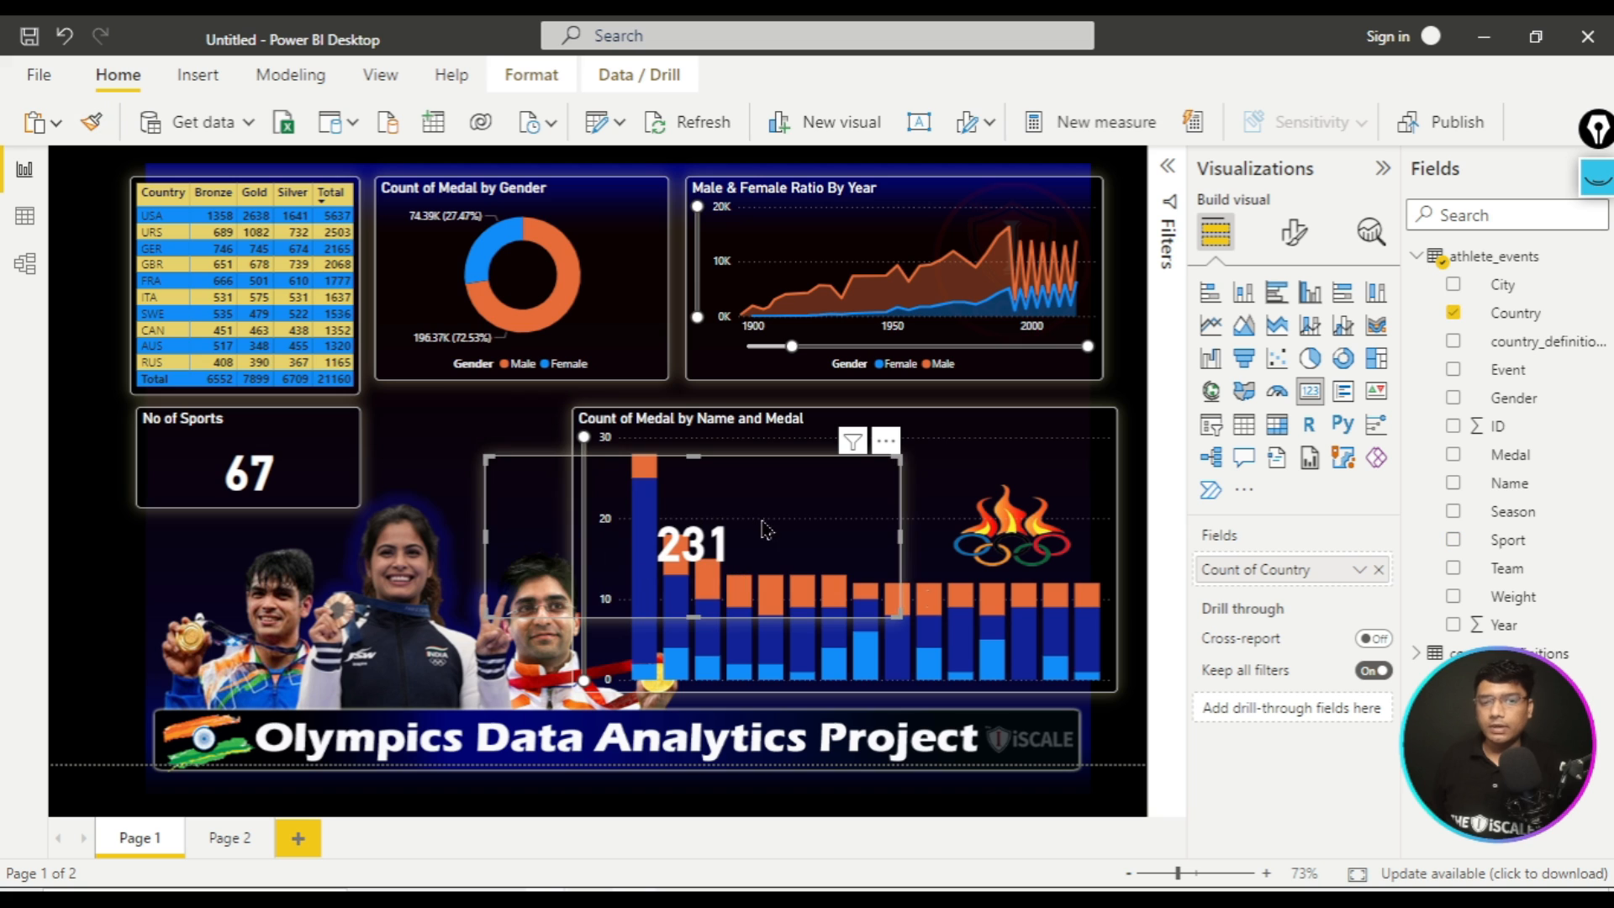
# - Shrink the Count of Country card and fit it between the No of Sports card and the medal bar chart
pyautogui.moveTo(898, 621); pyautogui.dragTo(668, 551)
pyautogui.moveTo(647, 488); pyautogui.dragTo(538, 437)
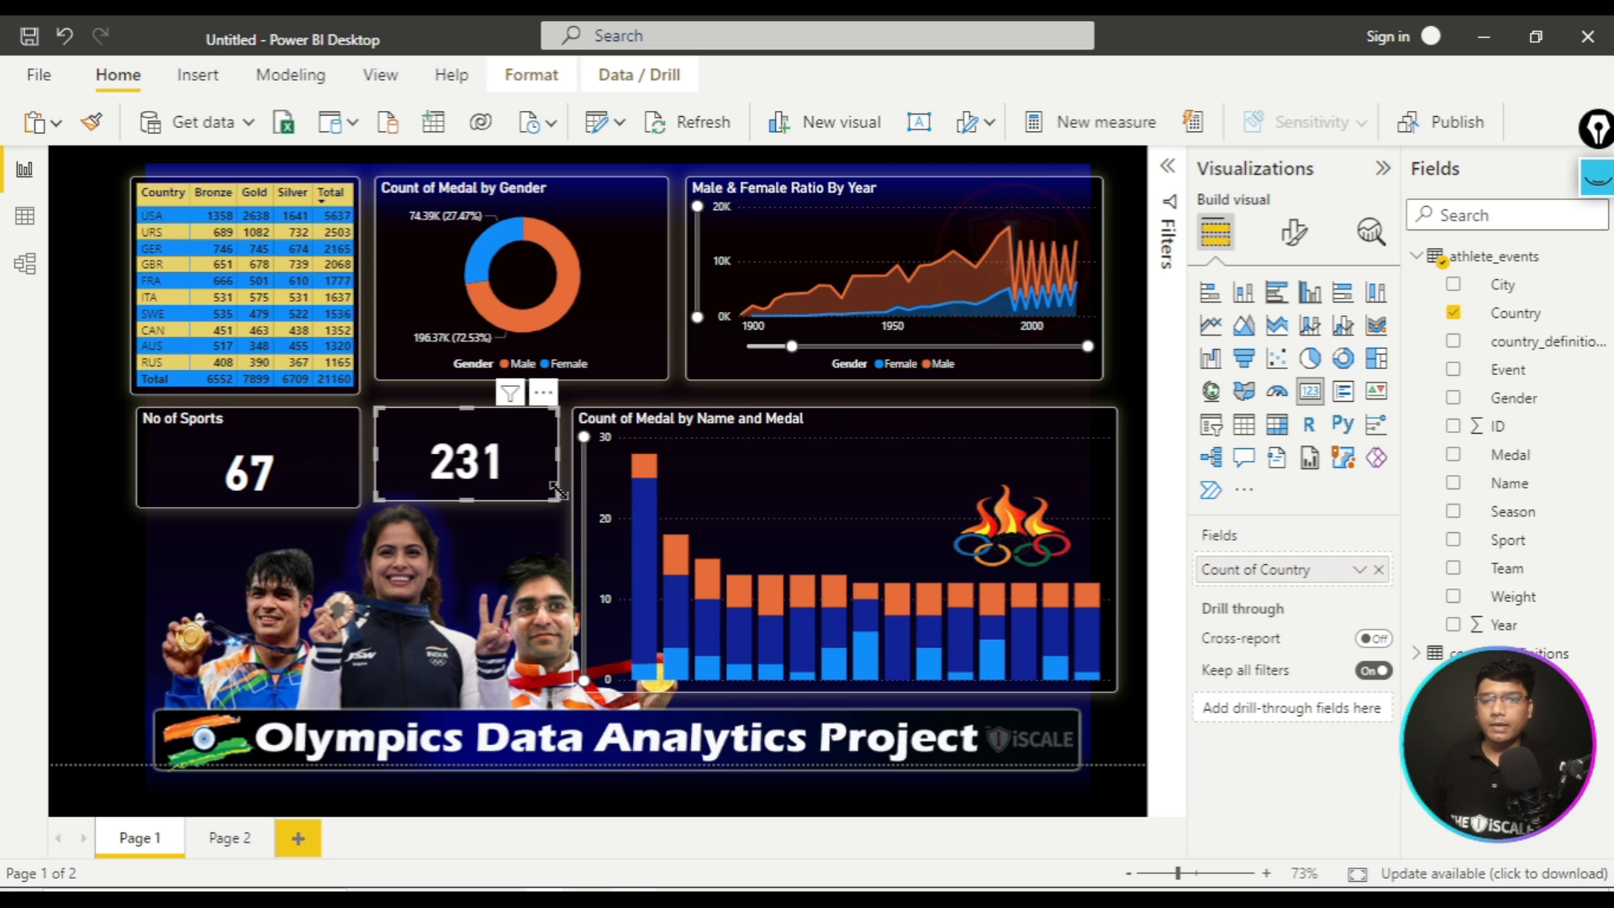
pyautogui.moveTo(555, 506); pyautogui.dragTo(549, 506)
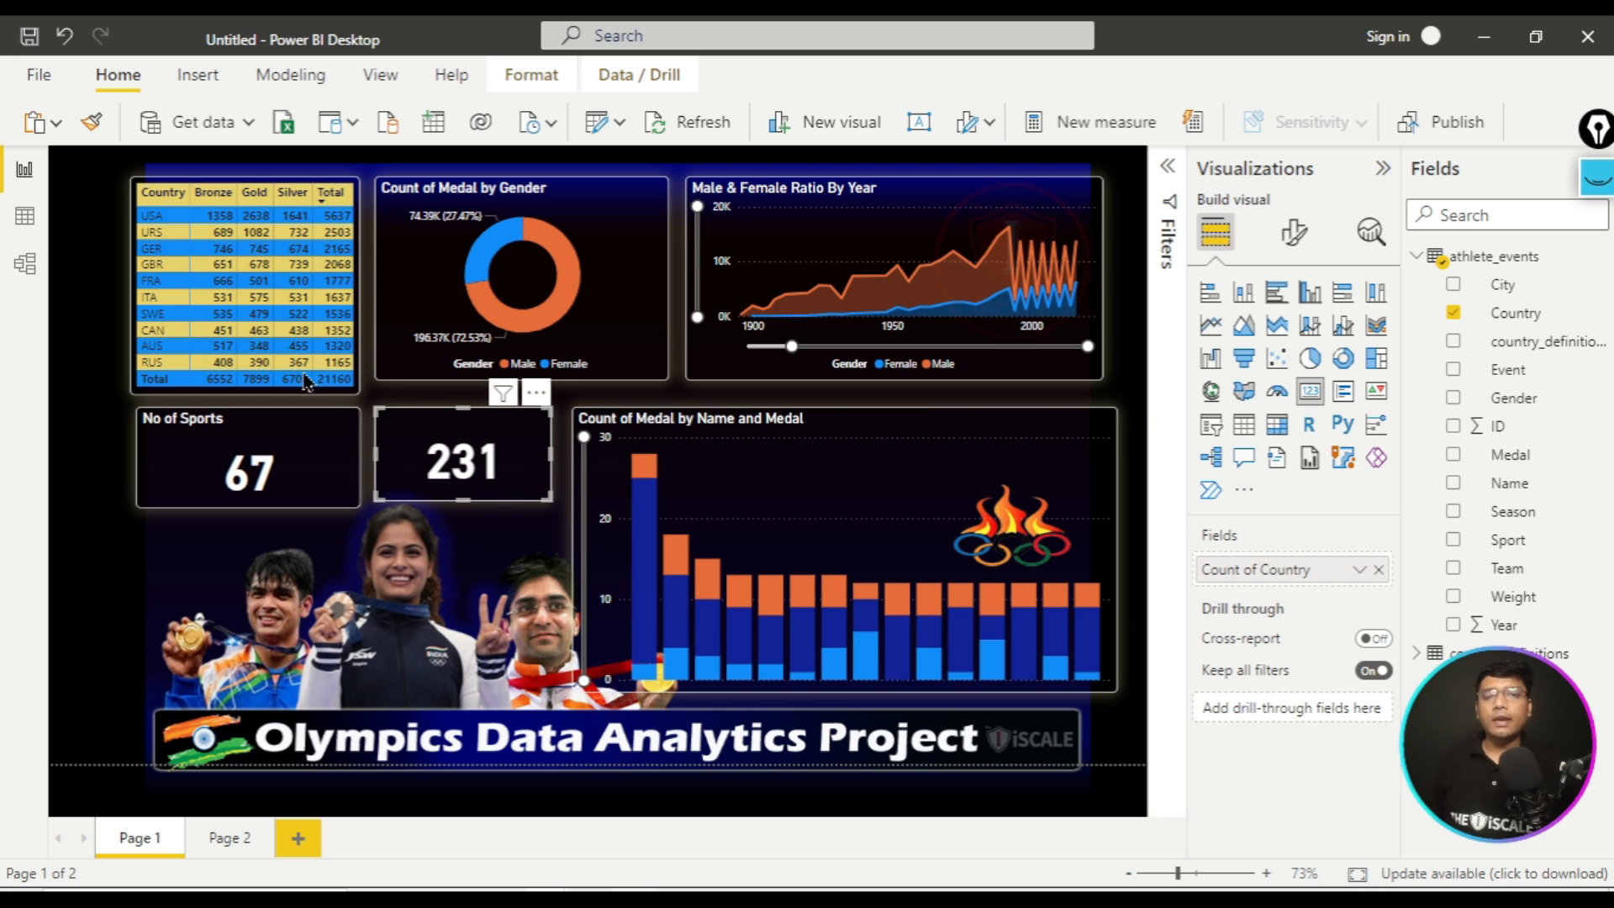
pyautogui.click(1131, 388)
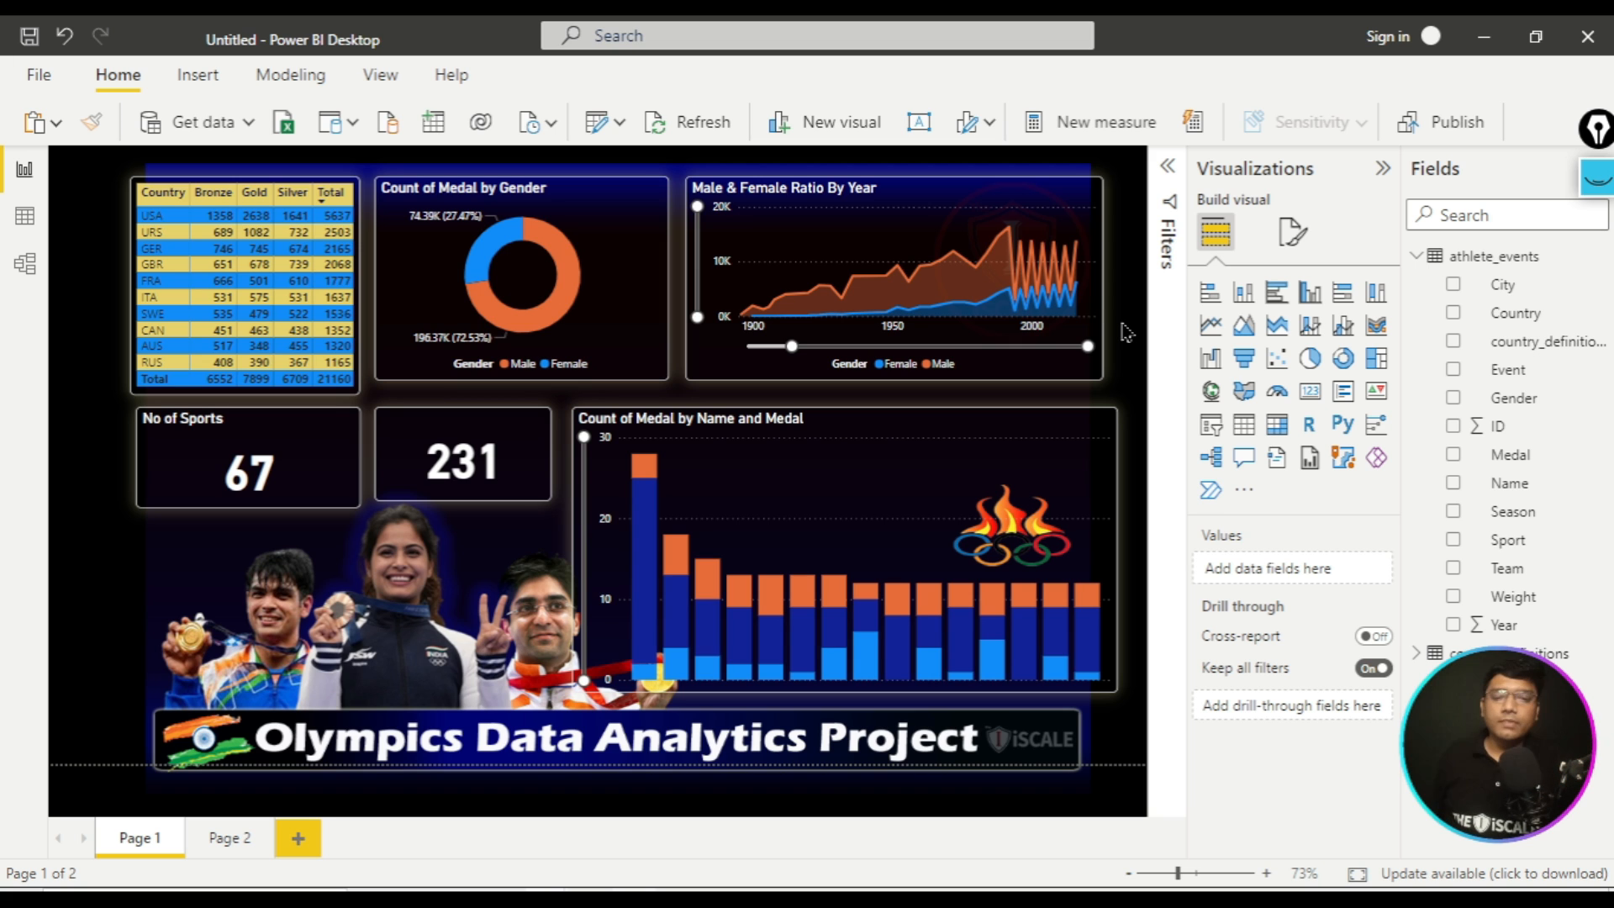
# - Switch to the Project P BI report, select the No of participating countries card and show its filters and the field list
pyautogui.moveTo(547, 898)
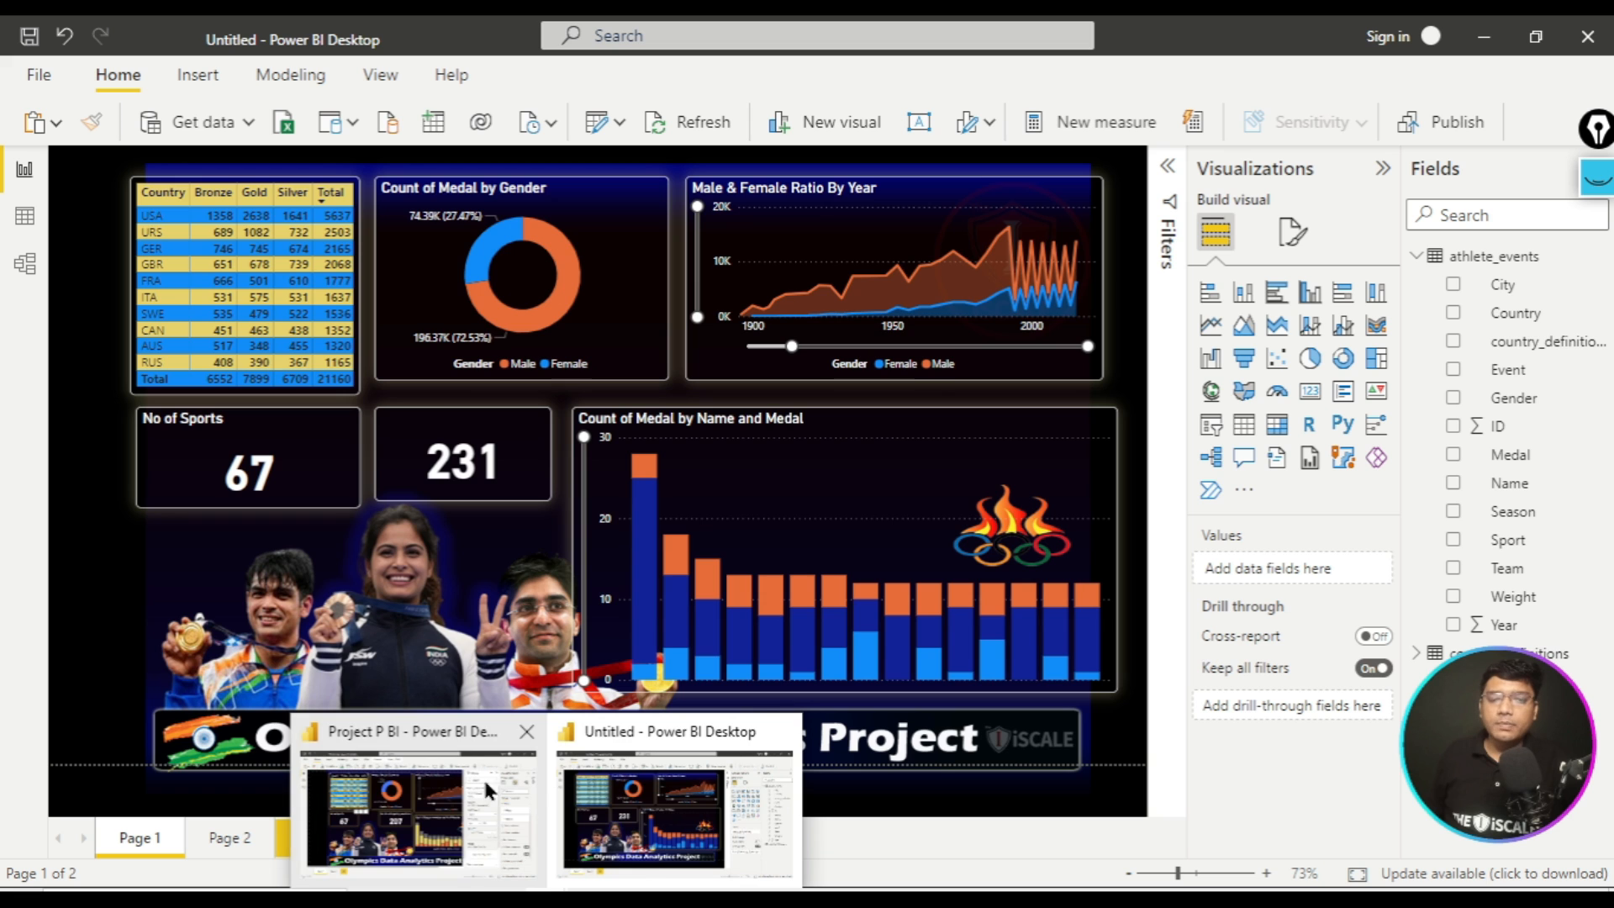
pyautogui.click(488, 790)
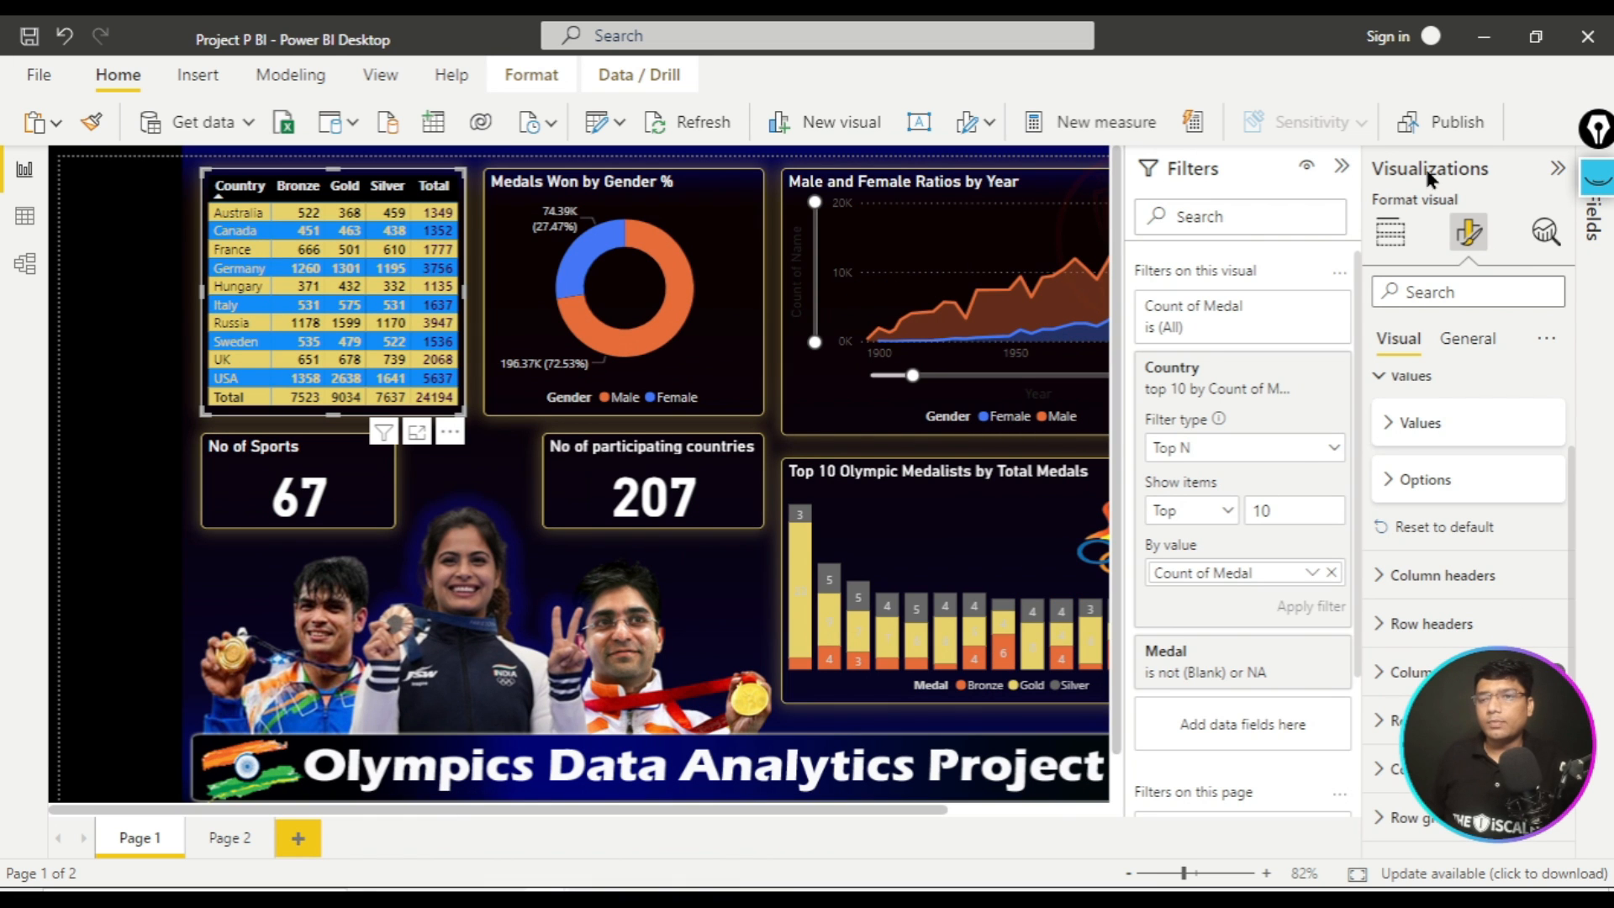
pyautogui.click(1341, 169)
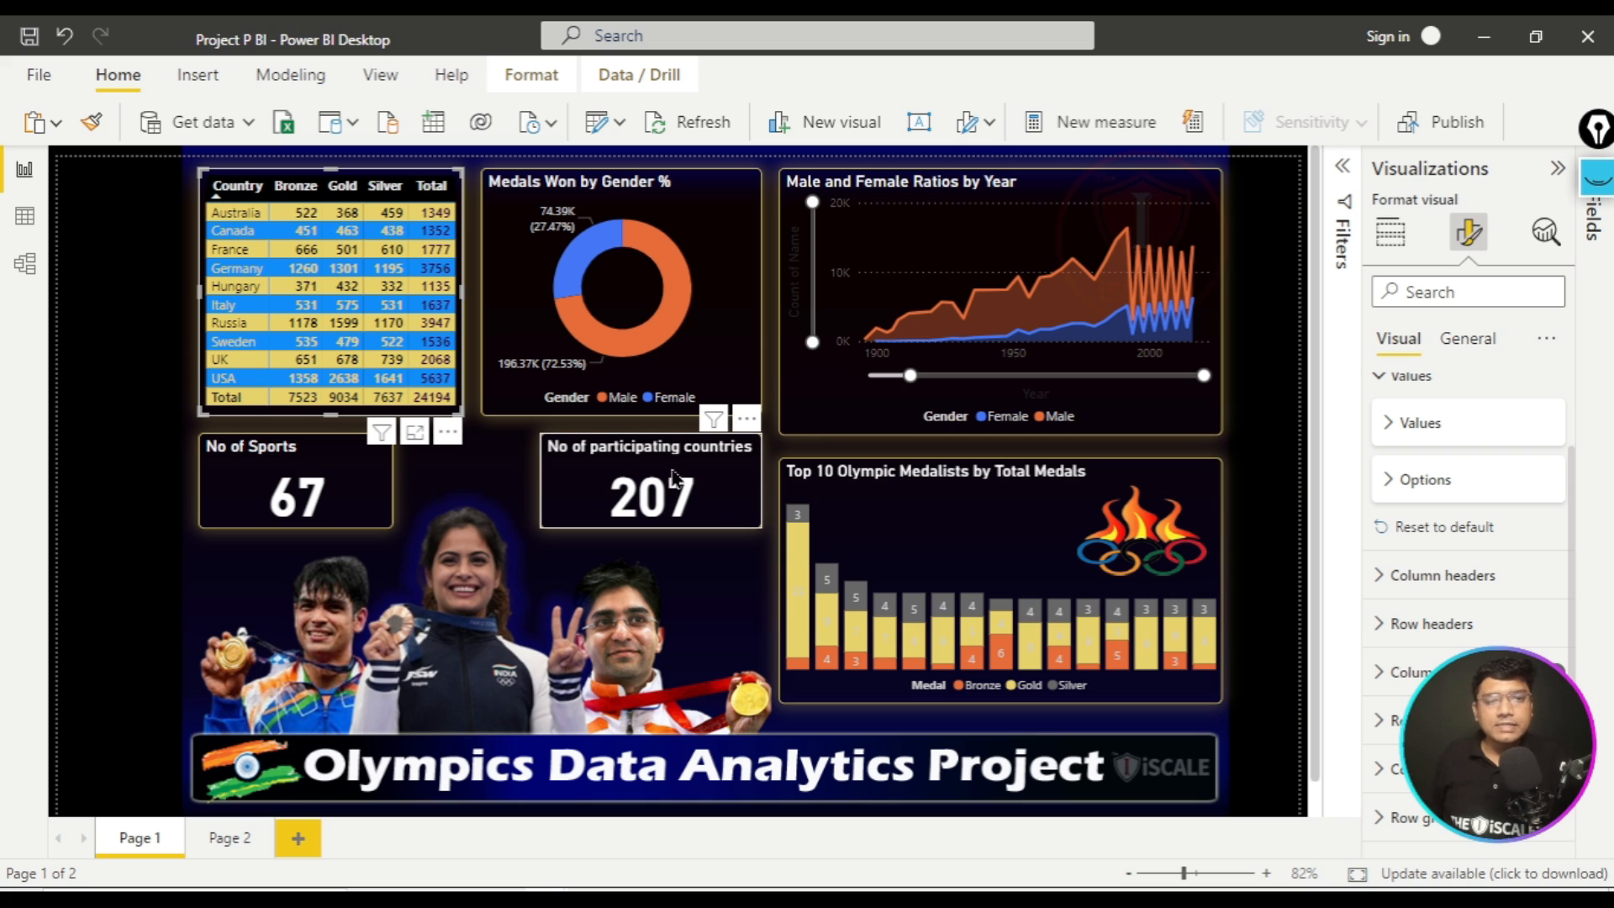
pyautogui.click(725, 473)
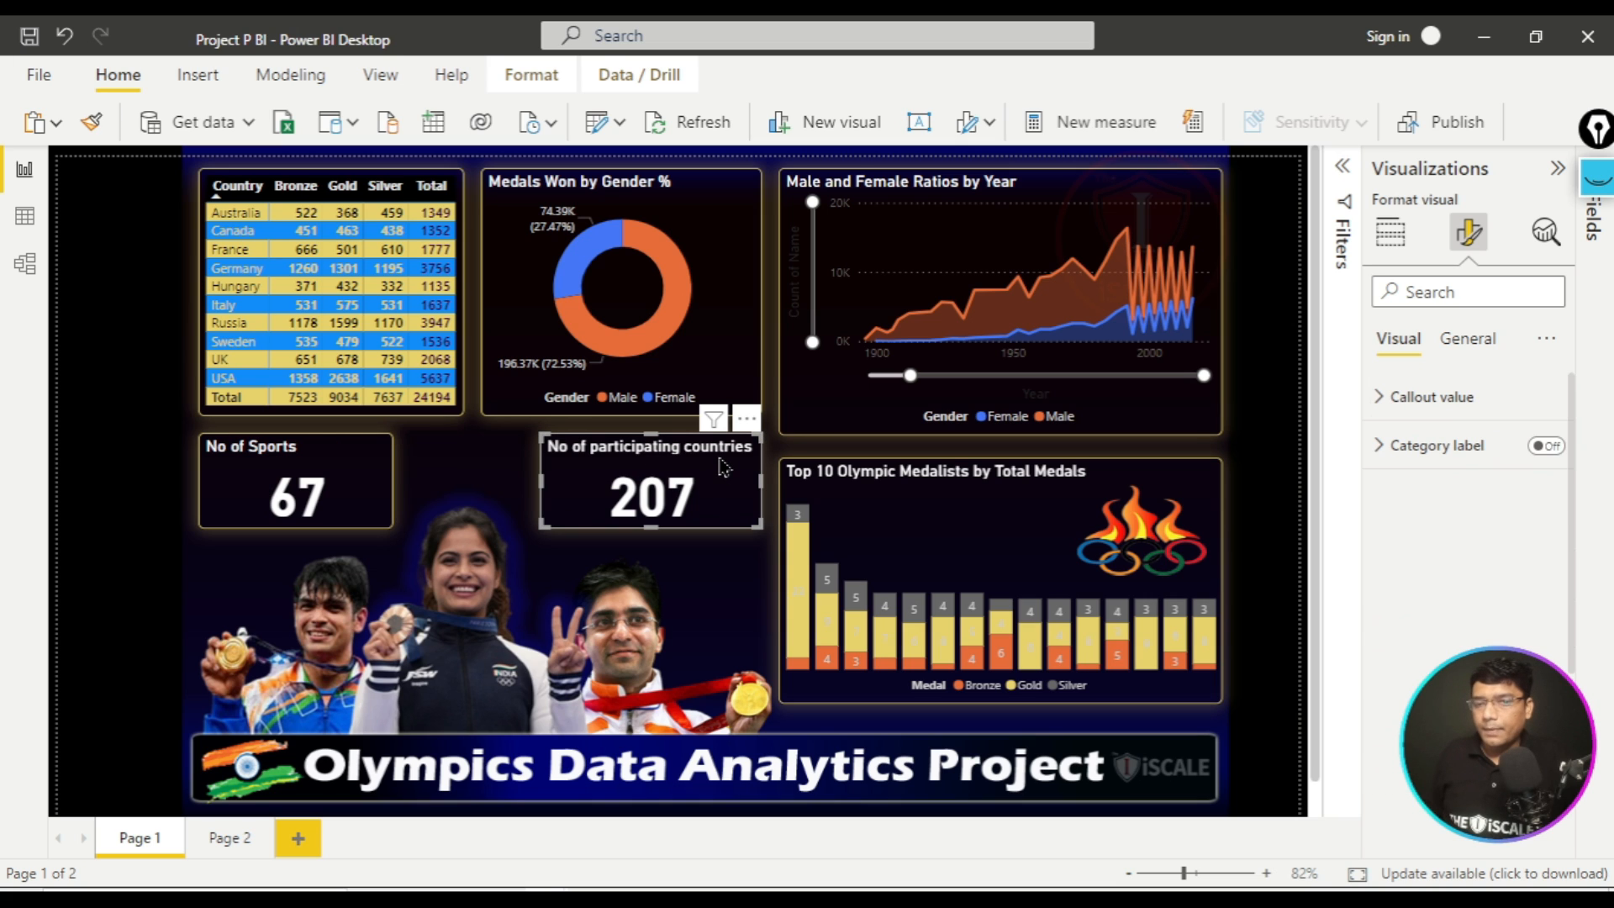
pyautogui.click(1343, 171)
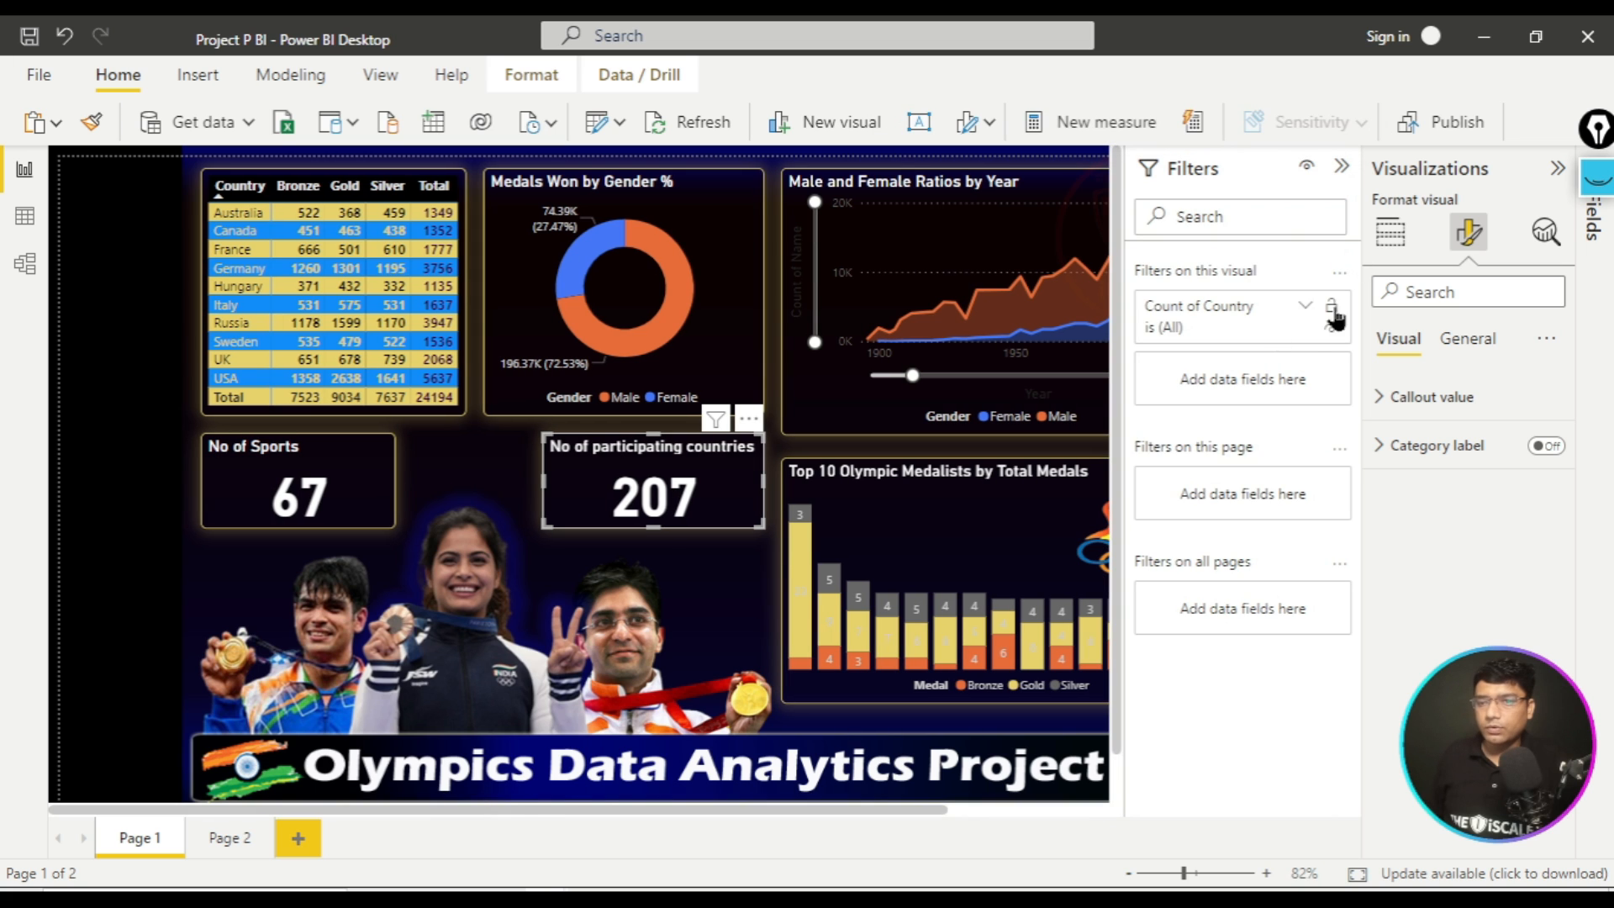
pyautogui.click(1593, 254)
pyautogui.click(1419, 261)
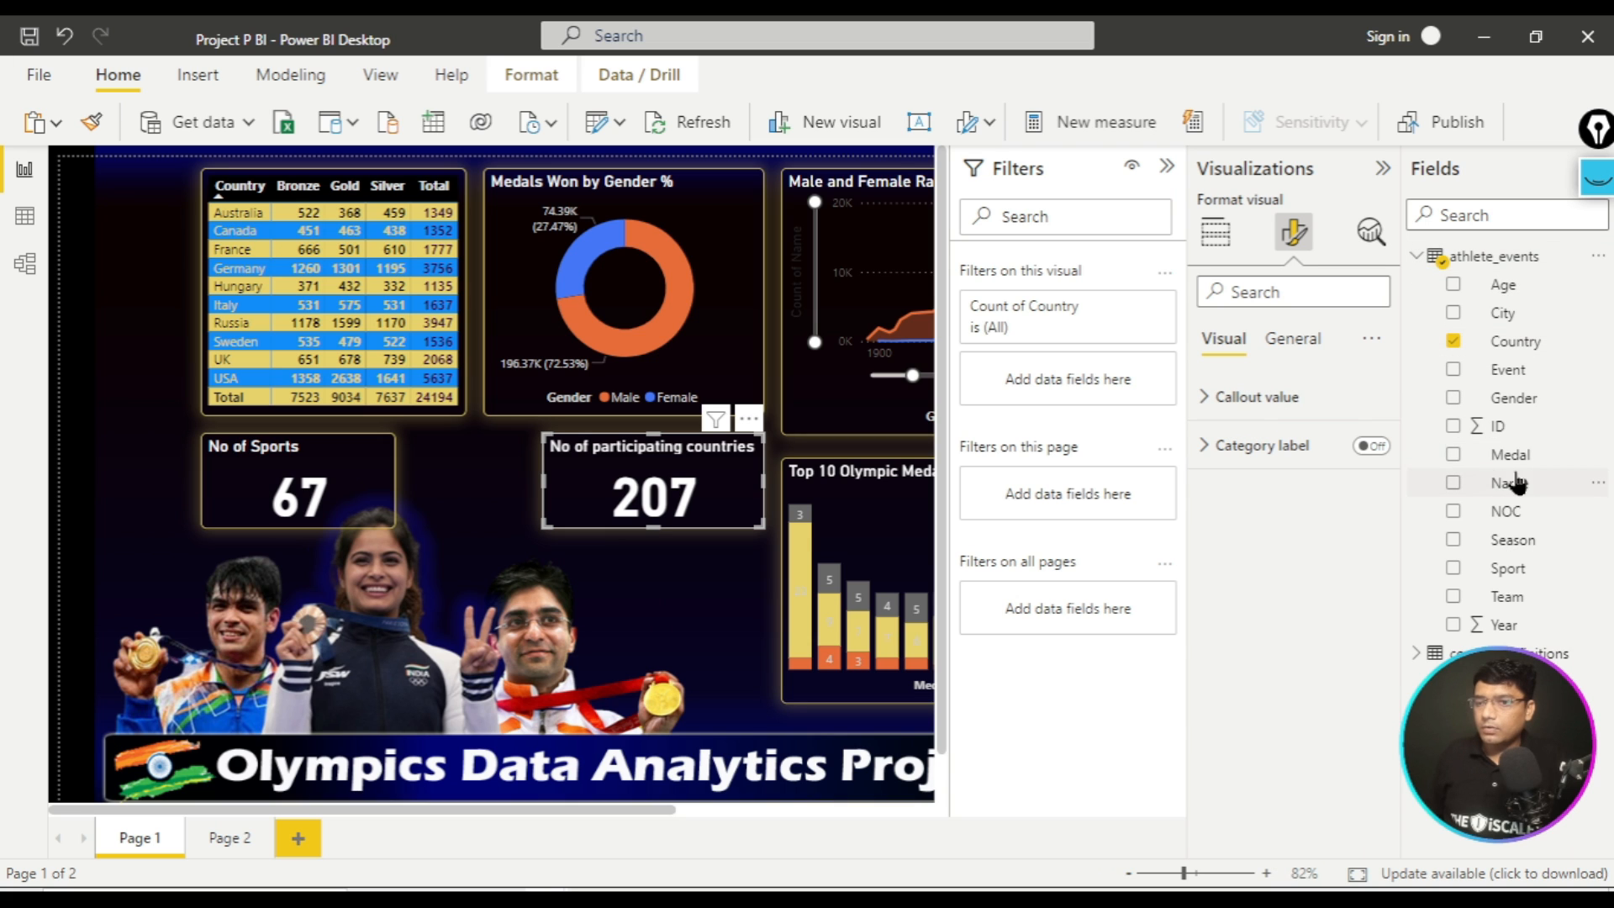
# - Add a Medal filter to the No of participating countries card that excludes (Blank) and NA
pyautogui.moveTo(1517, 471); pyautogui.dragTo(1090, 388)
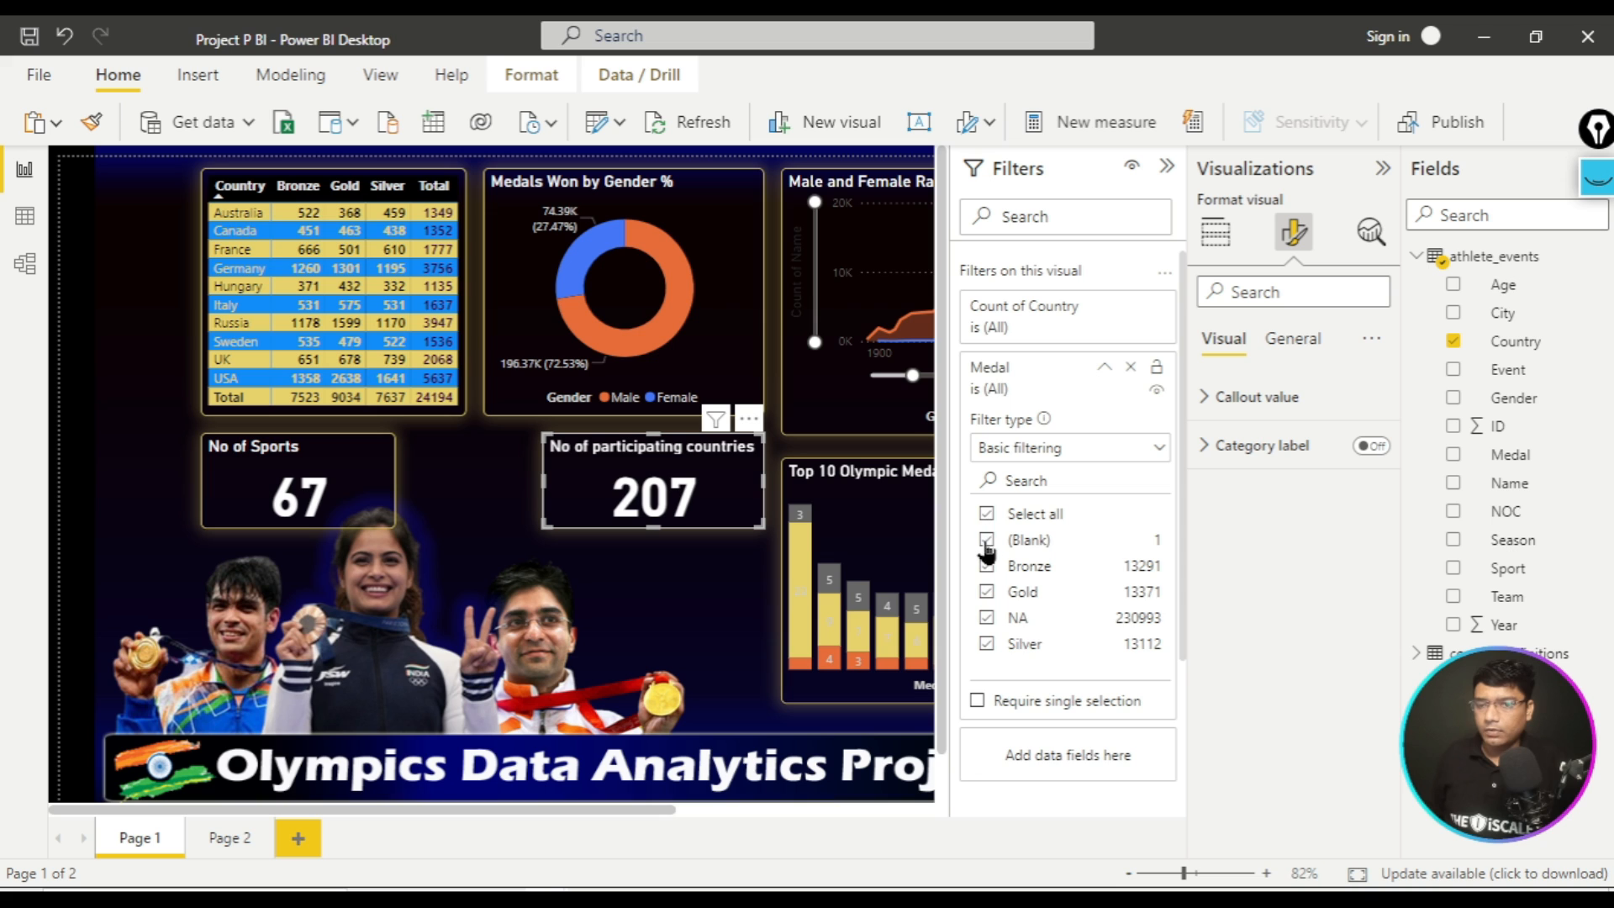
pyautogui.click(986, 540)
pyautogui.click(988, 619)
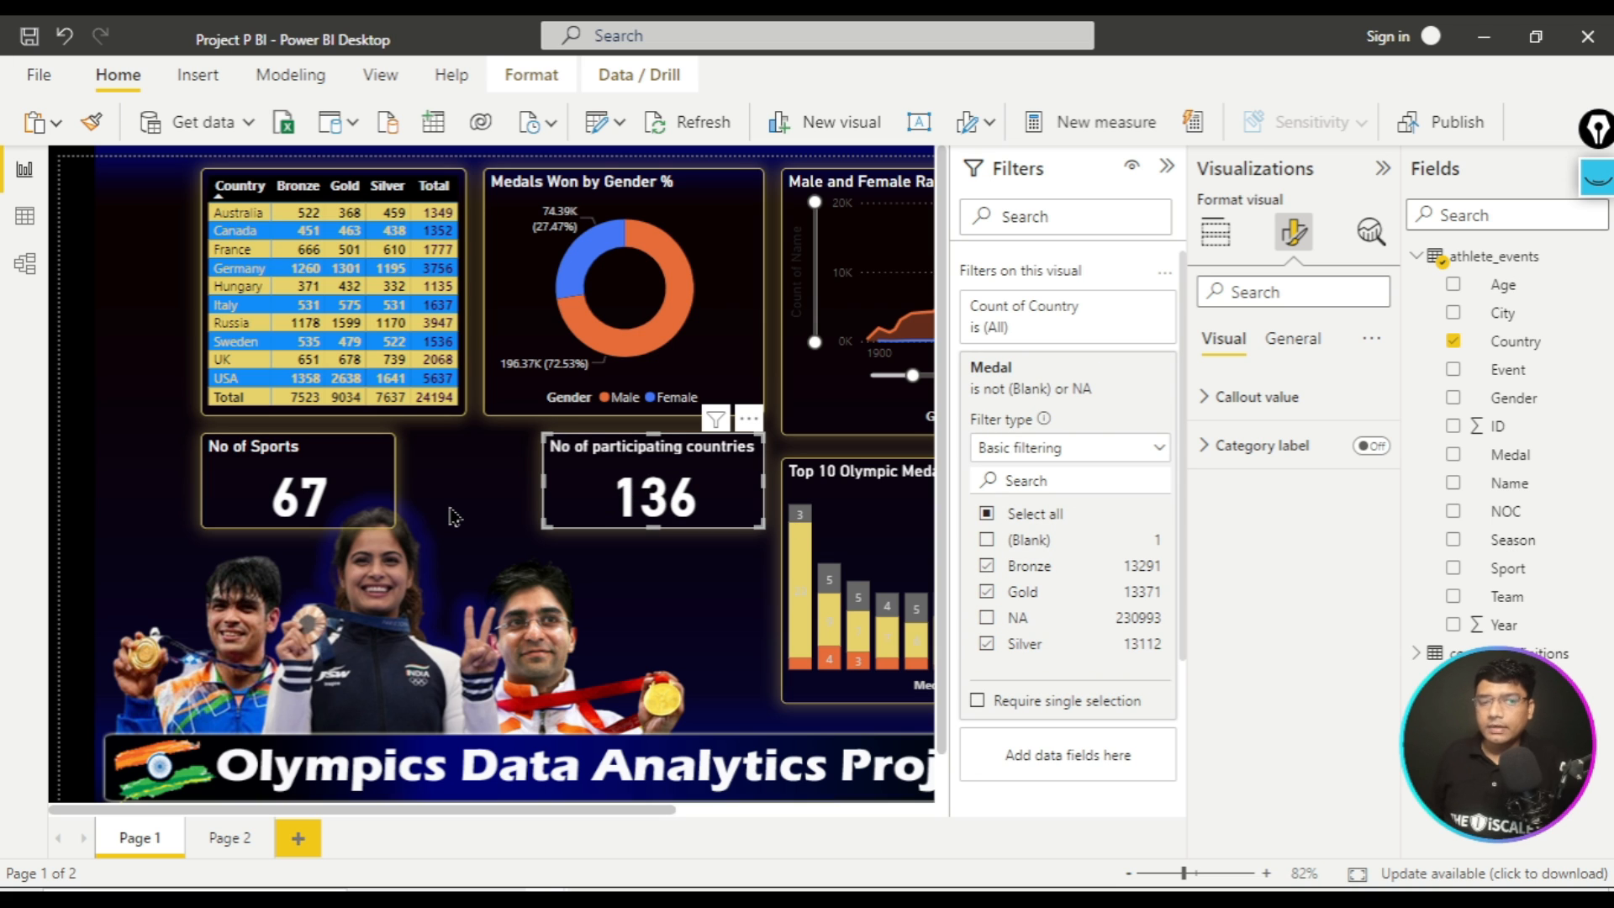
pyautogui.press('Escape')
pyautogui.click(1169, 166)
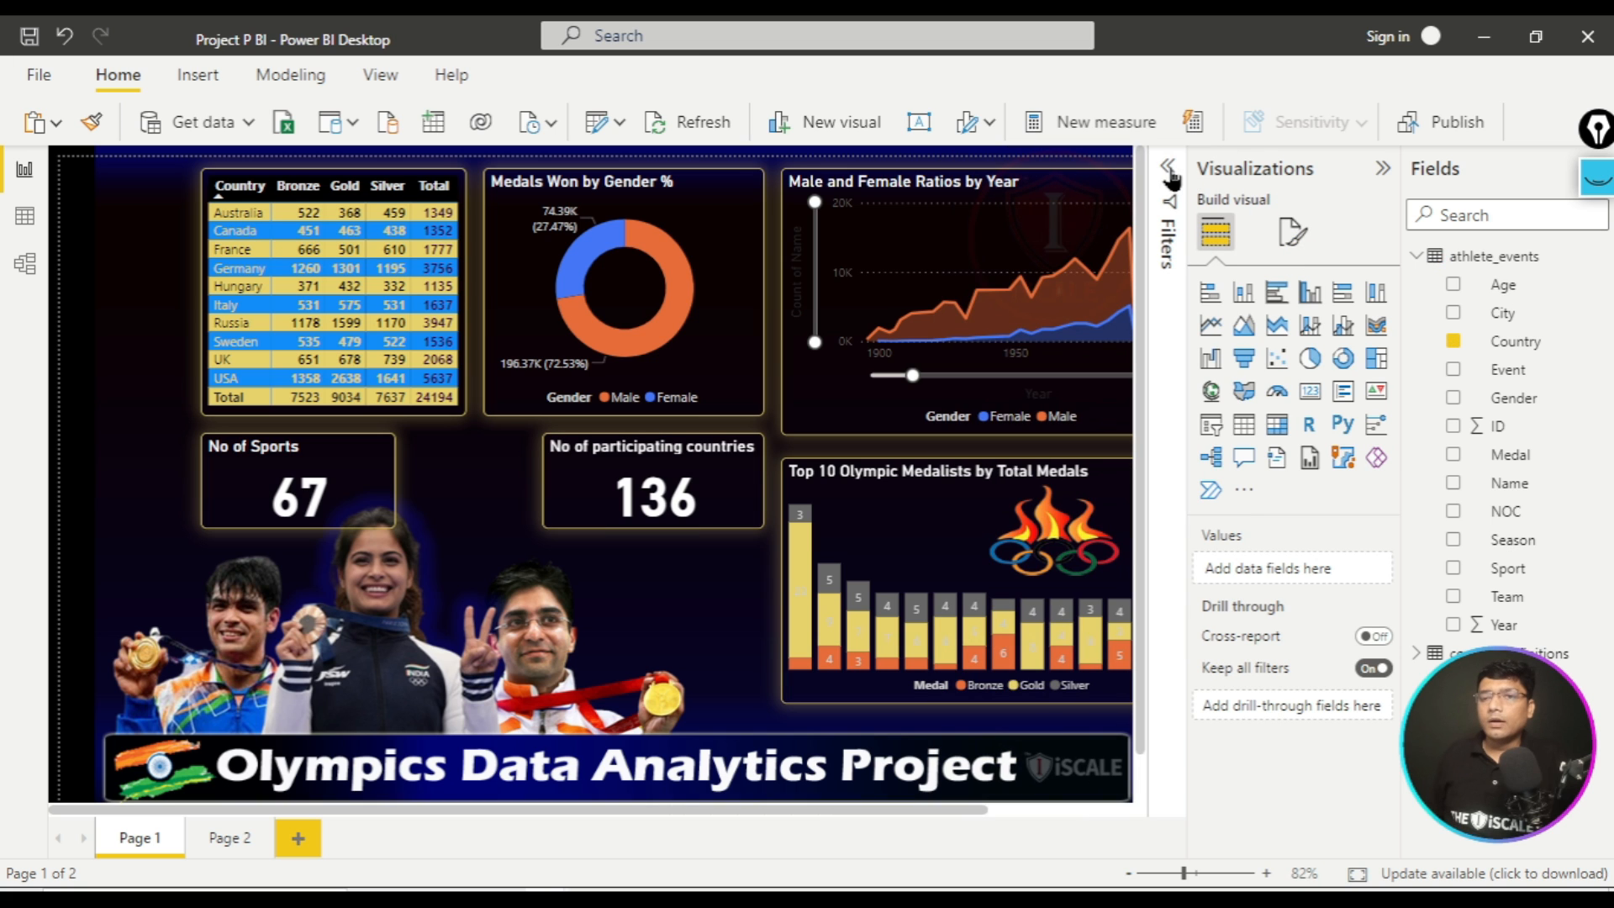
# - Collapse the visual-building options to widen the canvas and inspect the 1980 values in the Male and Female Ratios by Year chart
pyautogui.click(1384, 170)
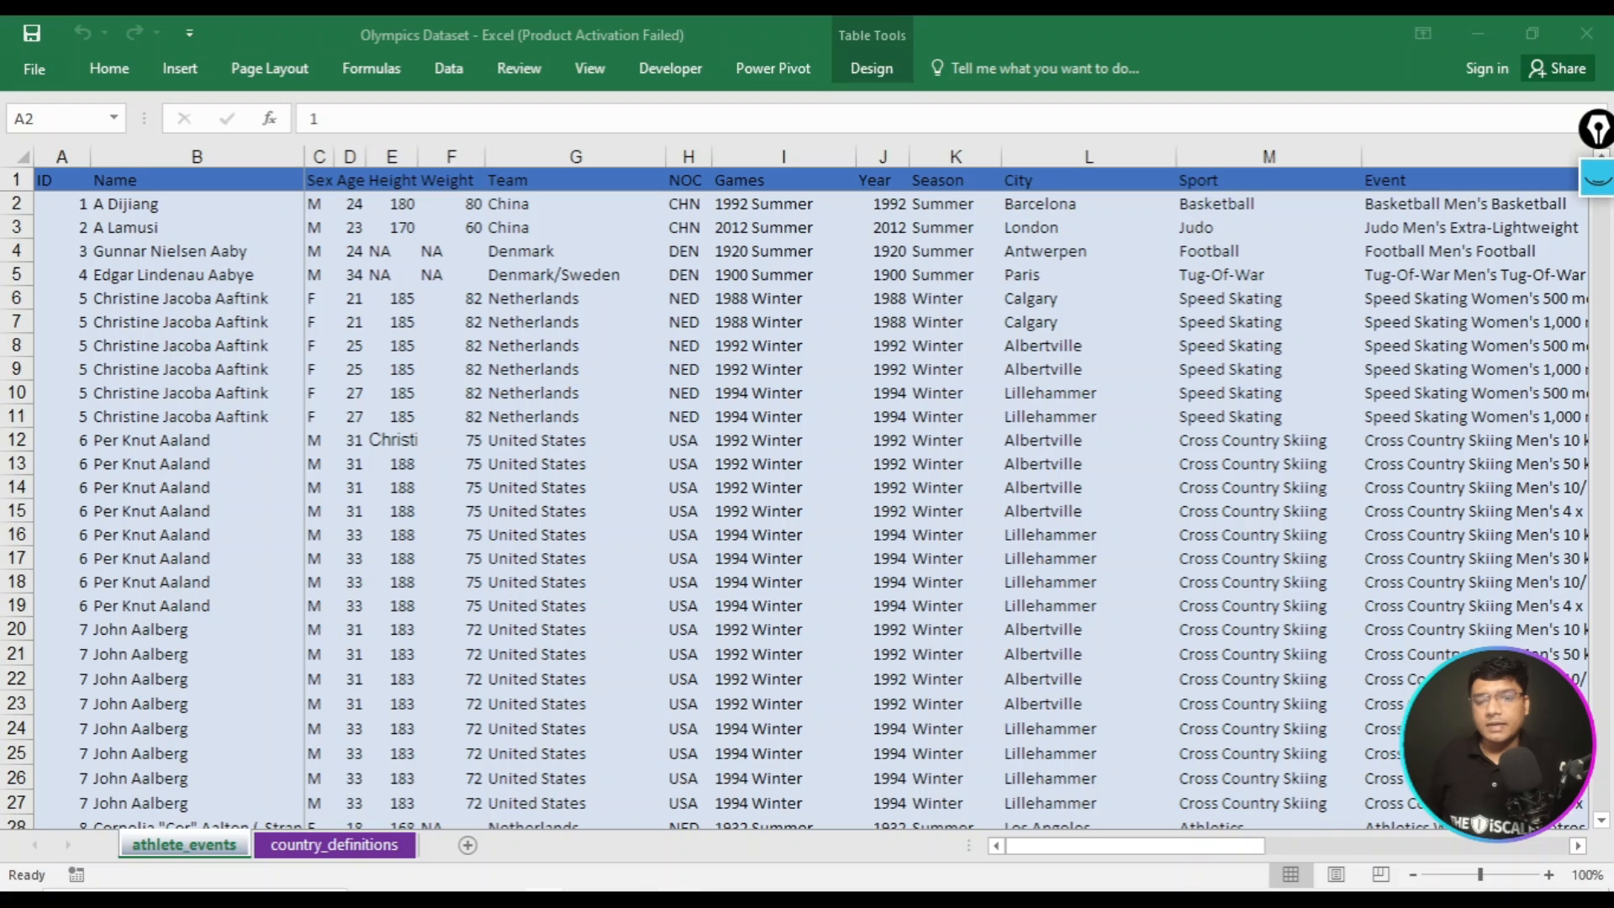
pyautogui.click(922, 353)
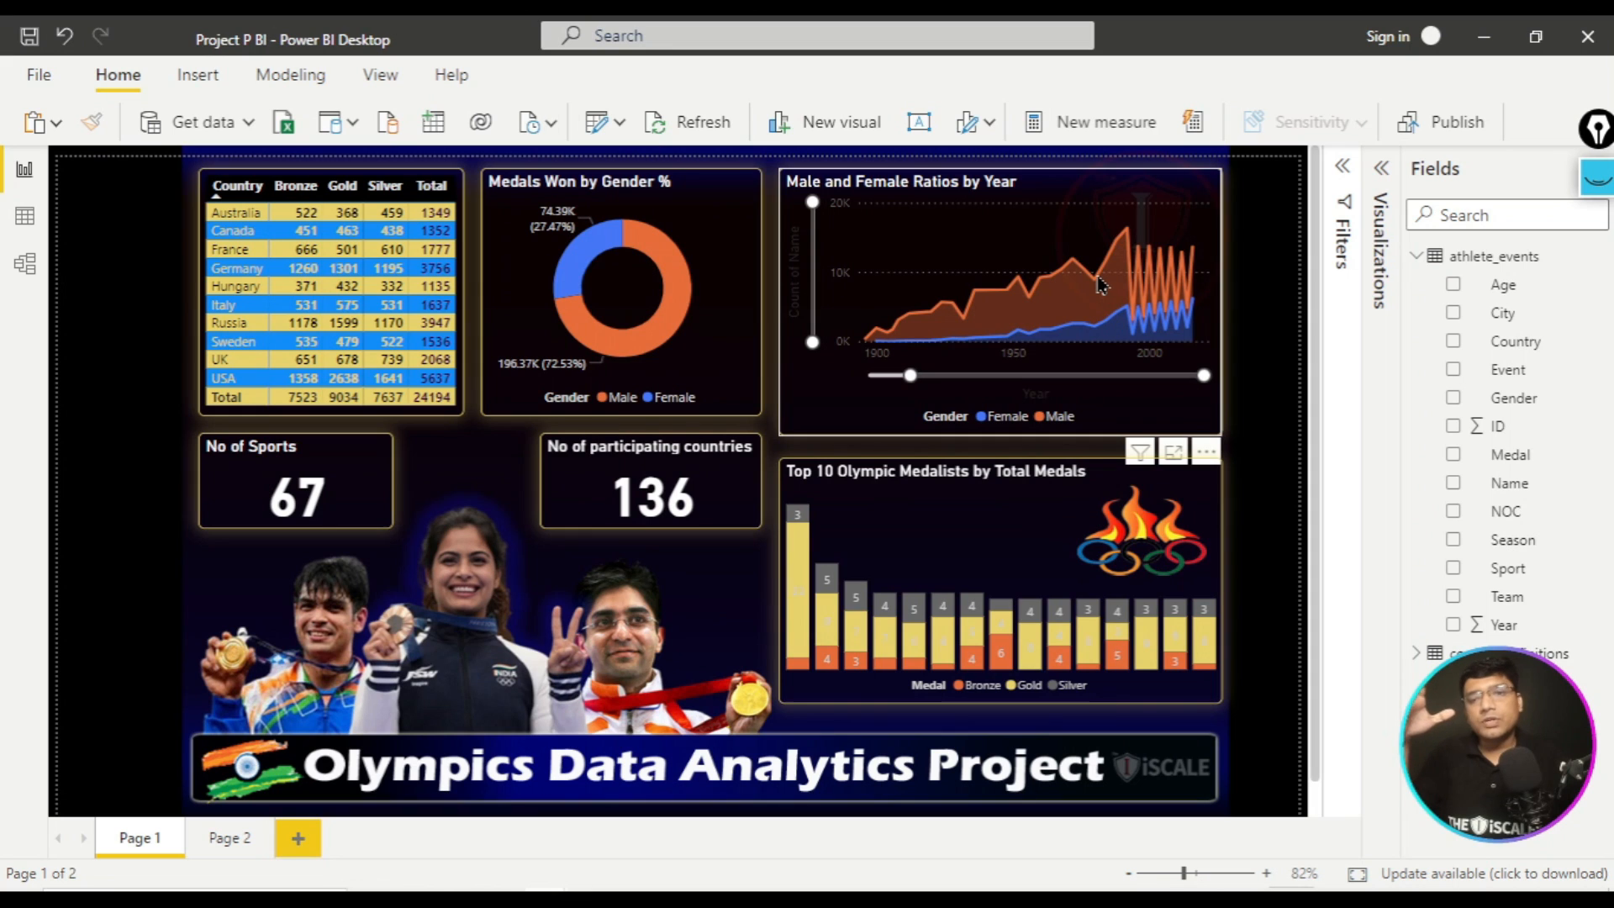
pyautogui.moveTo(1101, 286)
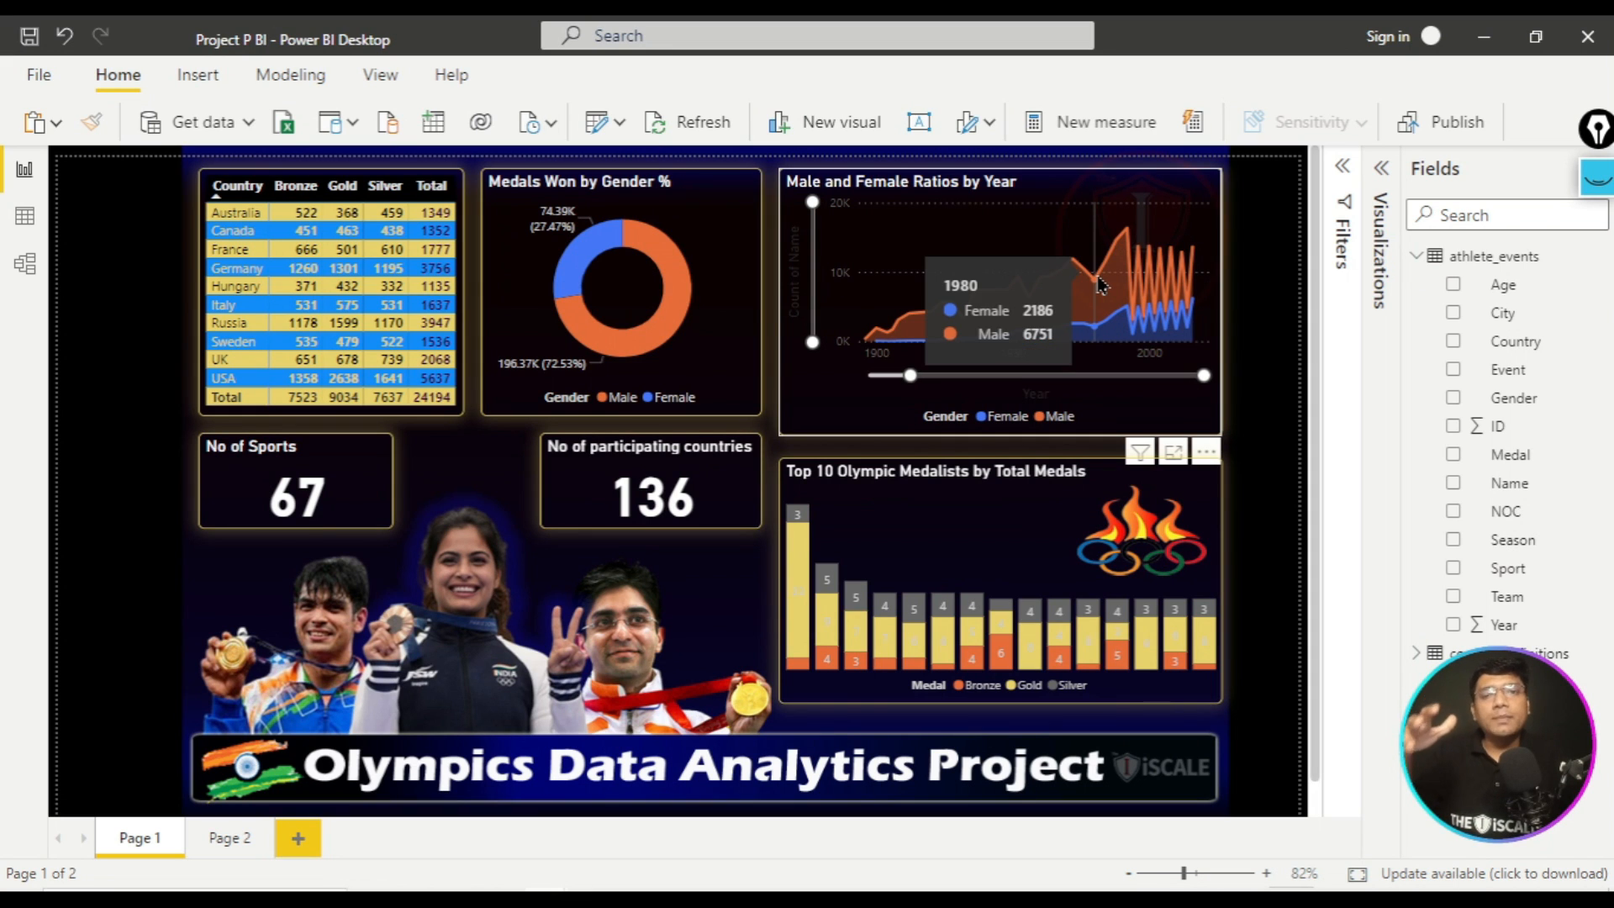